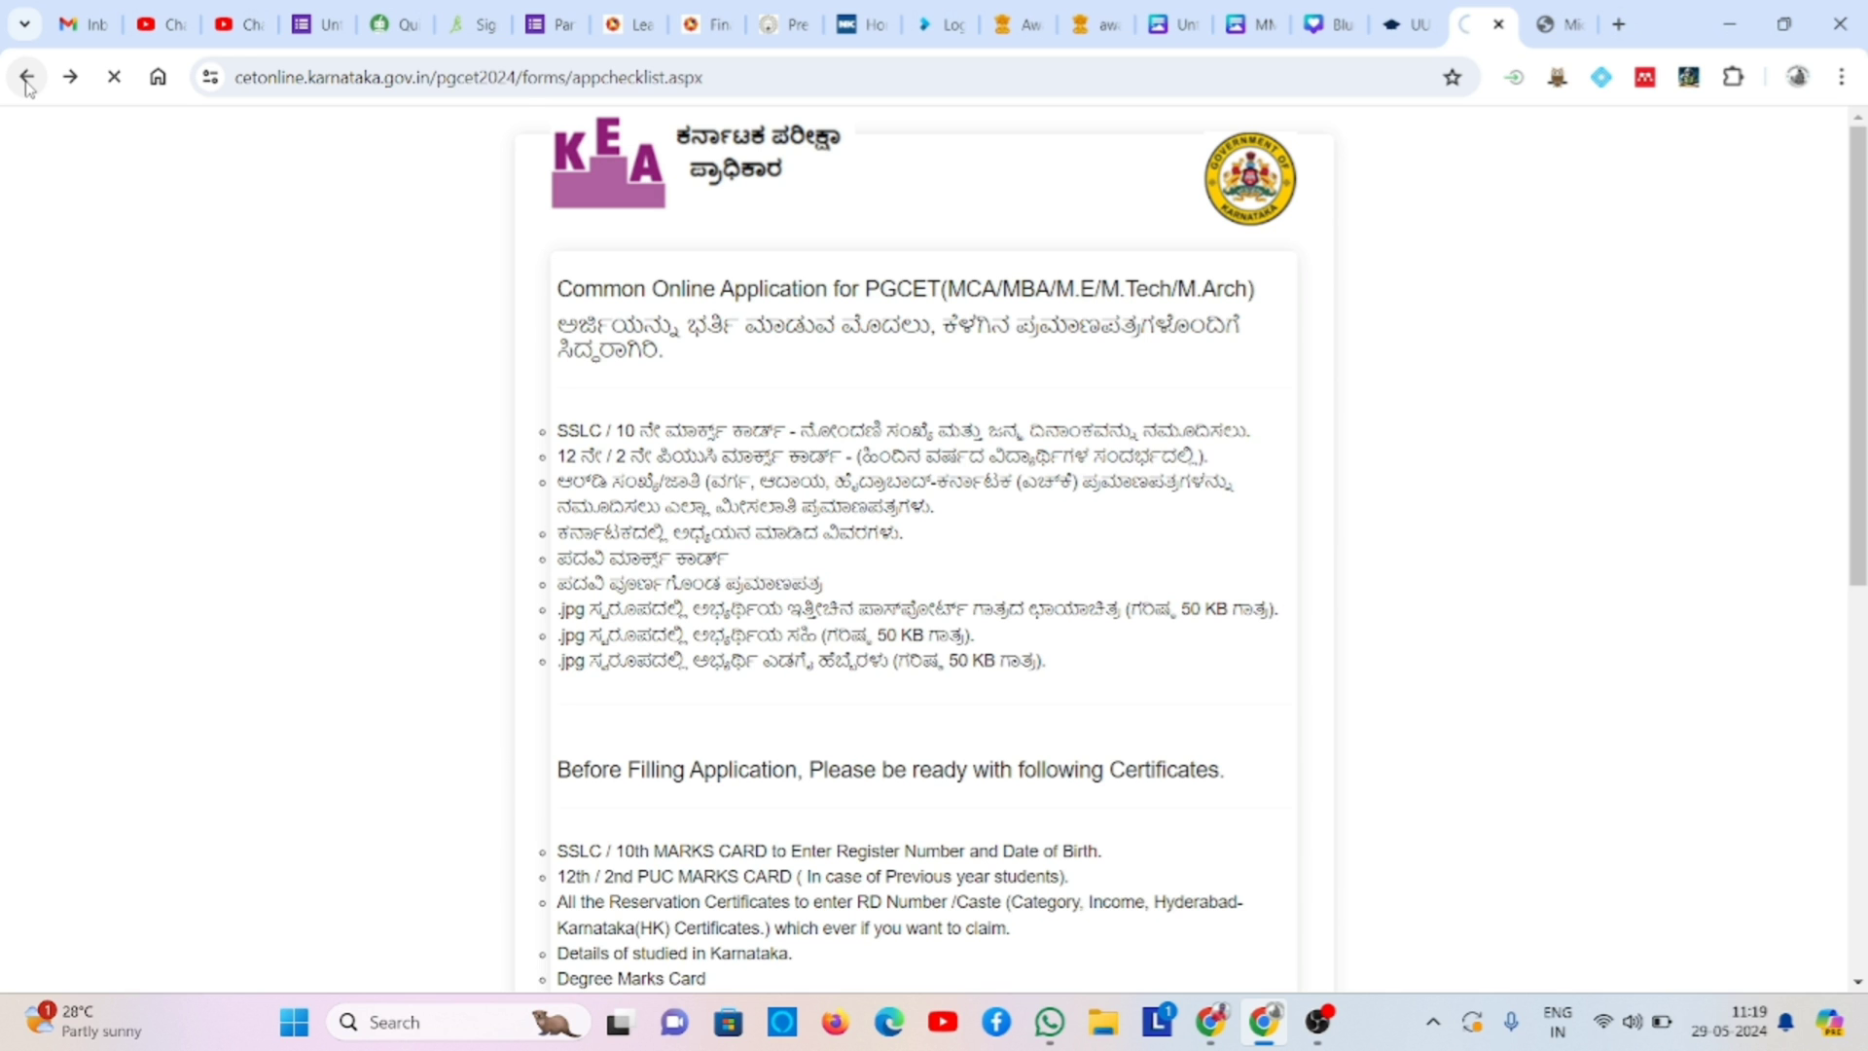
- From the KEA home page, open the PGCET 2024 application checklist
left_click(23, 75)
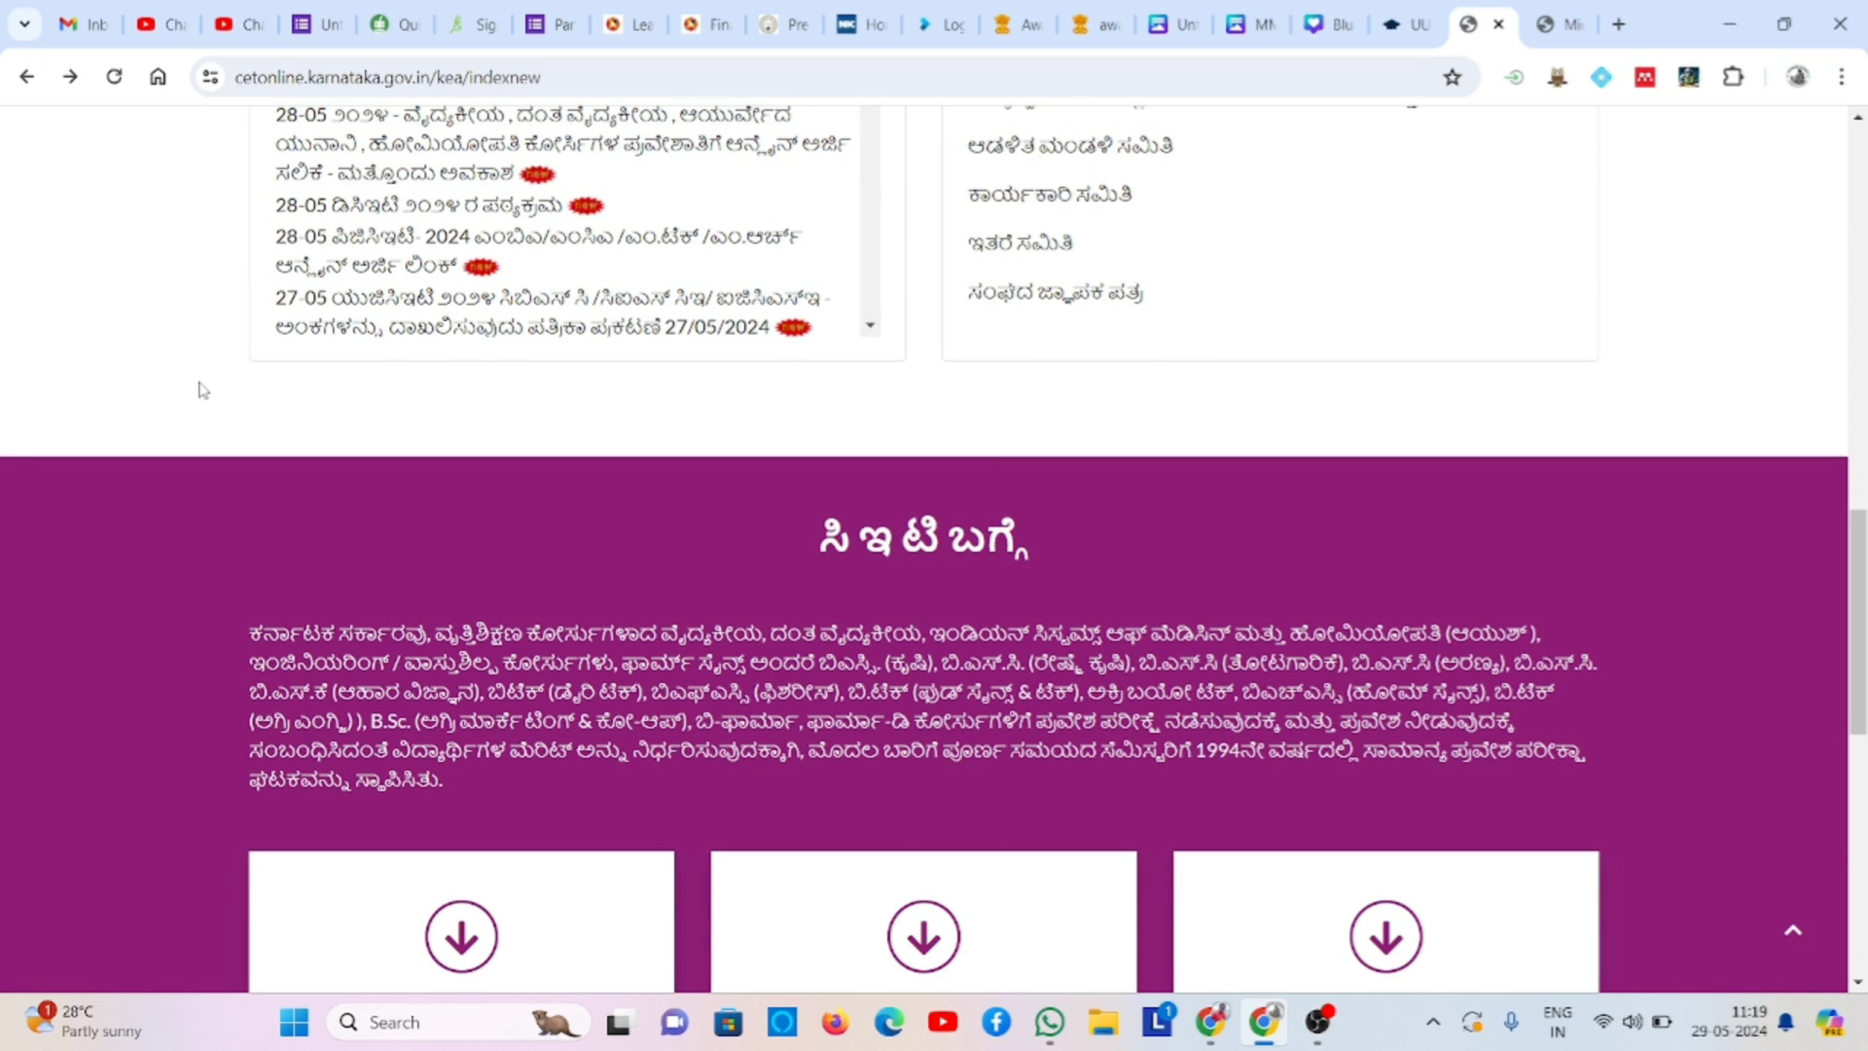
scroll(202, 390, "up", 6)
scroll(200, 388, "down", 4)
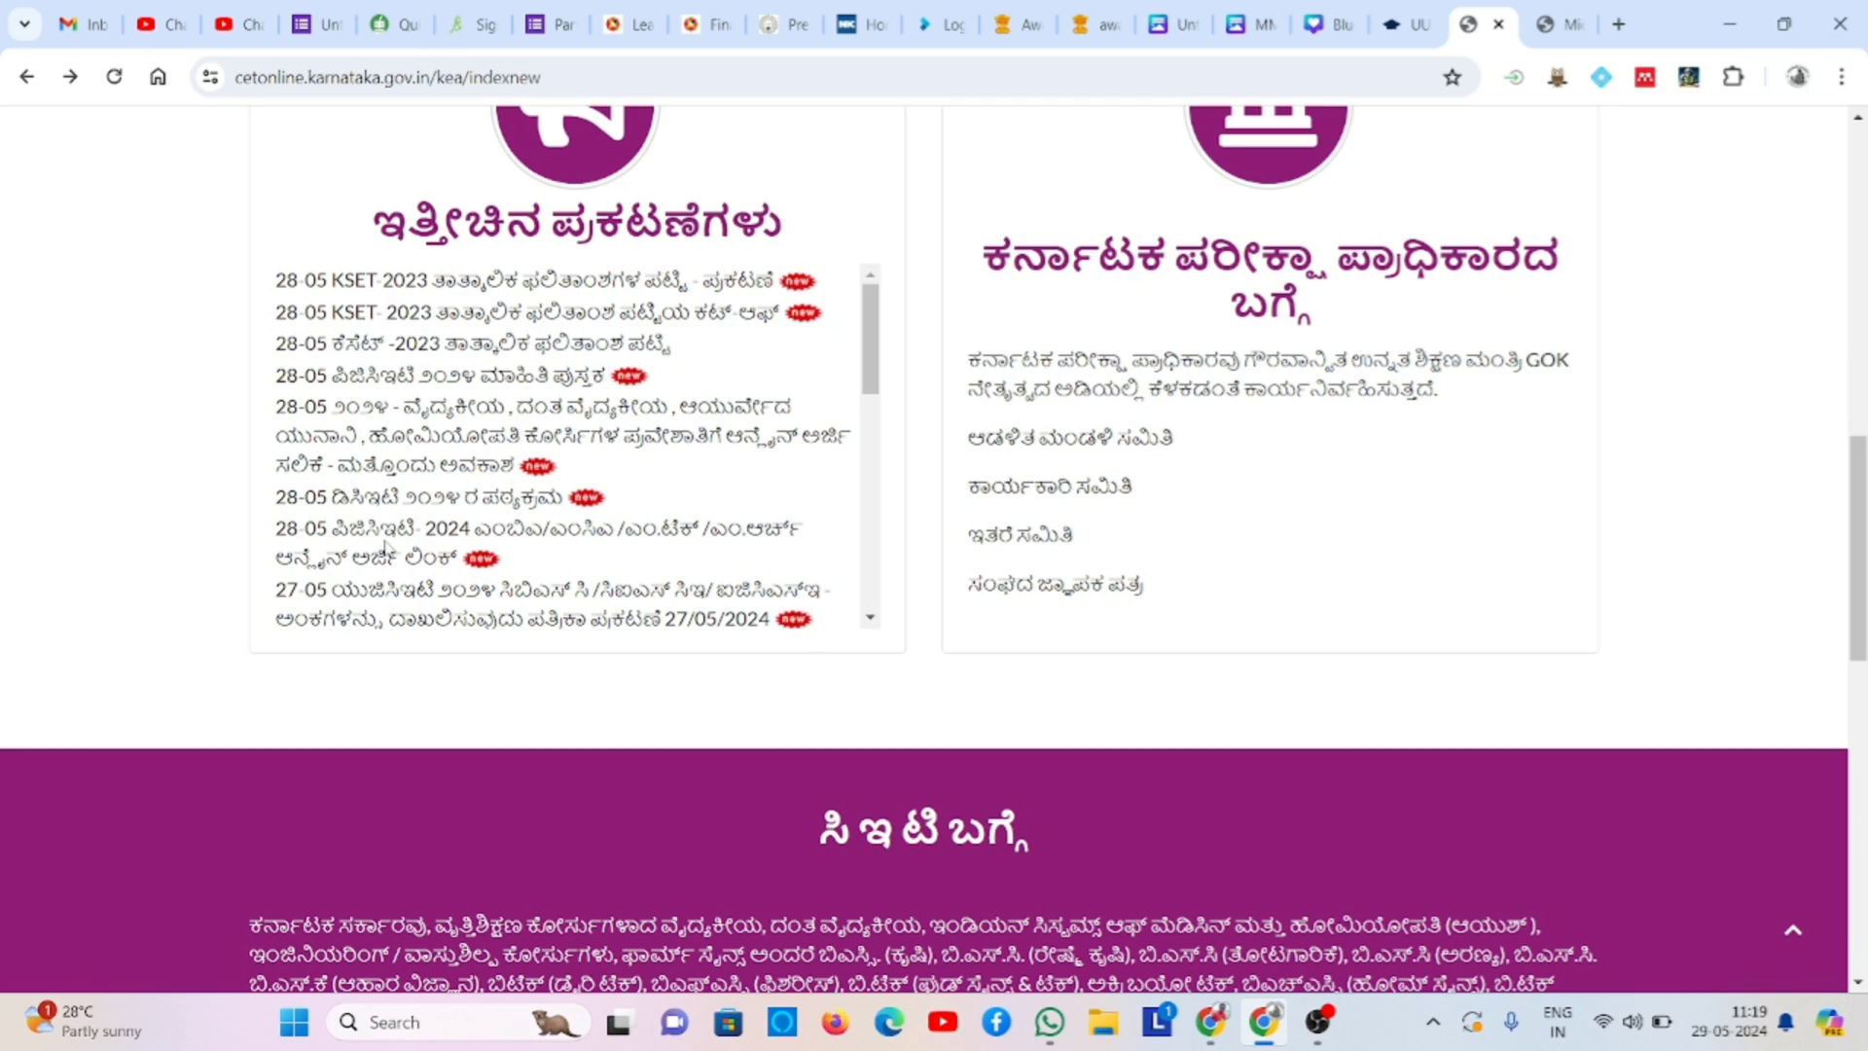
left_click(416, 538)
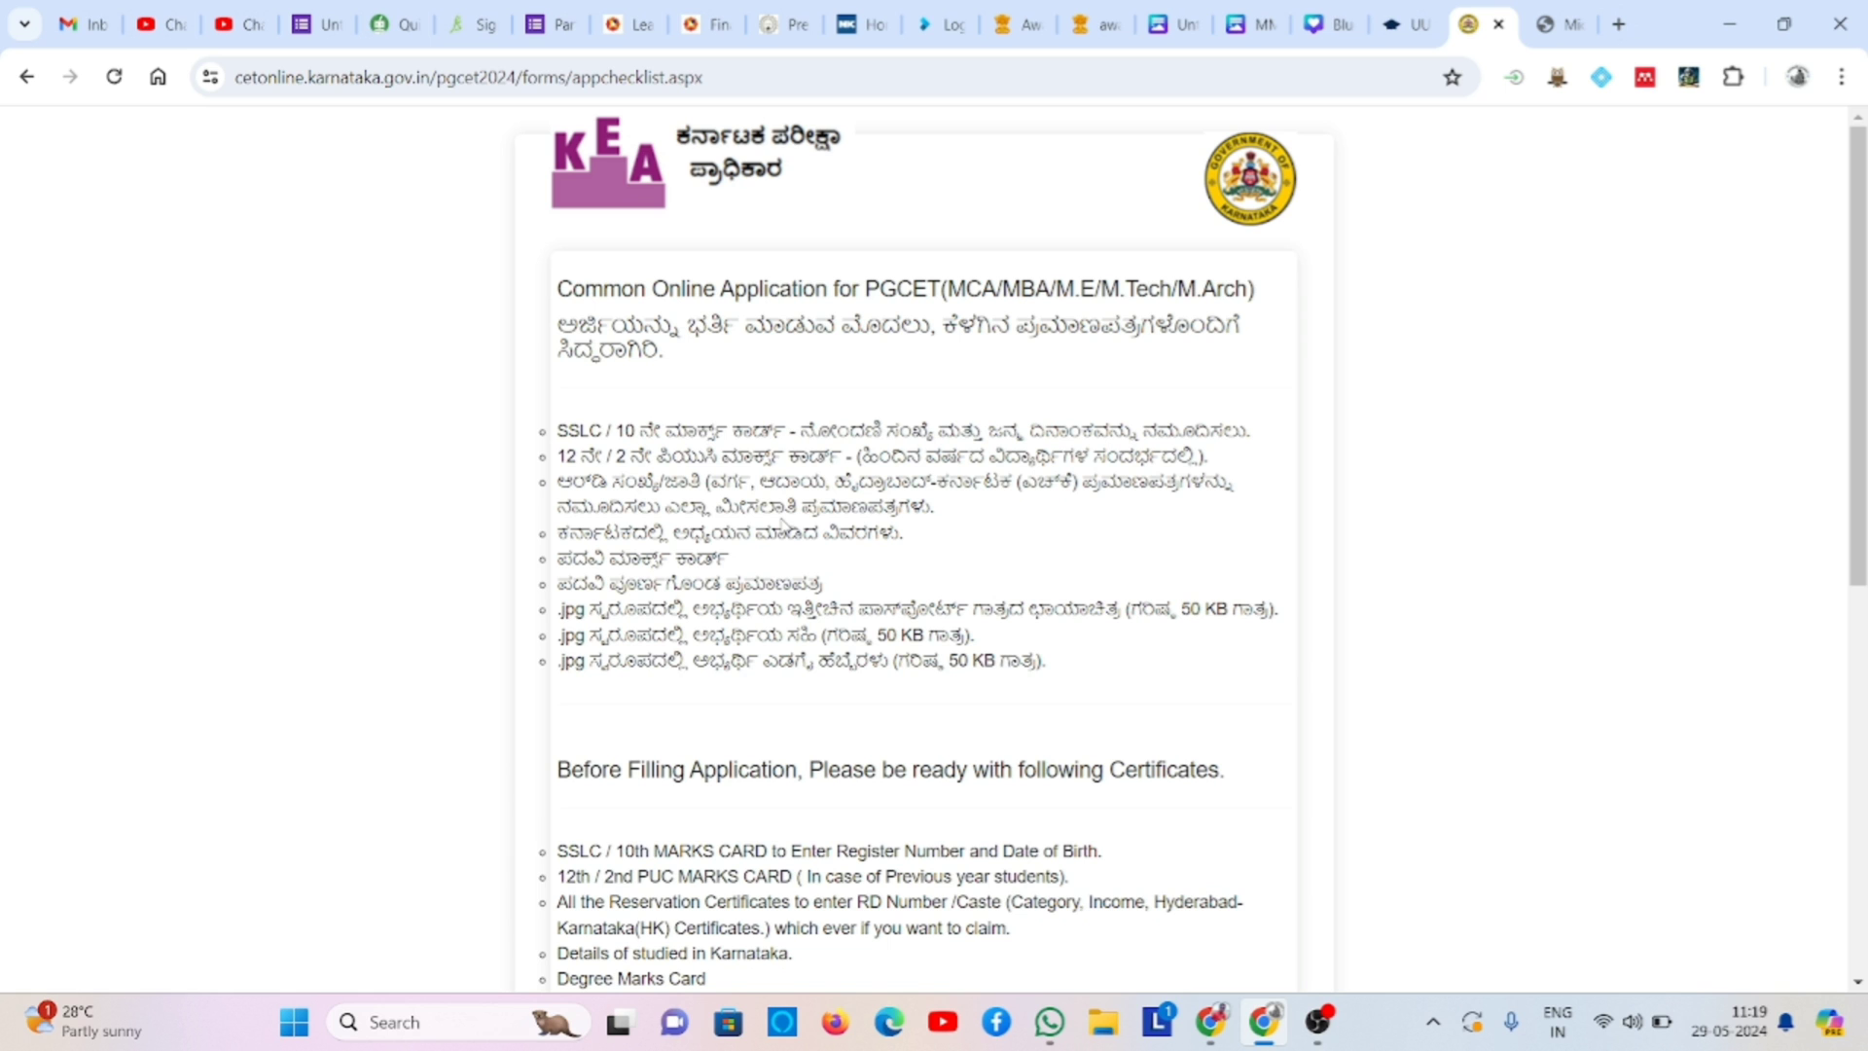
- Go back to the PGCET-2024 admissions page with its application links
left_click(24, 83)
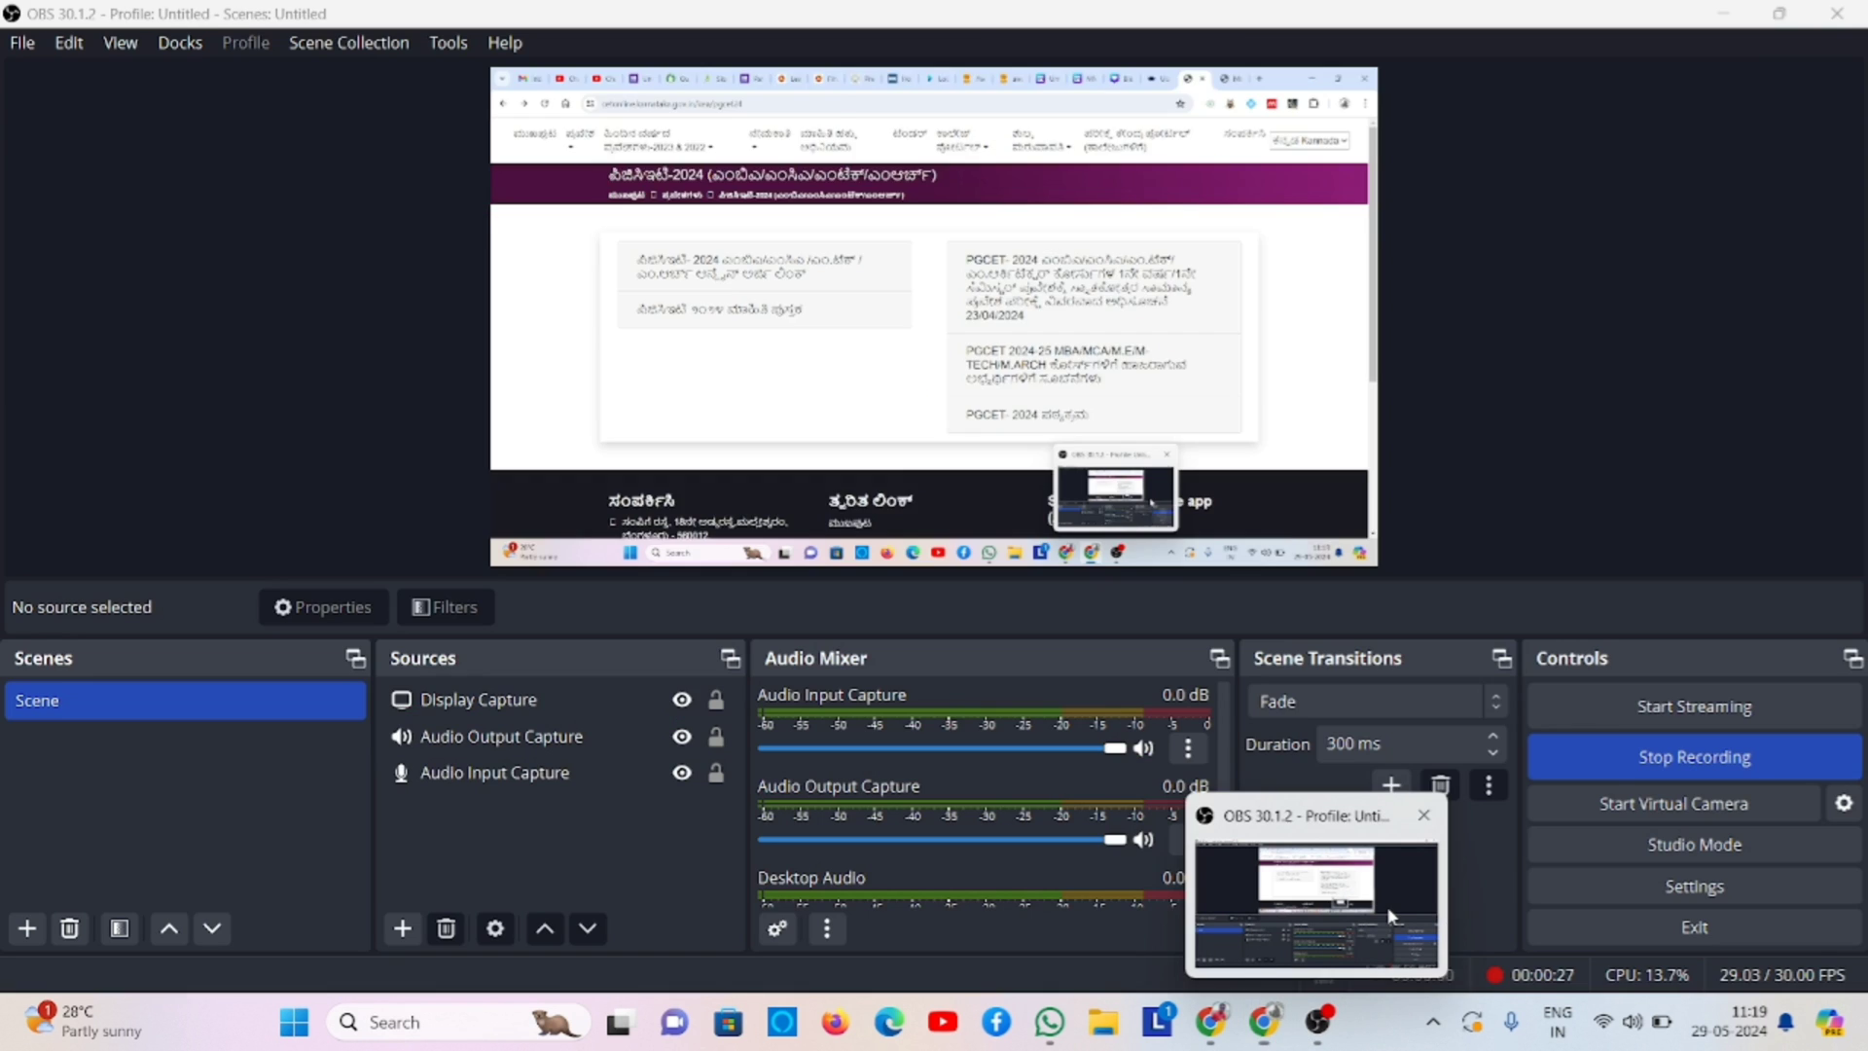
left_click(1388, 914)
left_click(1614, 775)
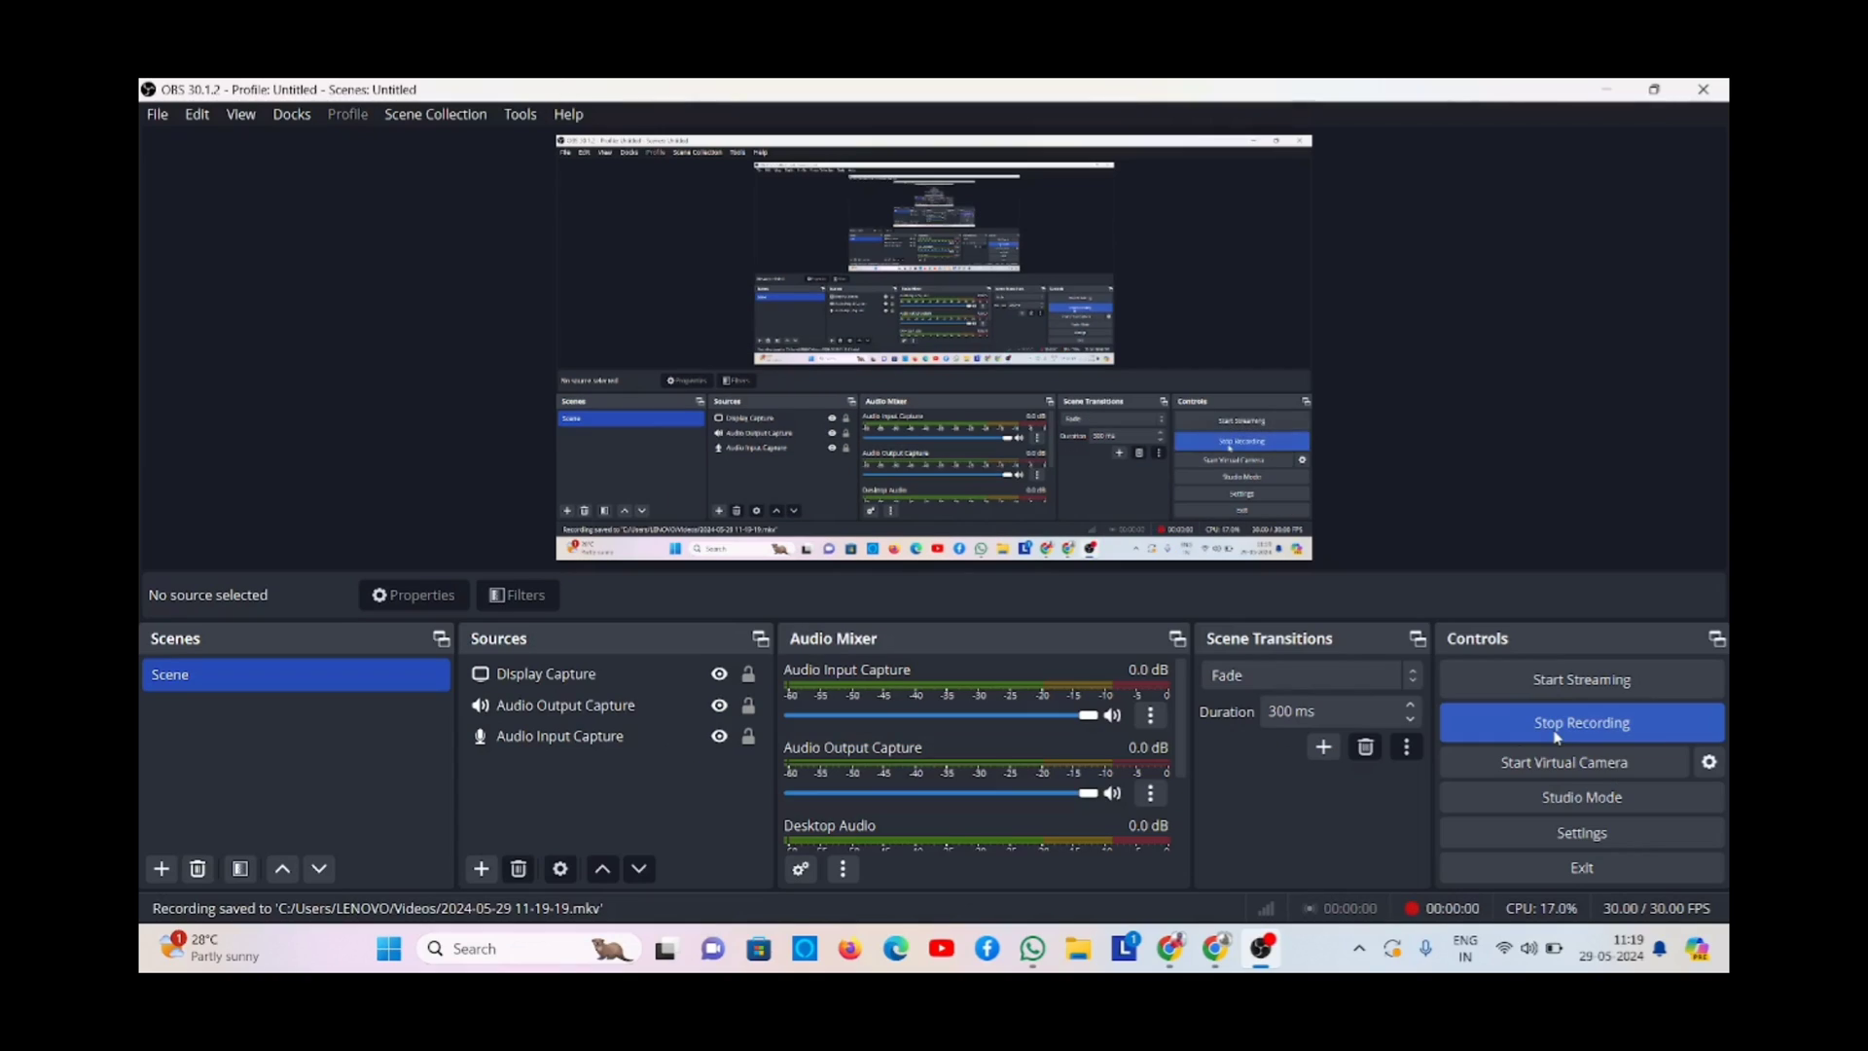
- Switch the site language to English
left_click(1216, 948)
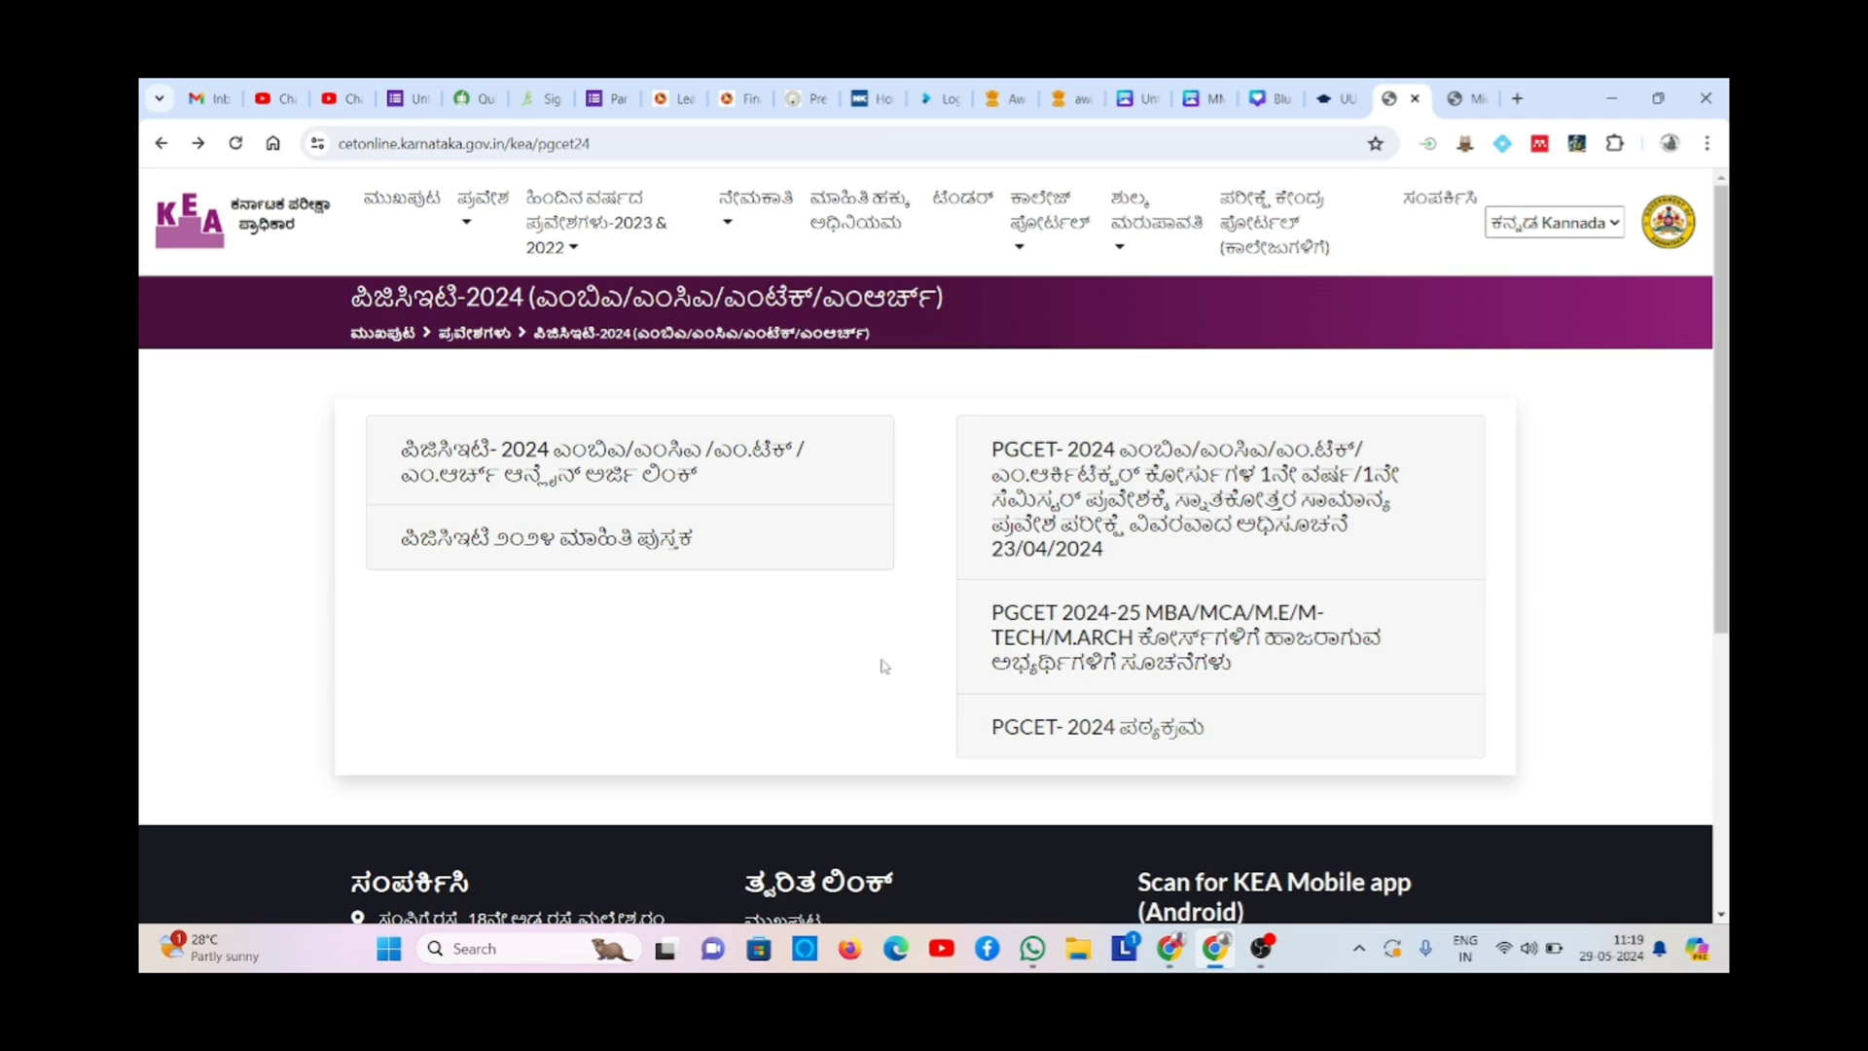
left_click(1557, 224)
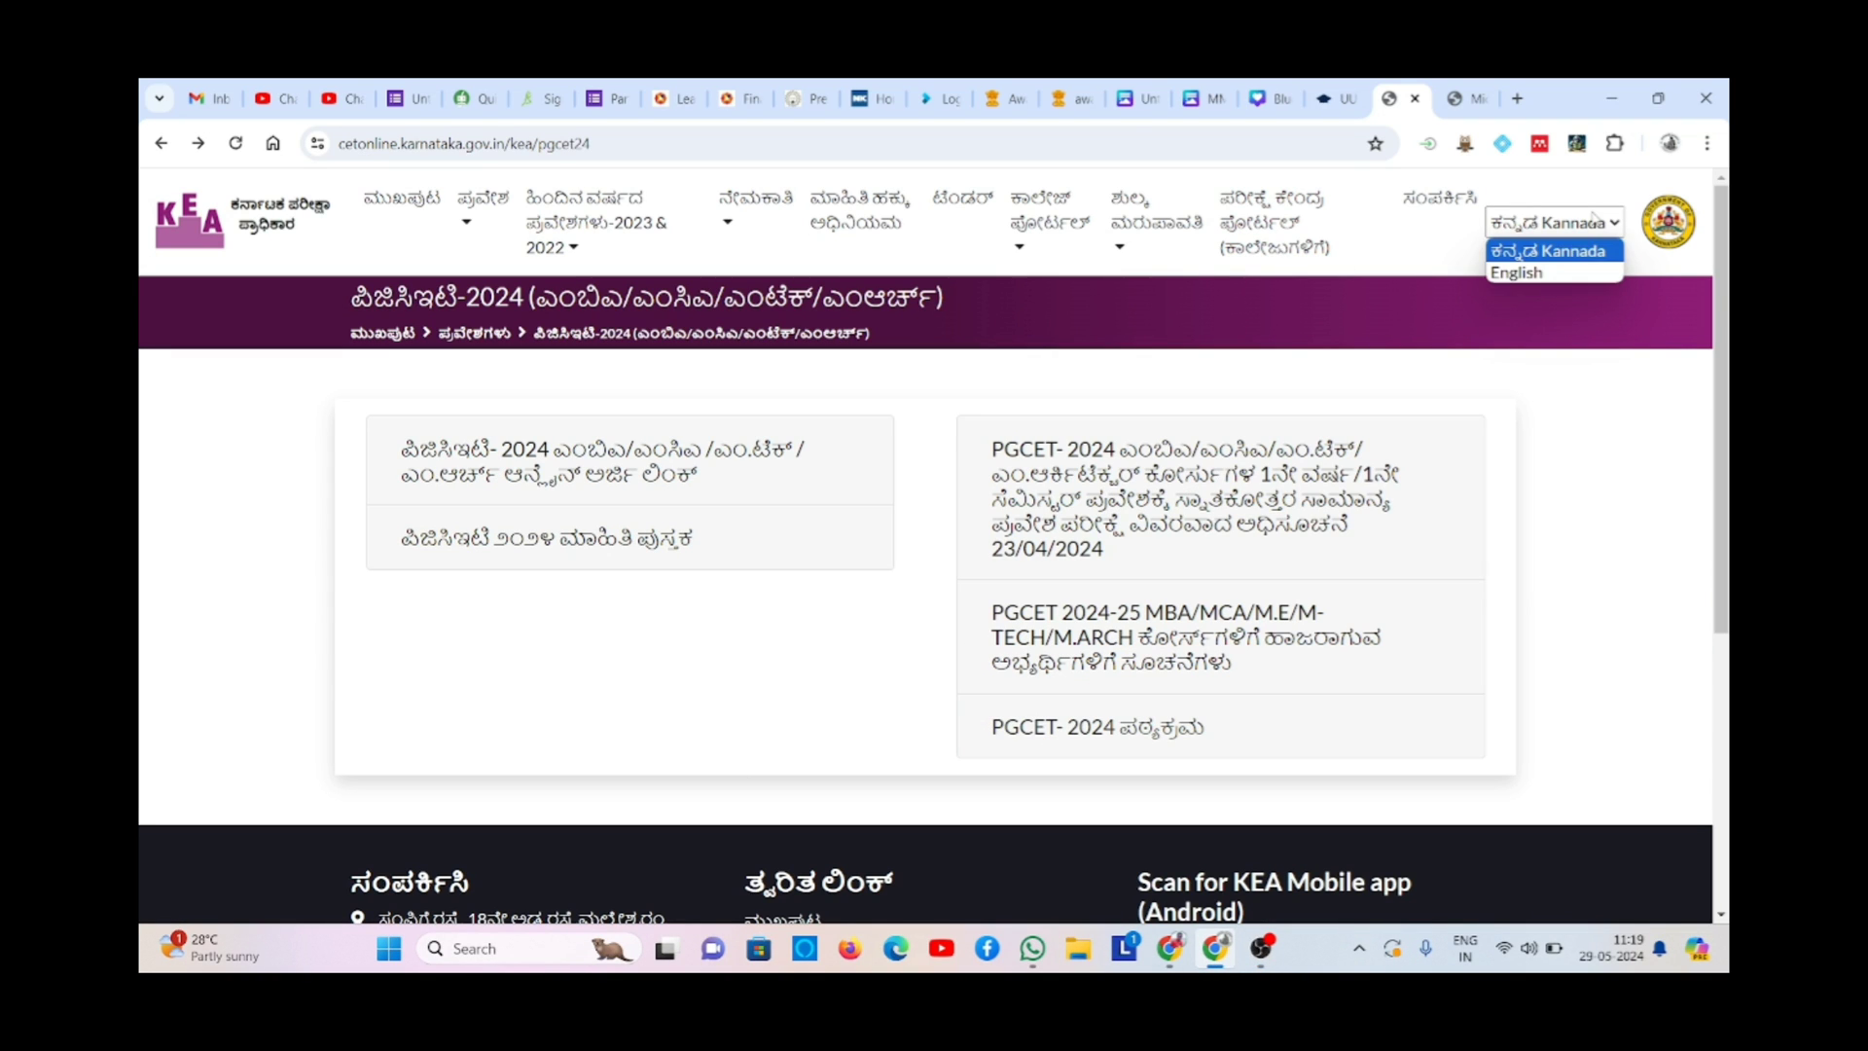
left_click(1570, 274)
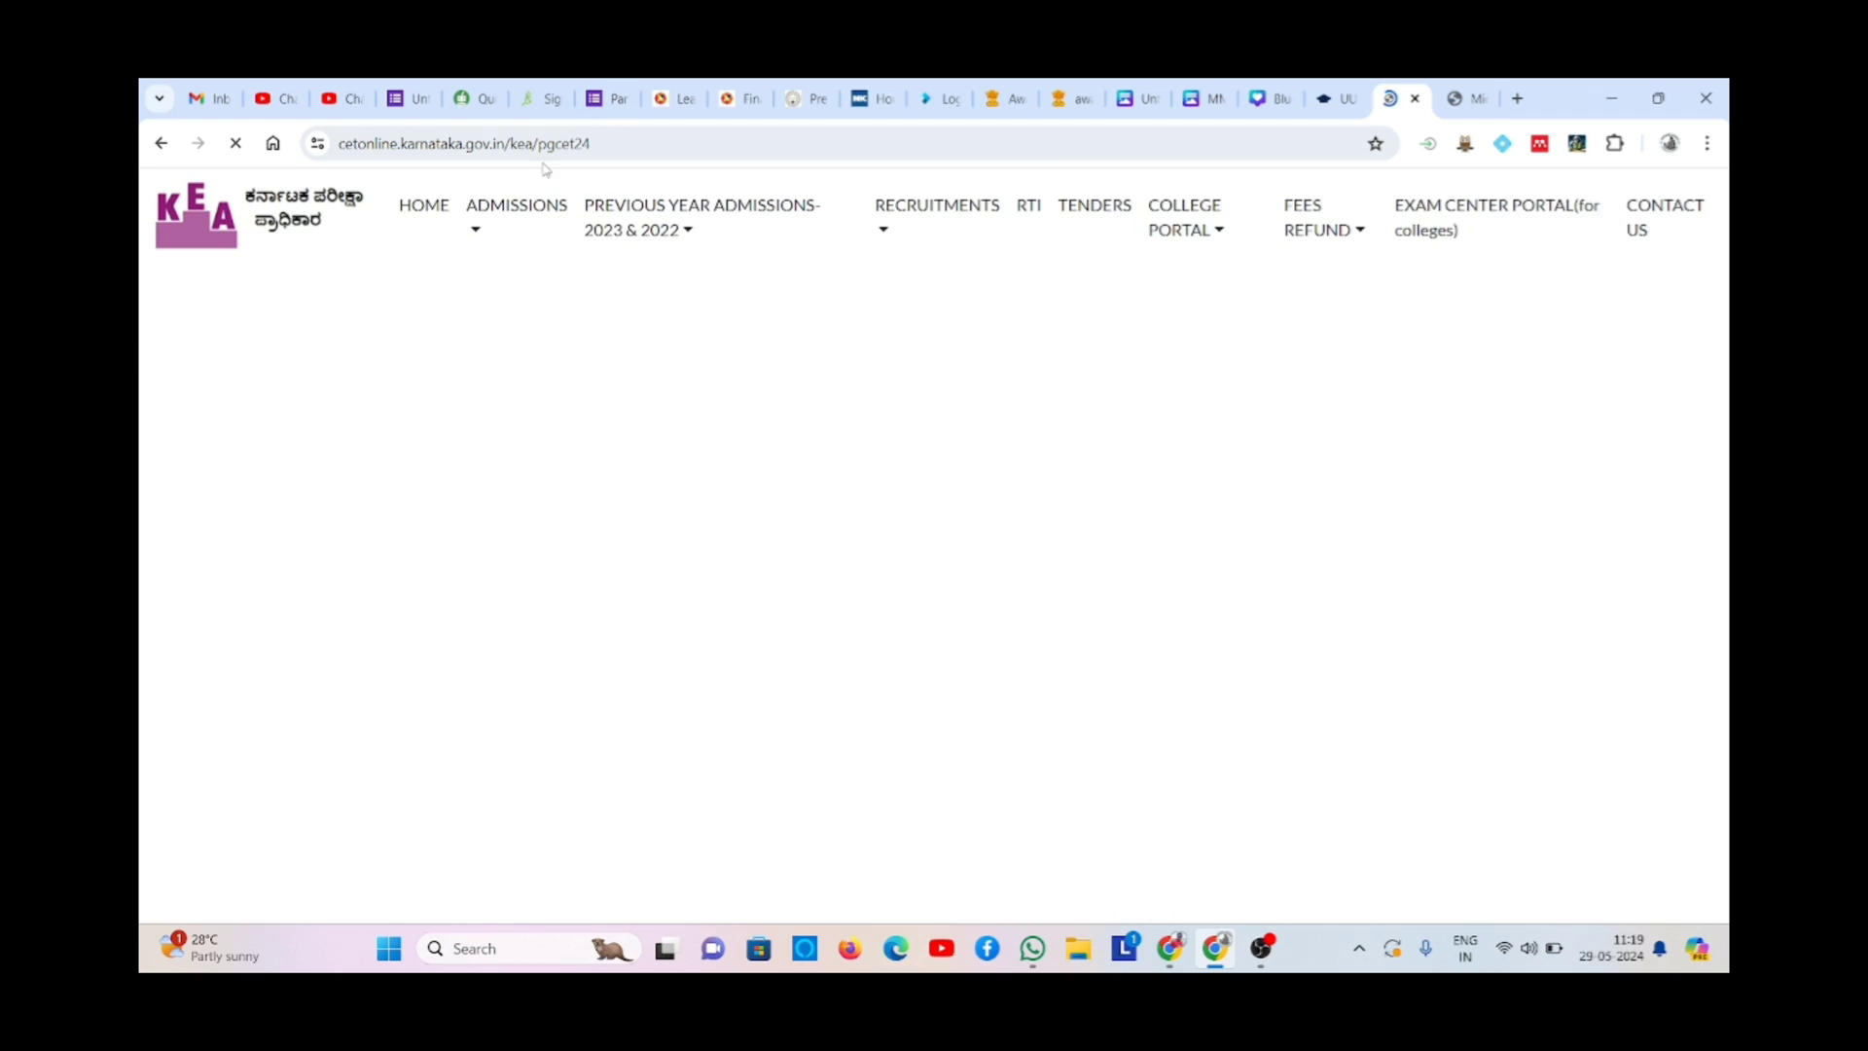
- Go from HOME to ADMISSIONS > PGCET-2024 (M.Tech/MBA/MCA/M.Arch)
left_click(389, 206)
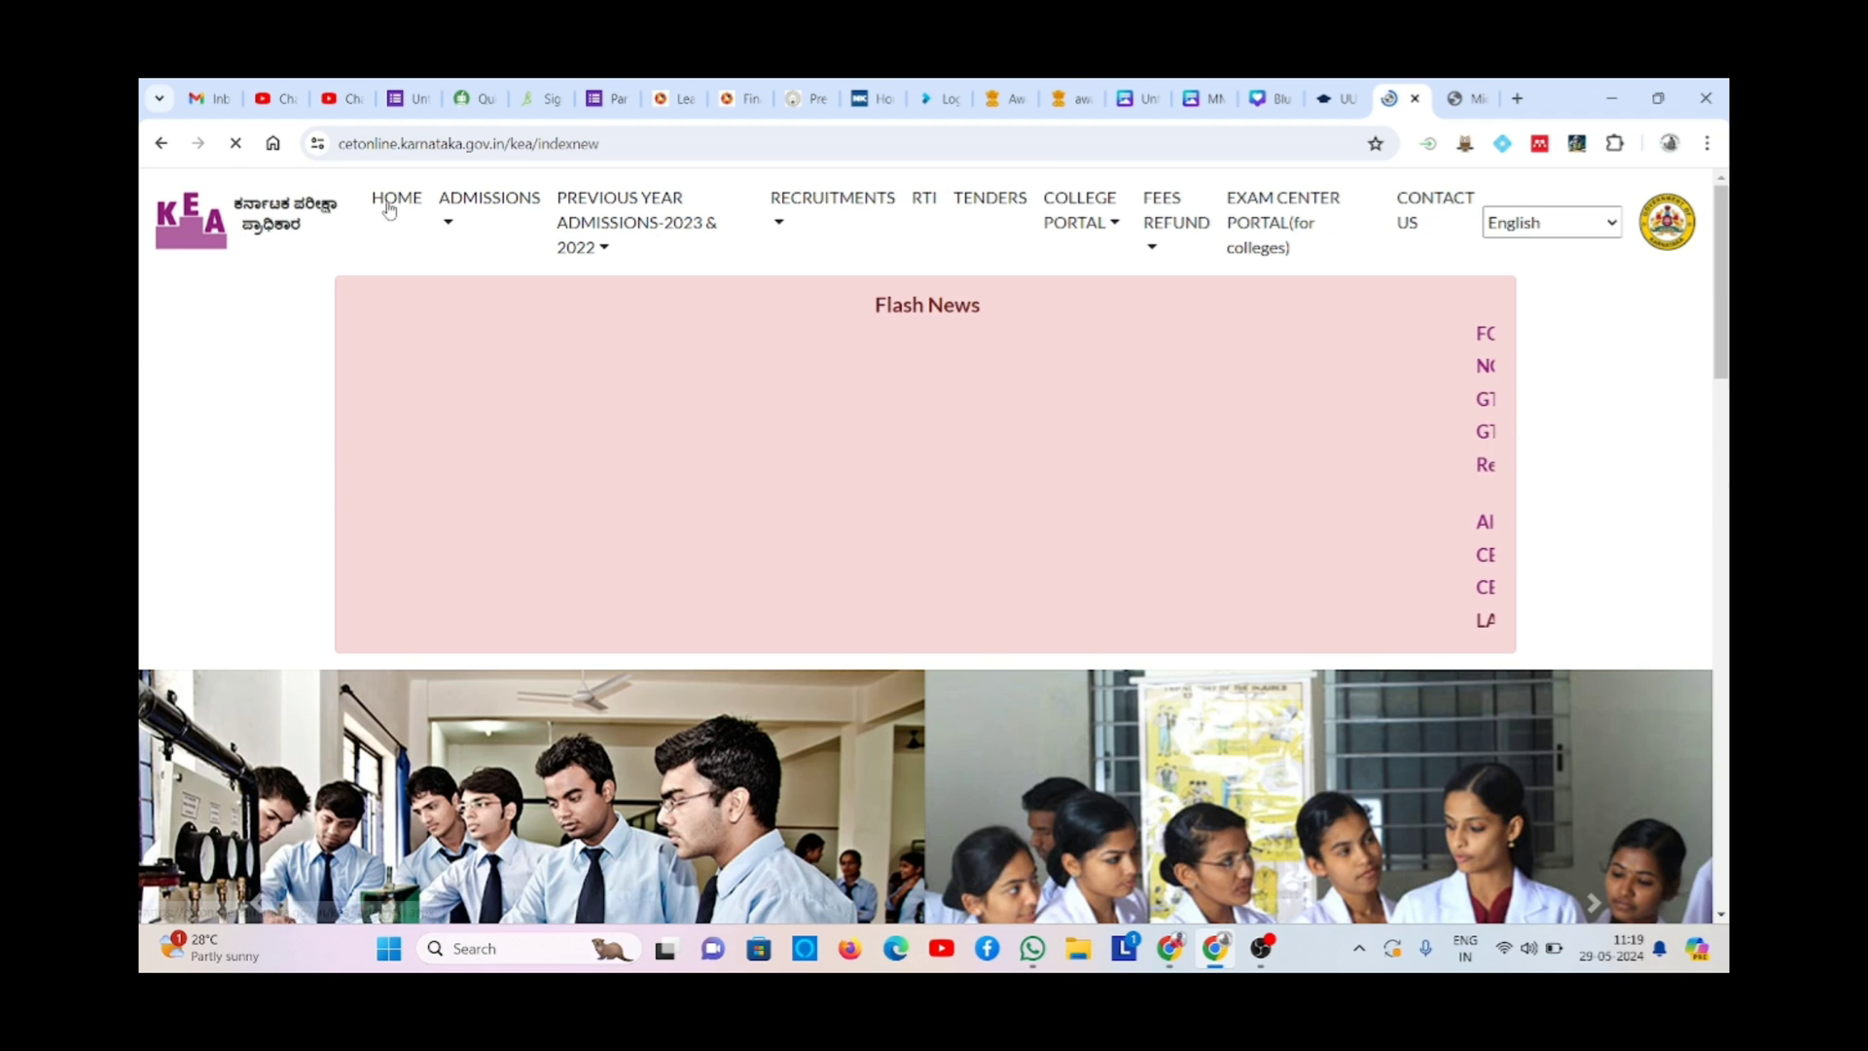
left_click(473, 210)
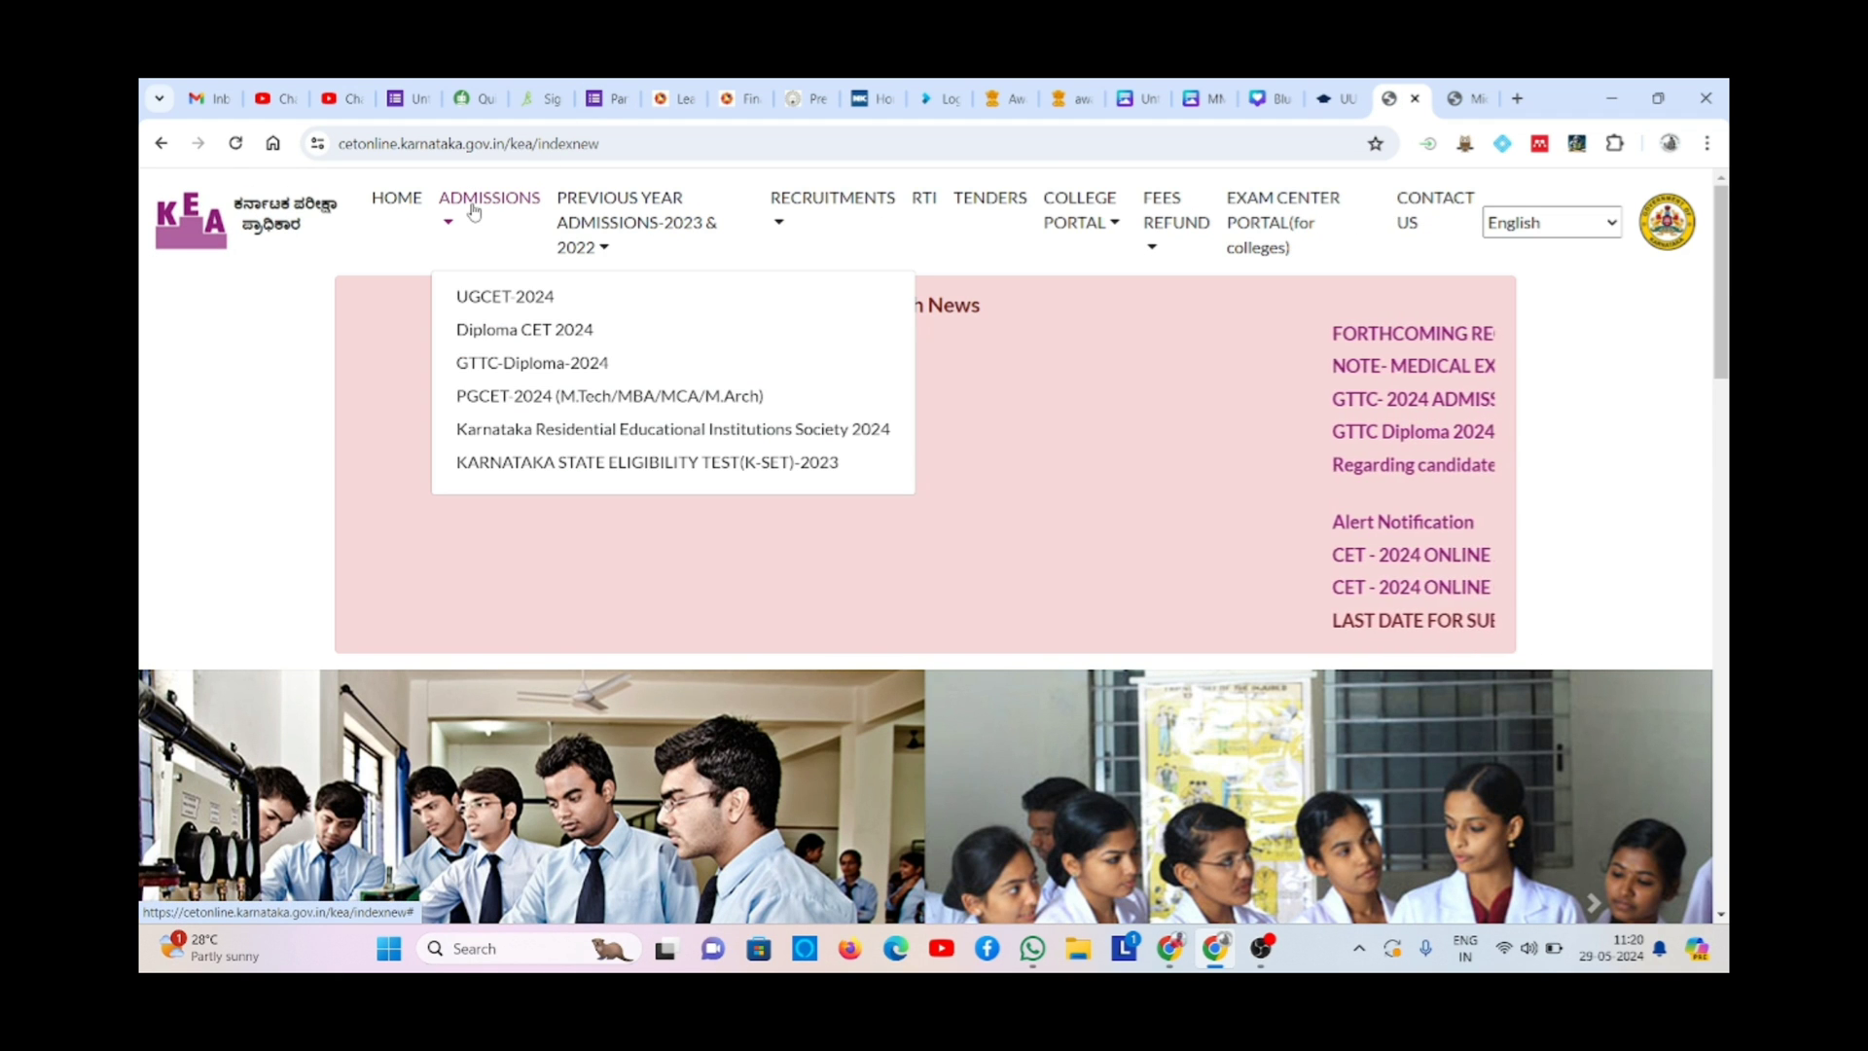
left_click(515, 404)
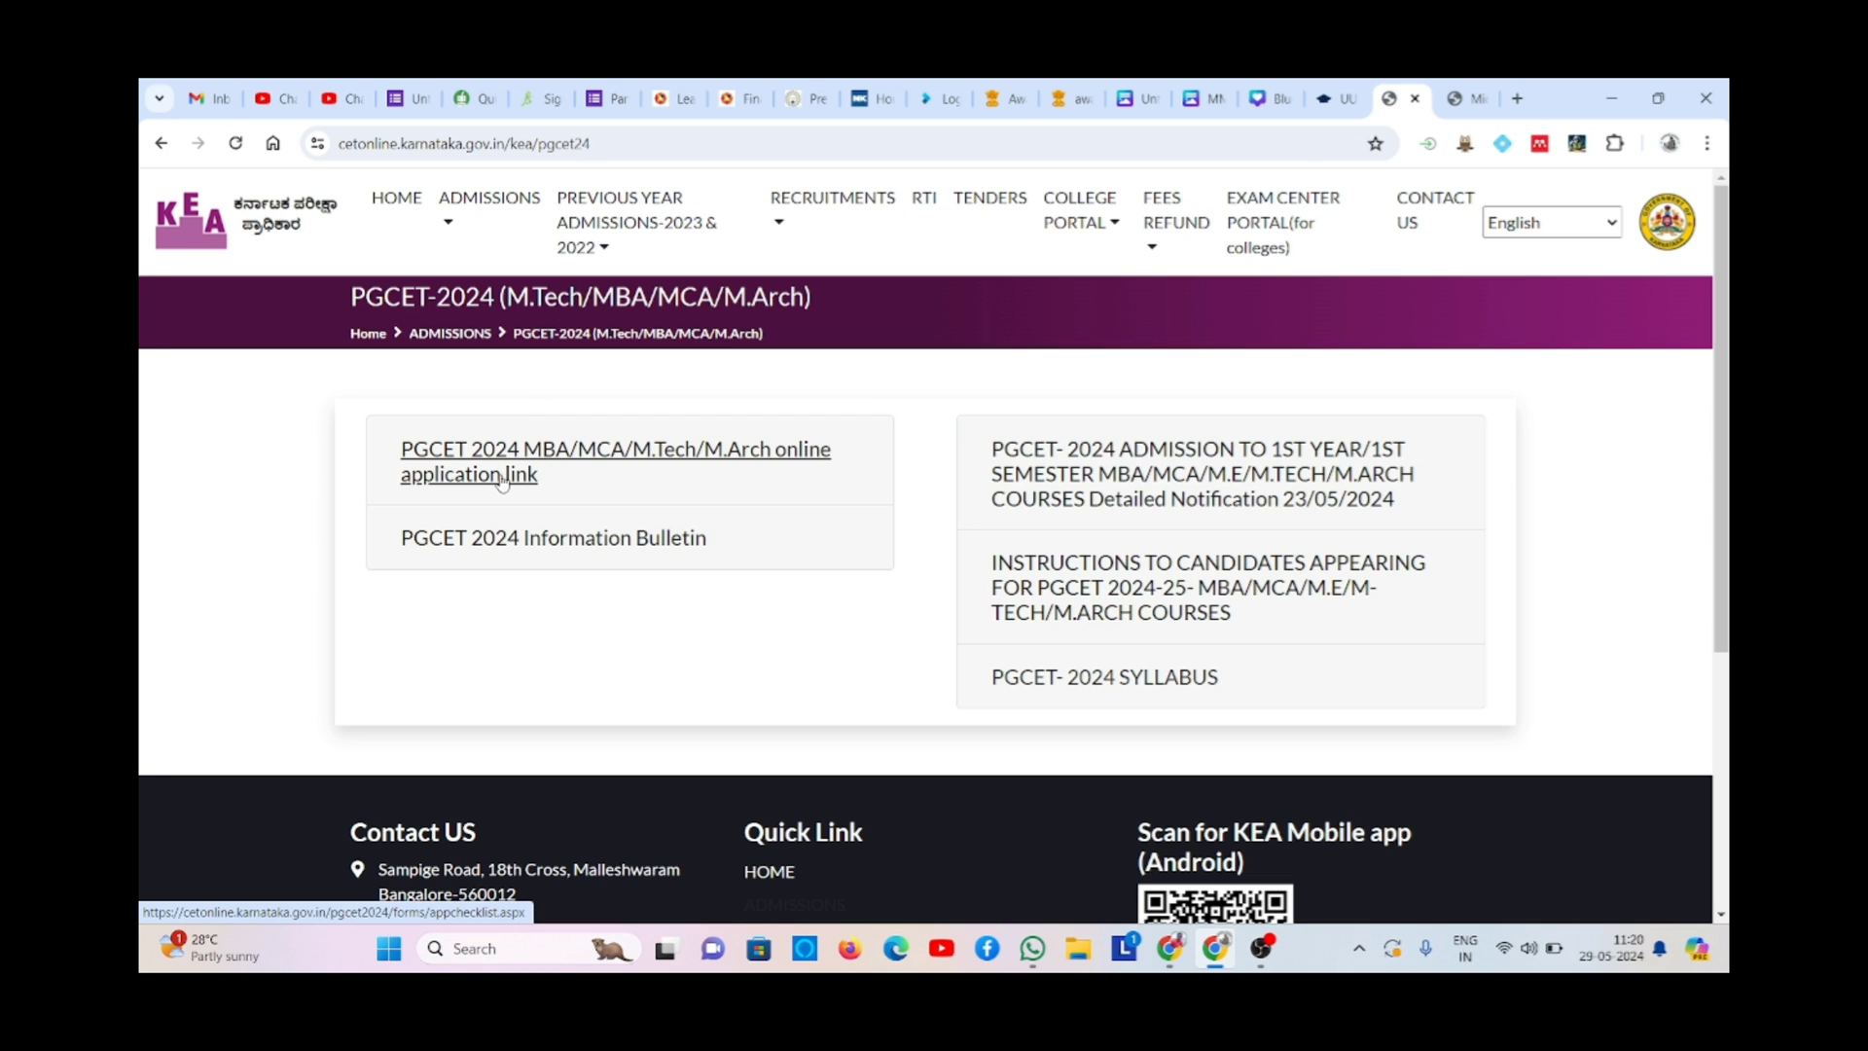
- Open the PGCET 2024 online application checklist and choose 'Proceed To Registration For New User'
left_click(502, 478)
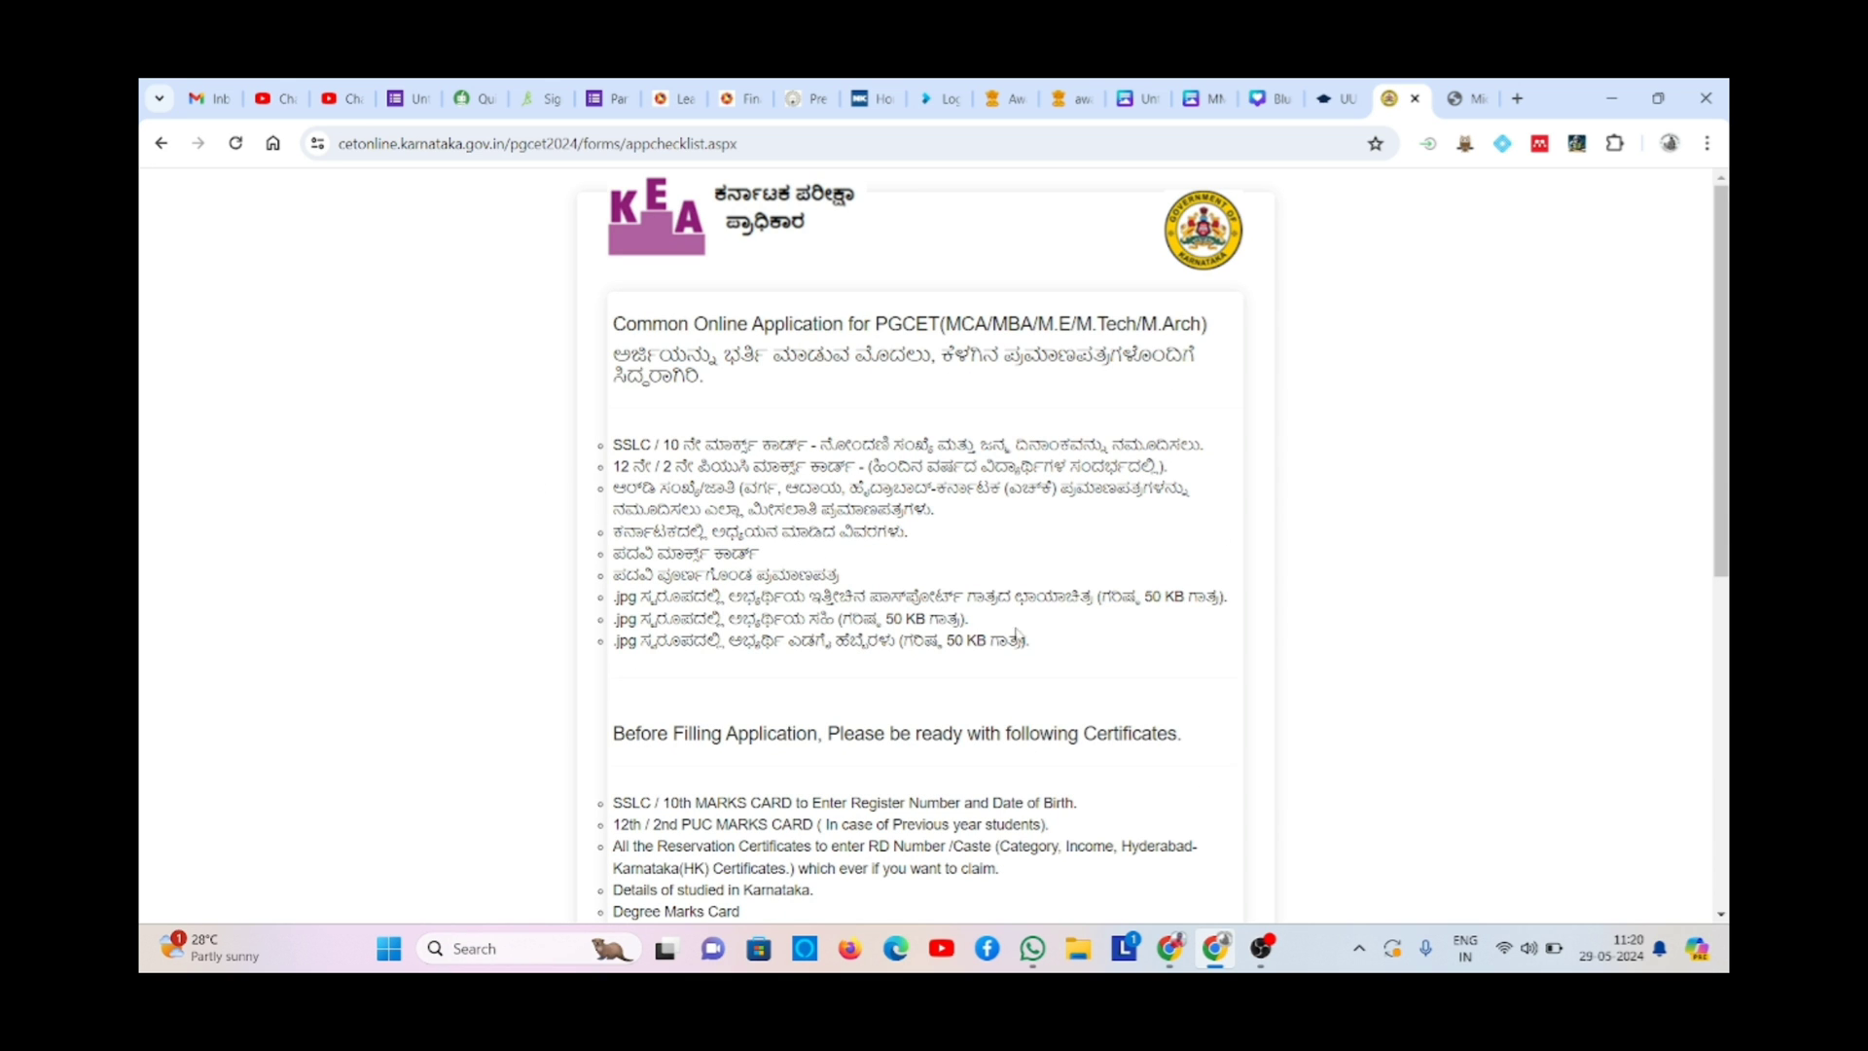
scroll(1129, 682, "down", 4)
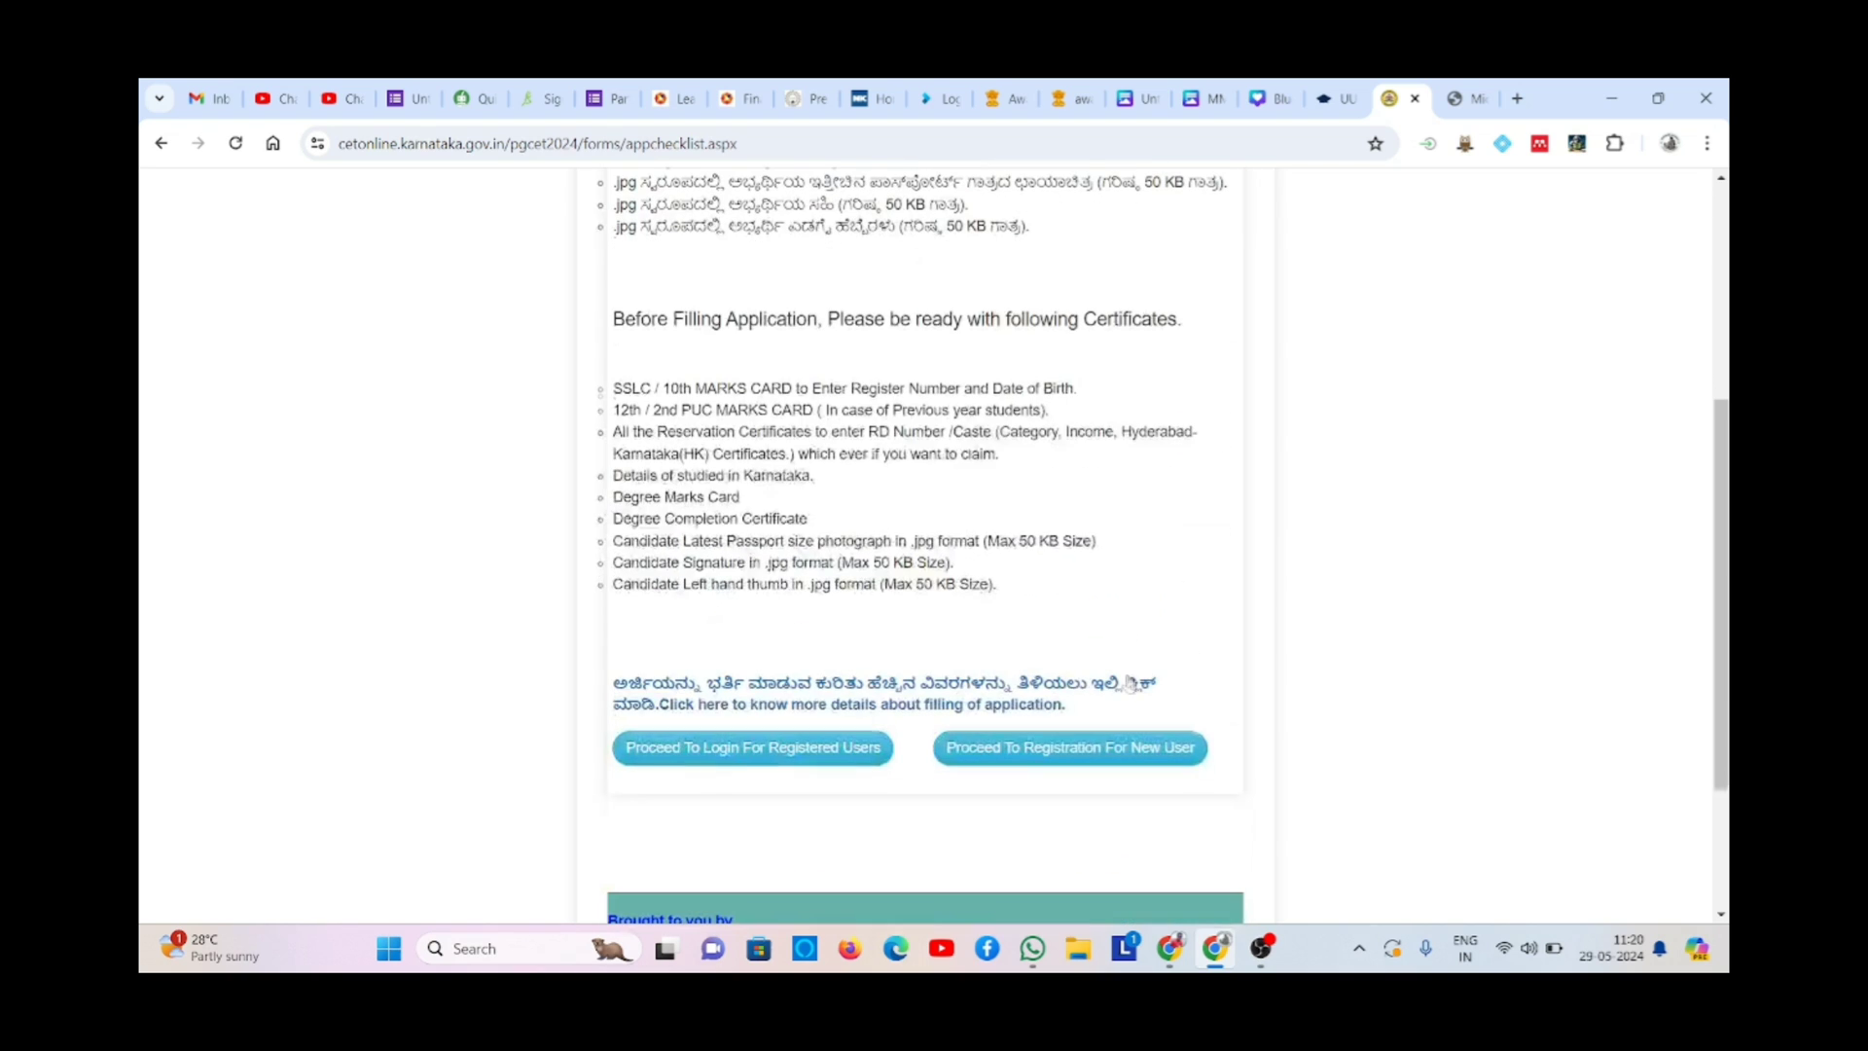
left_click(1104, 754)
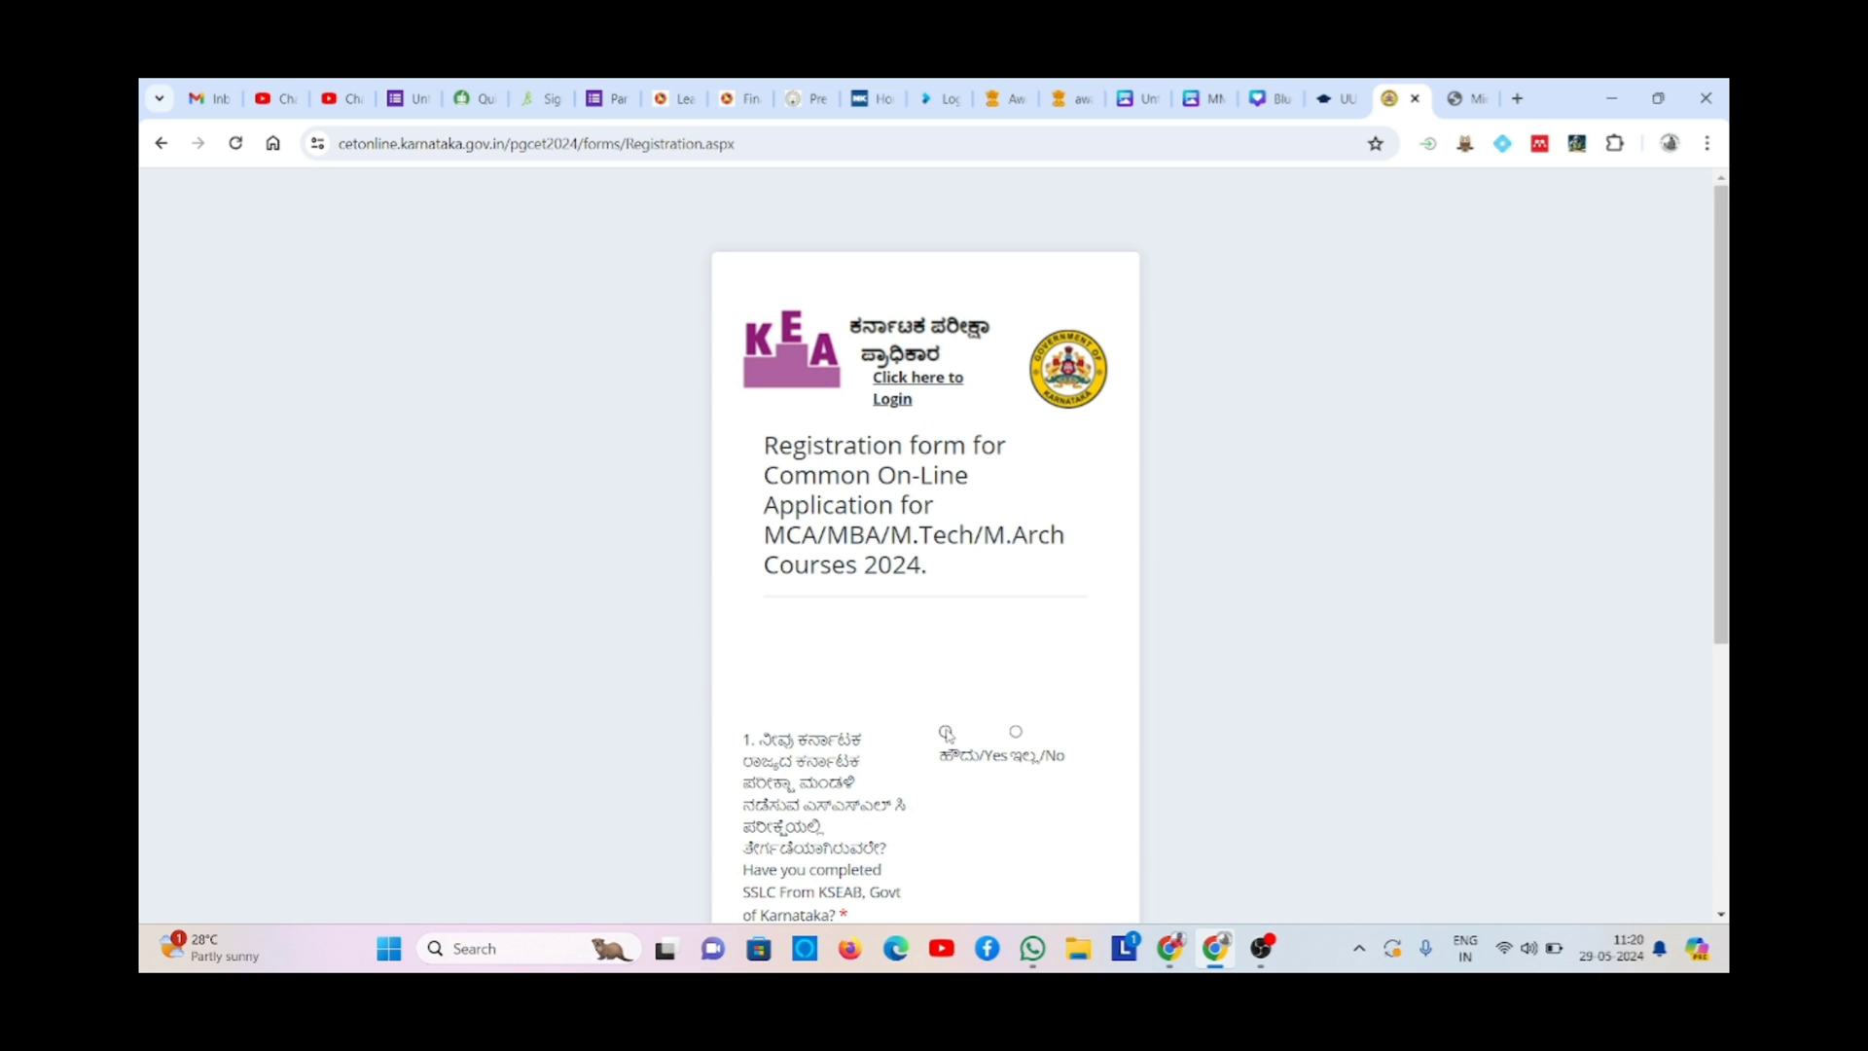
- Enter and verify the SSLC register number, then review the auto-filled candidate details down to Qualification
scroll(1142, 850, "down", 4)
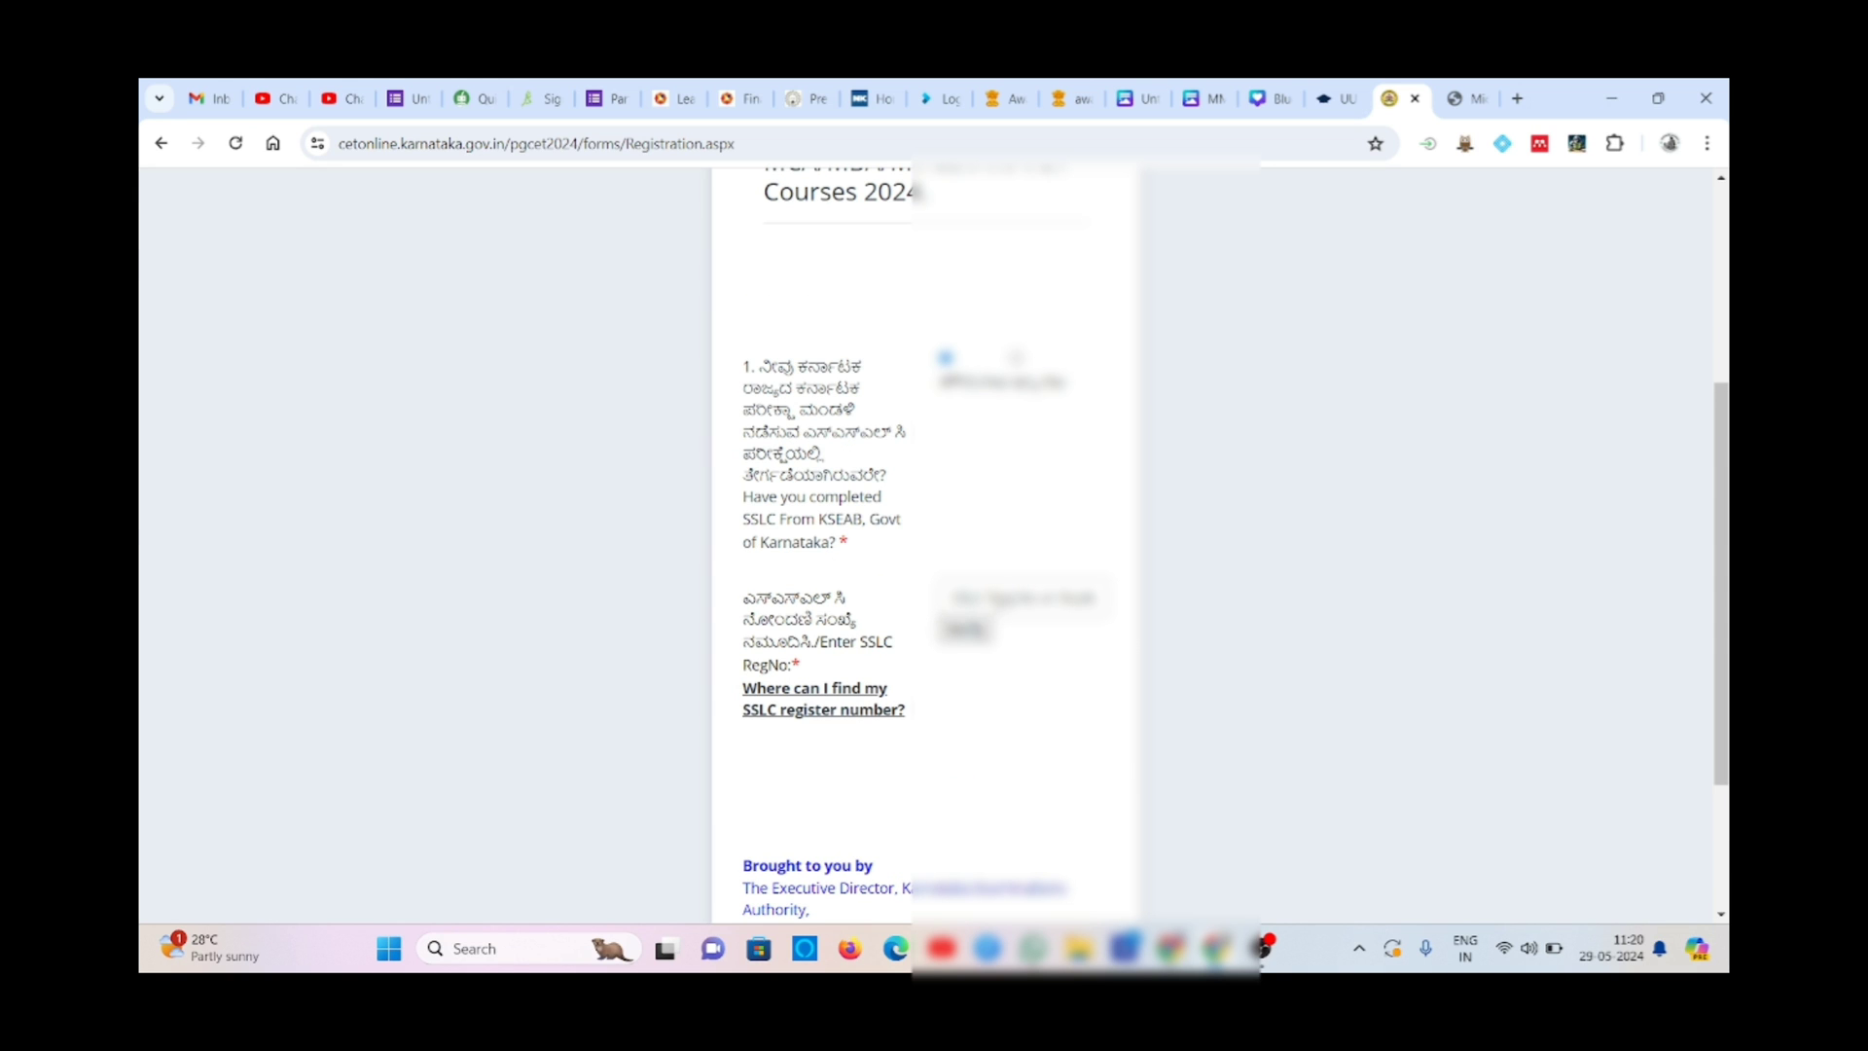
left_click(1008, 598)
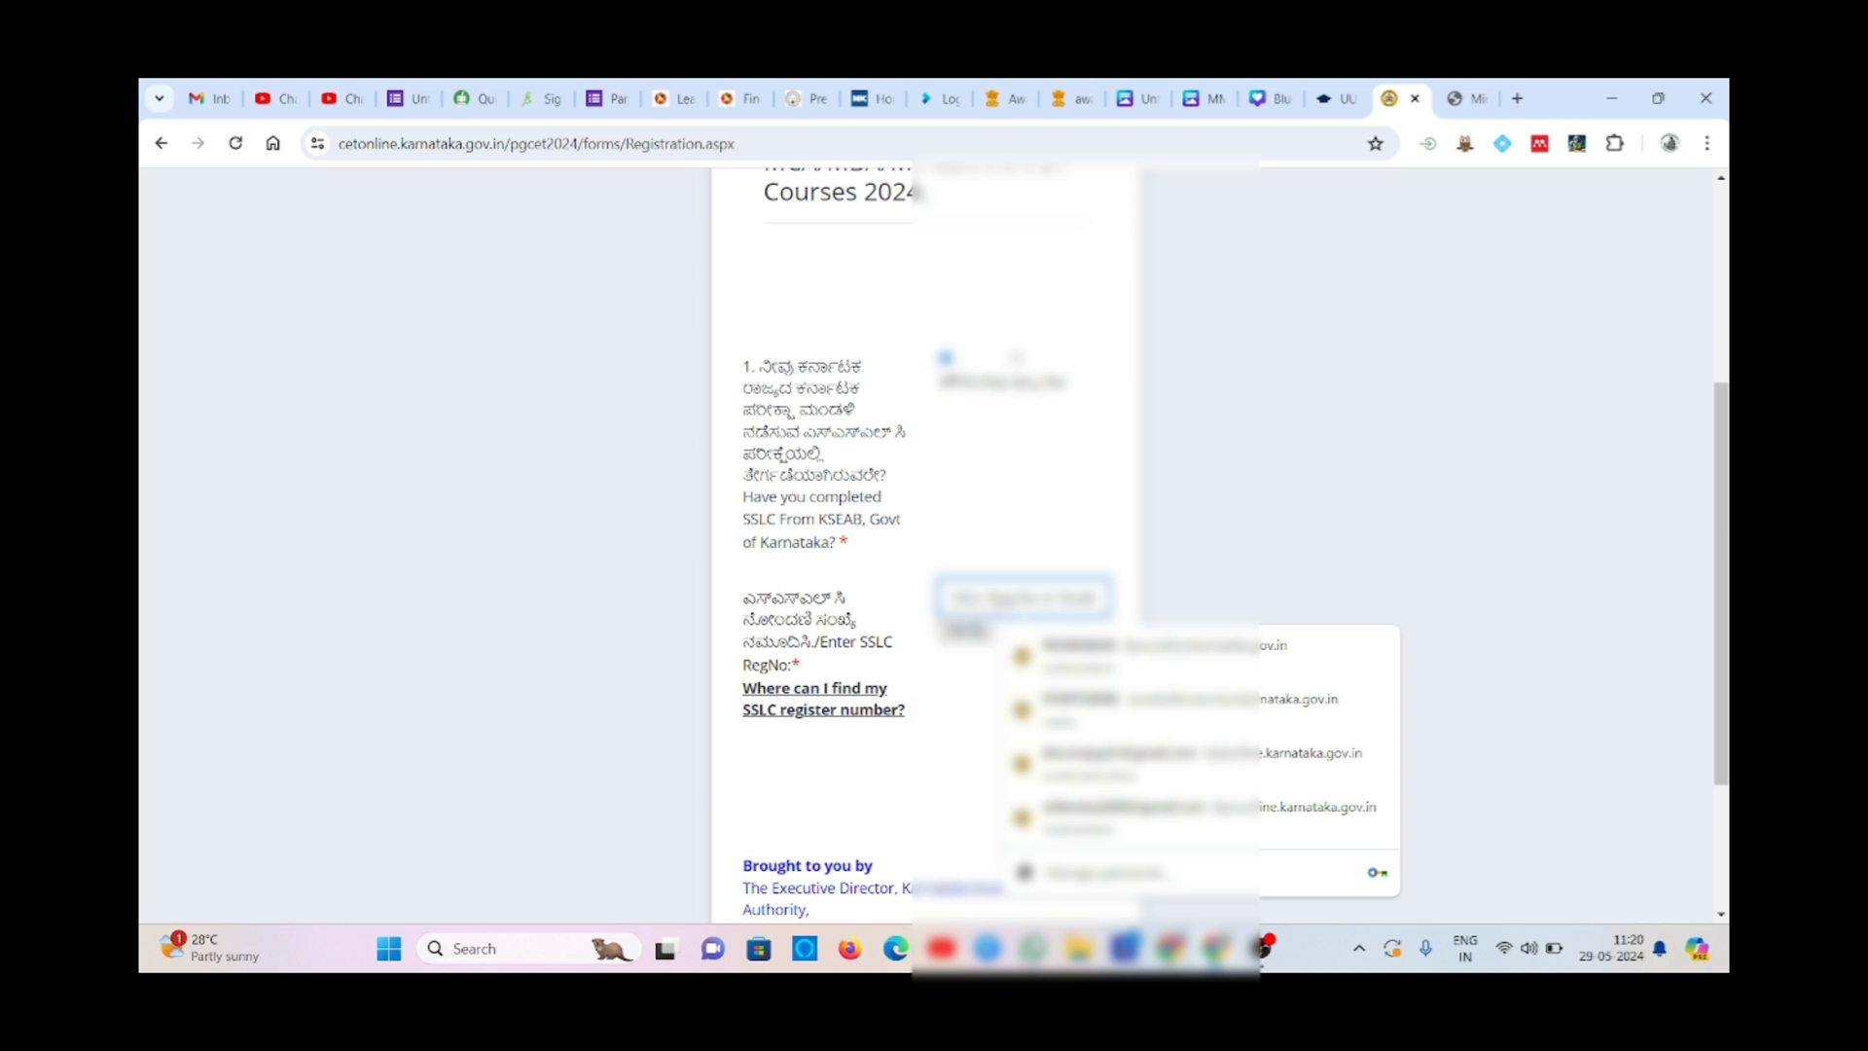
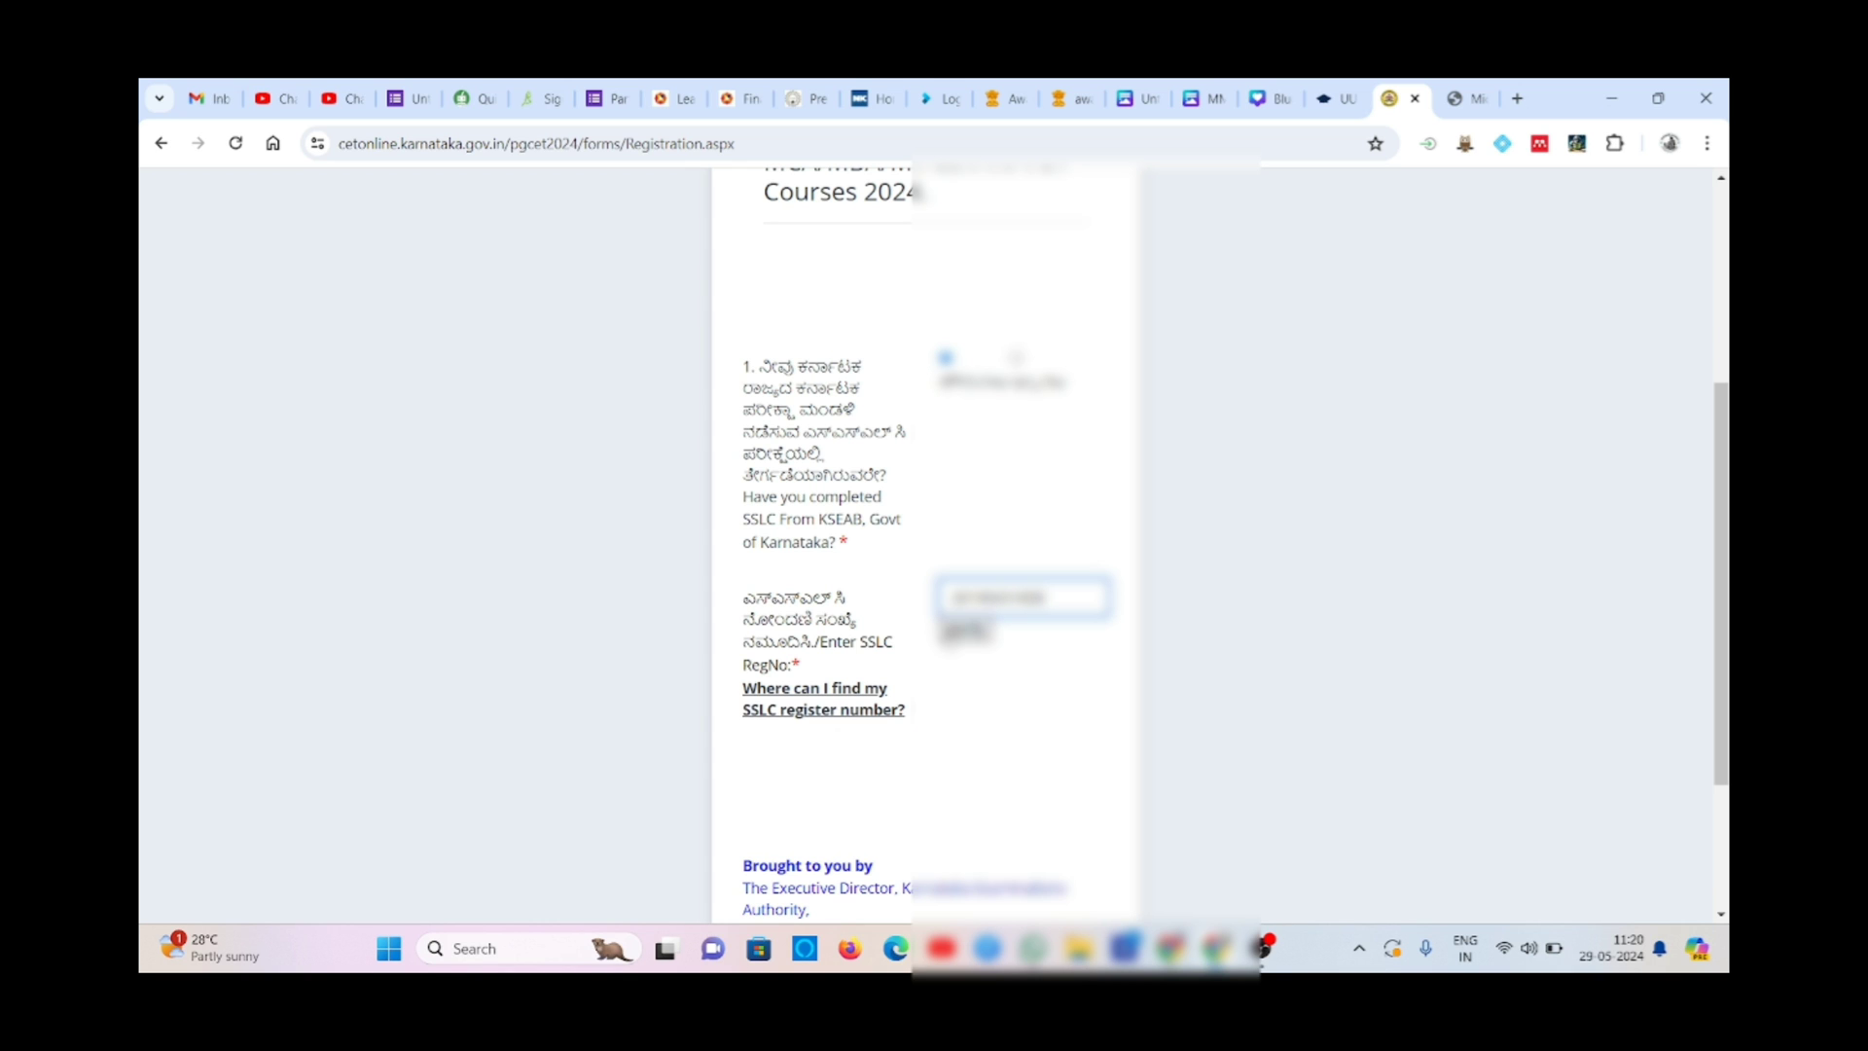
left_click(966, 631)
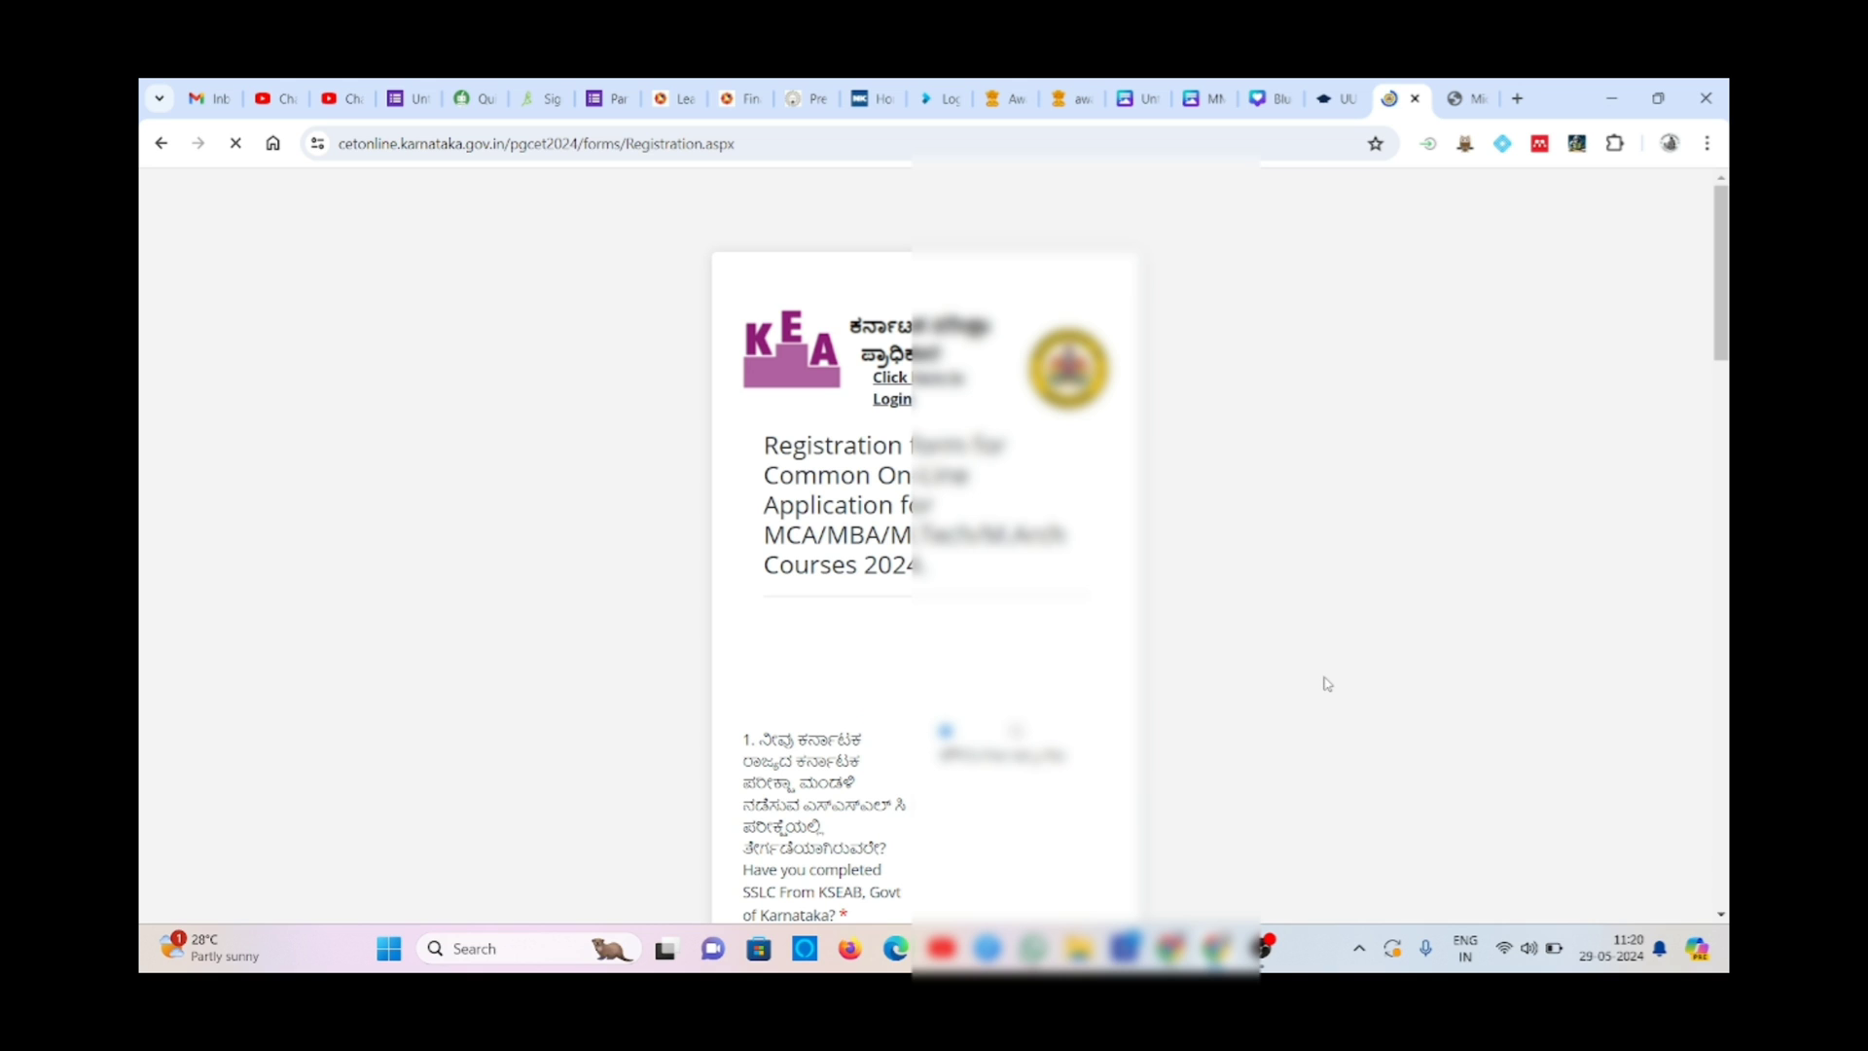
scroll(1326, 684, "down", 6)
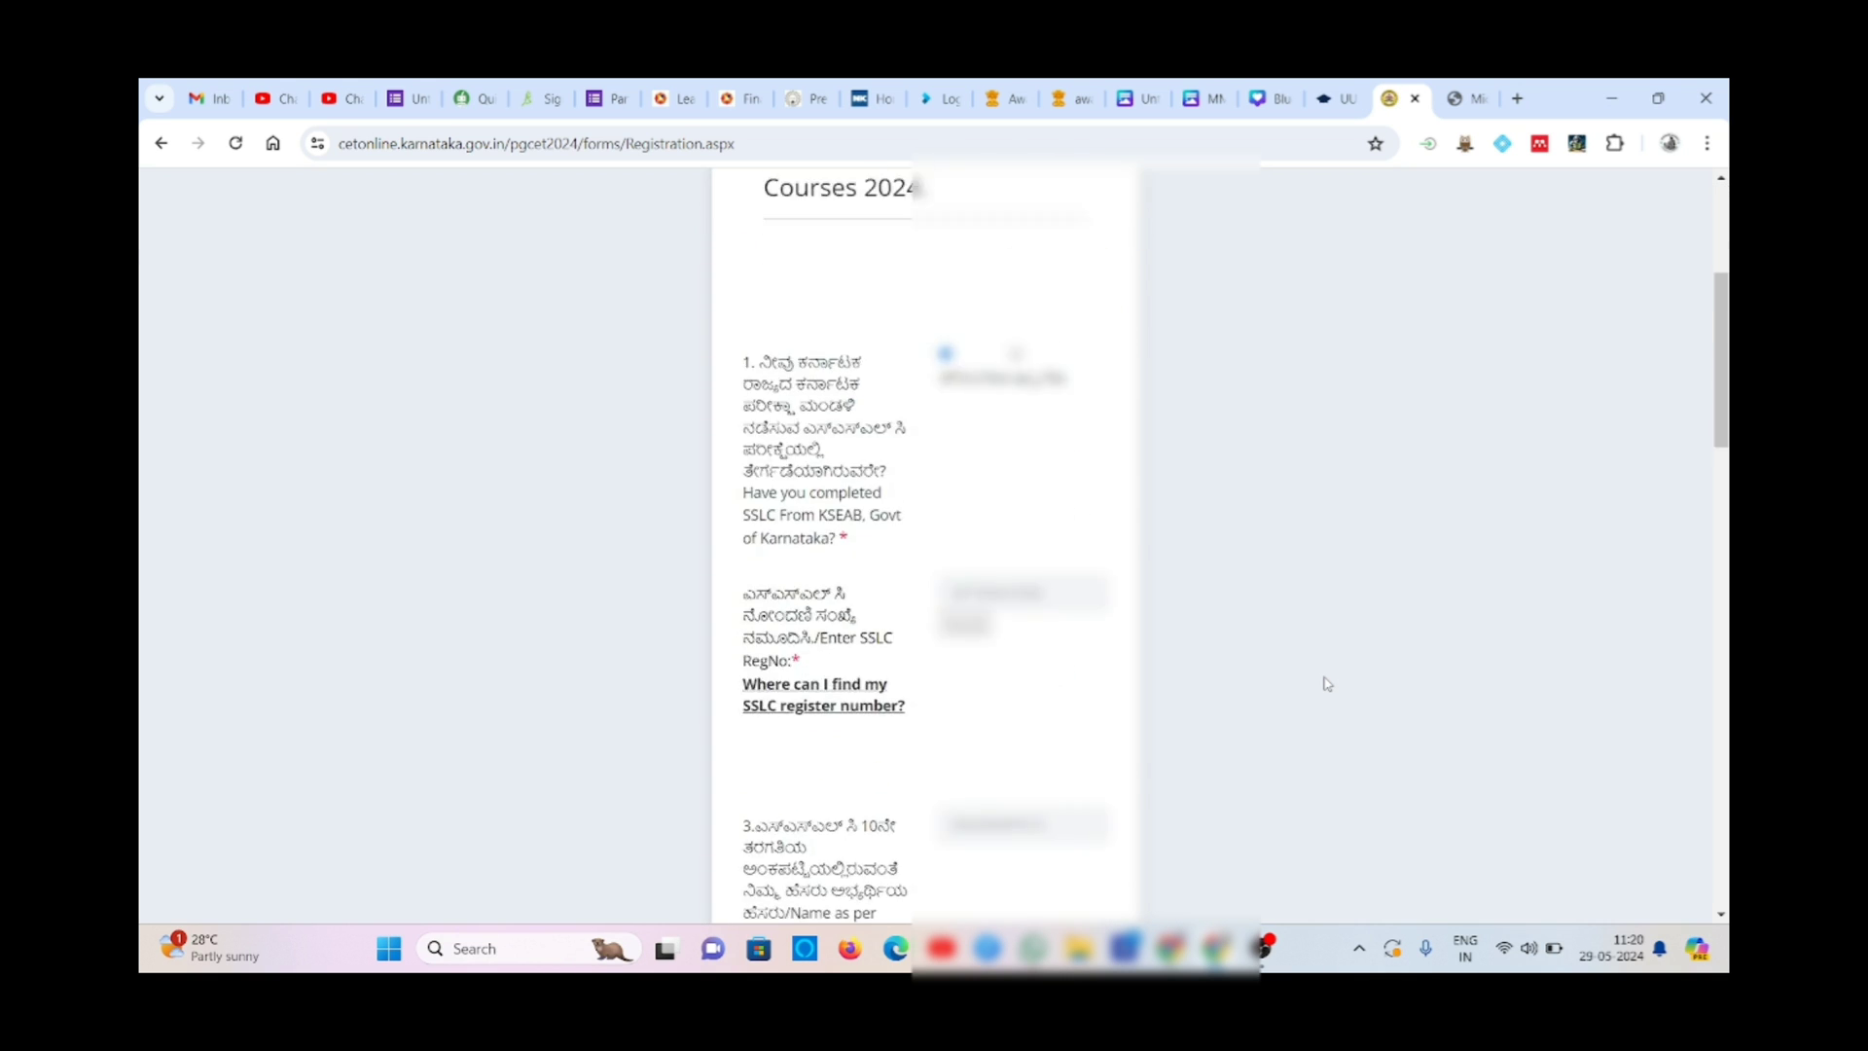
scroll(1326, 684, "down", 1)
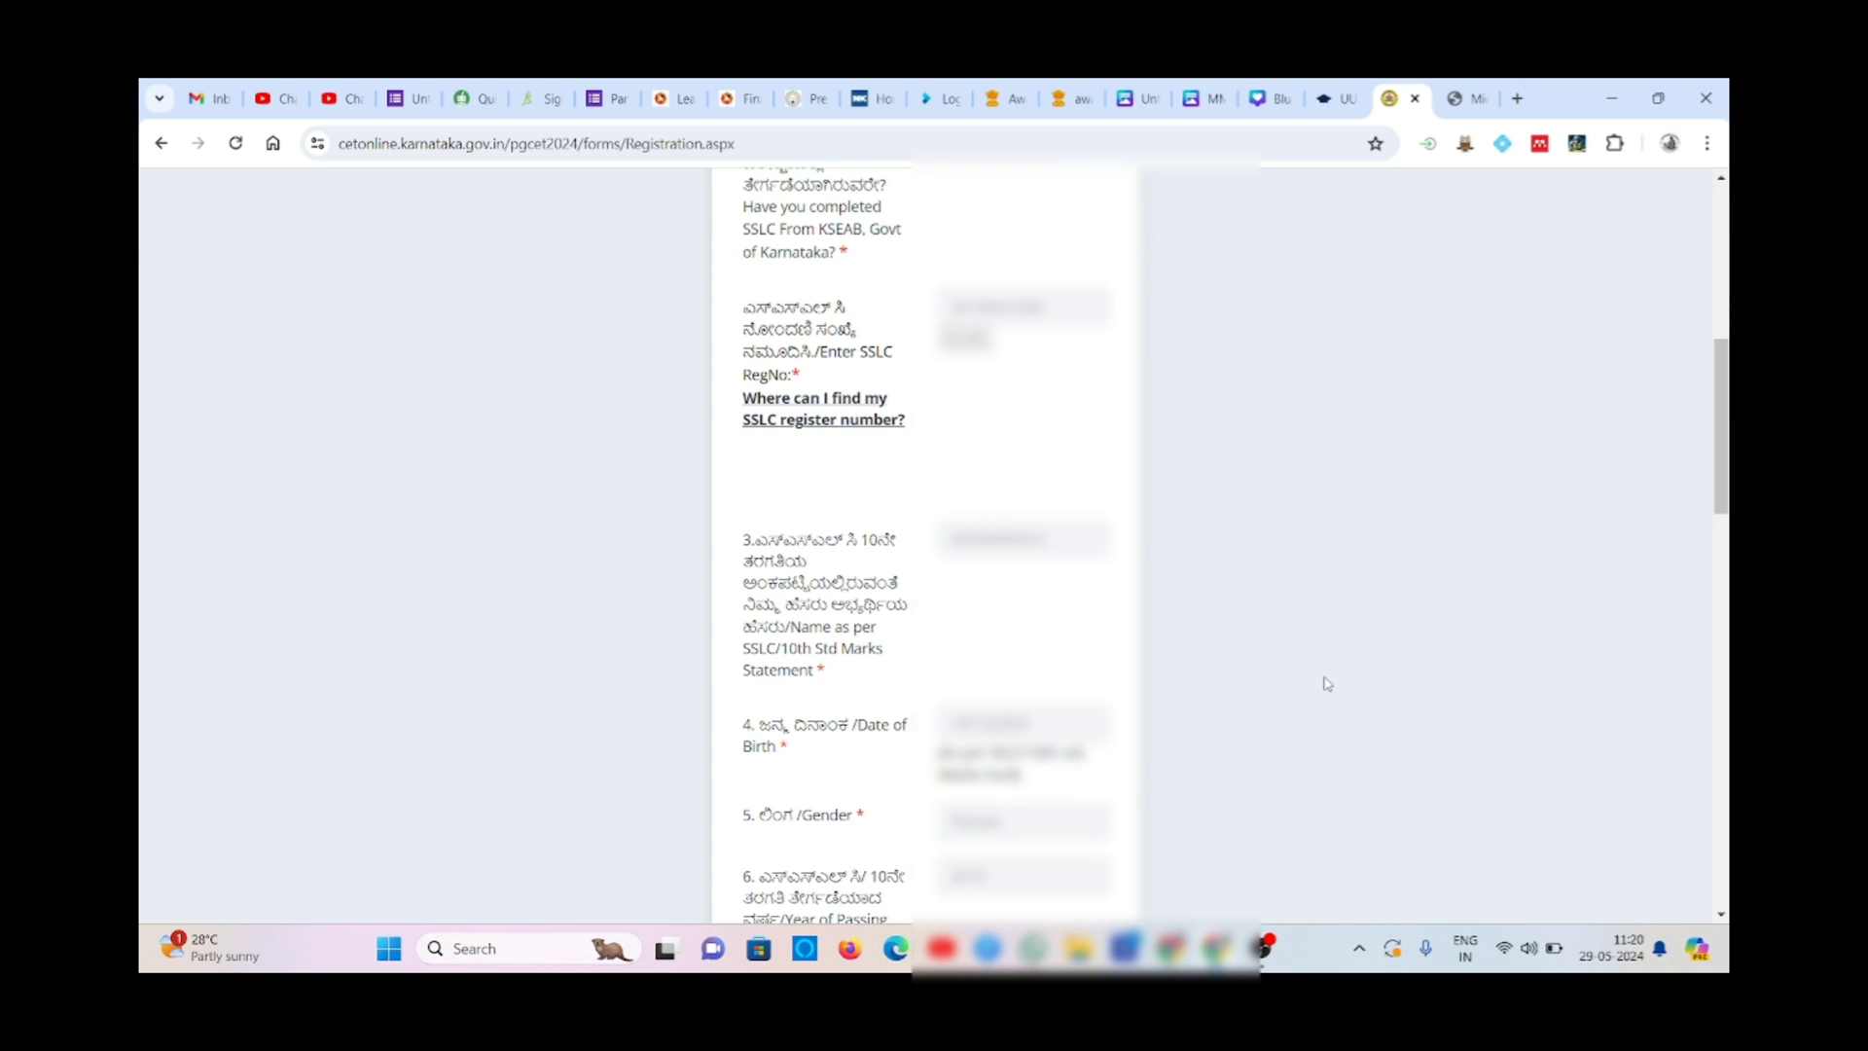
scroll(1326, 684, "down", 1)
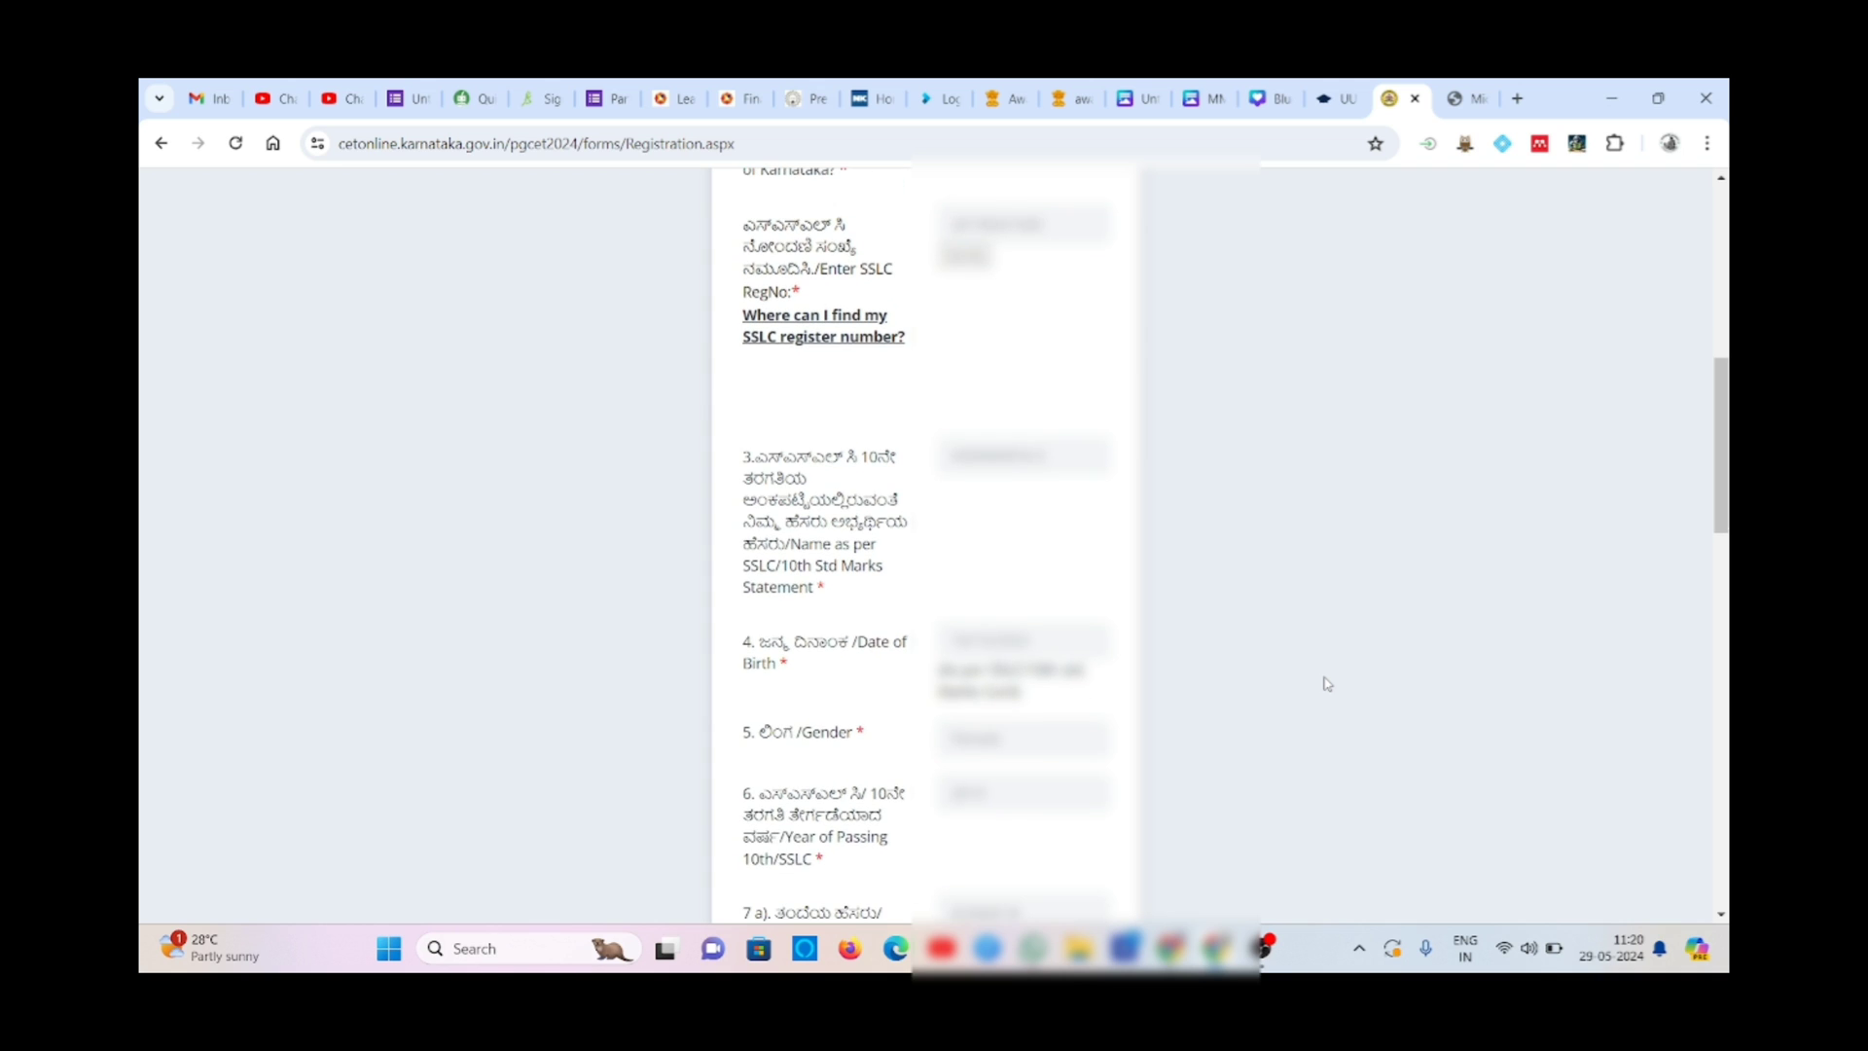
scroll(1326, 684, "down", 2)
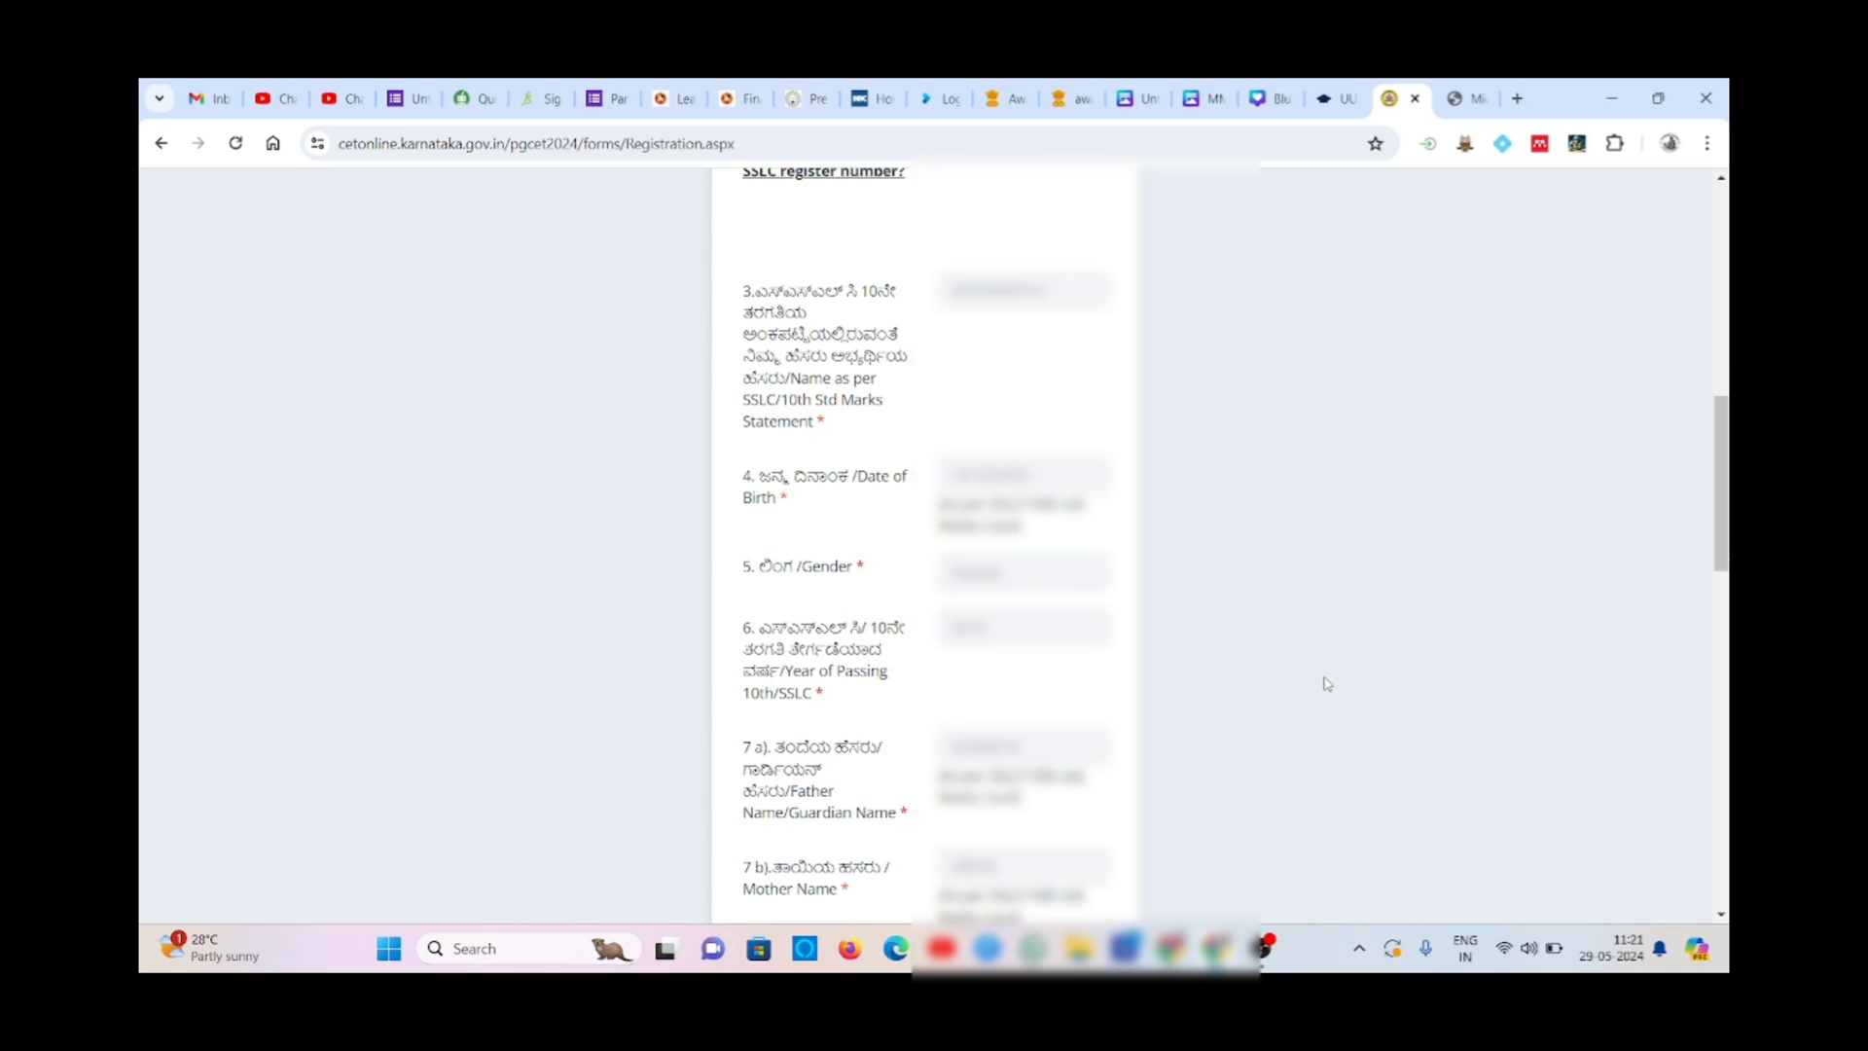
scroll(1326, 684, "down", 3)
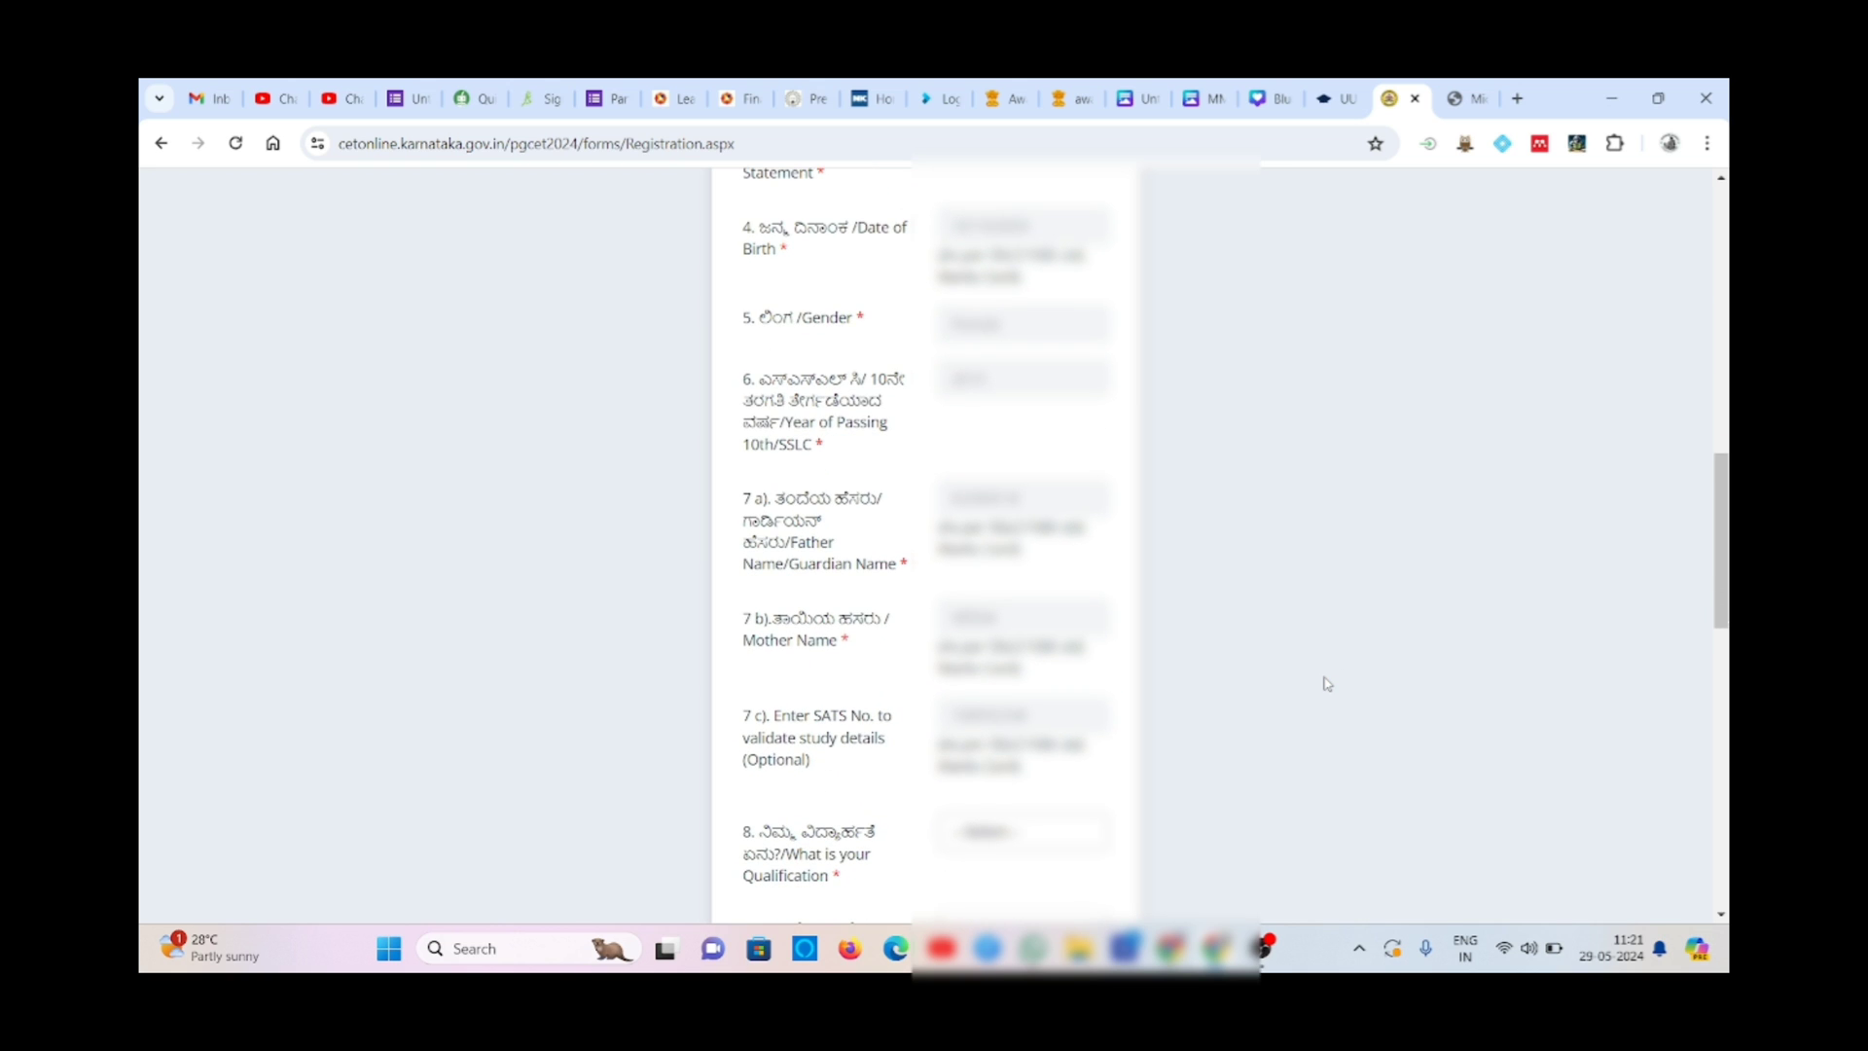
scroll(1326, 684, "down", 2)
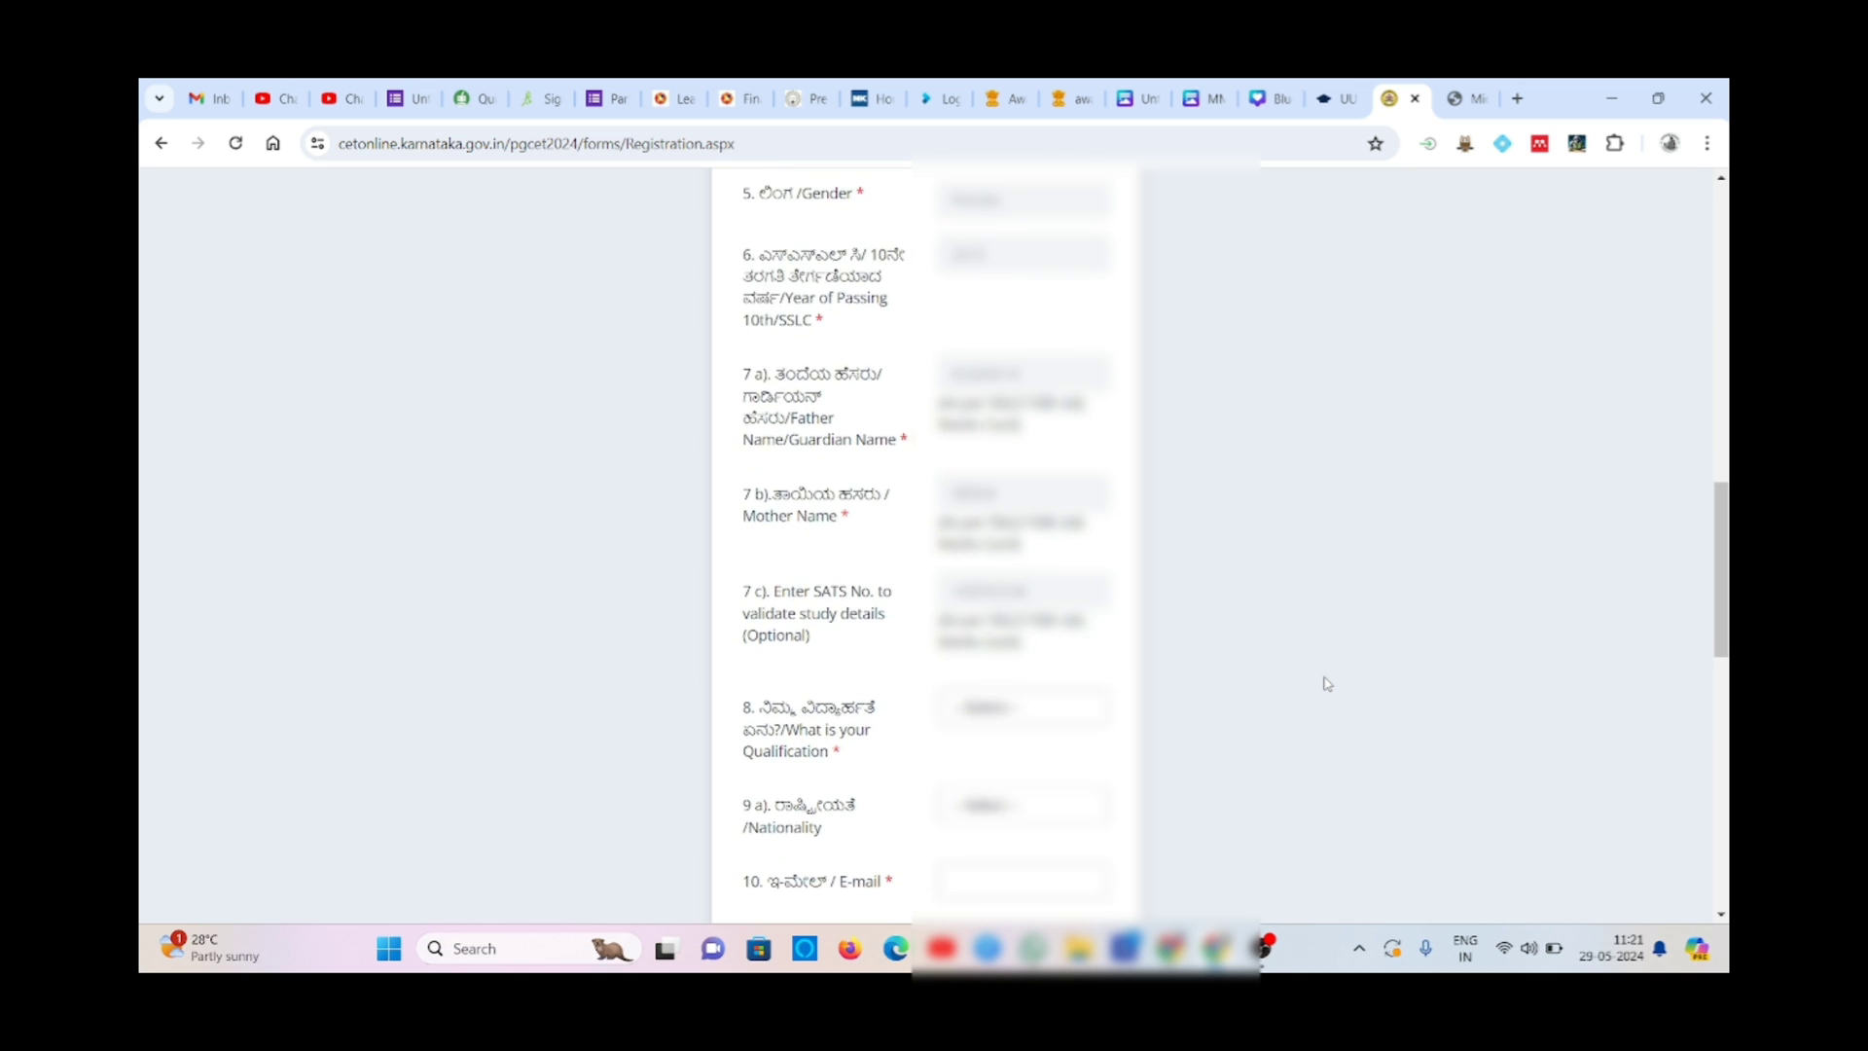
scroll(1326, 684, "down", 2)
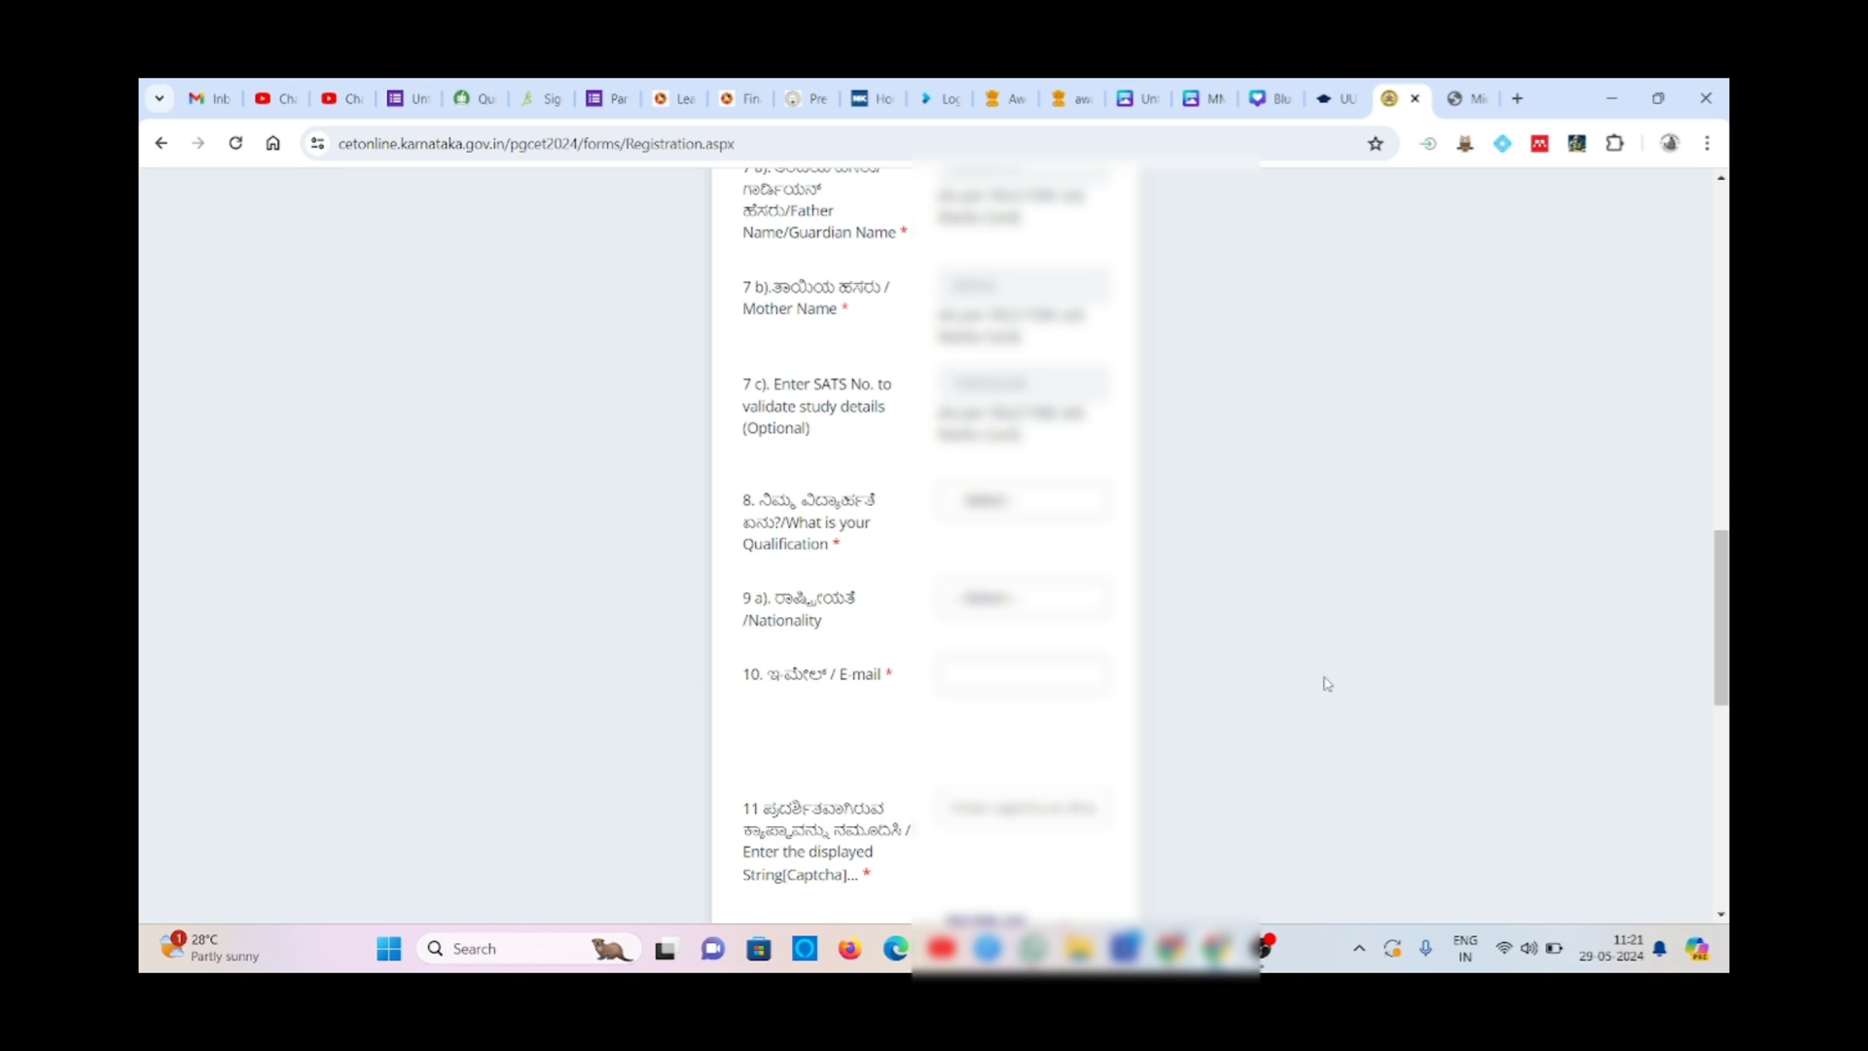
- Select the applicant's qualification and set nationality to Indian
left_click(1049, 511)
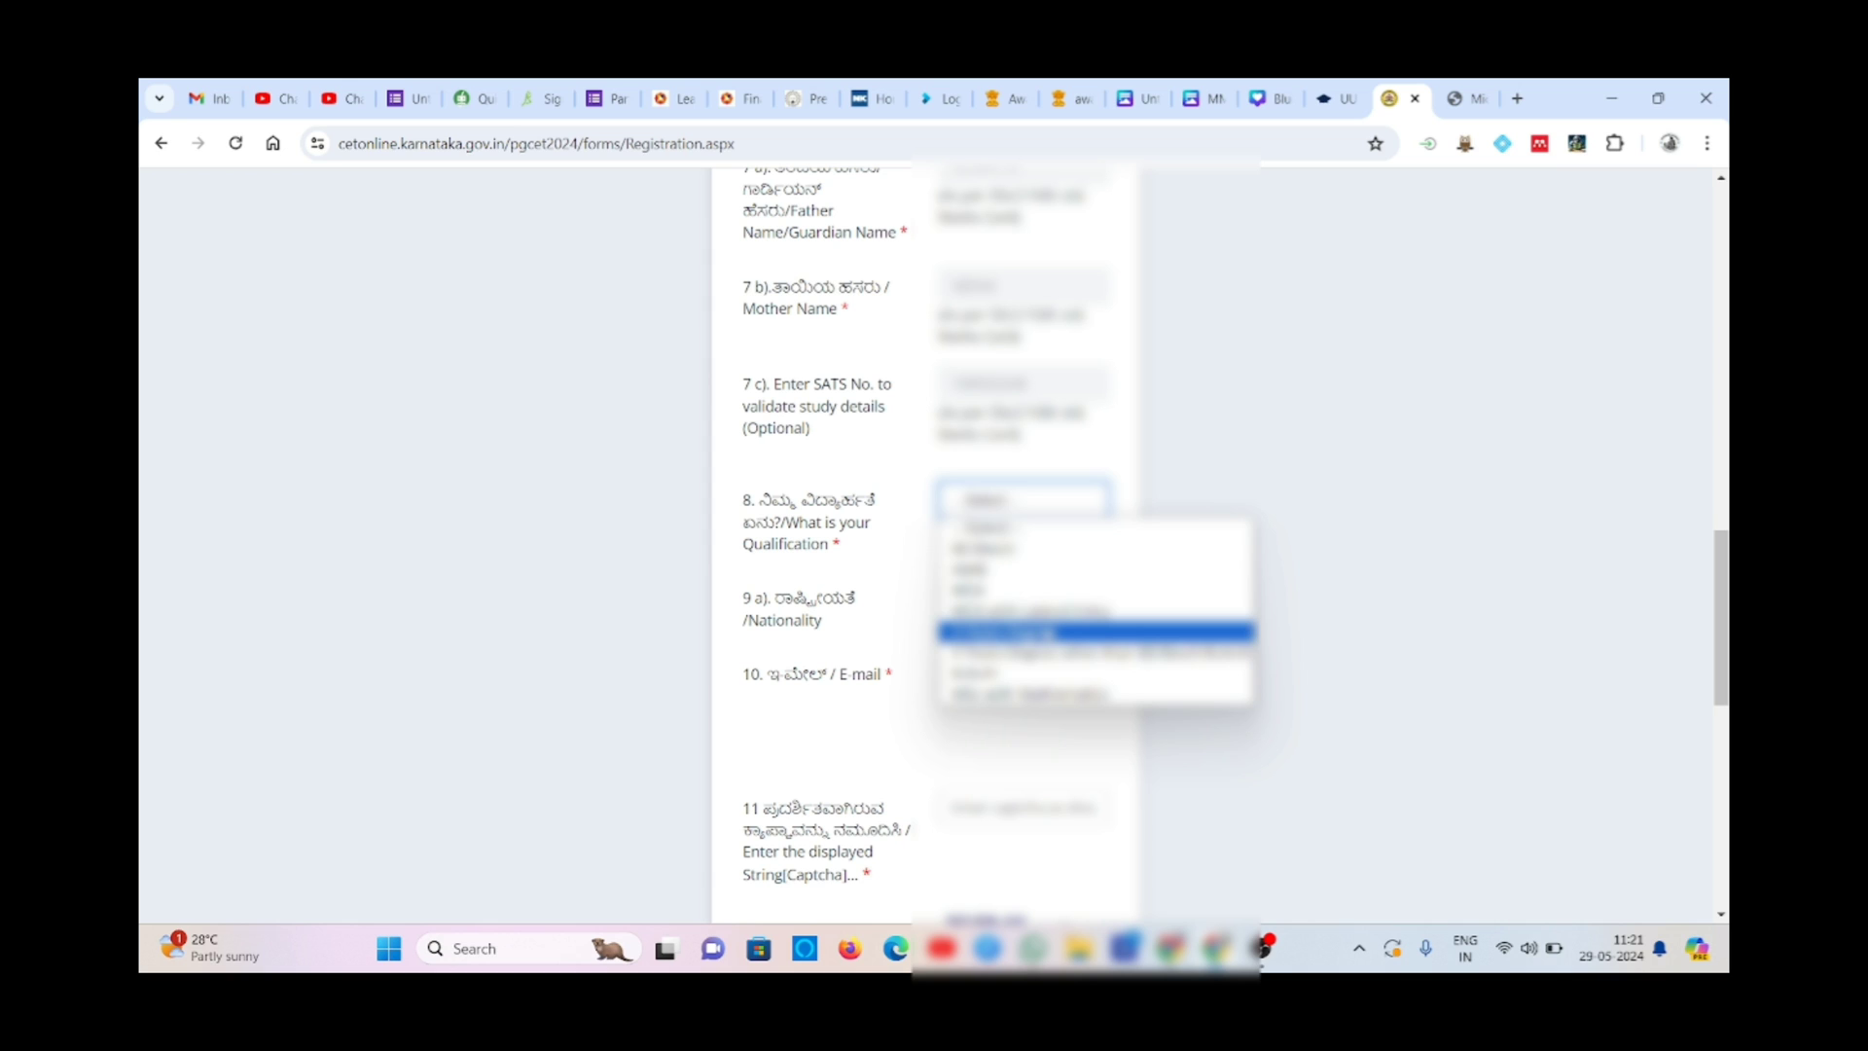
left_click(1048, 633)
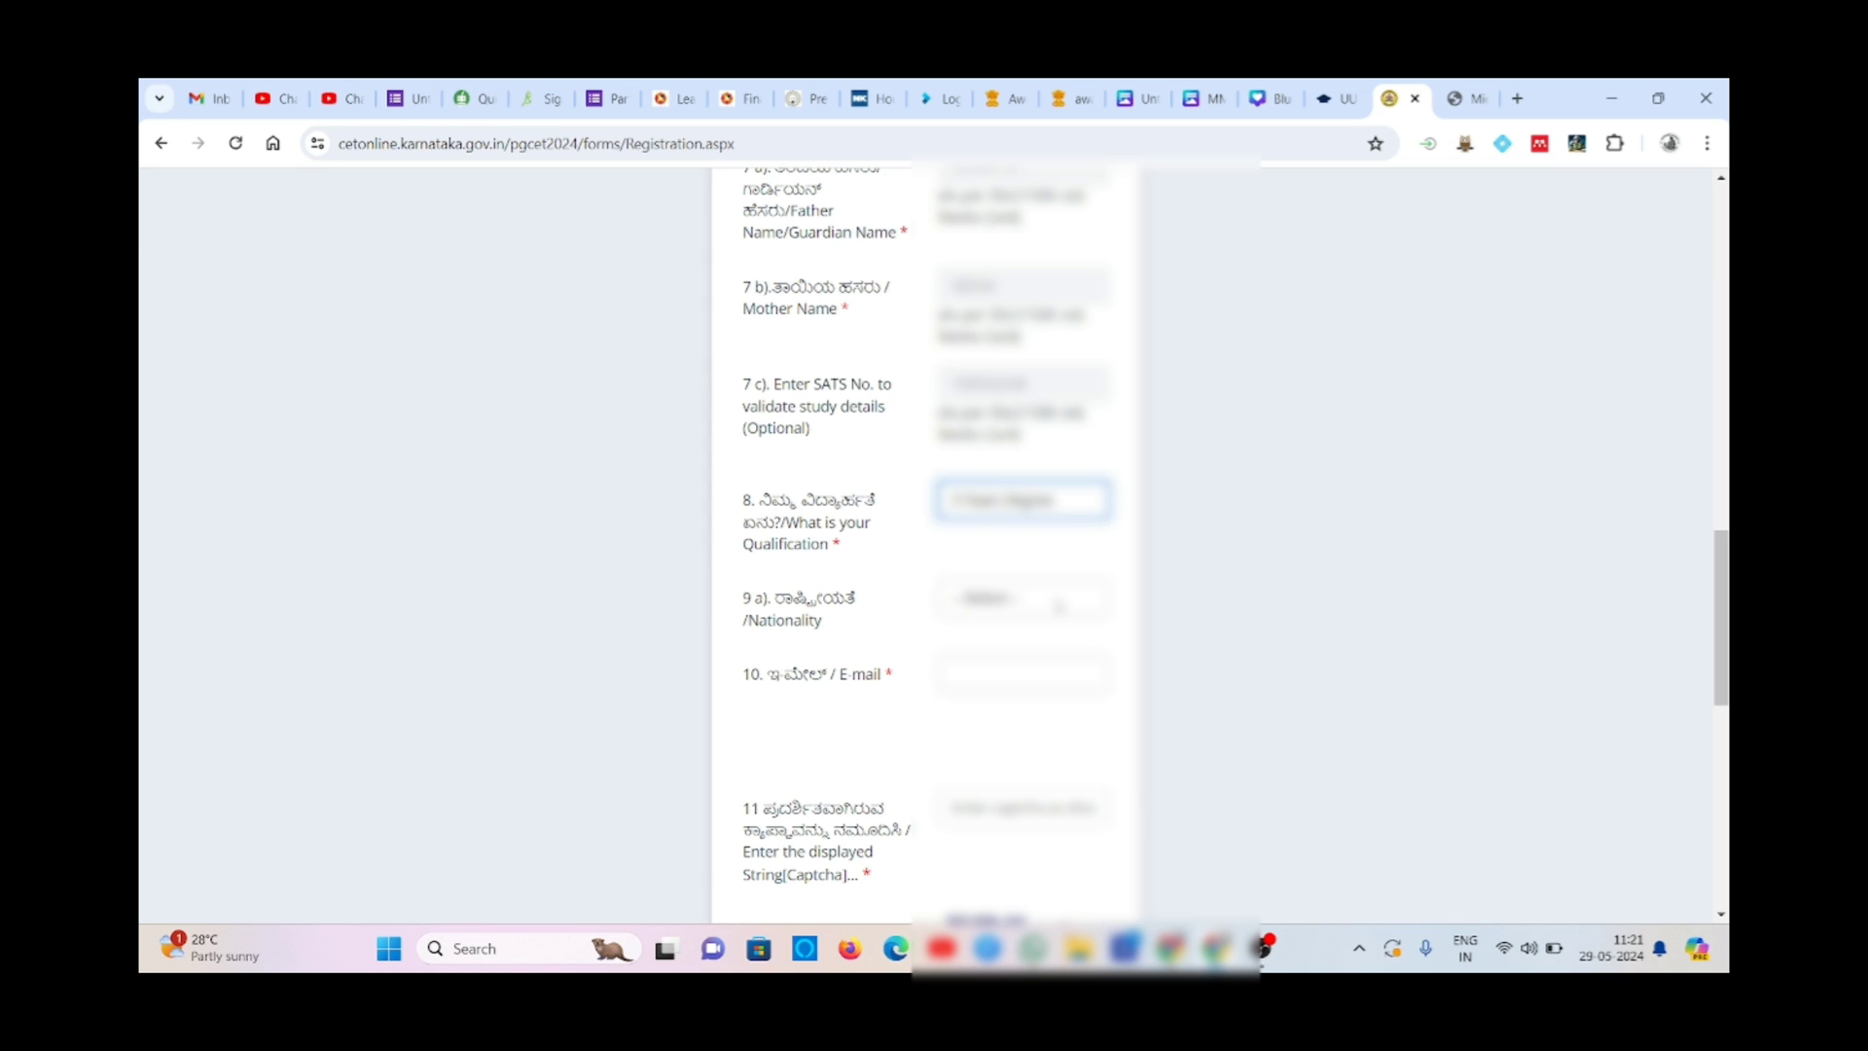
left_click(1059, 607)
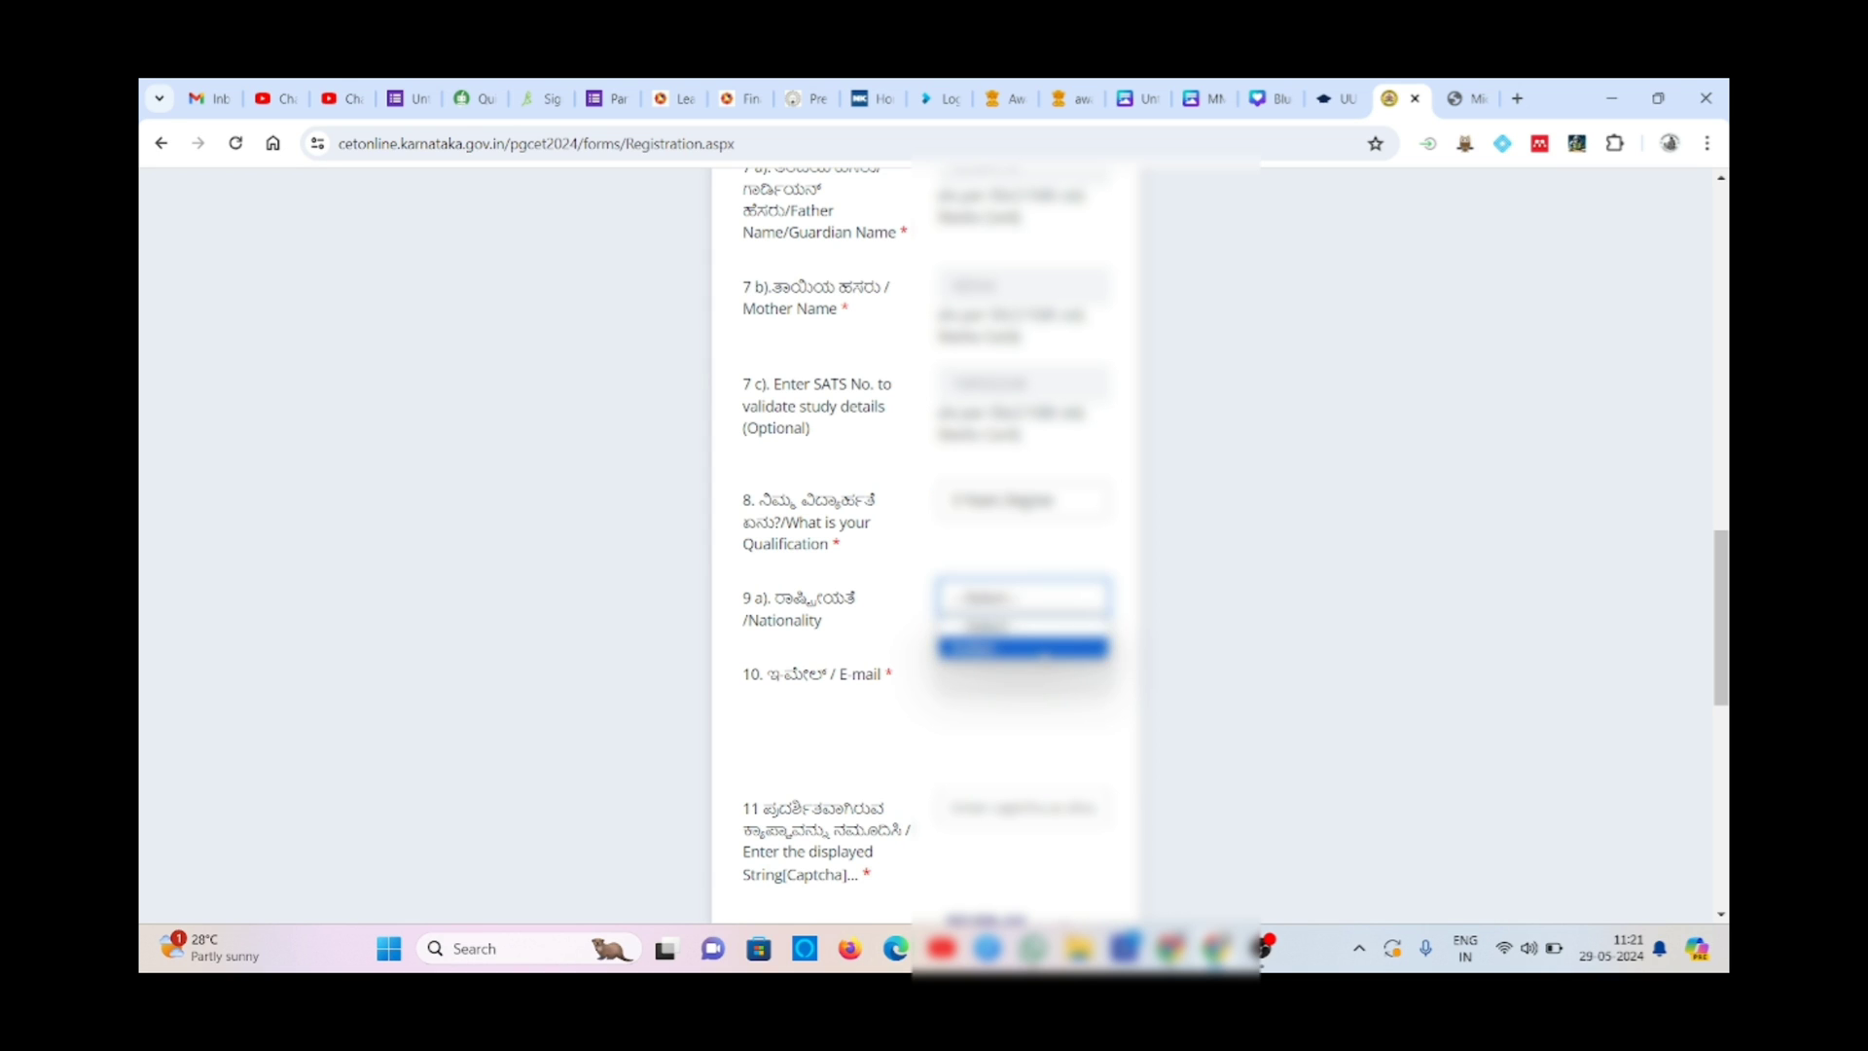
left_click(1044, 649)
- Fill in the applicant's e-mail address
left_click(1044, 662)
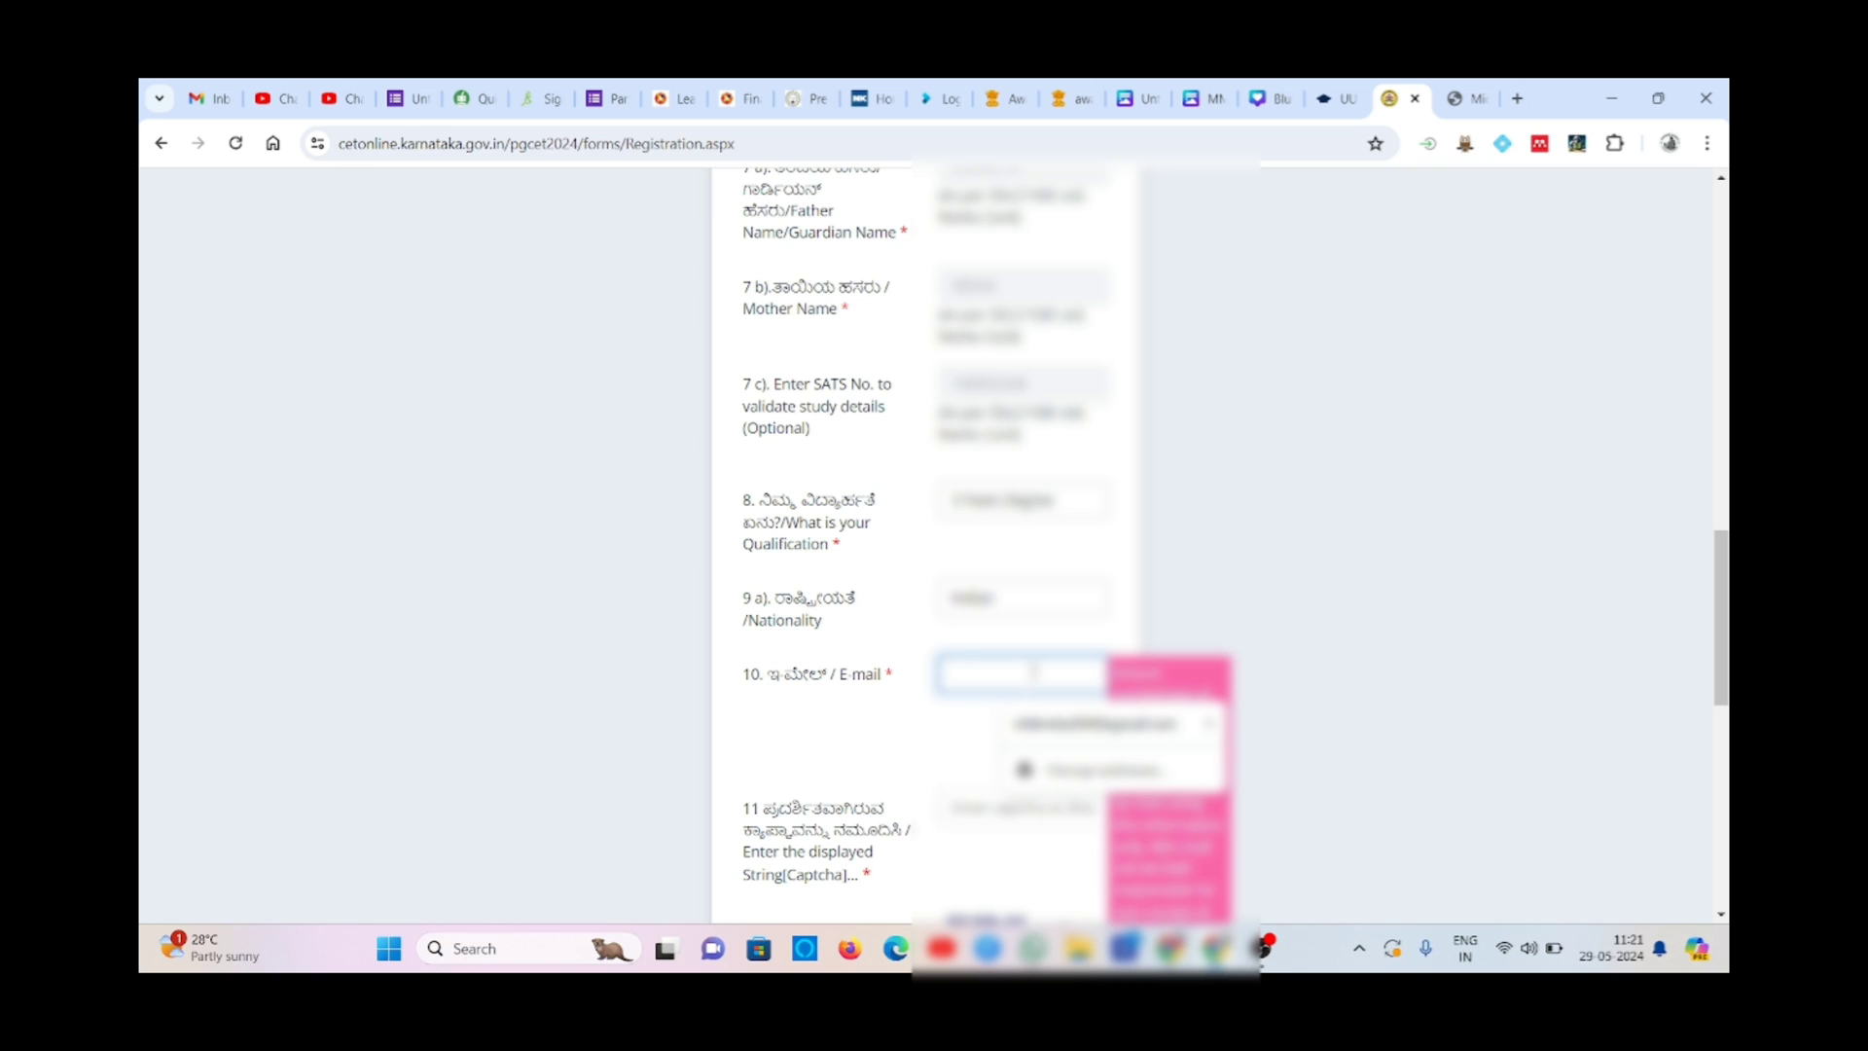
key("Caps_Lock")
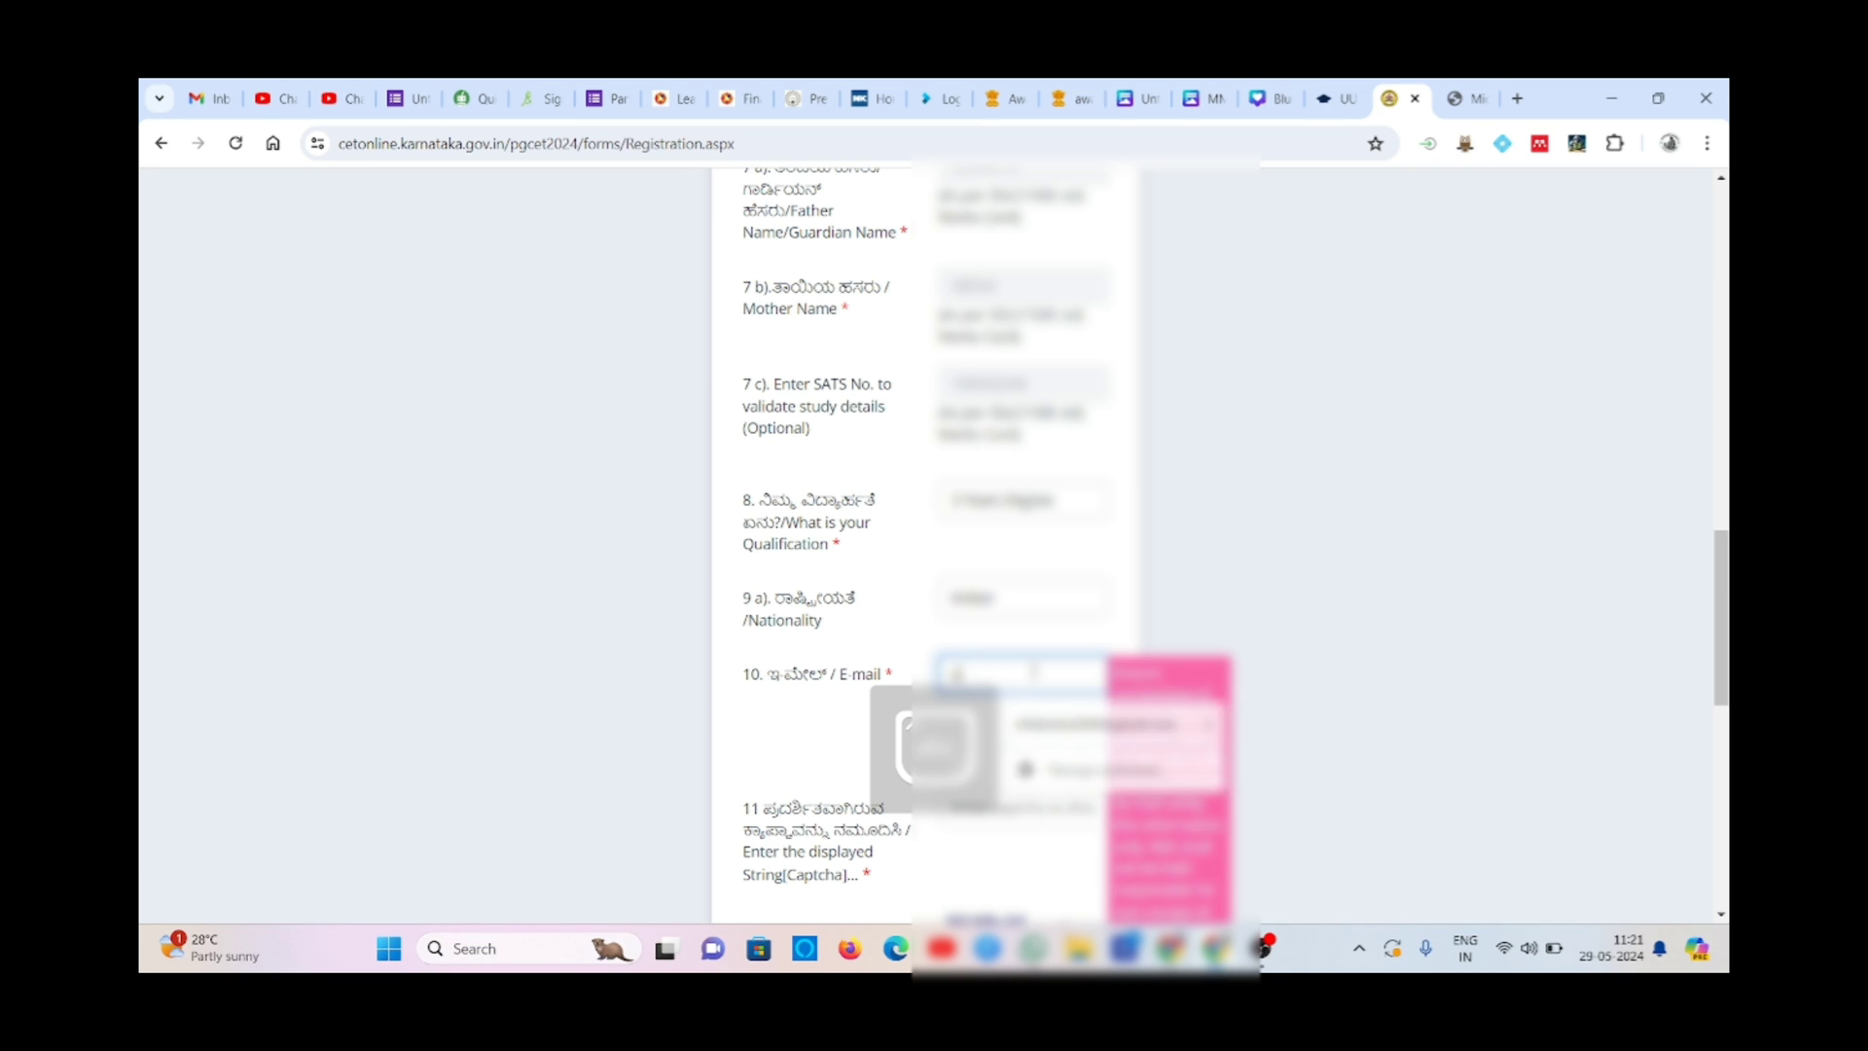
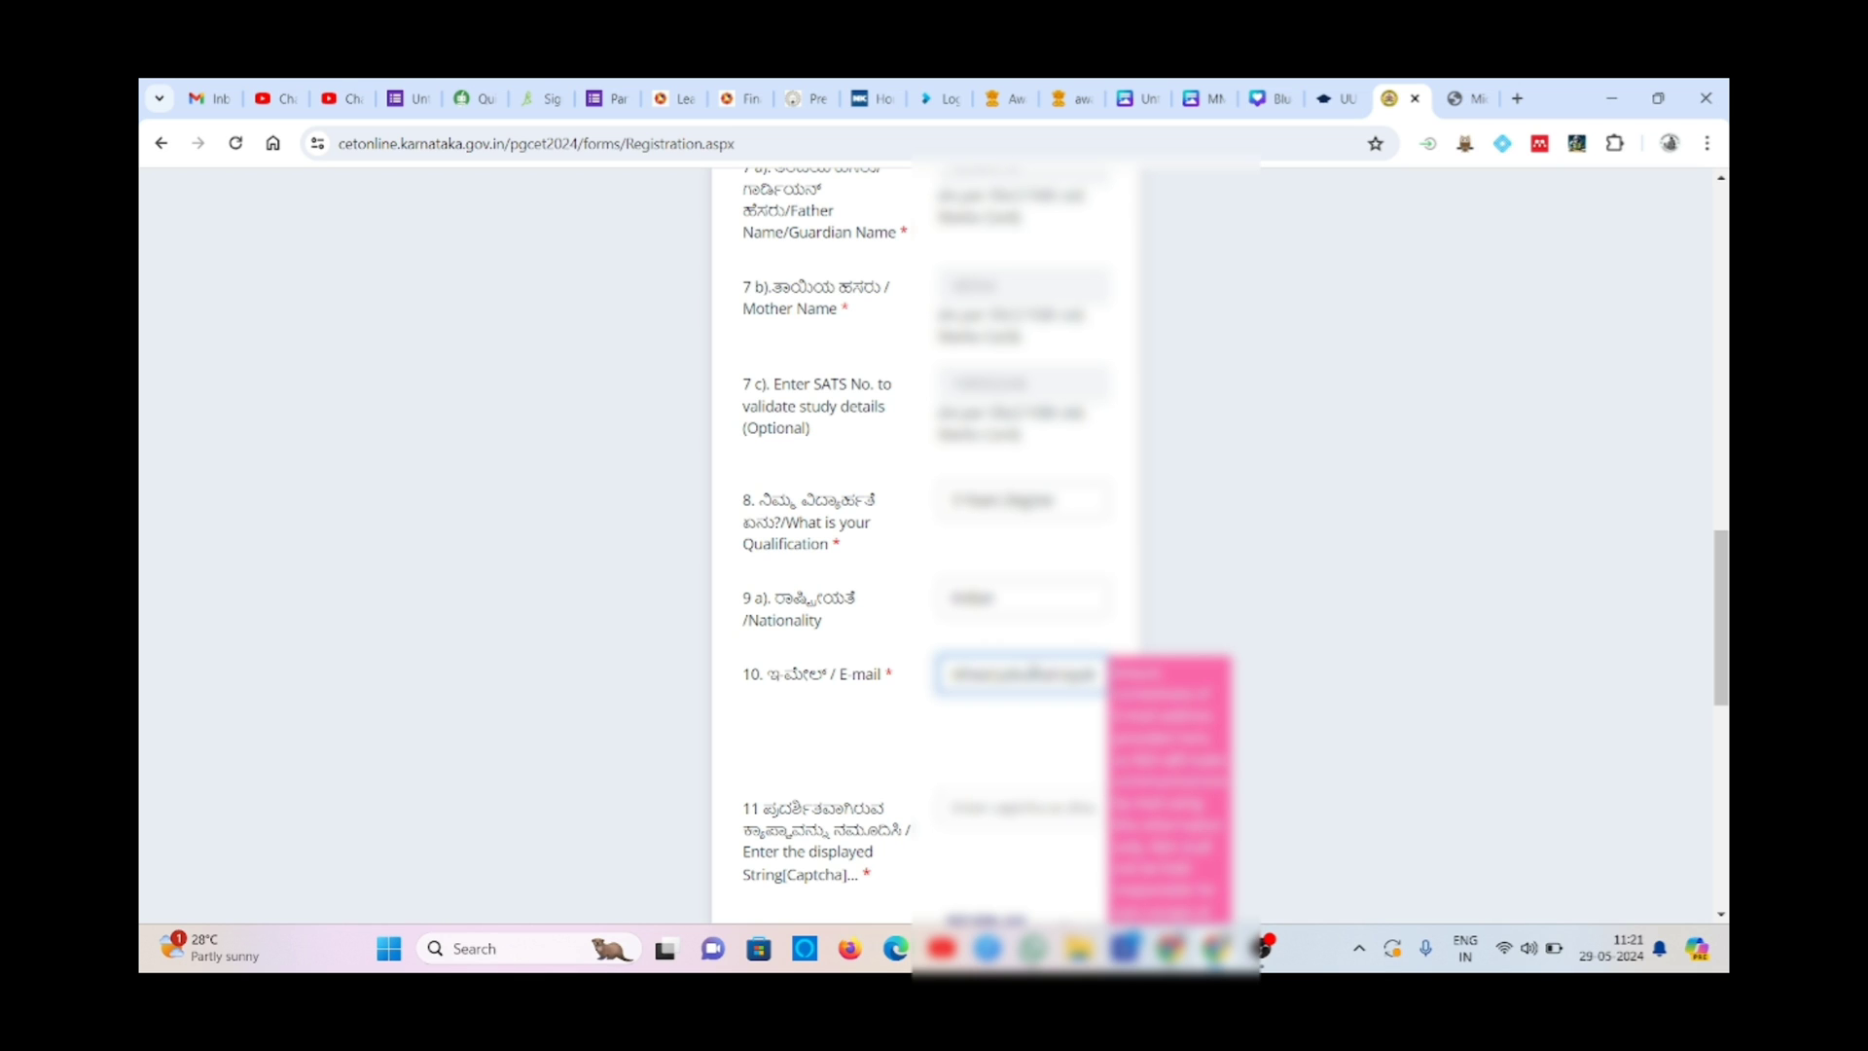
left_click(987, 741)
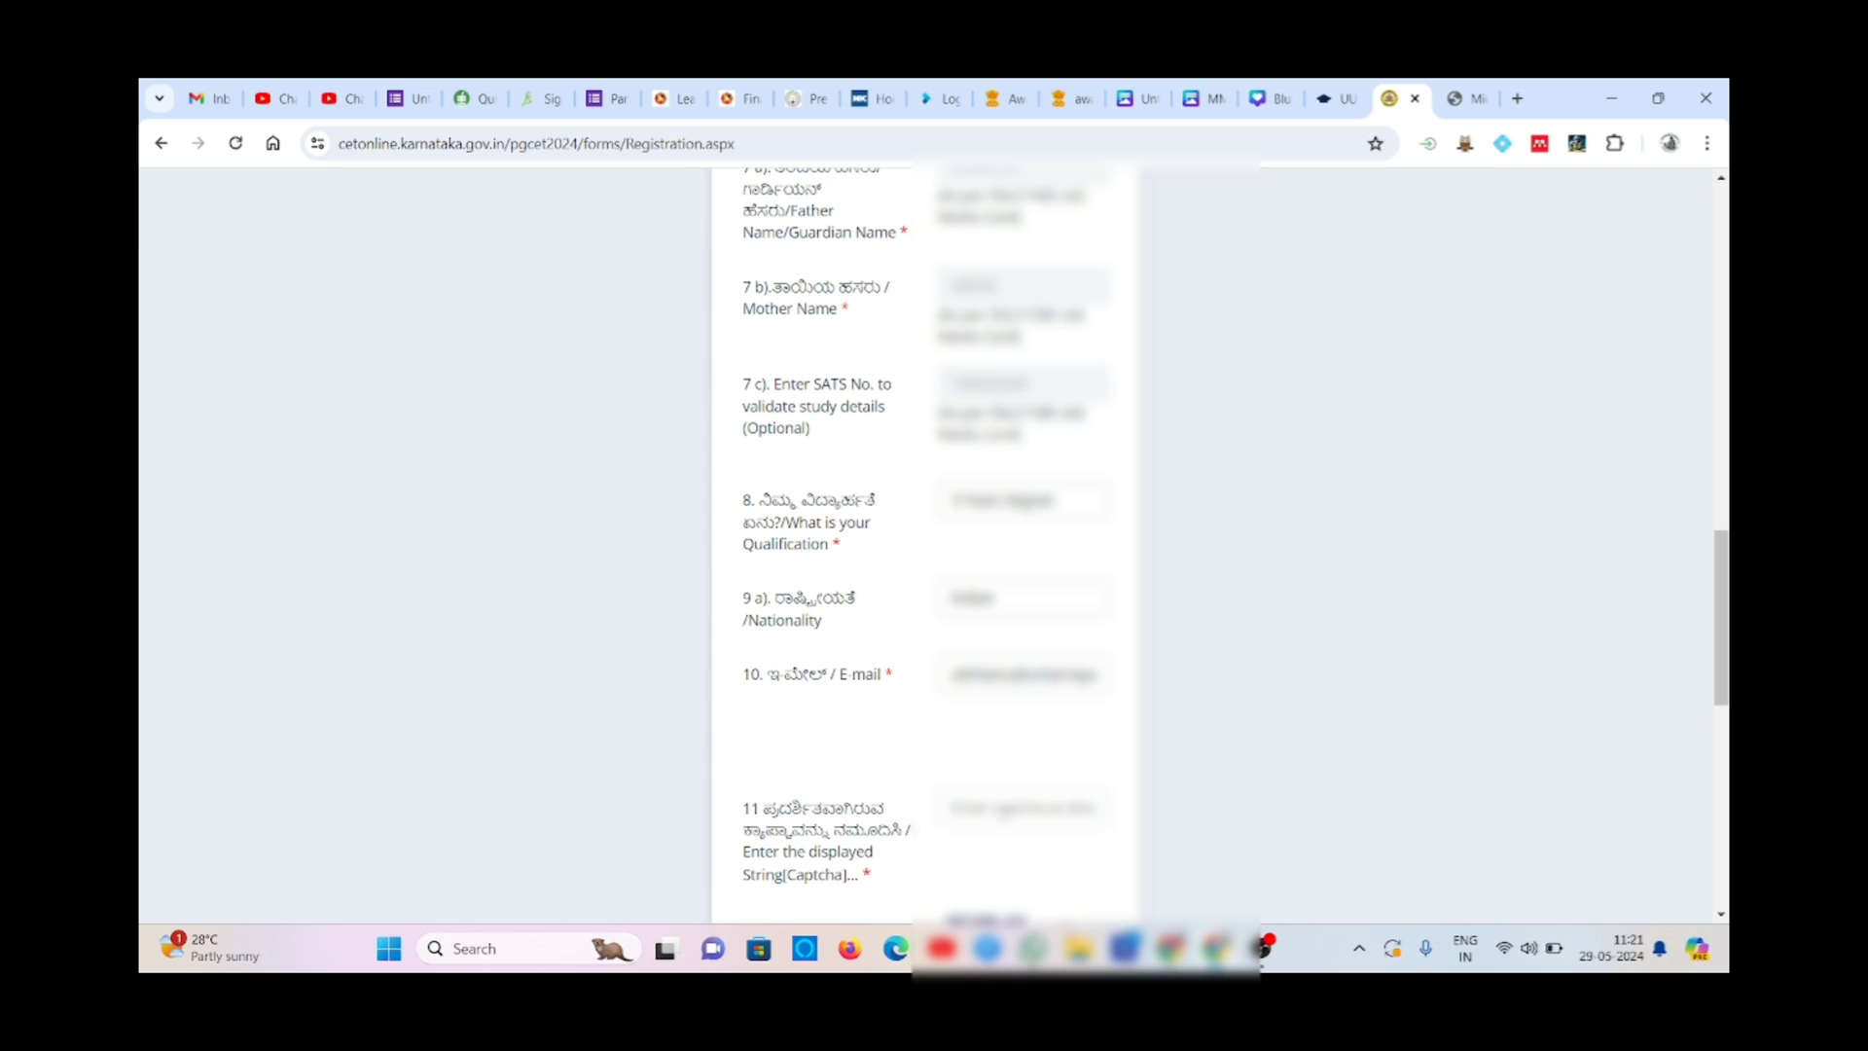
left_click(1004, 788)
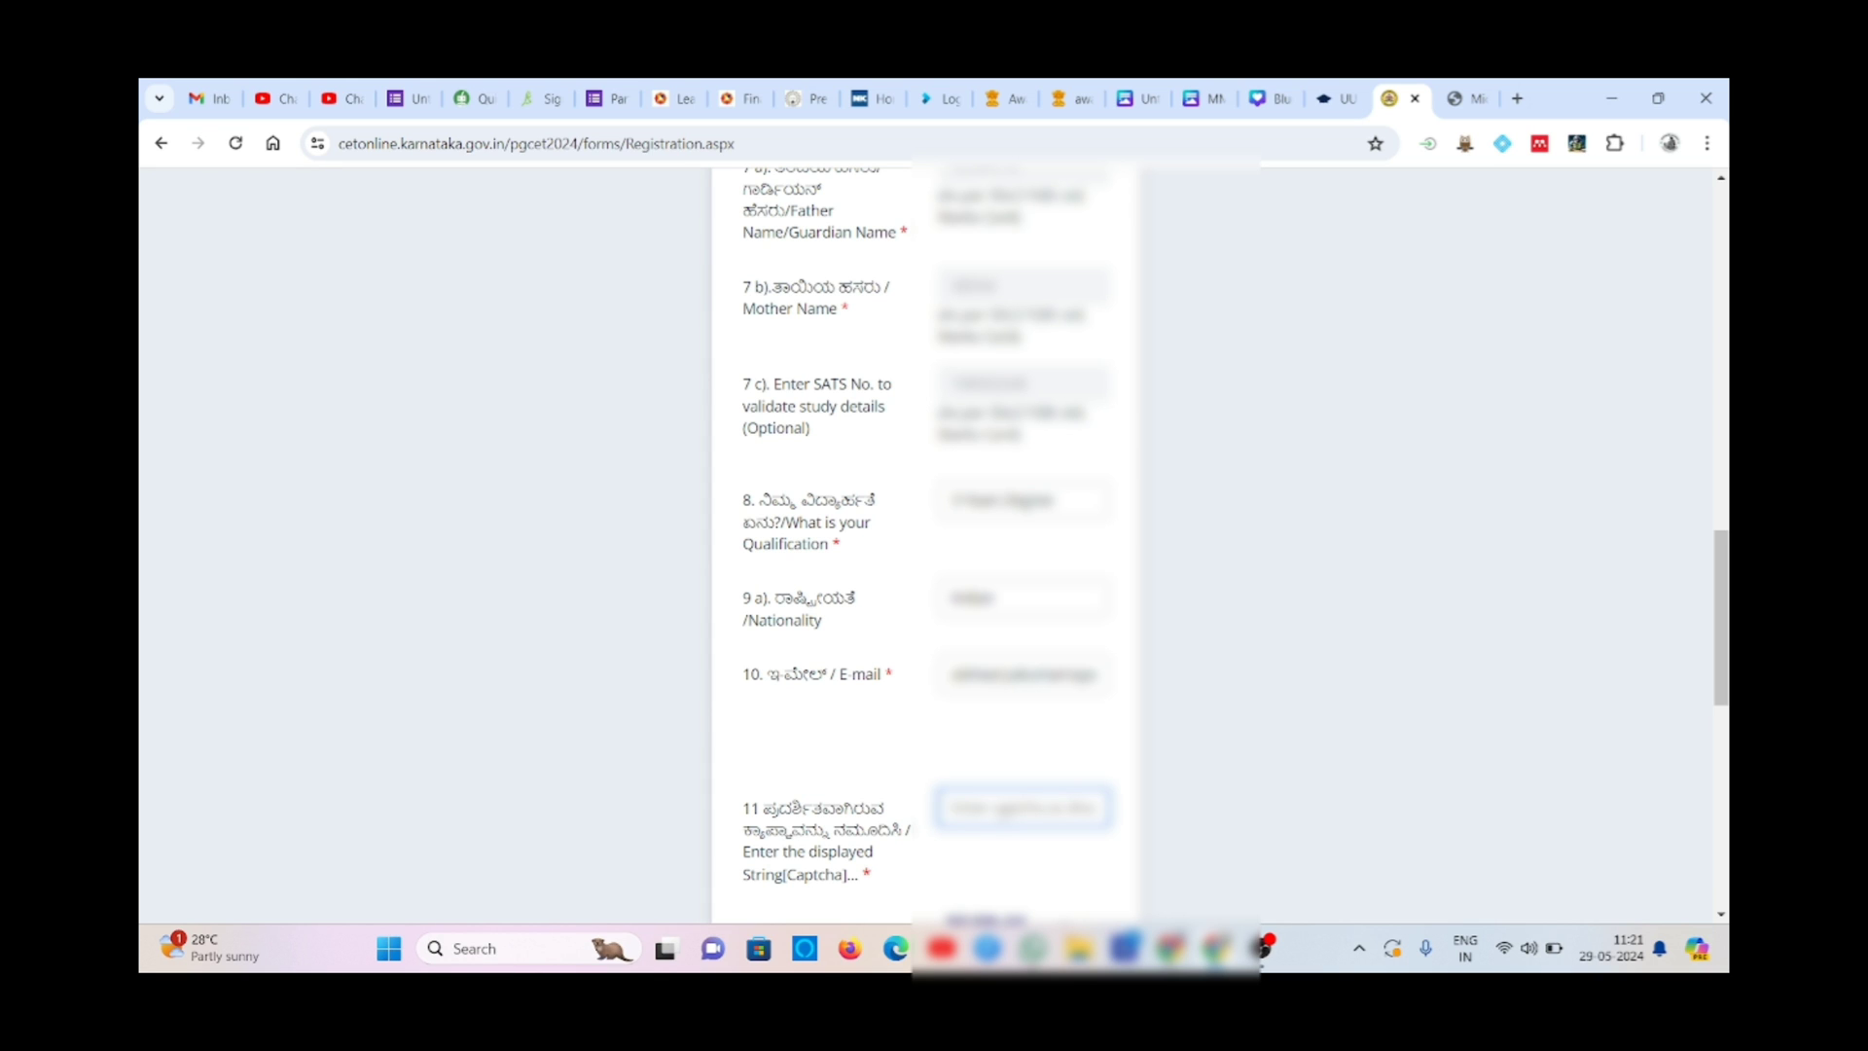
- Enter the displayed captcha string, matching its upper- and lower-case letters
left_click(1195, 879)
scroll(1195, 880, "down", 1)
scroll(1194, 878, "down", 1)
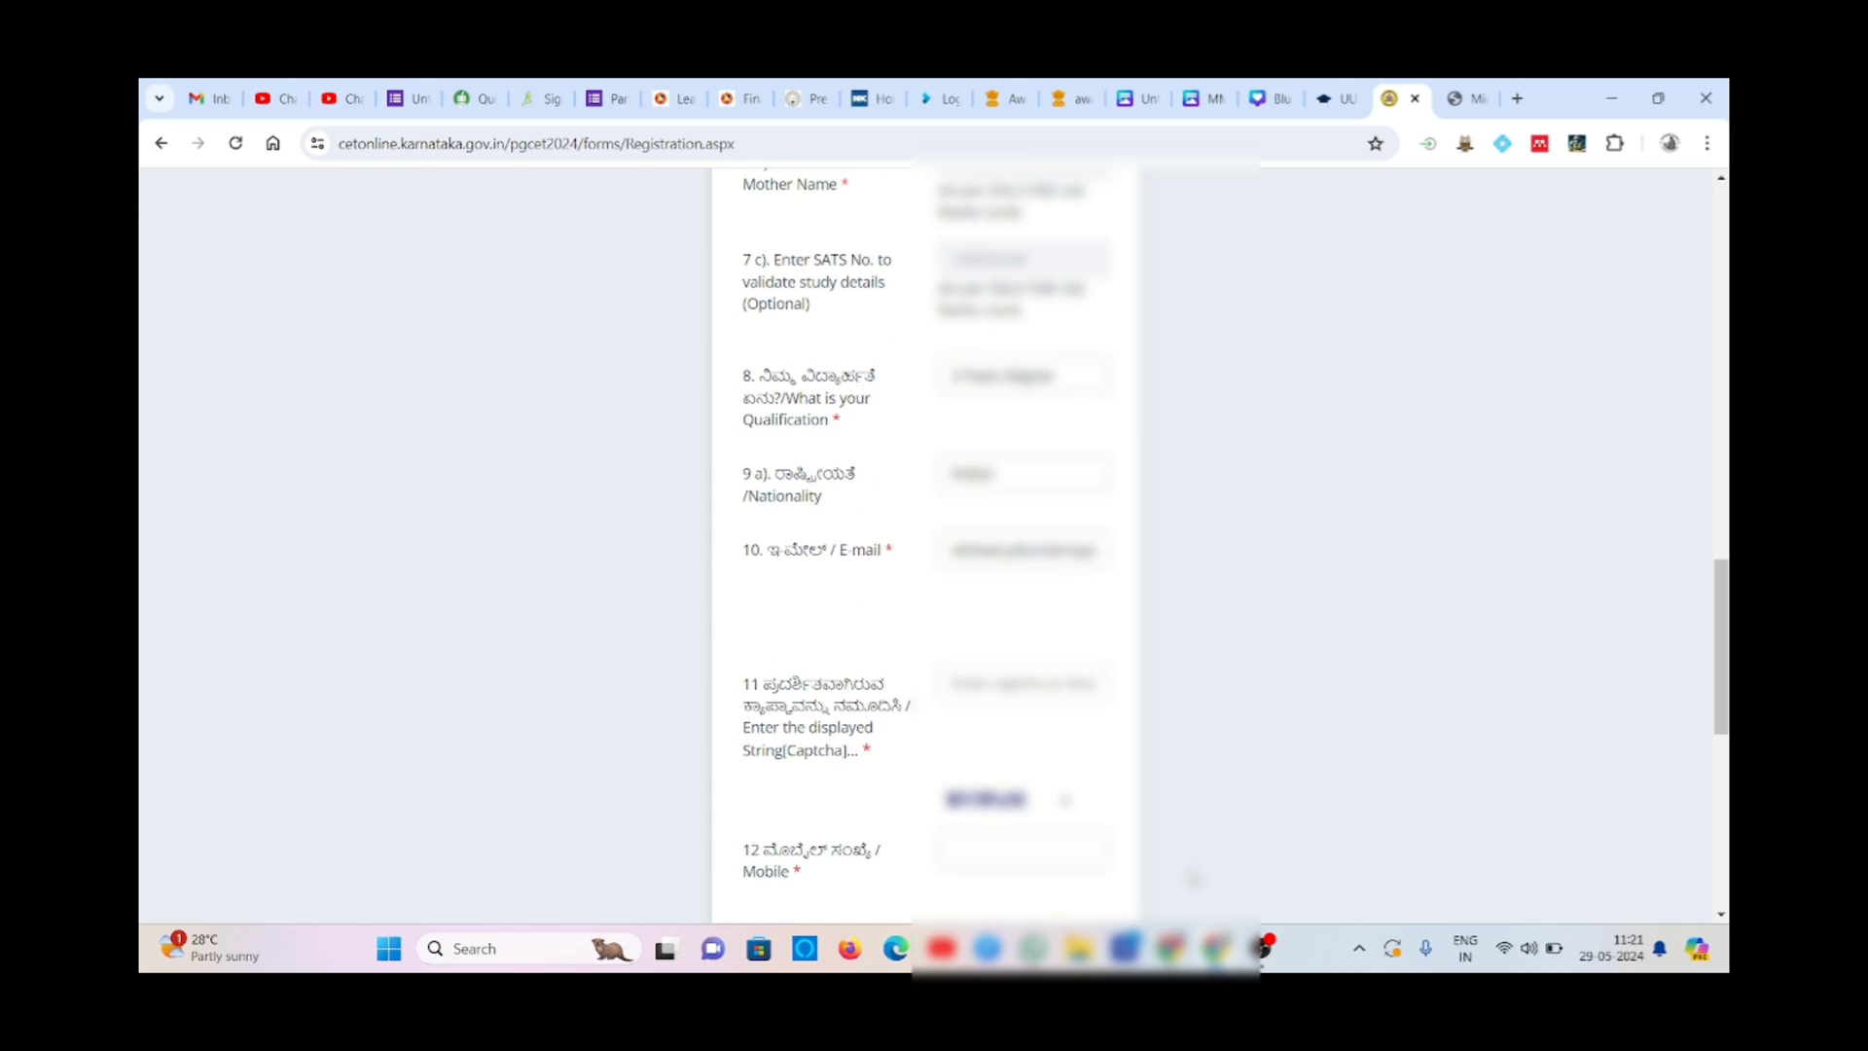
left_click(1064, 696)
key("Caps_Lock")
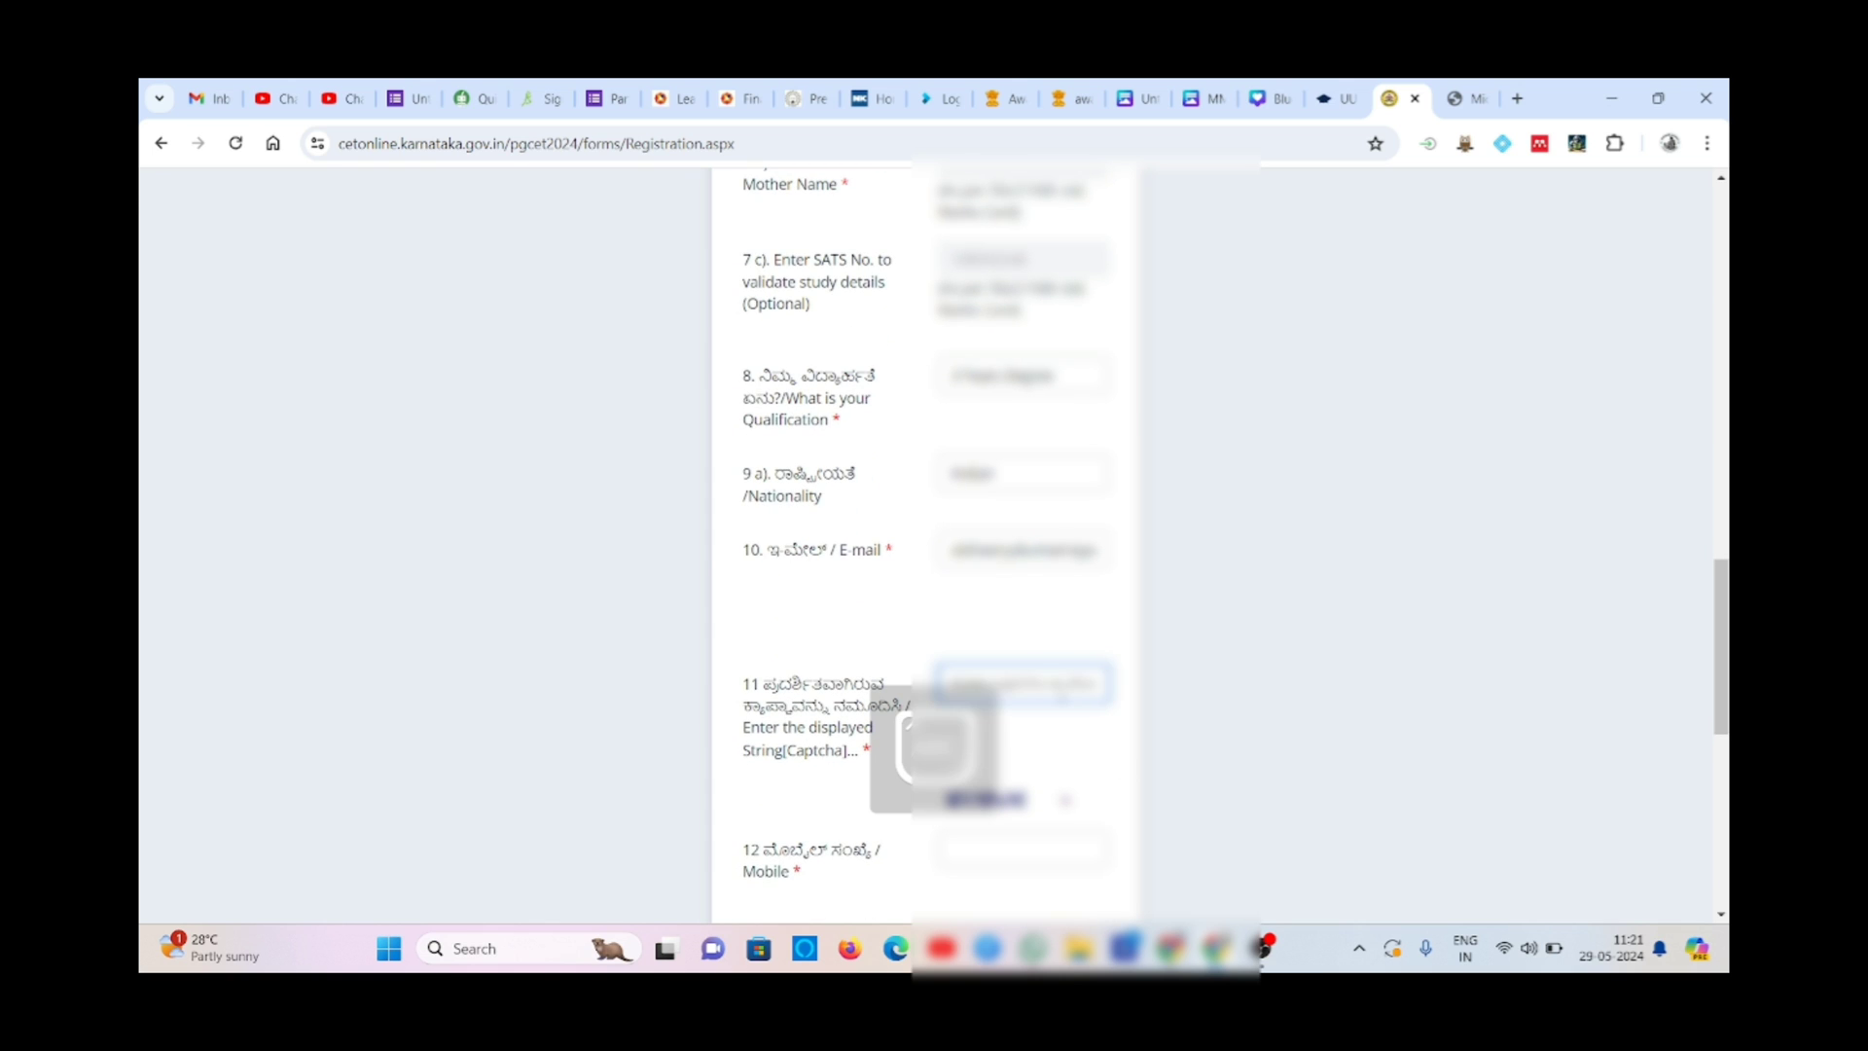
type("MYV")
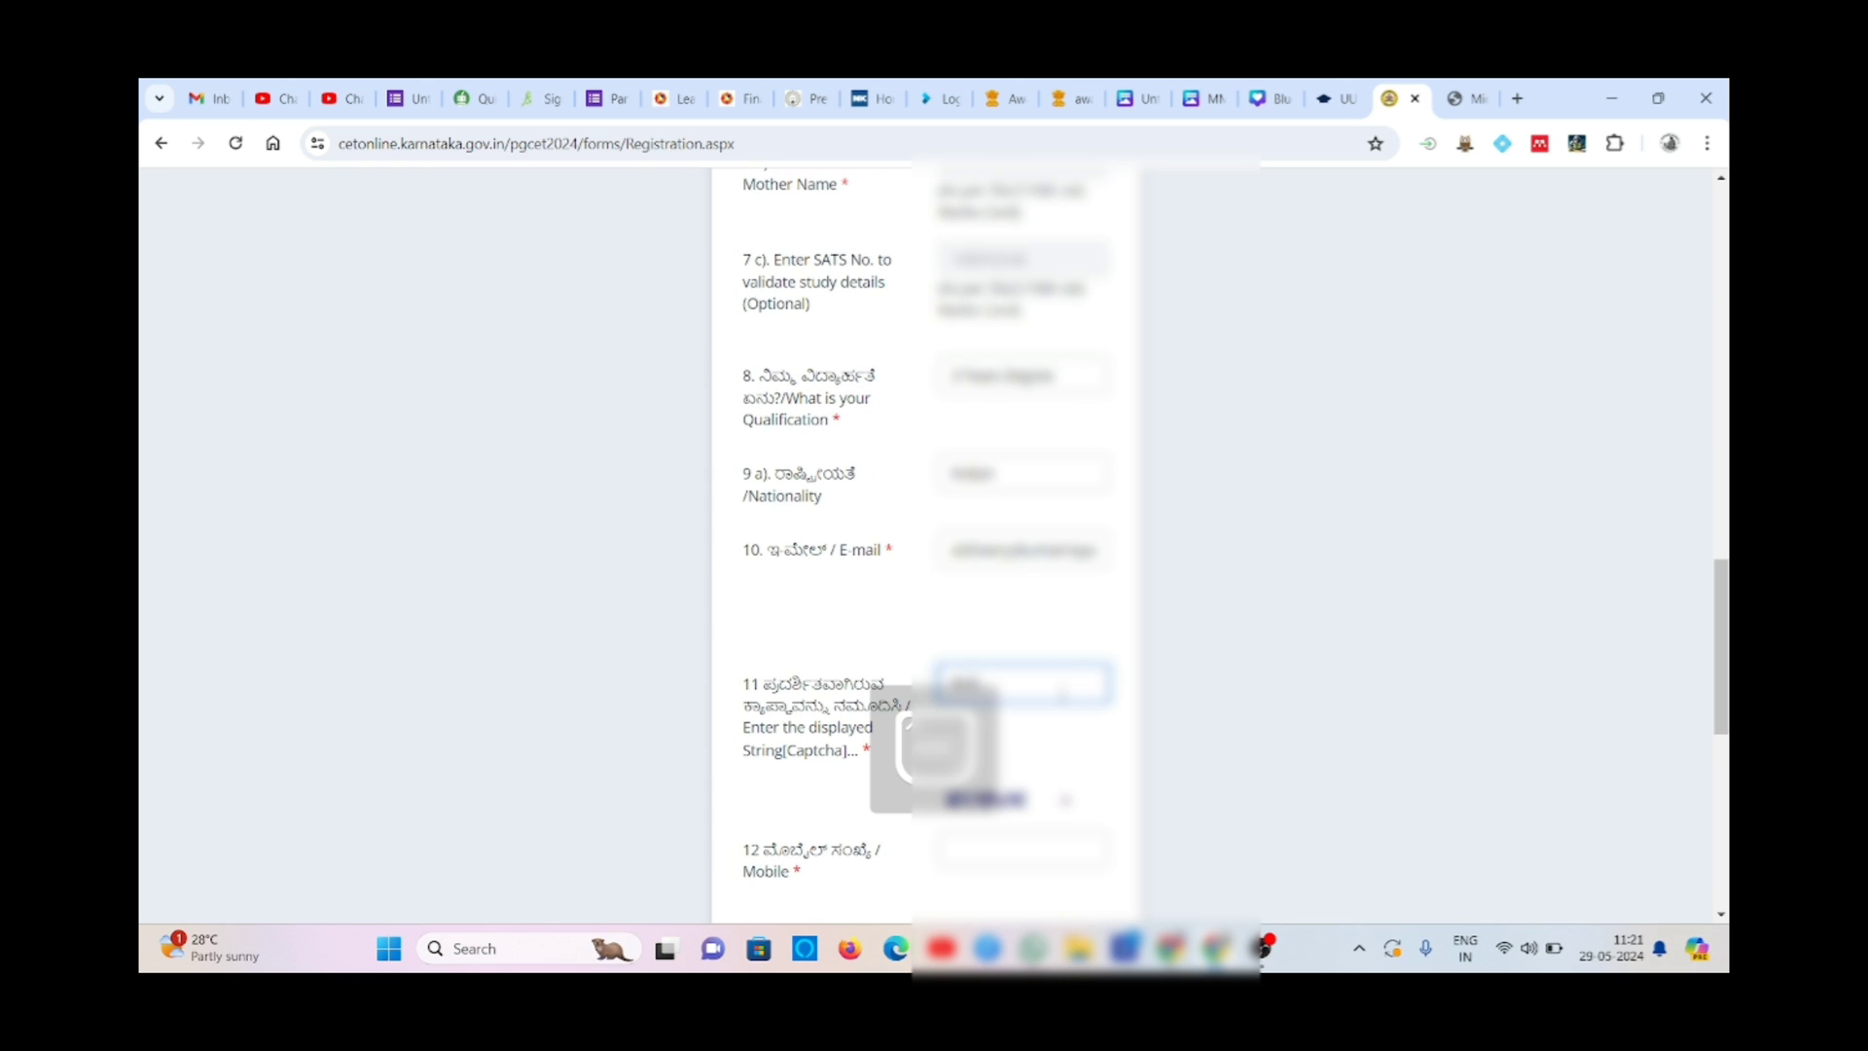
type("N")
key("Caps_Lock")
type("vvk")
- Enter the applicant's mobile number, correcting its last digit
left_click(1035, 846)
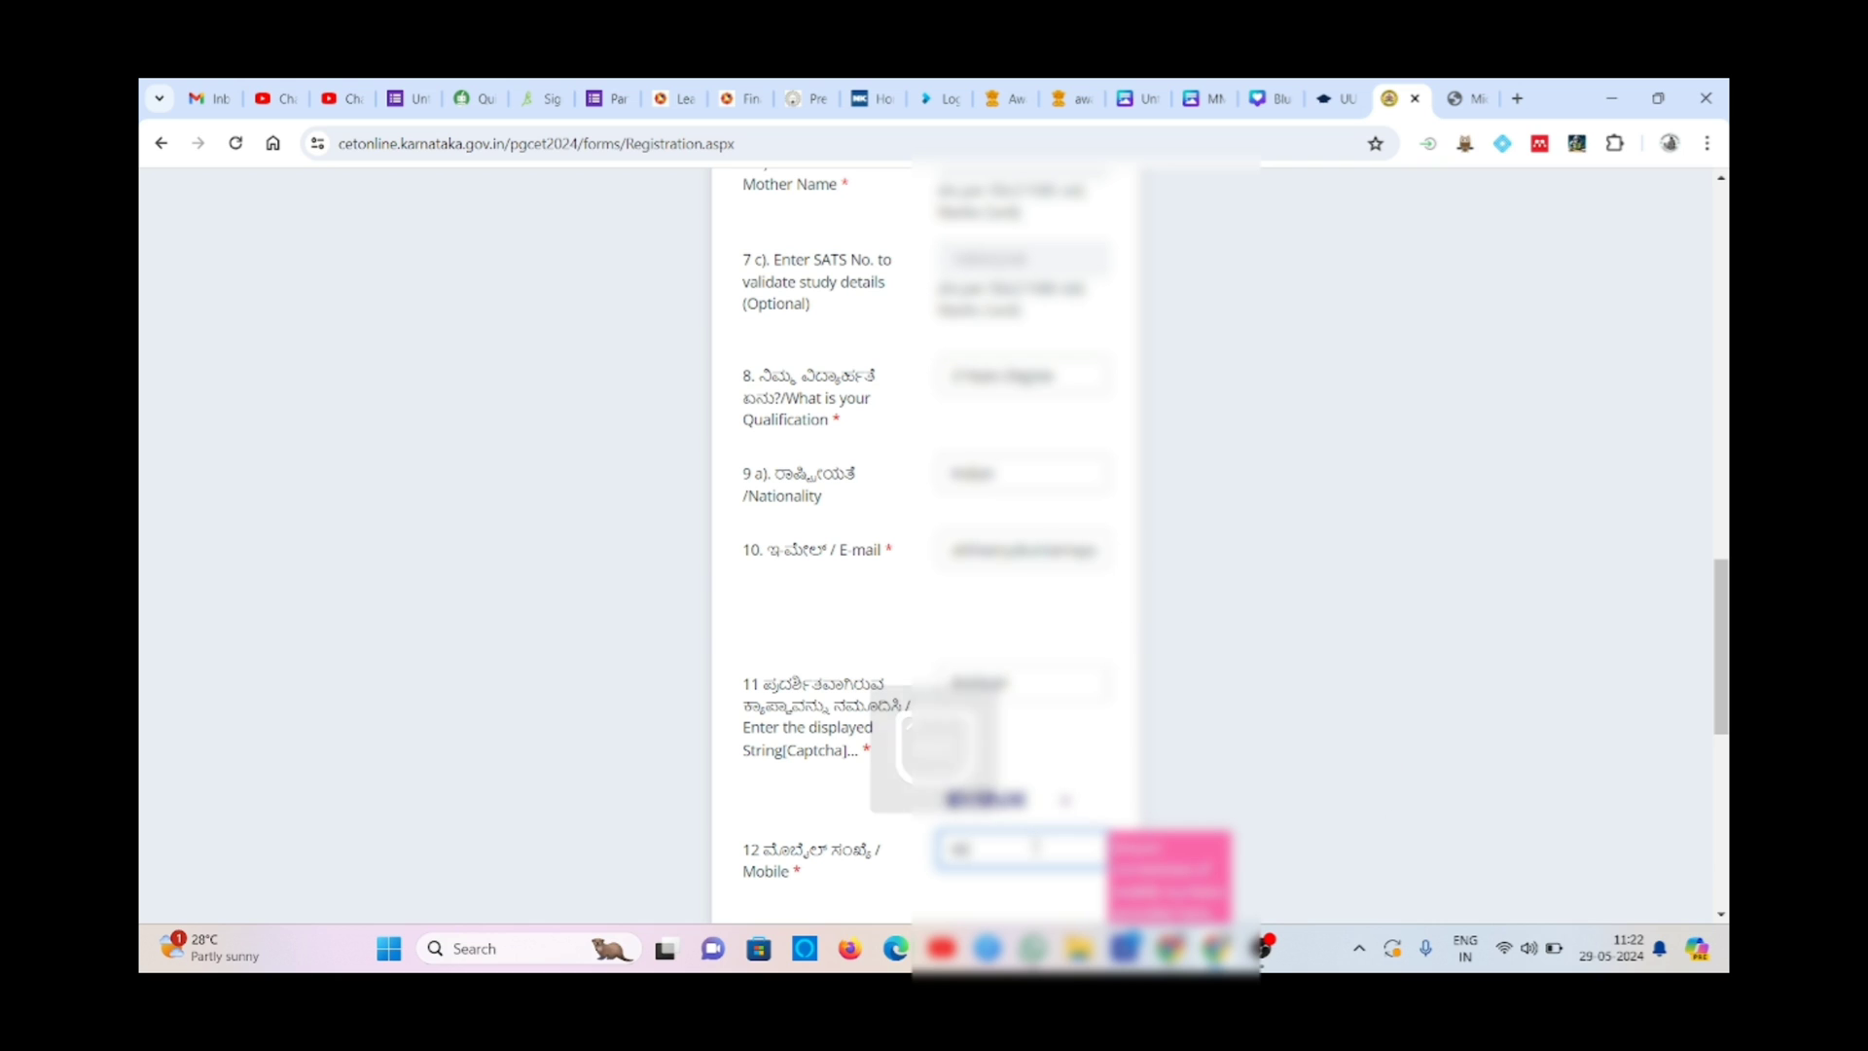
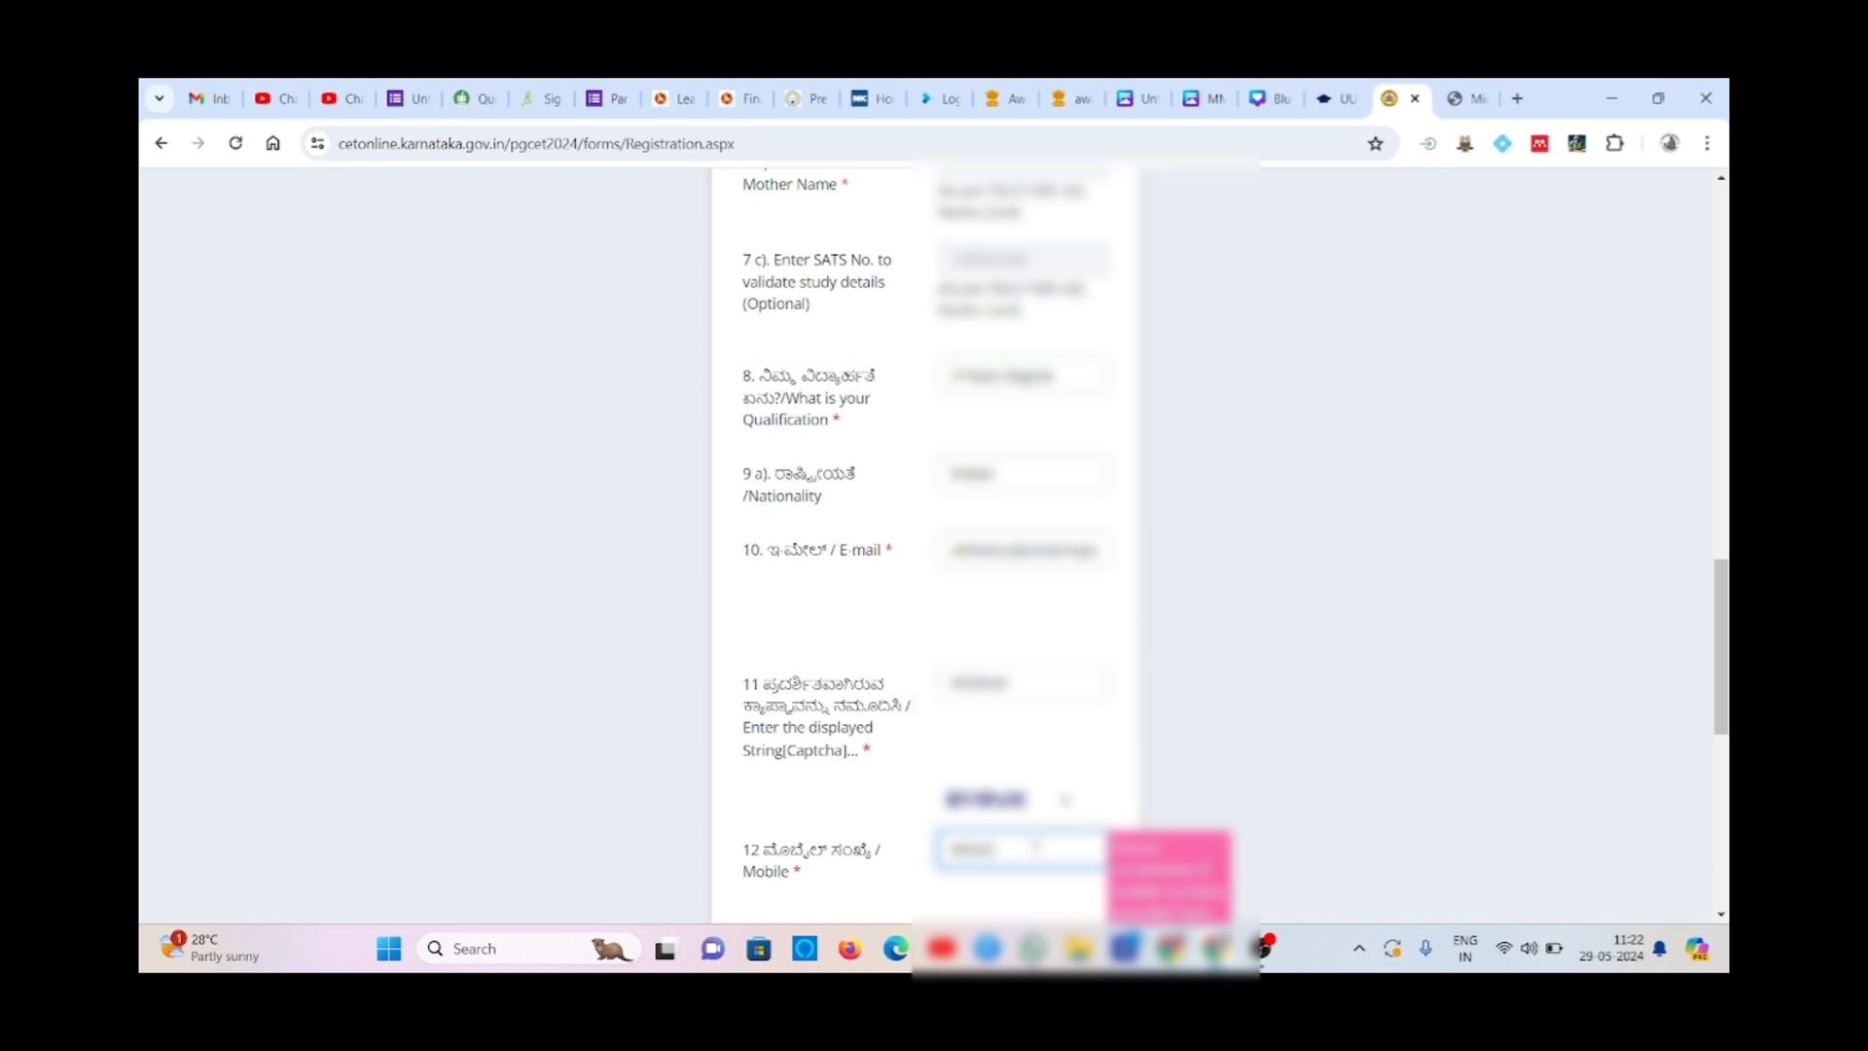
left_click(1060, 893)
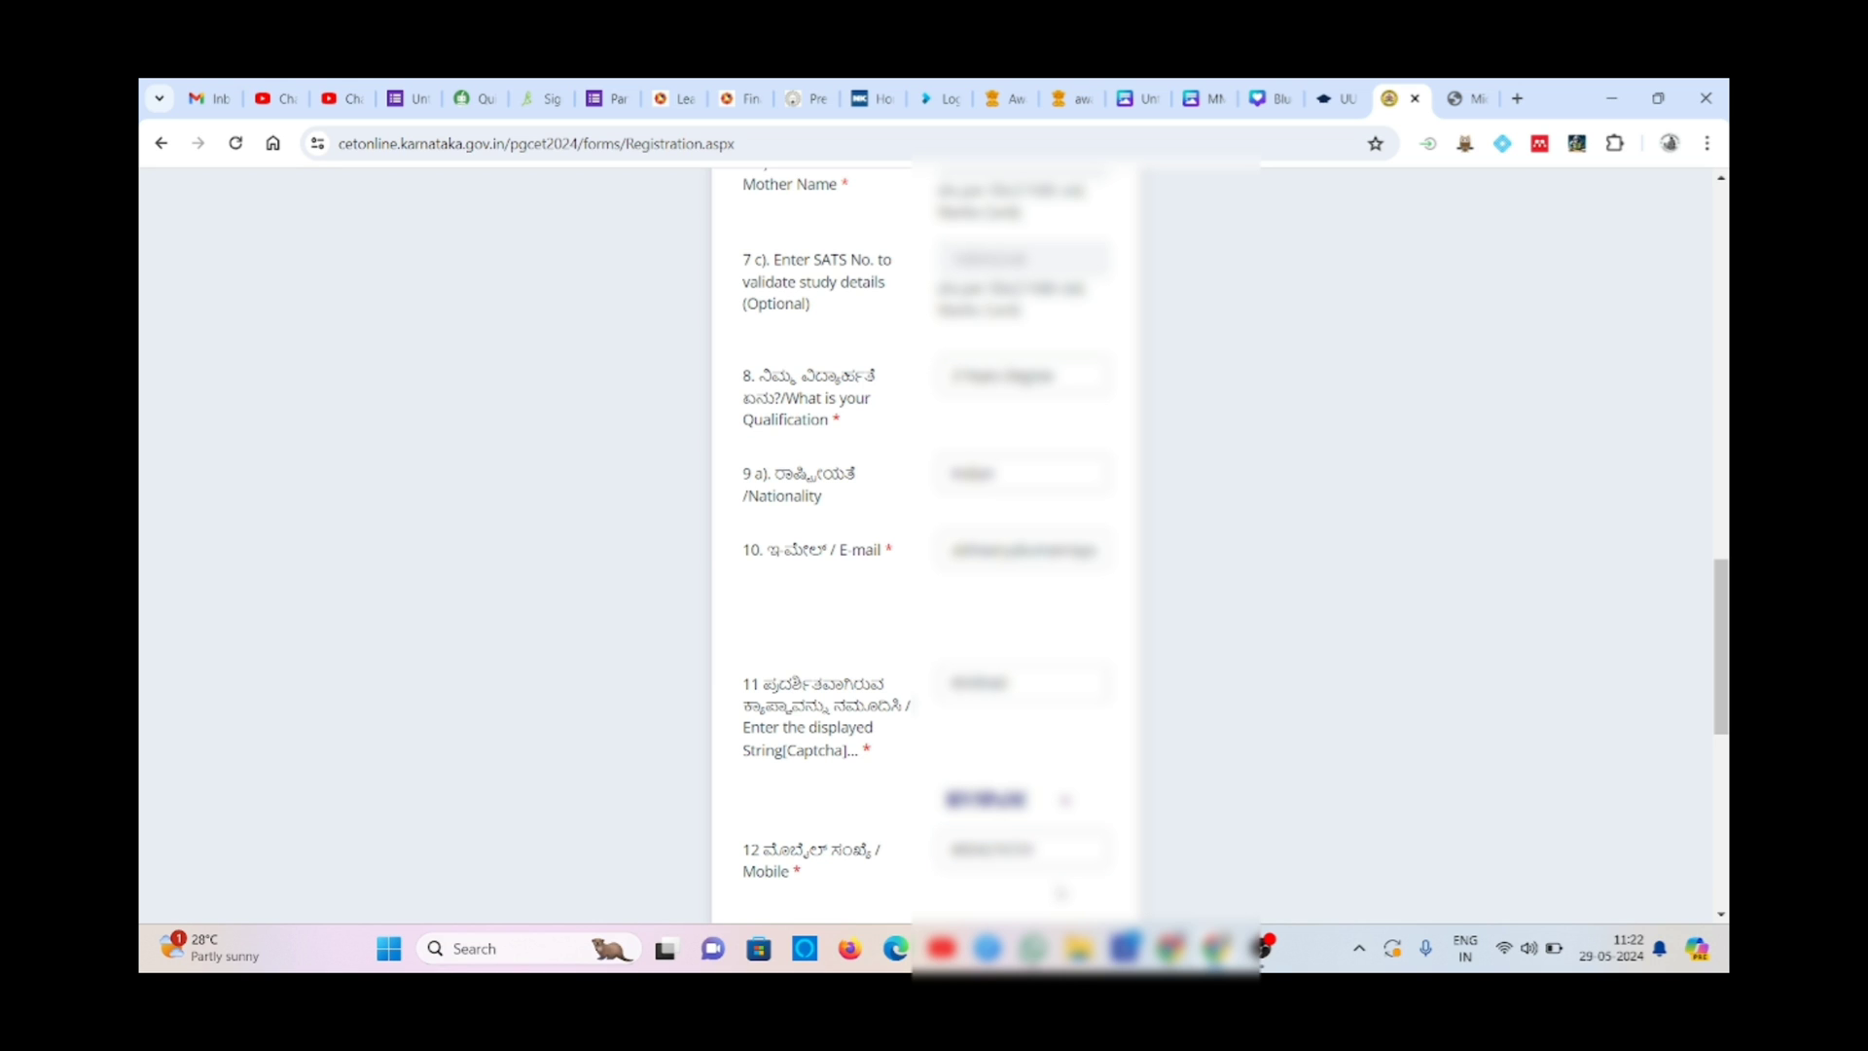
left_click(990, 858)
left_click(984, 852)
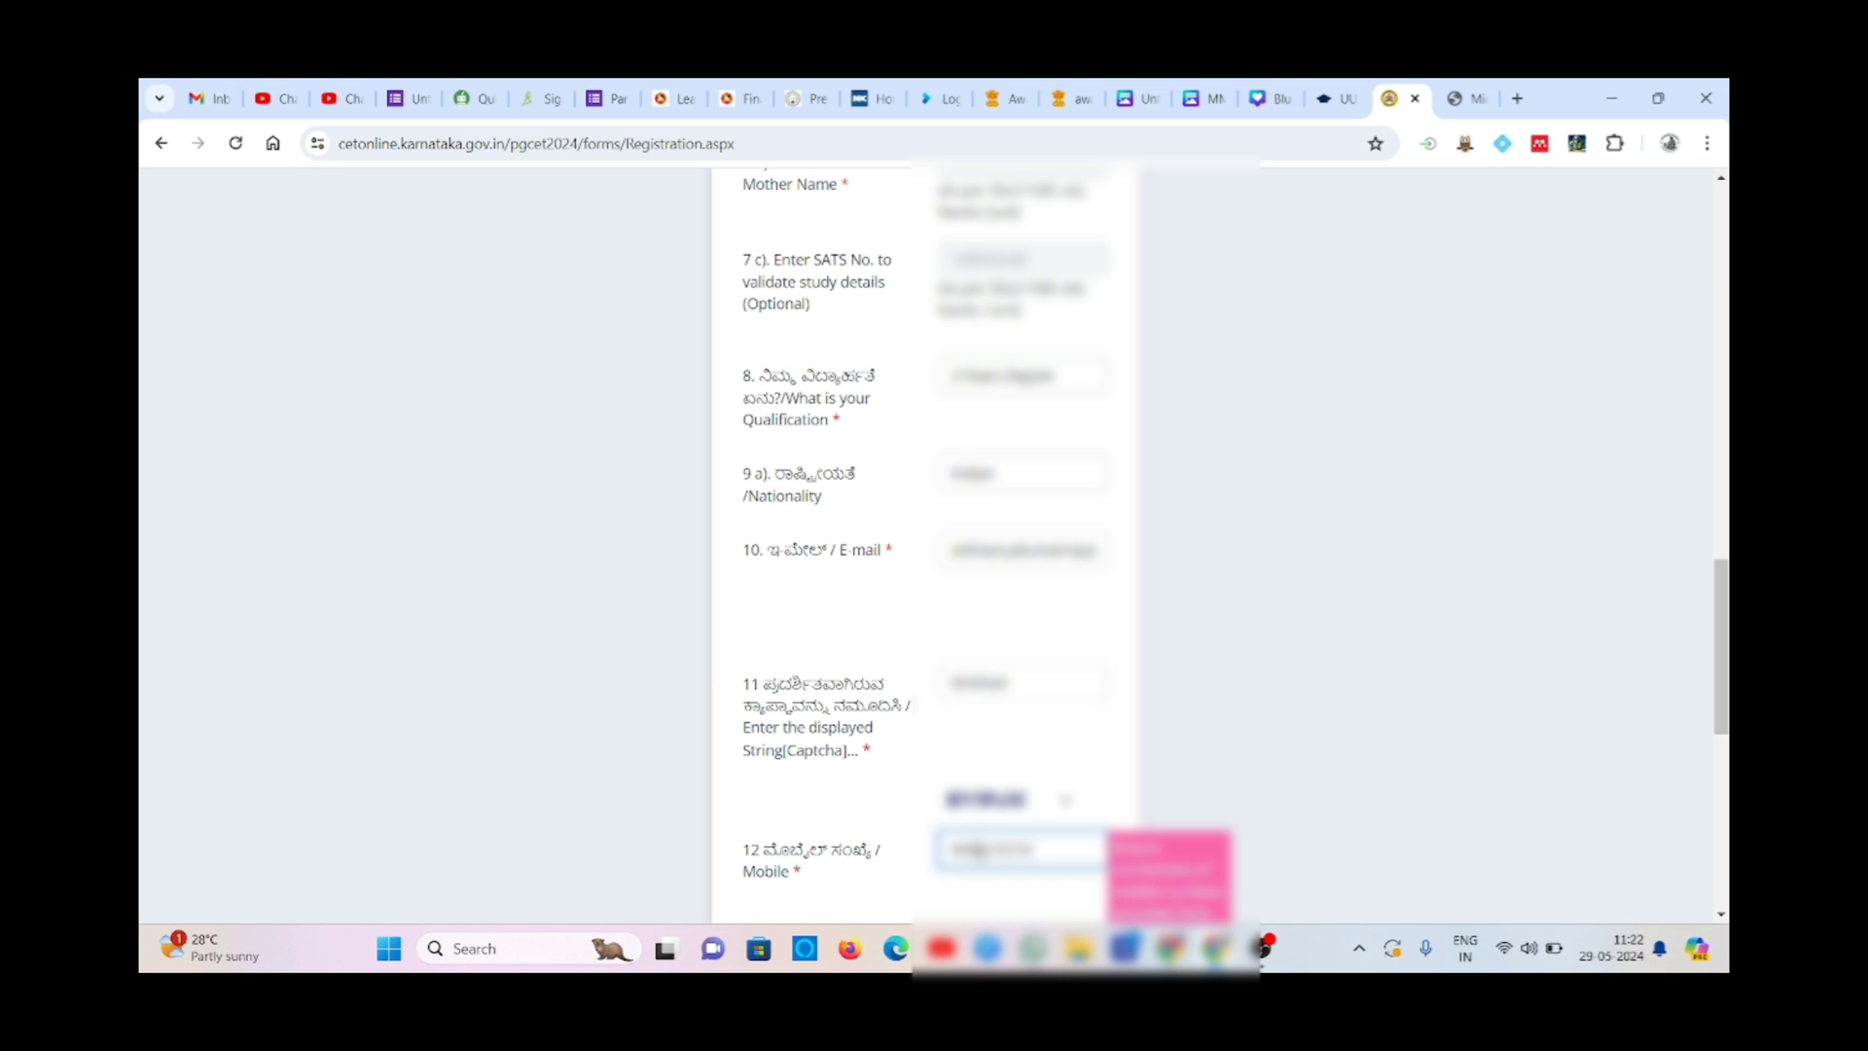
key("BackSpace")
type("0")
left_click(1037, 904)
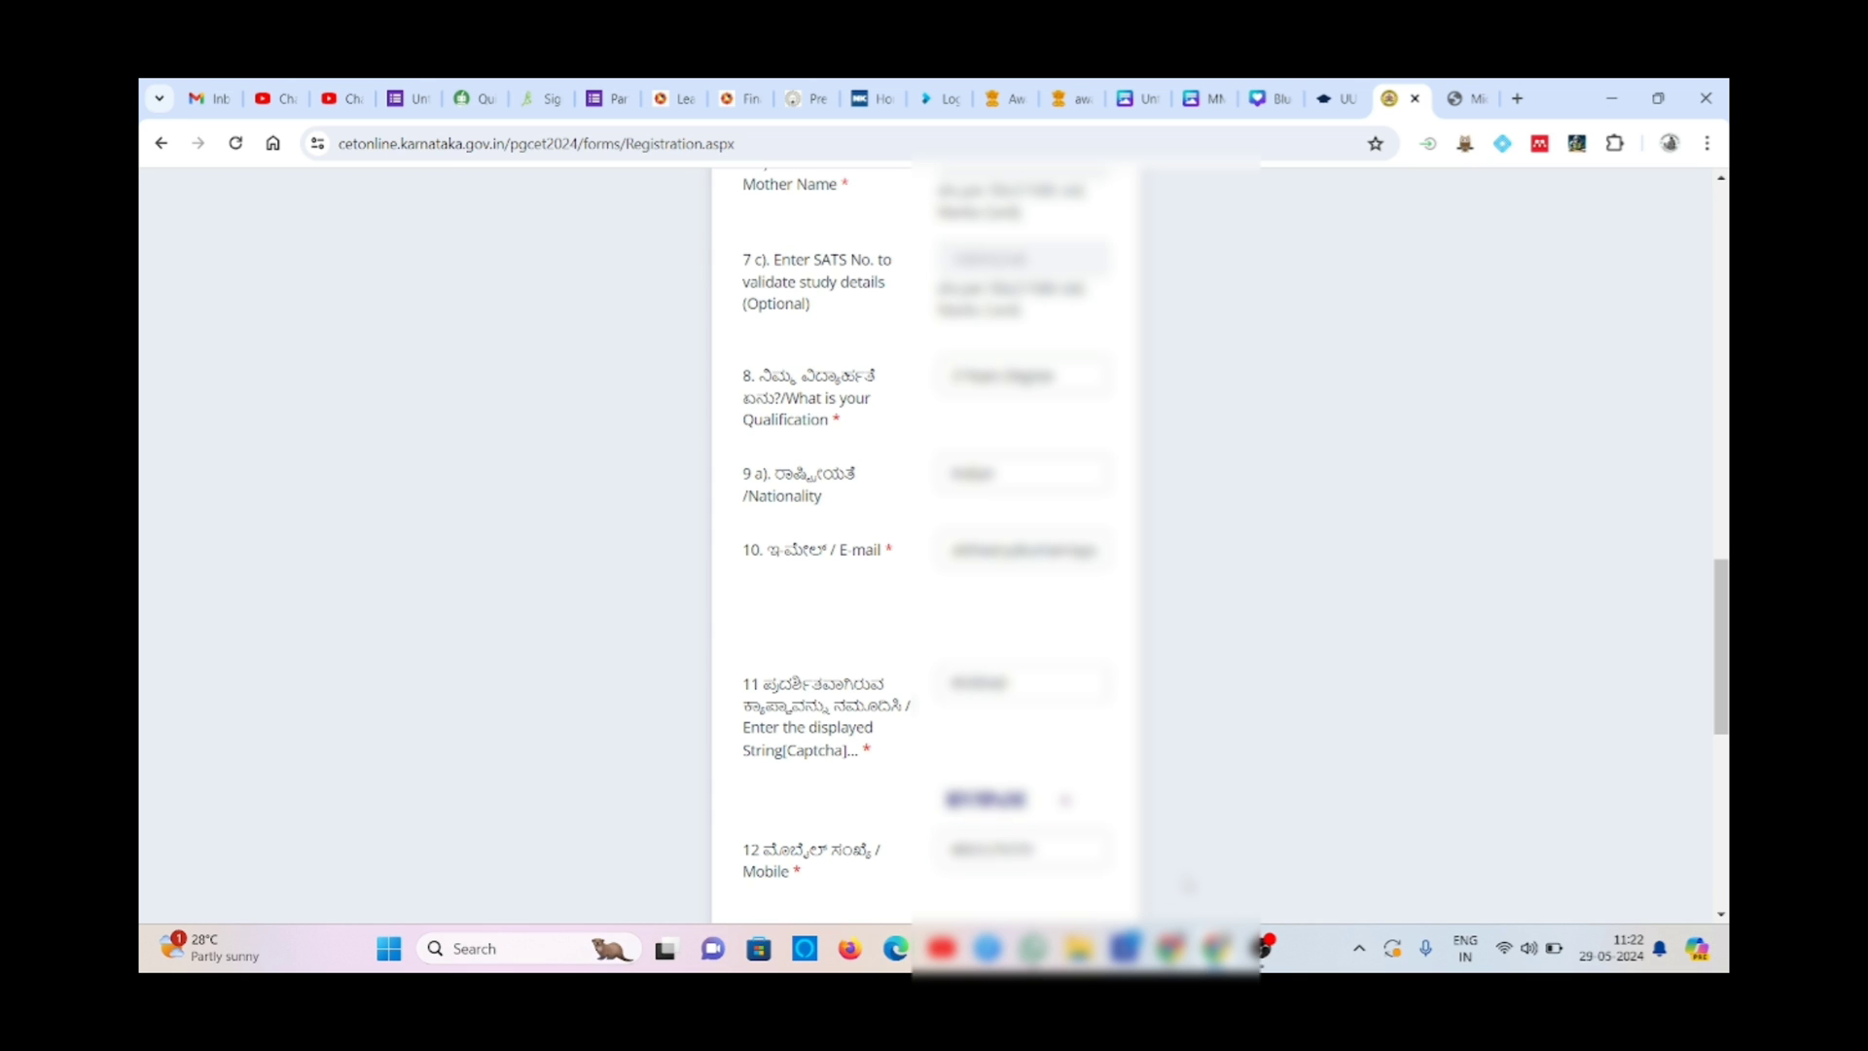
scroll(1187, 885, "down", 1)
scroll(1187, 886, "down", 3)
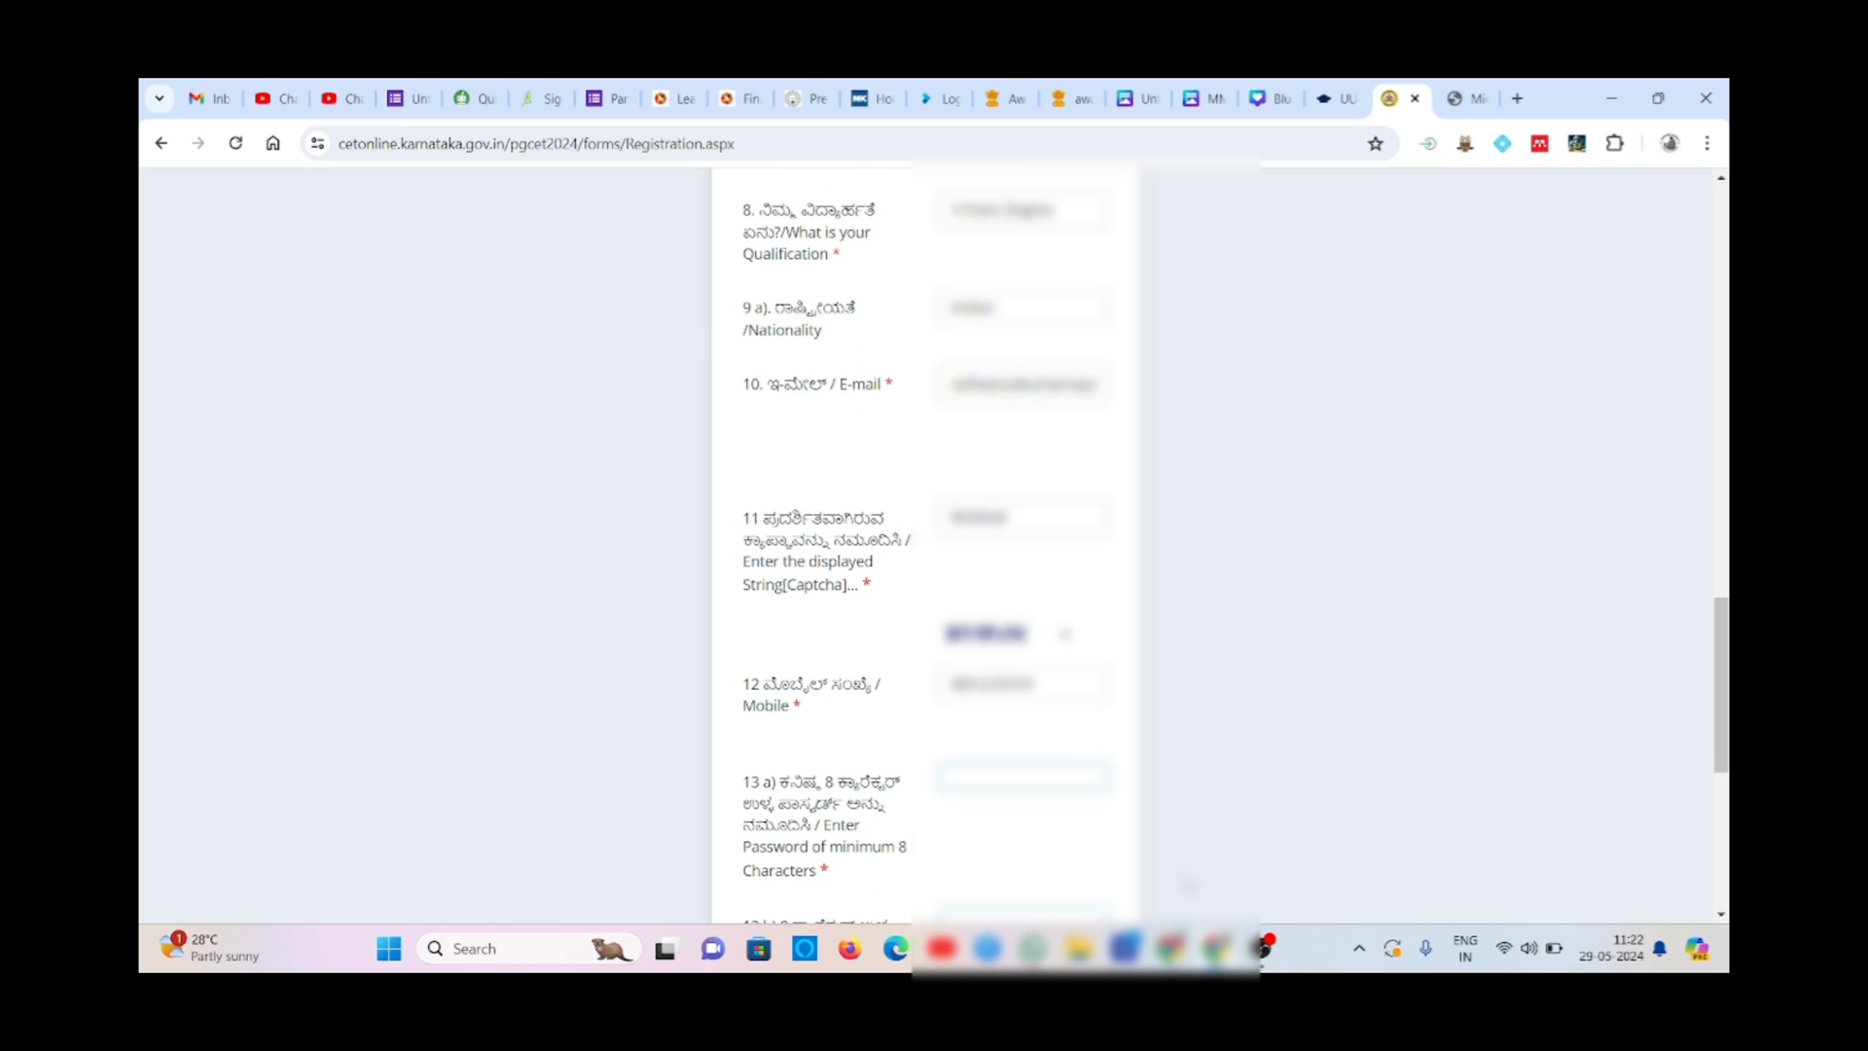
- Set an account password of at least 8 characters and retype it in the confirm field
left_click(1033, 776)
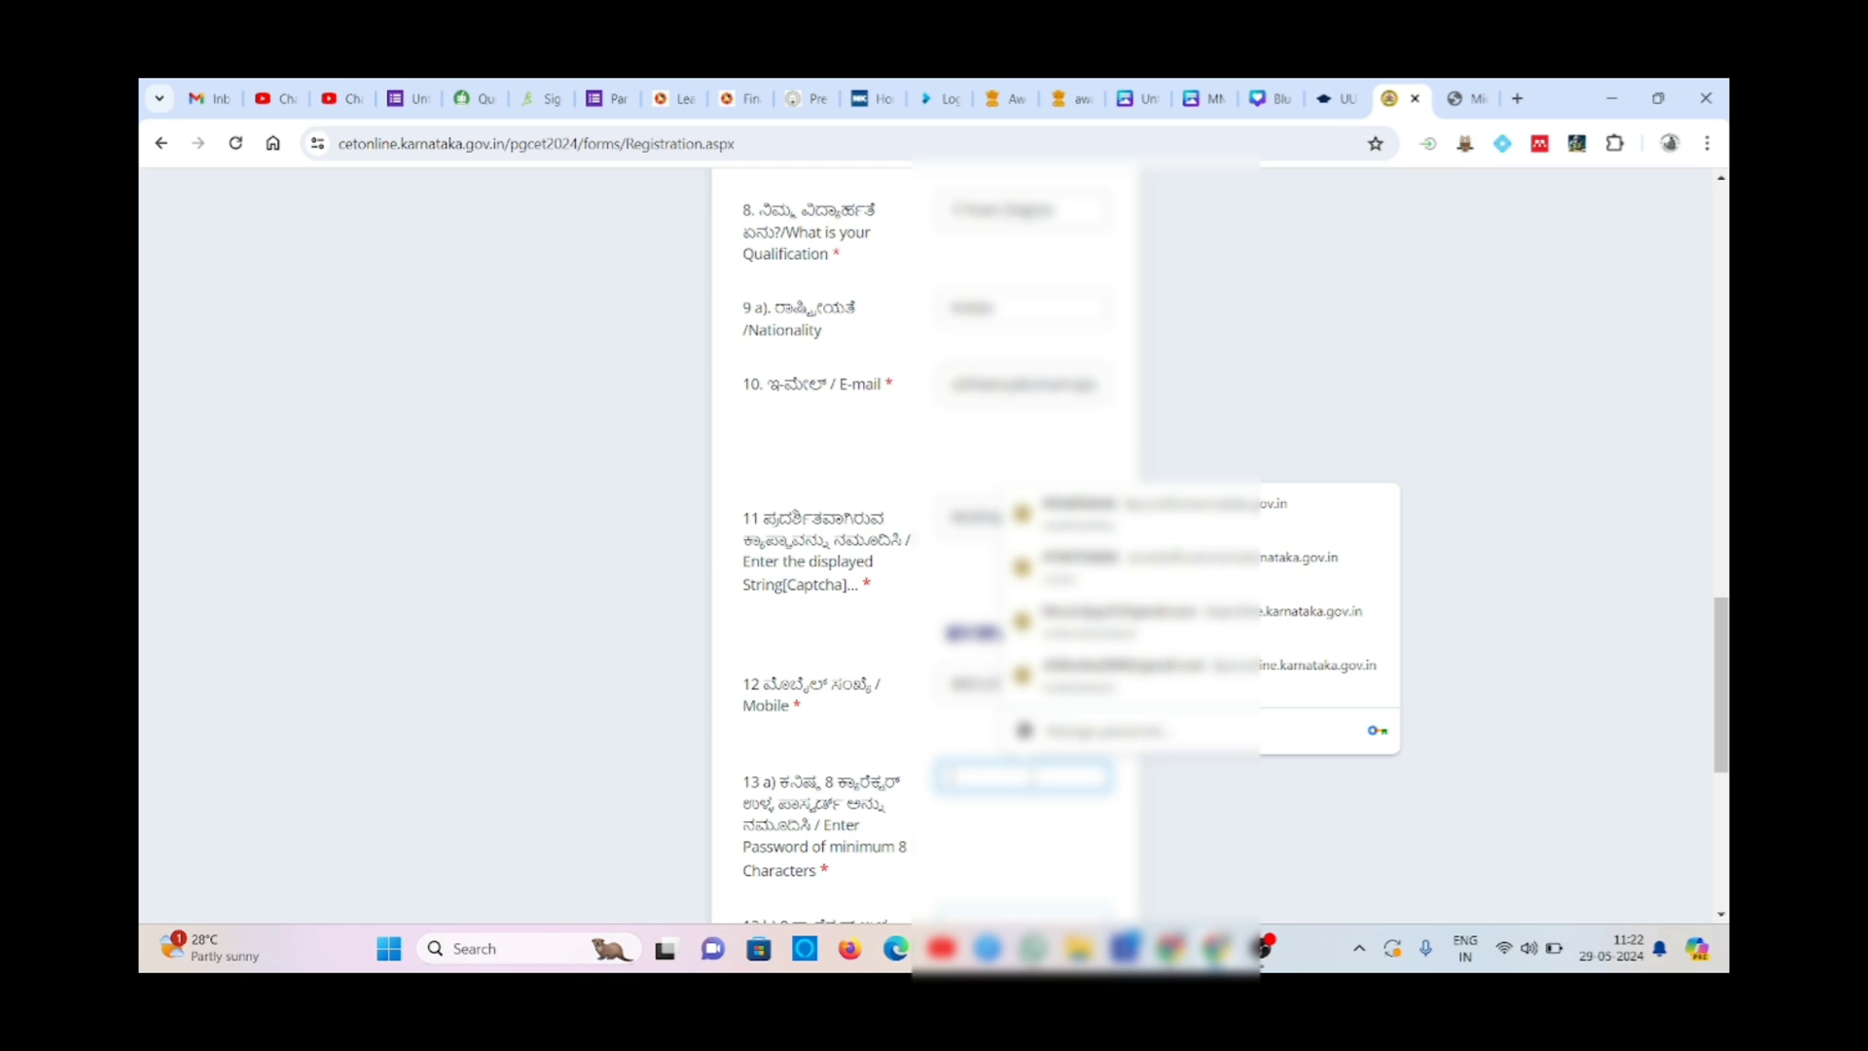
type("•")
key("Caps_Lock")
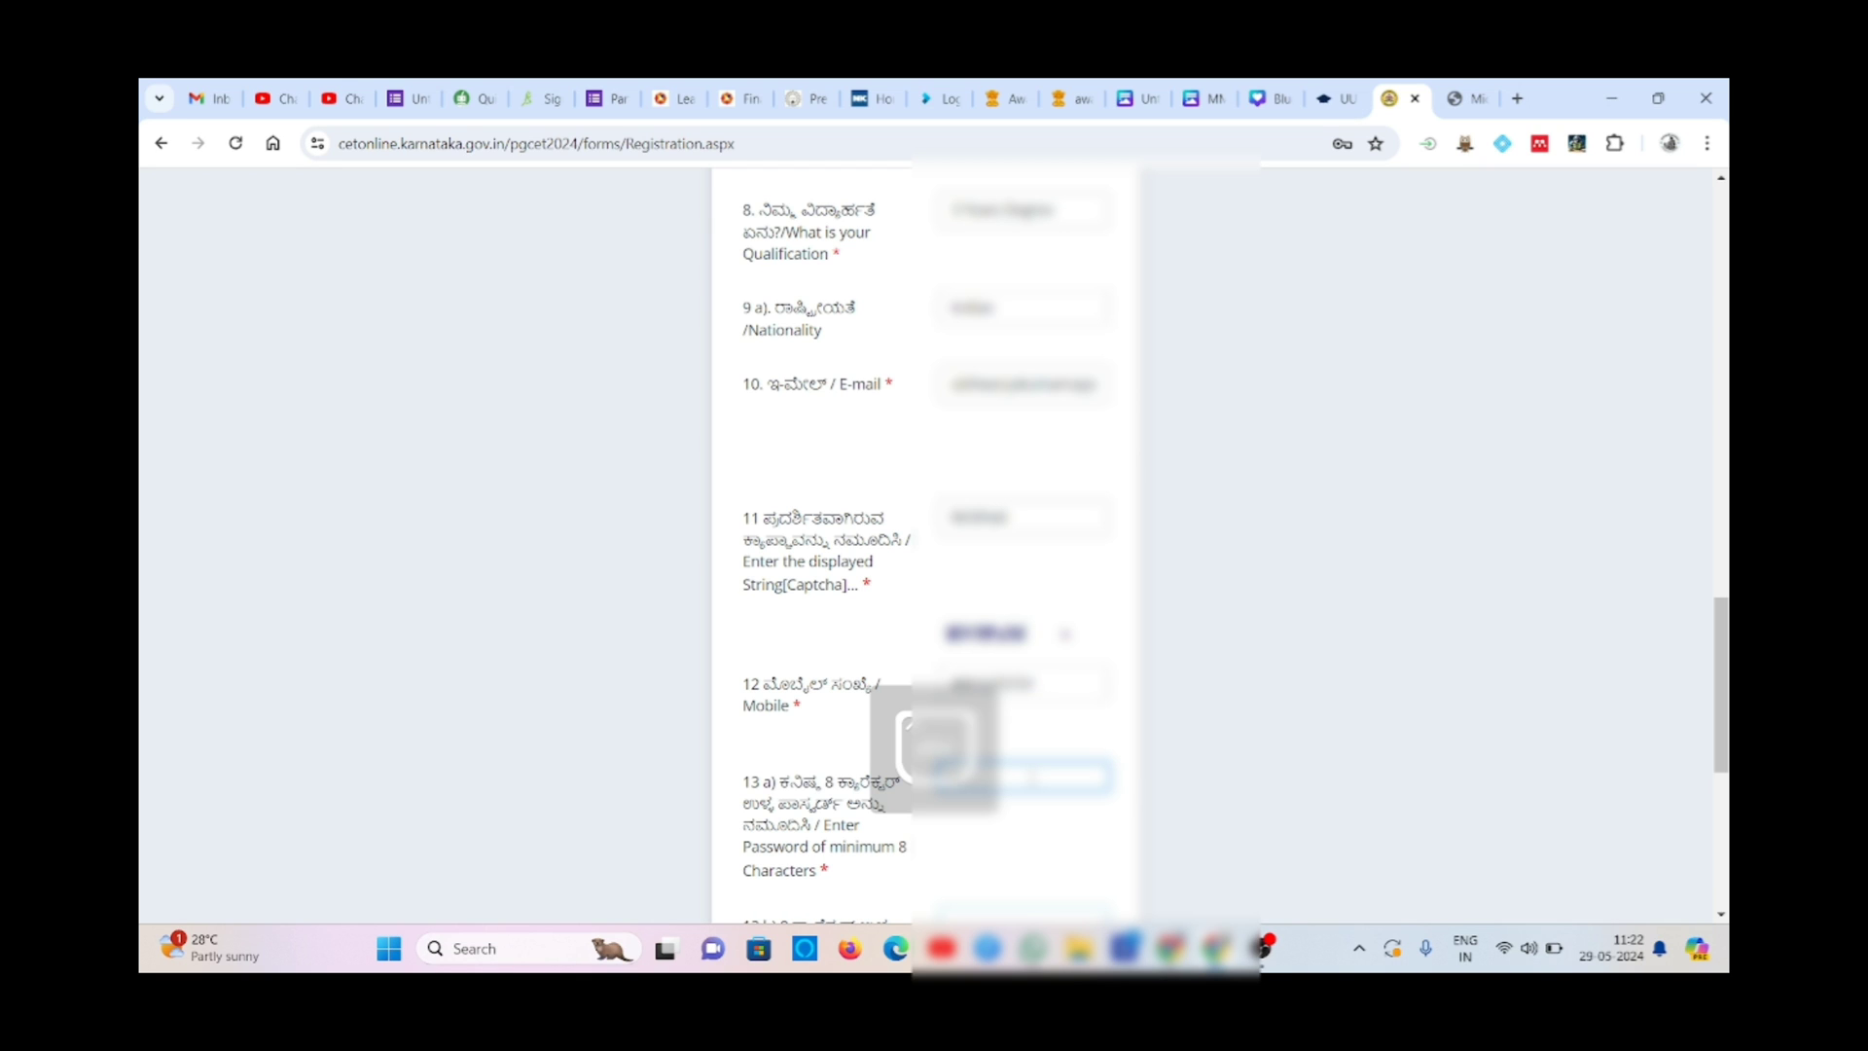
type("•••")
key("BackSpace")
key("BackSpace")
key("BackSpace")
key("BackSpace")
key("Caps_Lock")
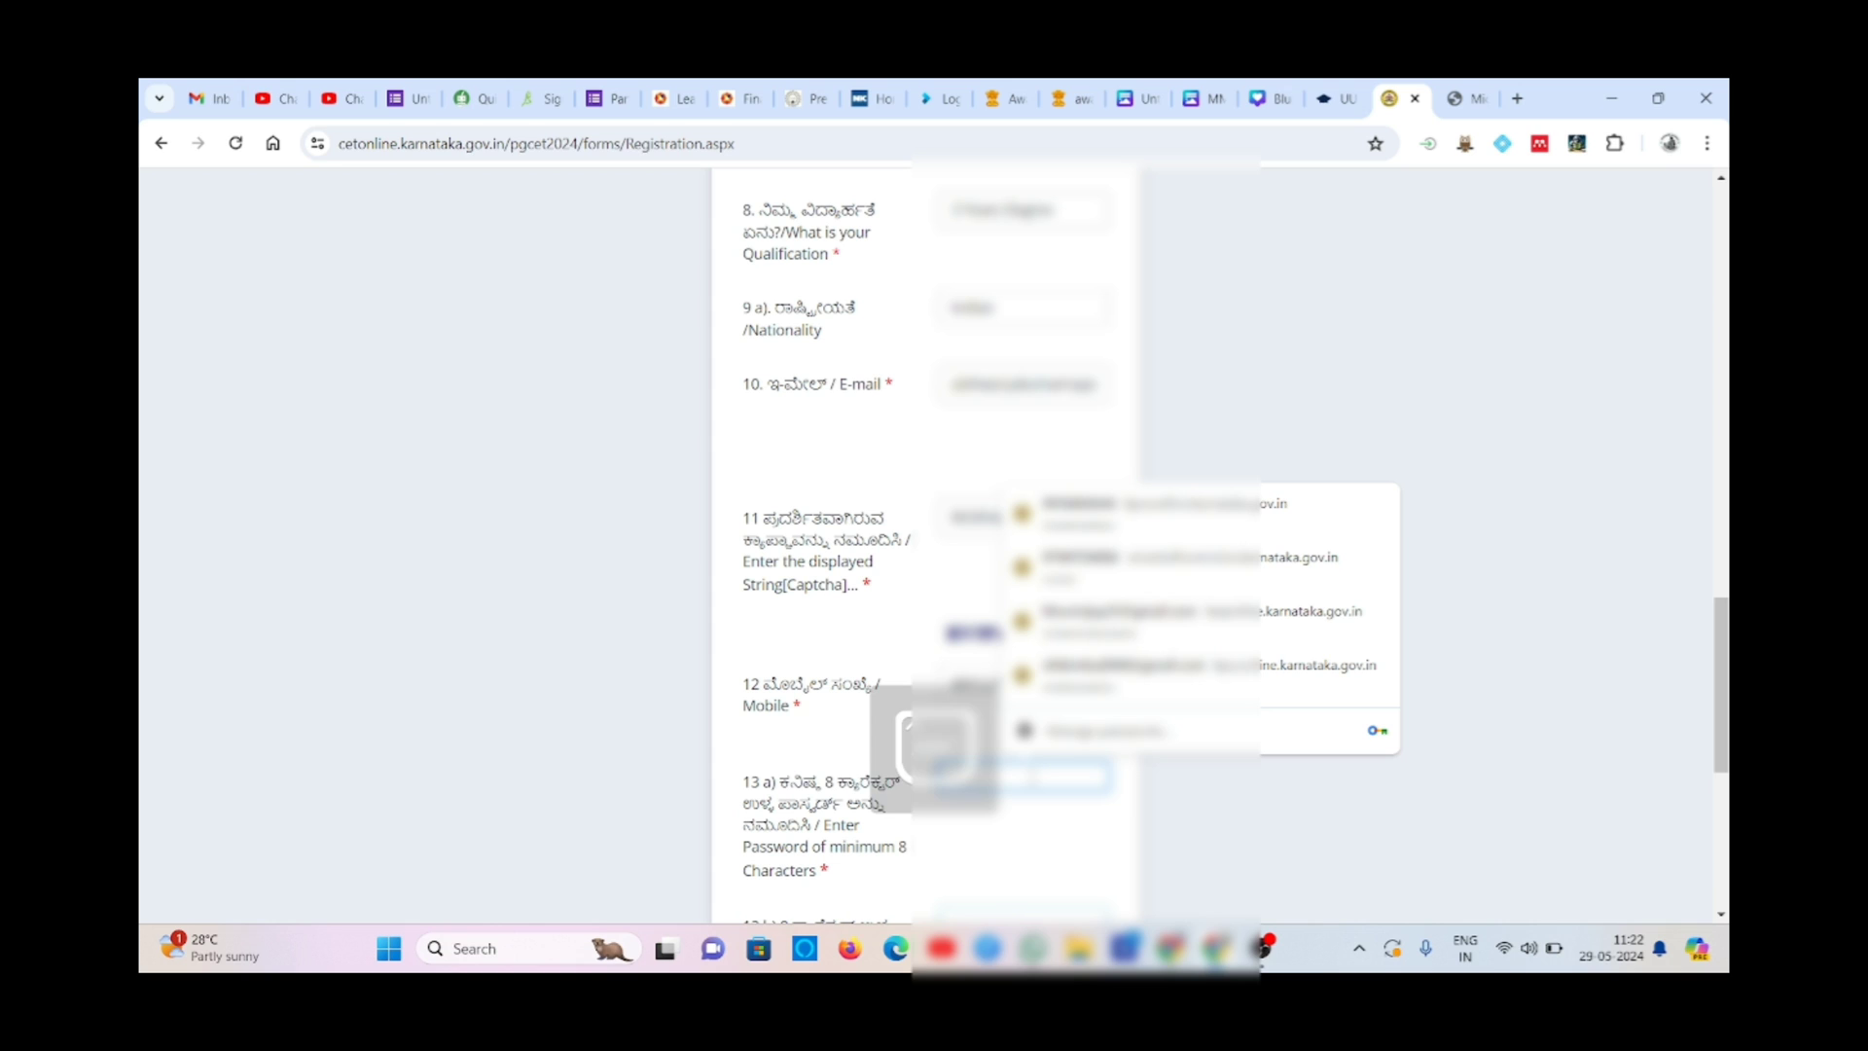
type("••")
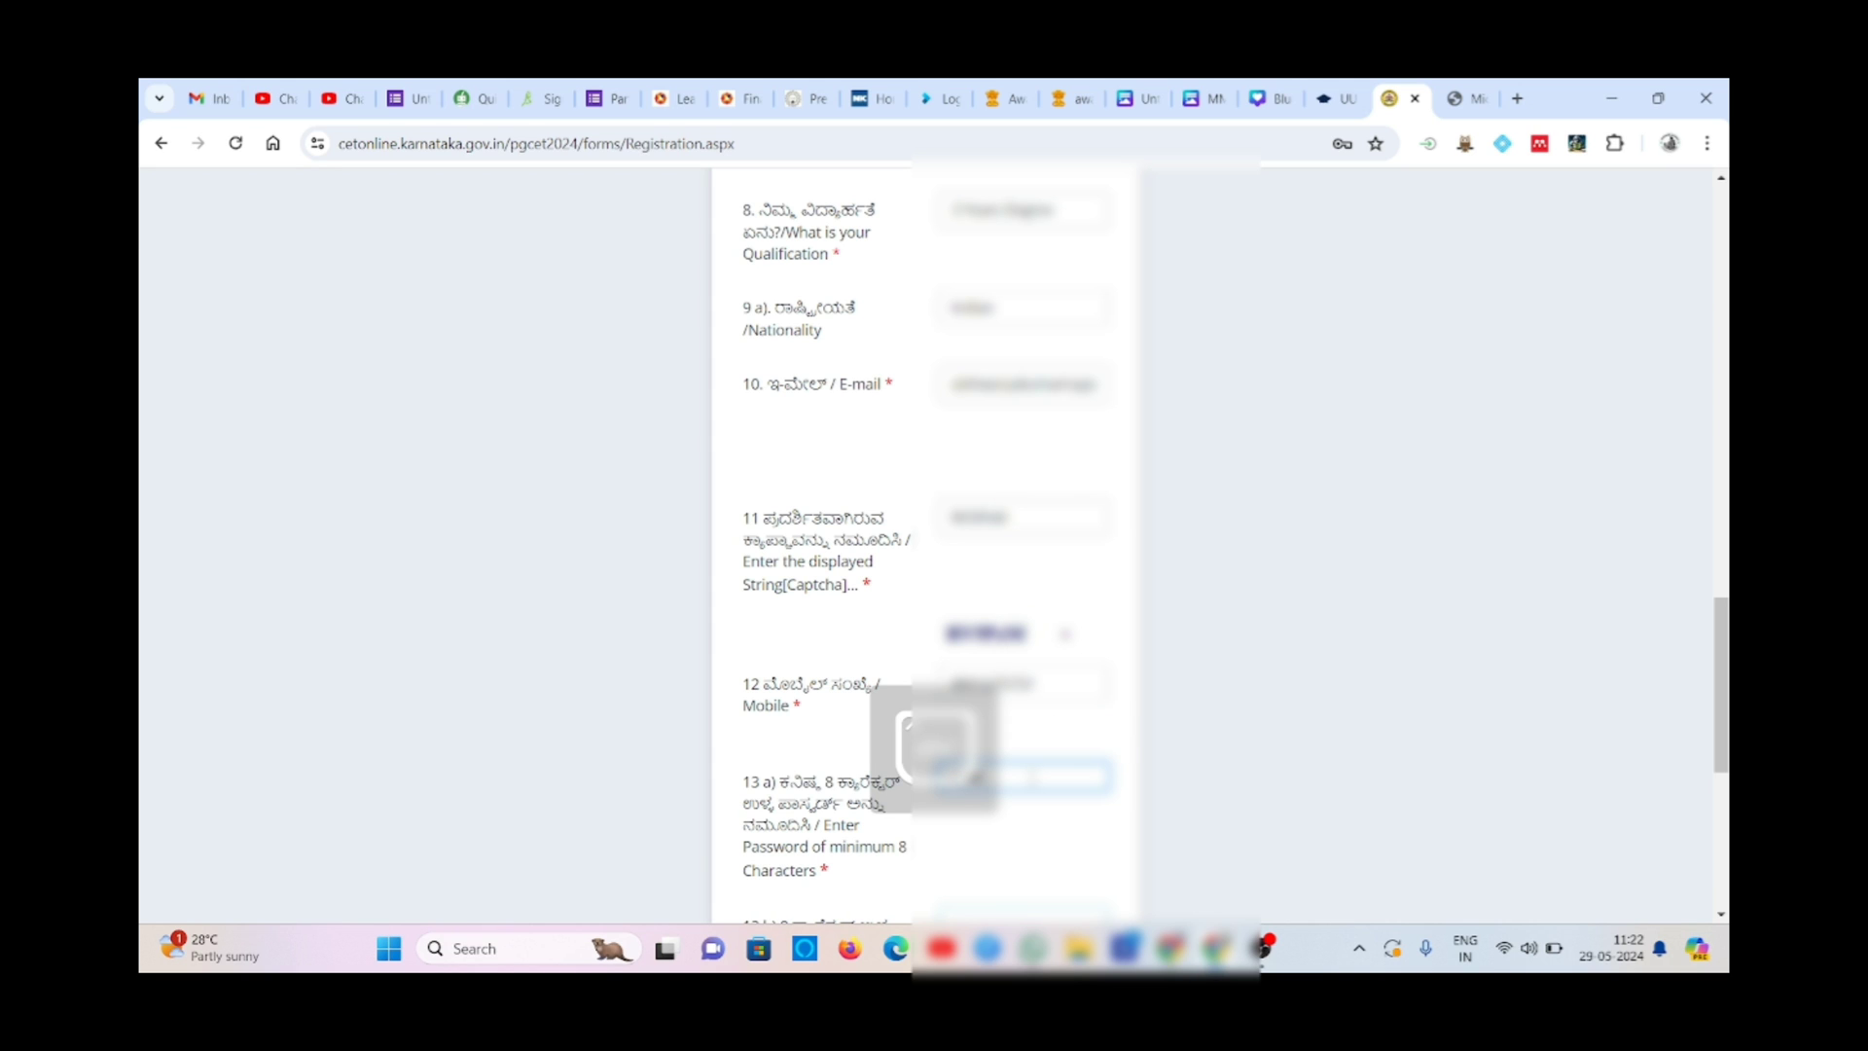
type("•••••")
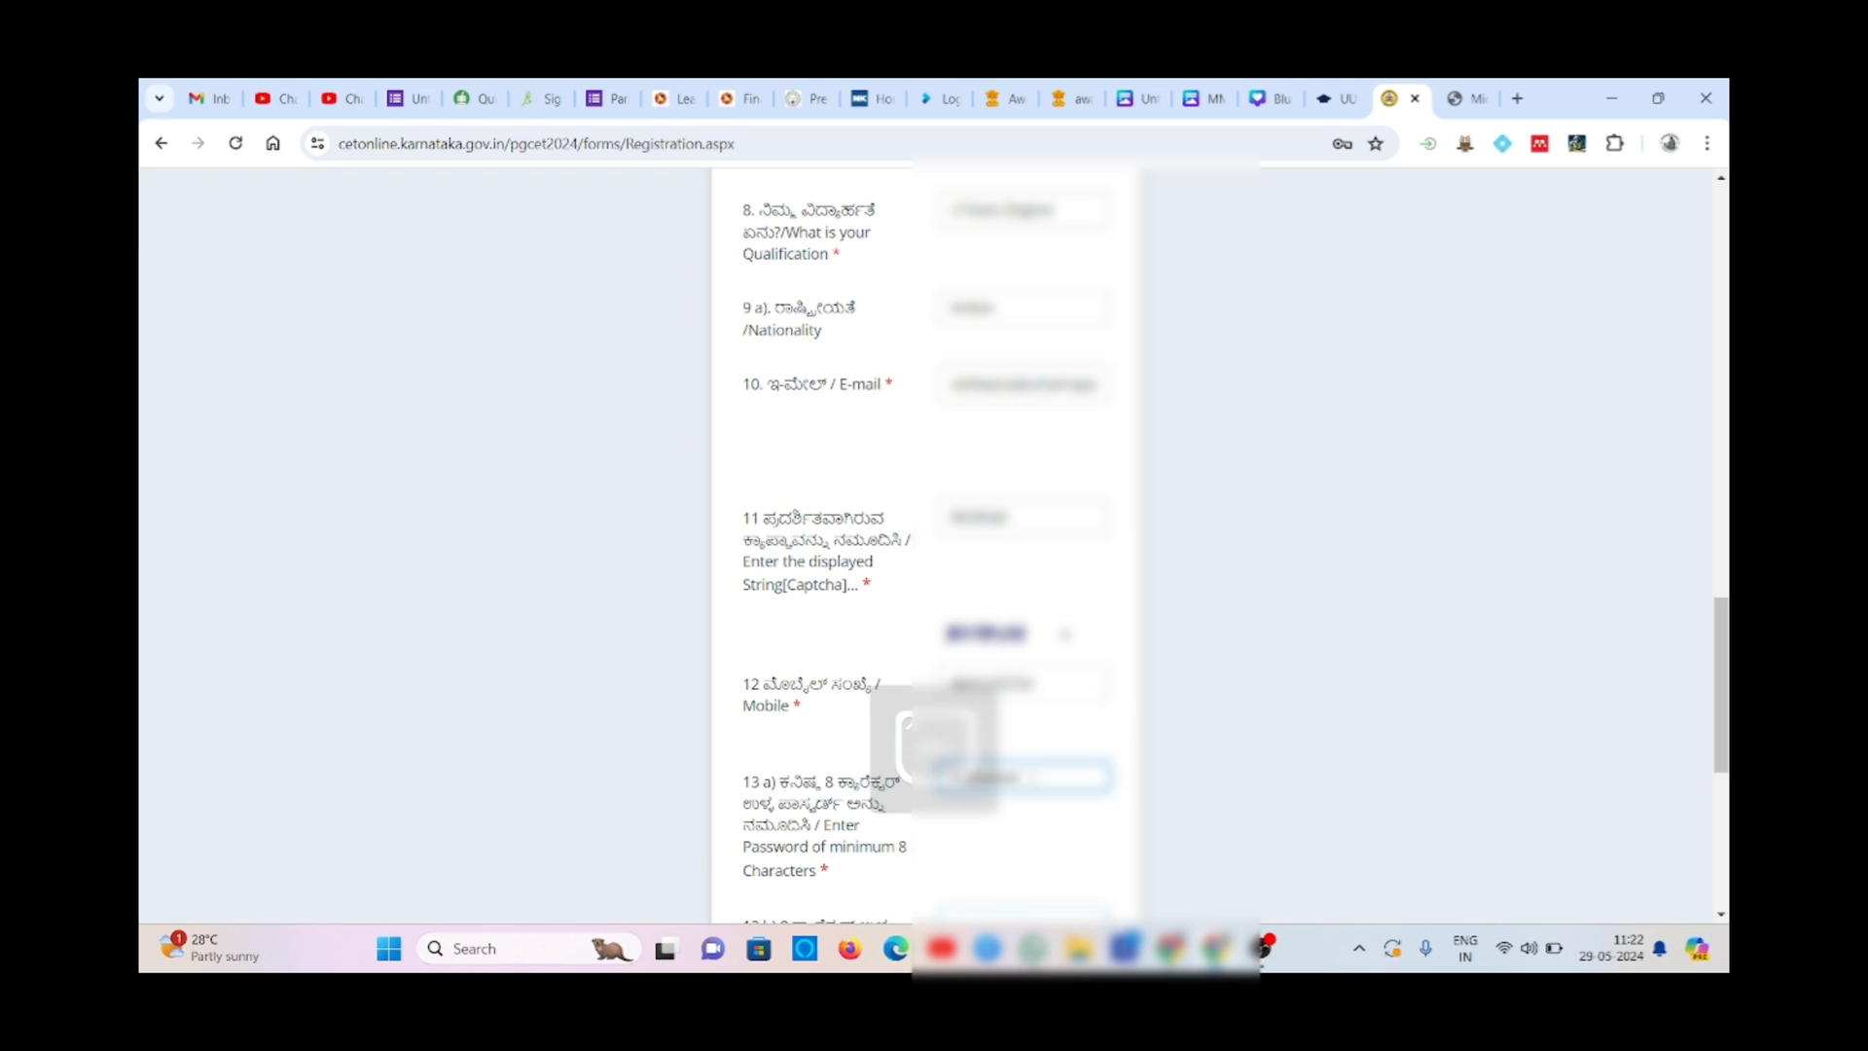
type("•")
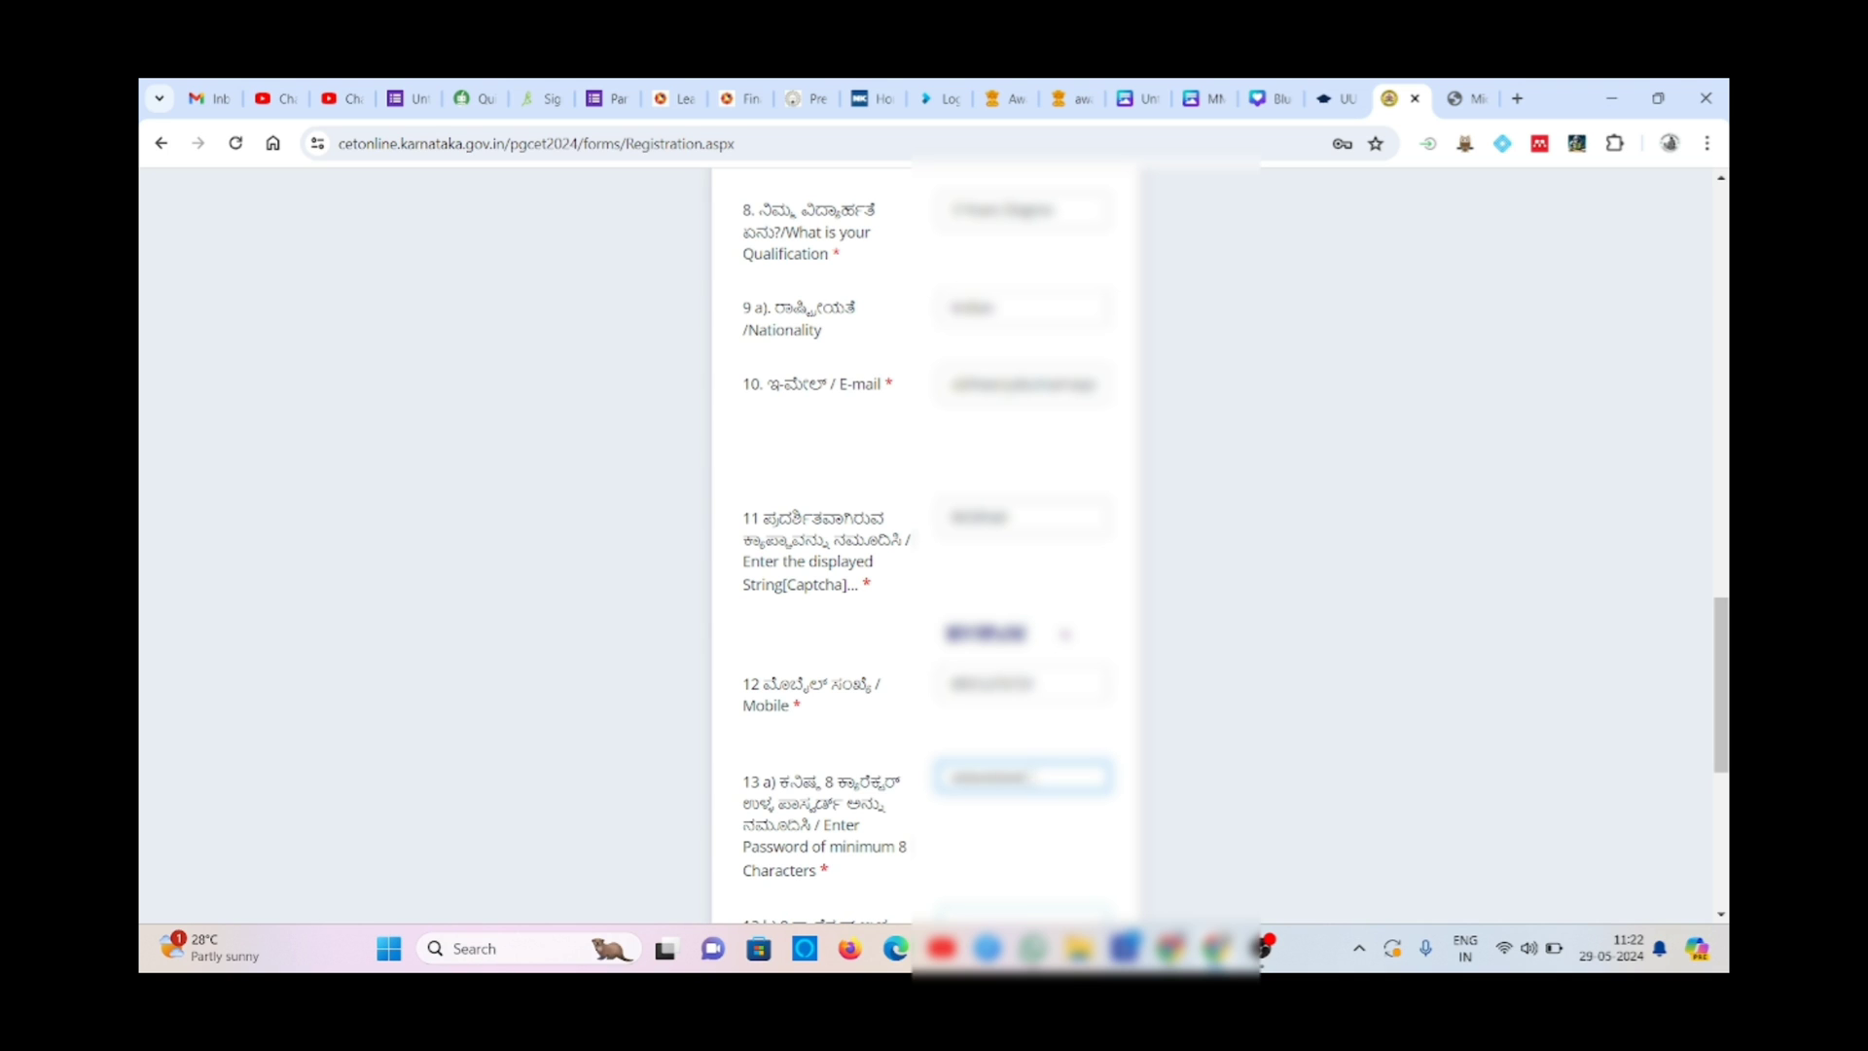
type("••••")
key("BackSpace")
key("BackSpace")
key("BackSpace")
key("BackSpace")
key("BackSpace")
key("BackSpace")
key("BackSpace")
key("BackSpace")
key("BackSpace")
key("BackSpace")
key("BackSpace")
key("BackSpace")
key("BackSpace")
key("BackSpace")
key("BackSpace")
key("BackSpace")
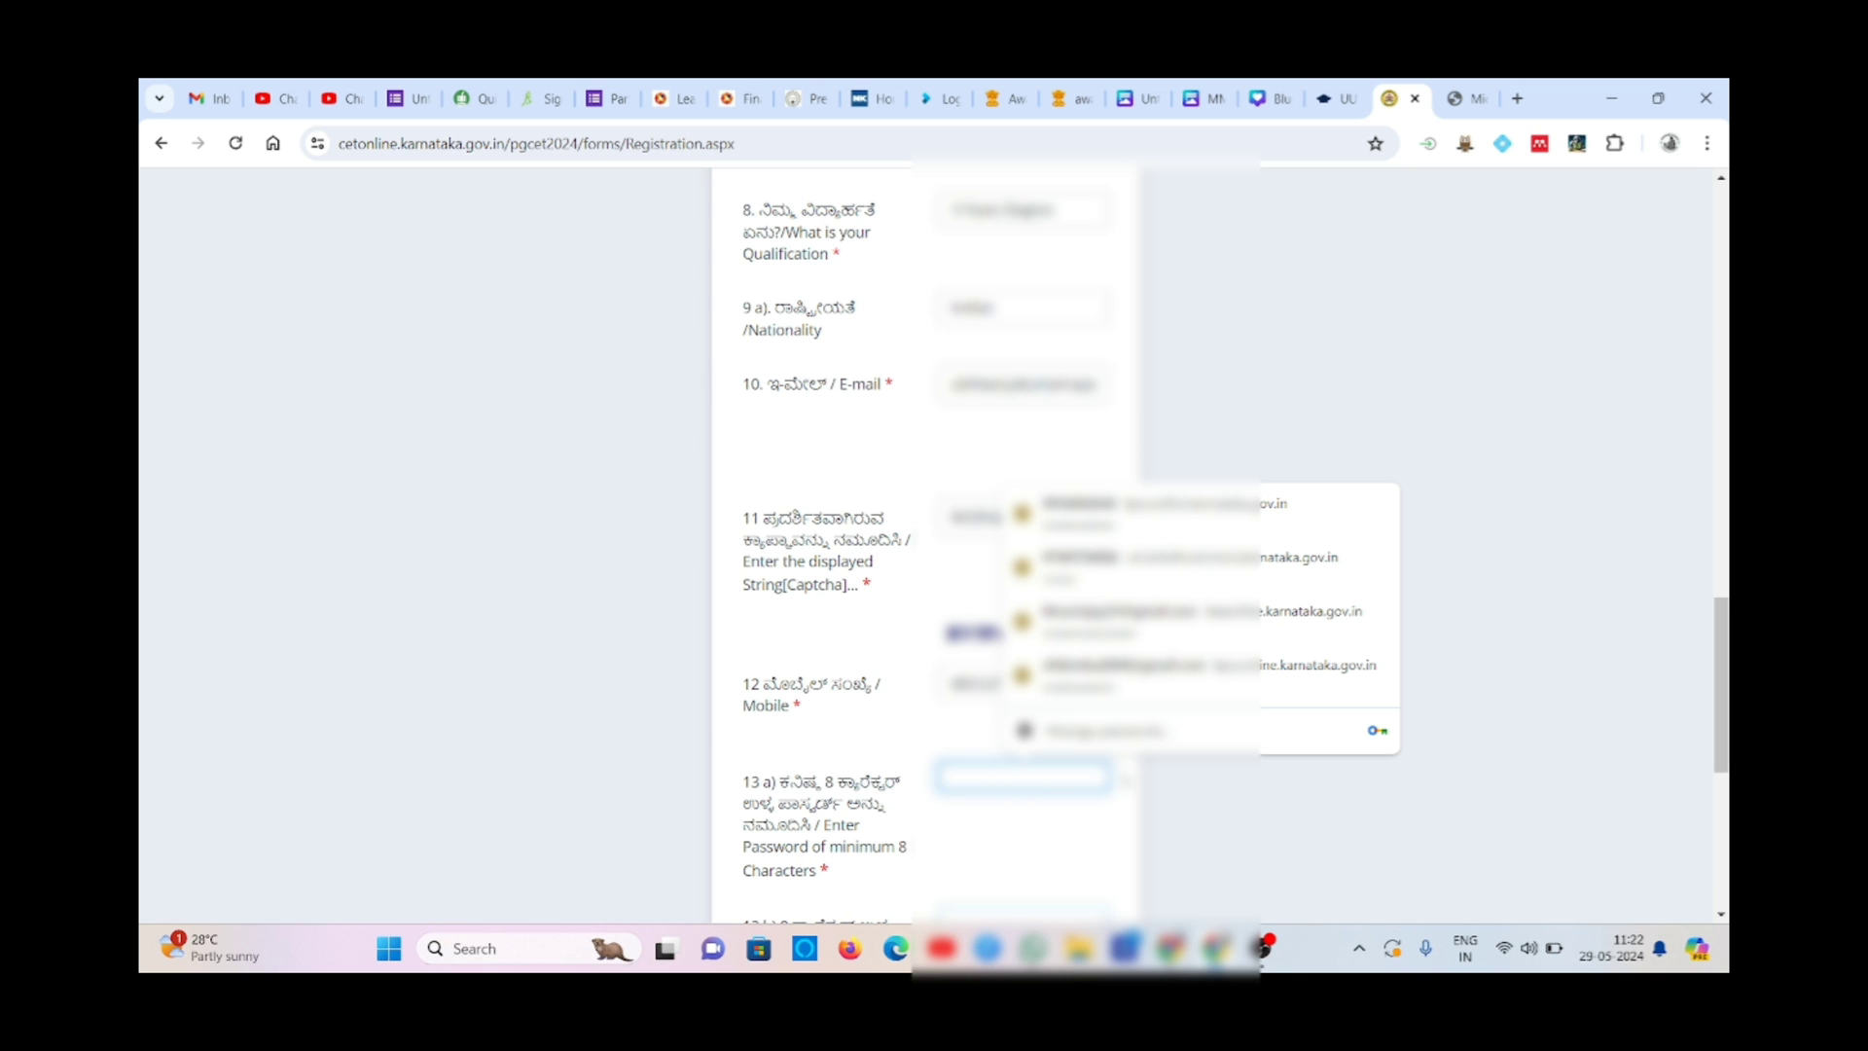
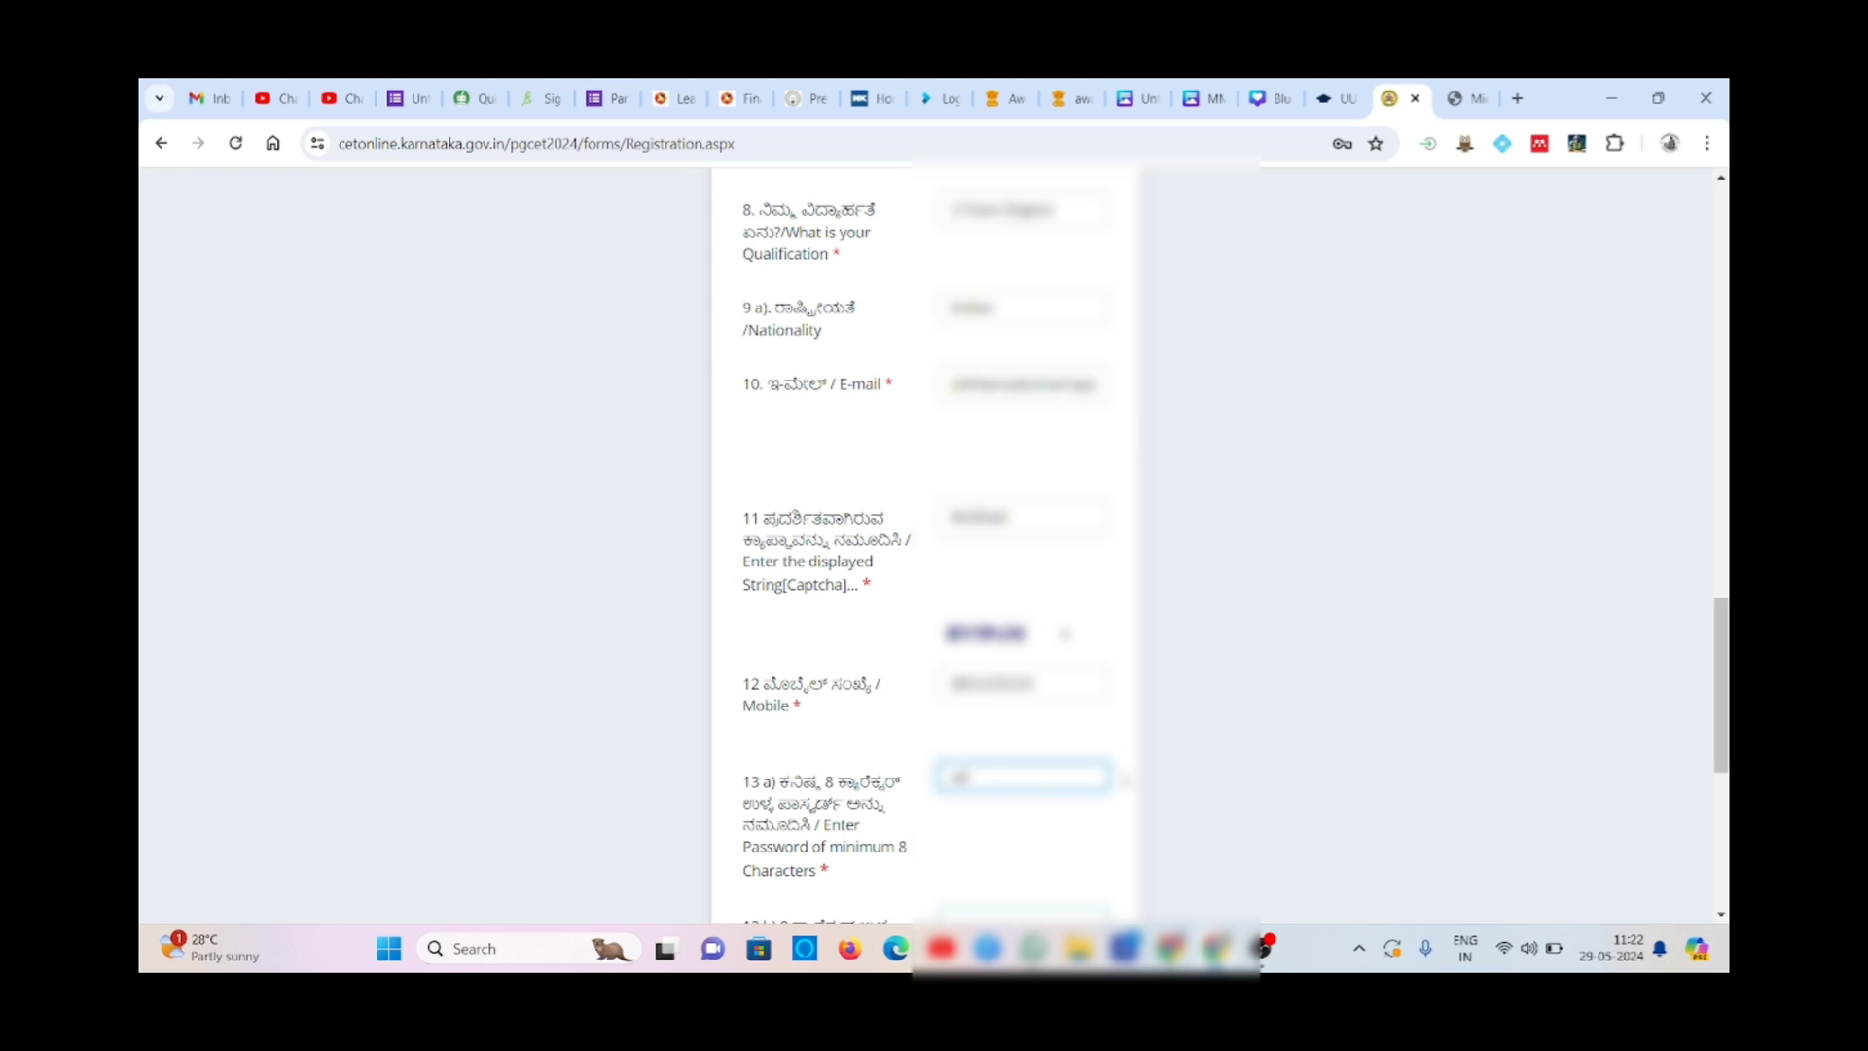
left_click(1119, 913)
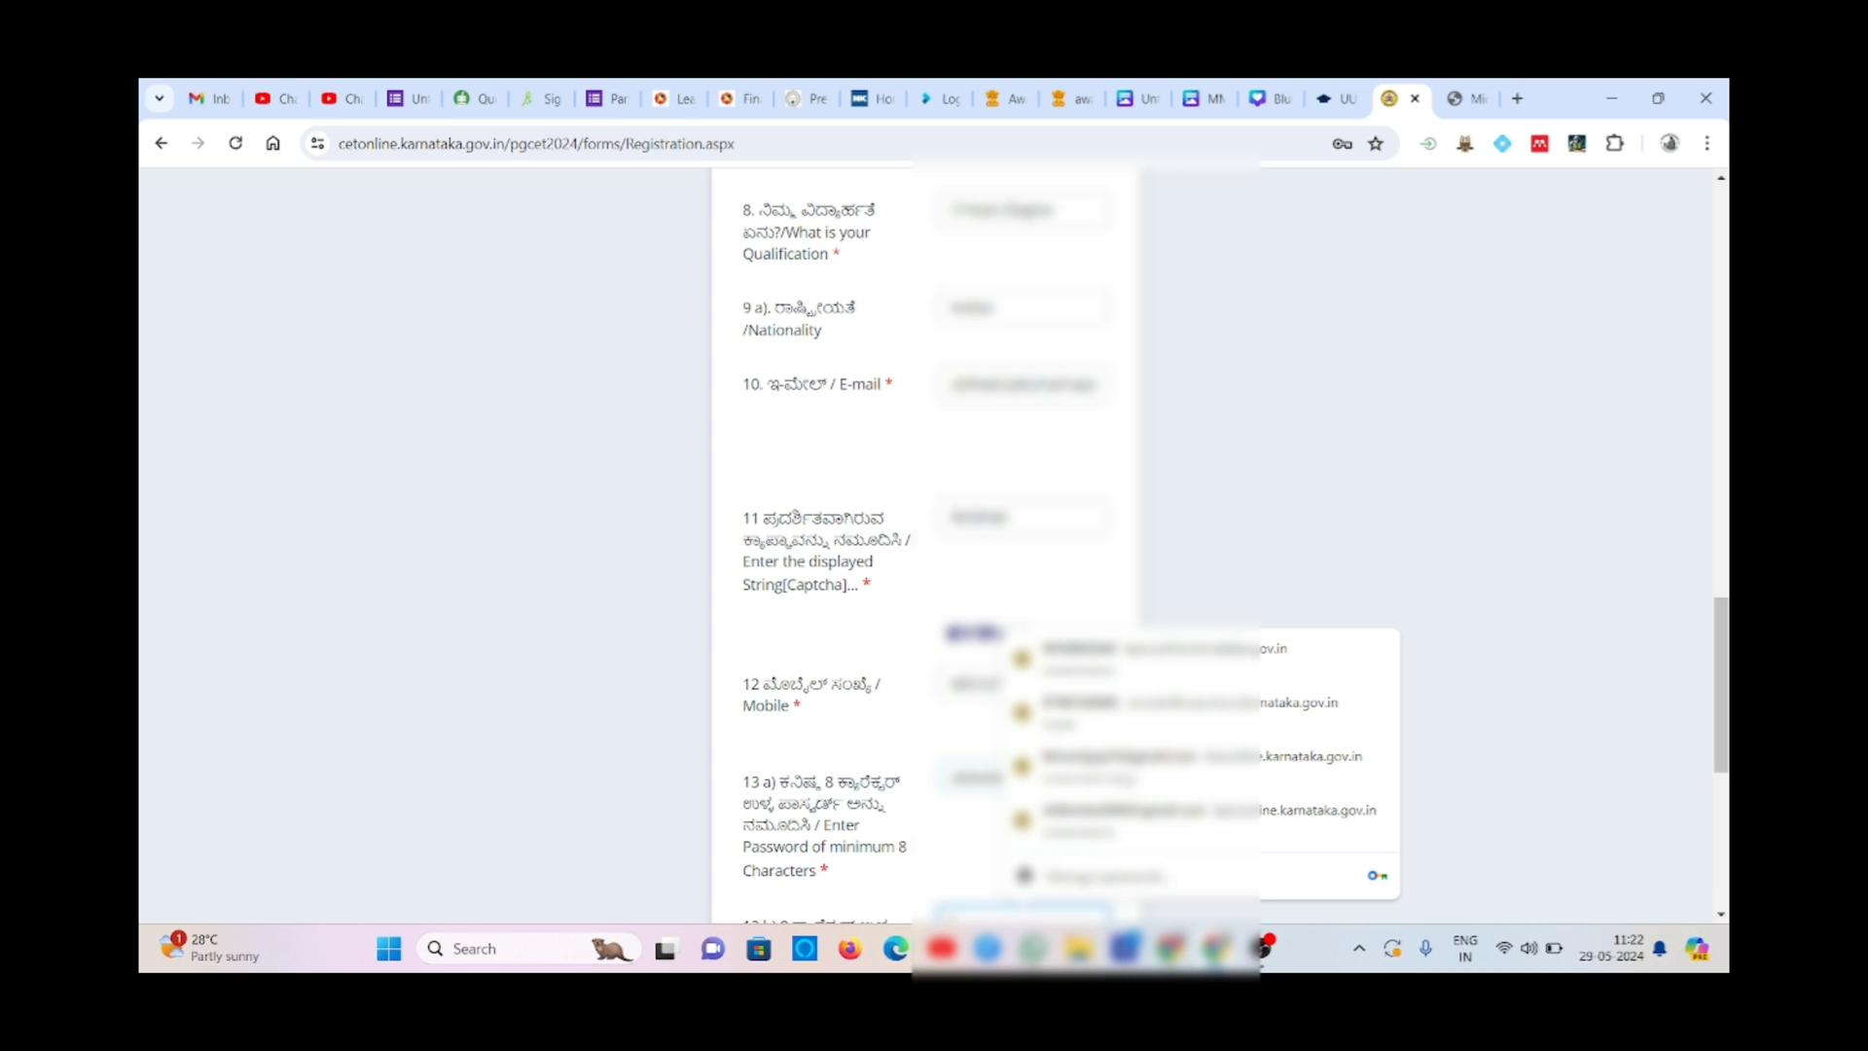
type("•••••")
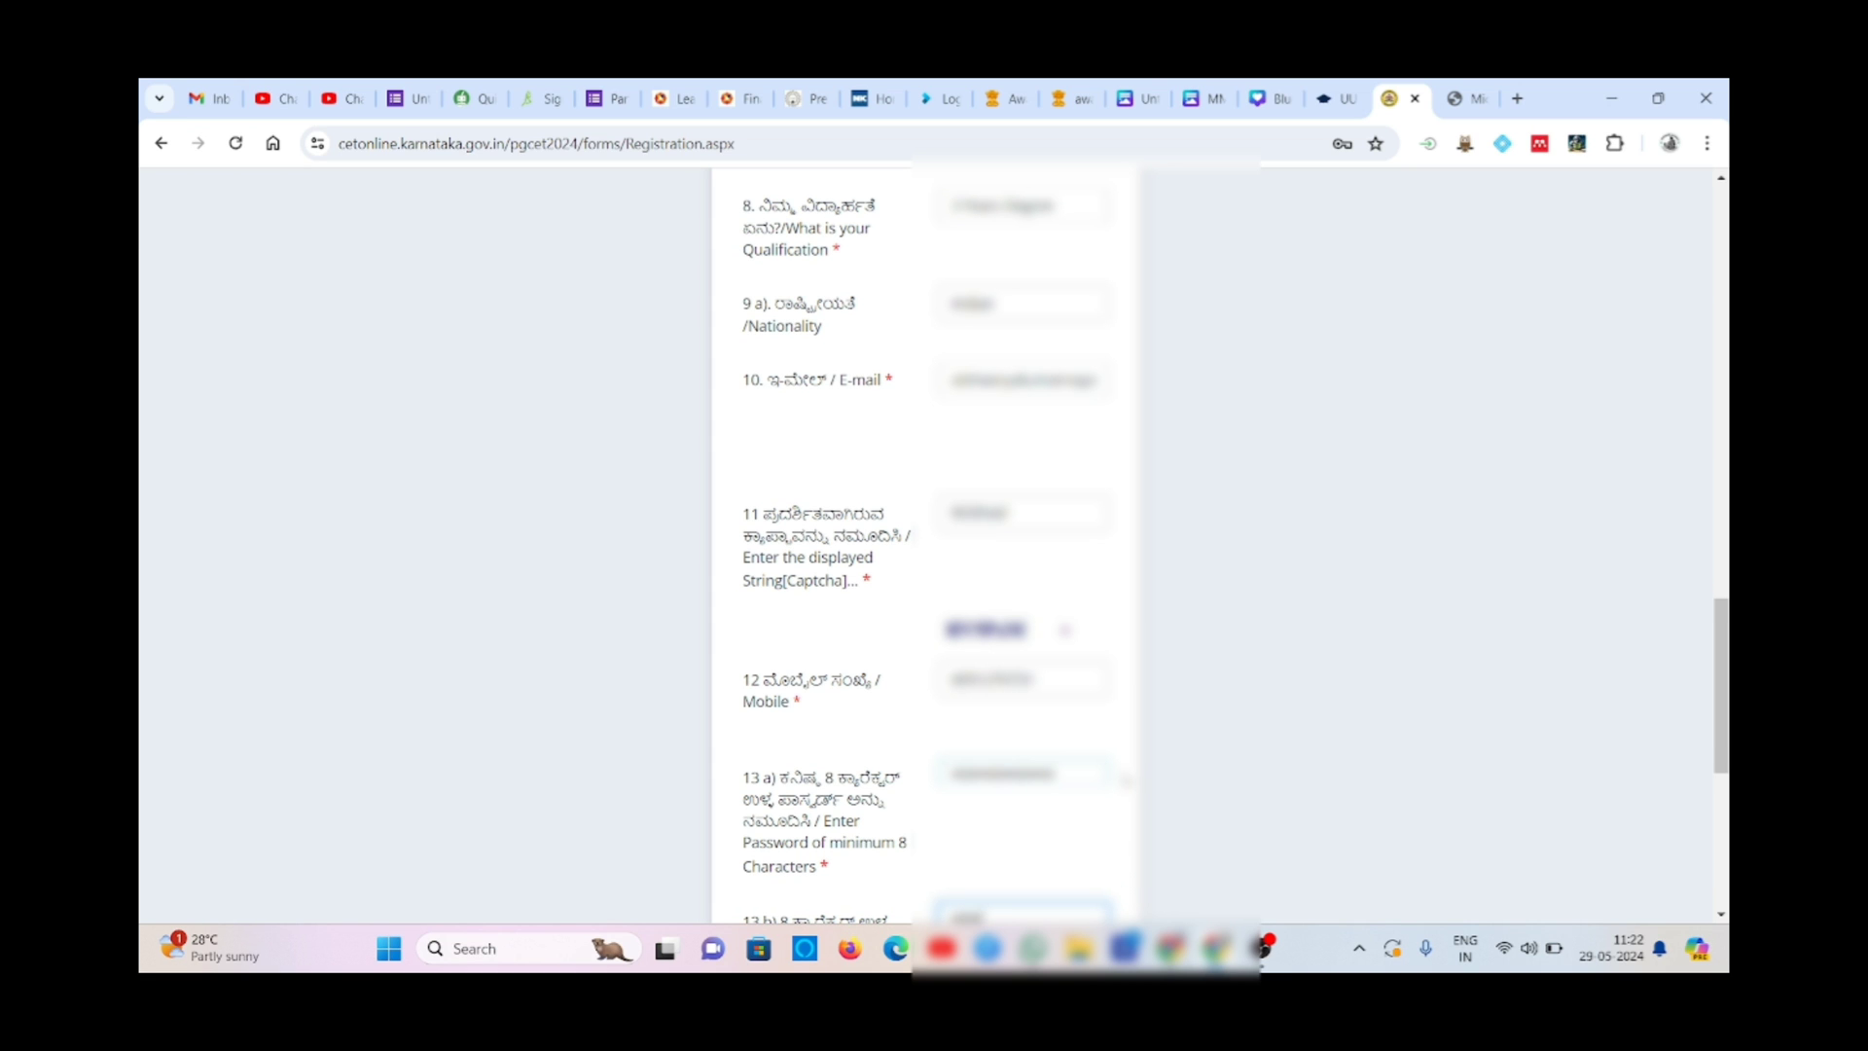
type("••••••••••••")
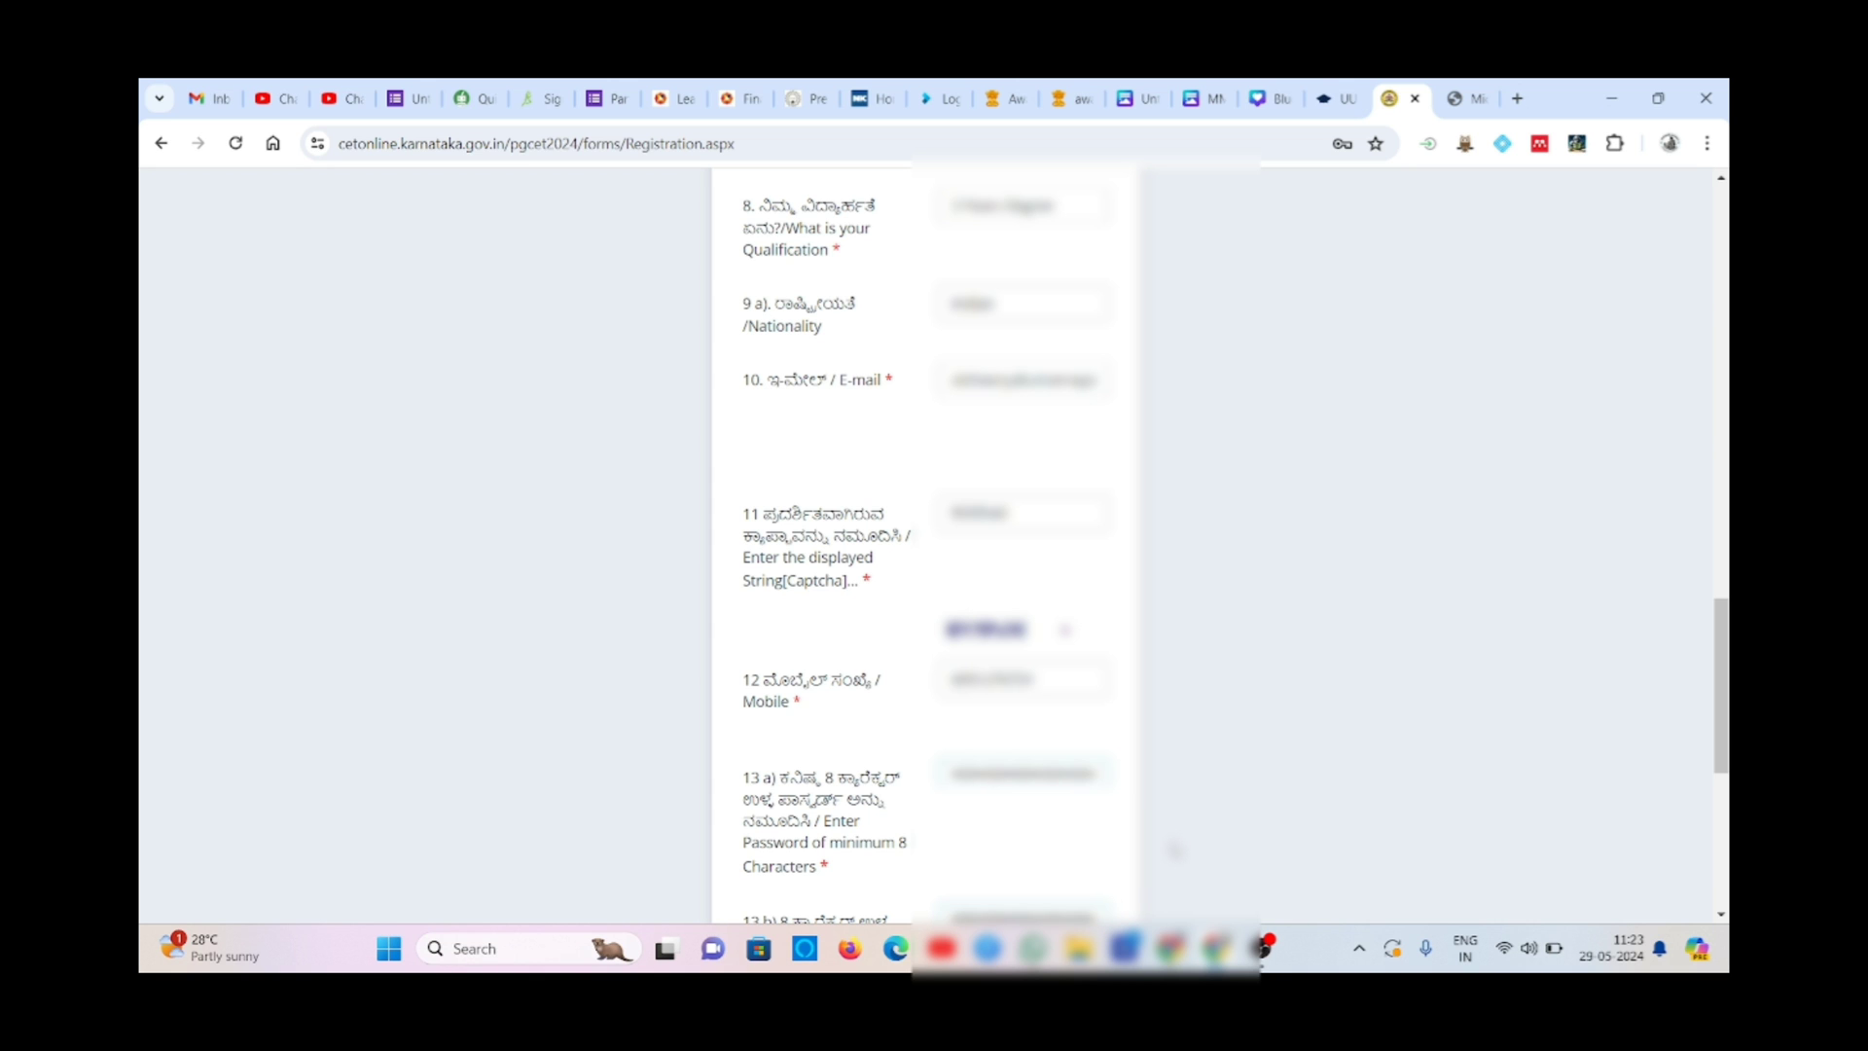
- Submit the registration form and acknowledge the confirmation message to reach the login page
scroll(1175, 849, "down", 3)
scroll(1174, 849, "down", 1)
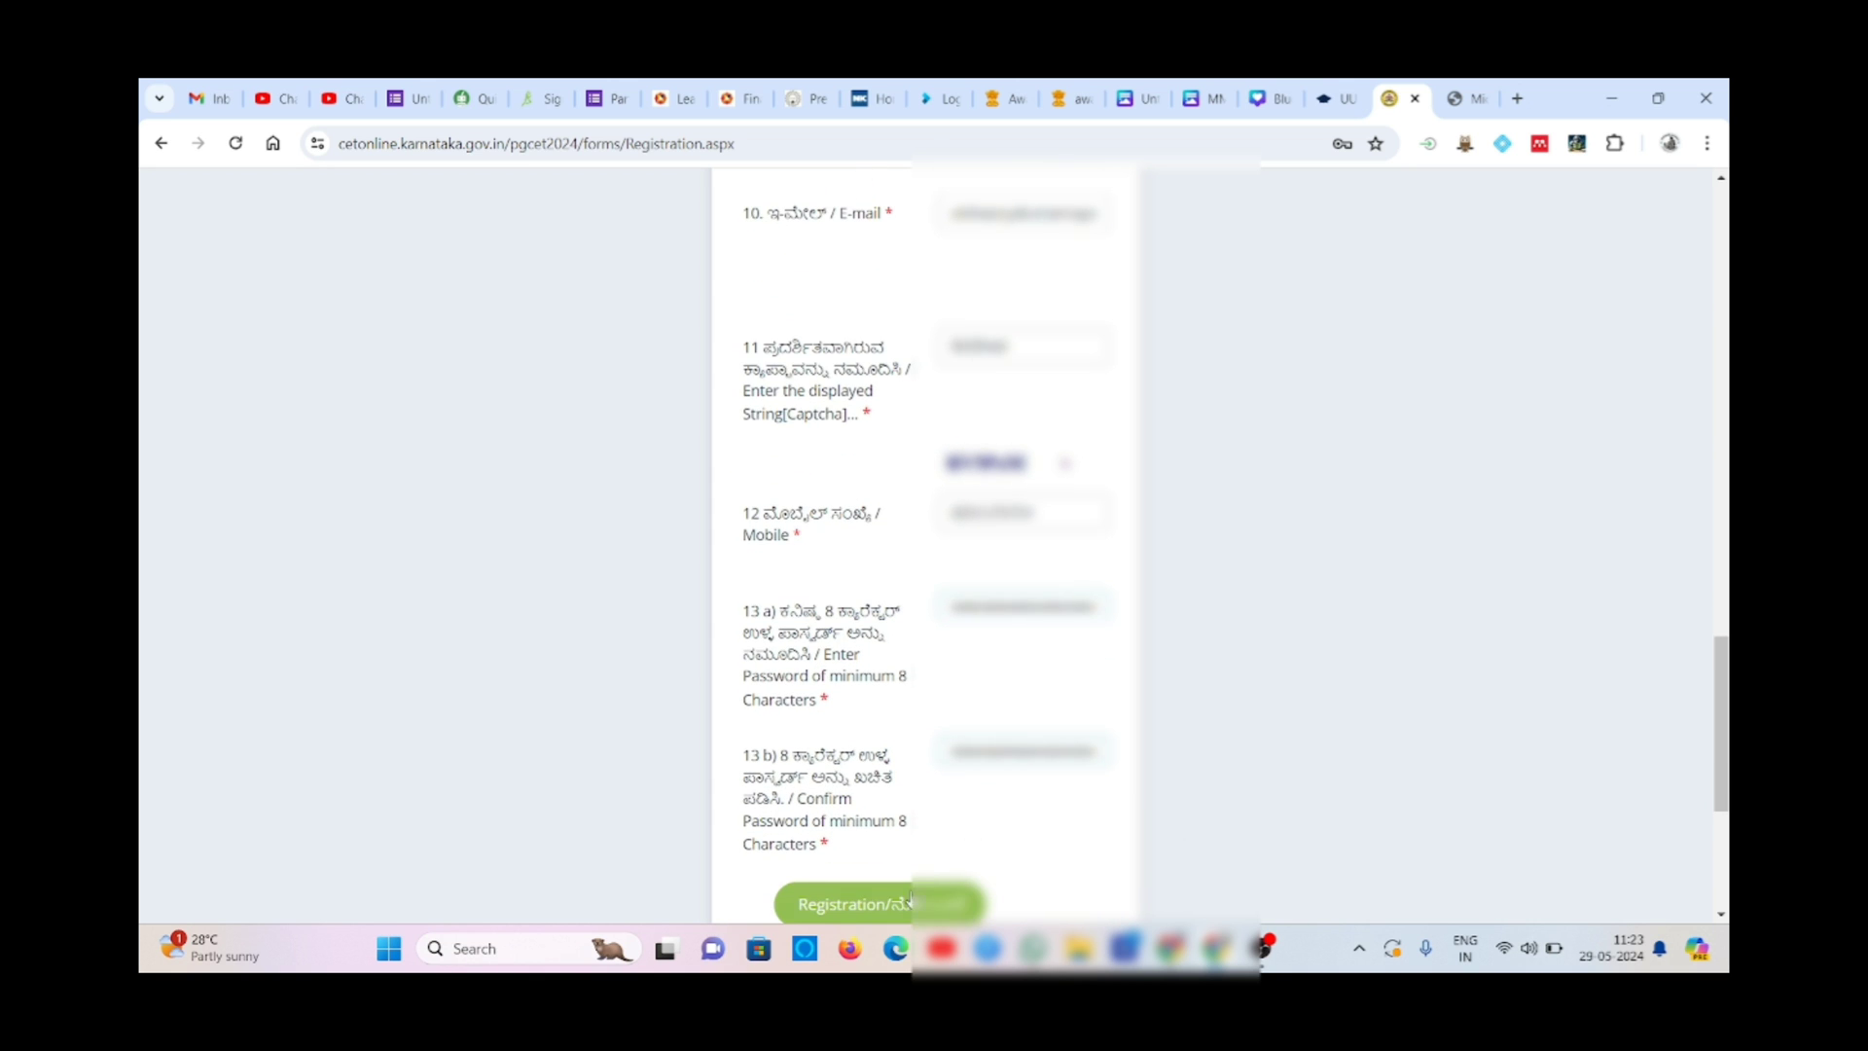
scroll(1015, 847, "down", 2)
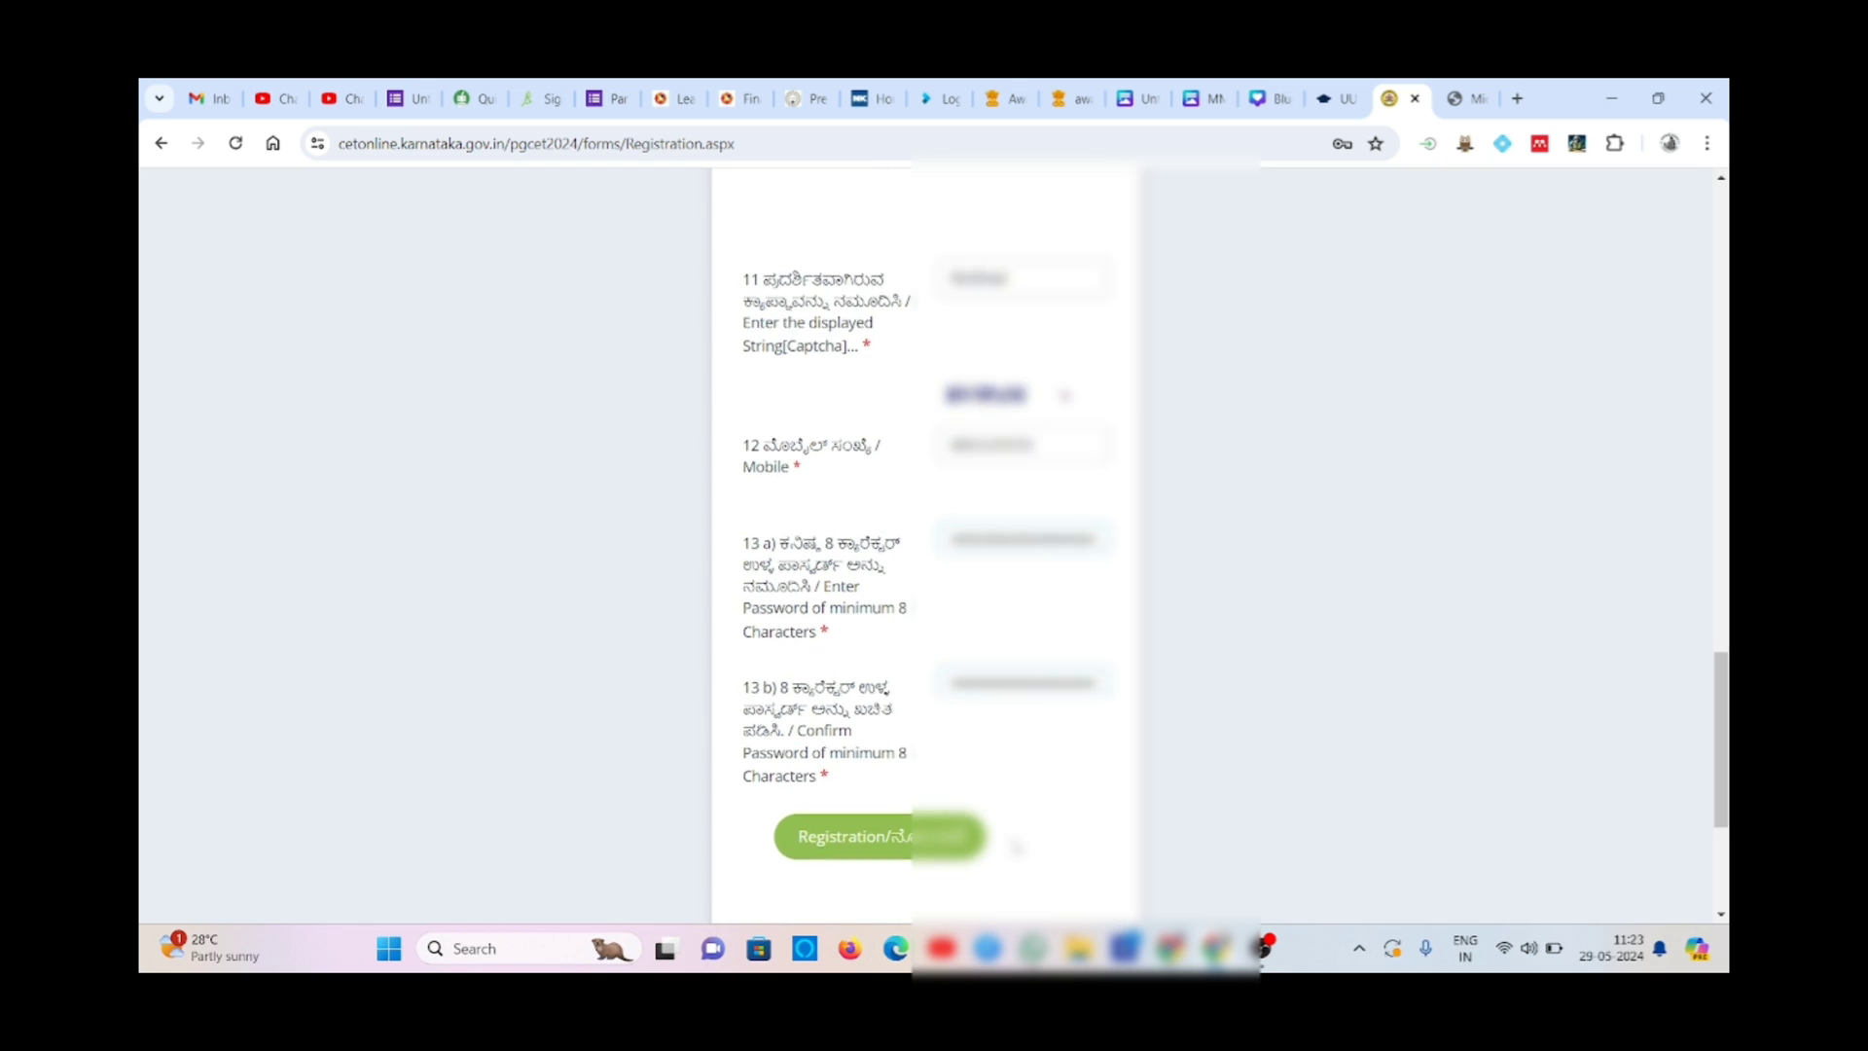
left_click(909, 820)
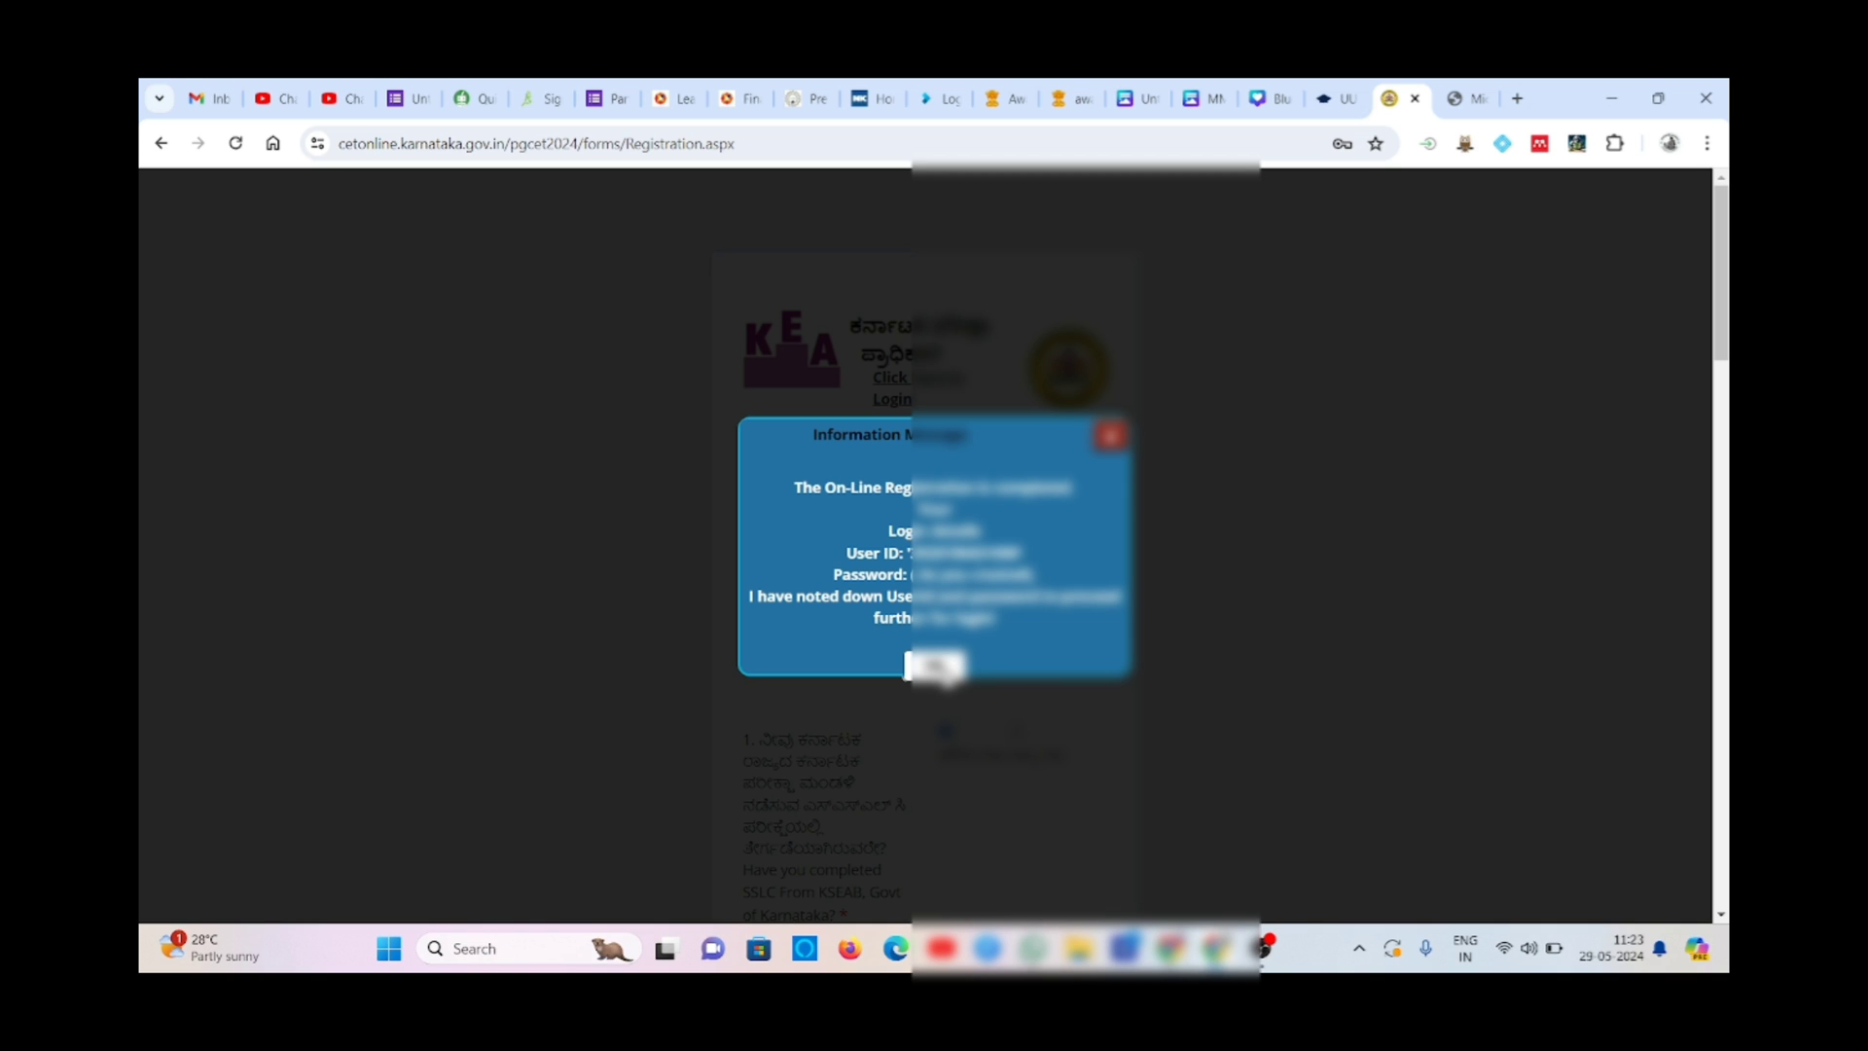
left_click(944, 671)
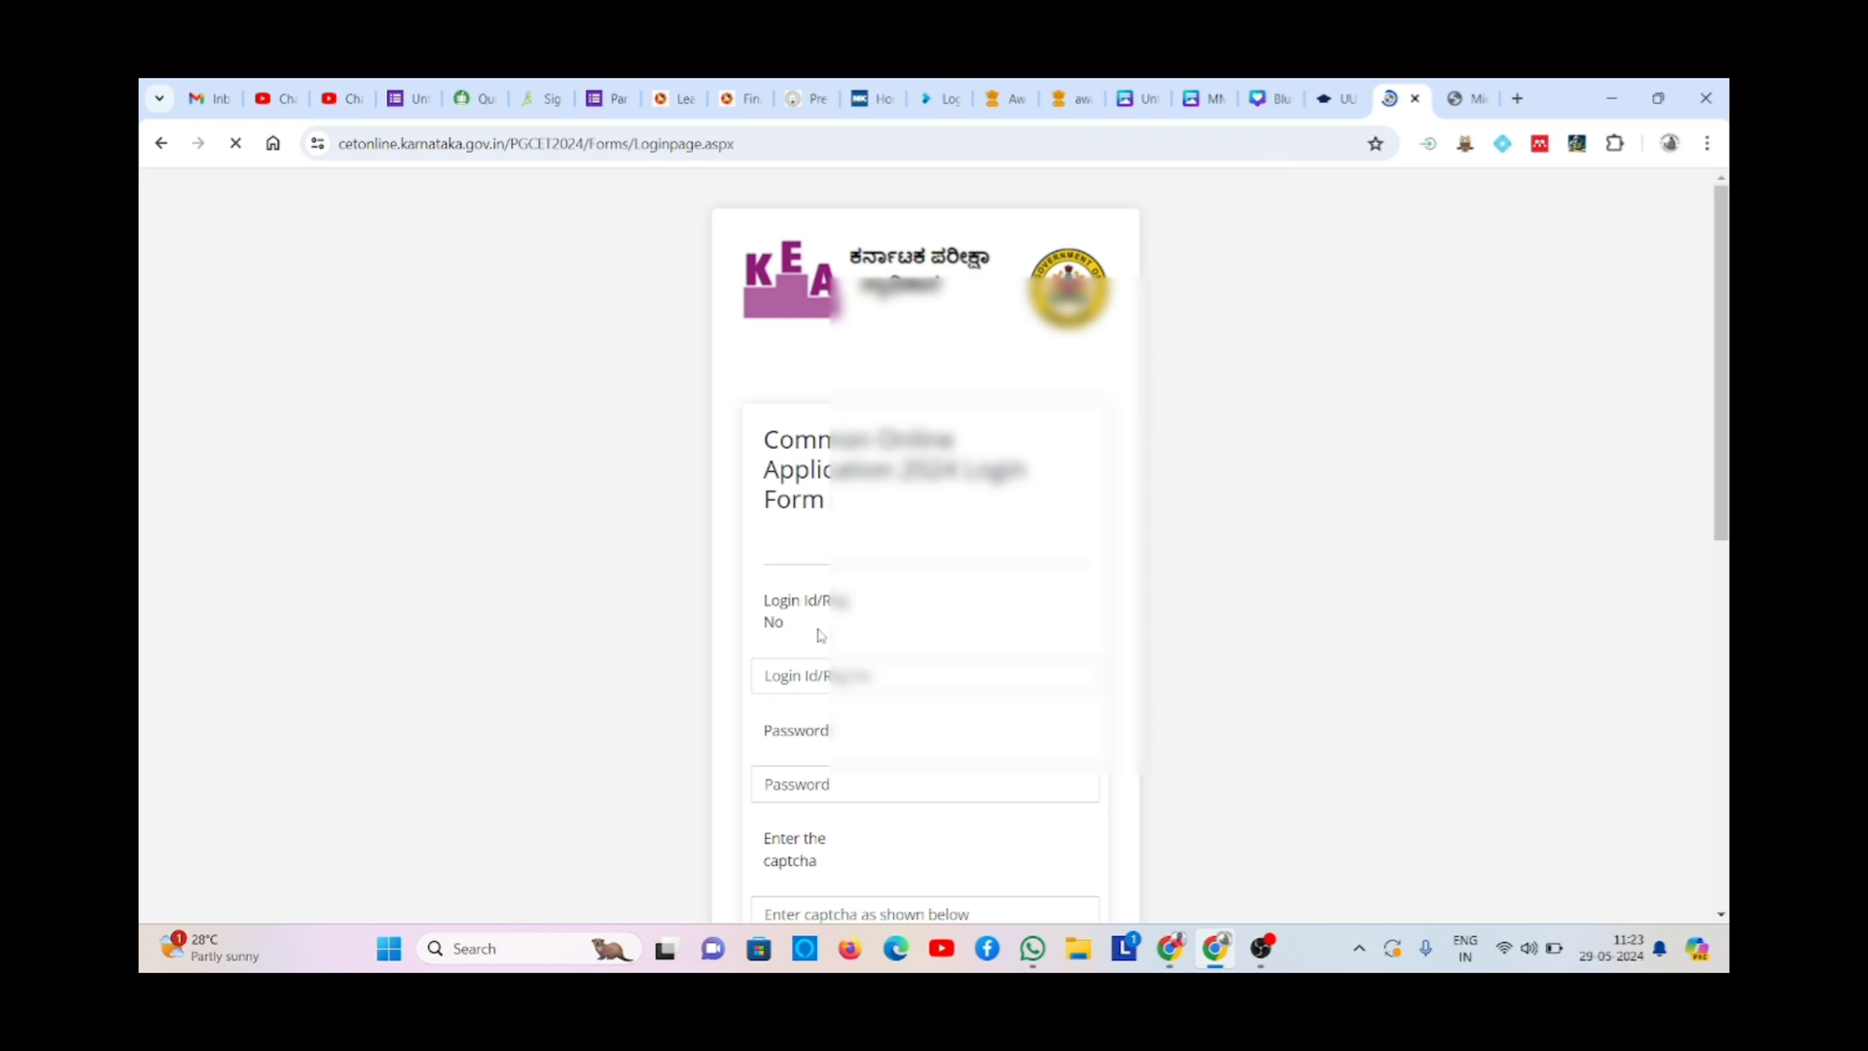
- Enter the registration number as Login Id and the account password
left_click(829, 670)
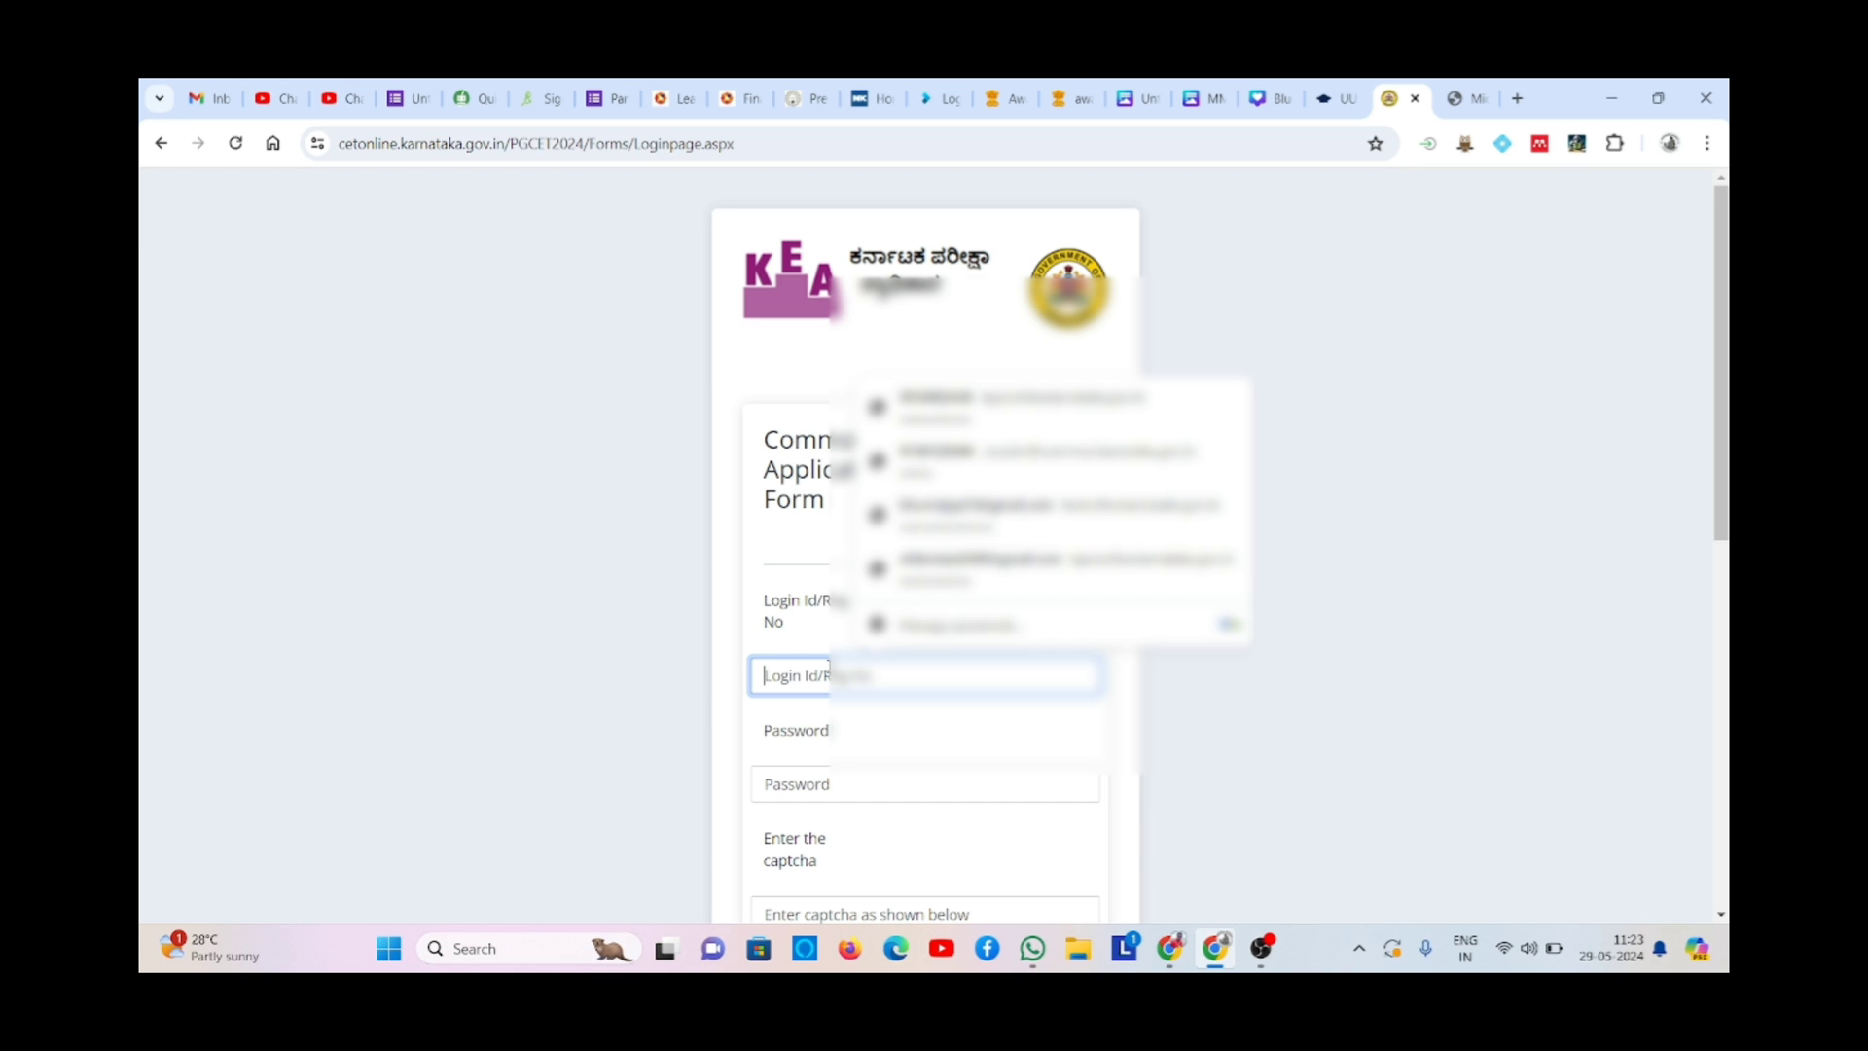
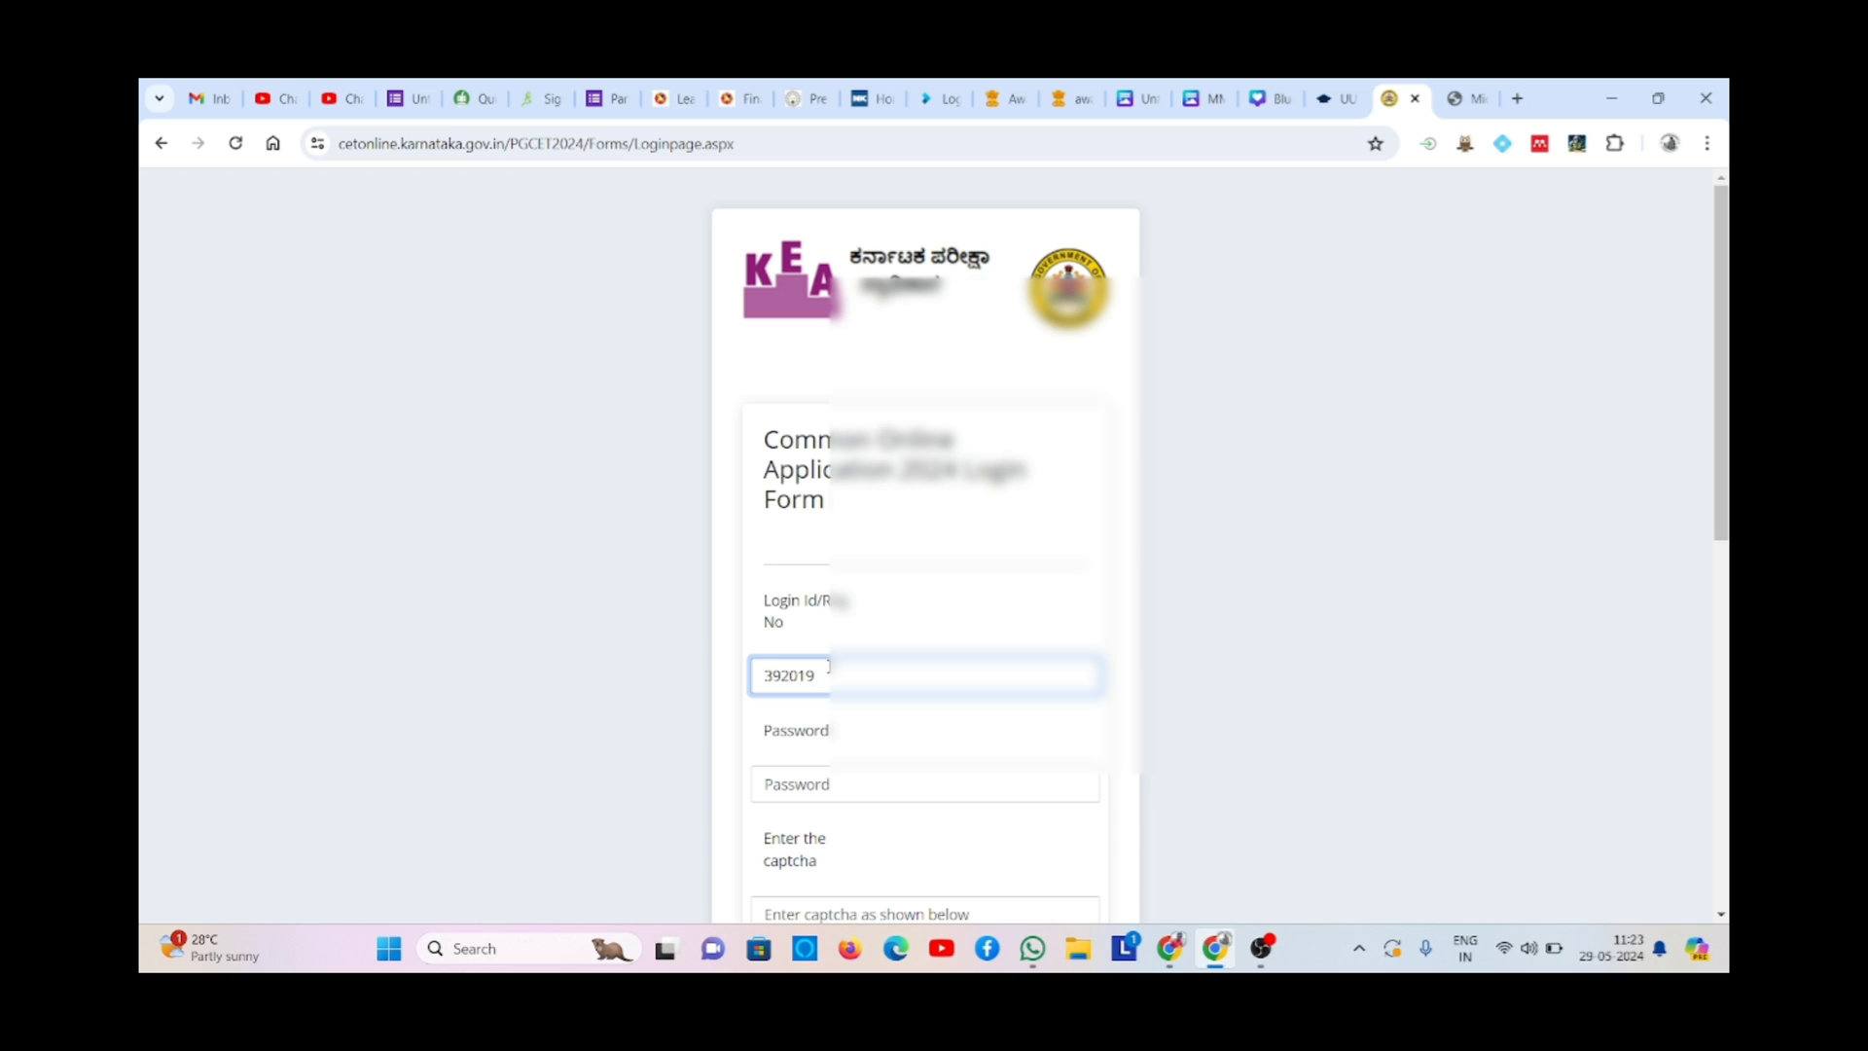
left_click(841, 784)
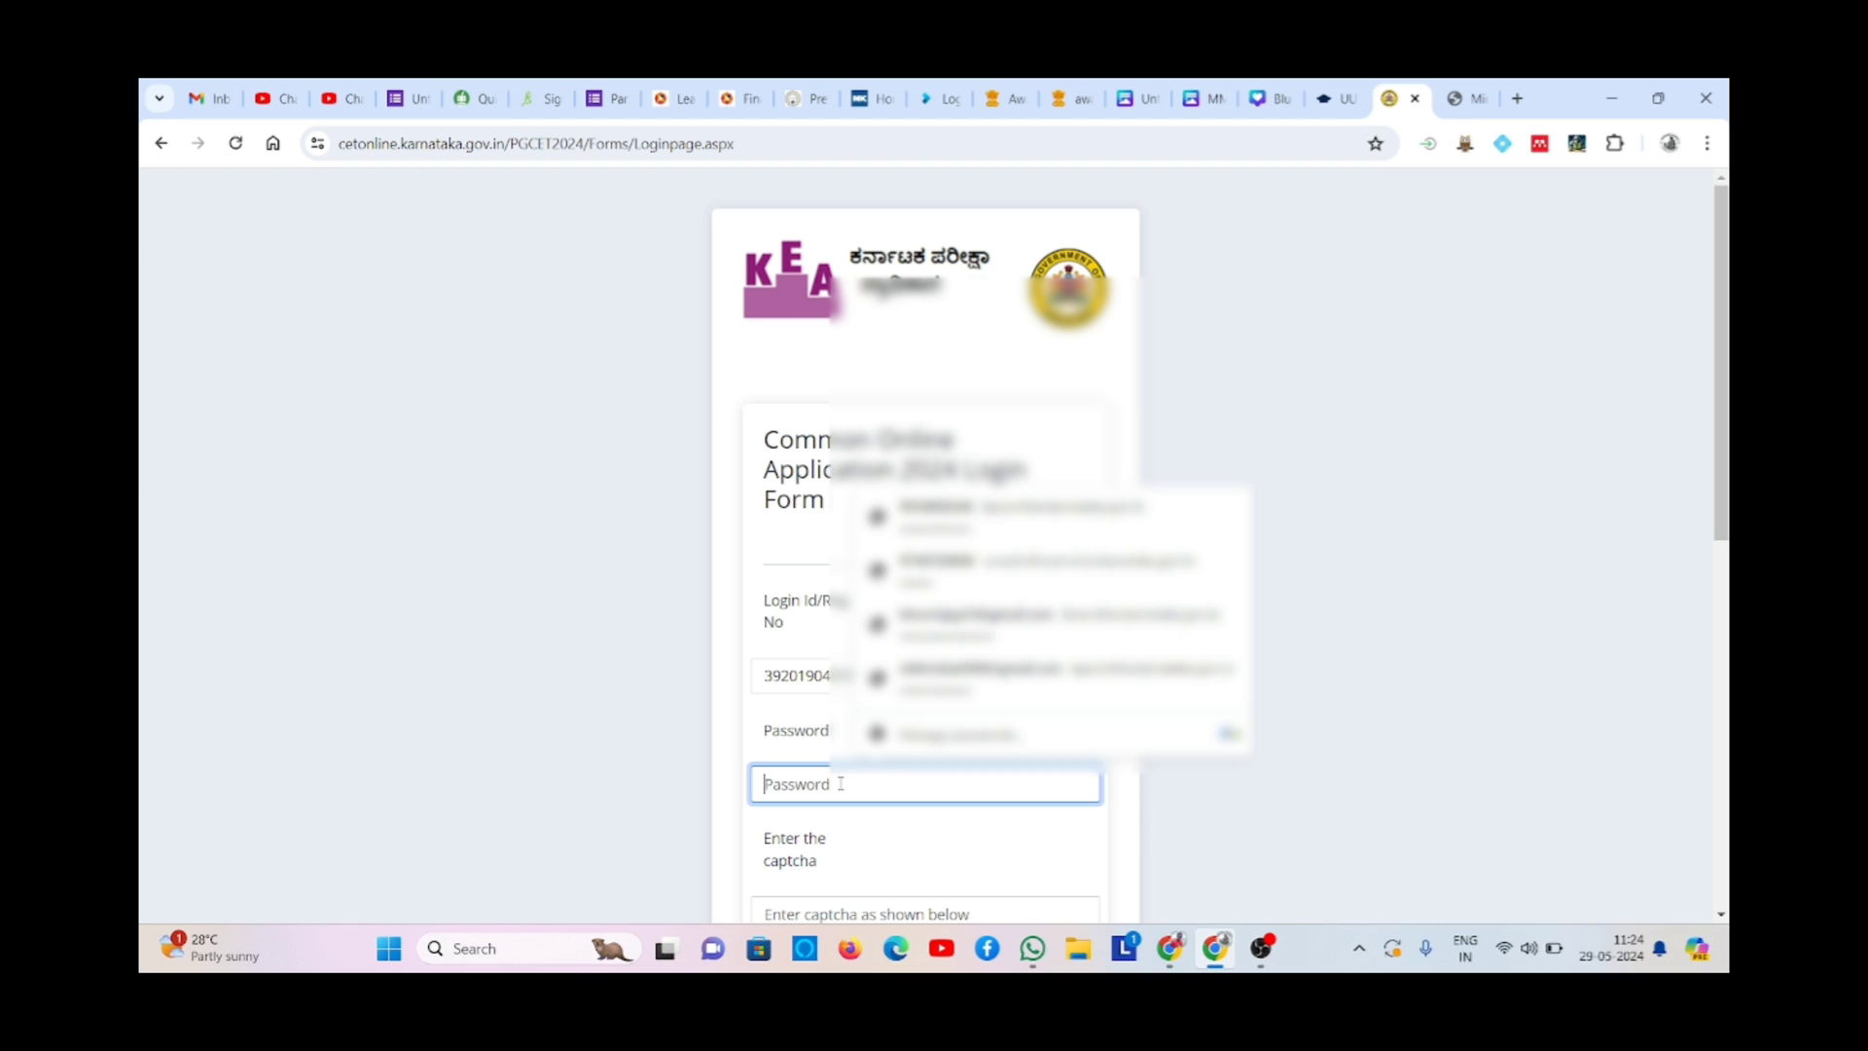
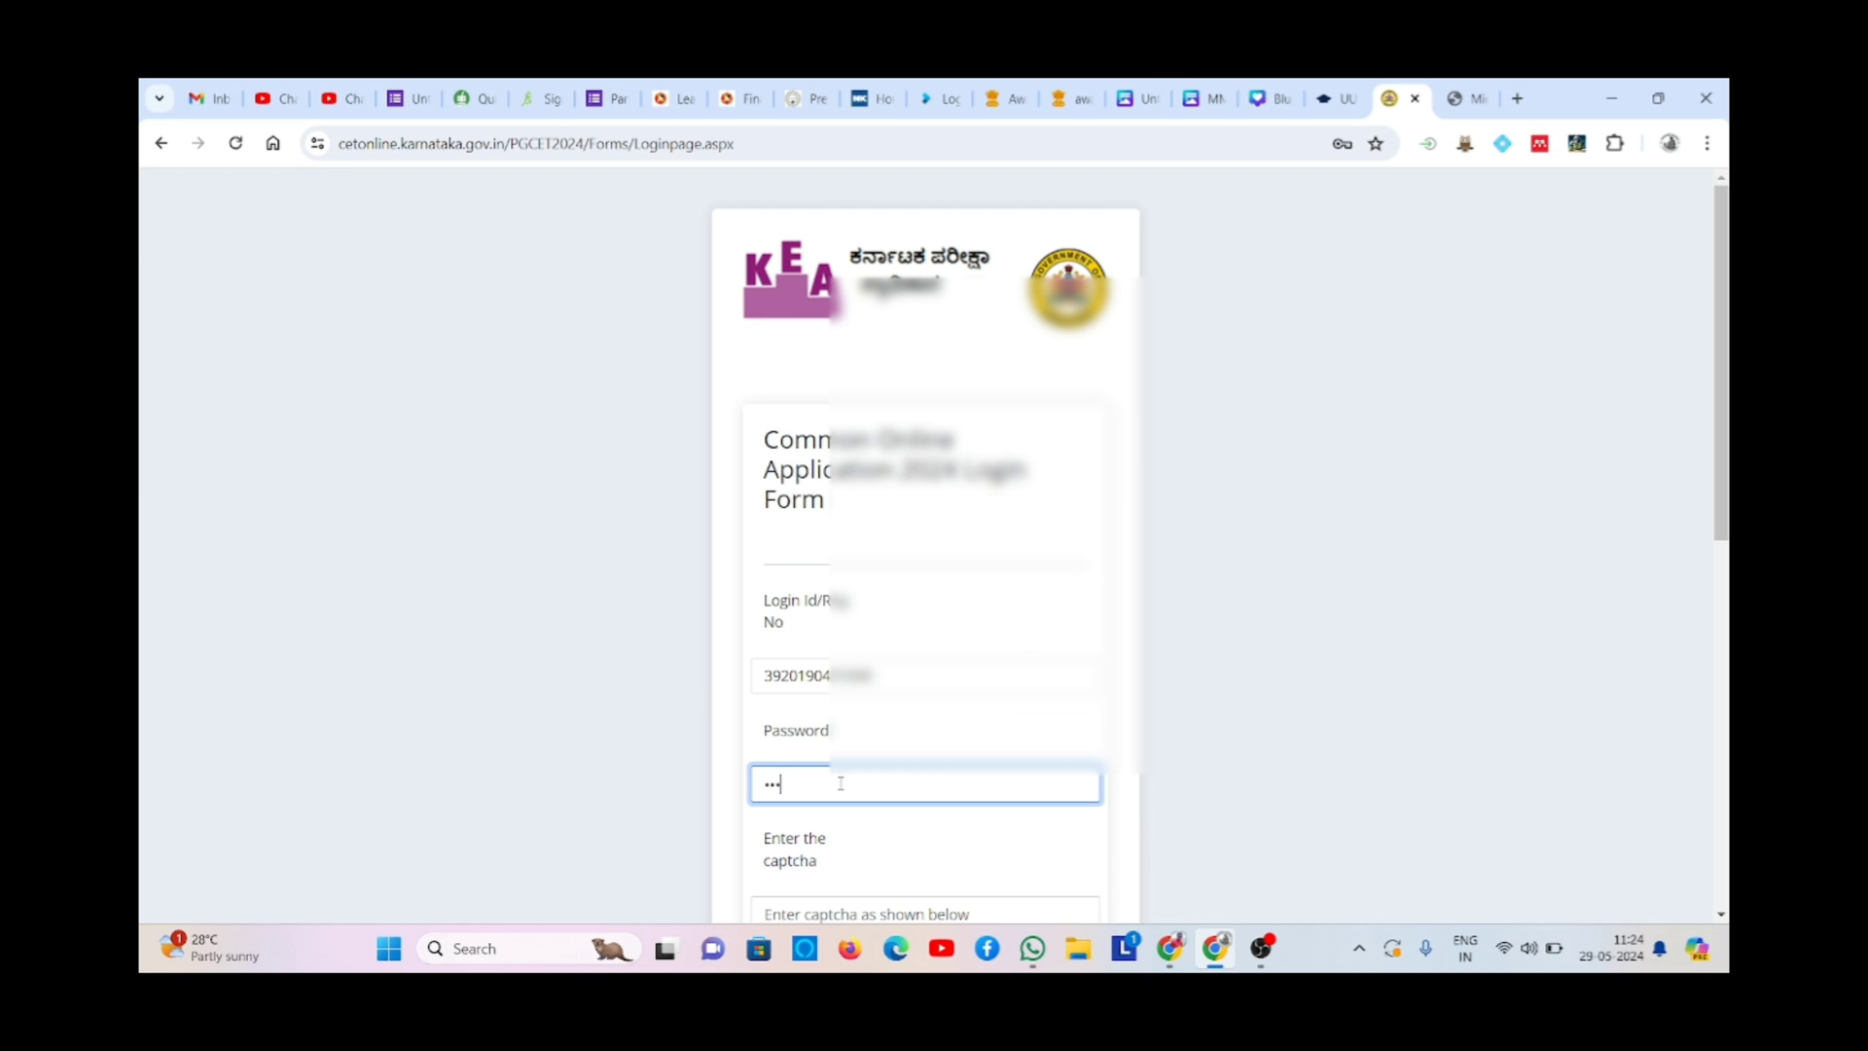
- Type the displayed captcha code and submit the login
left_click(811, 900)
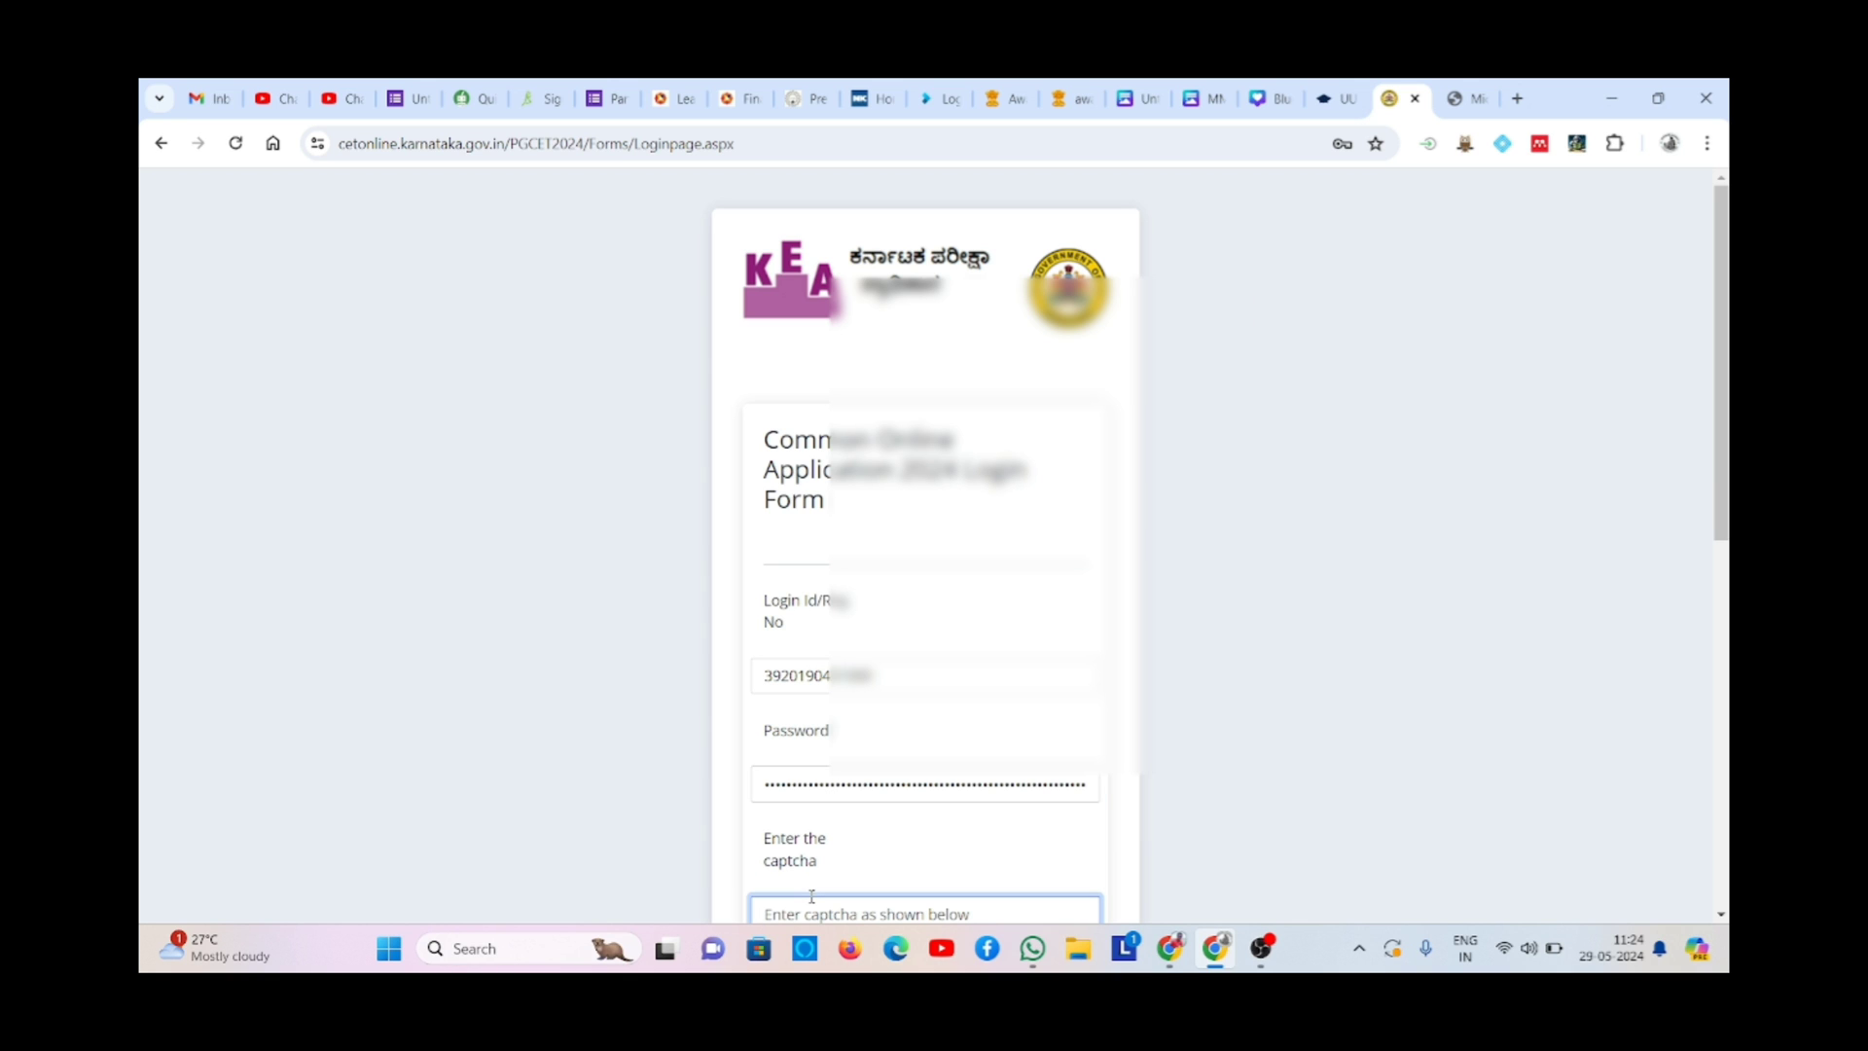
left_click(1147, 865)
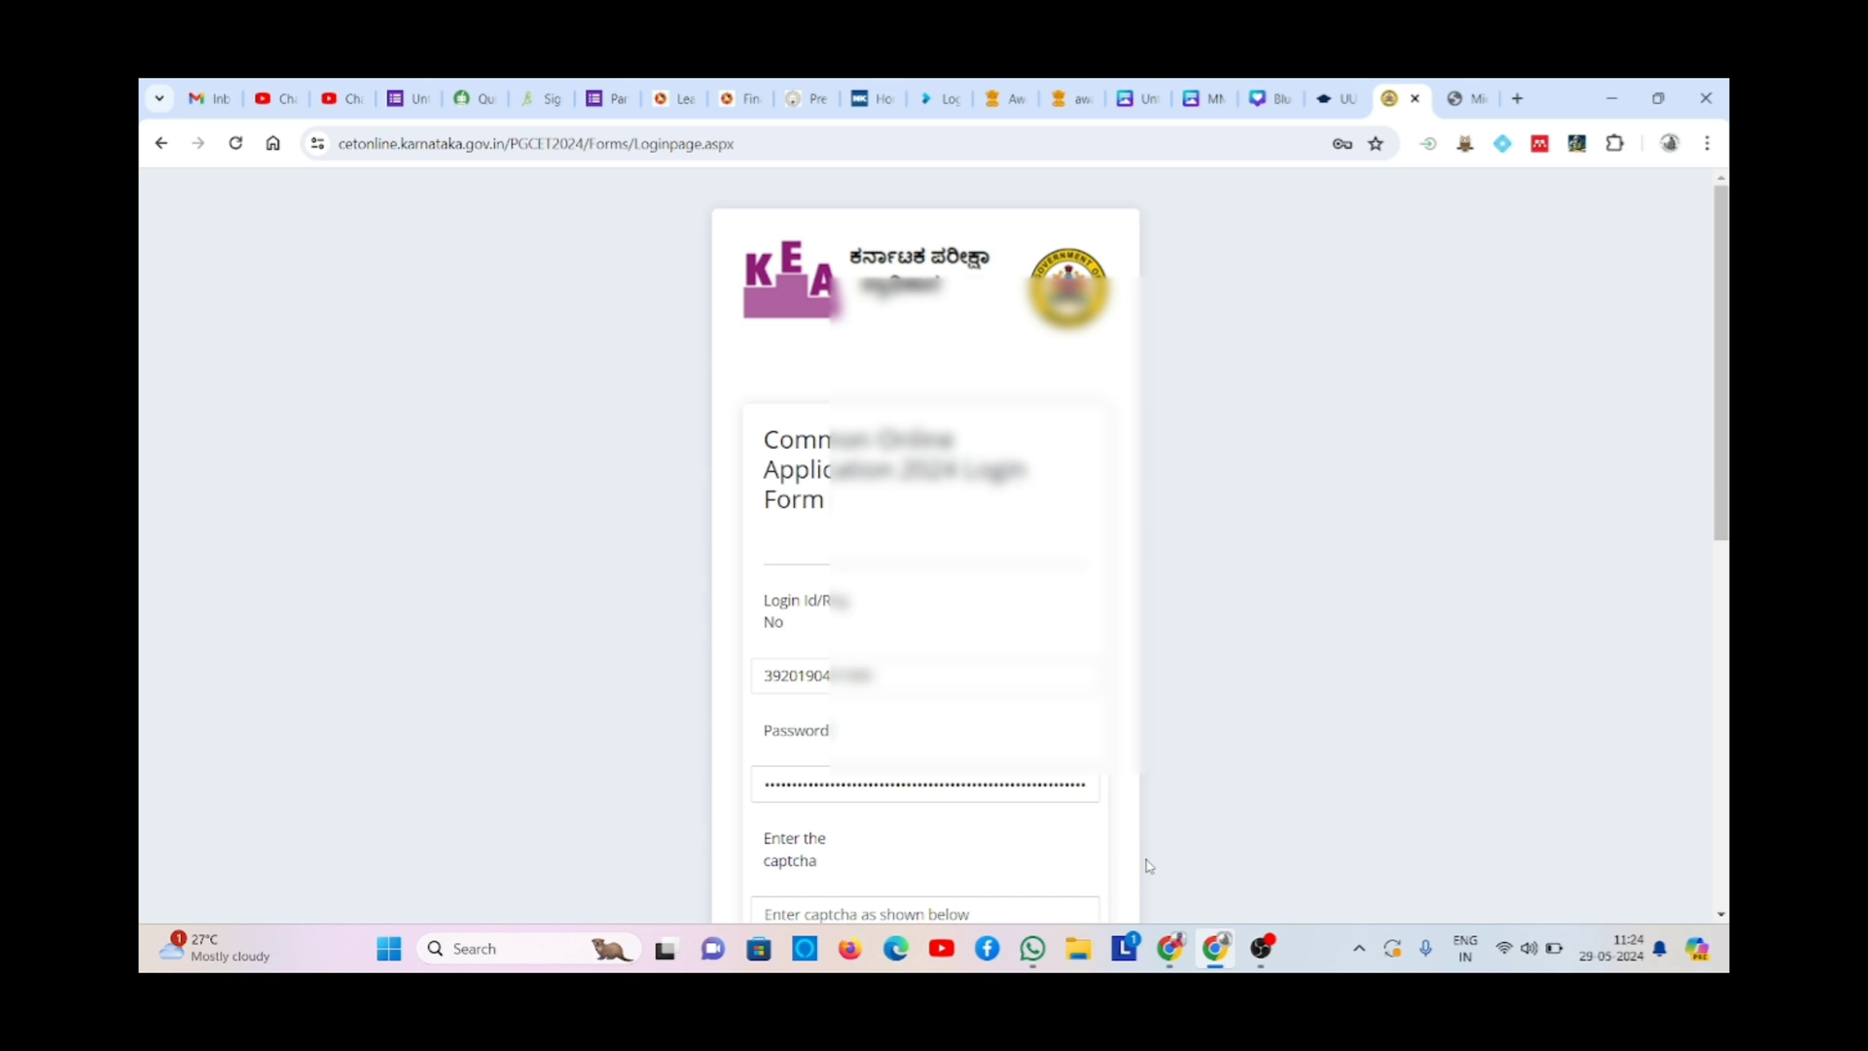
scroll(1148, 864, "down", 3)
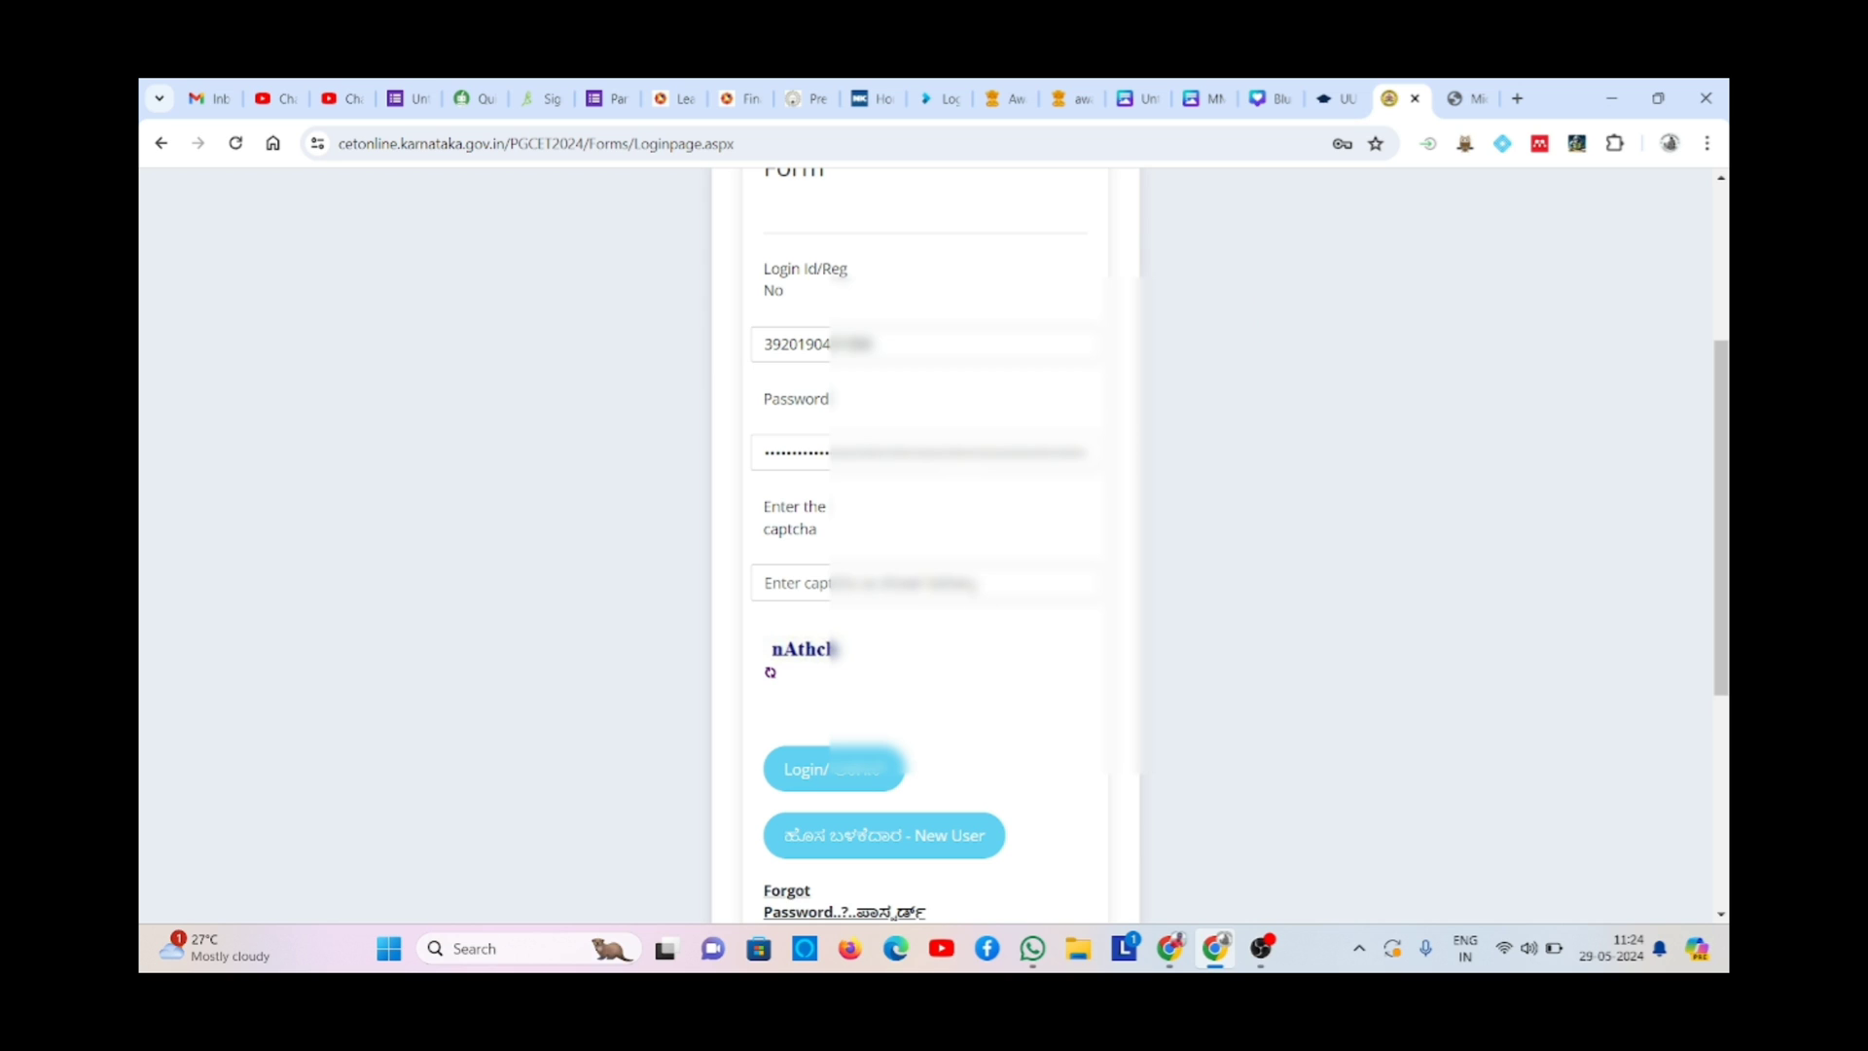
left_click(973, 585)
type("nAt")
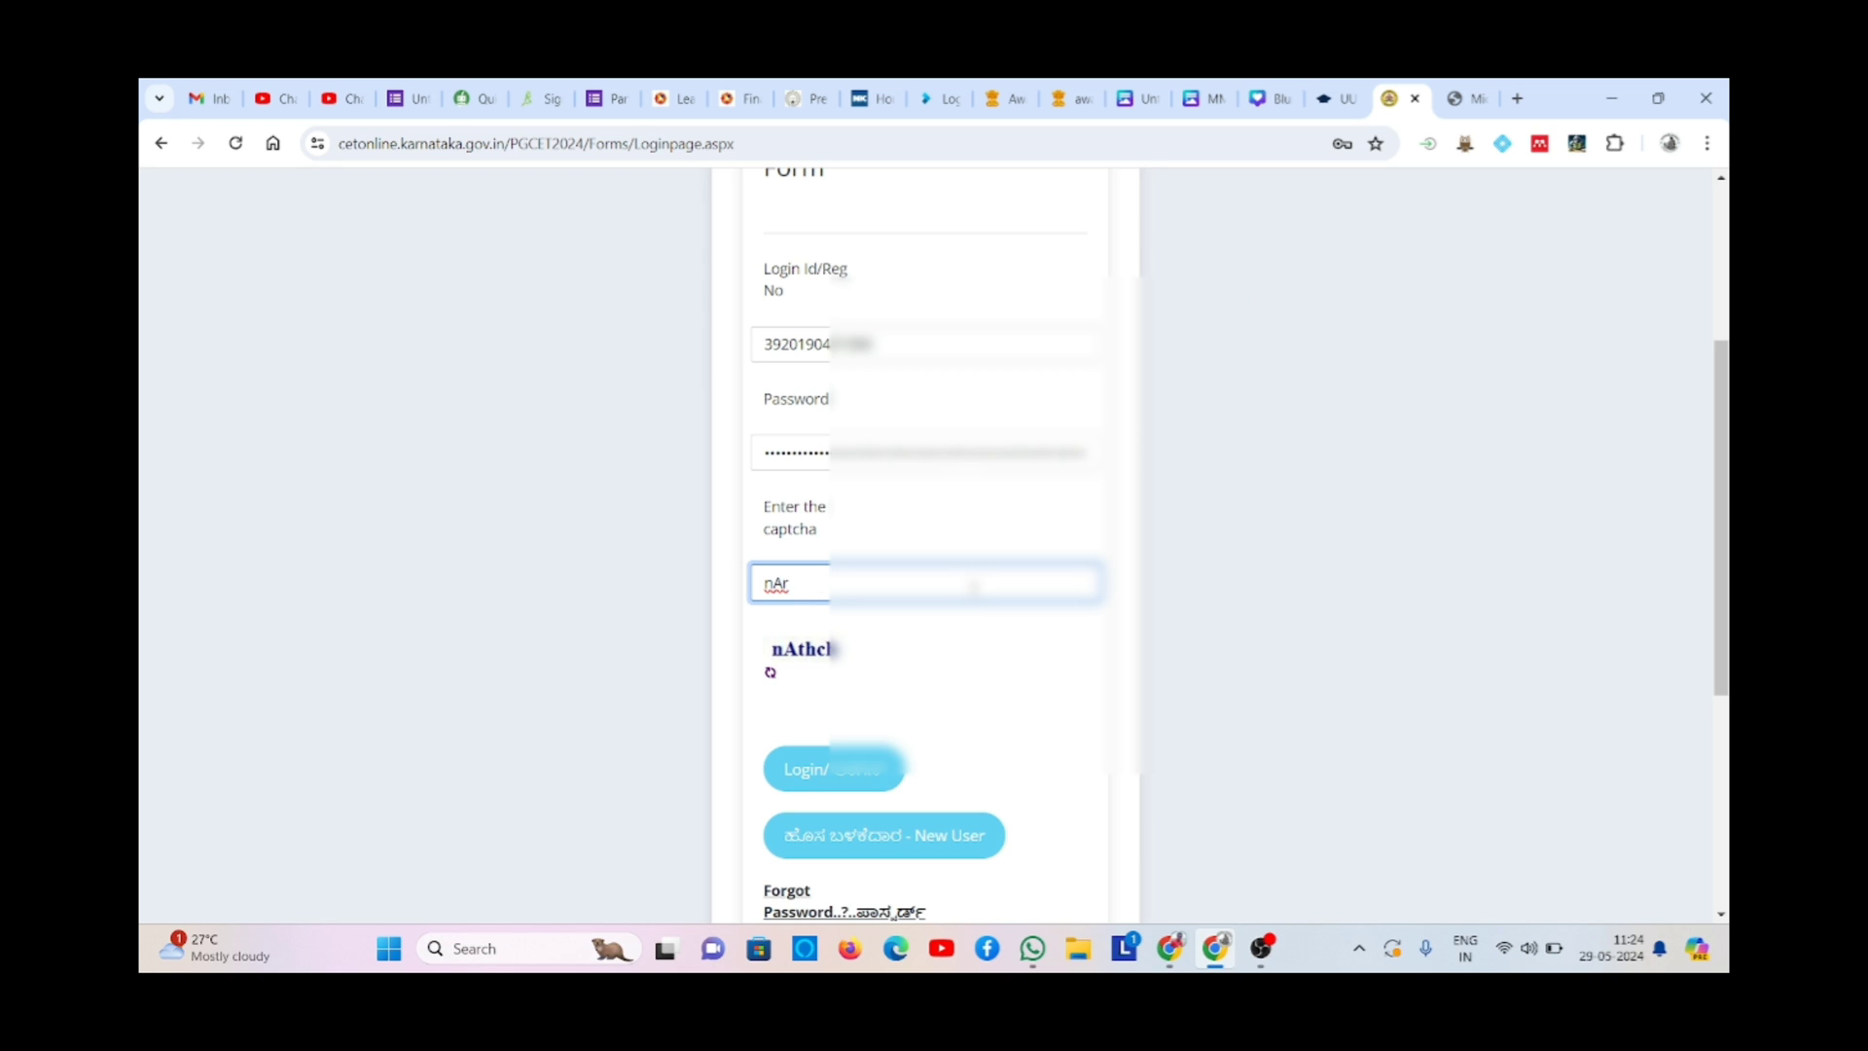
type("hch")
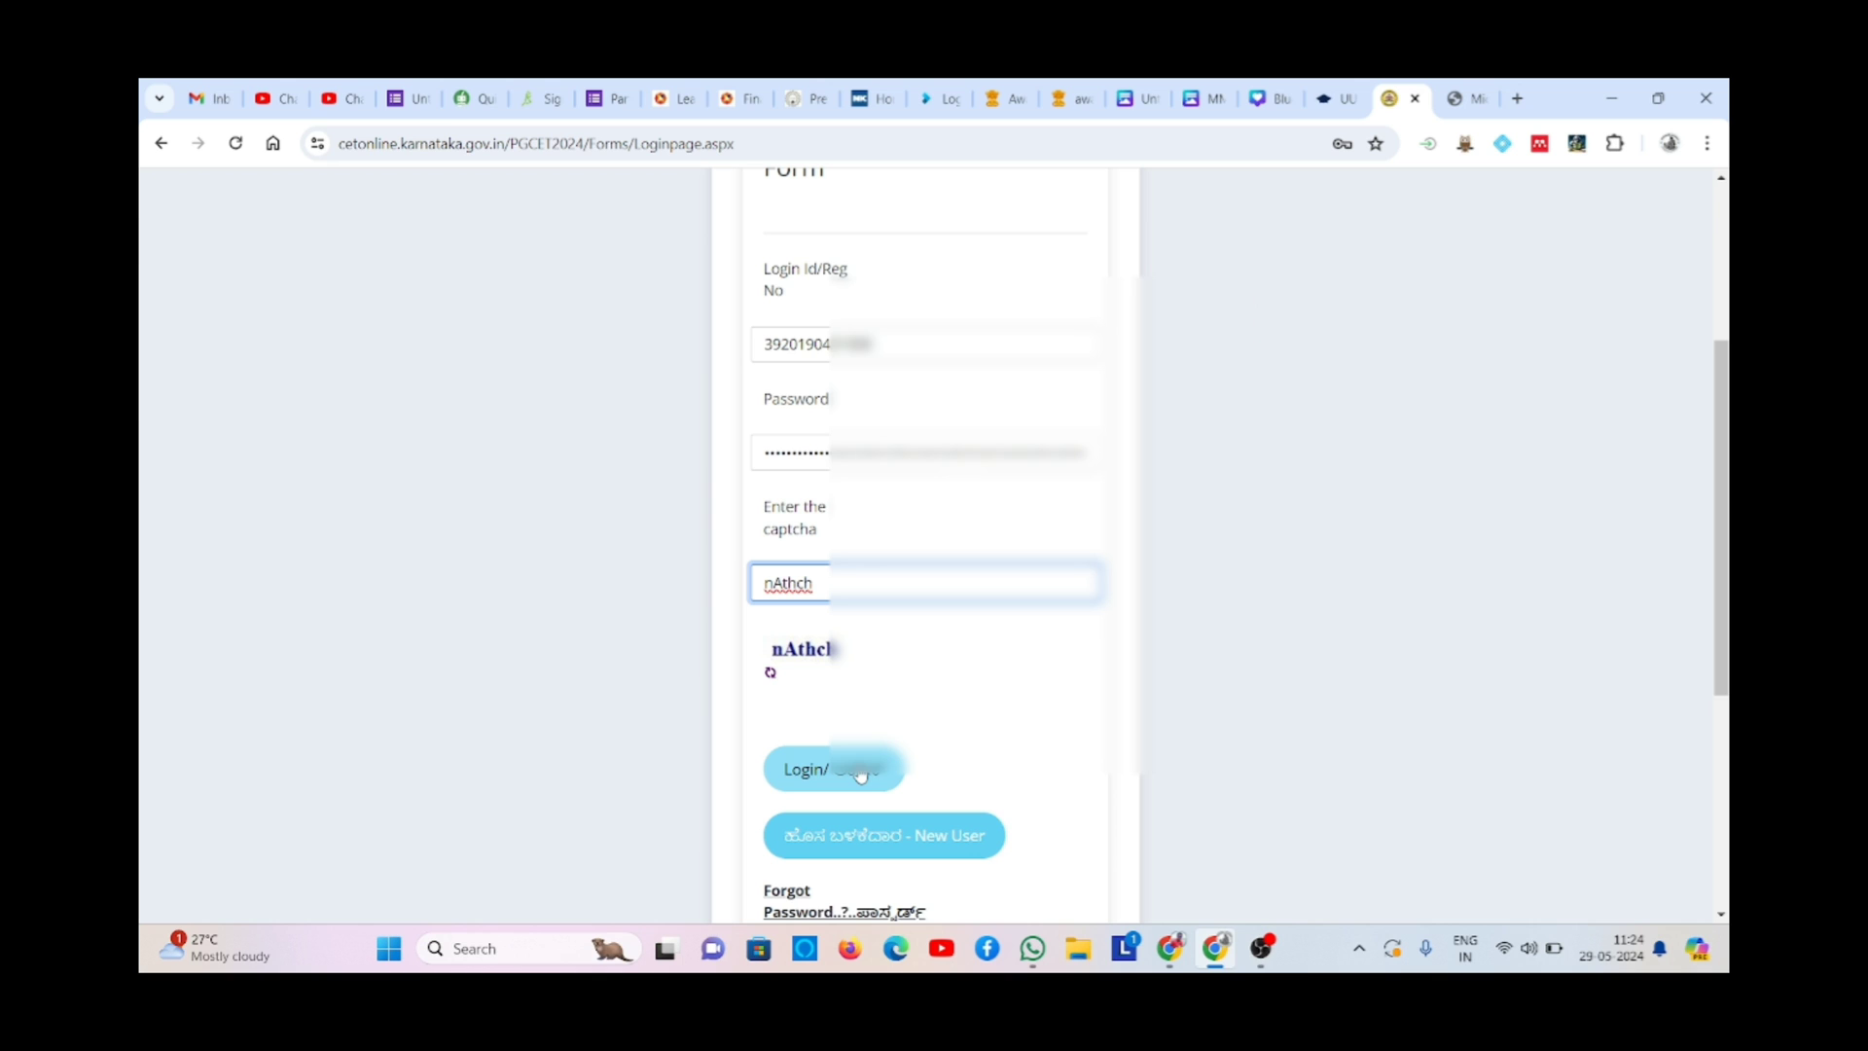
left_click(818, 771)
left_click(818, 771)
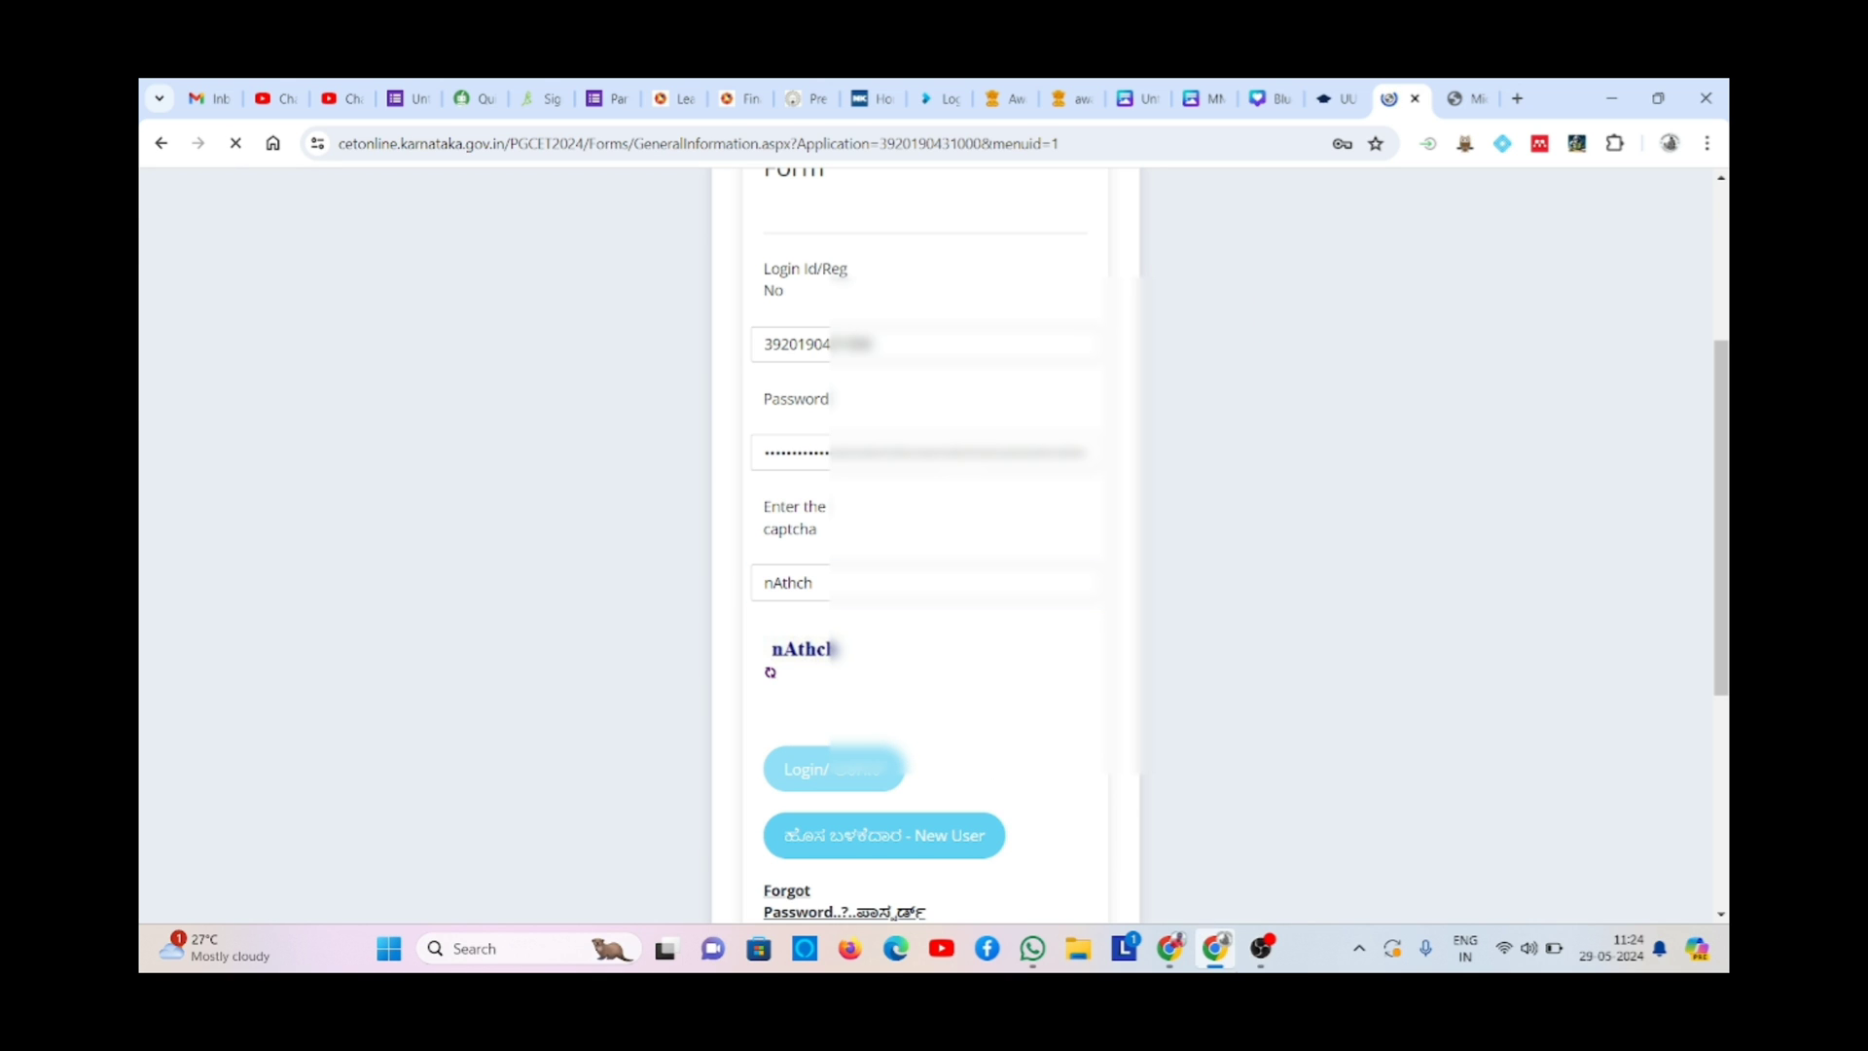
left_click(1258, 953)
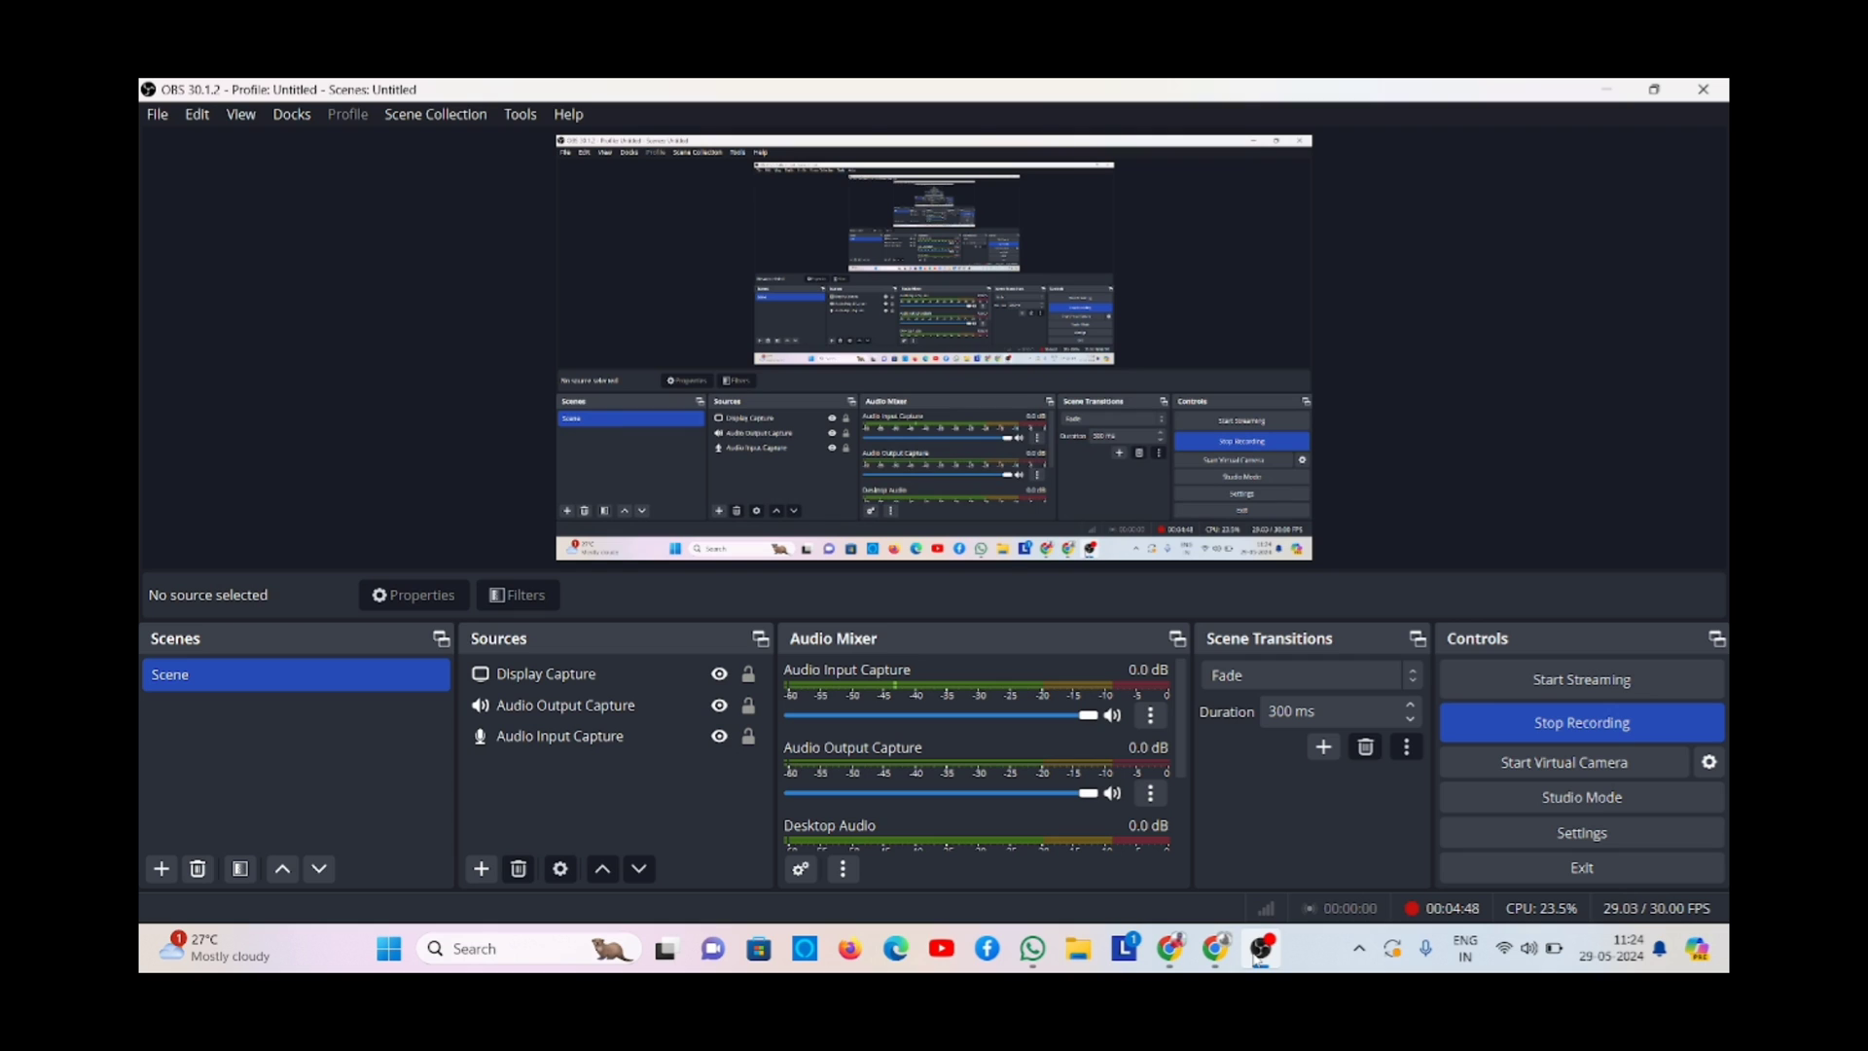
- Select the applicant's state on the General Details form
left_click(1257, 956)
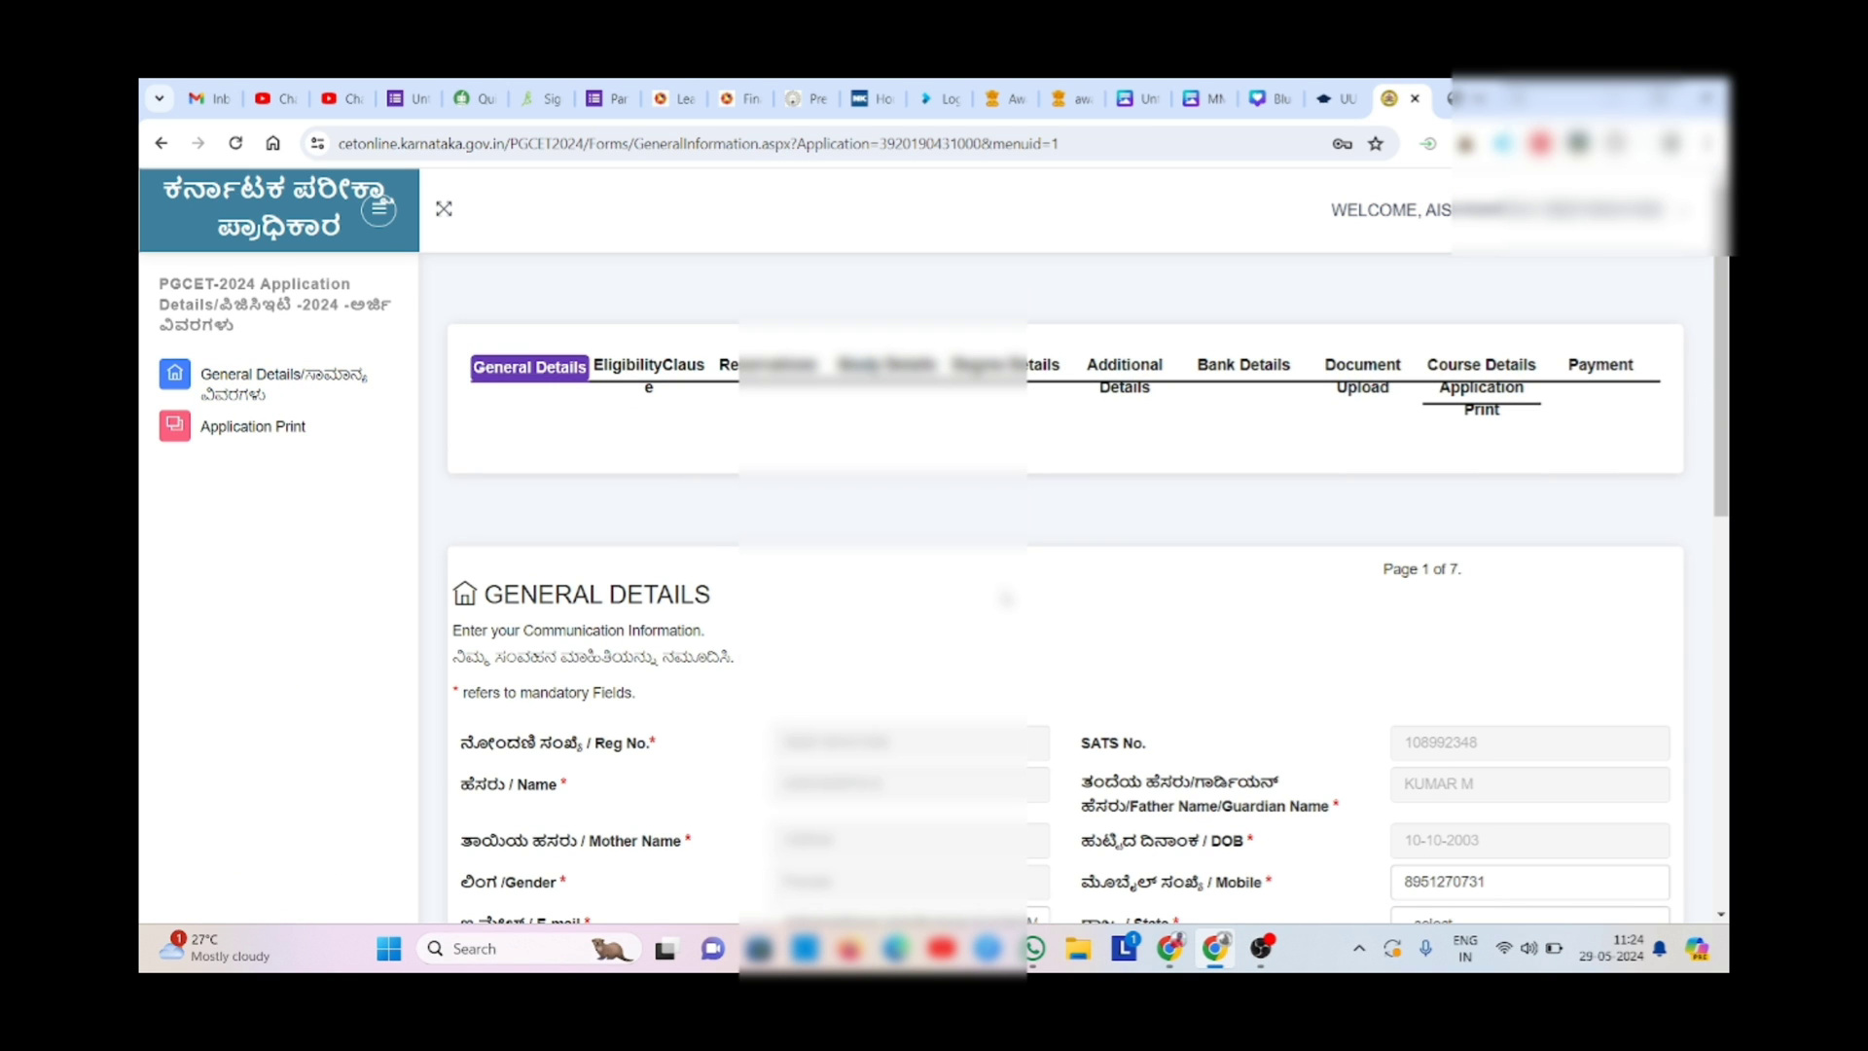
scroll(1007, 598, "down", 4)
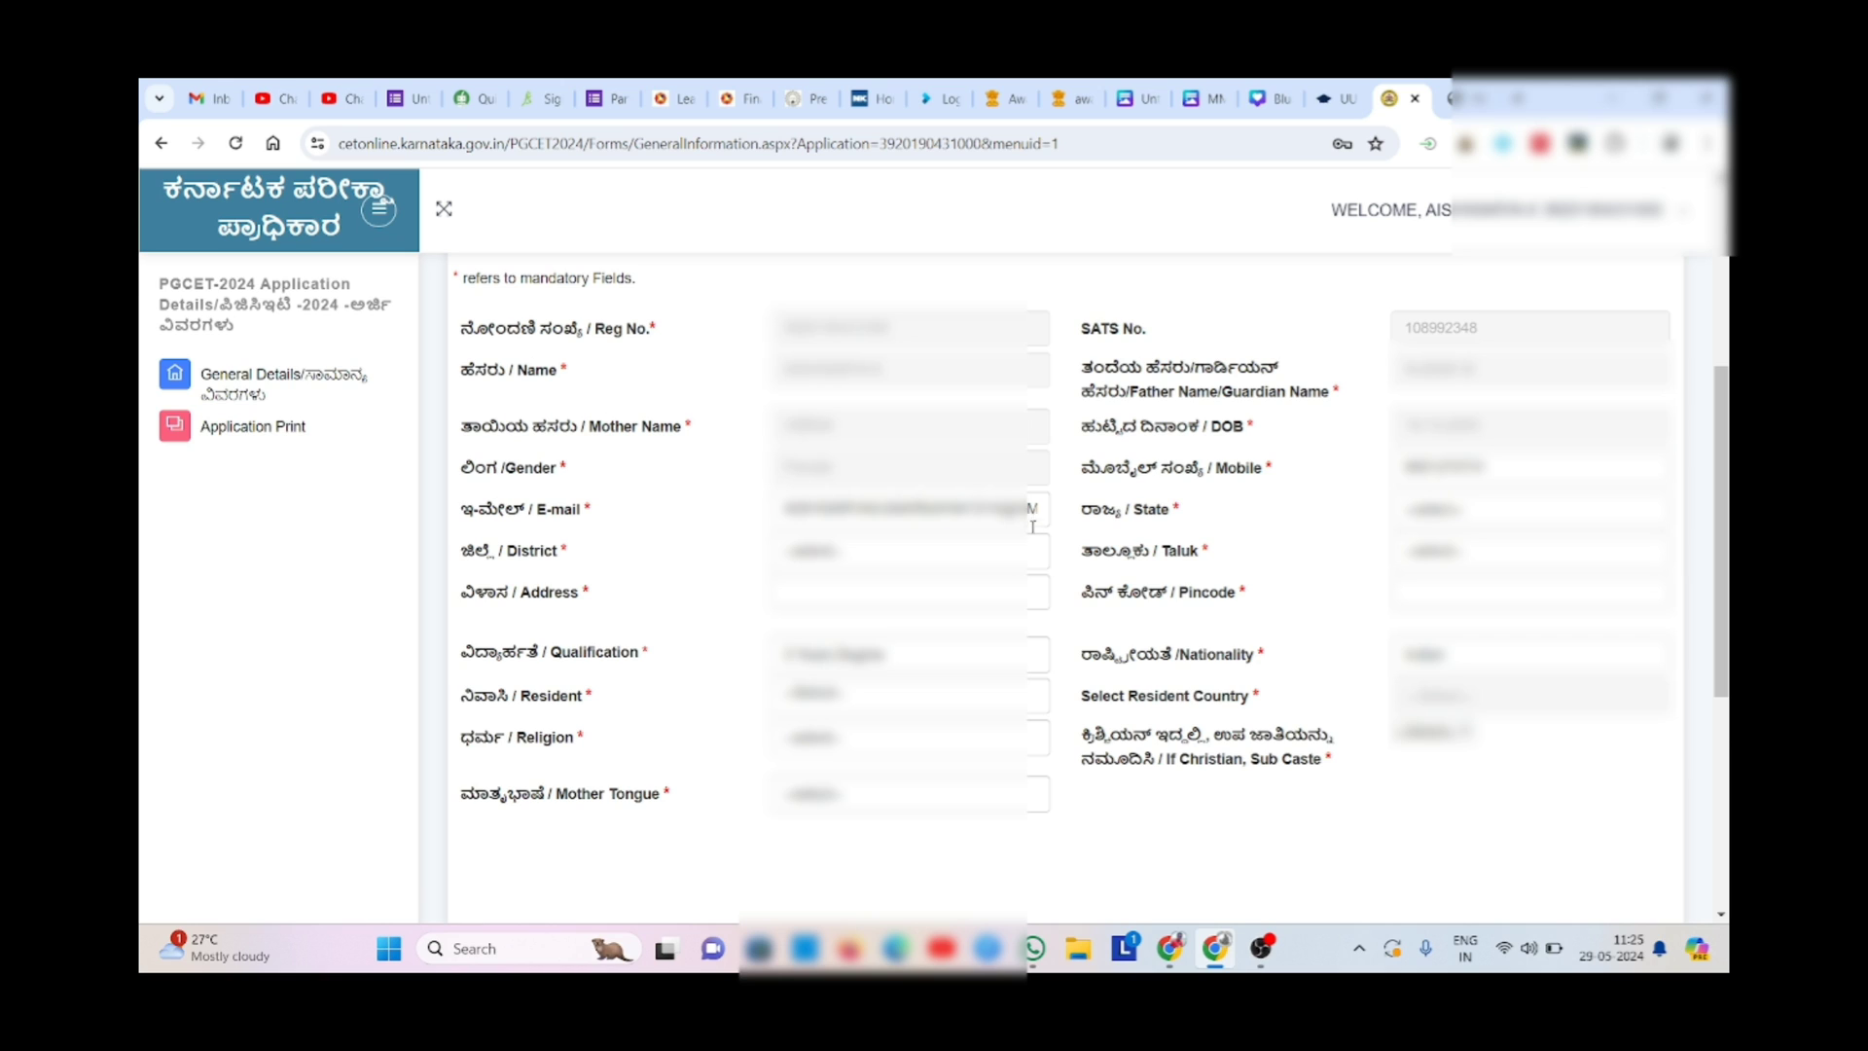
left_click(1017, 562)
left_click(1423, 518)
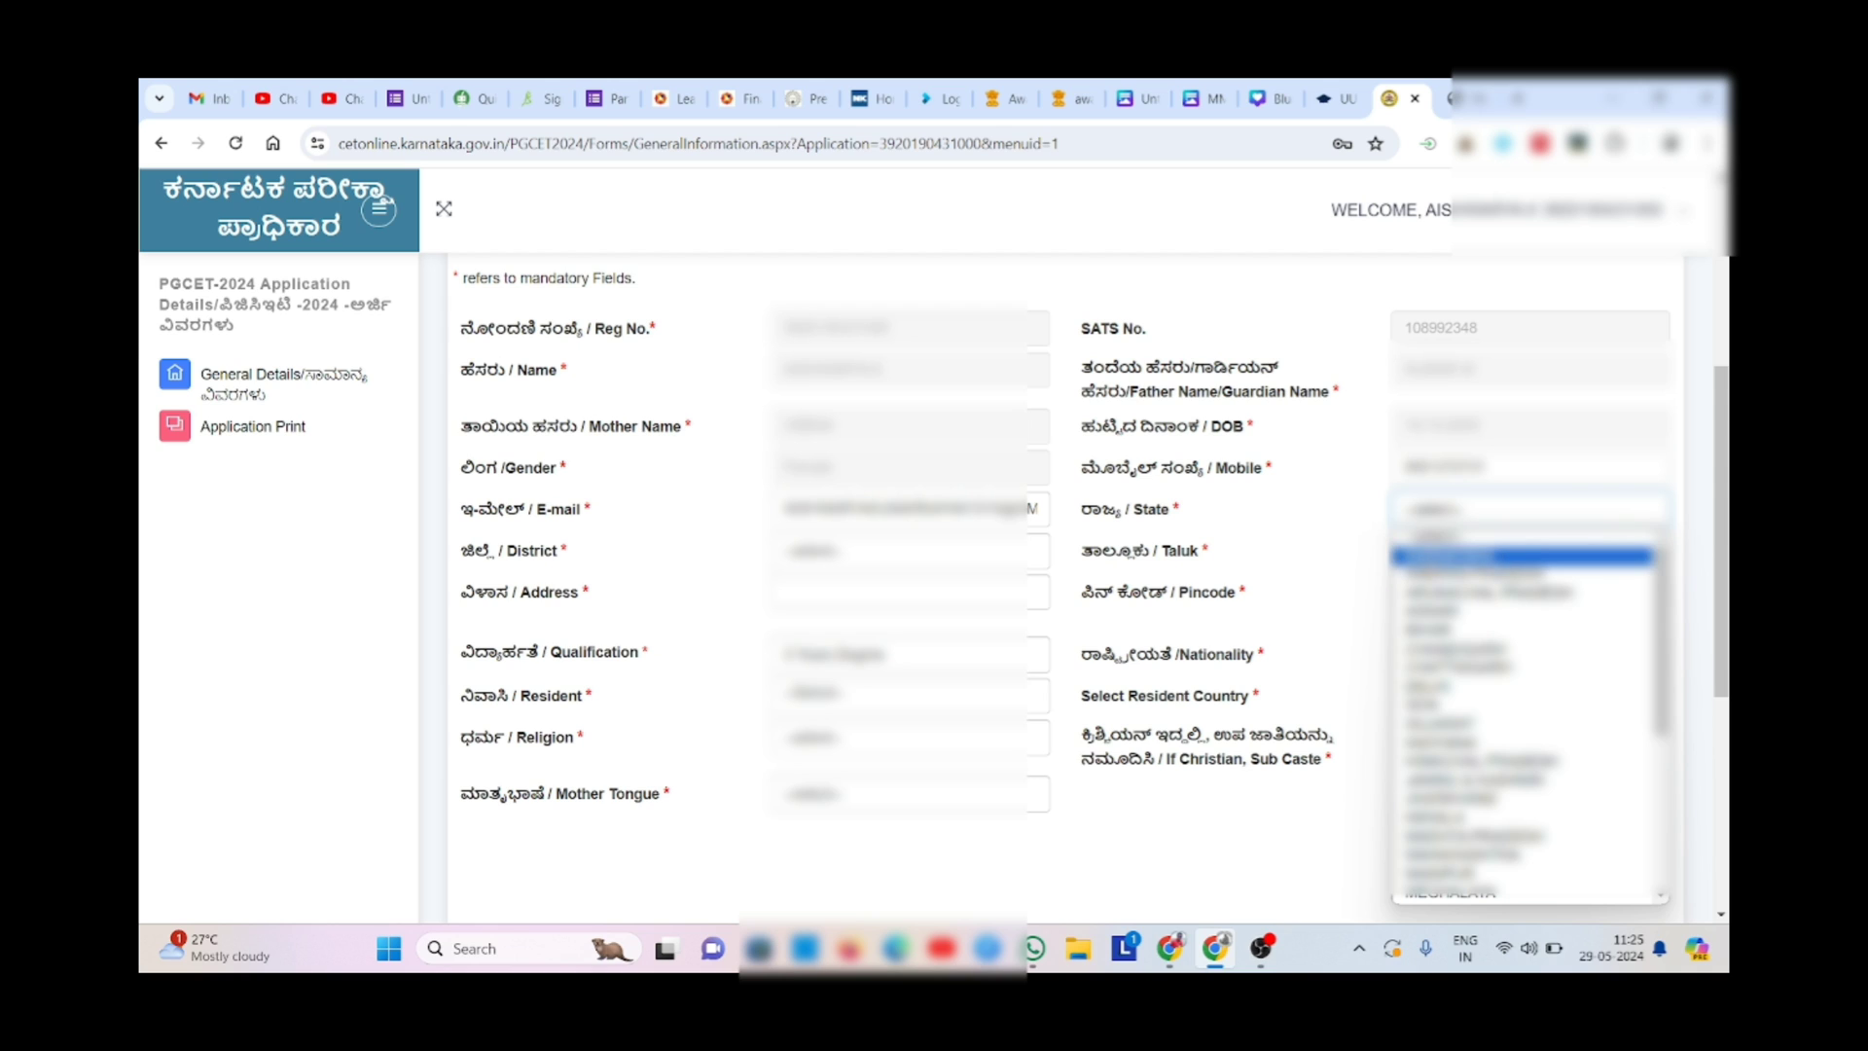
left_click(1424, 557)
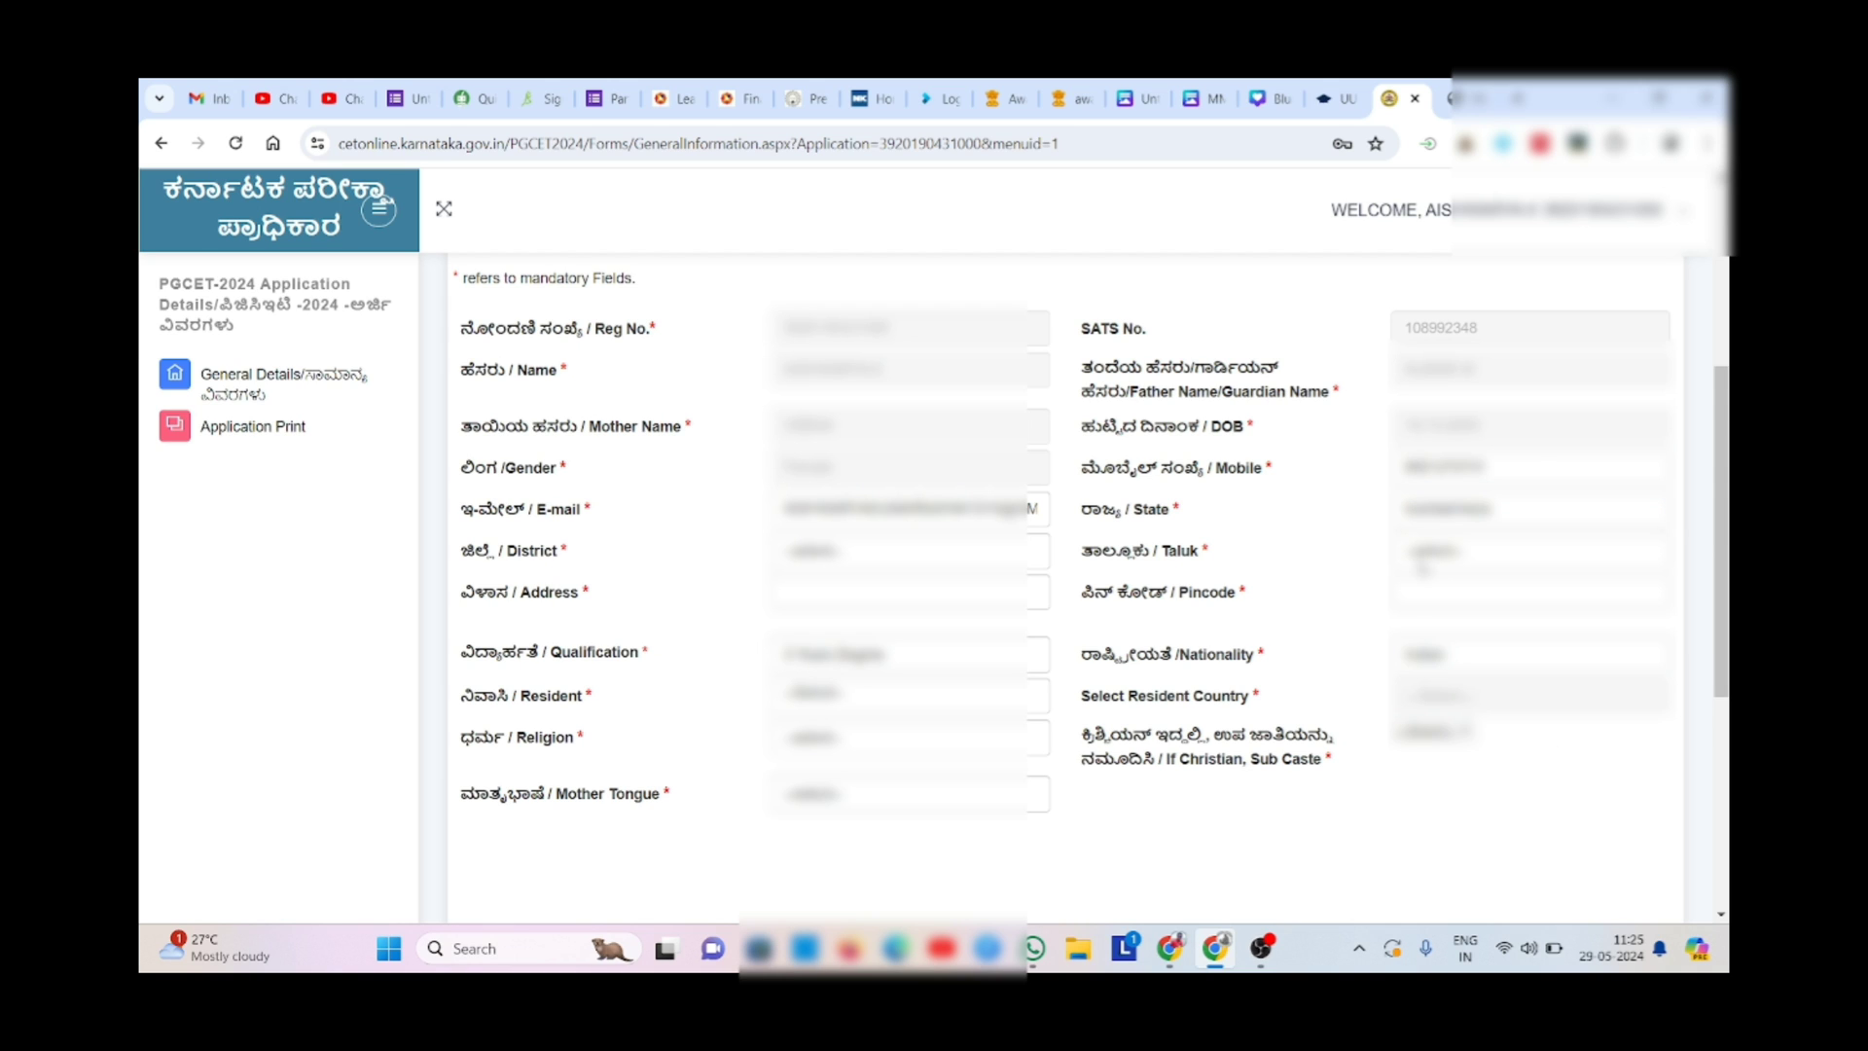
- Choose the applicant's district and the second taluk option
left_click(1448, 555)
left_click(1447, 554)
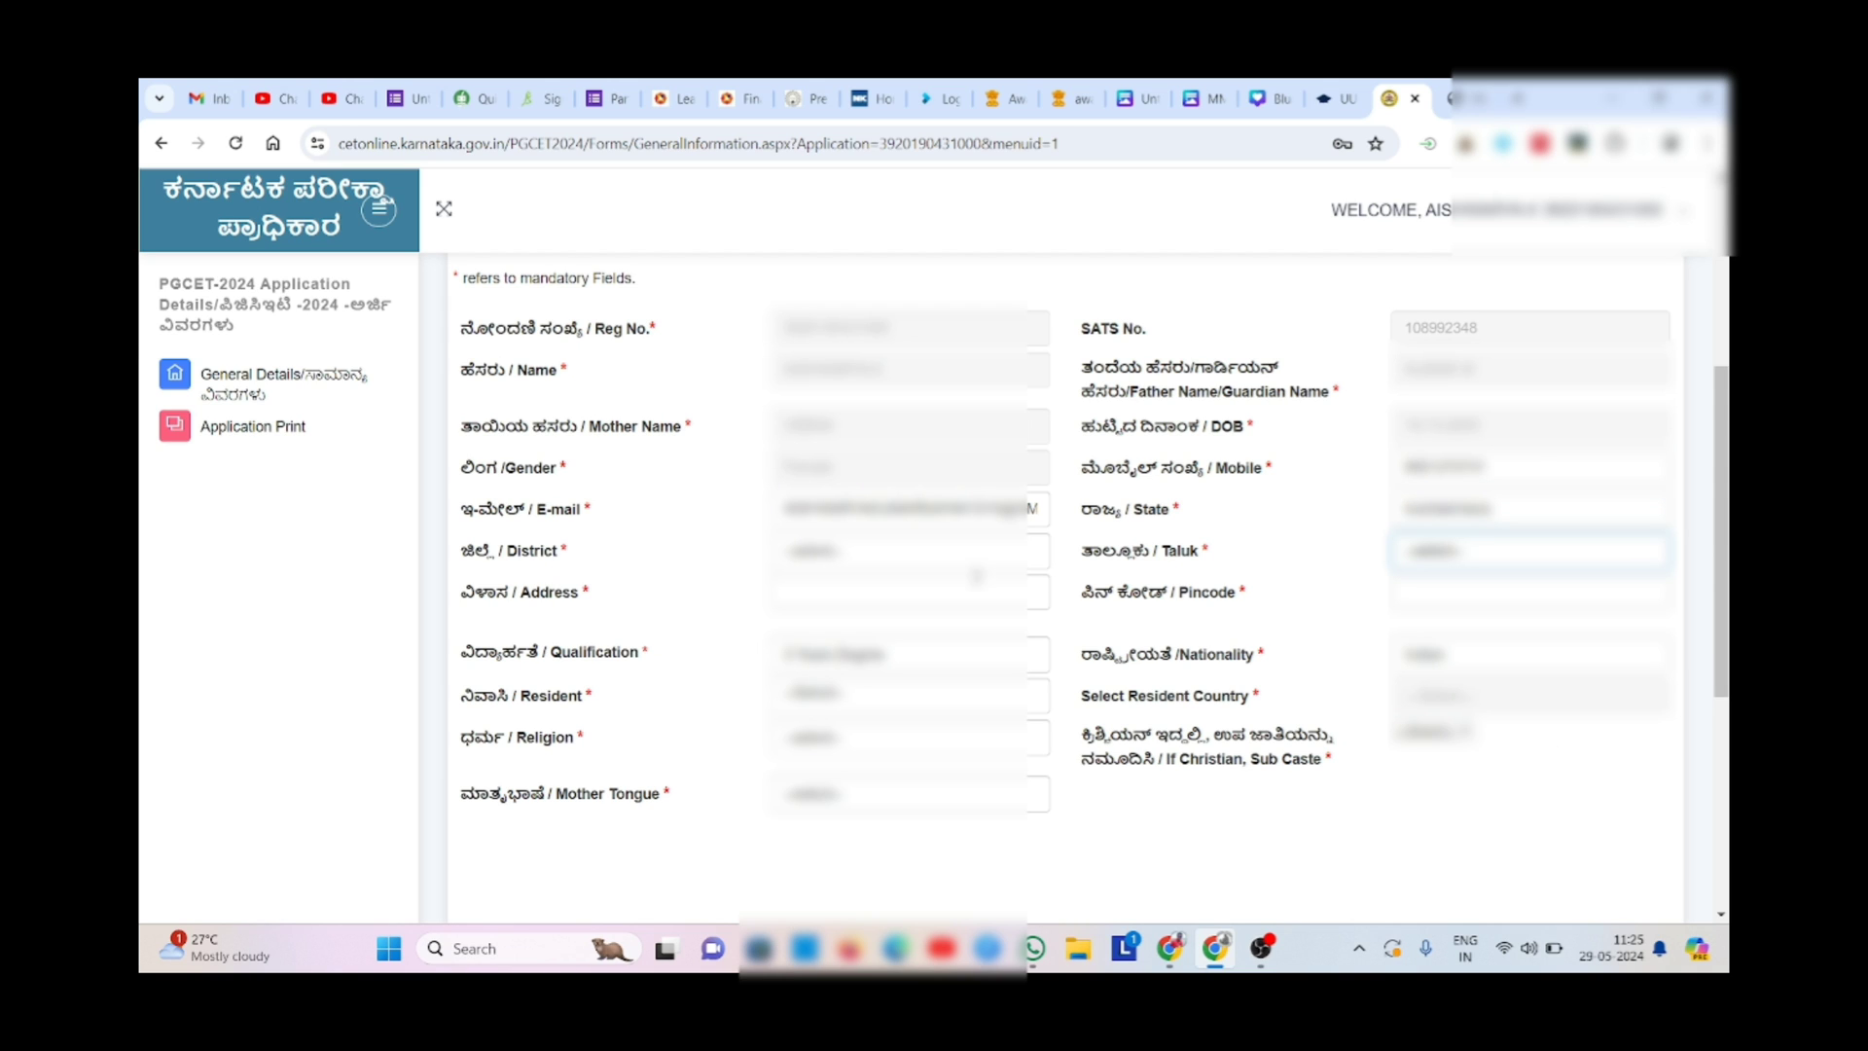
left_click(983, 552)
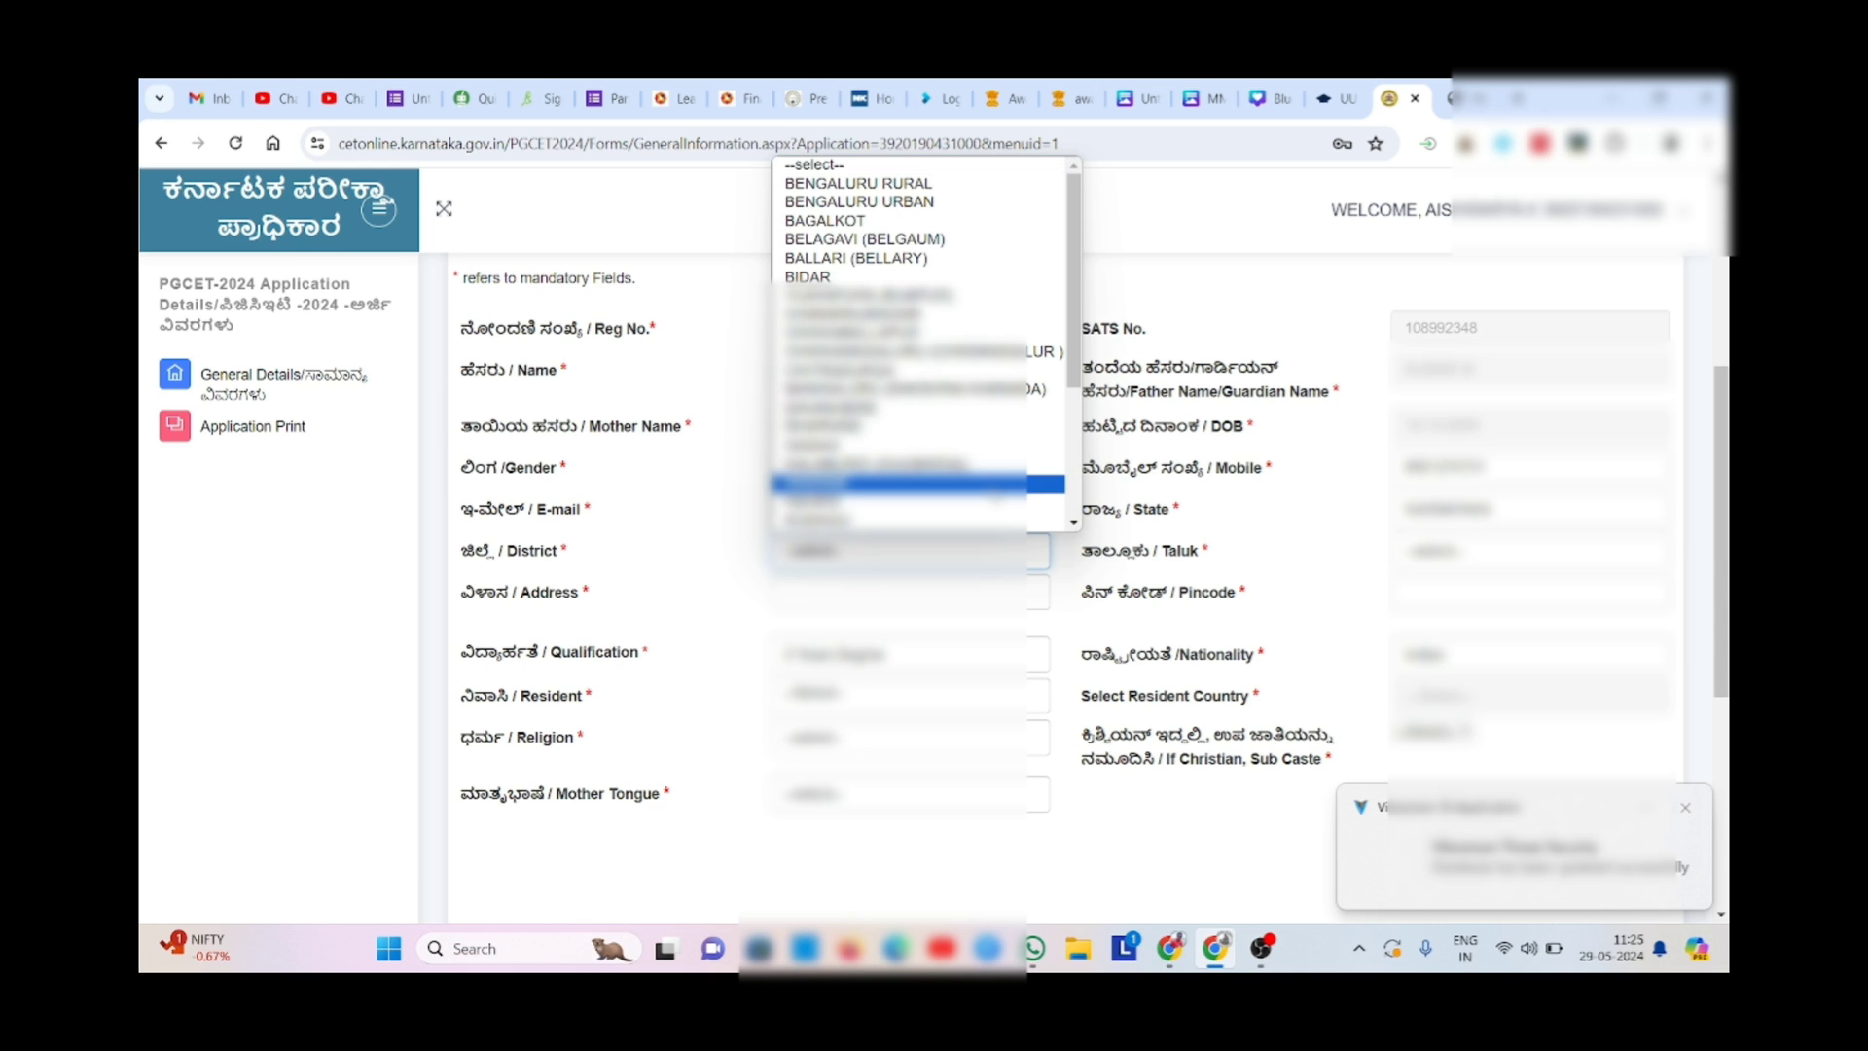
scroll(1073, 459, "down", 2)
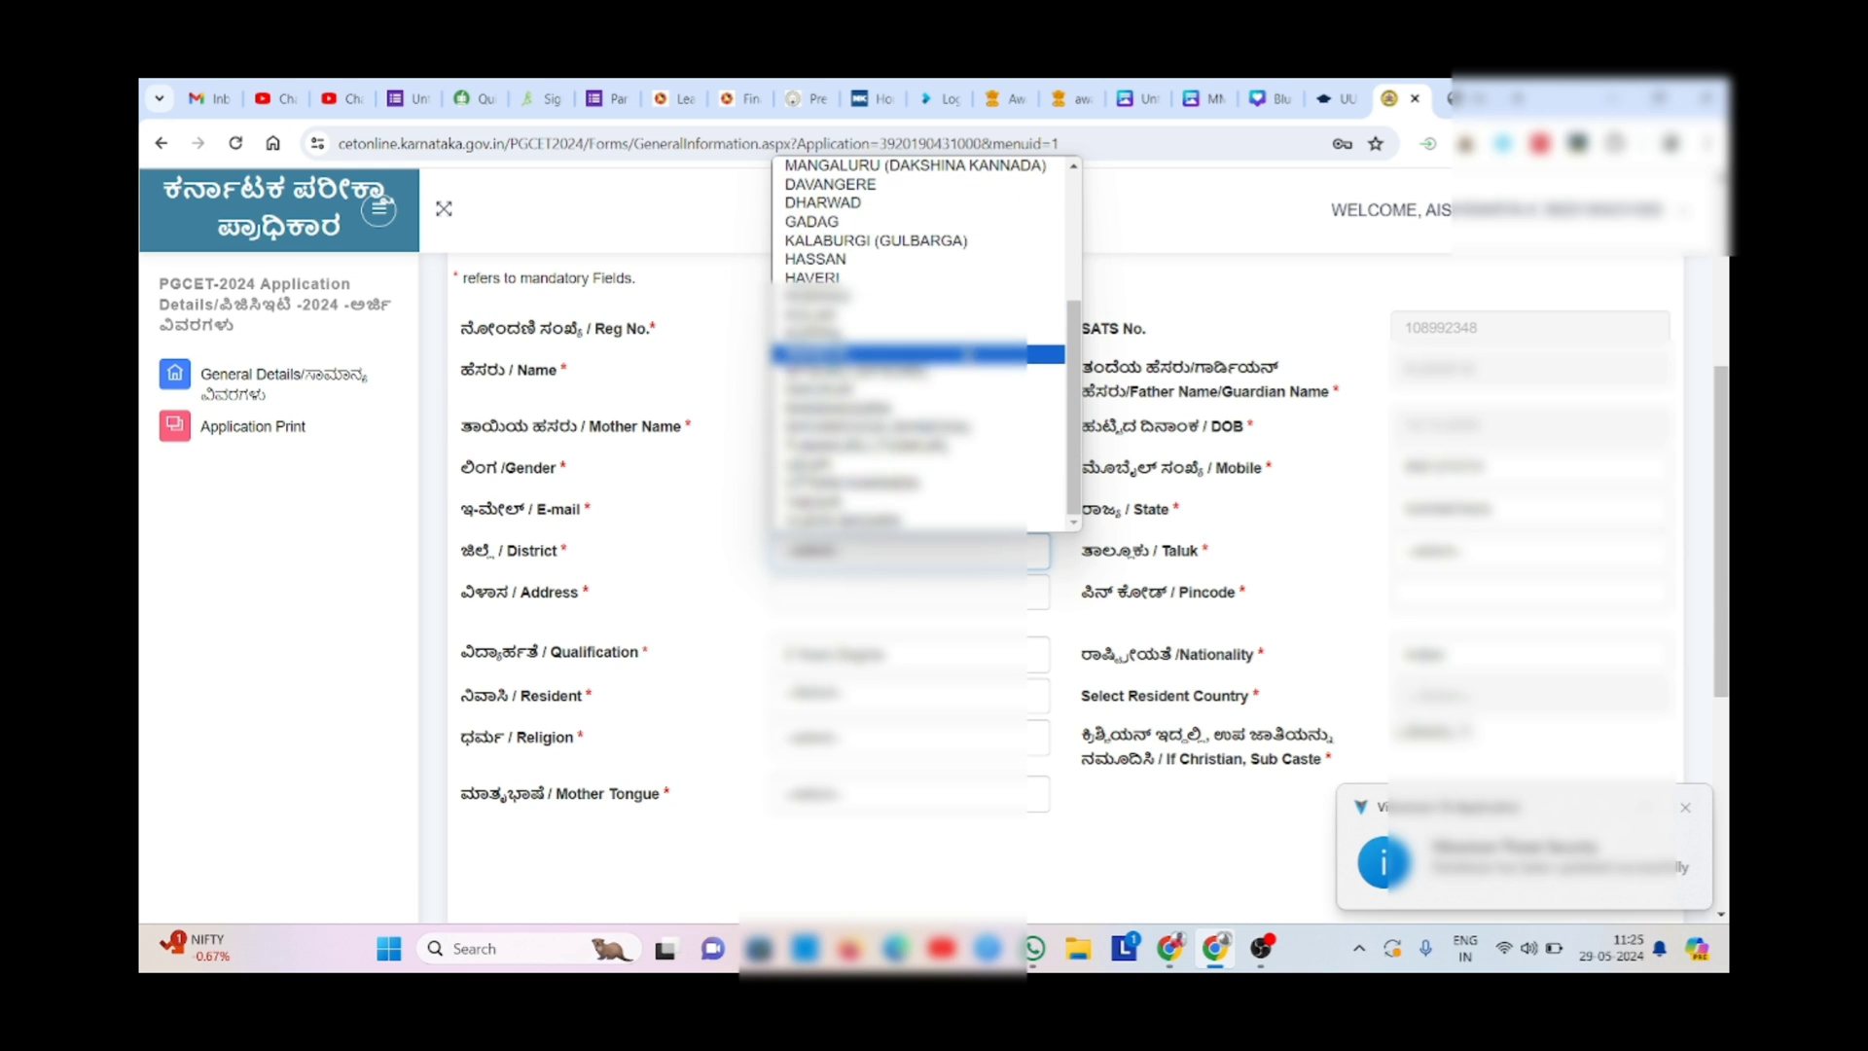
left_click(968, 354)
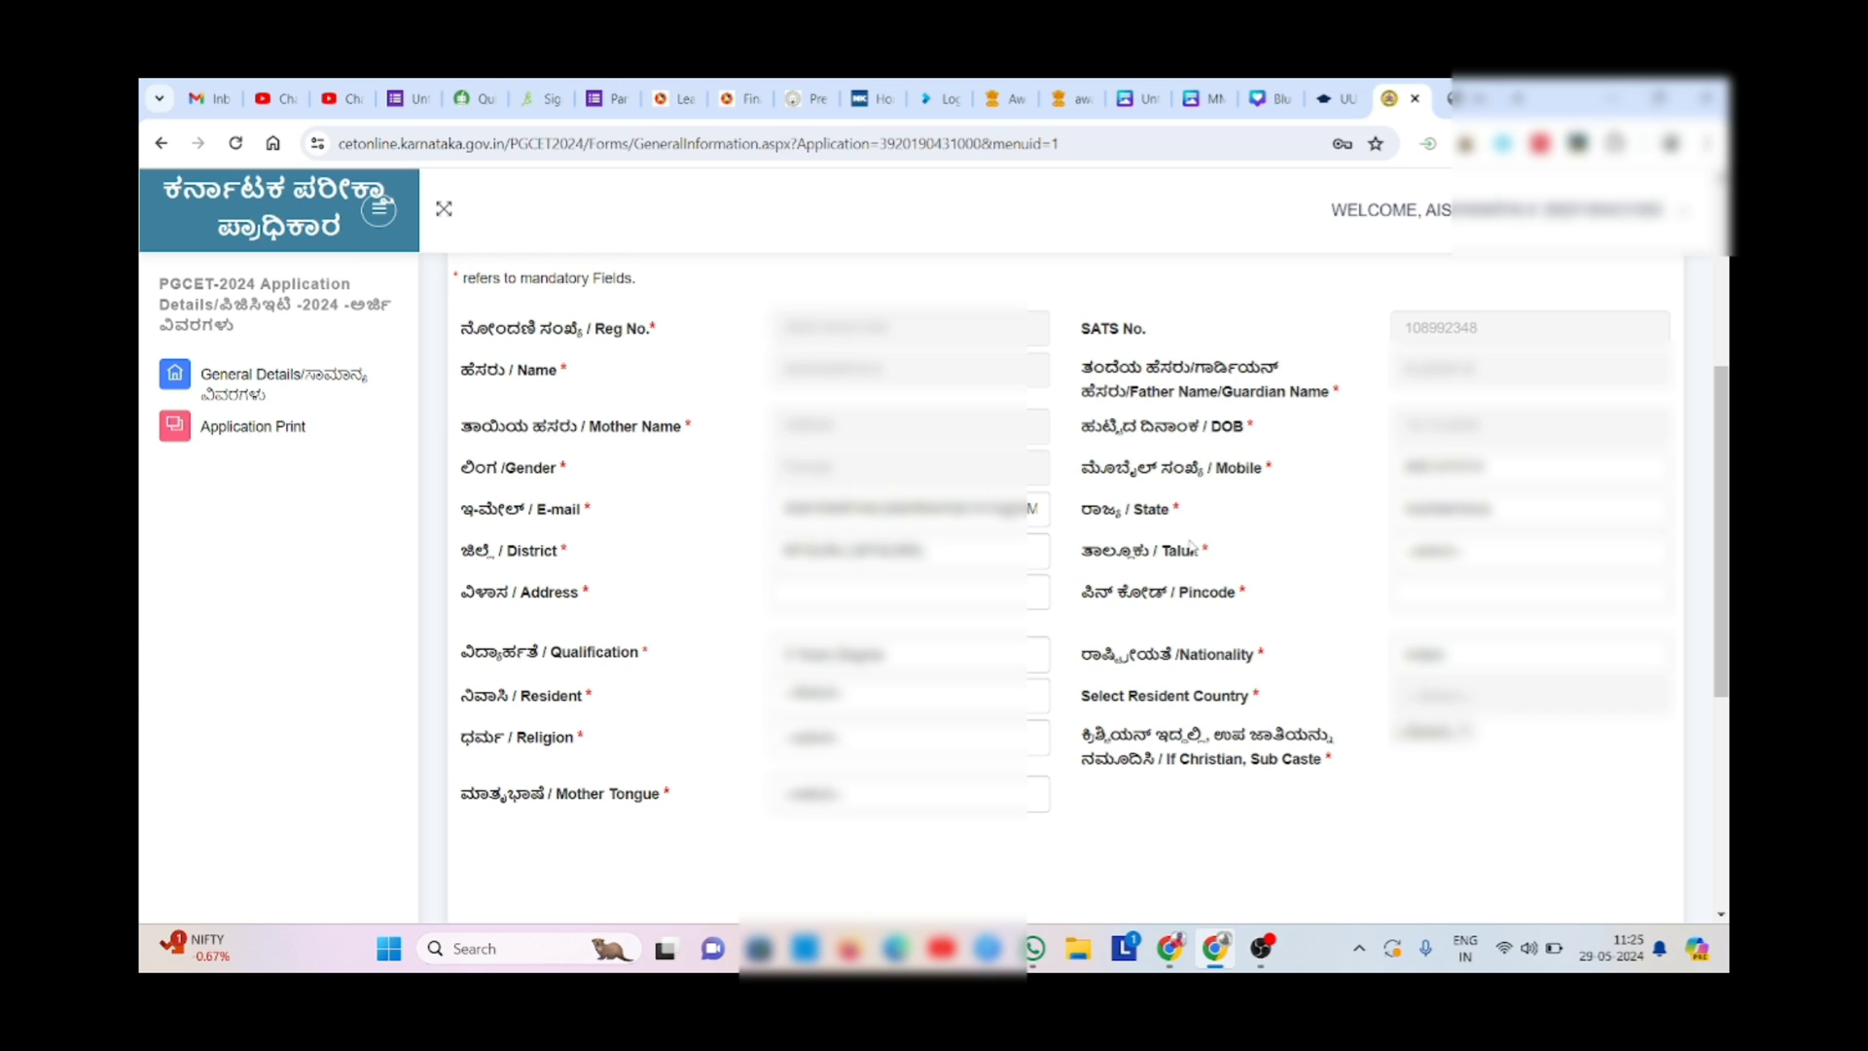
left_click_drag(1191, 547, 1349, 554)
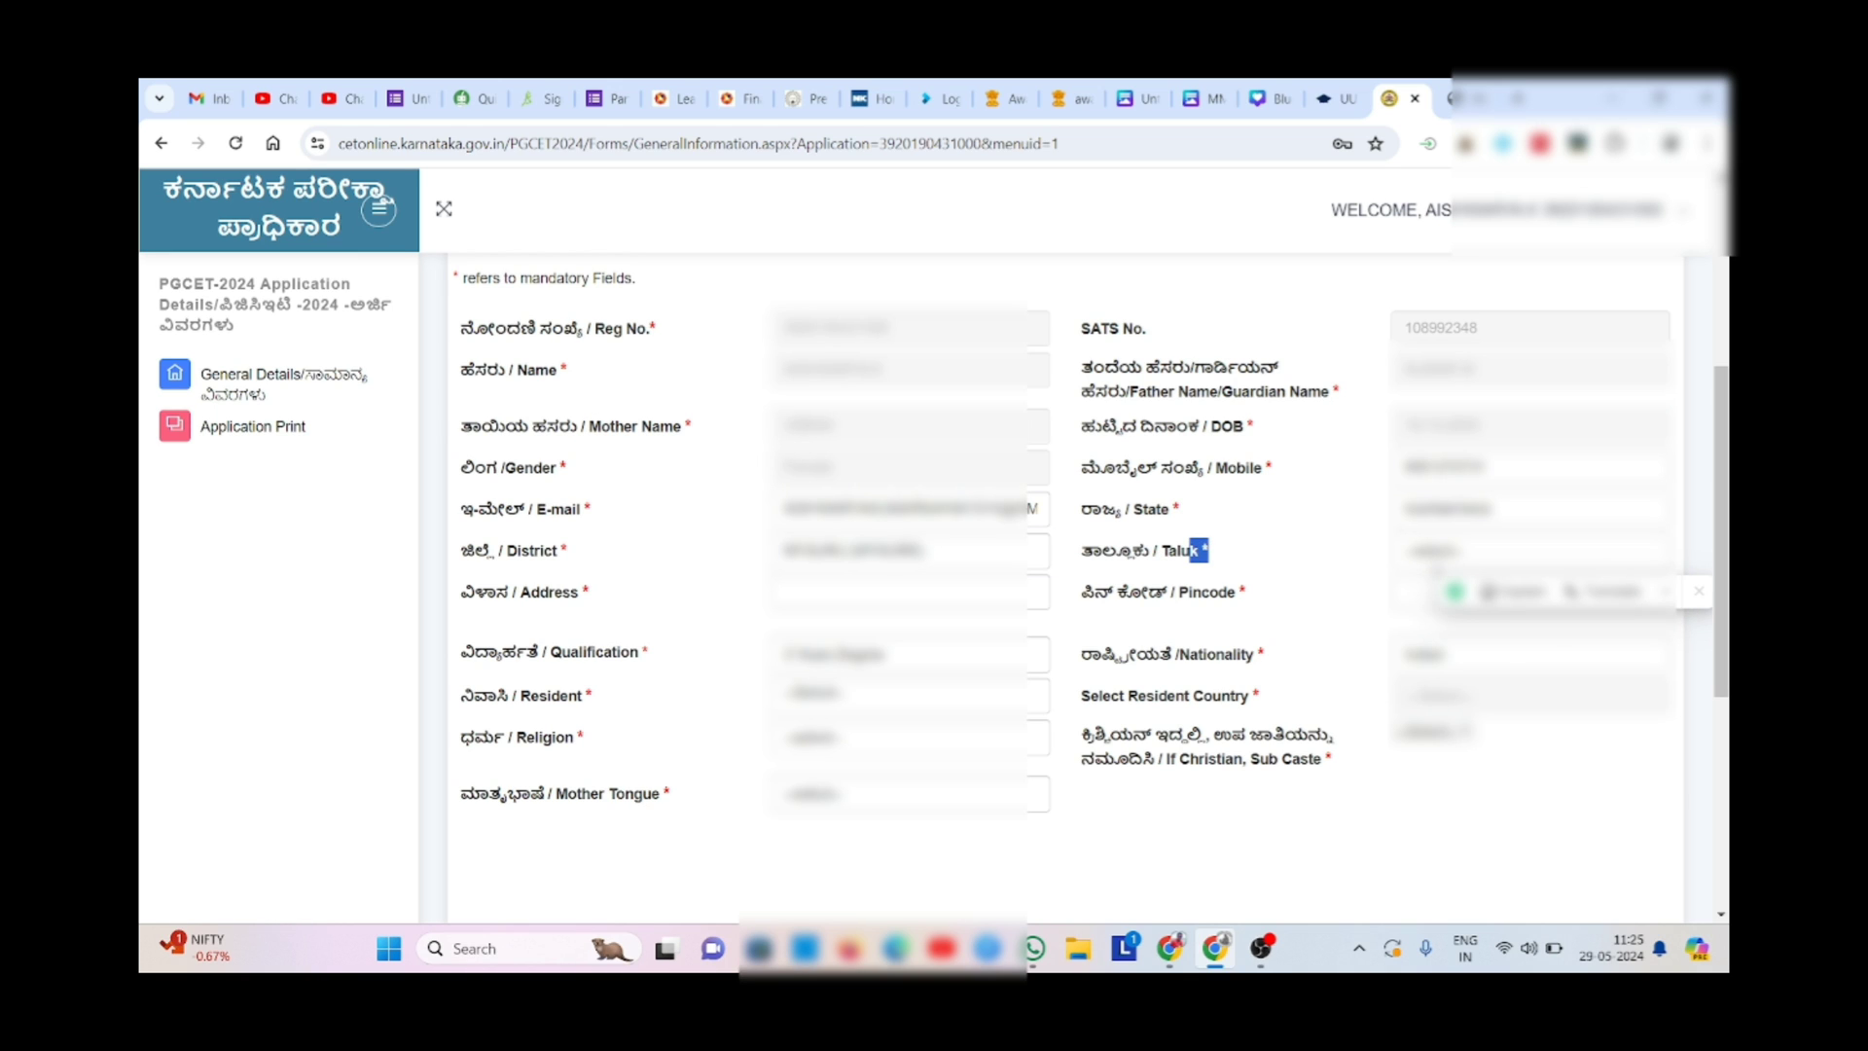
left_click(1436, 557)
left_click(1437, 596)
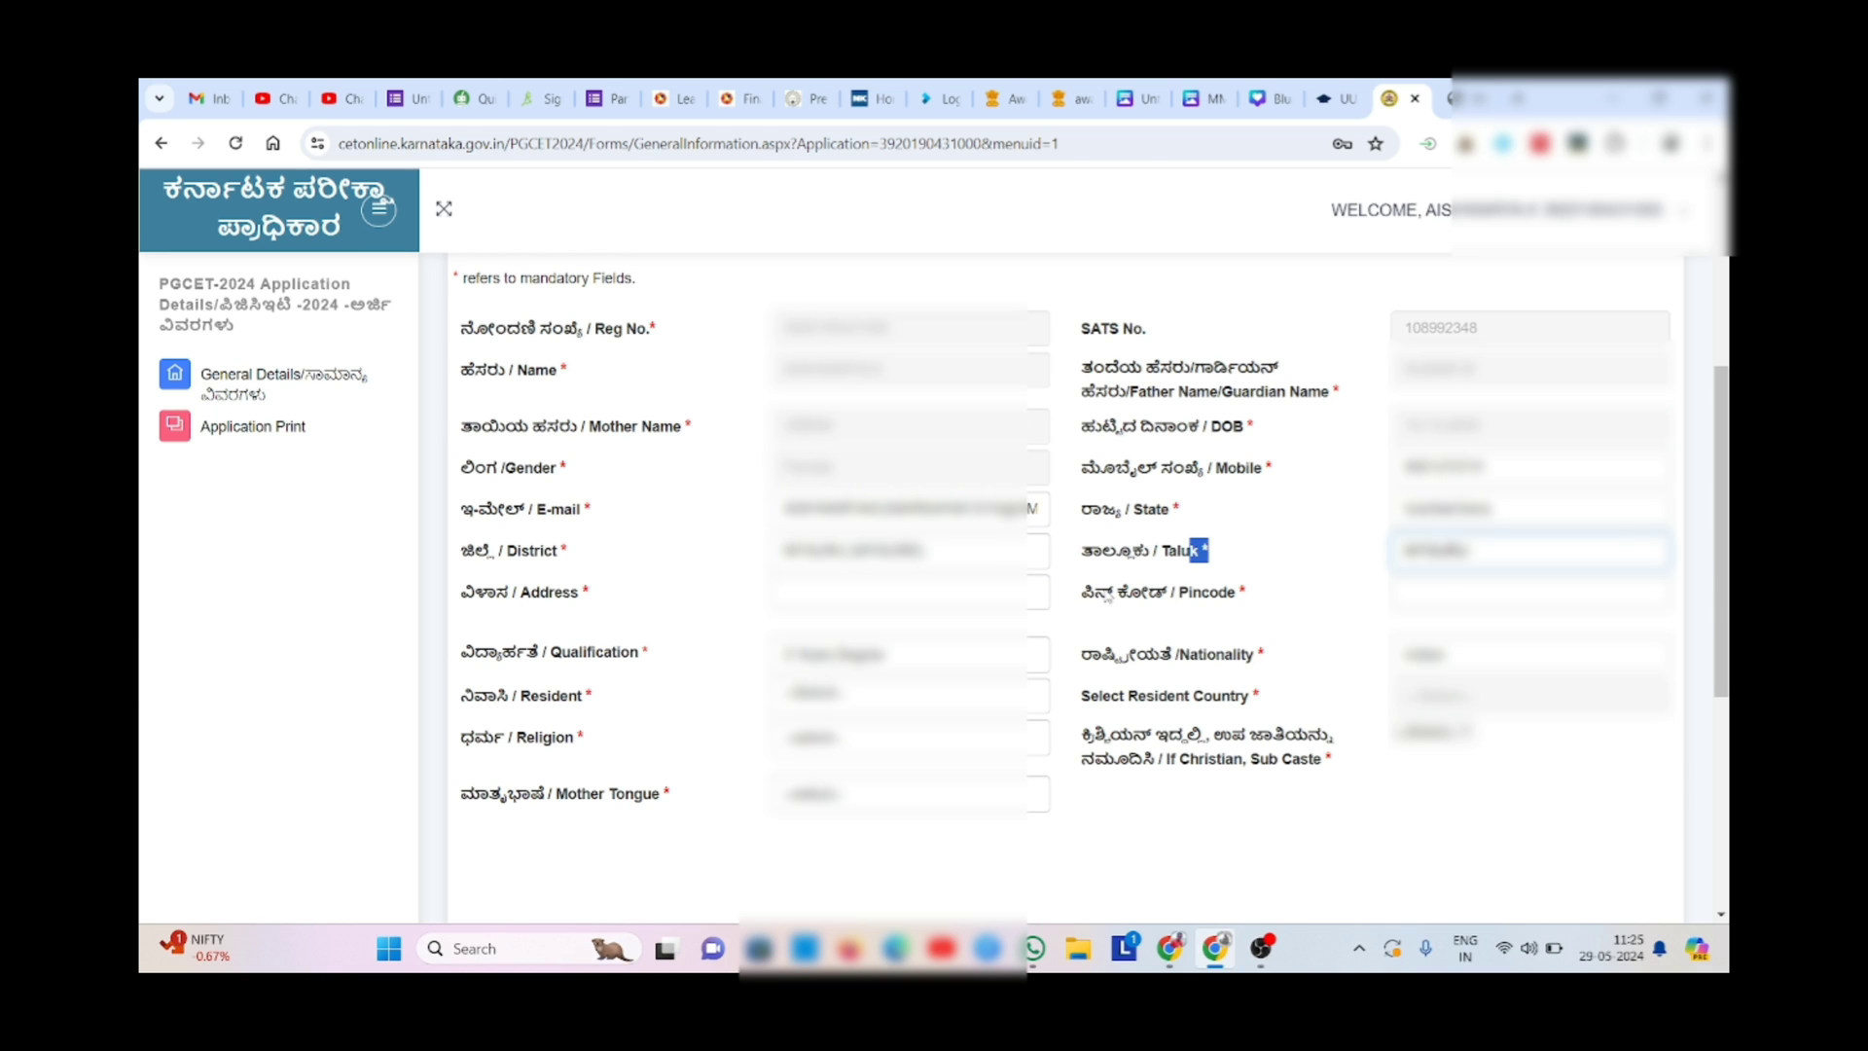
left_click(1003, 582)
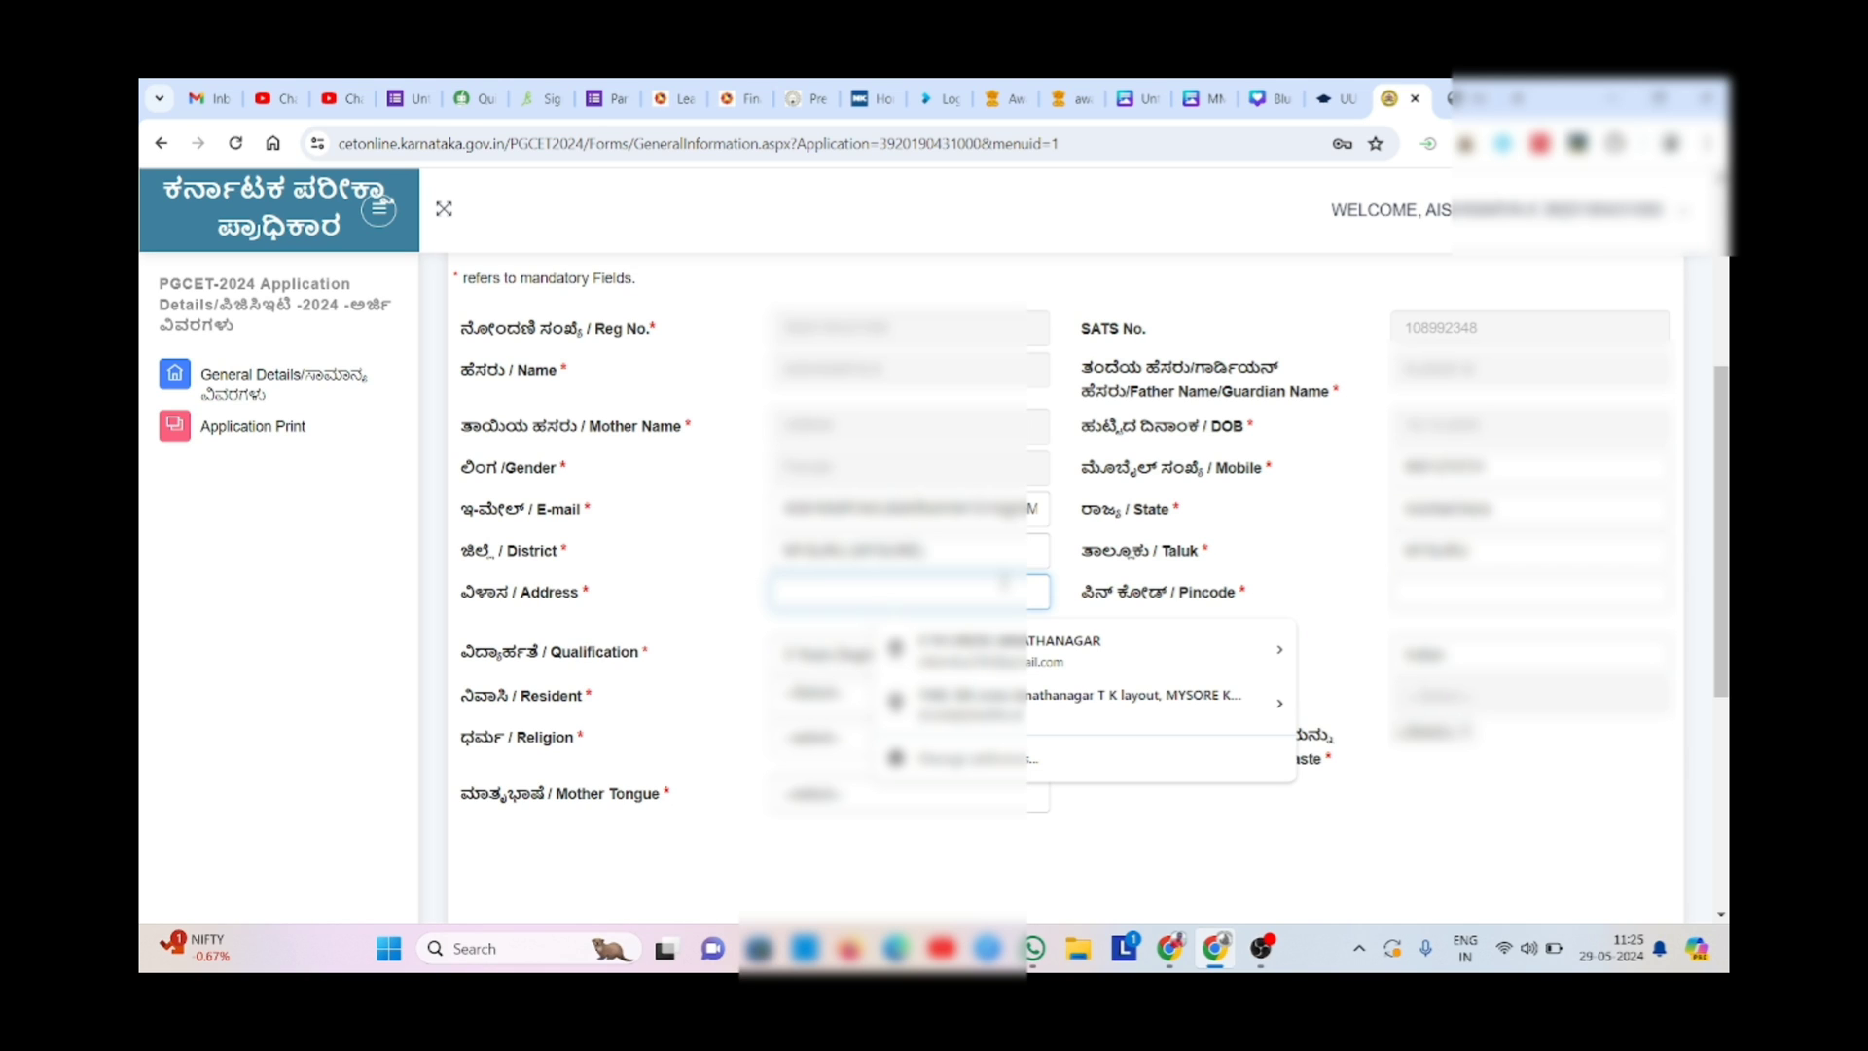
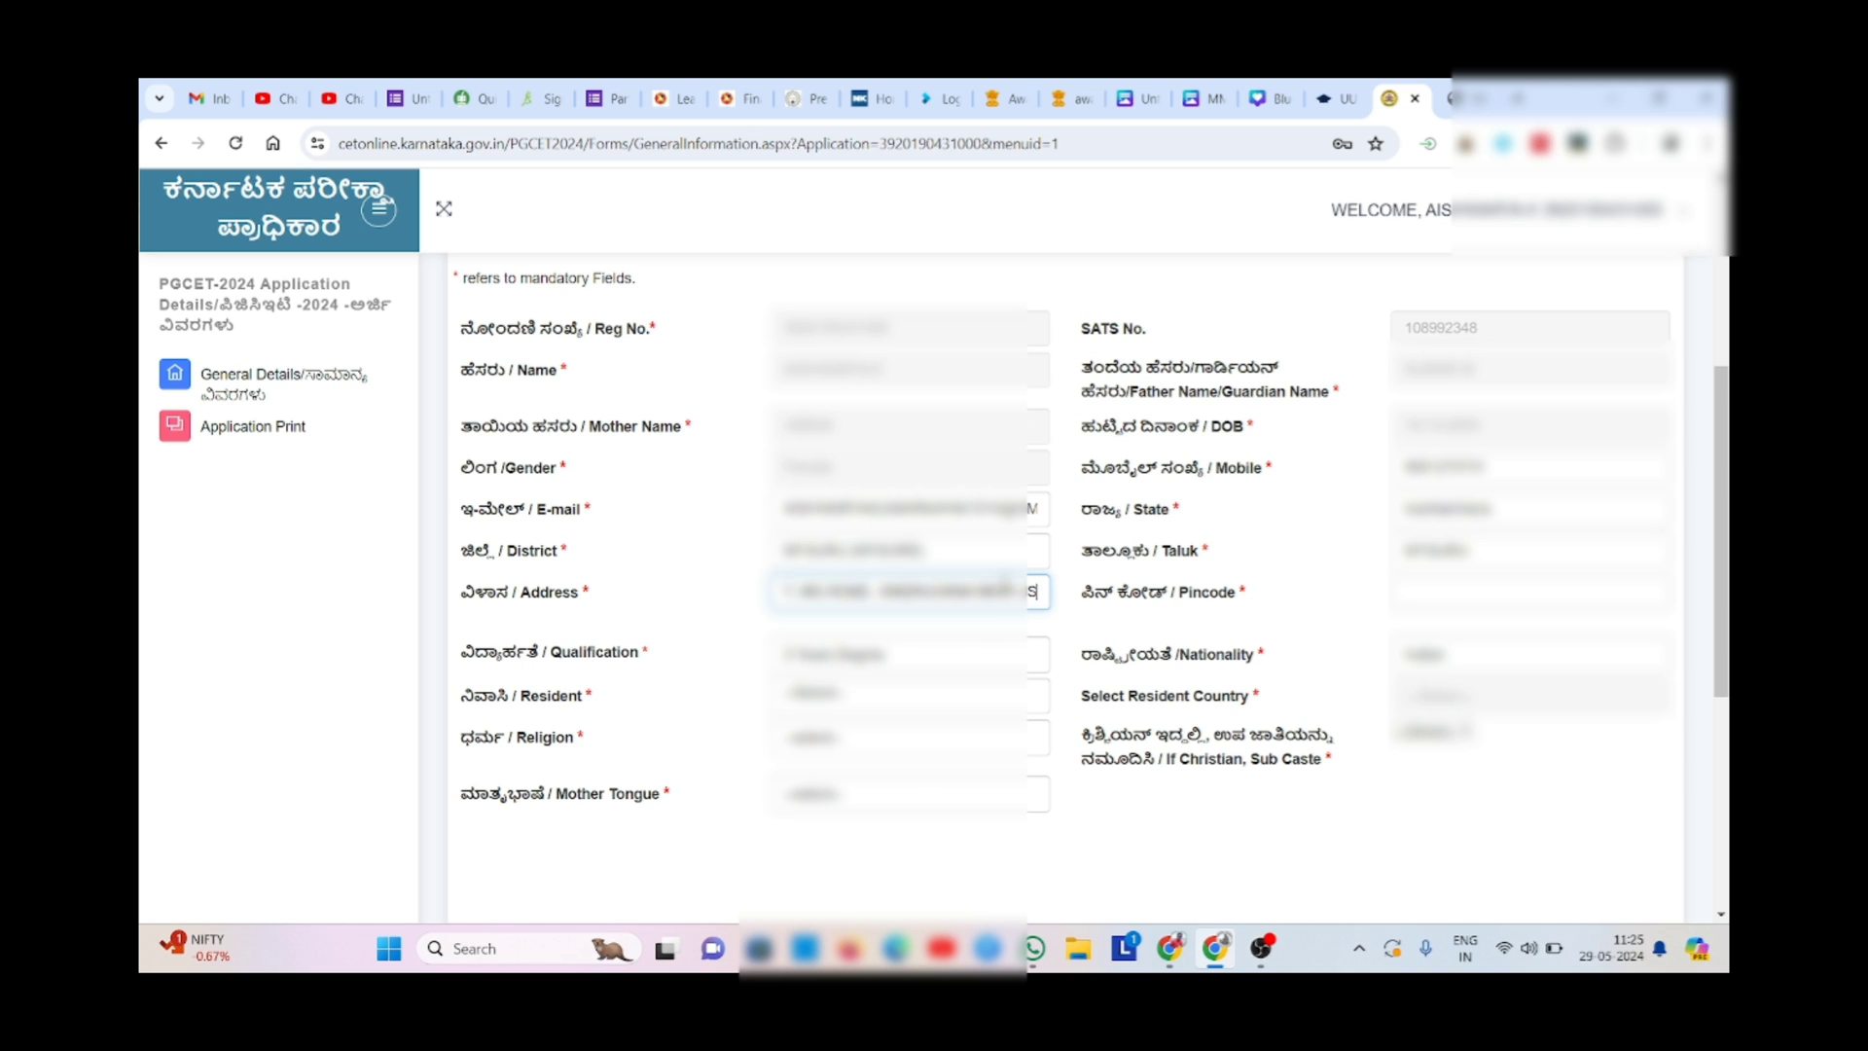
- Re-enter the pincode, fixing its last digit, and dismiss the autofill suggestions
left_click(1437, 593)
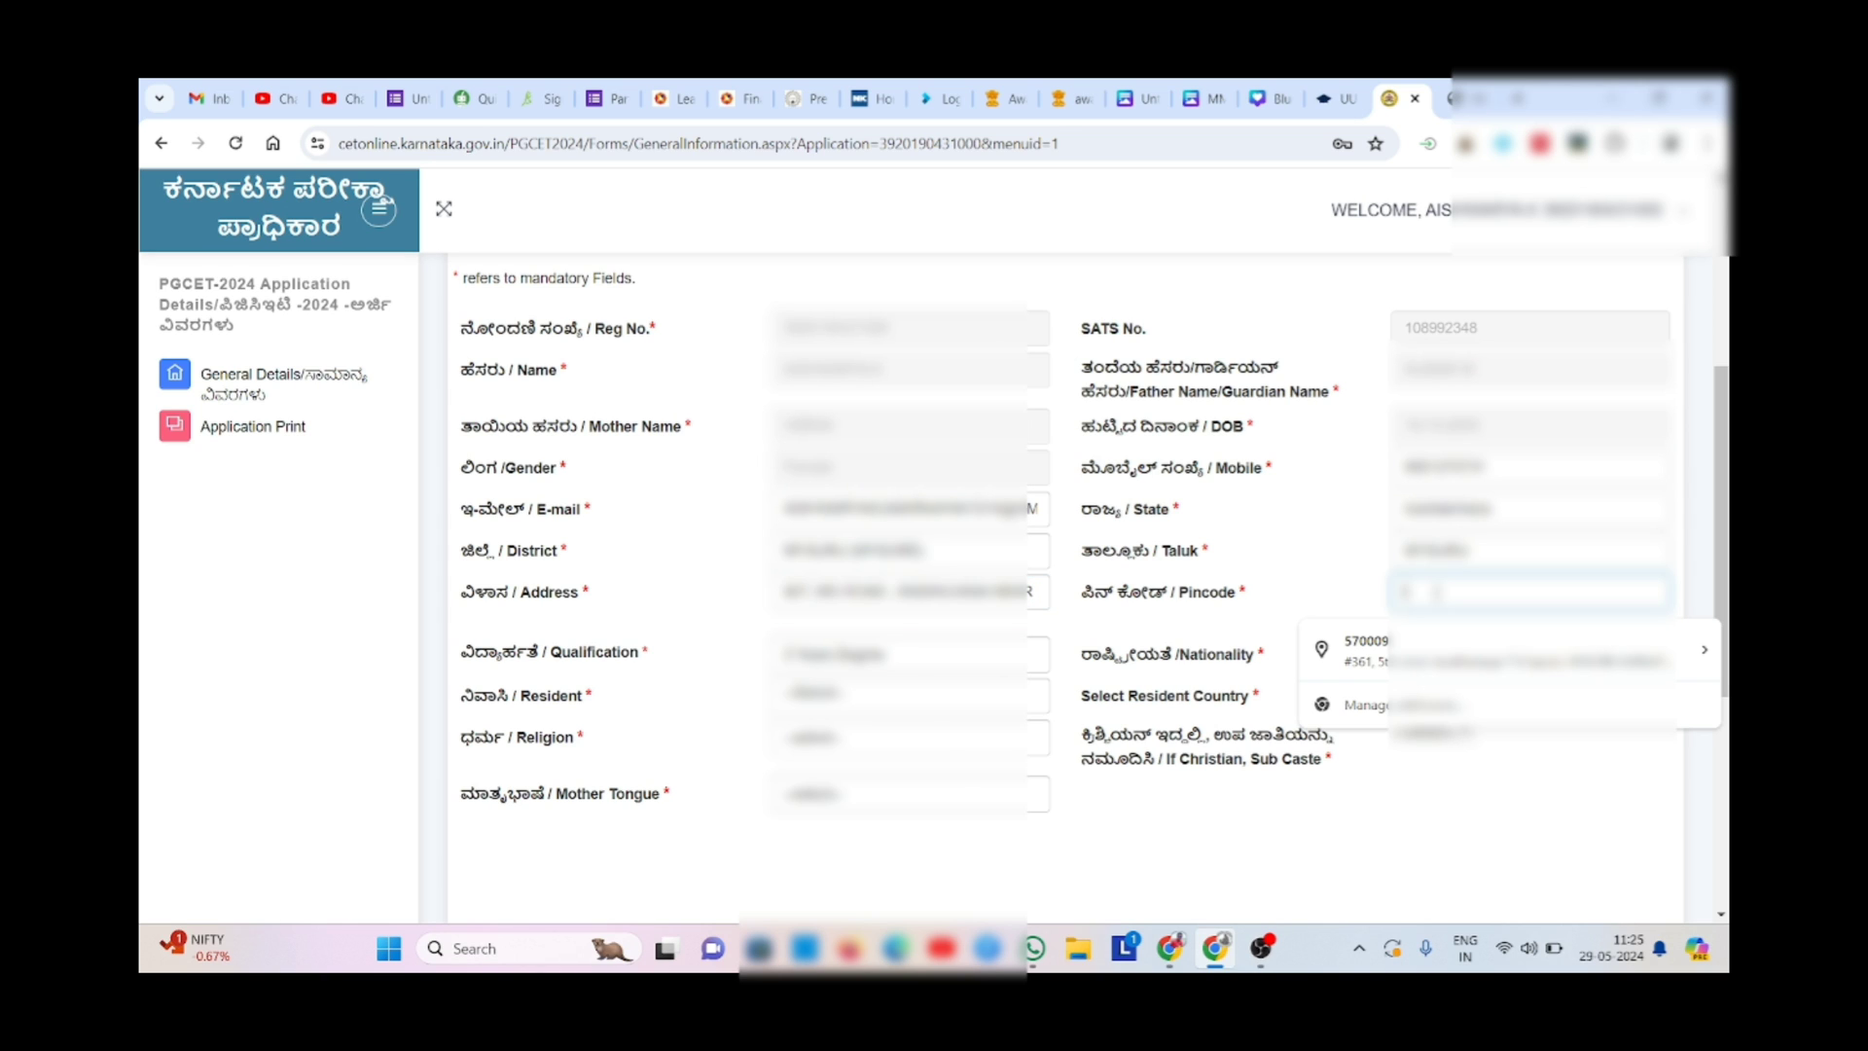
type("5700")
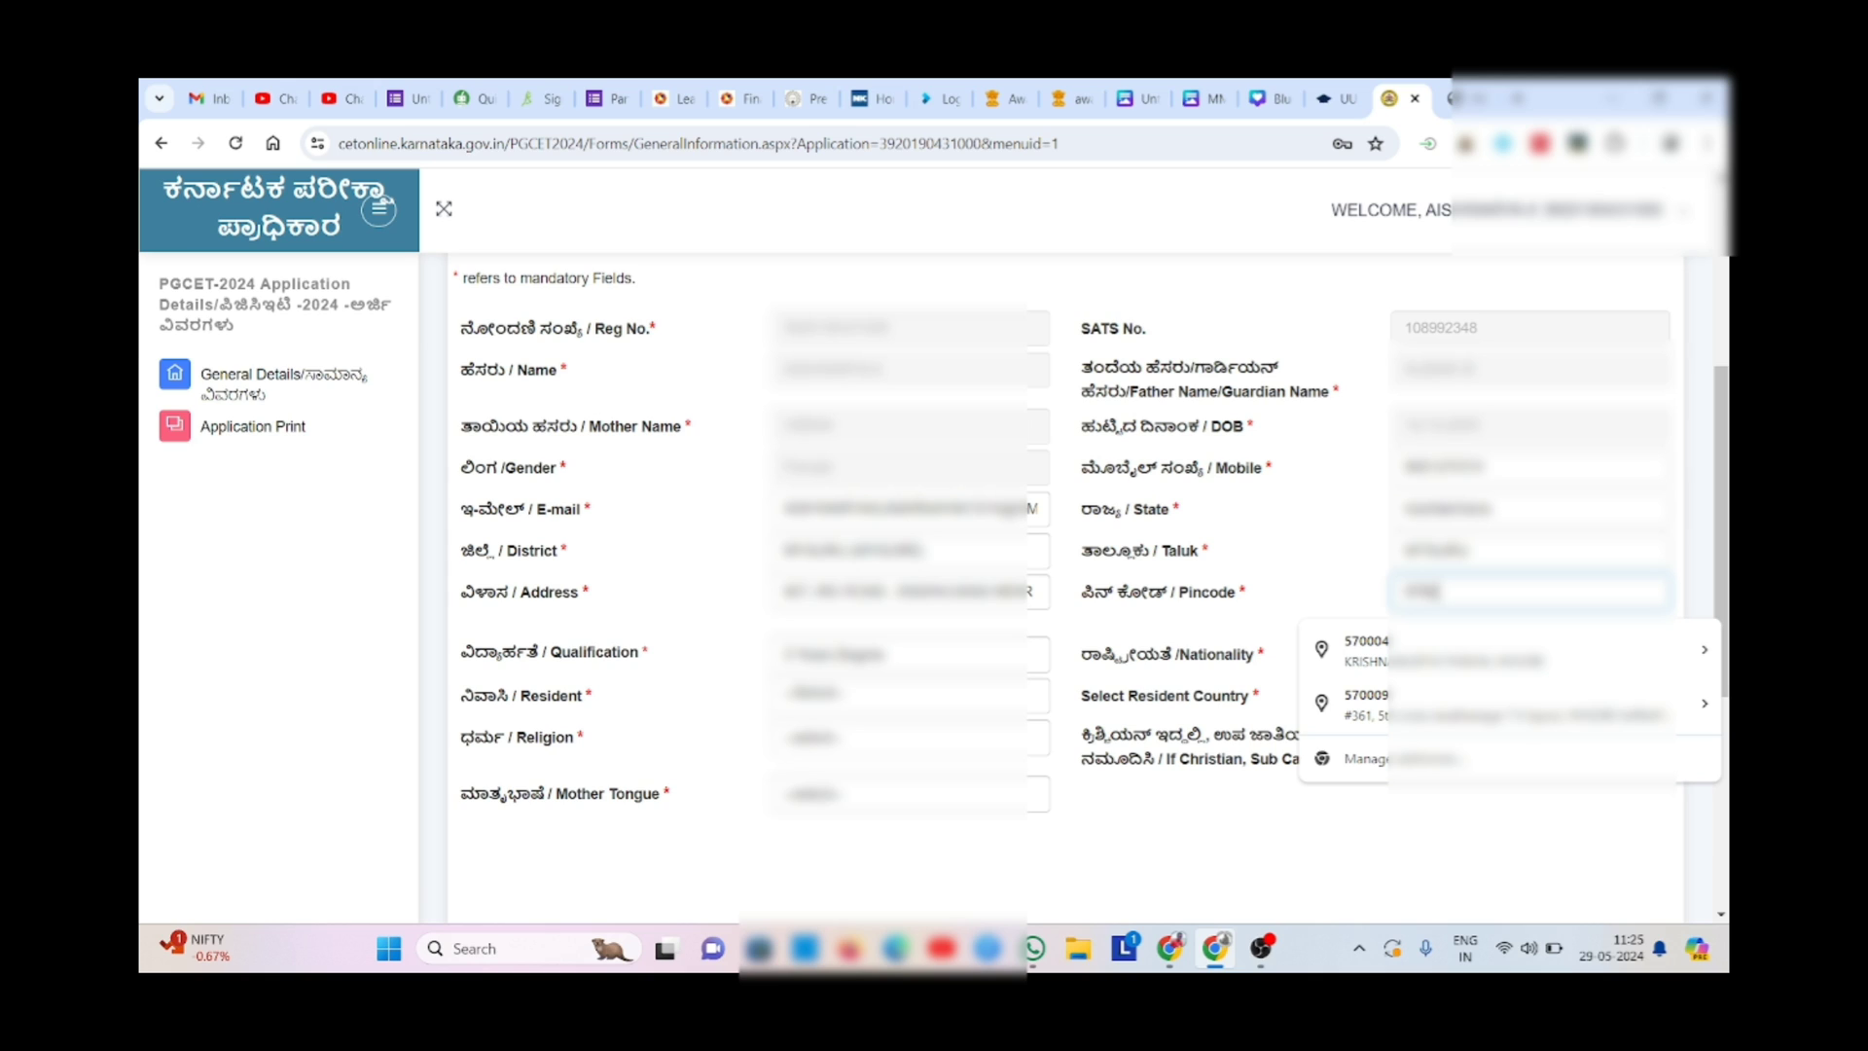
type("0")
key("BackSpace")
type("04")
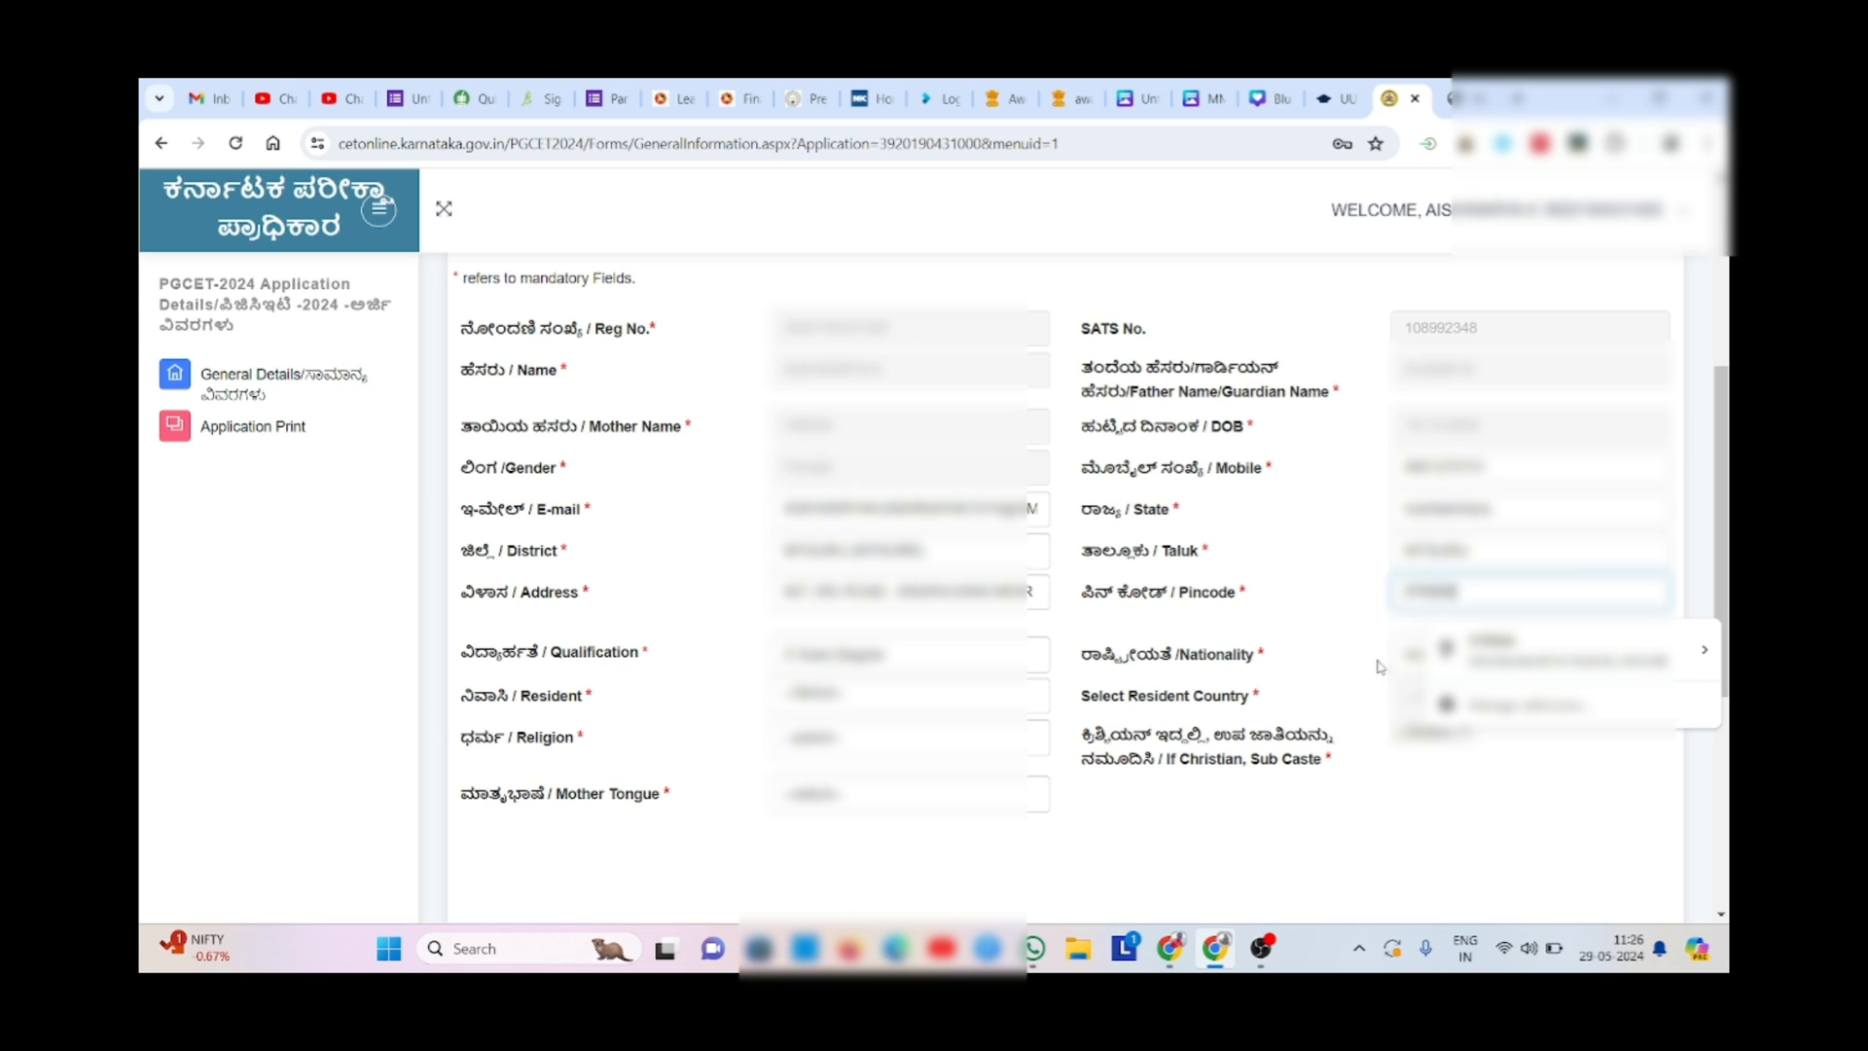
left_click(1322, 649)
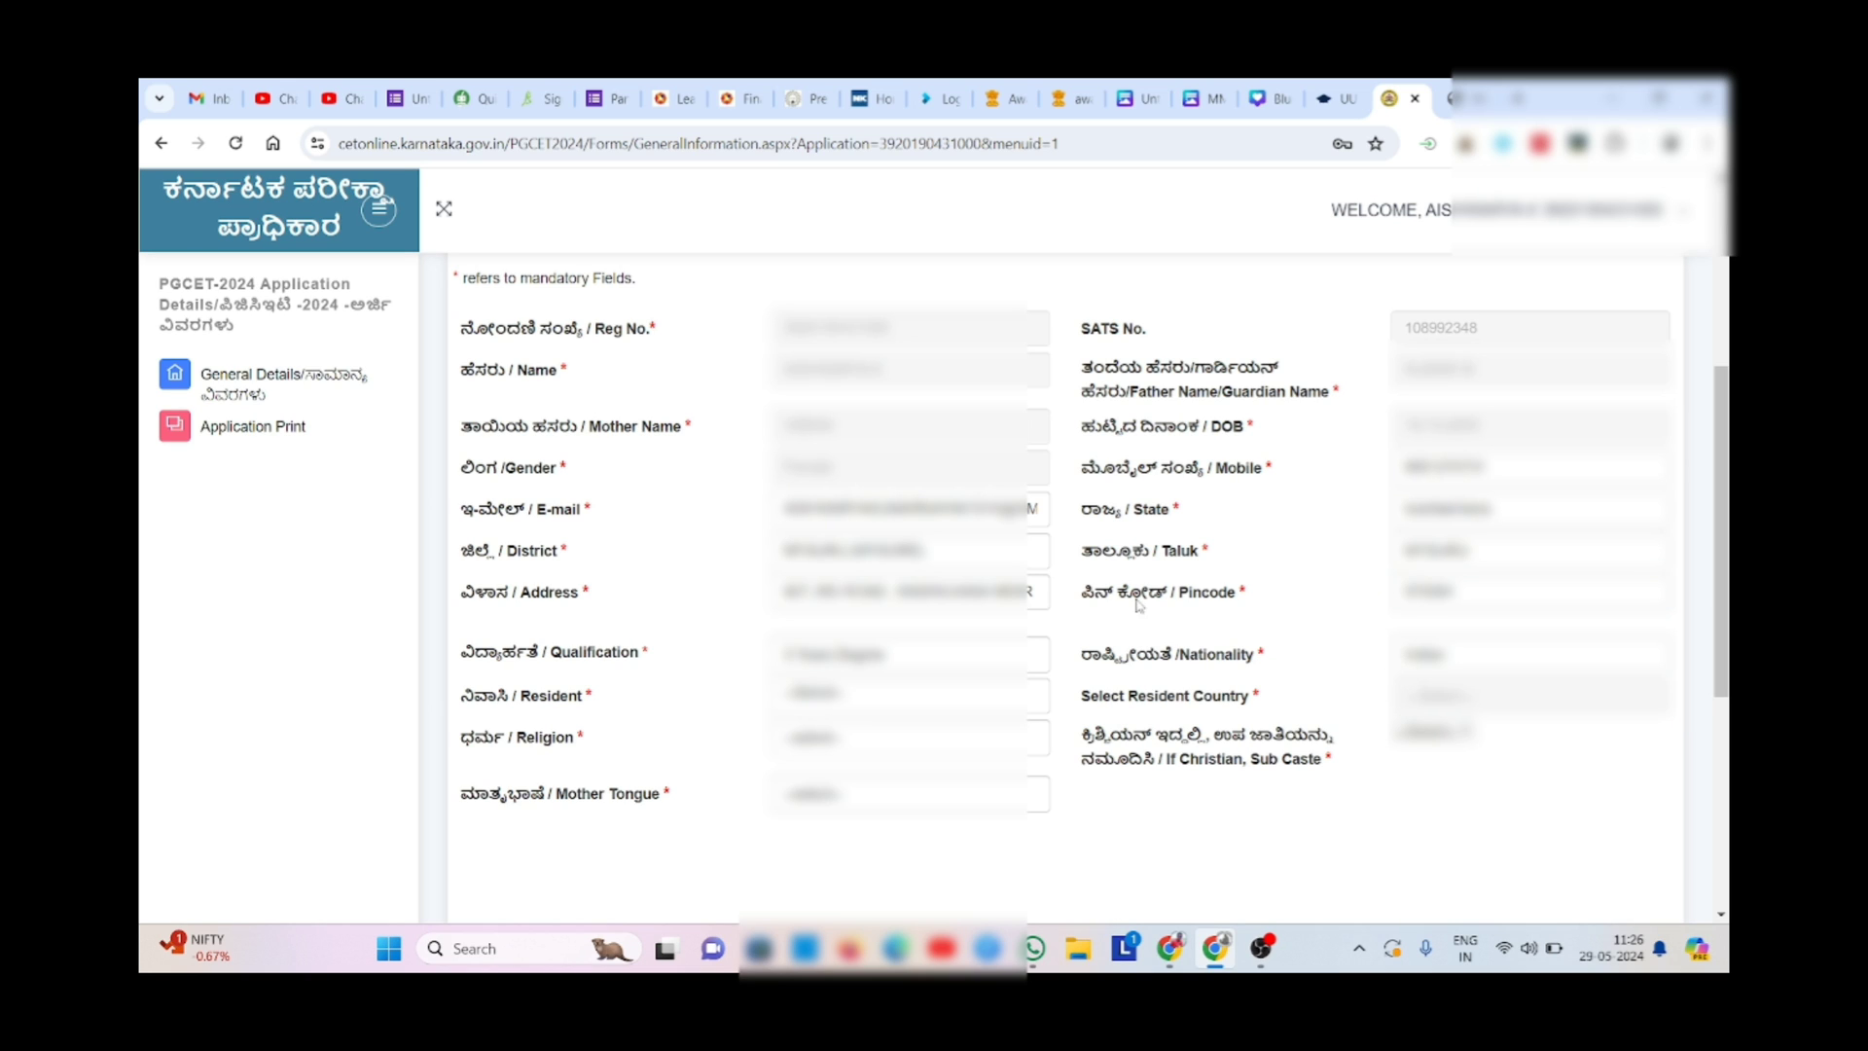
- Choose the resident status, religion and mother tongue from their dropdowns
left_click(868, 698)
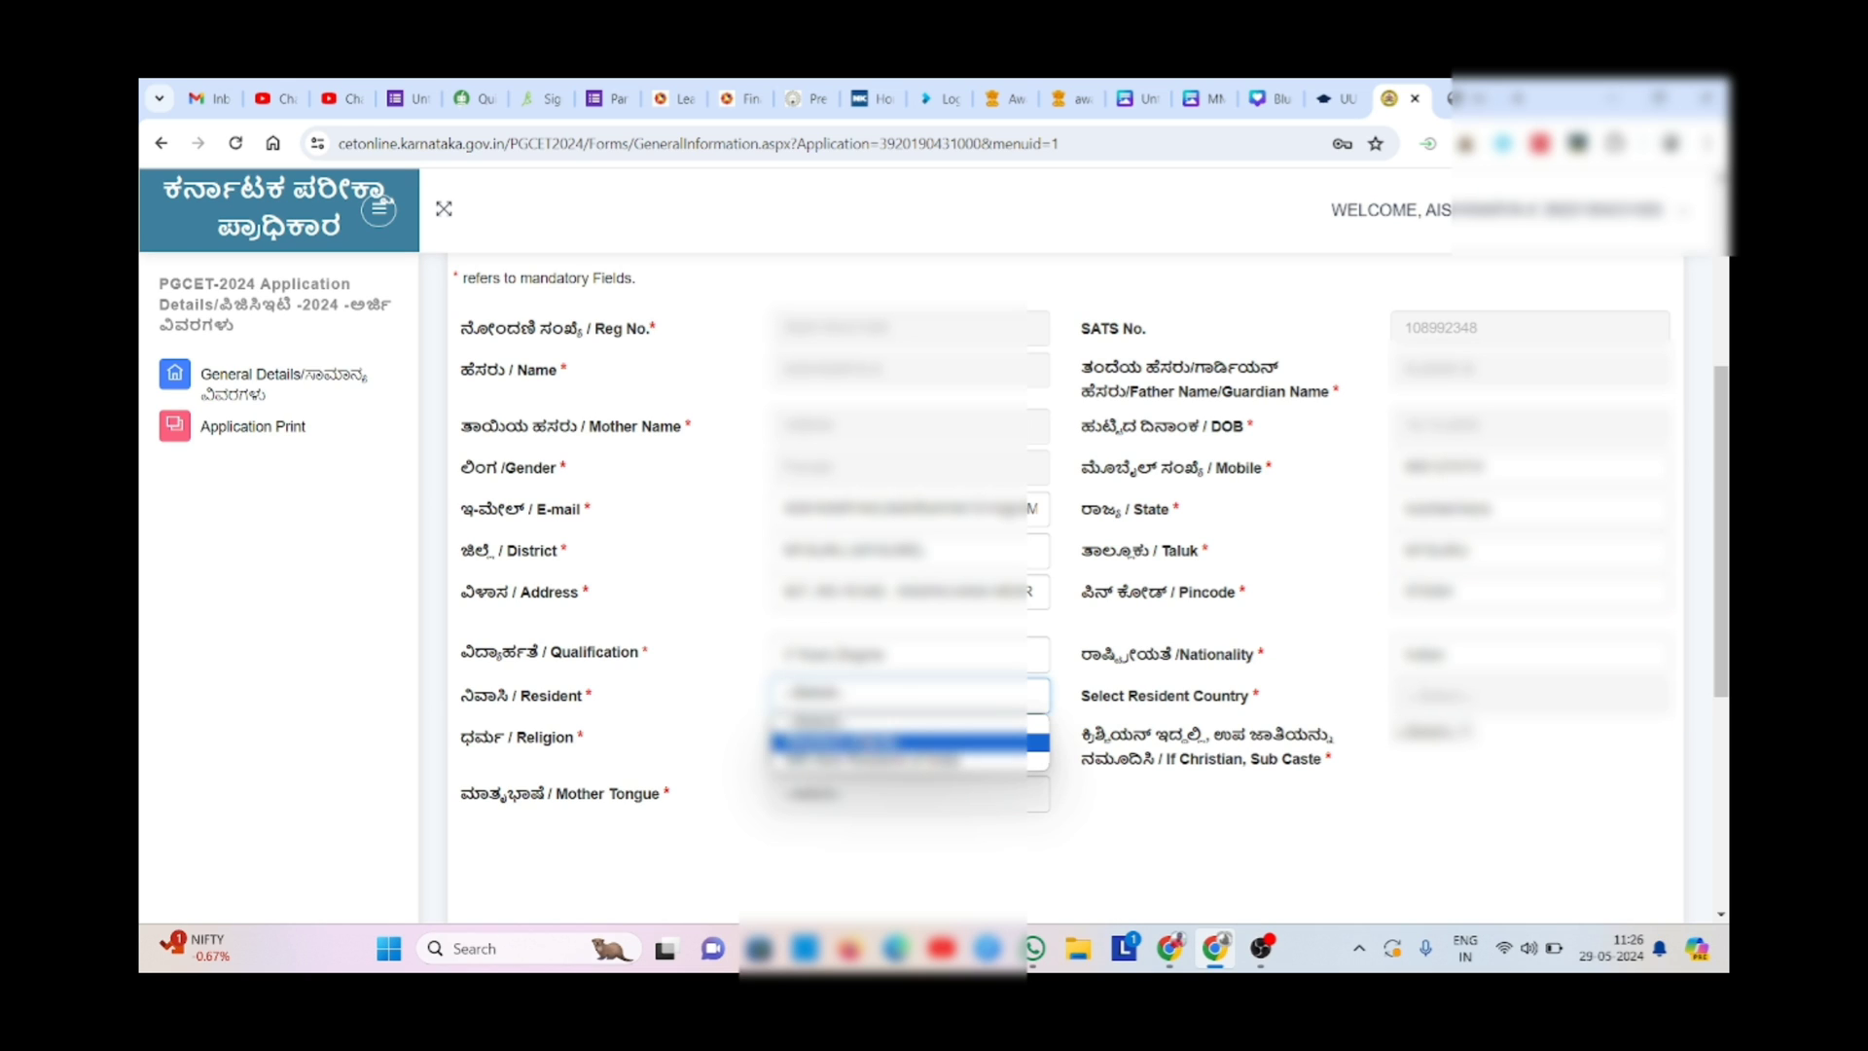
left_click(866, 742)
left_click(908, 741)
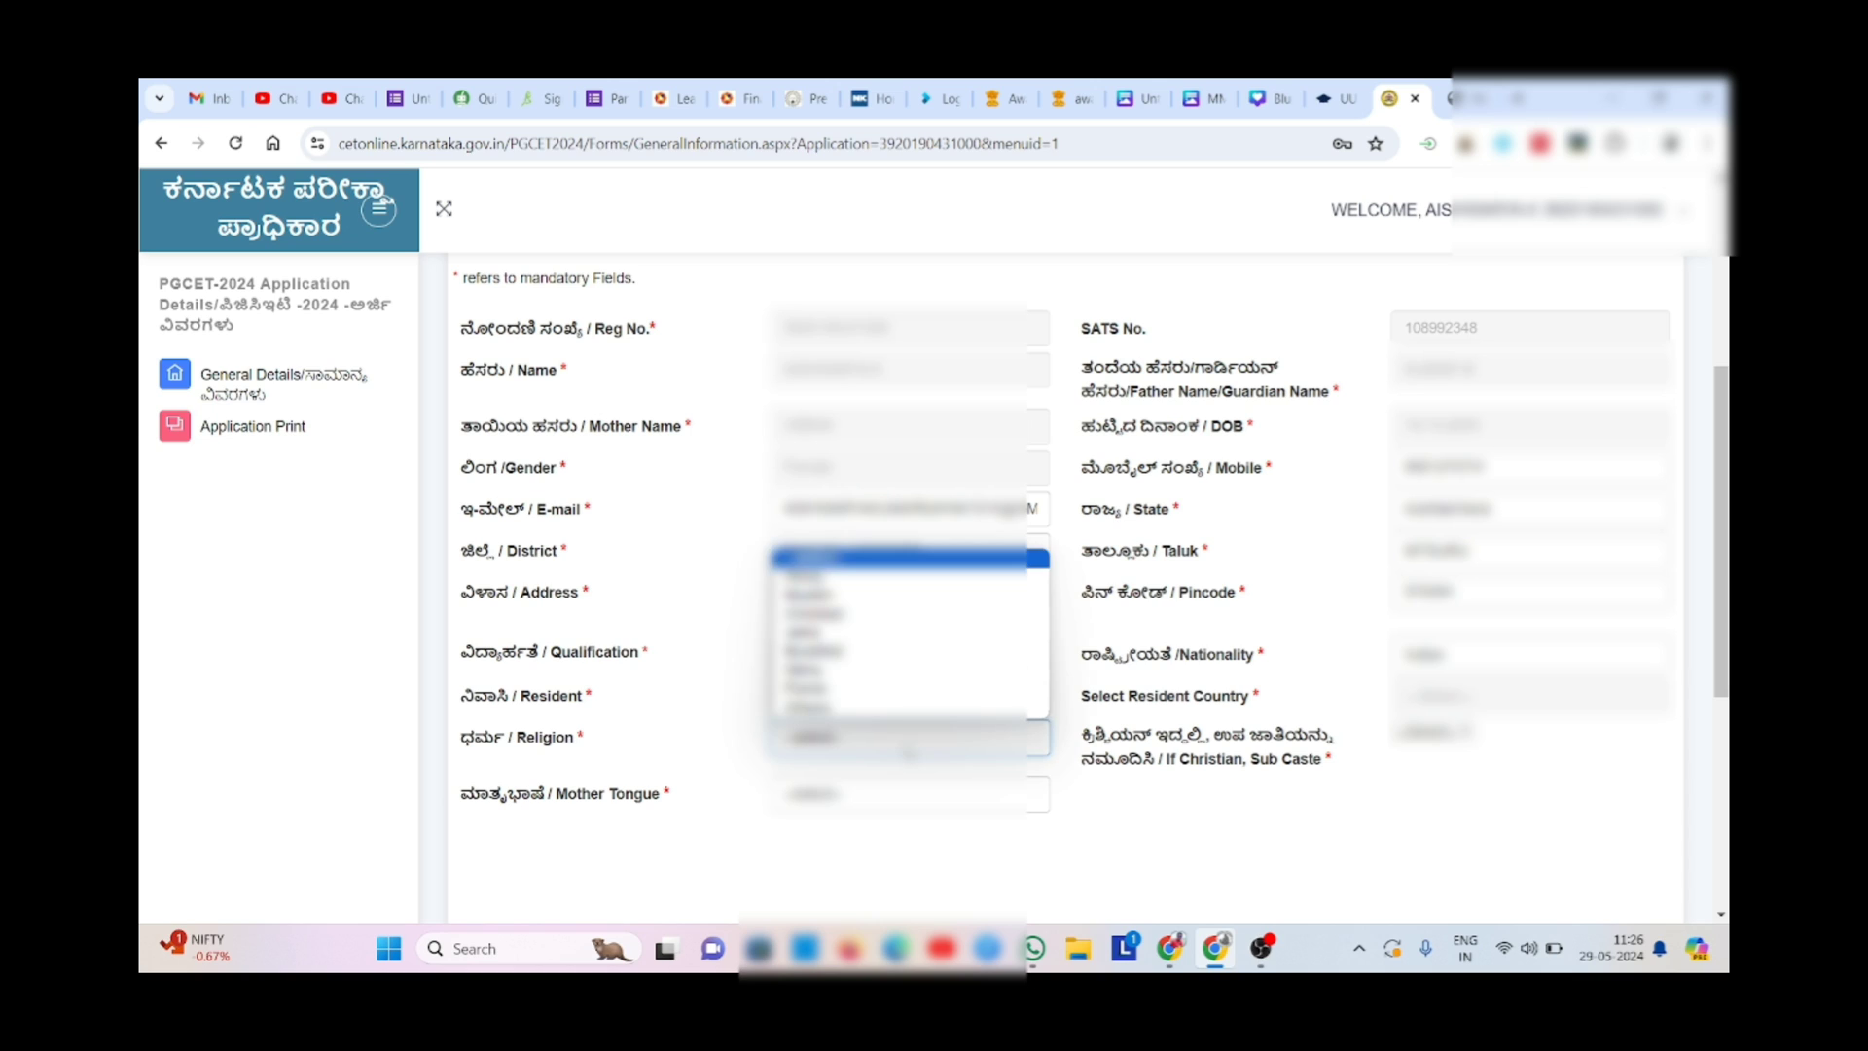
left_click(907, 576)
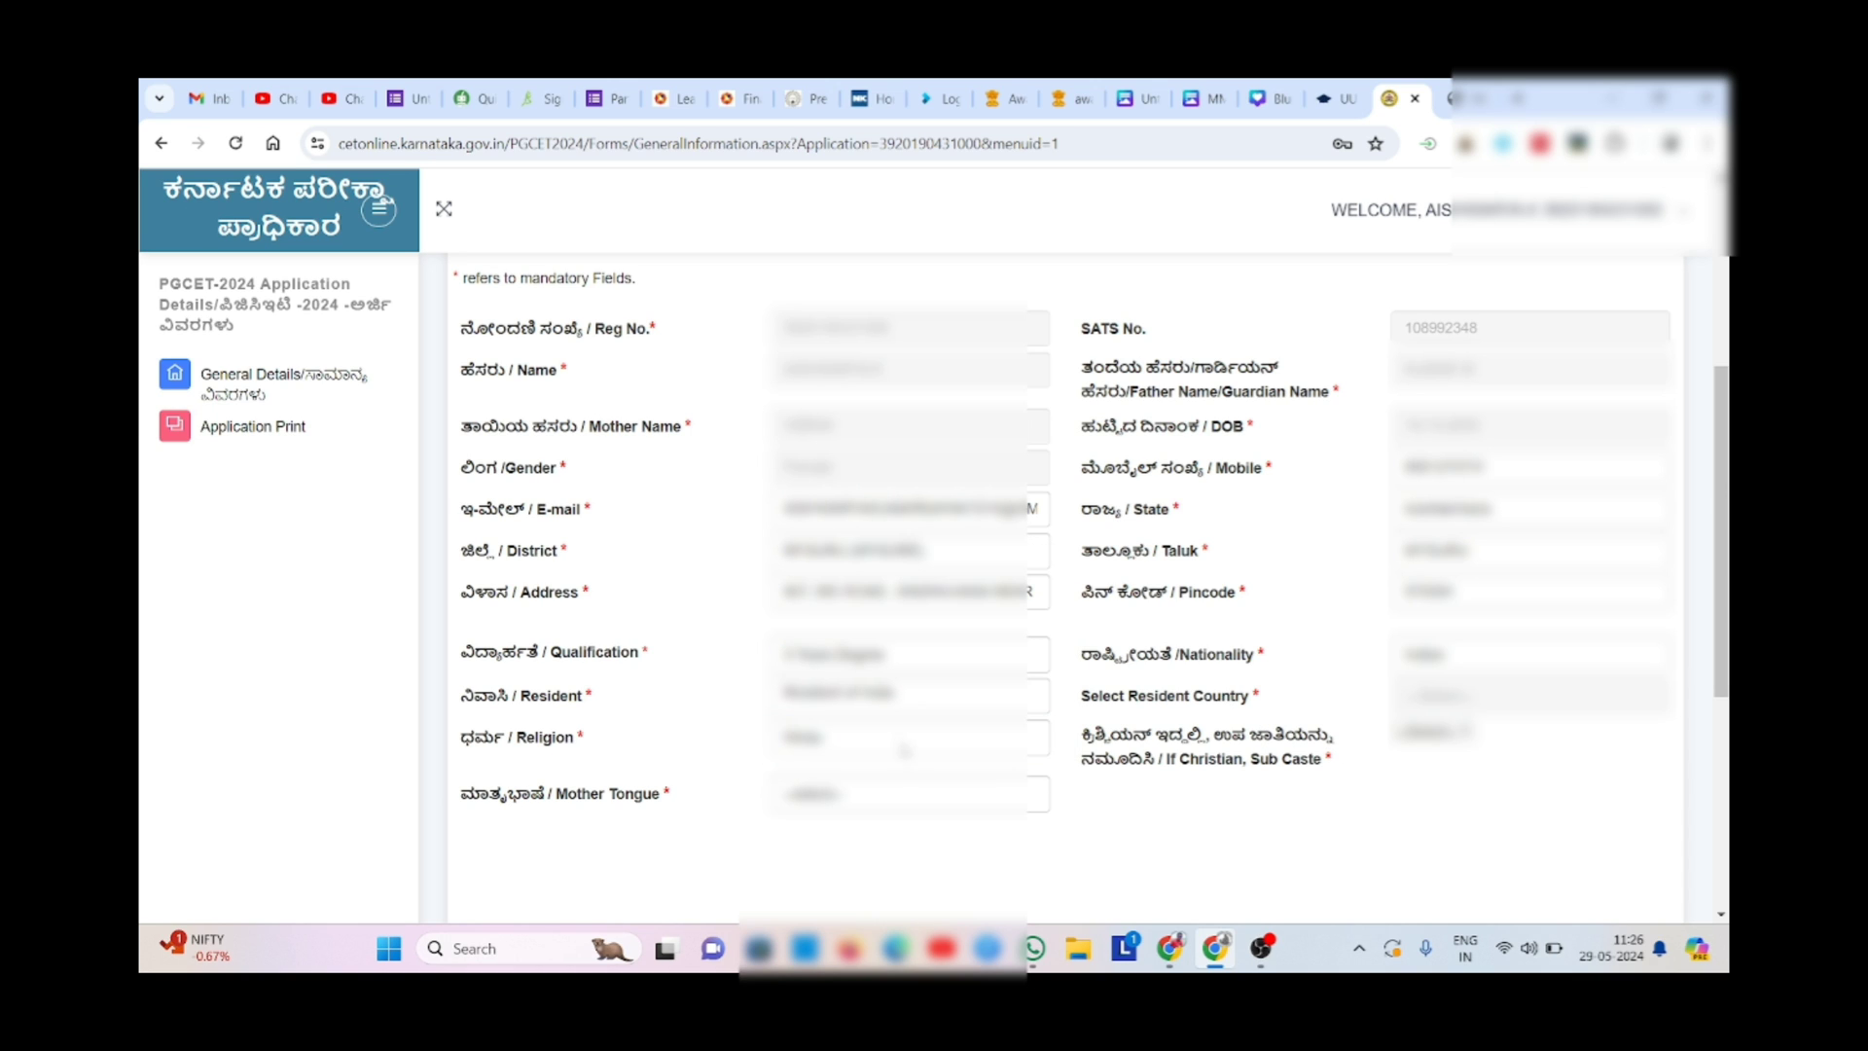
left_click(922, 804)
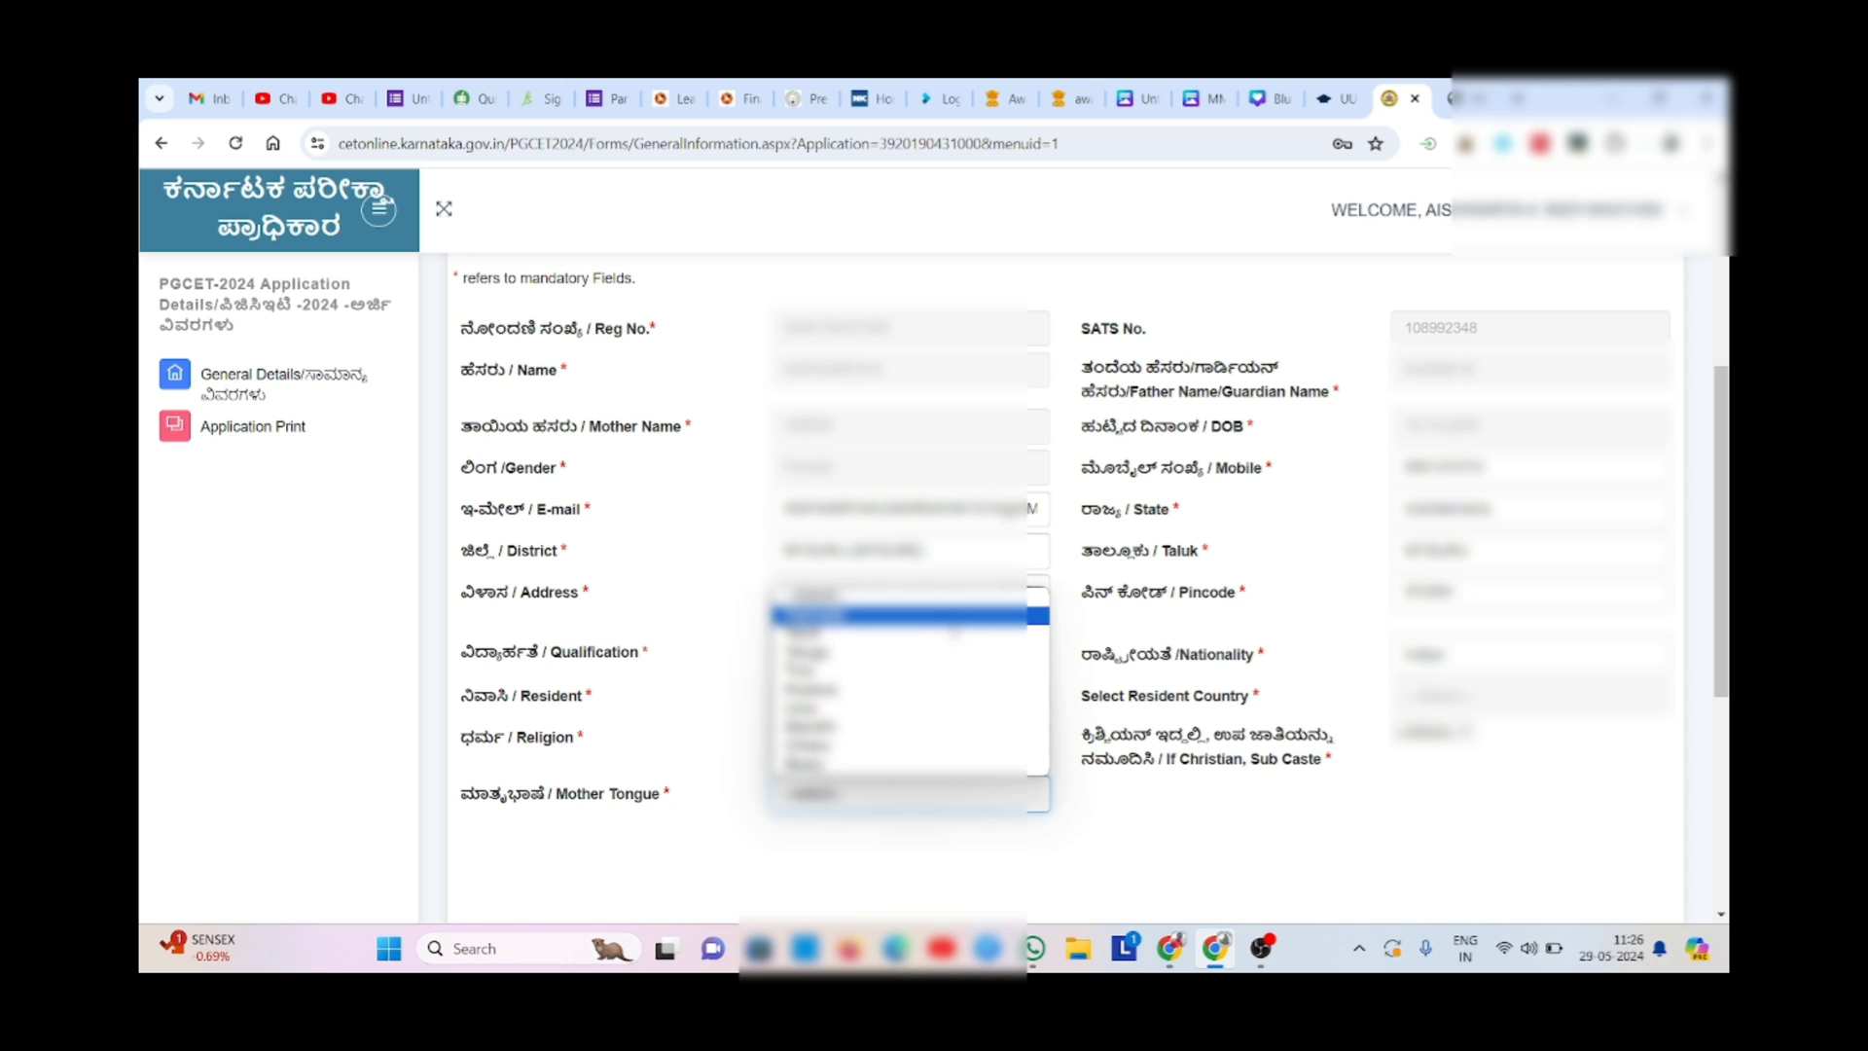
left_click(954, 628)
left_click_drag(1167, 736, 1335, 762)
left_click(1396, 794)
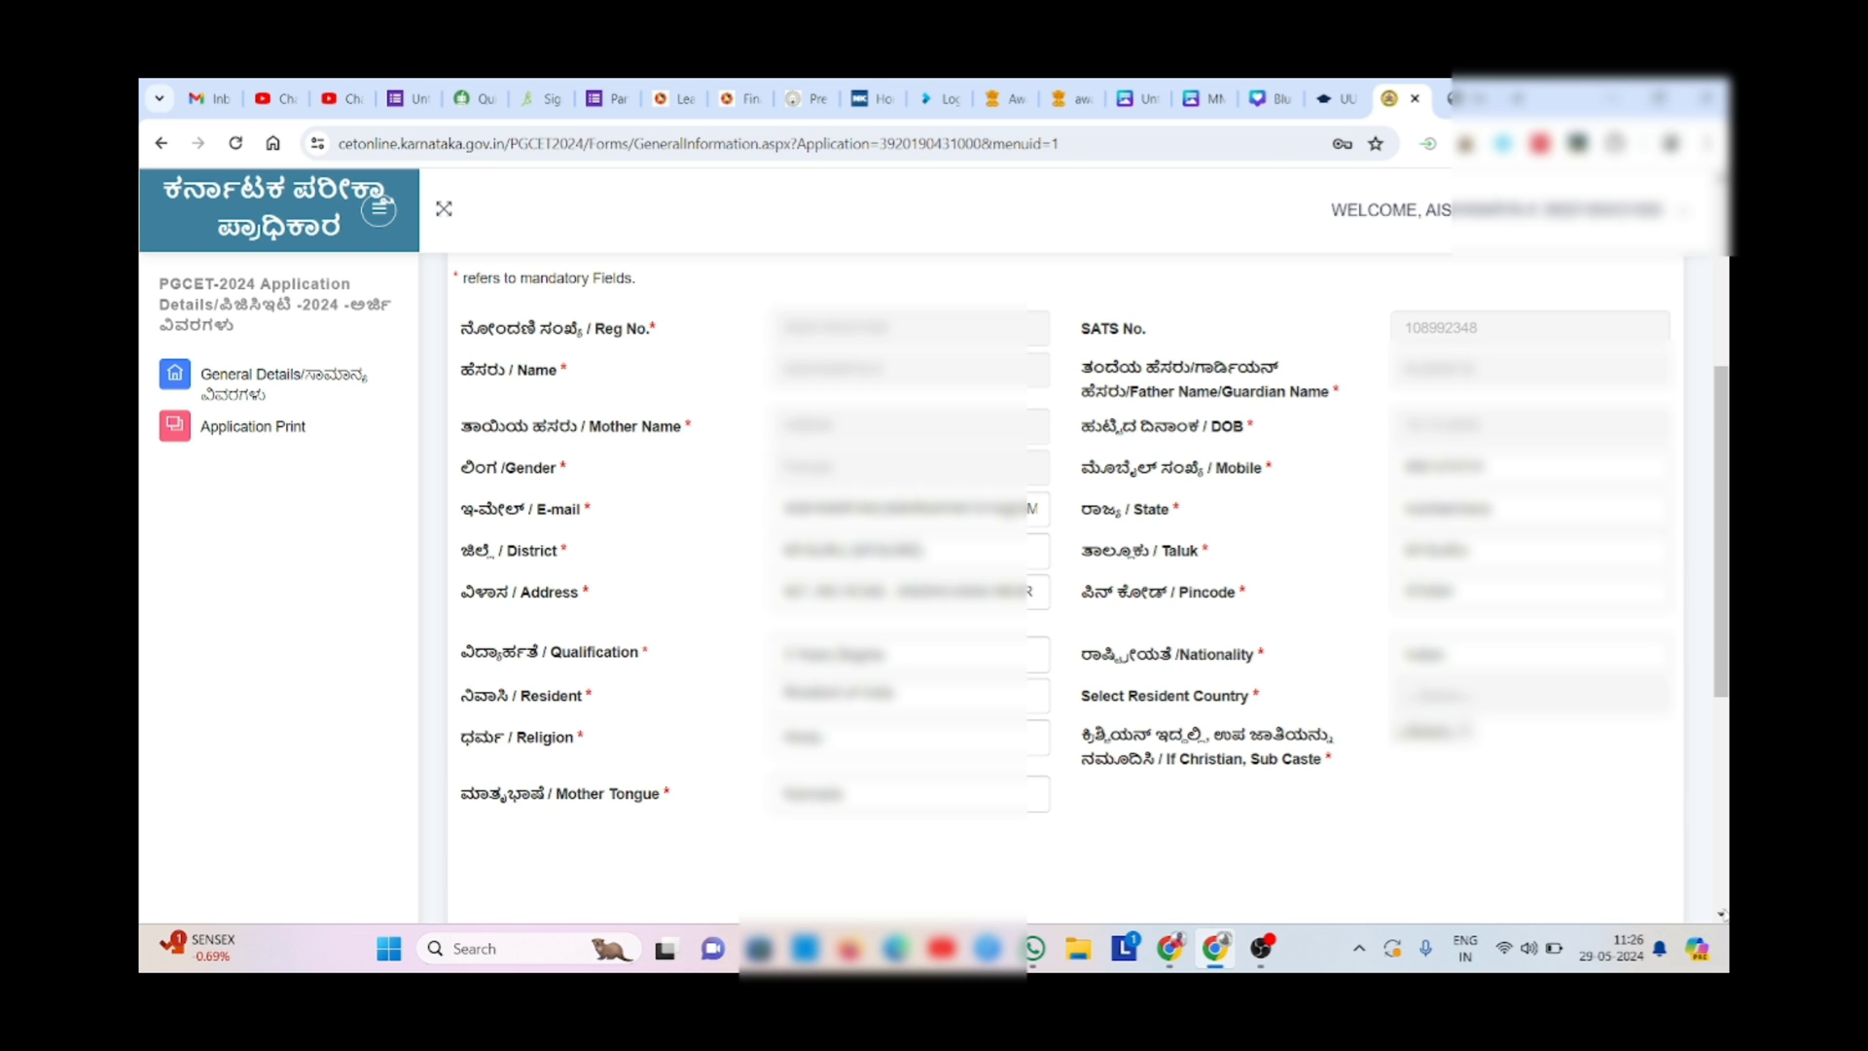
scroll(1721, 914, "down", 3)
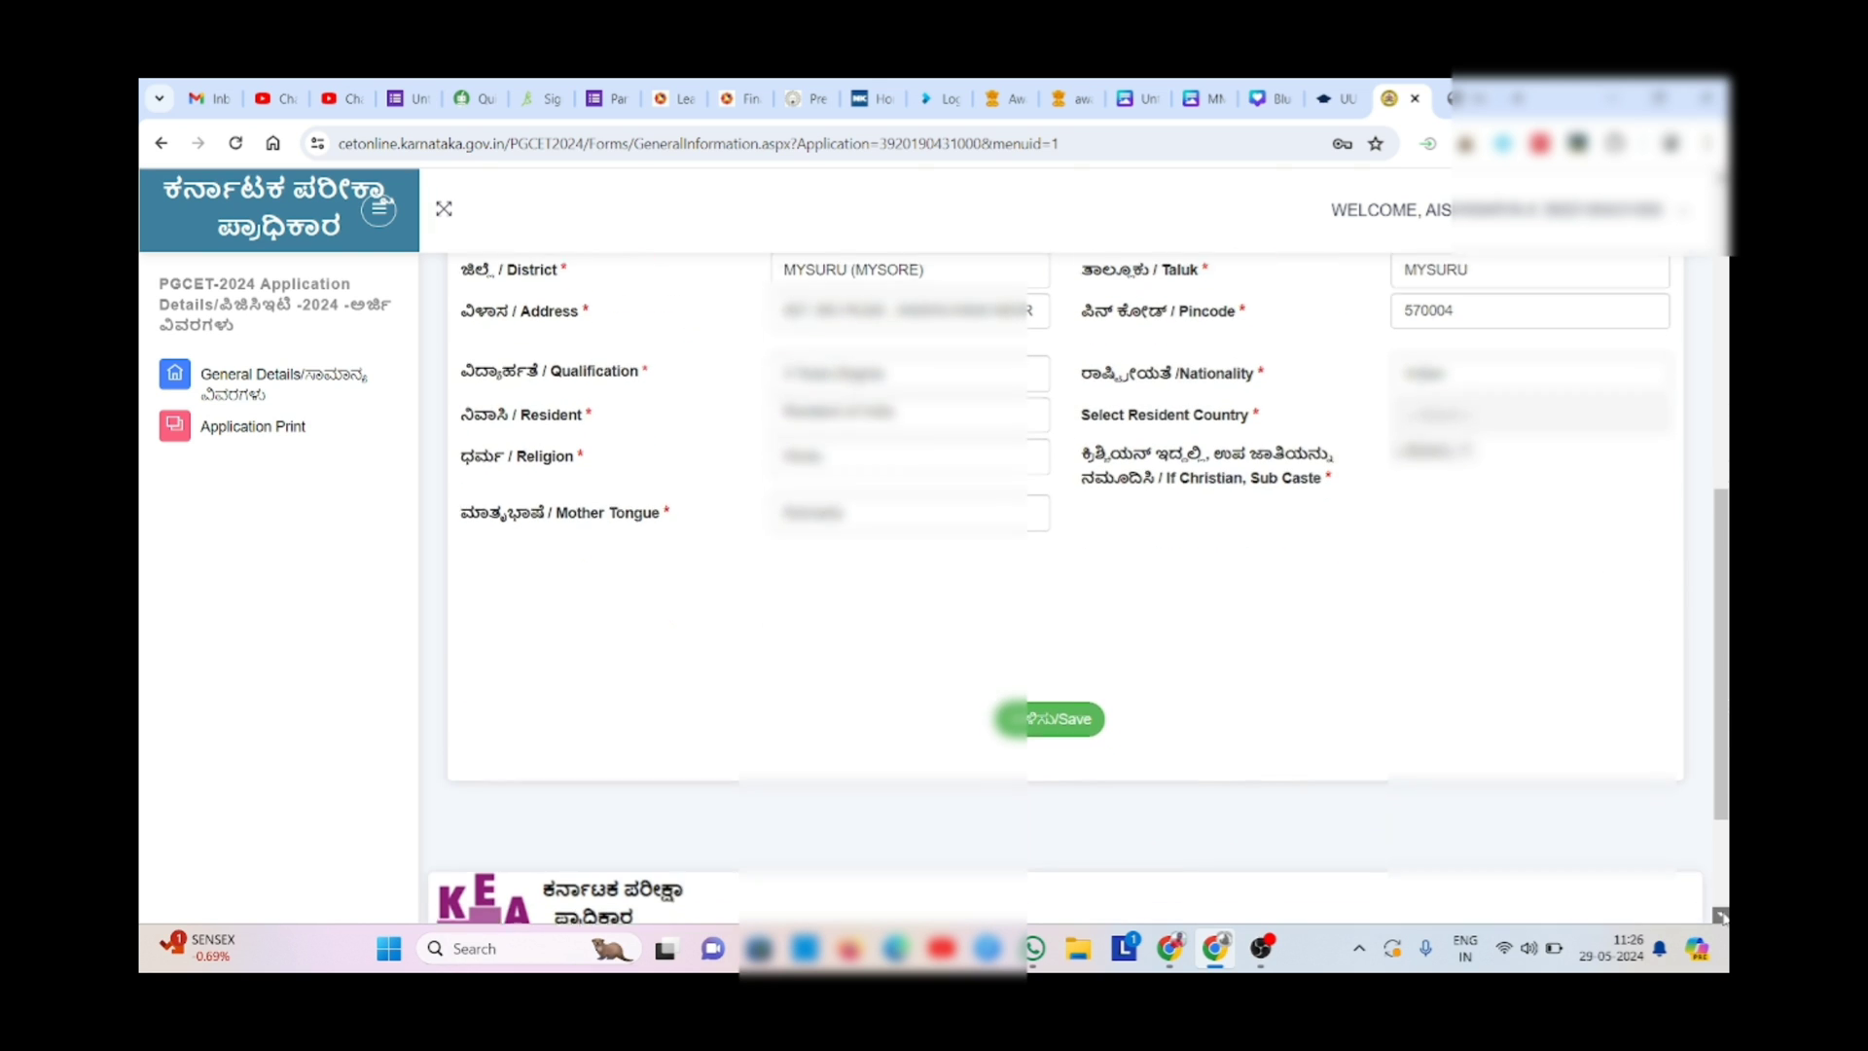
- Save General Details, close the 'Saved Successfully' popup, and continue via Next Page
left_click(1041, 720)
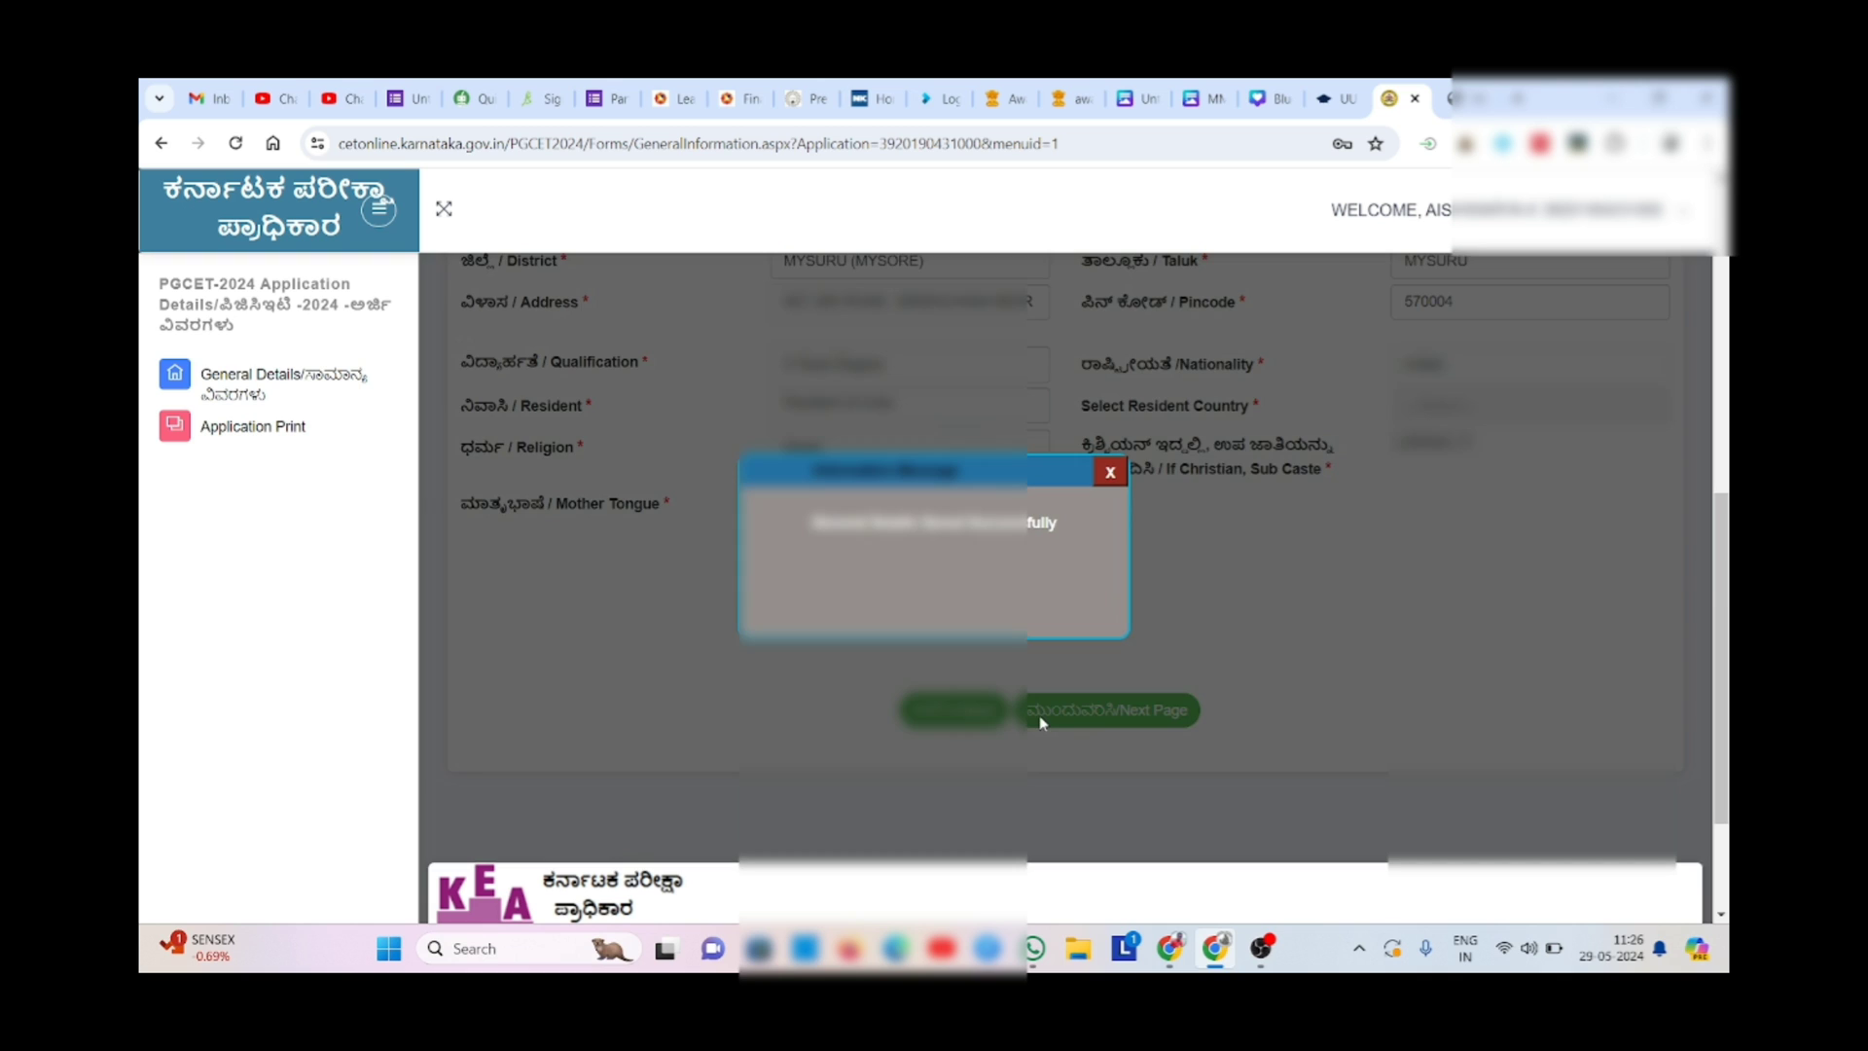
left_click(1111, 474)
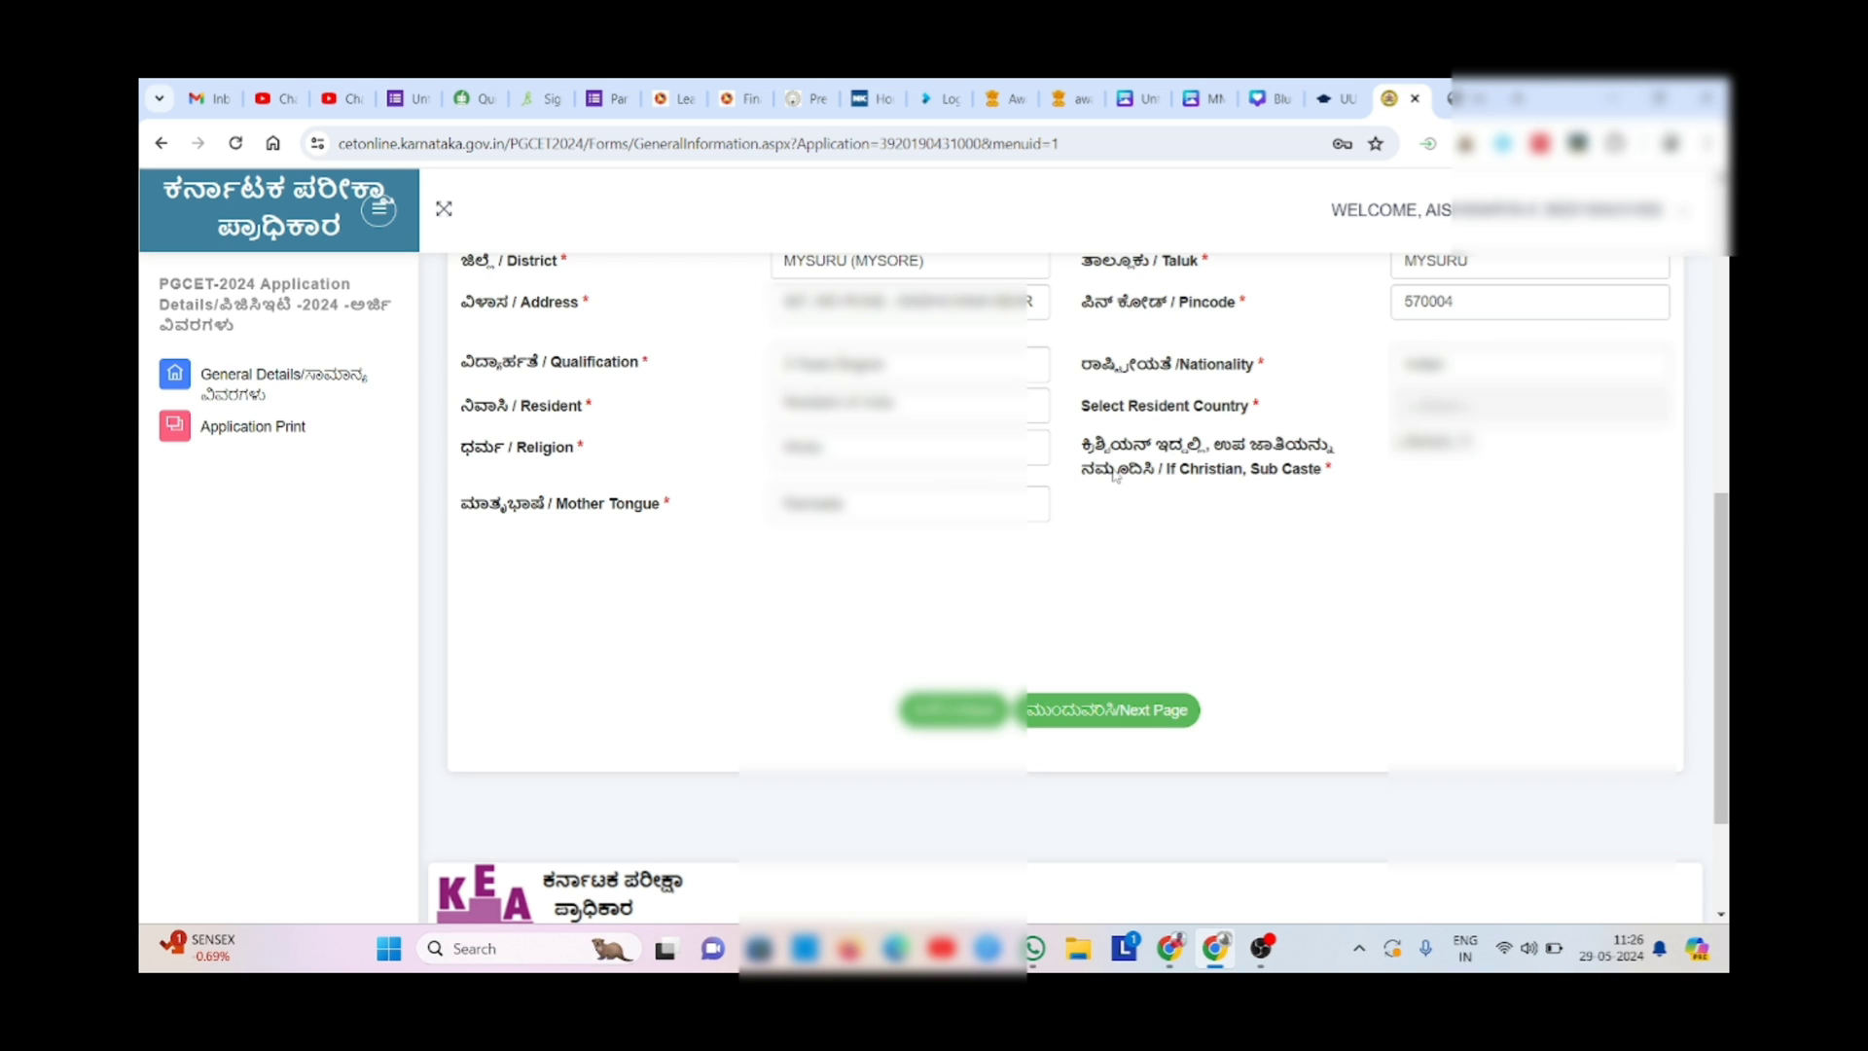
scroll(642, 627, "up", 10)
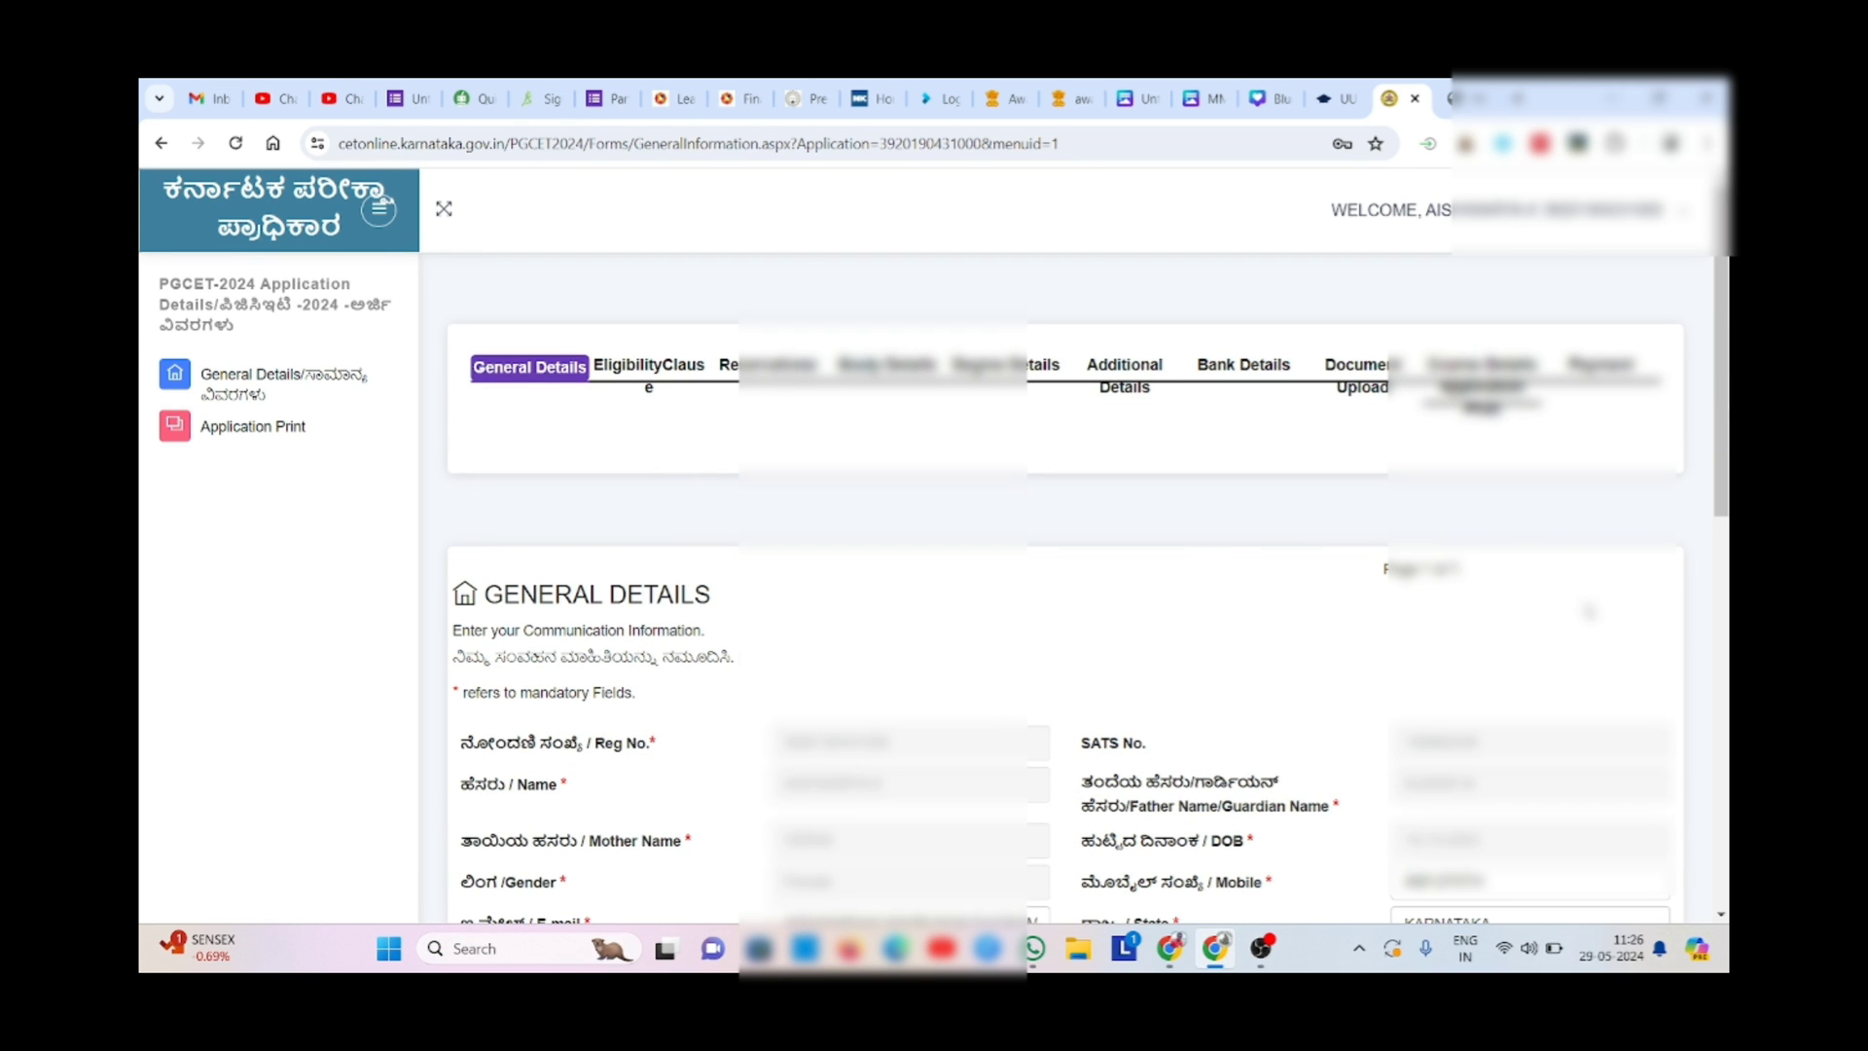
left_click(1727, 806)
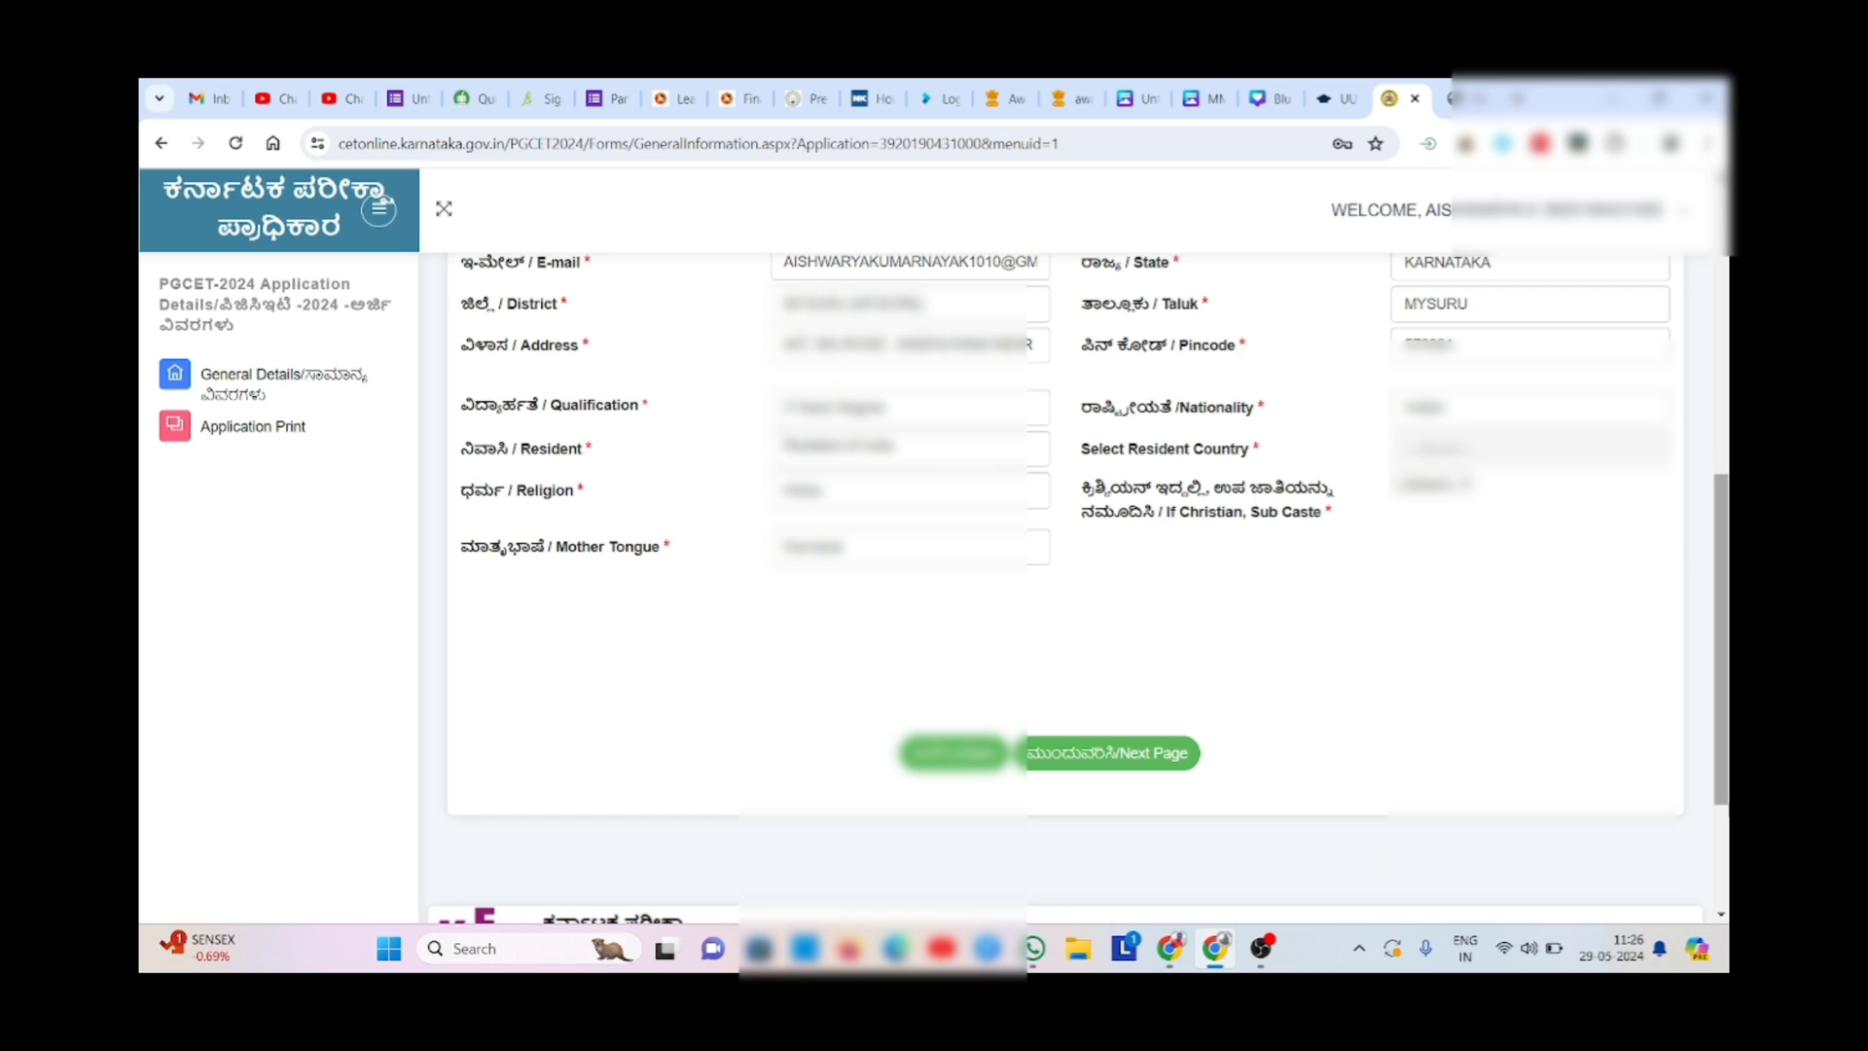
left_click(1100, 756)
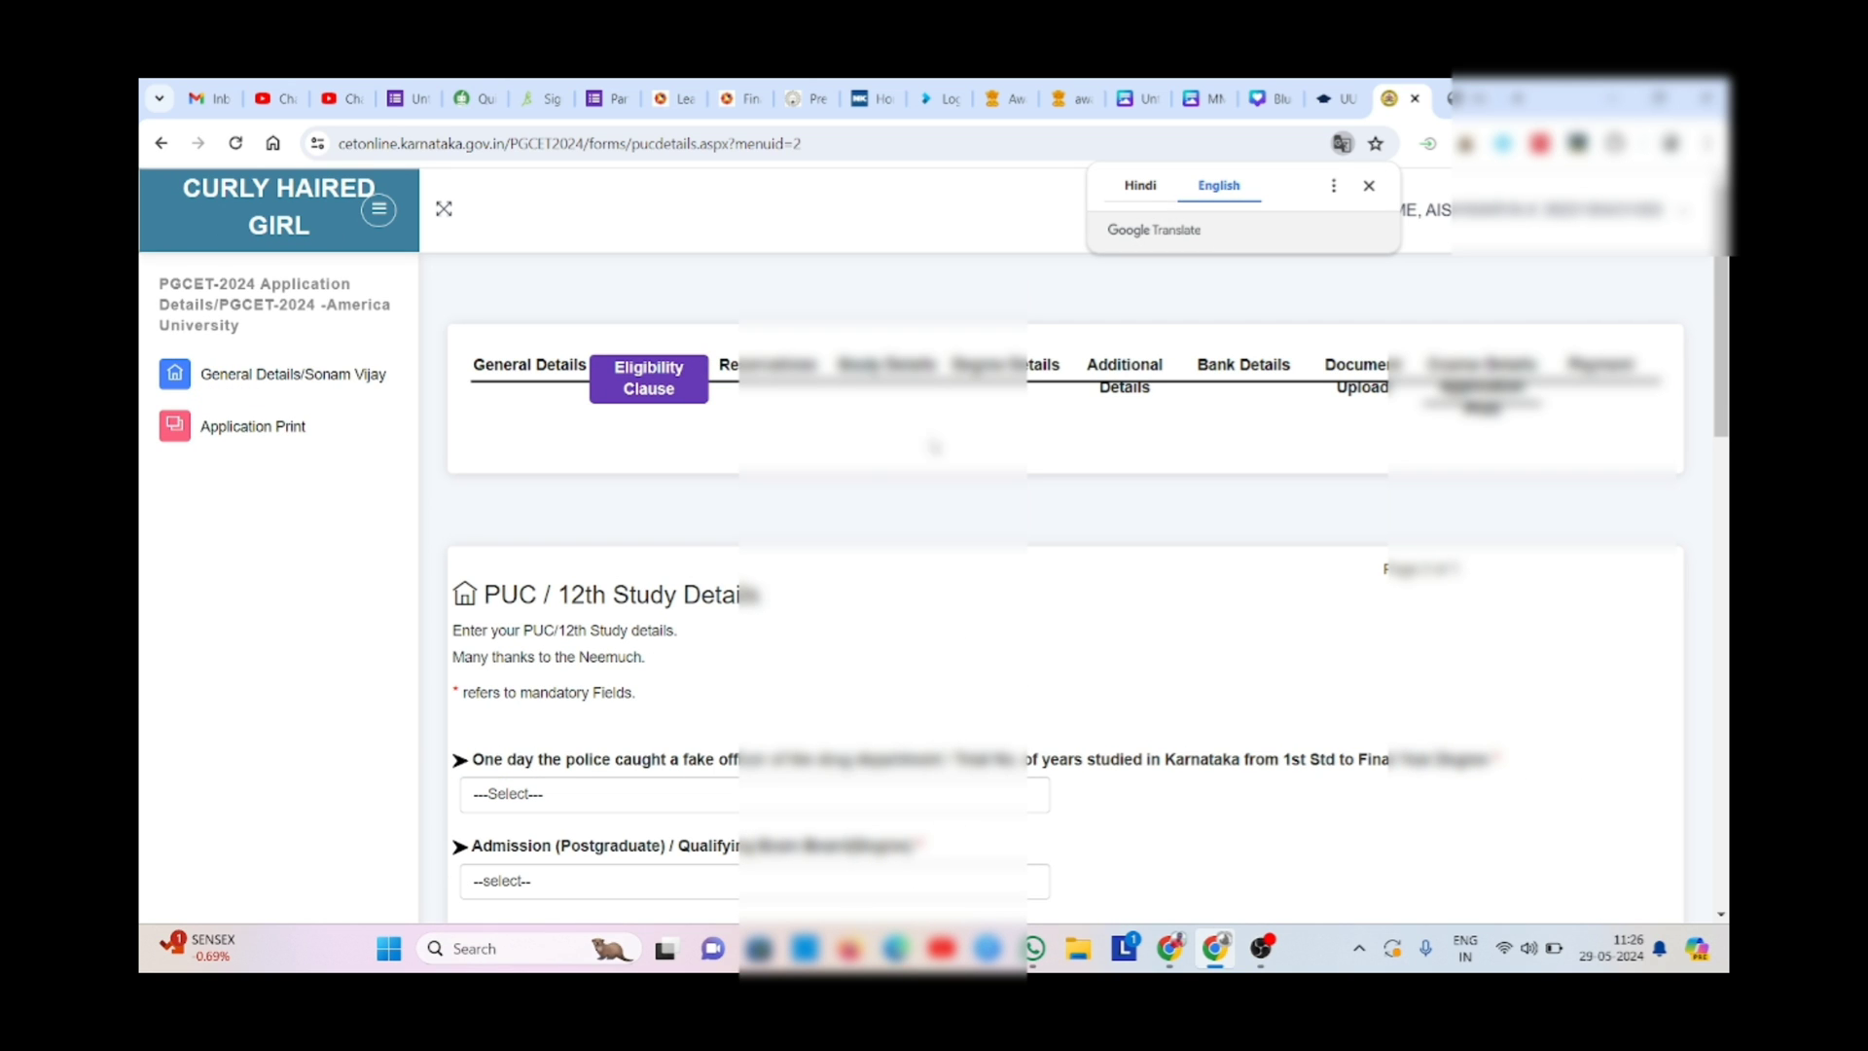
- Set years studied in Karnataka to 12
scroll(926, 496, "down", 4)
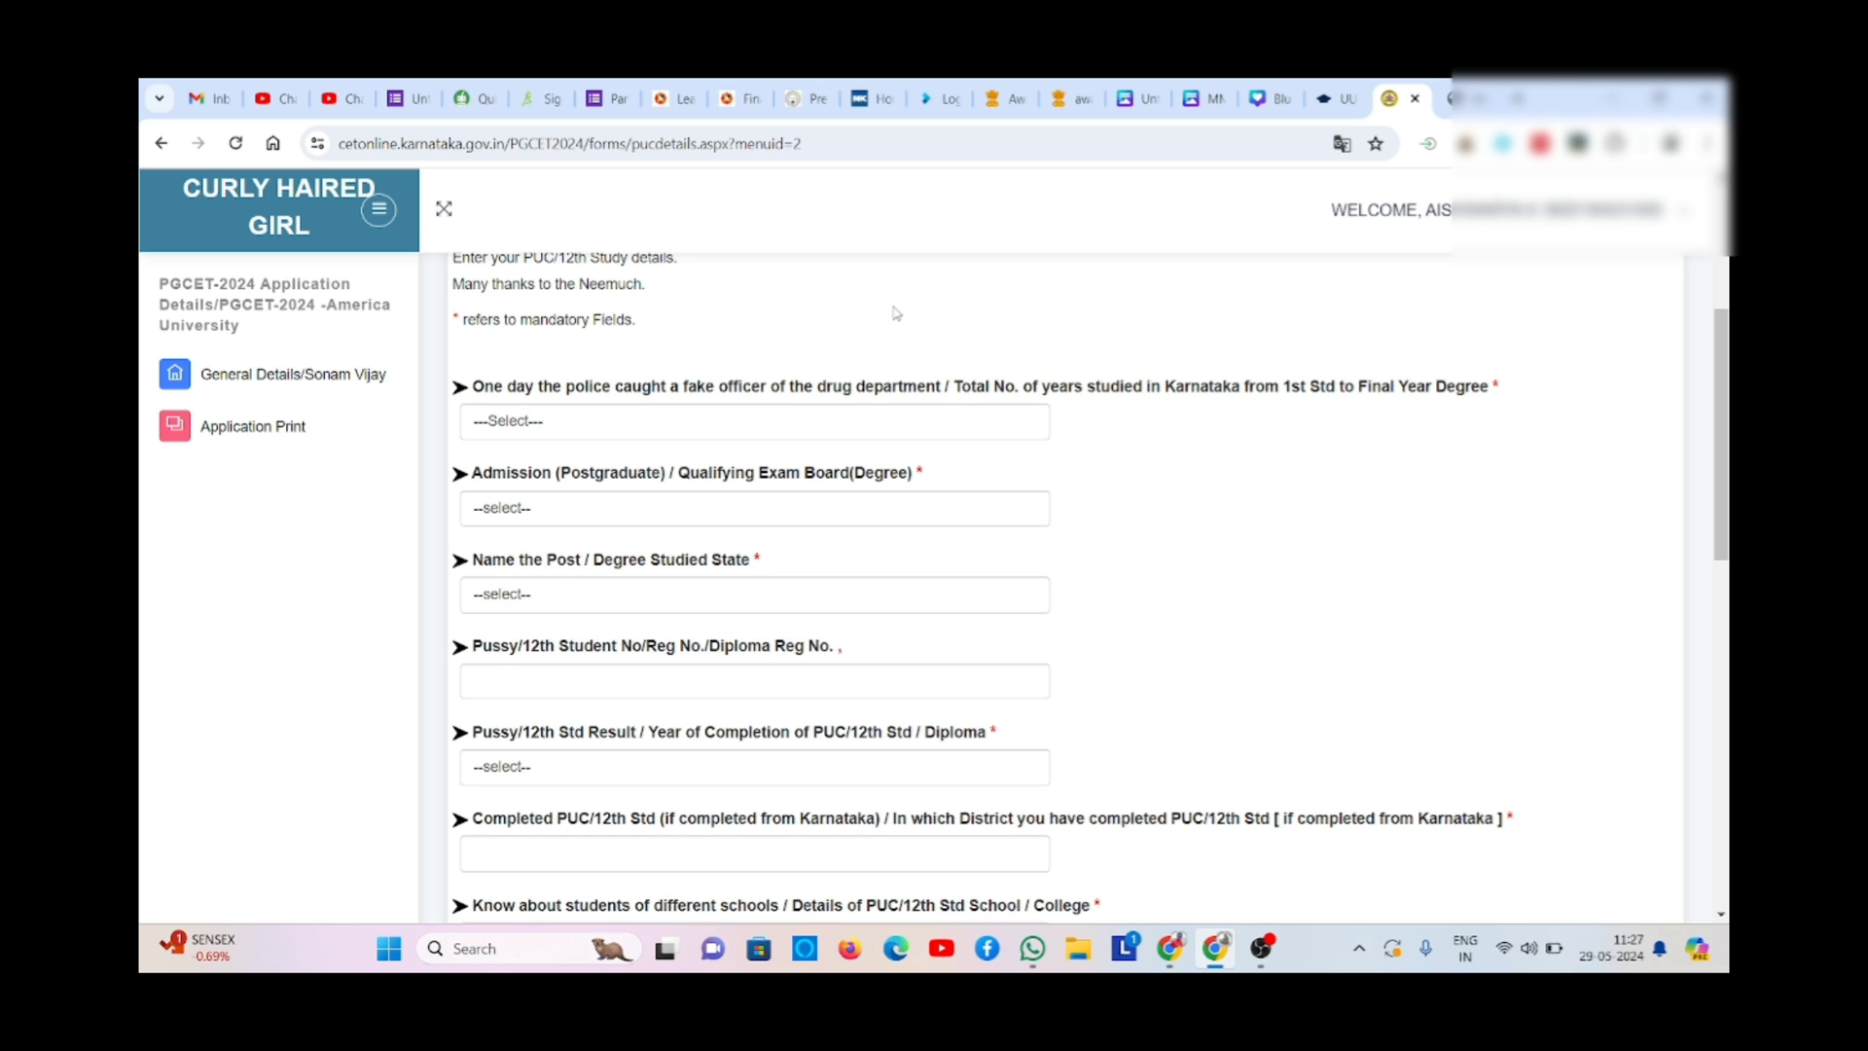
scroll(896, 312, "up", 2)
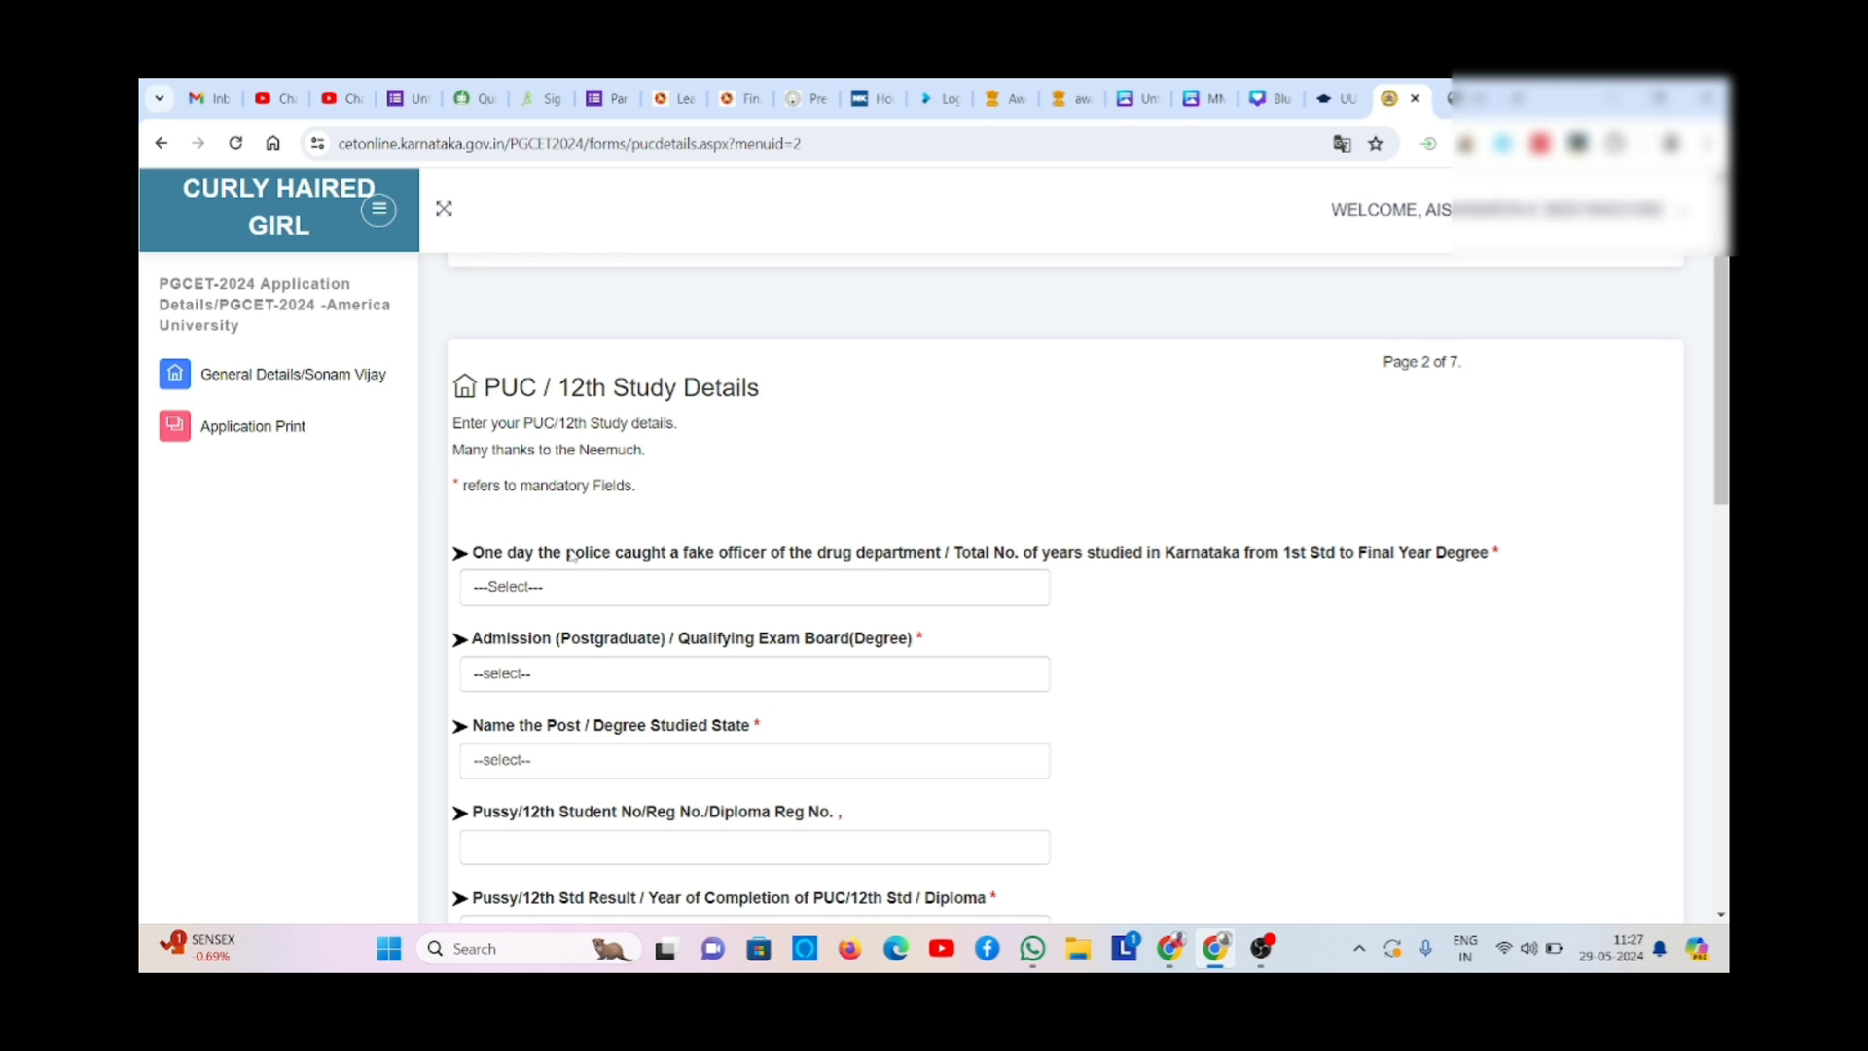
left_click(551, 585)
left_click(550, 585)
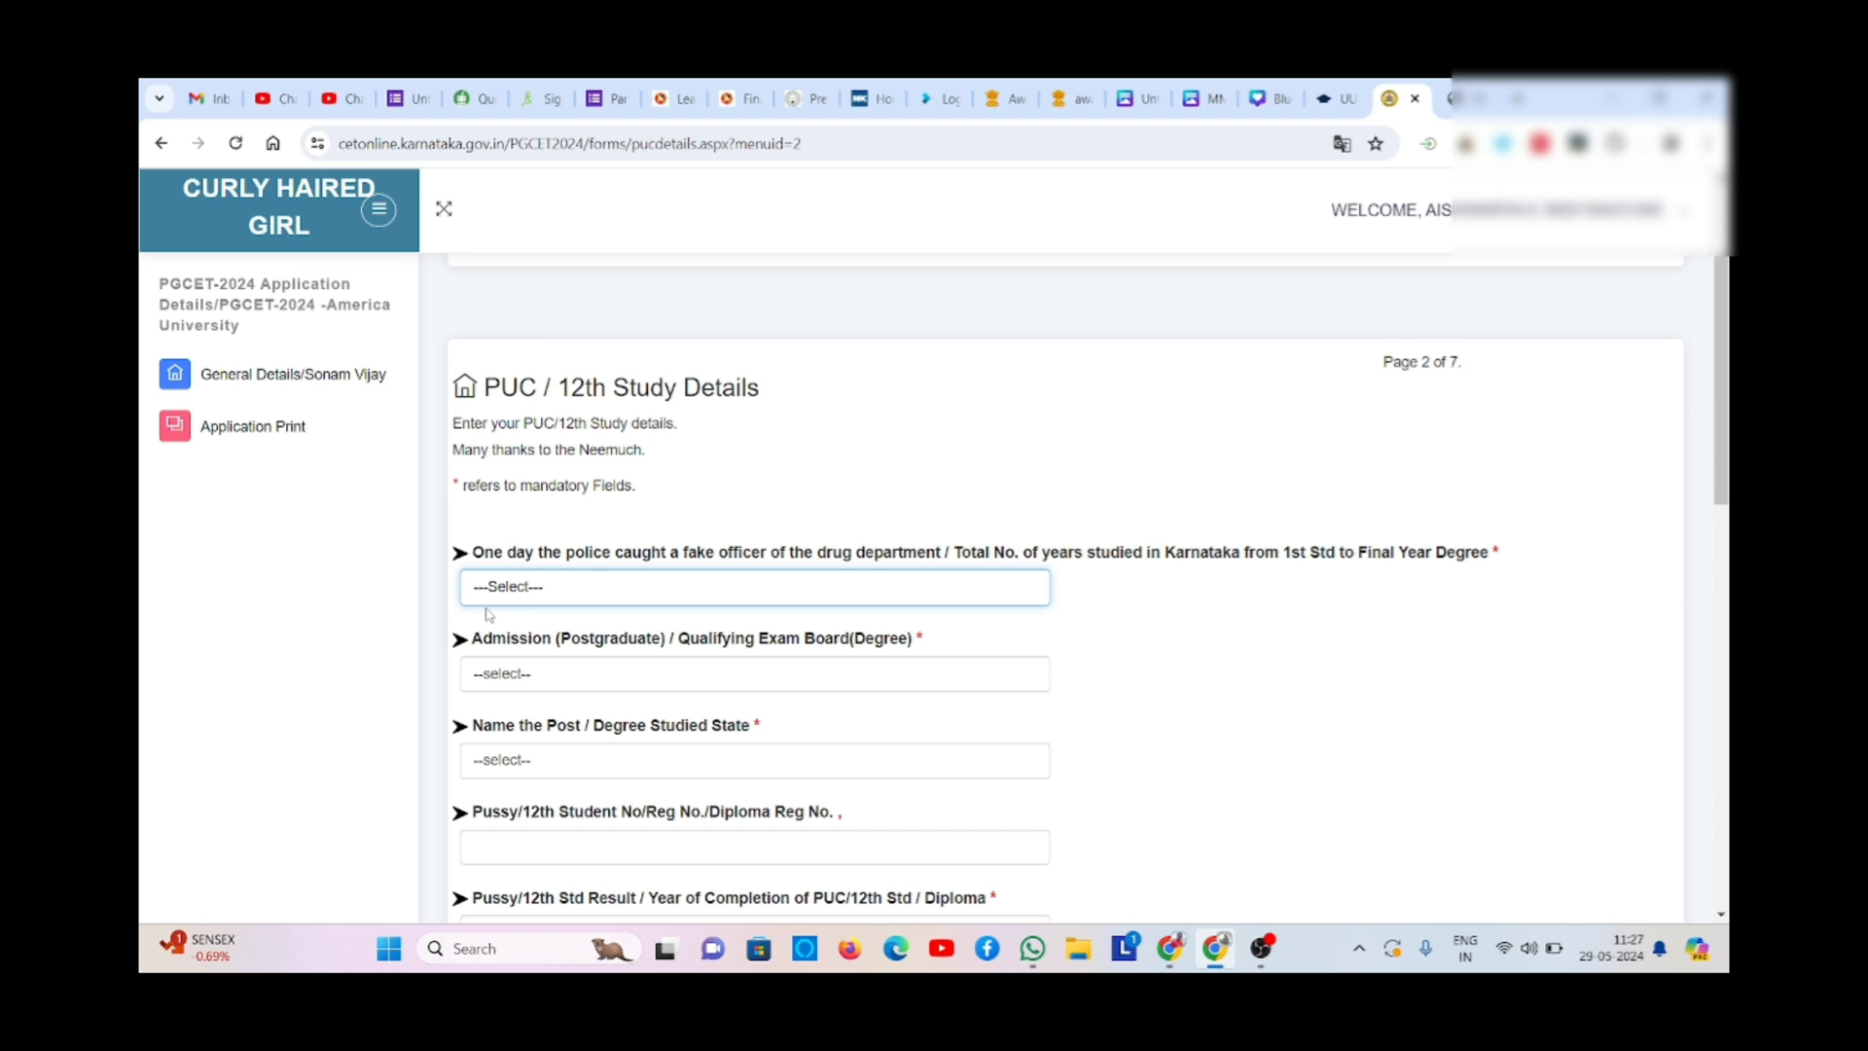
left_click(534, 588)
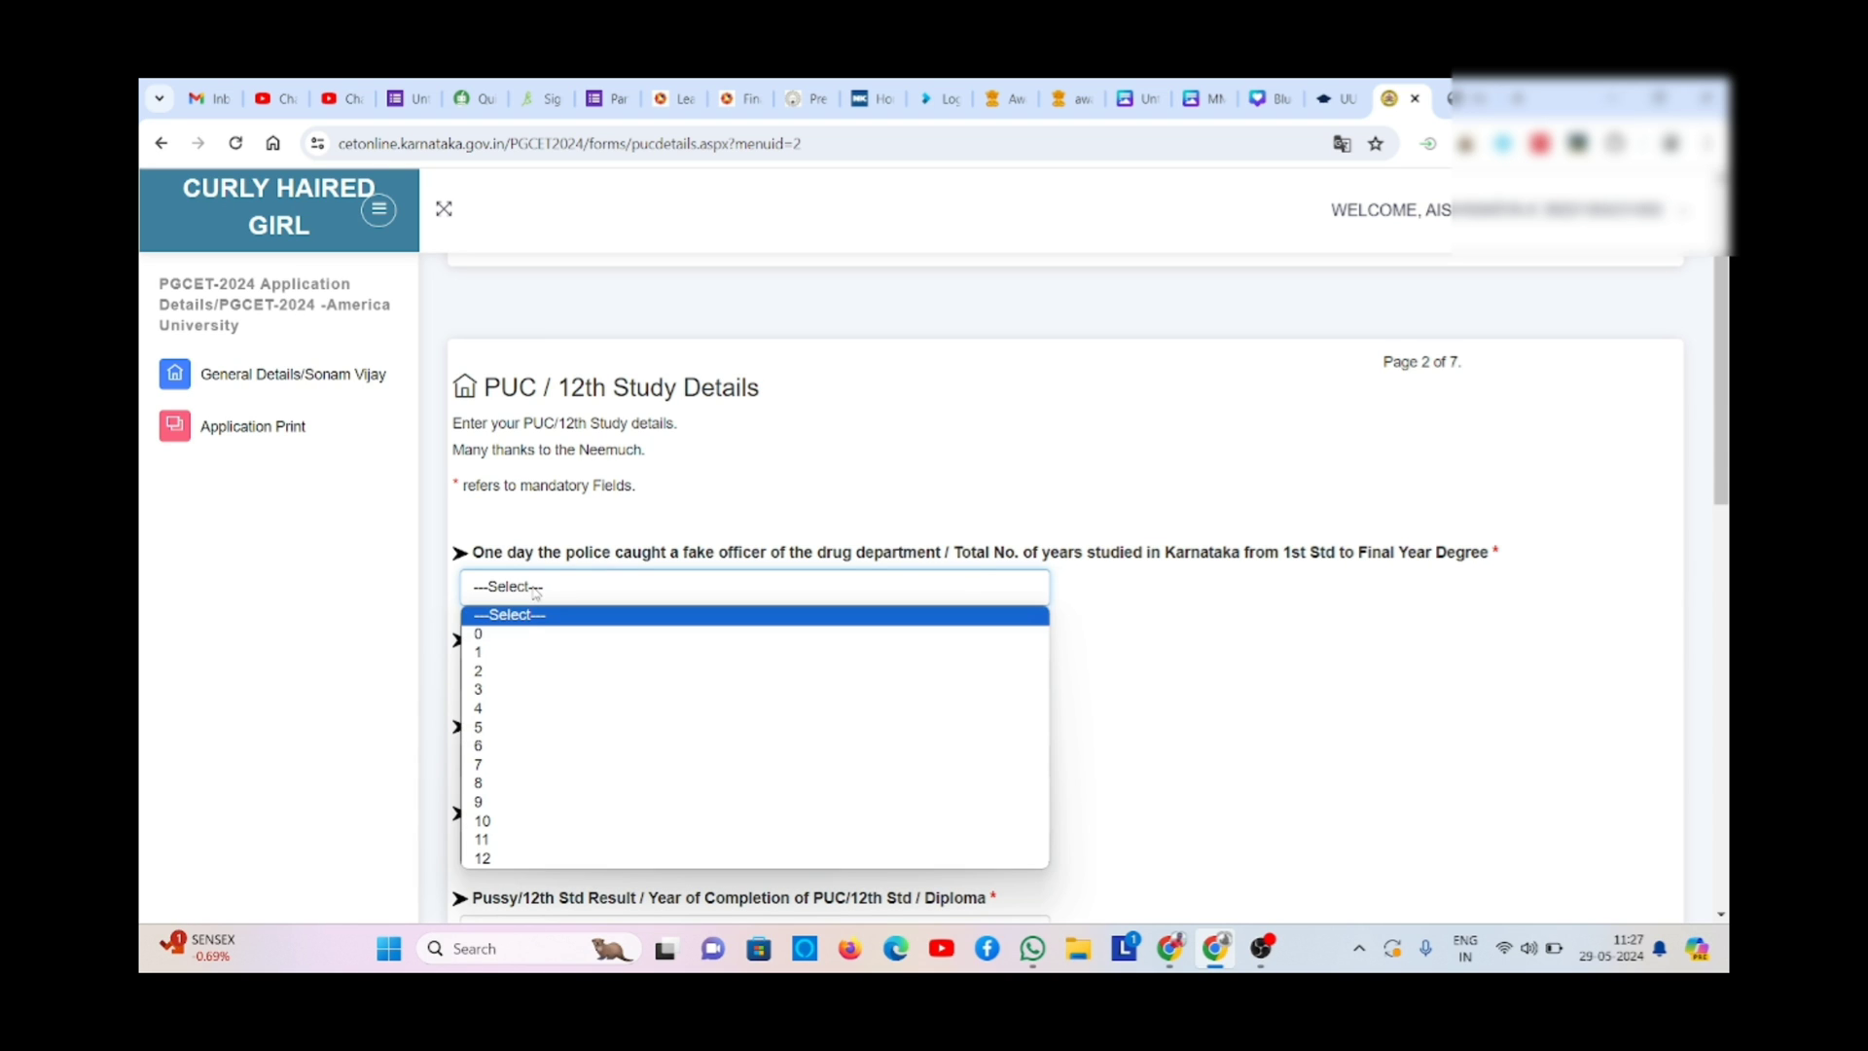
left_click(530, 858)
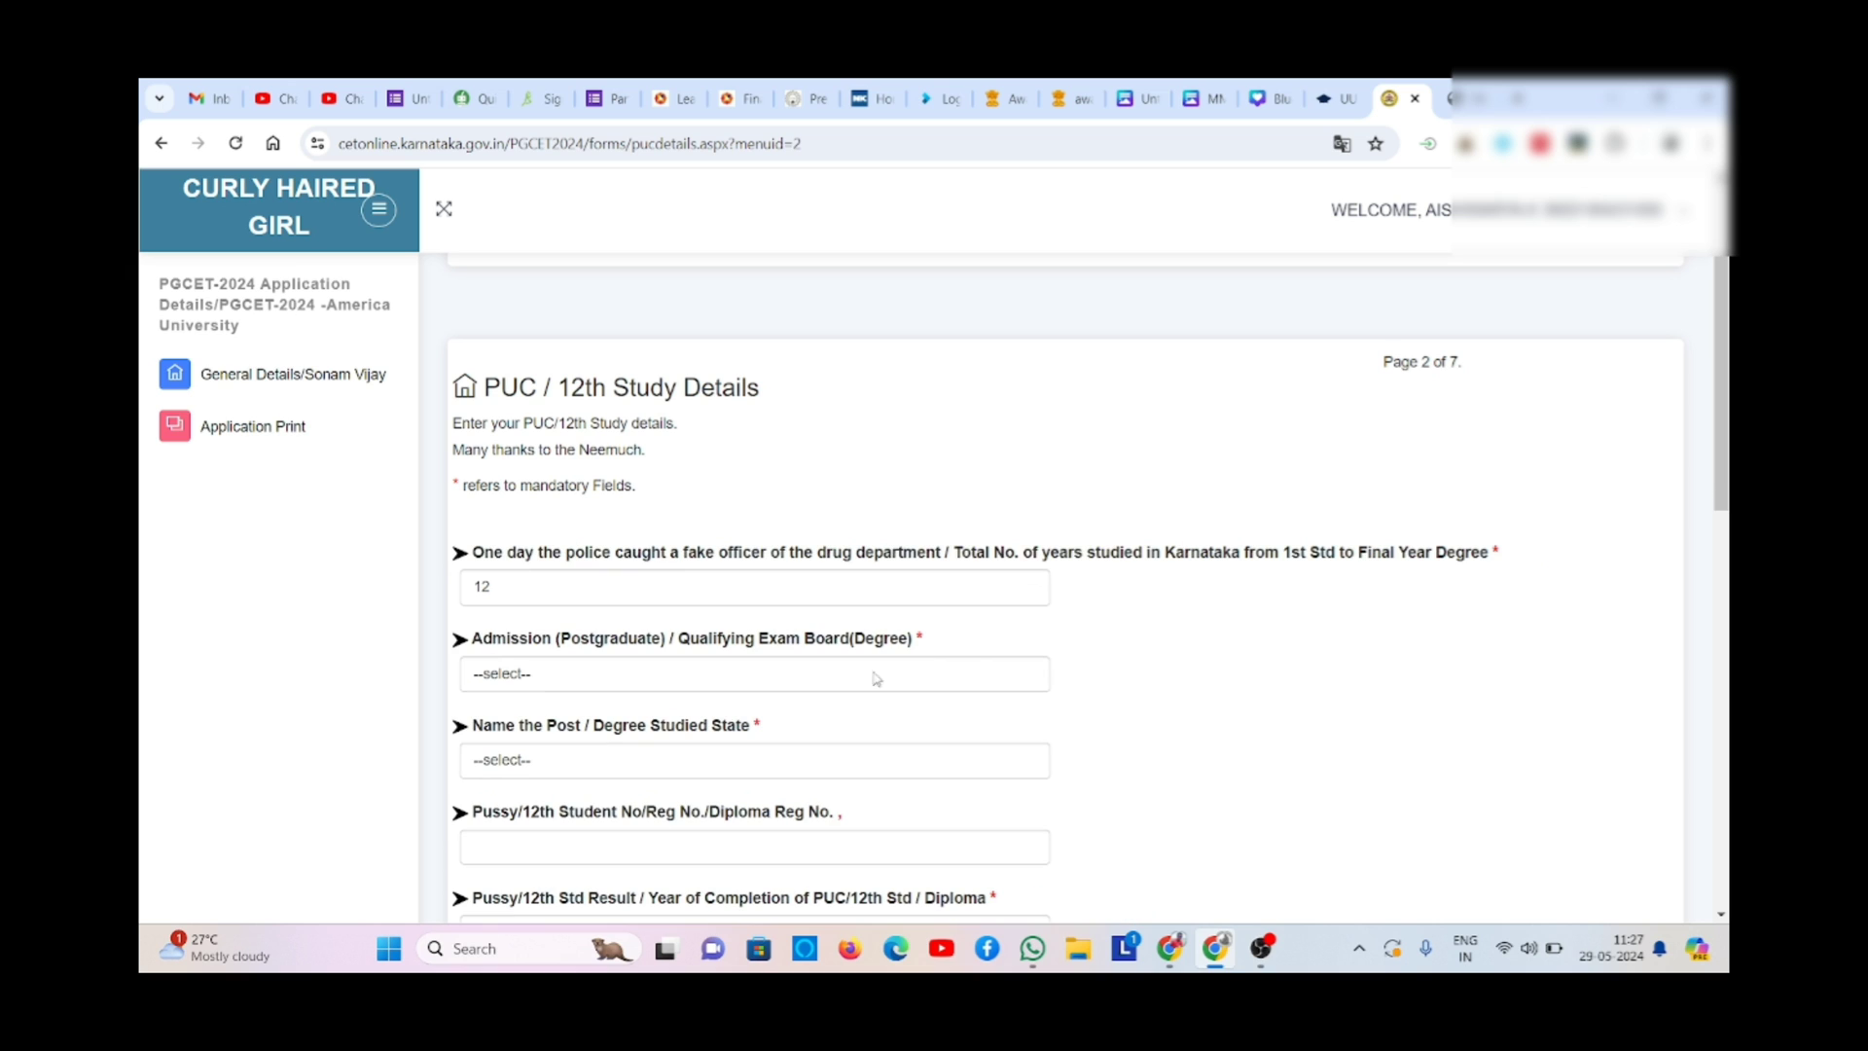
left_click(849, 600)
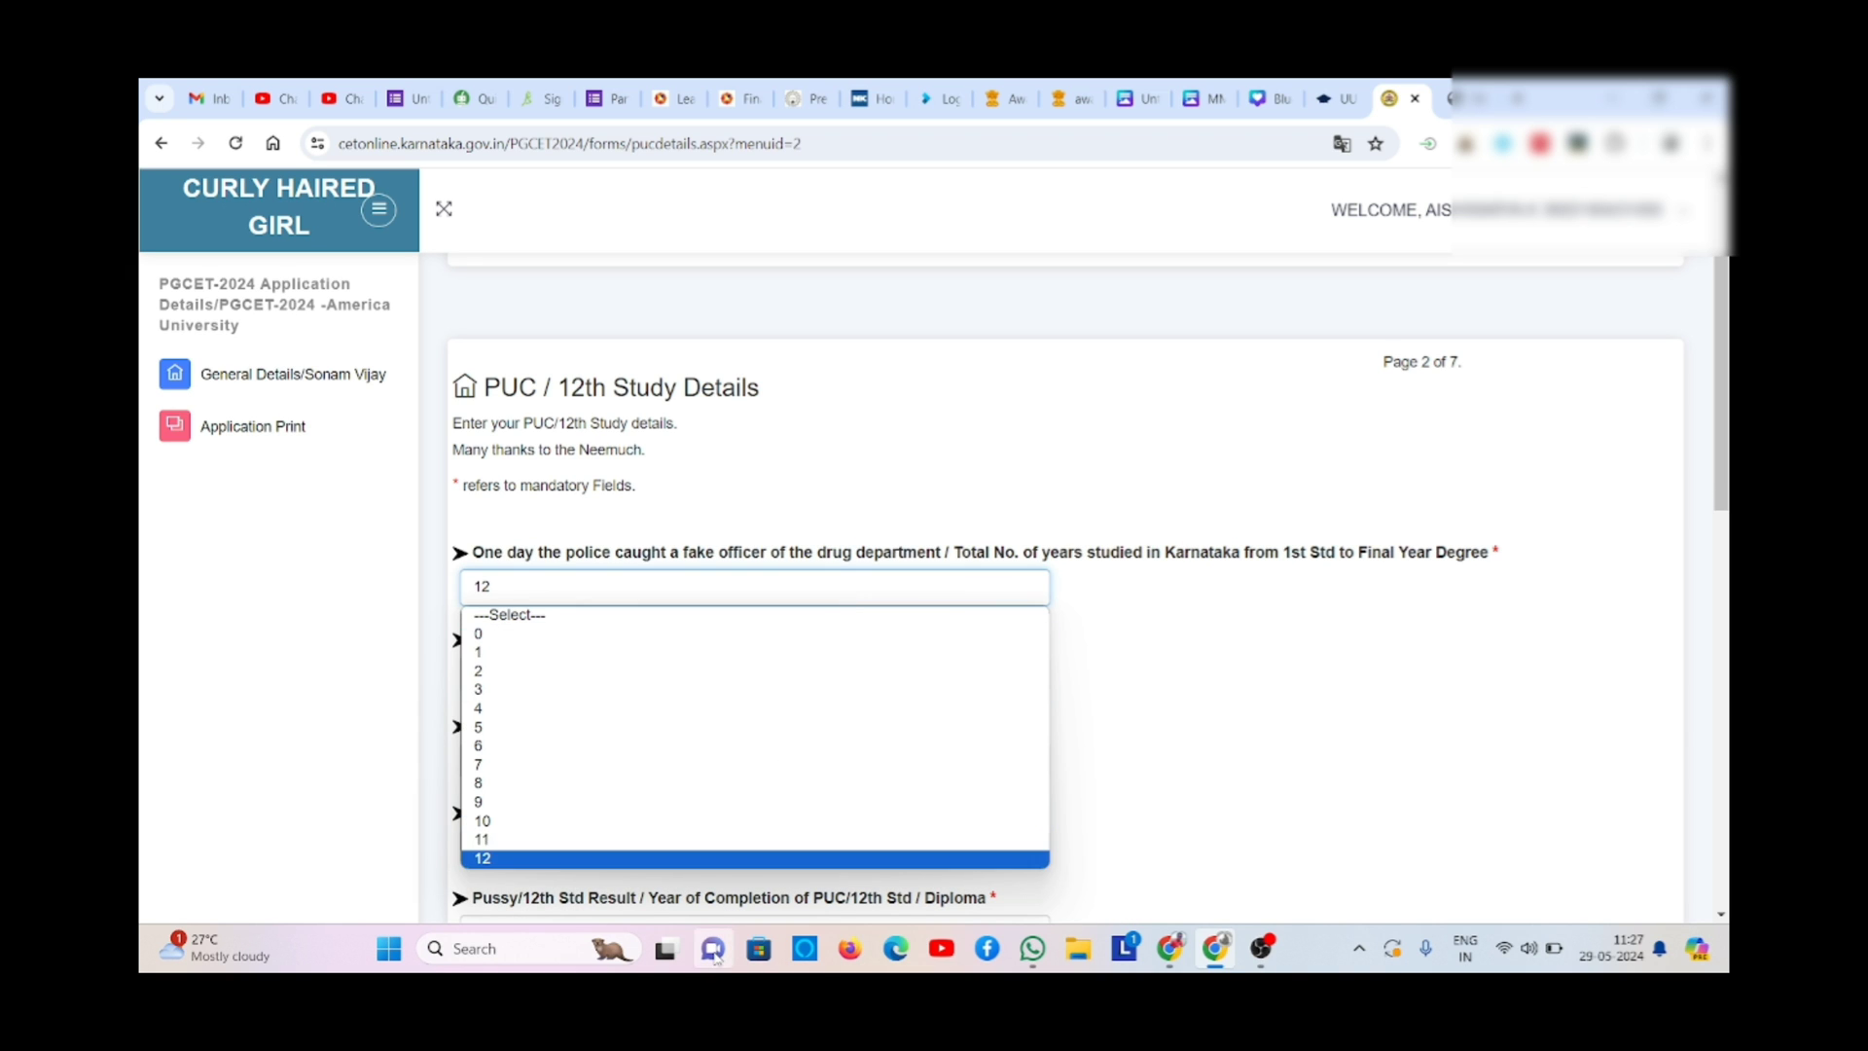
left_click(1121, 762)
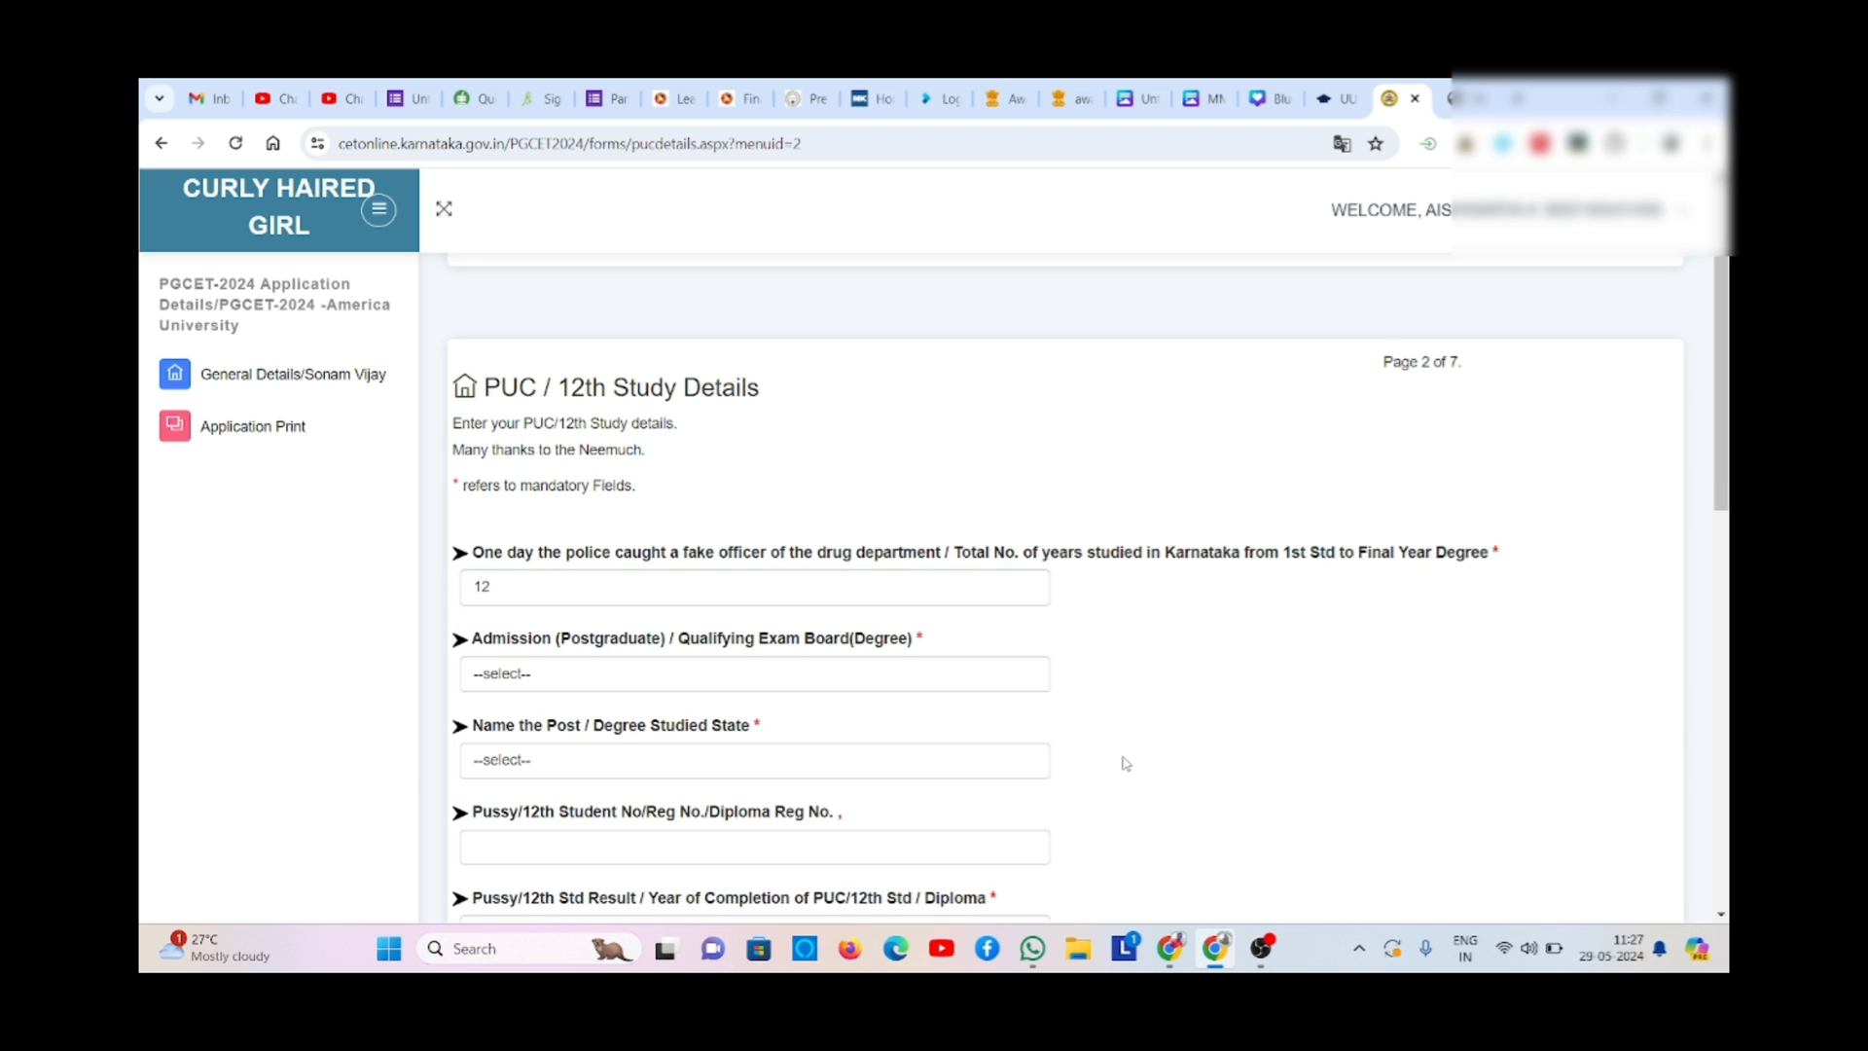
- Choose KARNATAKA ( STATE BOARD ) as the qualifying exam board
left_click(620, 679)
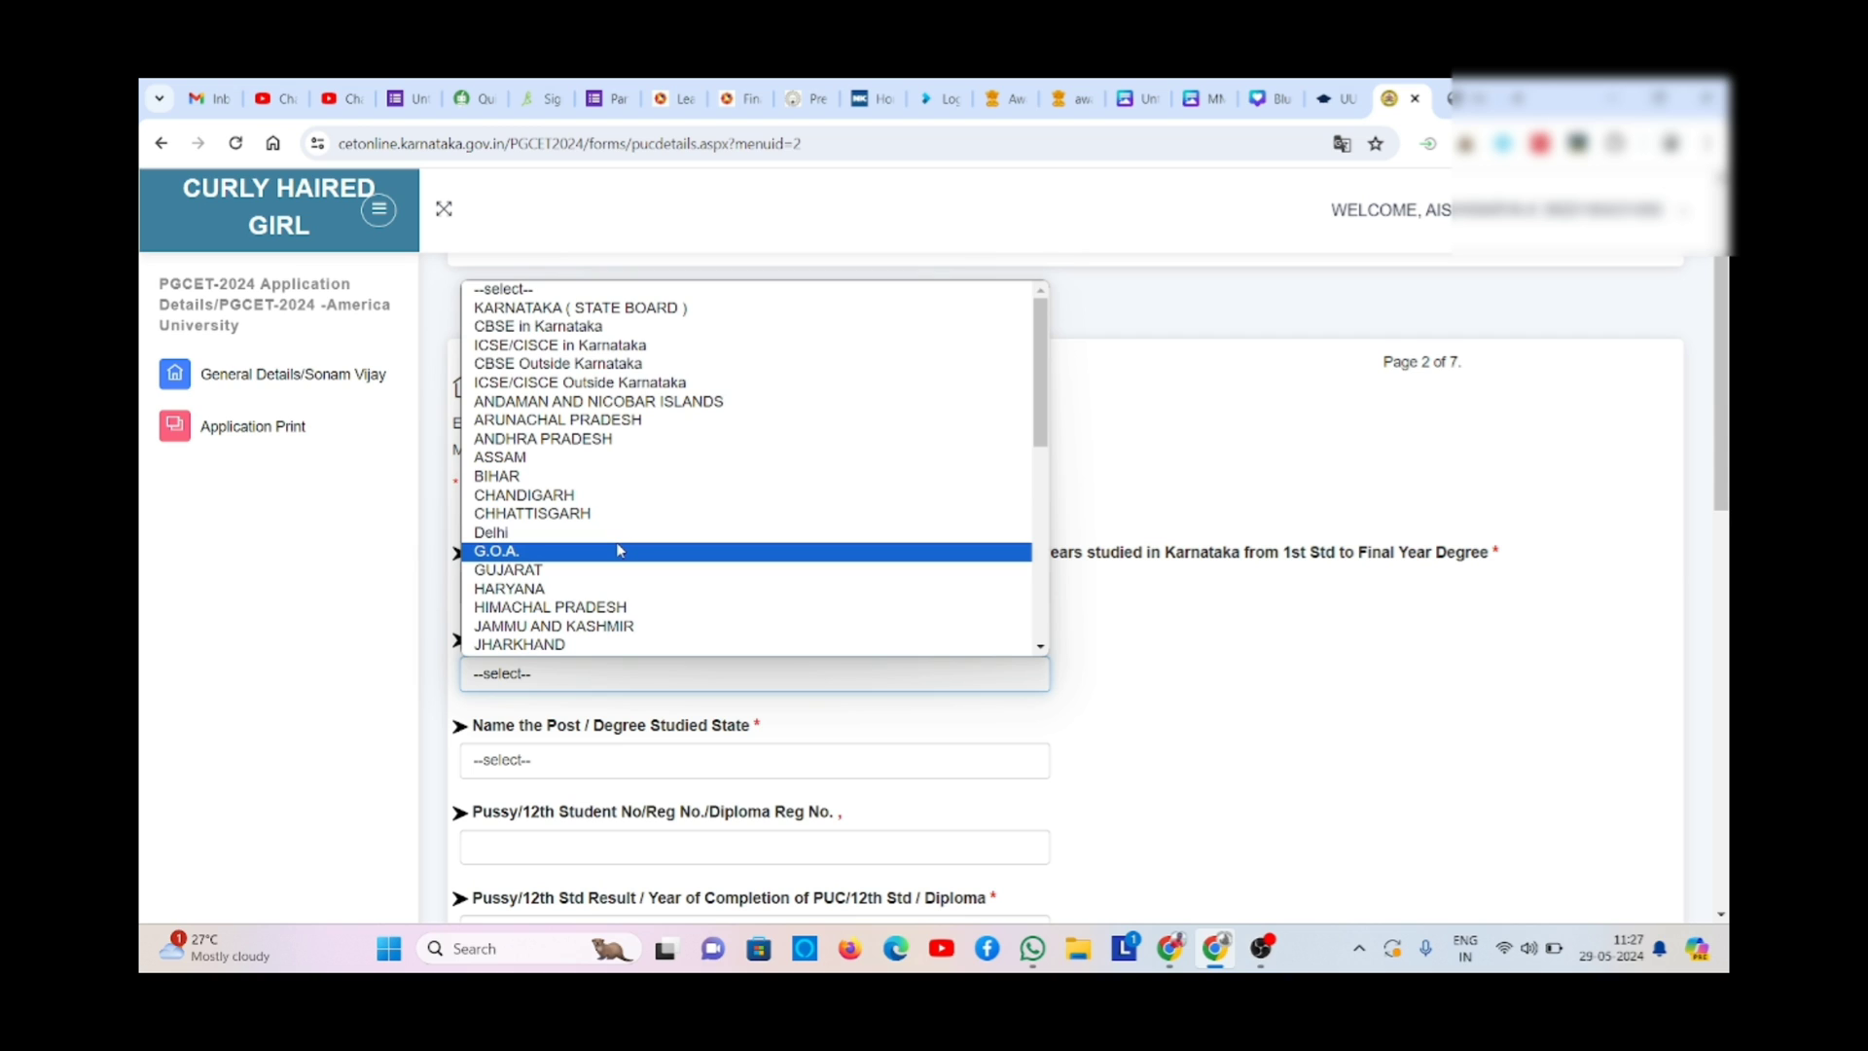
left_click(1209, 756)
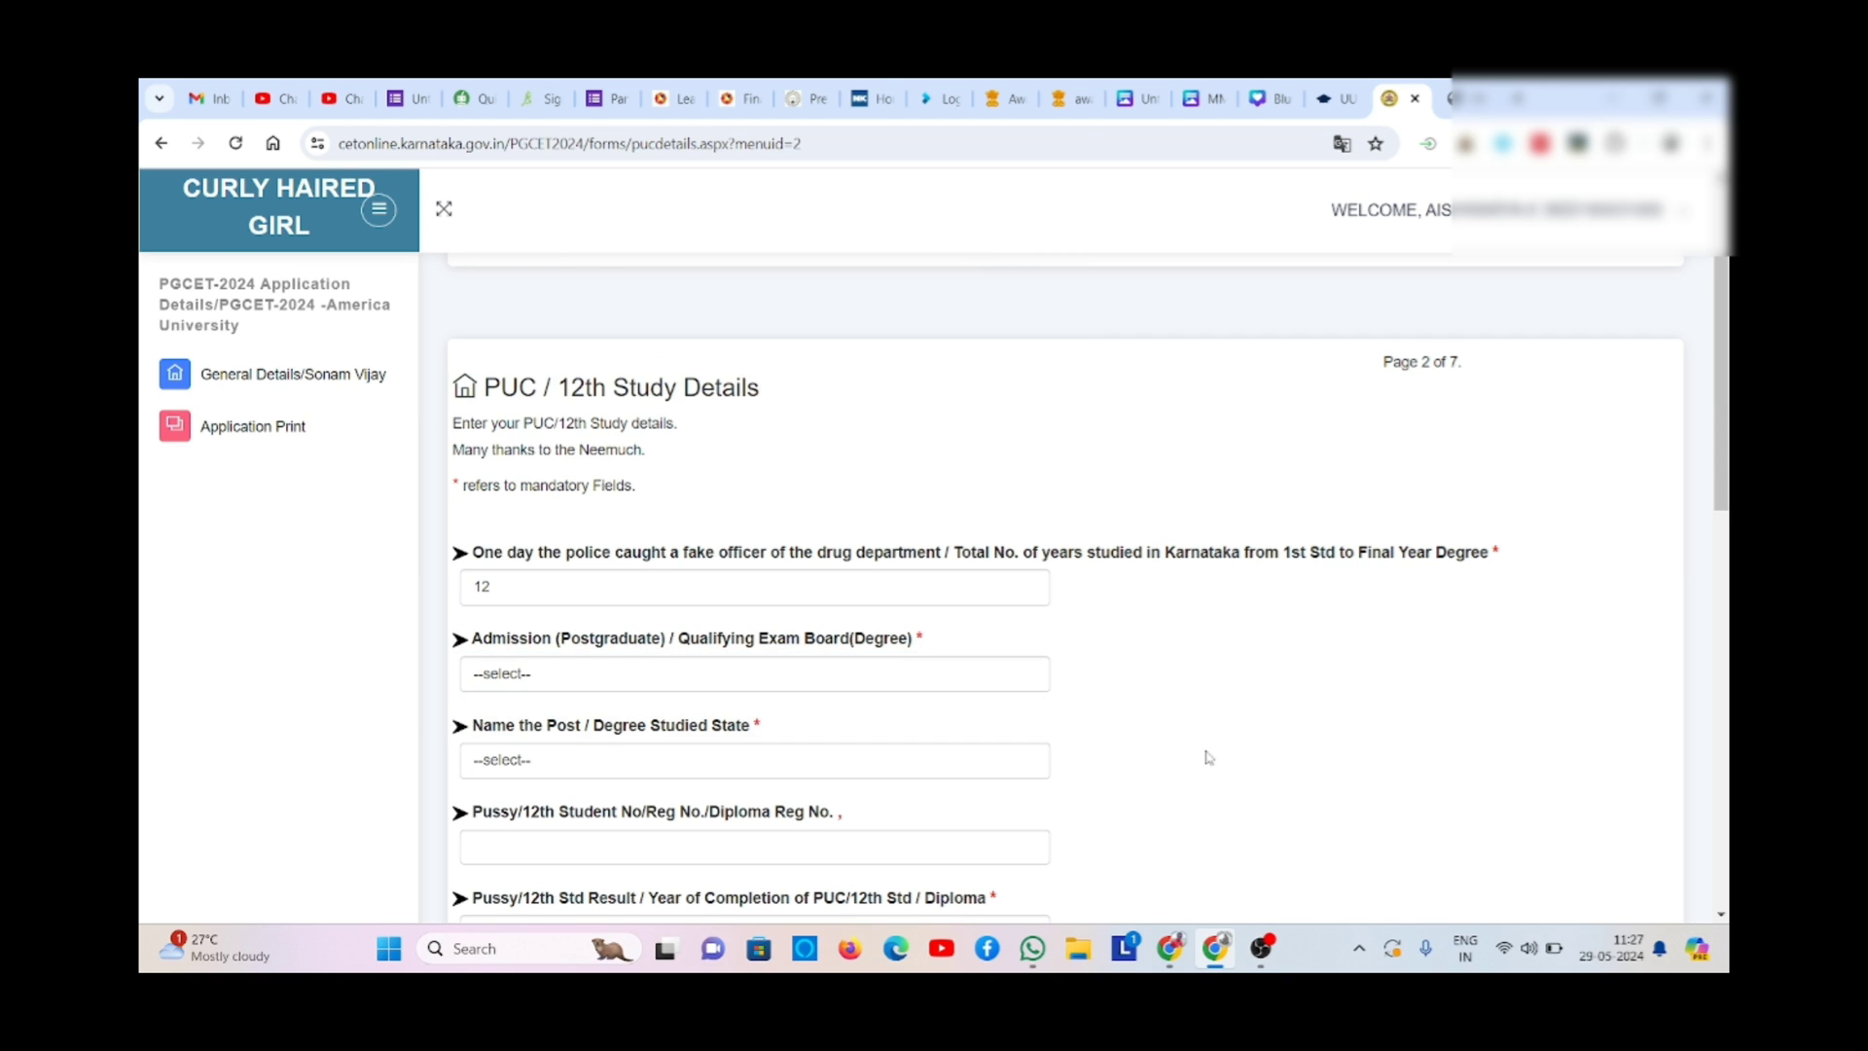
left_click(746, 679)
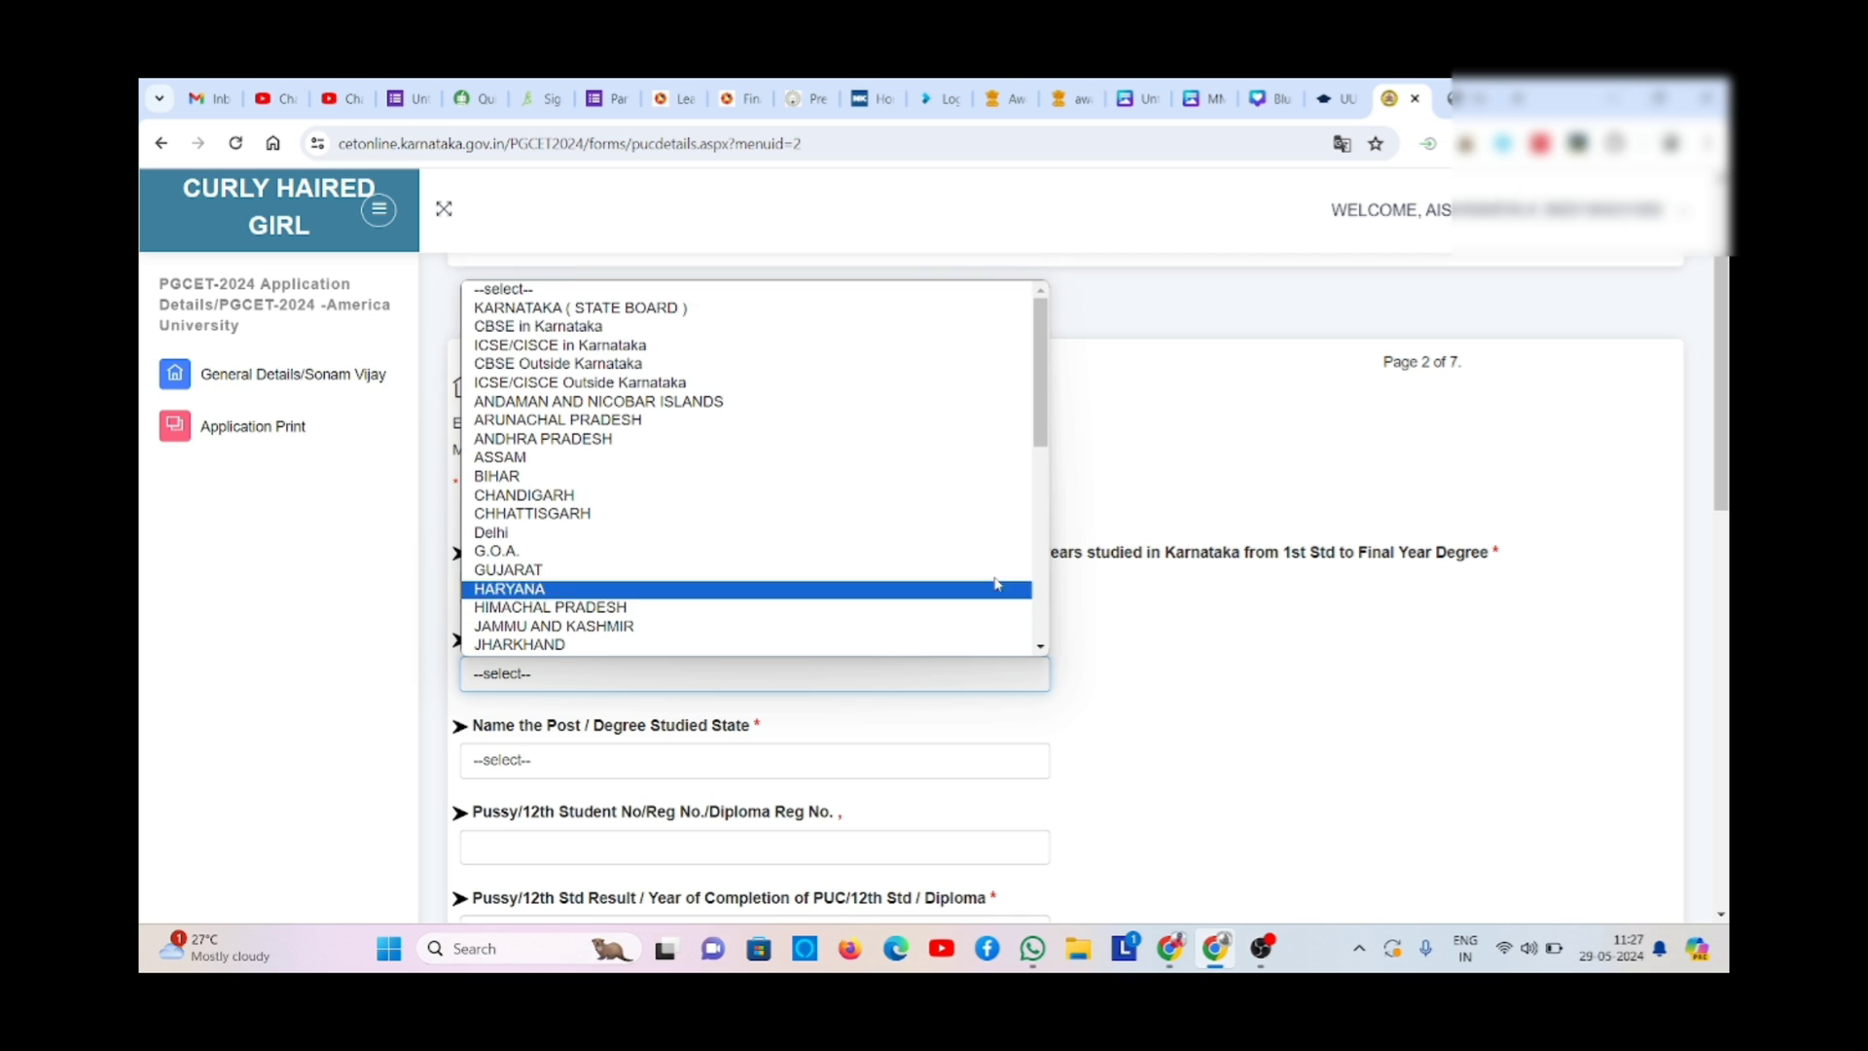
left_click(1041, 631)
left_click(1041, 631)
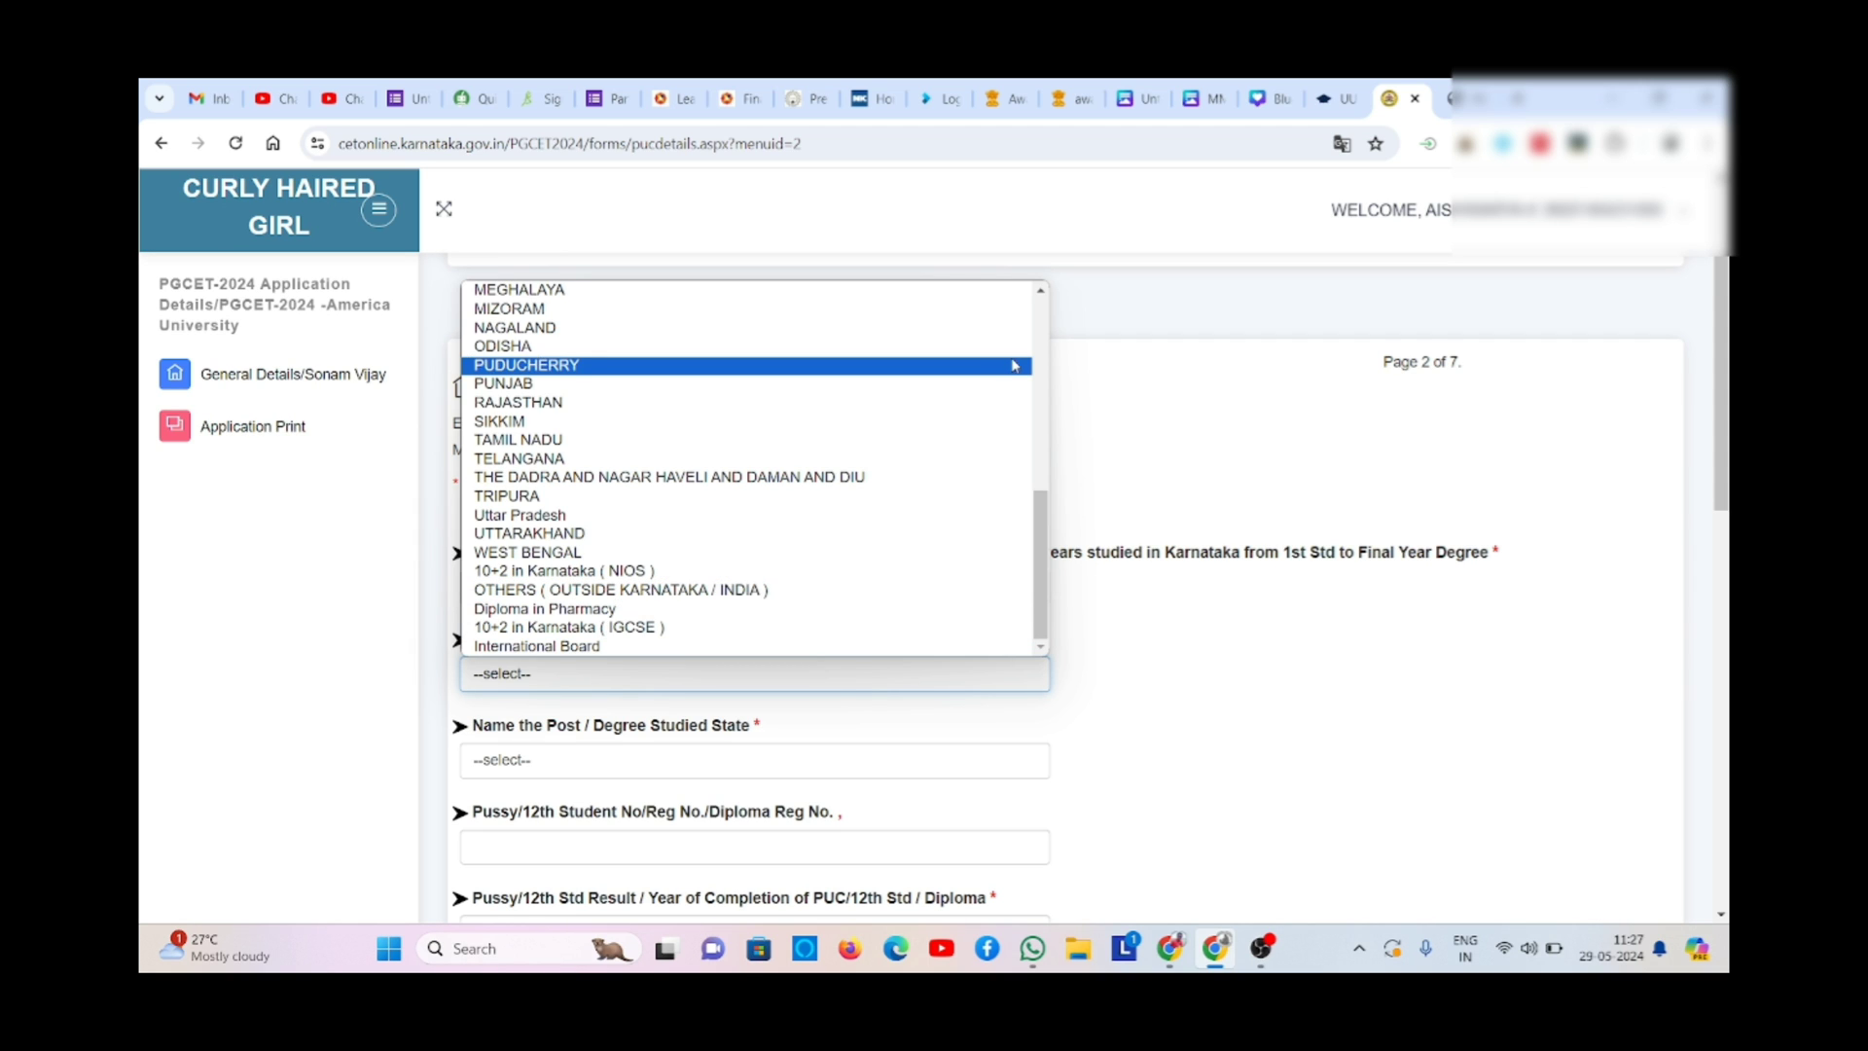
left_click(1061, 327)
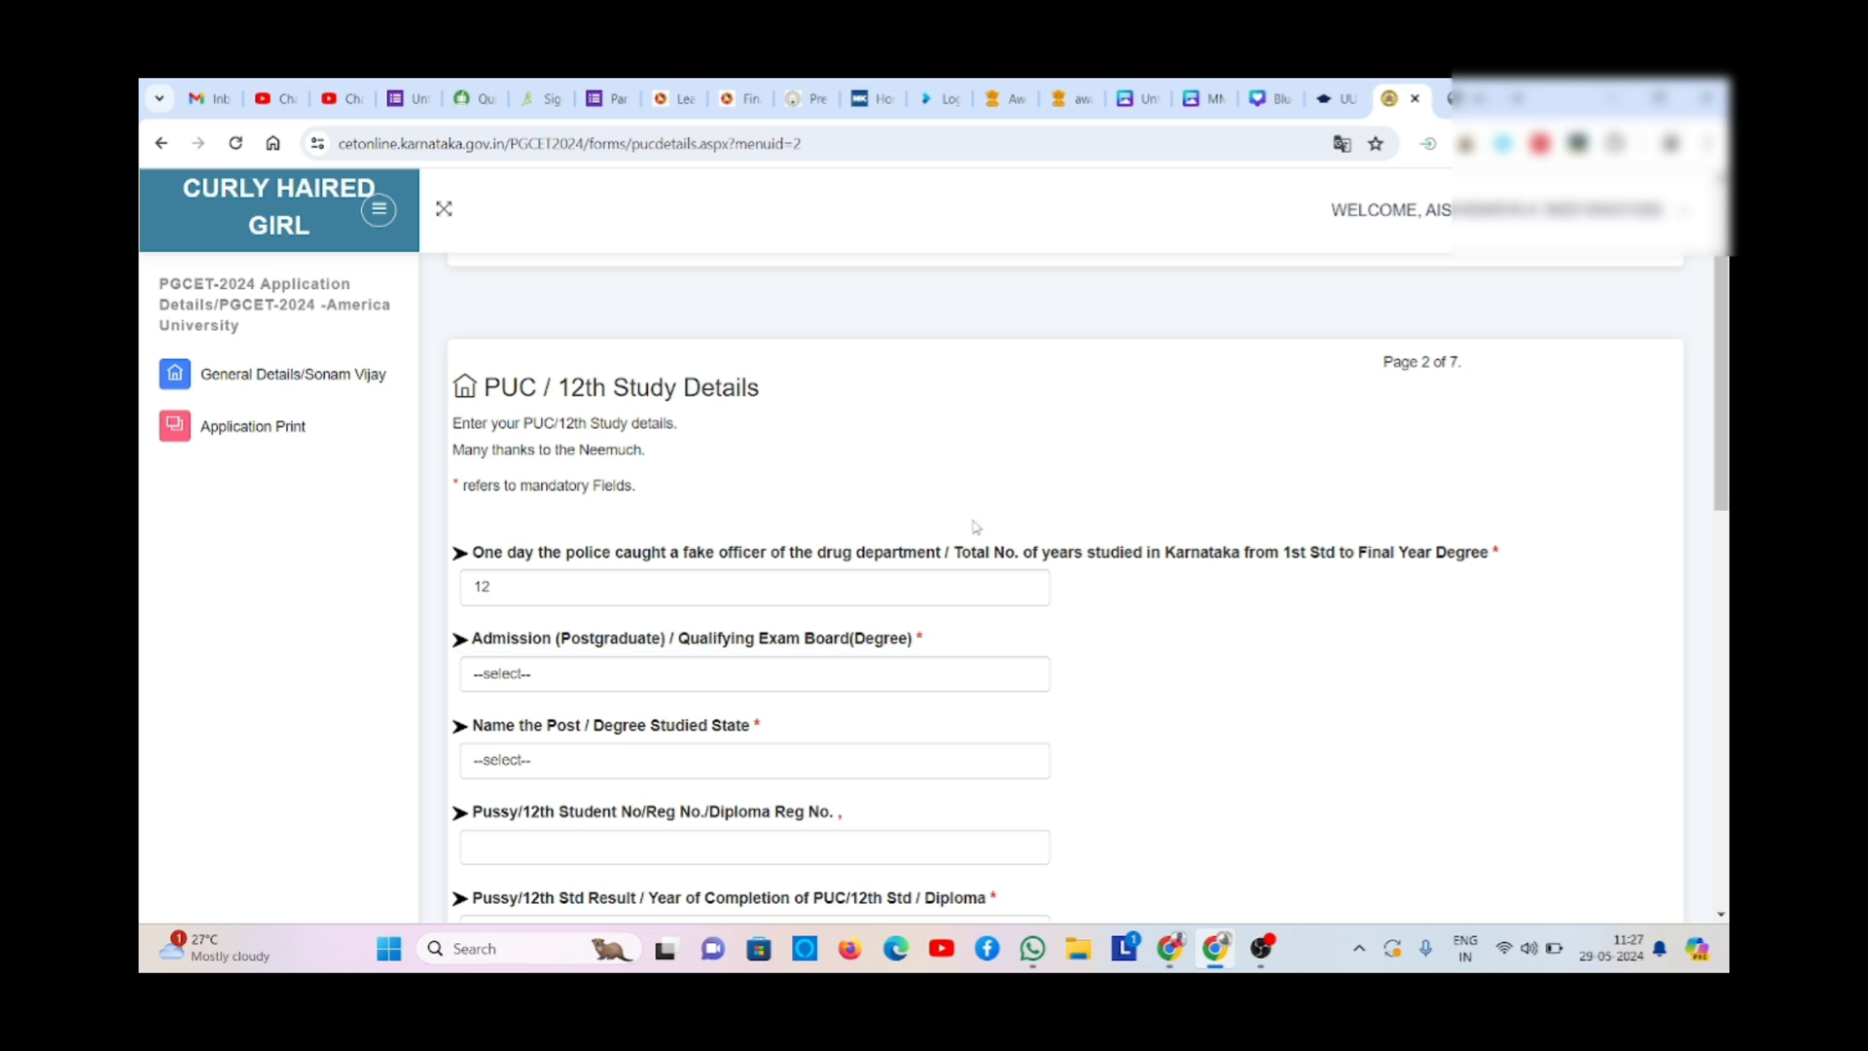
left_click(858, 685)
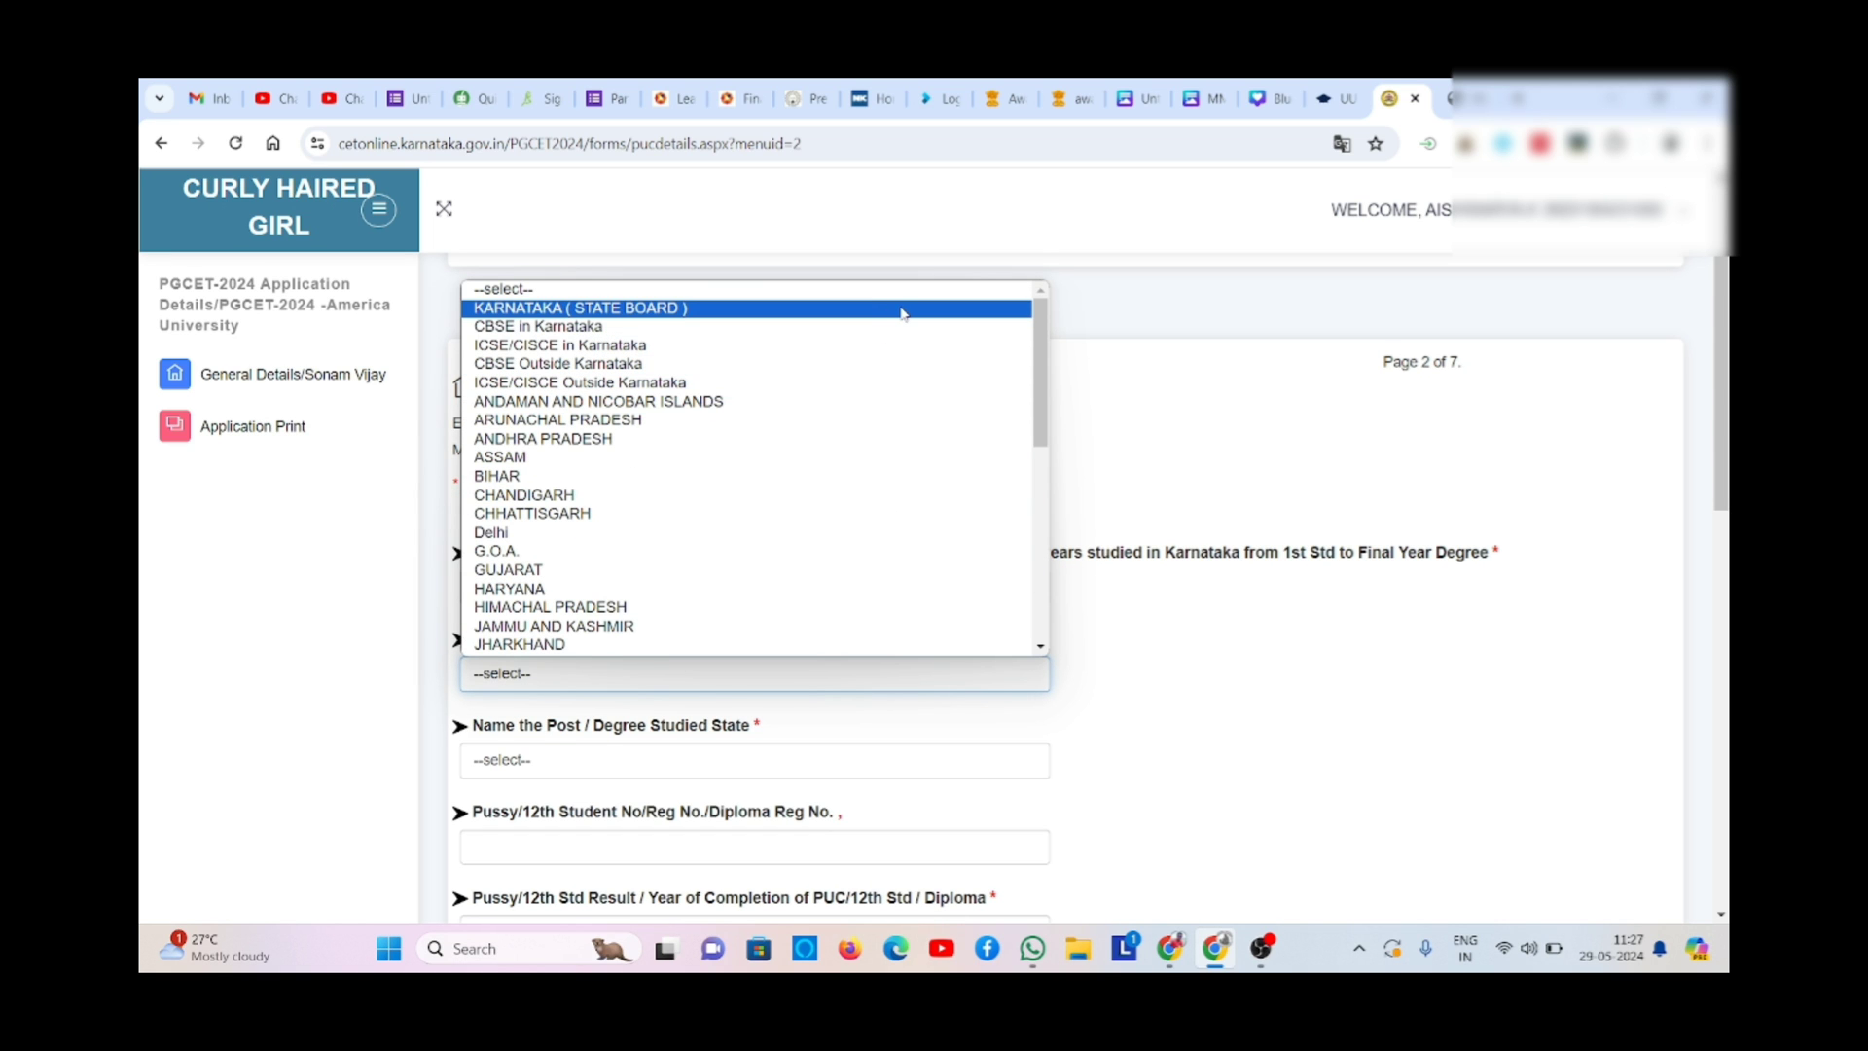
left_click(903, 309)
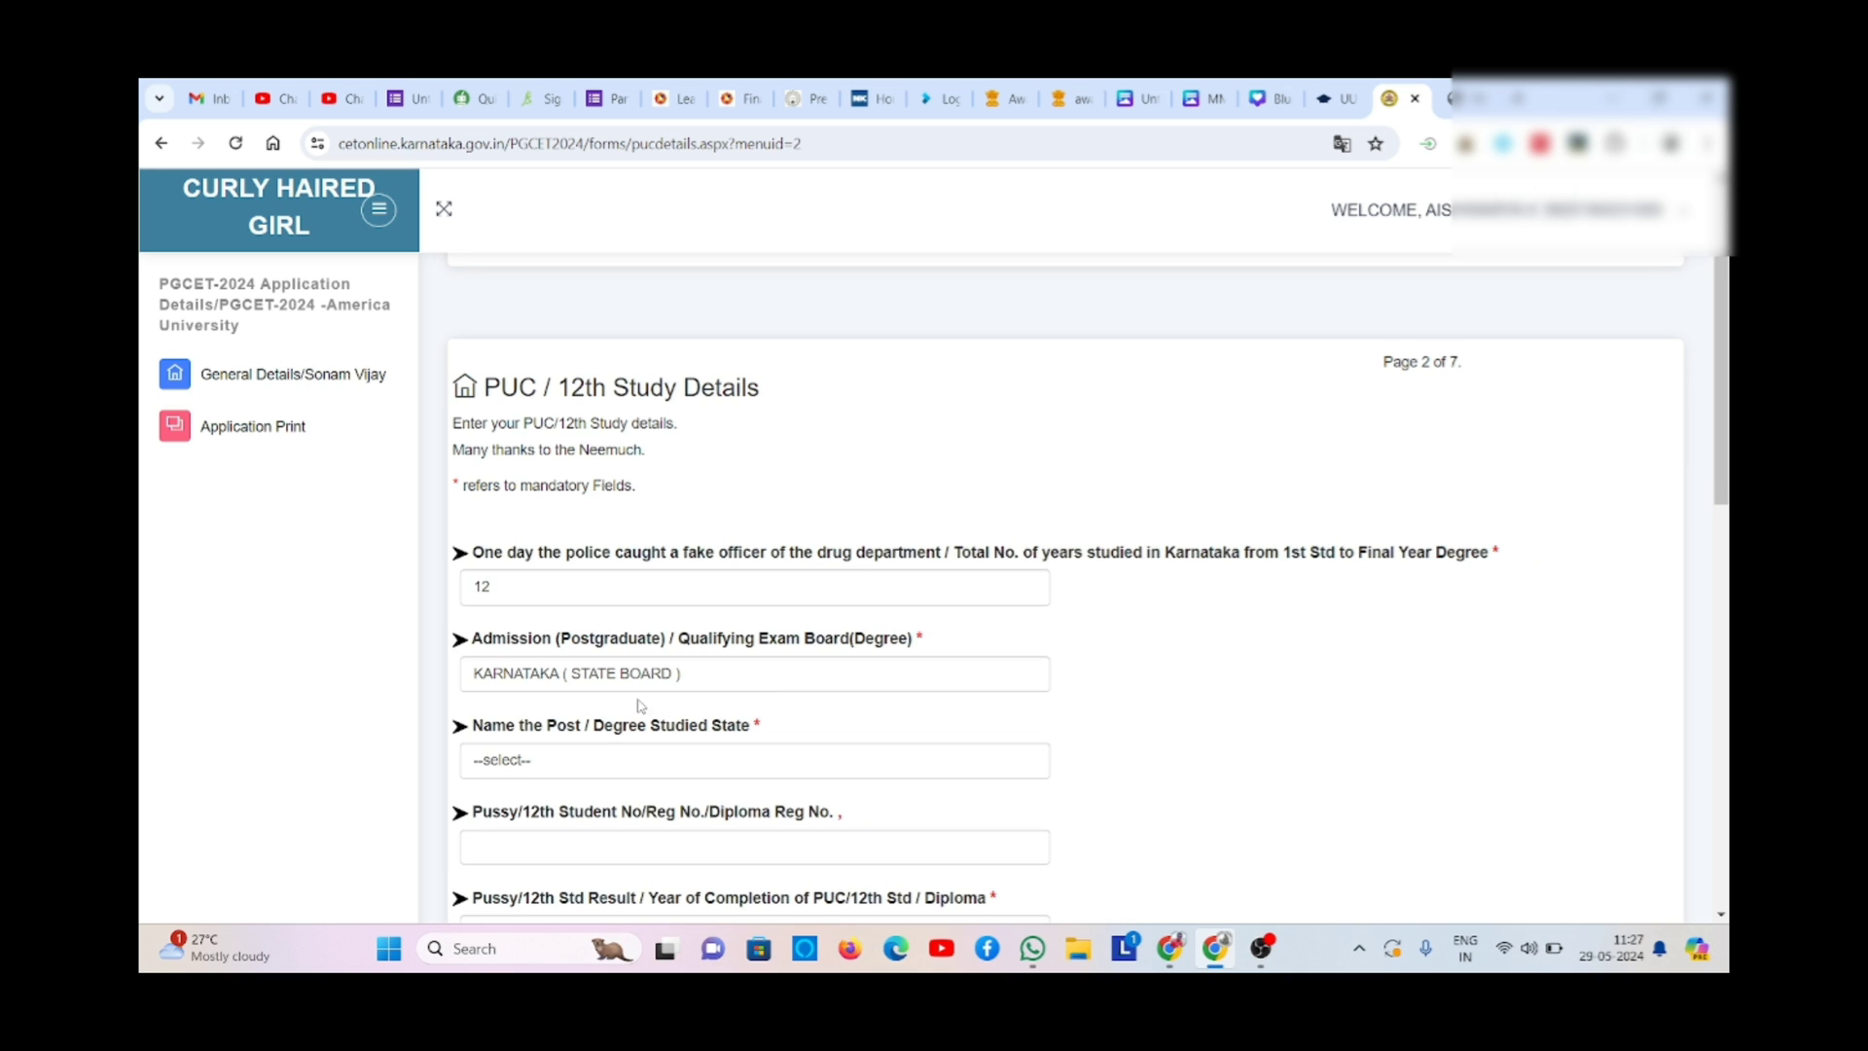
- Change the Degree Studied State from LADAKH to KARNATAKA ( STATE BOARD )
left_click(641, 766)
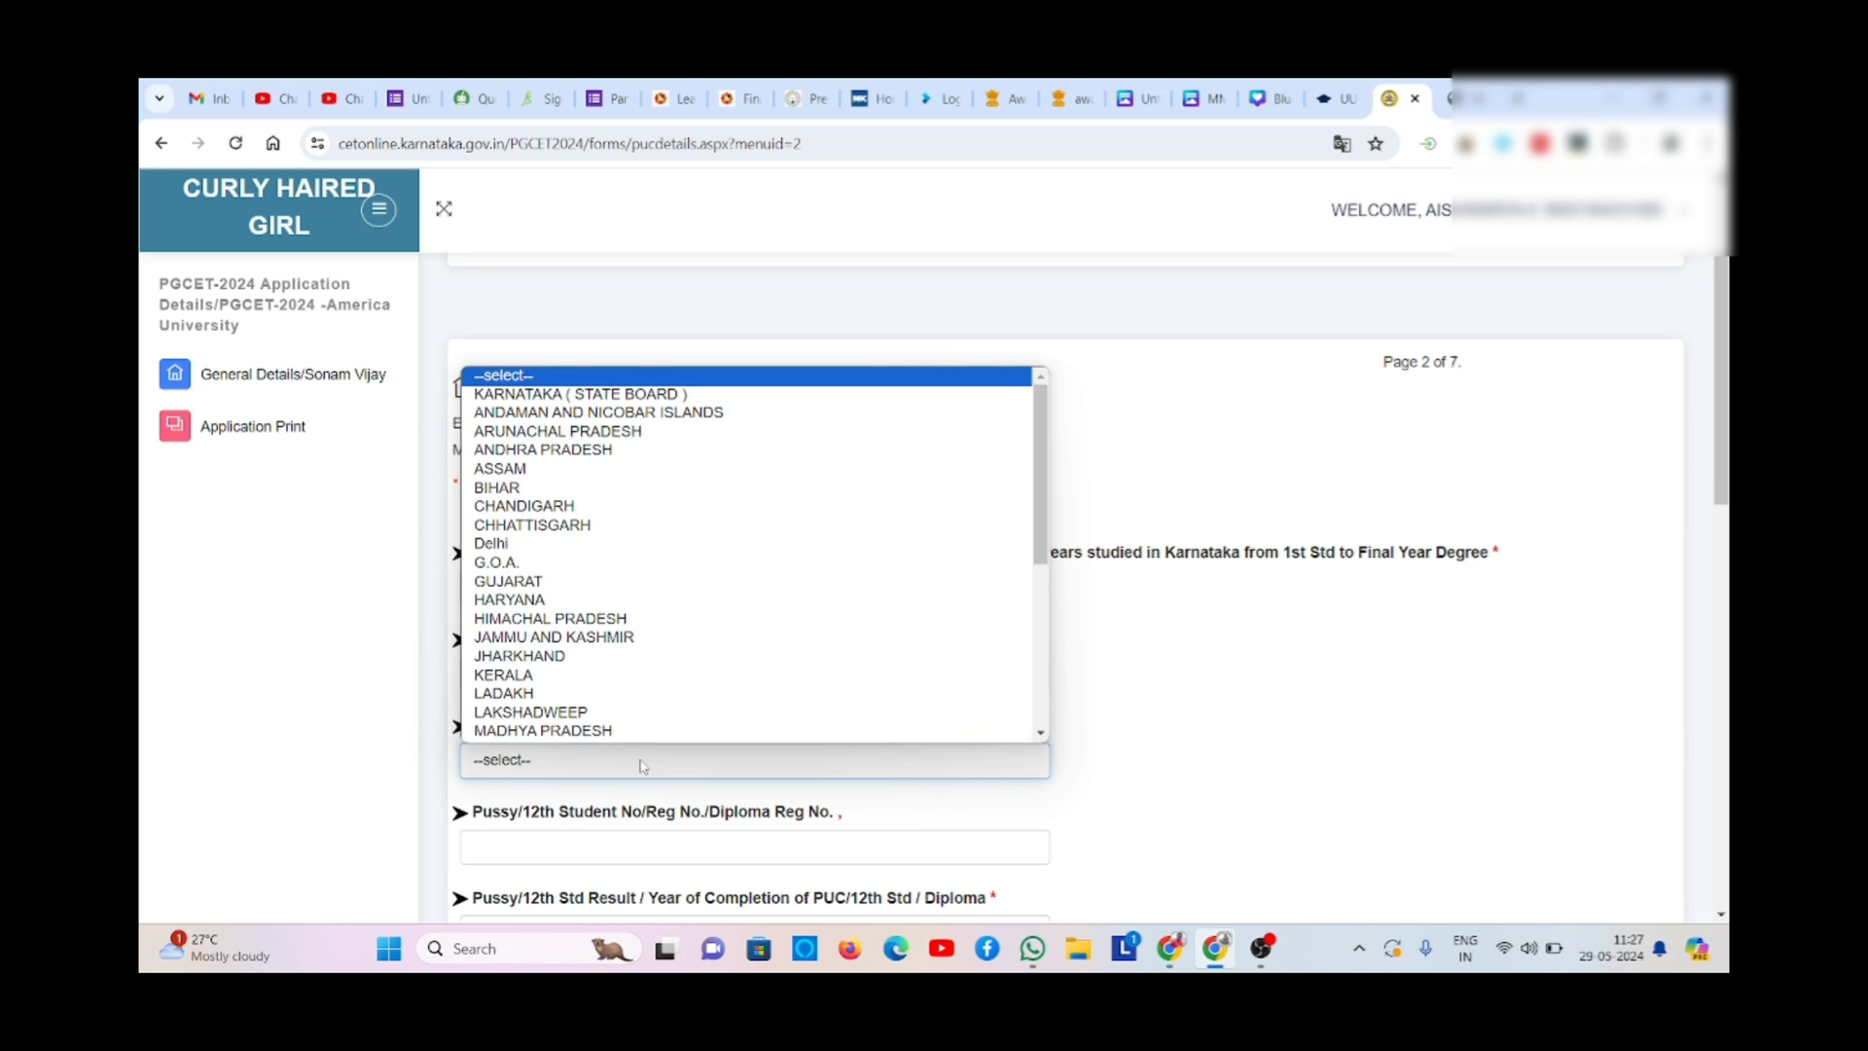
left_click(641, 765)
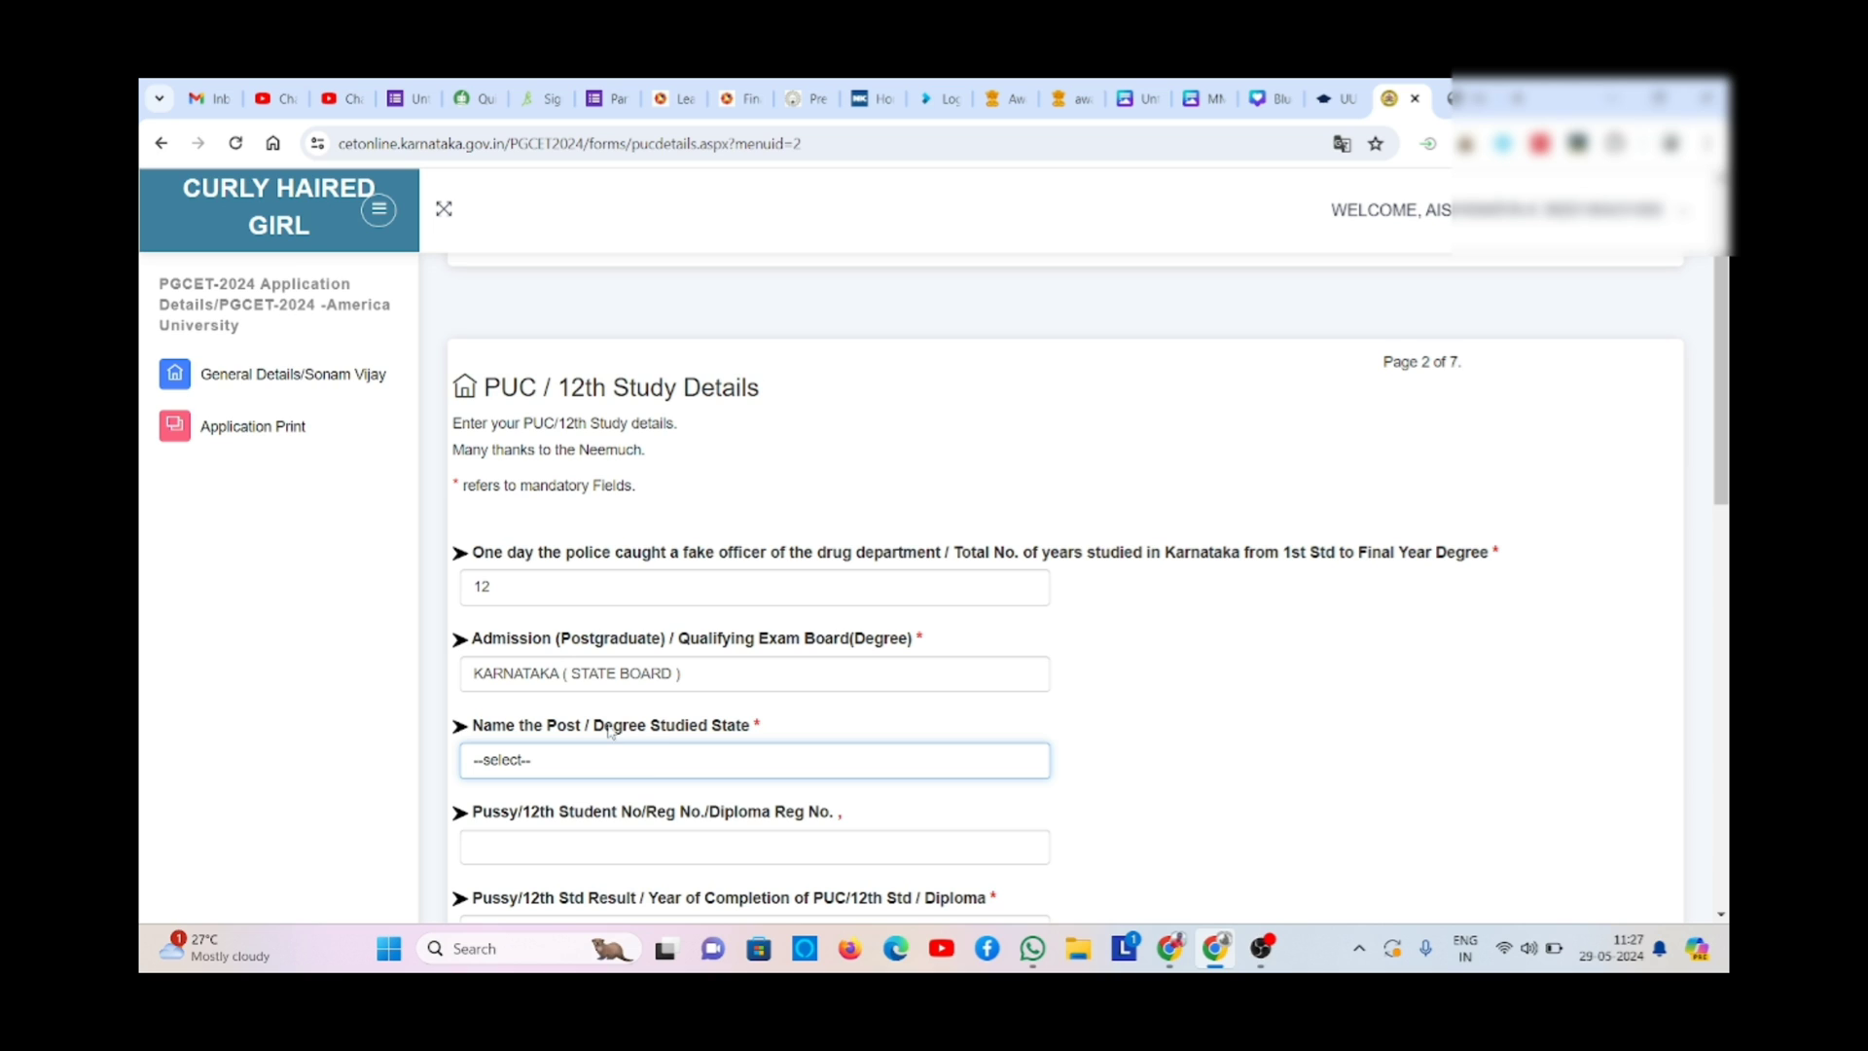
left_click(681, 768)
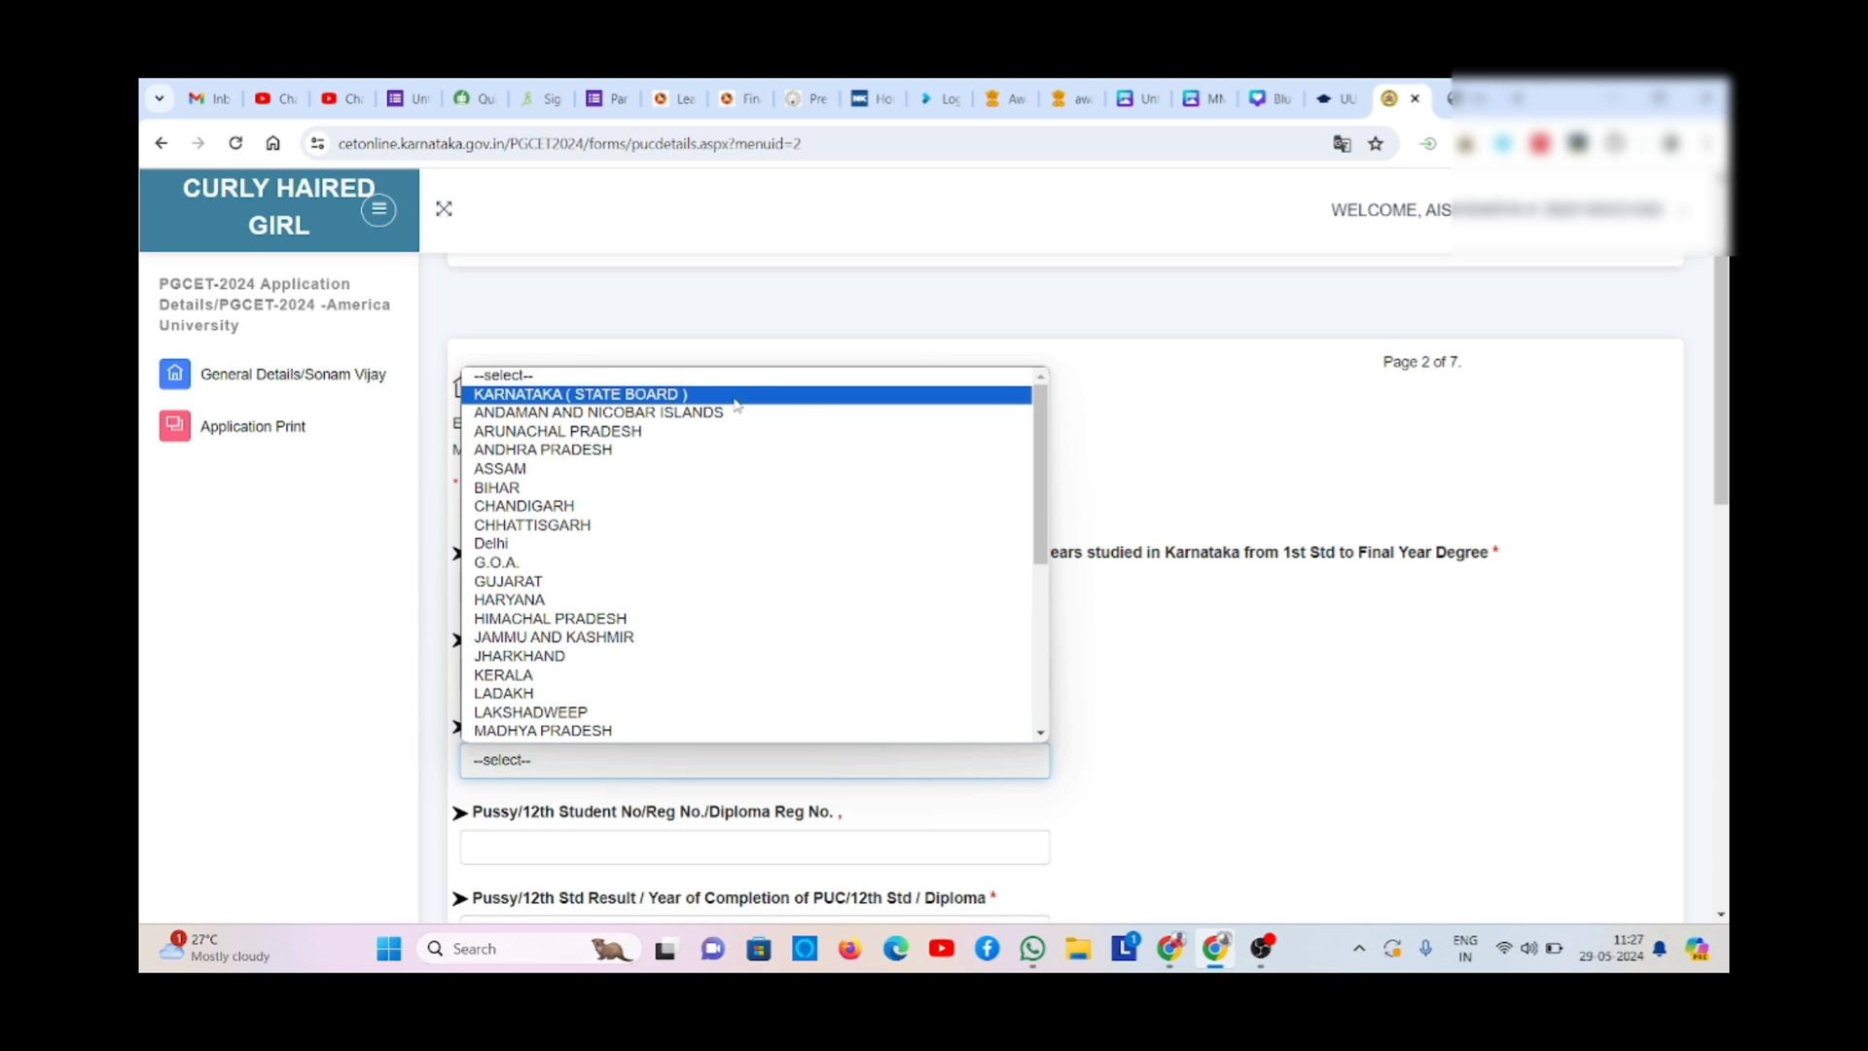
left_click(1029, 694)
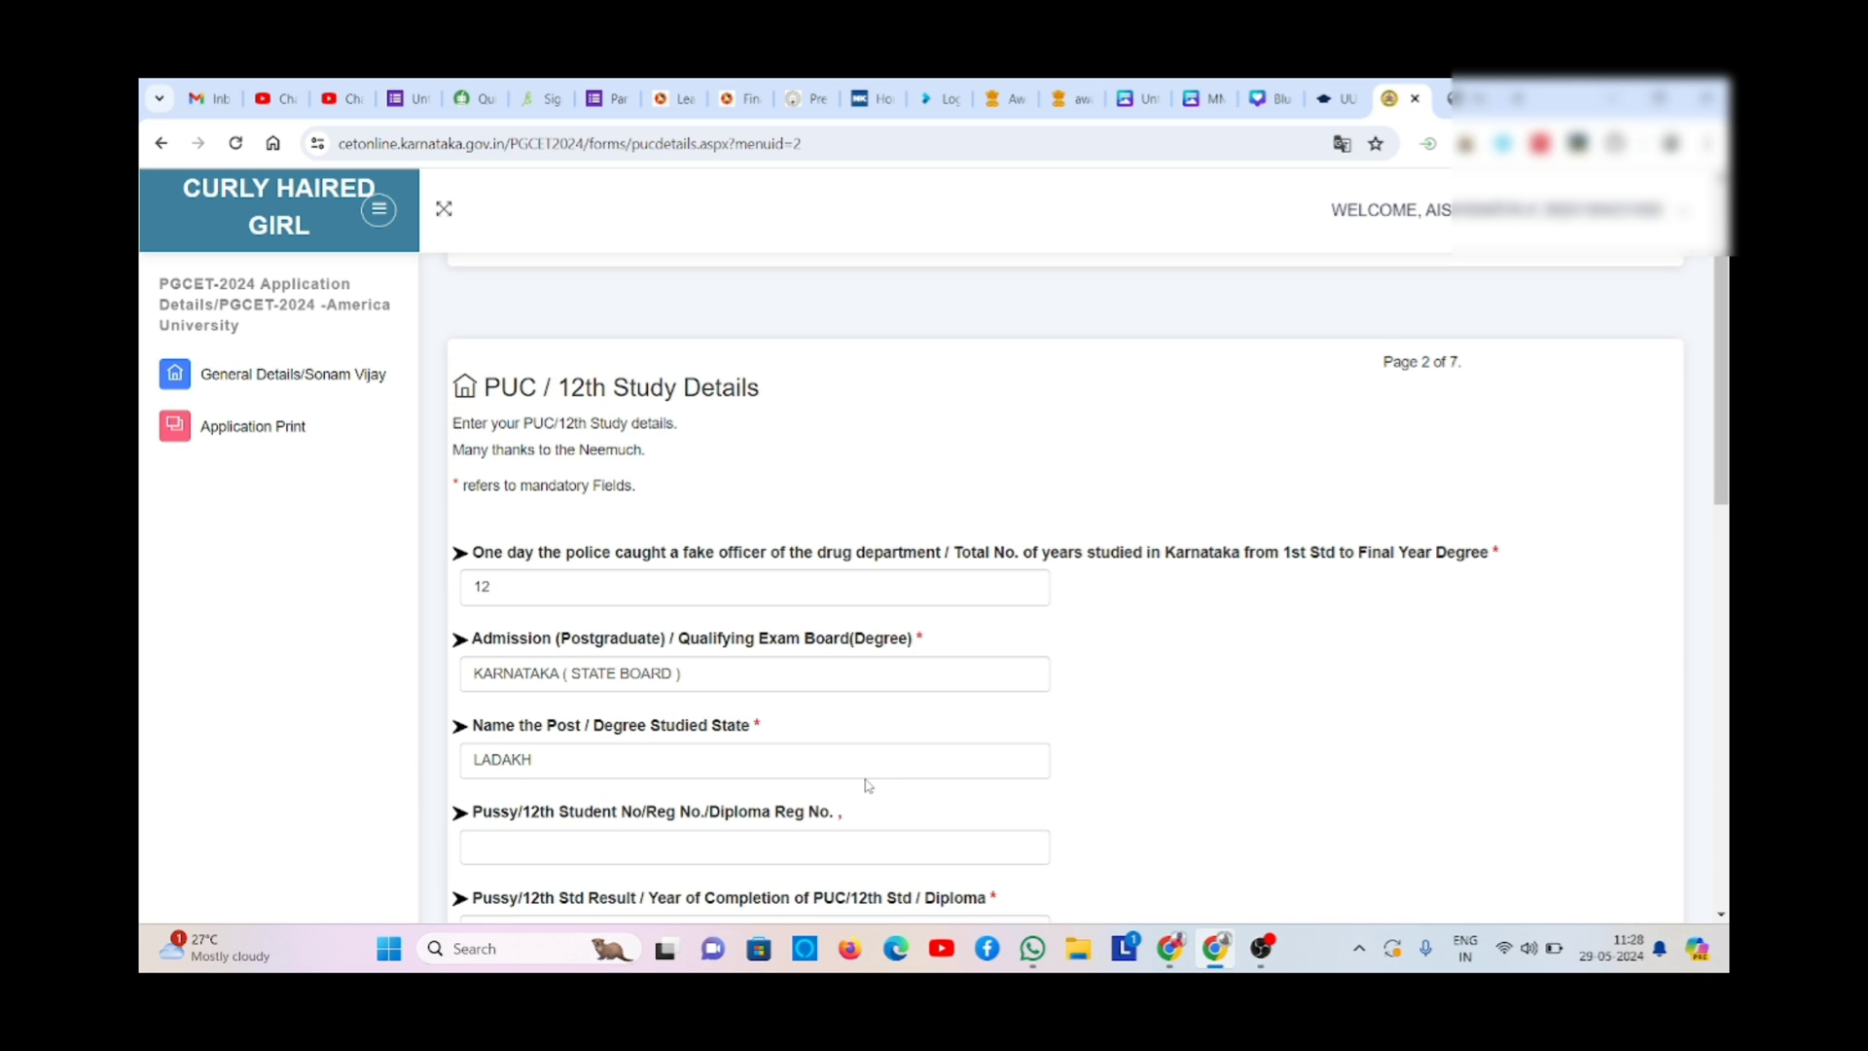
left_click(793, 759)
scroll(1031, 691, "down", 1)
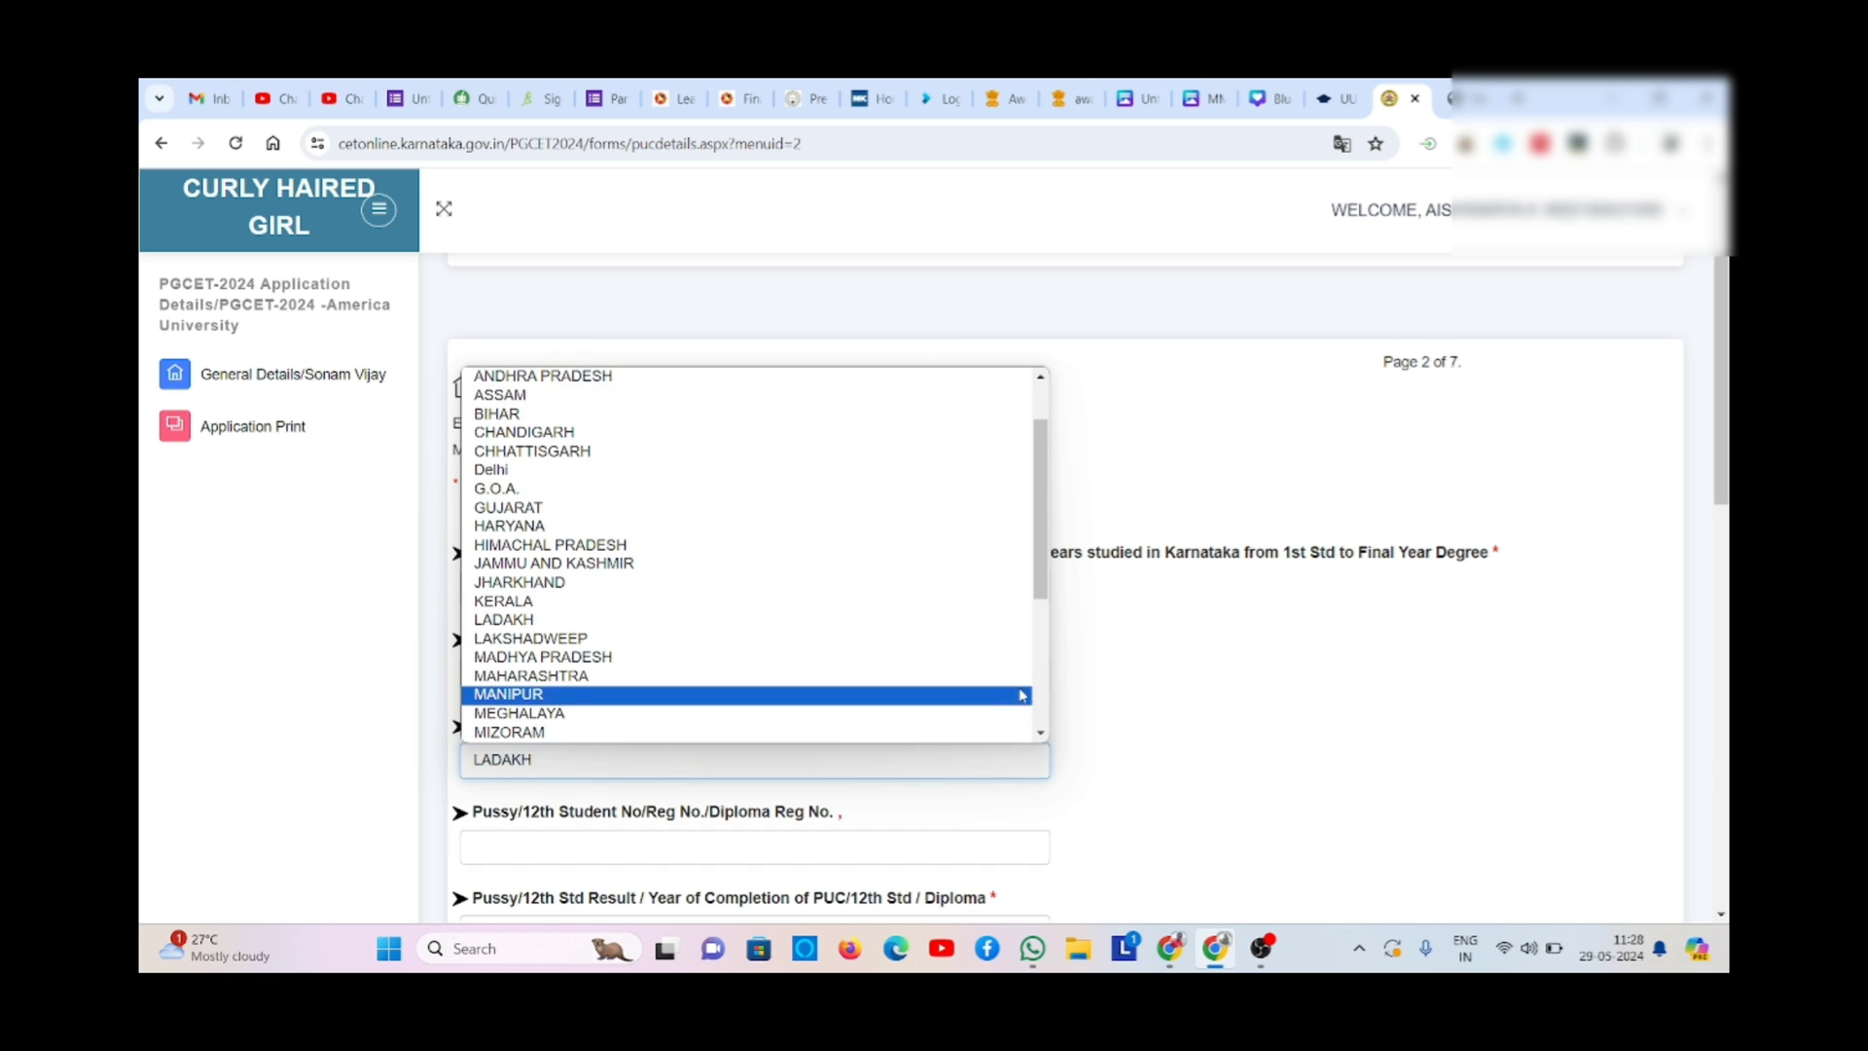
scroll(1046, 694, "down", 3)
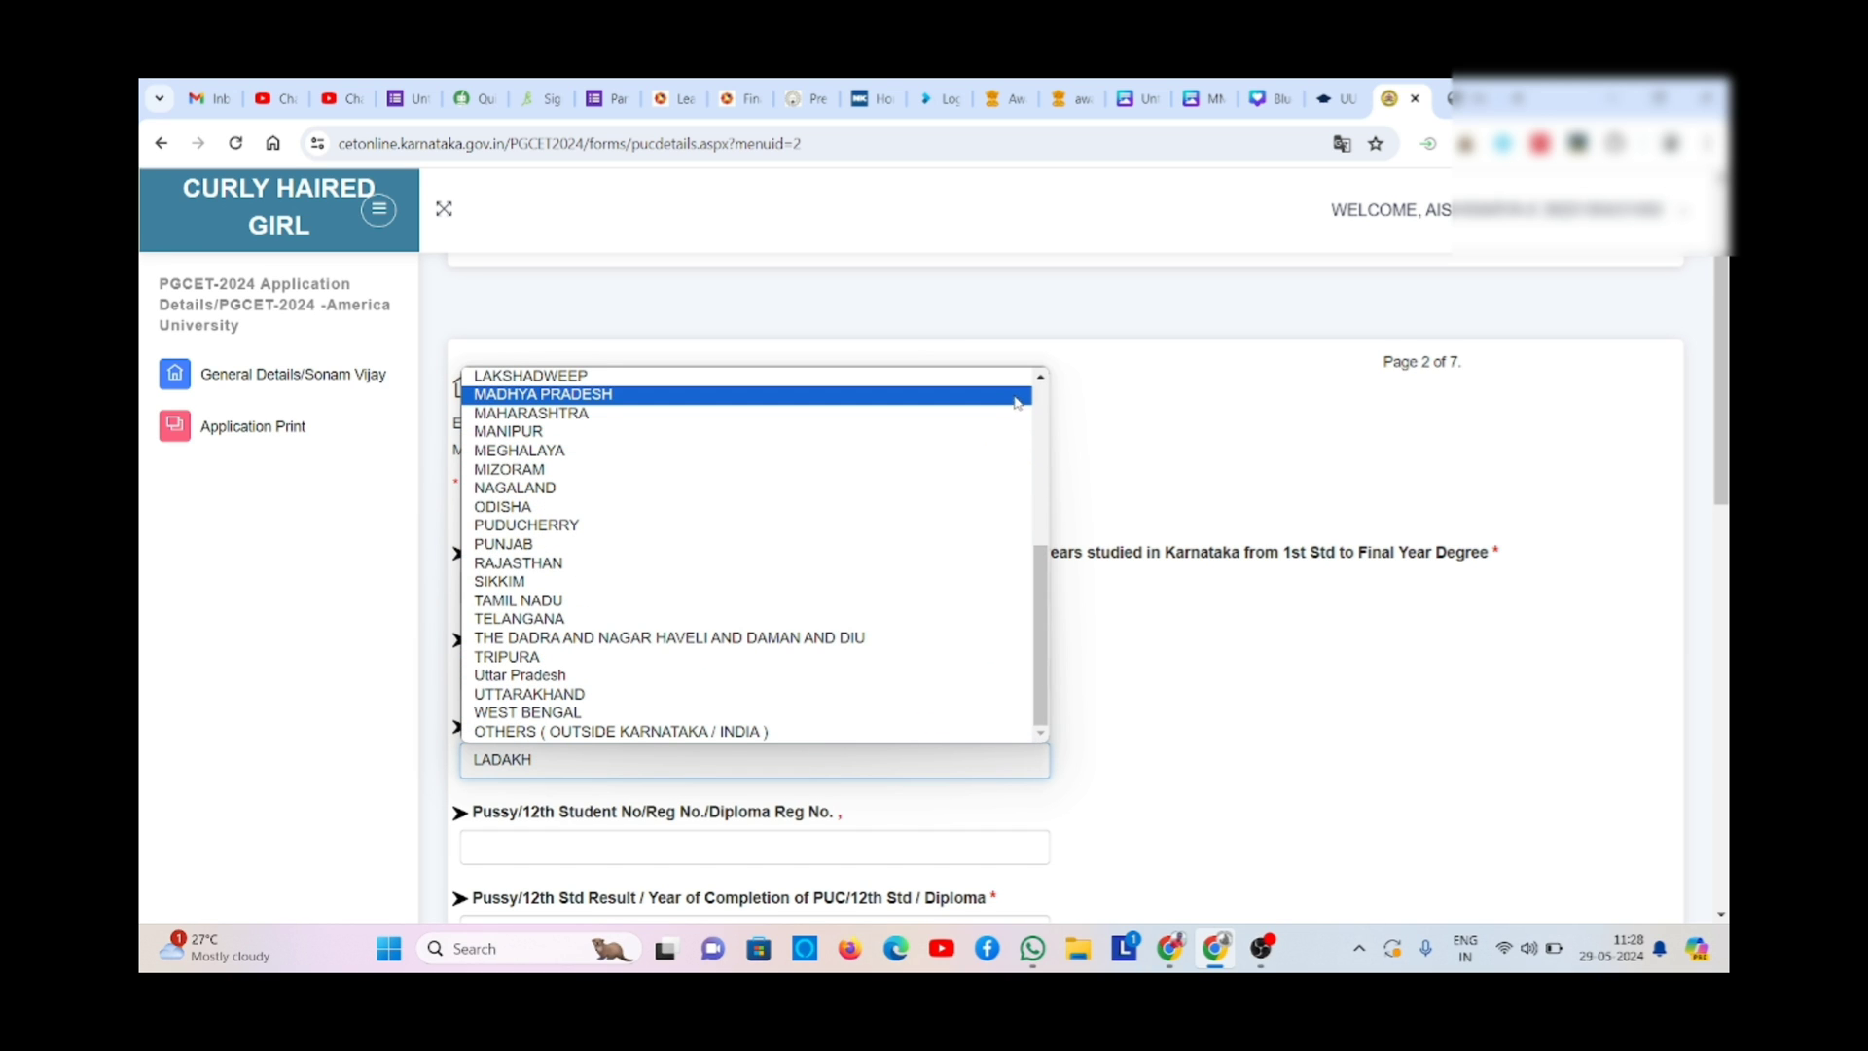
left_click(1044, 408)
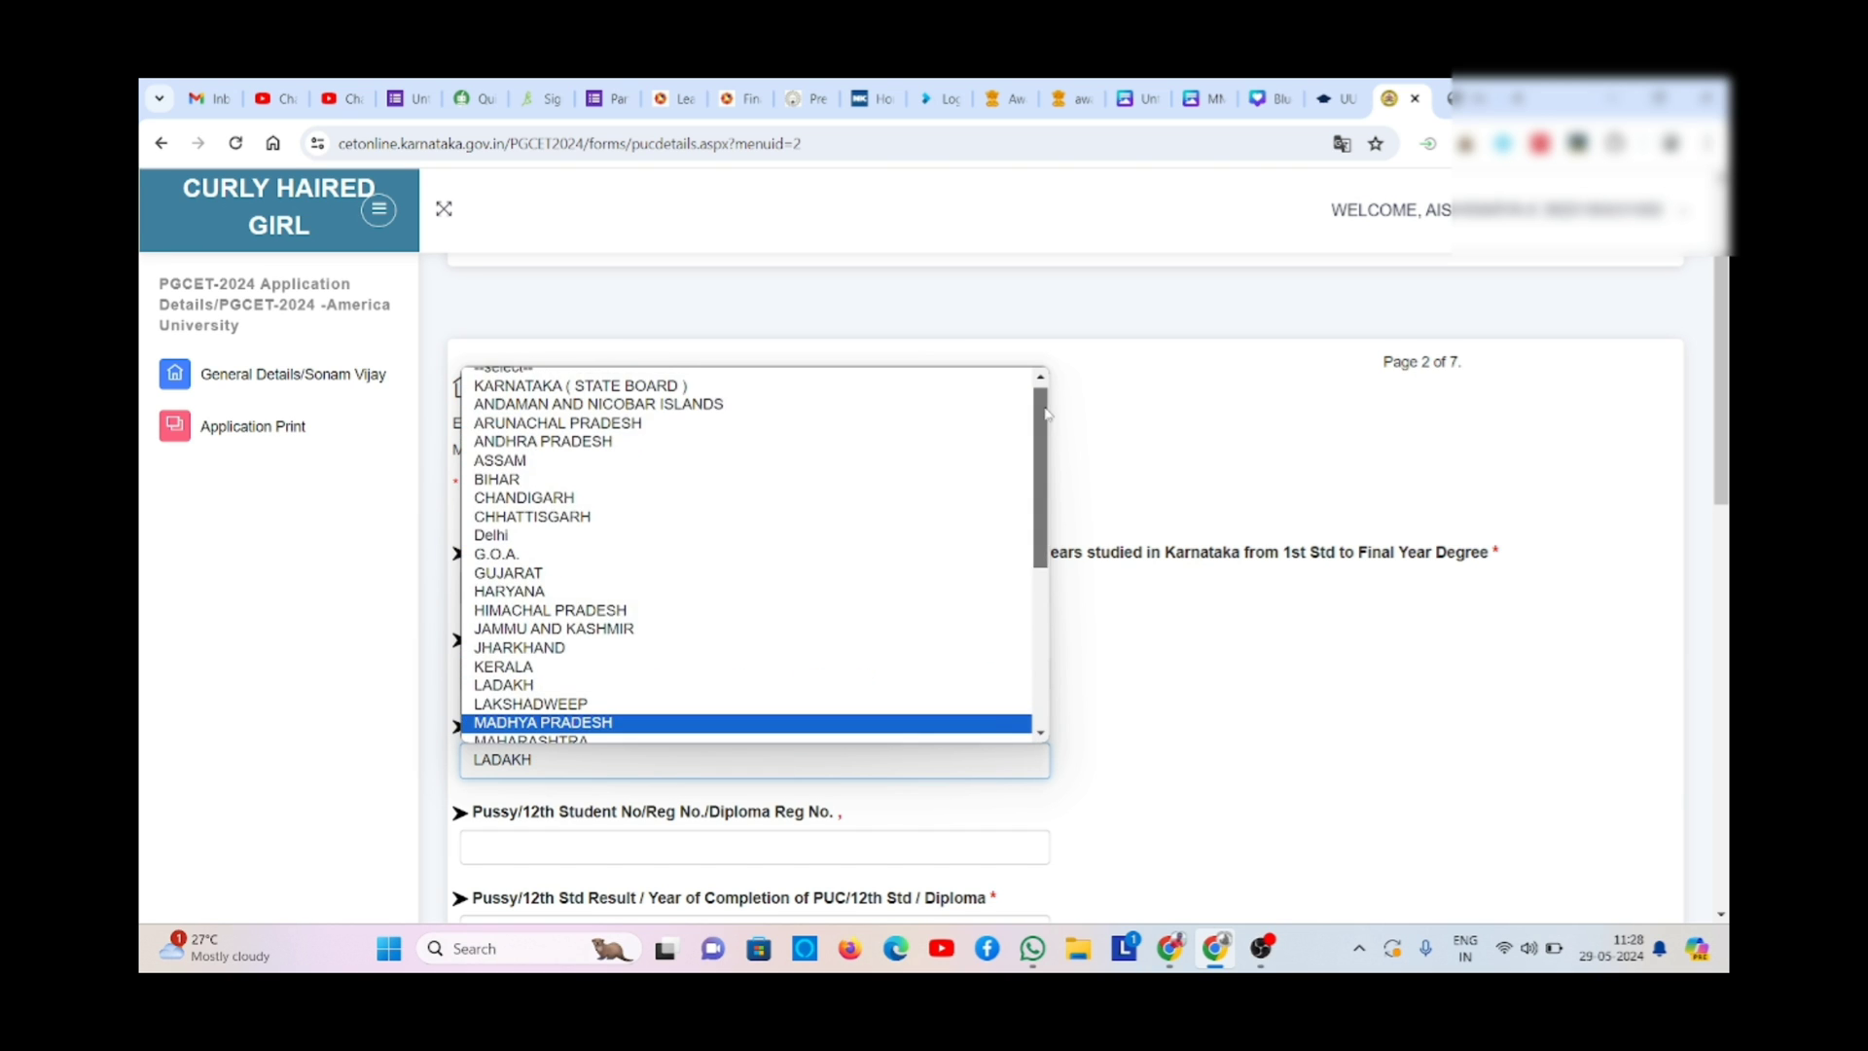
left_click(899, 387)
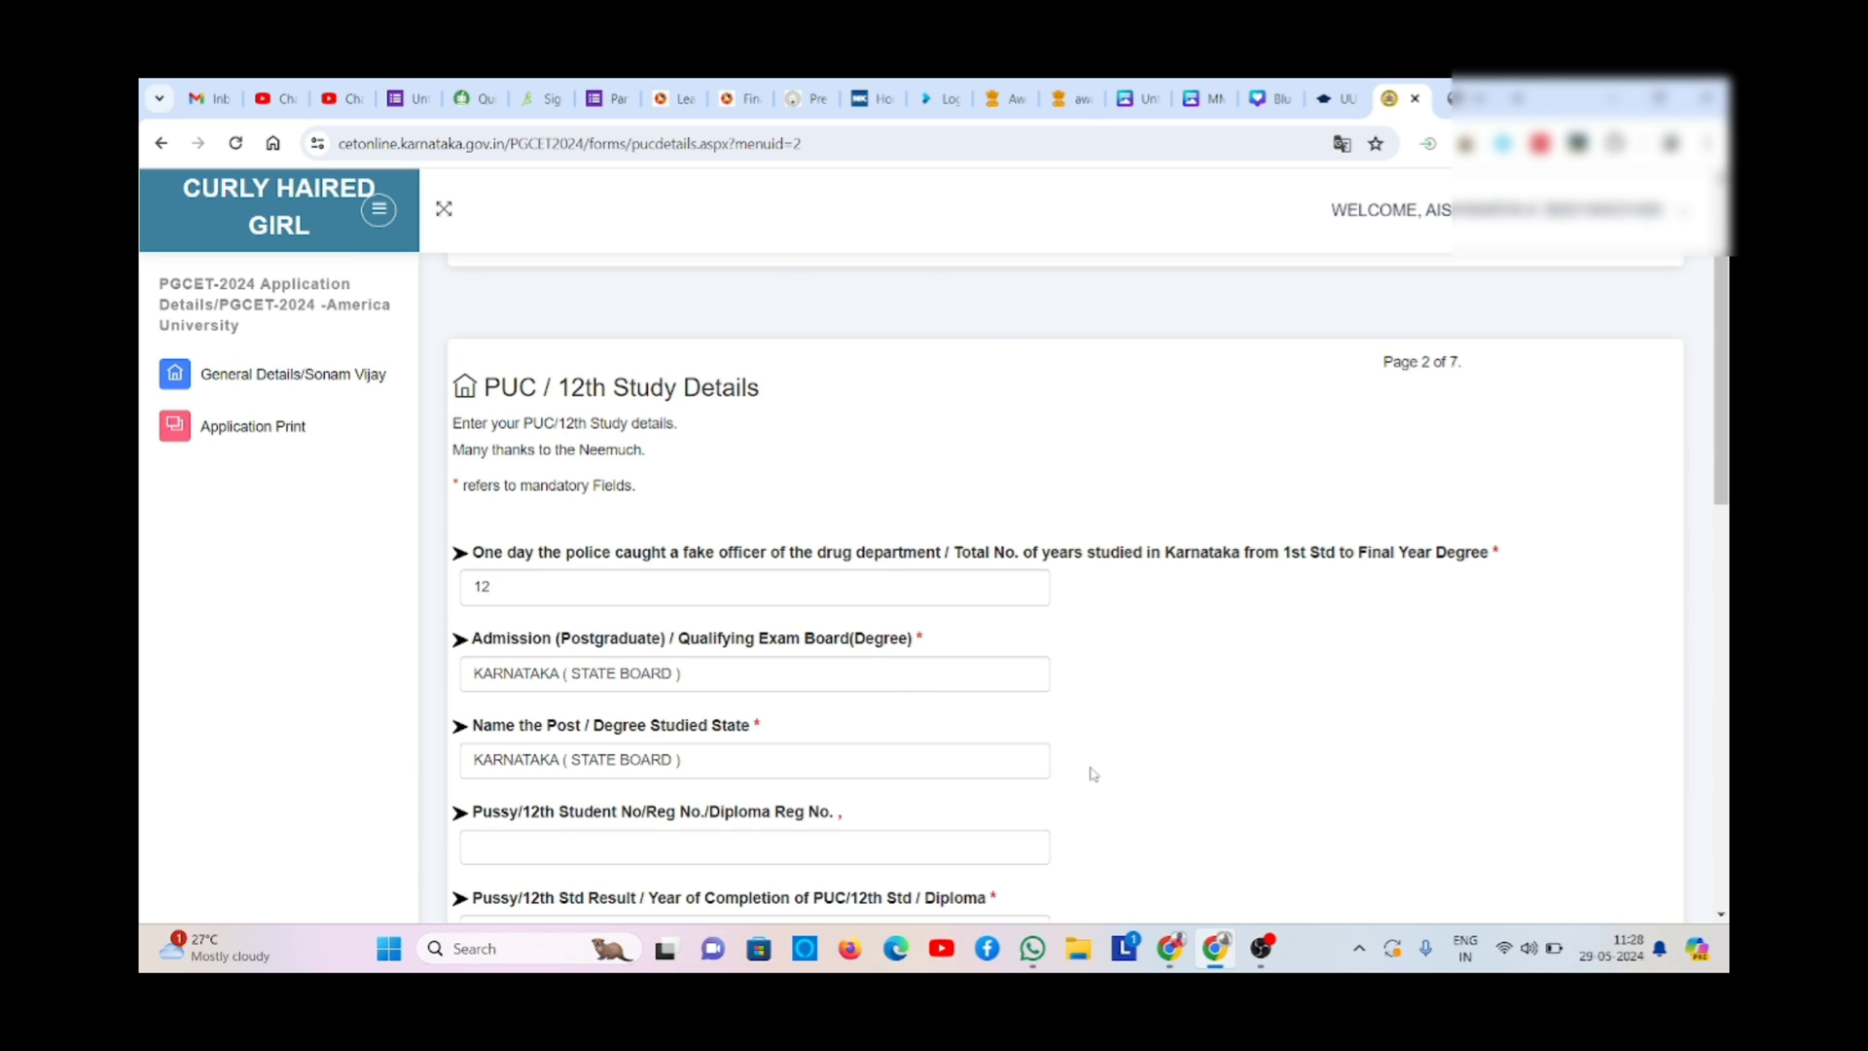
- Enter the PUC / 12th register number
left_click(853, 852)
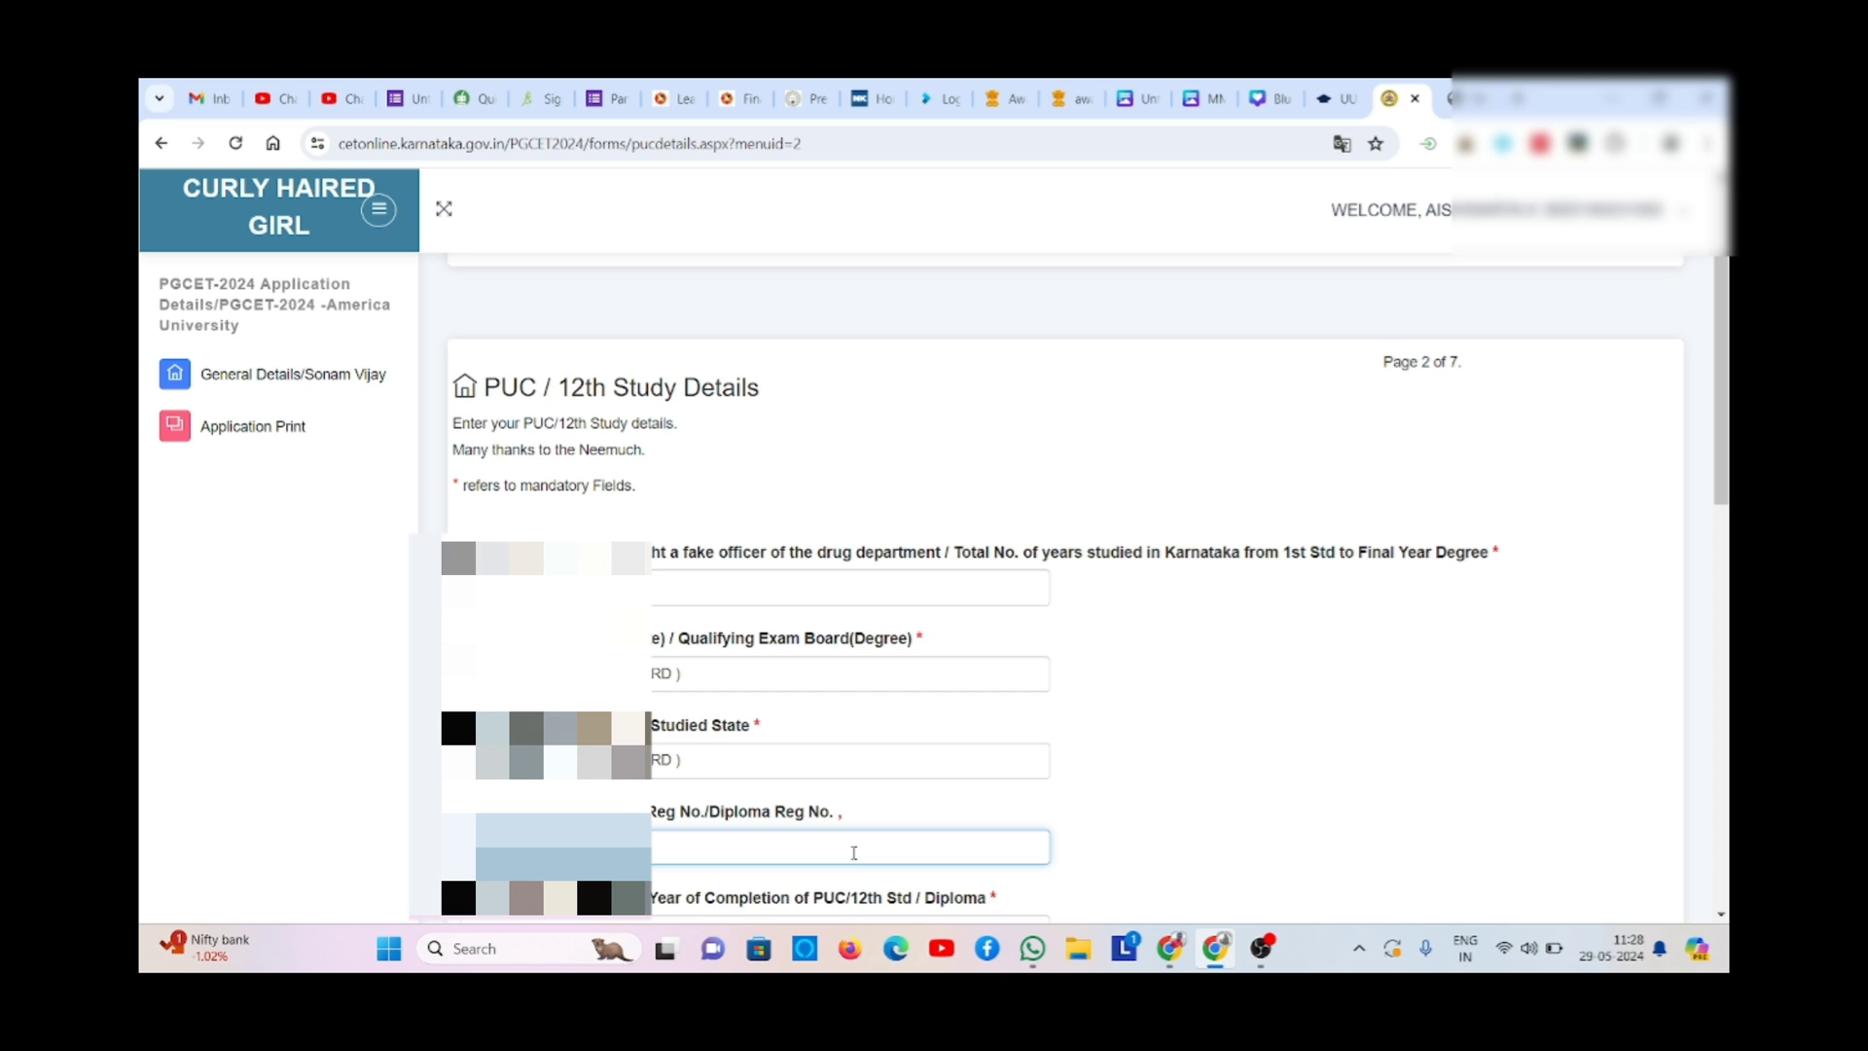
left_click(1121, 826)
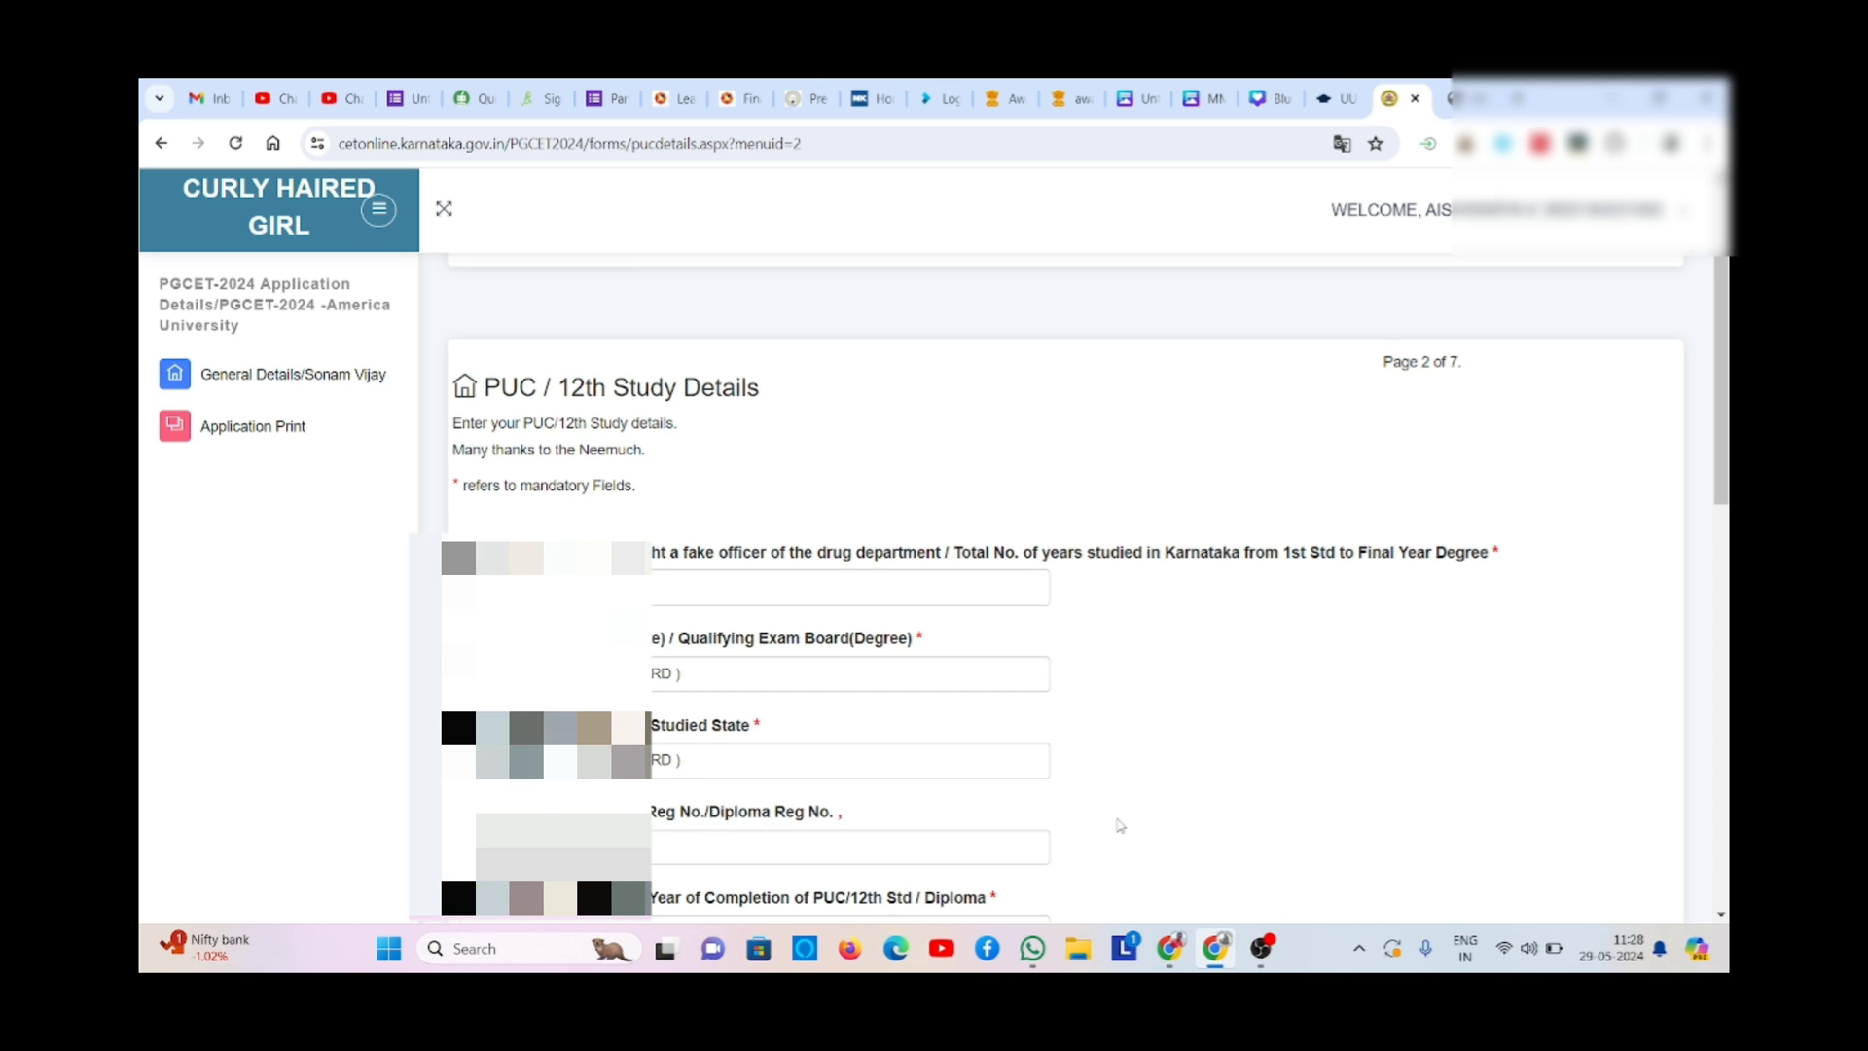
key("Down")
key("Down")
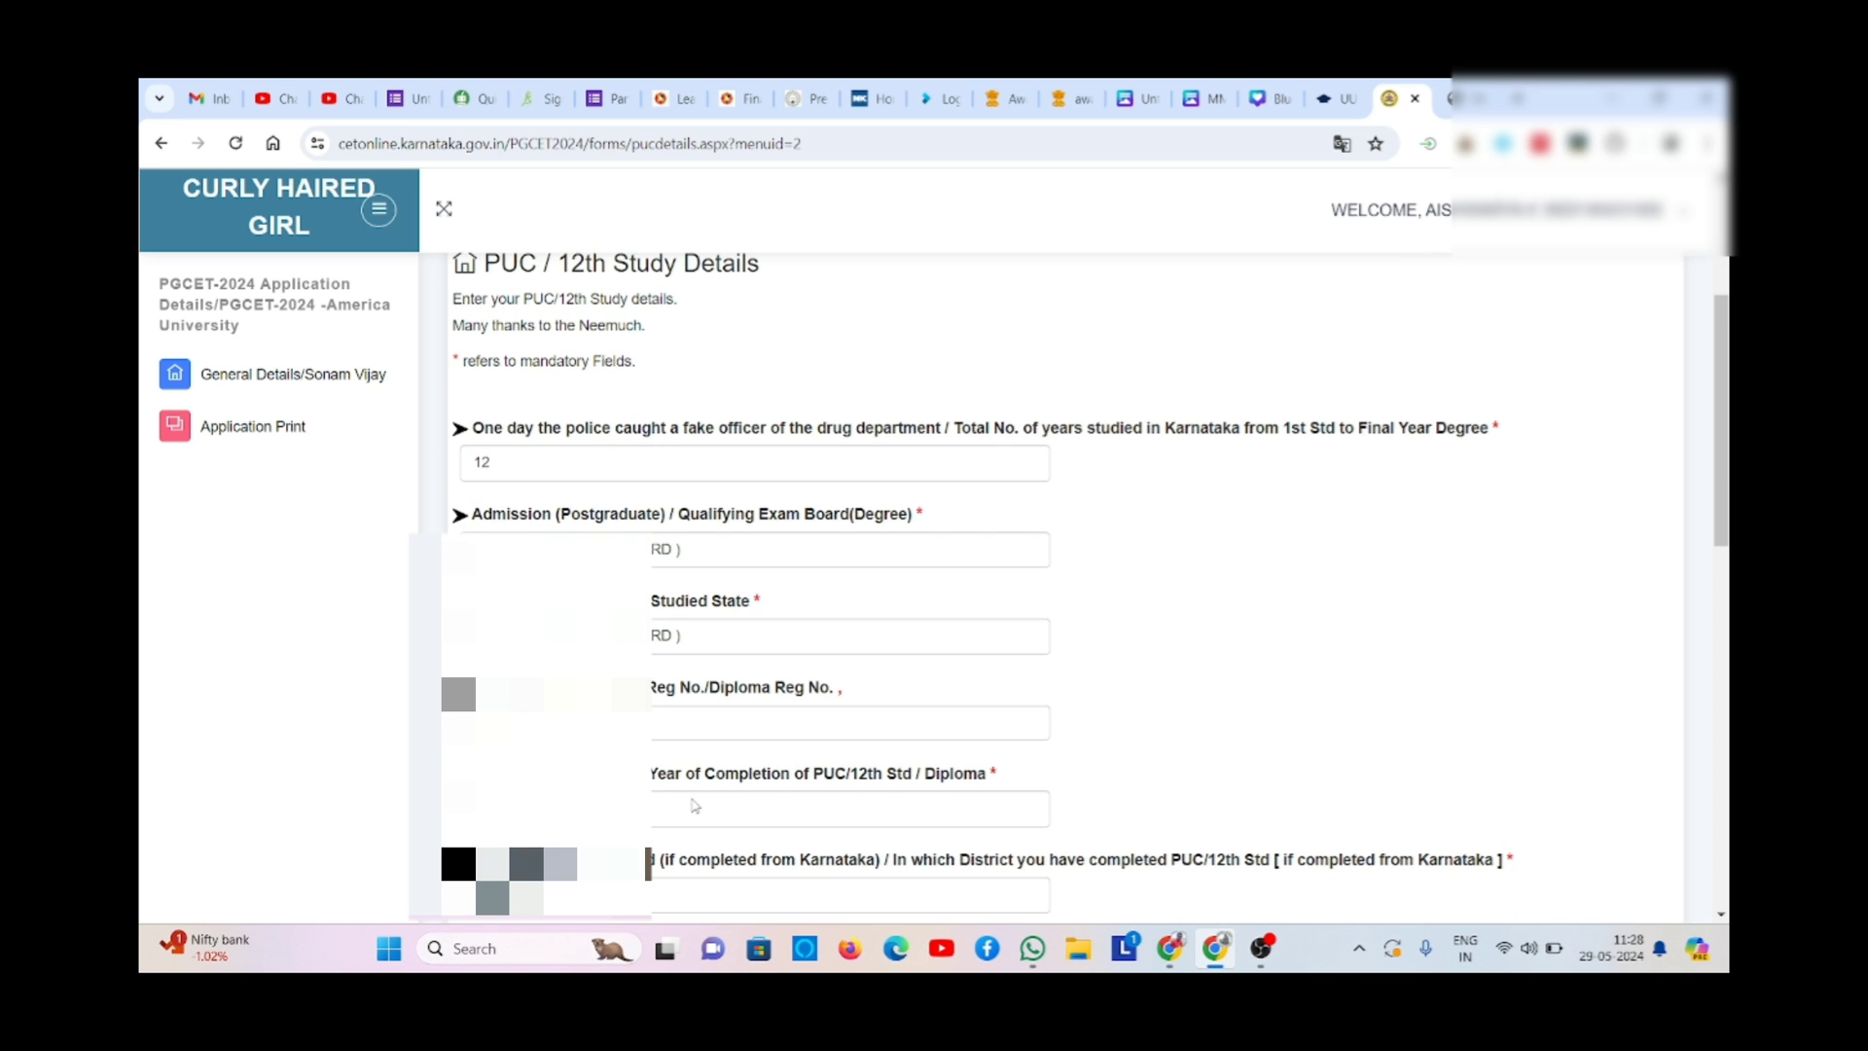
- Pick the PUC / 12th completion year and the district of study
left_click(702, 819)
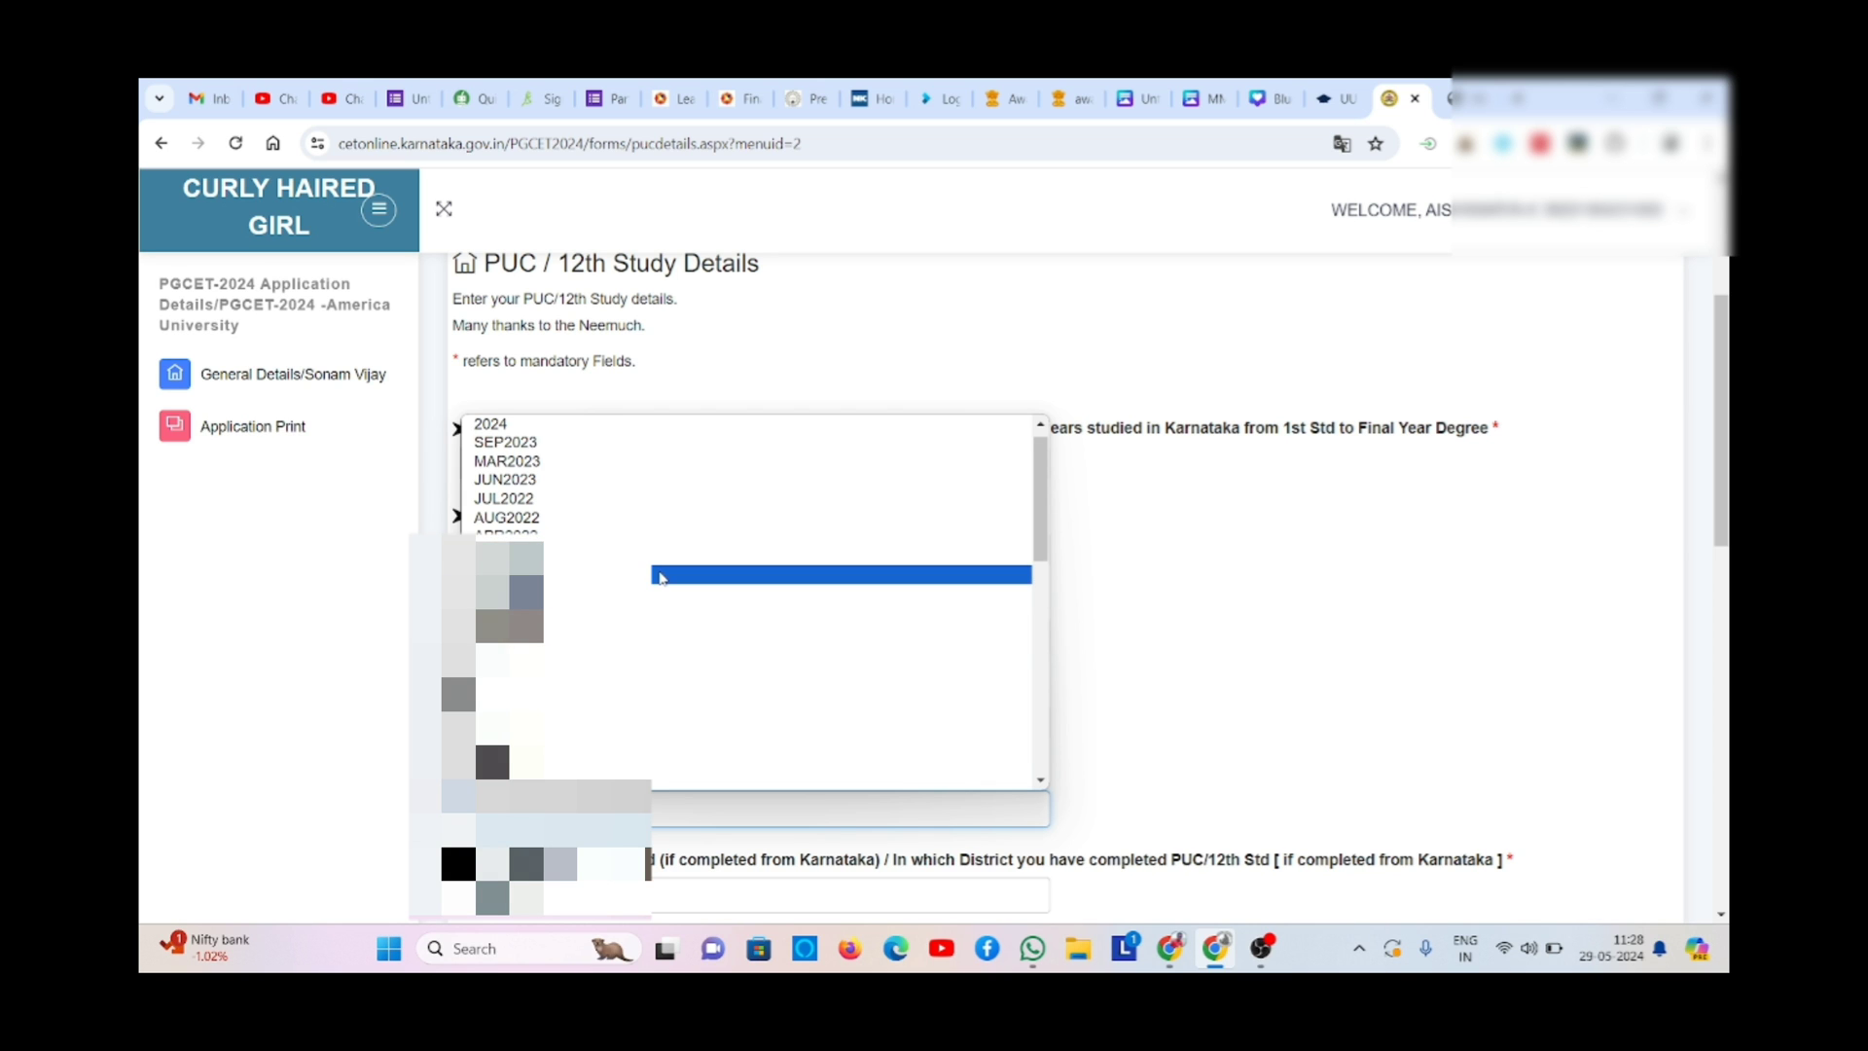
left_click(659, 576)
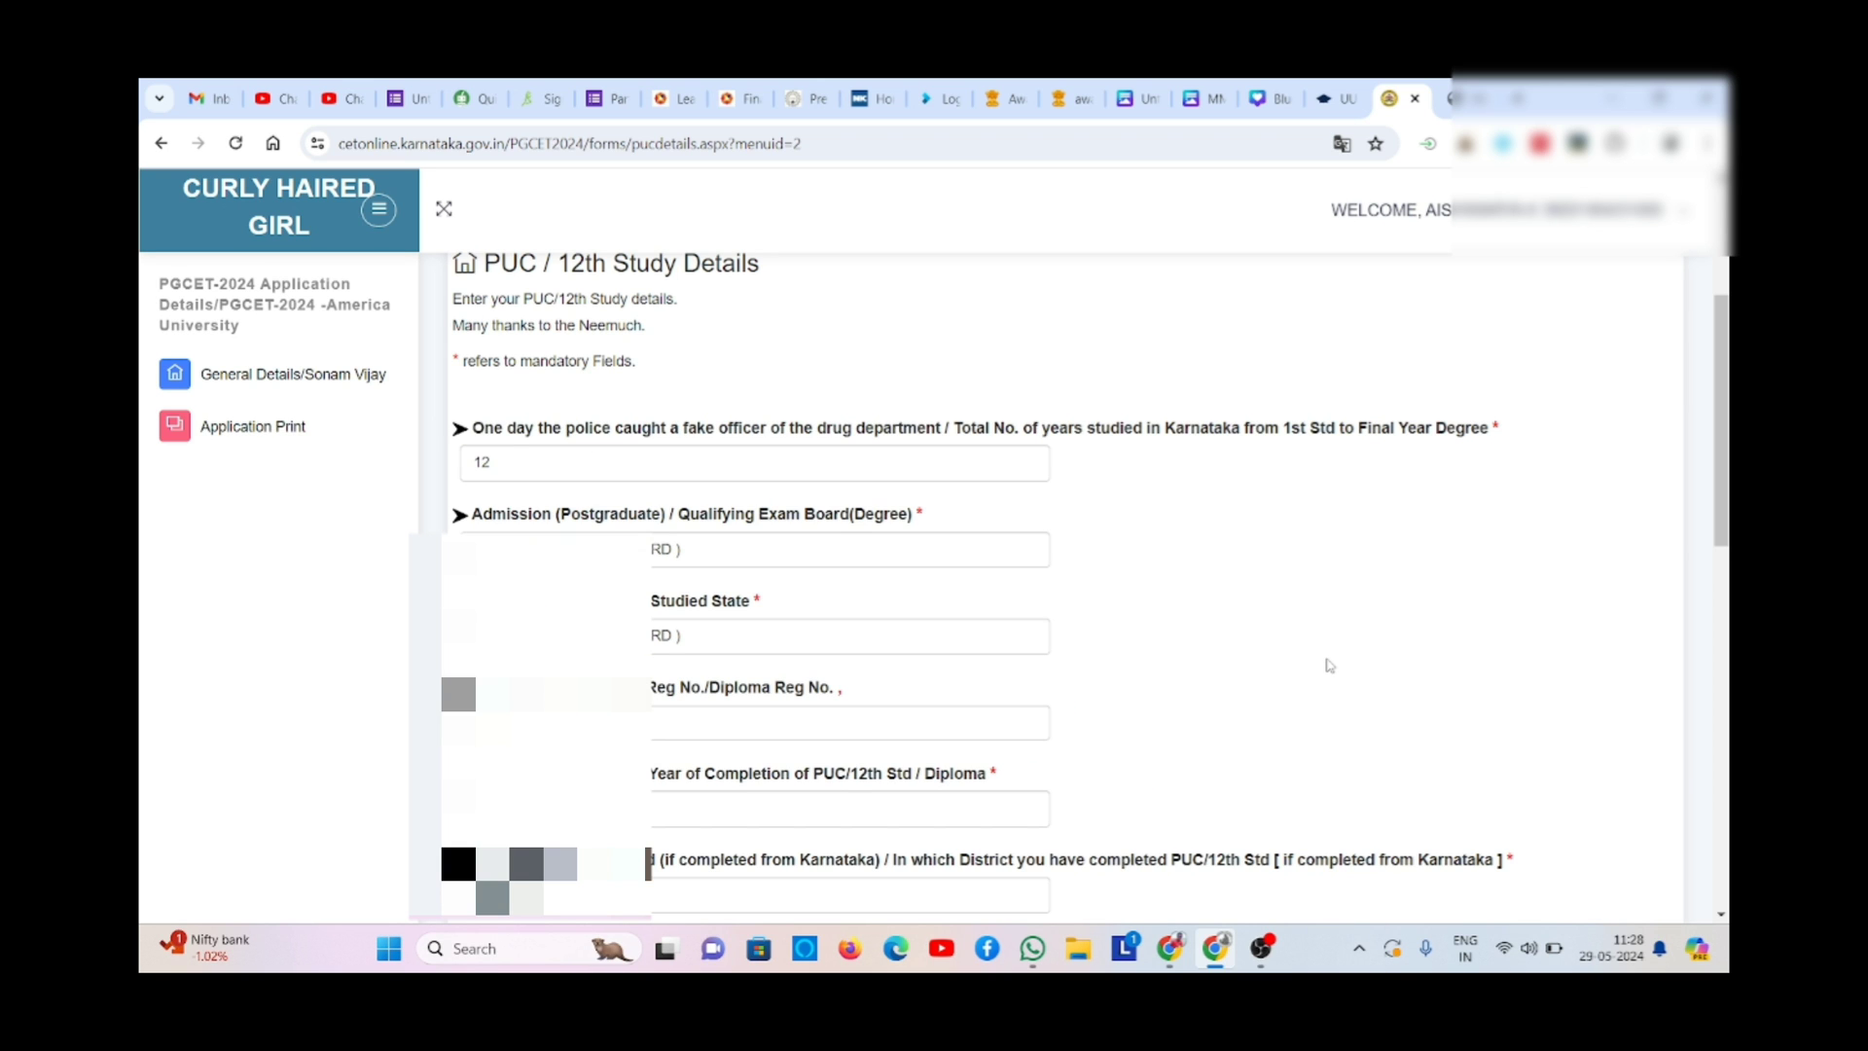
scroll(1329, 666, "down", 2)
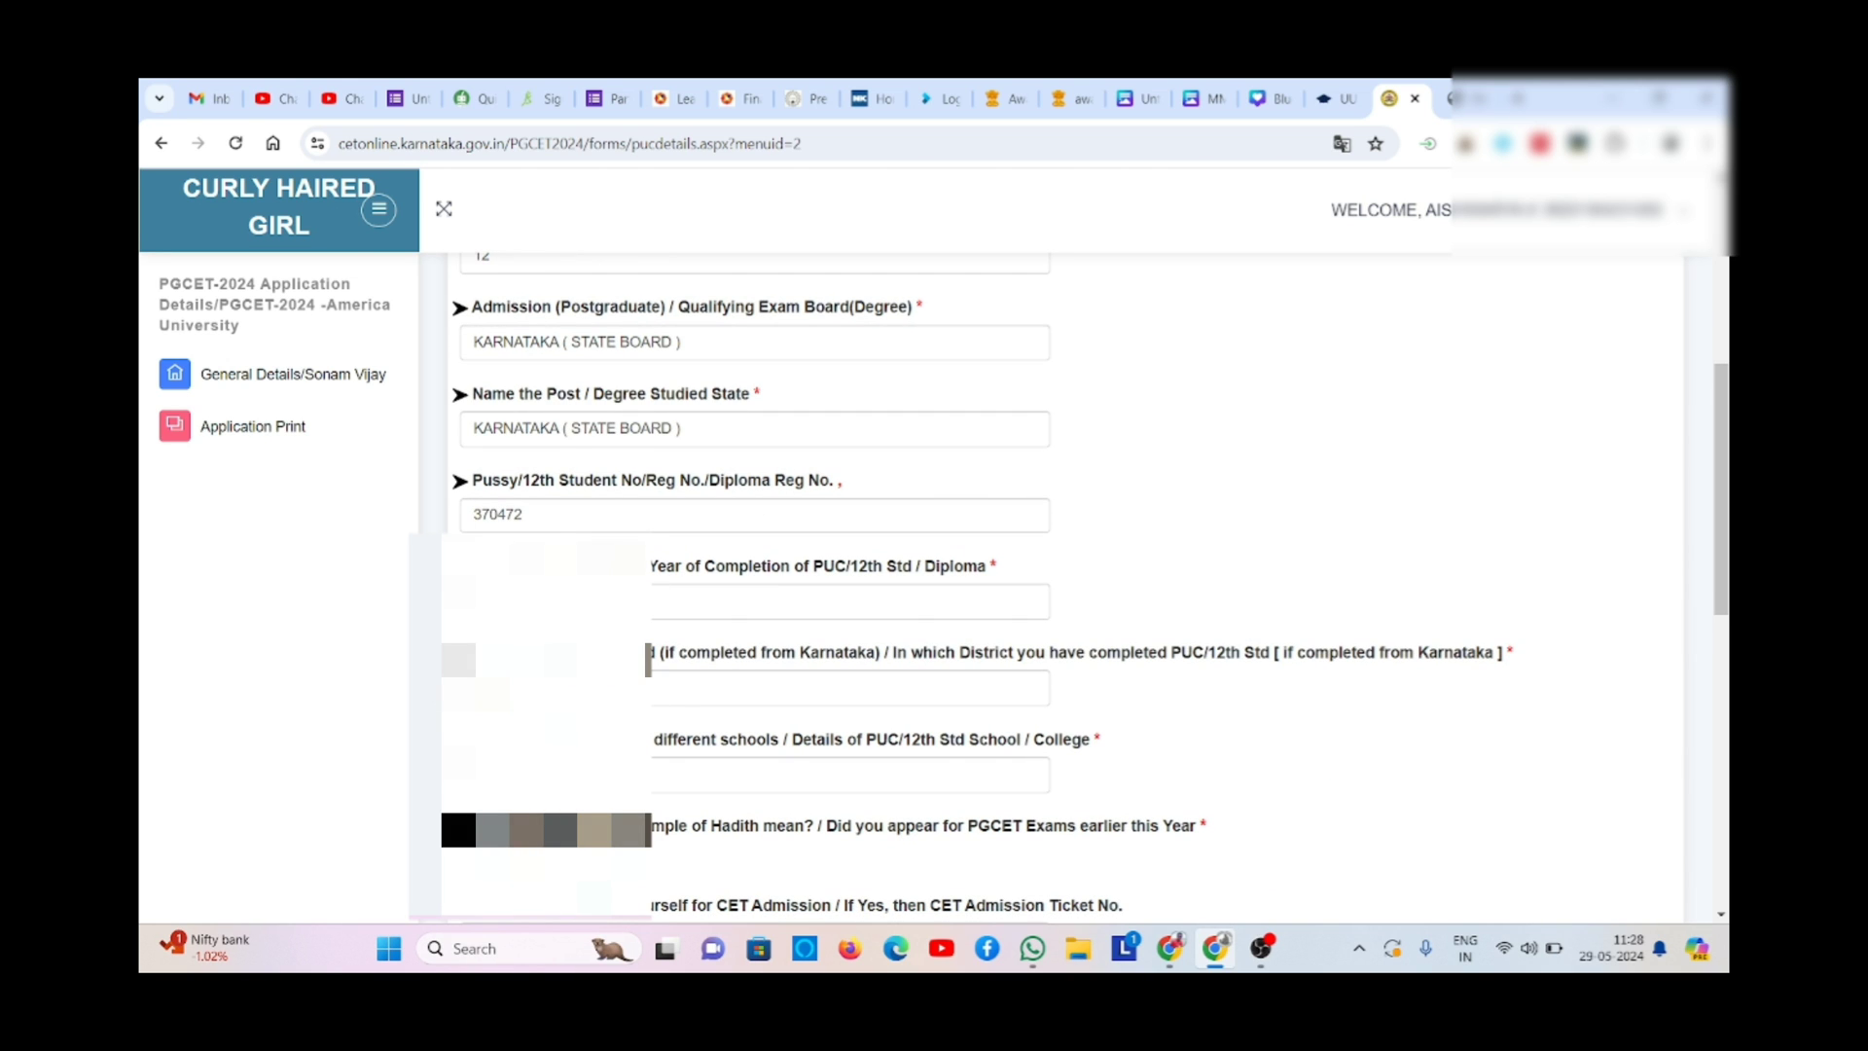
left_click(680, 689)
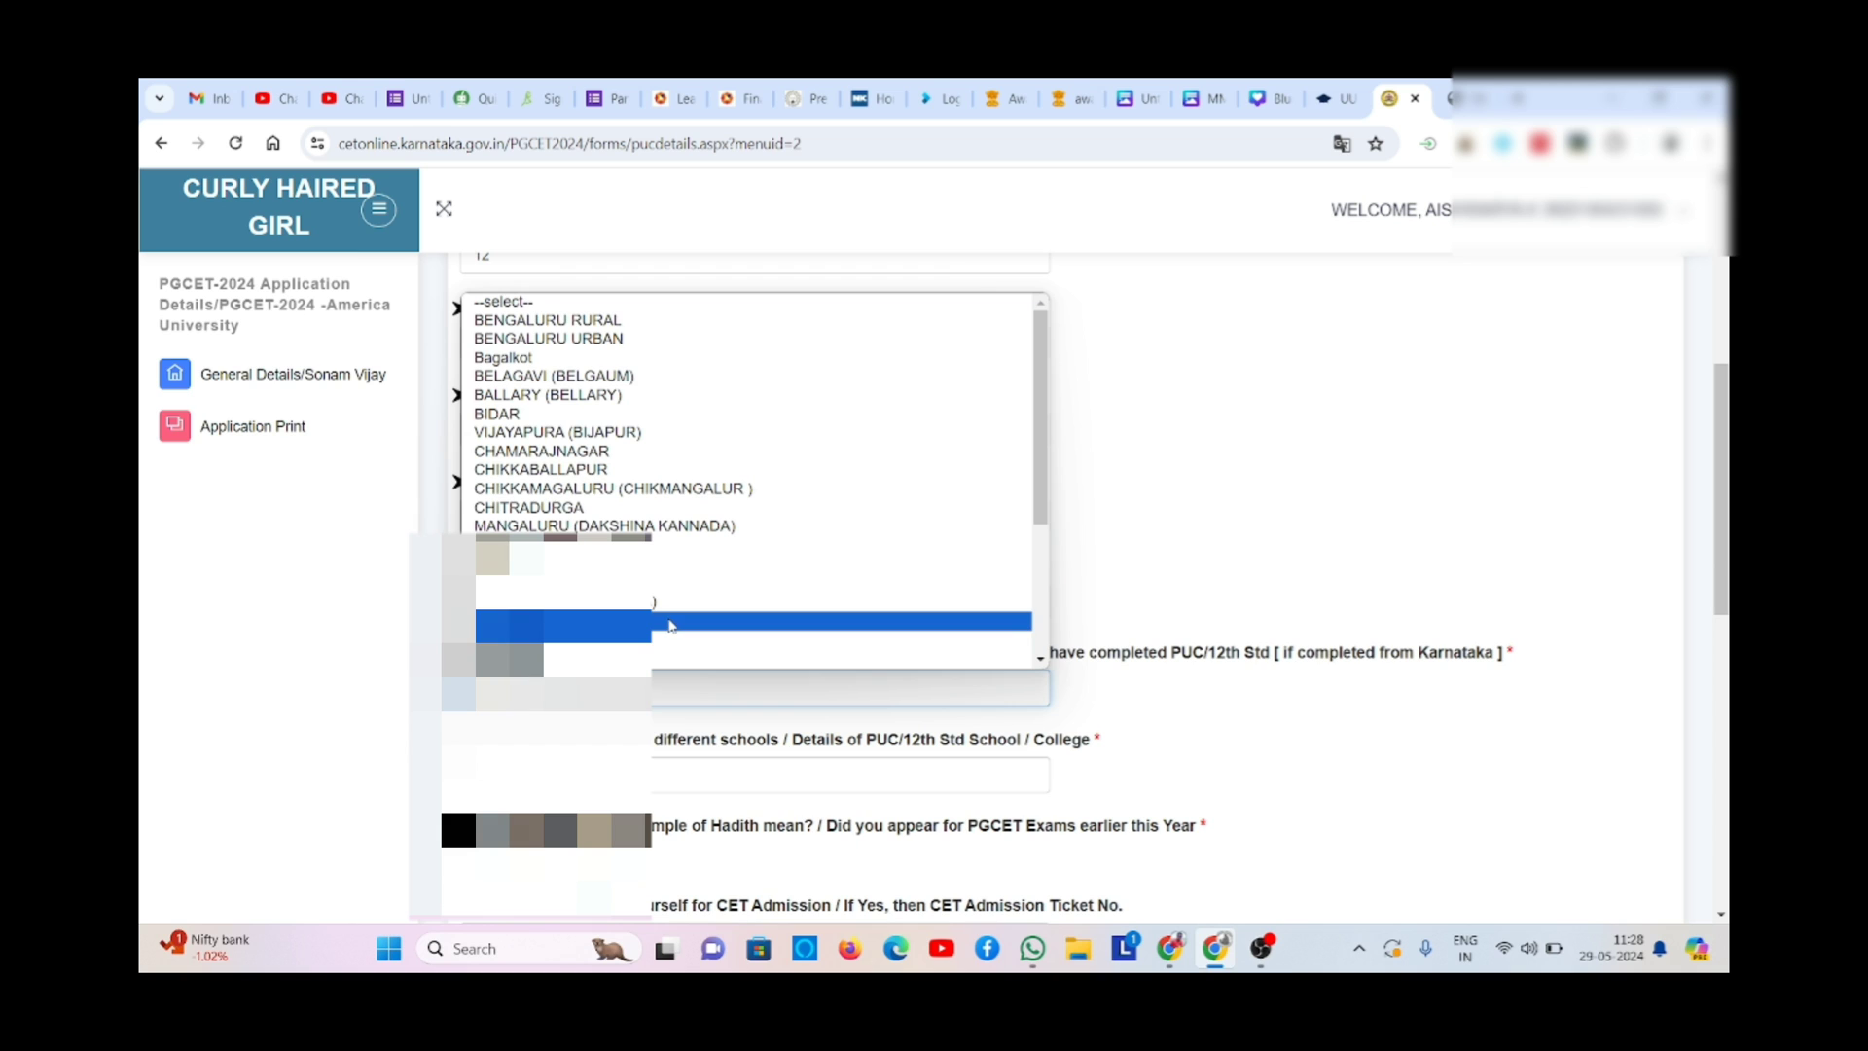
scroll(669, 625, "down", 2)
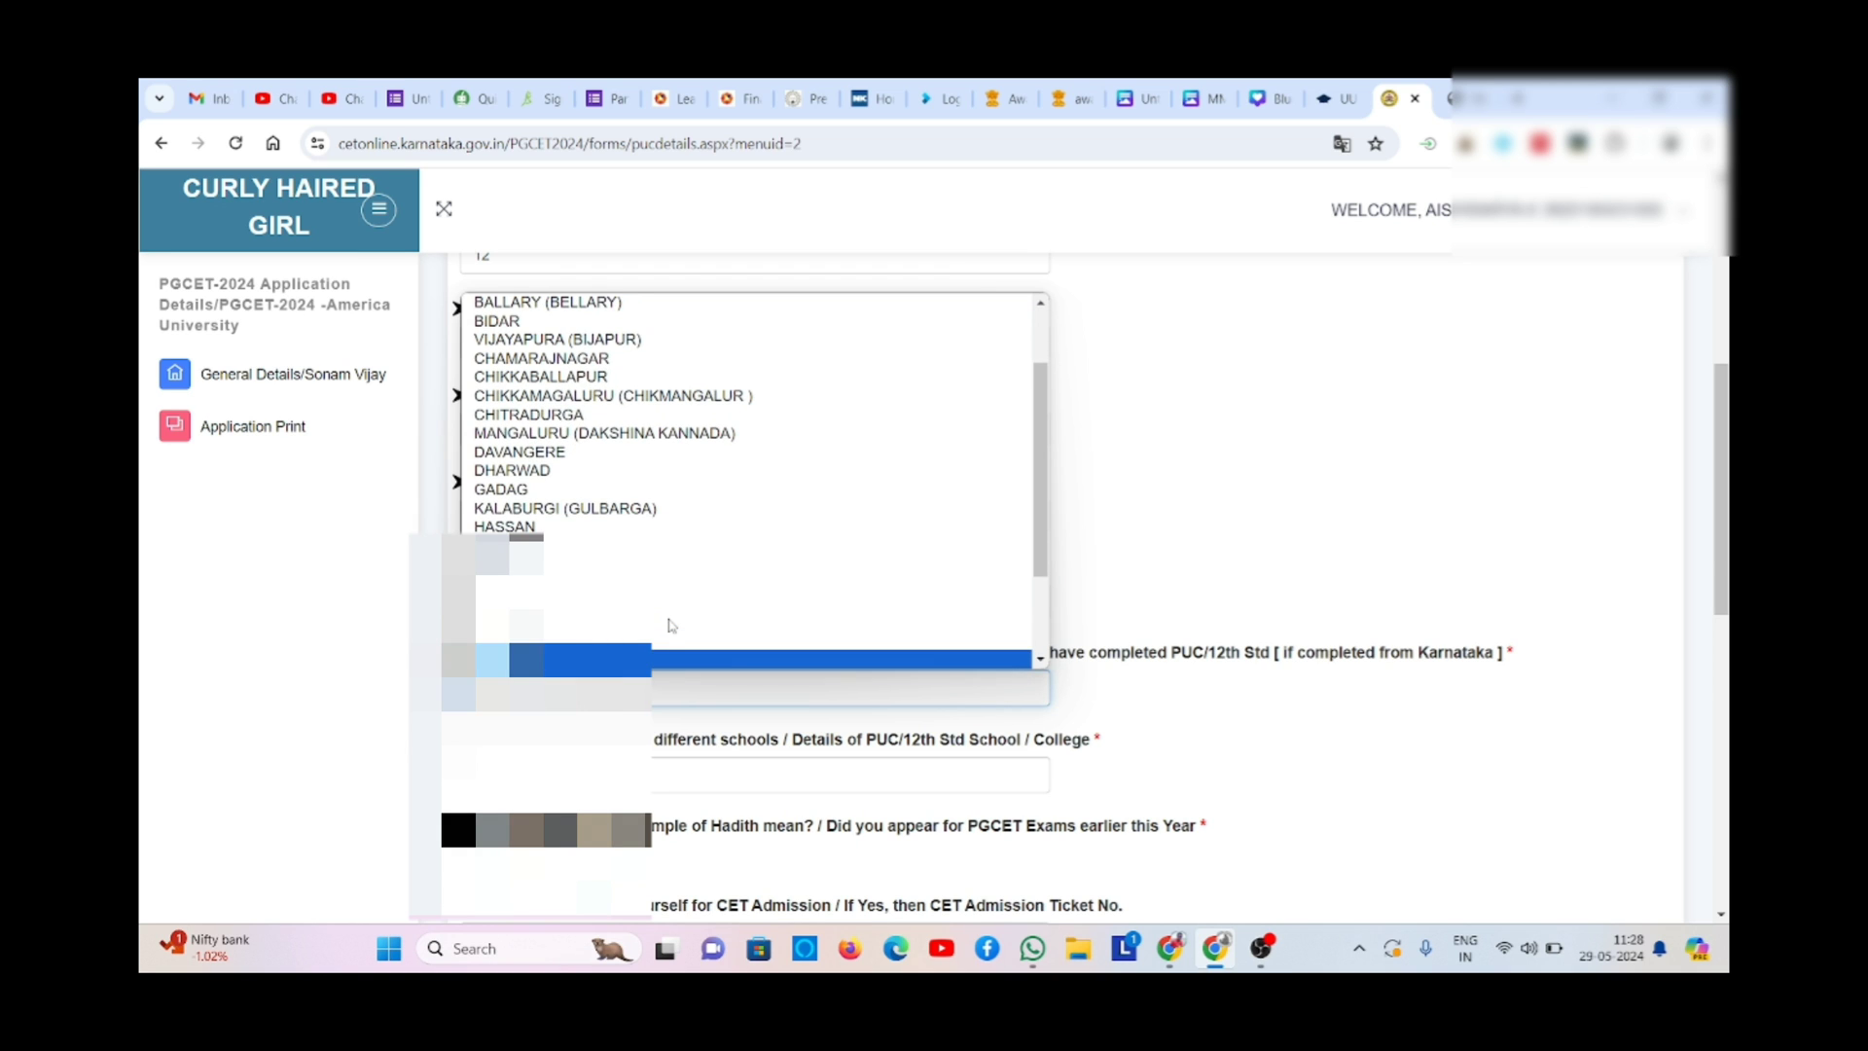
left_click(669, 625)
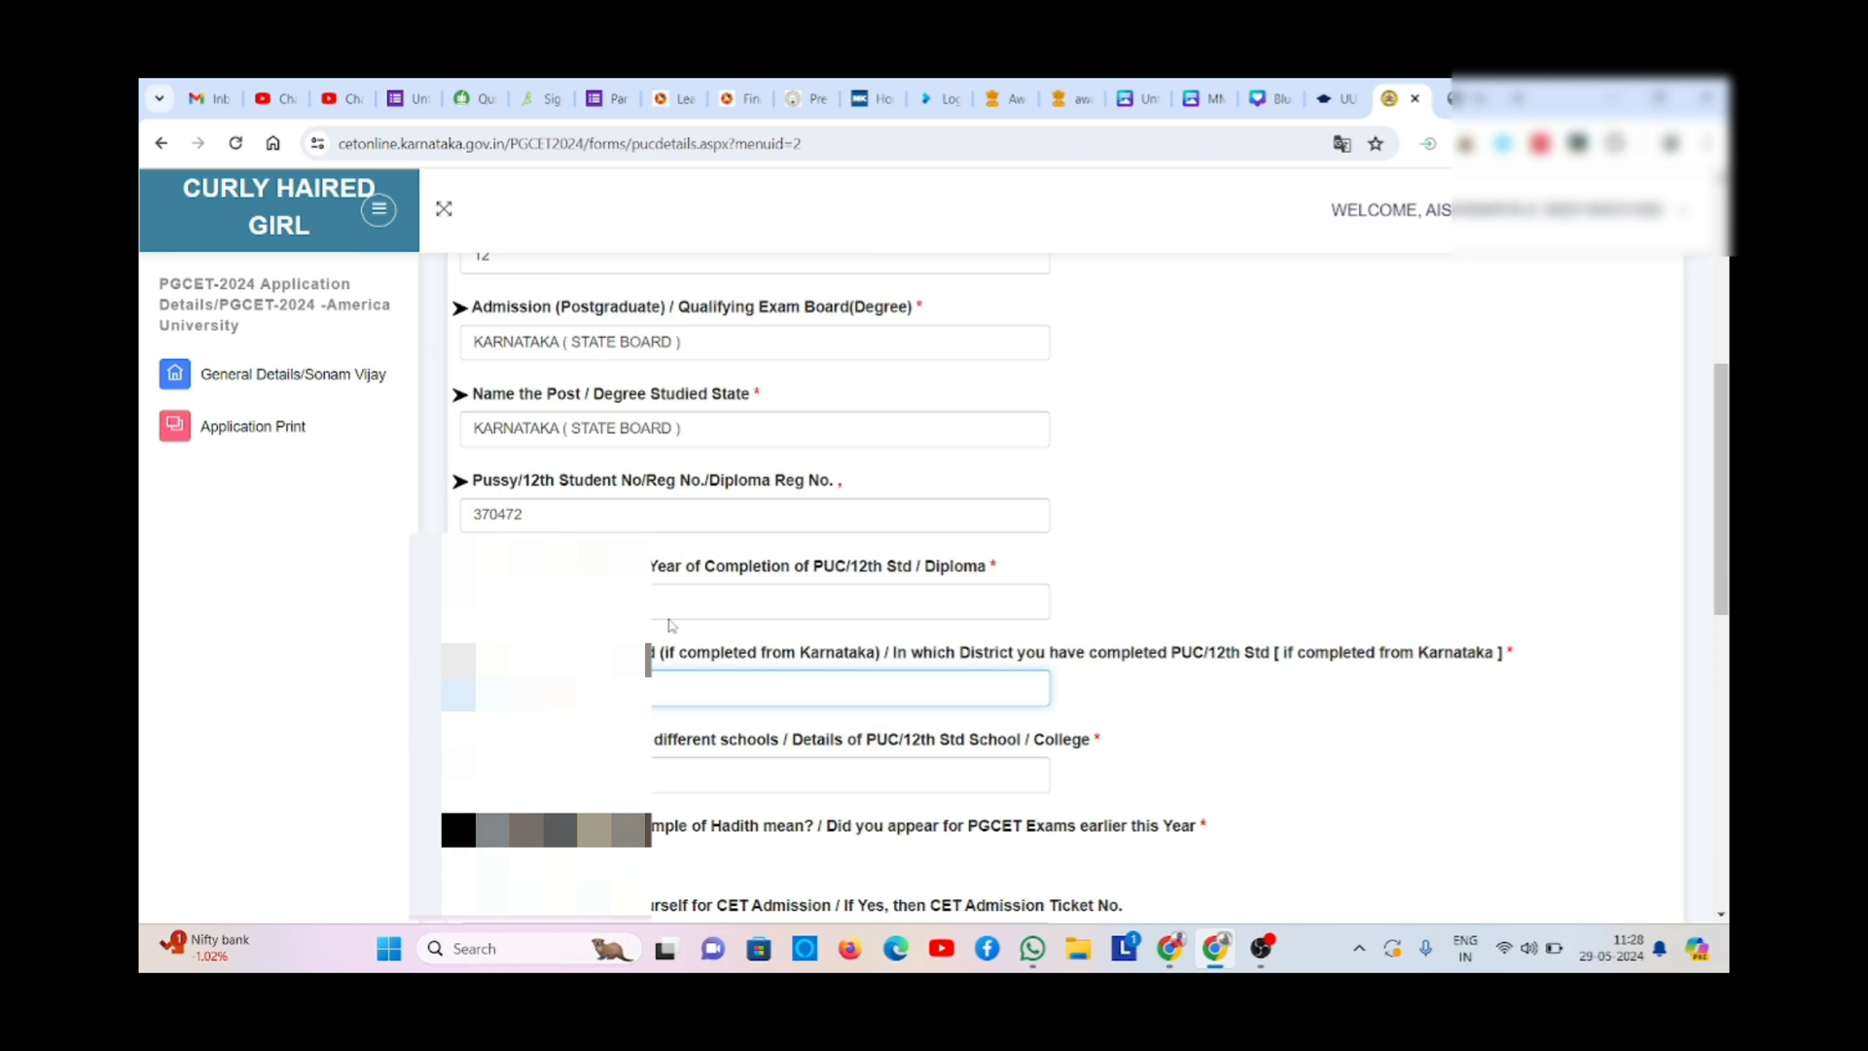
- Select Govt. of Karnataka as the 12th school/college and answer No to the earlier PGCET attempt
left_click(678, 799)
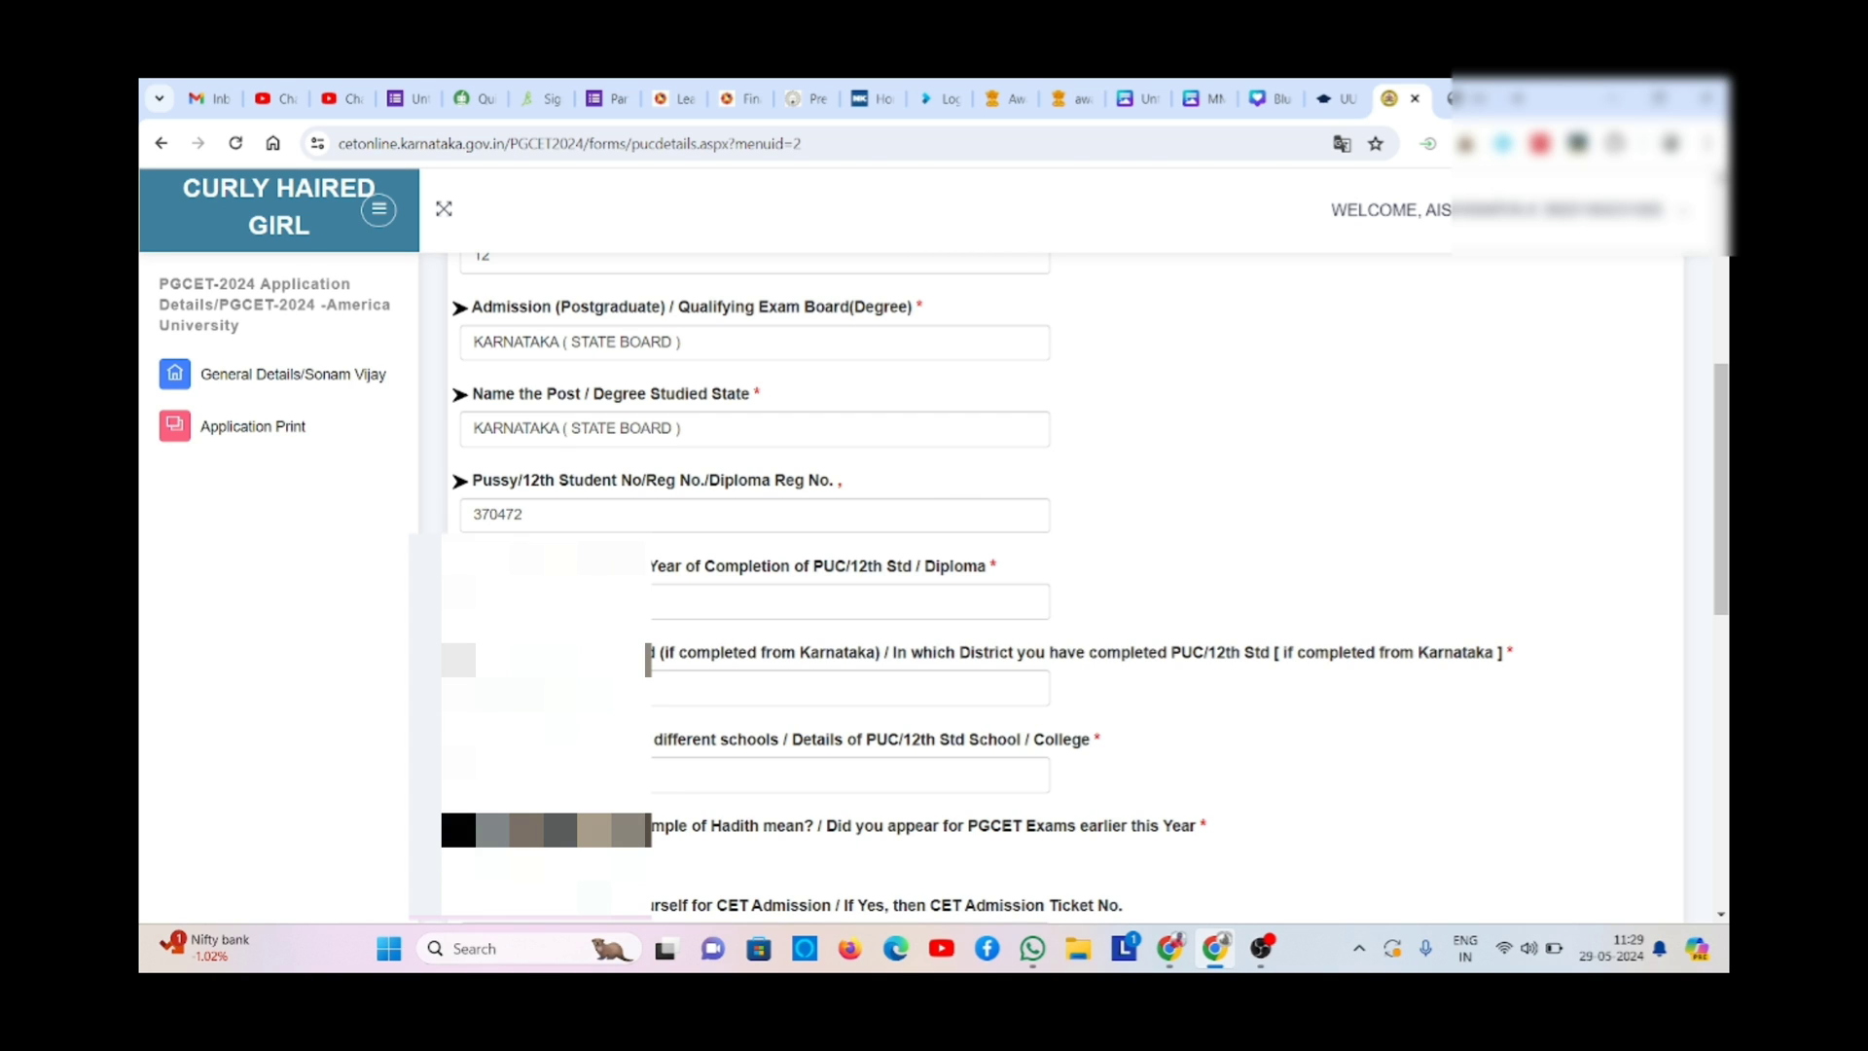
left_click(658, 775)
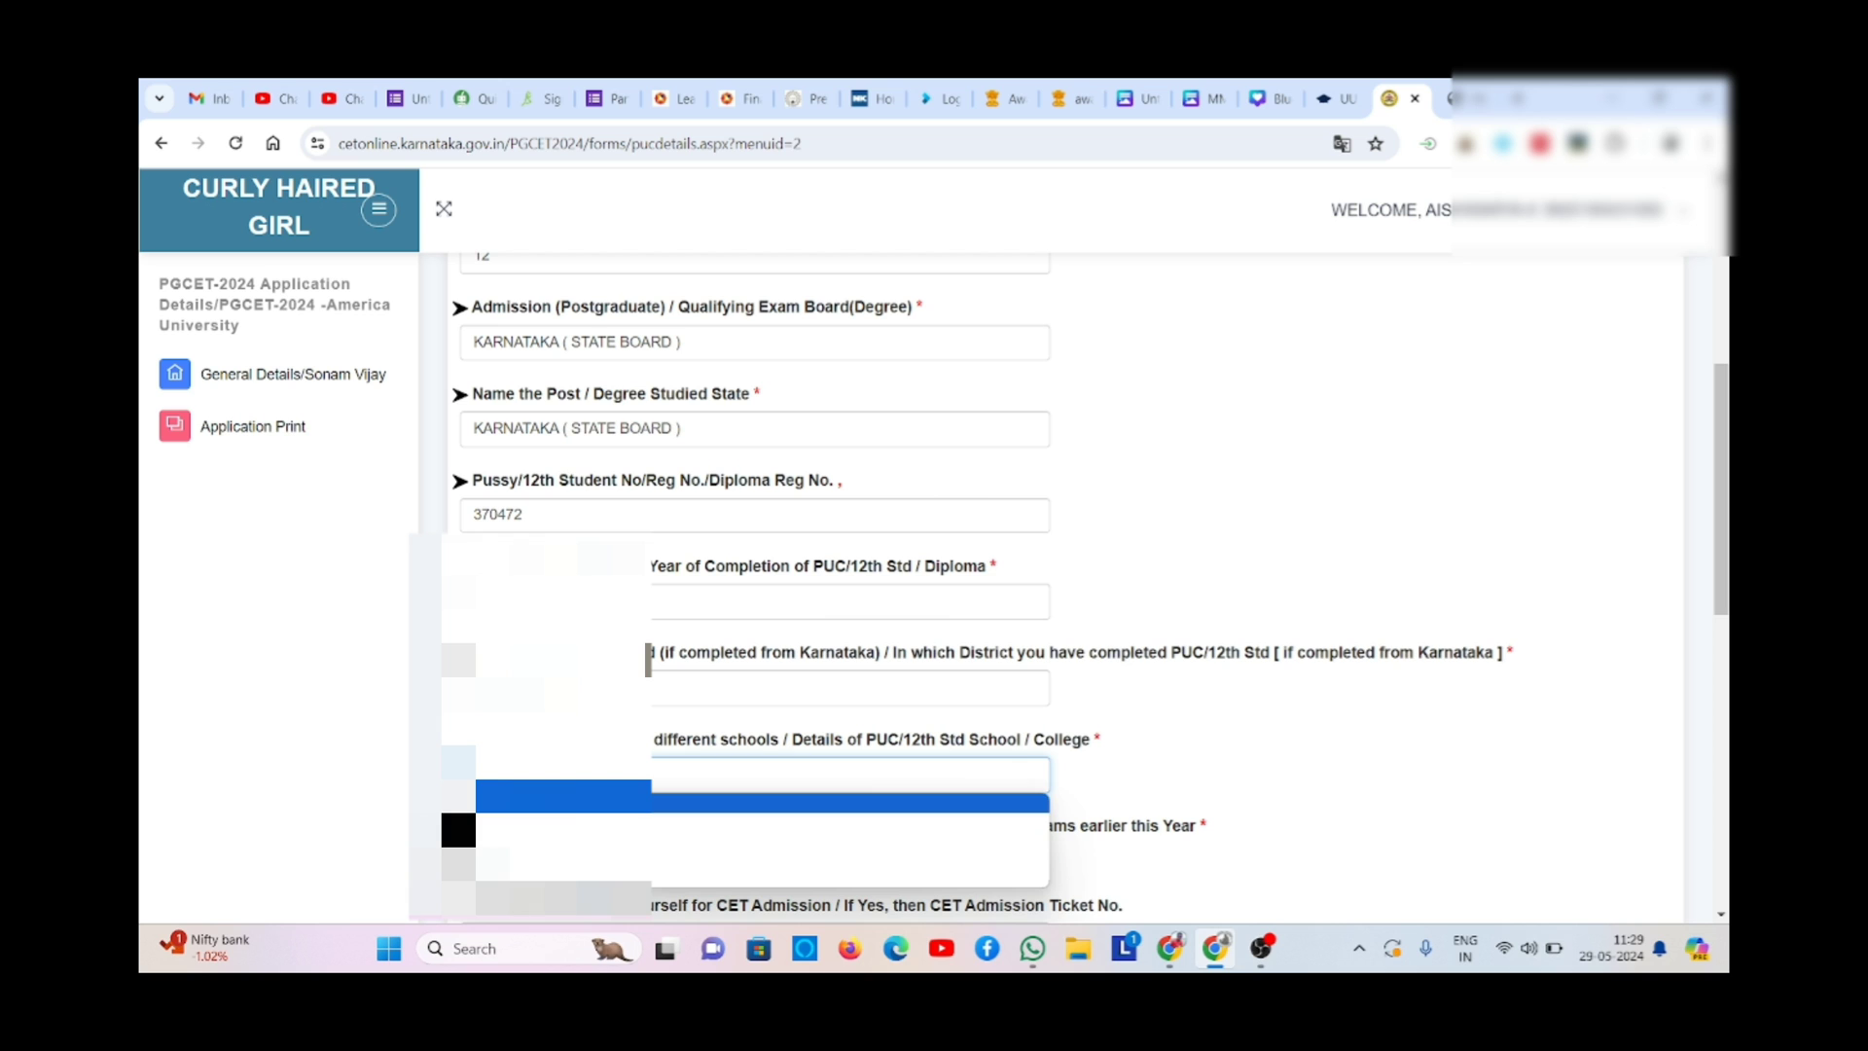
key("Down")
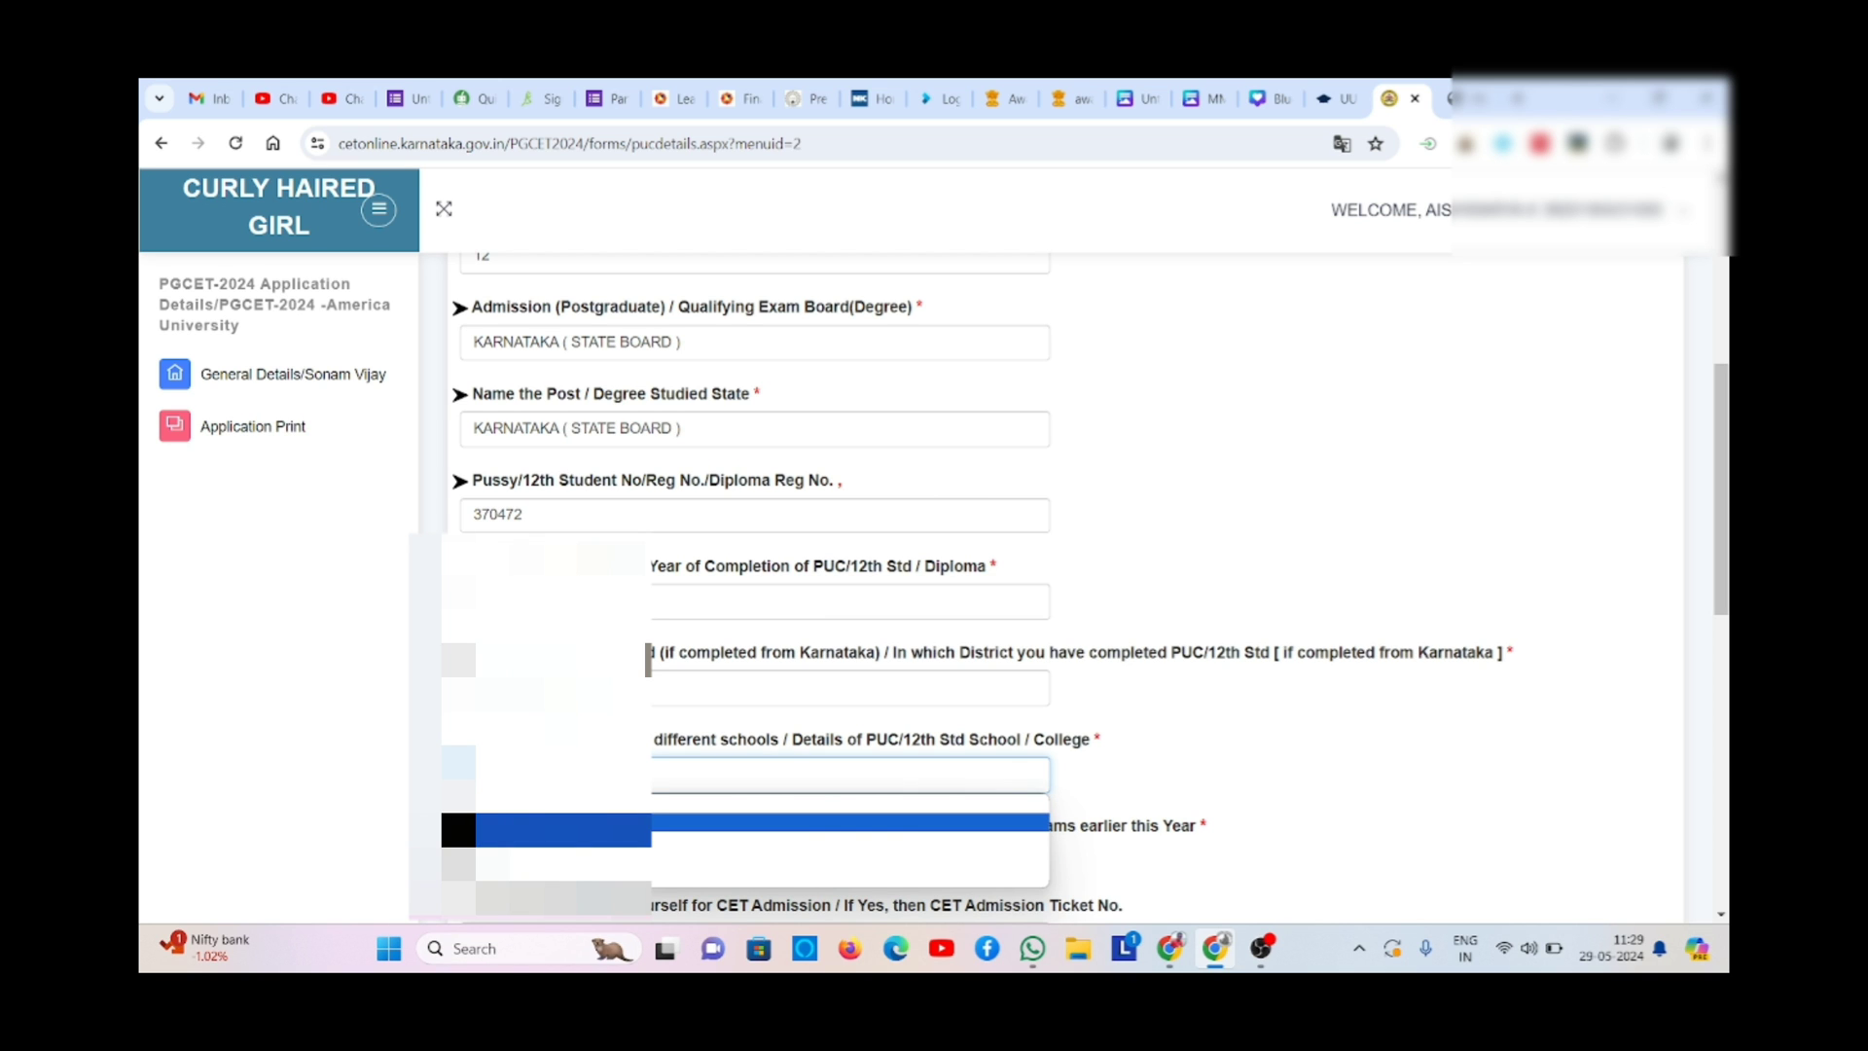
left_click(603, 823)
left_click(362, 796)
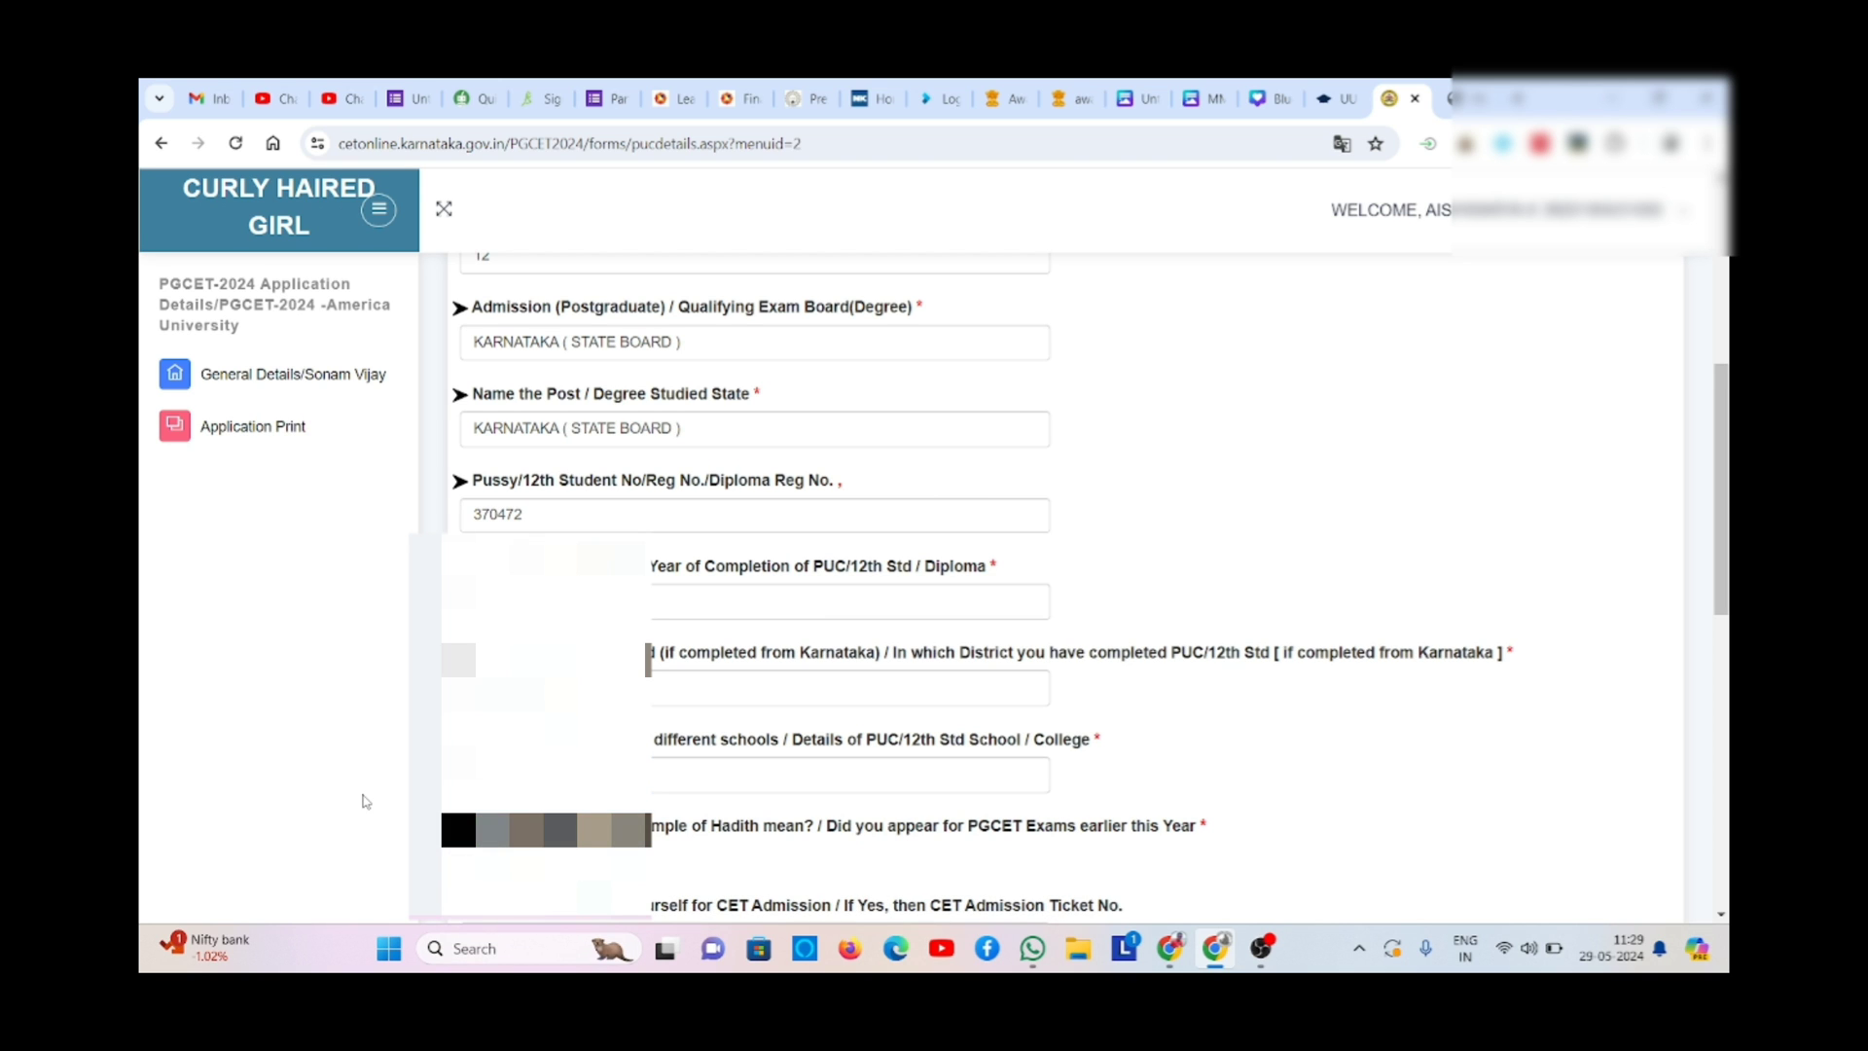
scroll(365, 801, "down", 2)
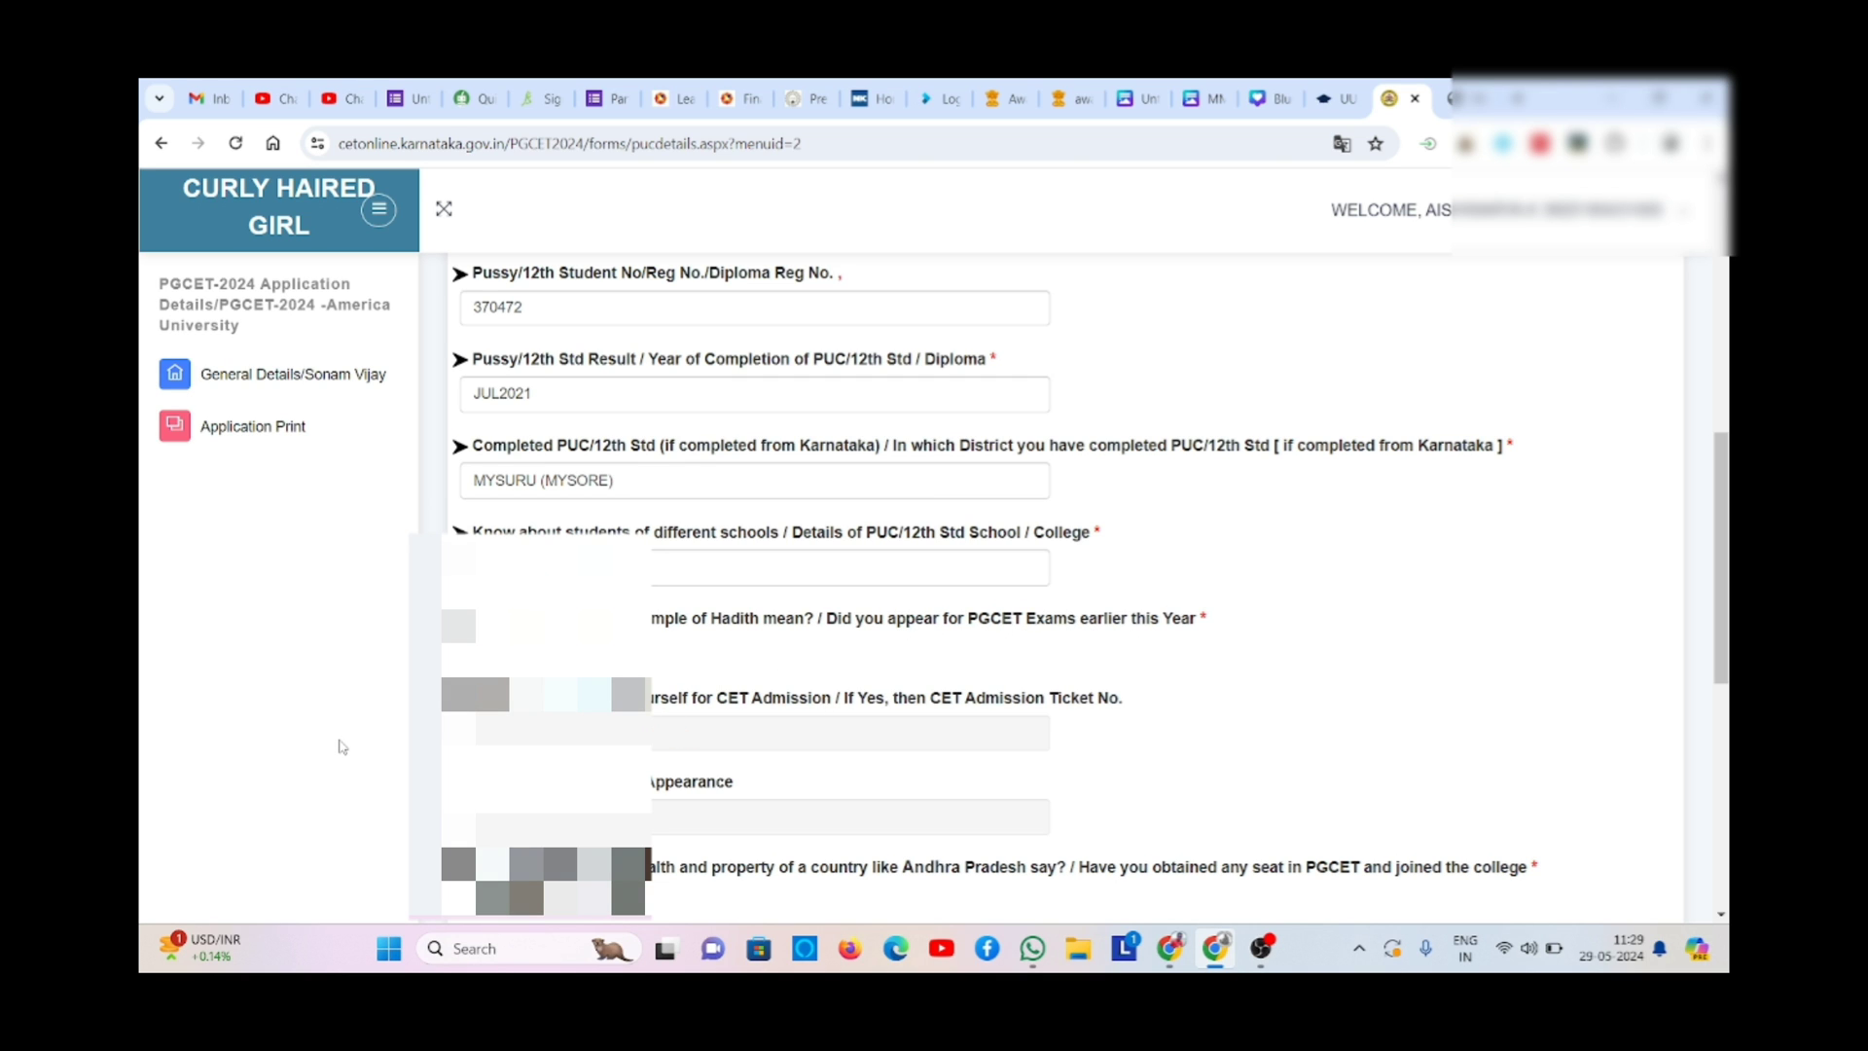
scroll(342, 746, "down", 3)
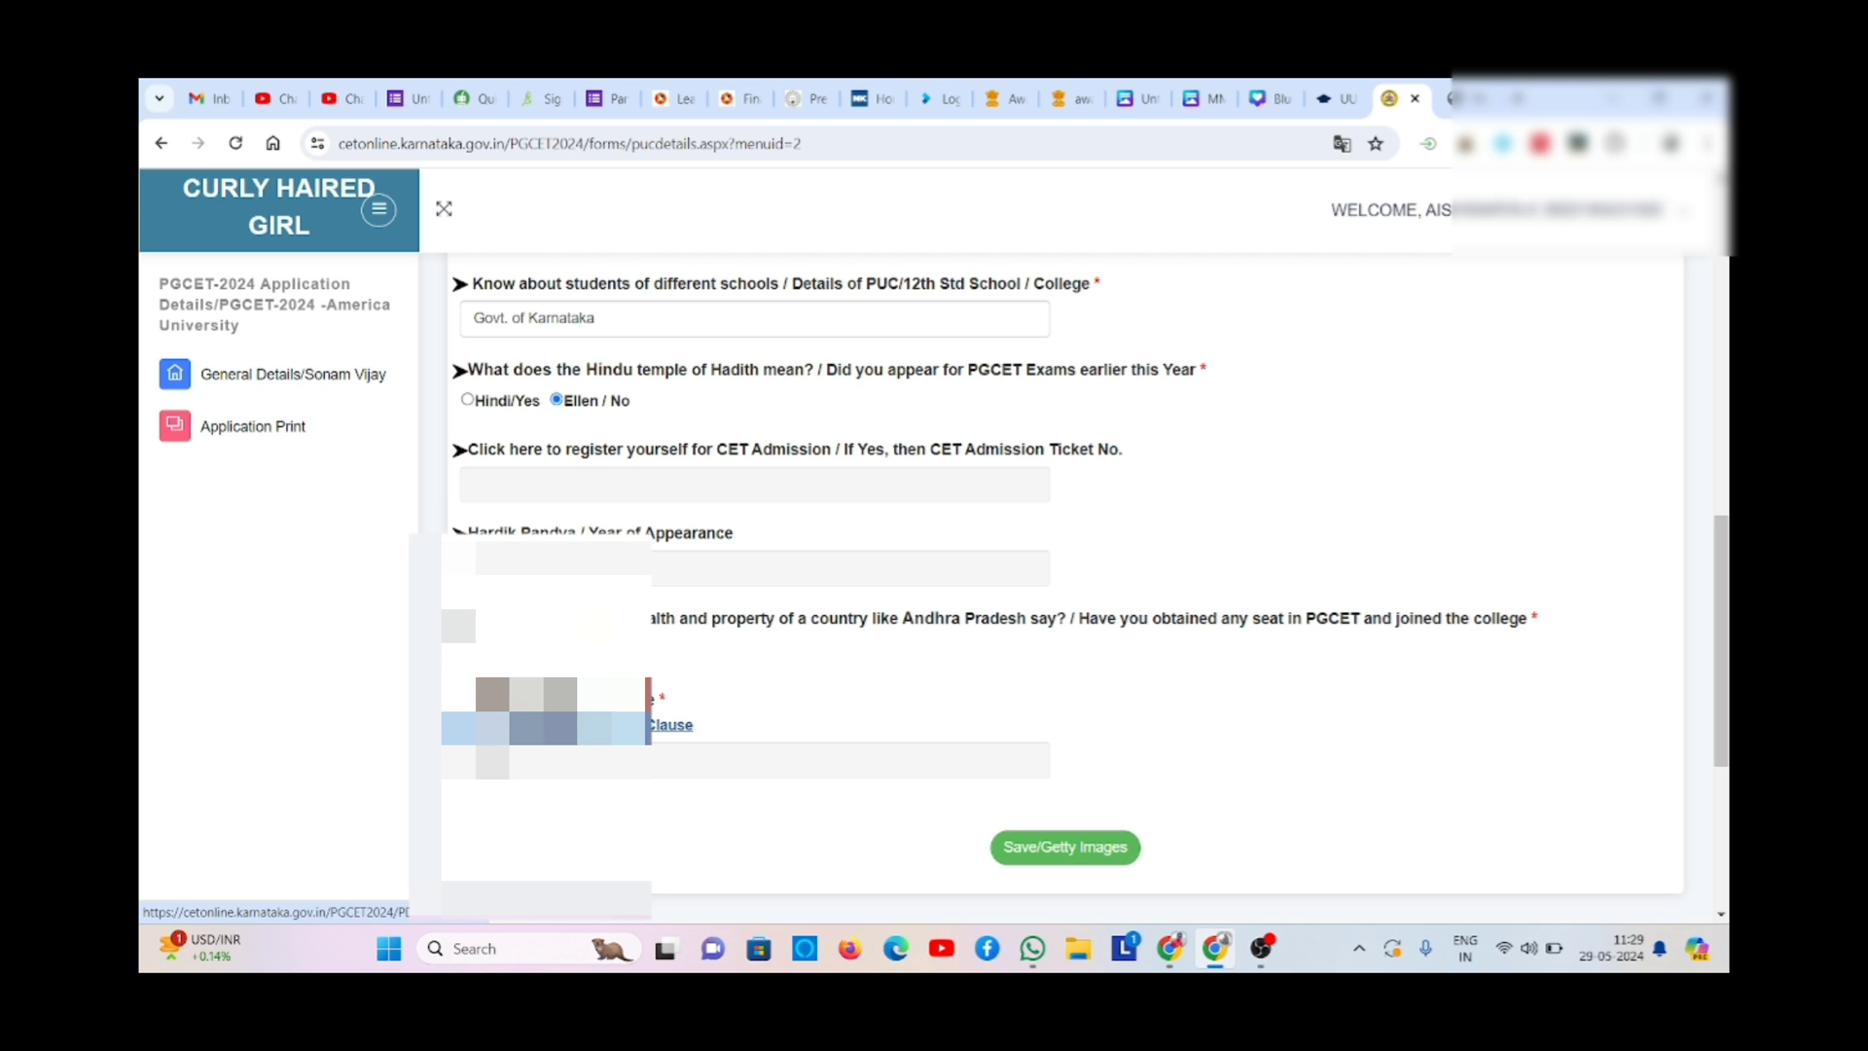
- Review the eligibility clause PDF, then save the PUC / 12th details with Clause-a
left_click(671, 725)
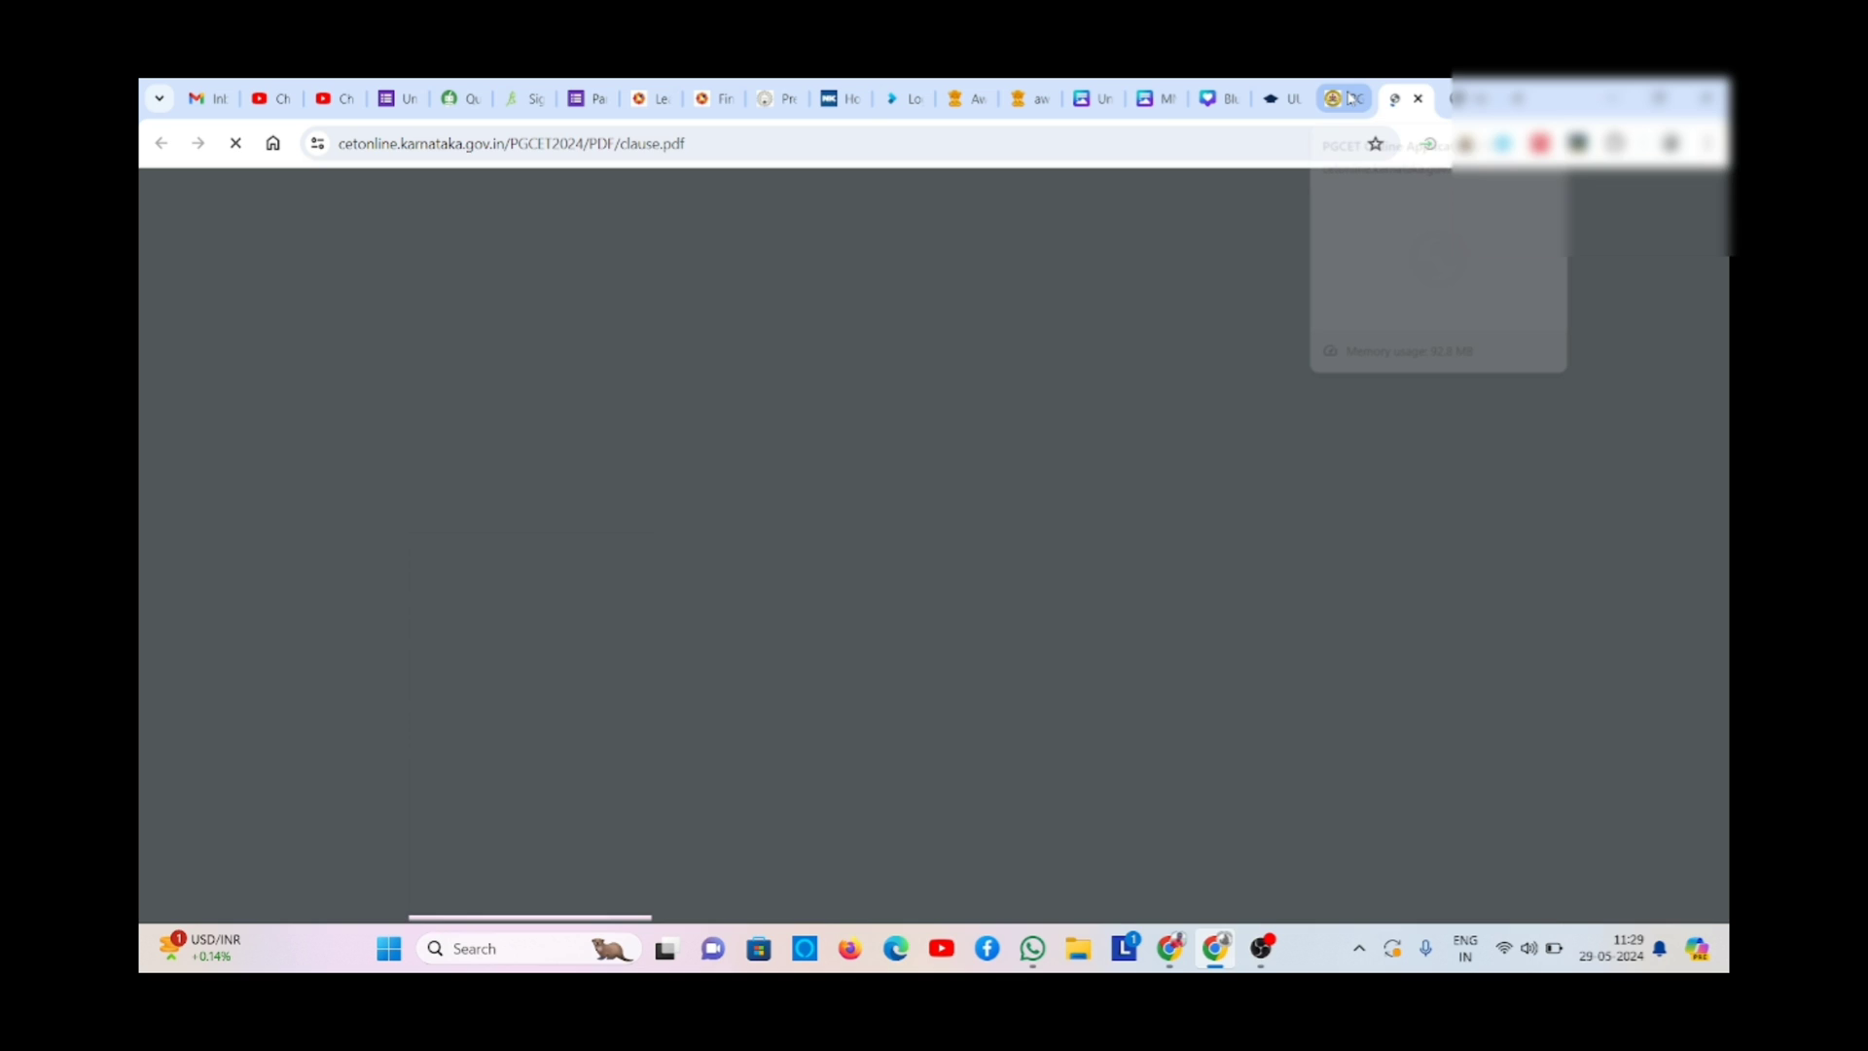
left_click(1351, 98)
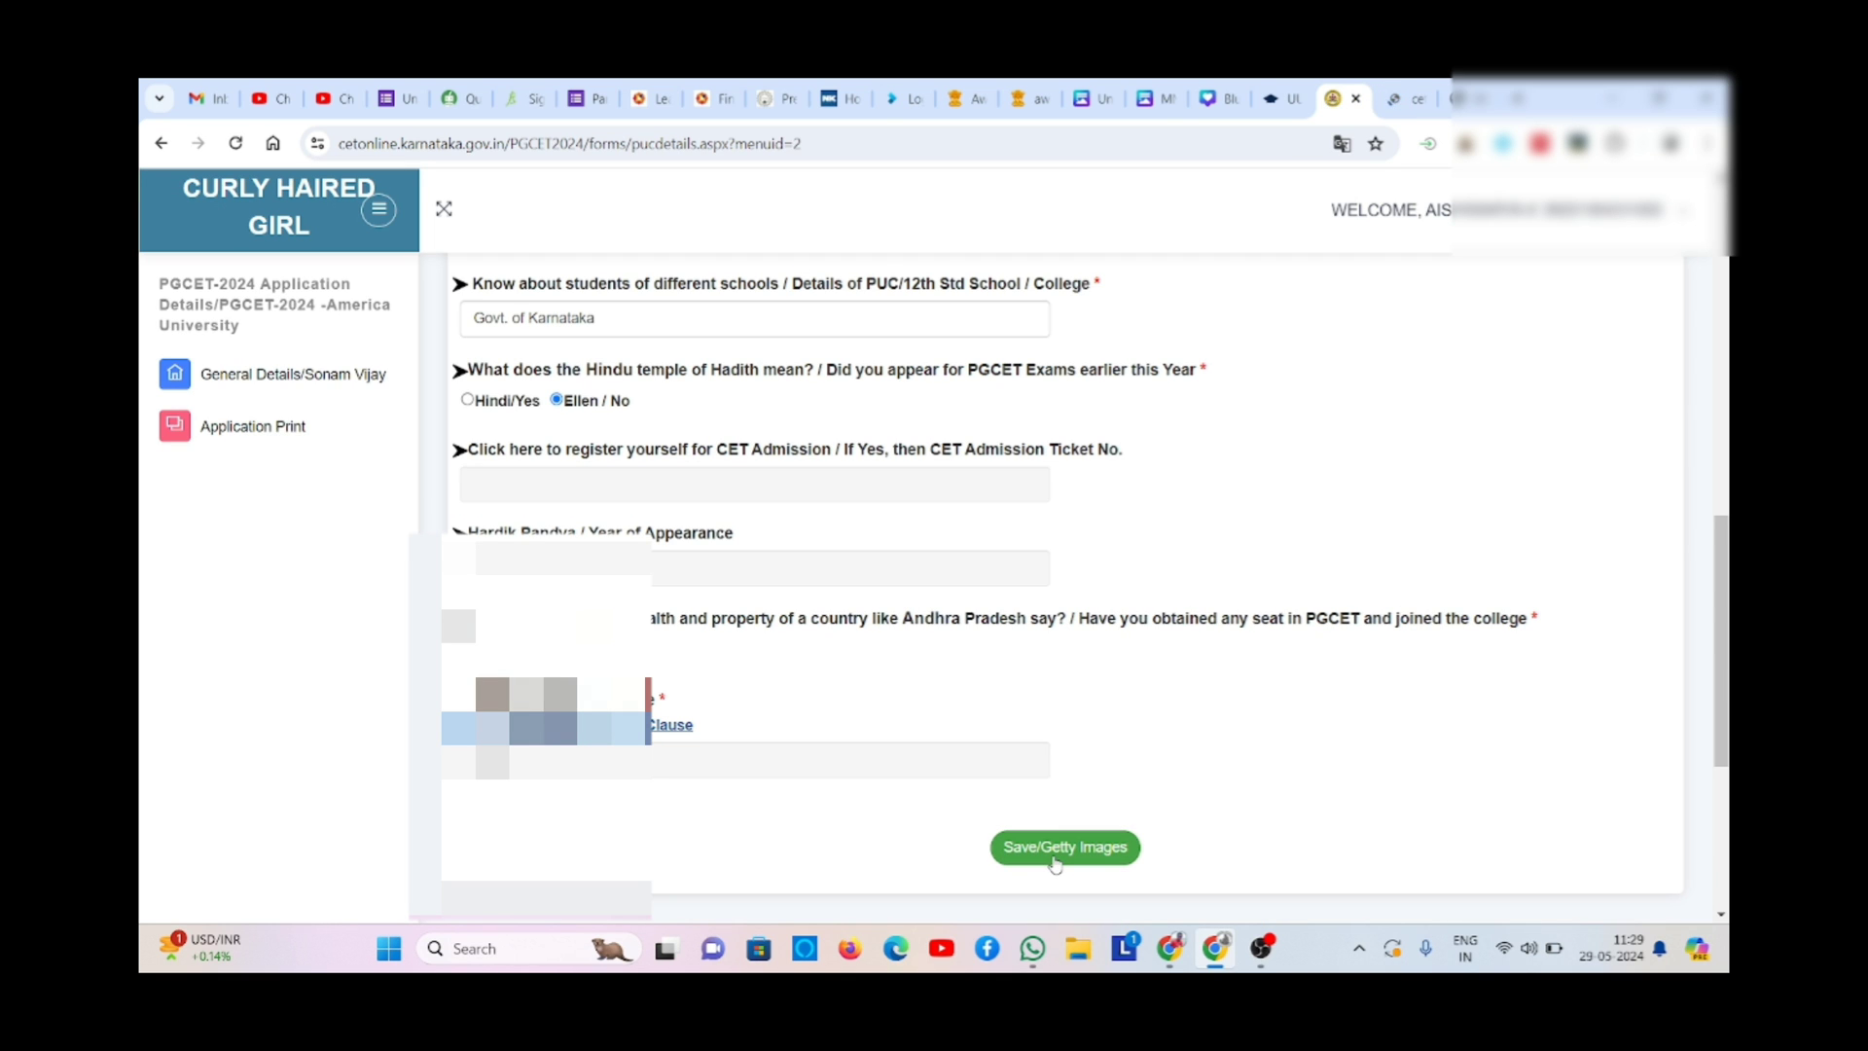
left_click(1400, 98)
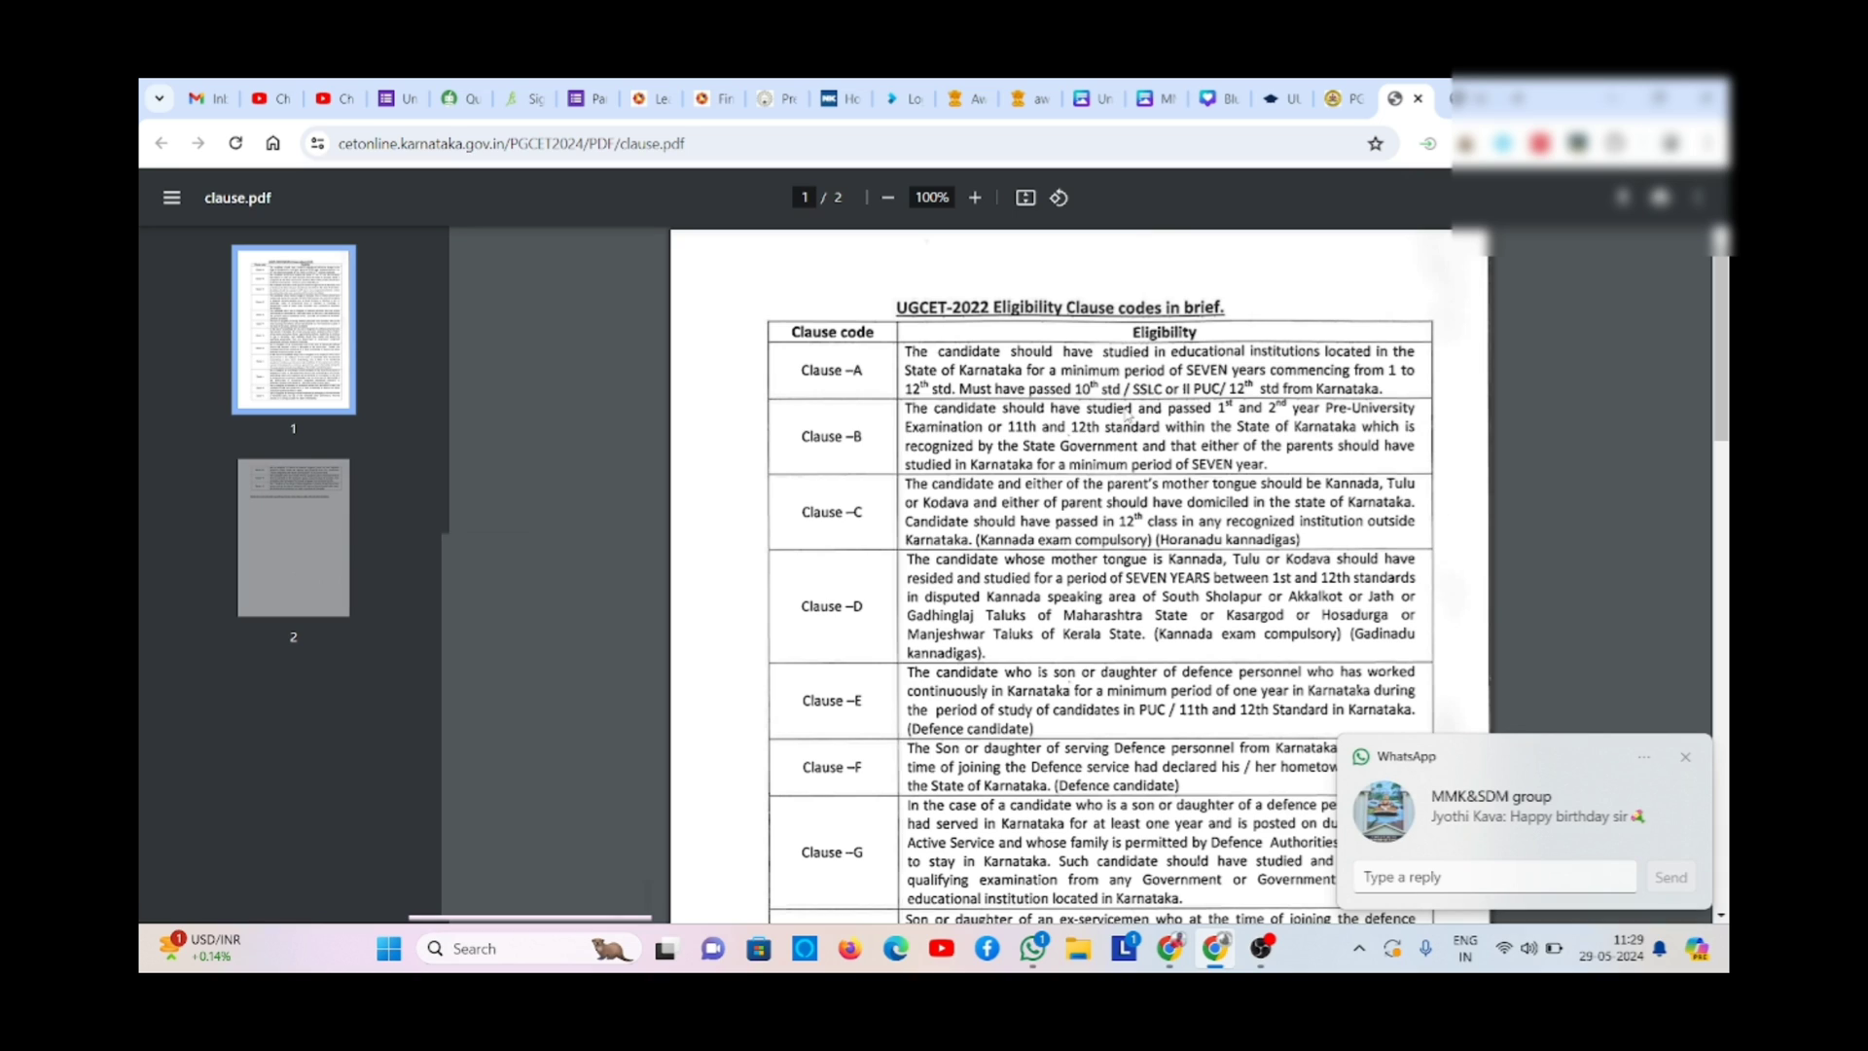
left_click(1688, 757)
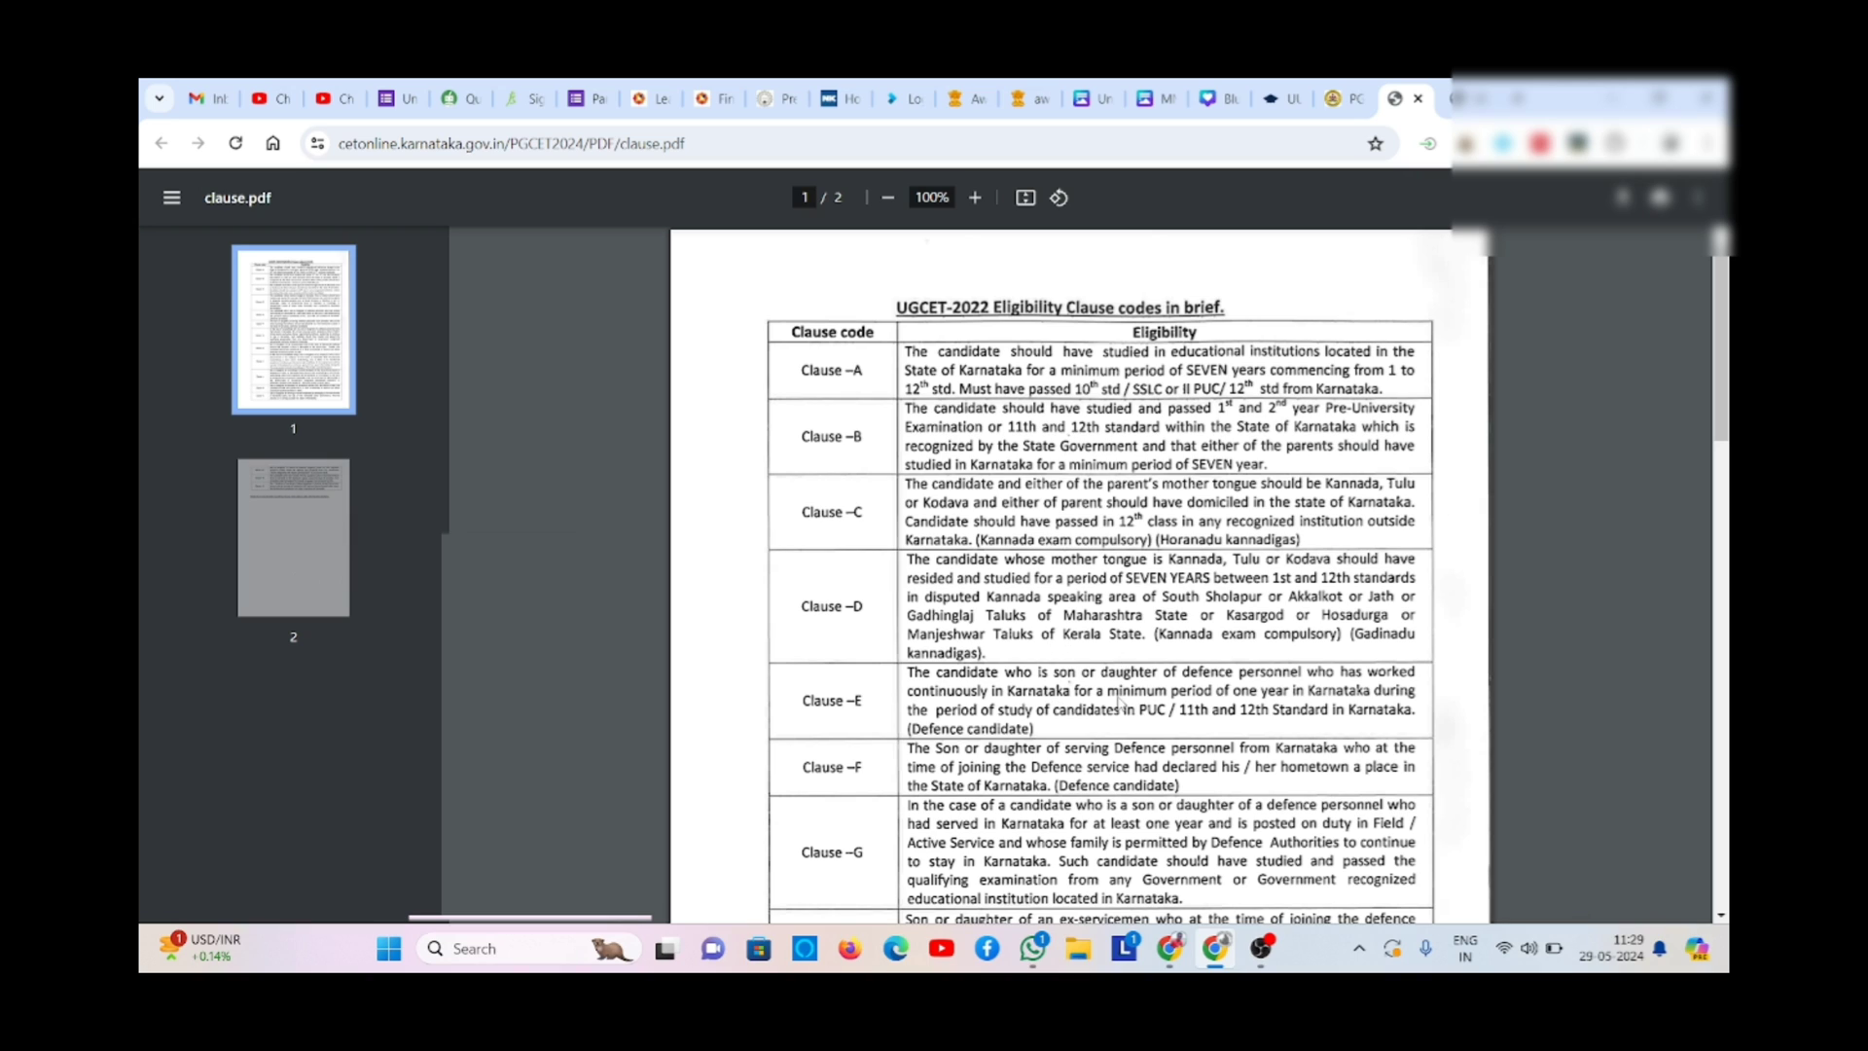
left_click(1329, 101)
left_click(1033, 852)
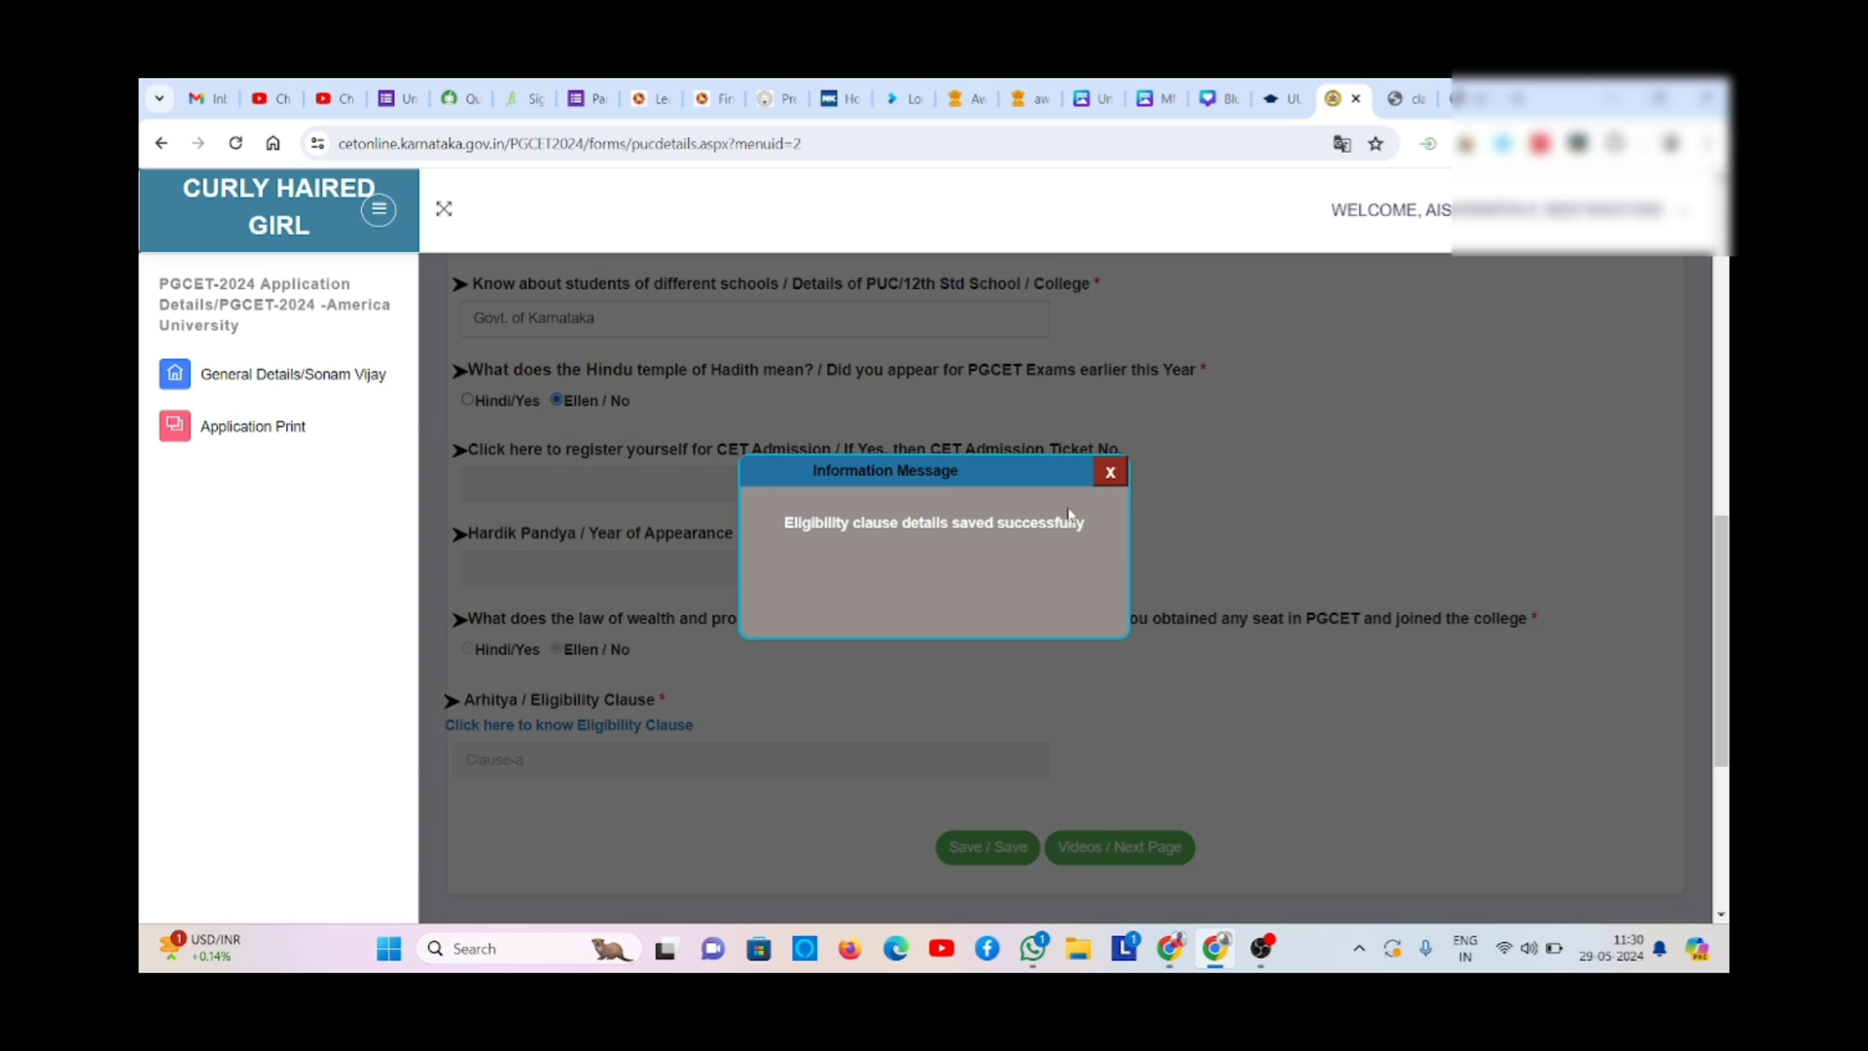
left_click(1110, 474)
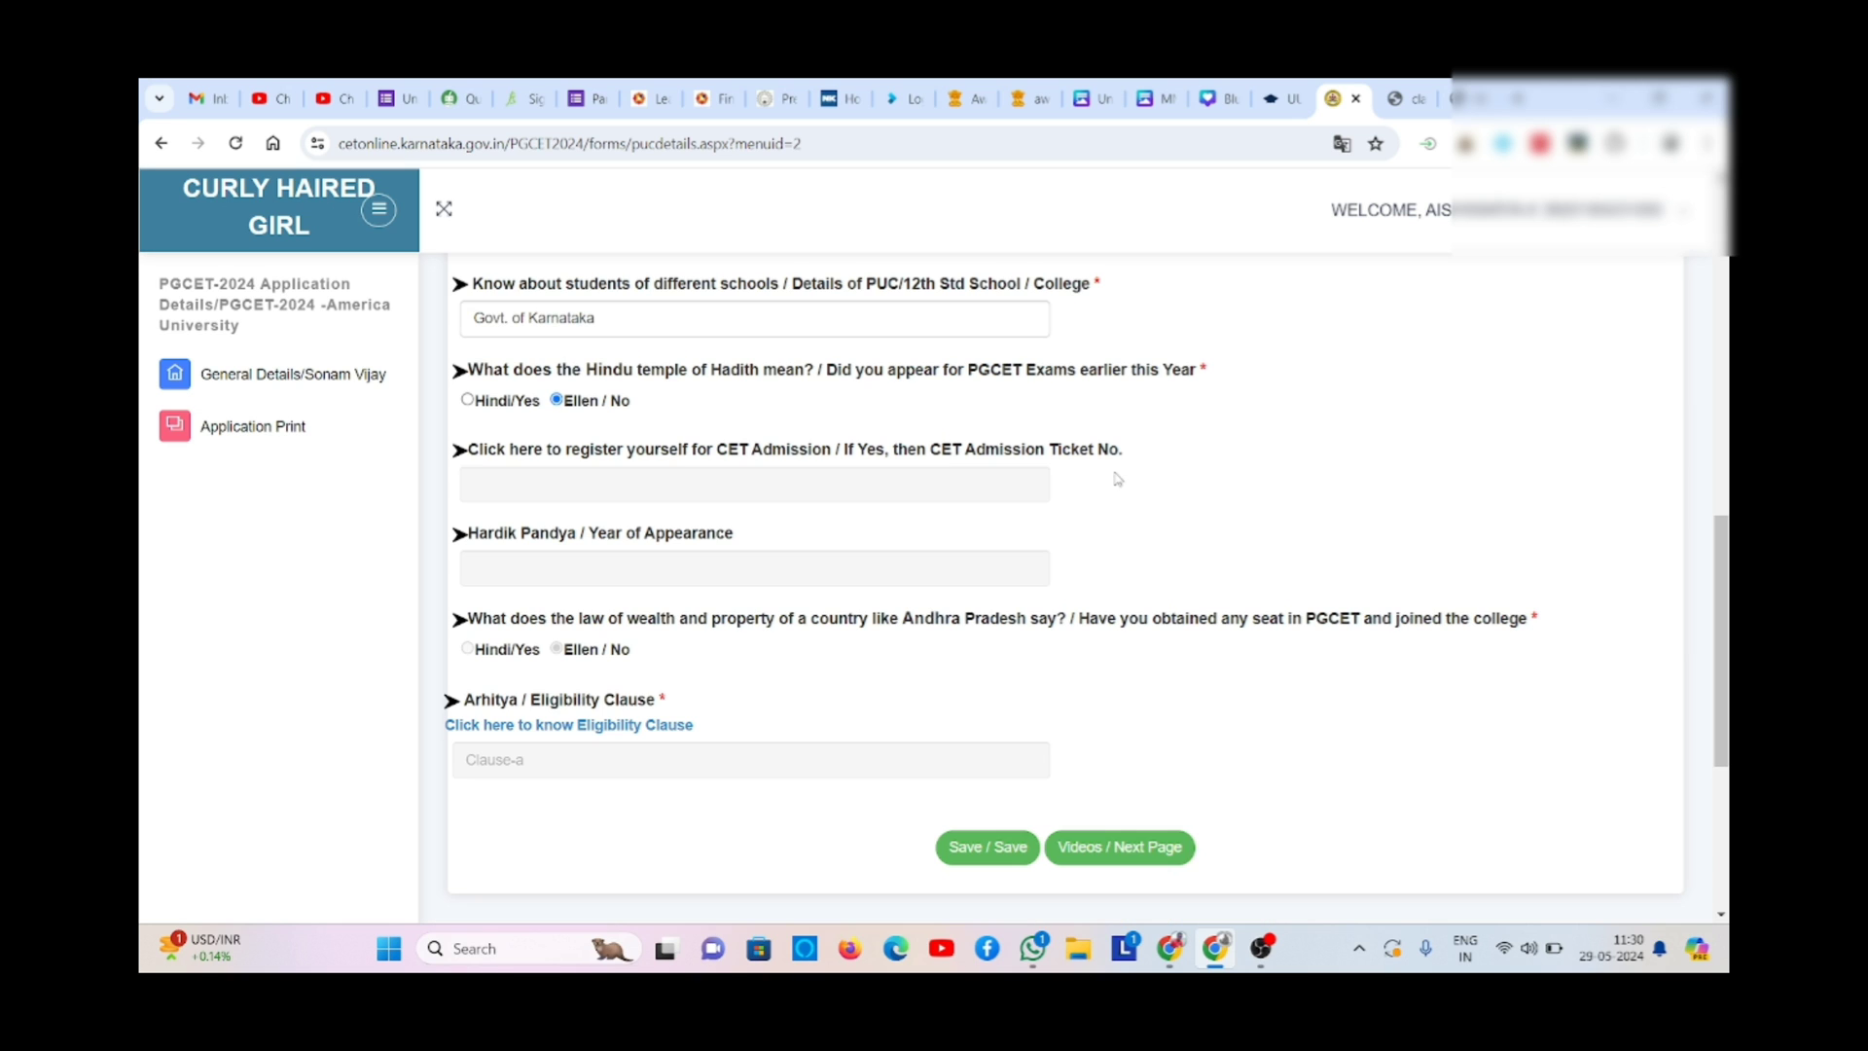
- Continue to the Reservation Claims page
left_click(1133, 850)
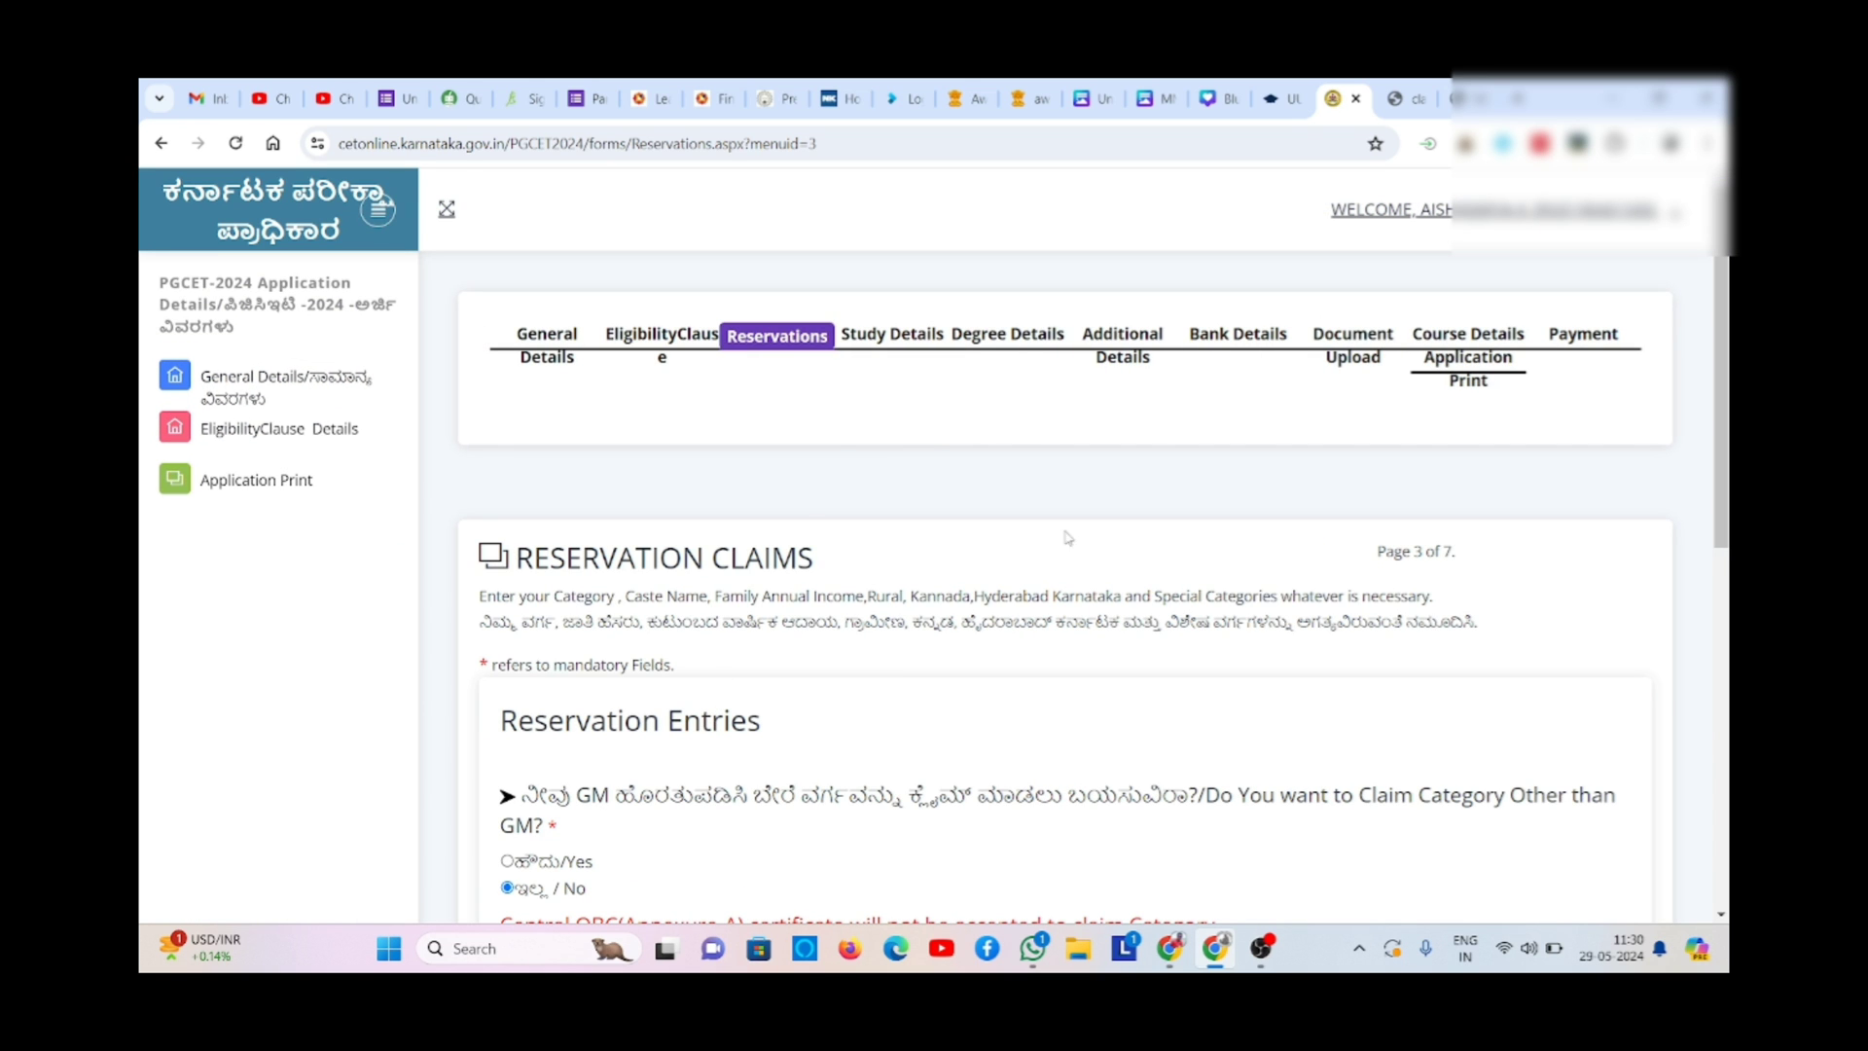
scroll(1102, 543, "down", 2)
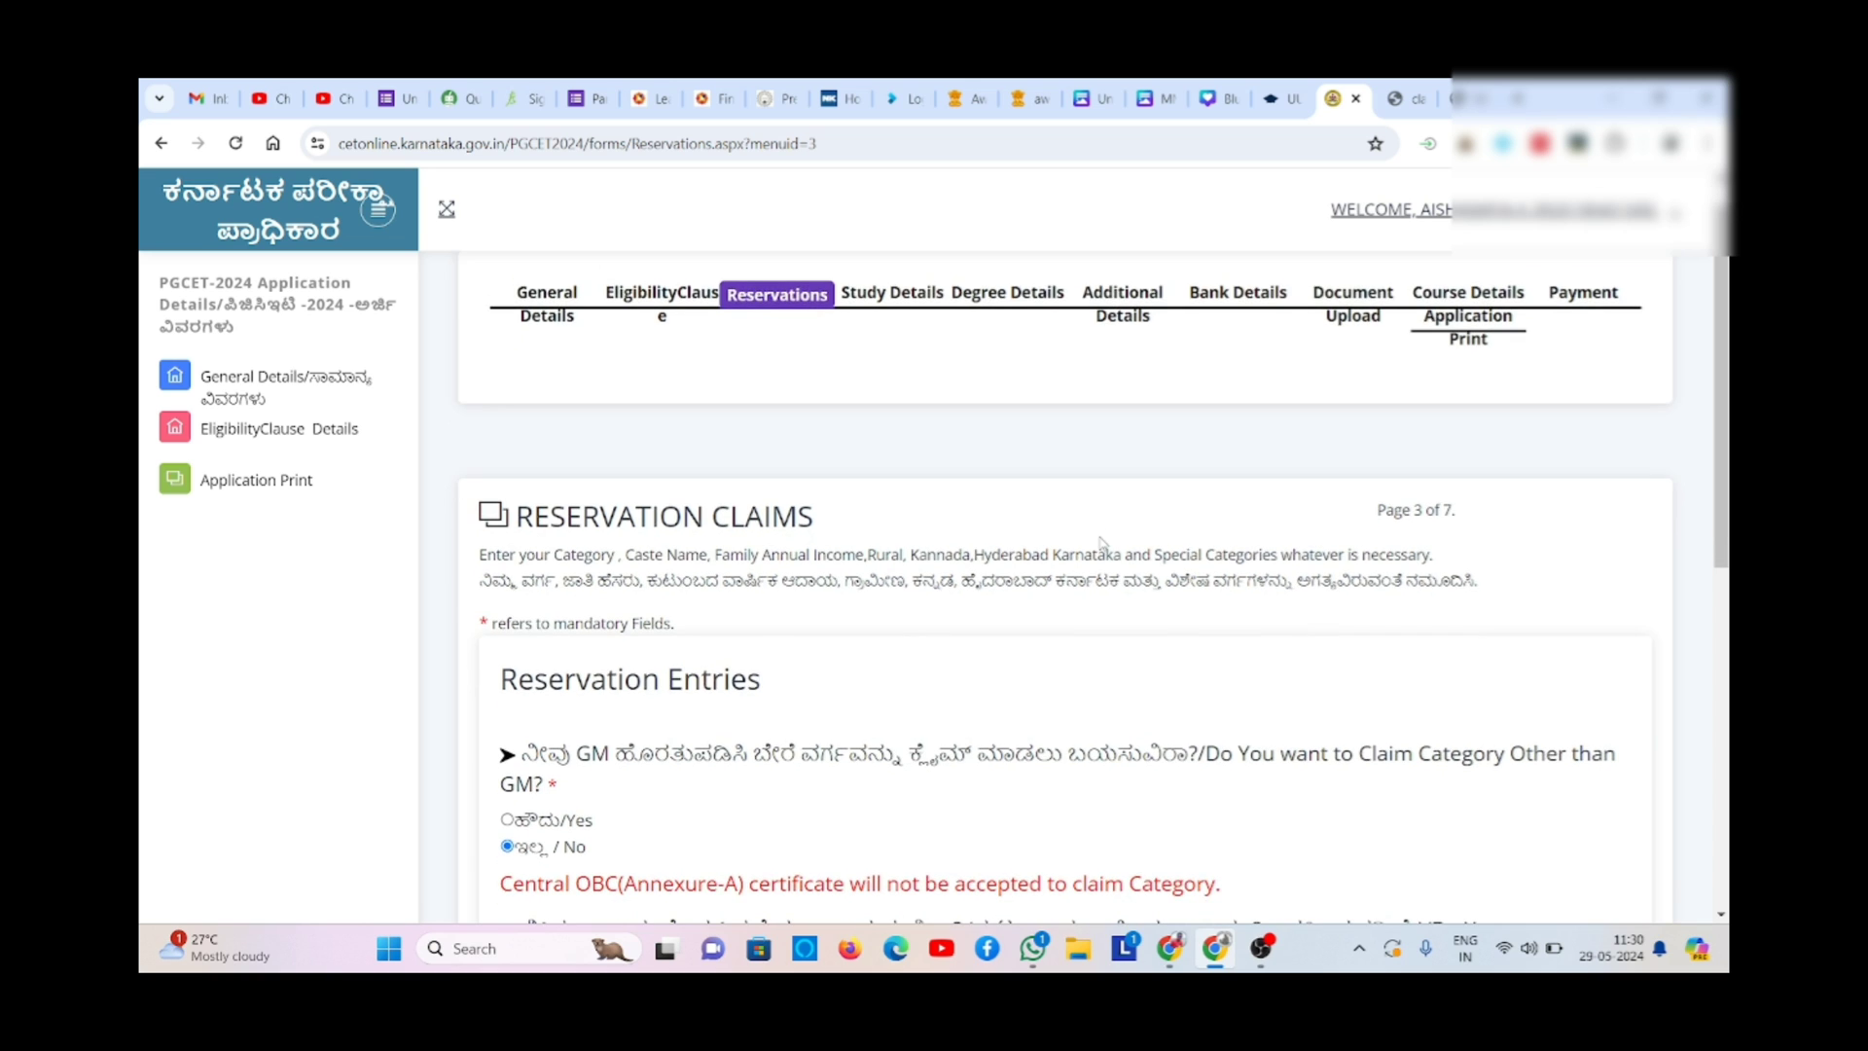
scroll(1102, 543, "down", 2)
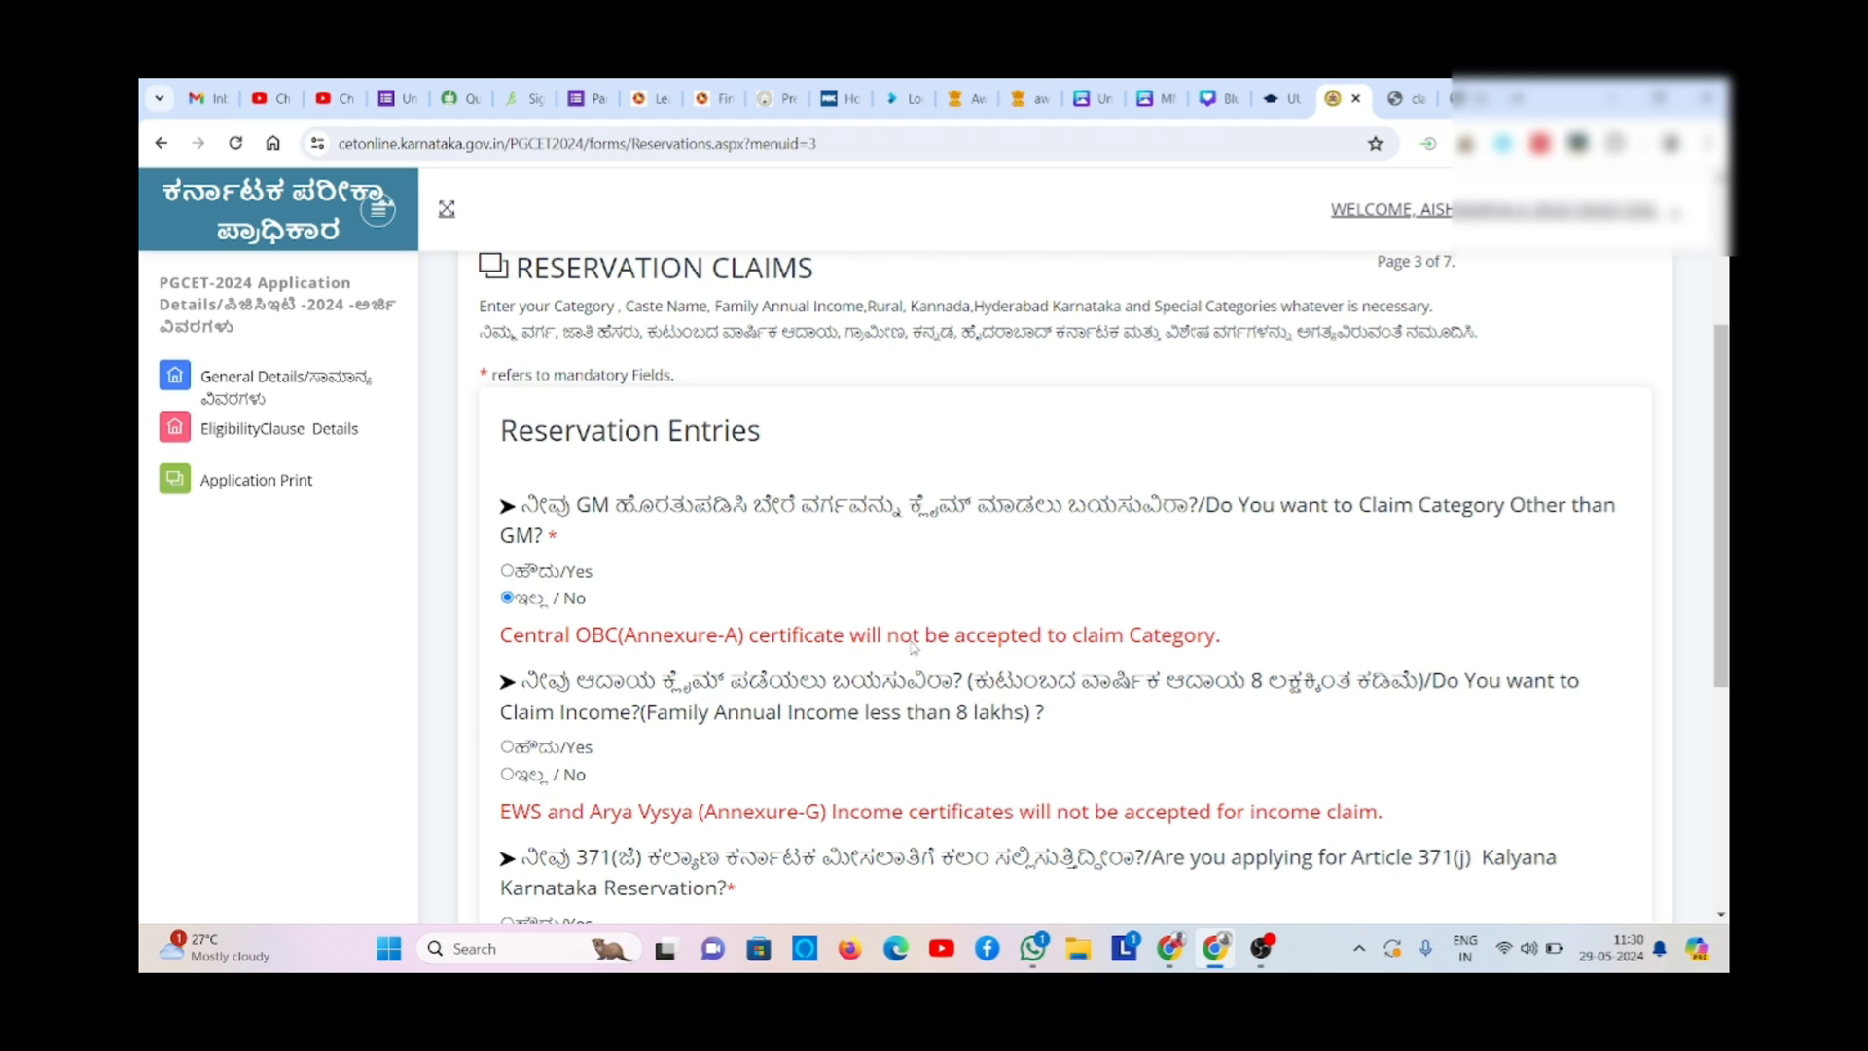
- Claim a non-GM category and check its RD certificate number
left_click(508, 572)
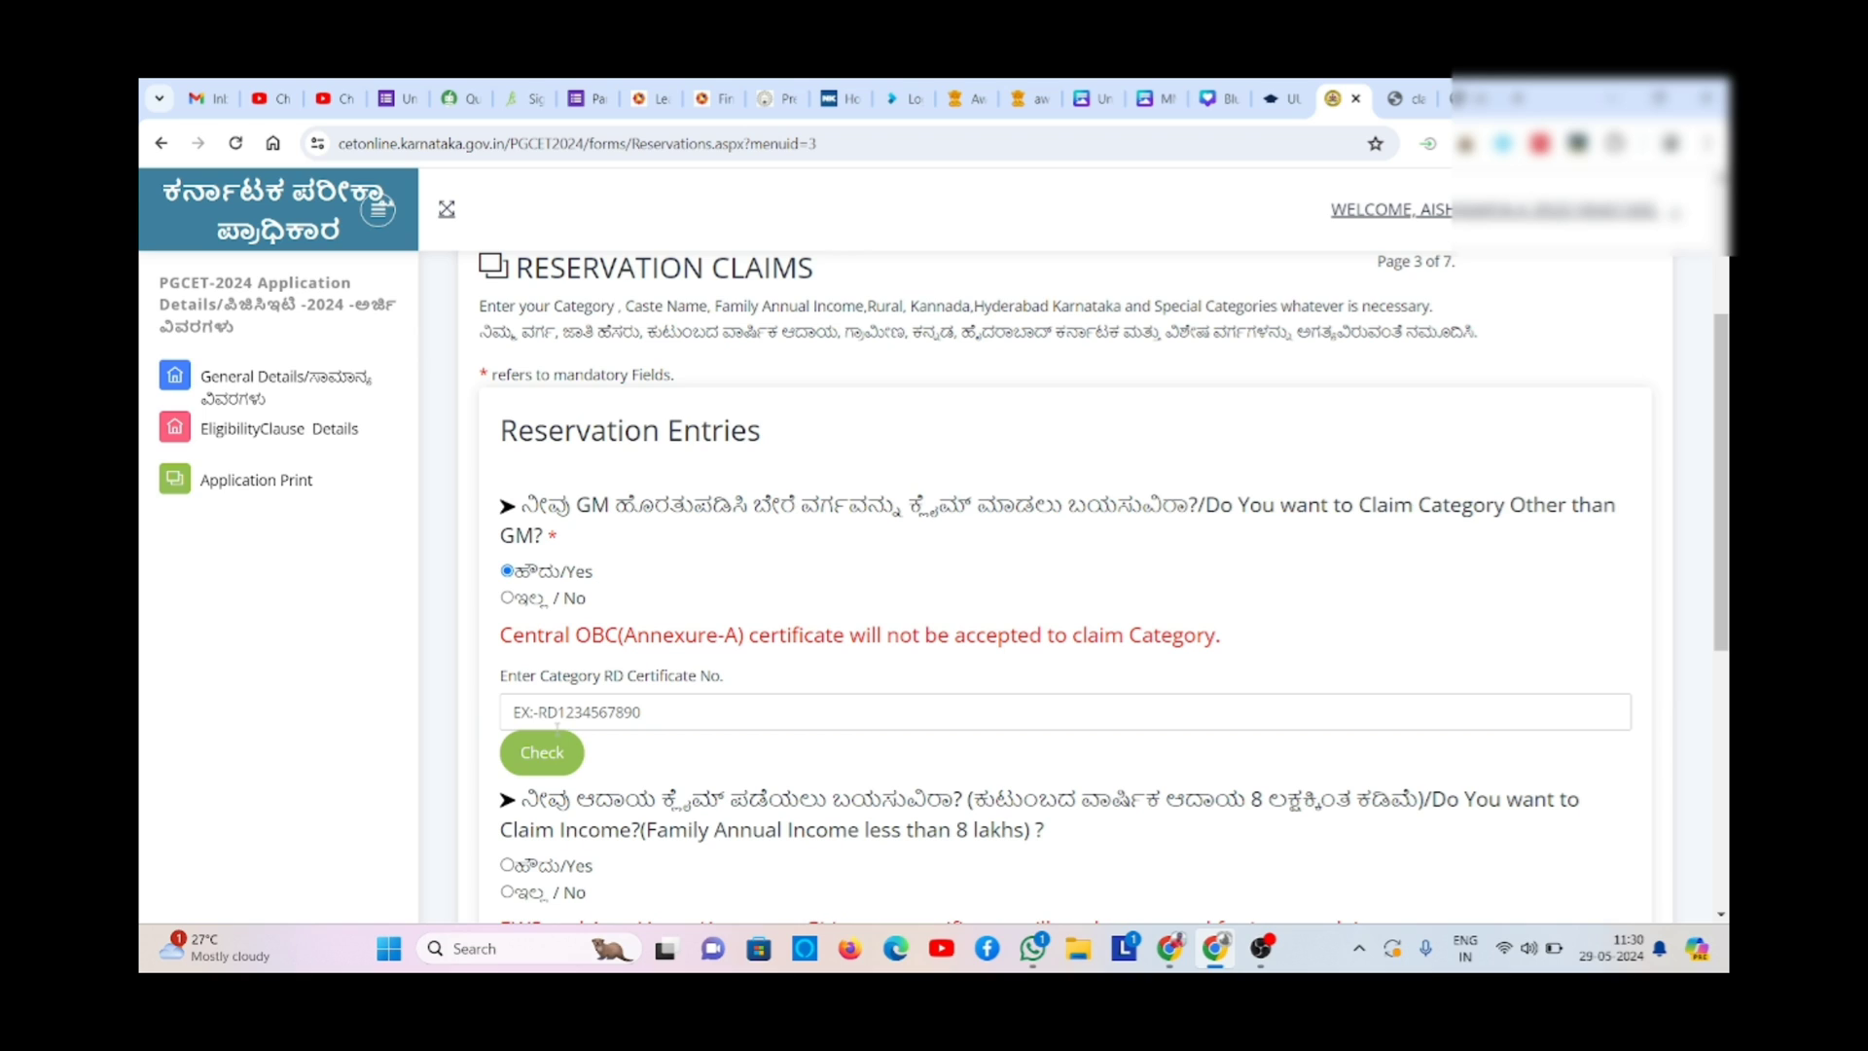
left_click(578, 724)
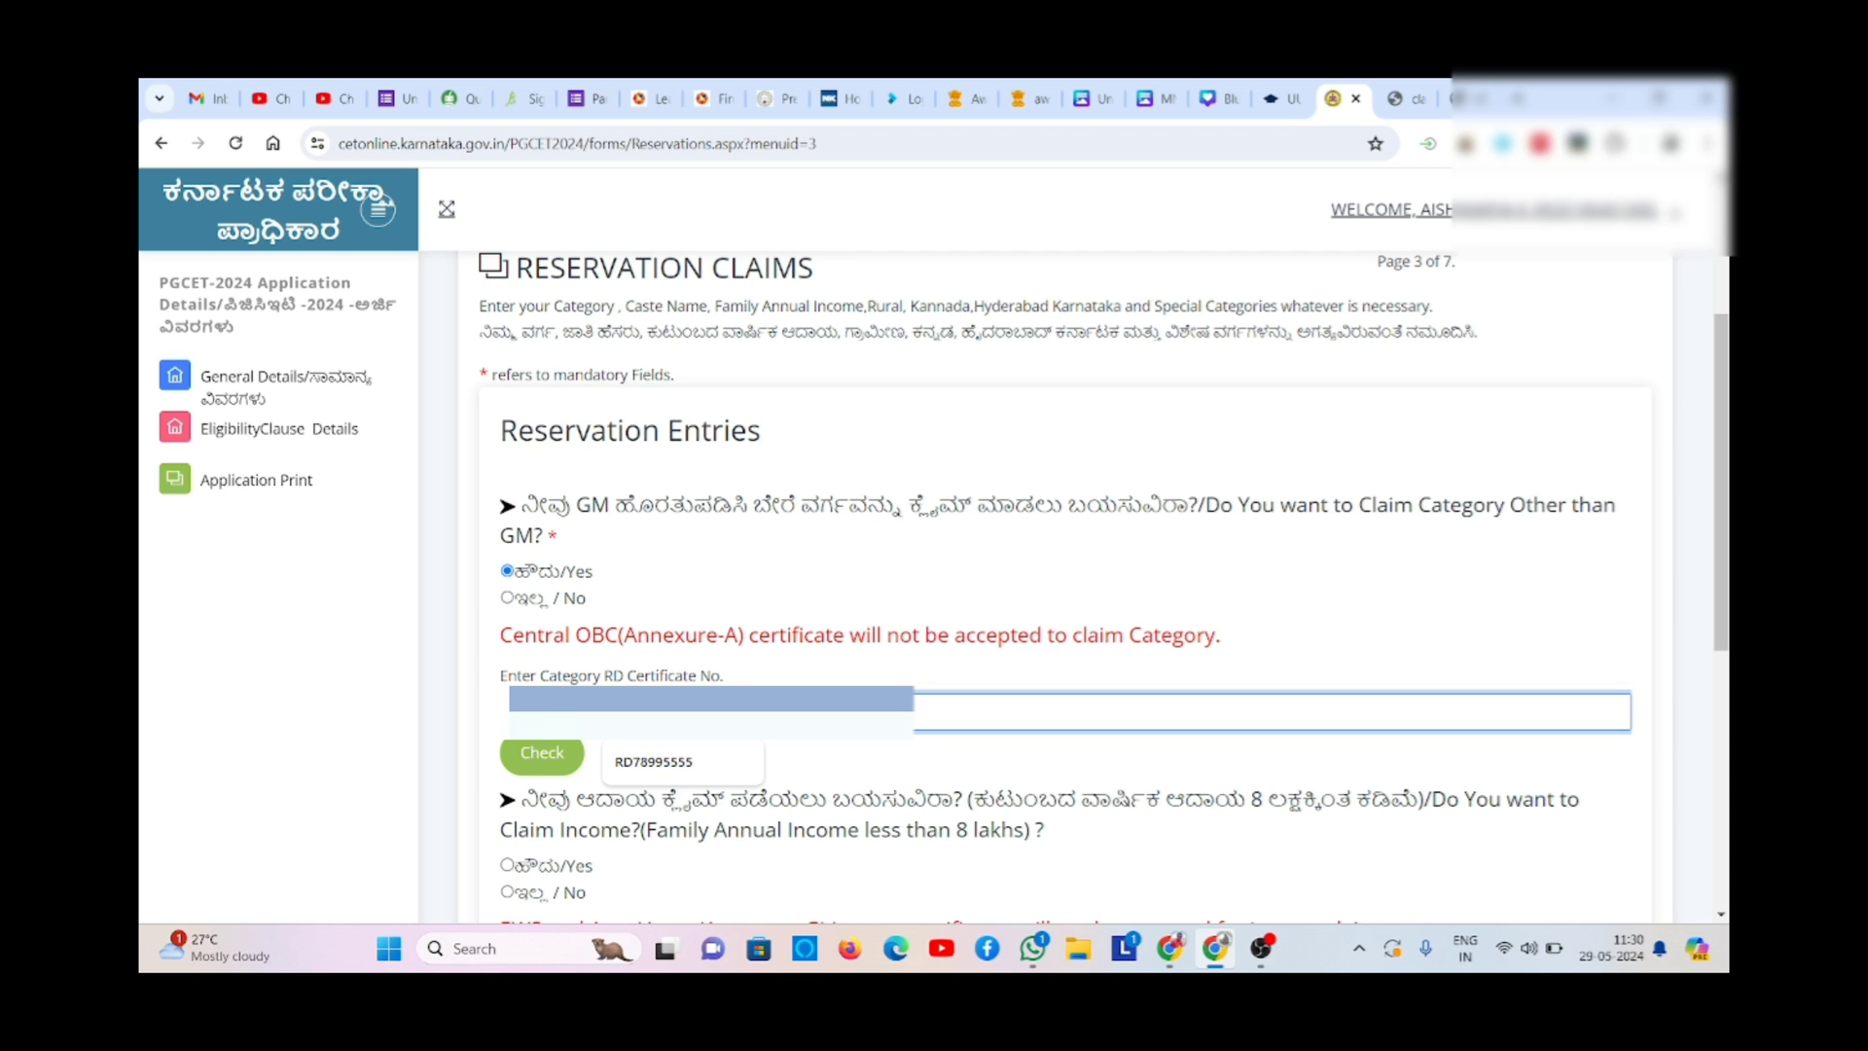
key("Caps_Lock")
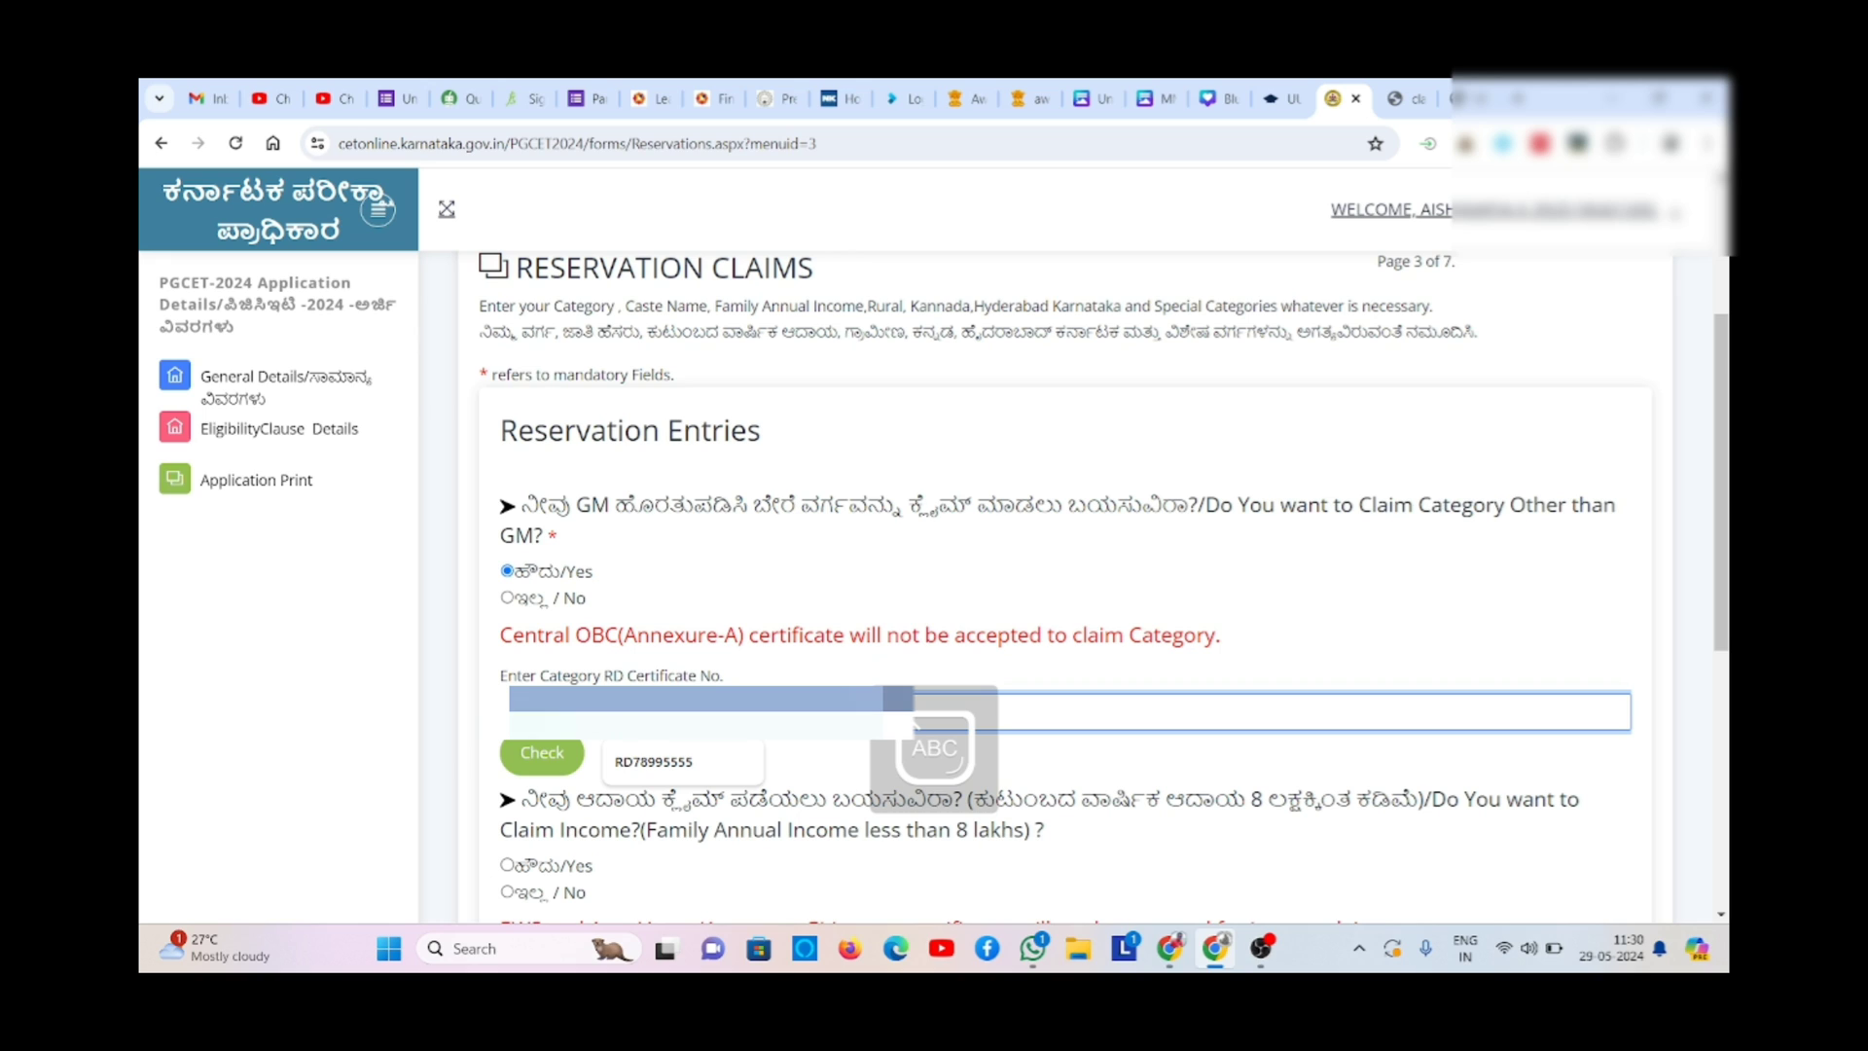
type("0")
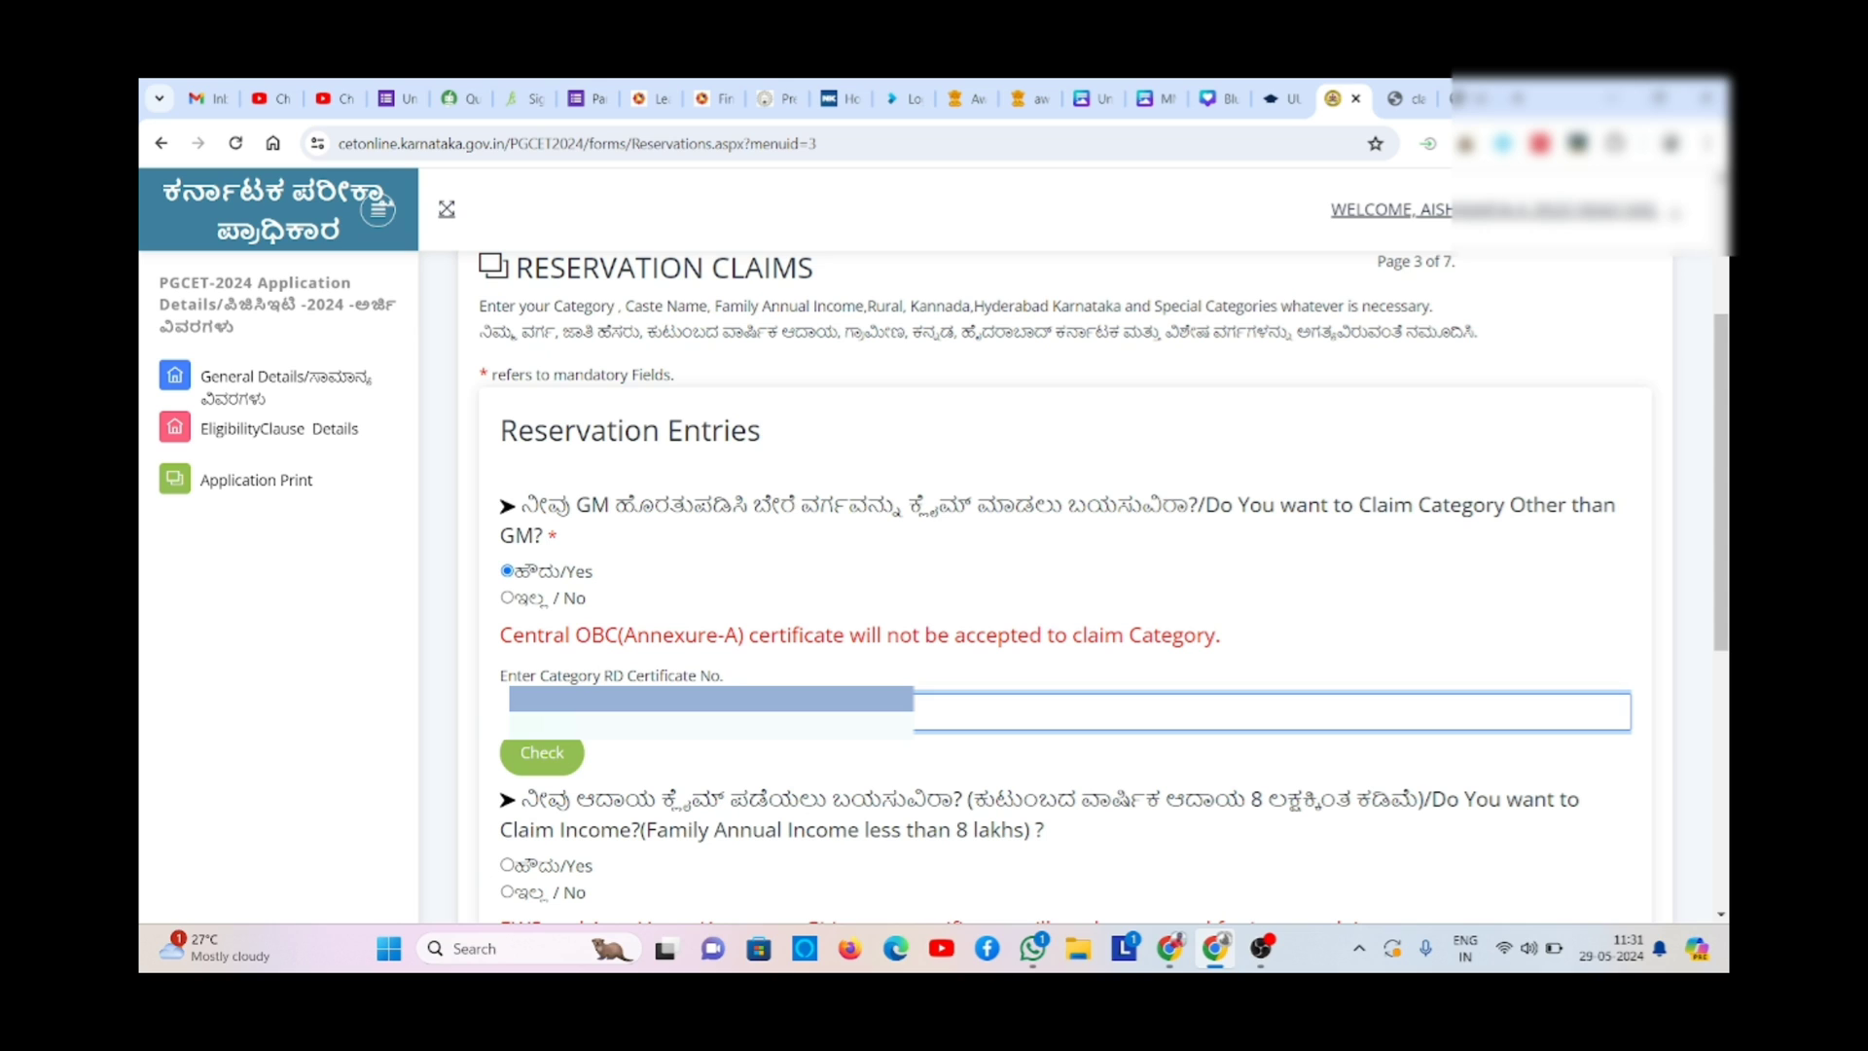
left_click(542, 761)
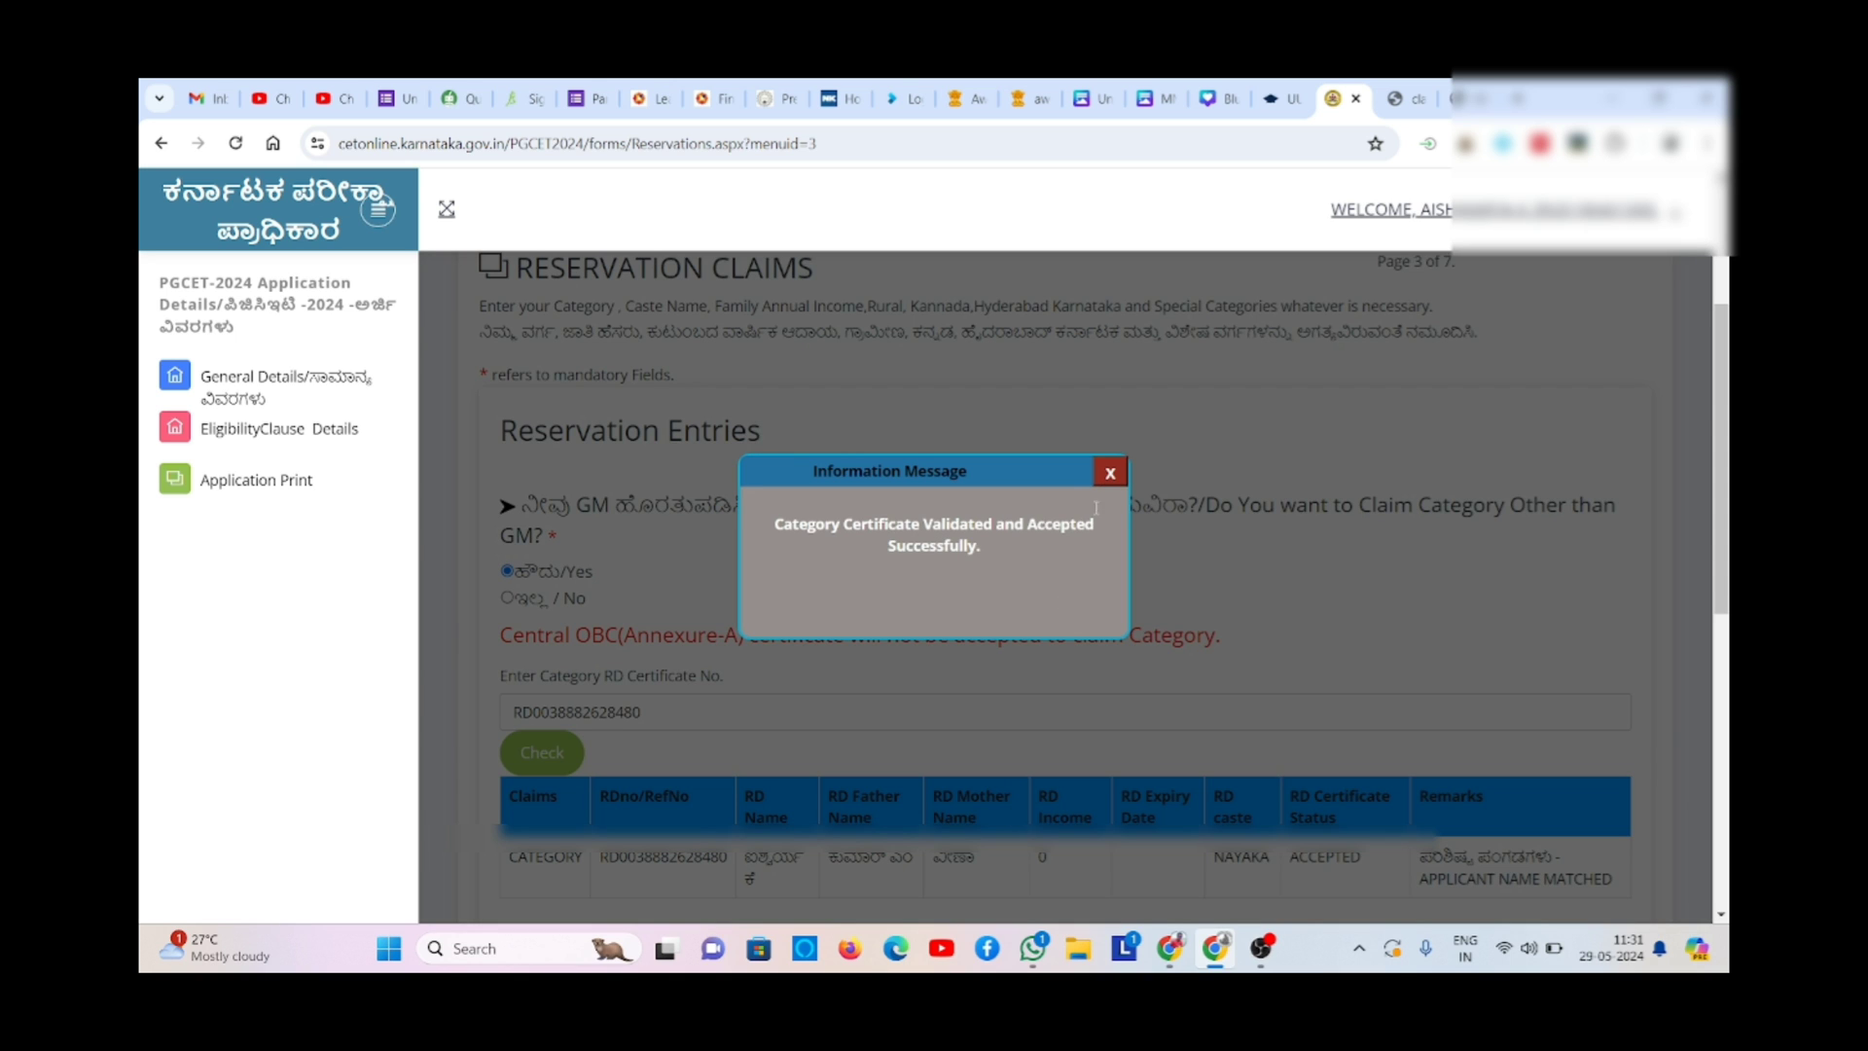
- Claim the income concession and verify the income RD certificate number
left_click(1108, 473)
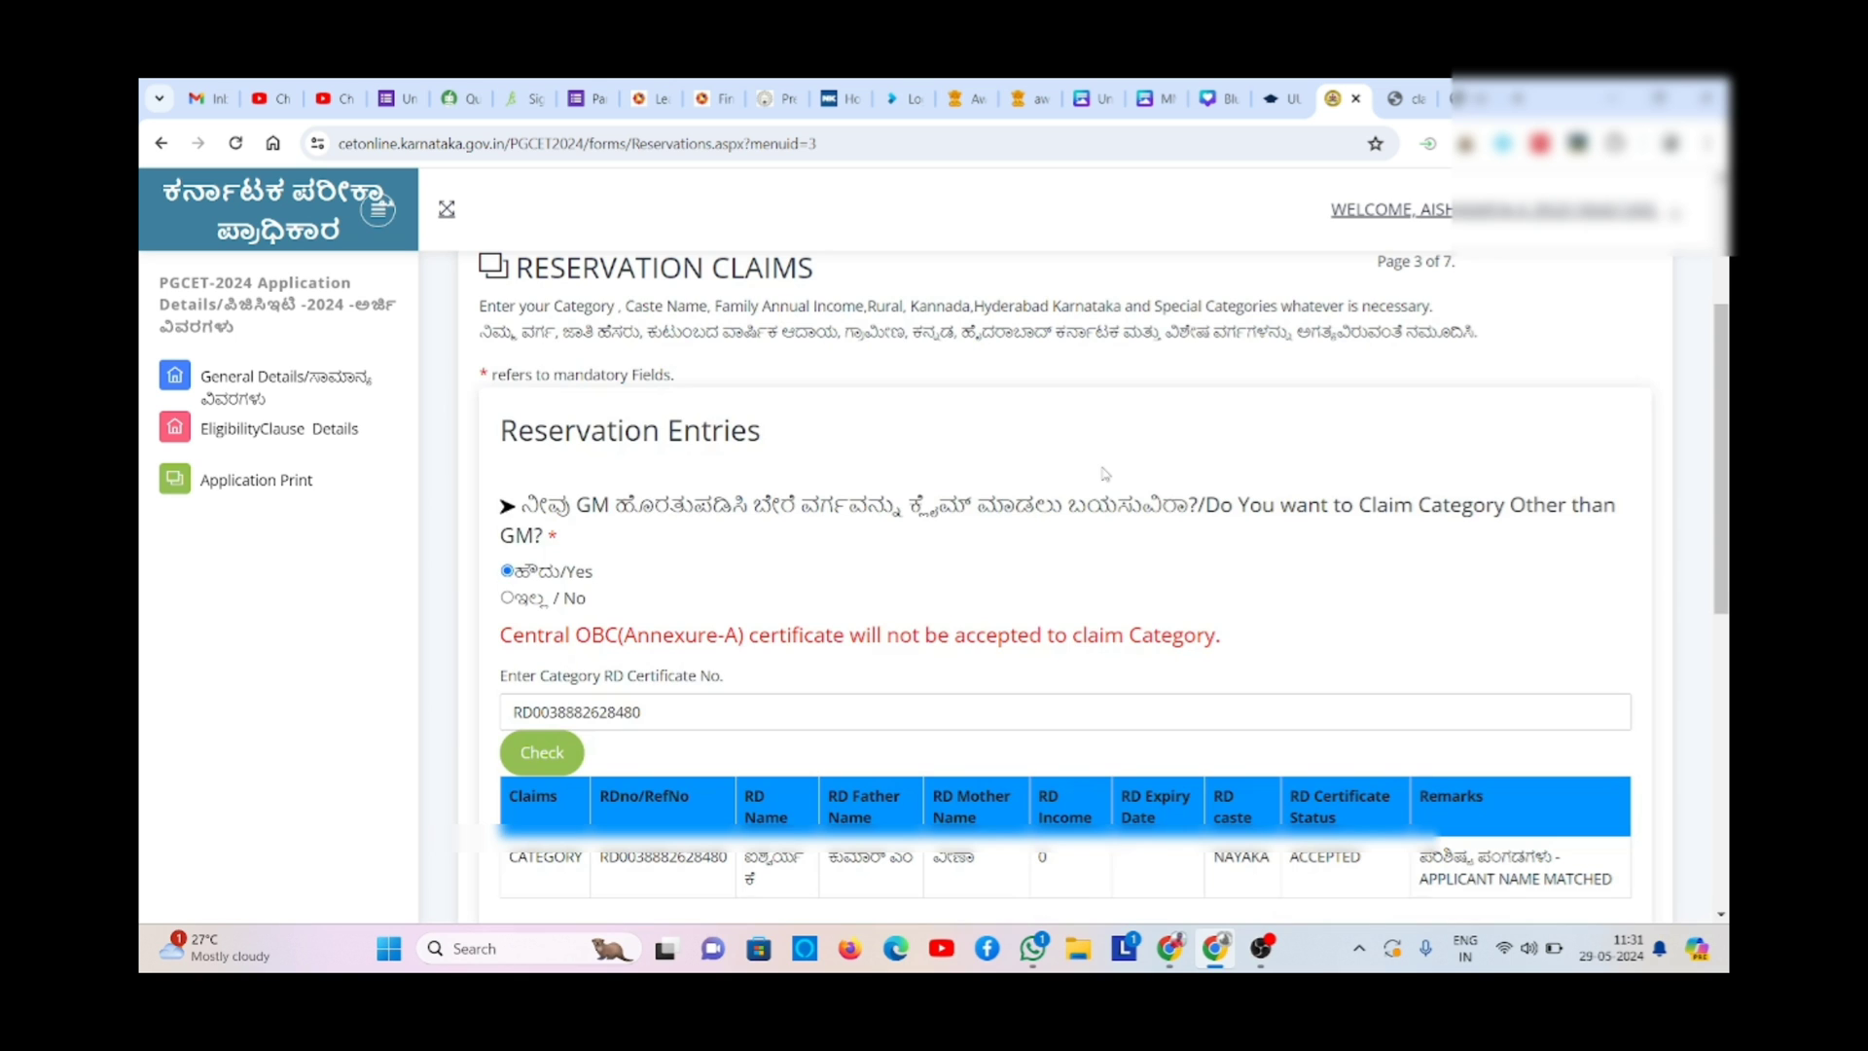
scroll(1066, 680, "down", 3)
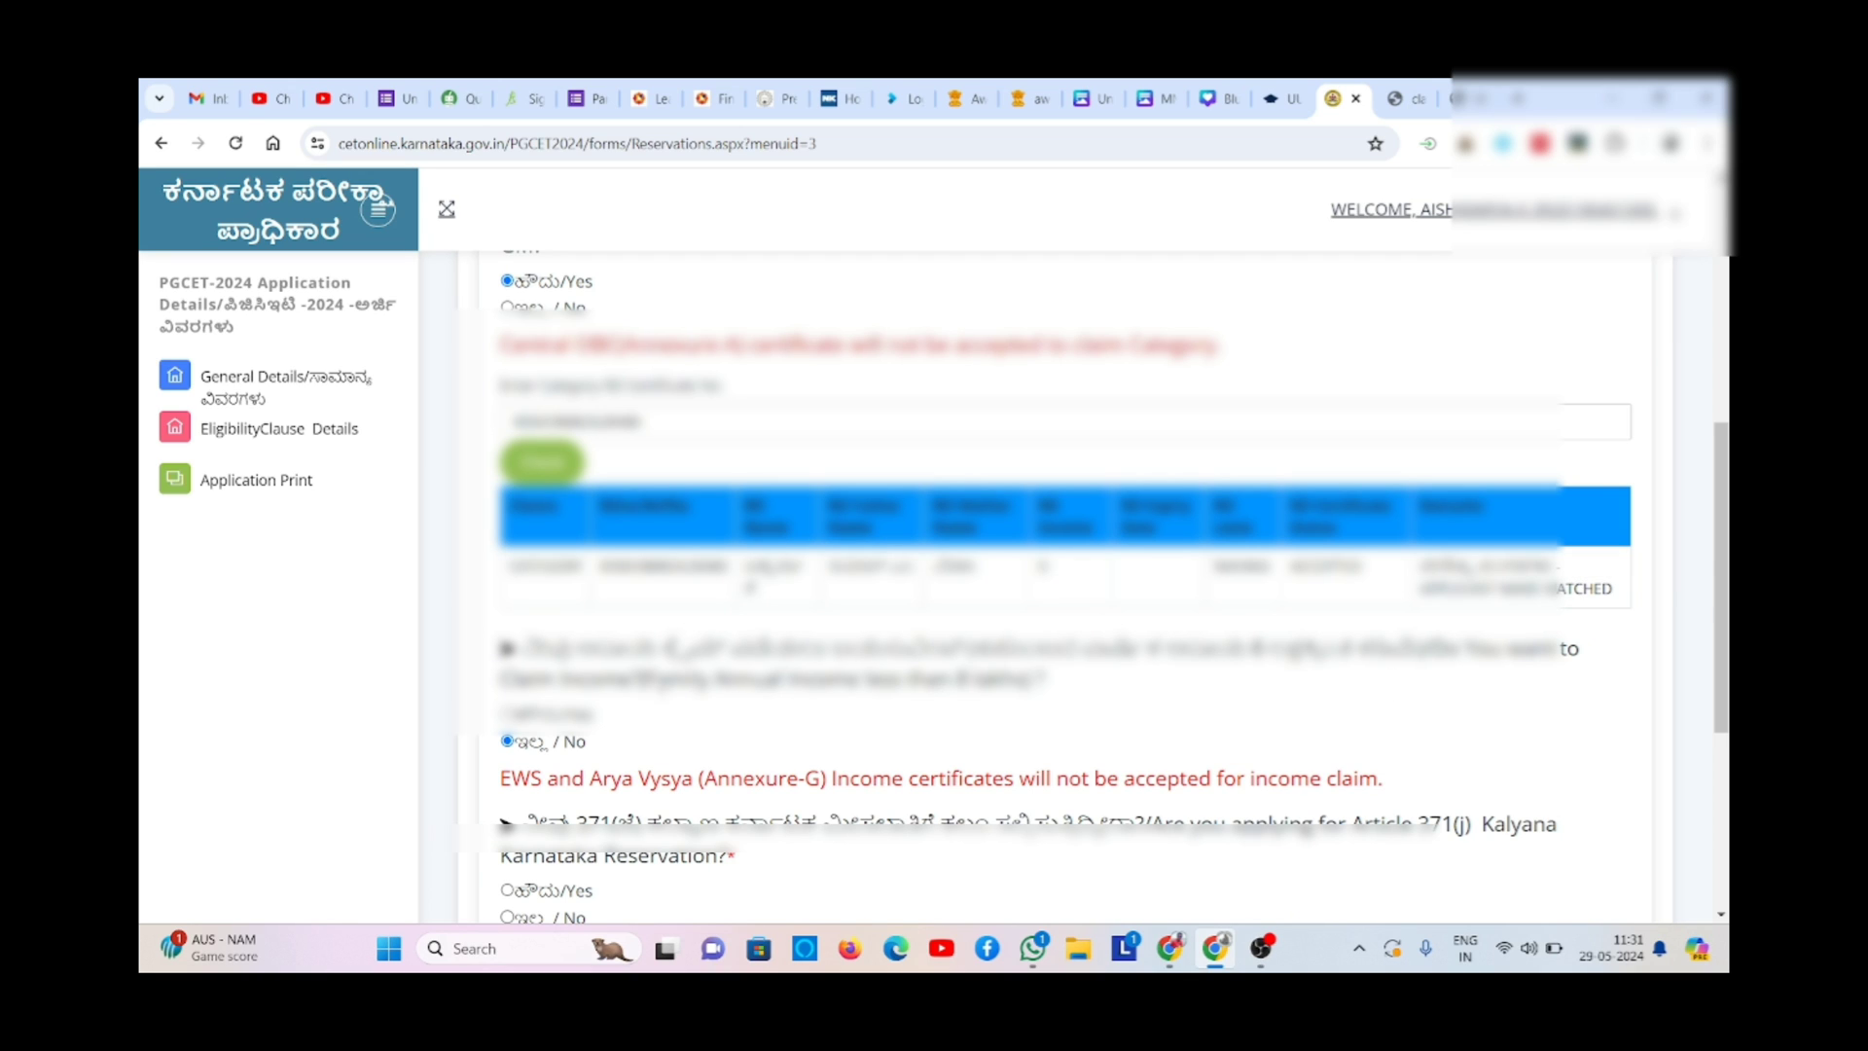
left_click(507, 713)
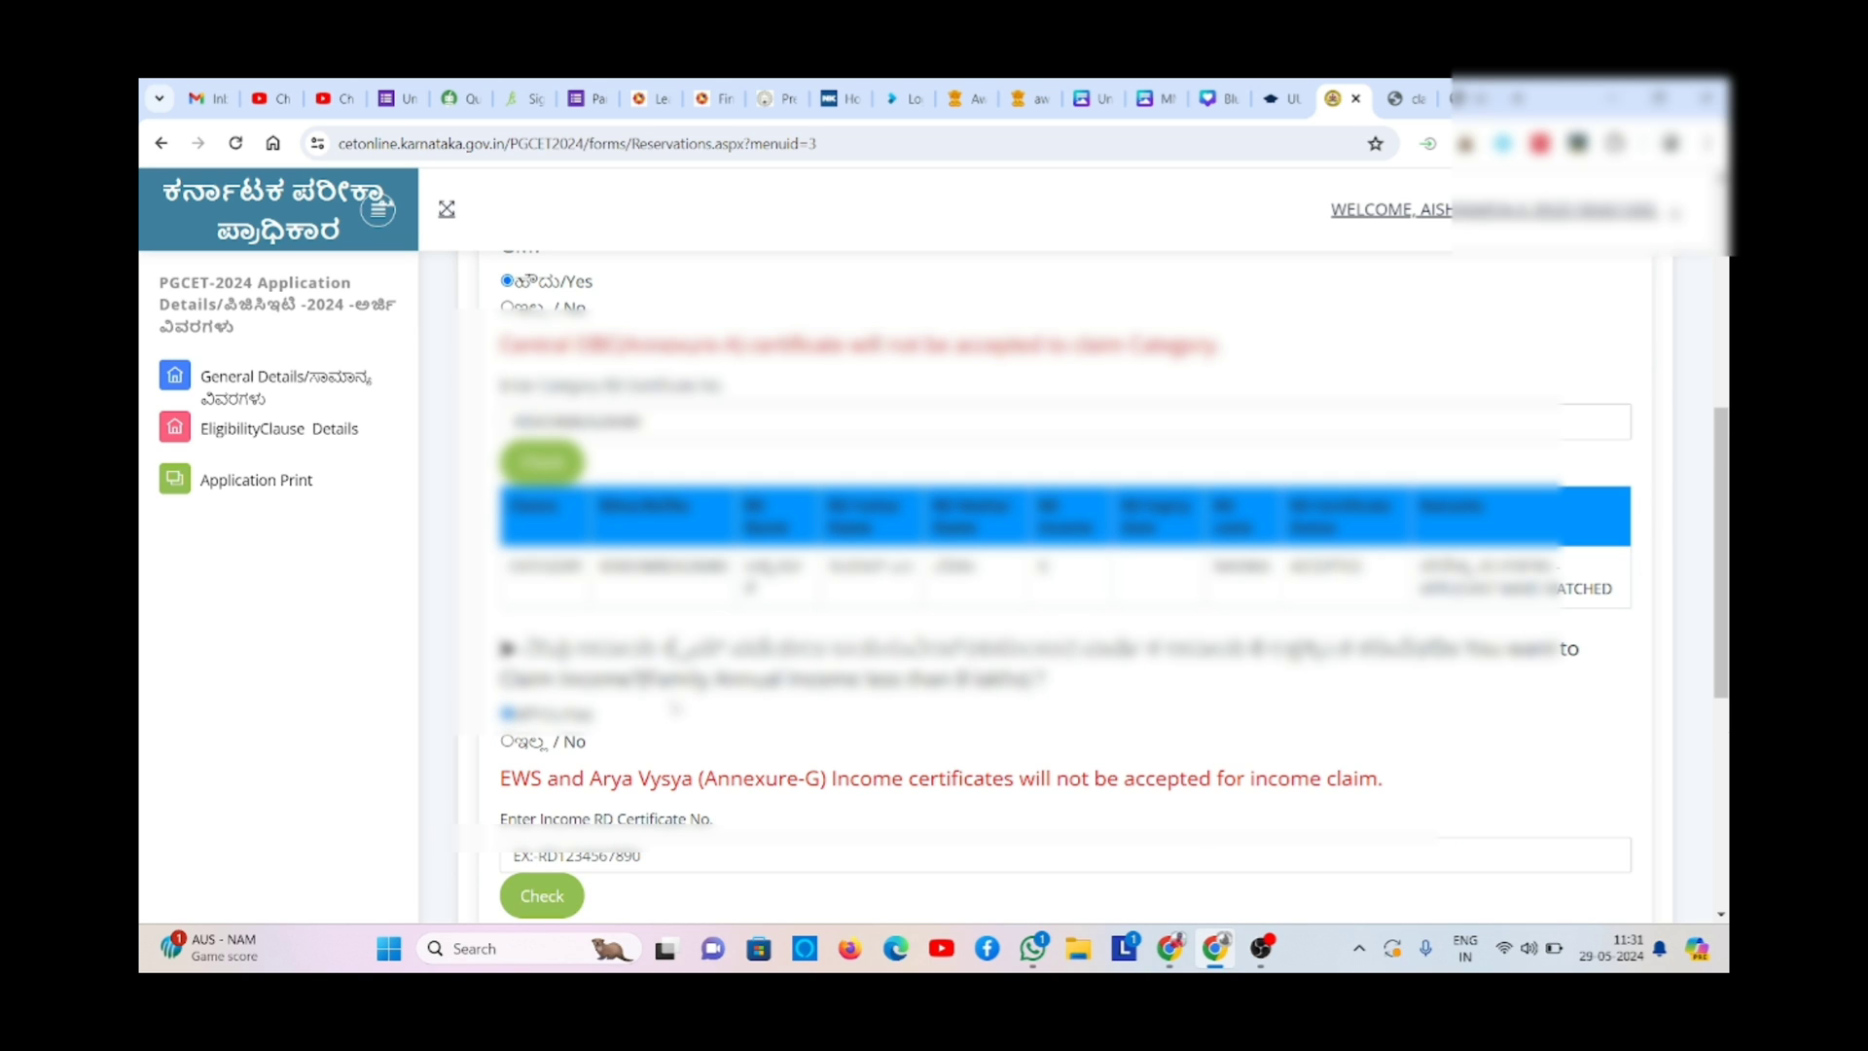
left_click(583, 852)
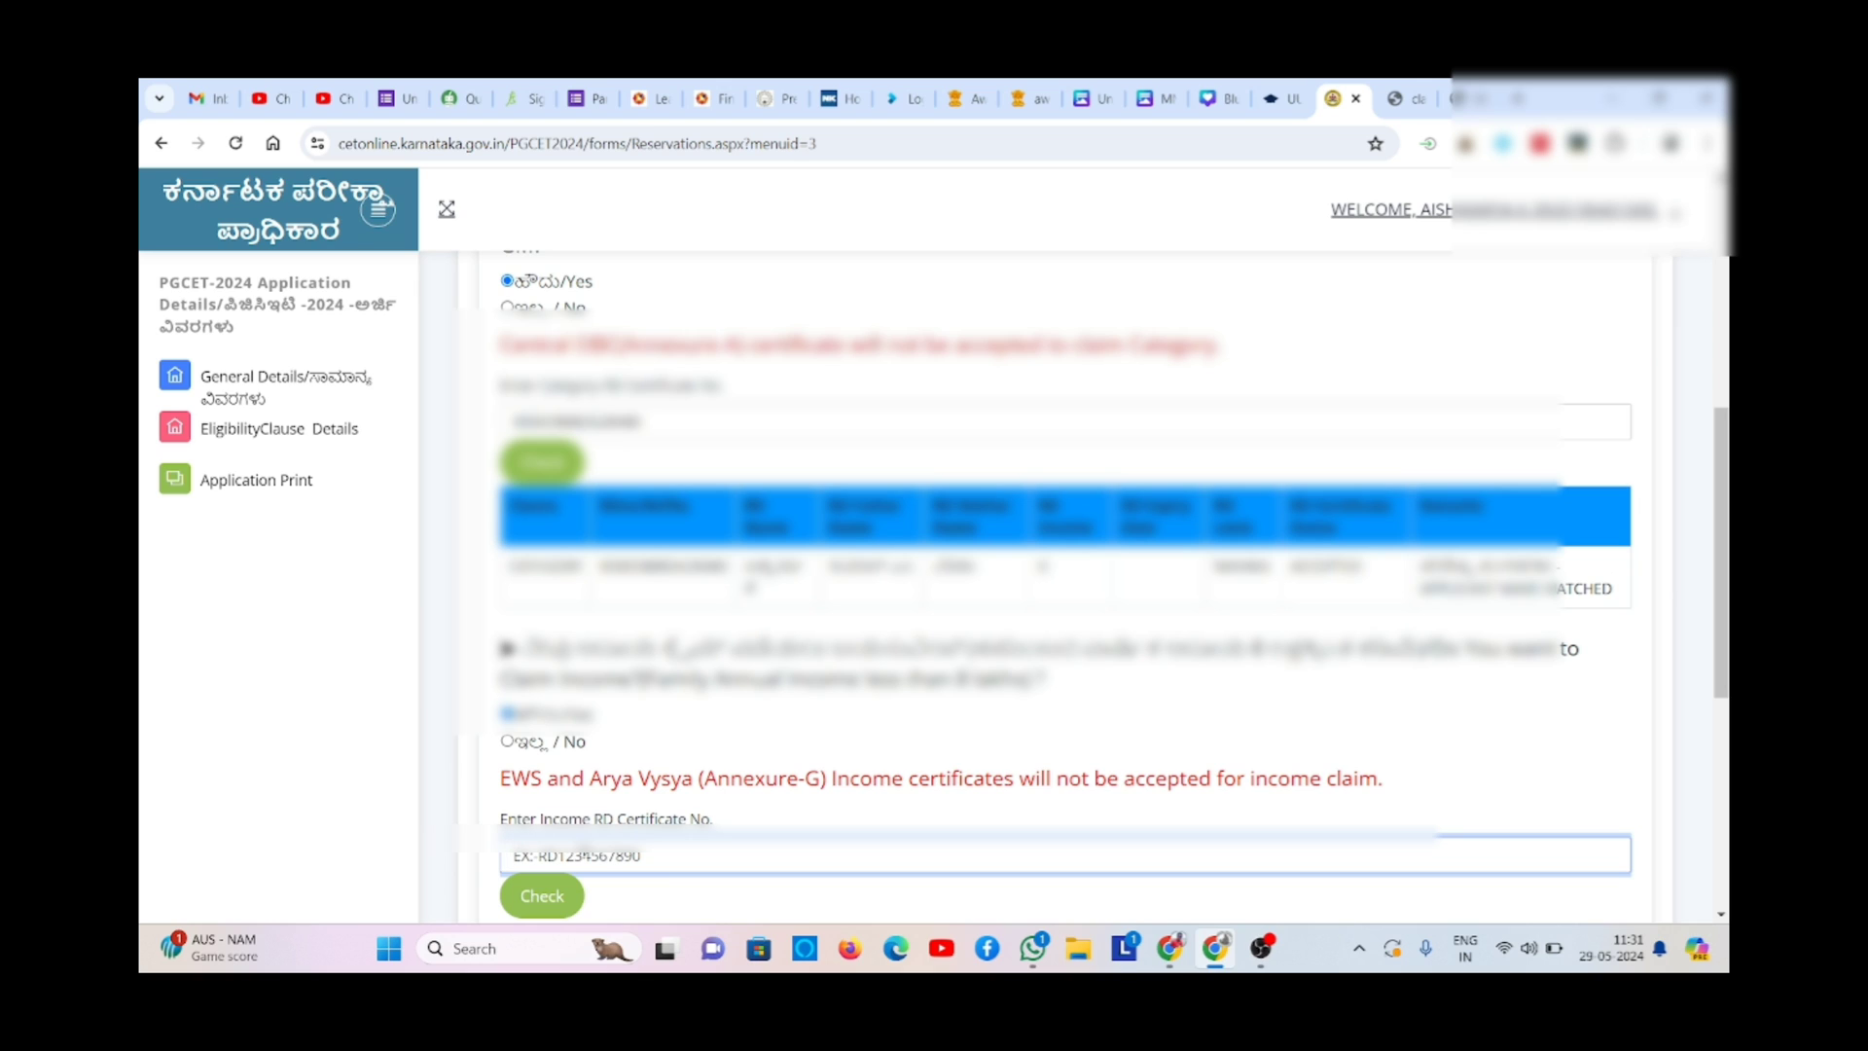
left_click(552, 891)
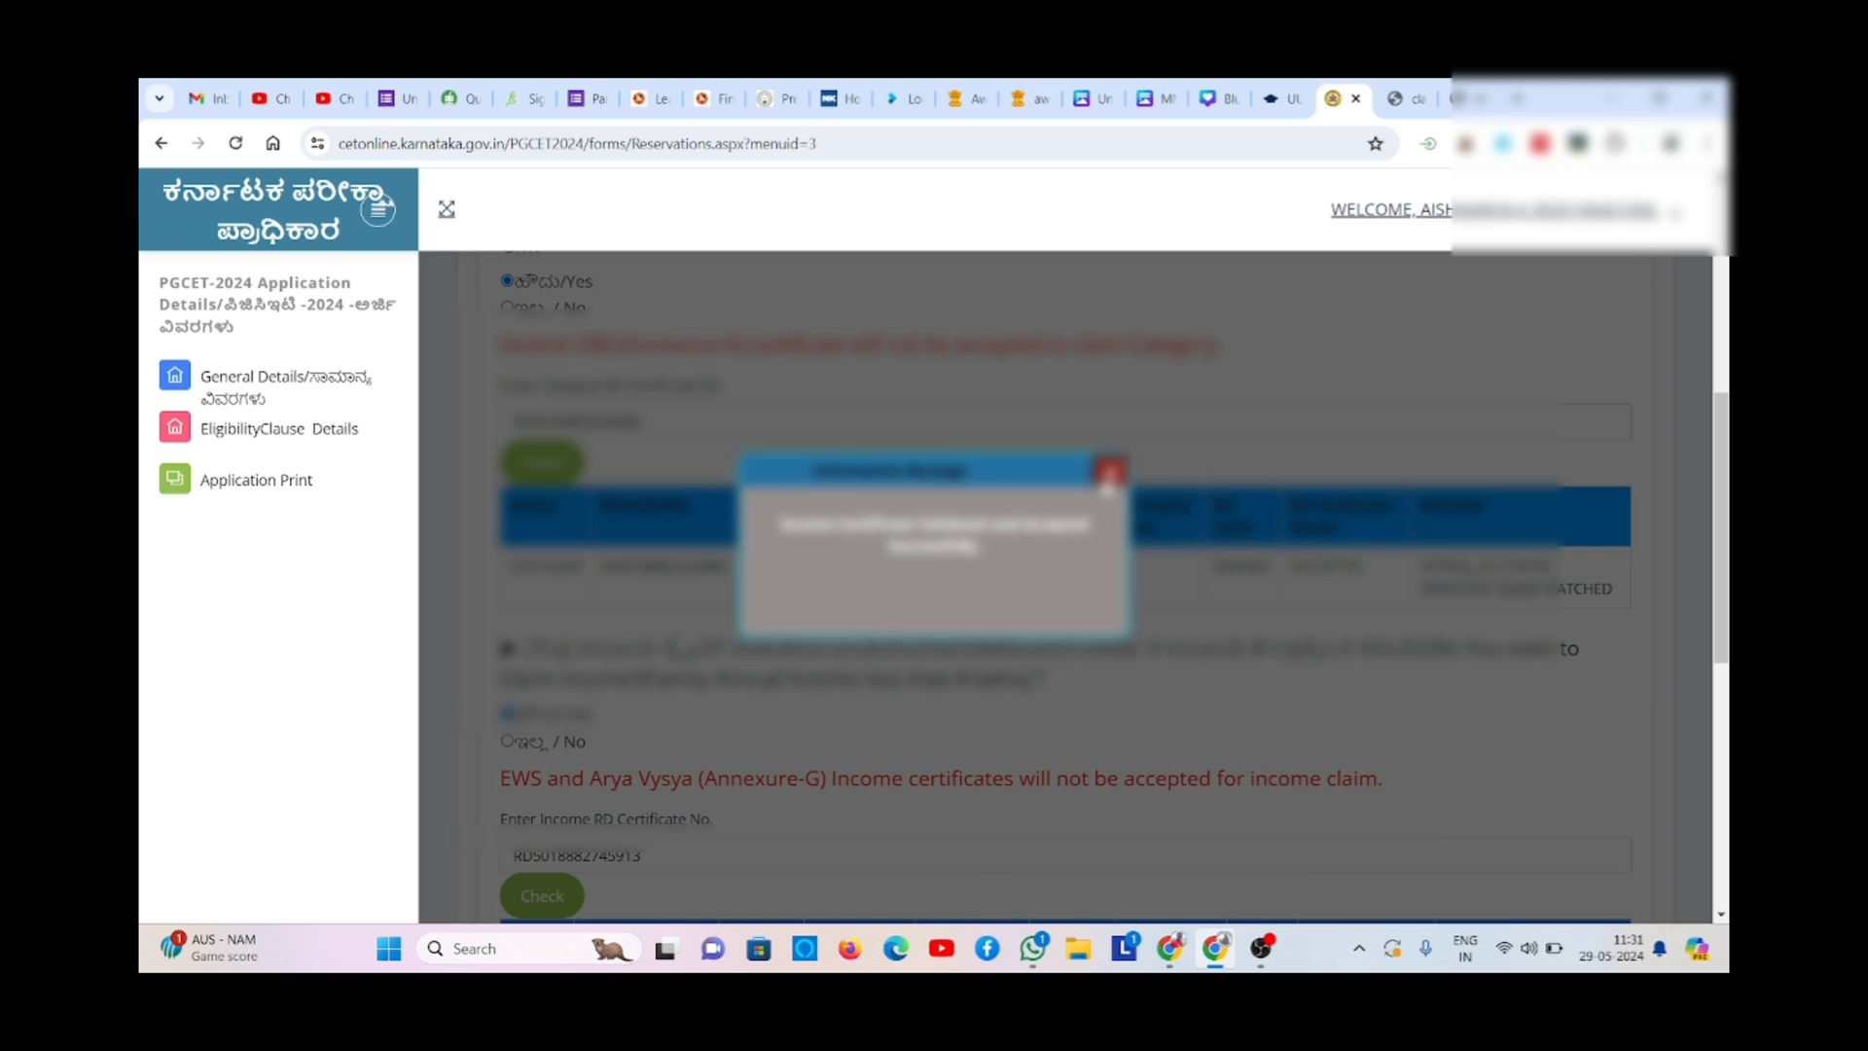
left_click(1106, 477)
- Answer No to Article 371(j) and save the reservation claims
scroll(1023, 791, "down", 3)
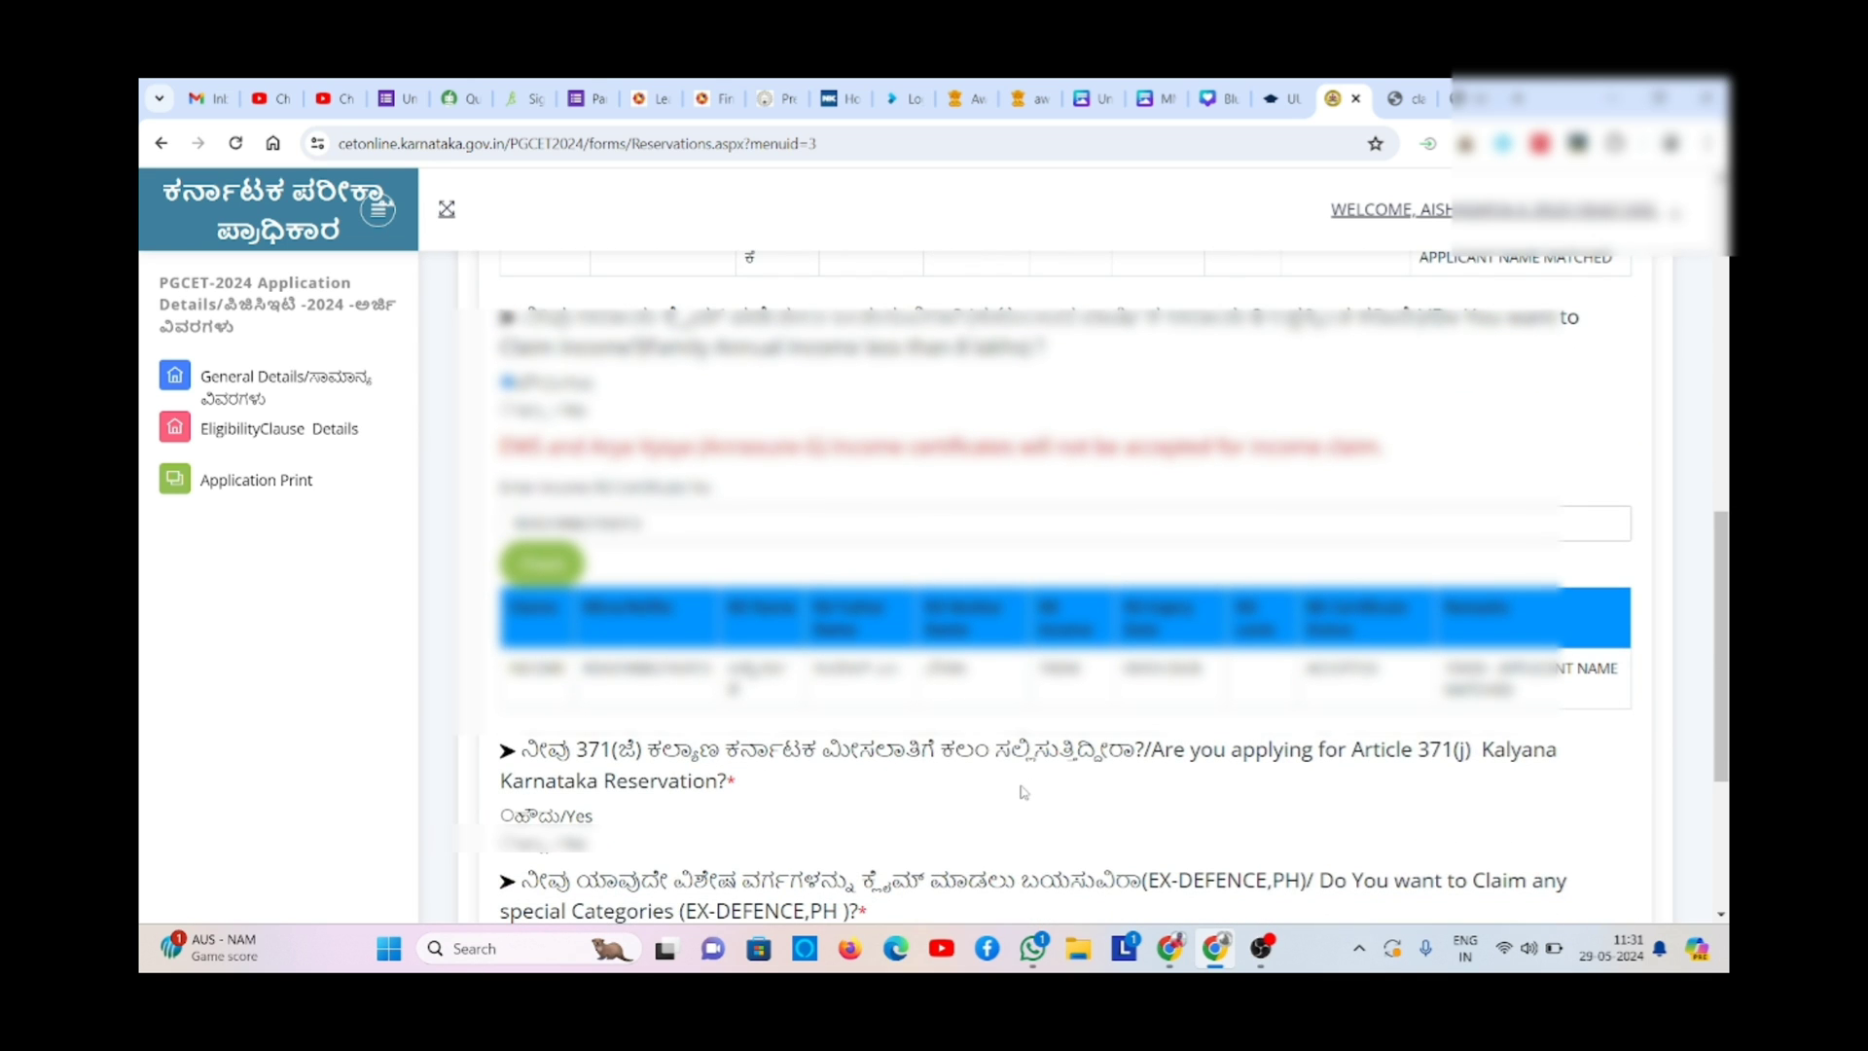
scroll(1023, 792, "down", 2)
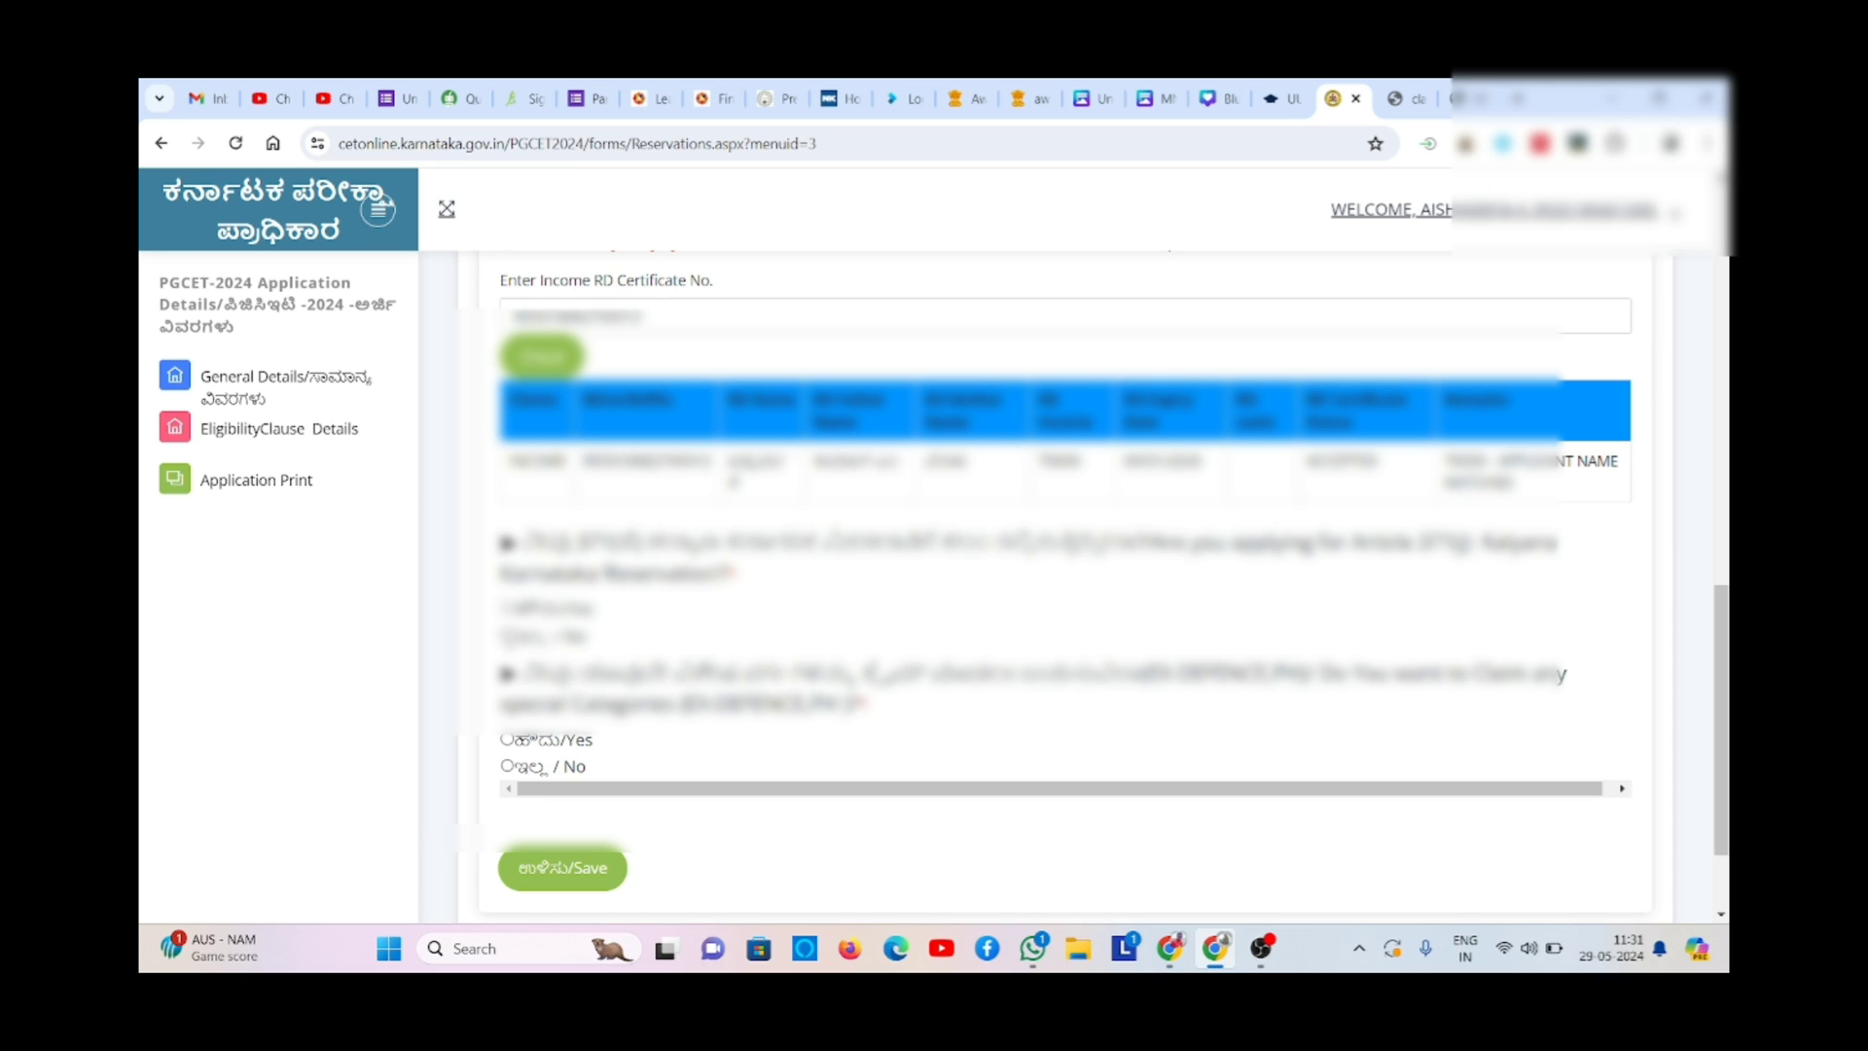
left_click(507, 635)
left_click(584, 889)
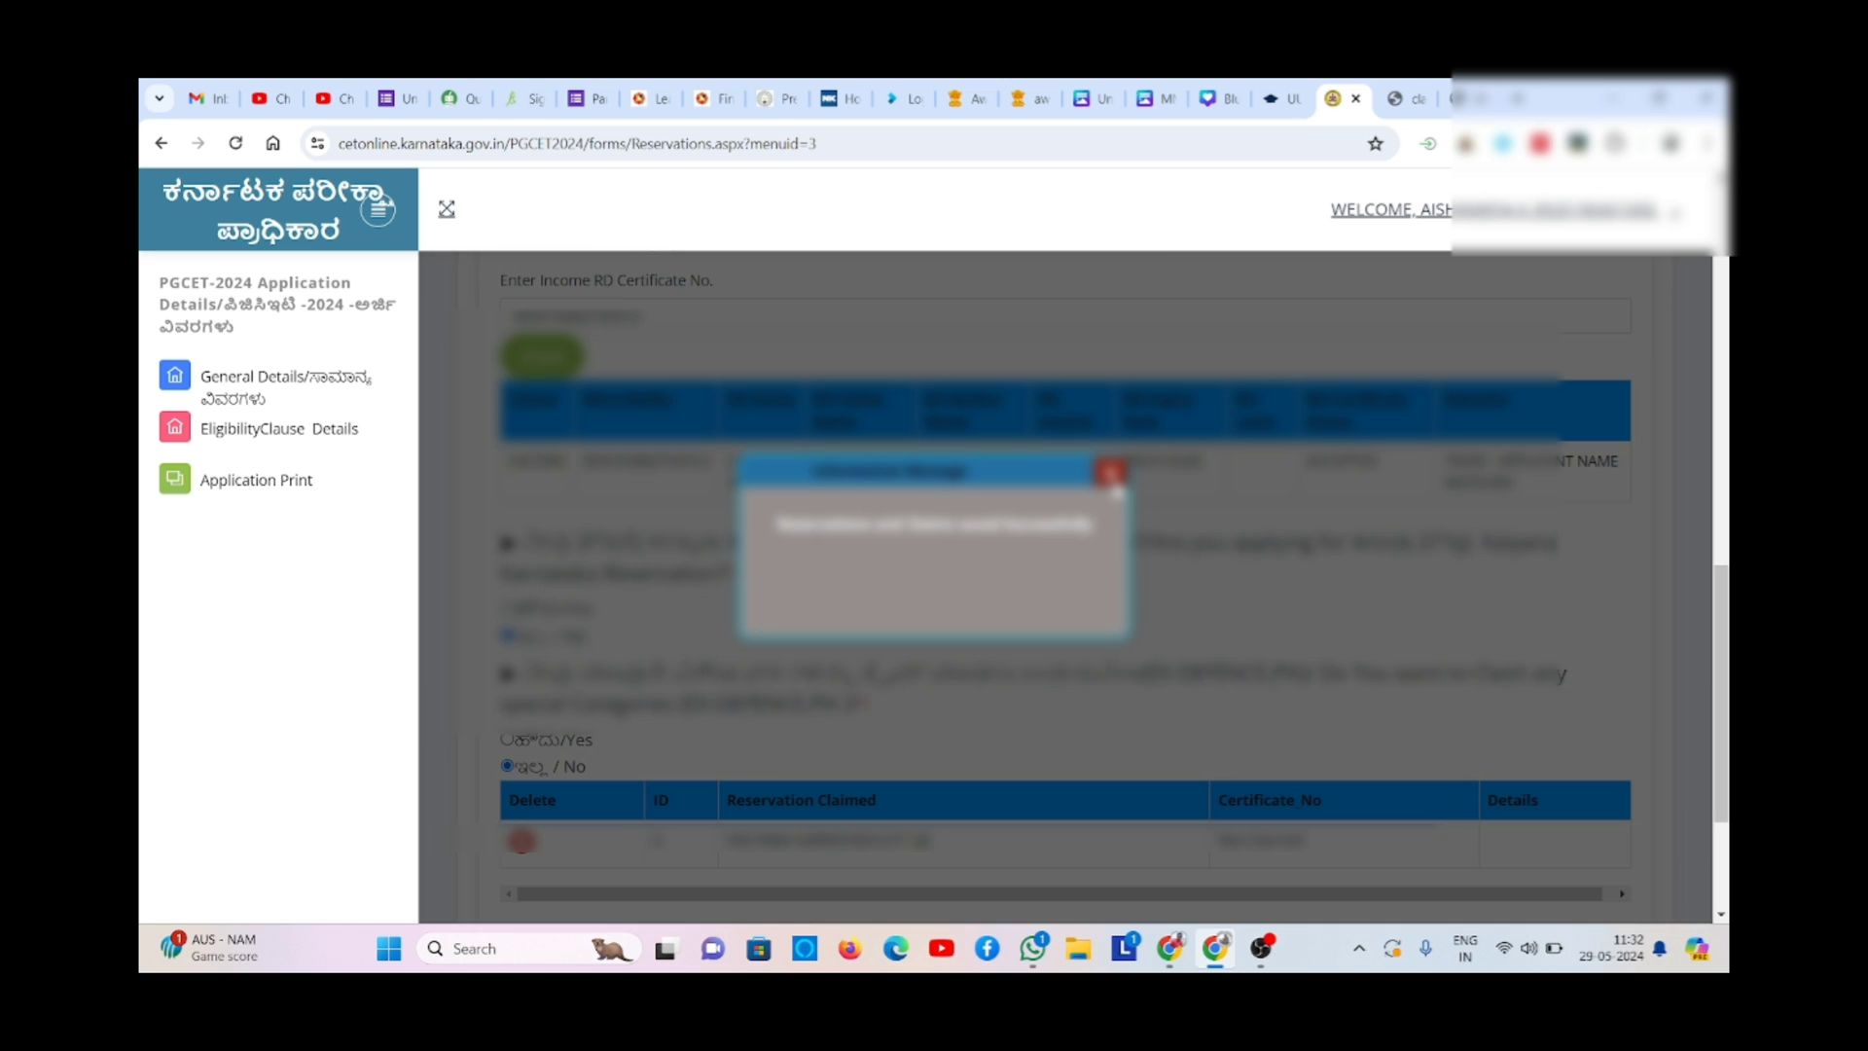
- Close the saved popup and advance to the Study Details page
left_click(1115, 489)
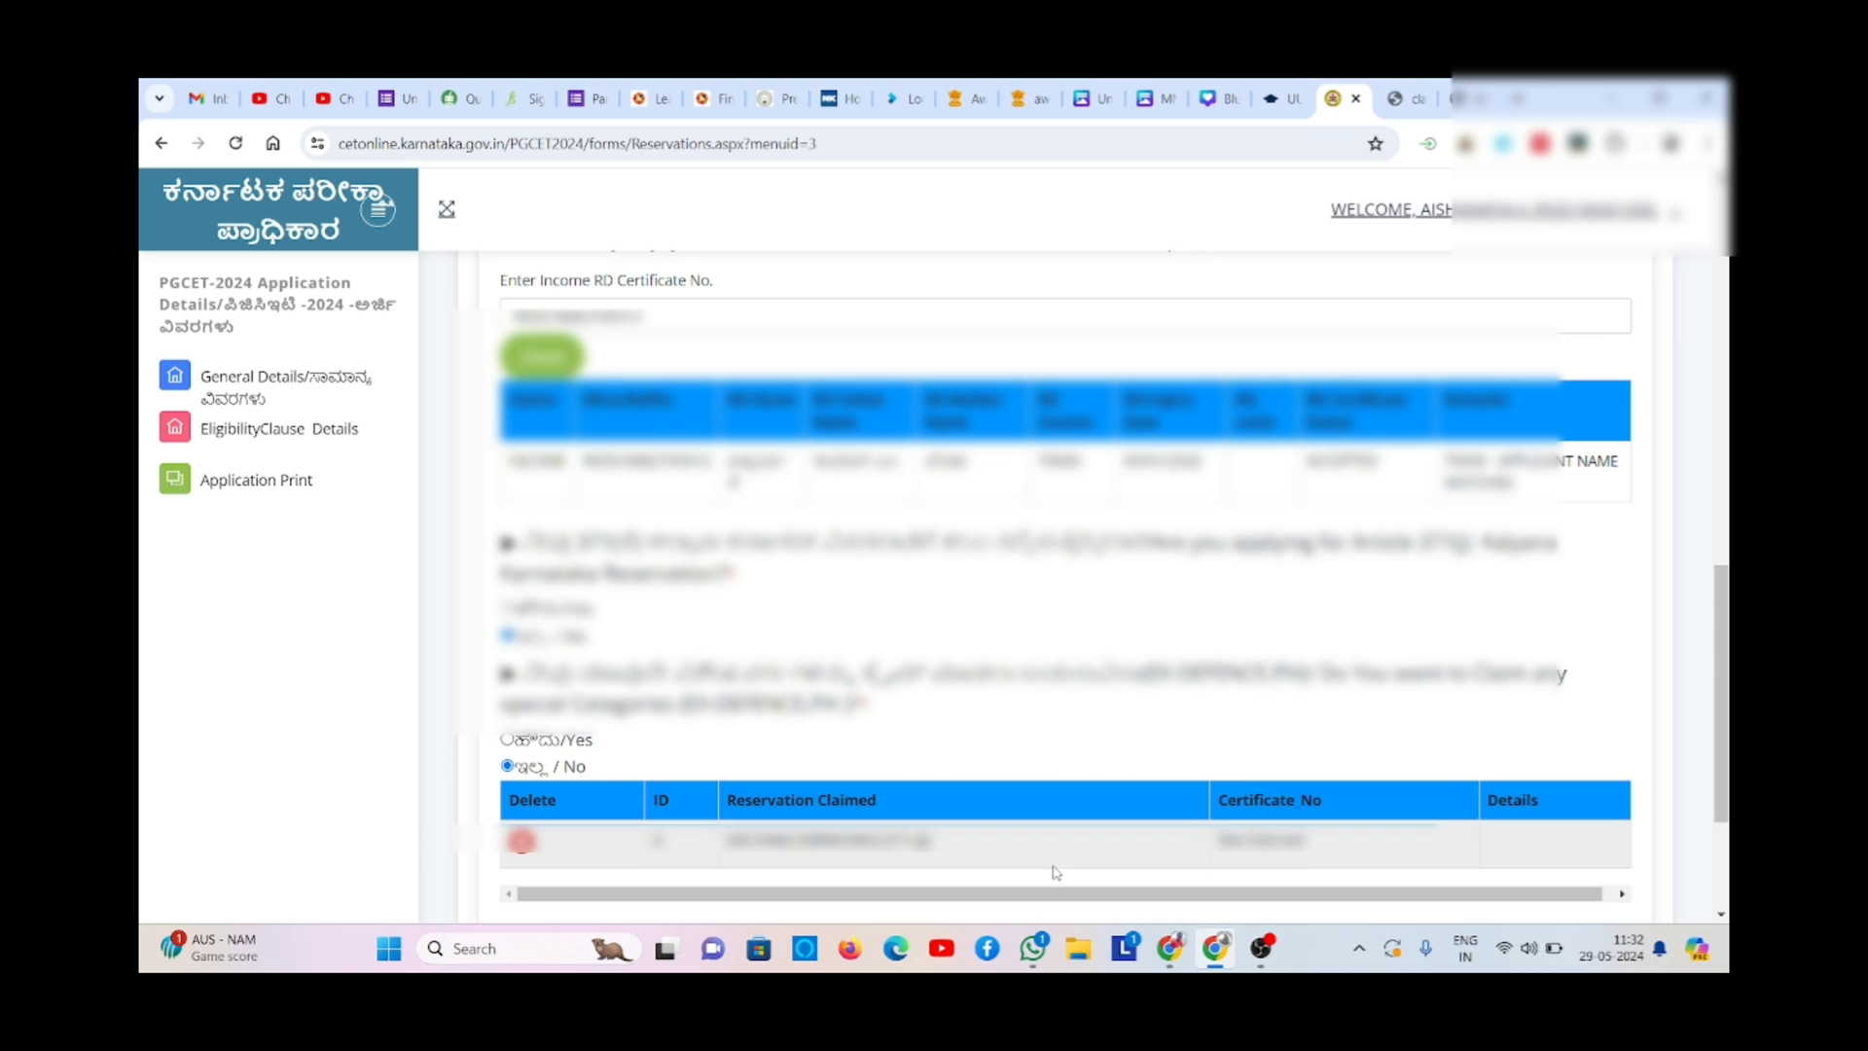
scroll(1717, 883, "down", 3)
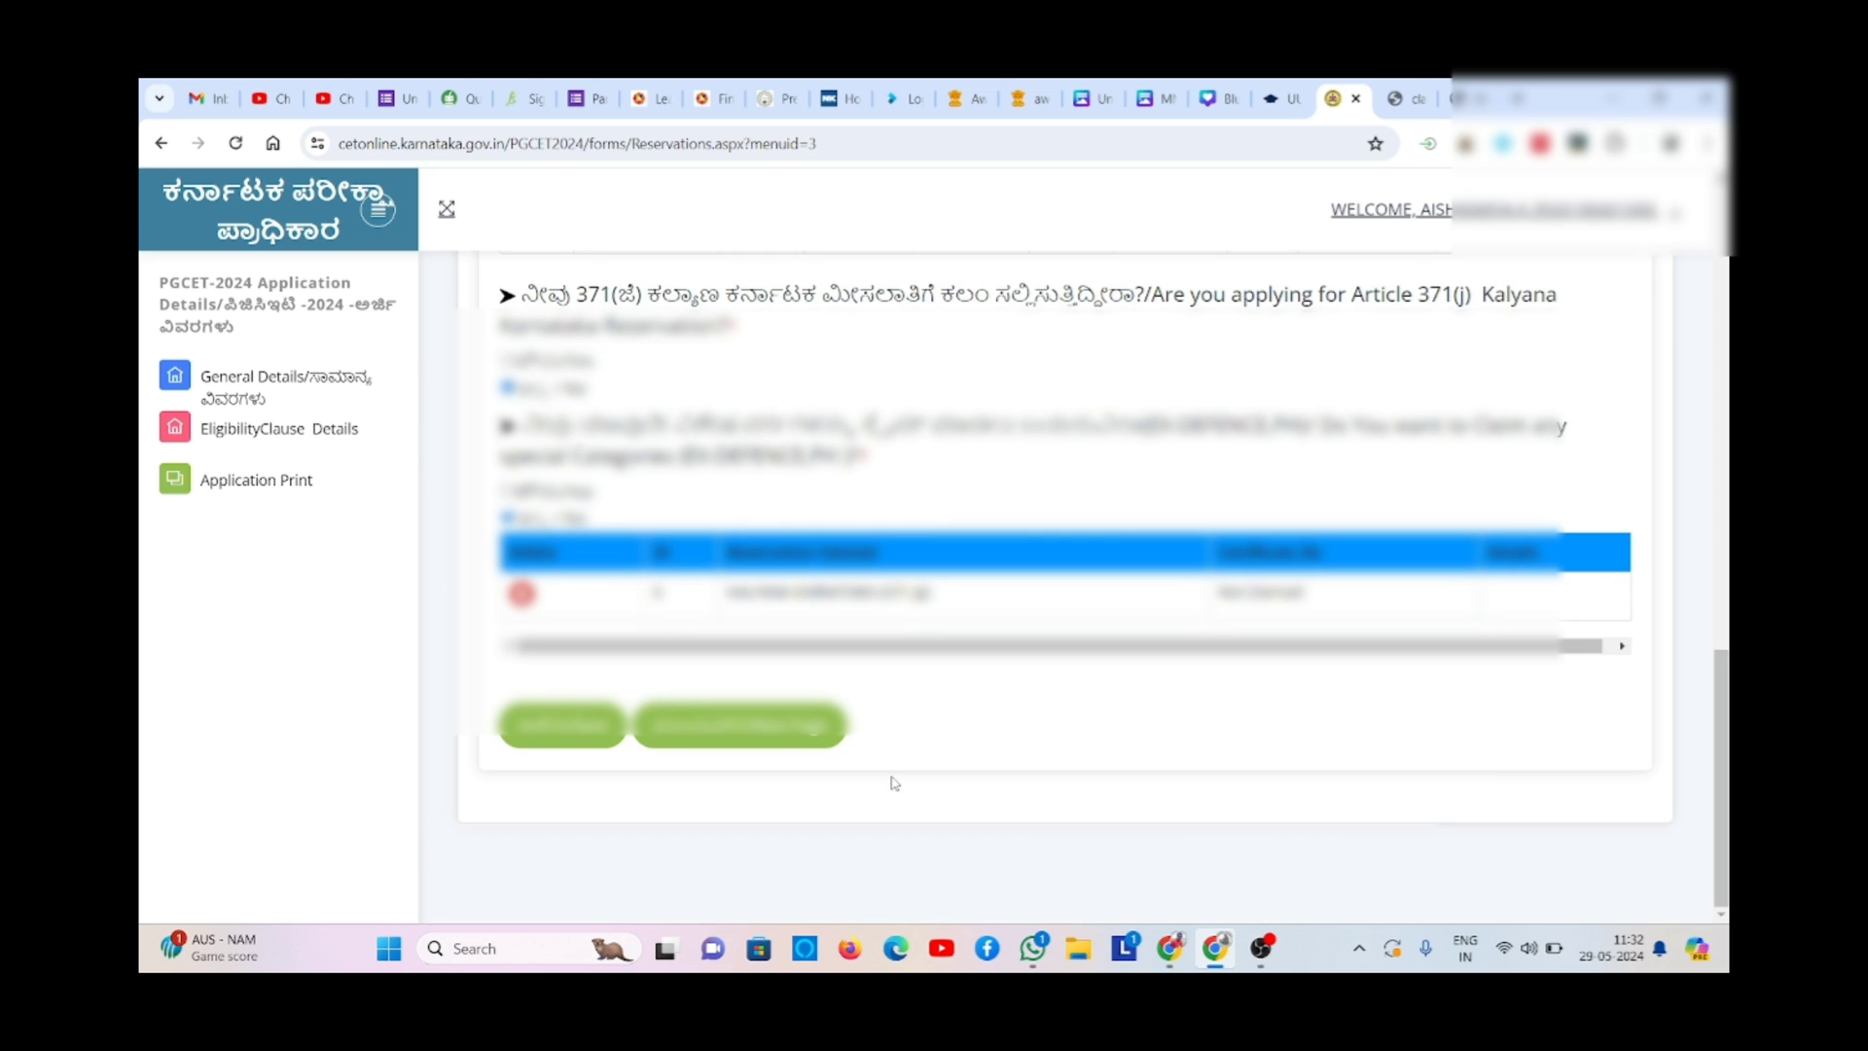
left_click(813, 737)
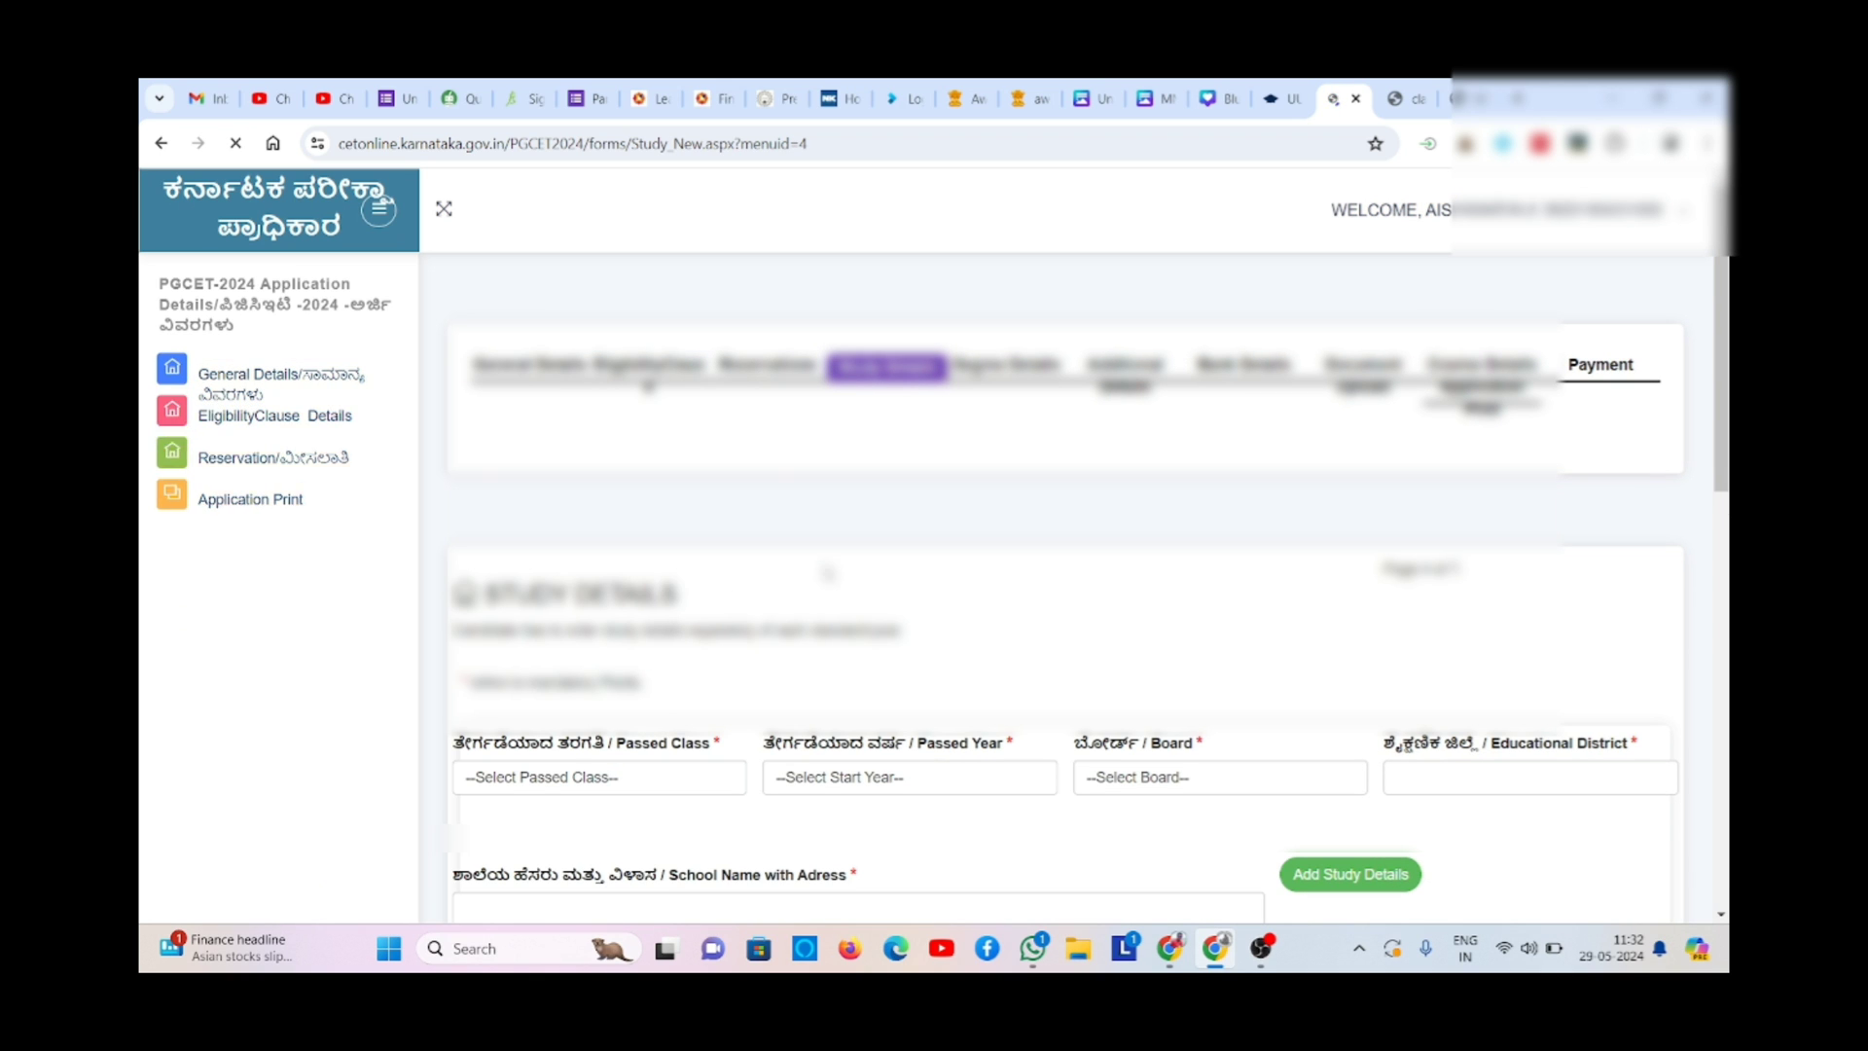
- Add a study entry with 10 as the passed class
scroll(1070, 584, "down", 3)
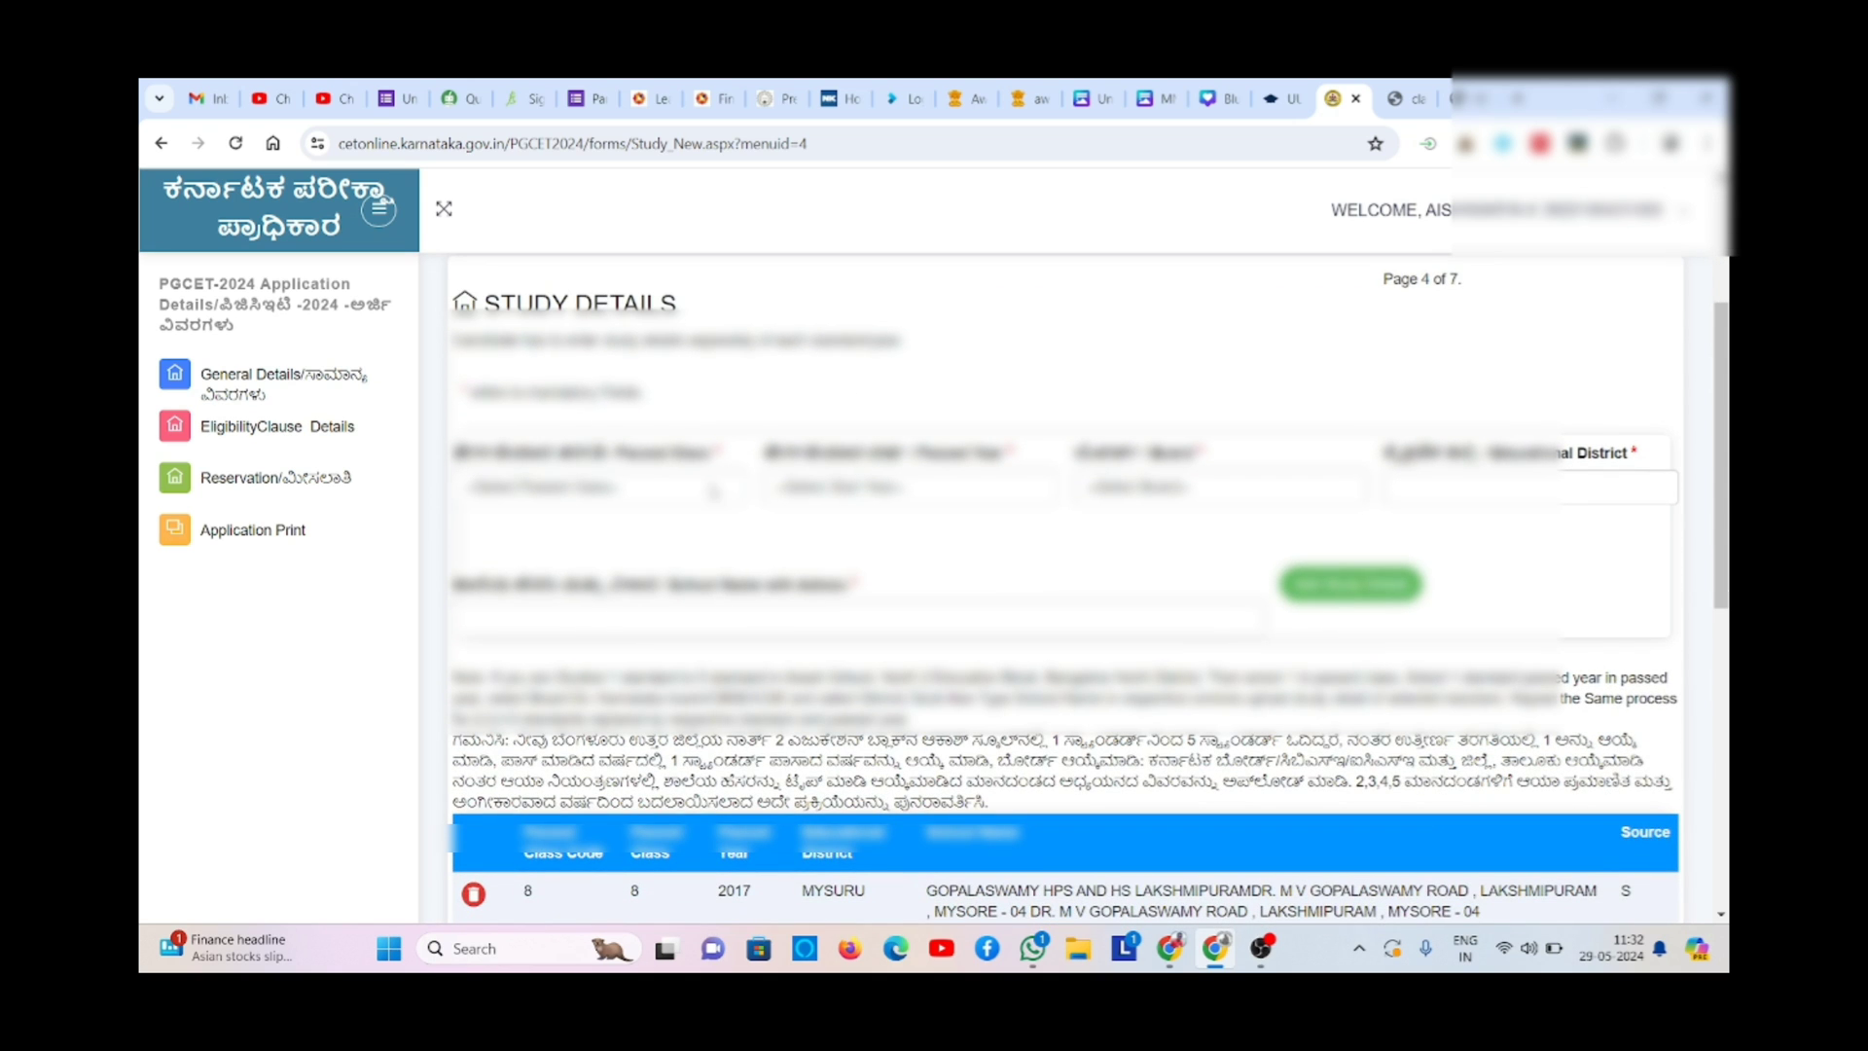
left_click(711, 491)
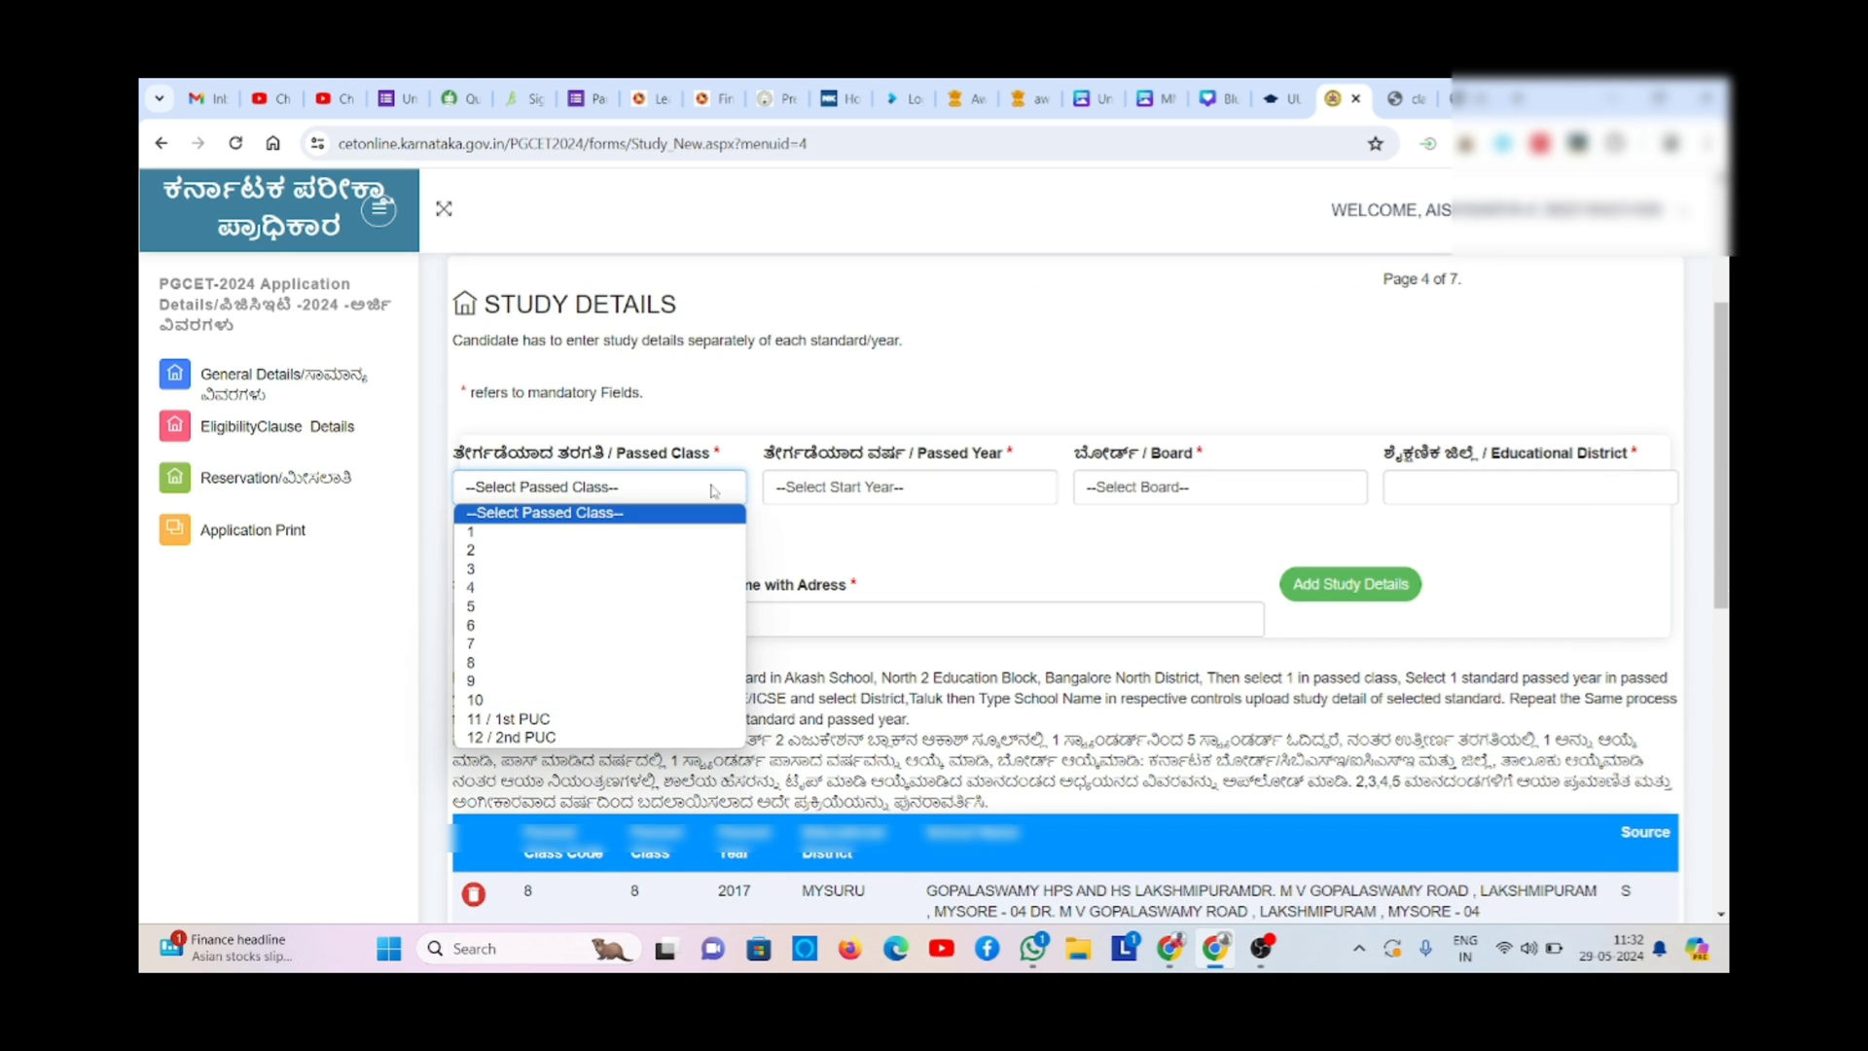
left_click(648, 699)
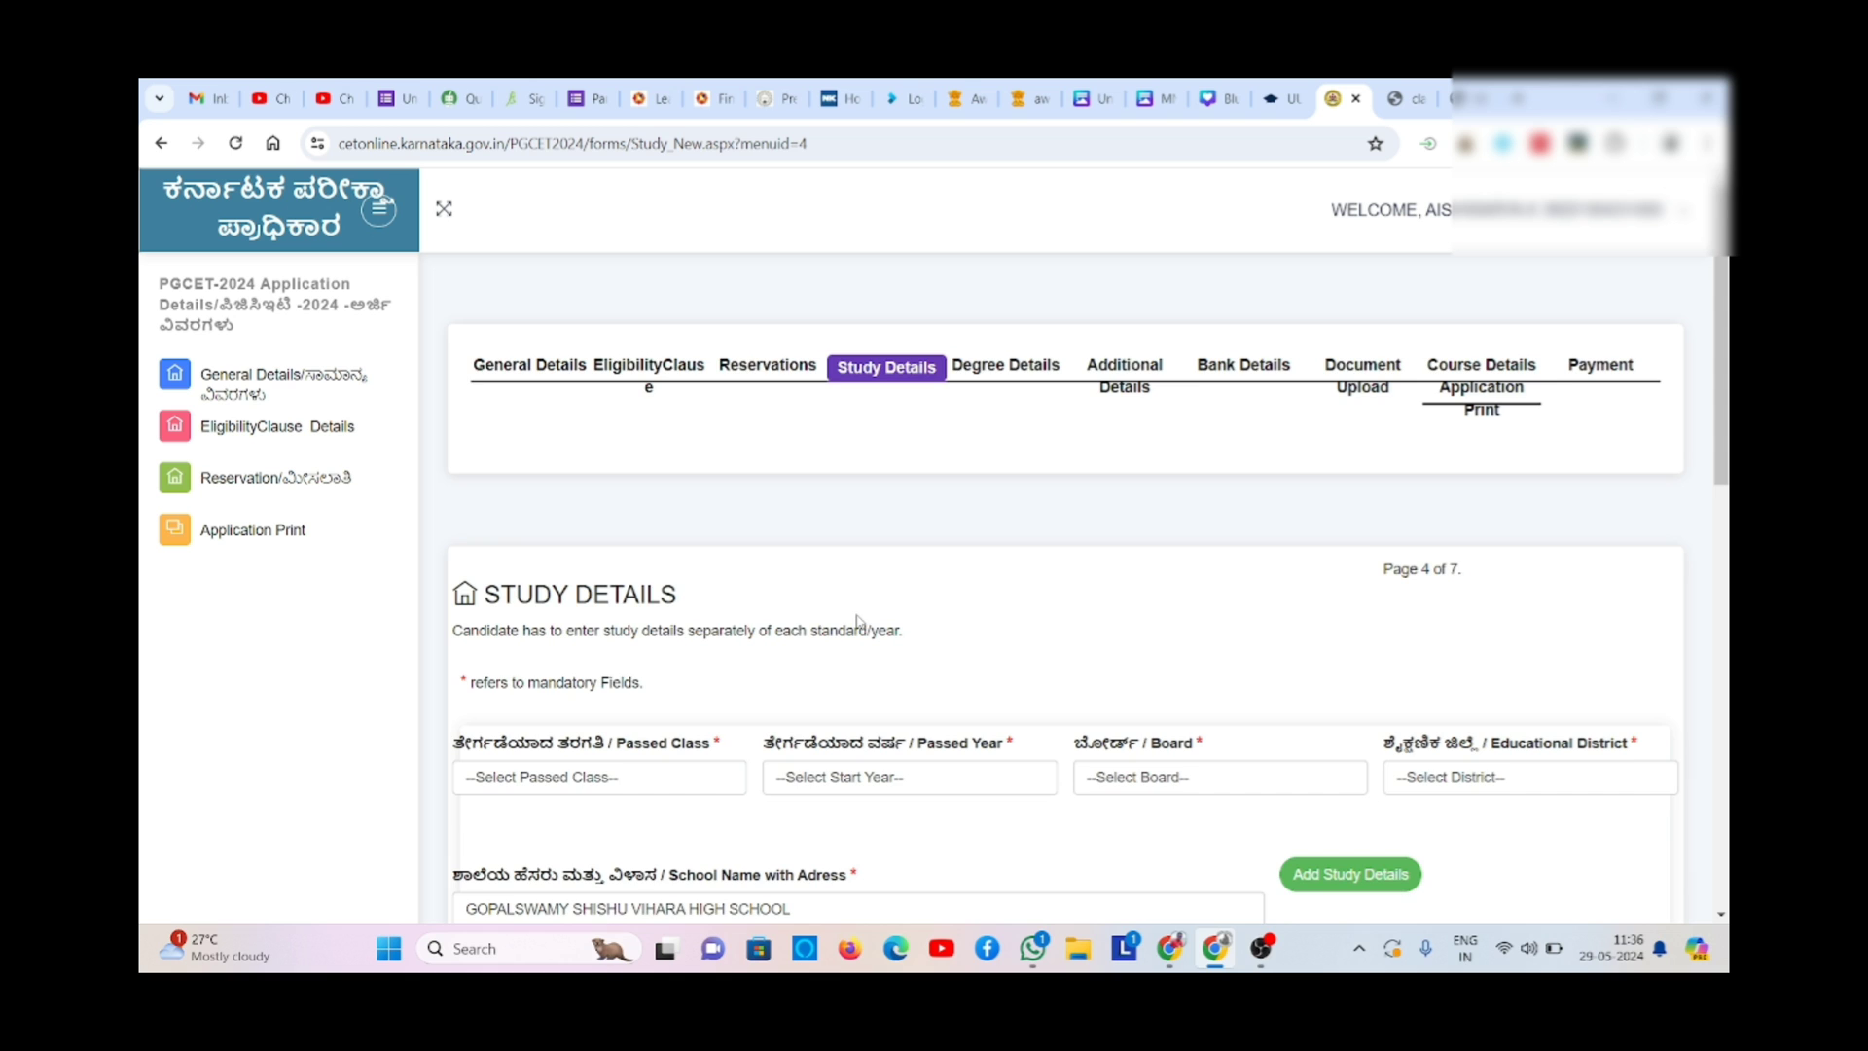
scroll(859, 618, "down", 3)
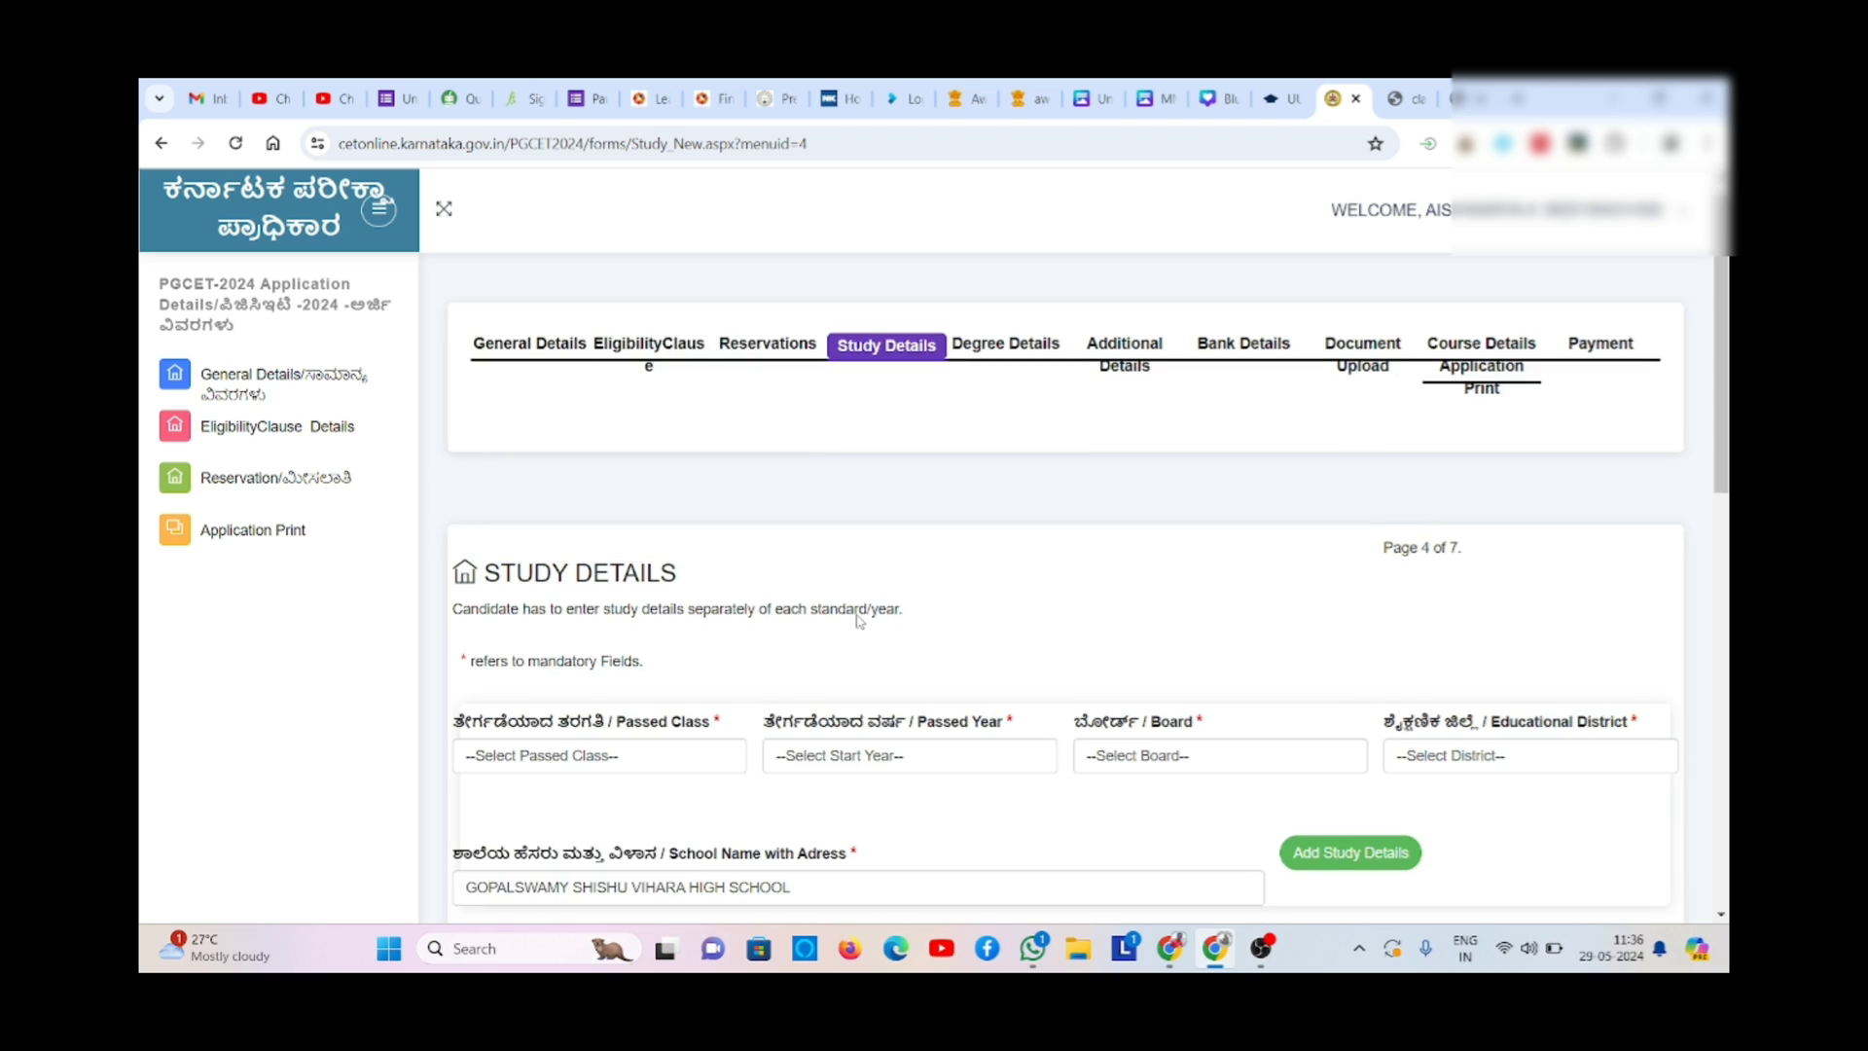
scroll(857, 620, "down", 4)
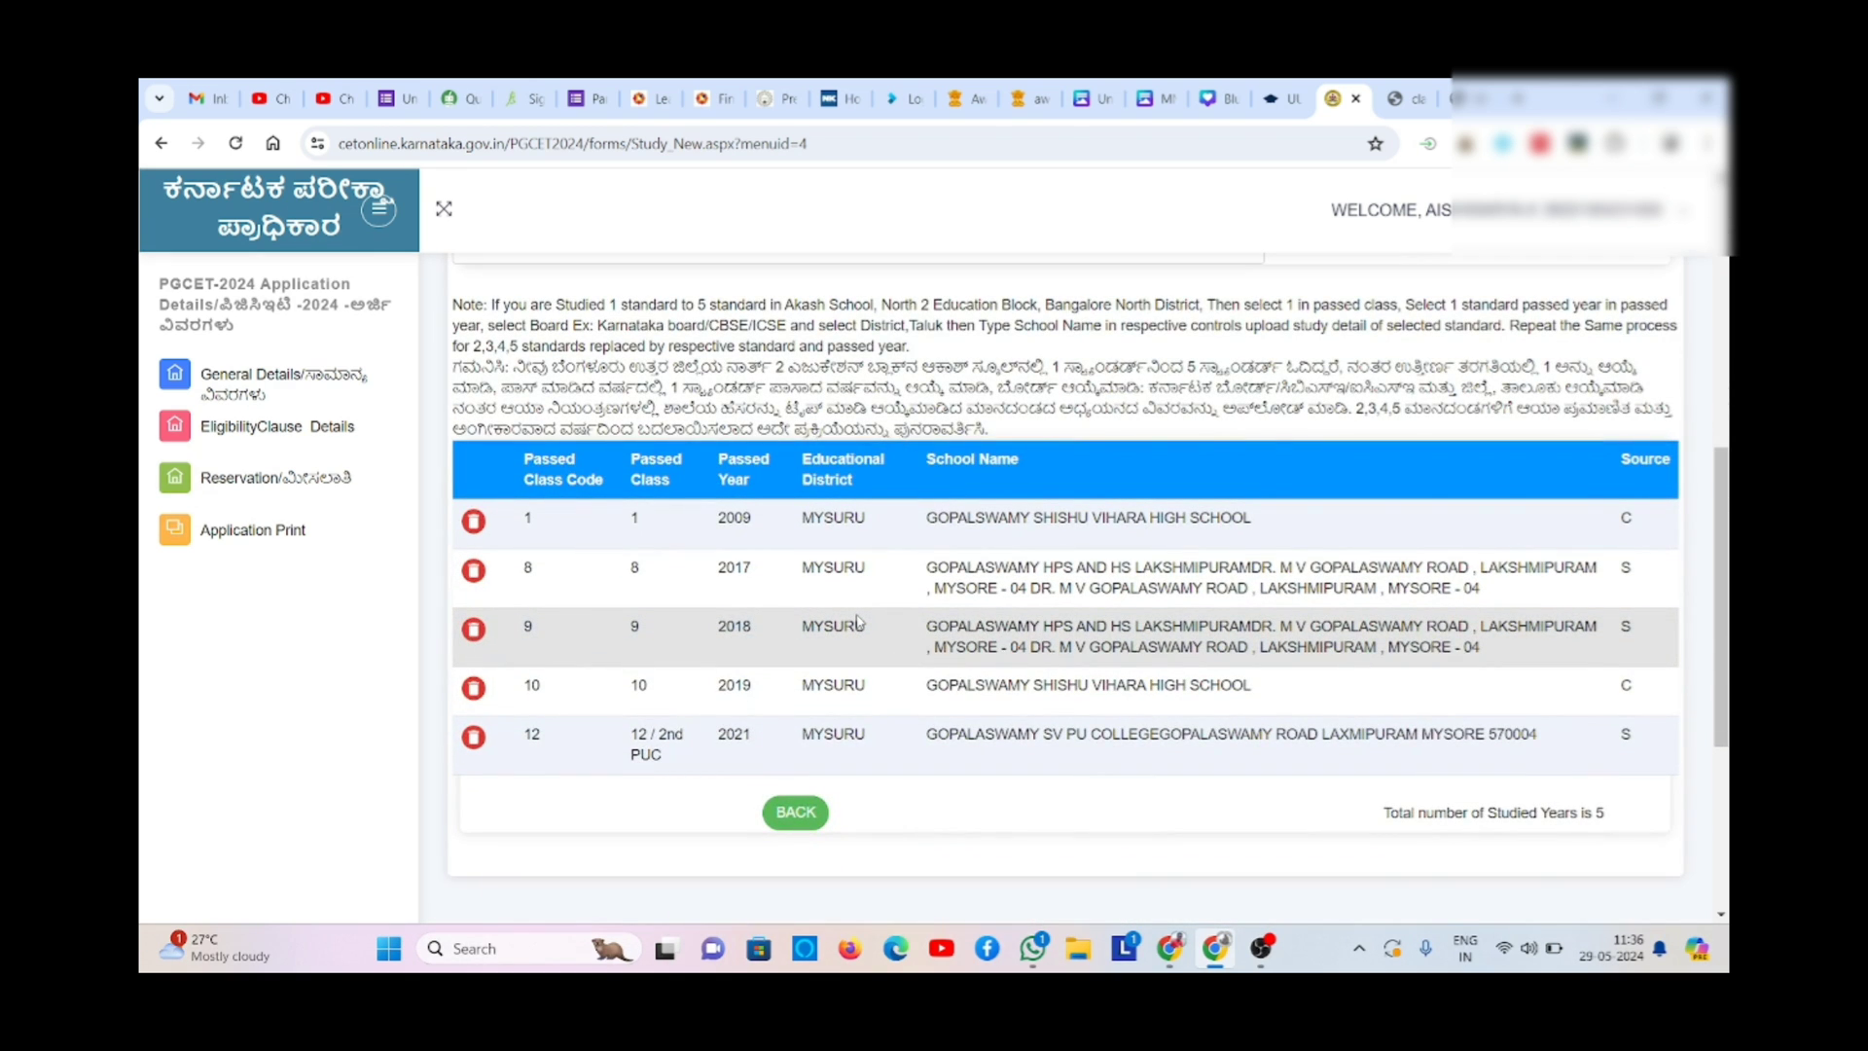
left_click(1262, 946)
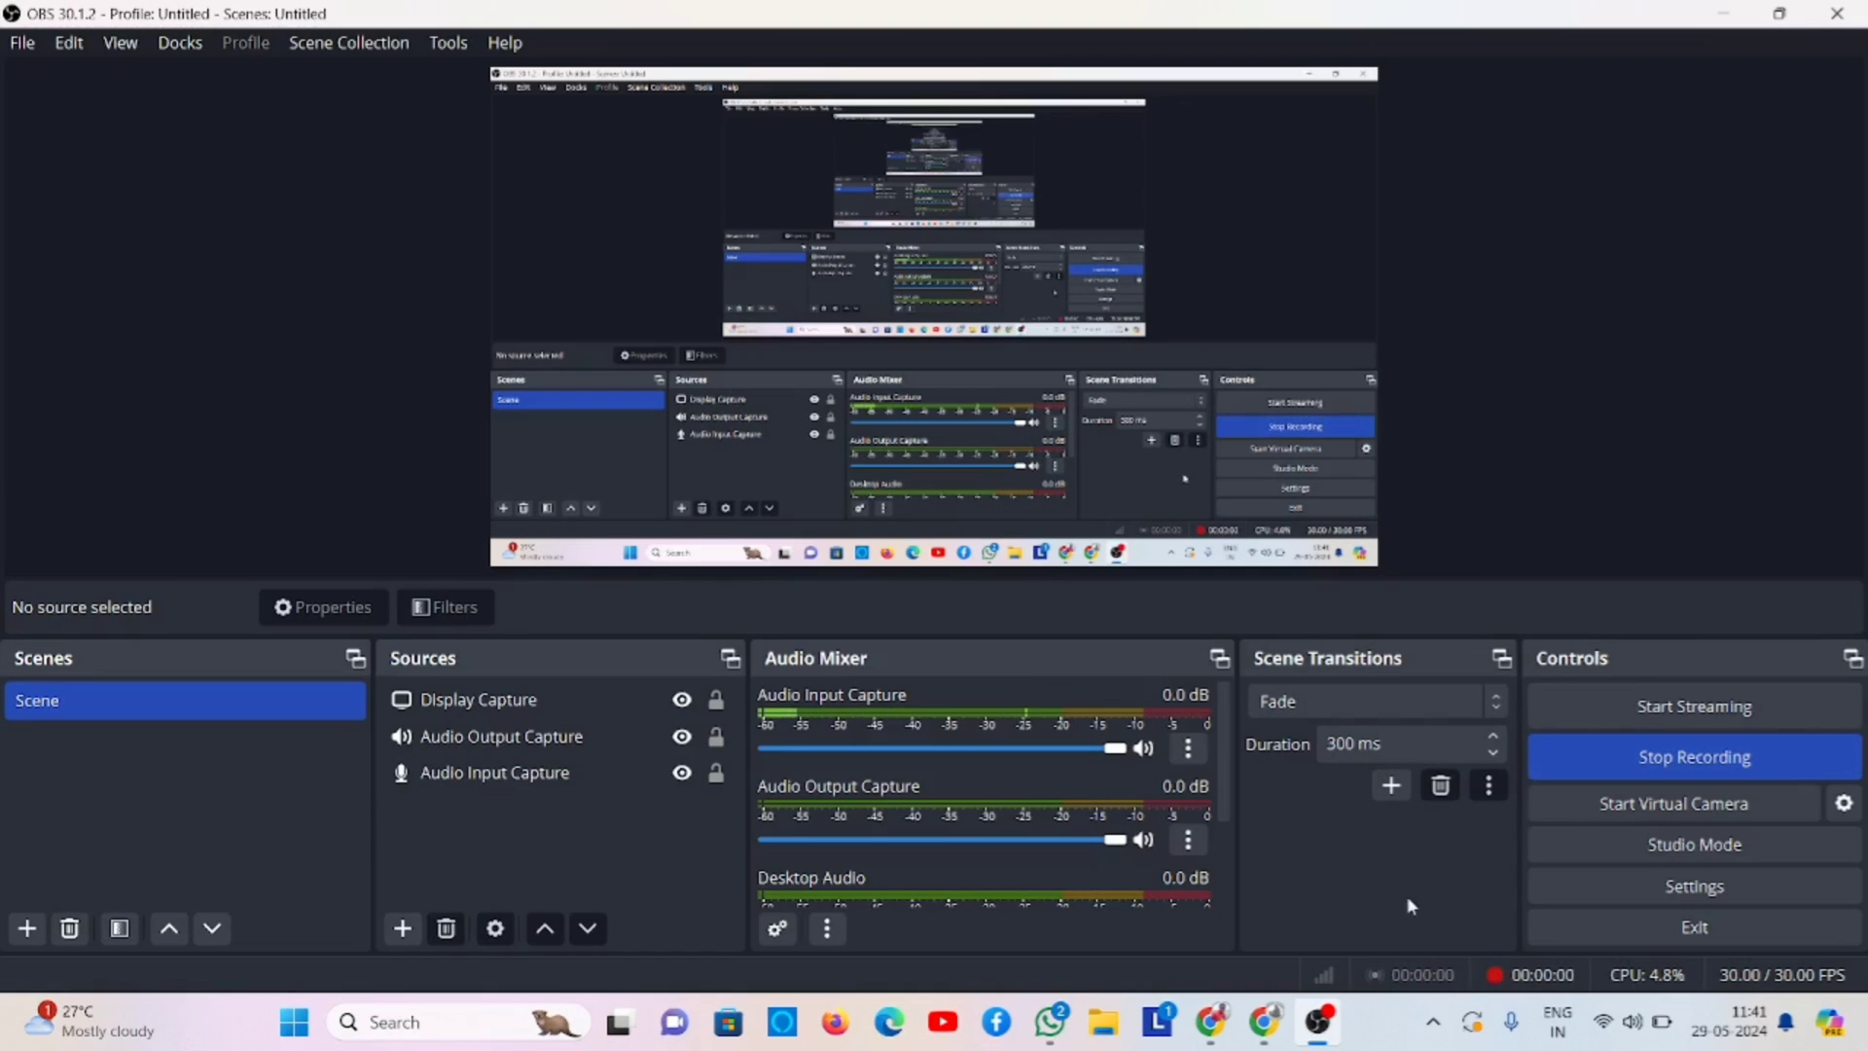
key("alt+Tab")
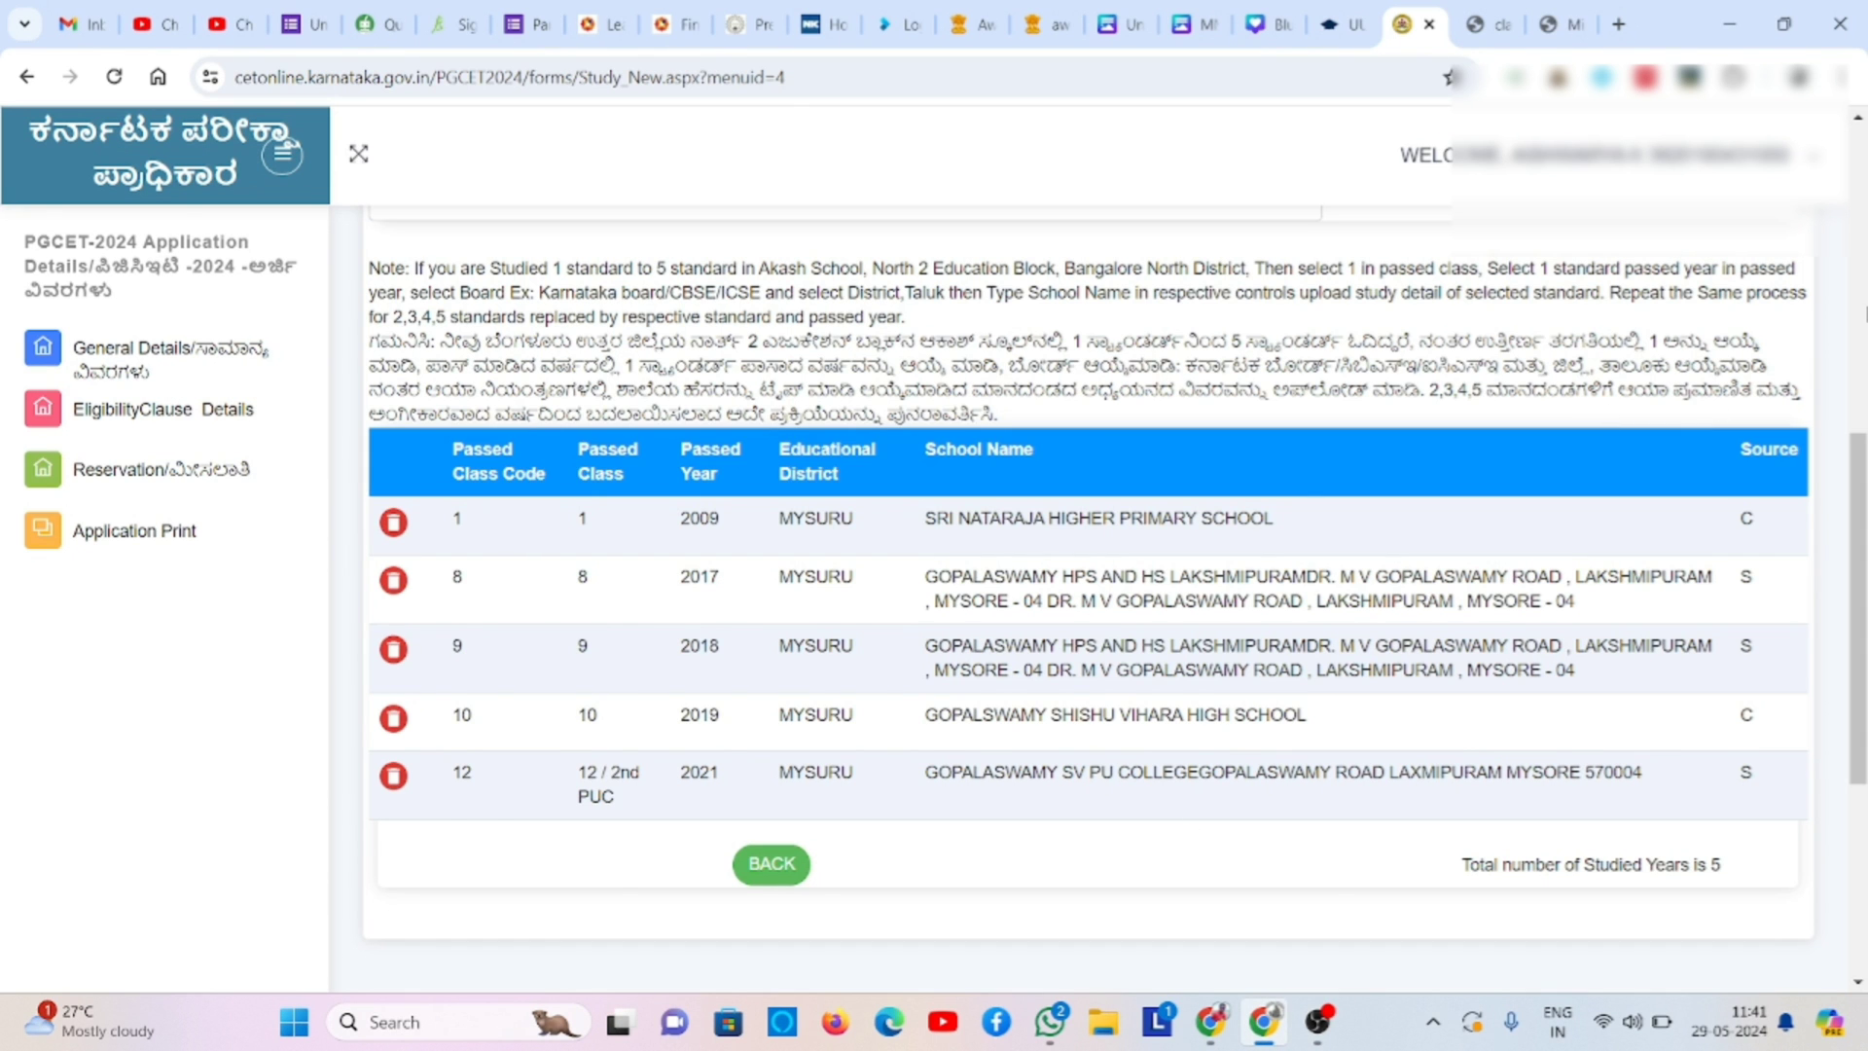
- Add a class 2 record: passed 2010, KARNATAKA ( STATE BOARD ), MYSURU district
scroll(987, 535, "up", 8)
left_click(587, 823)
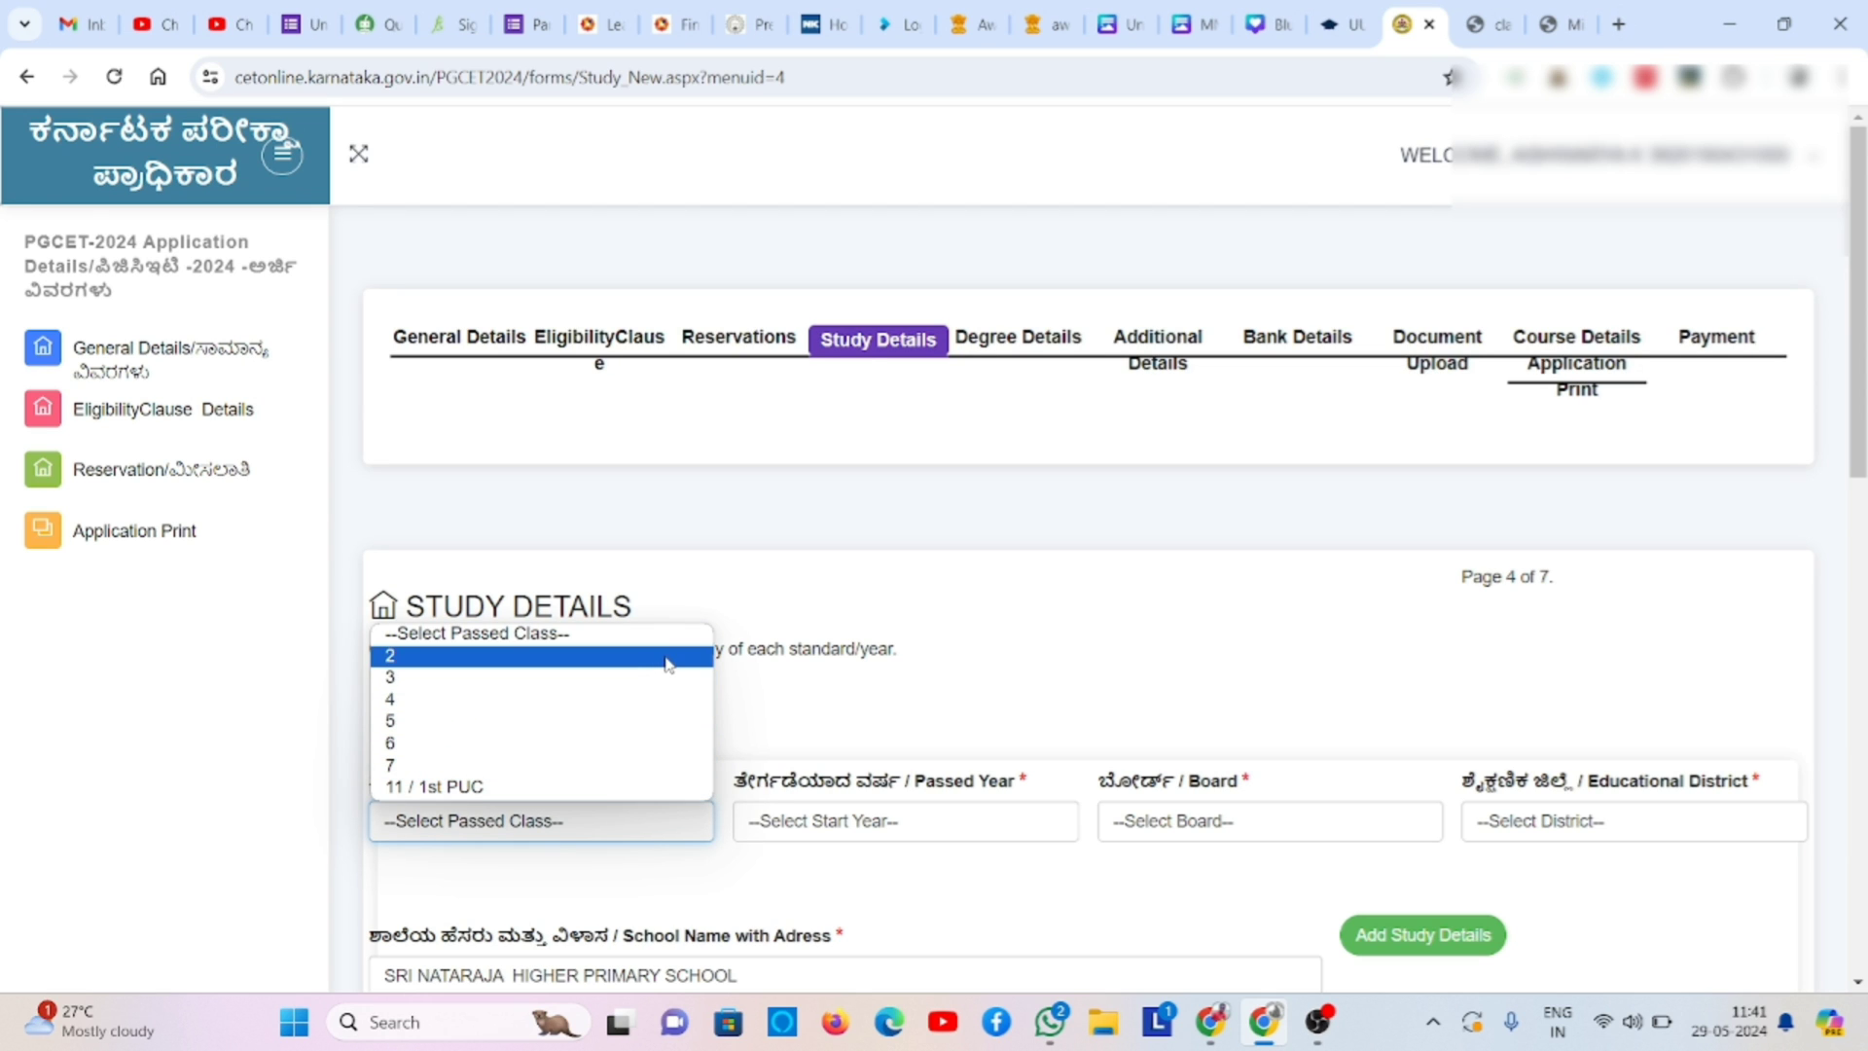
left_click(668, 664)
left_click(803, 819)
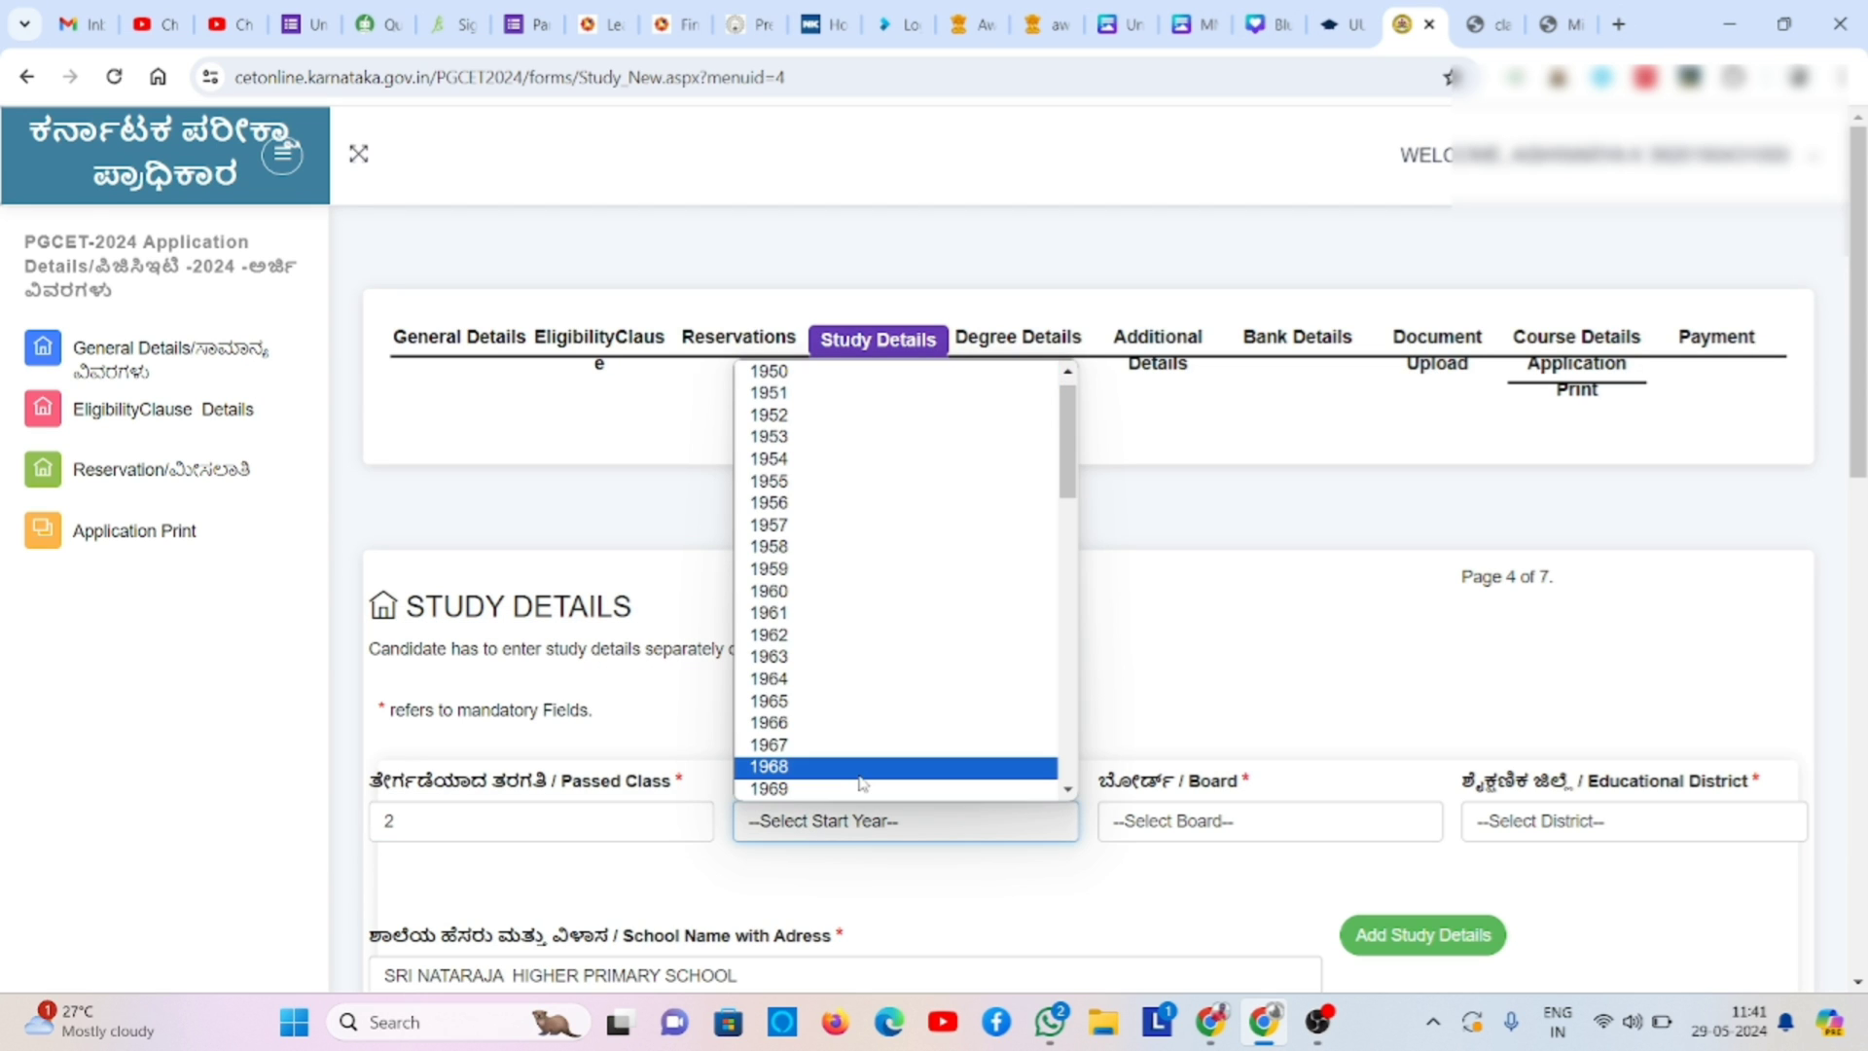
type("2010")
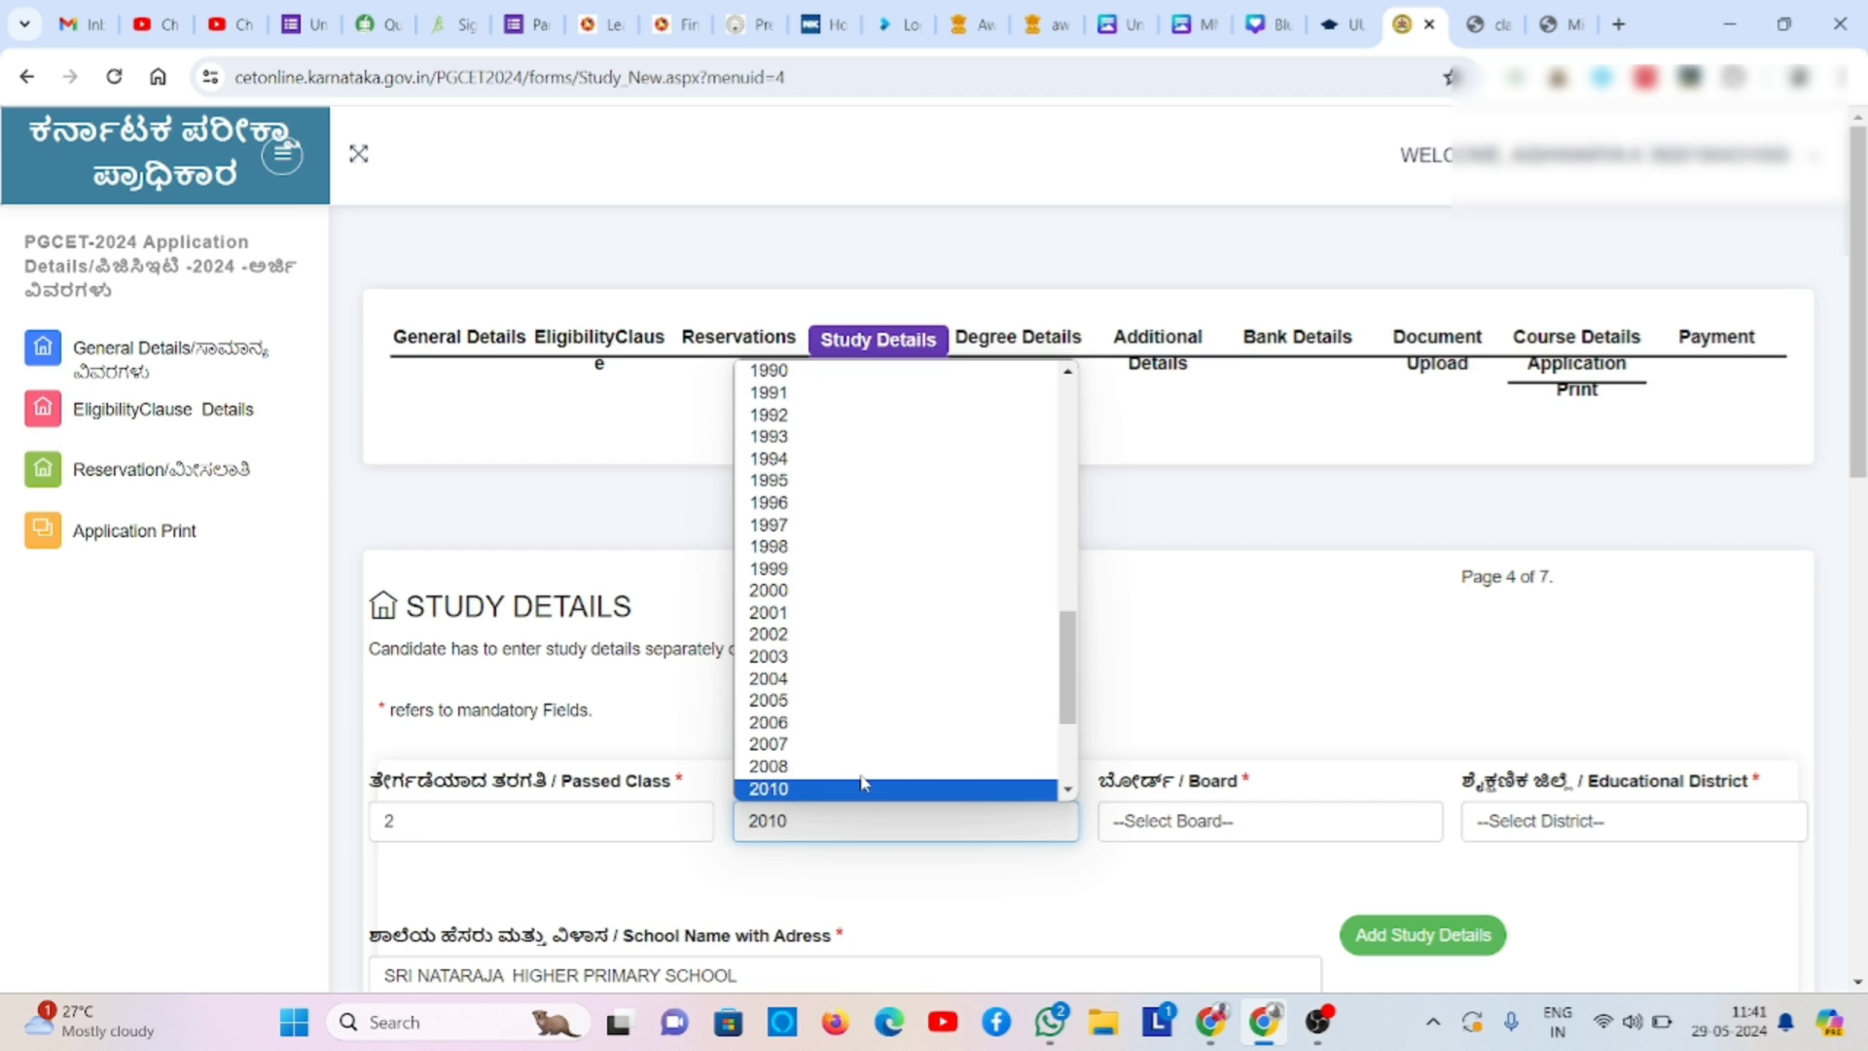
left_click(861, 786)
left_click(1144, 833)
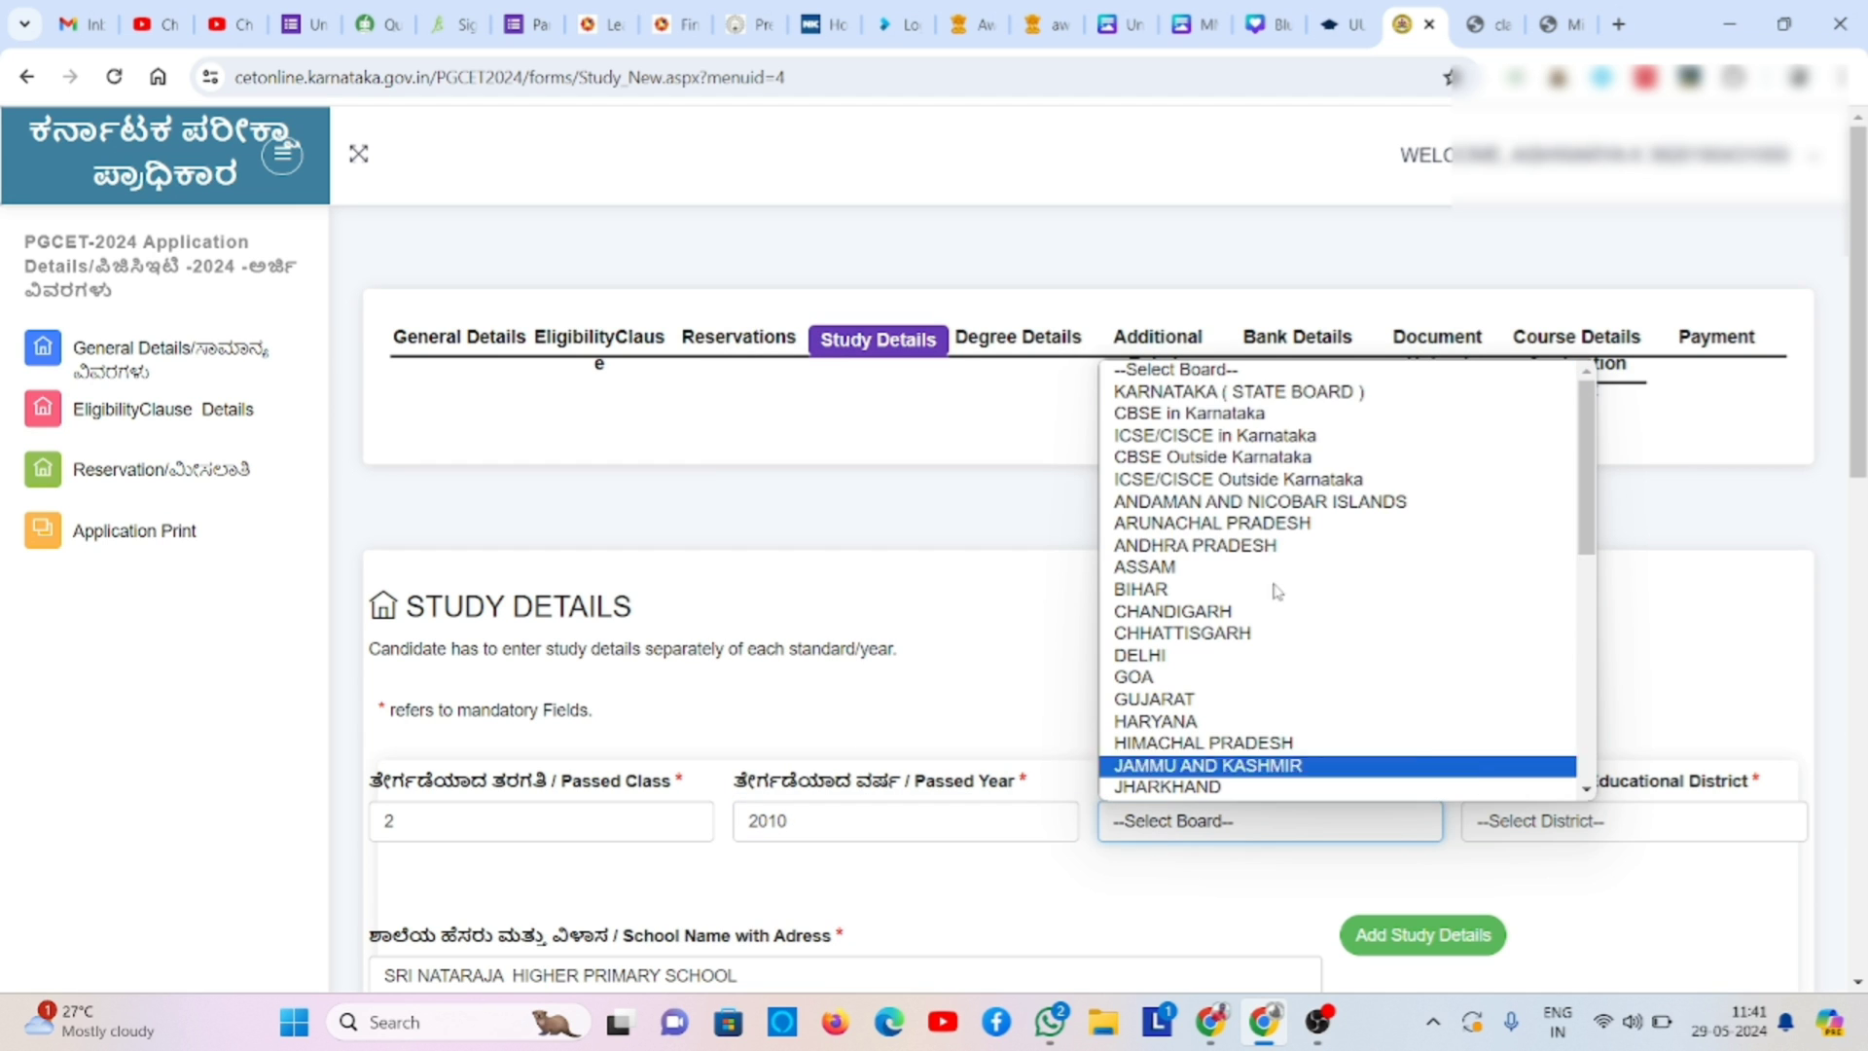
left_click(1407, 392)
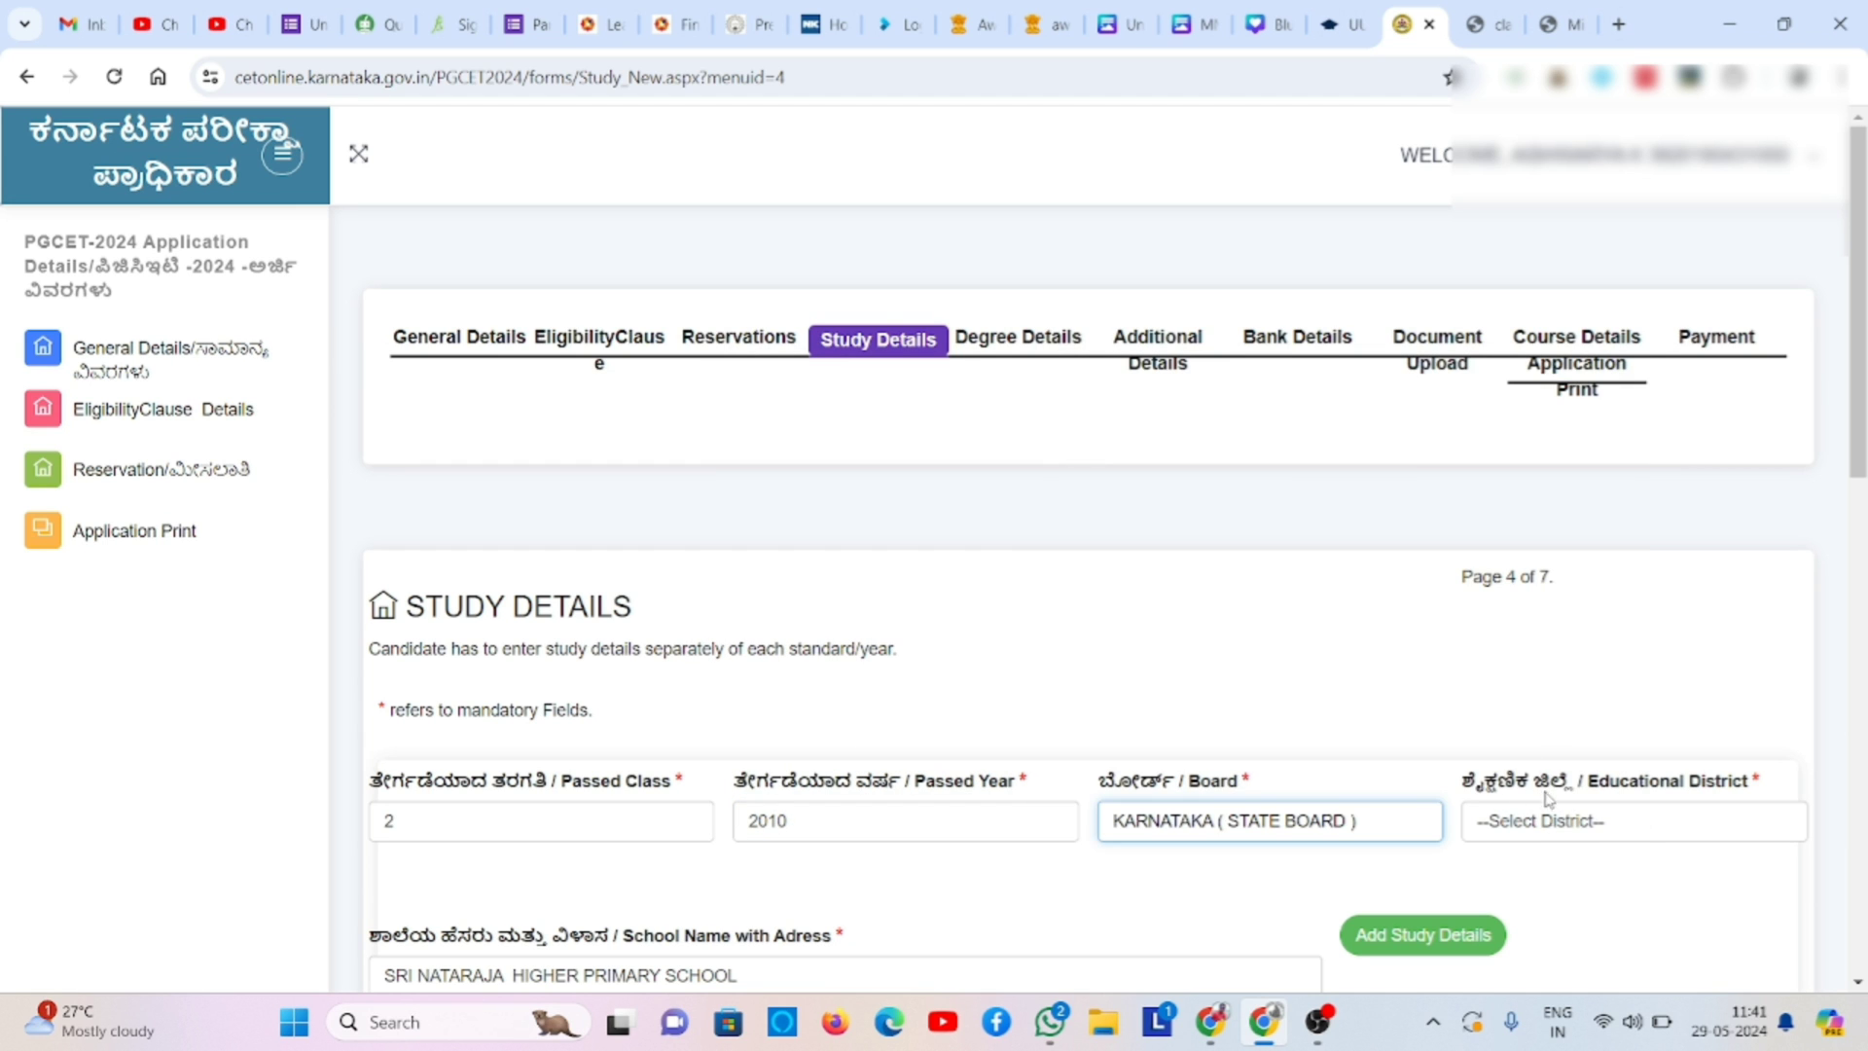
left_click(1548, 821)
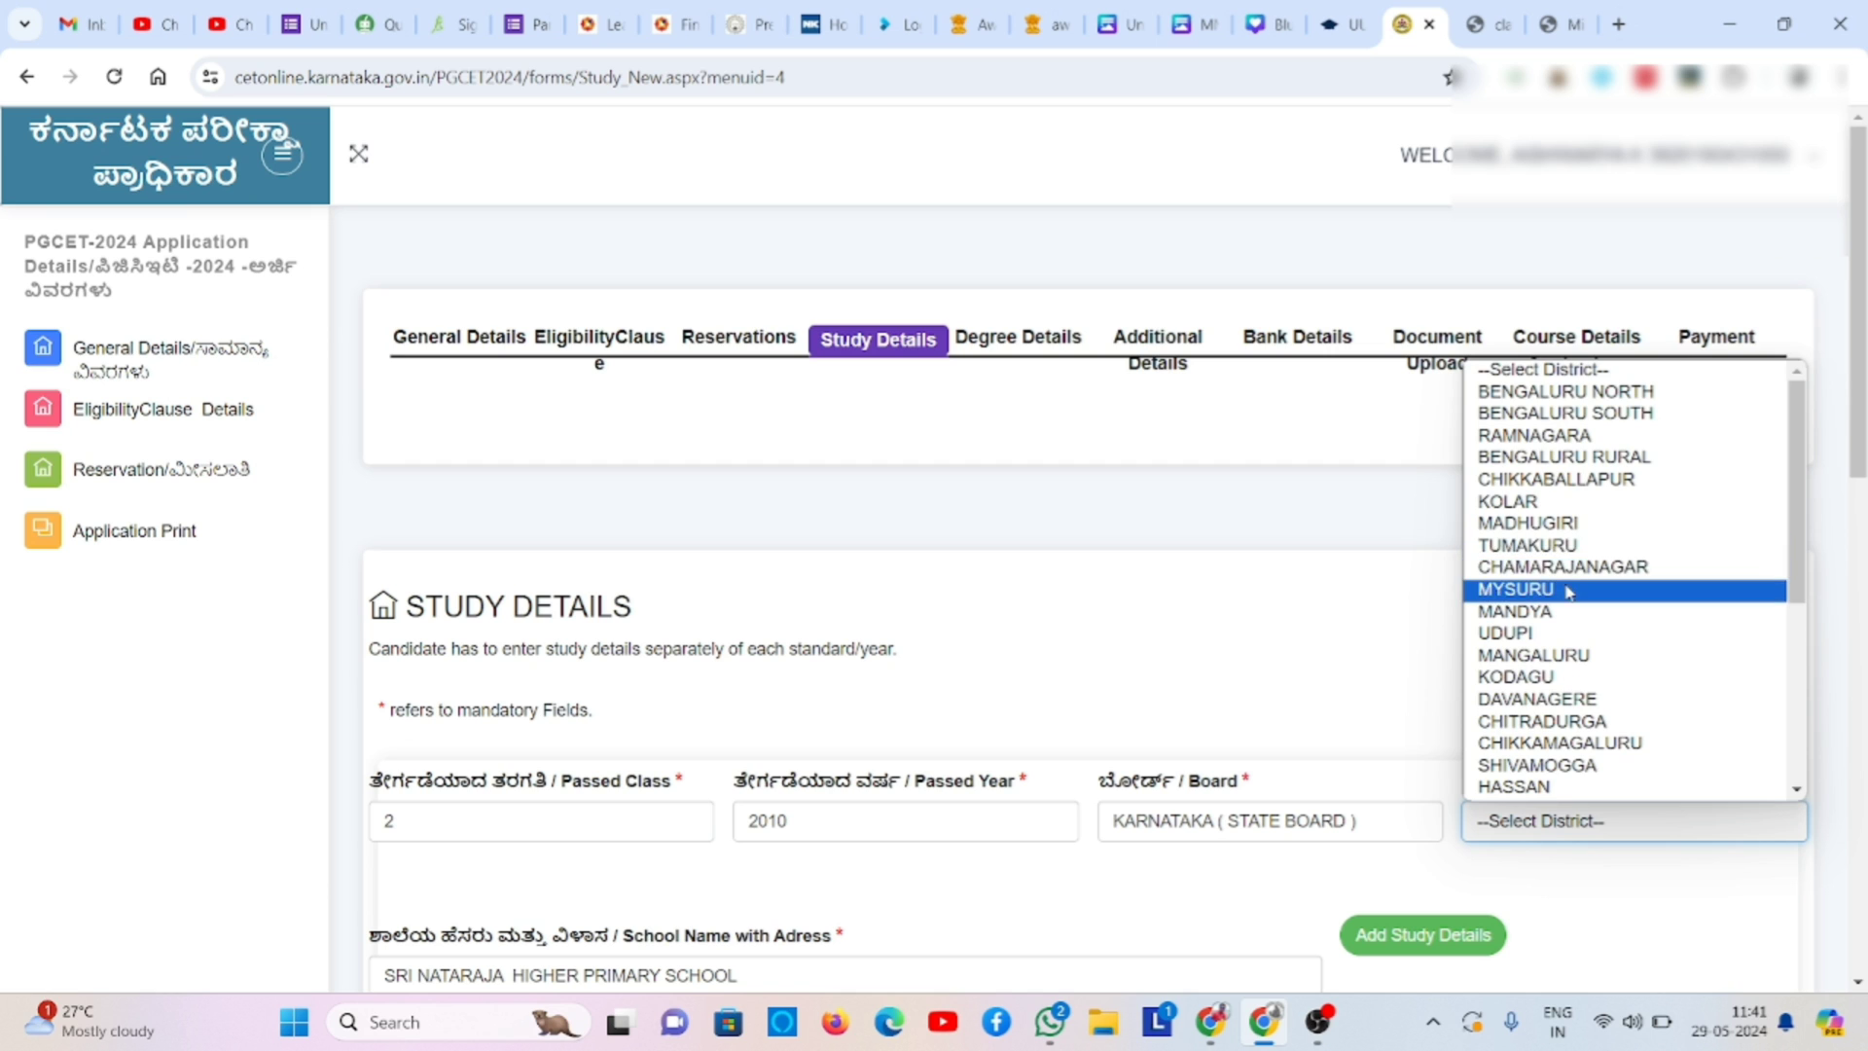
left_click(1569, 590)
left_click(1412, 932)
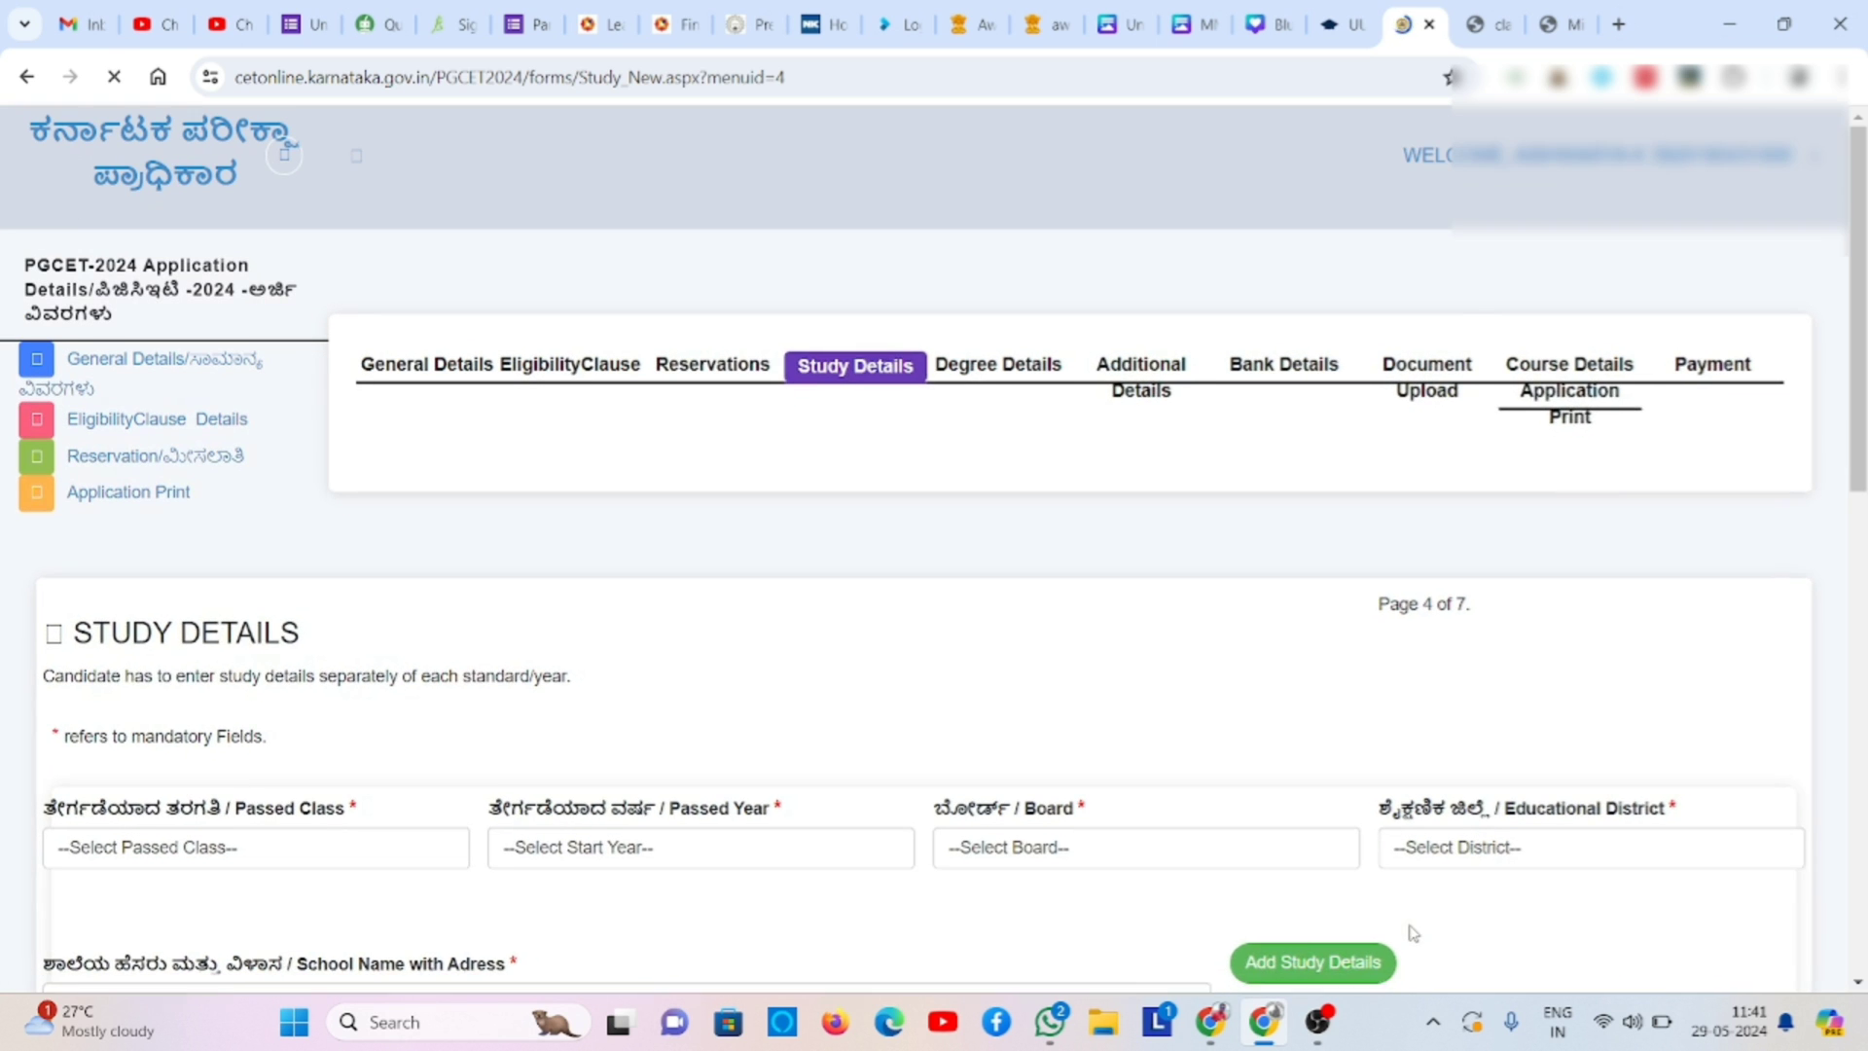
- Add a class 3 record: passed 2011, KARNATAKA ( STATE BOARD ), MYSURU district
left_click(460, 829)
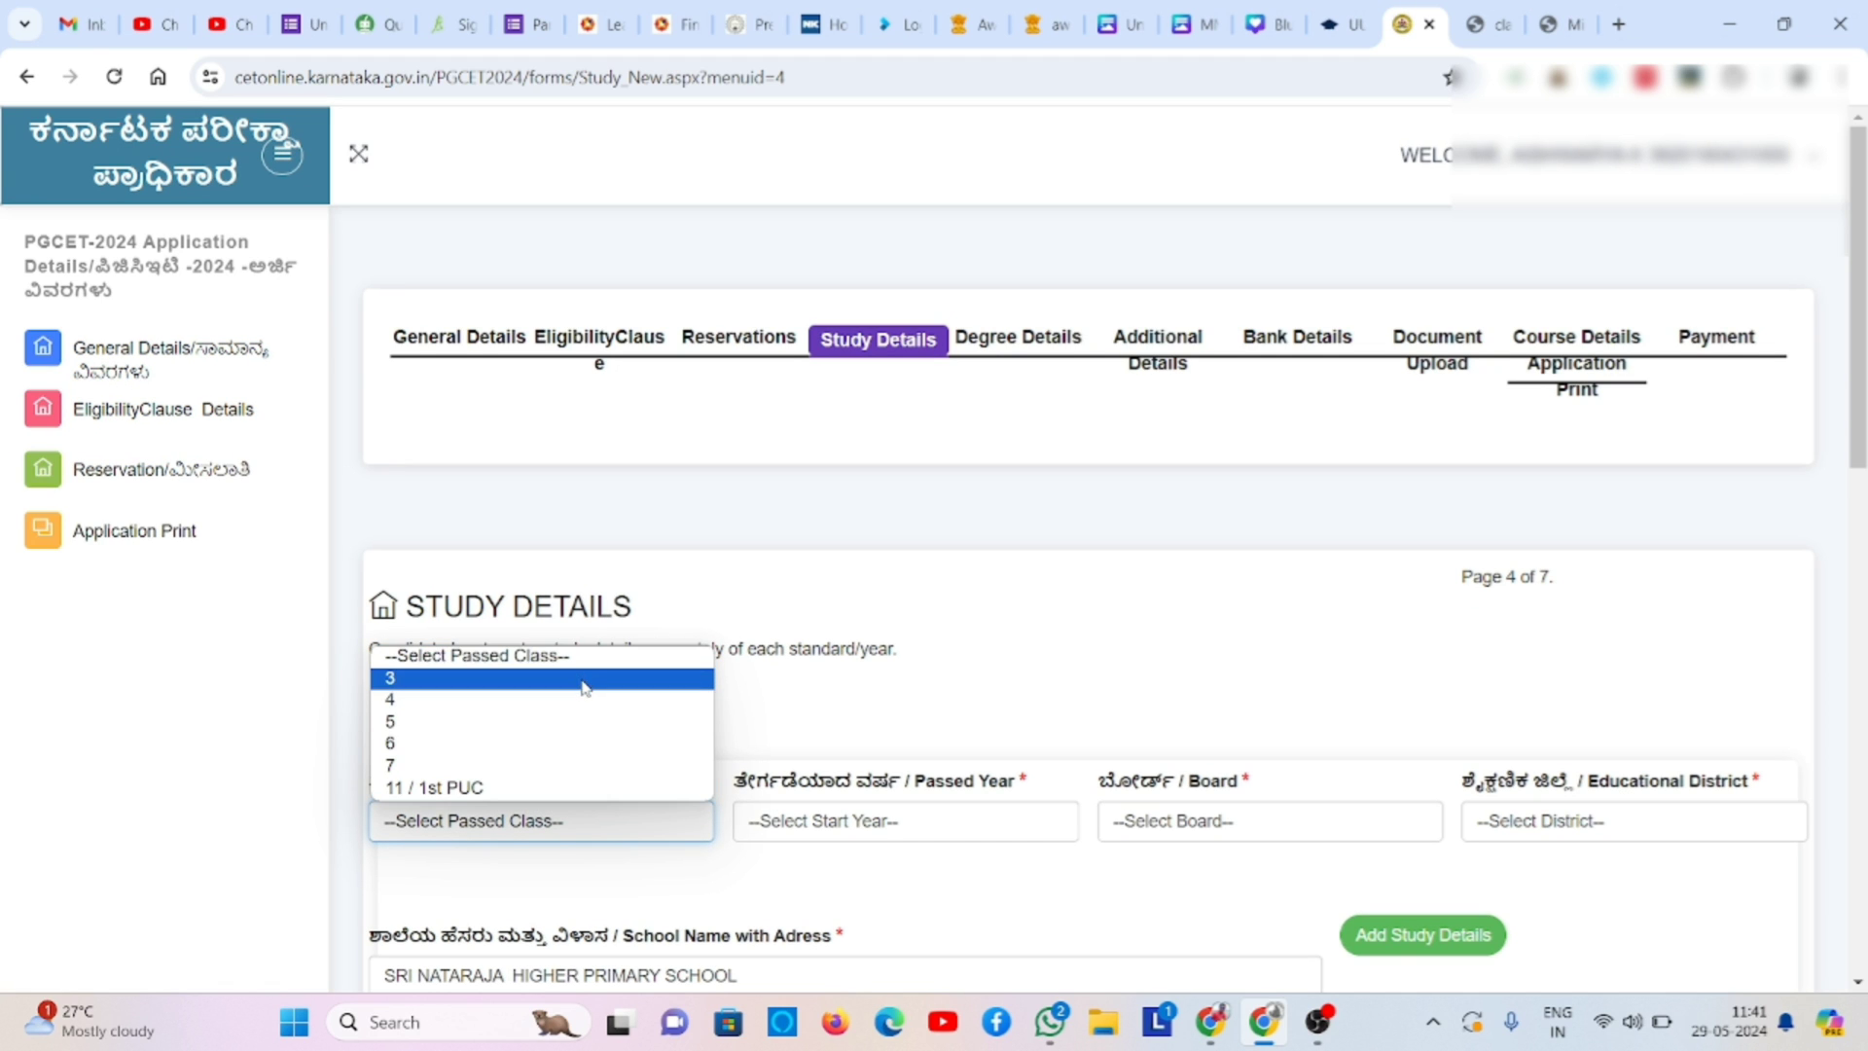
left_click(585, 687)
left_click(795, 829)
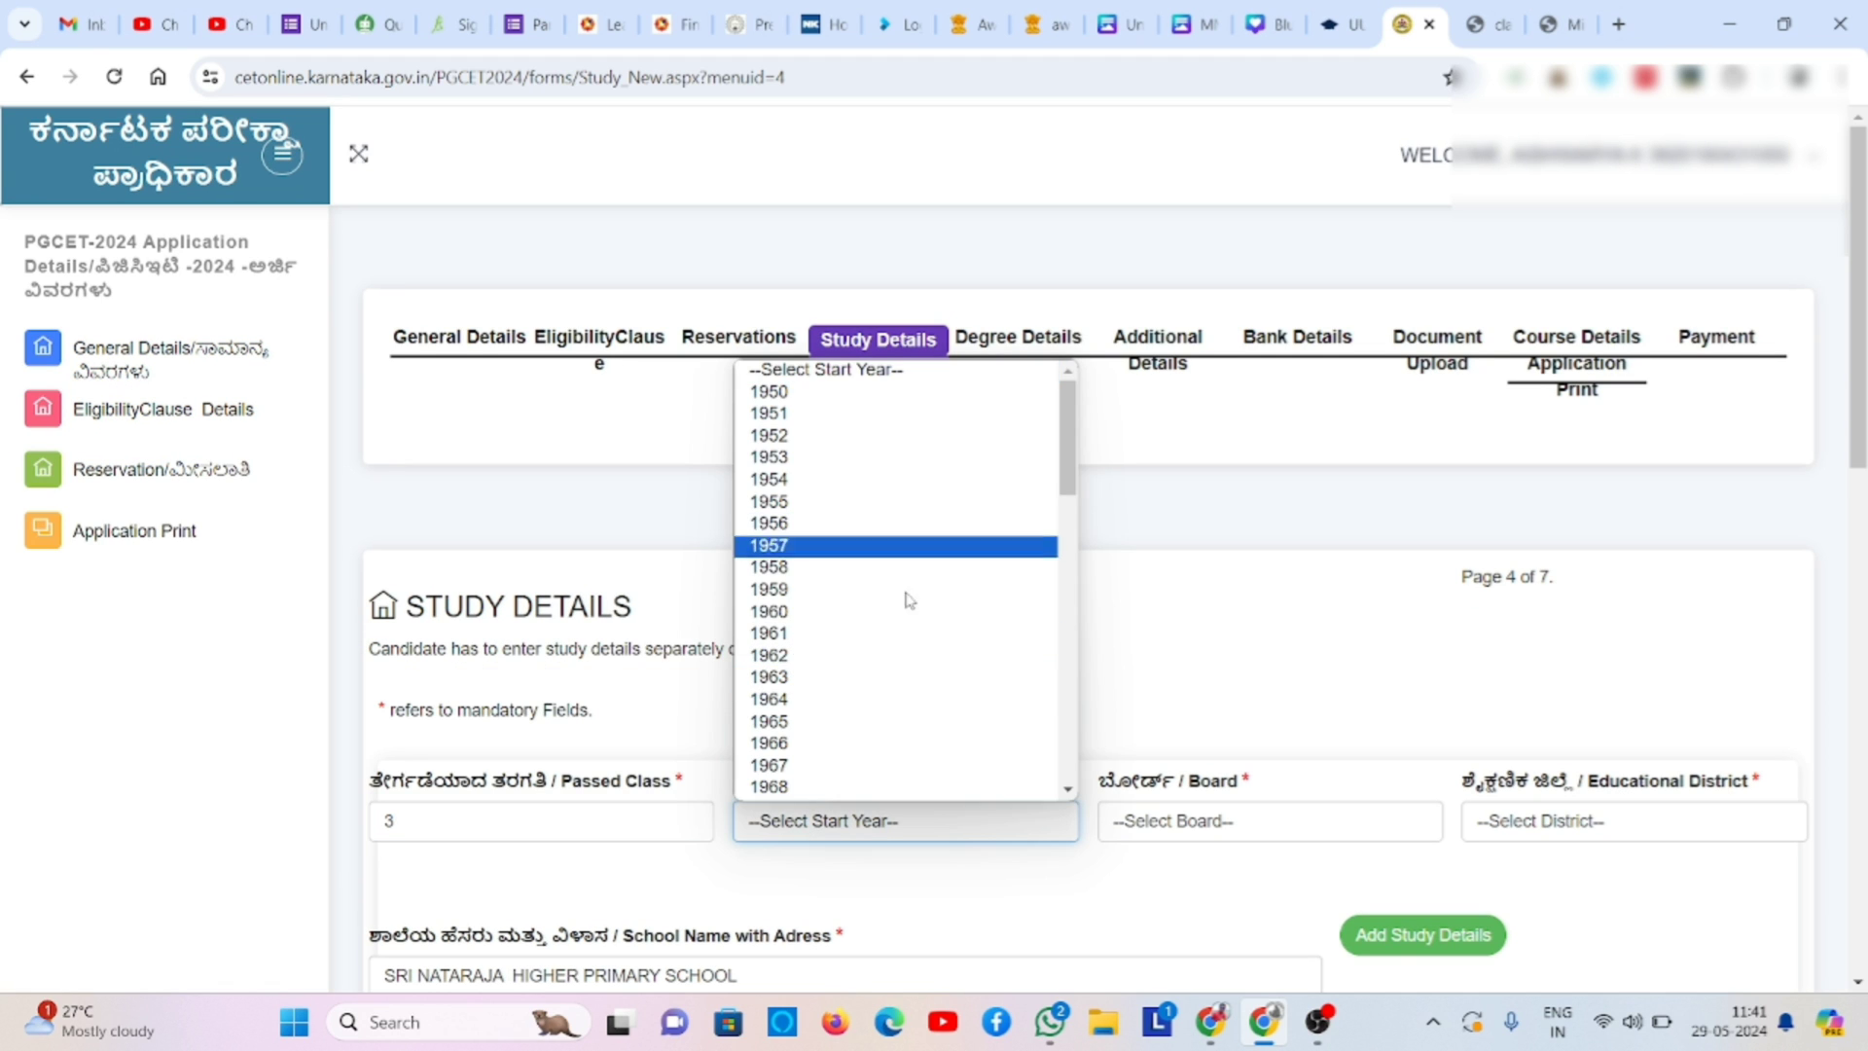
type("2011")
key("Return")
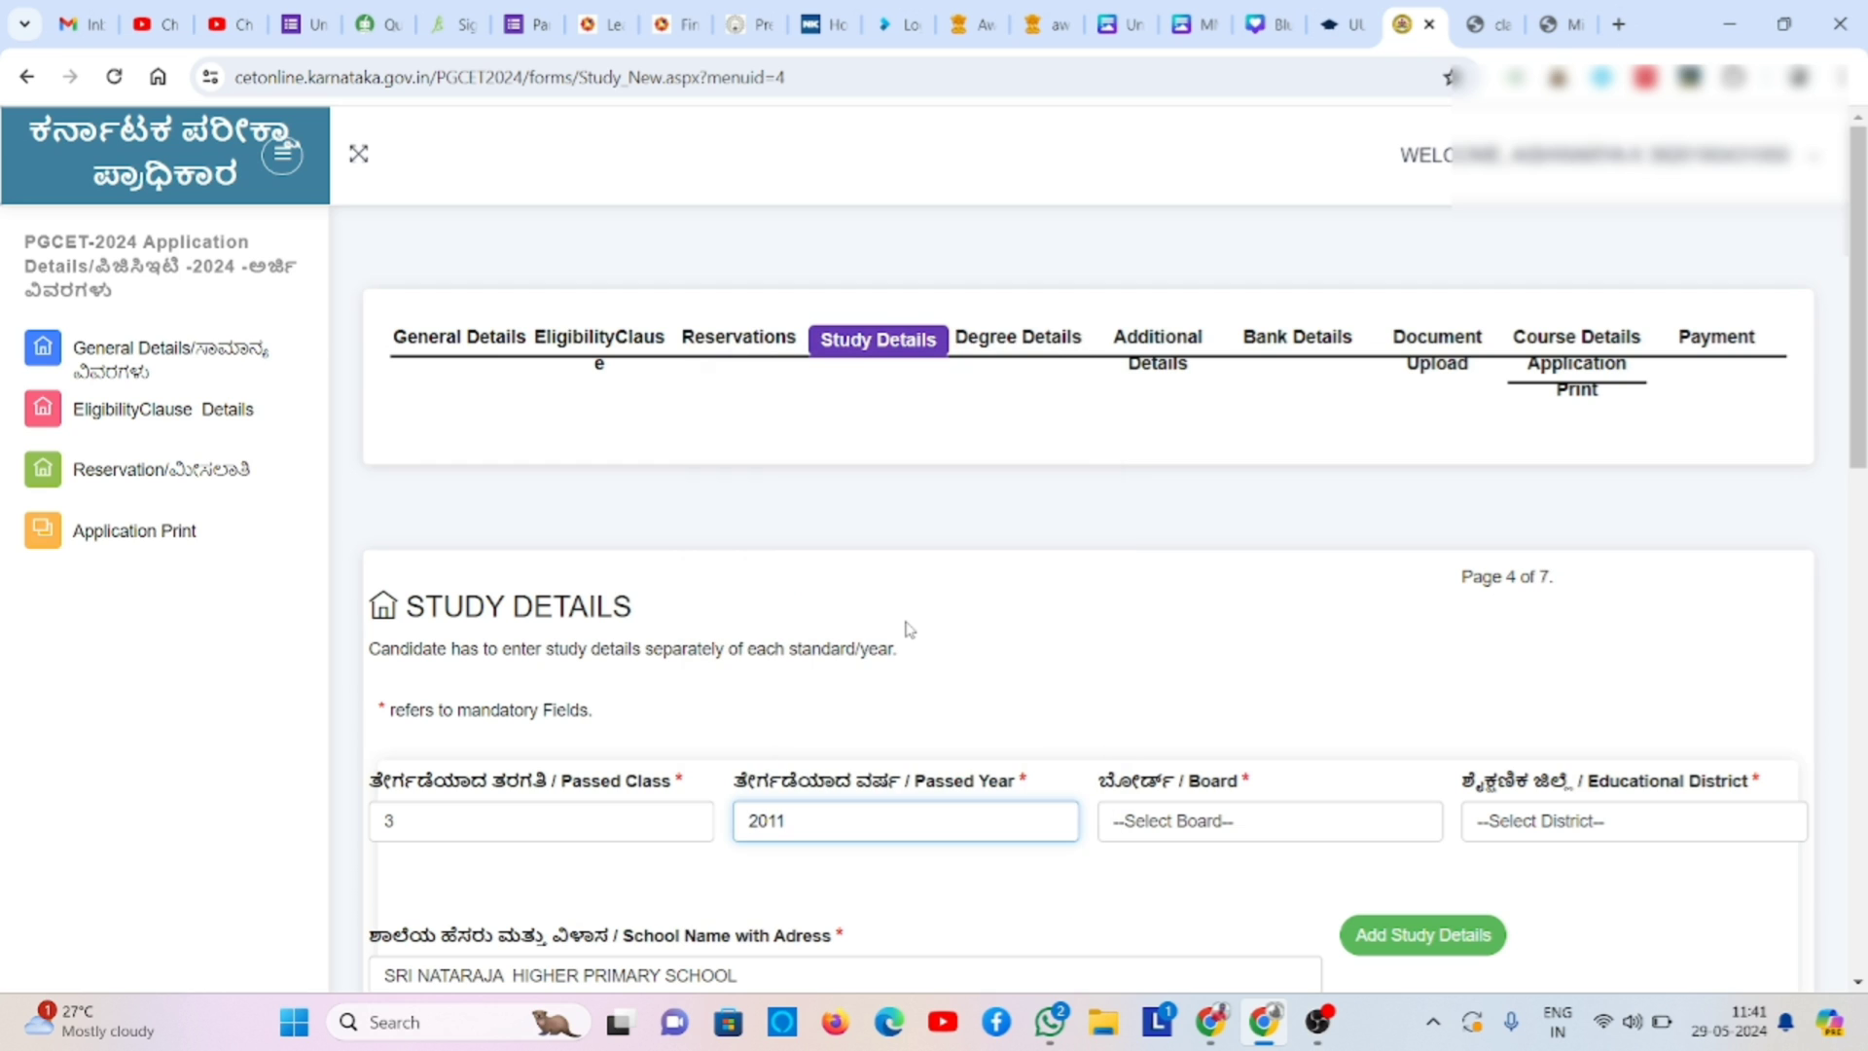
left_click(1133, 832)
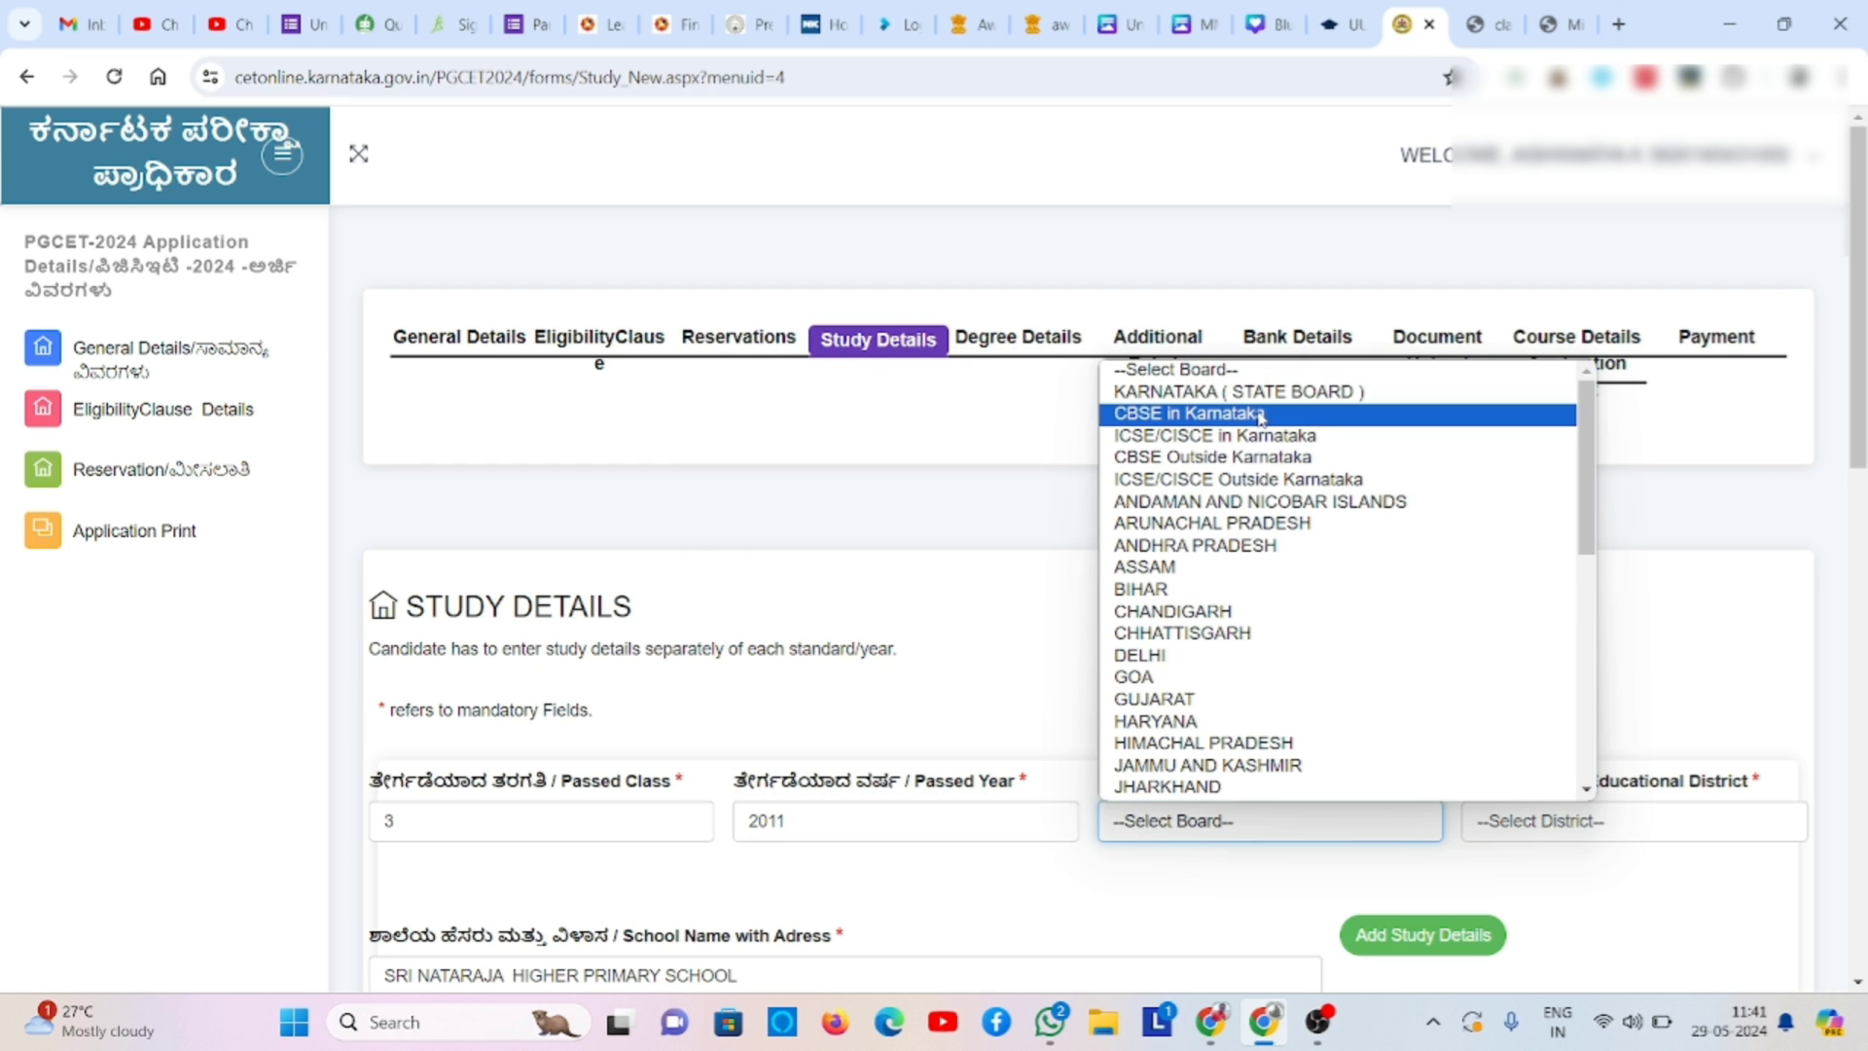
left_click(1295, 393)
left_click(1525, 829)
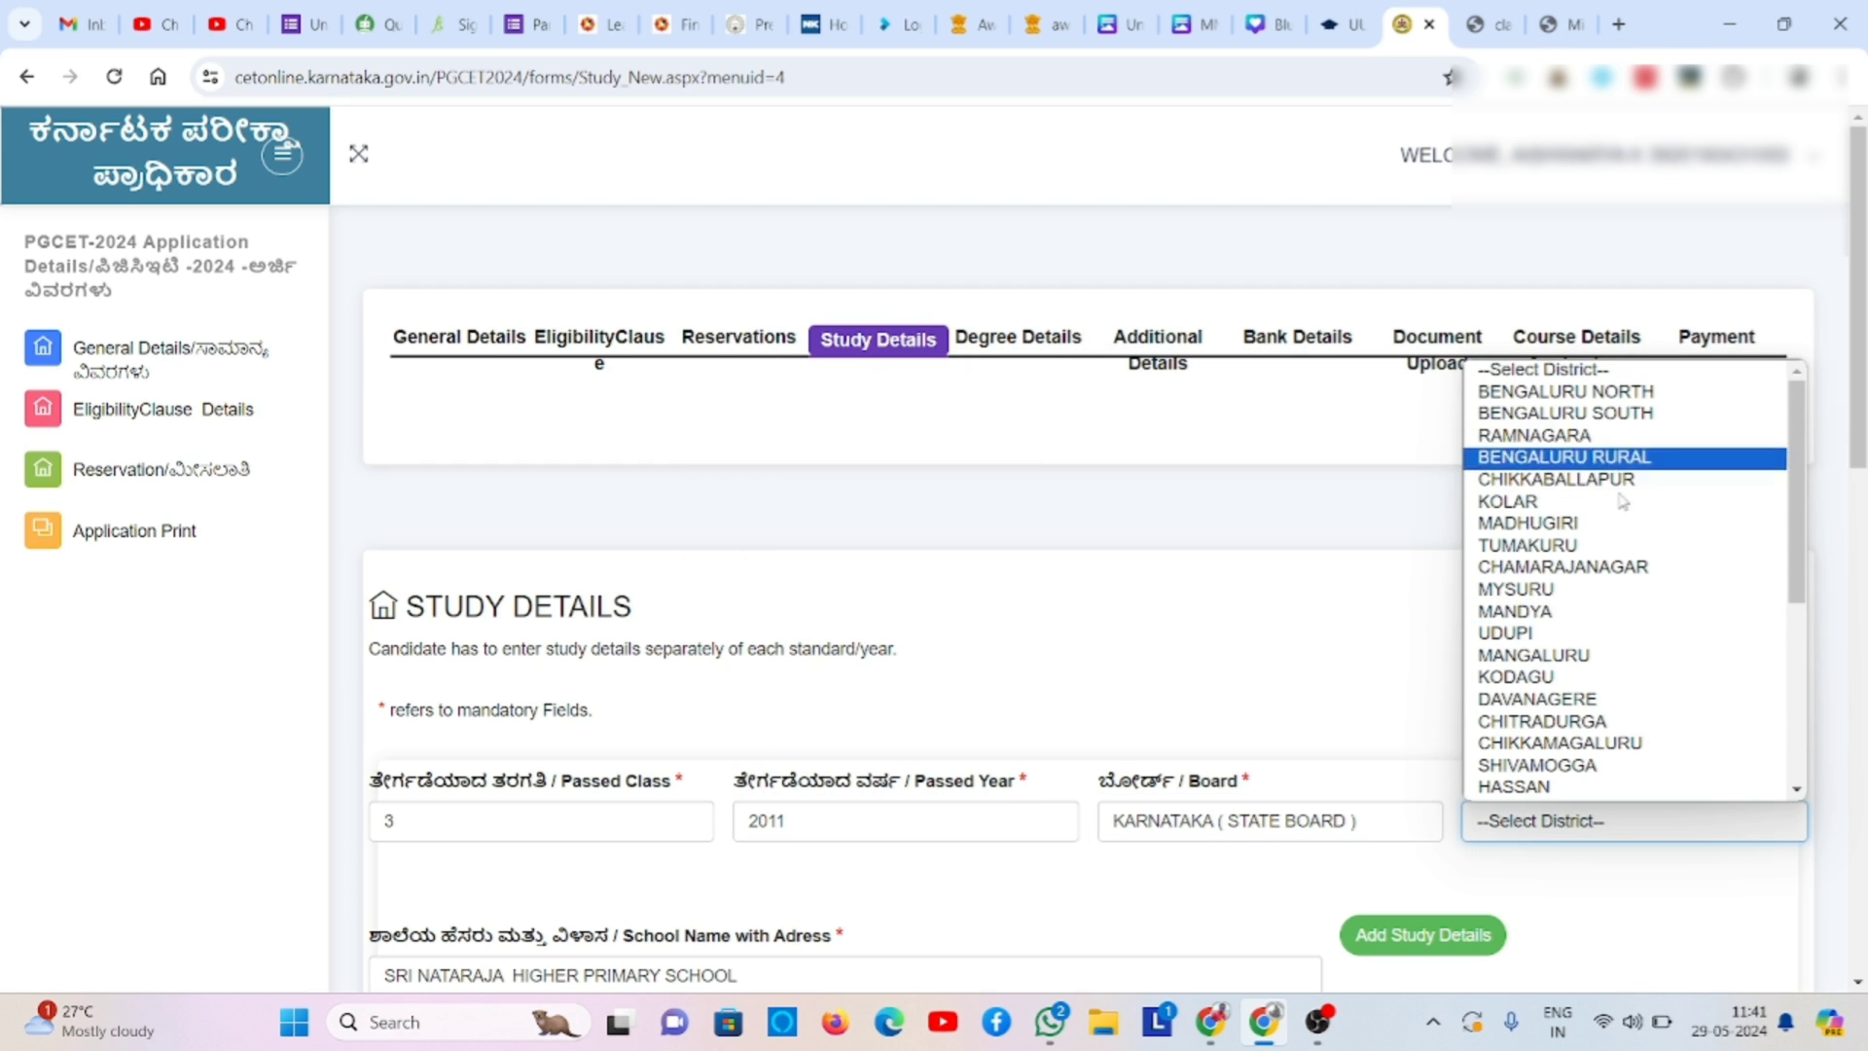
left_click(1601, 590)
left_click(1427, 946)
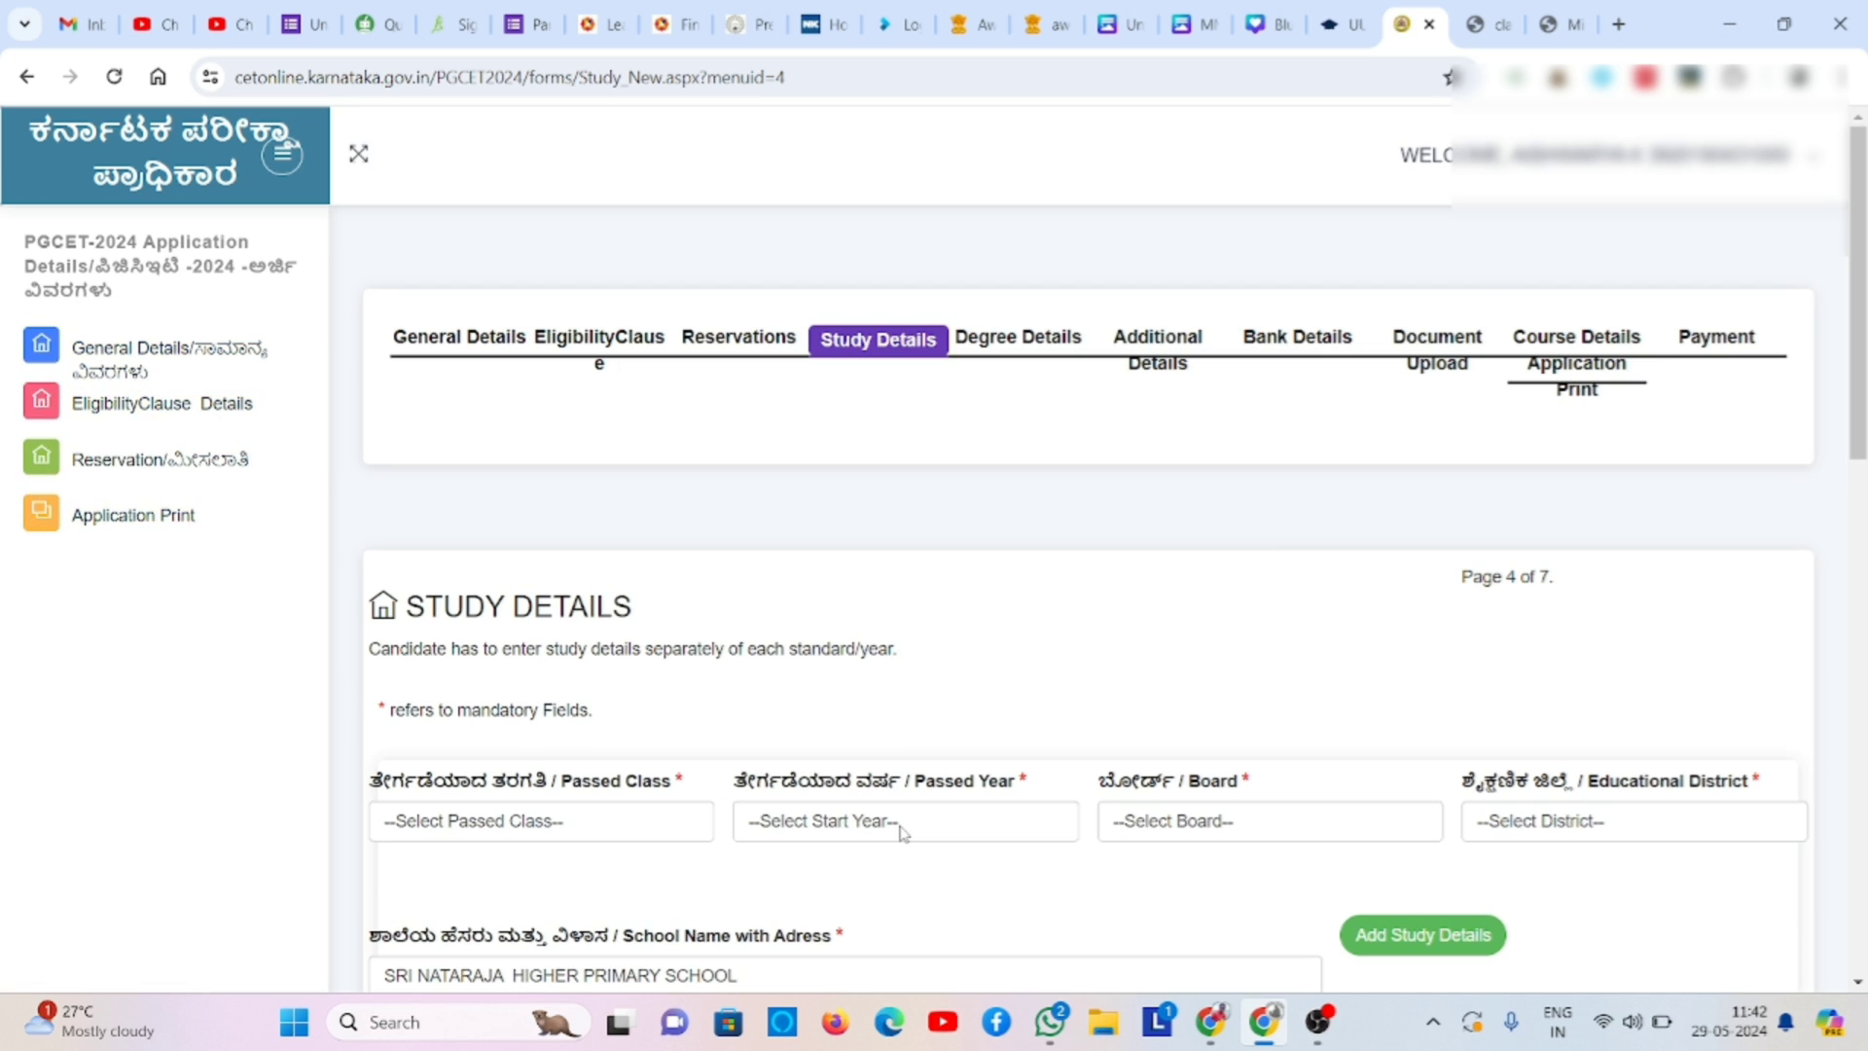
- Add a class 4 record: passed 2012, KARNATAKA ( STATE BOARD ), MYSURU district
left_click(650, 832)
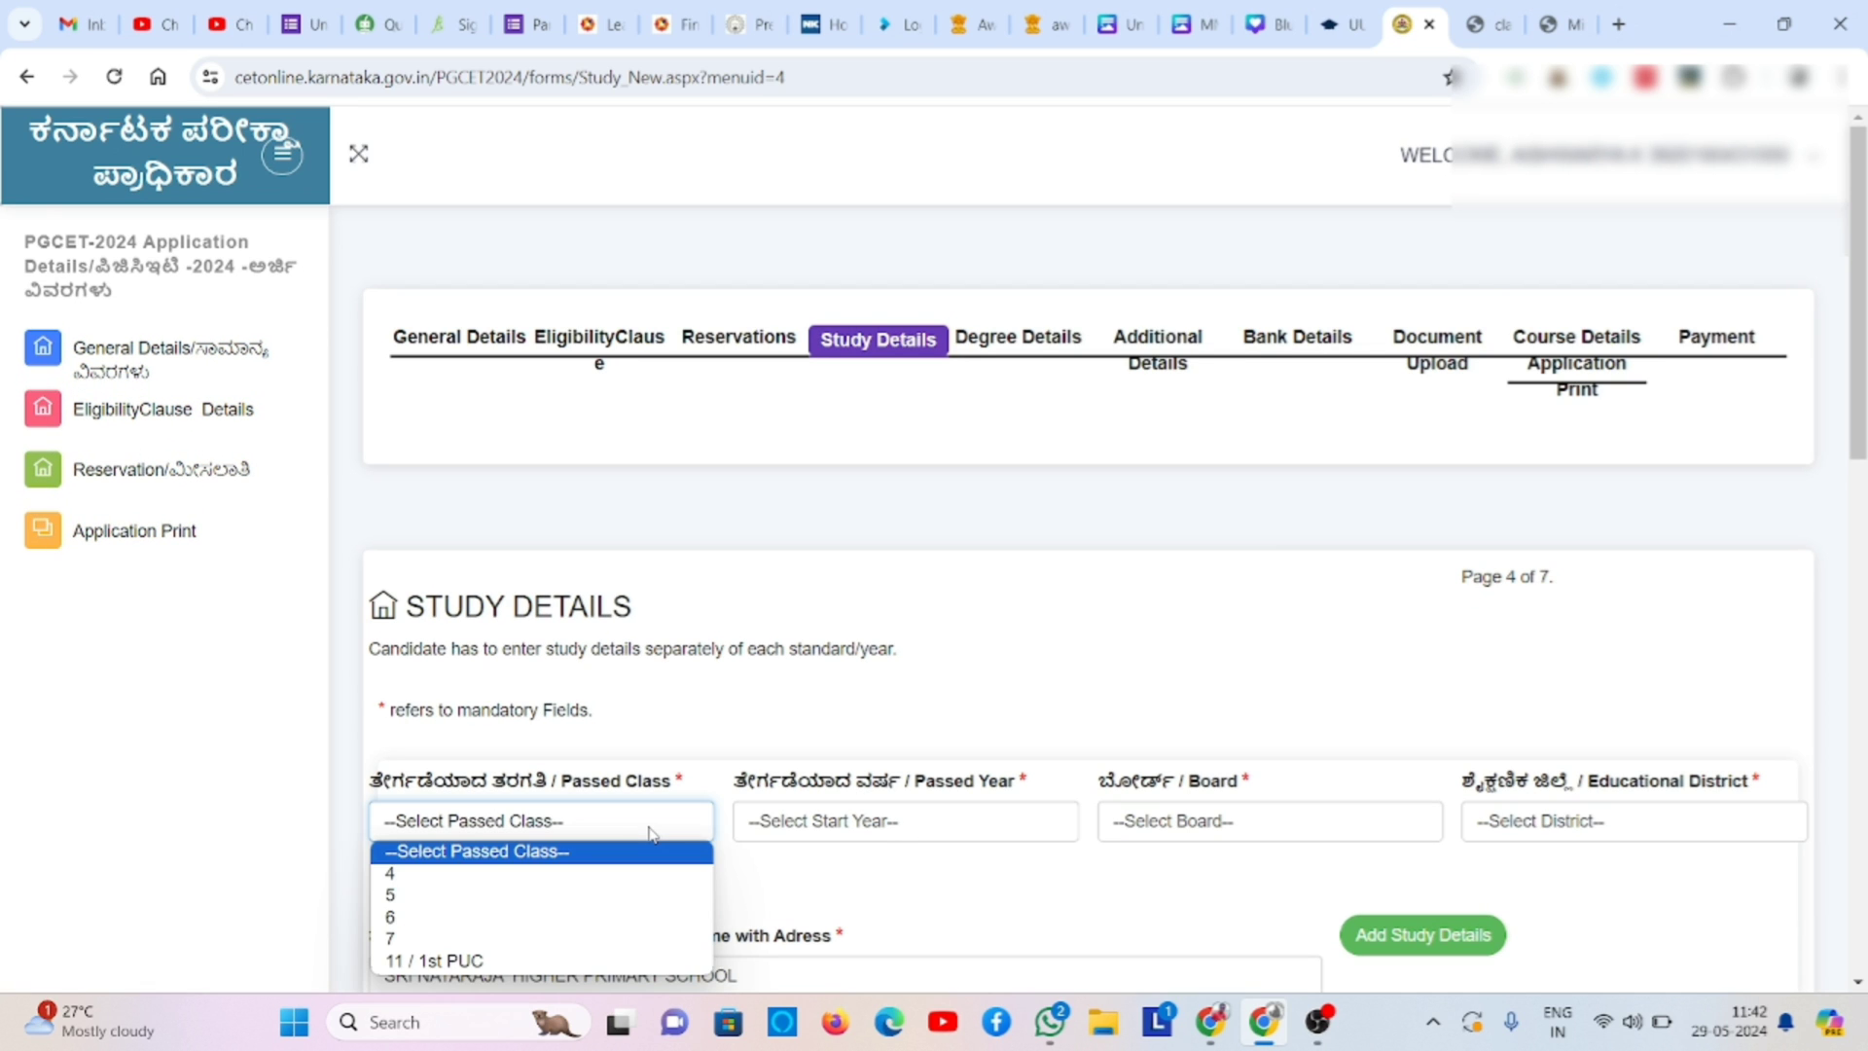
left_click(642, 880)
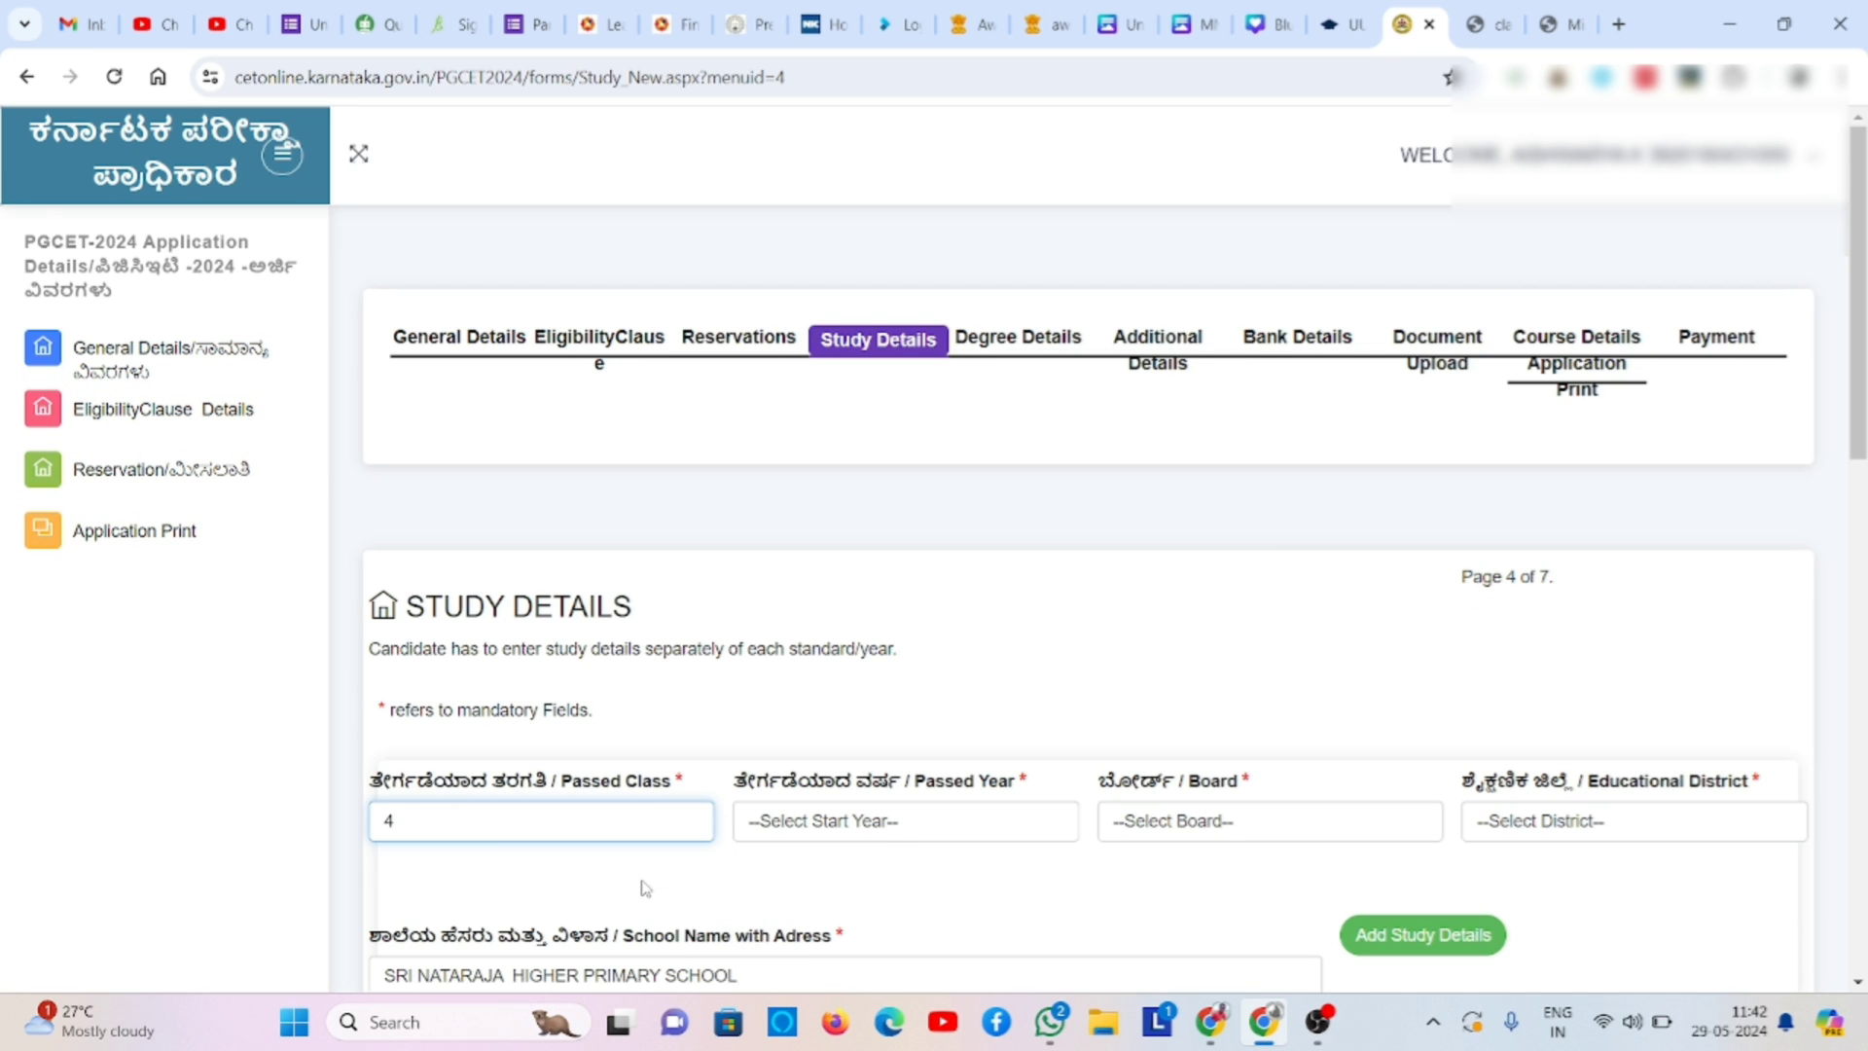
left_click(851, 833)
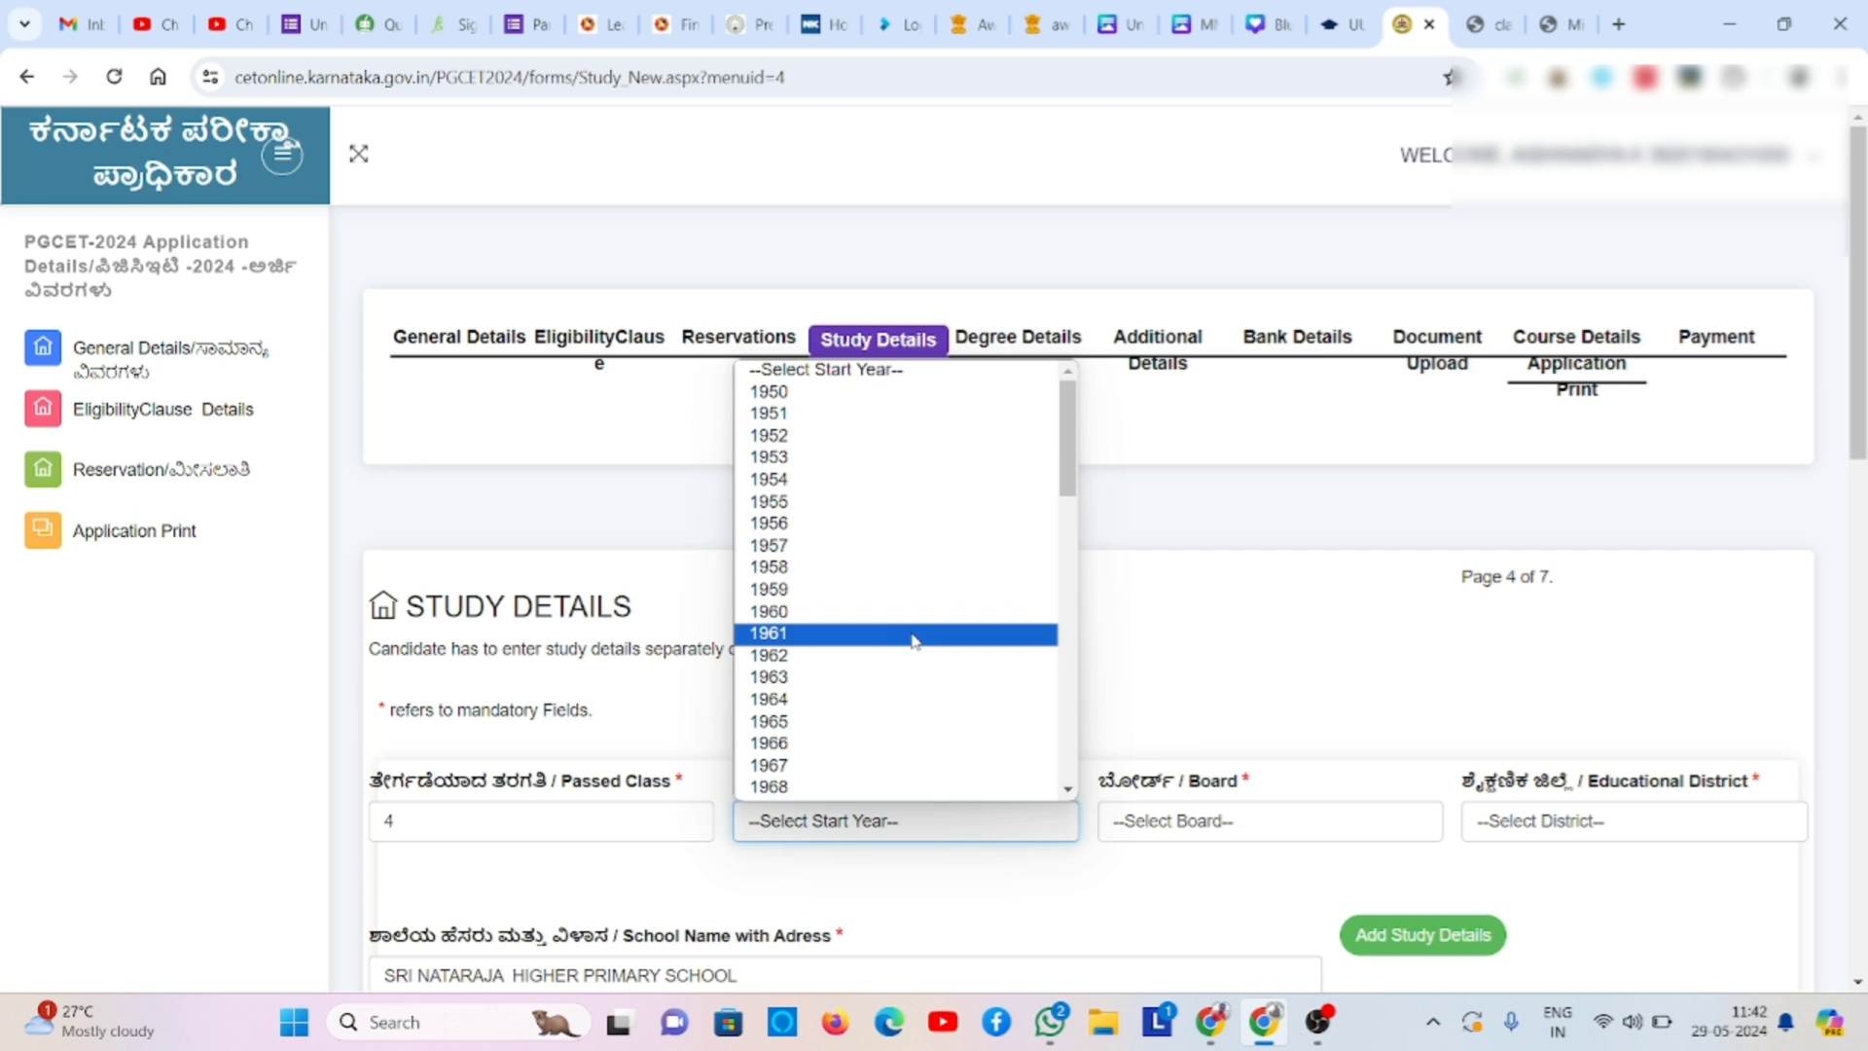
key("Down")
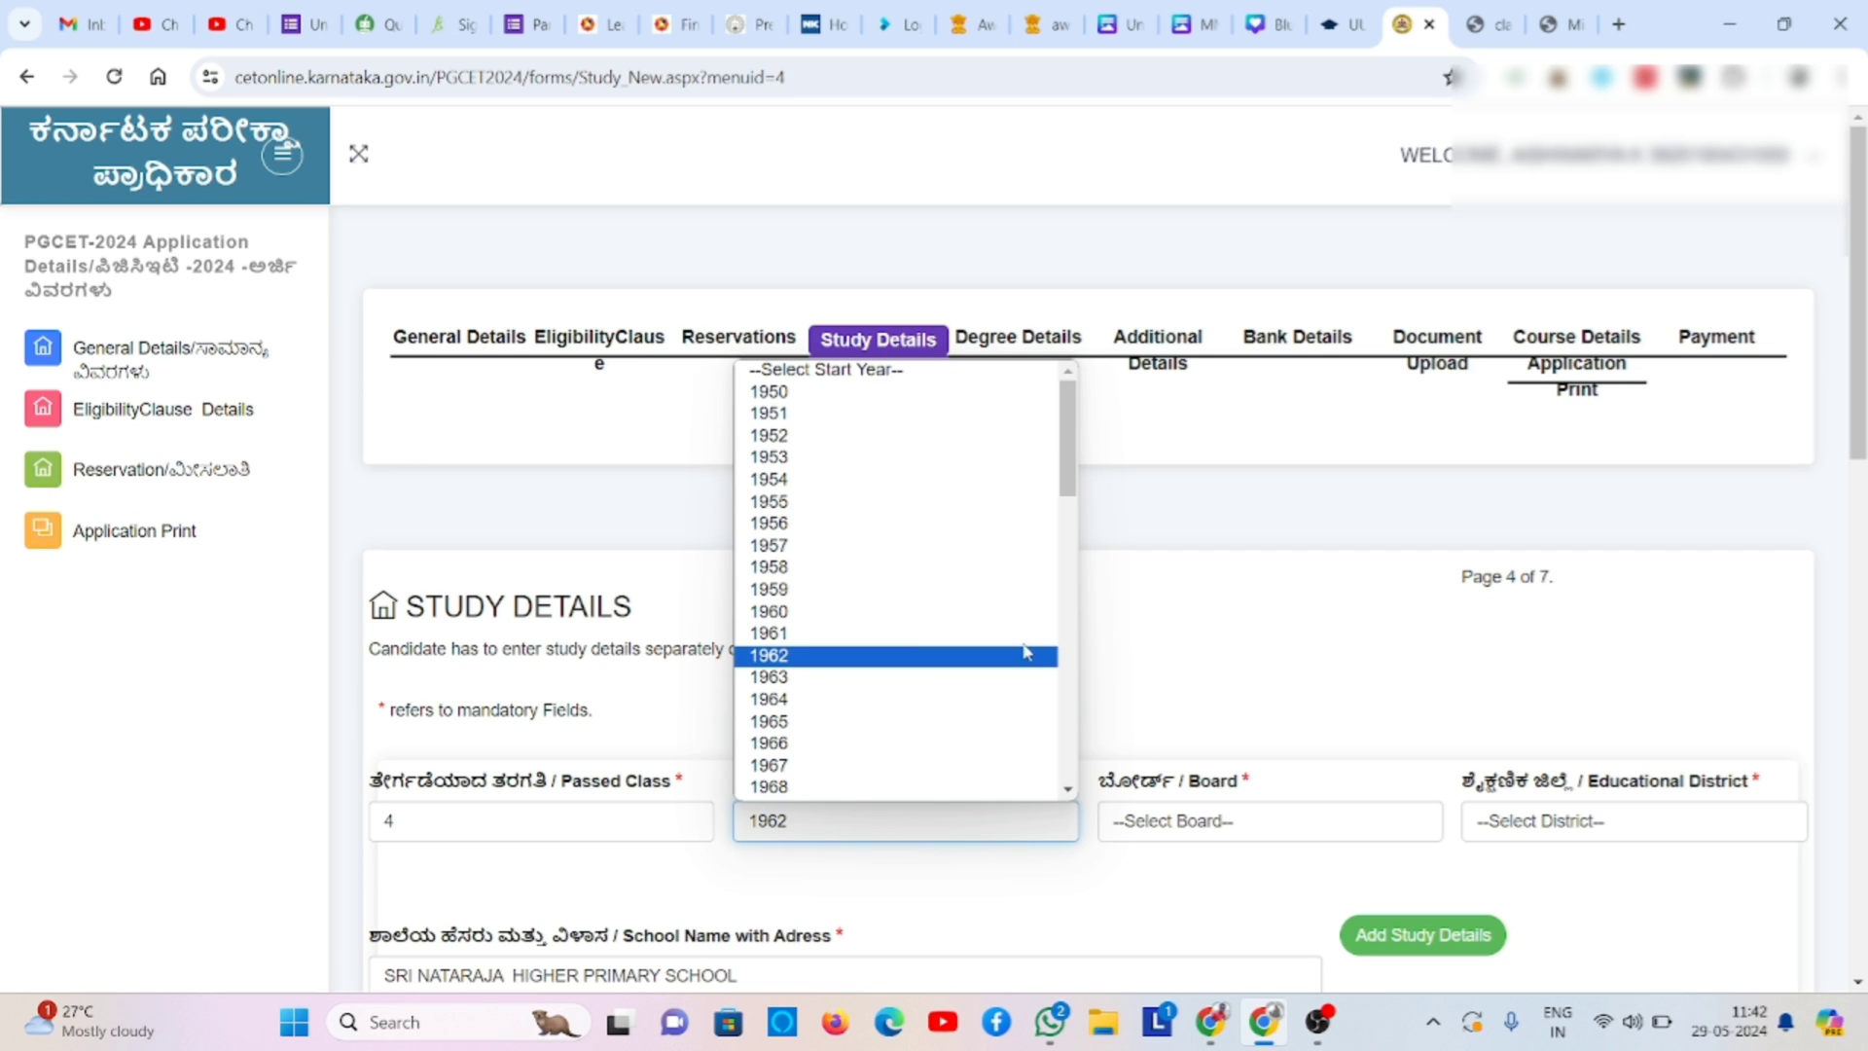
left_click(1068, 715)
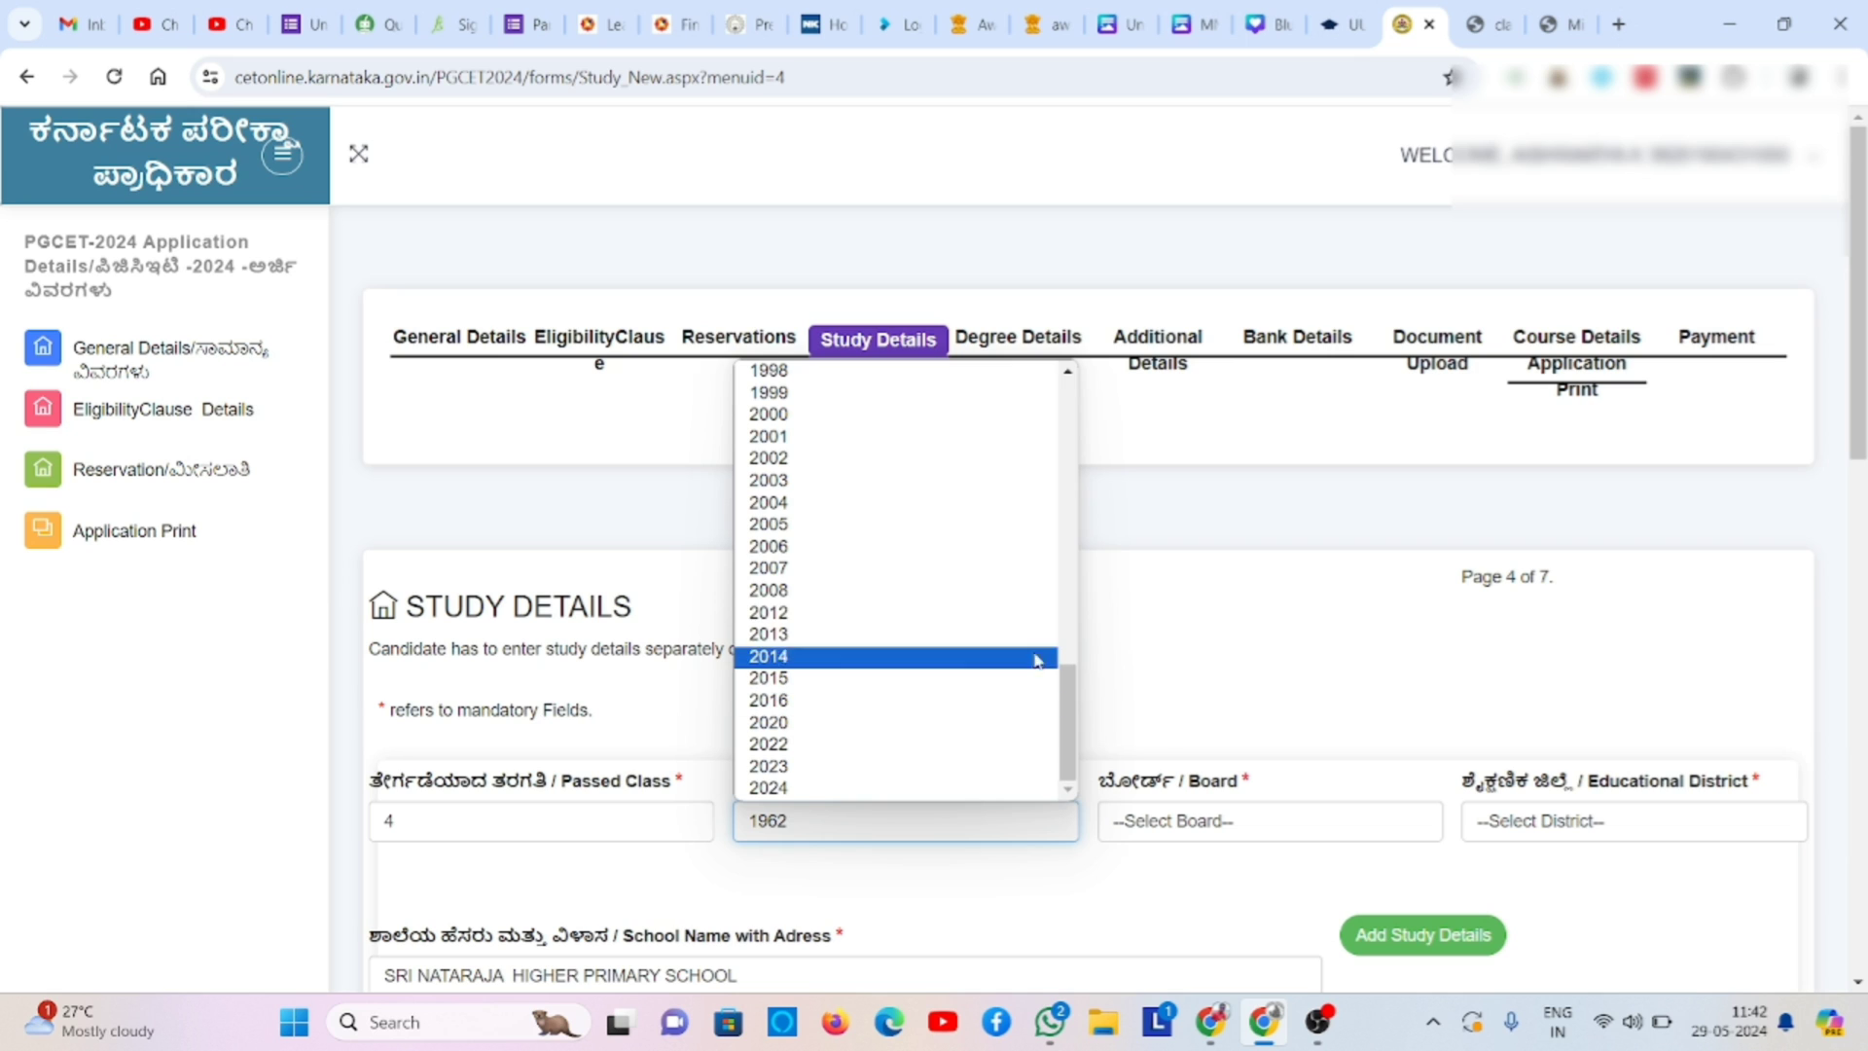
left_click(1056, 615)
left_click(1143, 817)
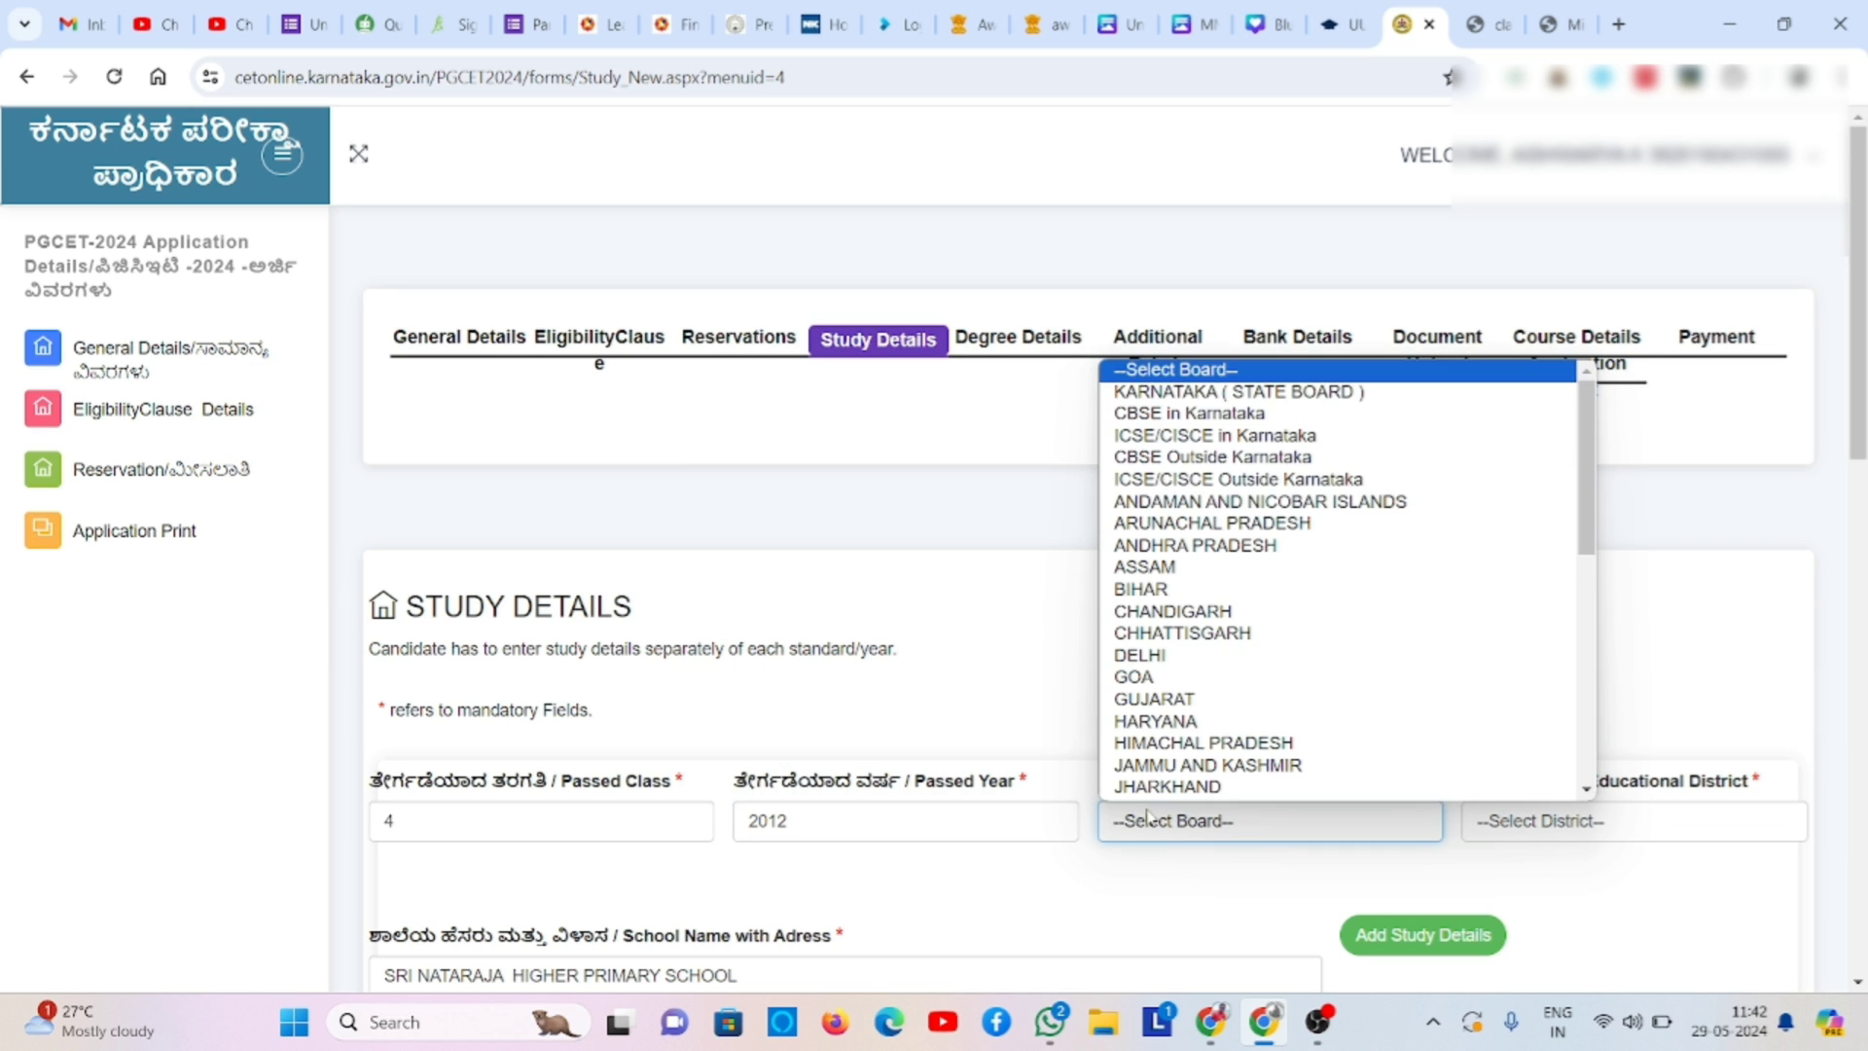
left_click(1322, 398)
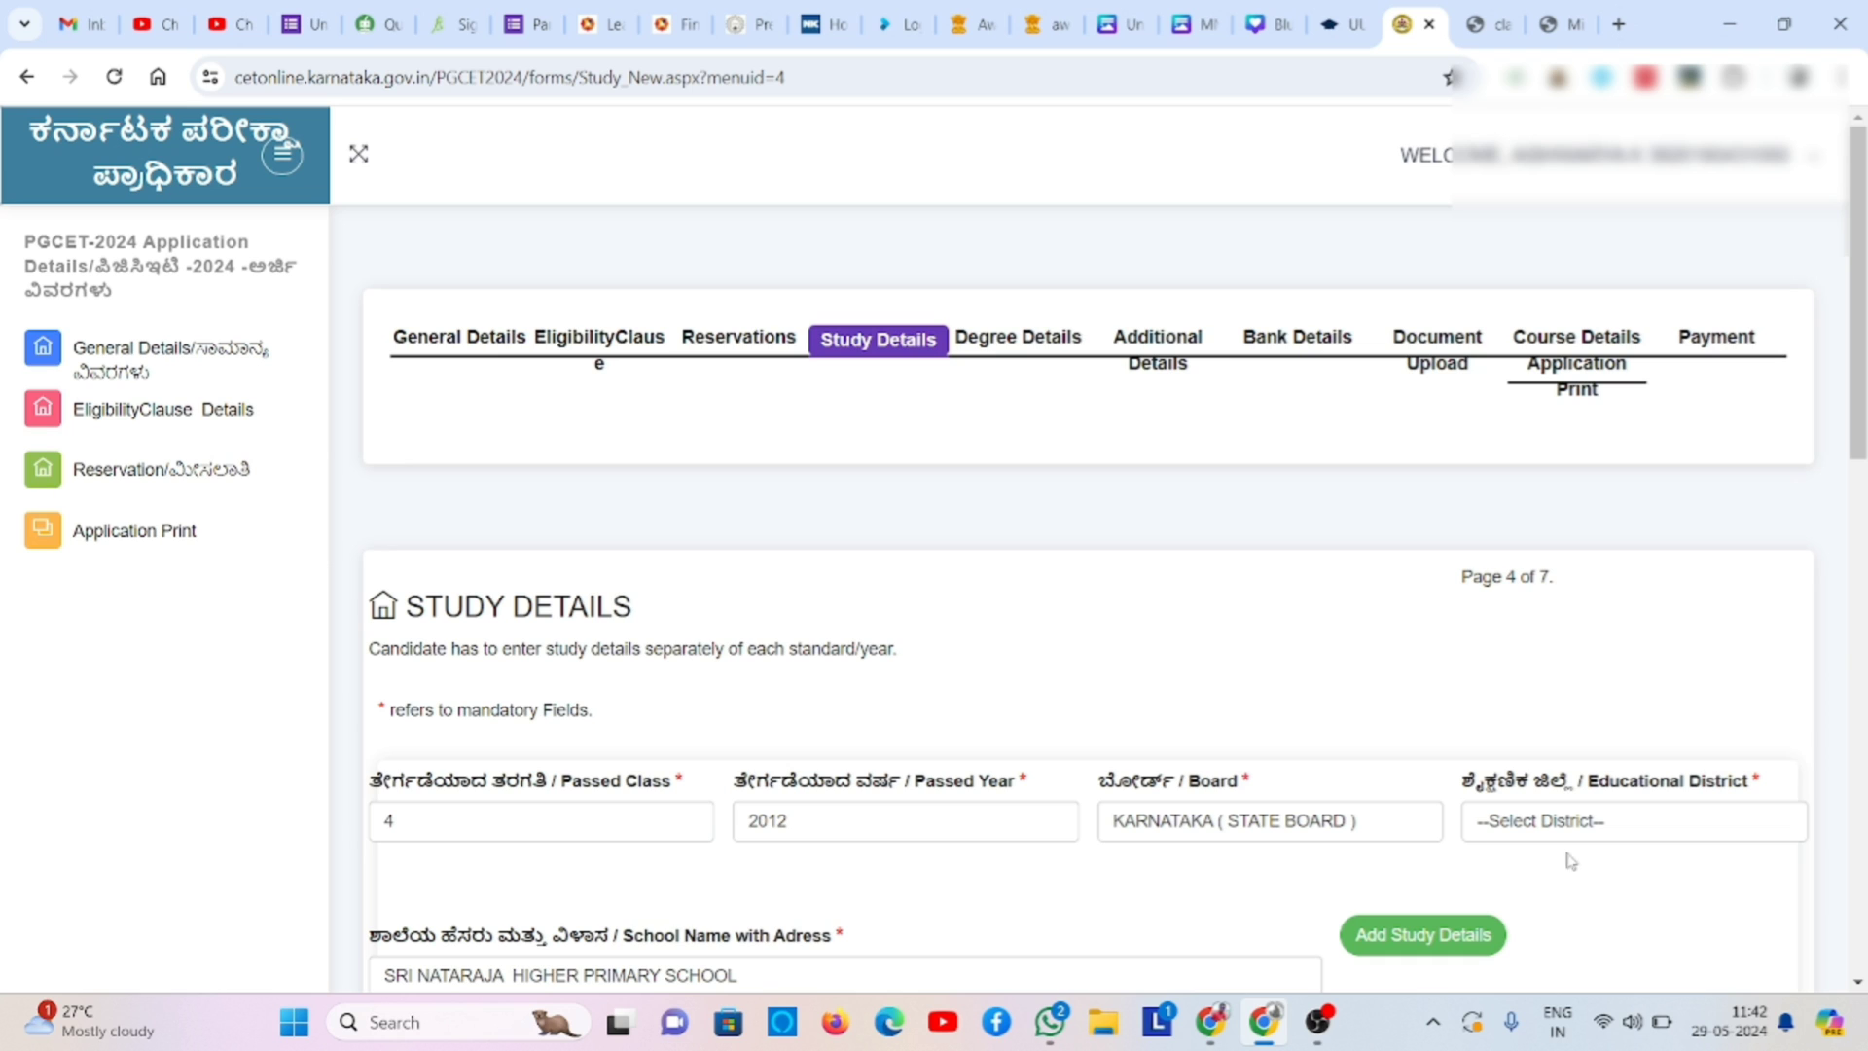
left_click(1596, 819)
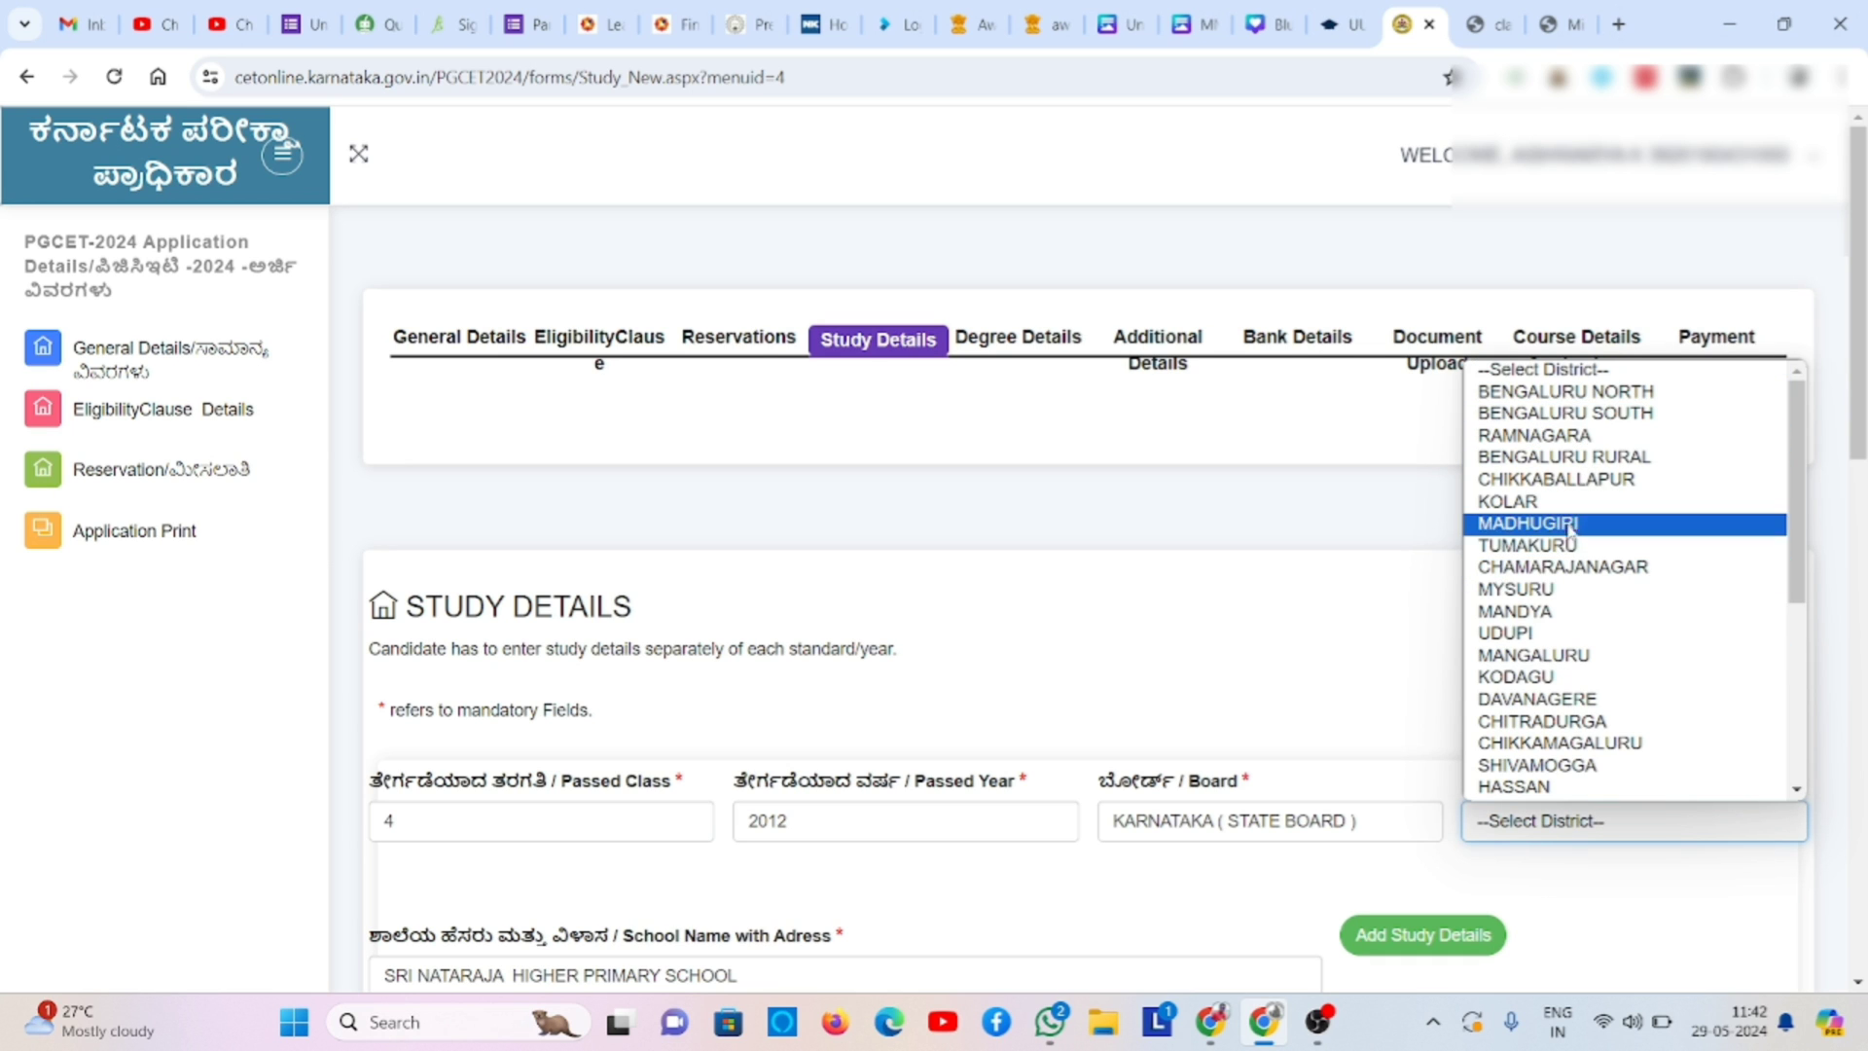
left_click(1571, 589)
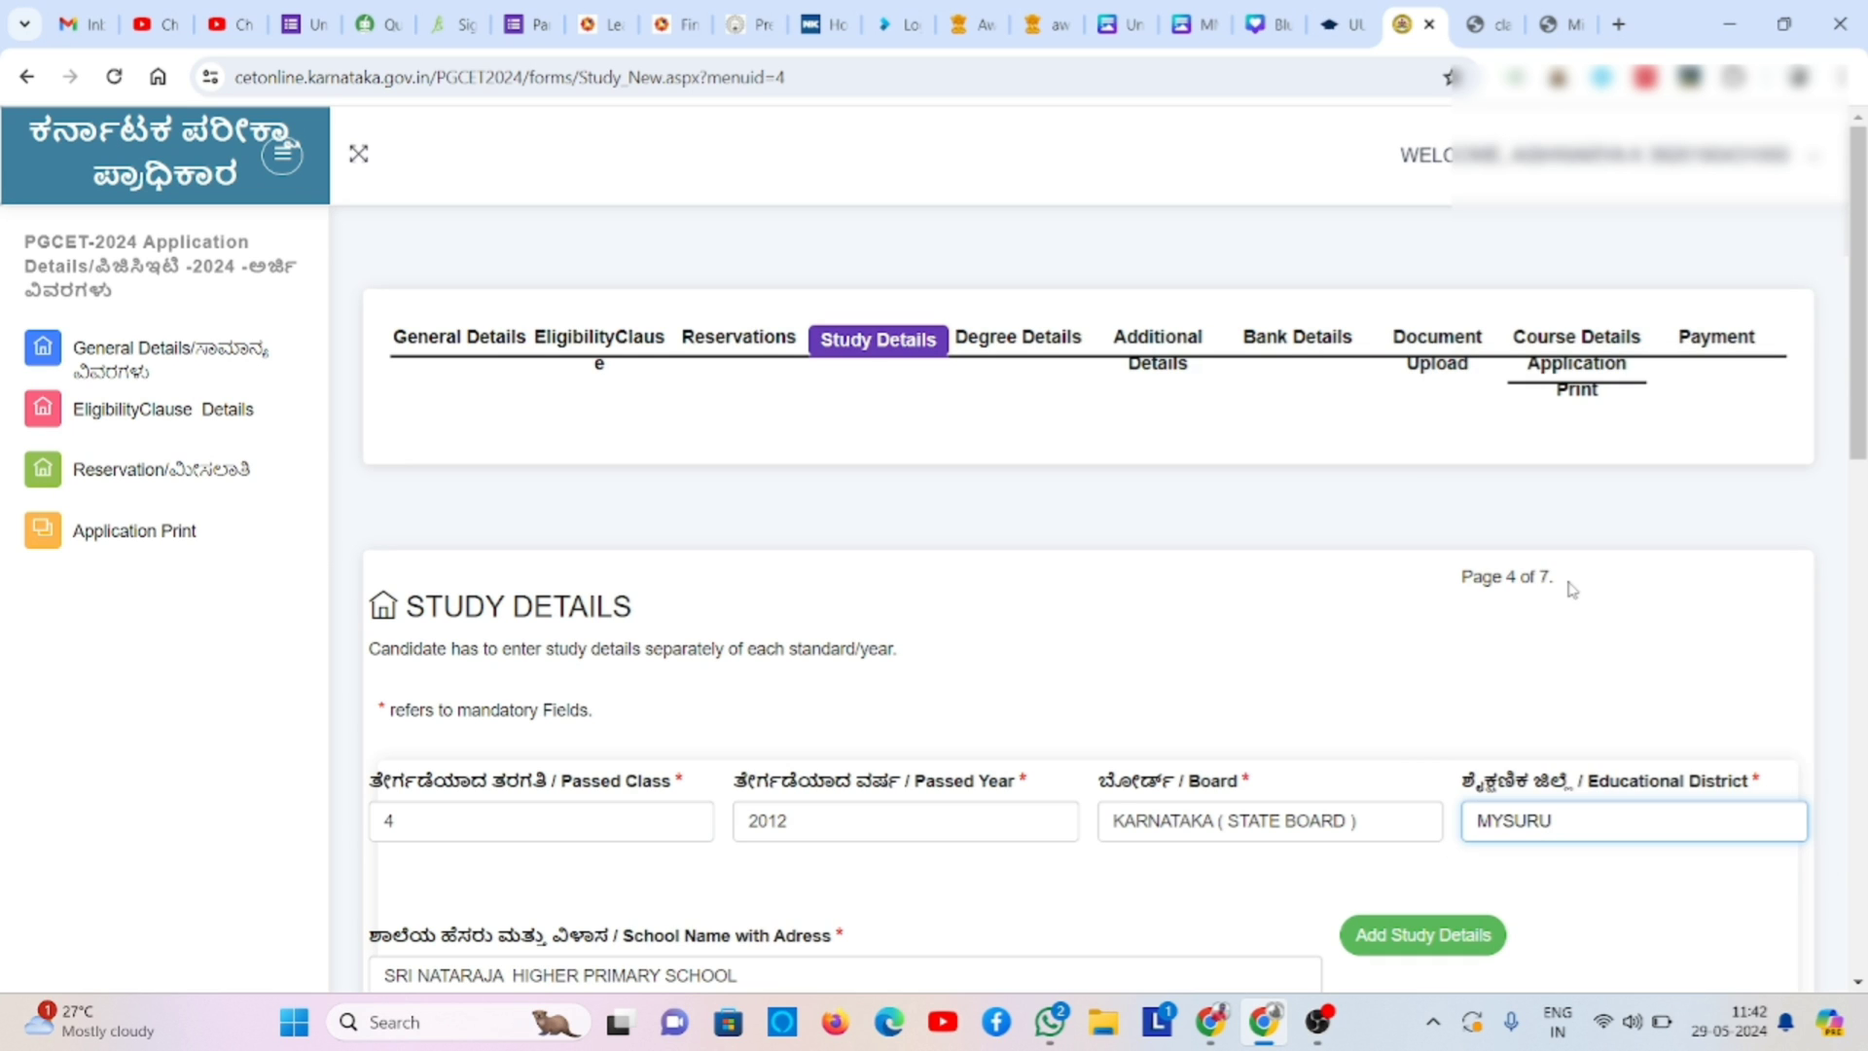
triple_click(1381, 918)
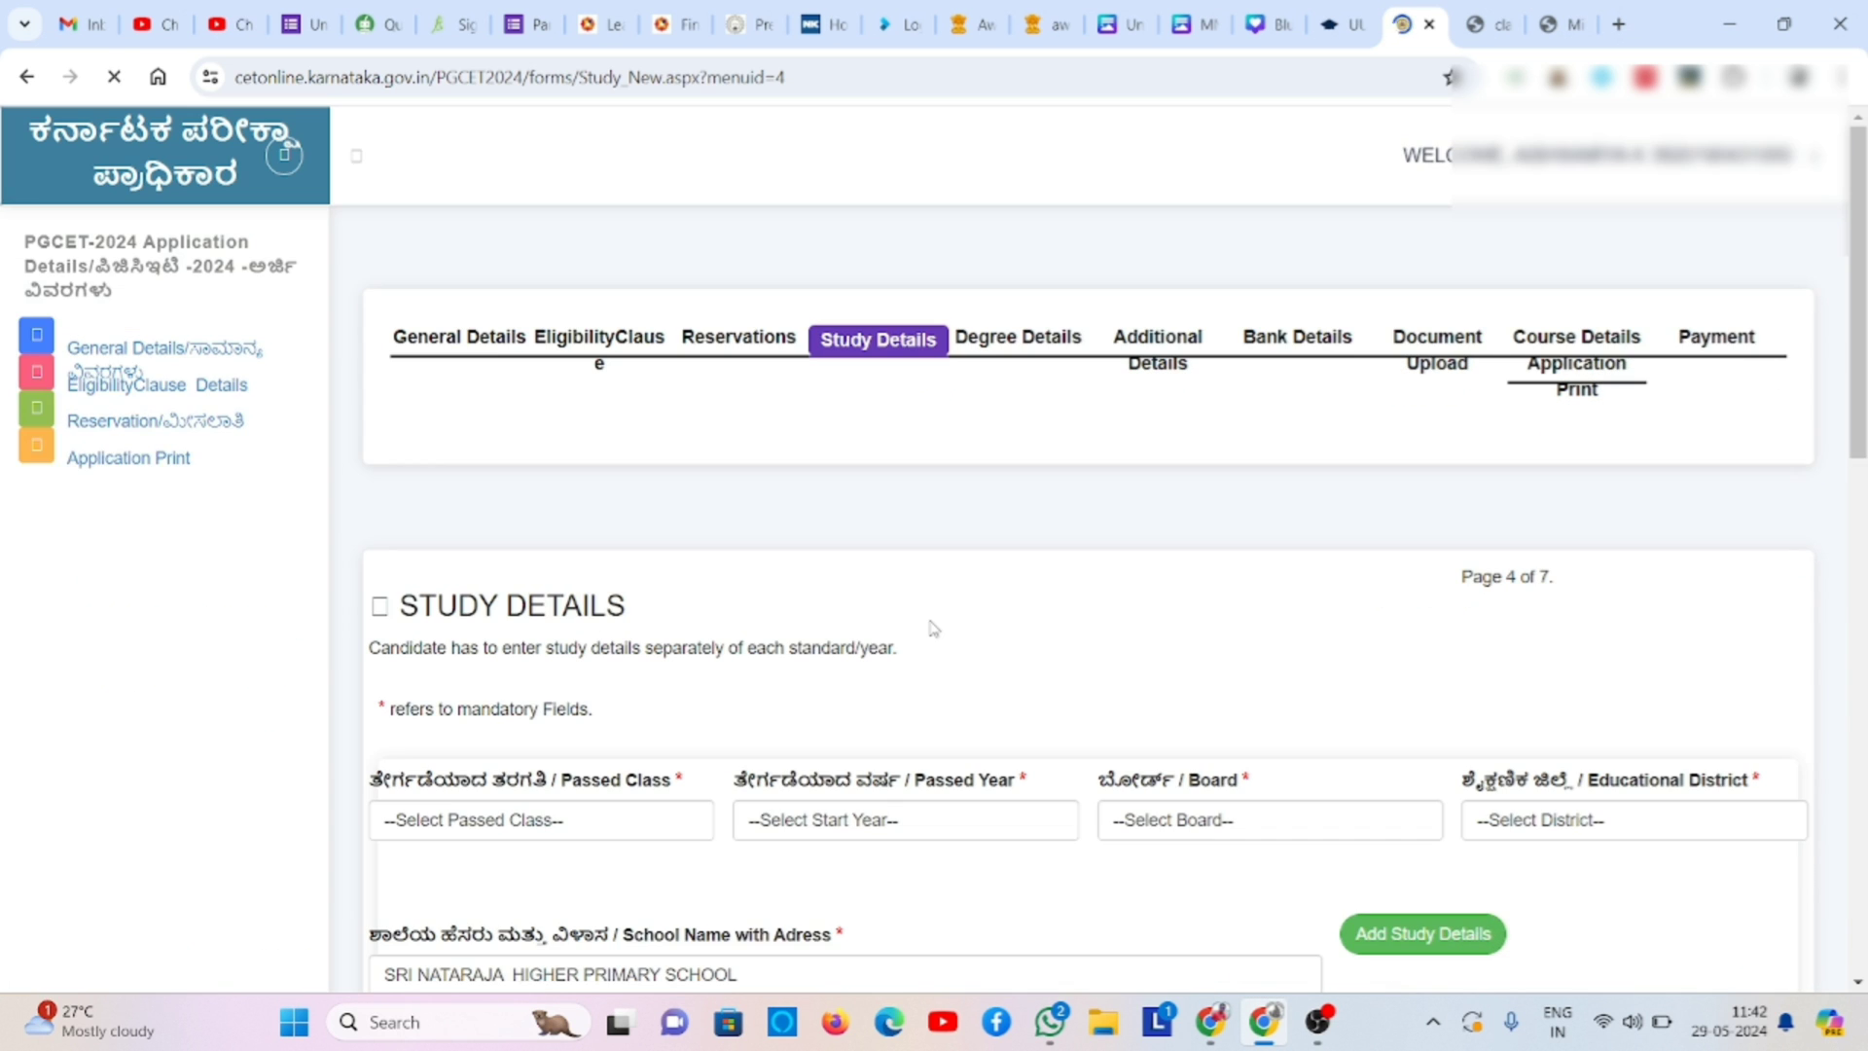
- Add a class 5 record: passed 2013, KARNATAKA ( STATE BOARD ), MYSURU district
left_click(603, 820)
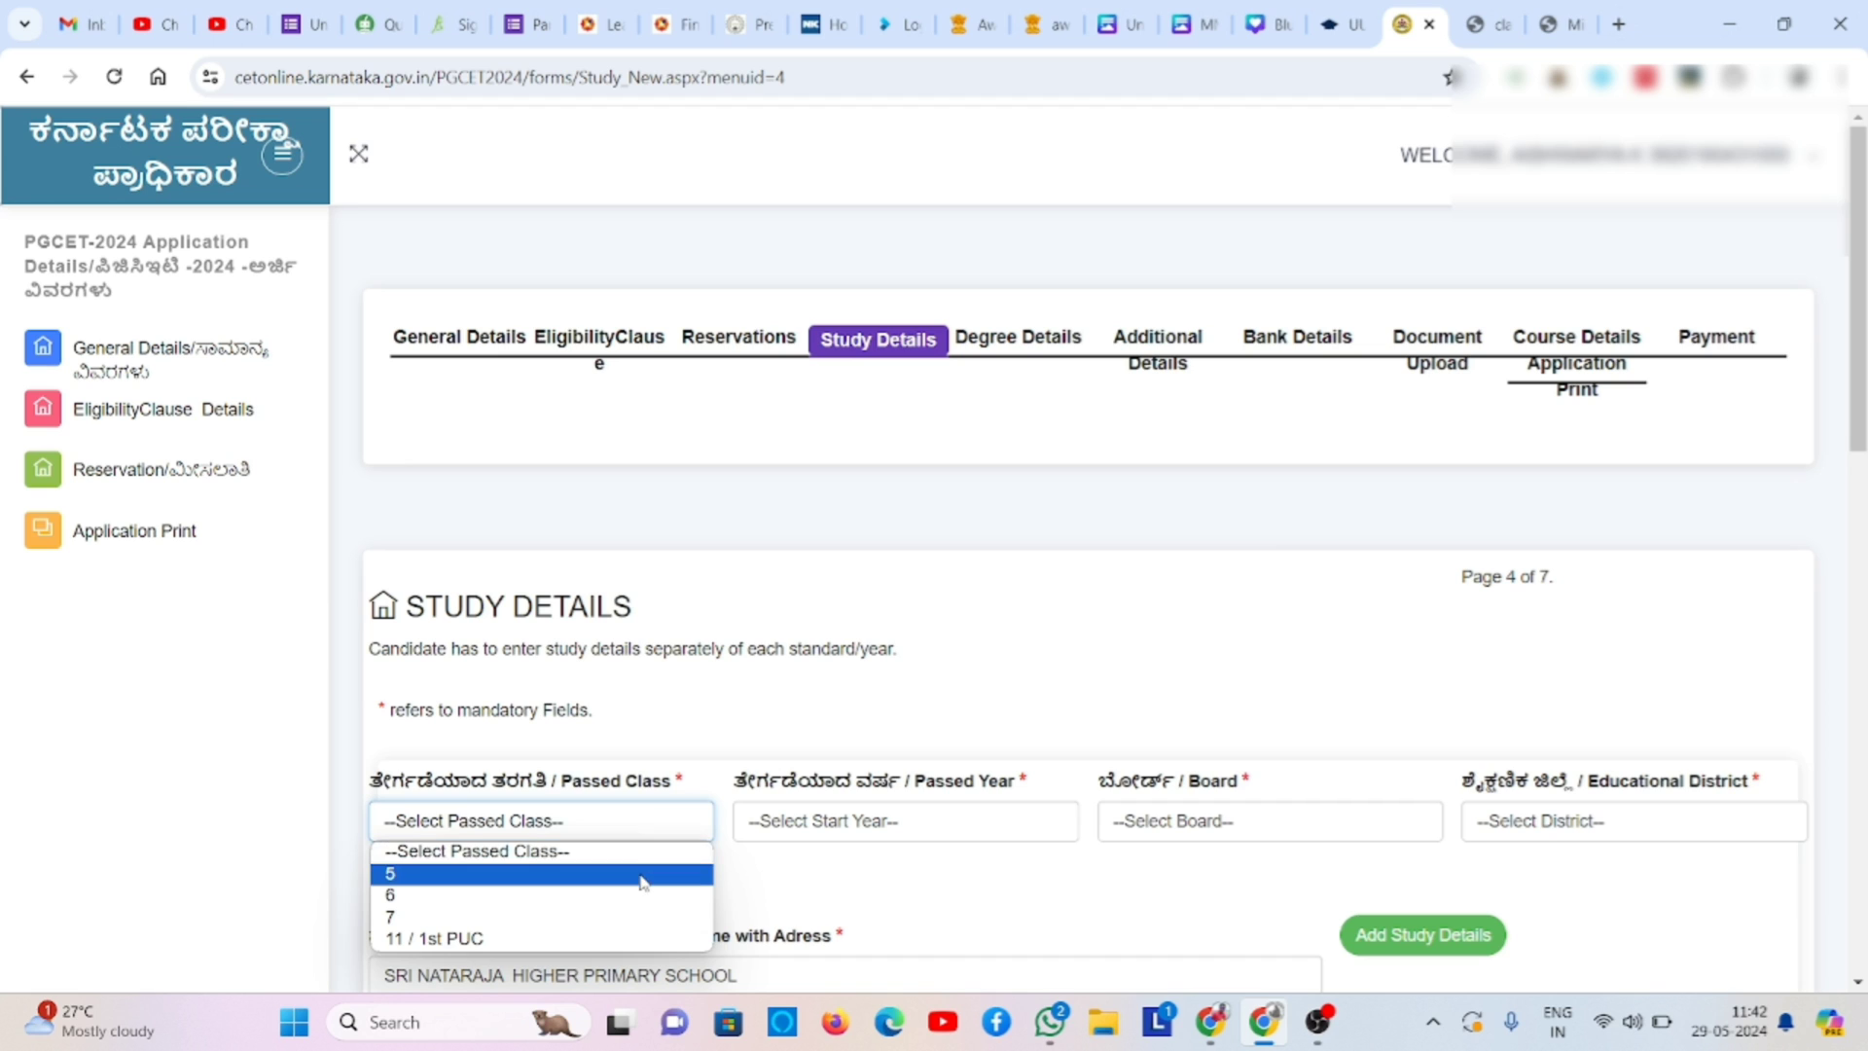
left_click(642, 874)
left_click(819, 827)
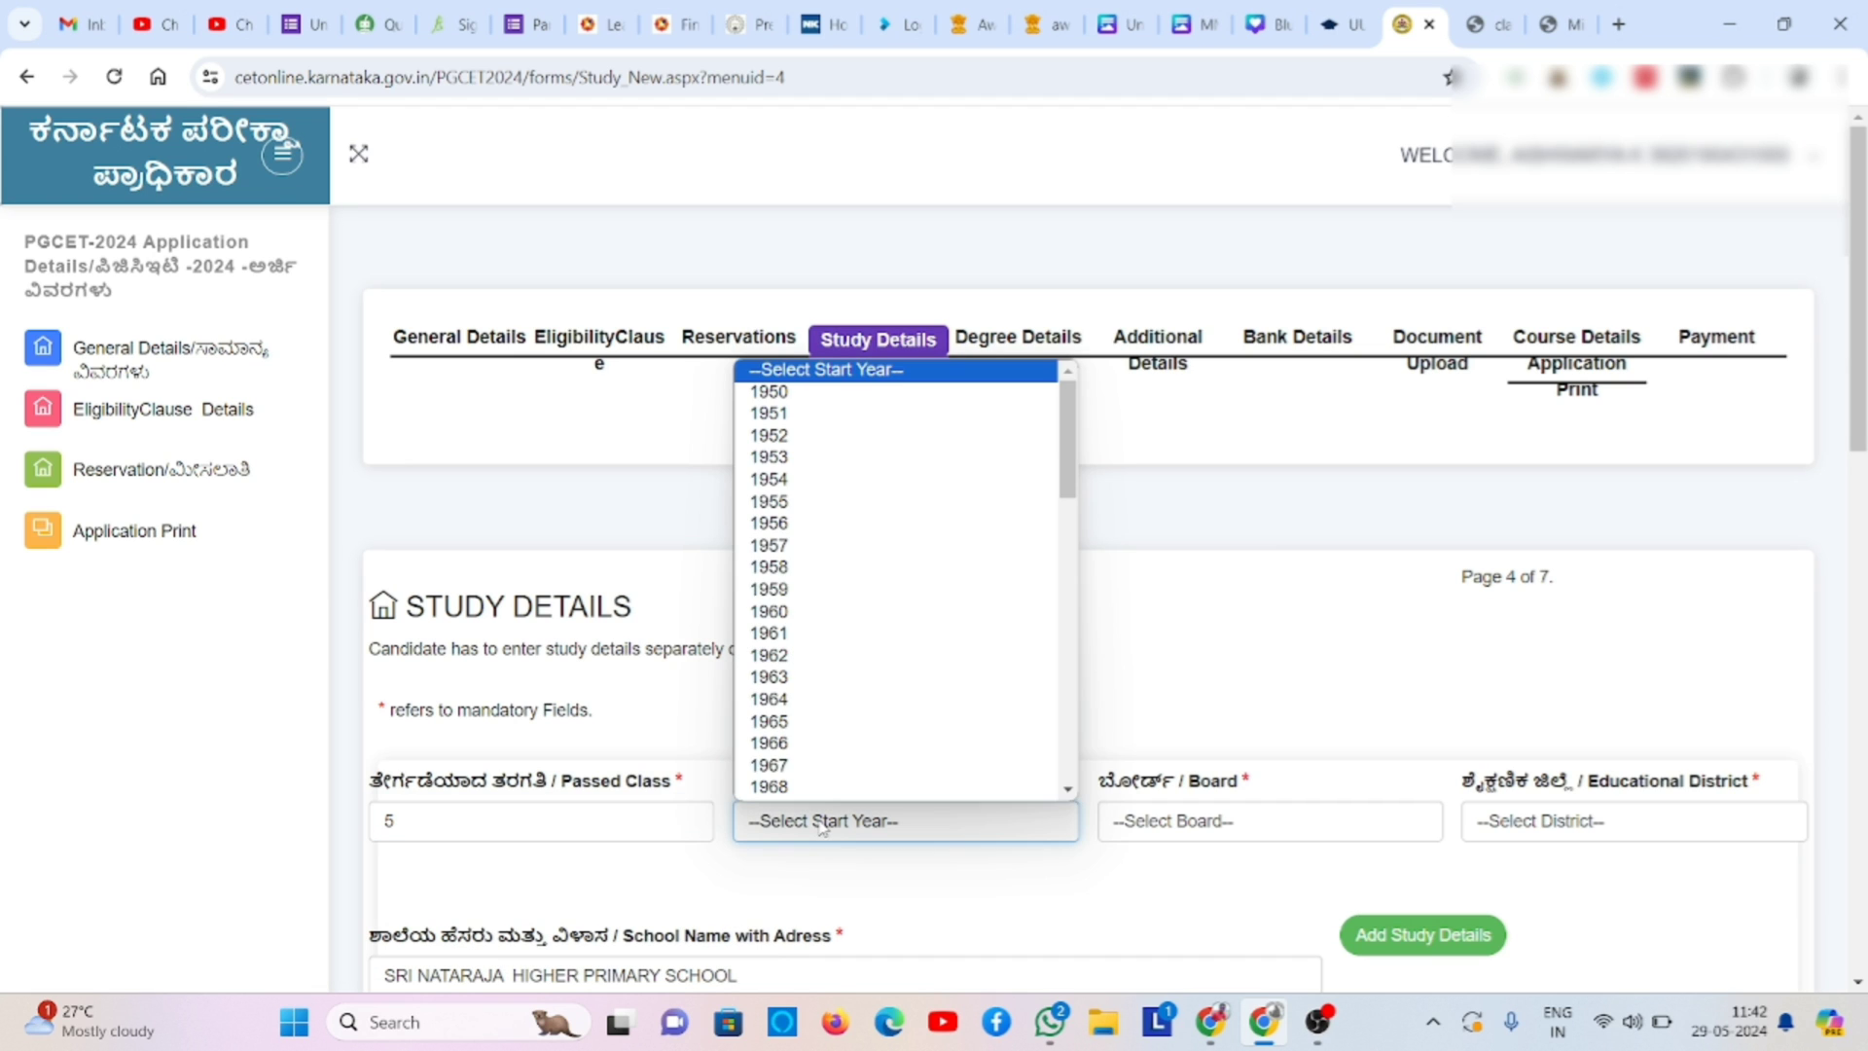
type("2013")
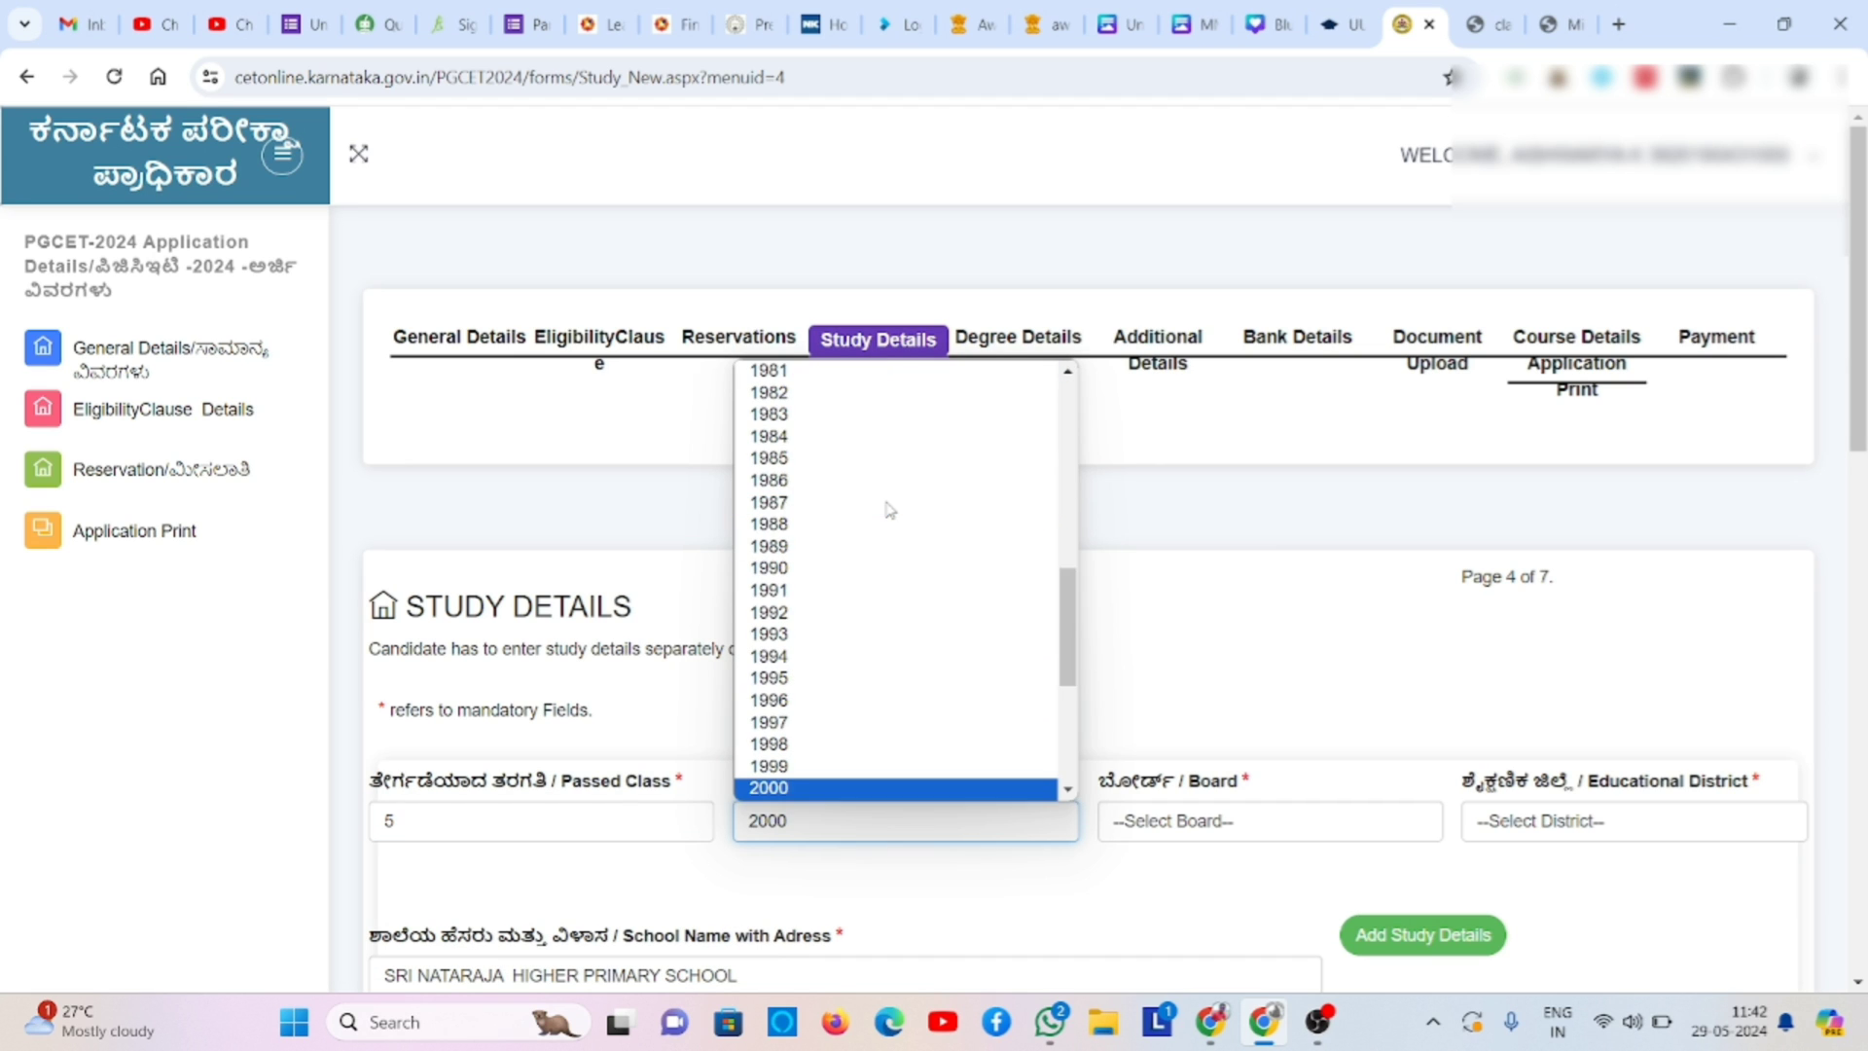
key("Return")
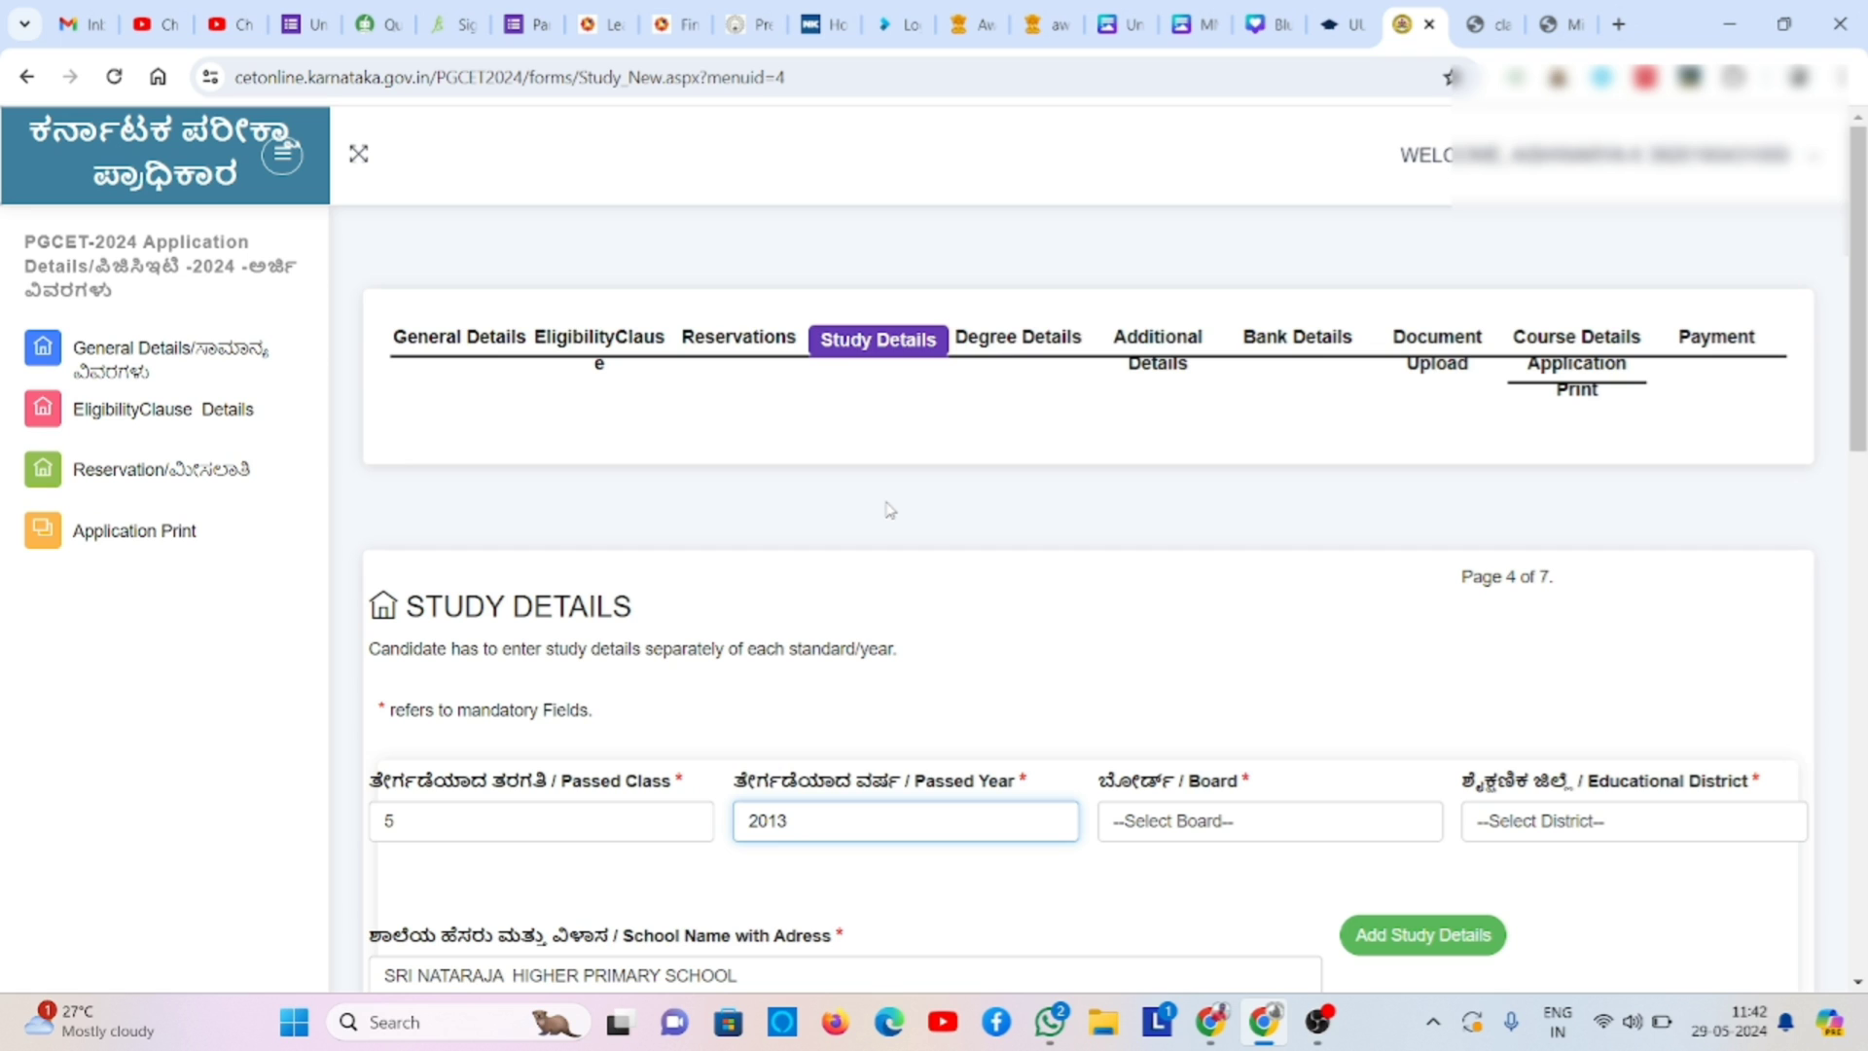
left_click(1284, 839)
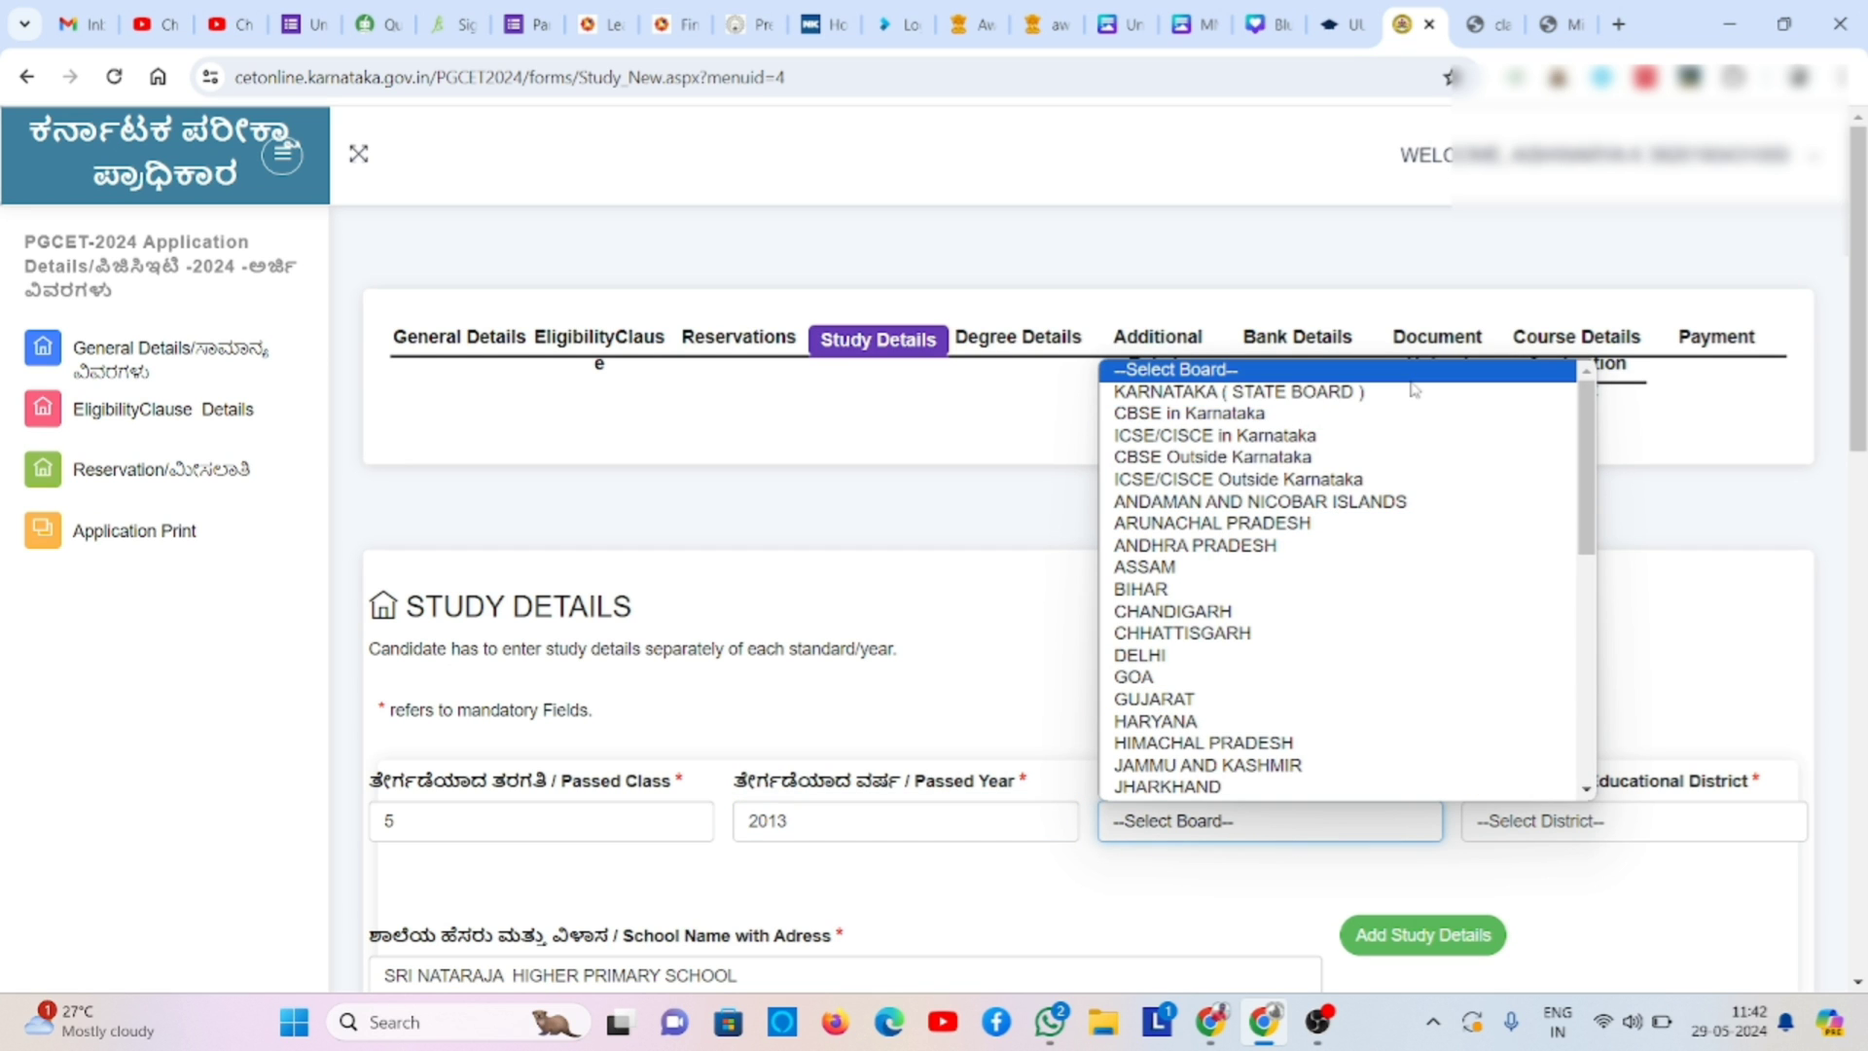
left_click(1413, 391)
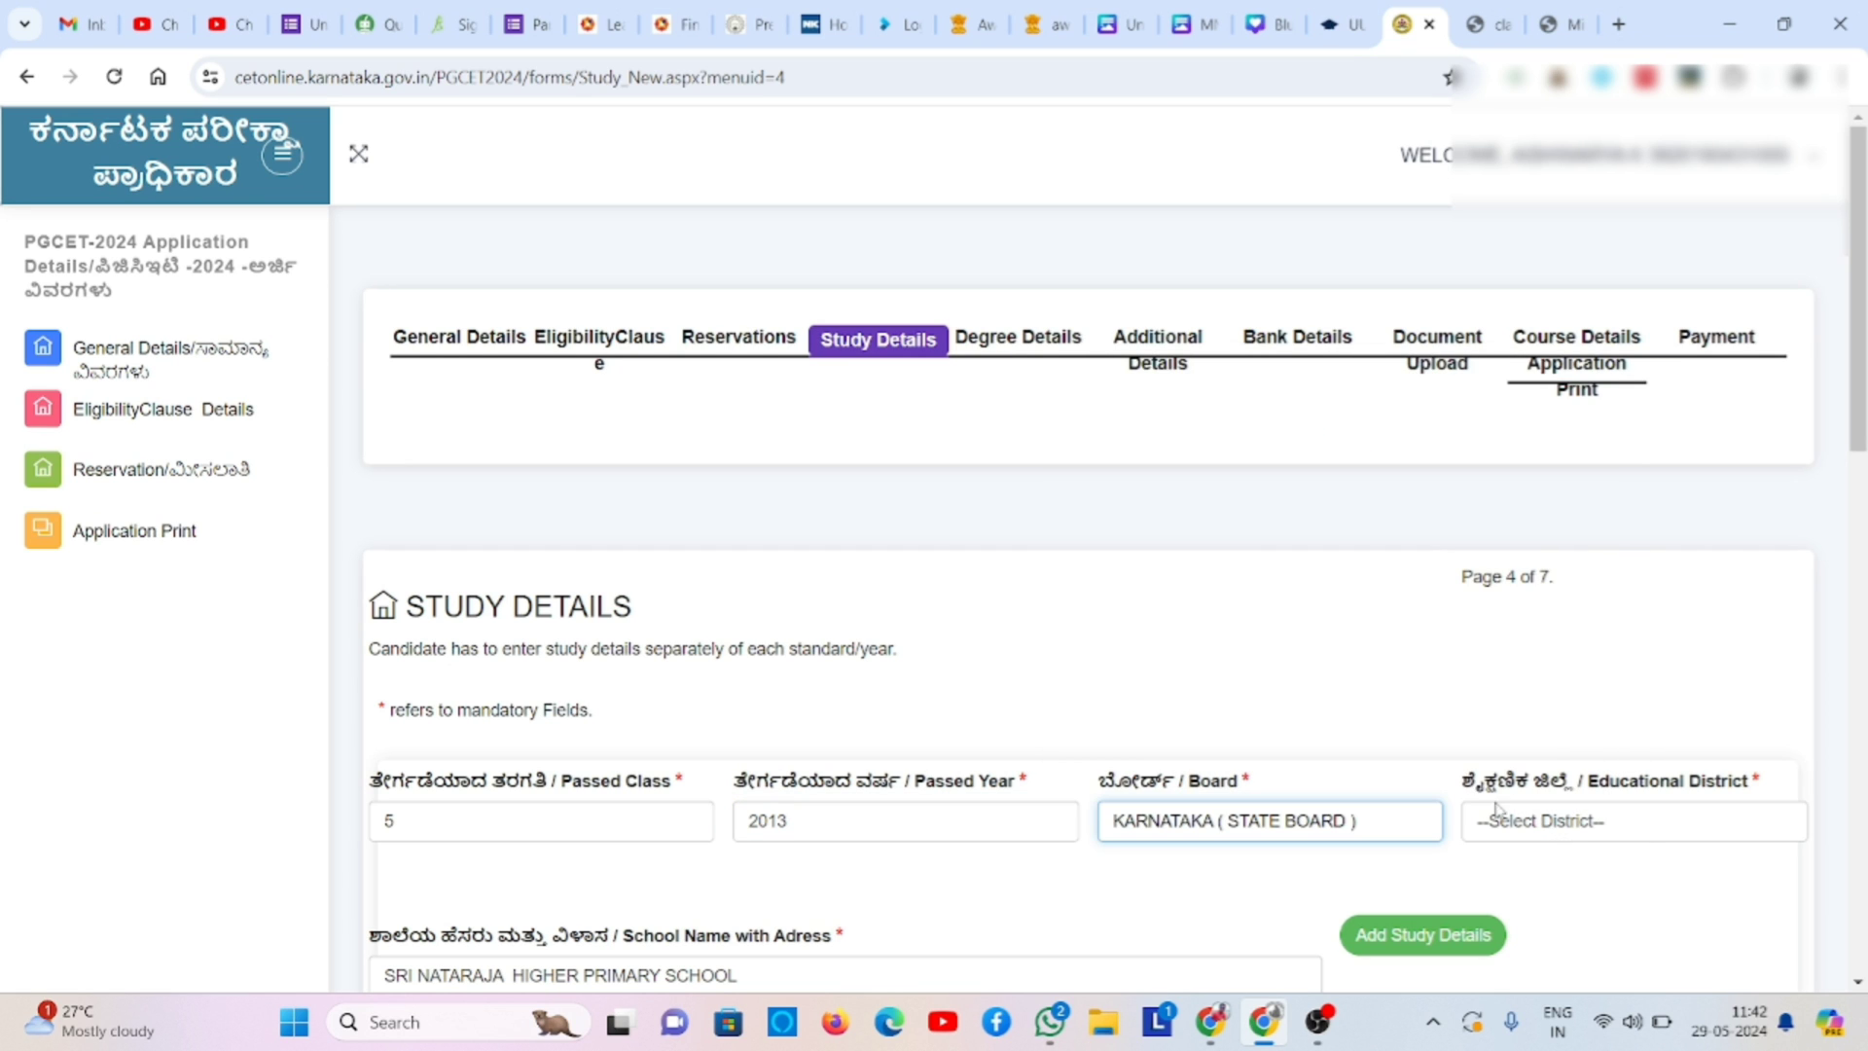
left_click(1520, 820)
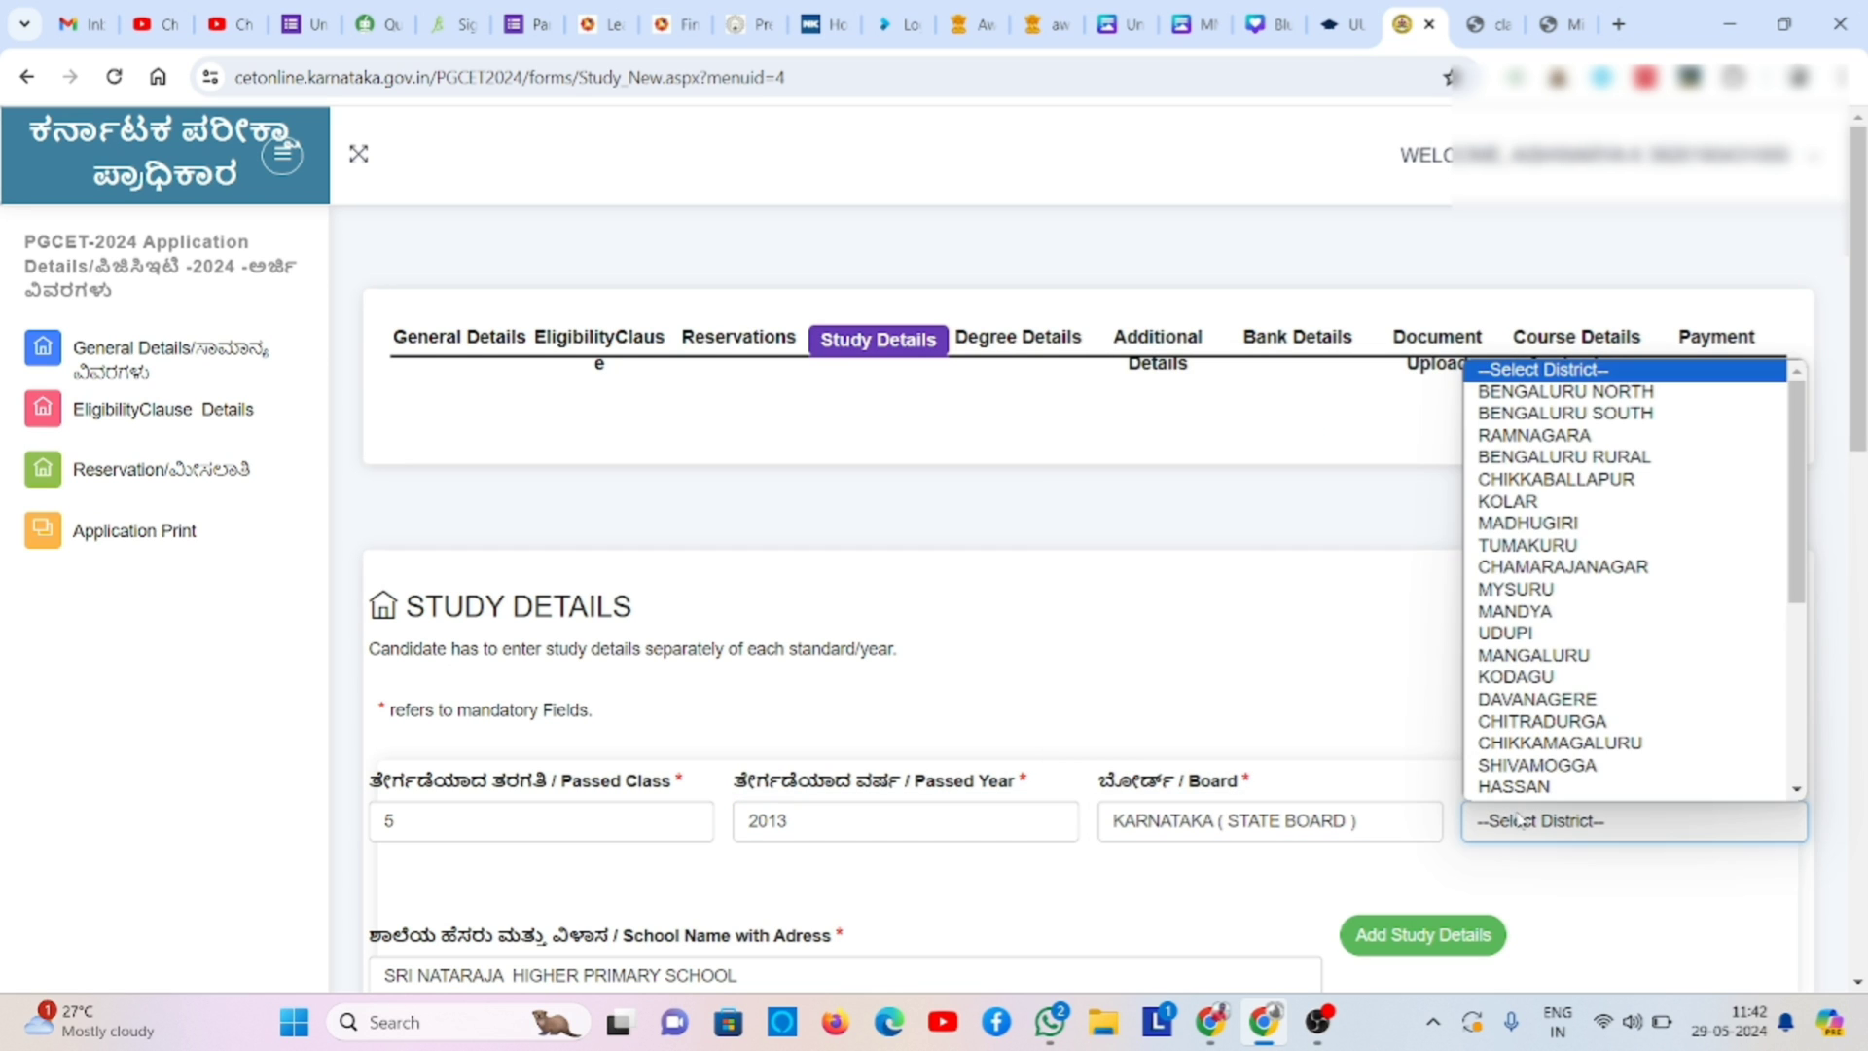
left_click(1626, 590)
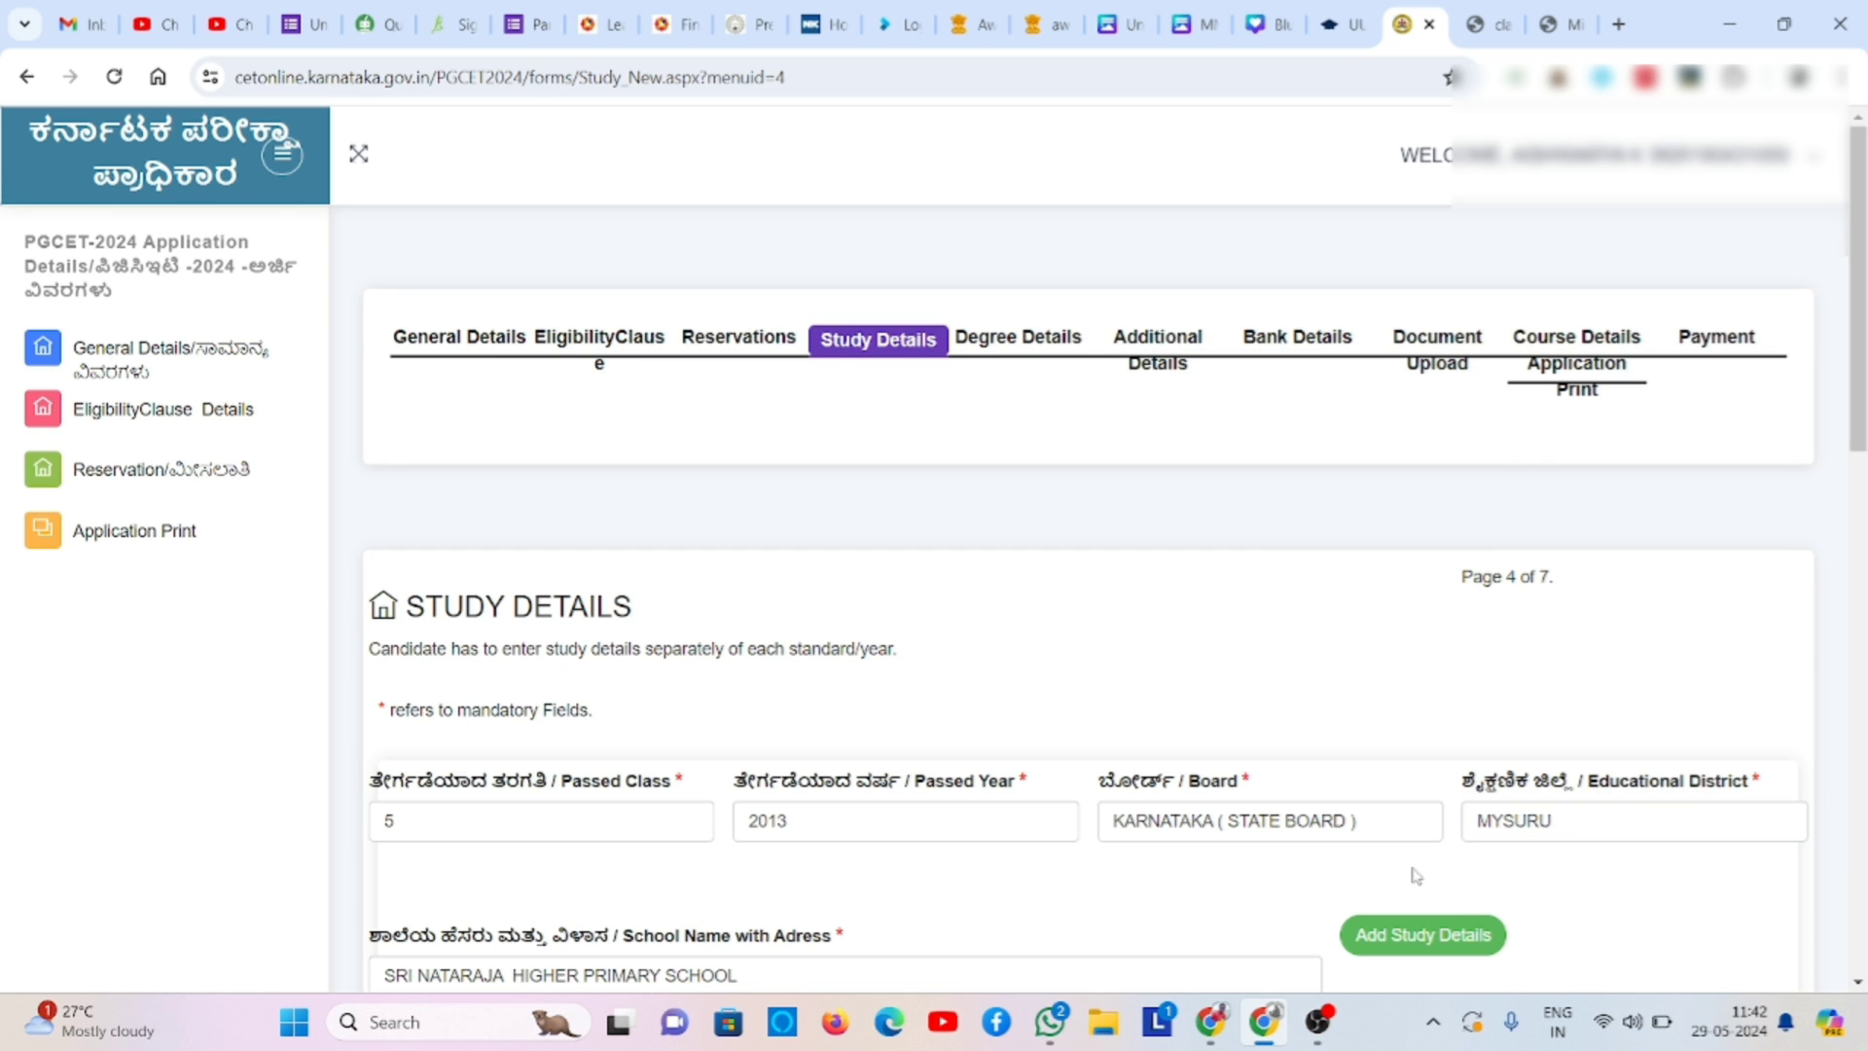
left_click(1418, 934)
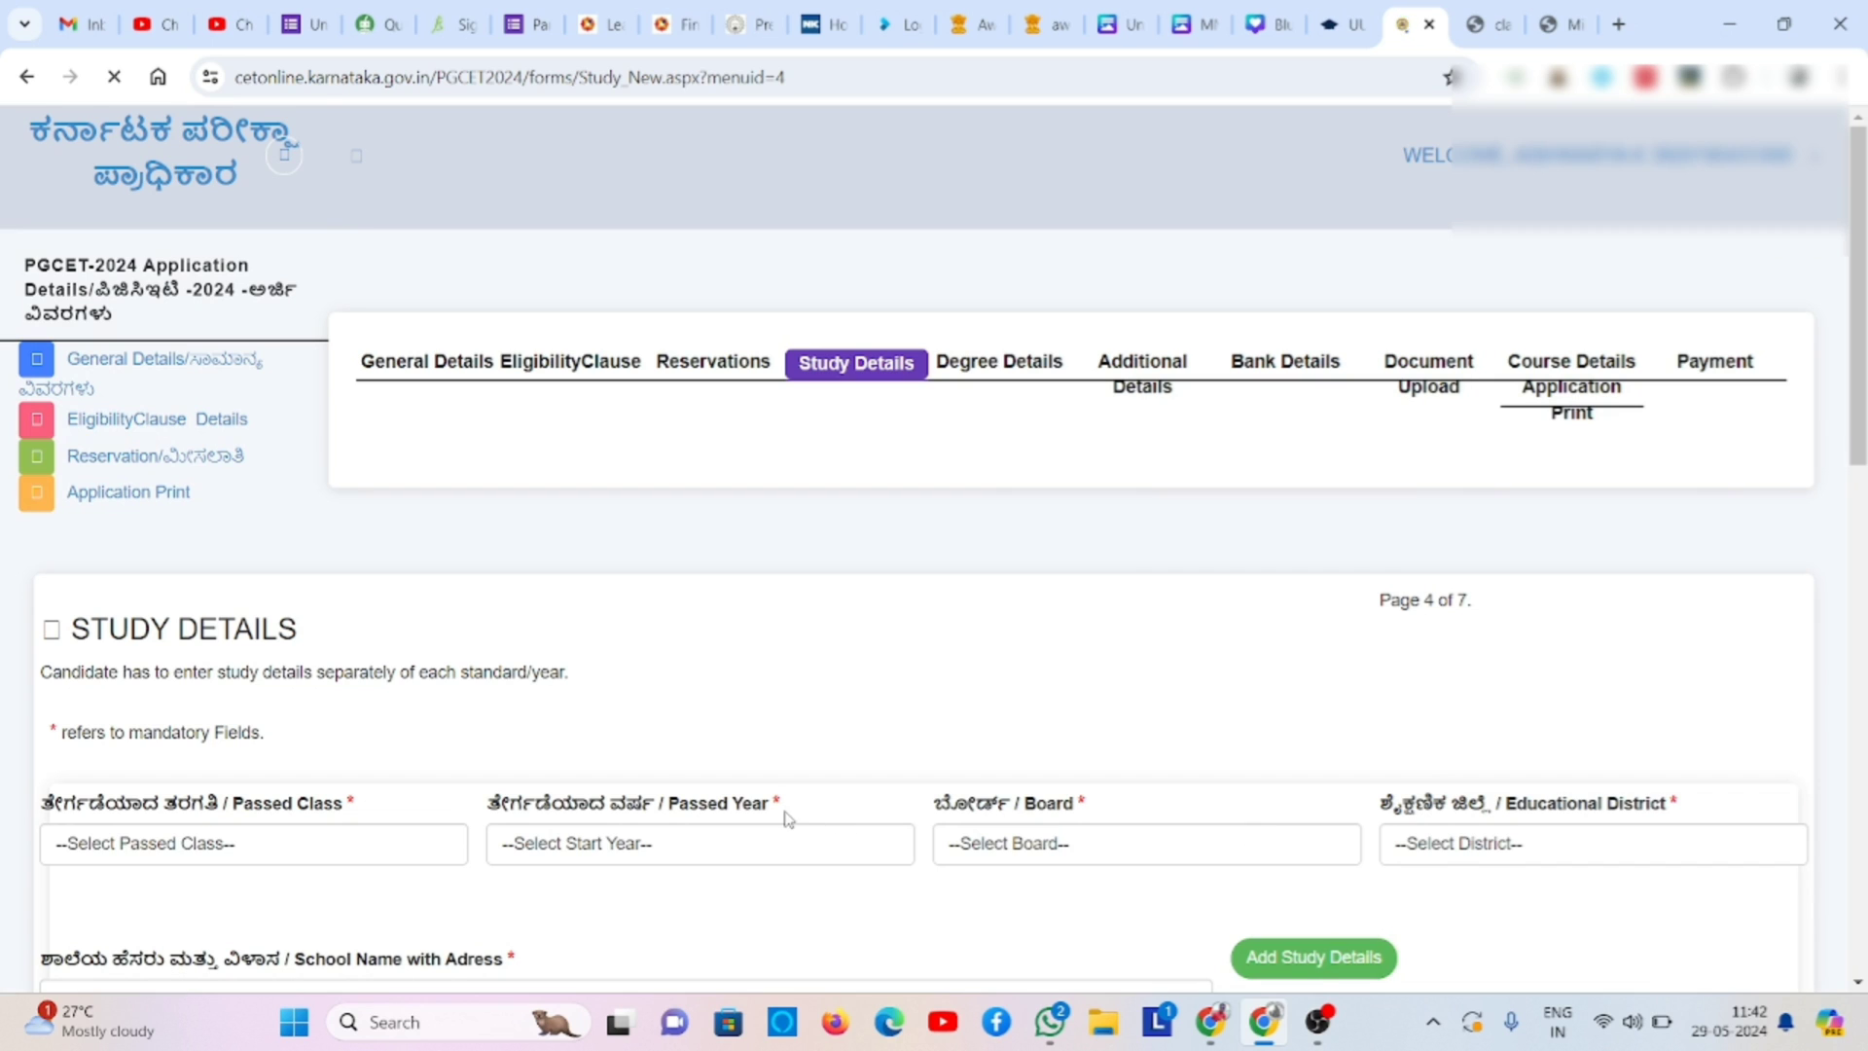
- Add a class 6 record: passed 2014, KARNATAKA ( STATE BOARD ), MYSURU district
left_click(652, 820)
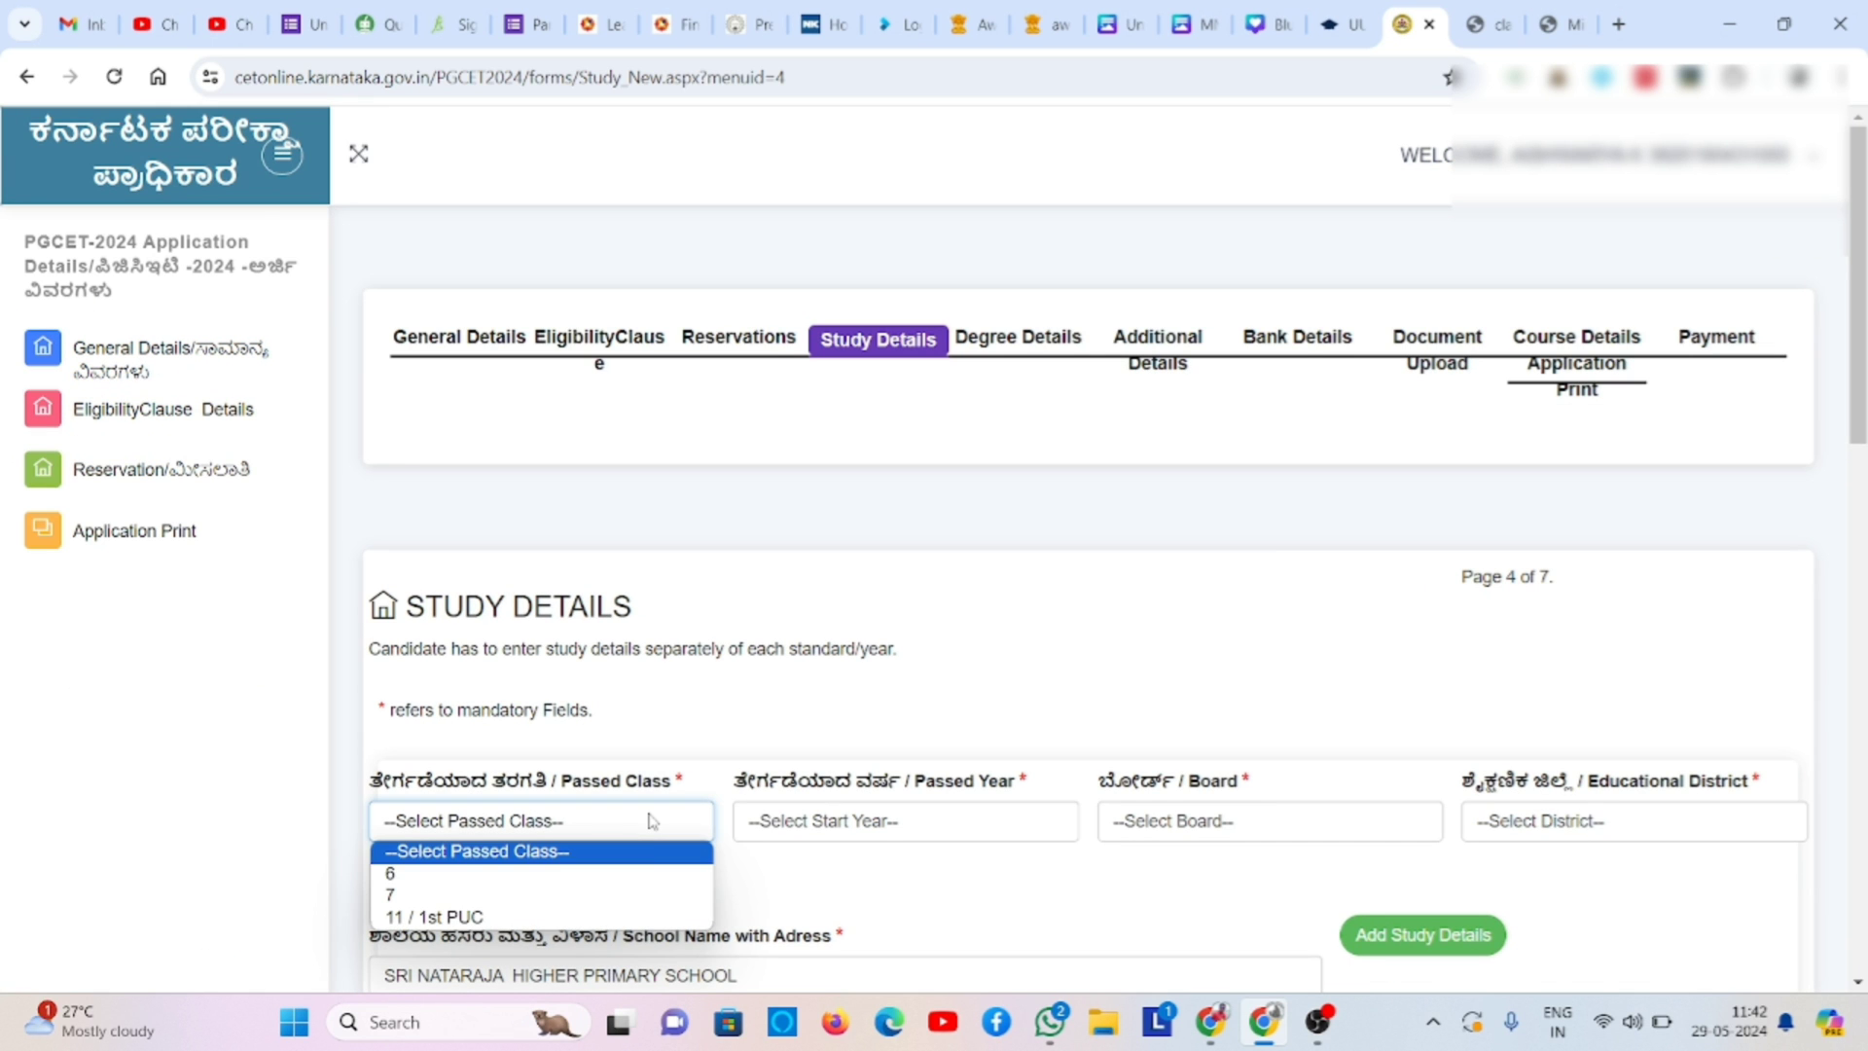
left_click(646, 873)
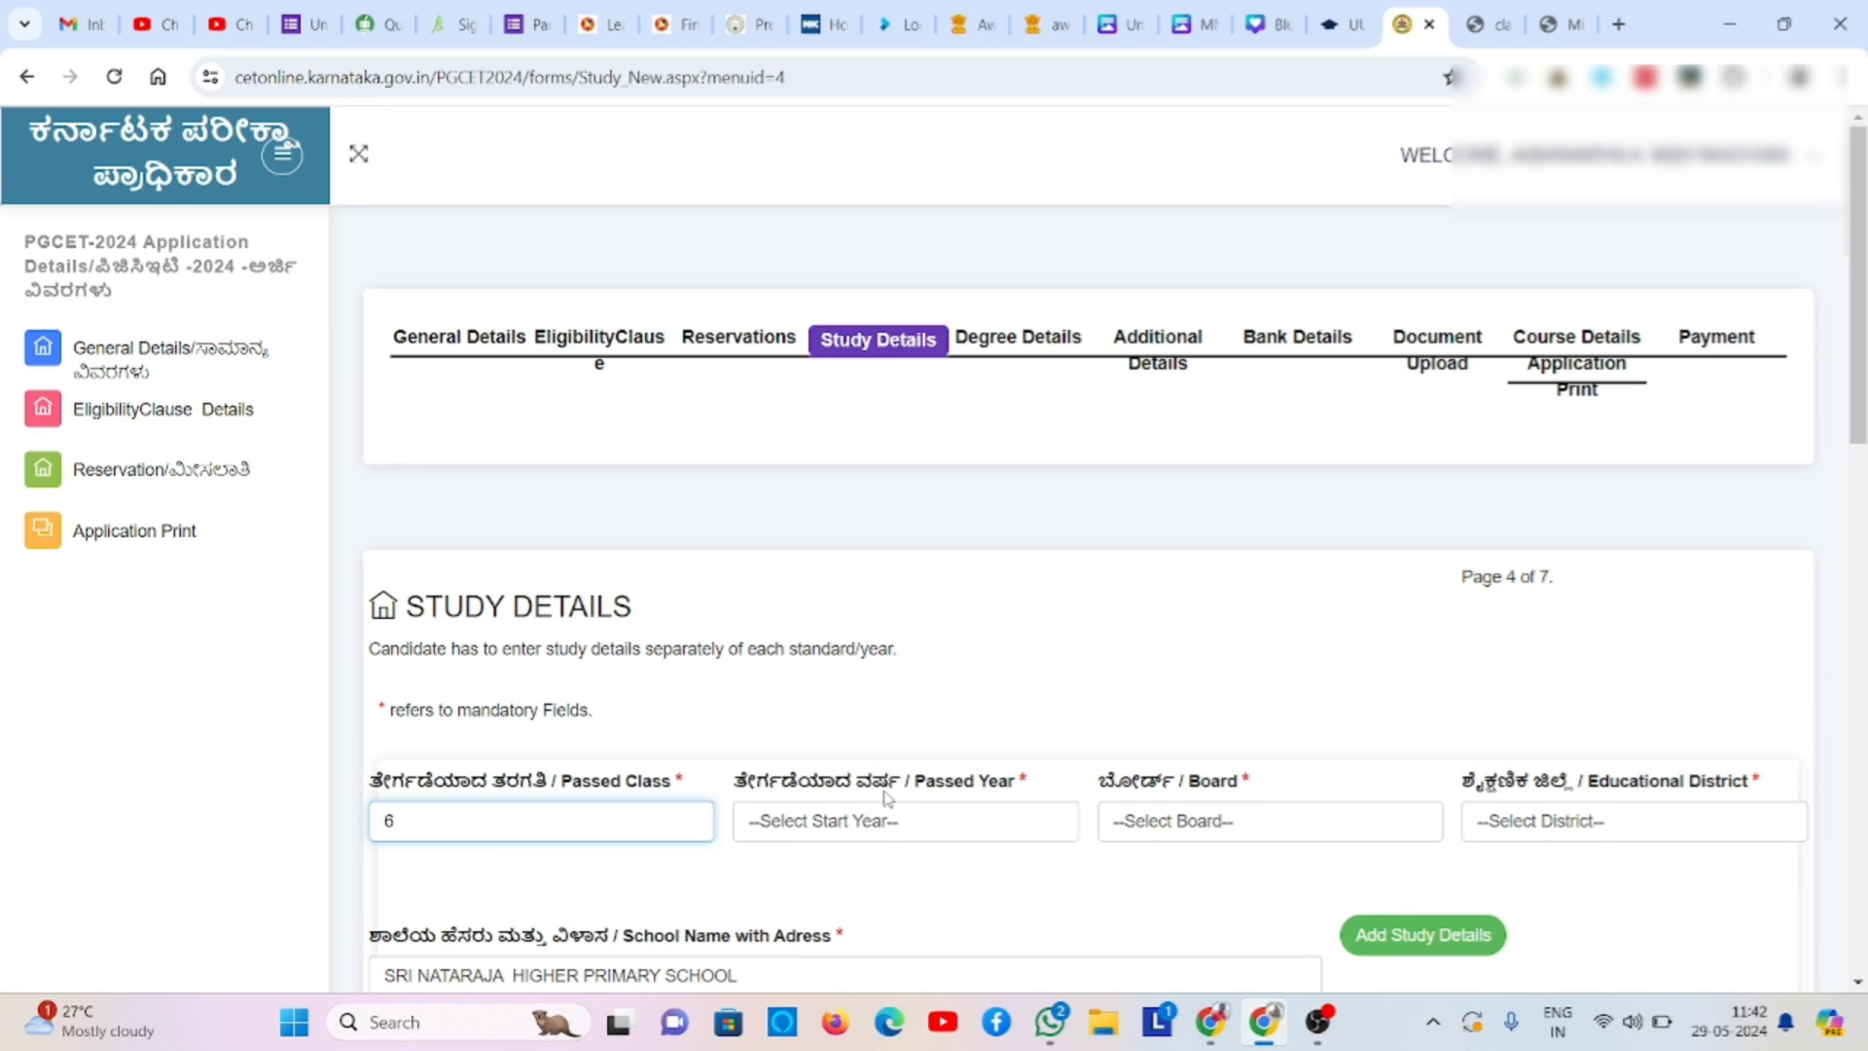
left_click(888, 820)
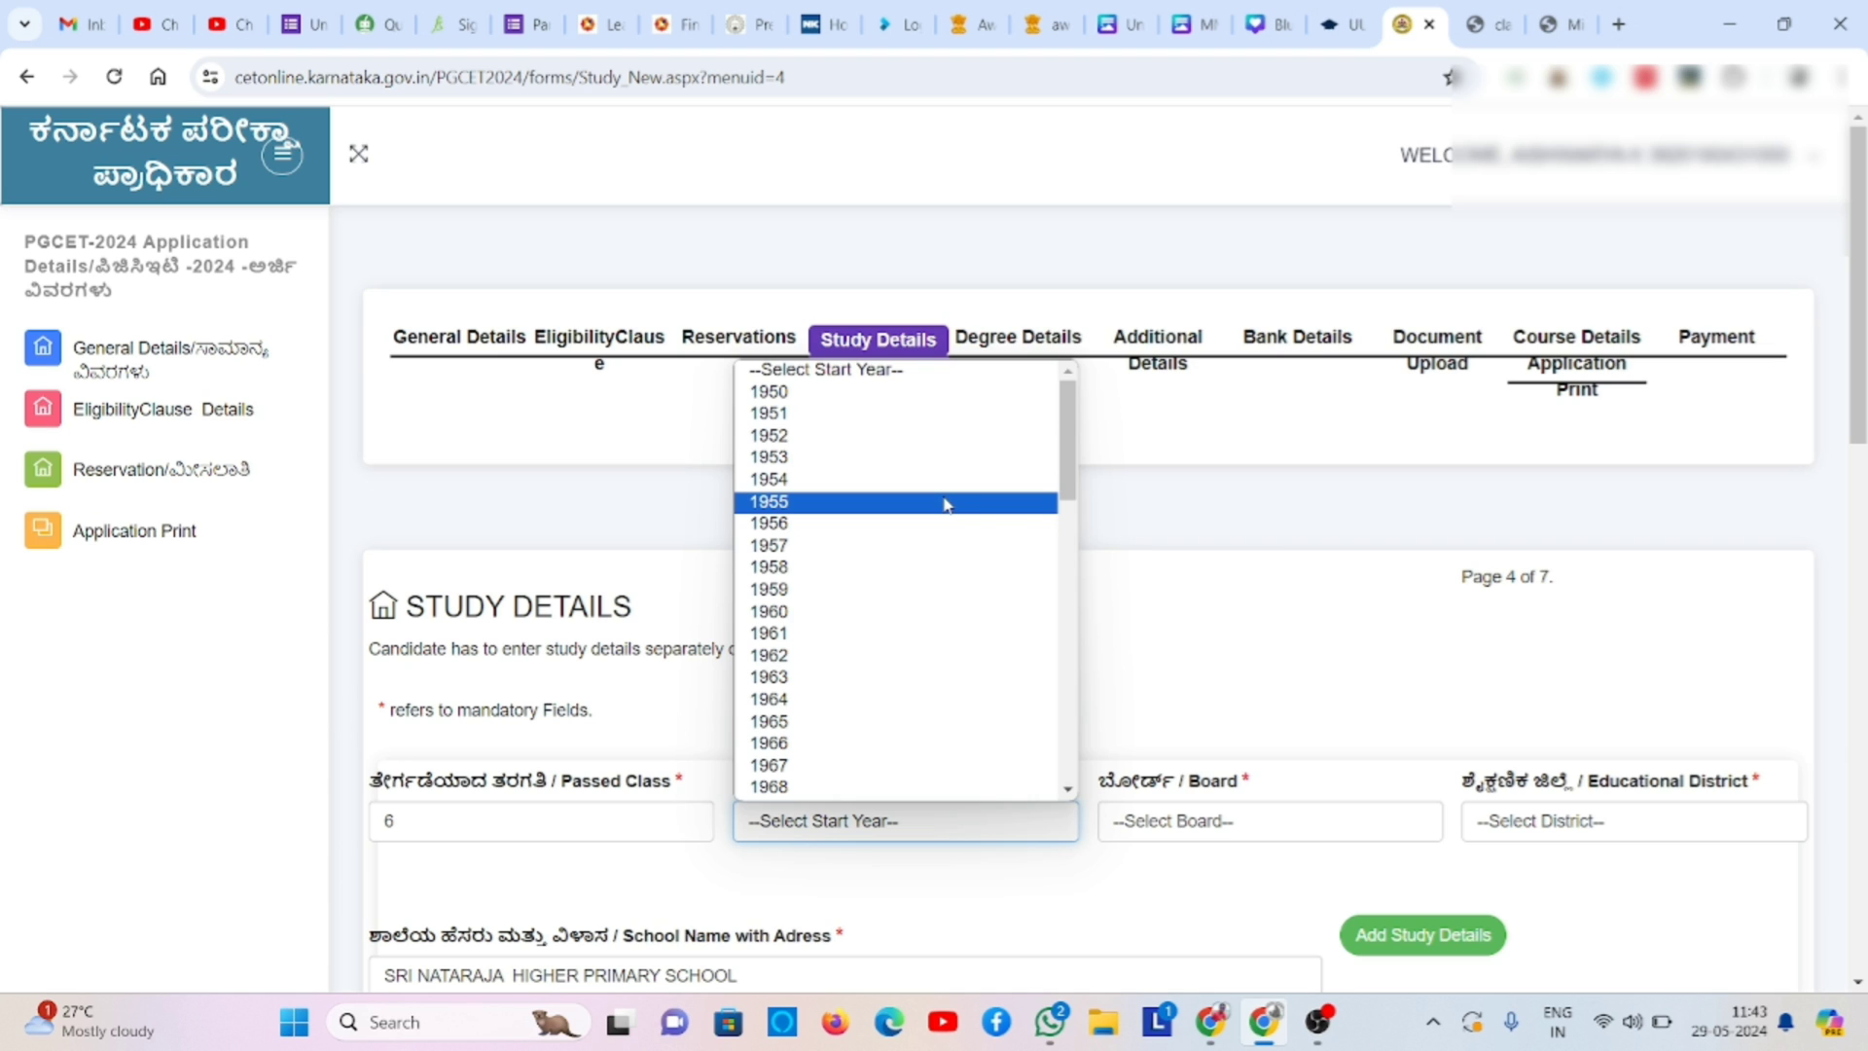
type("2014")
key("Return")
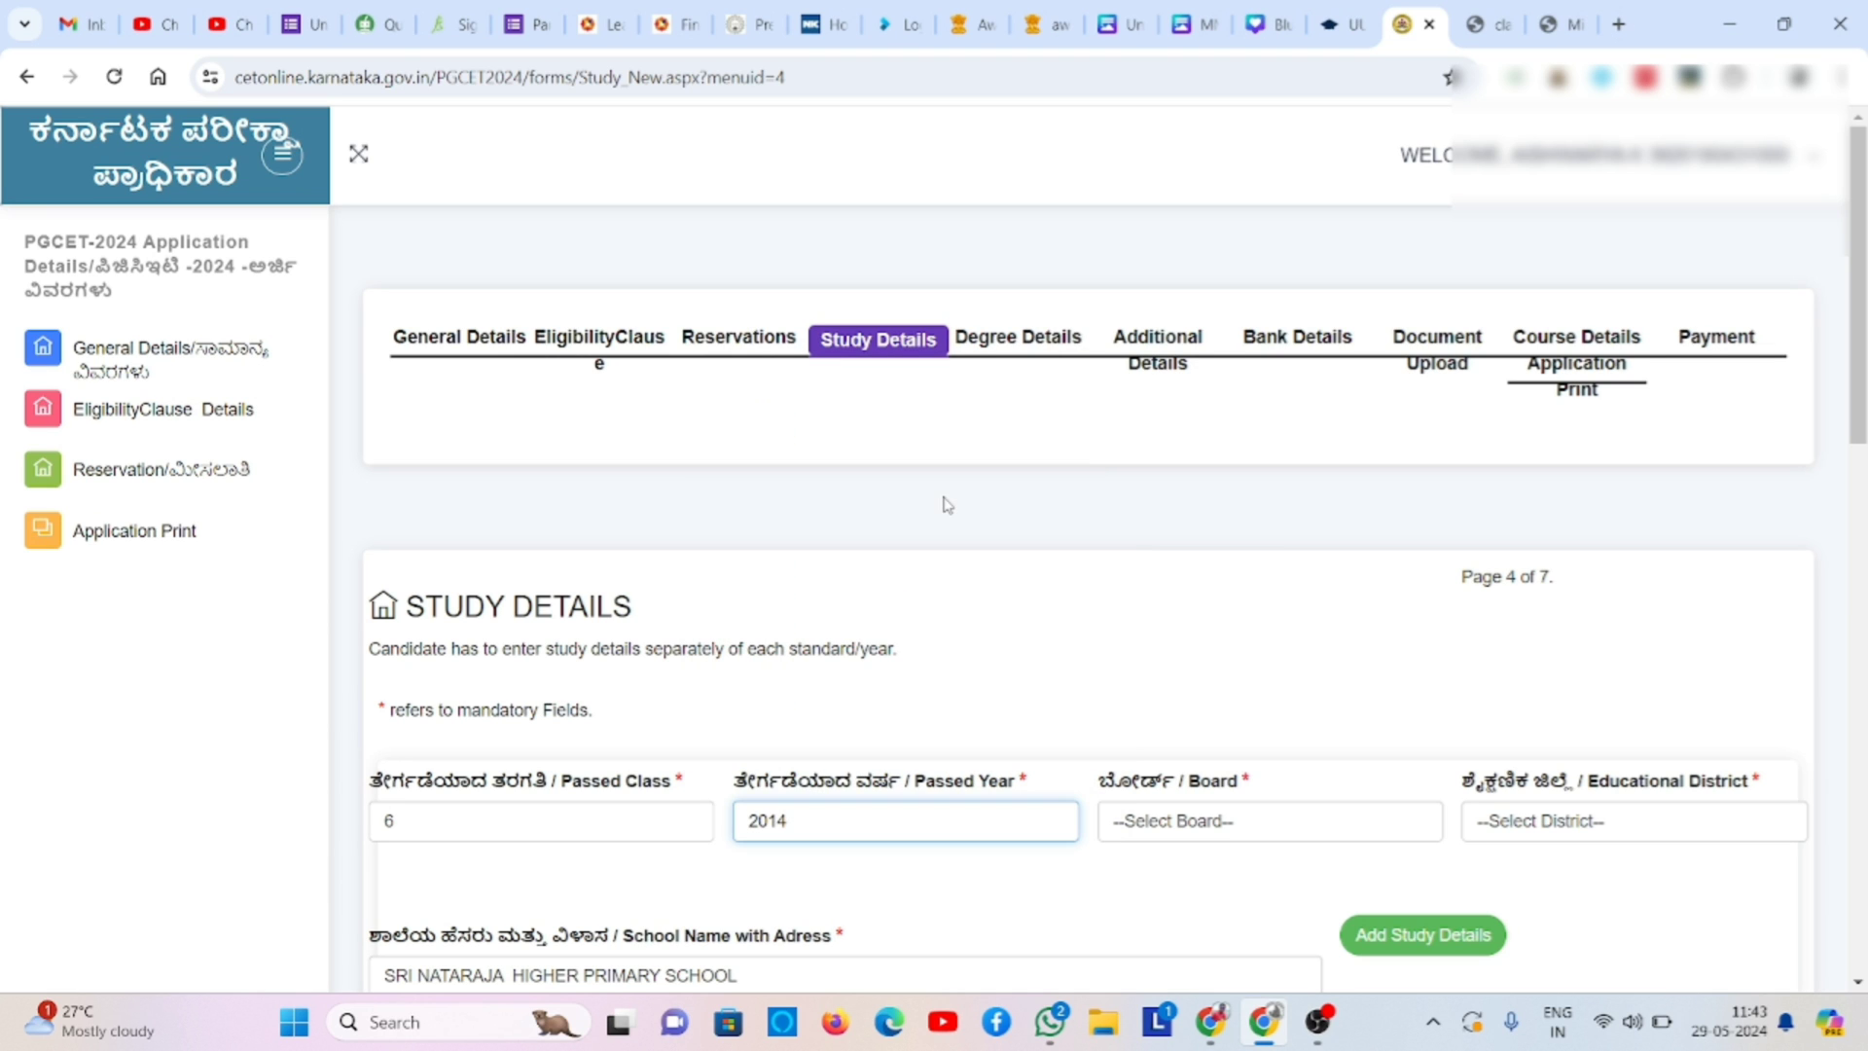
left_click(1112, 824)
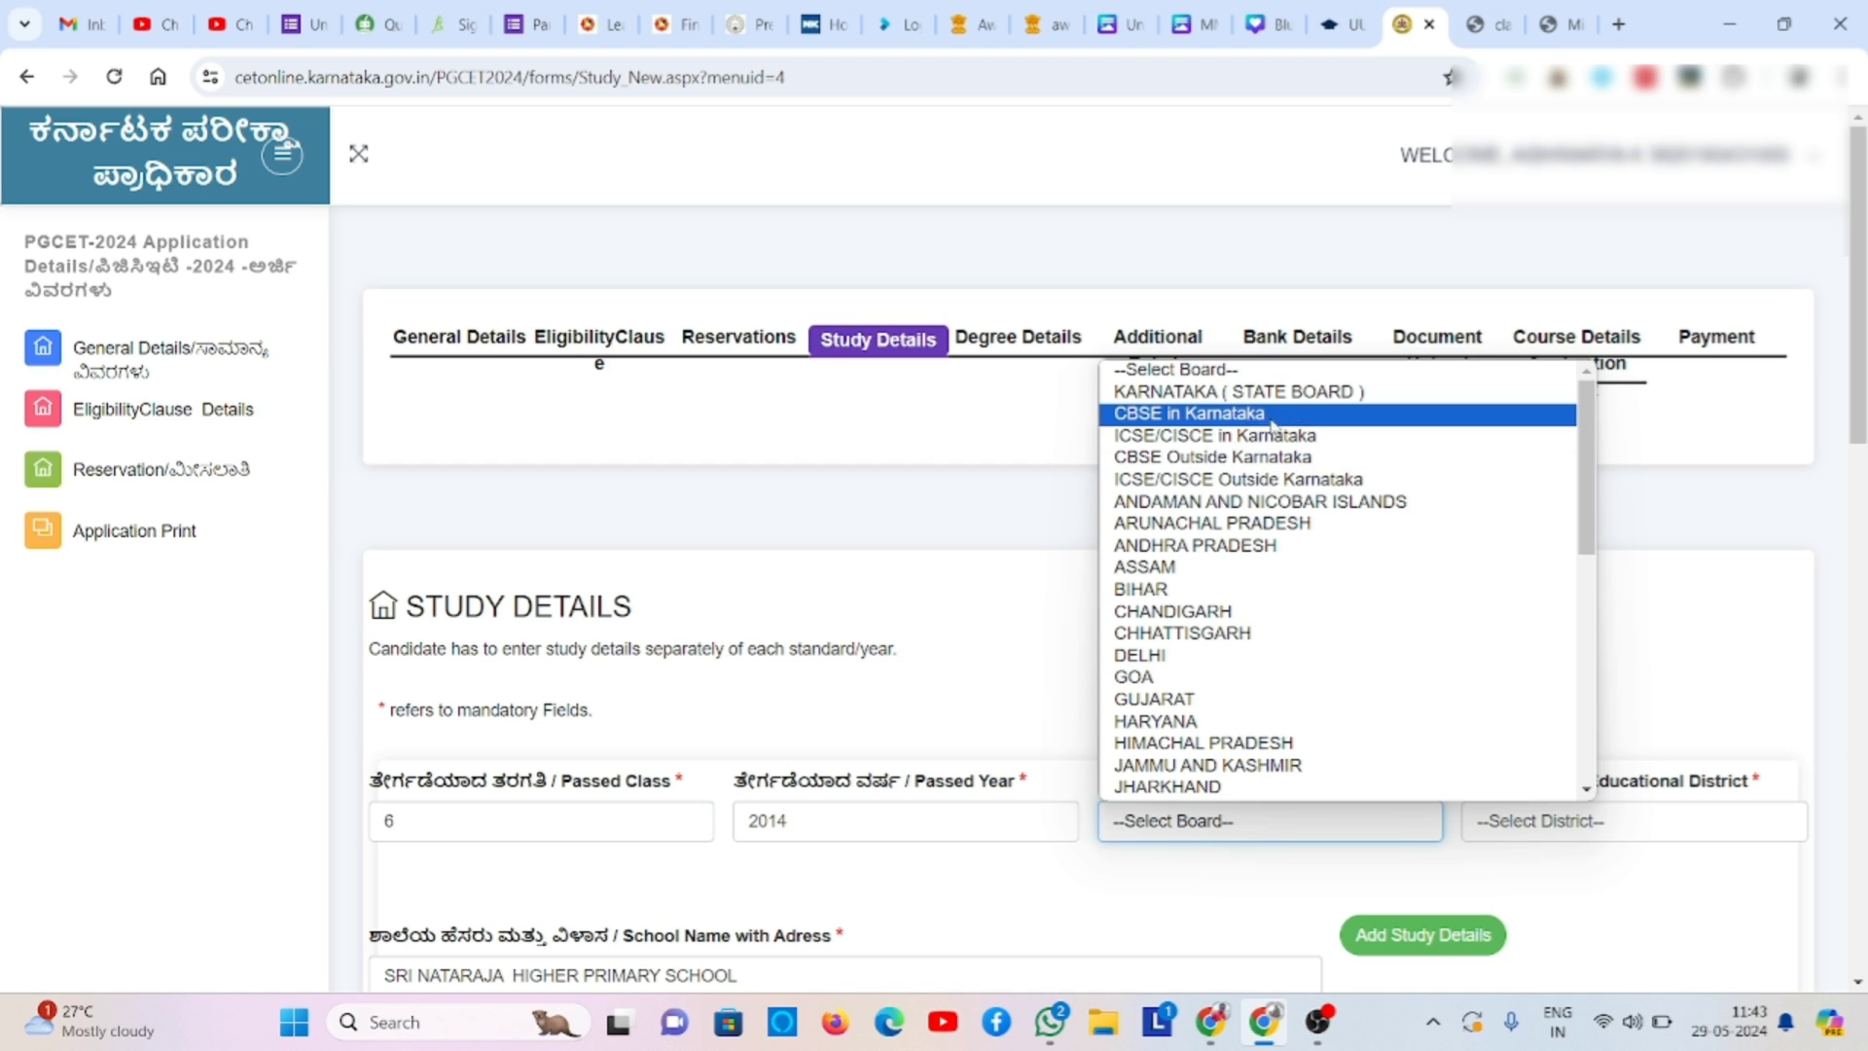
left_click(1309, 395)
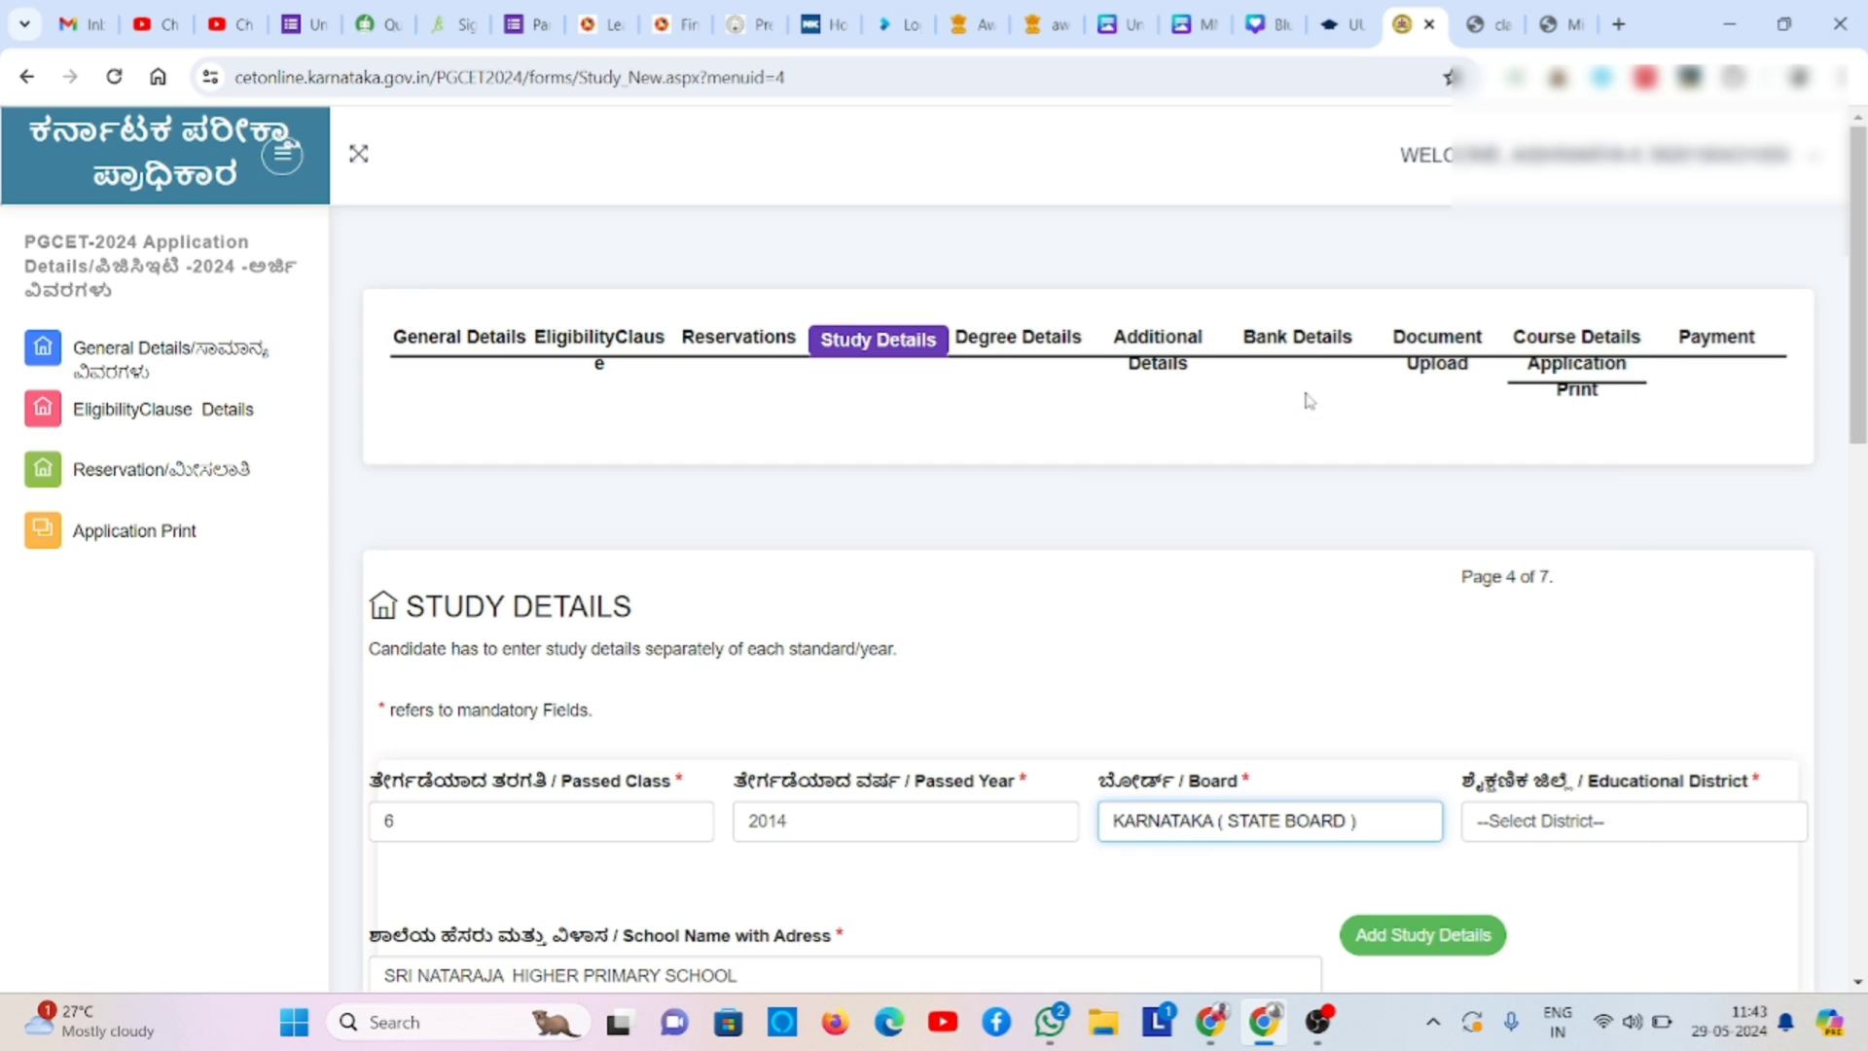
left_click(1524, 827)
scroll(1556, 701, "down", 1)
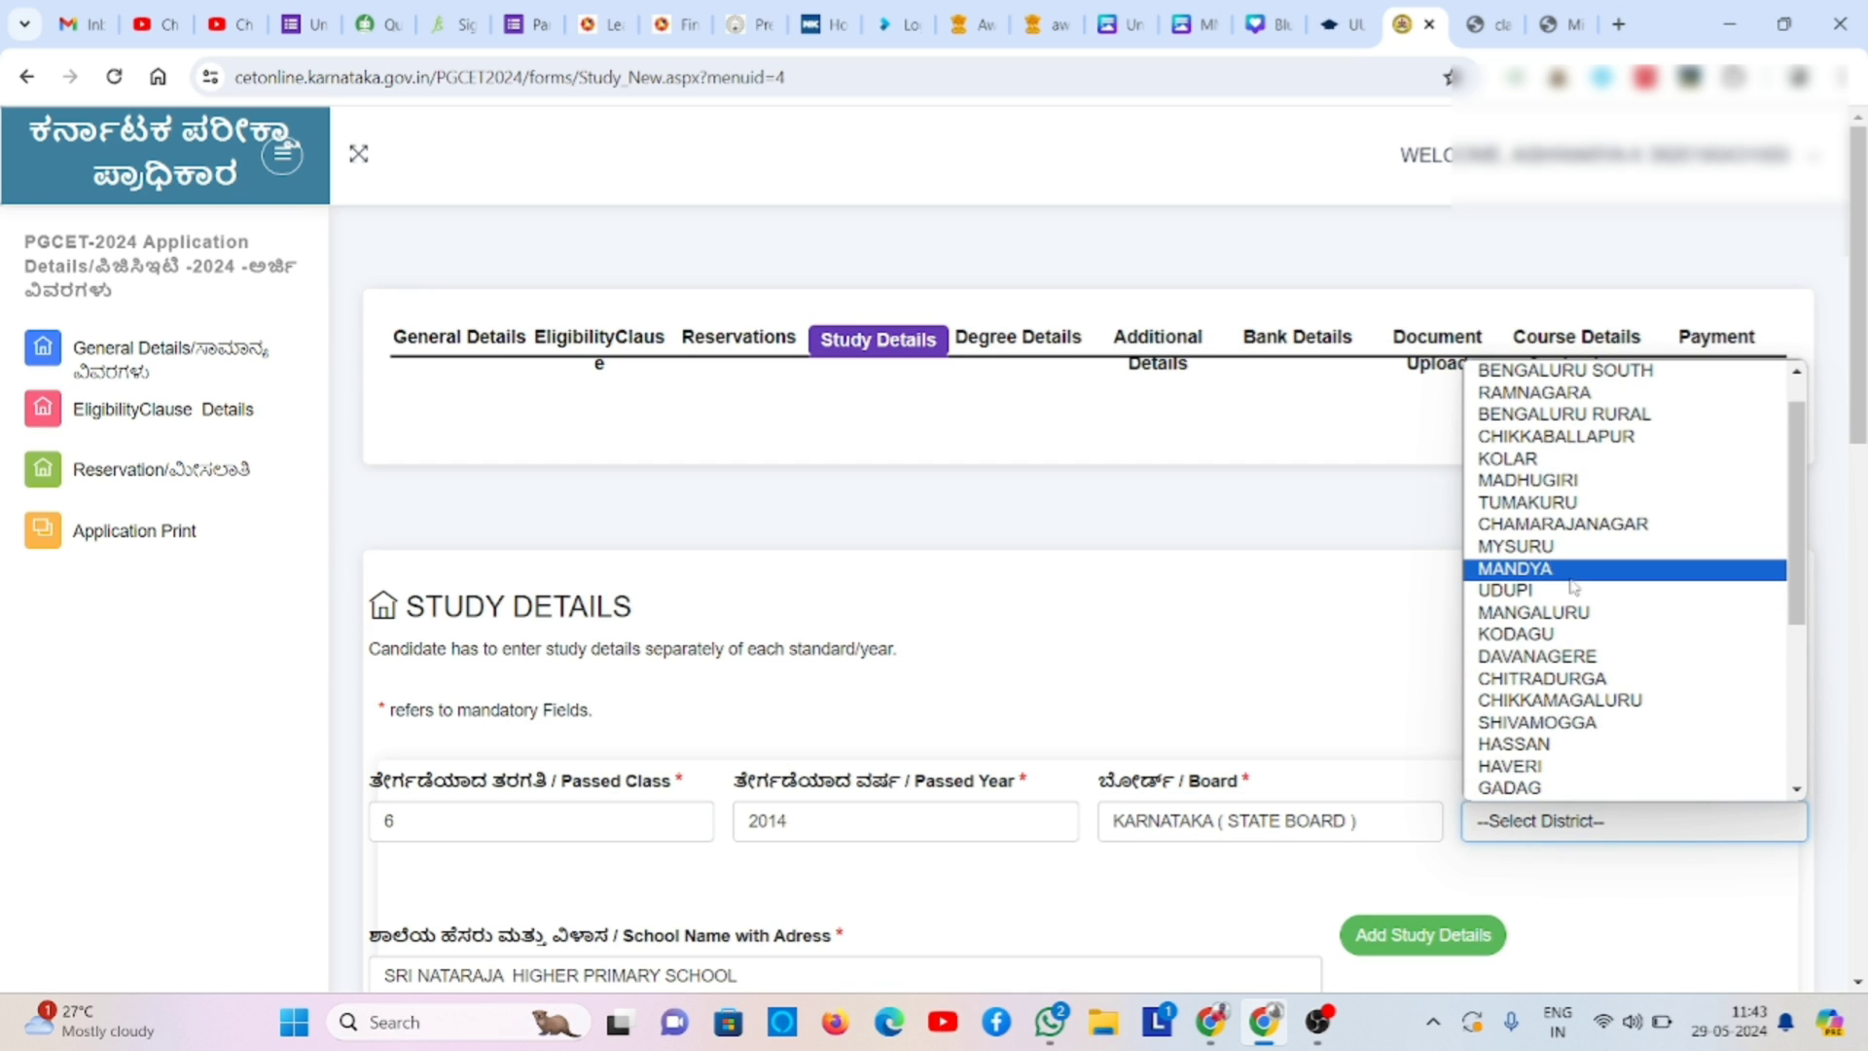
left_click(1556, 547)
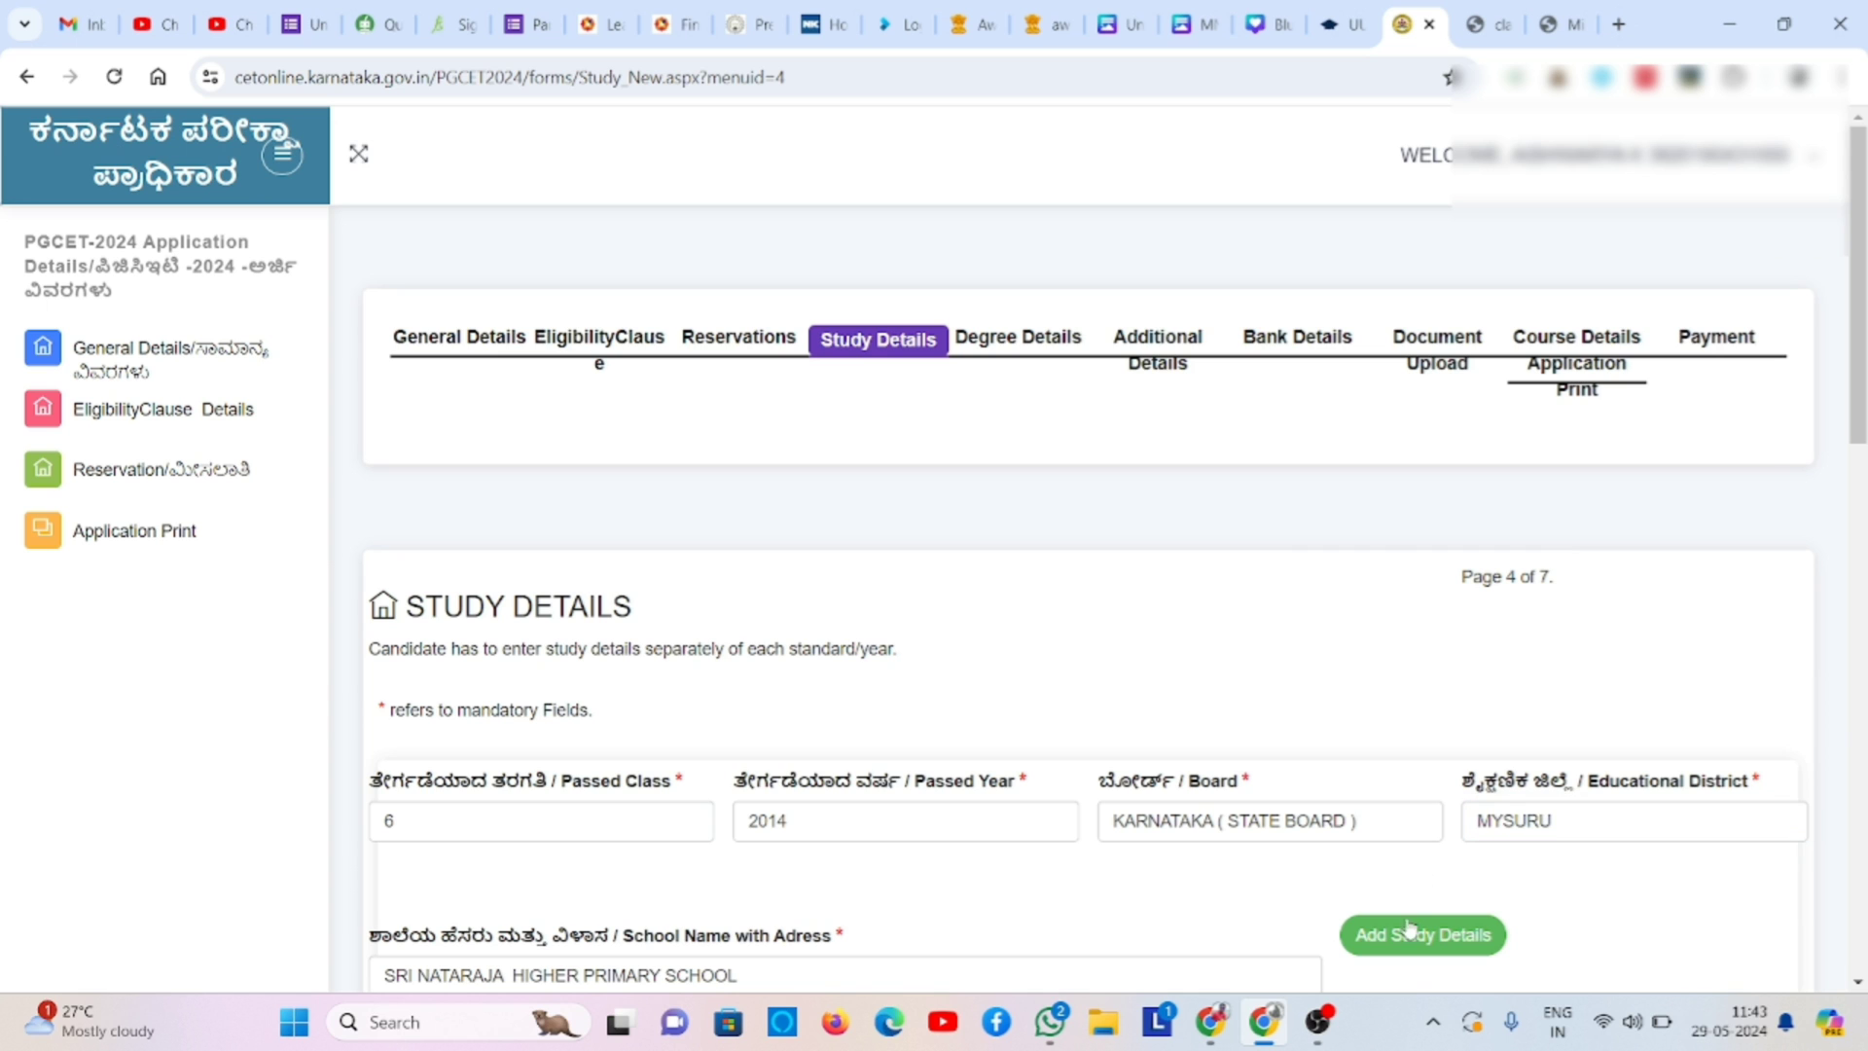
left_click(1402, 939)
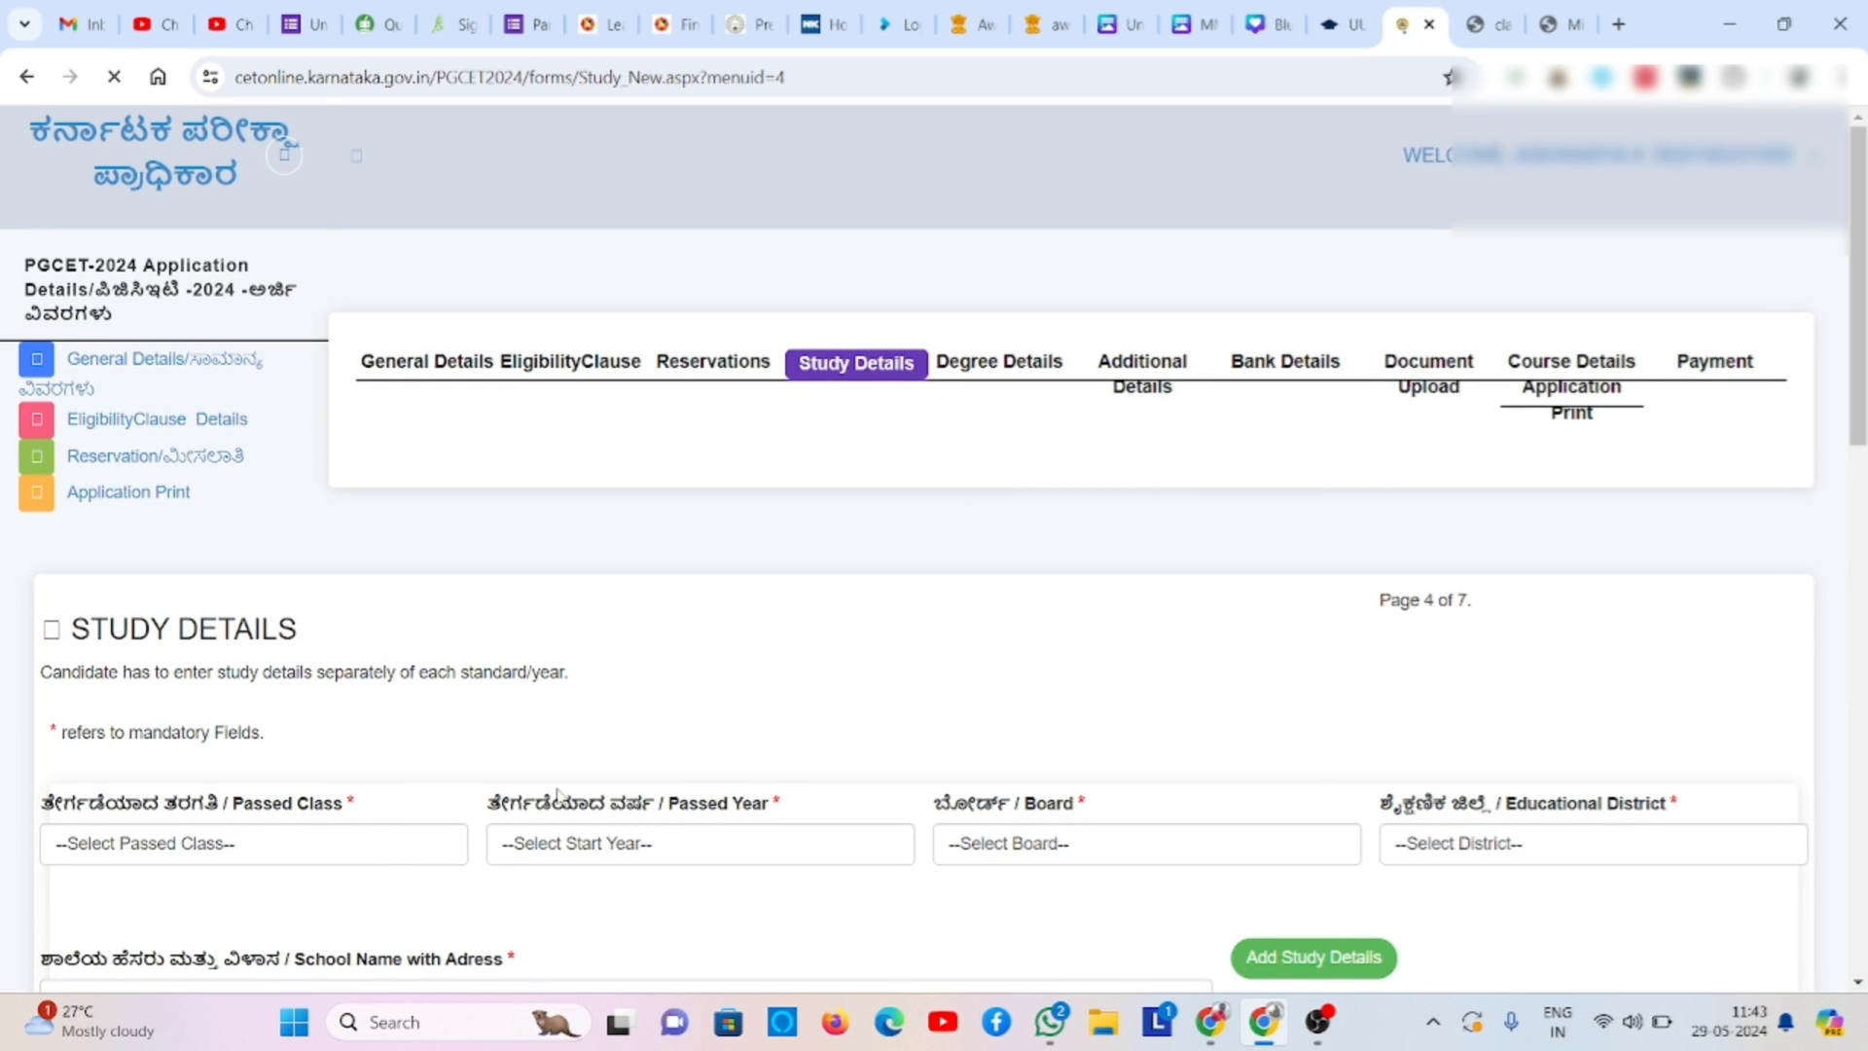
- Add a class 7 record: passed 2015, KARNATAKA ( STATE BOARD ), MYSURU district
left_click(486, 822)
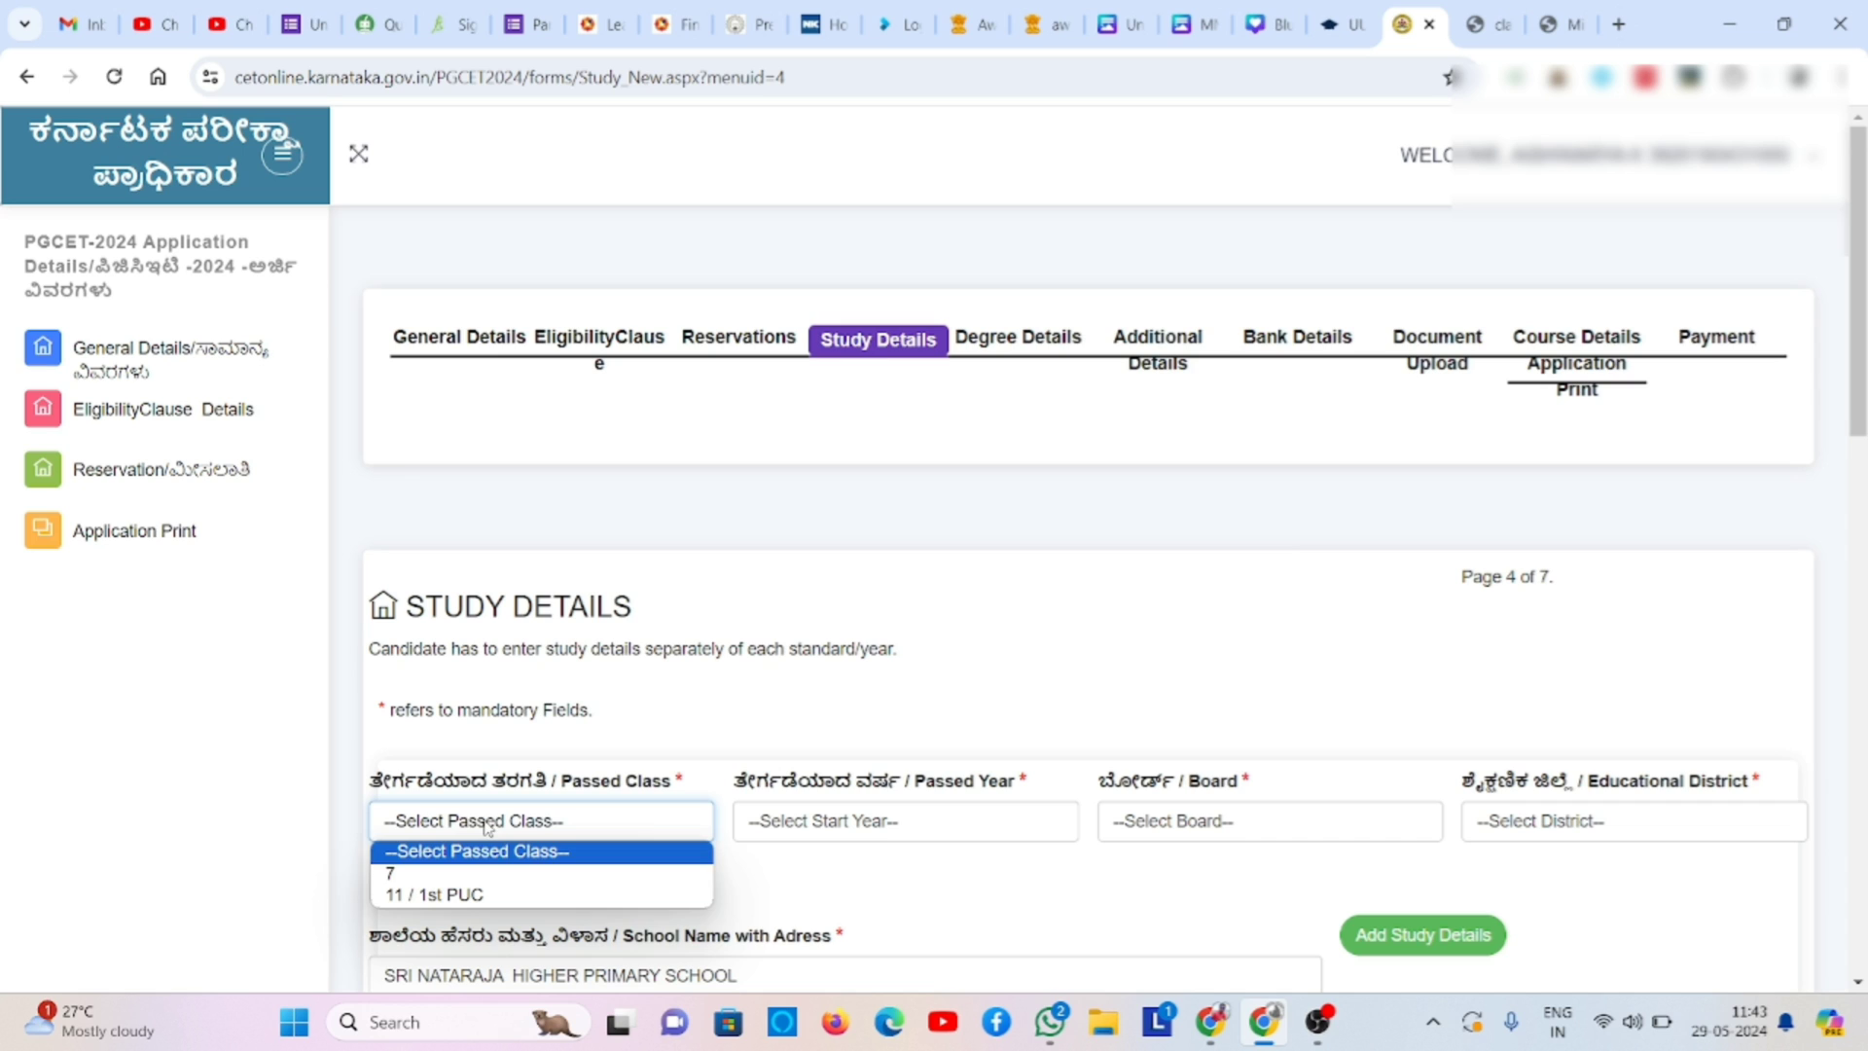
left_click(498, 874)
left_click(781, 817)
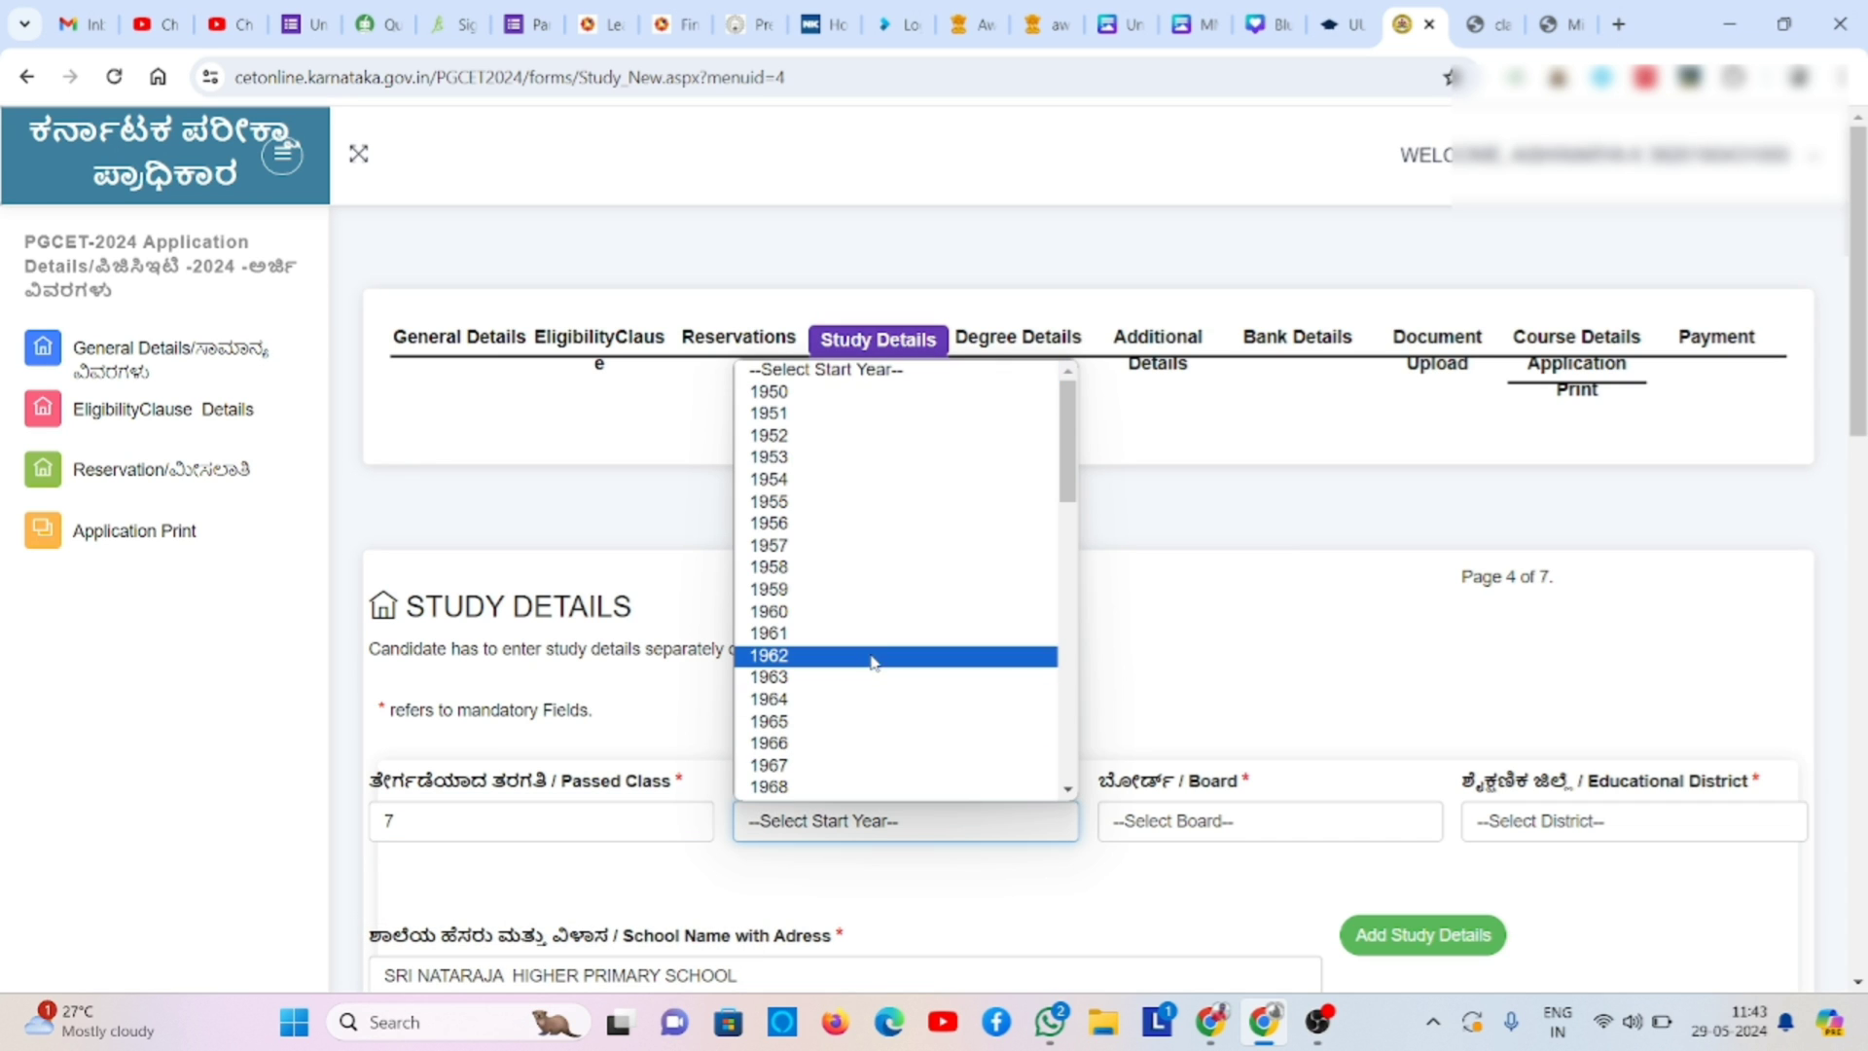
type("2015")
key("Return")
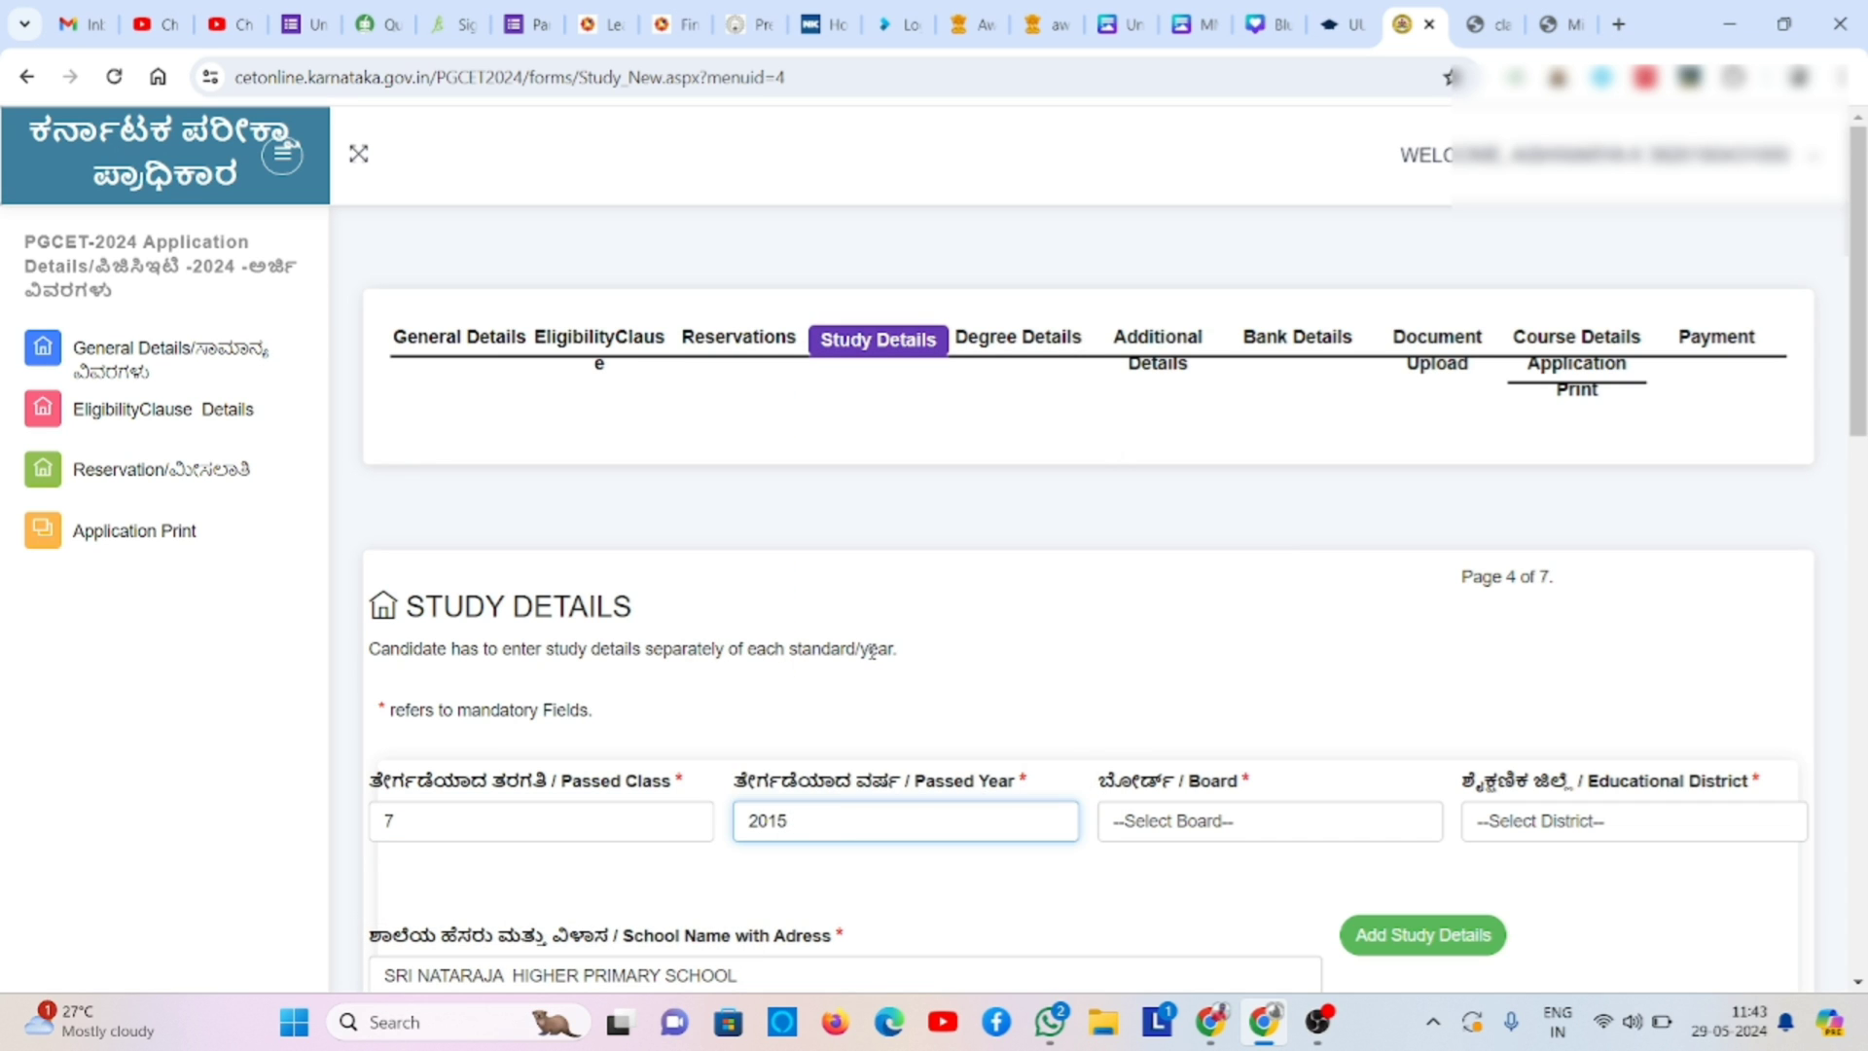
left_click(1140, 839)
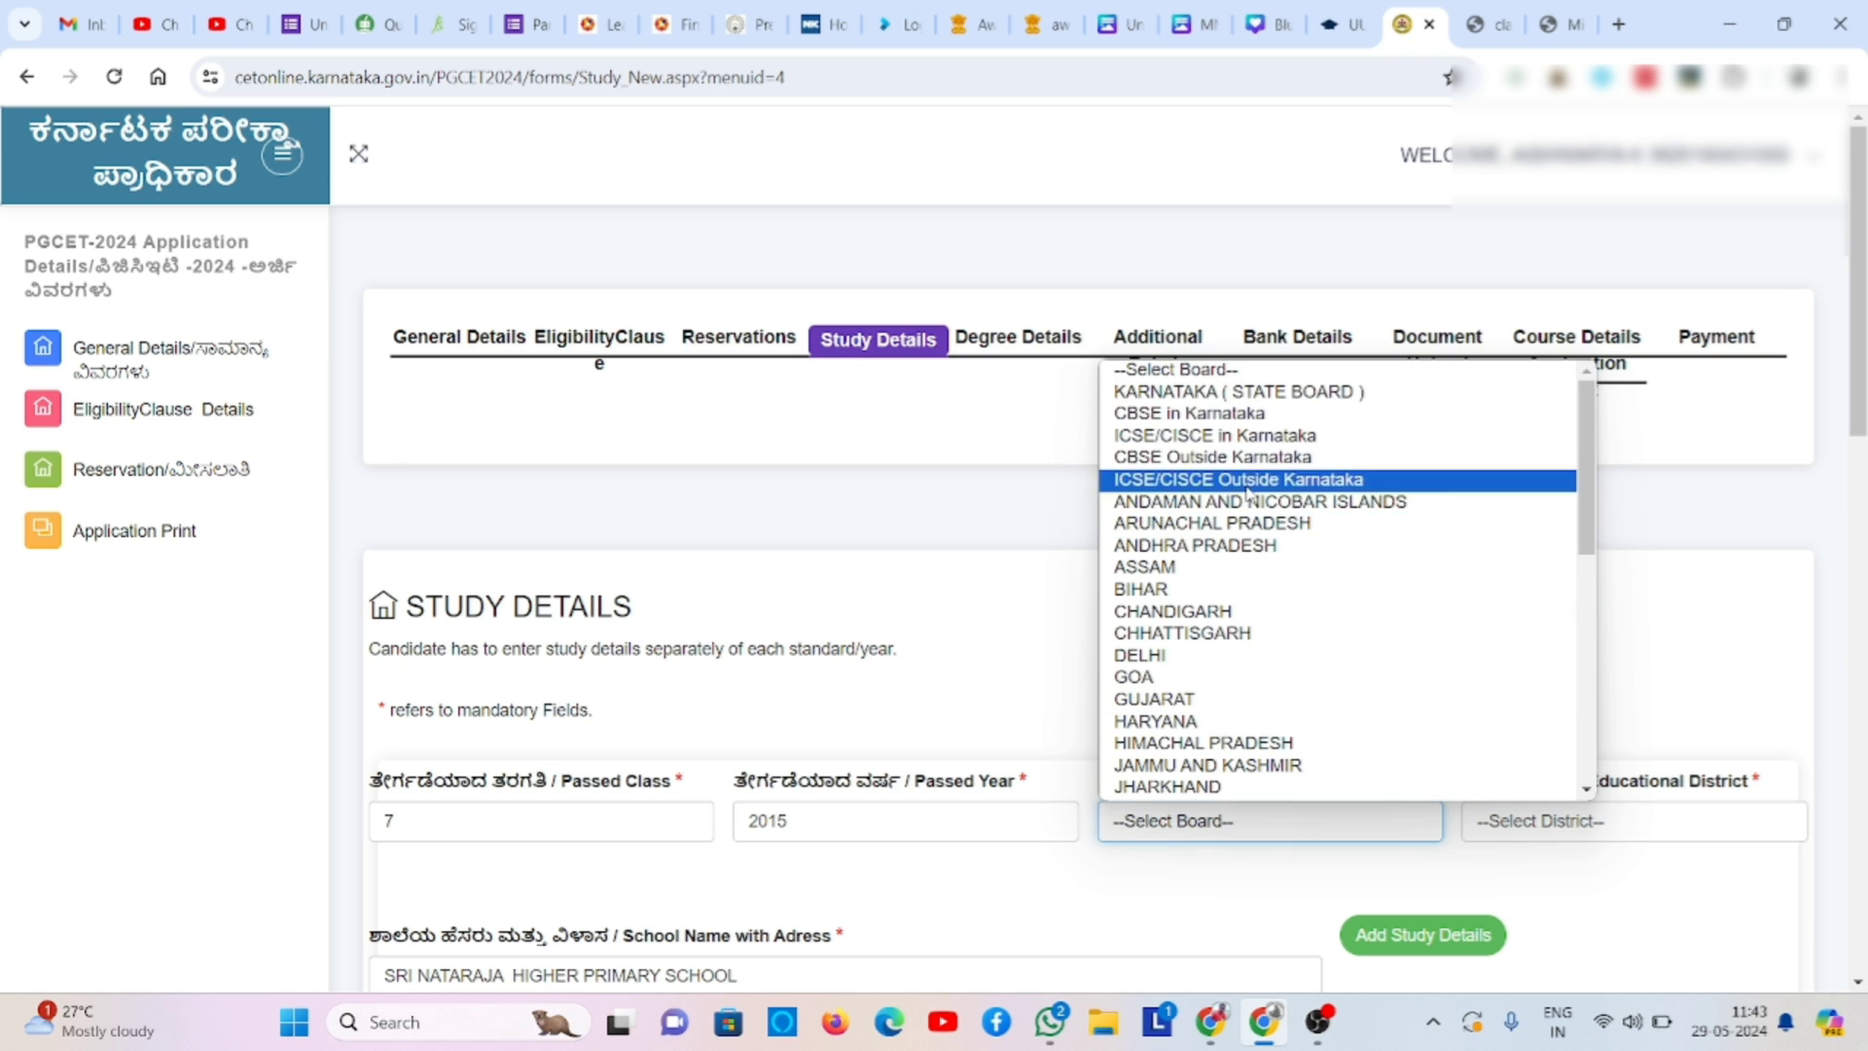
left_click(1336, 392)
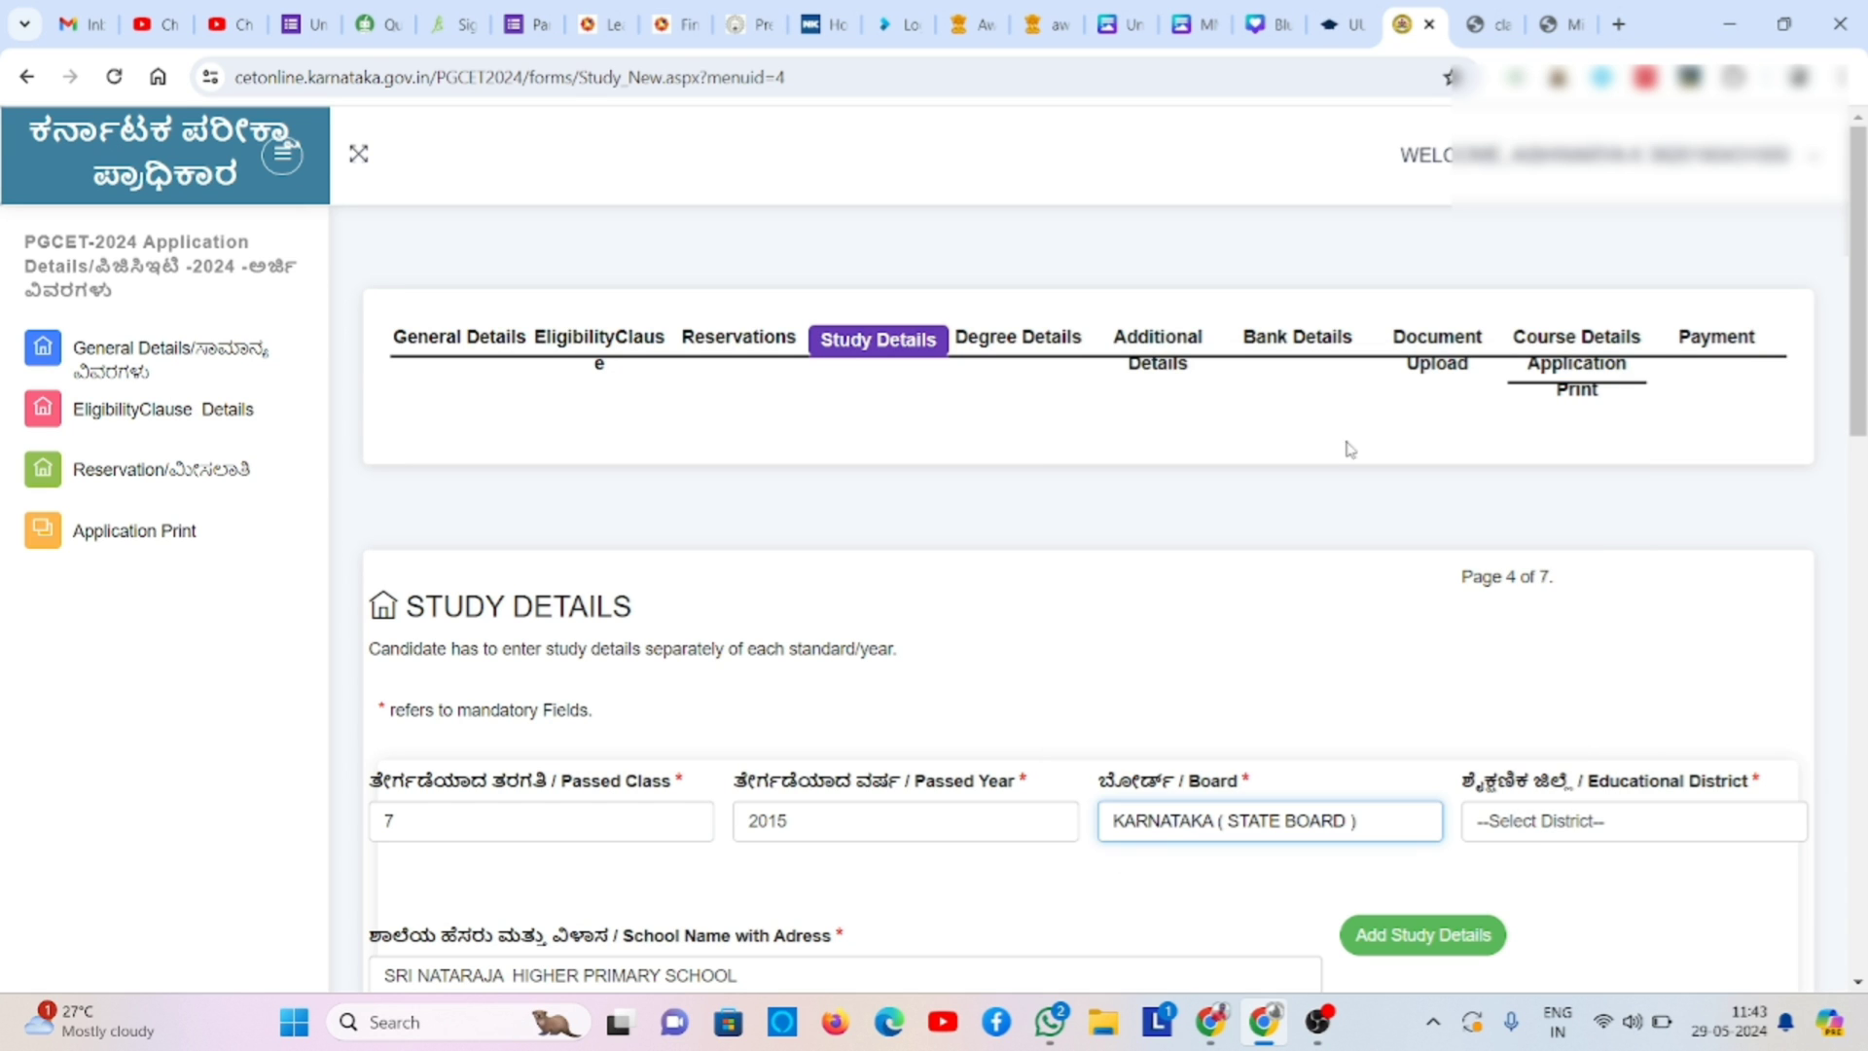
left_click(1568, 843)
scroll(1562, 622, "down", 1)
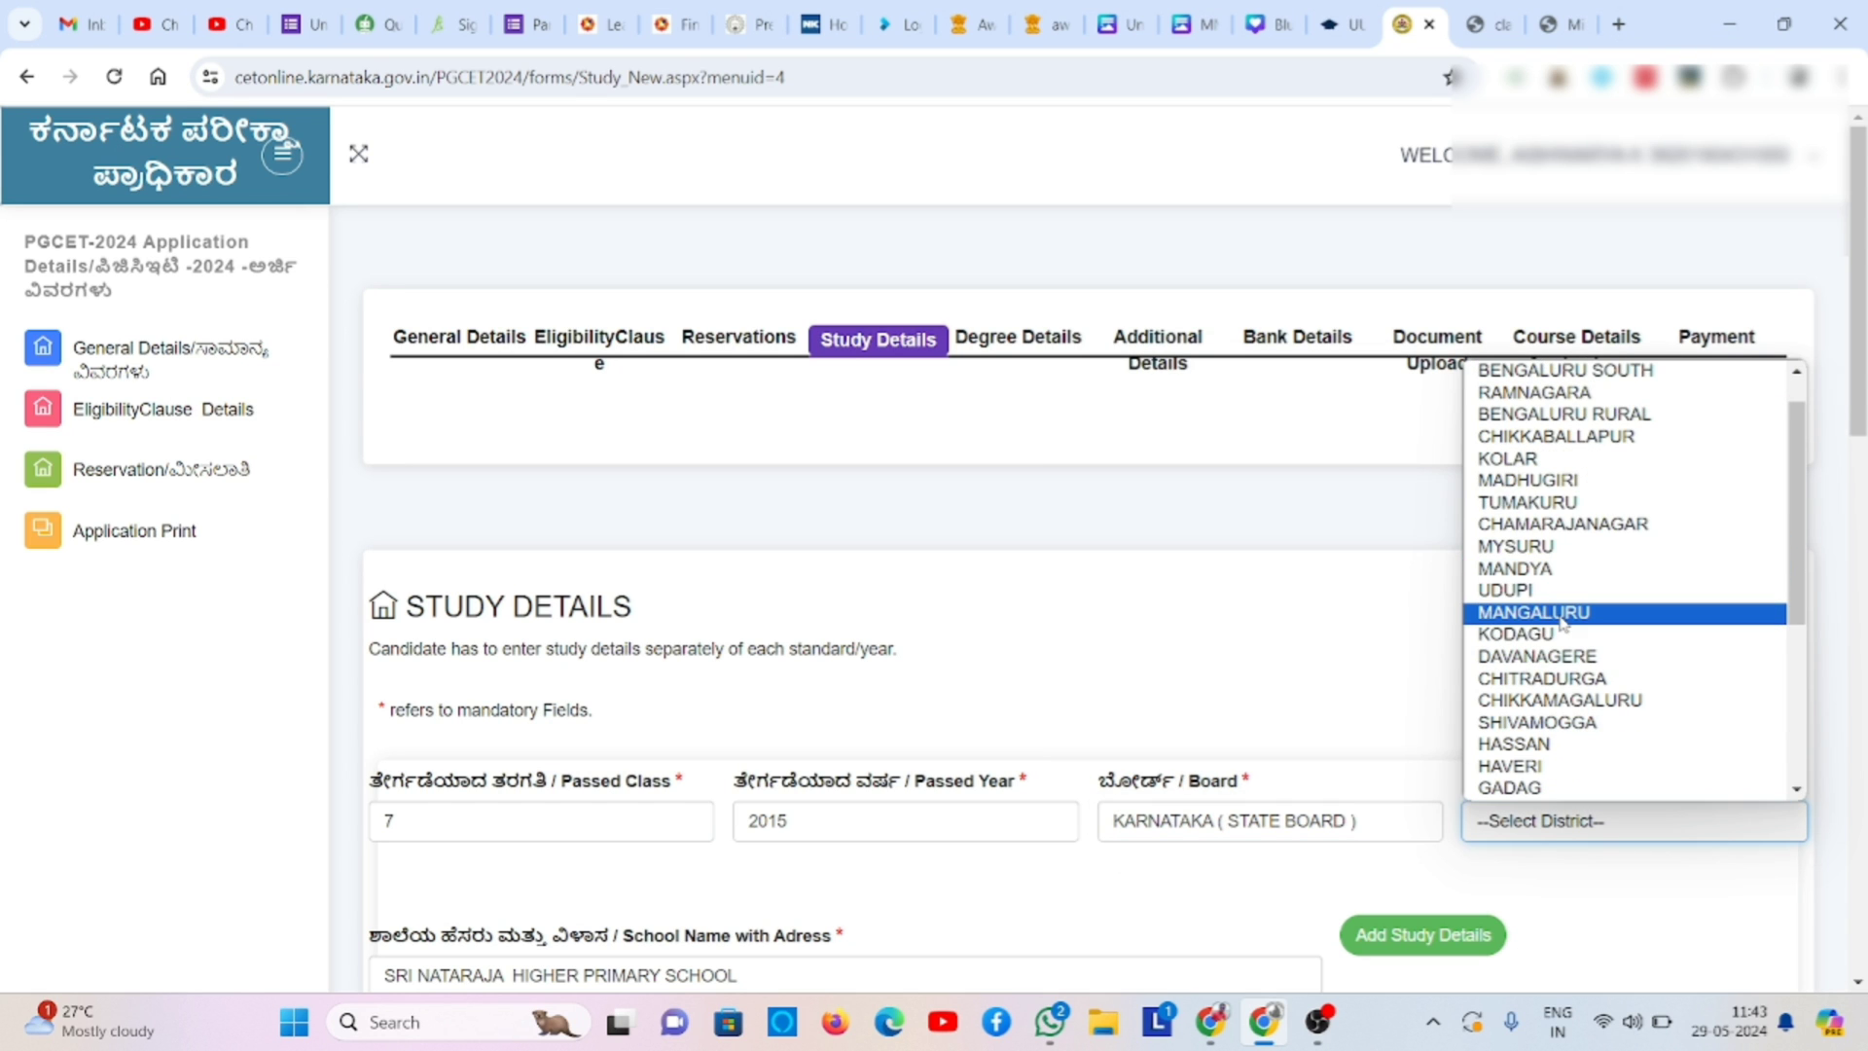
left_click(1600, 547)
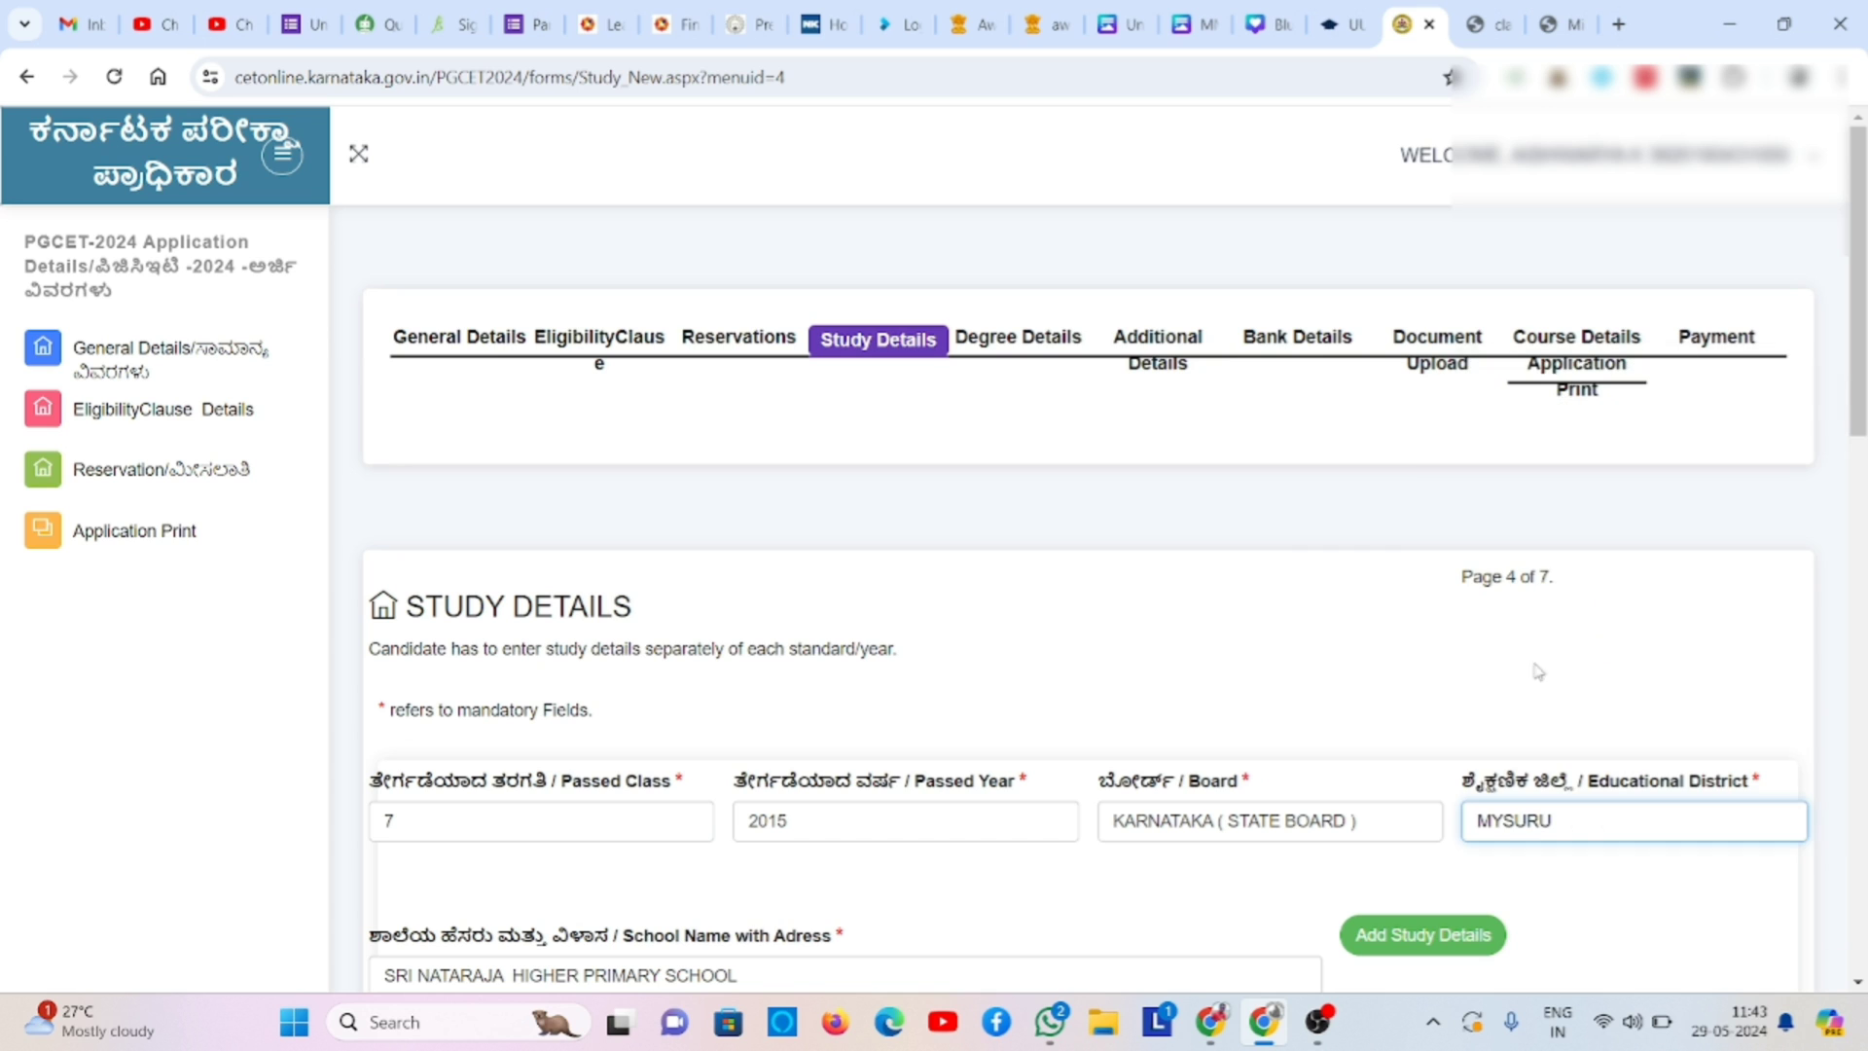
left_click(1411, 940)
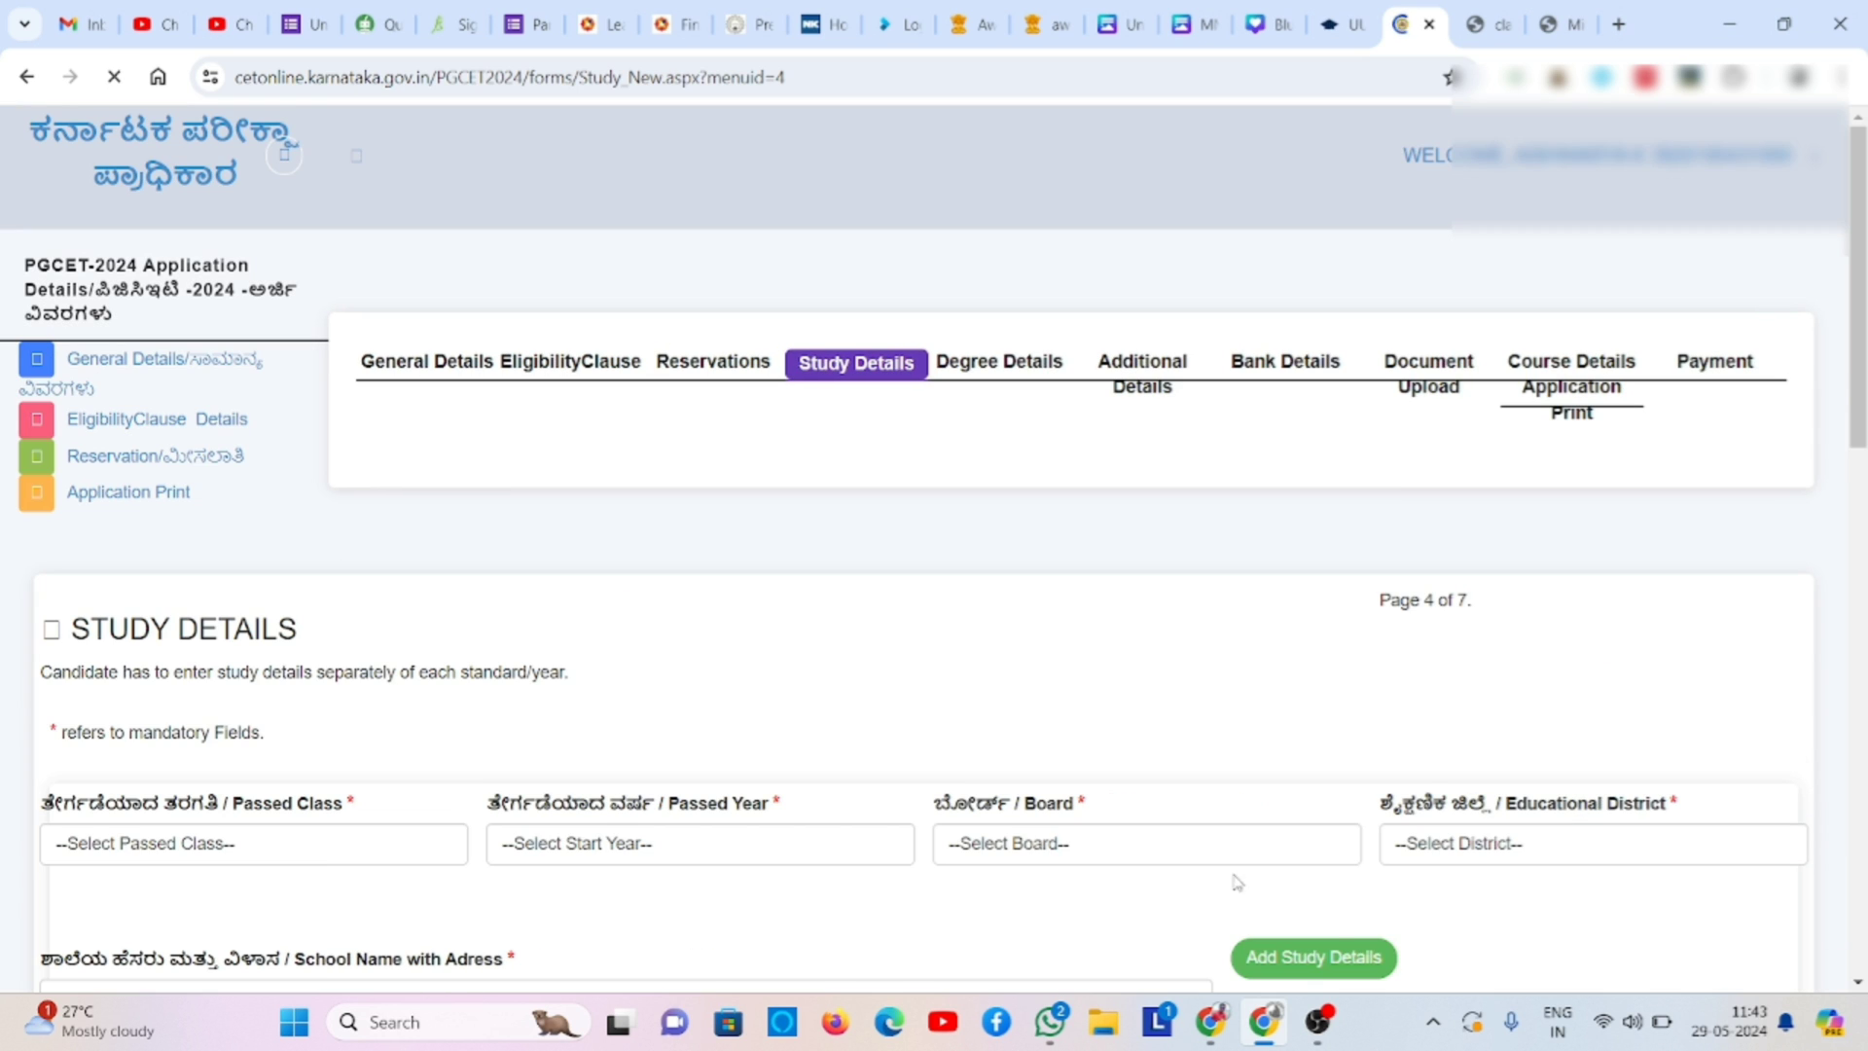
- Choose 11 / 1st PUC, year 2020, KARNATAKA ( STATE BOARD ) and MYSURU district
left_click(654, 829)
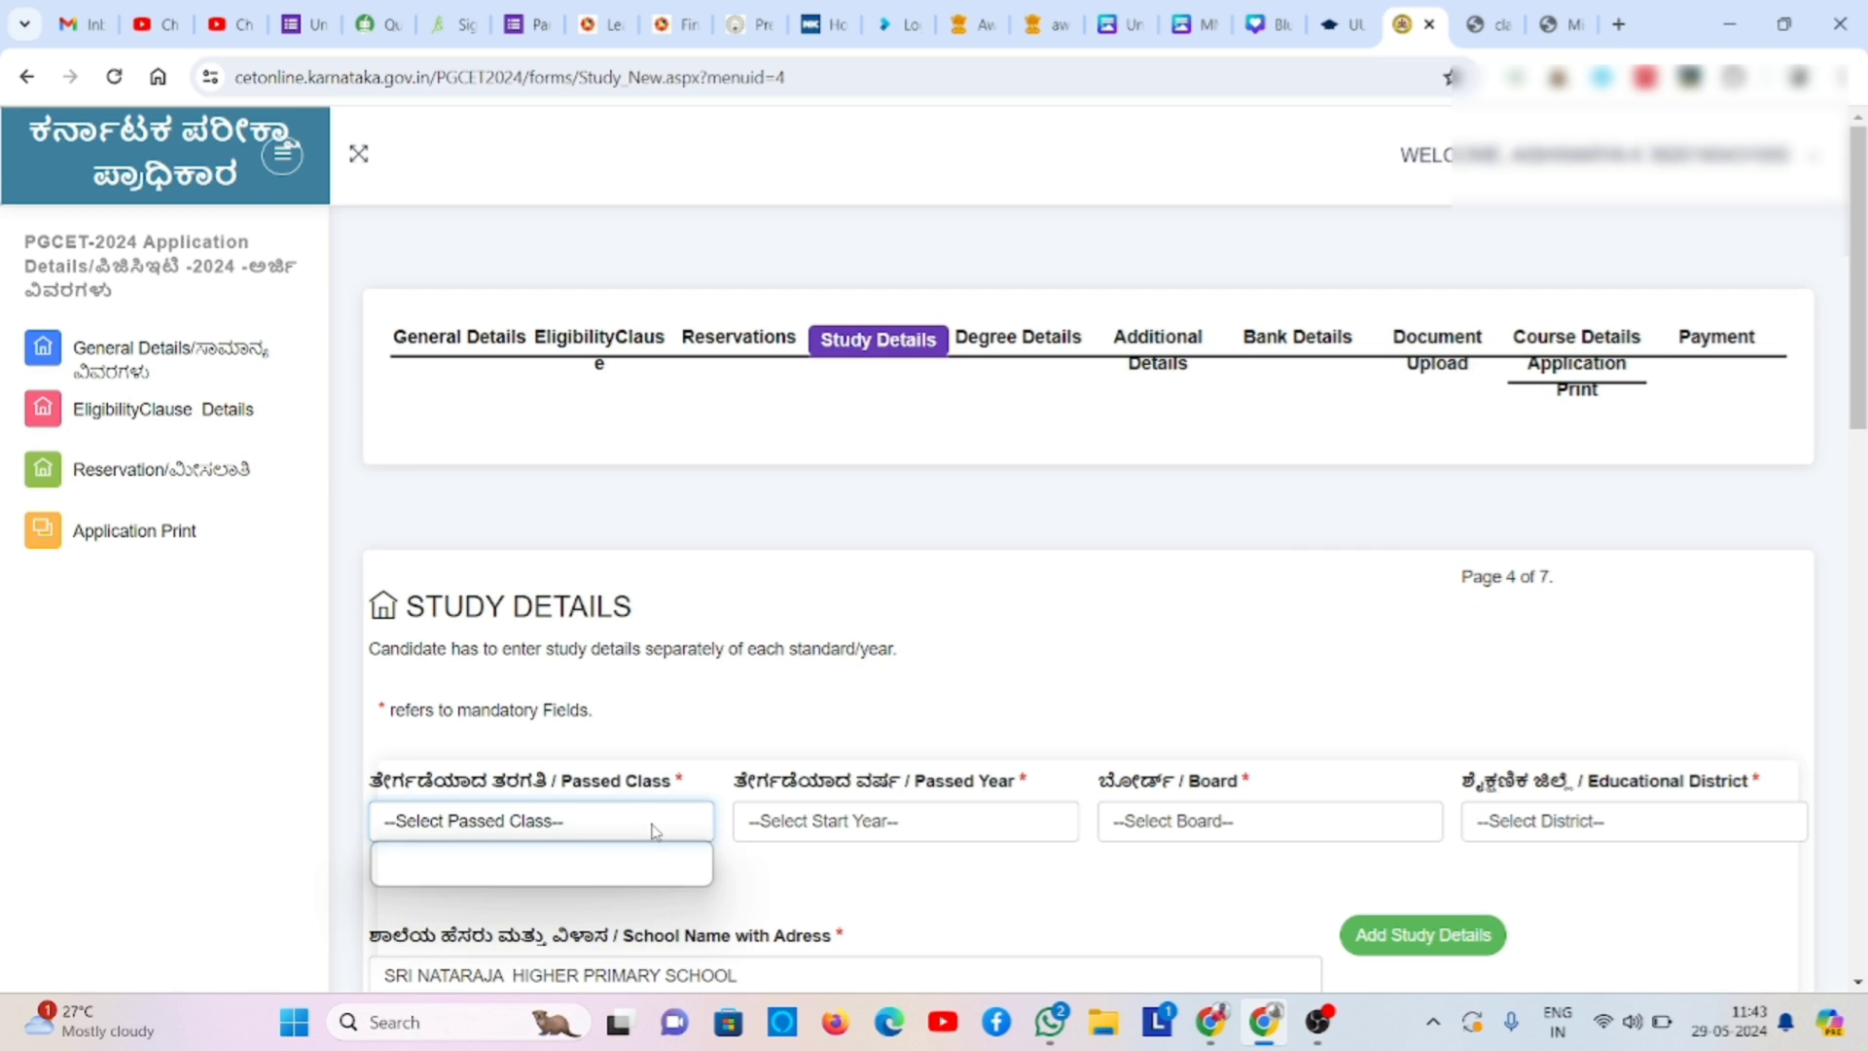
left_click(644, 873)
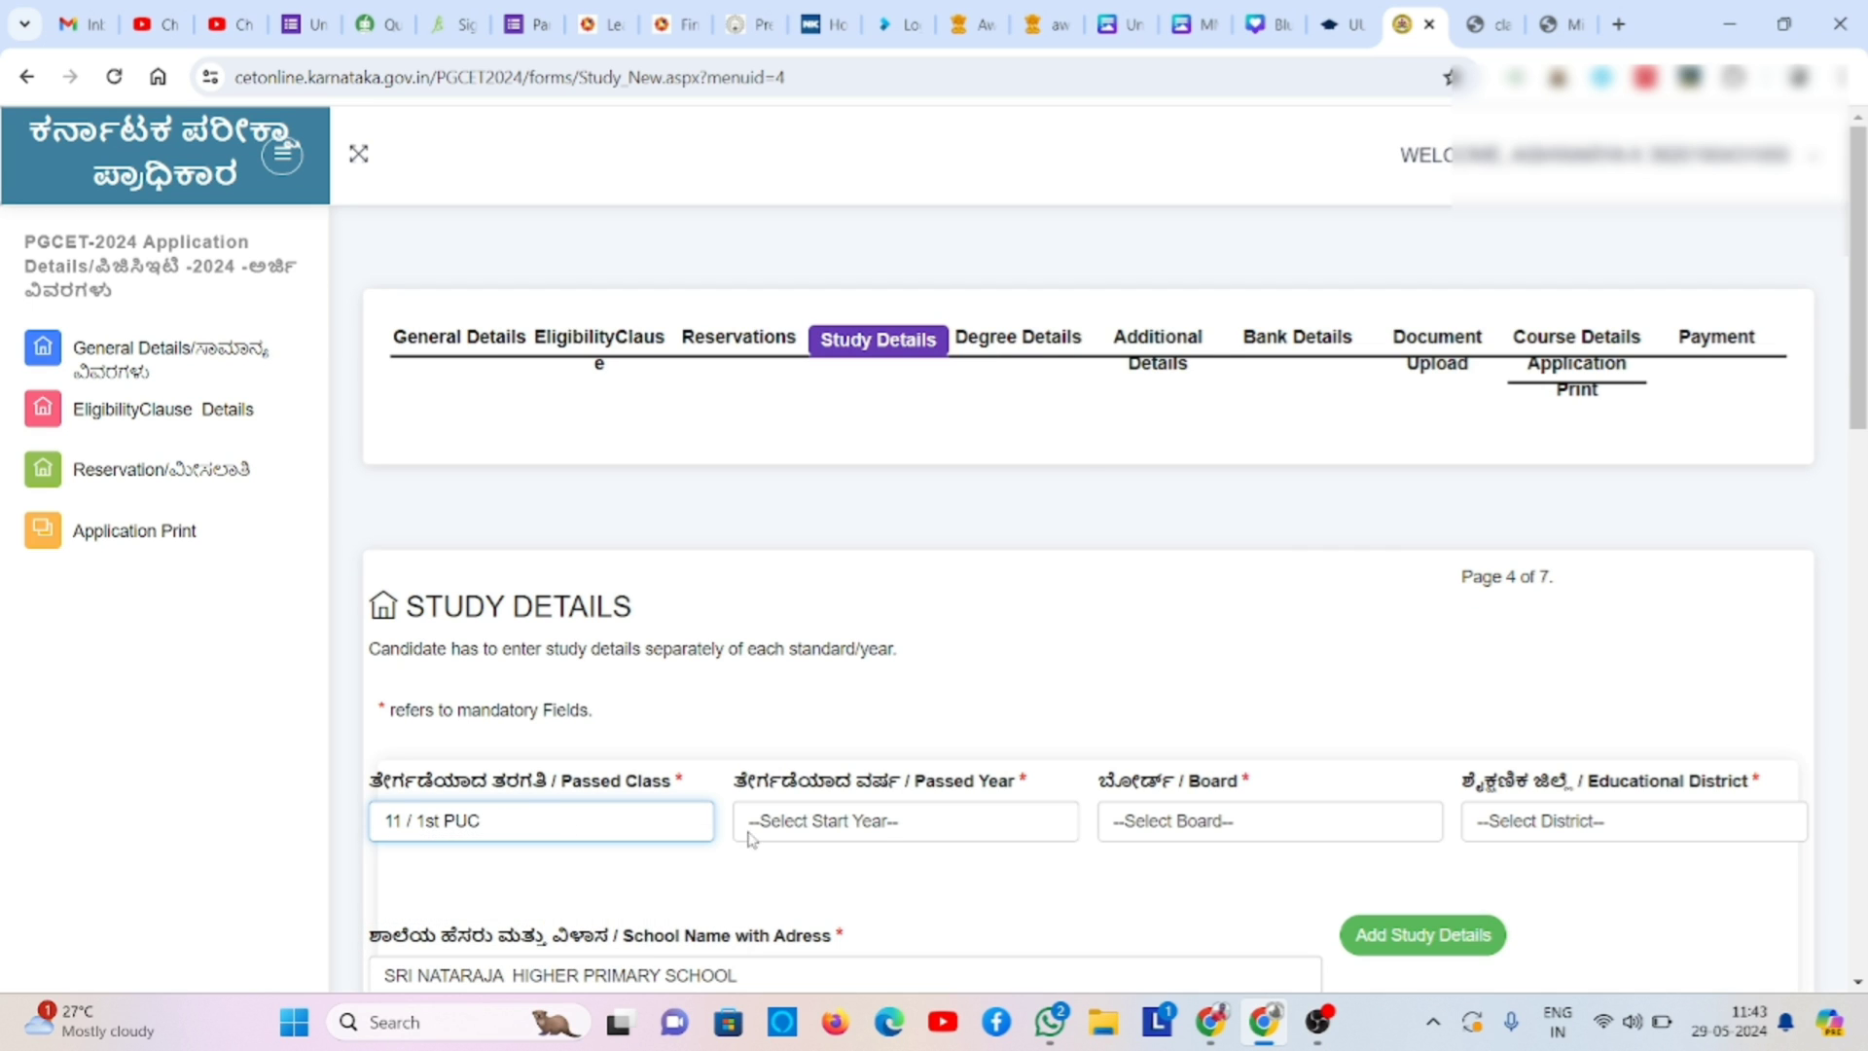
left_click(810, 820)
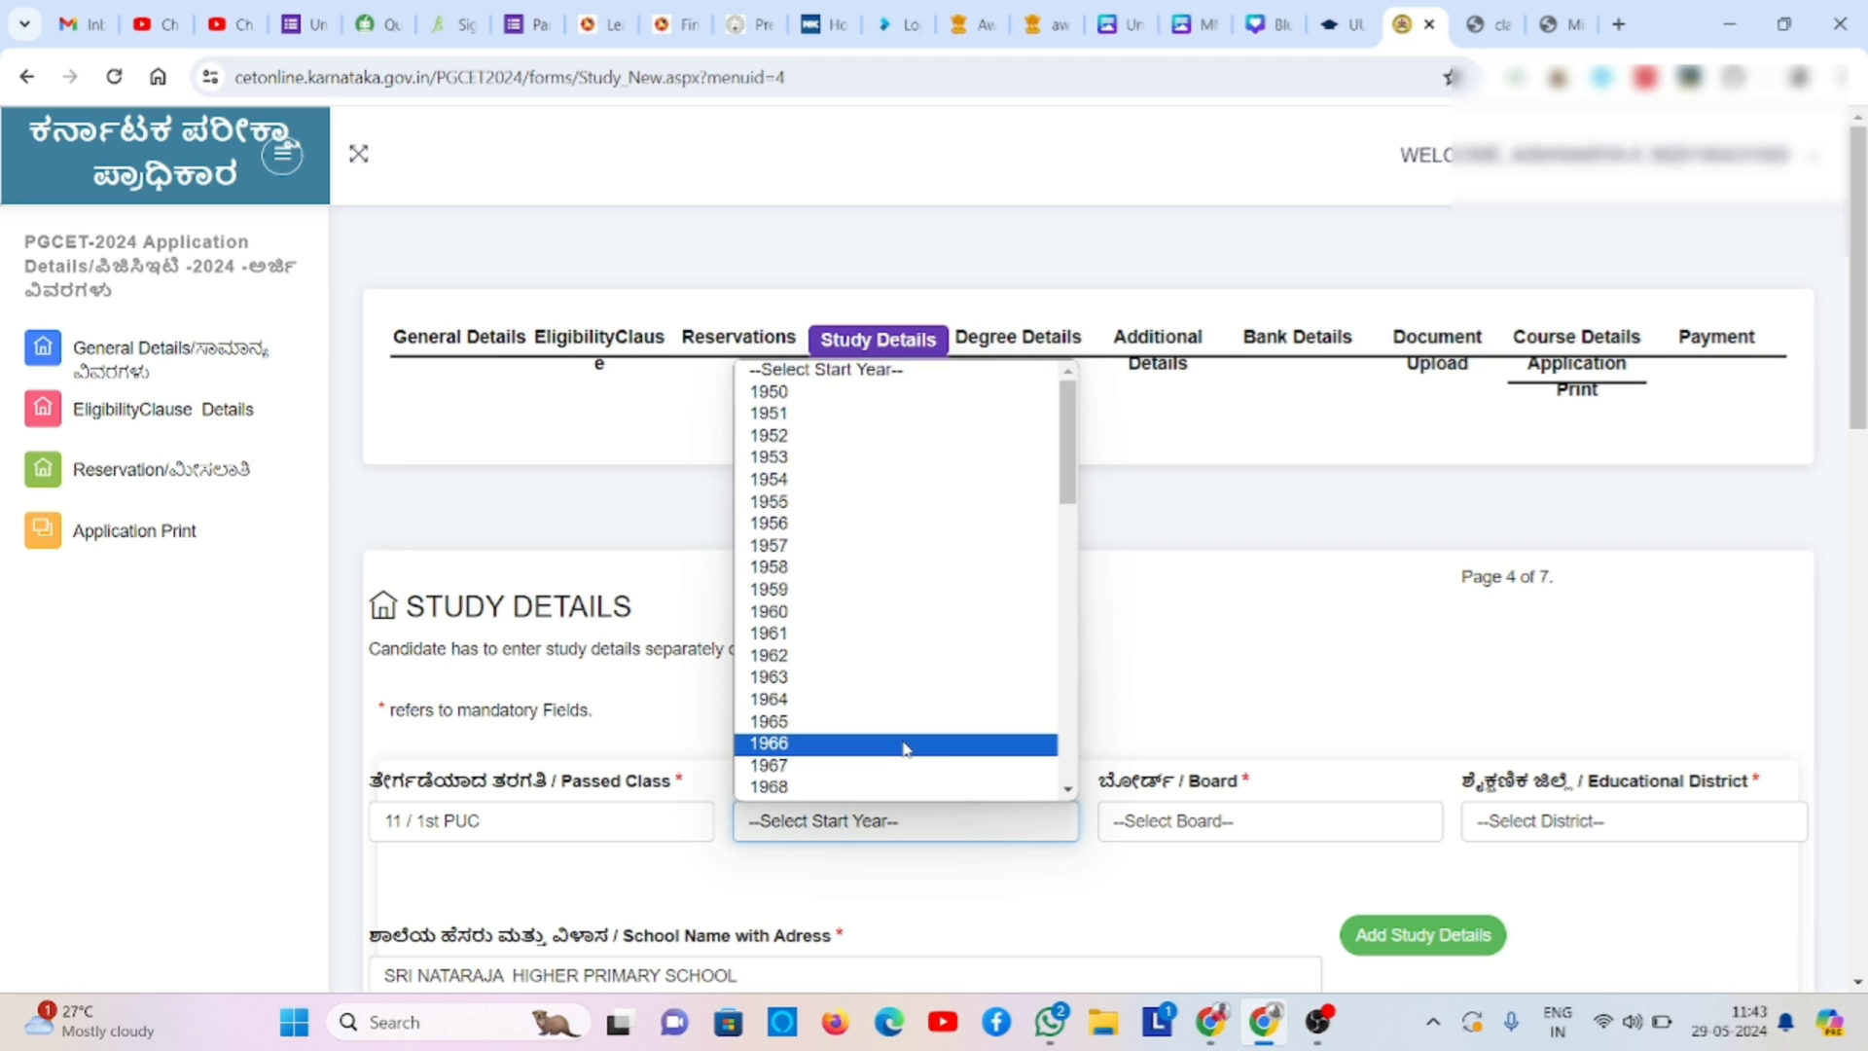
type("2020")
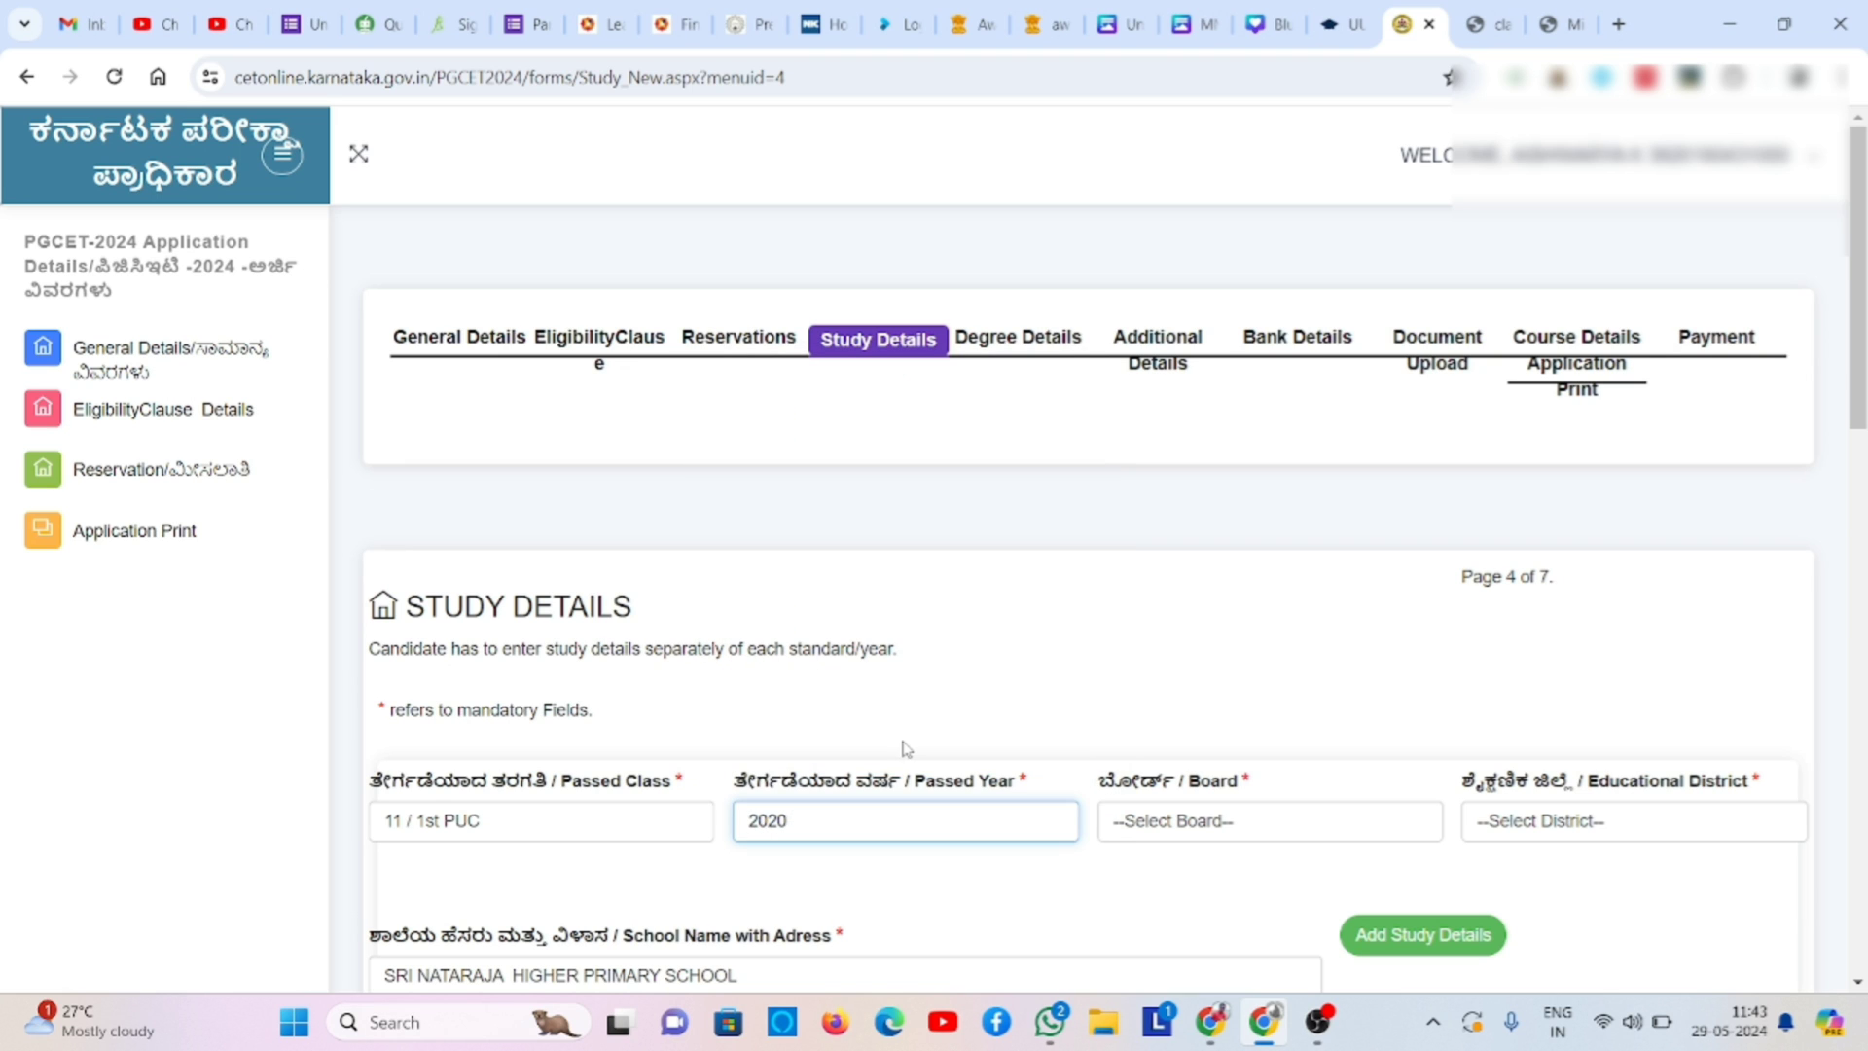
left_click(1255, 824)
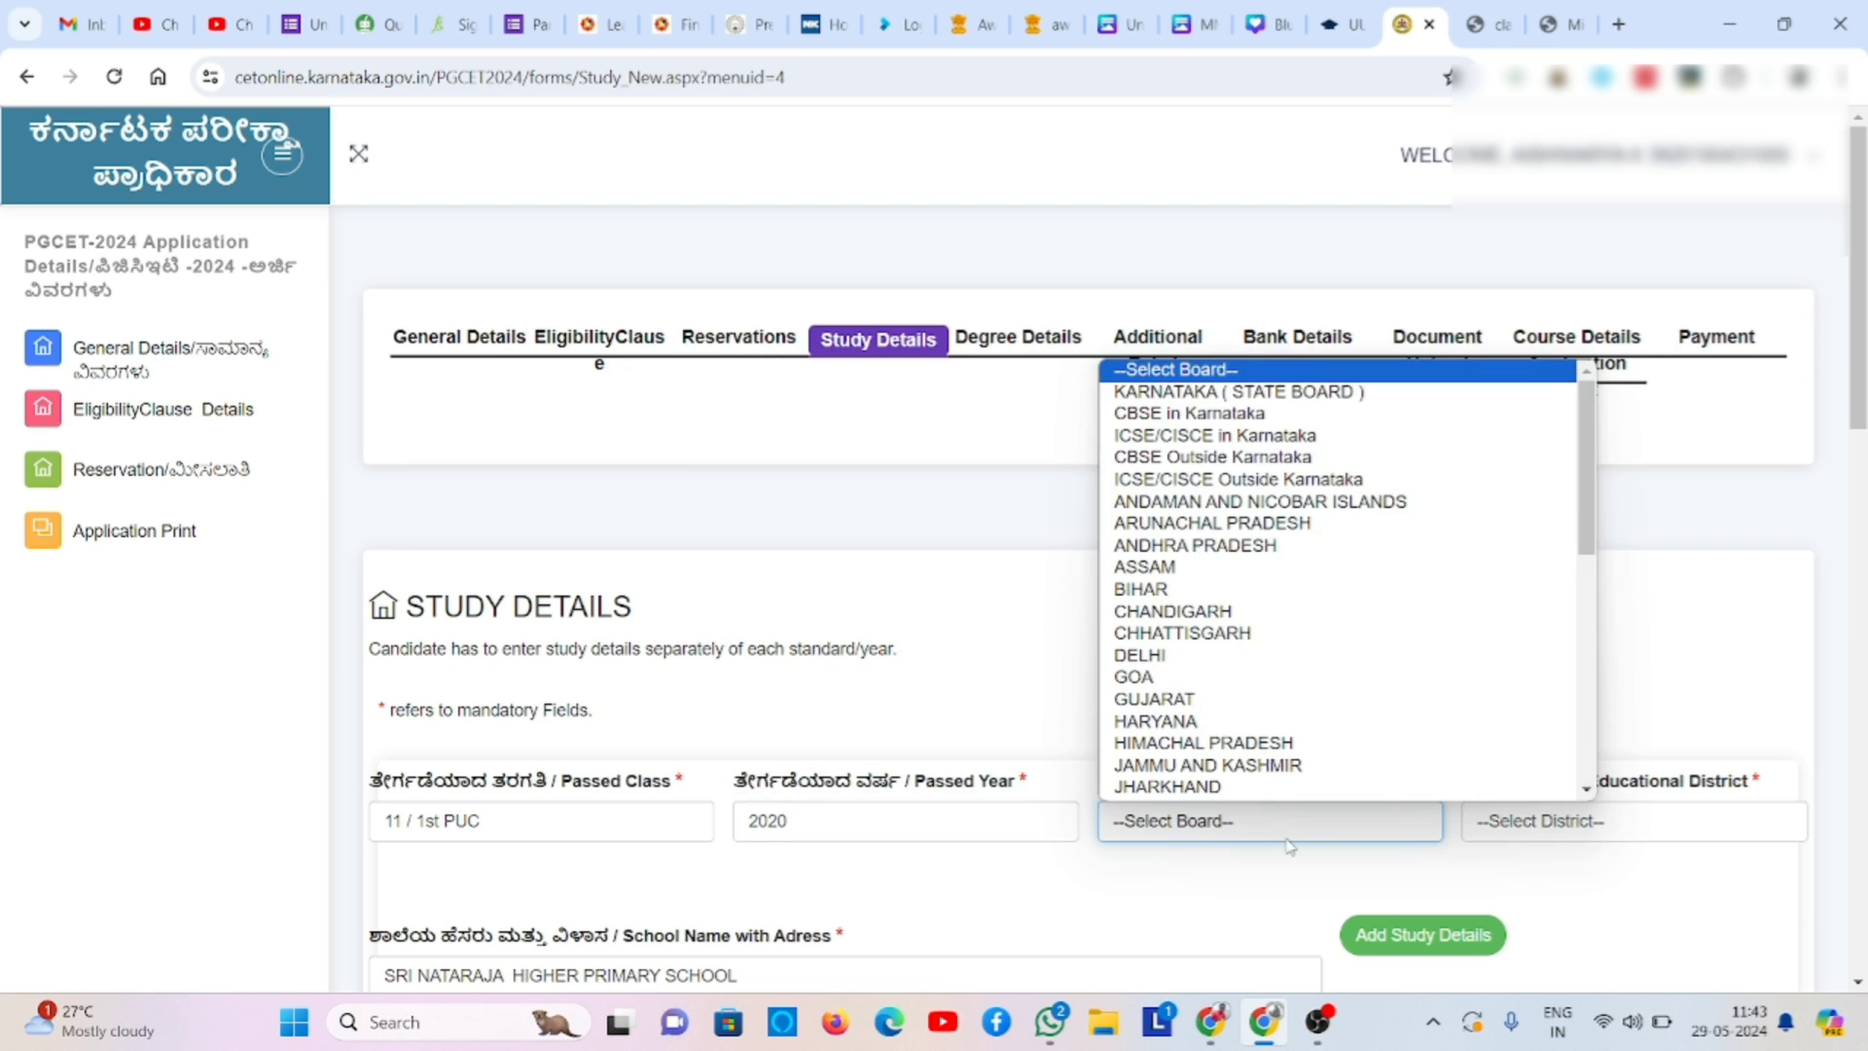
left_click(1449, 393)
left_click(1561, 817)
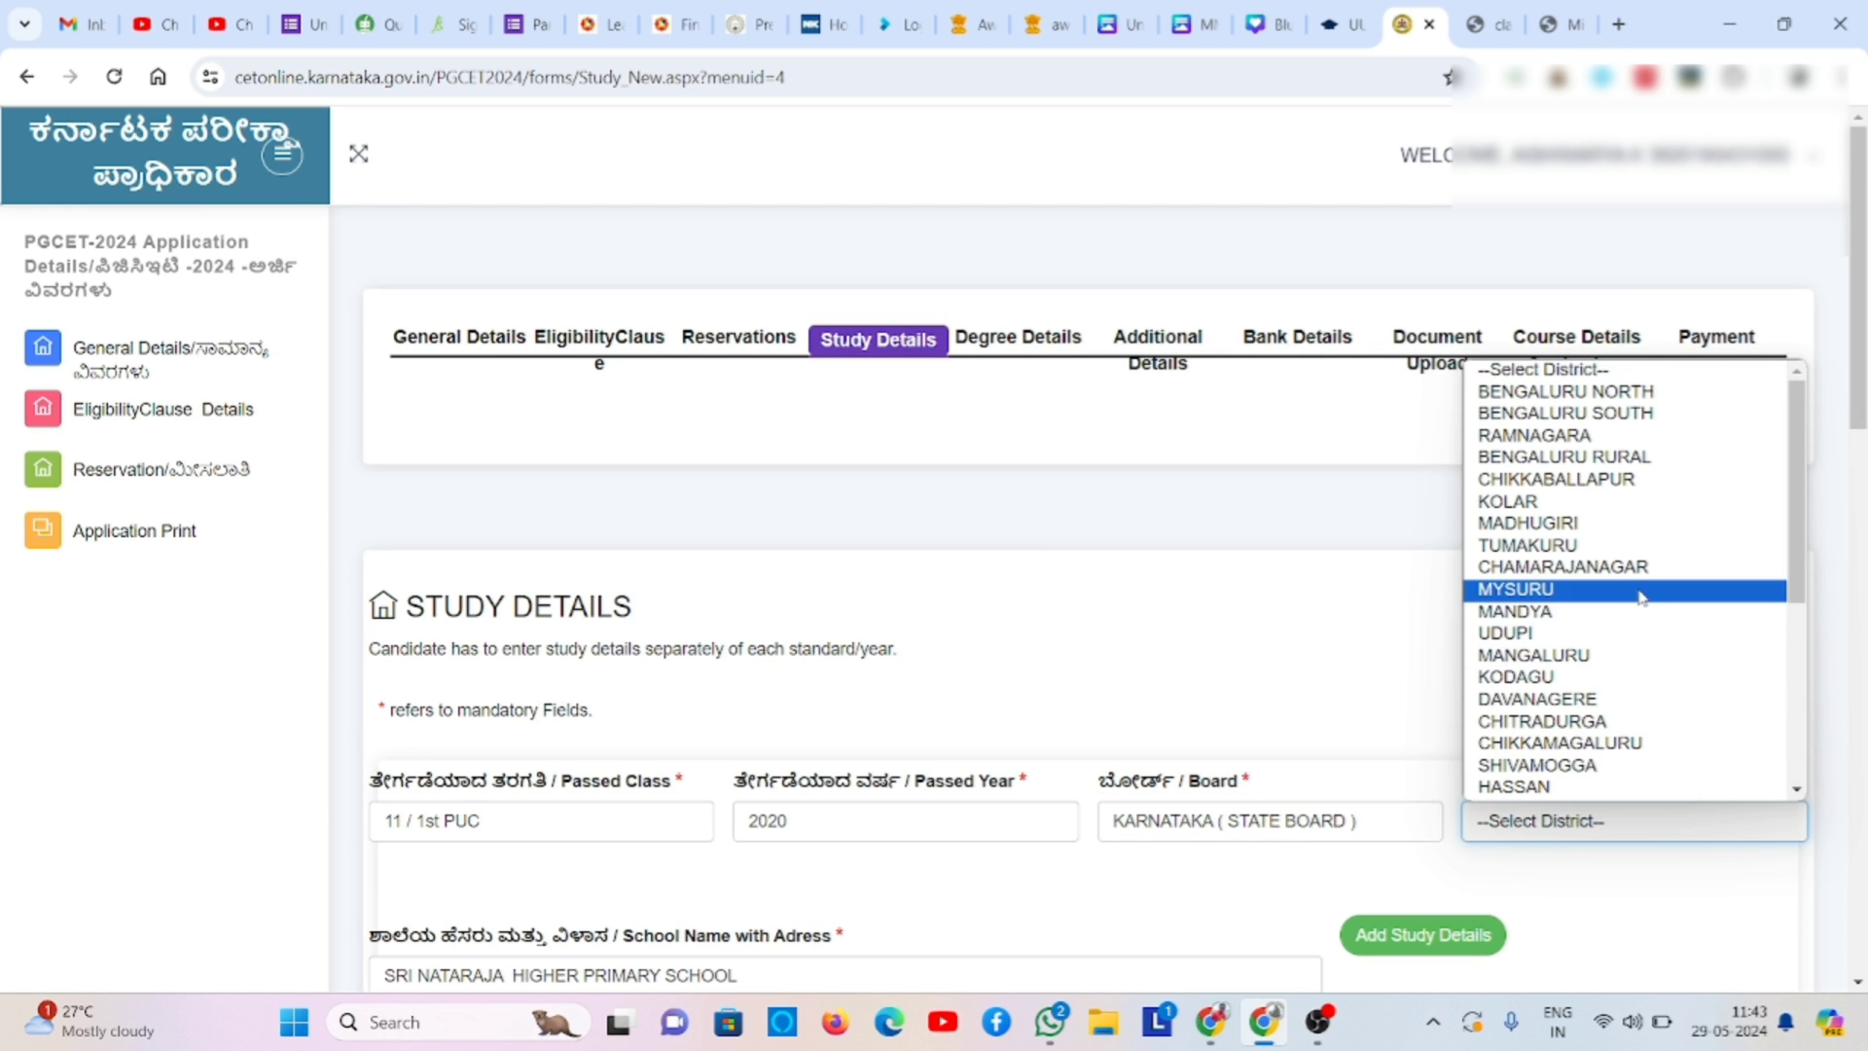
left_click(1643, 589)
- Replace the school name with GOPALSWAMY SV PU COLLEGE and add the 11 / 1st PUC record
left_click(768, 972)
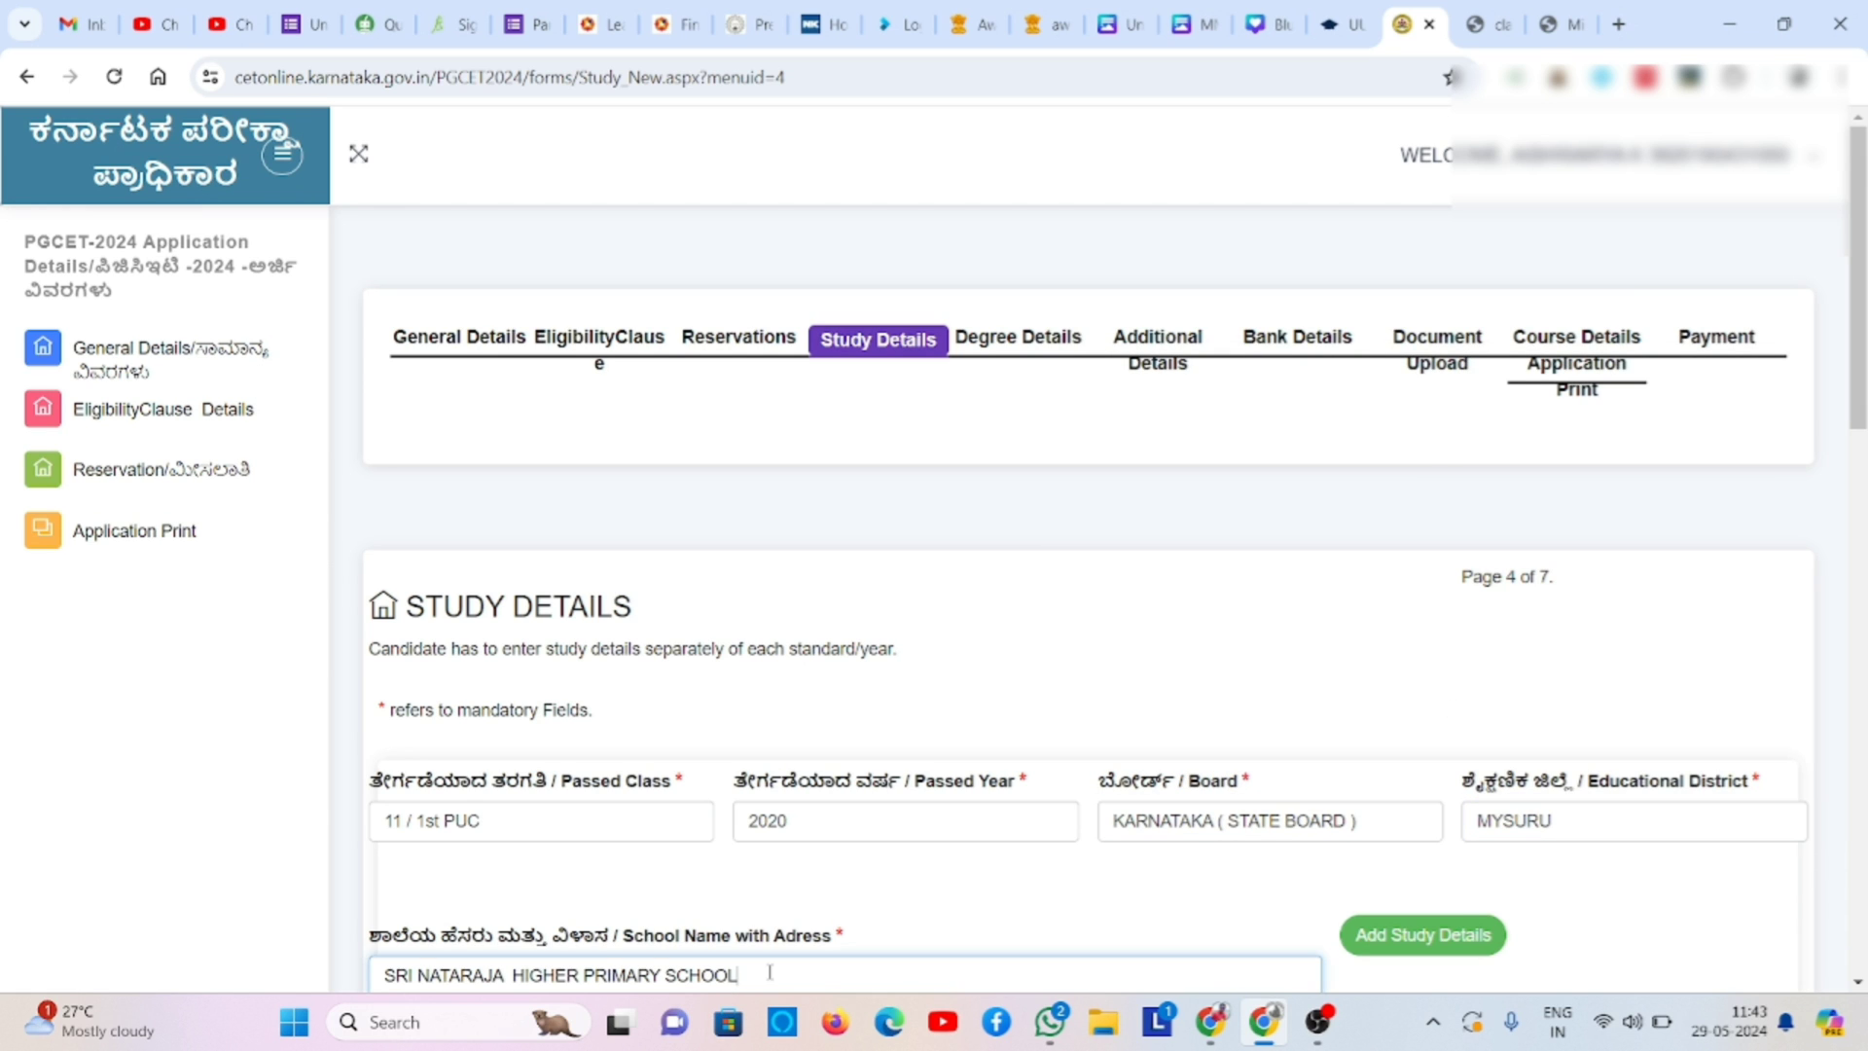
key("BackSpace")
key("BackSpace")
key("BackSpace")
key("BackSpace")
key("BackSpace")
key("BackSpace")
key("BackSpace")
key("BackSpace")
key("BackSpace")
key("BackSpace")
key("BackSpace")
key("BackSpace")
key("BackSpace")
key("BackSpace")
key("BackSpace")
key("BackSpace")
key("BackSpace")
key("BackSpace")
key("BackSpace")
key("BackSpace")
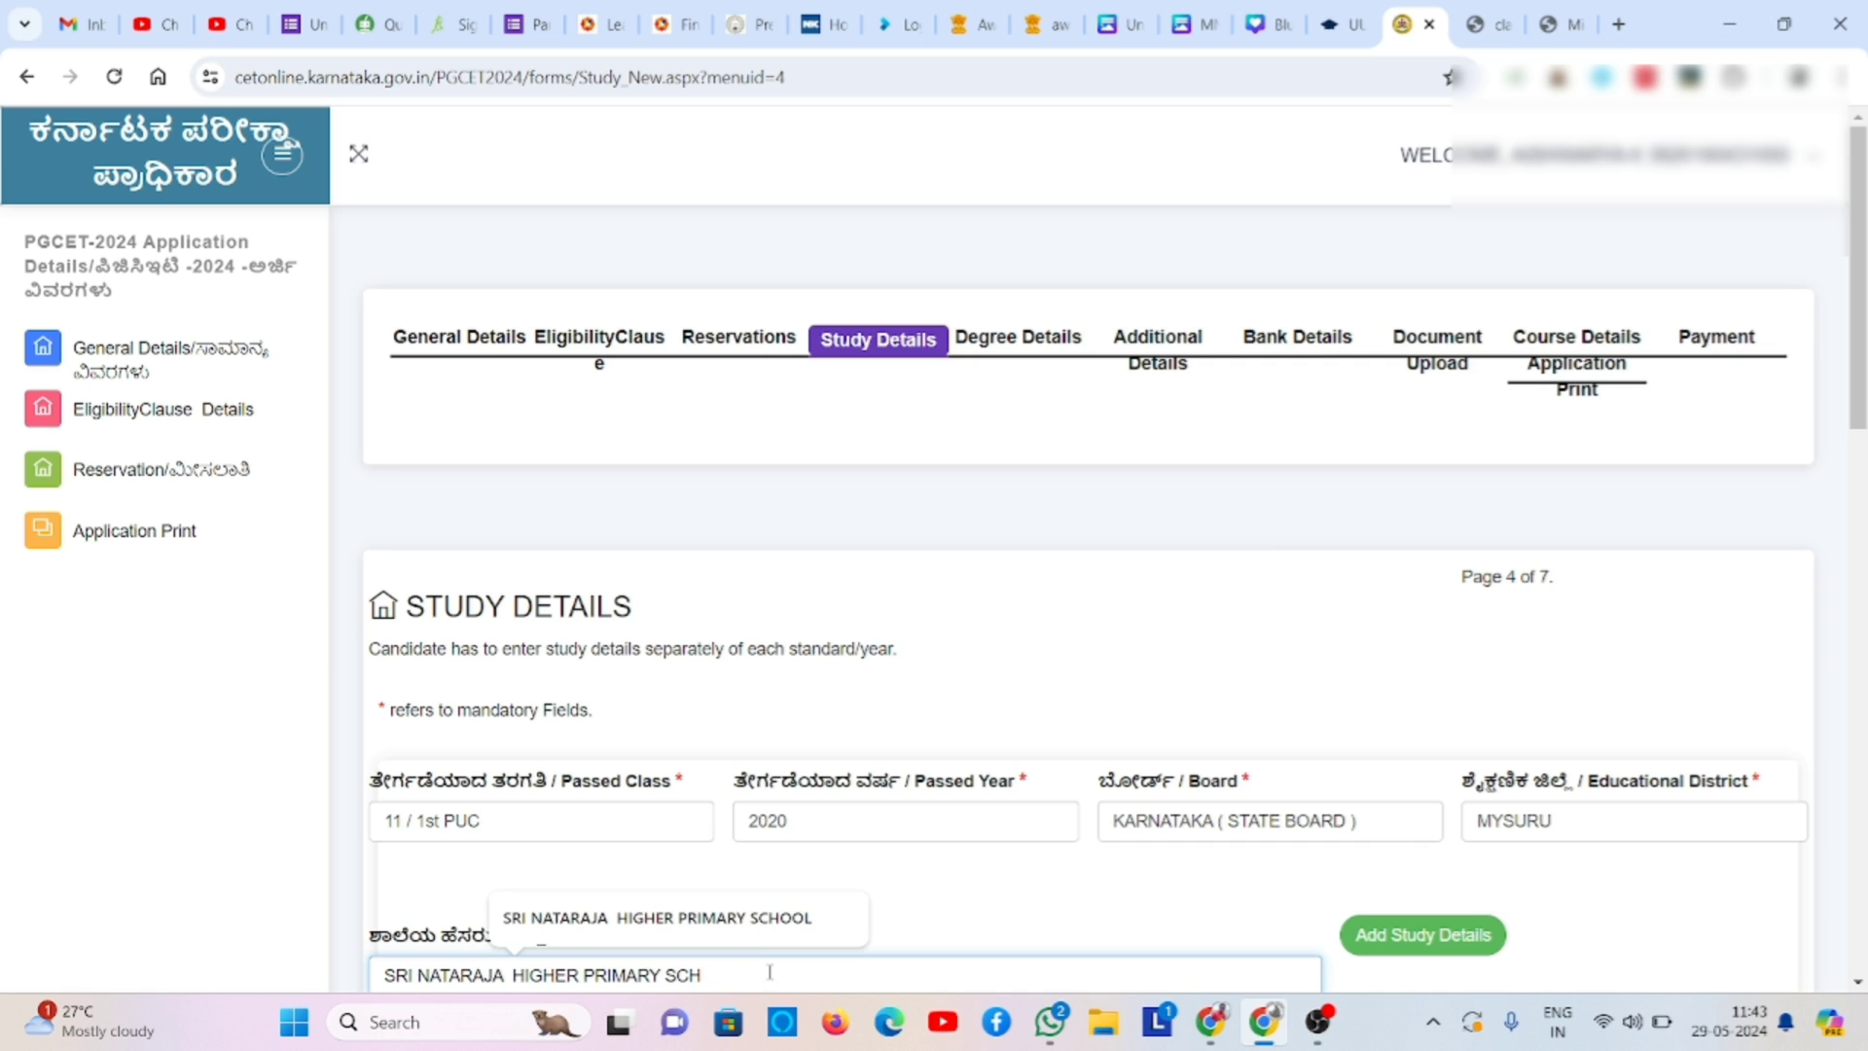
key("BackSpace")
type("GOPAL")
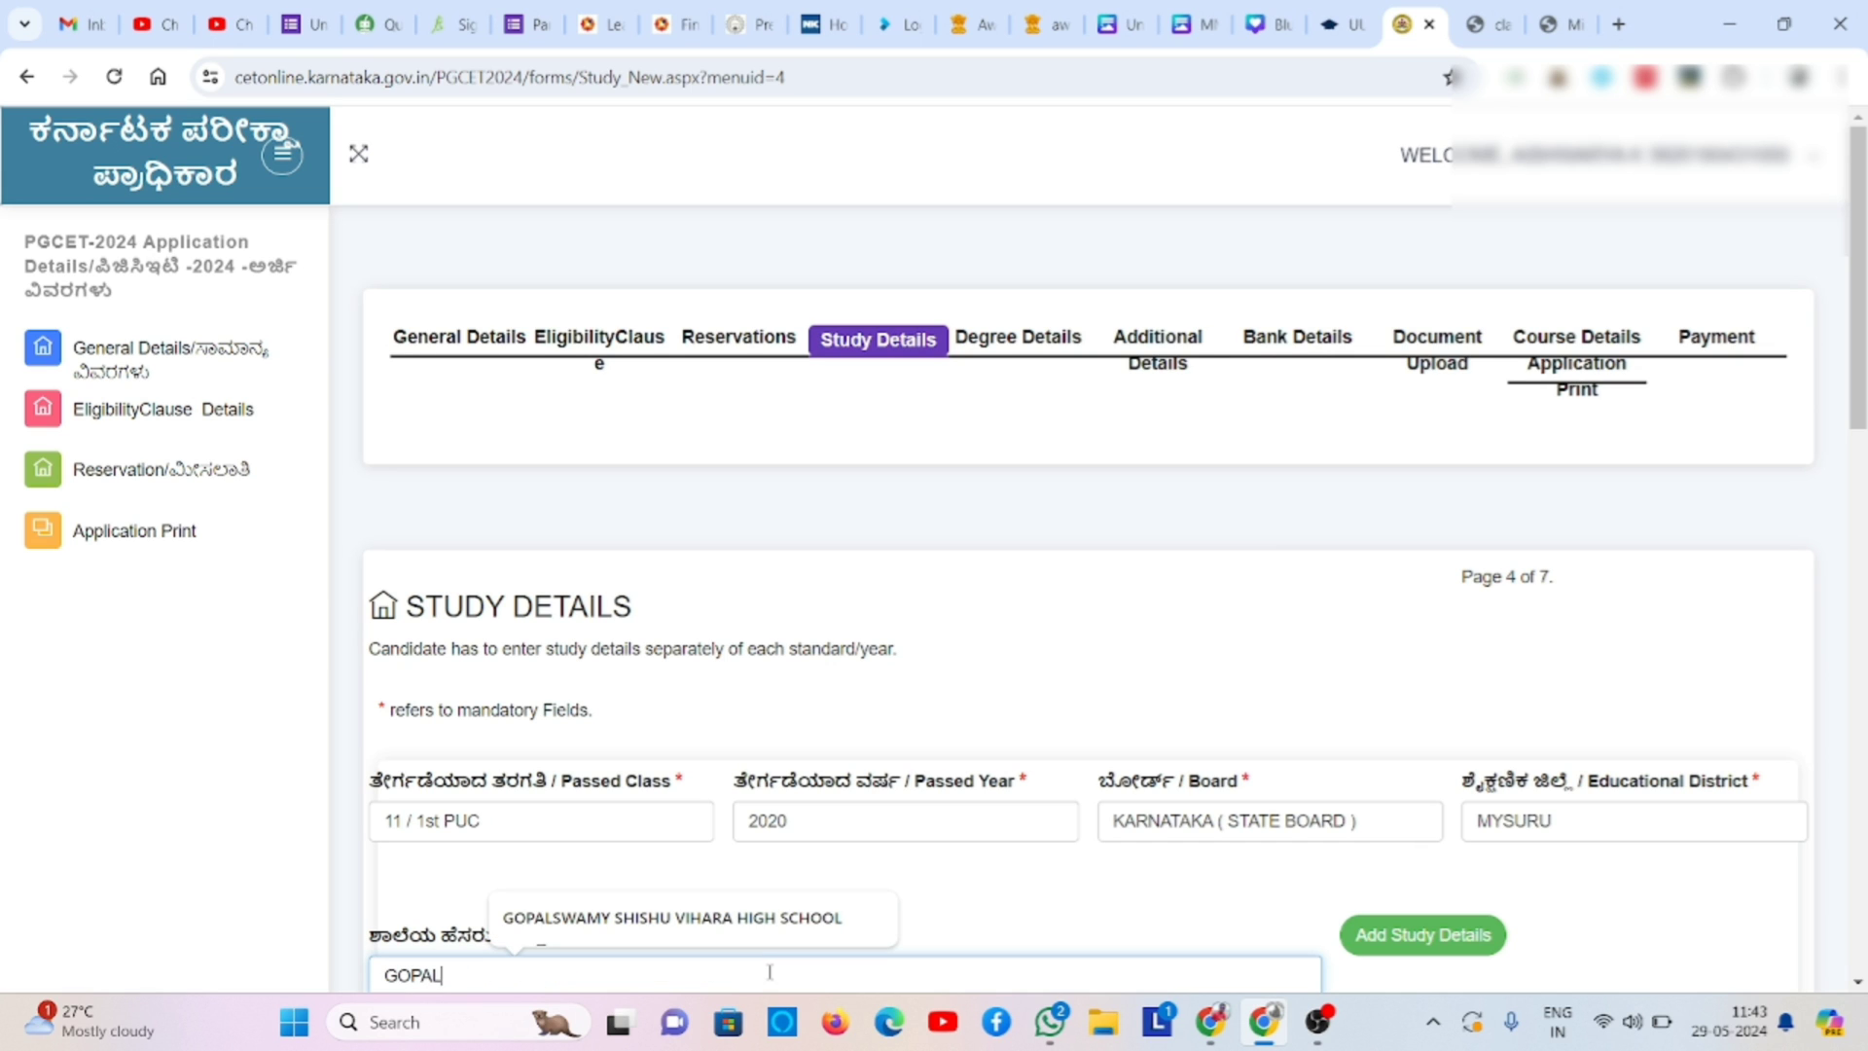
type("SWAMY SV PU")
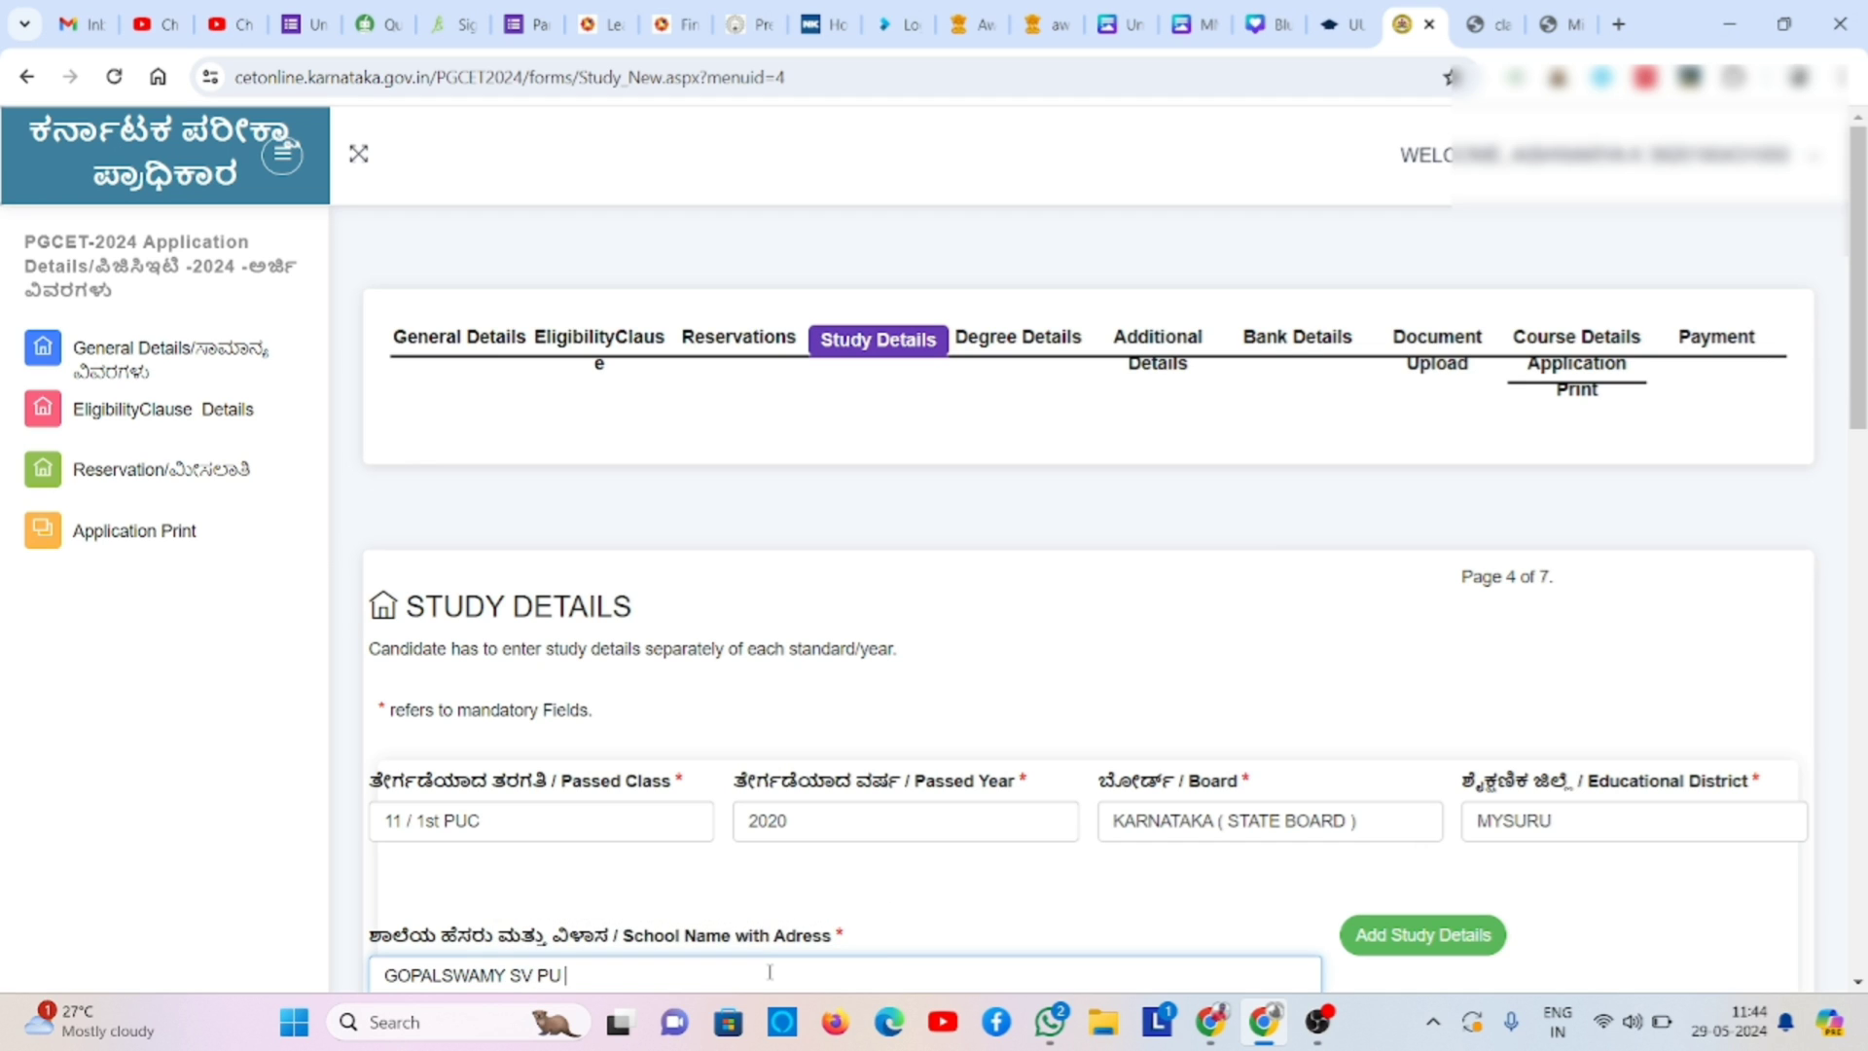
type(" COLLEGE")
left_click(1370, 938)
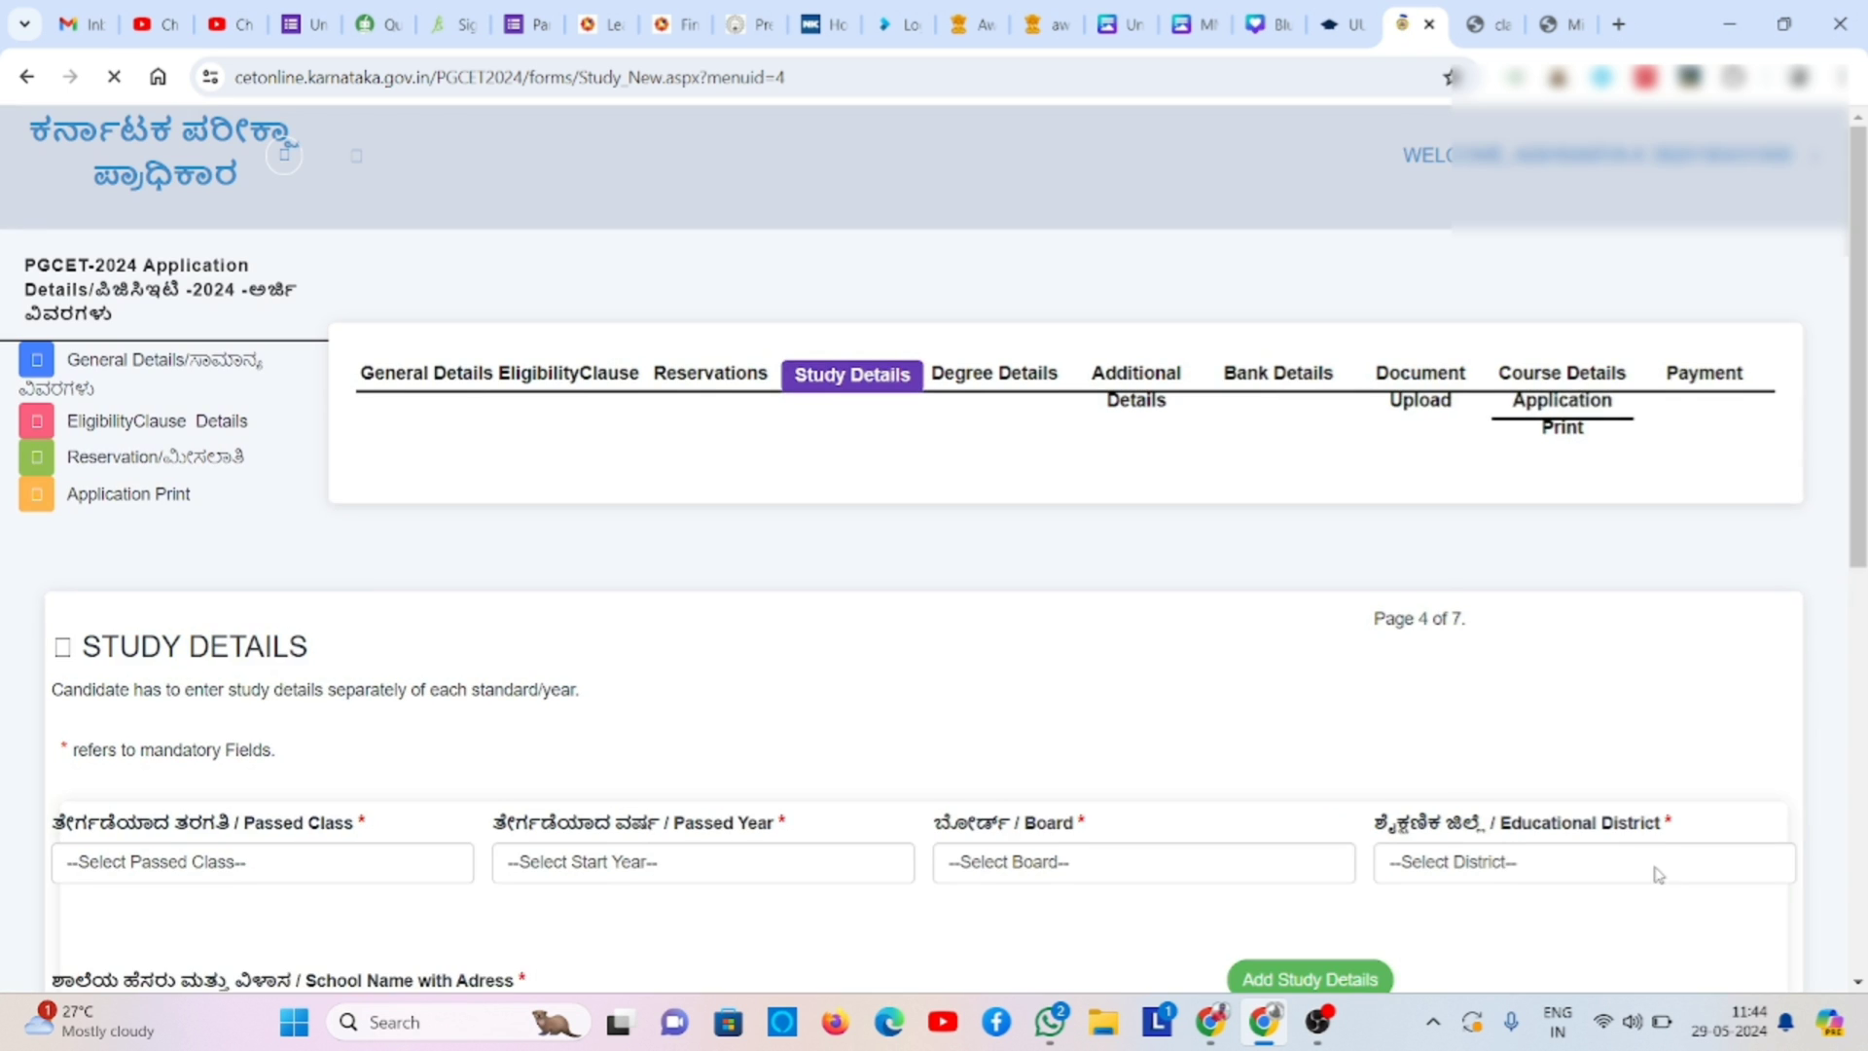
- Check the study table totals 12 studied years and proceed to Degree Details
left_click(1860, 897)
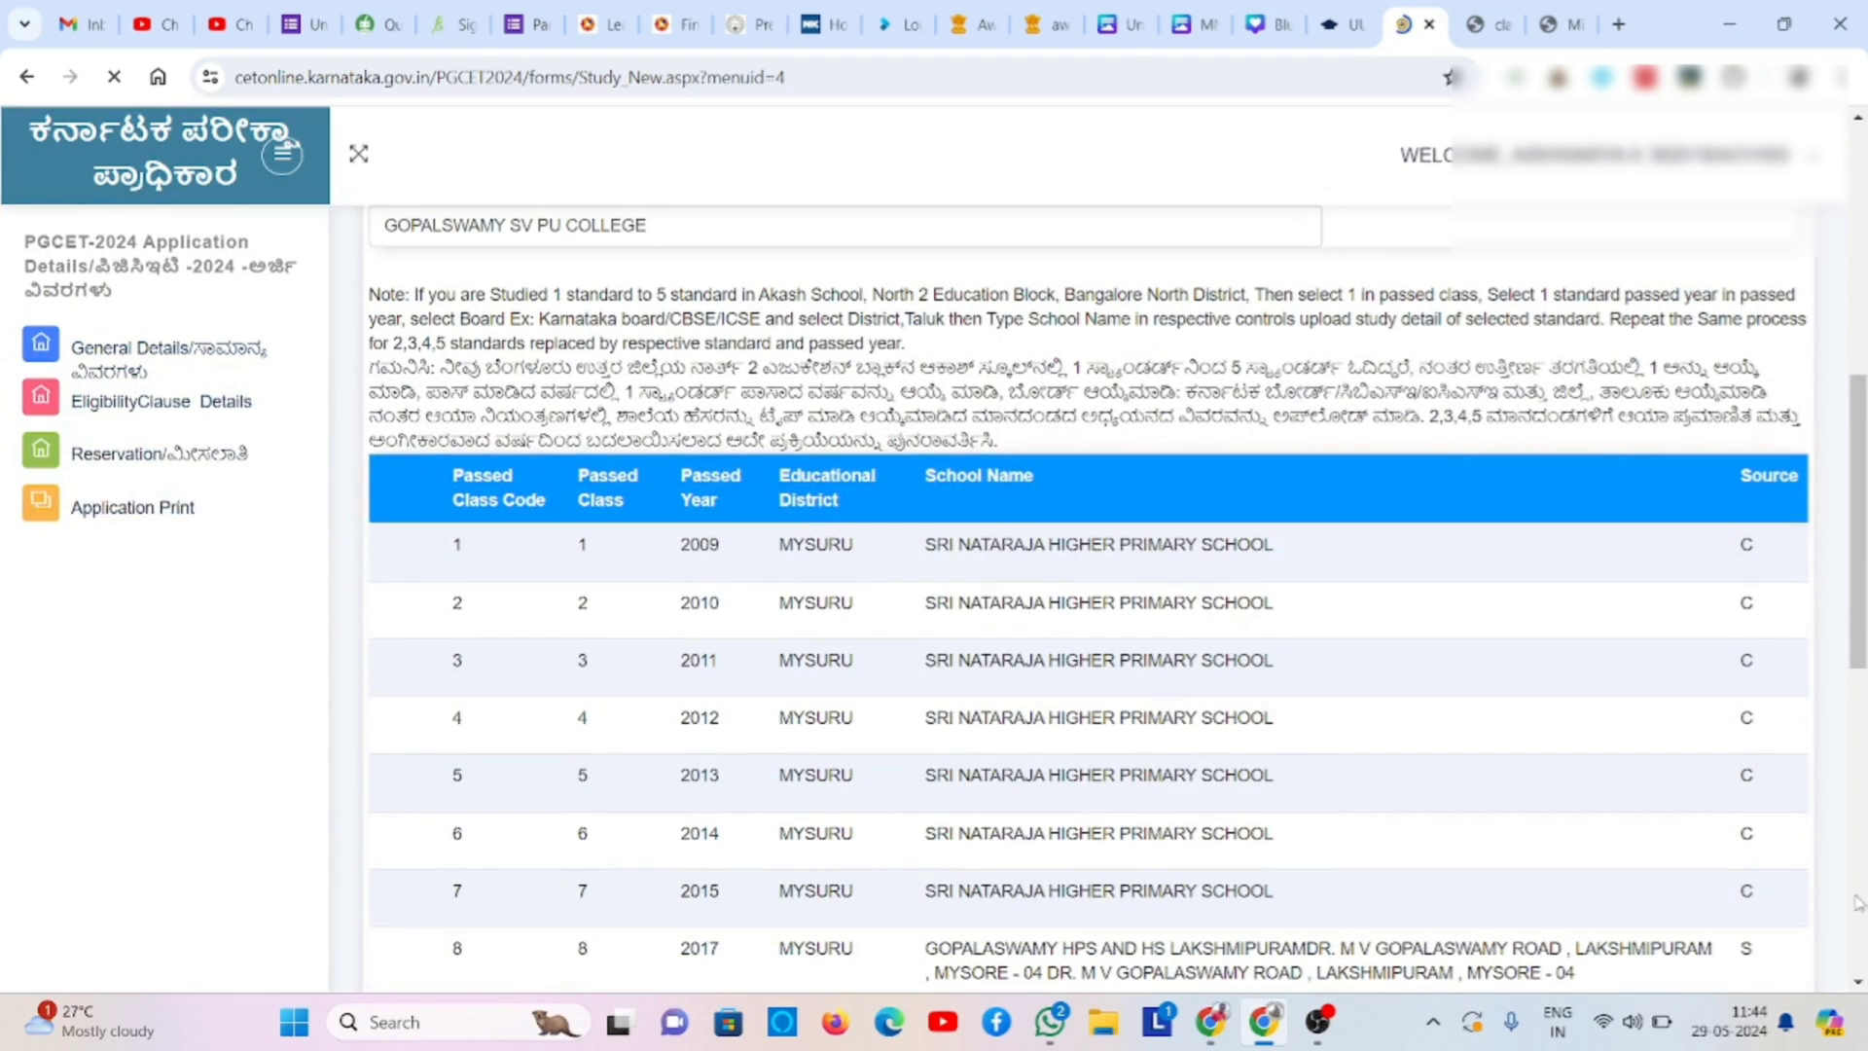
left_click(1859, 976)
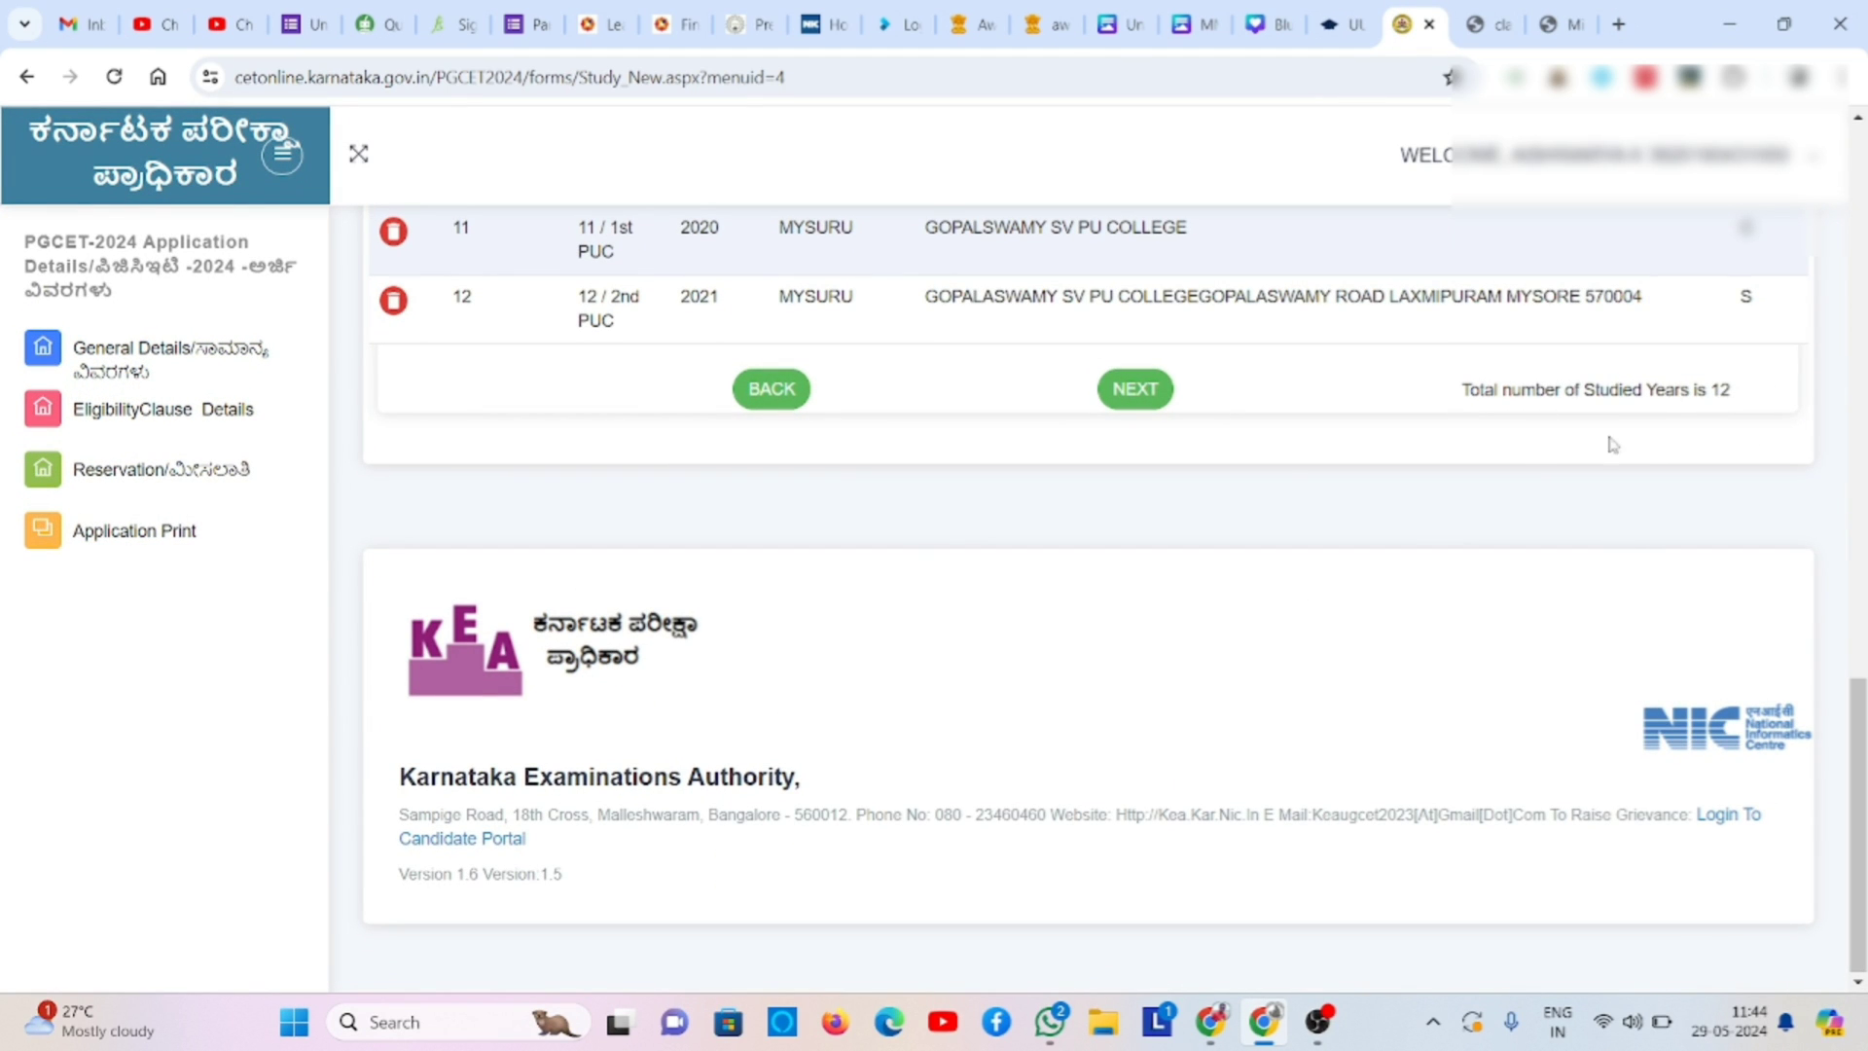
left_click(1137, 402)
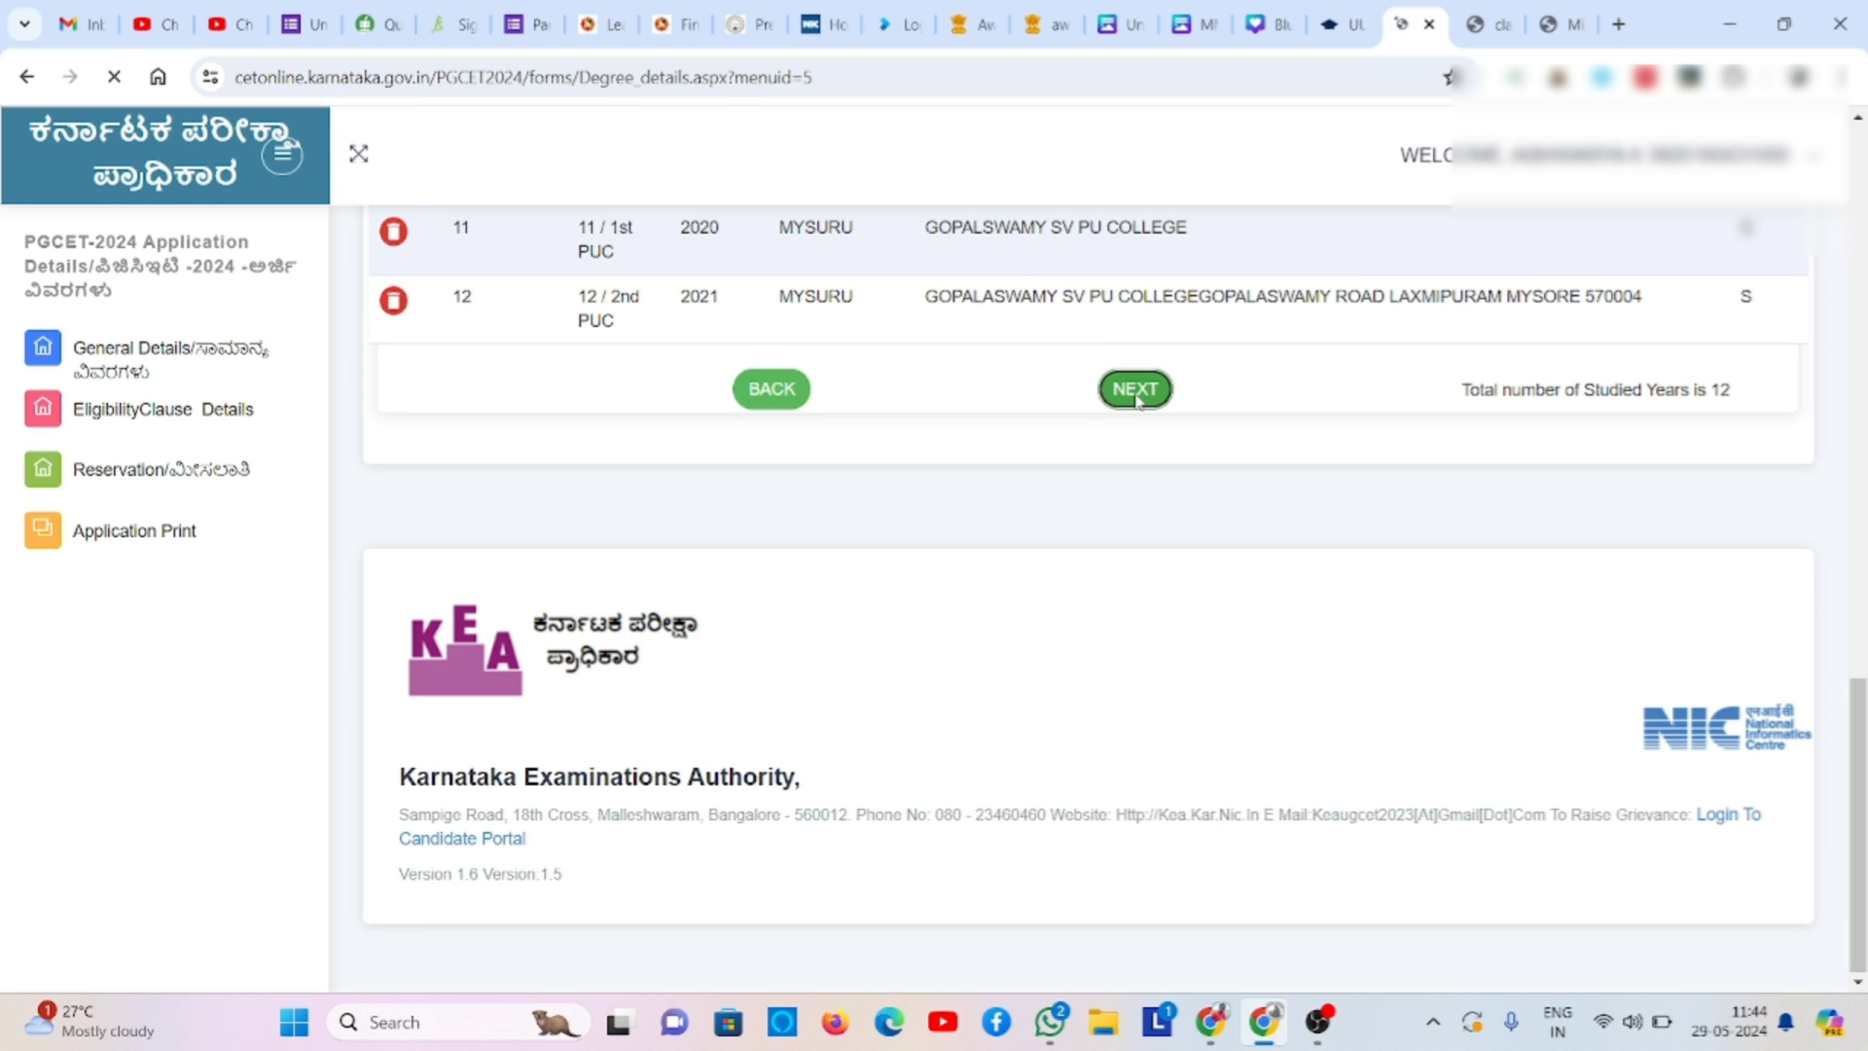
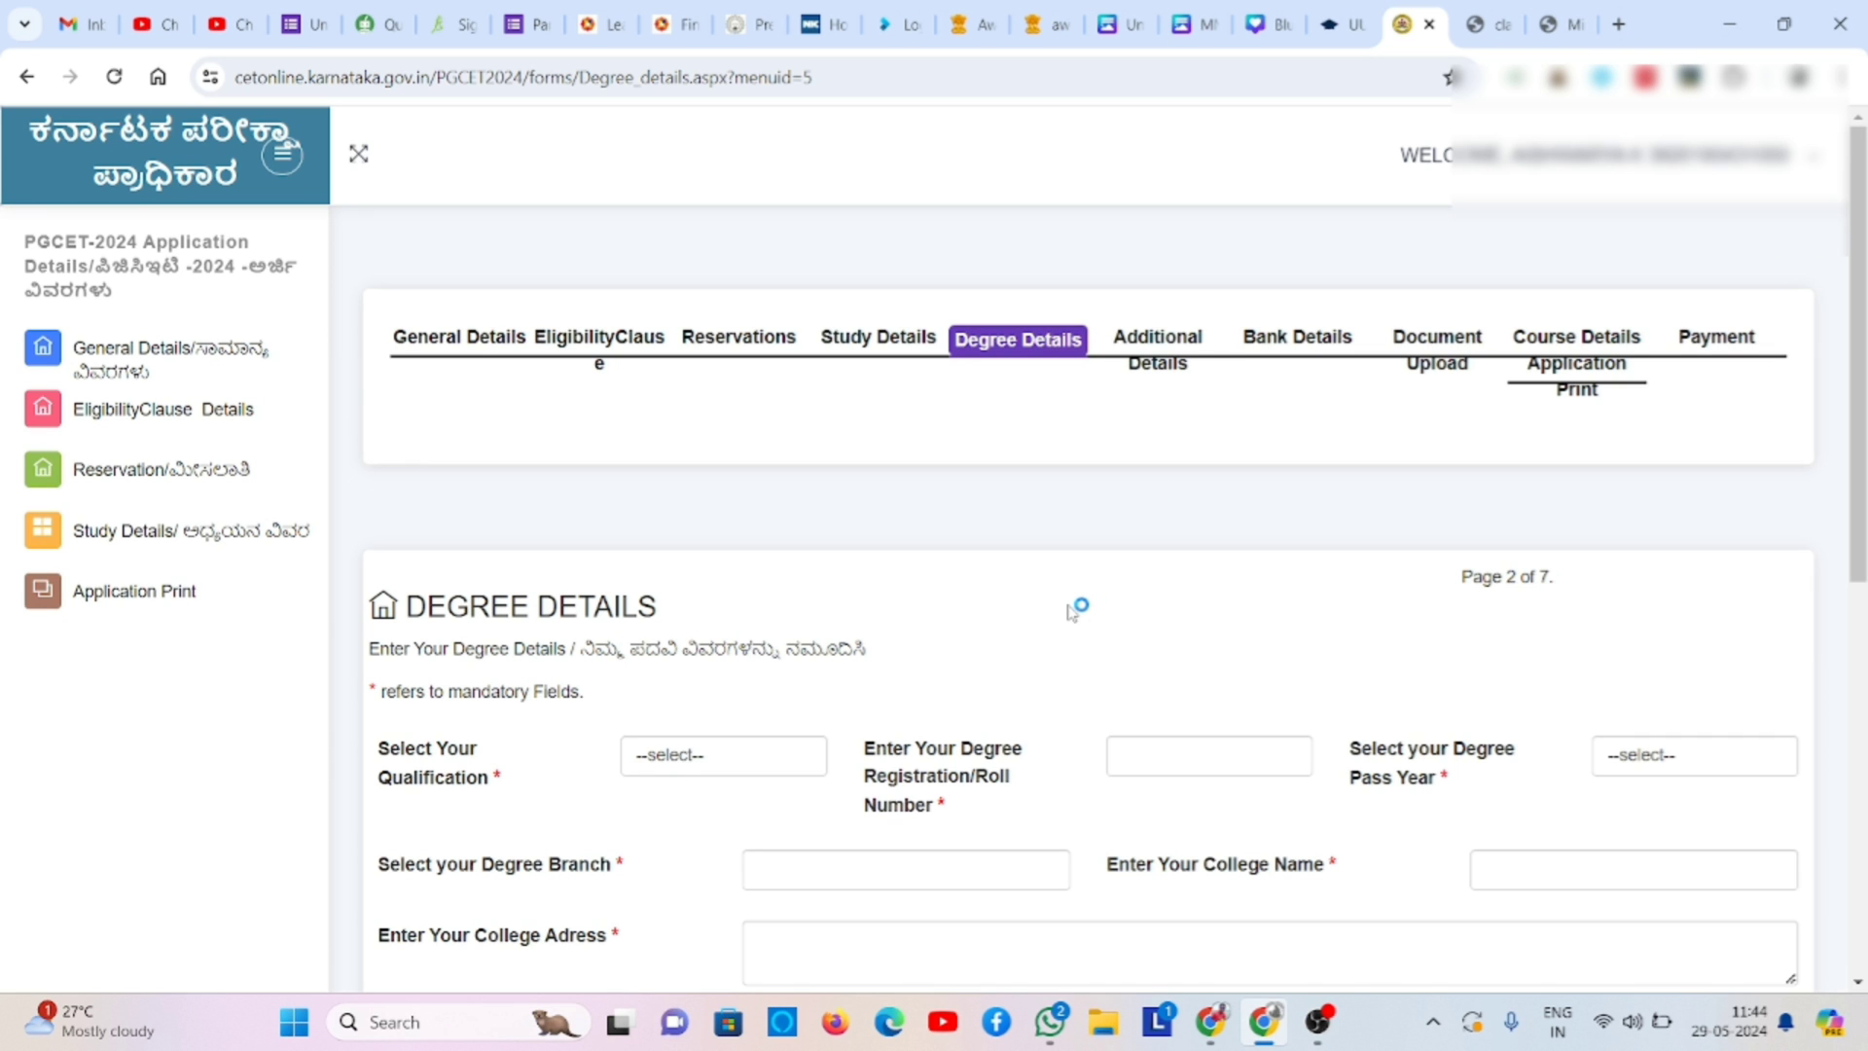
- Set the qualification to 3 Years Degree and dismiss the Windows Security notification
scroll(1073, 608, "down", 2)
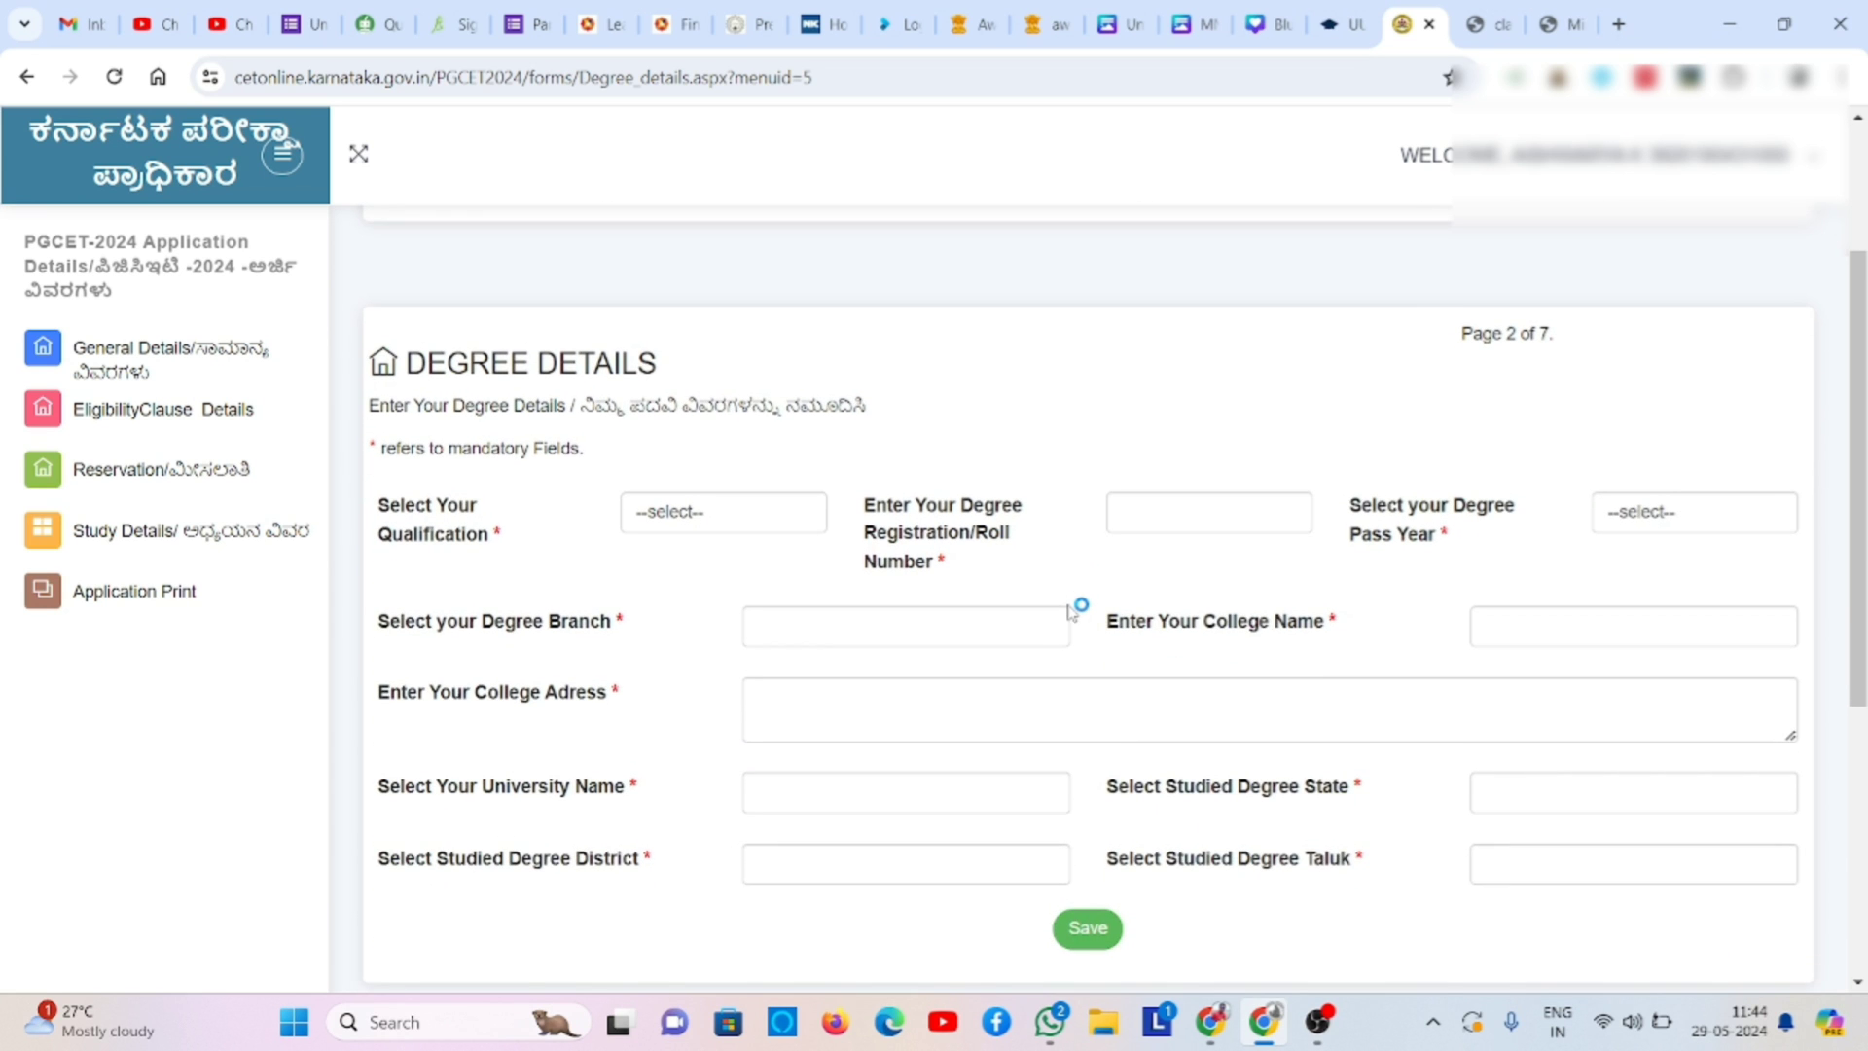
left_click(746, 521)
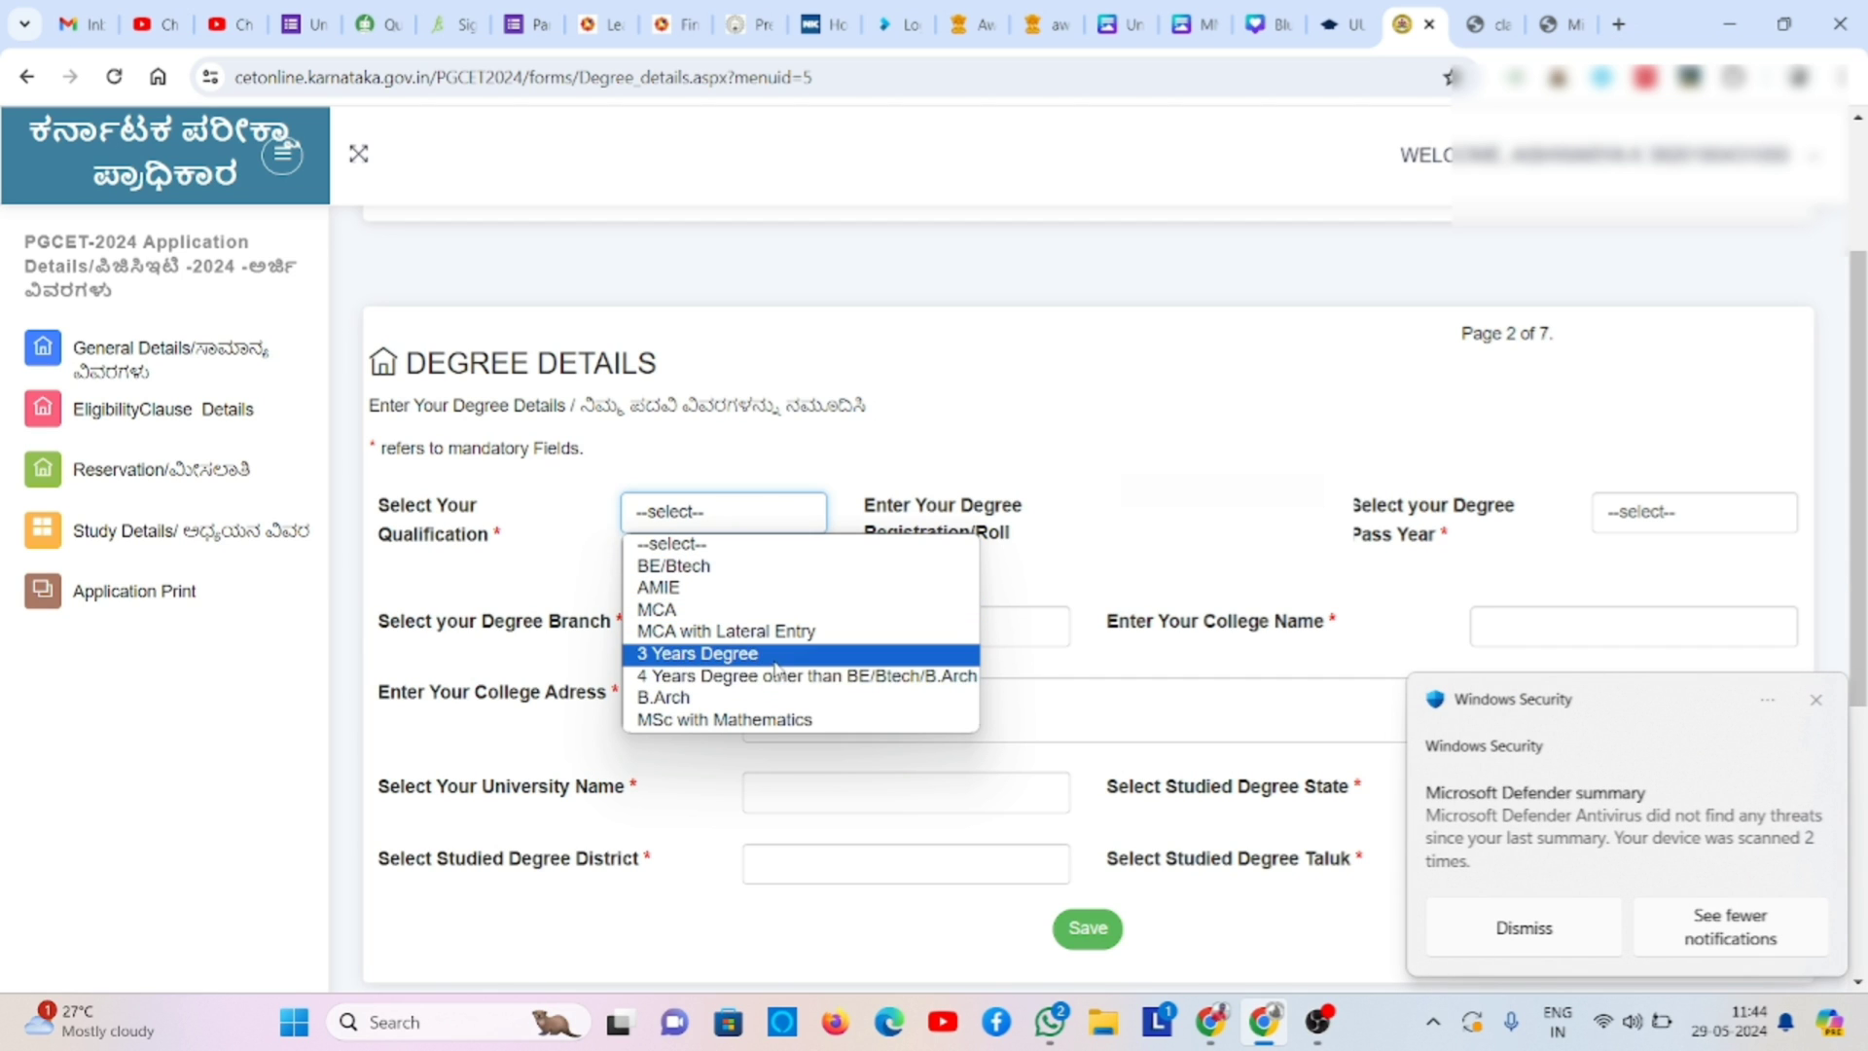
left_click(775, 661)
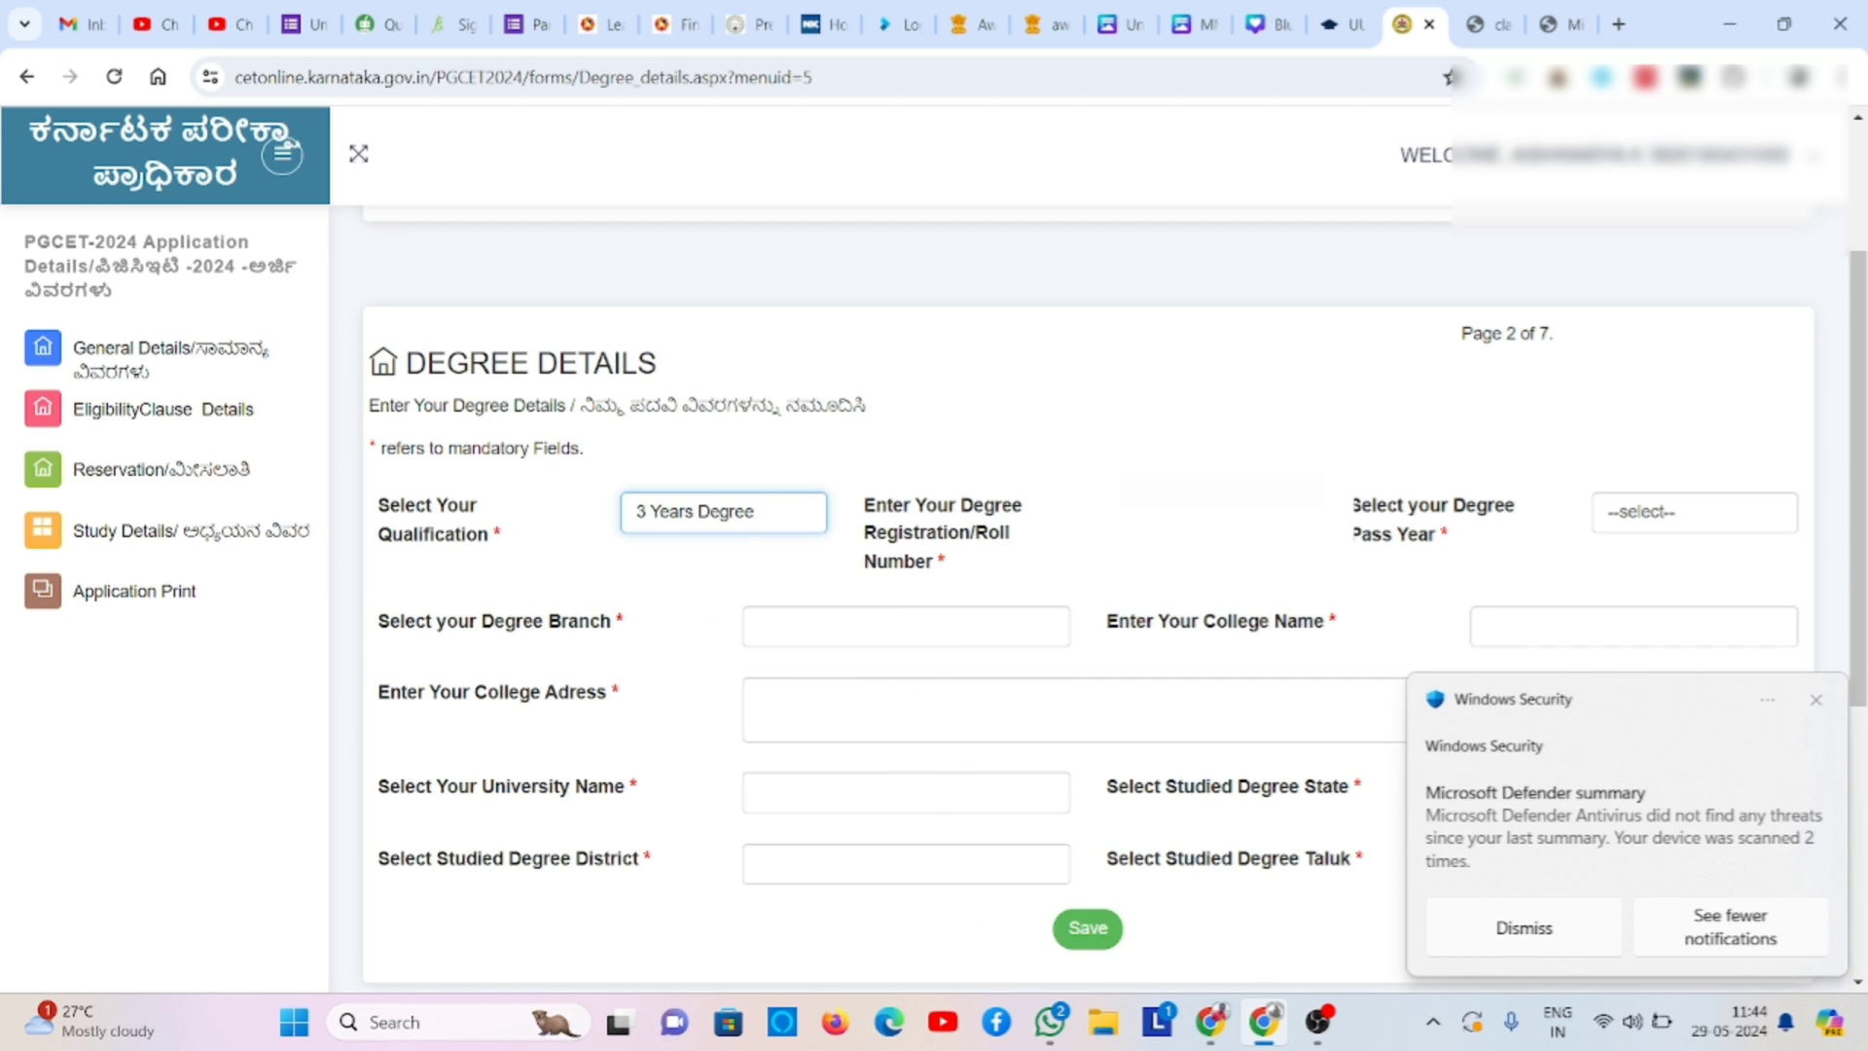
left_click(1818, 700)
- Pick 2024 as the pass year and BBA(3 Yrs) - Administration Degree as the branch
left_click(1210, 513)
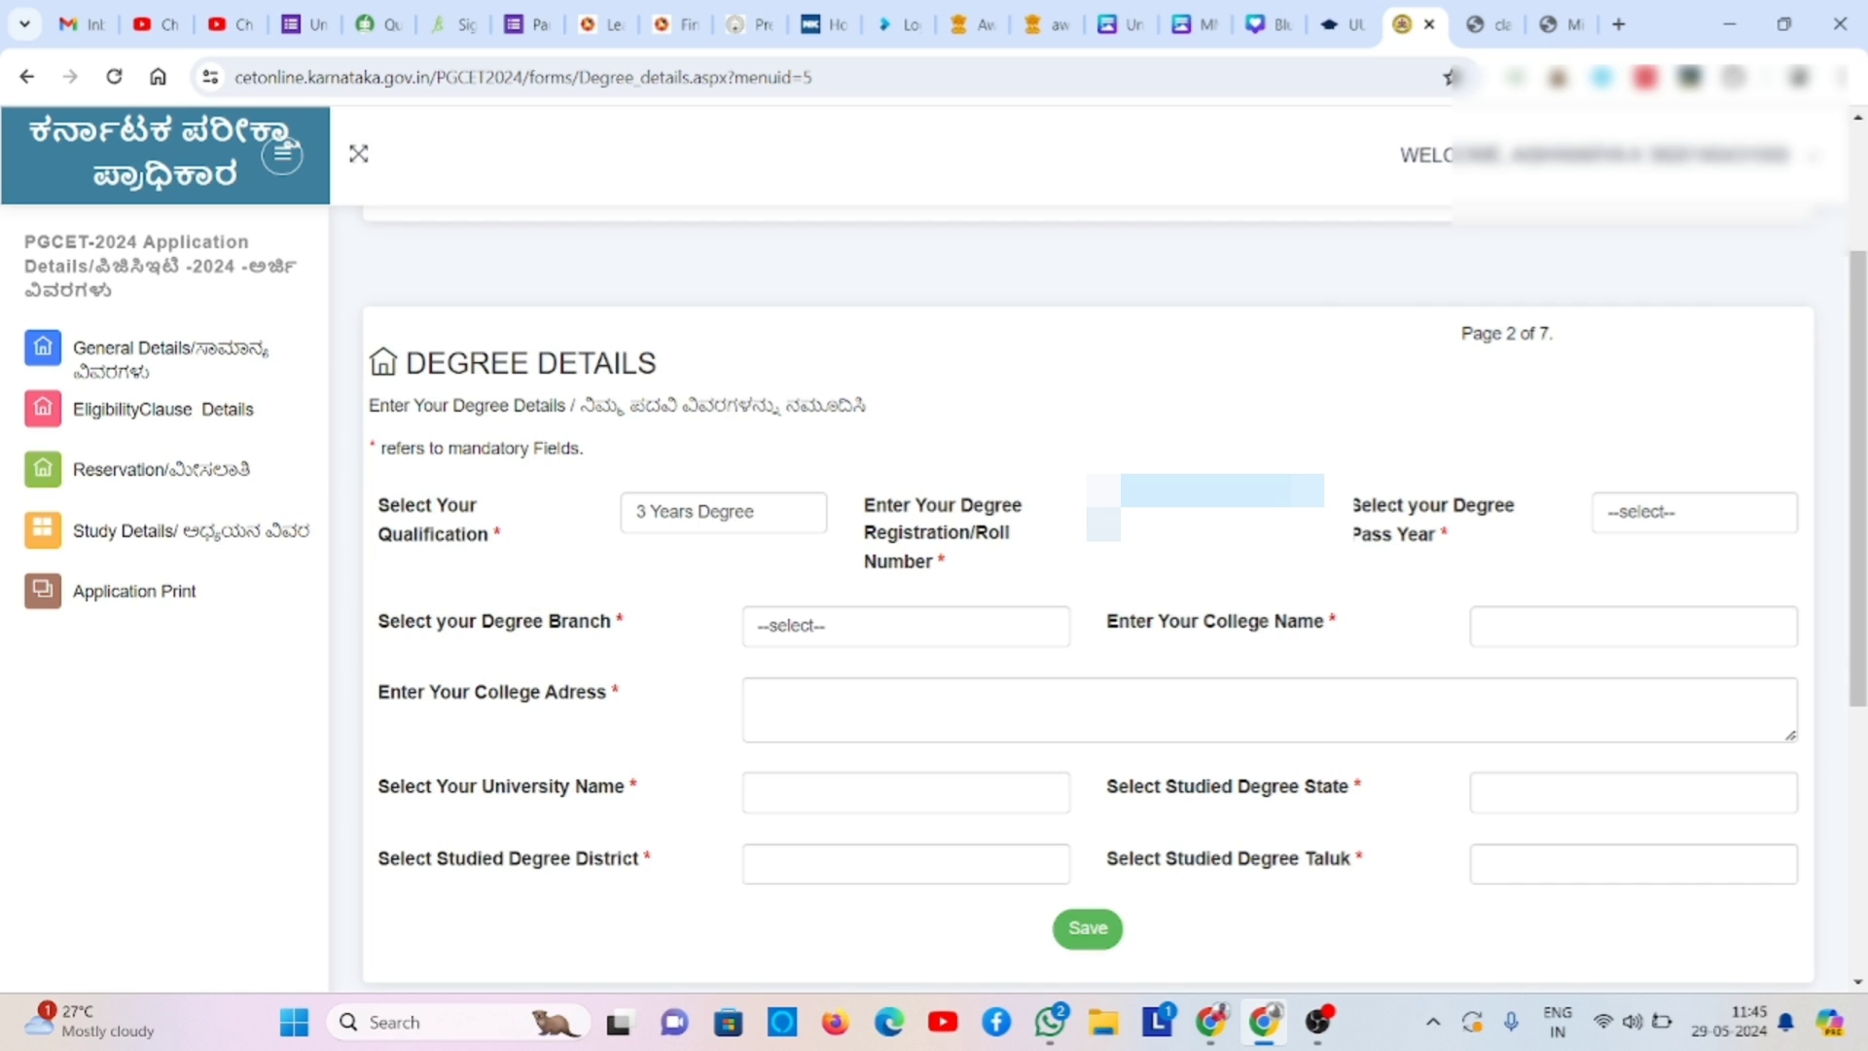
left_click(1687, 519)
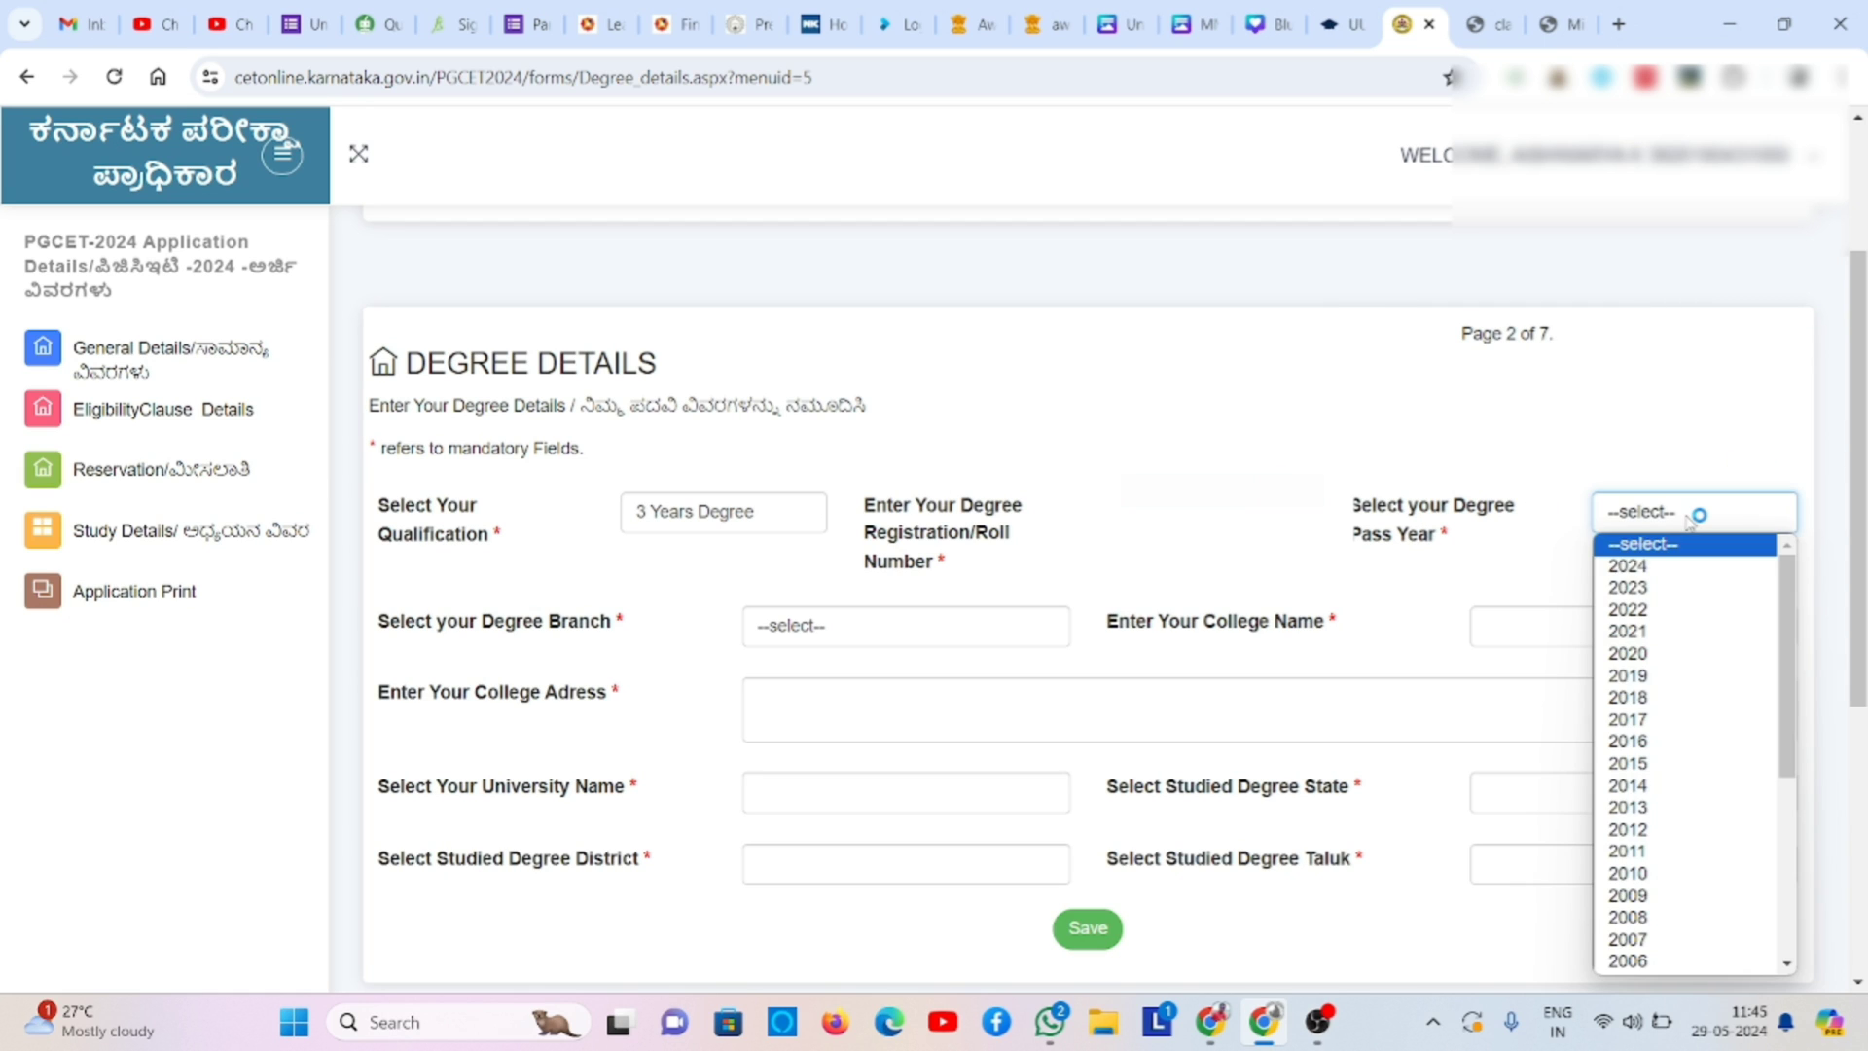
left_click(1690, 574)
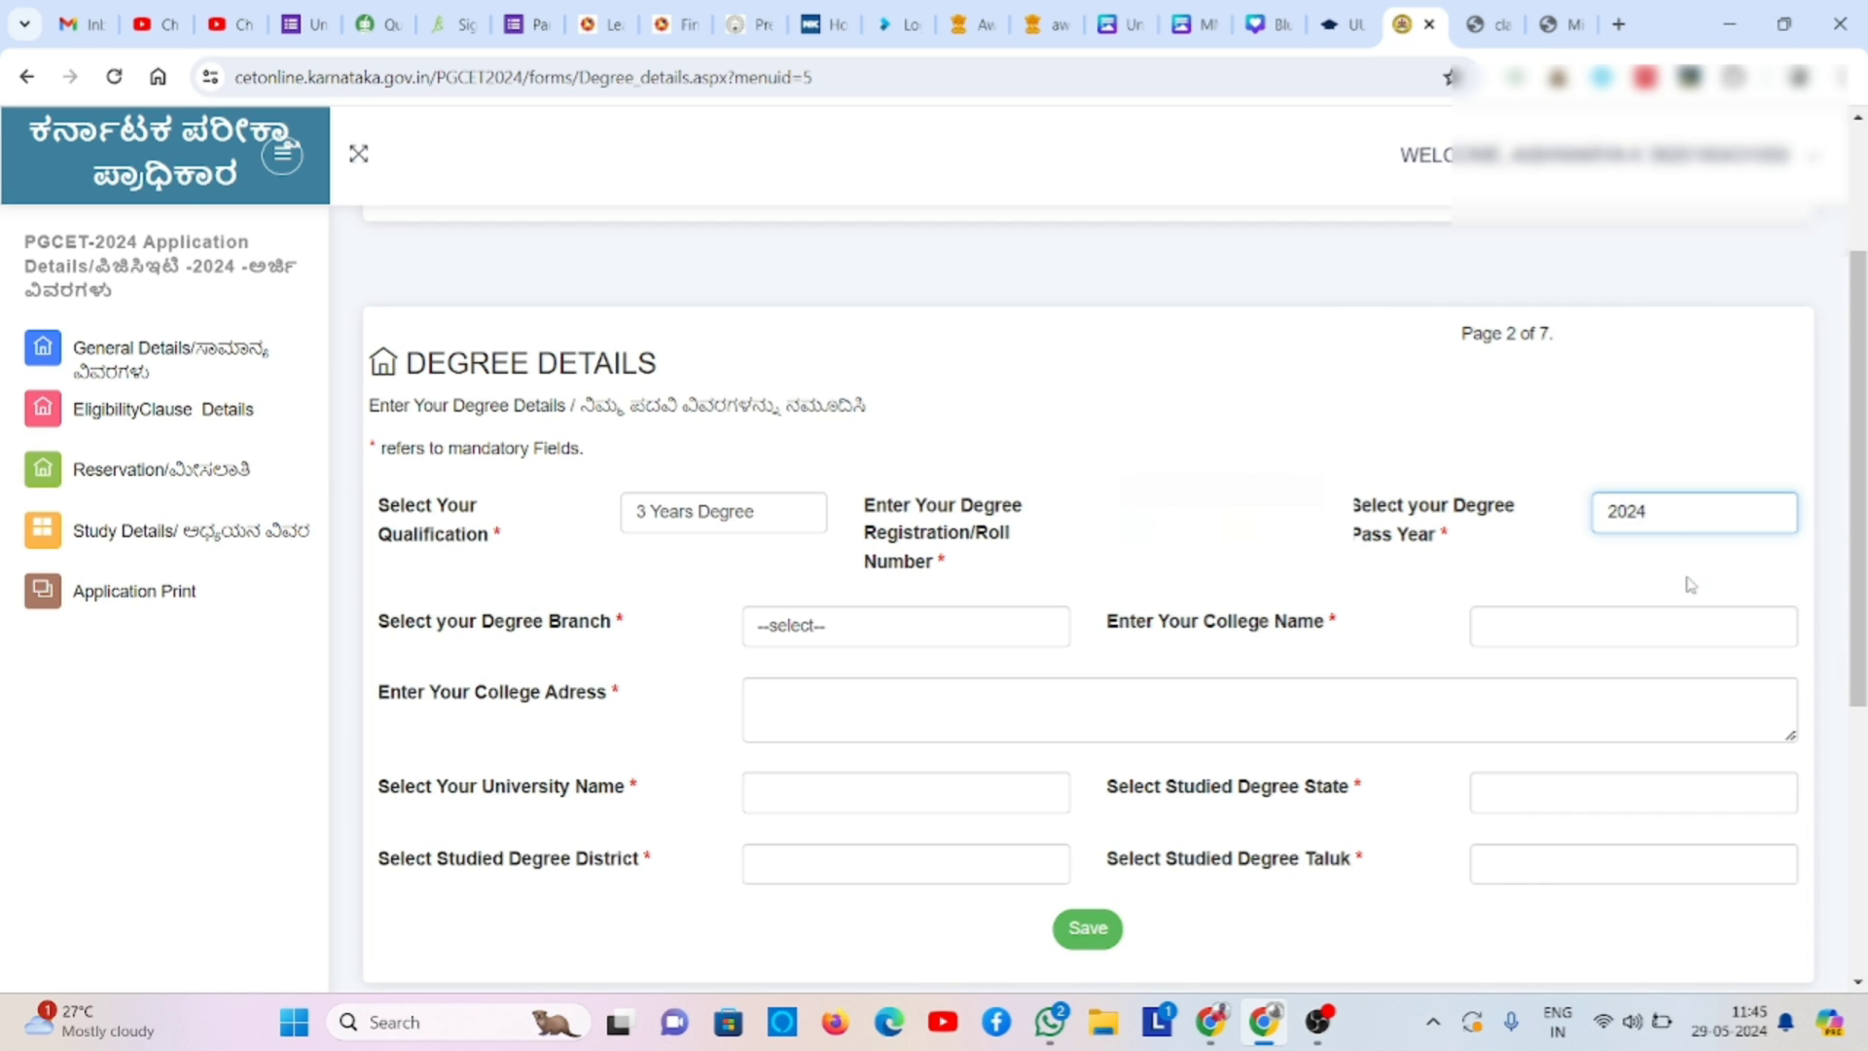
left_click(986, 630)
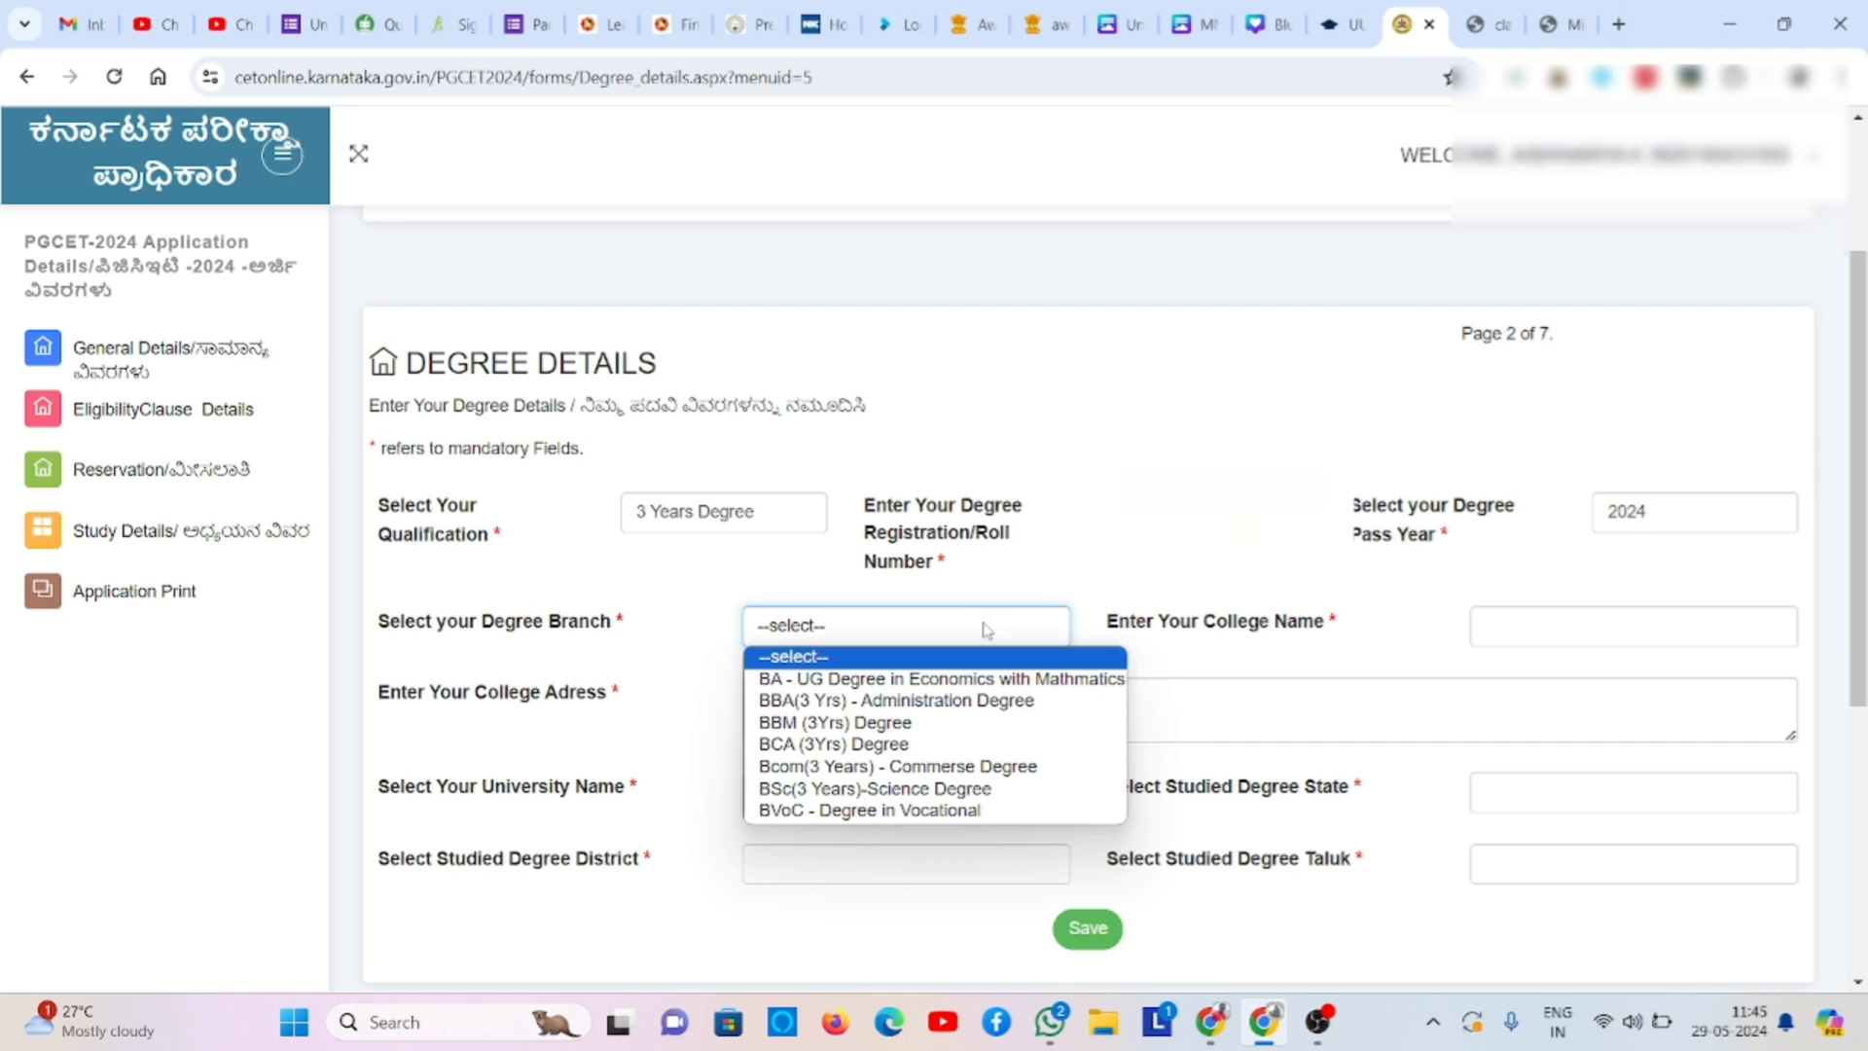
left_click(949, 703)
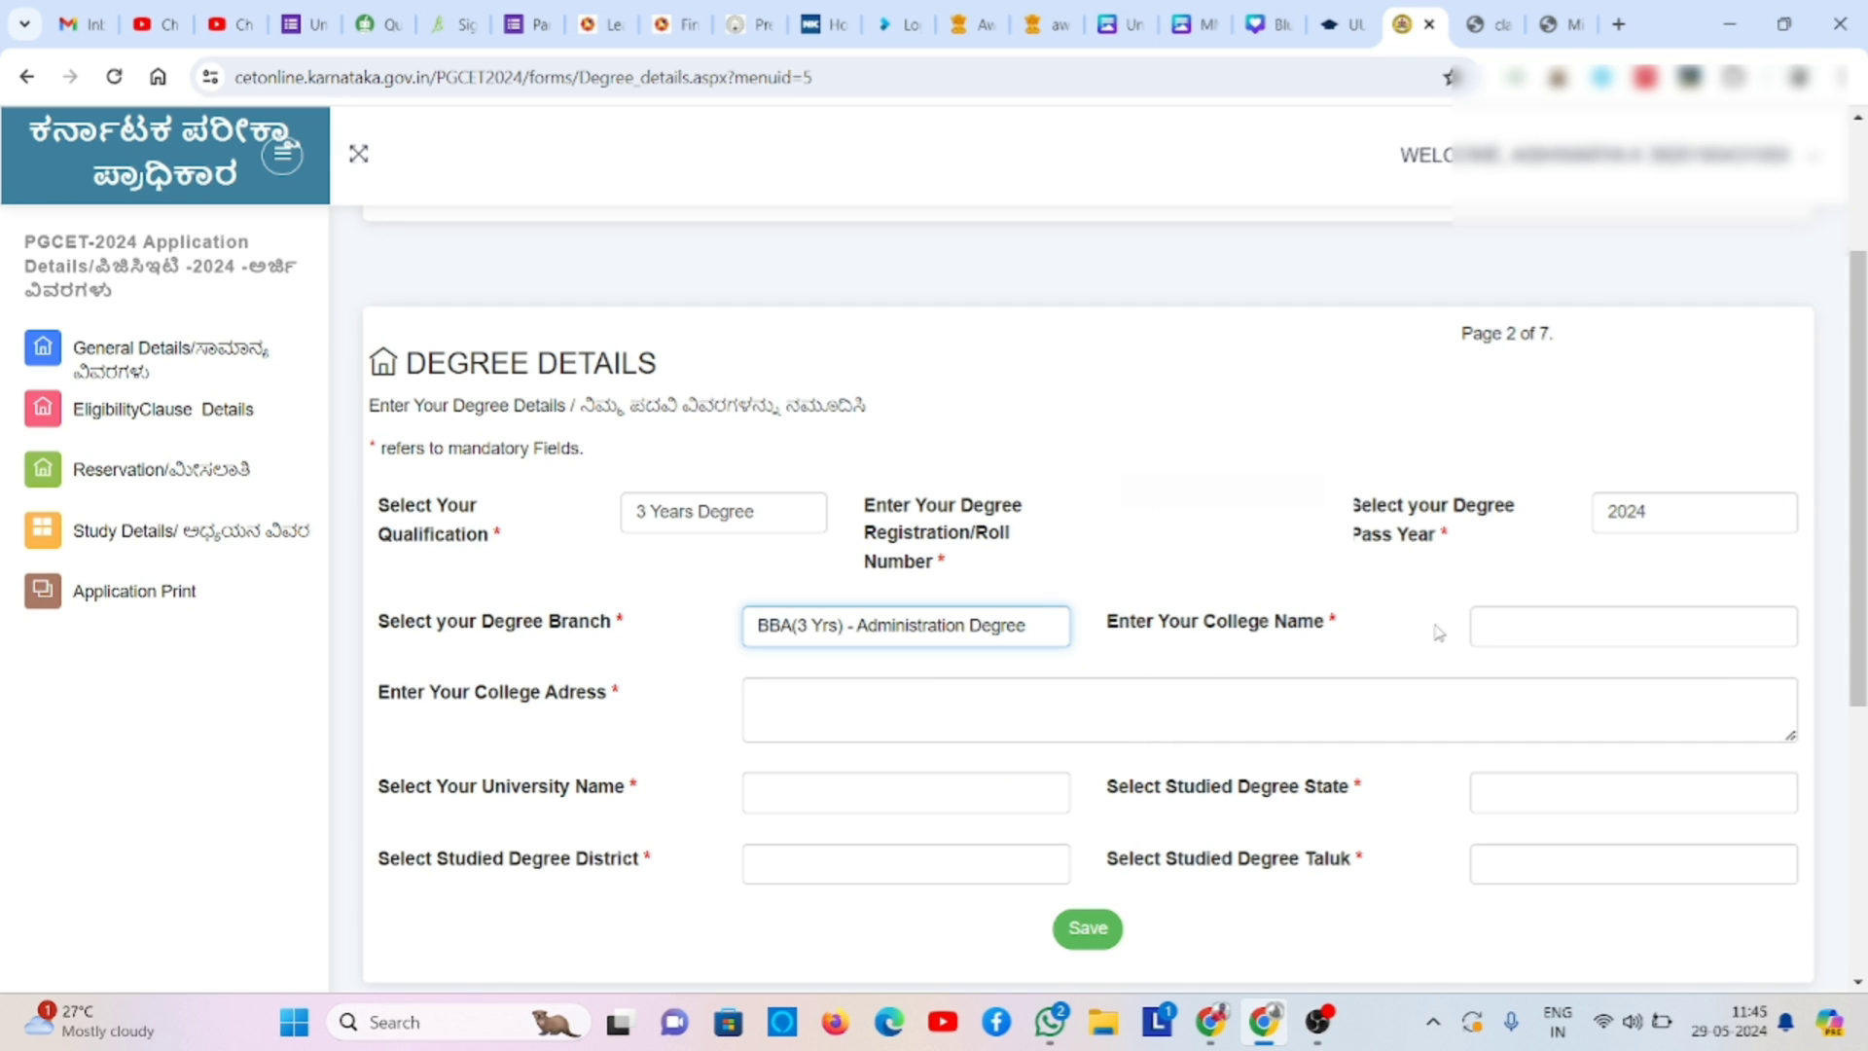
- Enter the college name MMK AND SDM MAHILA MAHA VIDYALAYA and its Mysore address, fixing a typo
left_click(1472, 629)
type("MM")
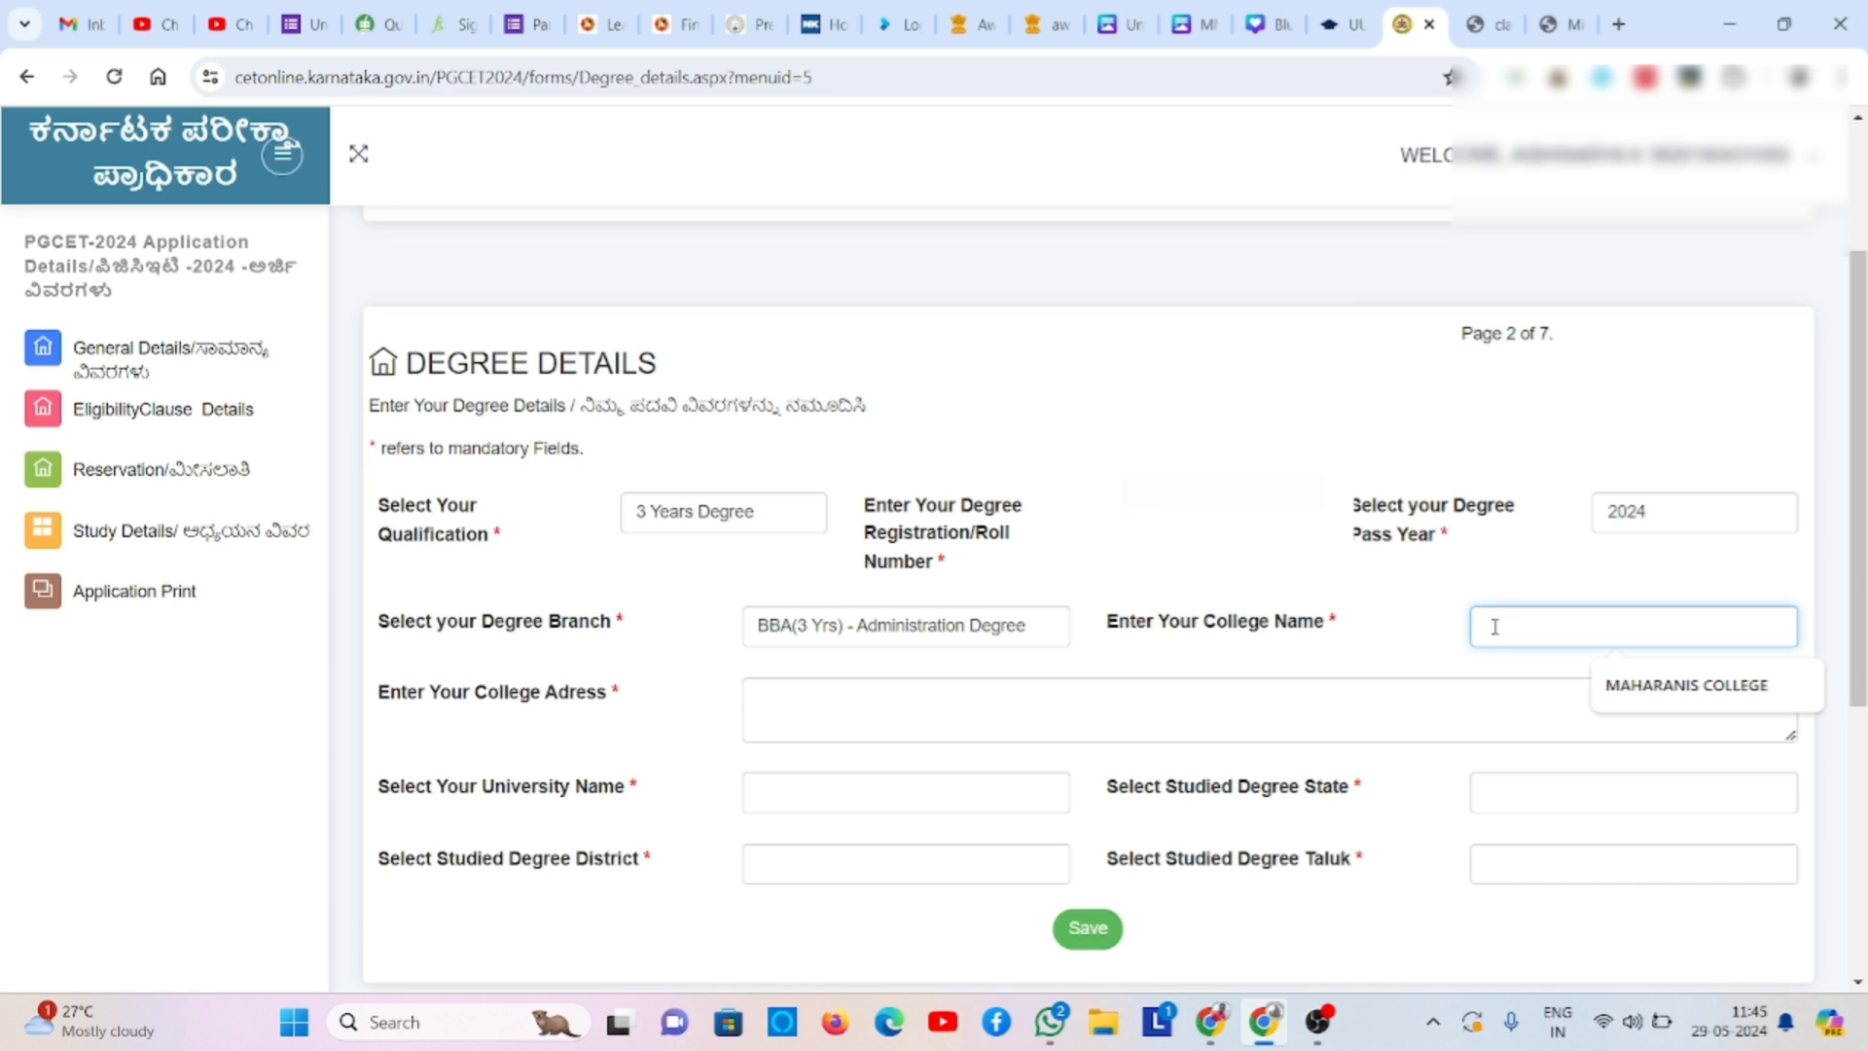
type("K AND S")
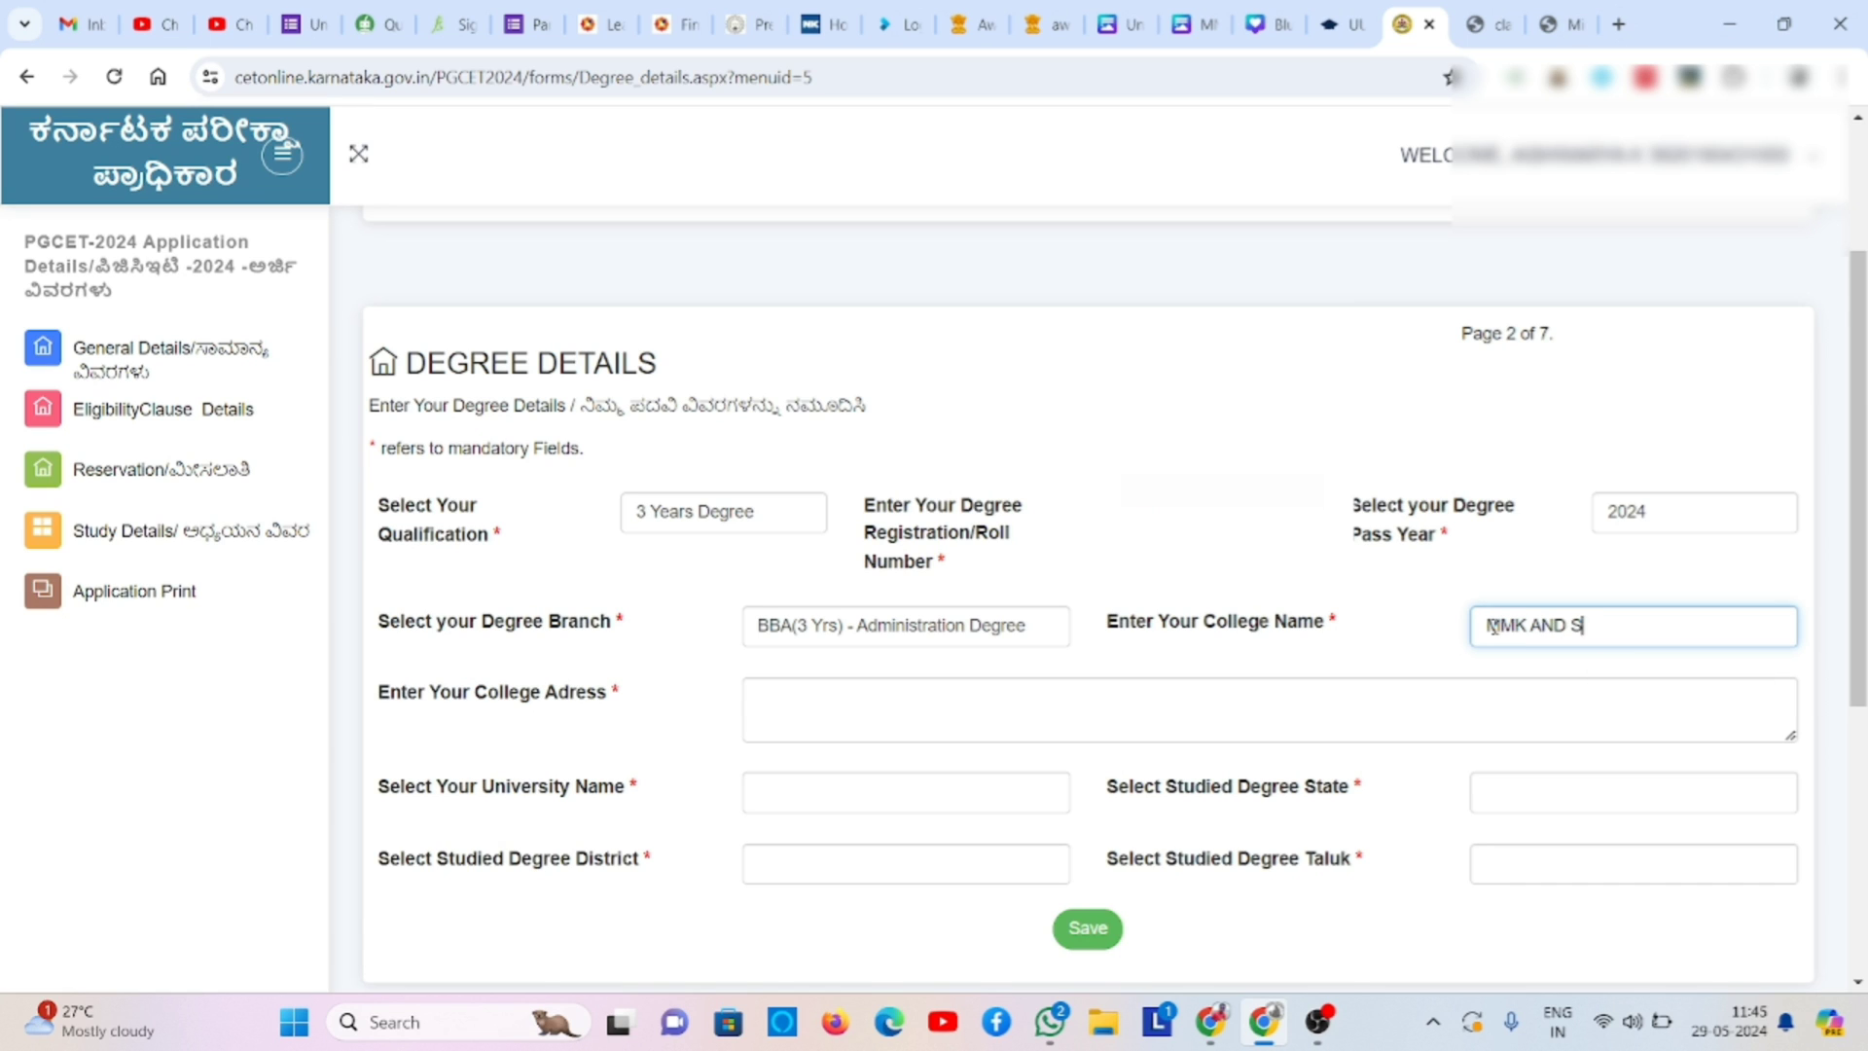
type("DM MAHILA MAHA VIDYA")
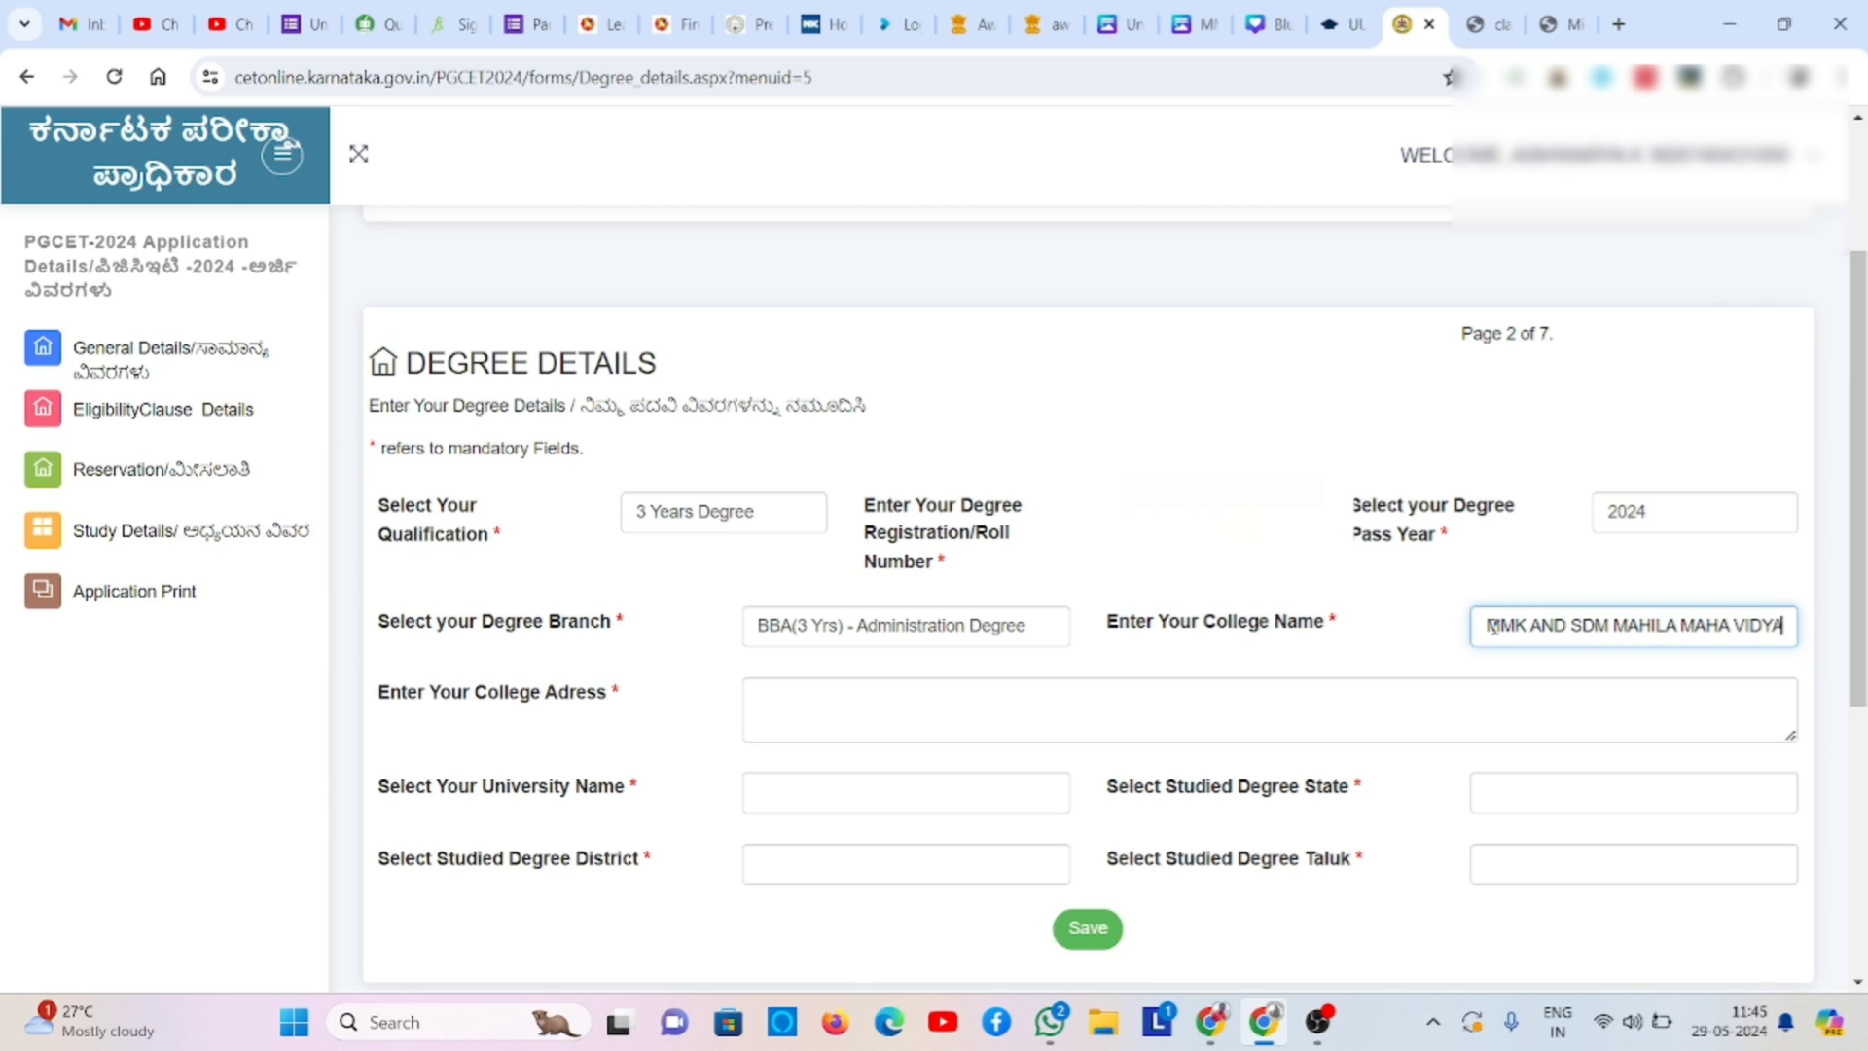
type("LAYA")
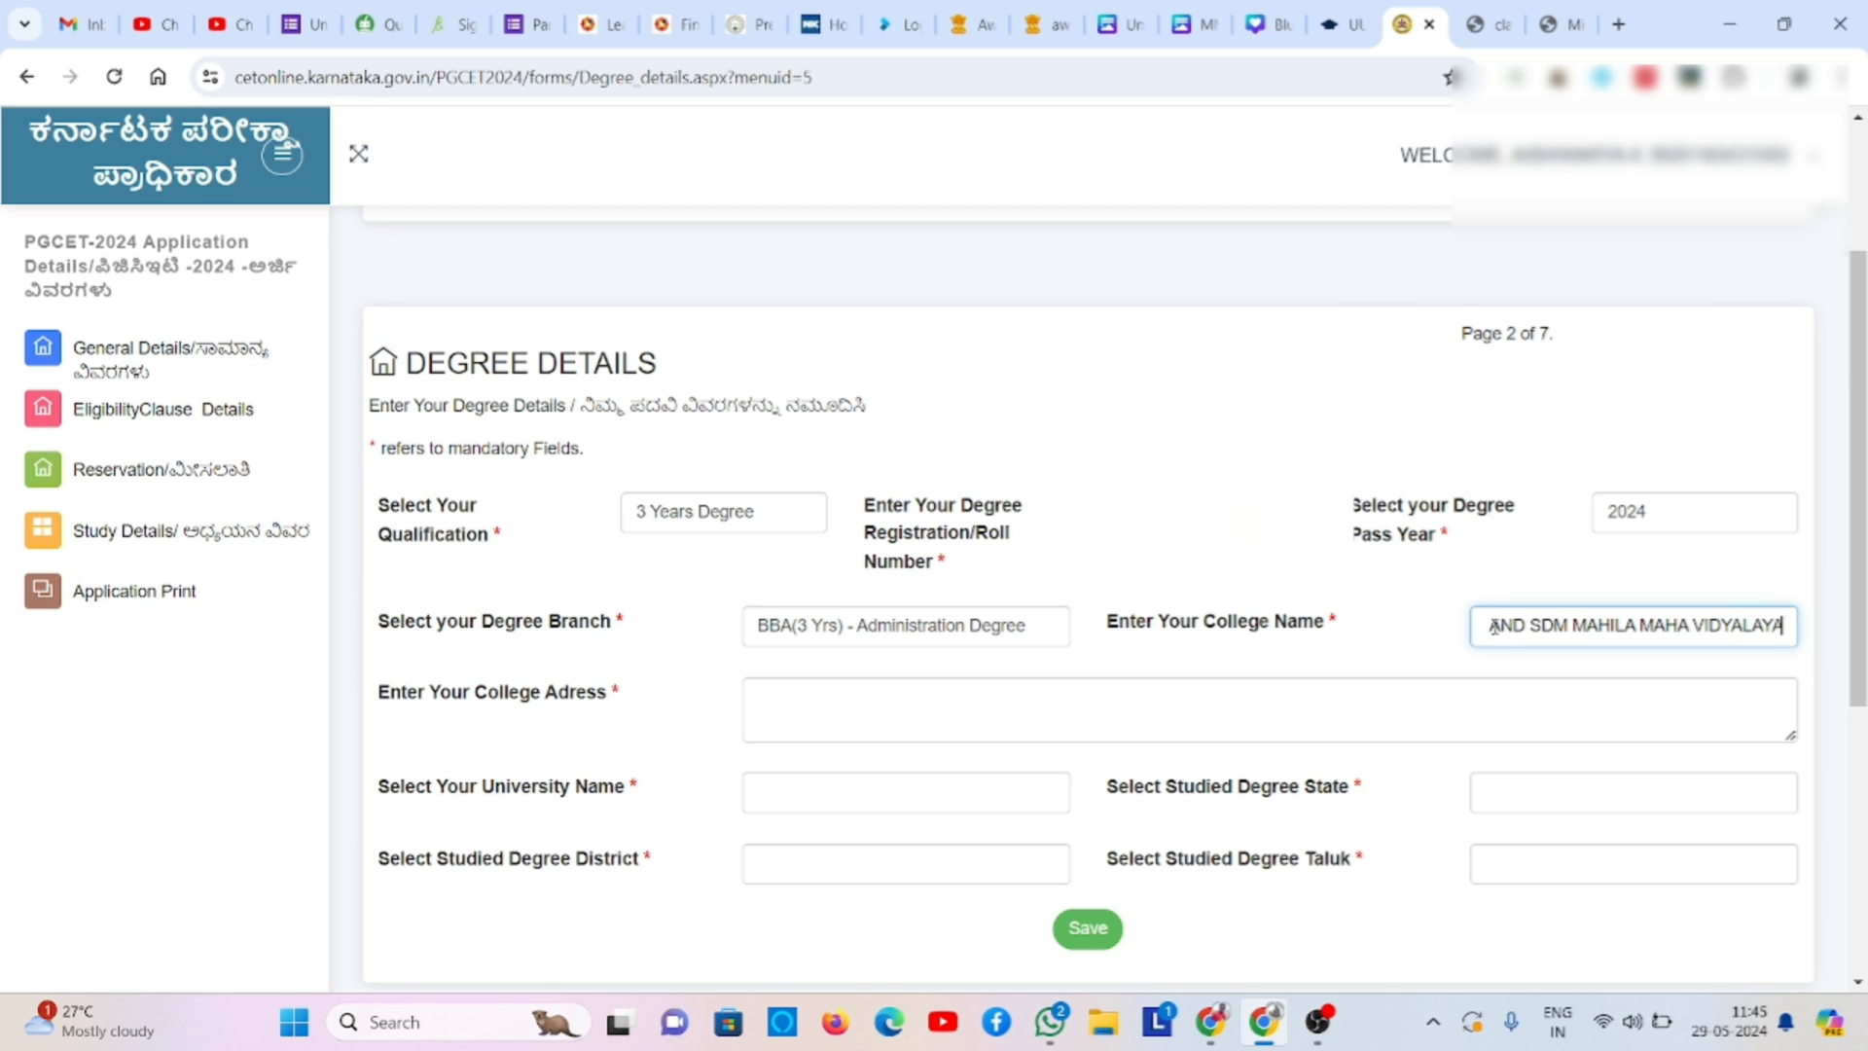
left_click(1122, 721)
type("KRIS")
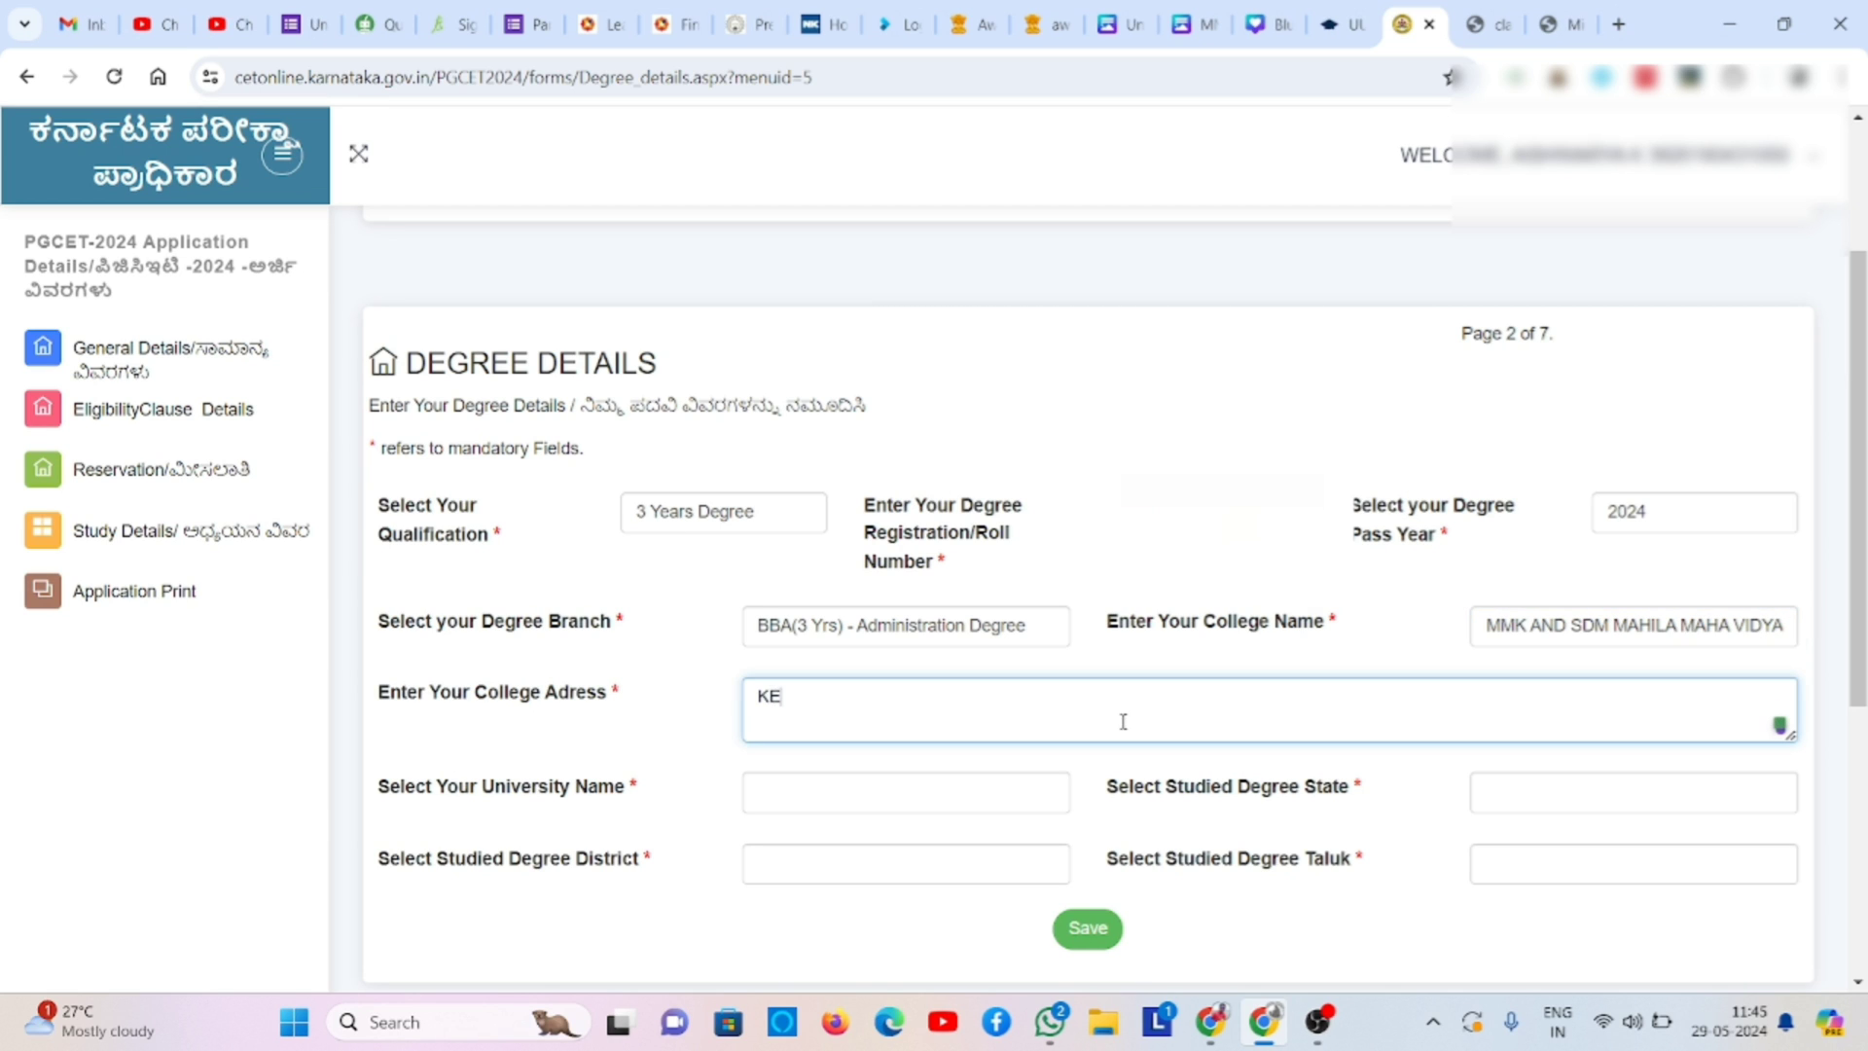
type("HNAMURTYHY PURAM ")
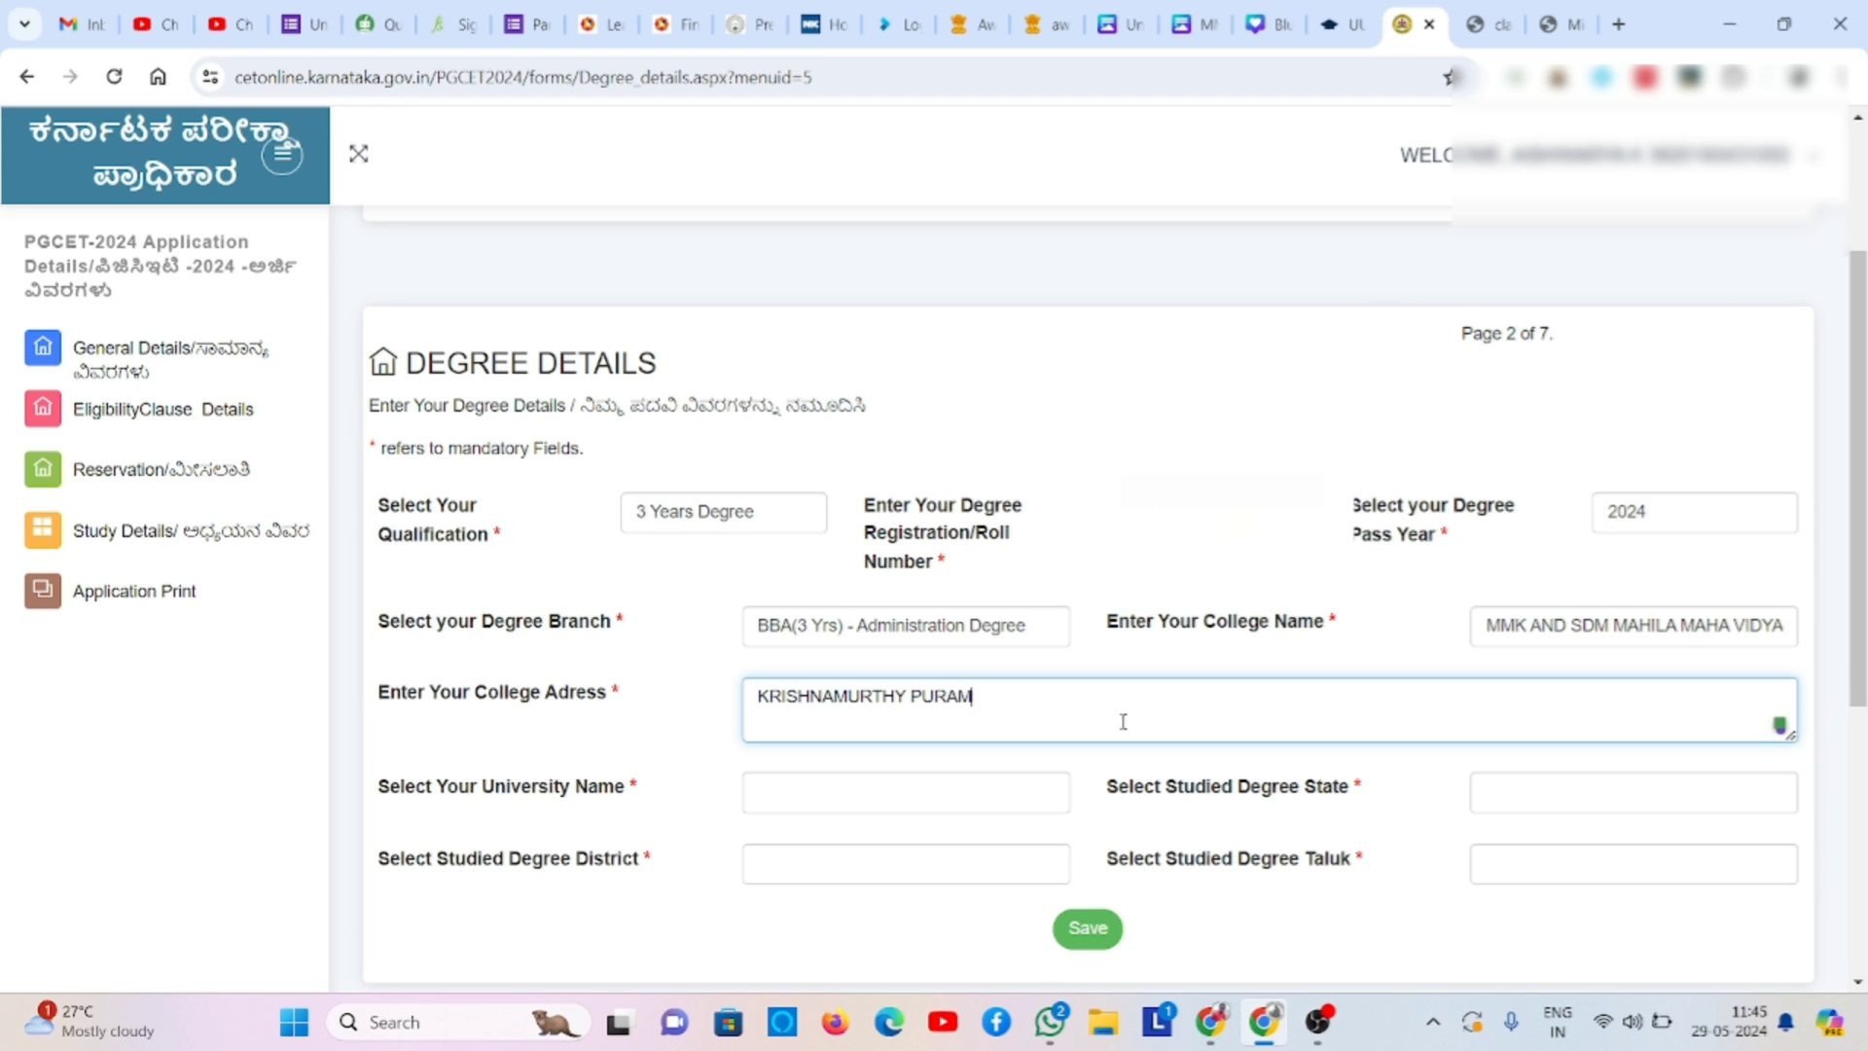
type(", MYSORE")
- Select University of Mysore as the university and KARNATAKA as the degree state
left_click(915, 790)
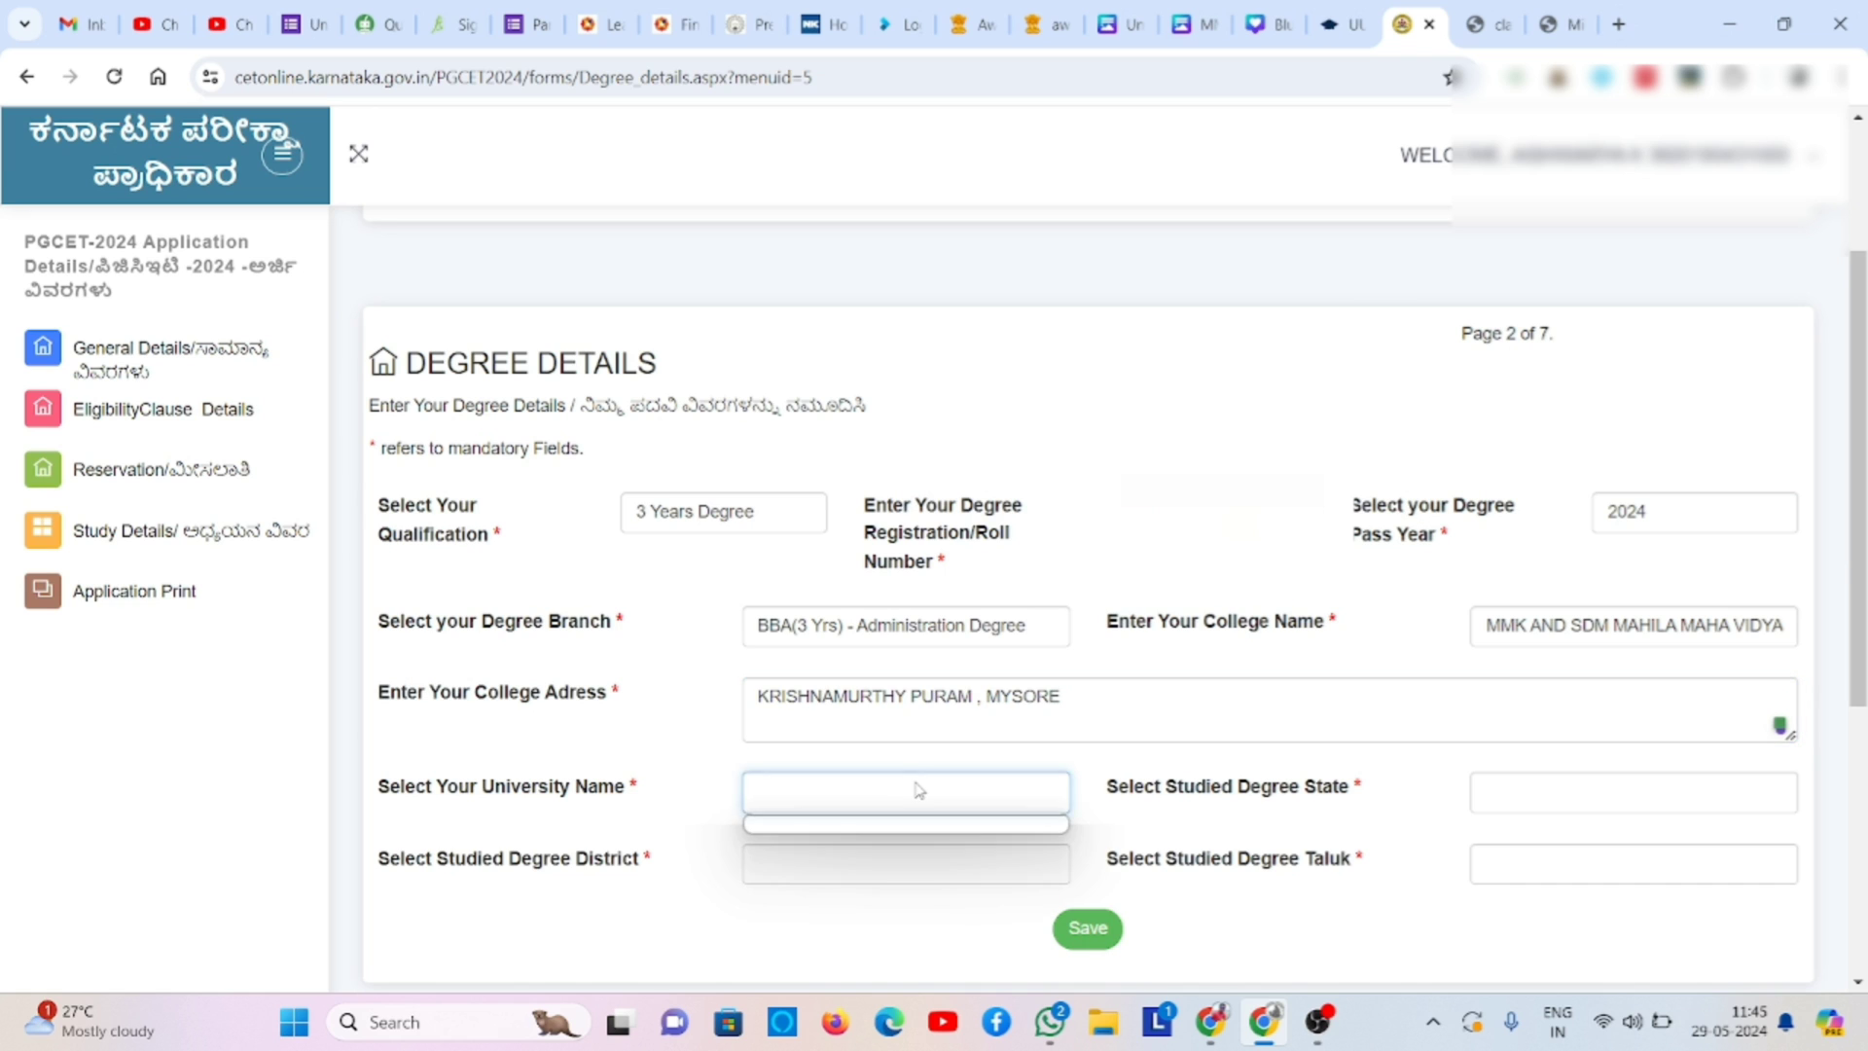
left_click(918, 790)
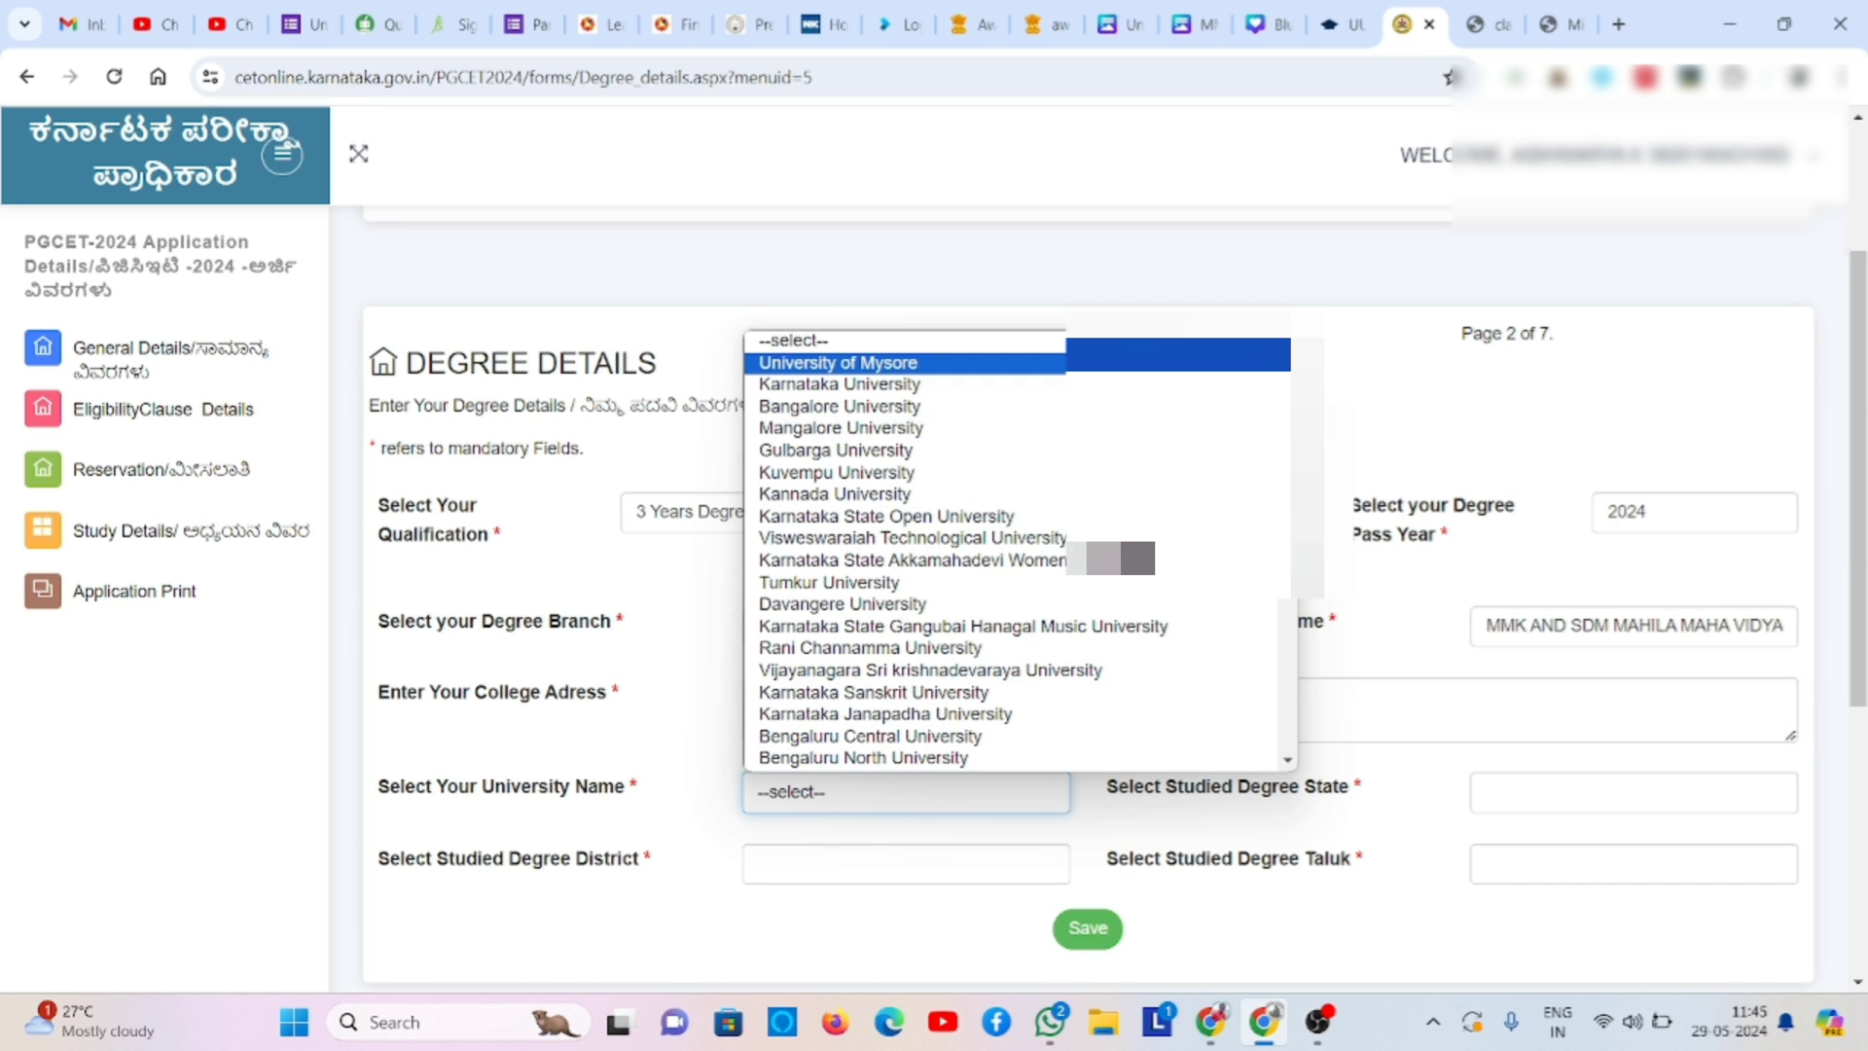
left_click(837, 361)
left_click(1517, 792)
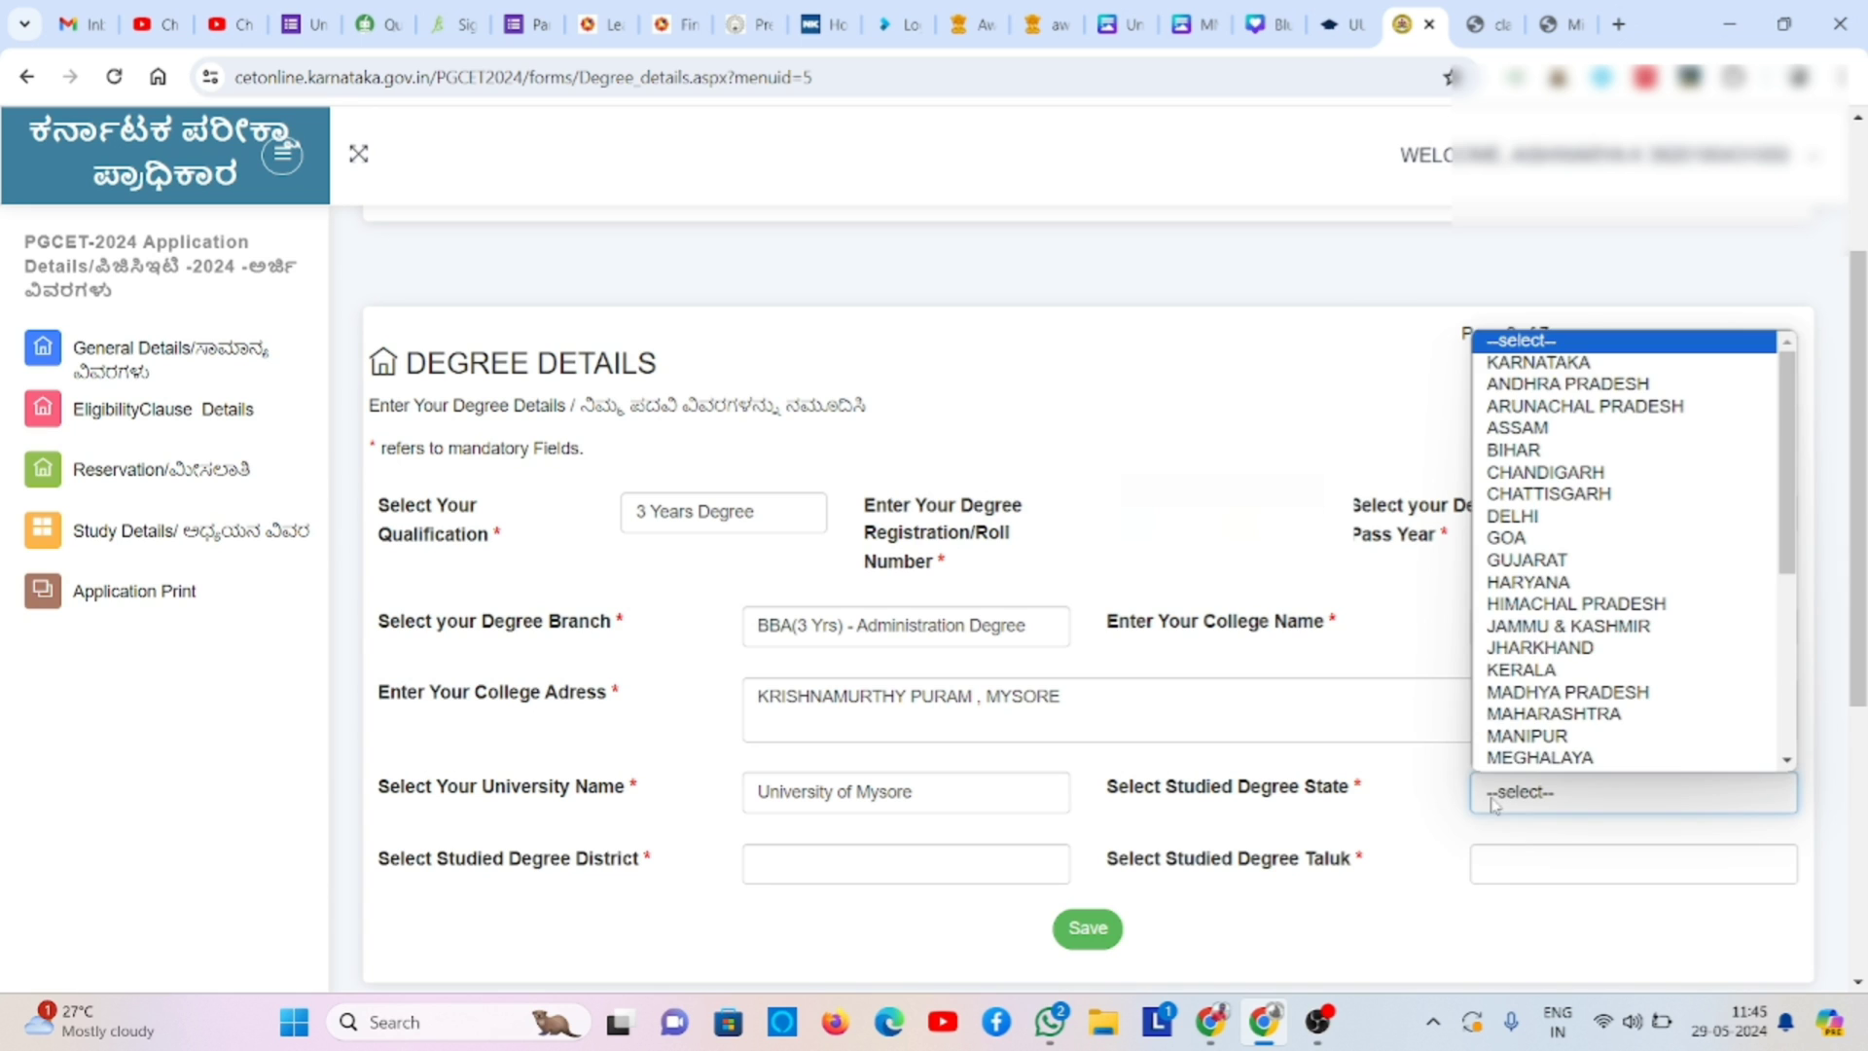
left_click(1623, 364)
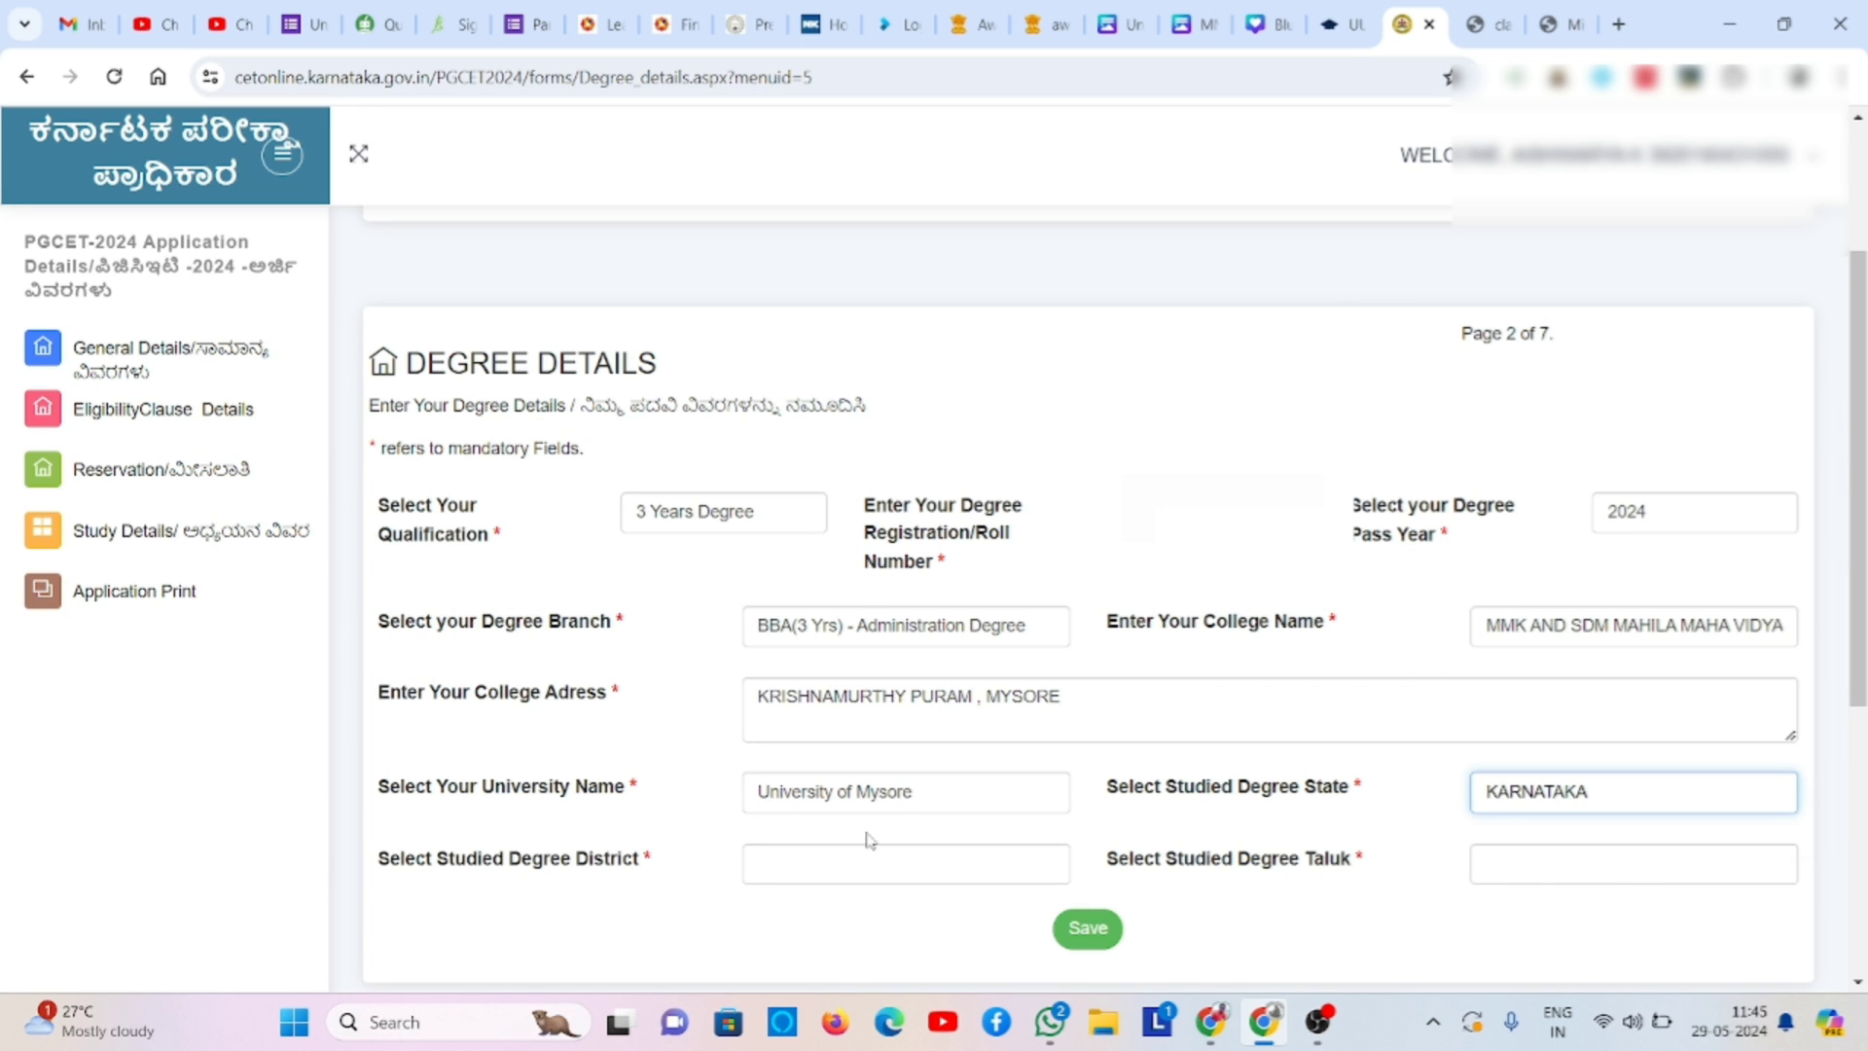
- Set district MYSURU (MYSORE) and taluk MYSURU, then save the degree details
left_click(873, 885)
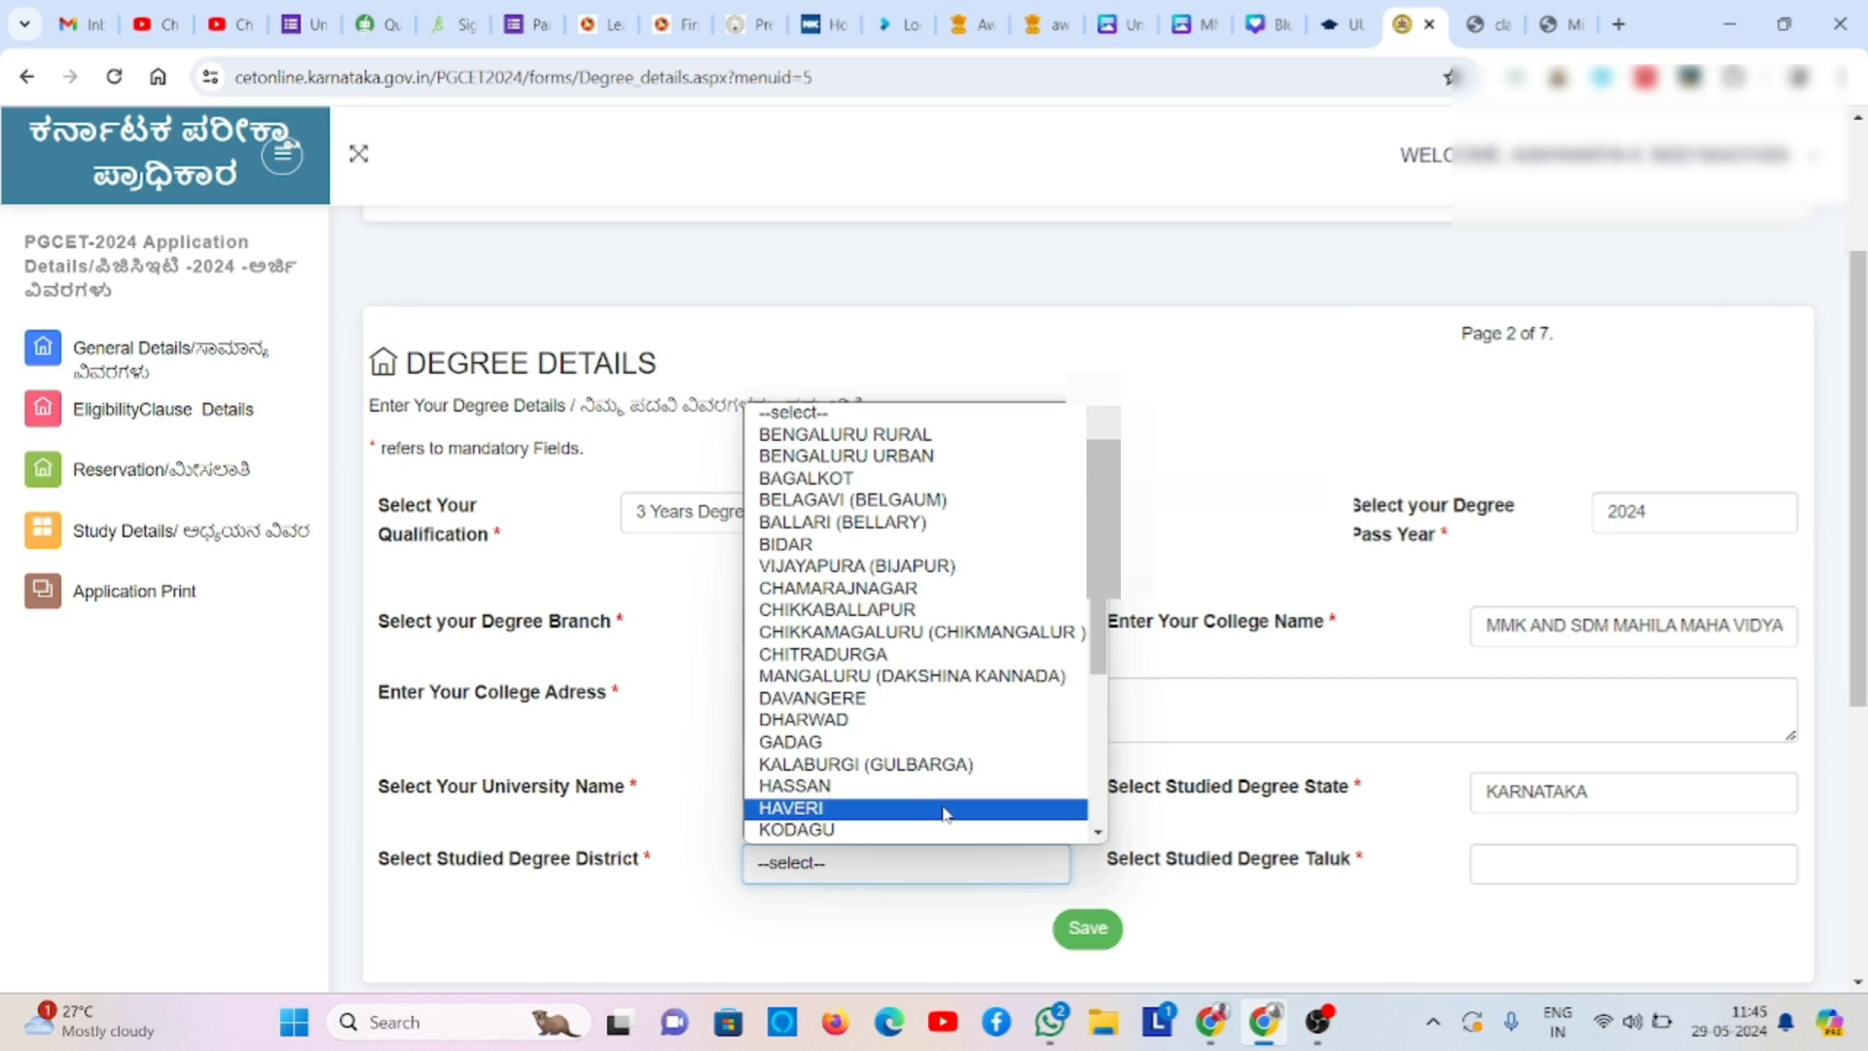
key("m")
key("m")
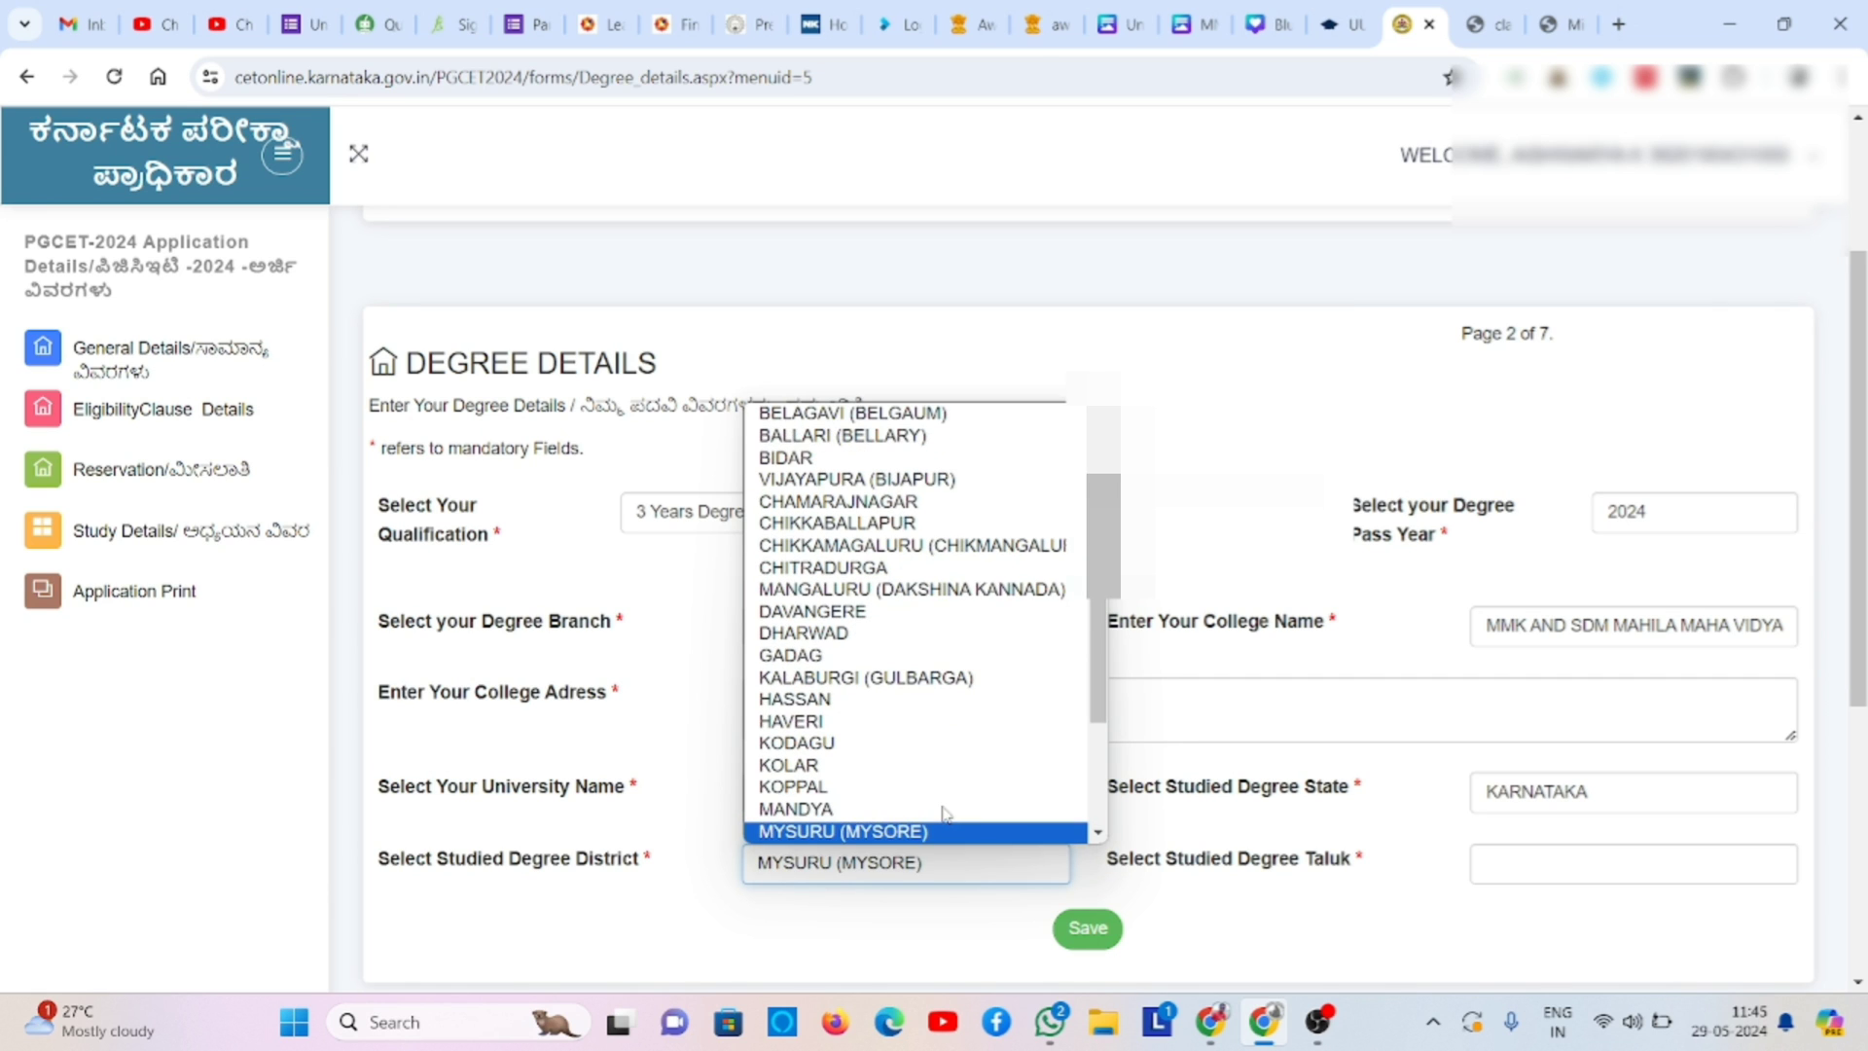
key("Return")
left_click(1514, 878)
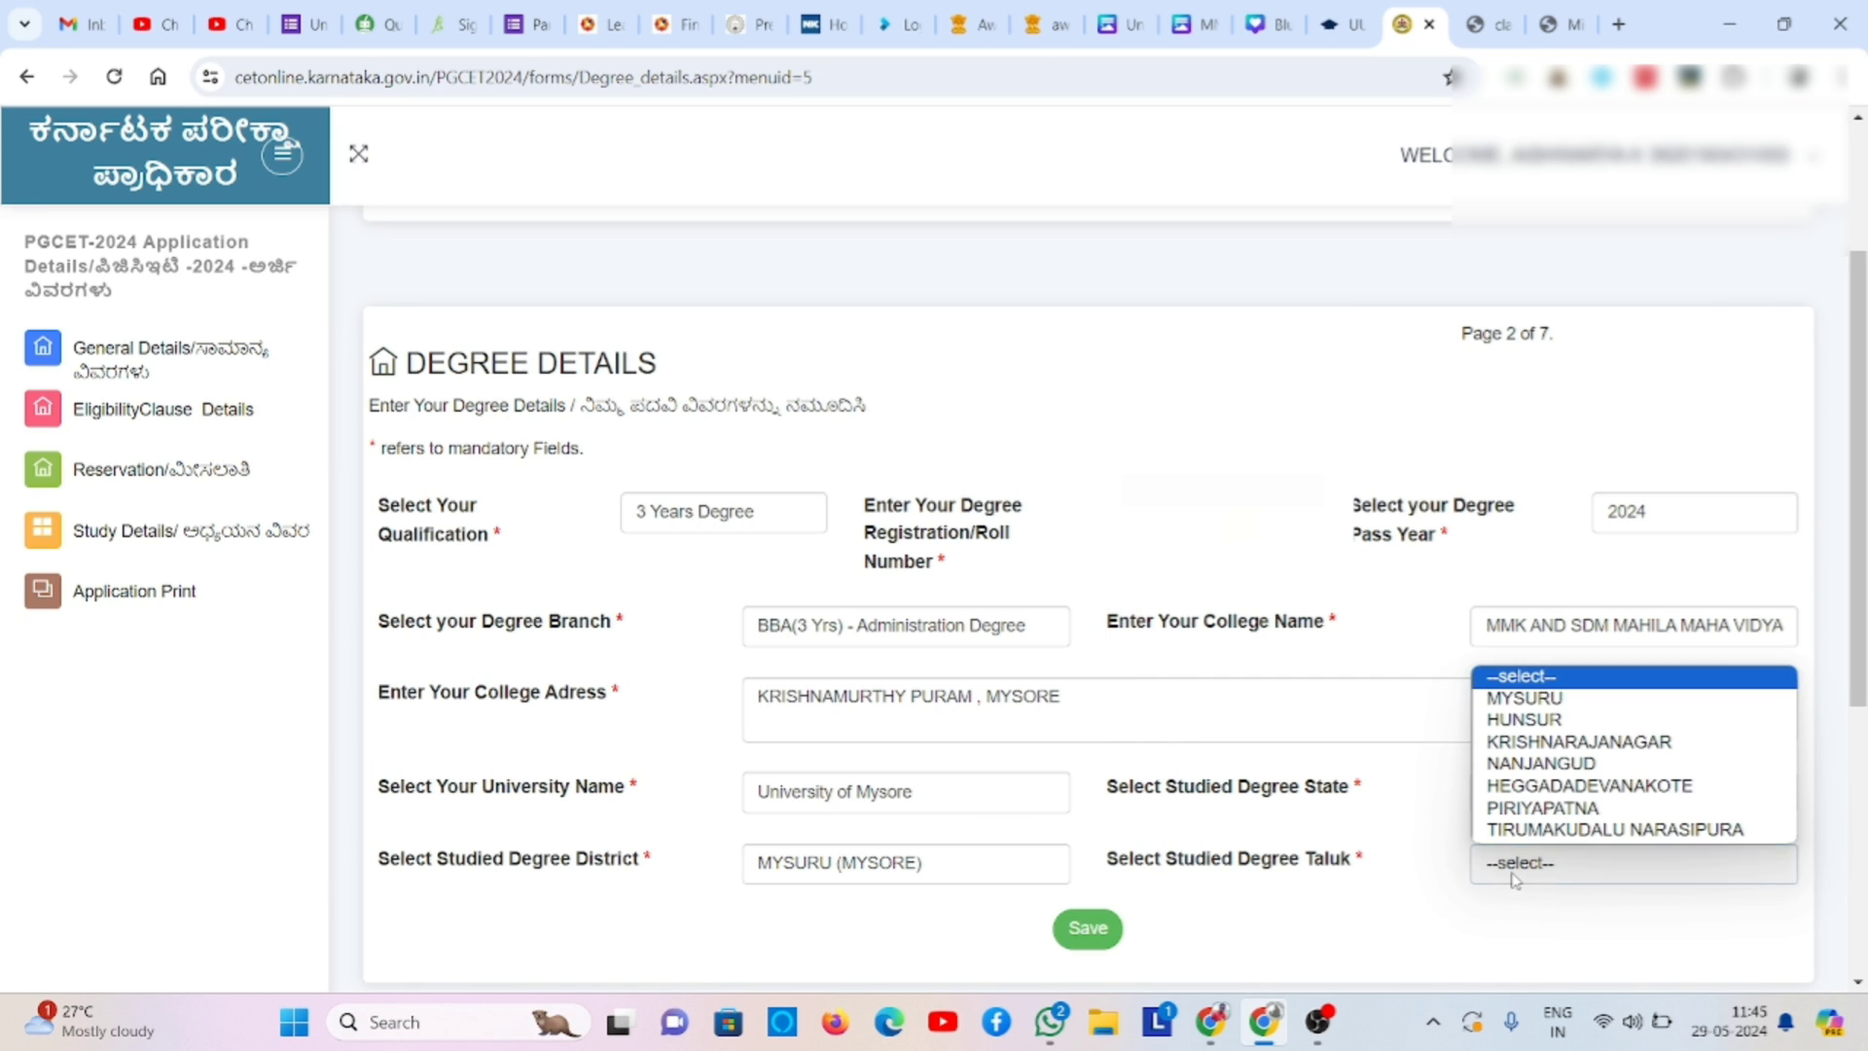
left_click(1564, 707)
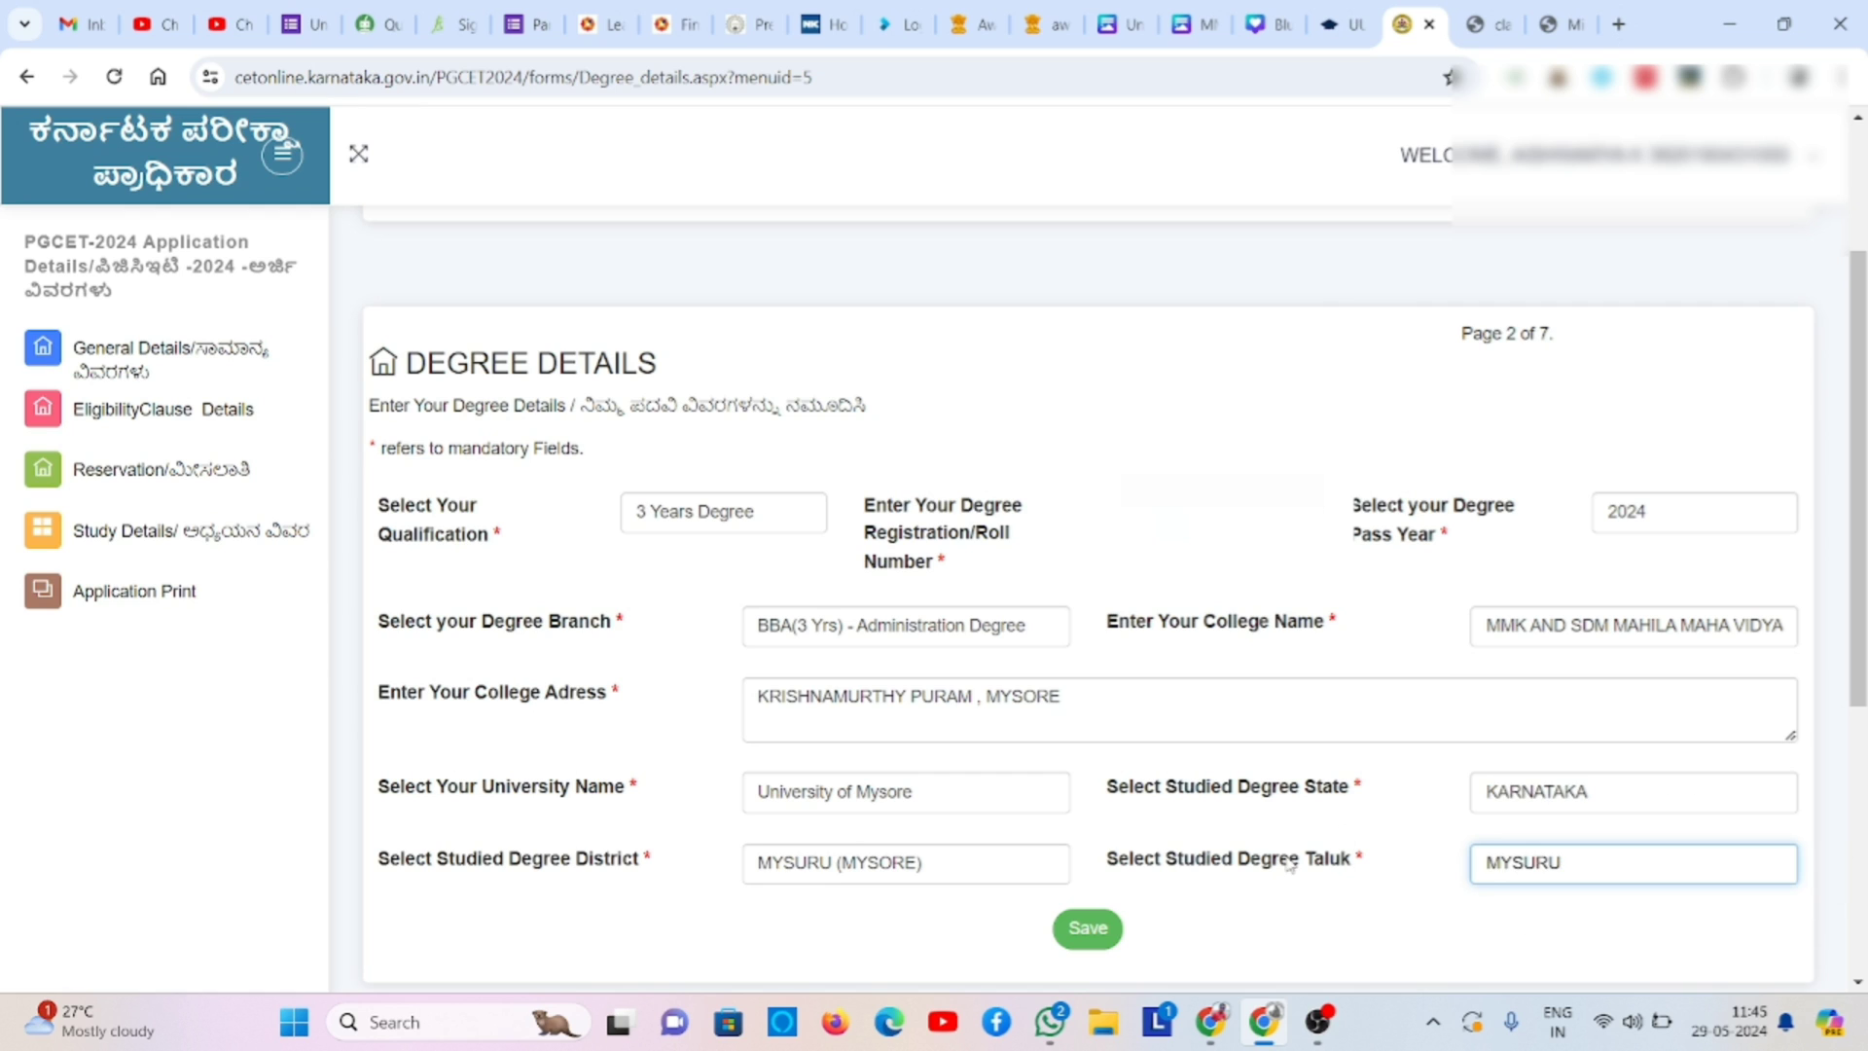
left_click(1112, 929)
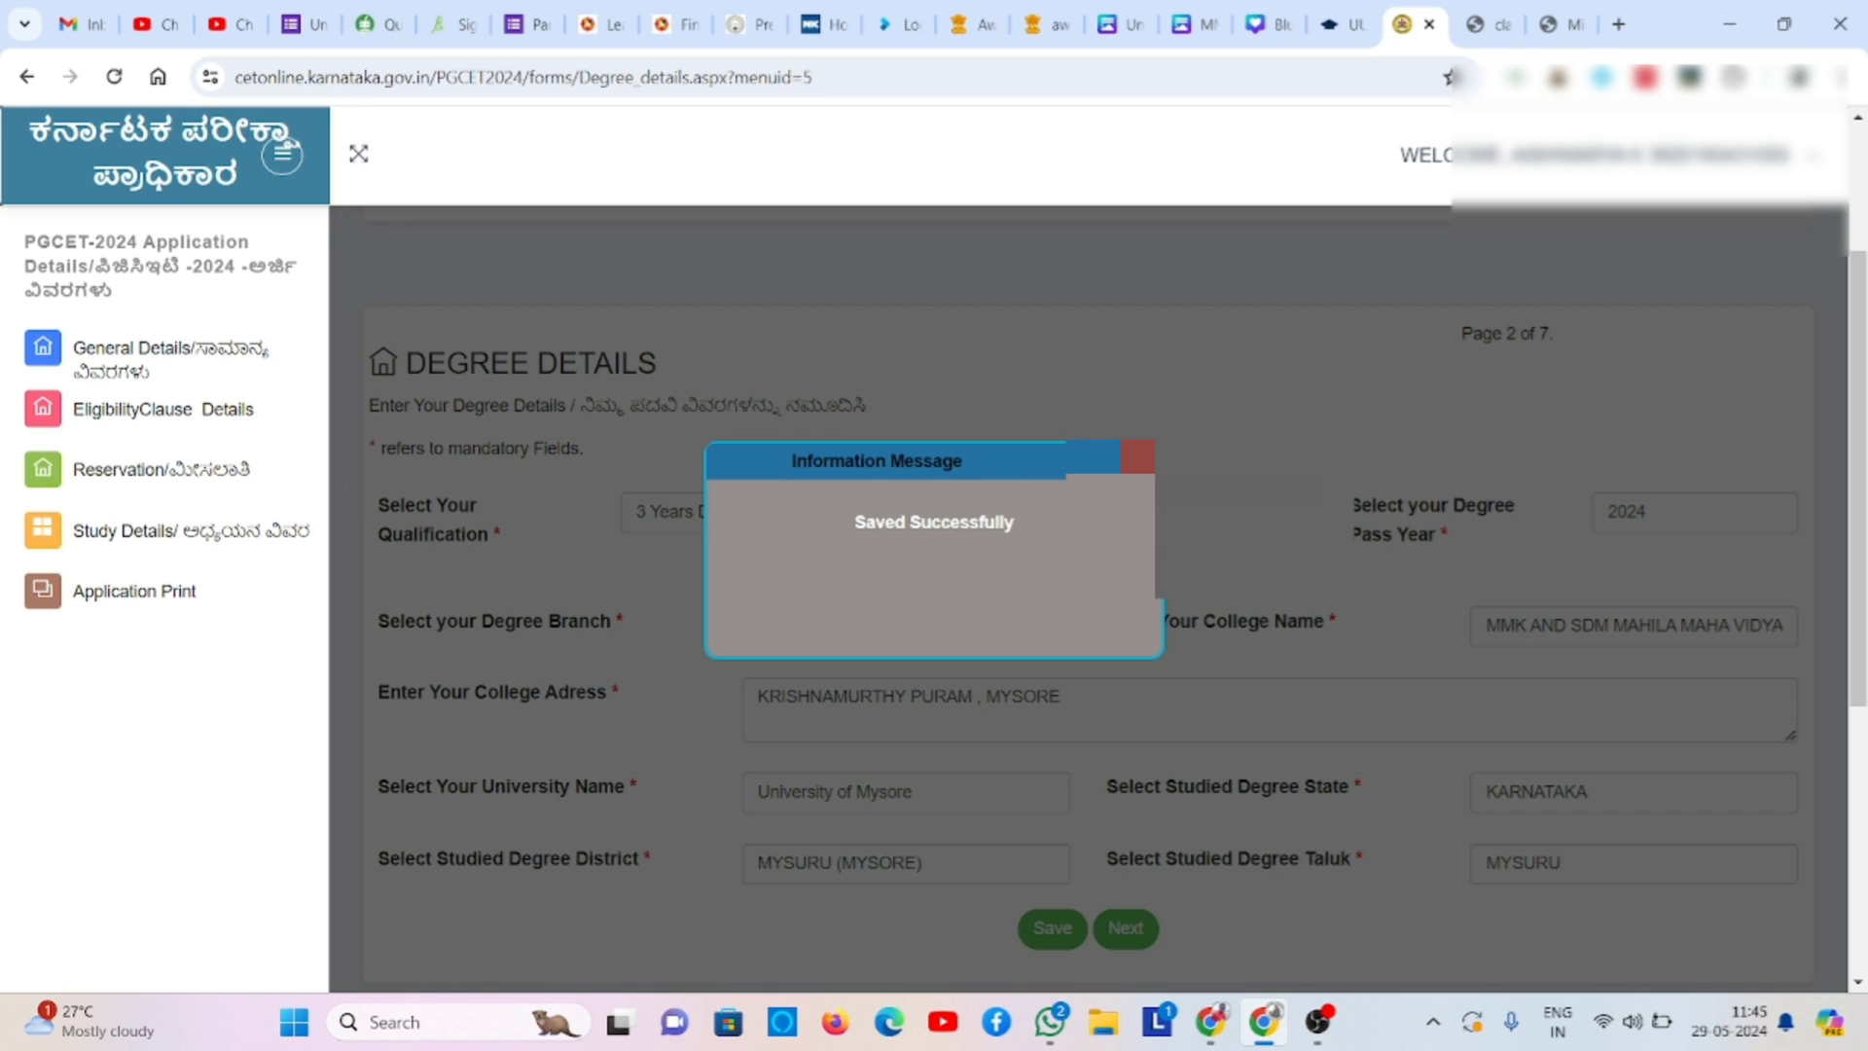
- Close the Saved Successfully message, keep pass year 2024, and continue to the next step
left_click(1137, 456)
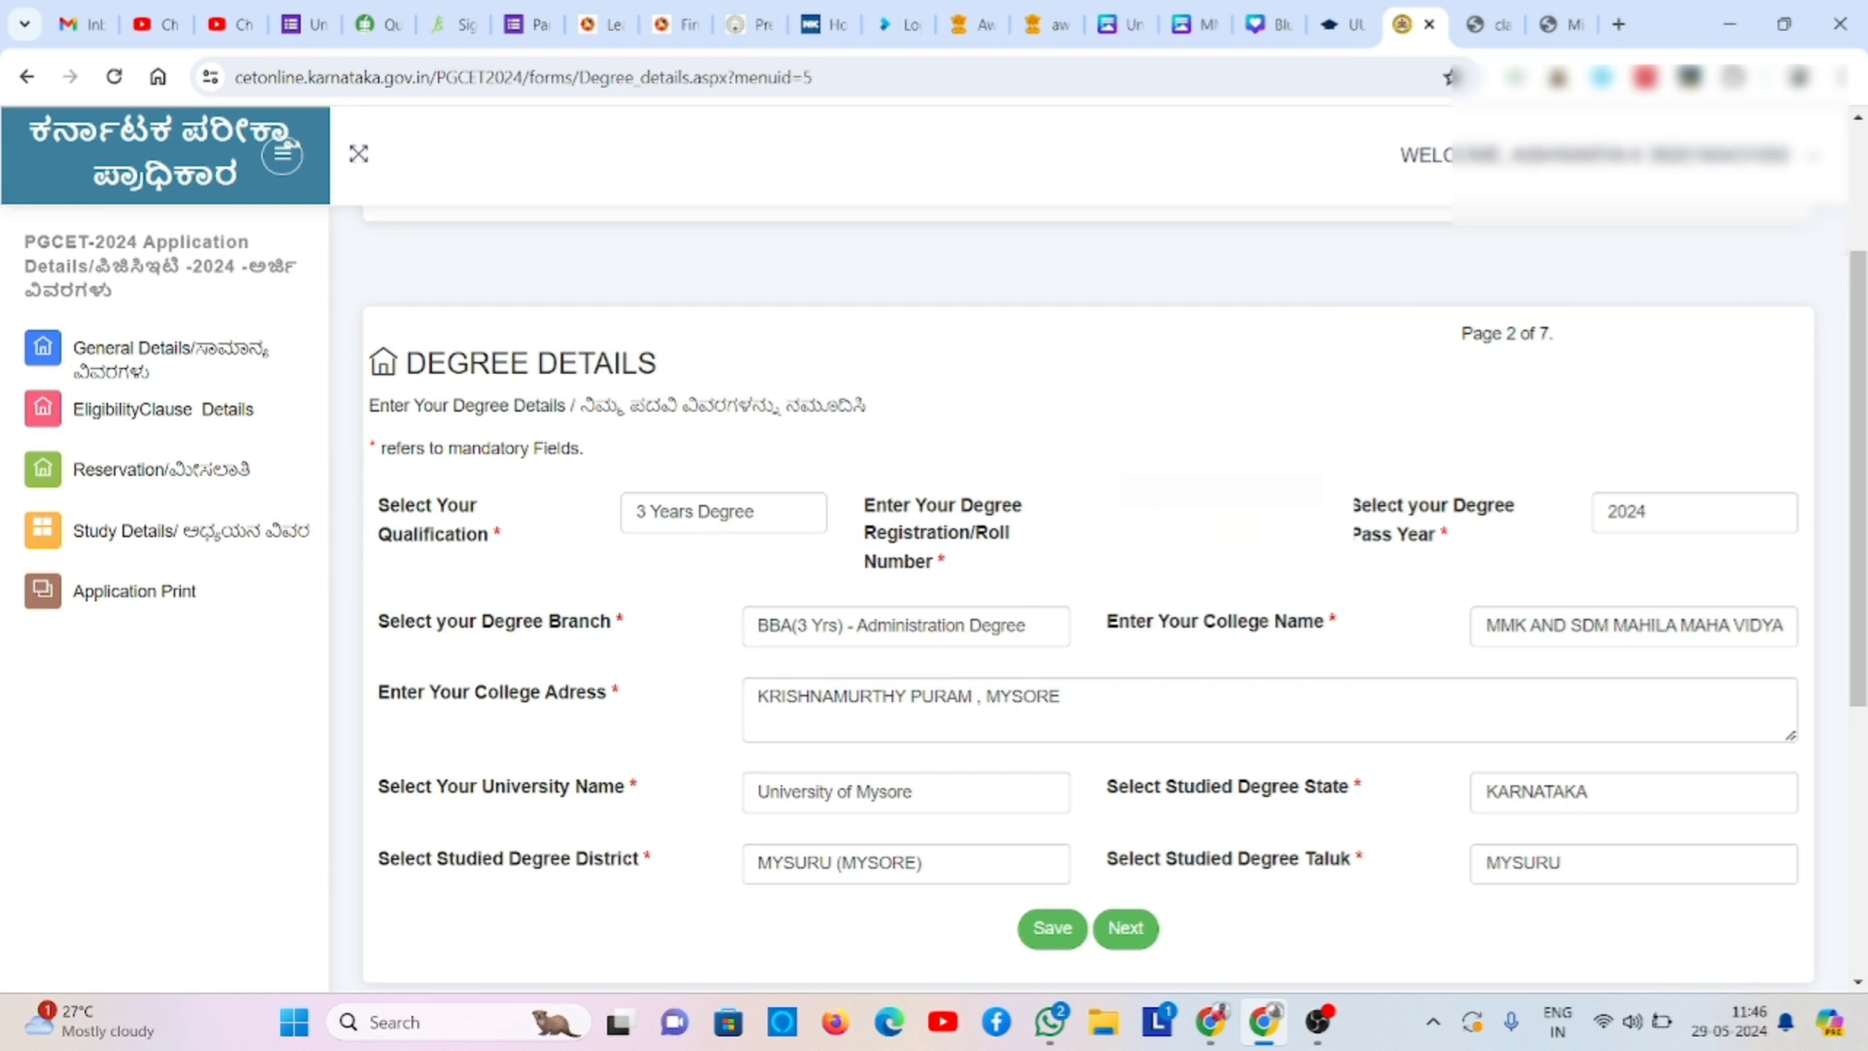
left_click(1649, 516)
left_click(1650, 515)
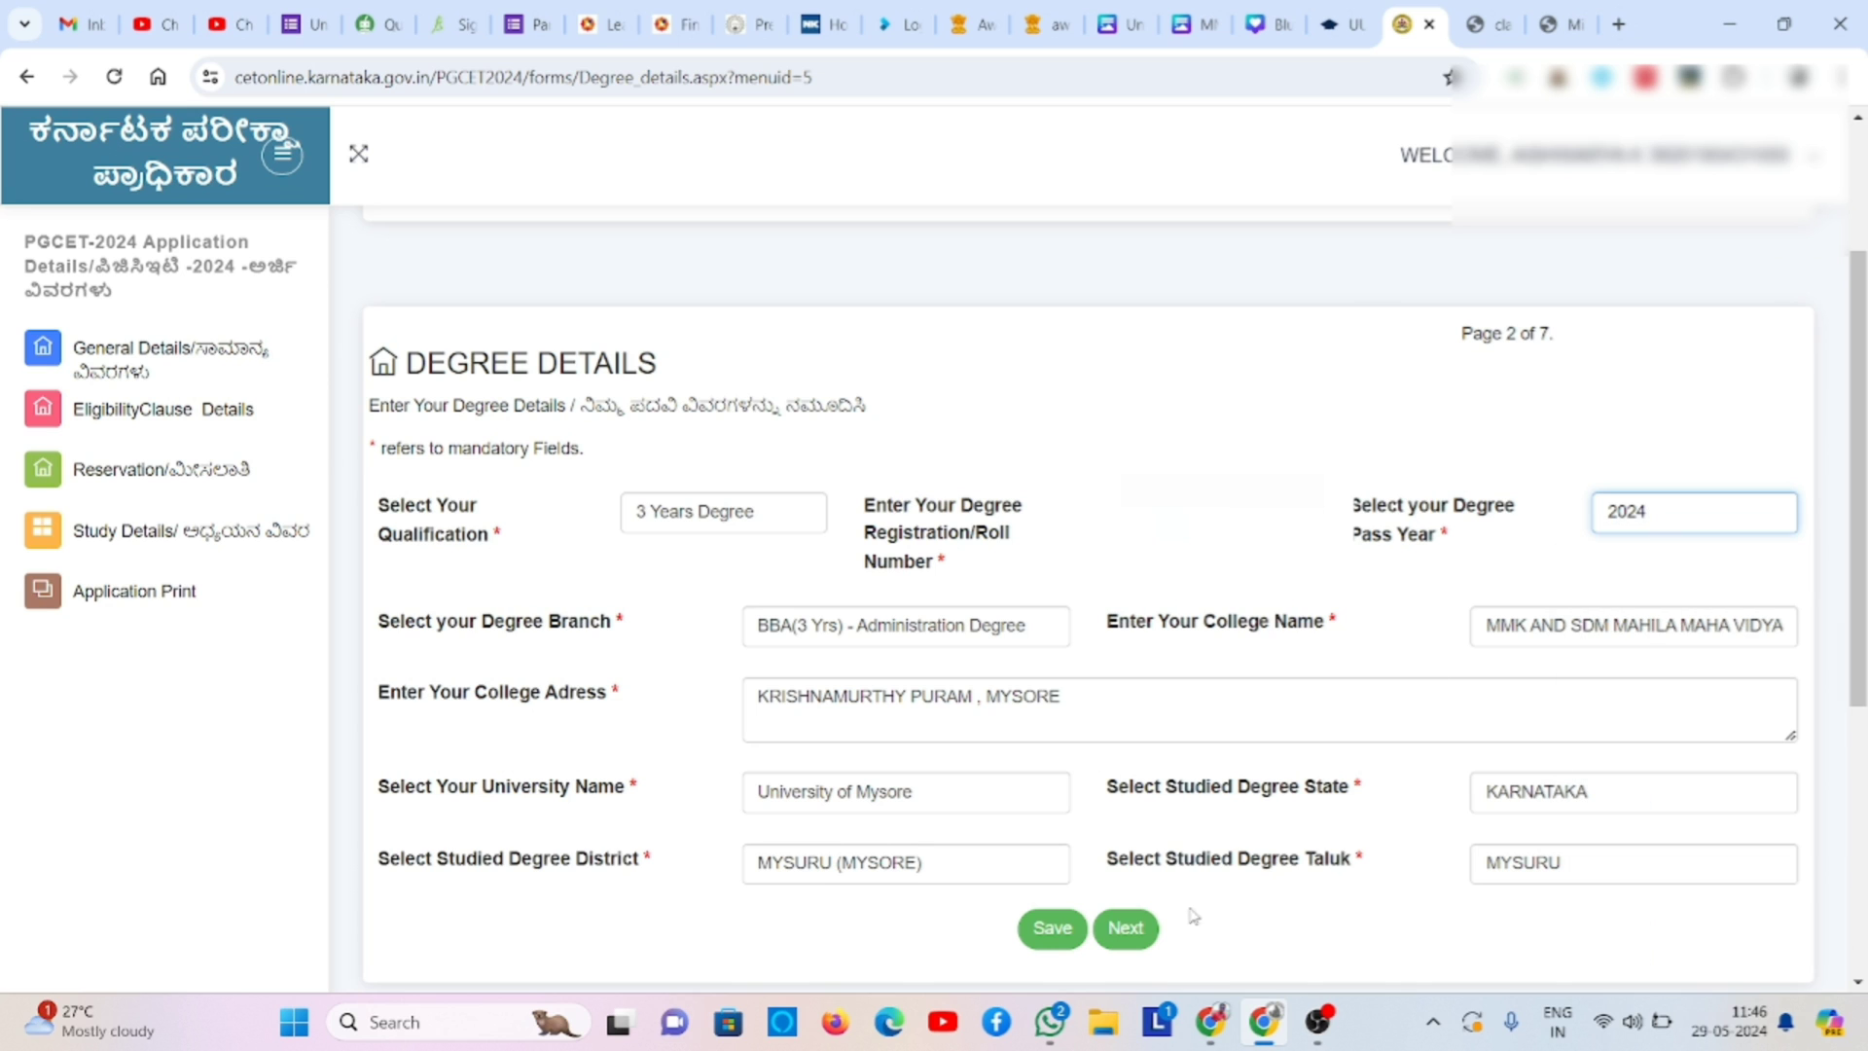
left_click(1132, 935)
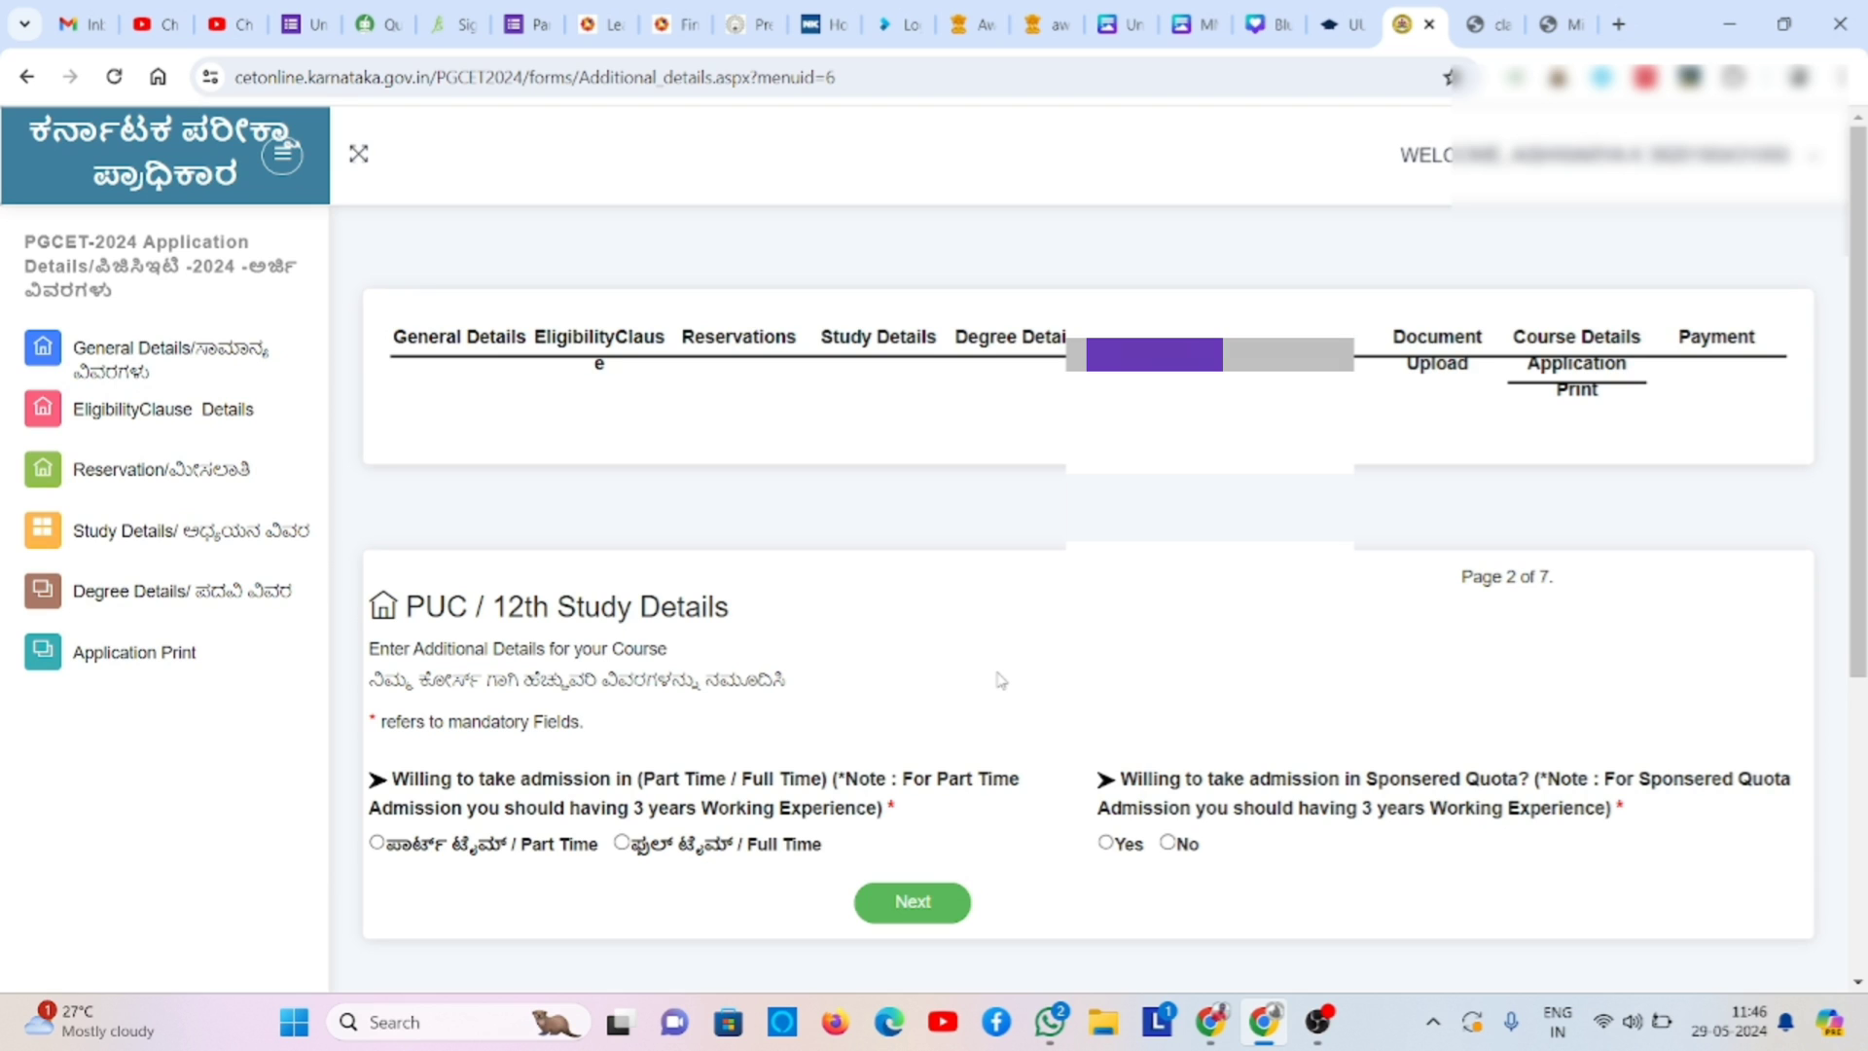
- Choose Full Time admission, answer No to the sponsored quota, and continue to Bank Details
scroll(999, 678, "down", 1)
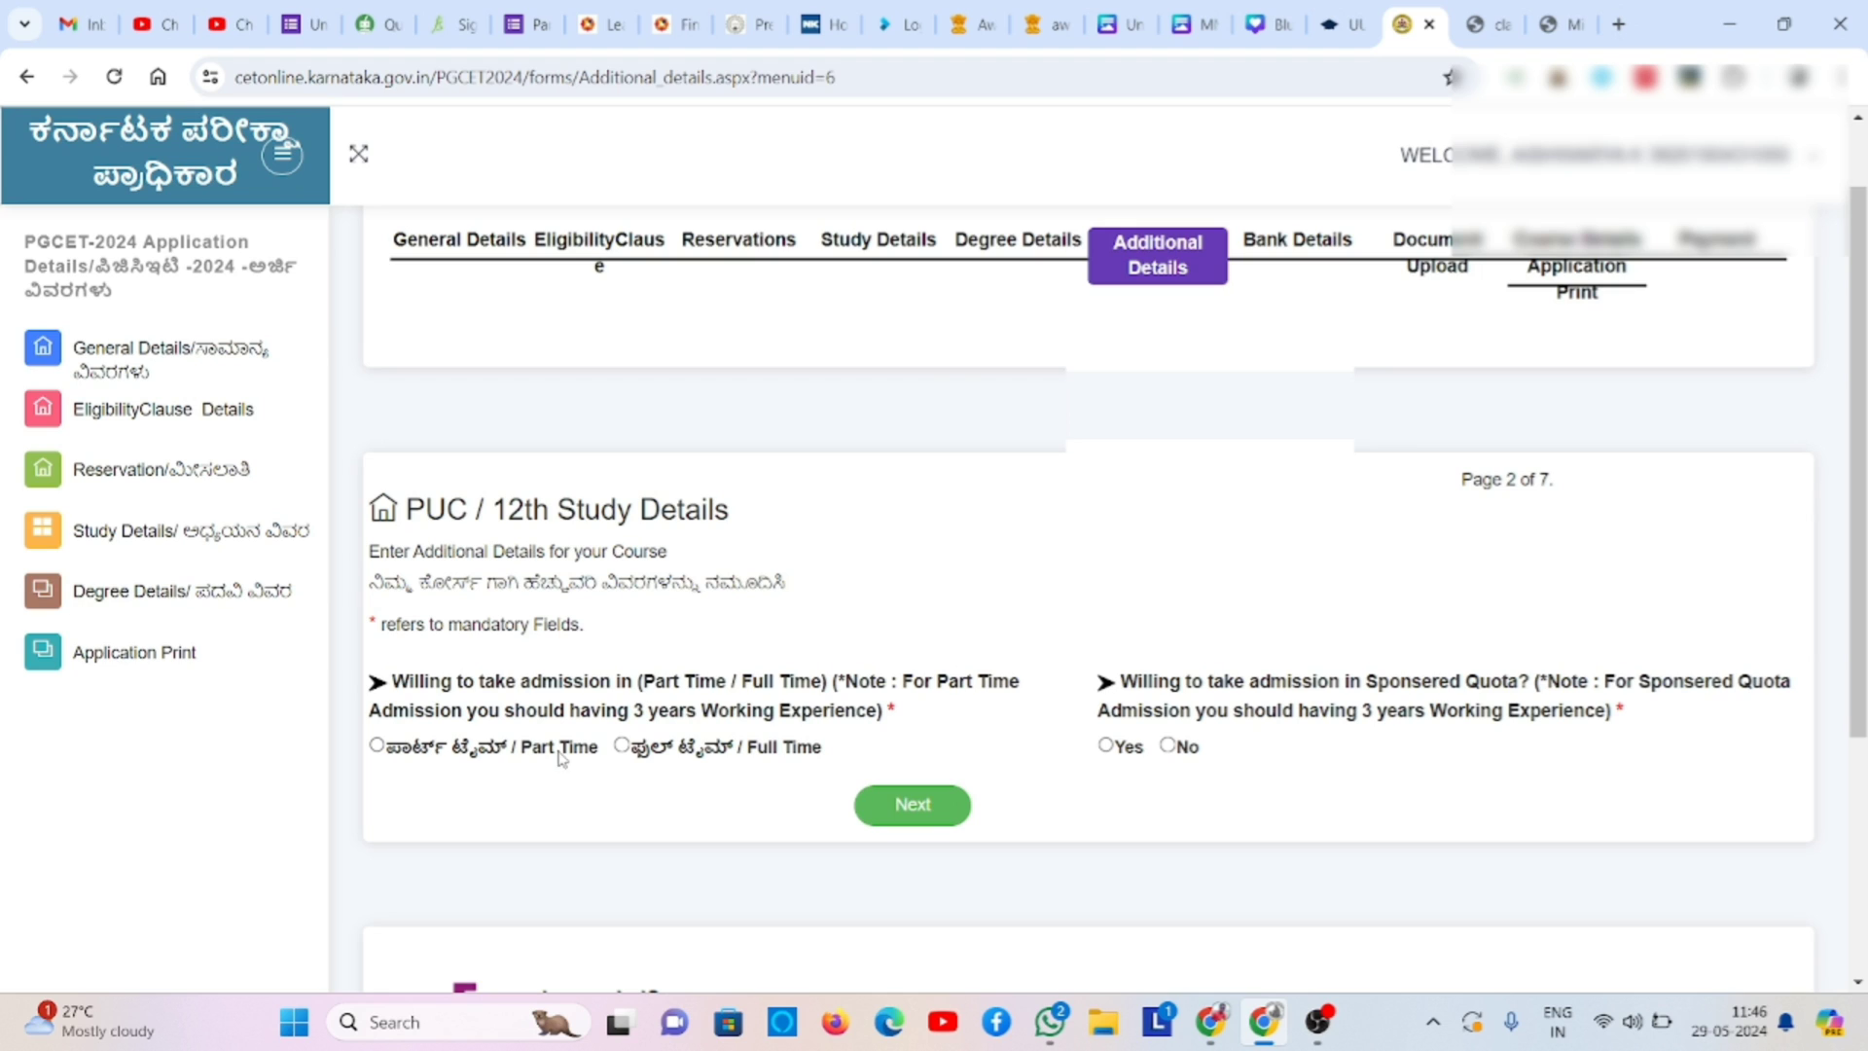
left_click(620, 745)
left_click(1167, 746)
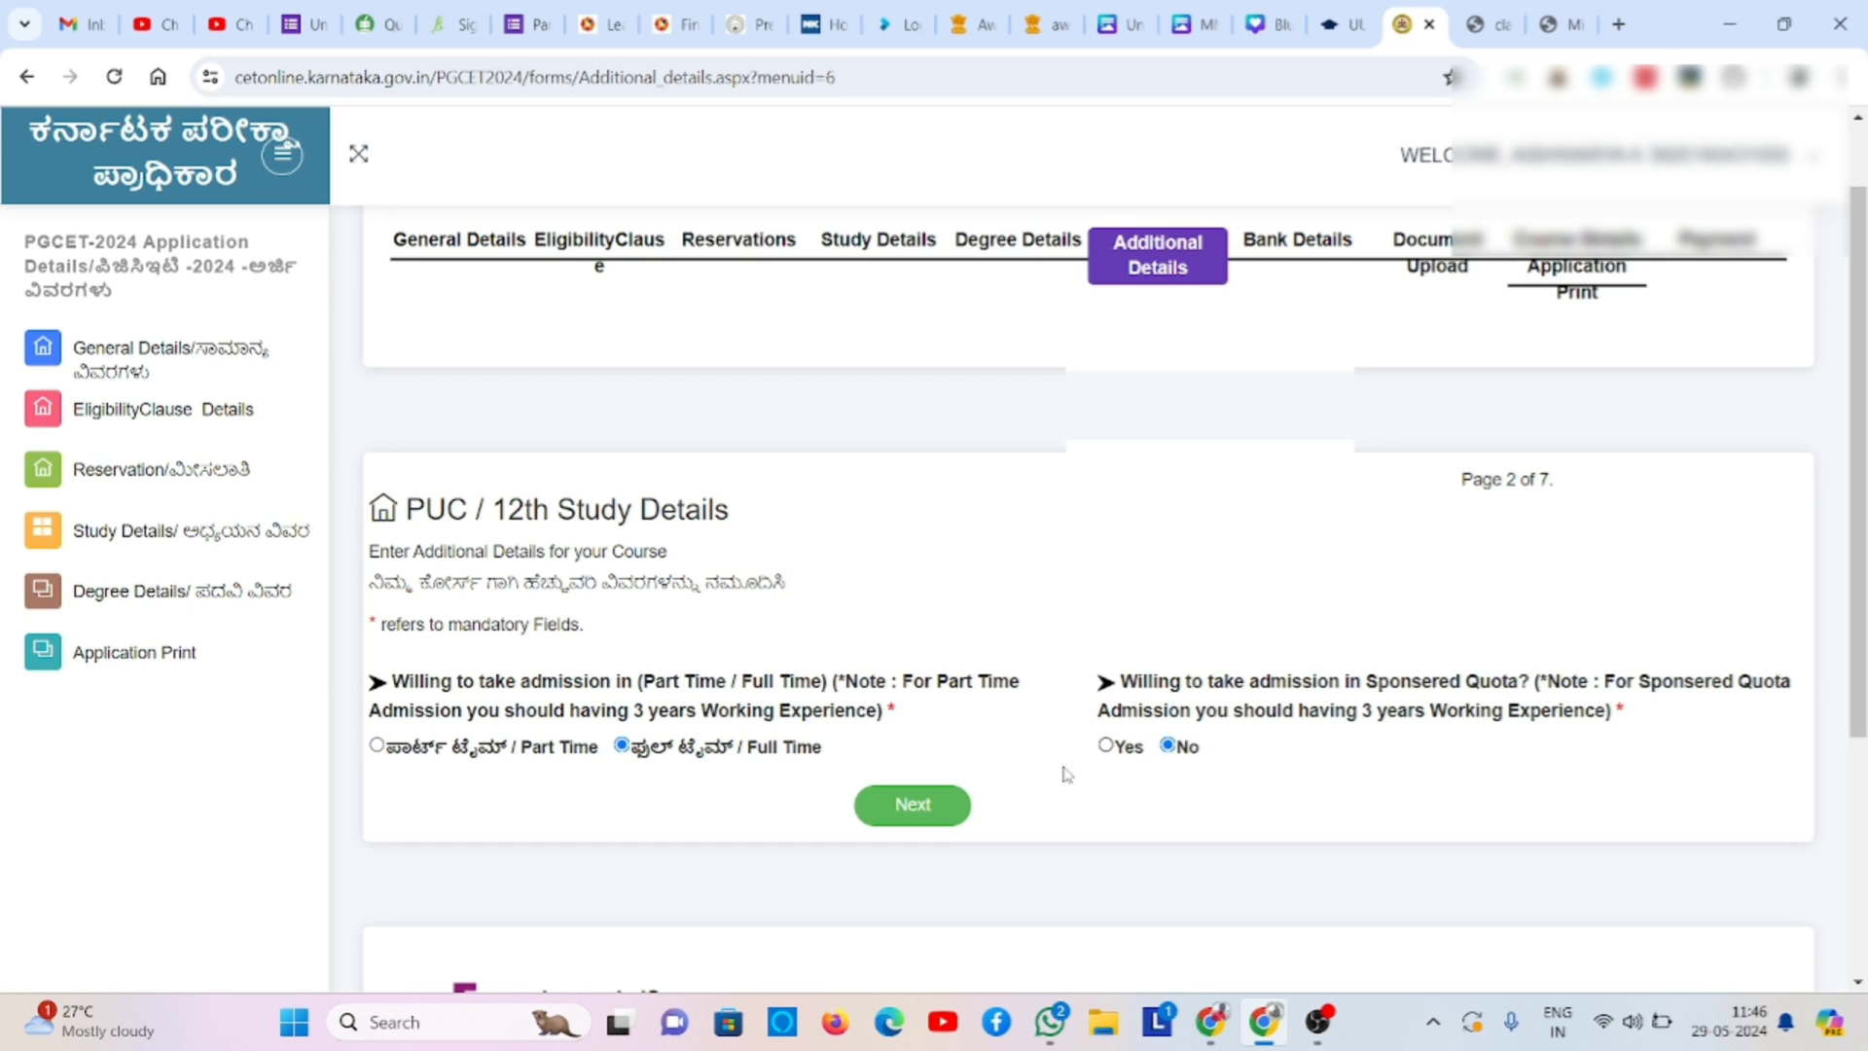
left_click(915, 805)
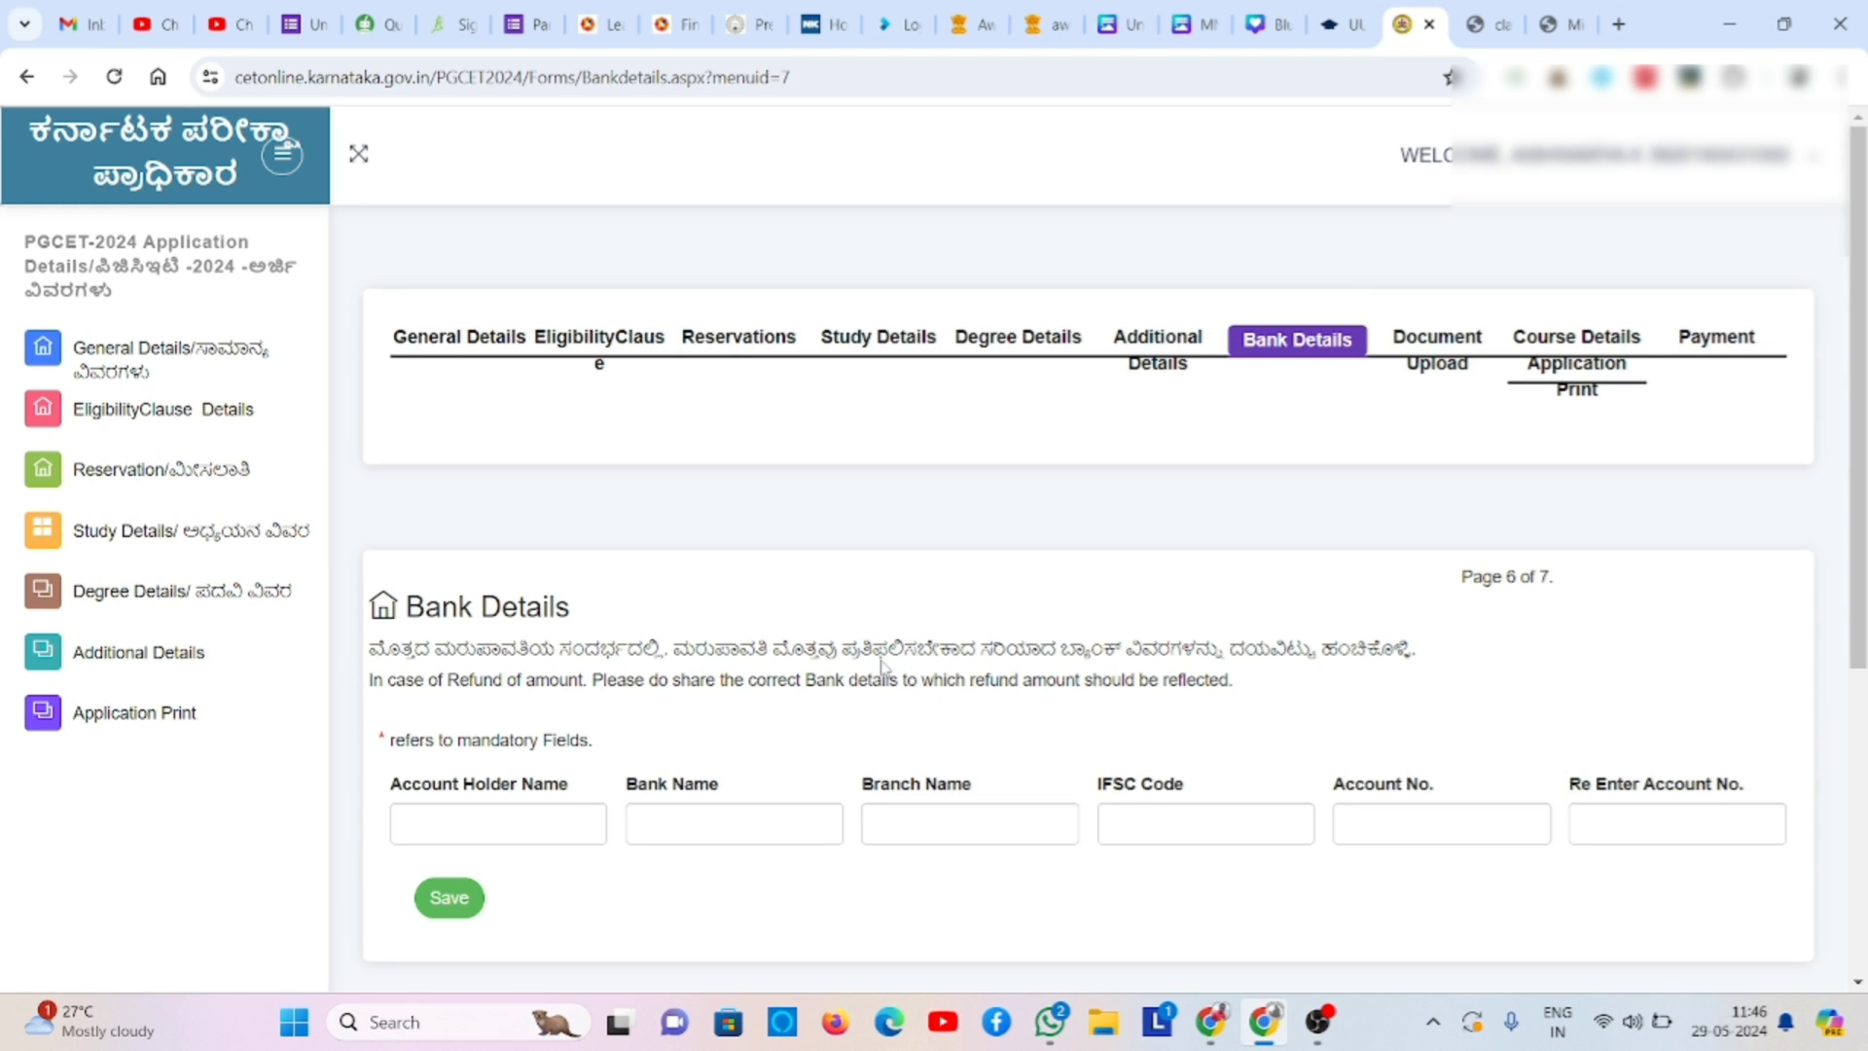
- Enter the account holder's name, the bank and branch names, and the IFSC code
left_click(541, 822)
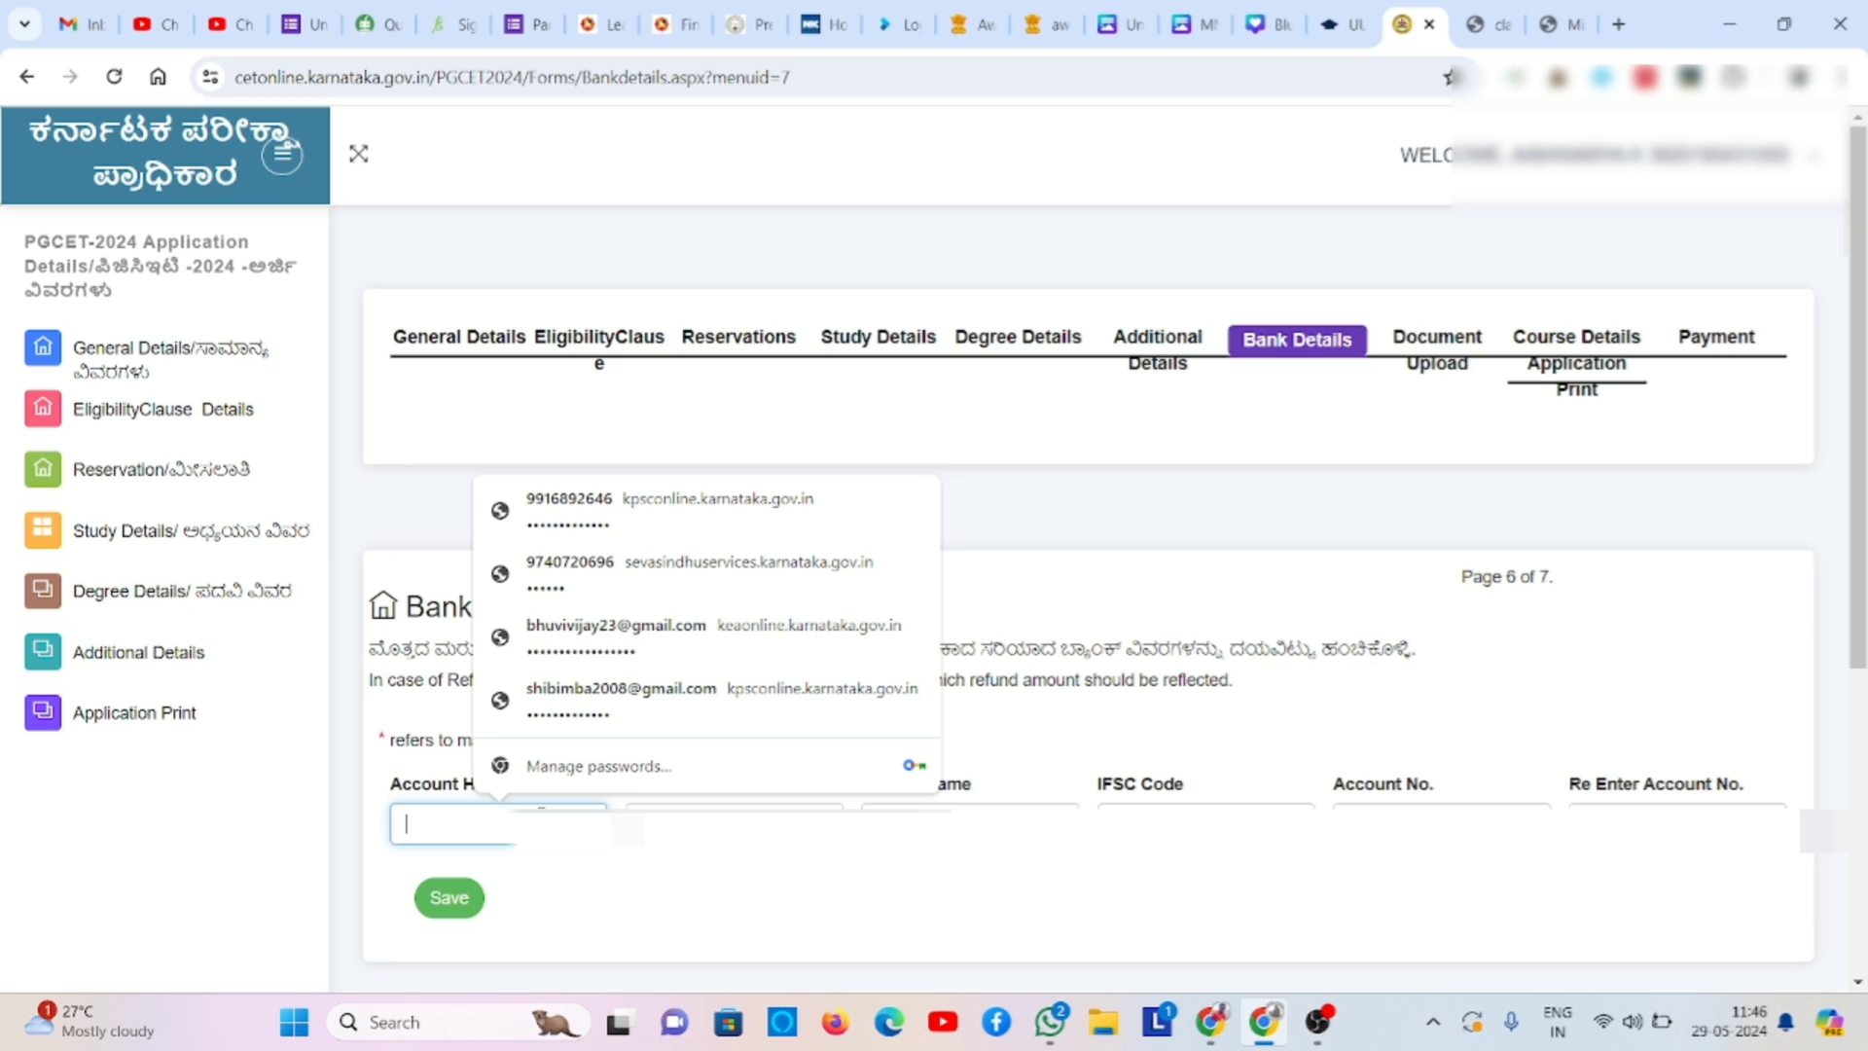
type("AlSH")
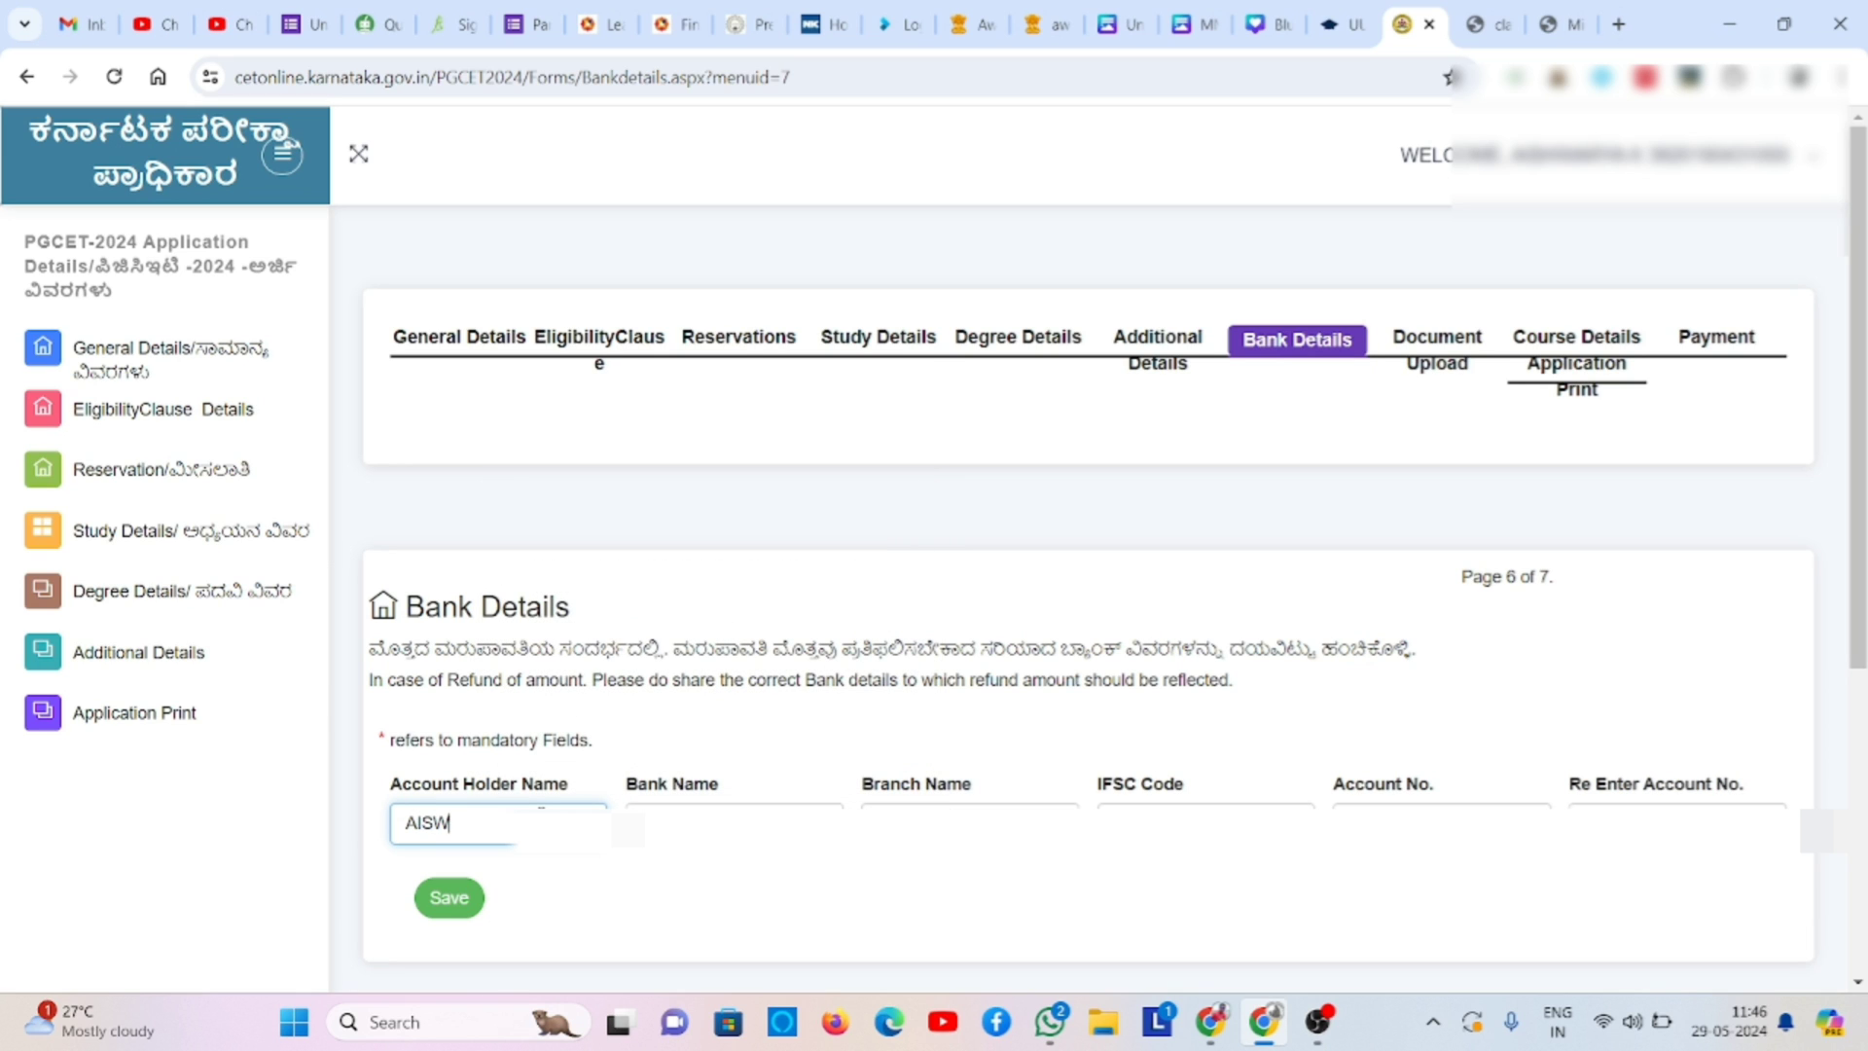
key("BackSpace")
type("HWARYA K")
key("Tab")
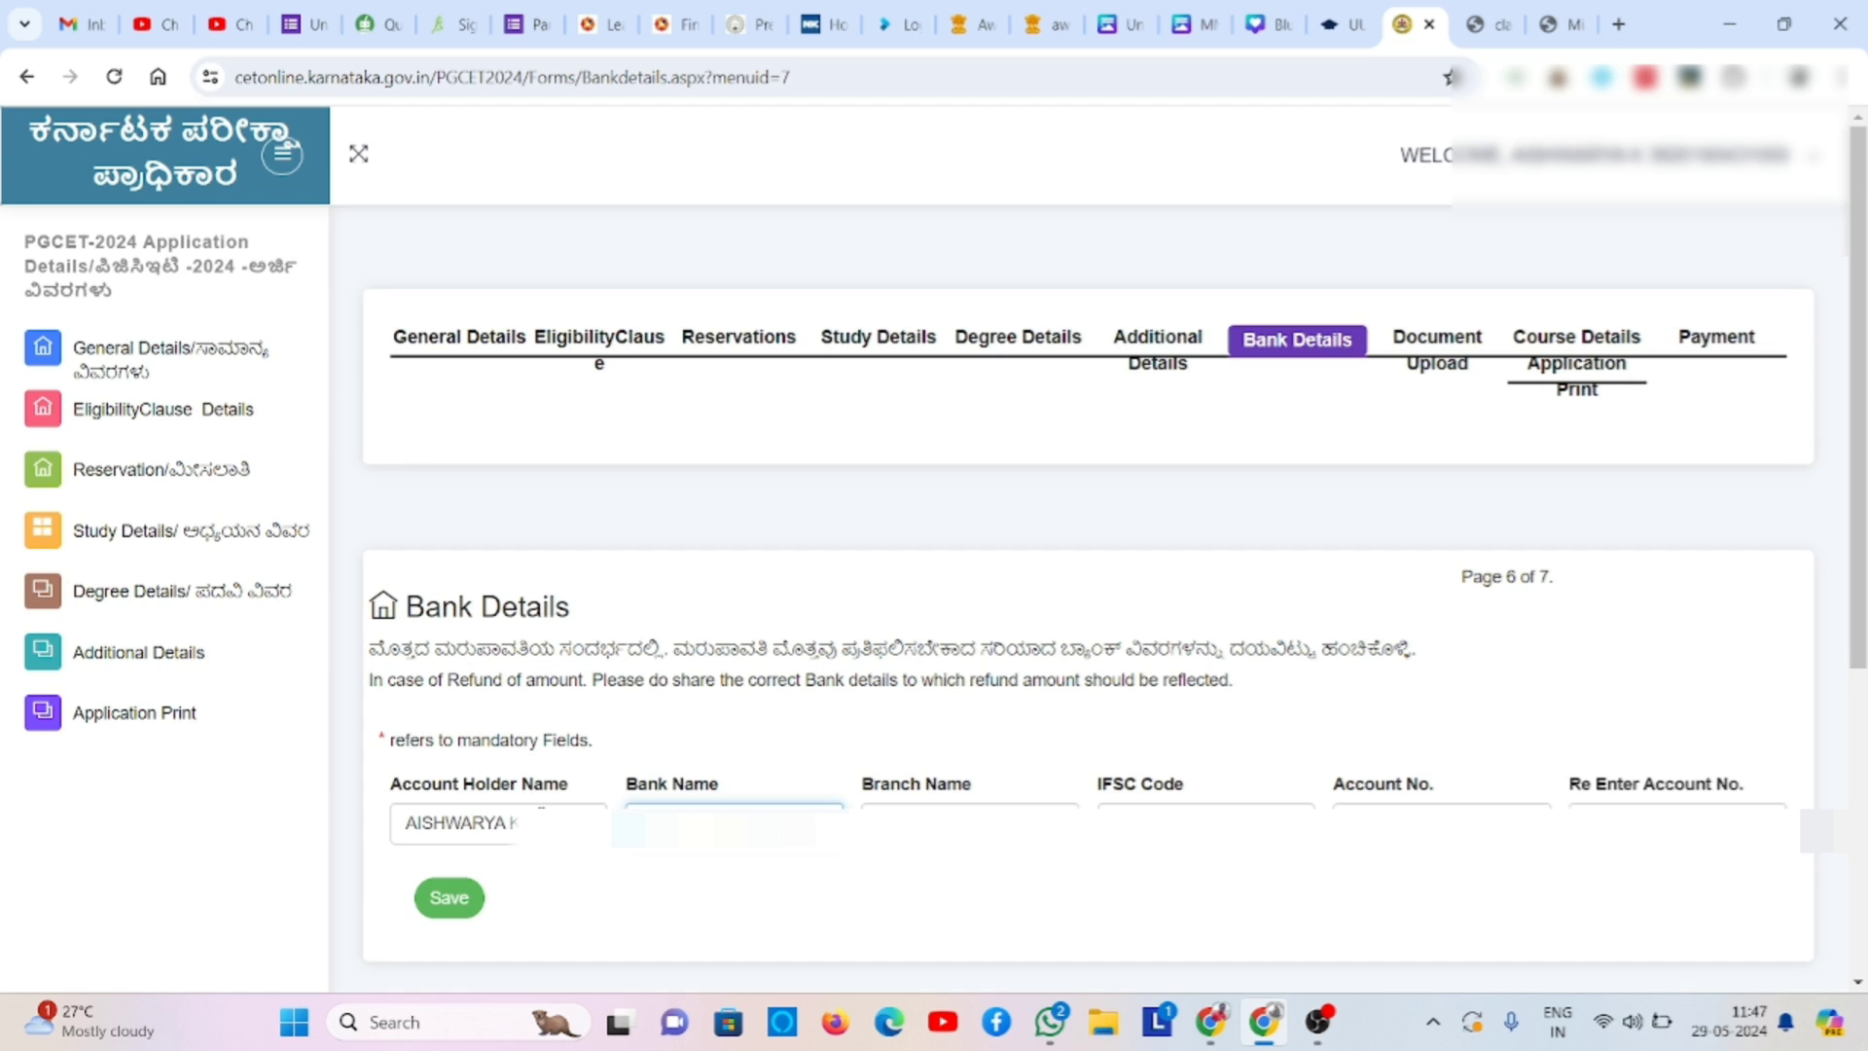
key("Tab")
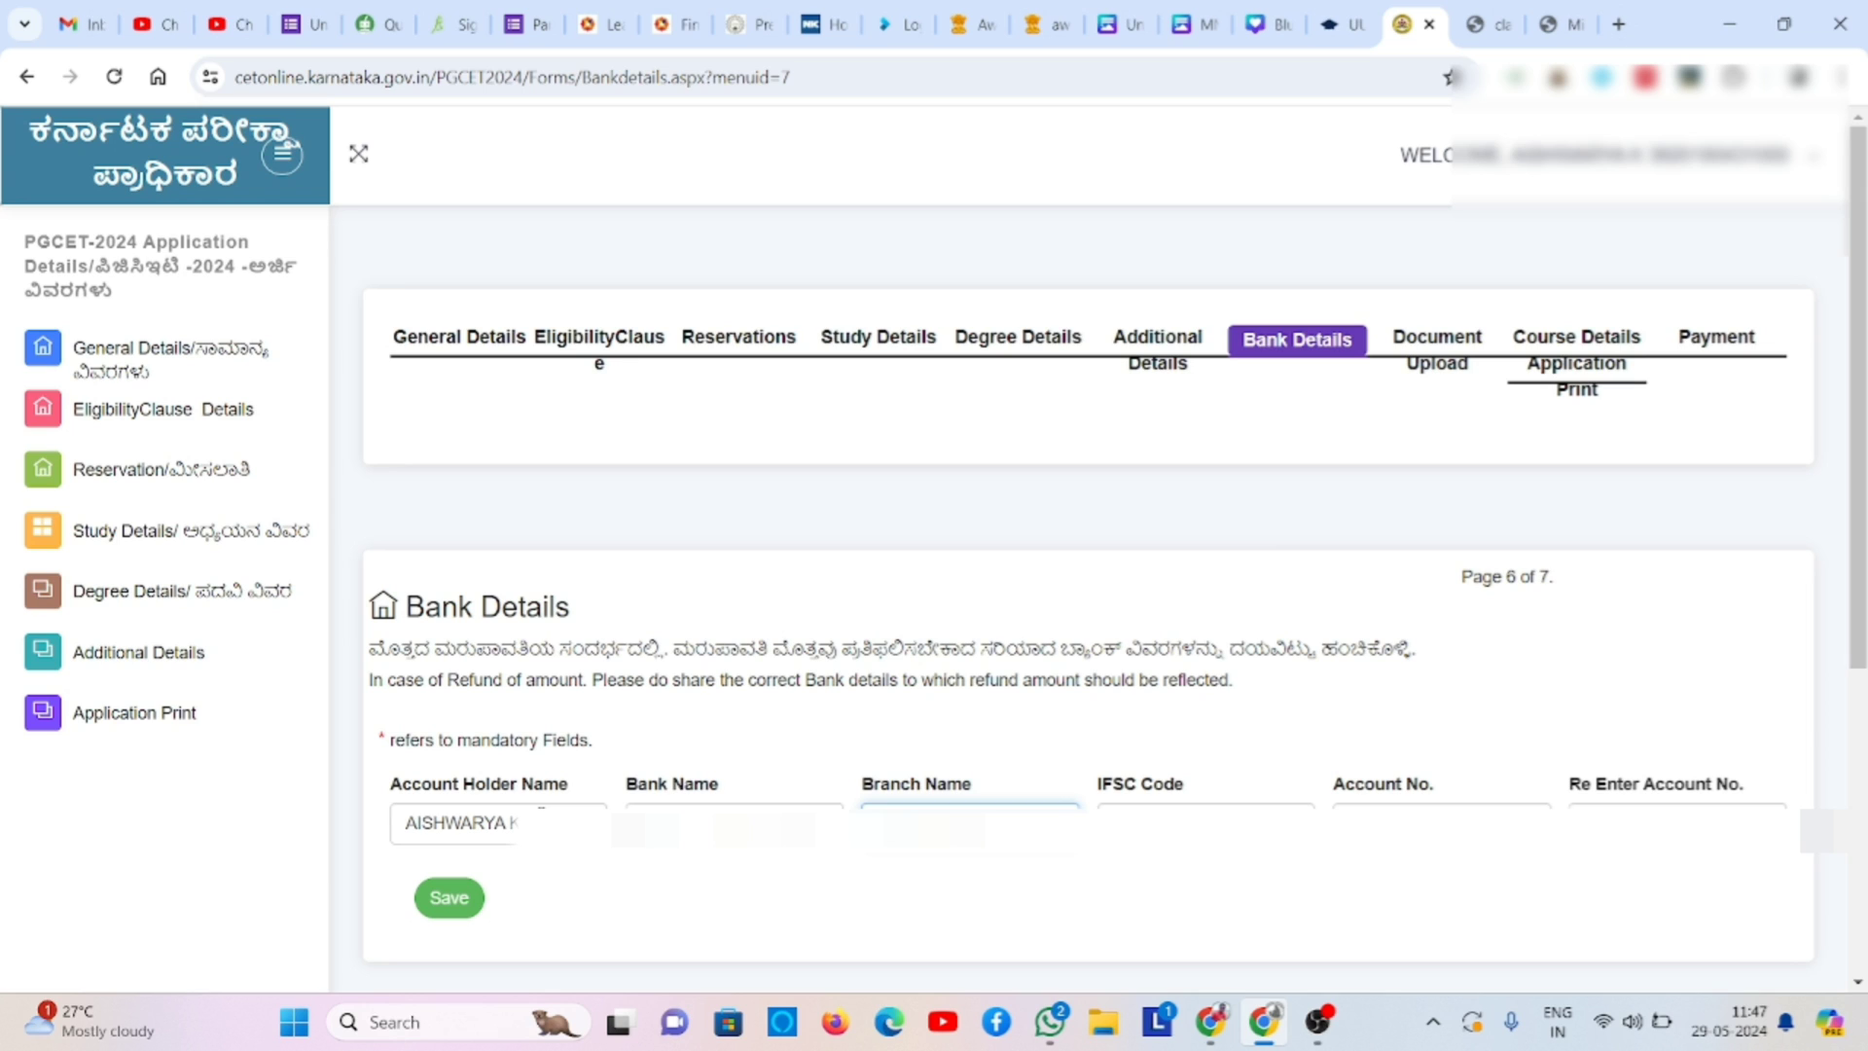
key("Tab")
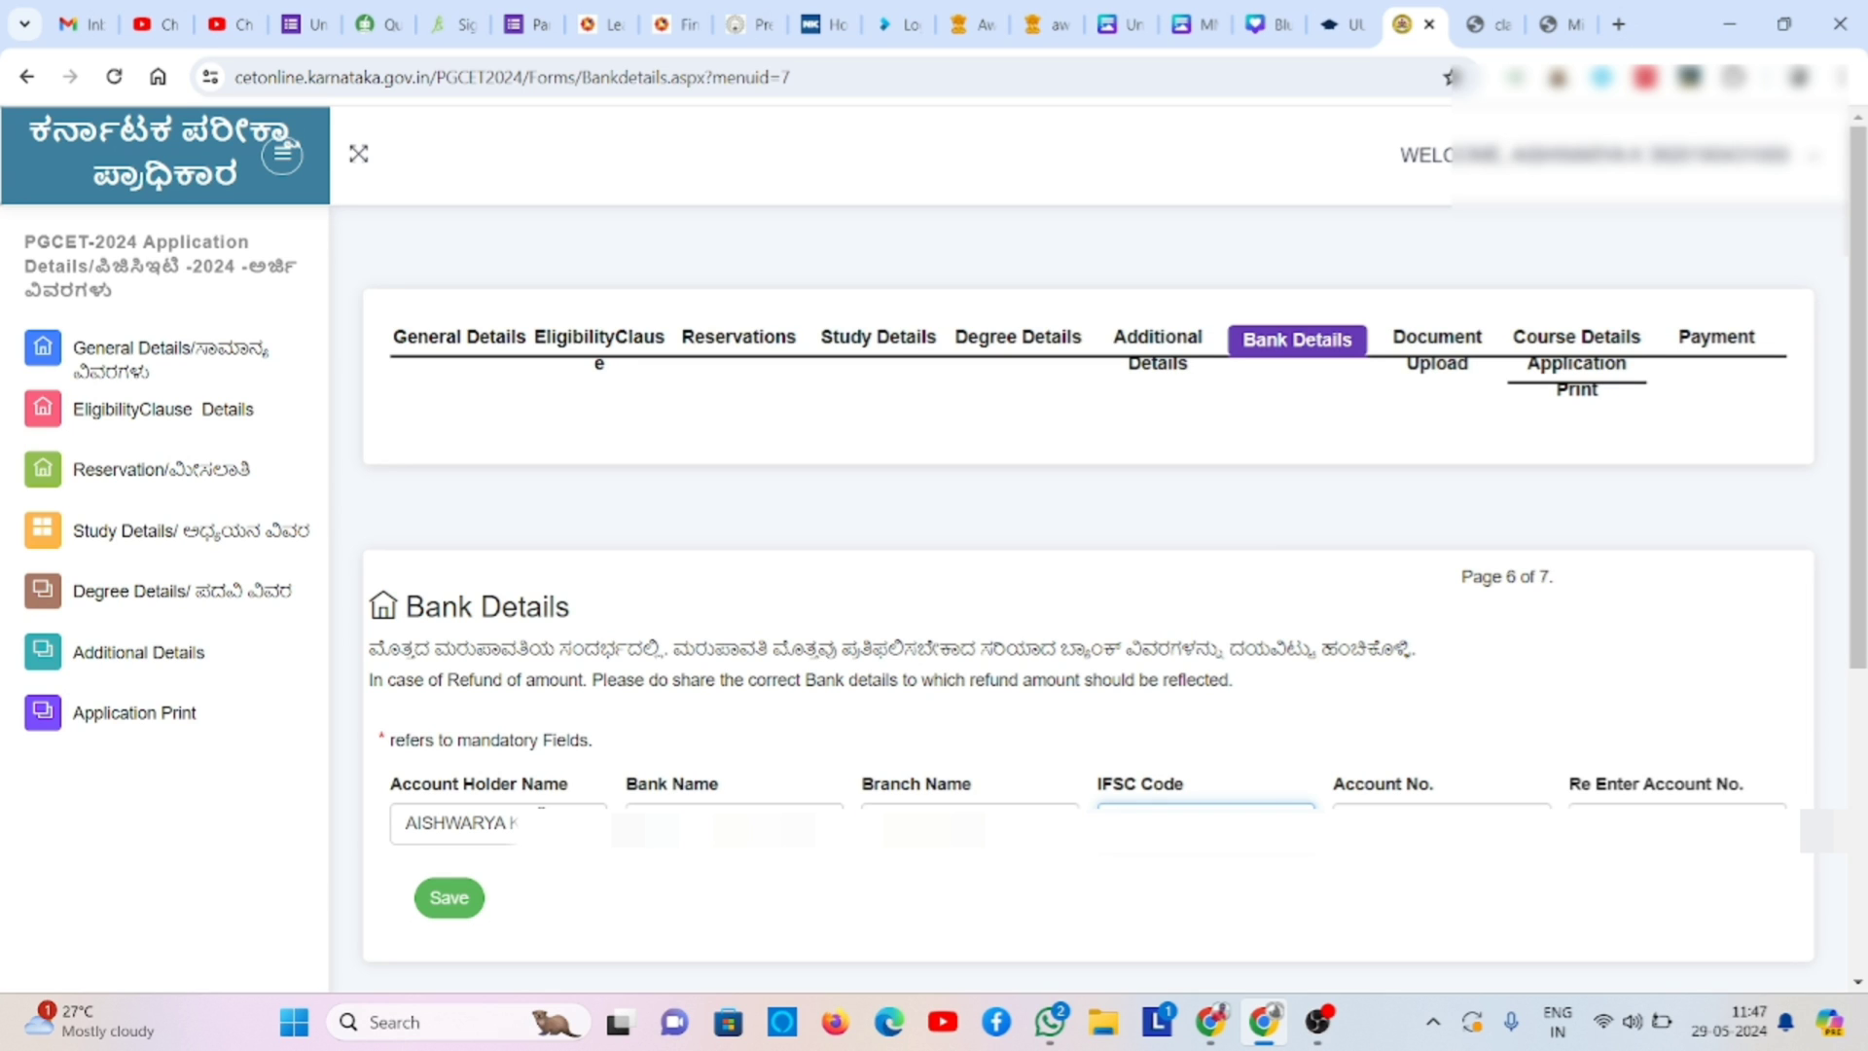
type("••••")
- Enter and confirm the bank account number, save, and dismiss the success message
left_click(1401, 826)
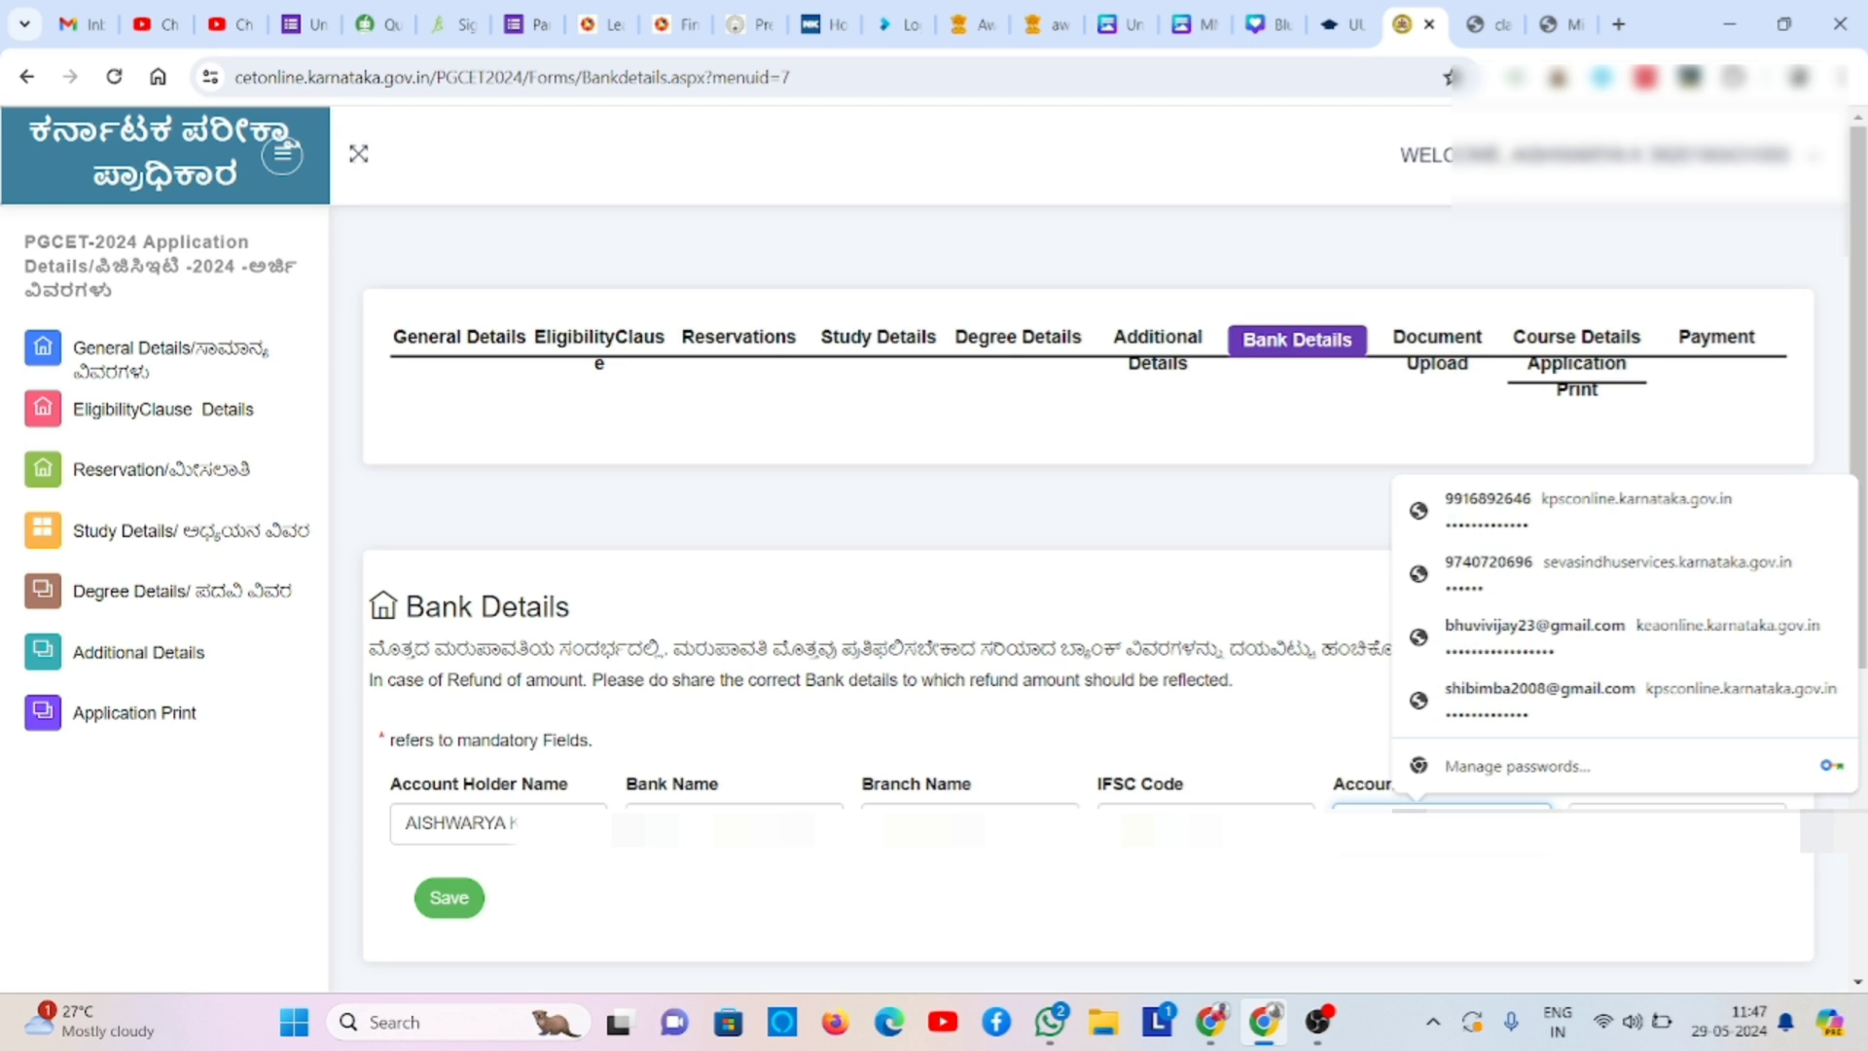
type("•")
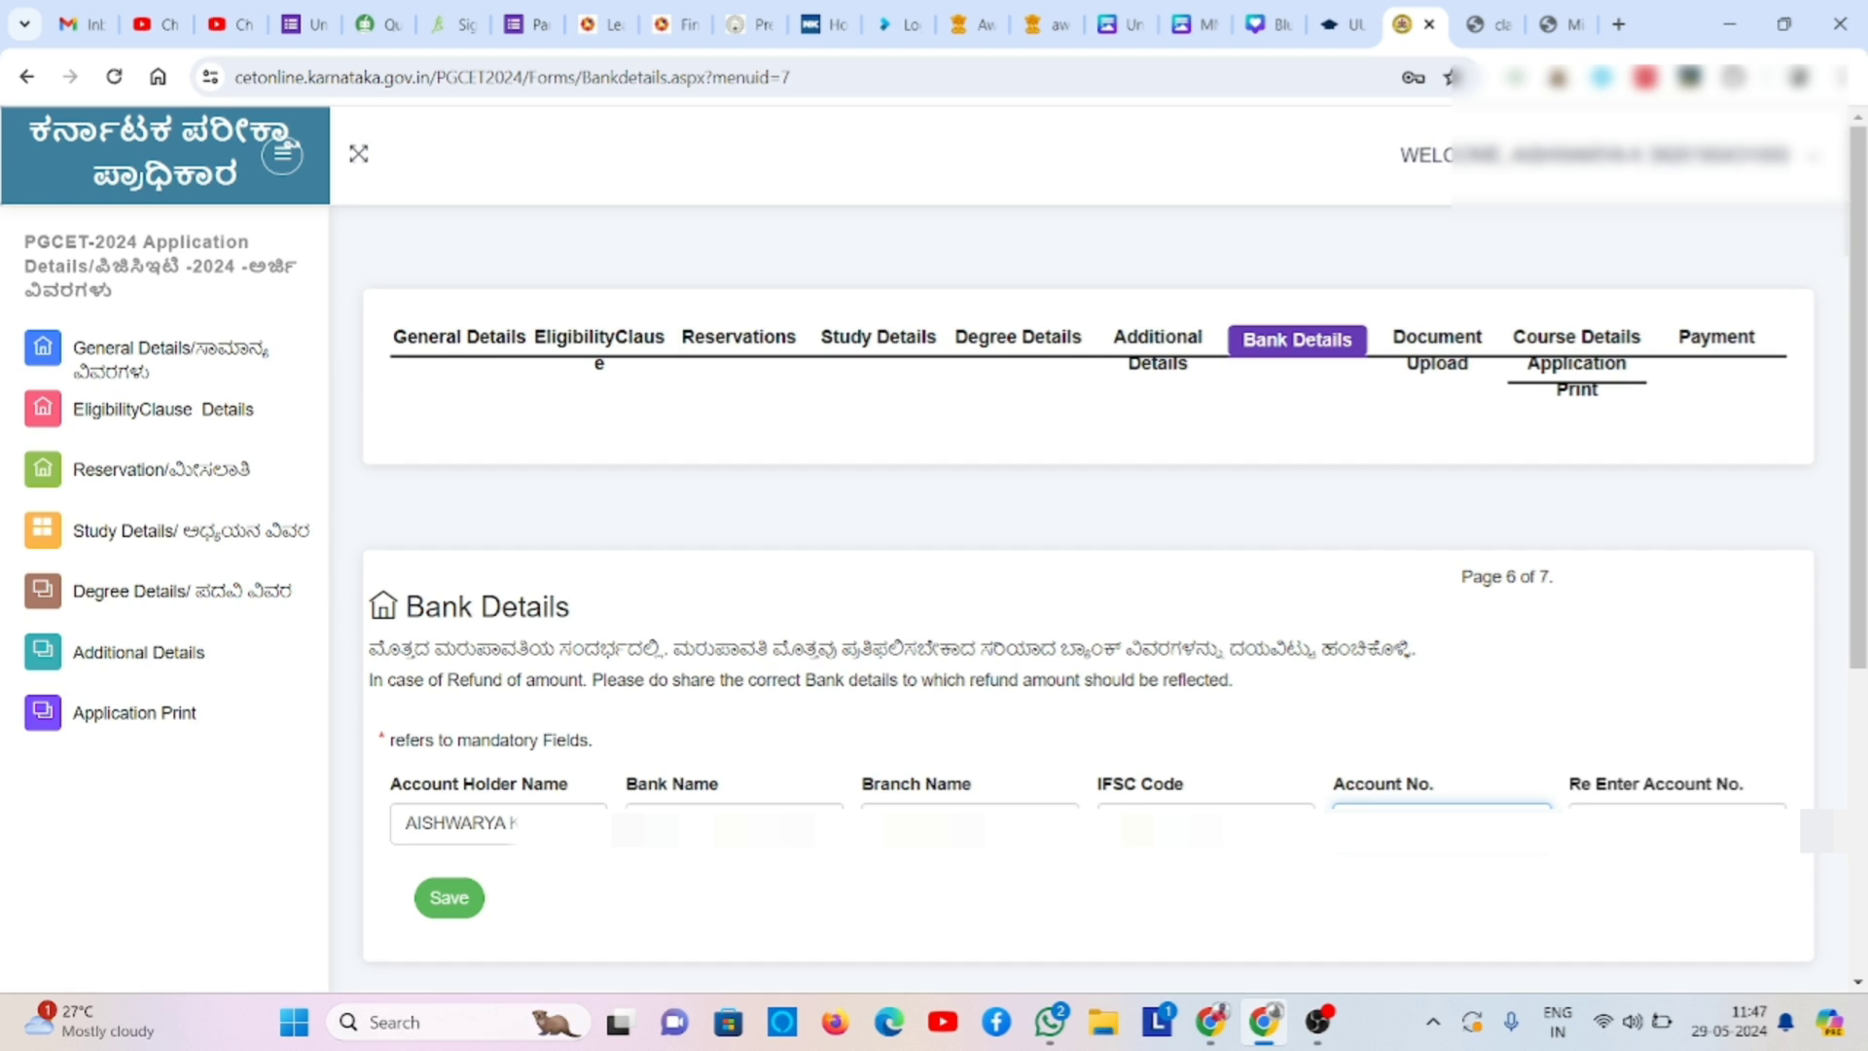
left_click(1654, 826)
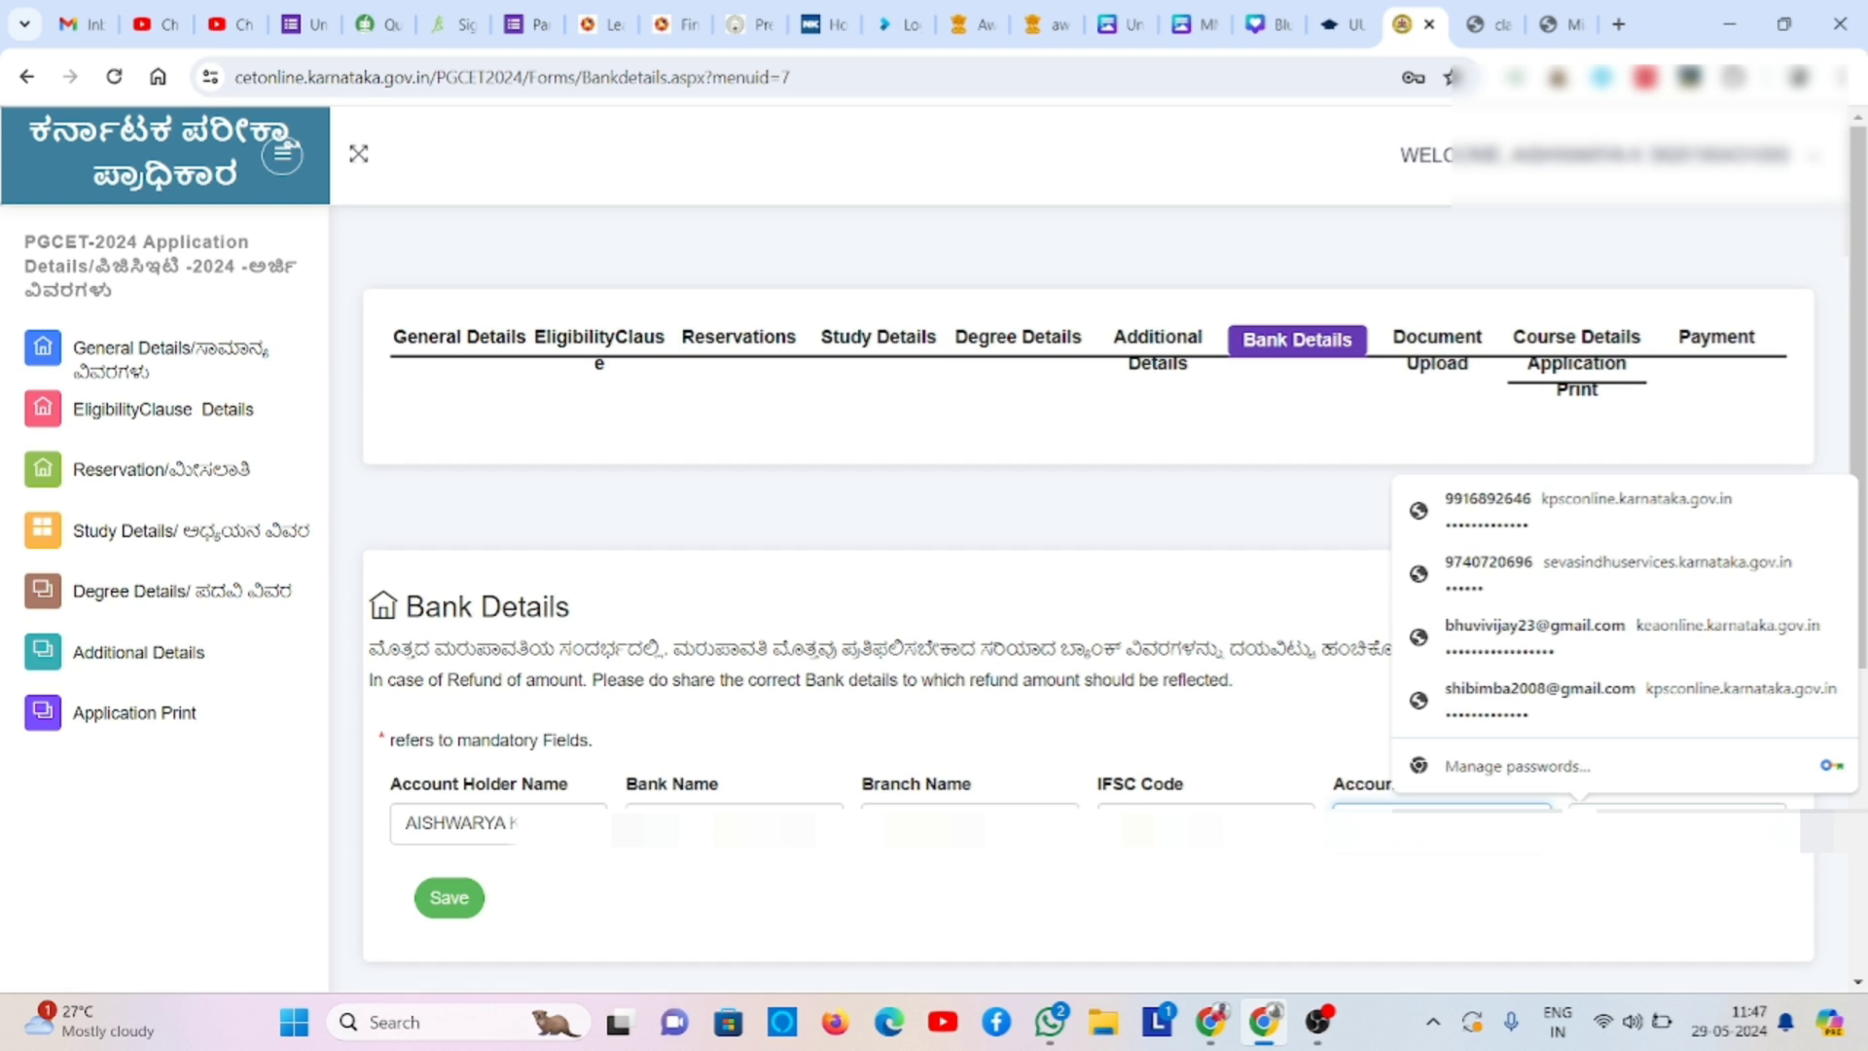
type("•")
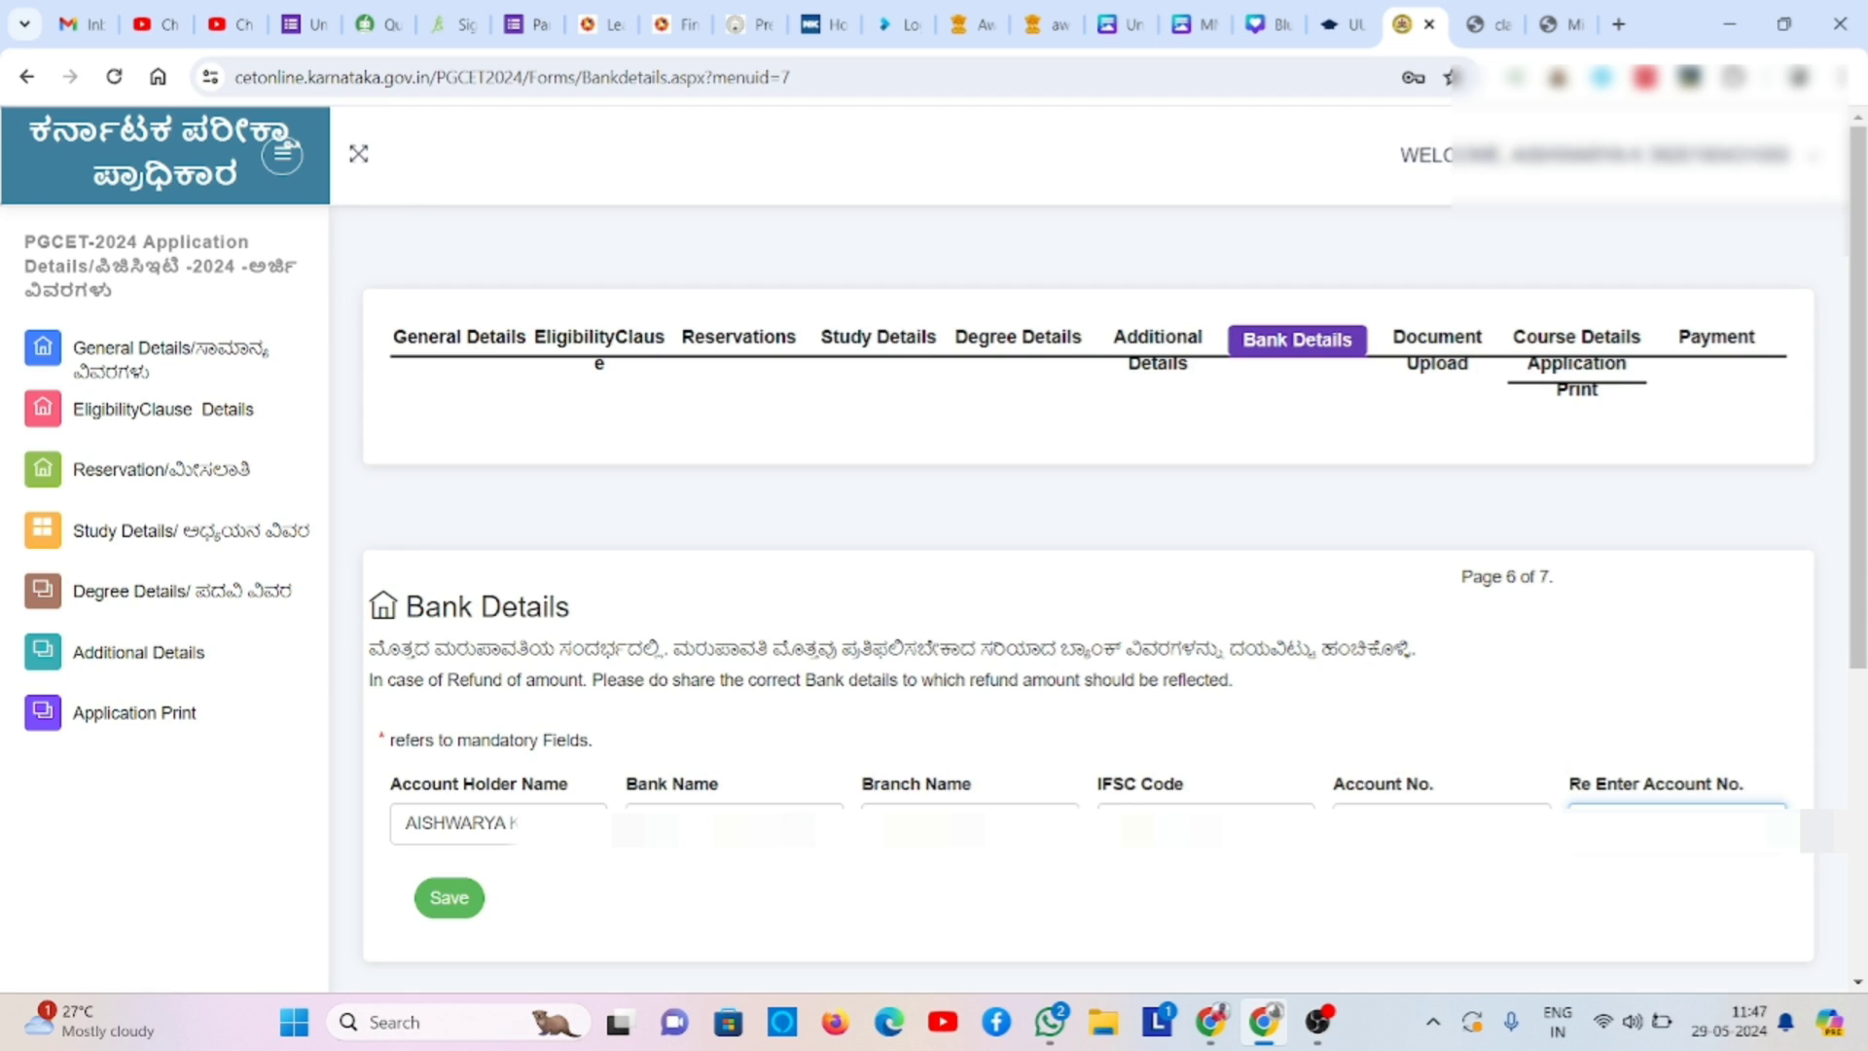
type("•")
left_click(443, 900)
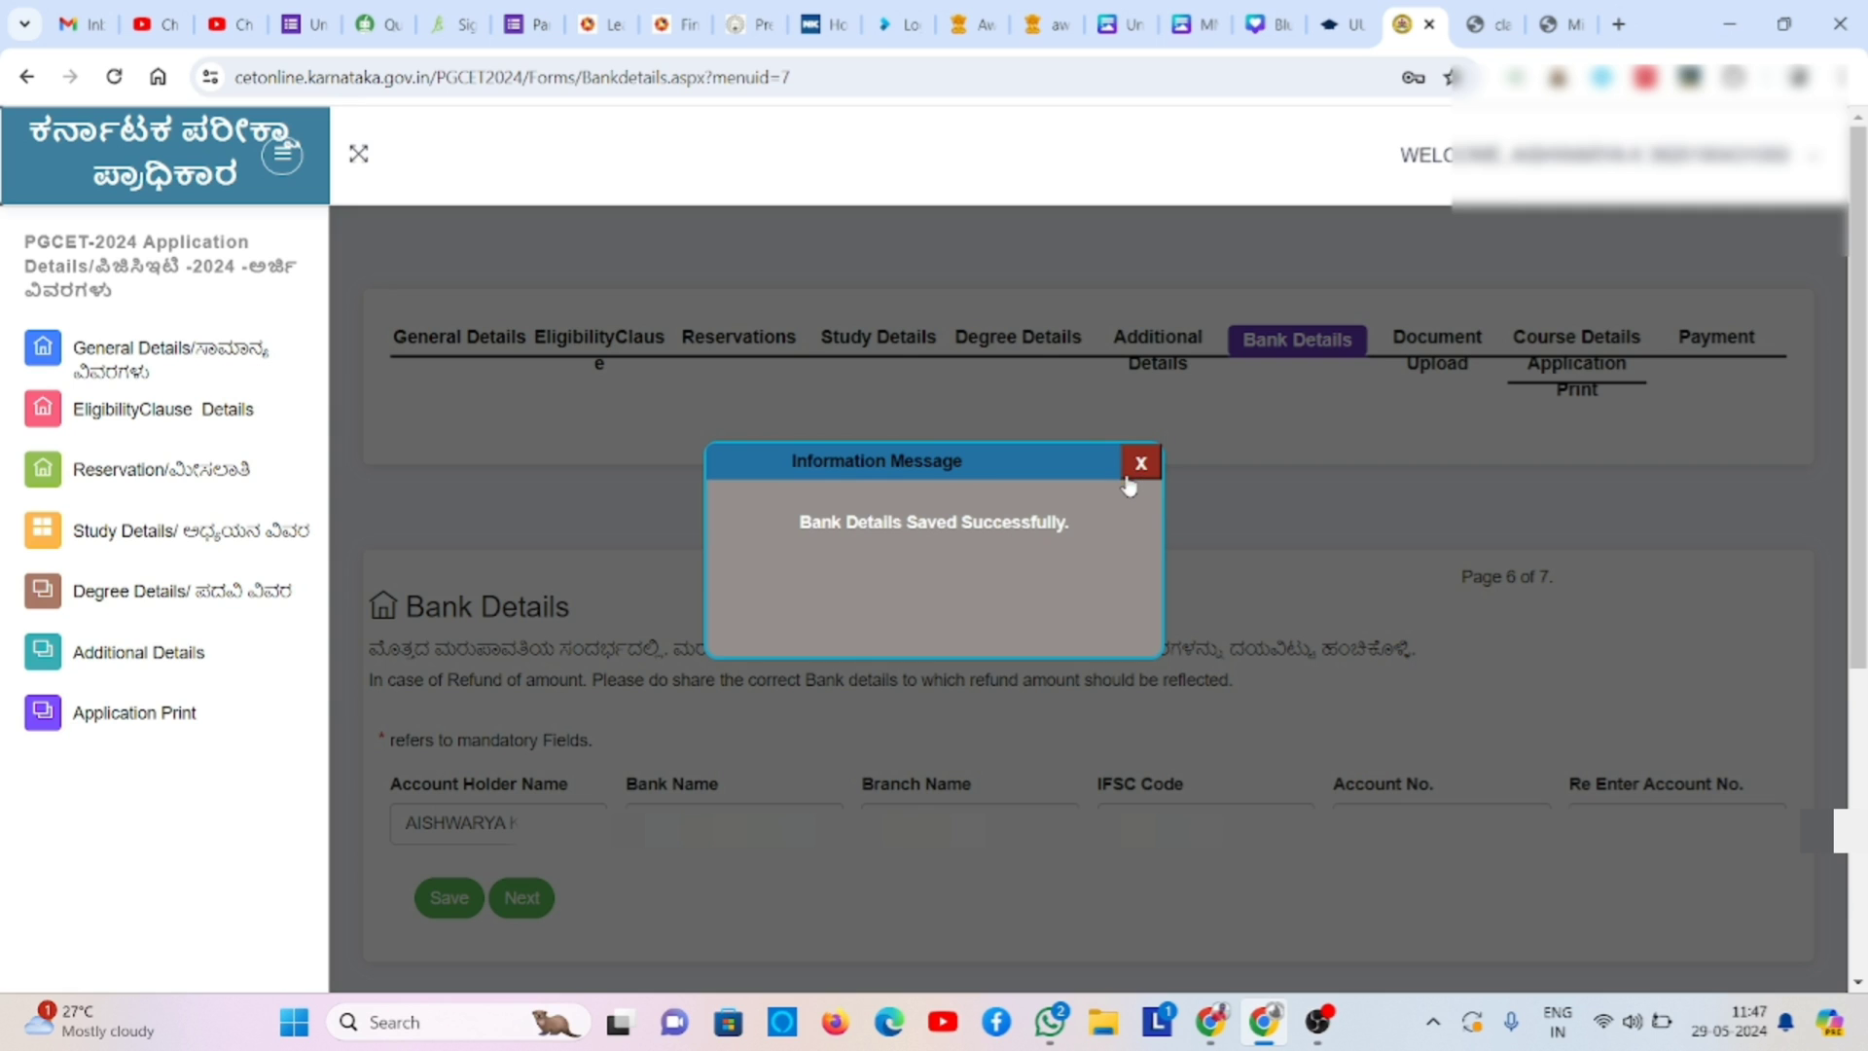
left_click(1142, 465)
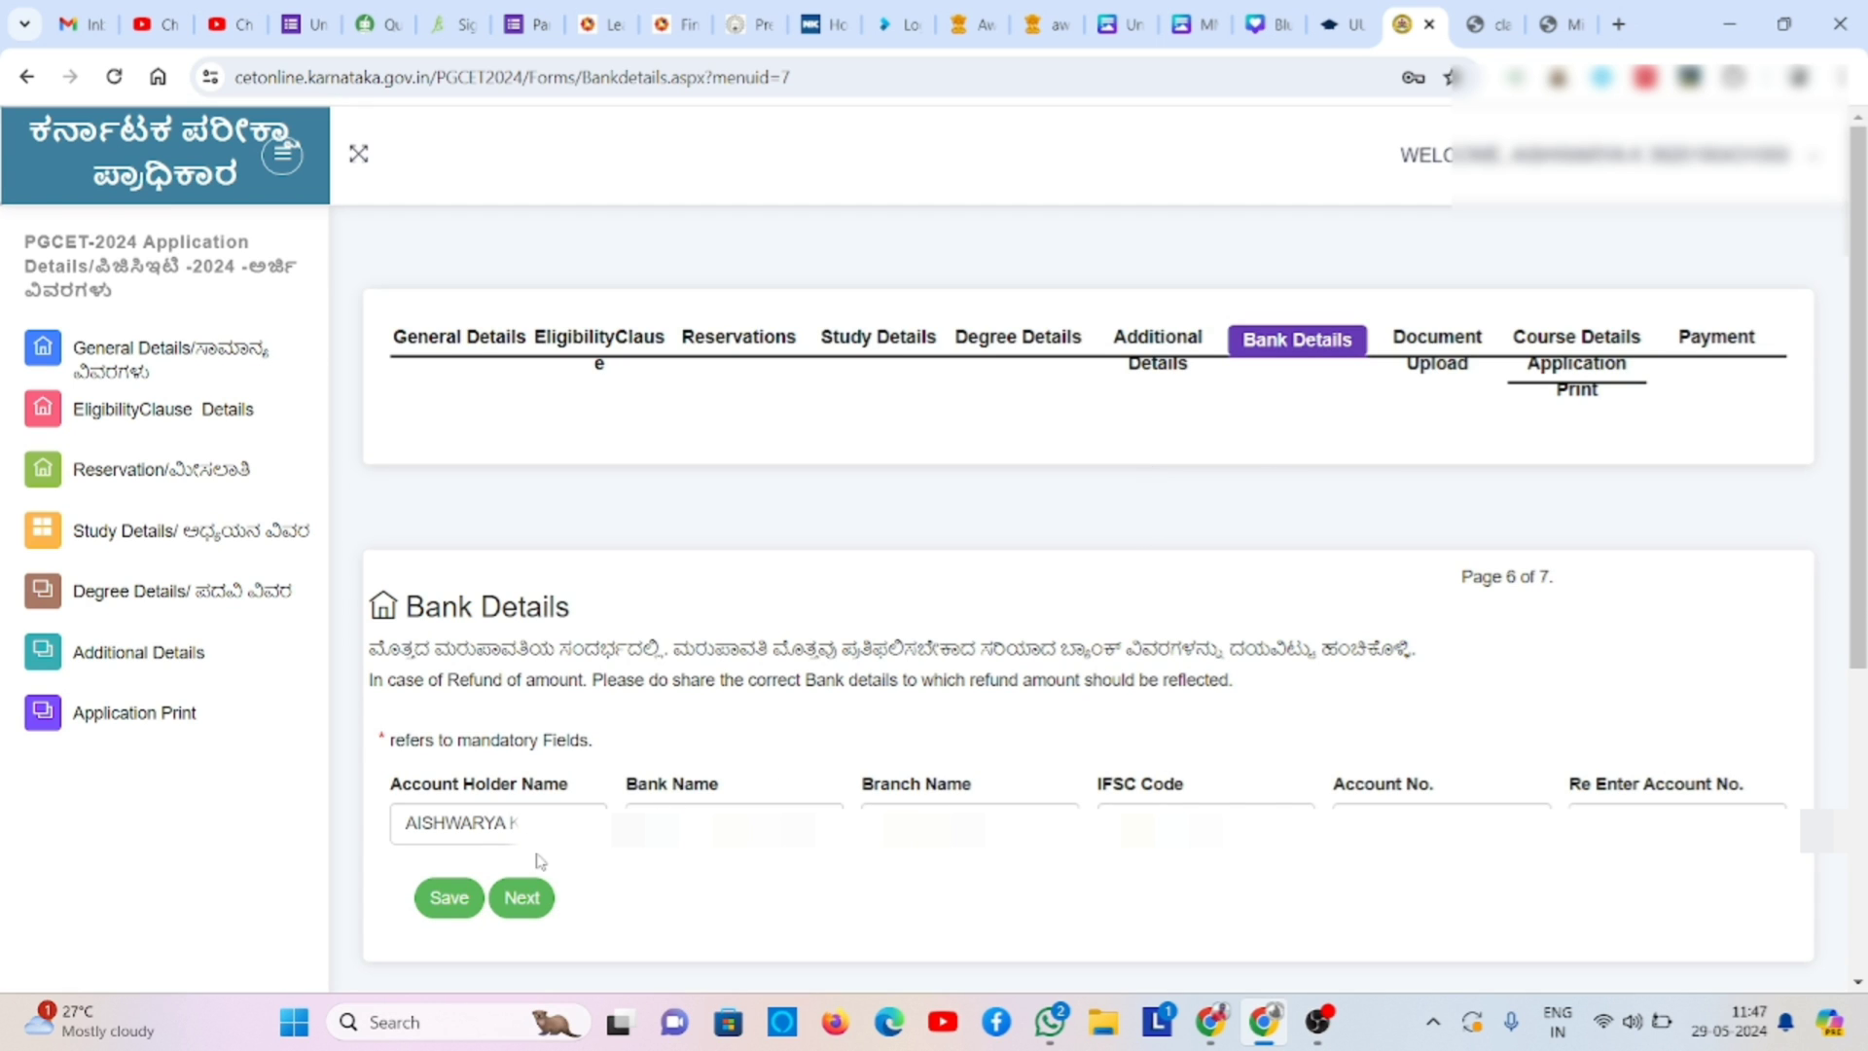
- Continue to the Documents Upload page and look through the document type list
left_click(529, 900)
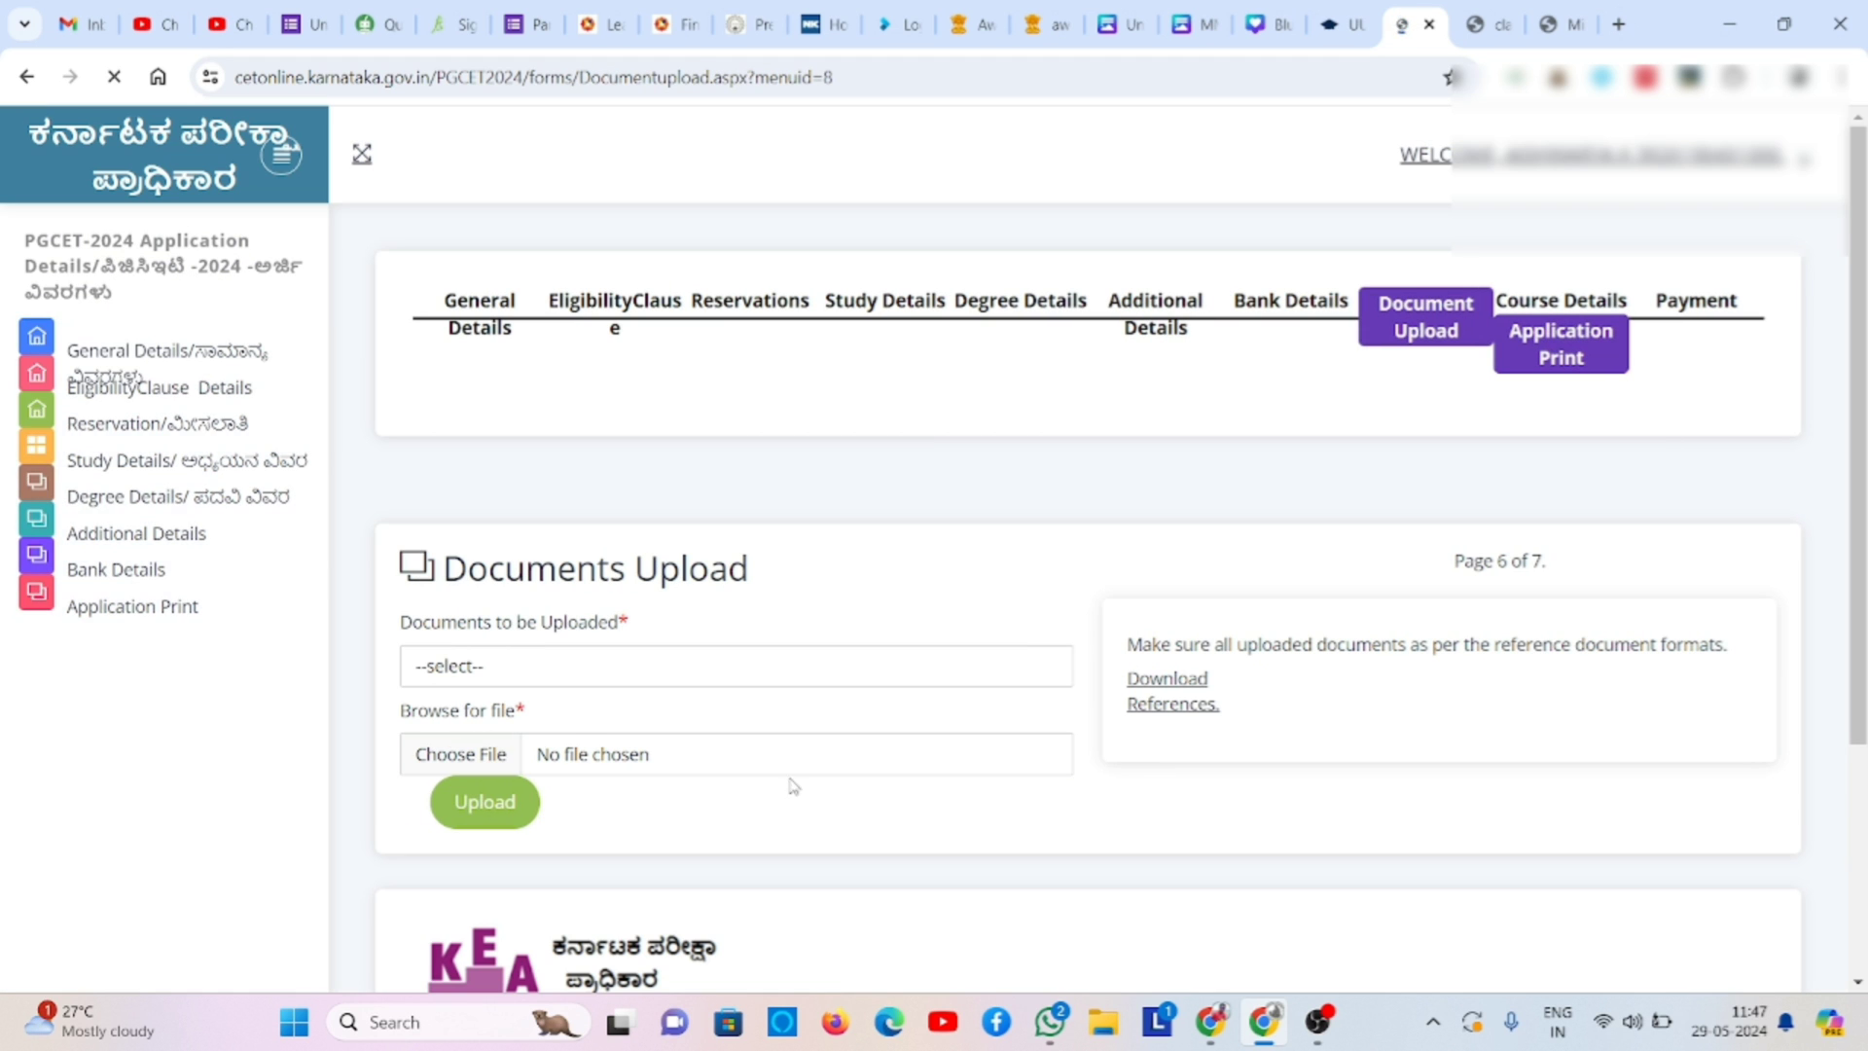
left_click(647, 685)
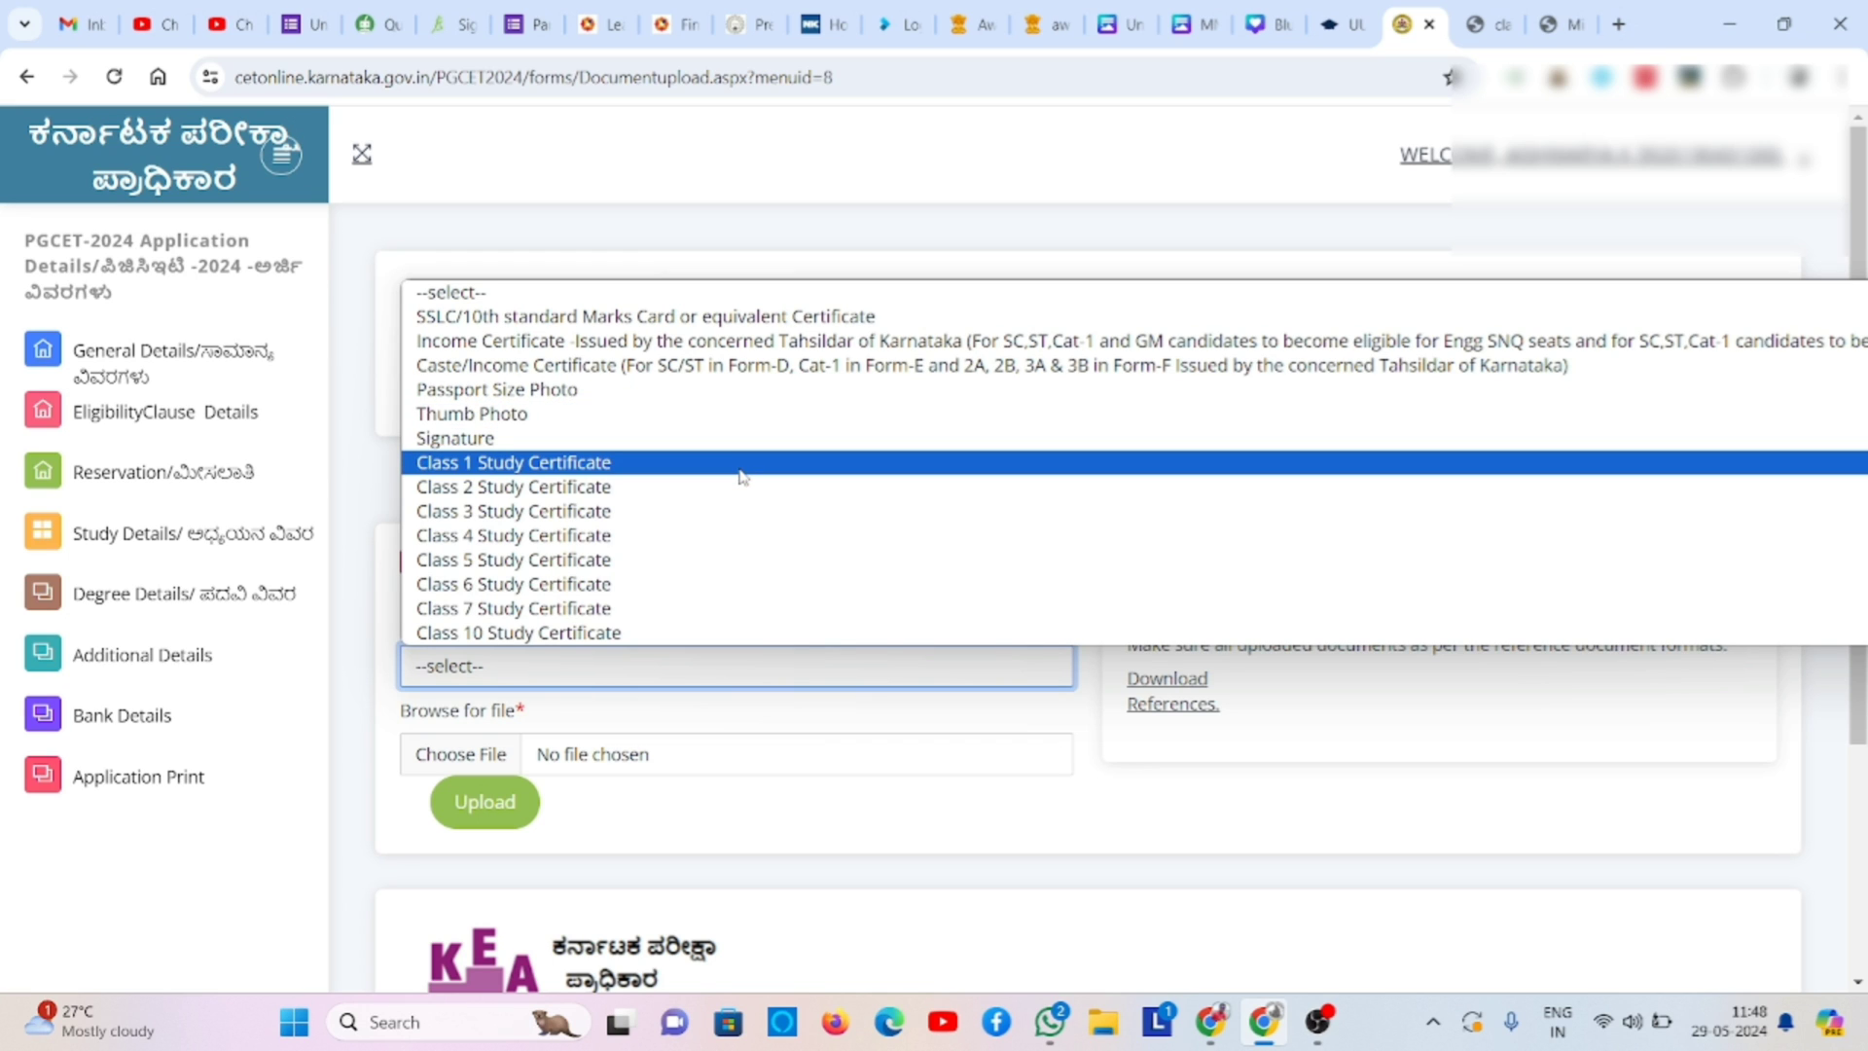
left_click(763, 826)
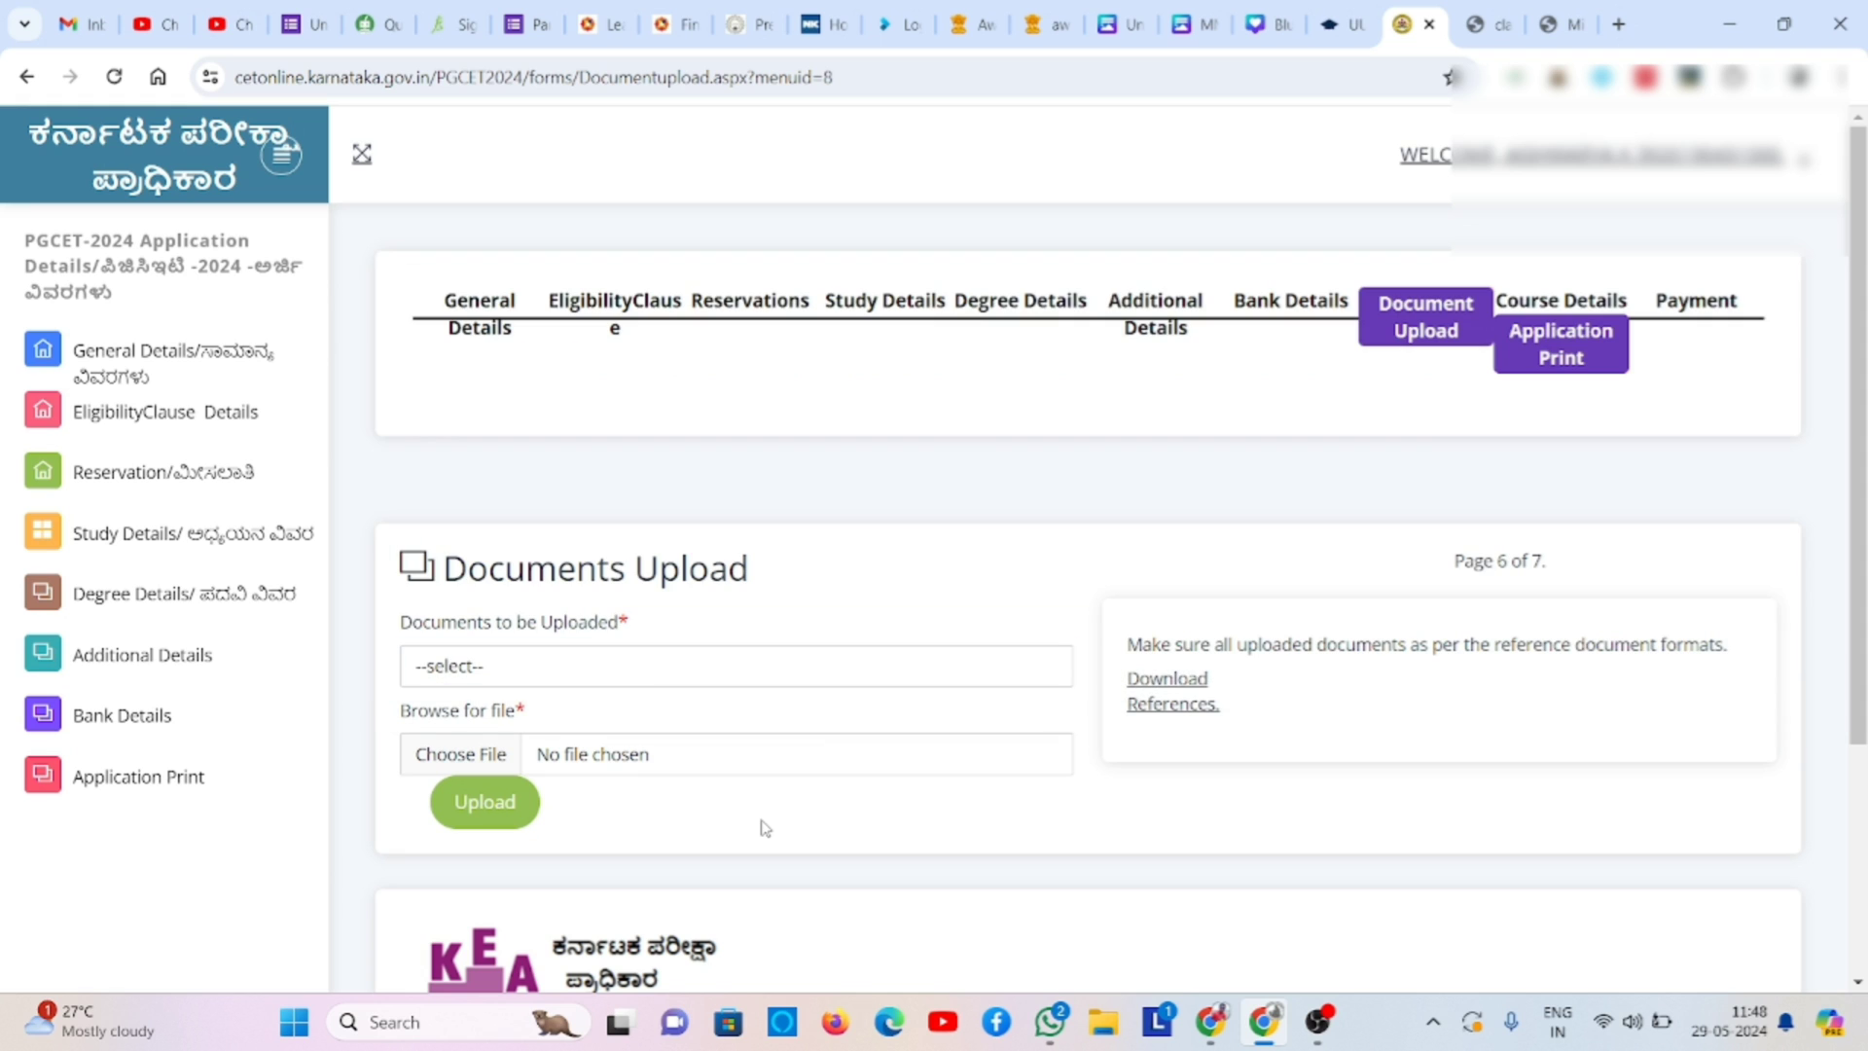
left_click(607, 681)
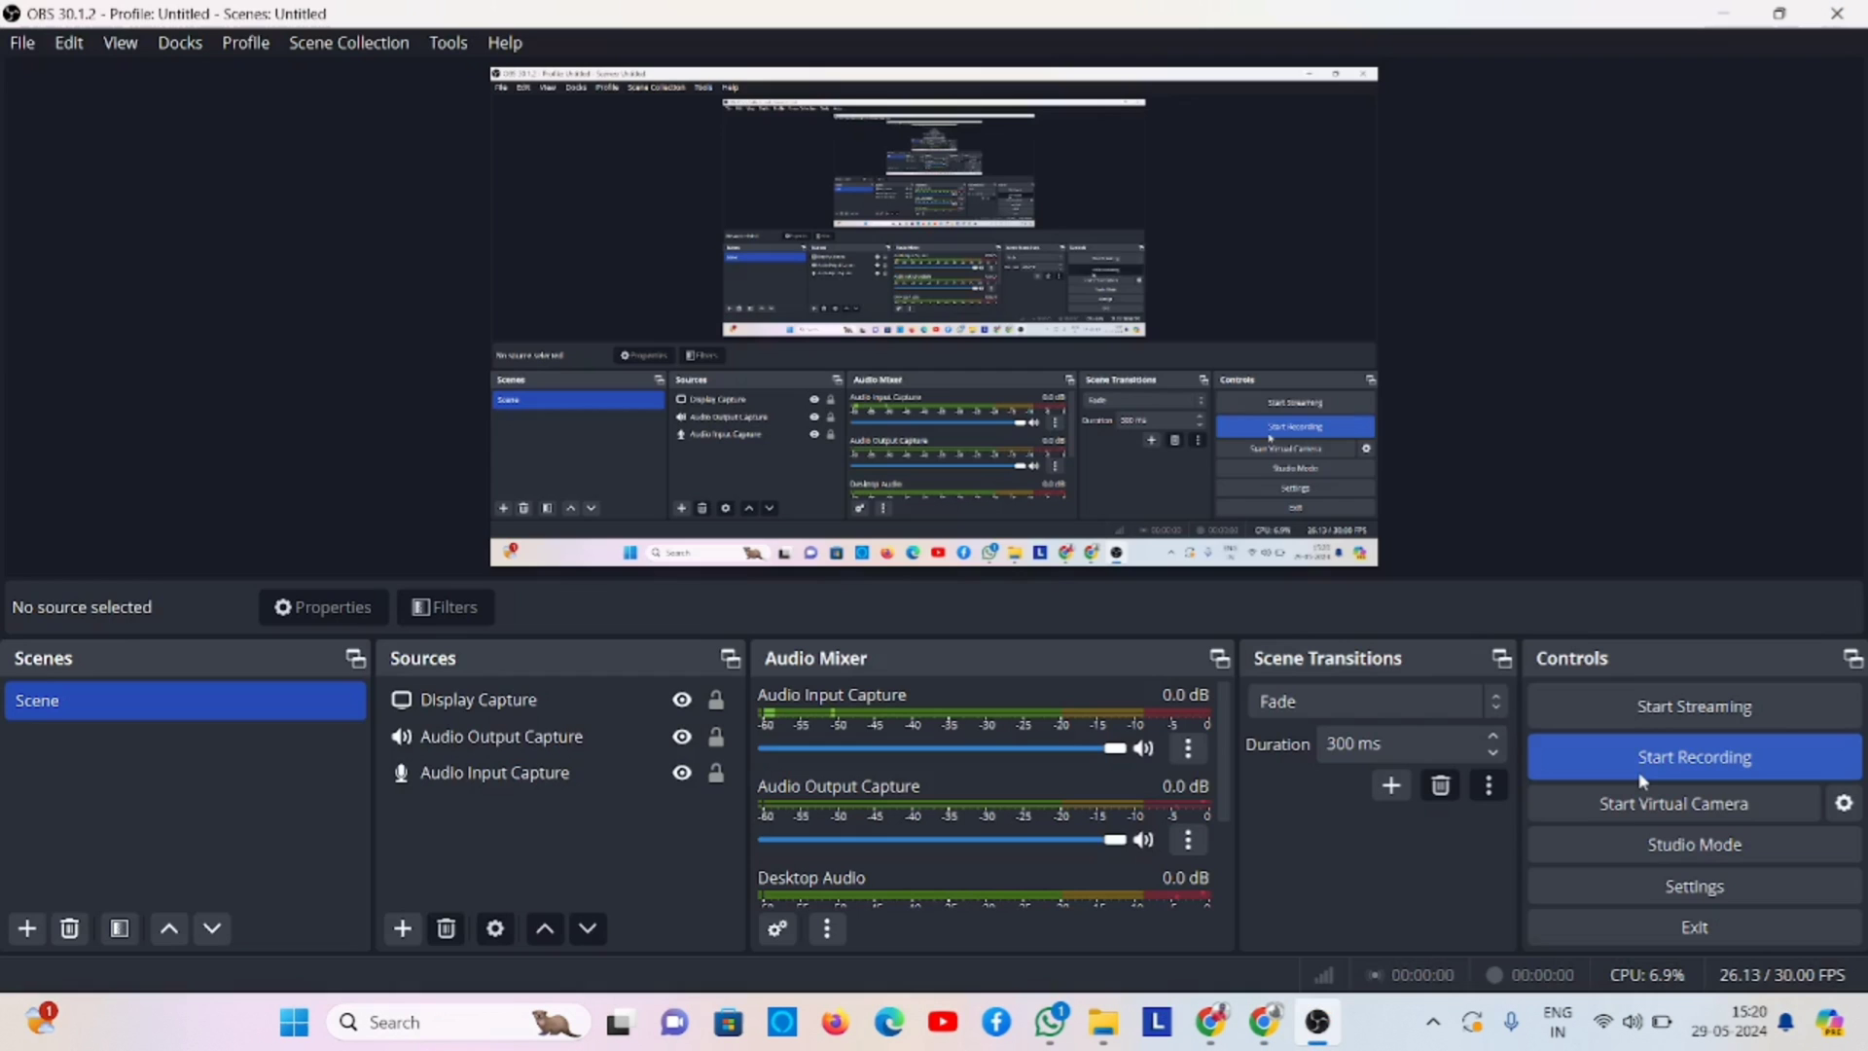
left_click(1639, 773)
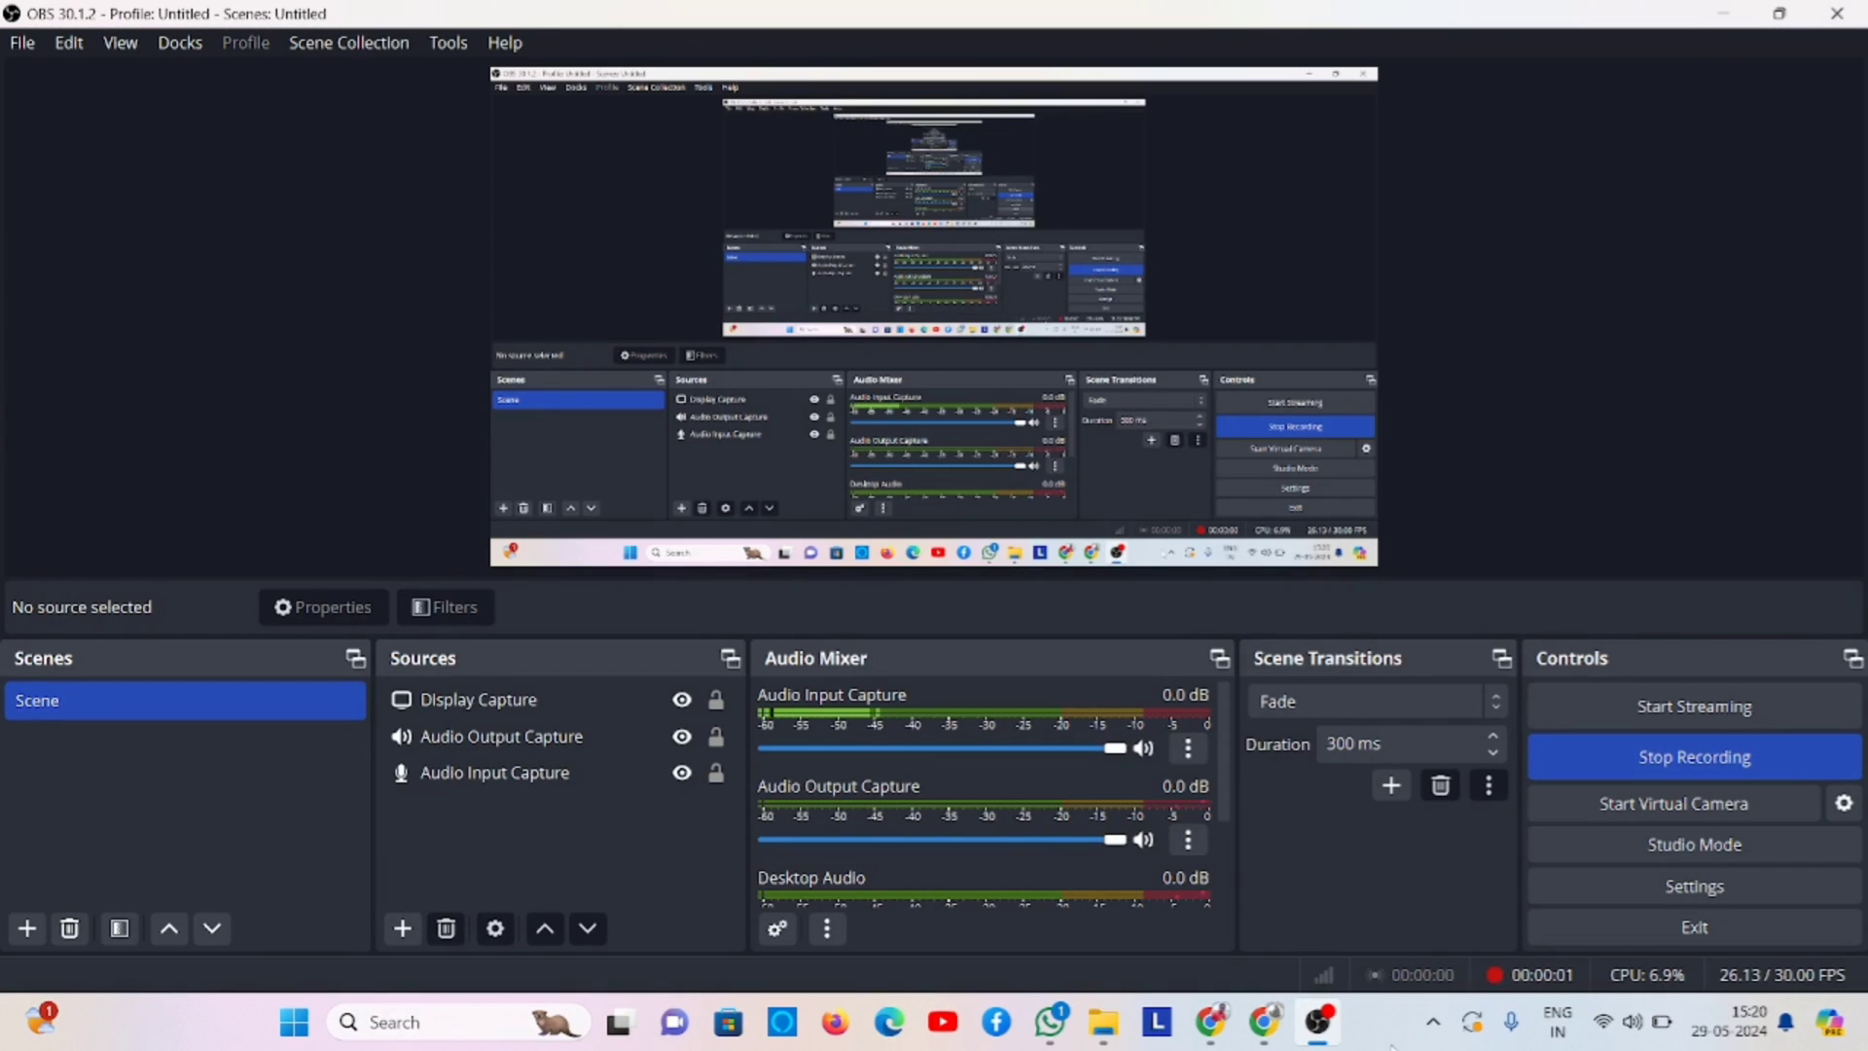
- Upload A2.jpg as the Signature document and dismiss the confirmation message
left_click(1269, 1015)
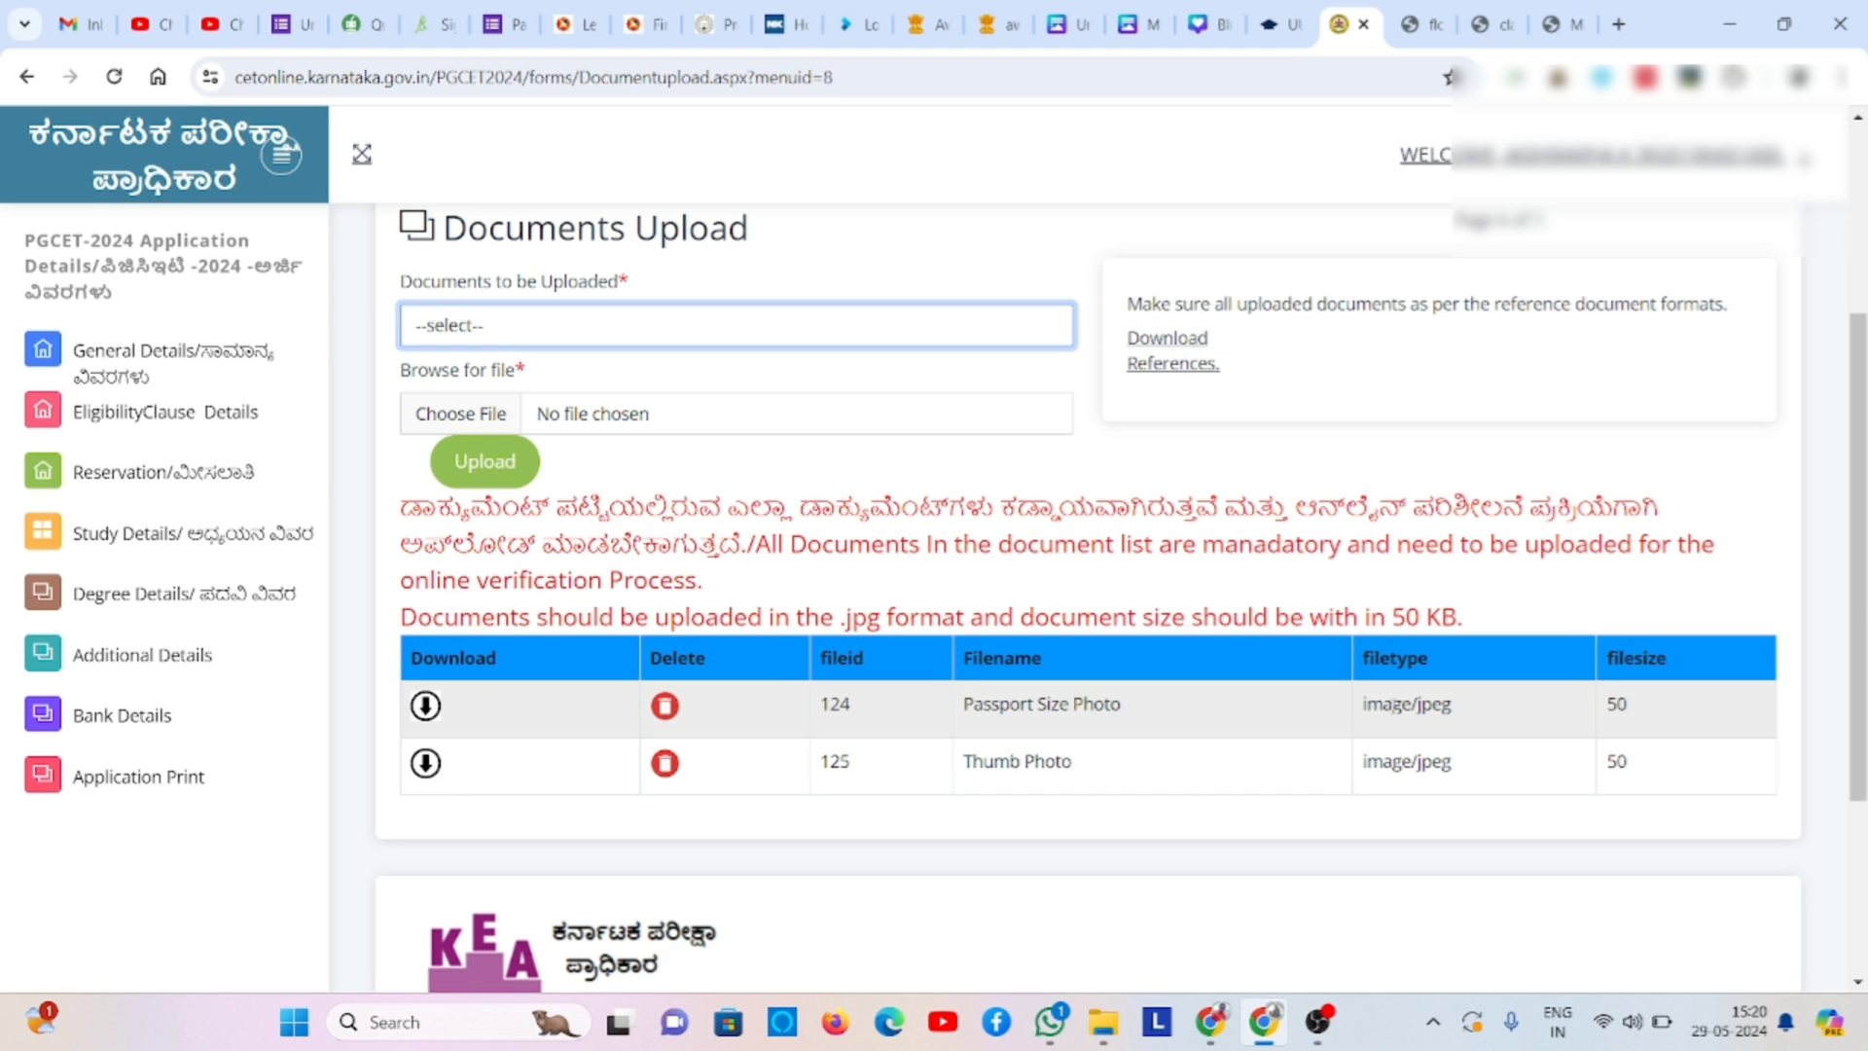
left_click(806, 333)
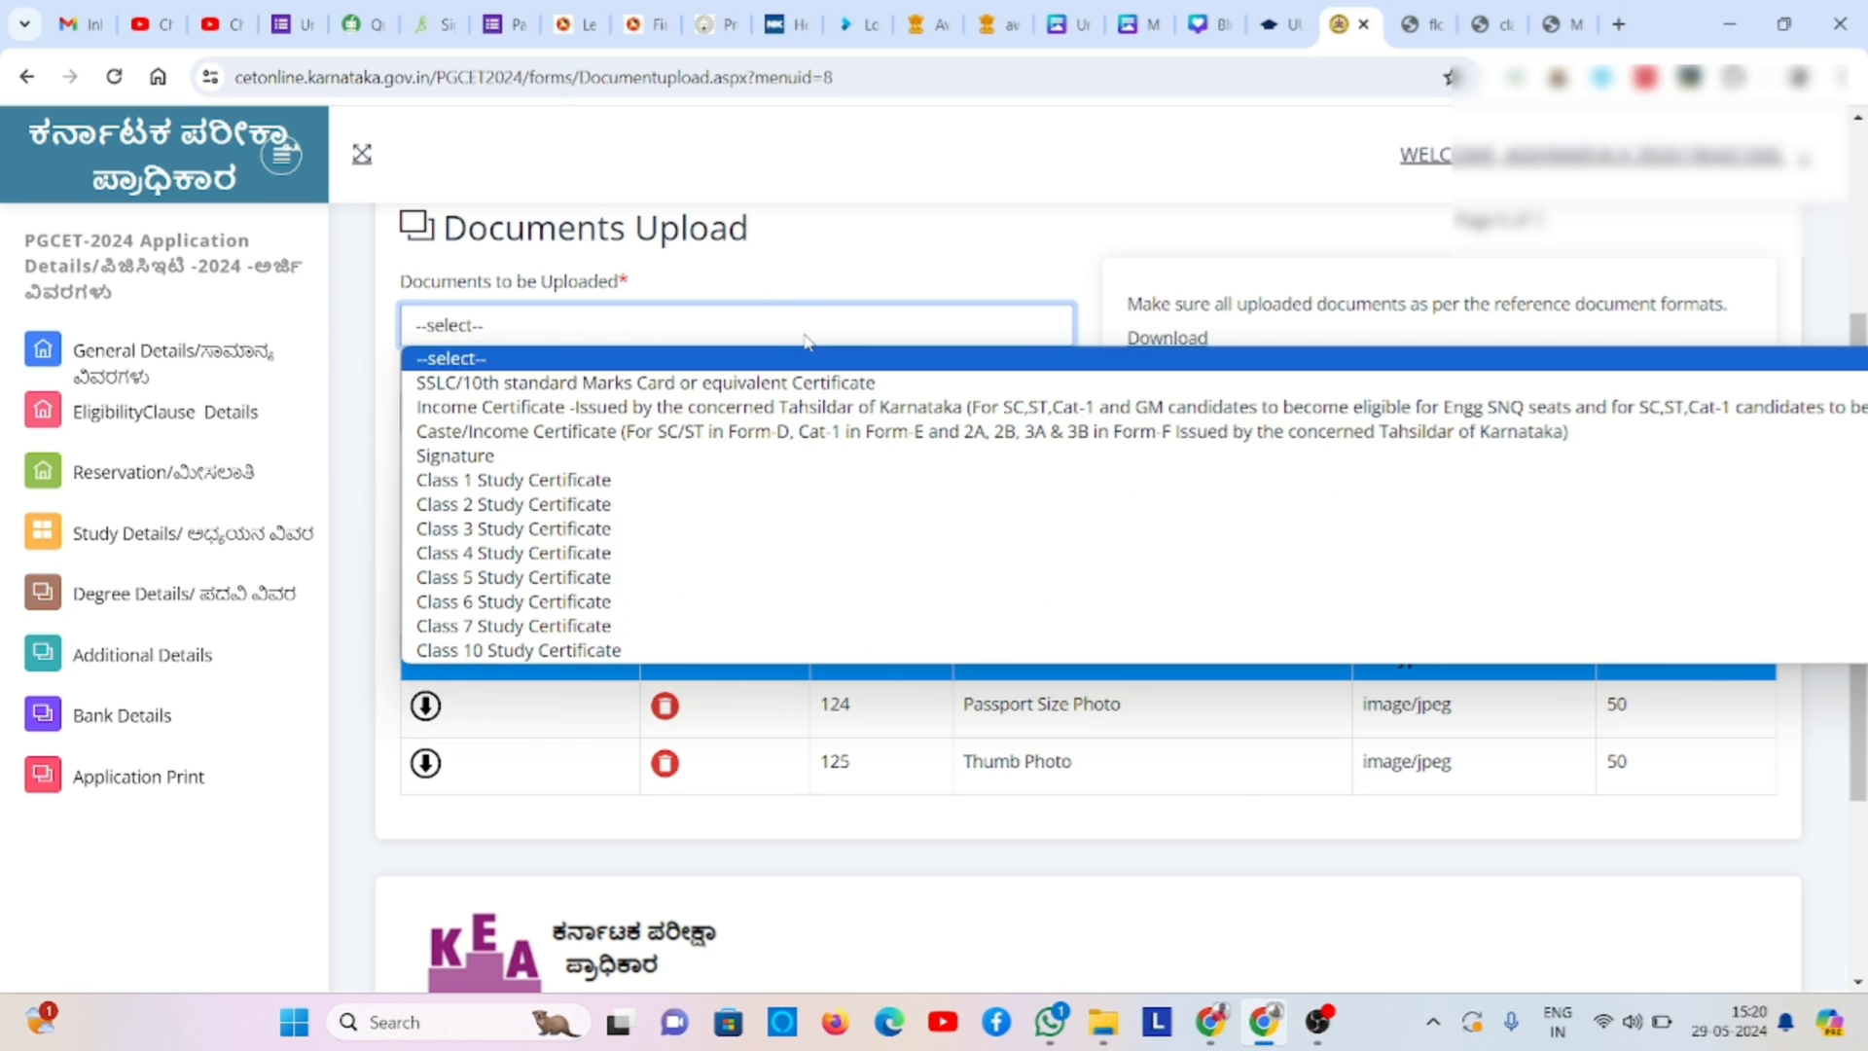
left_click(701, 456)
left_click(505, 415)
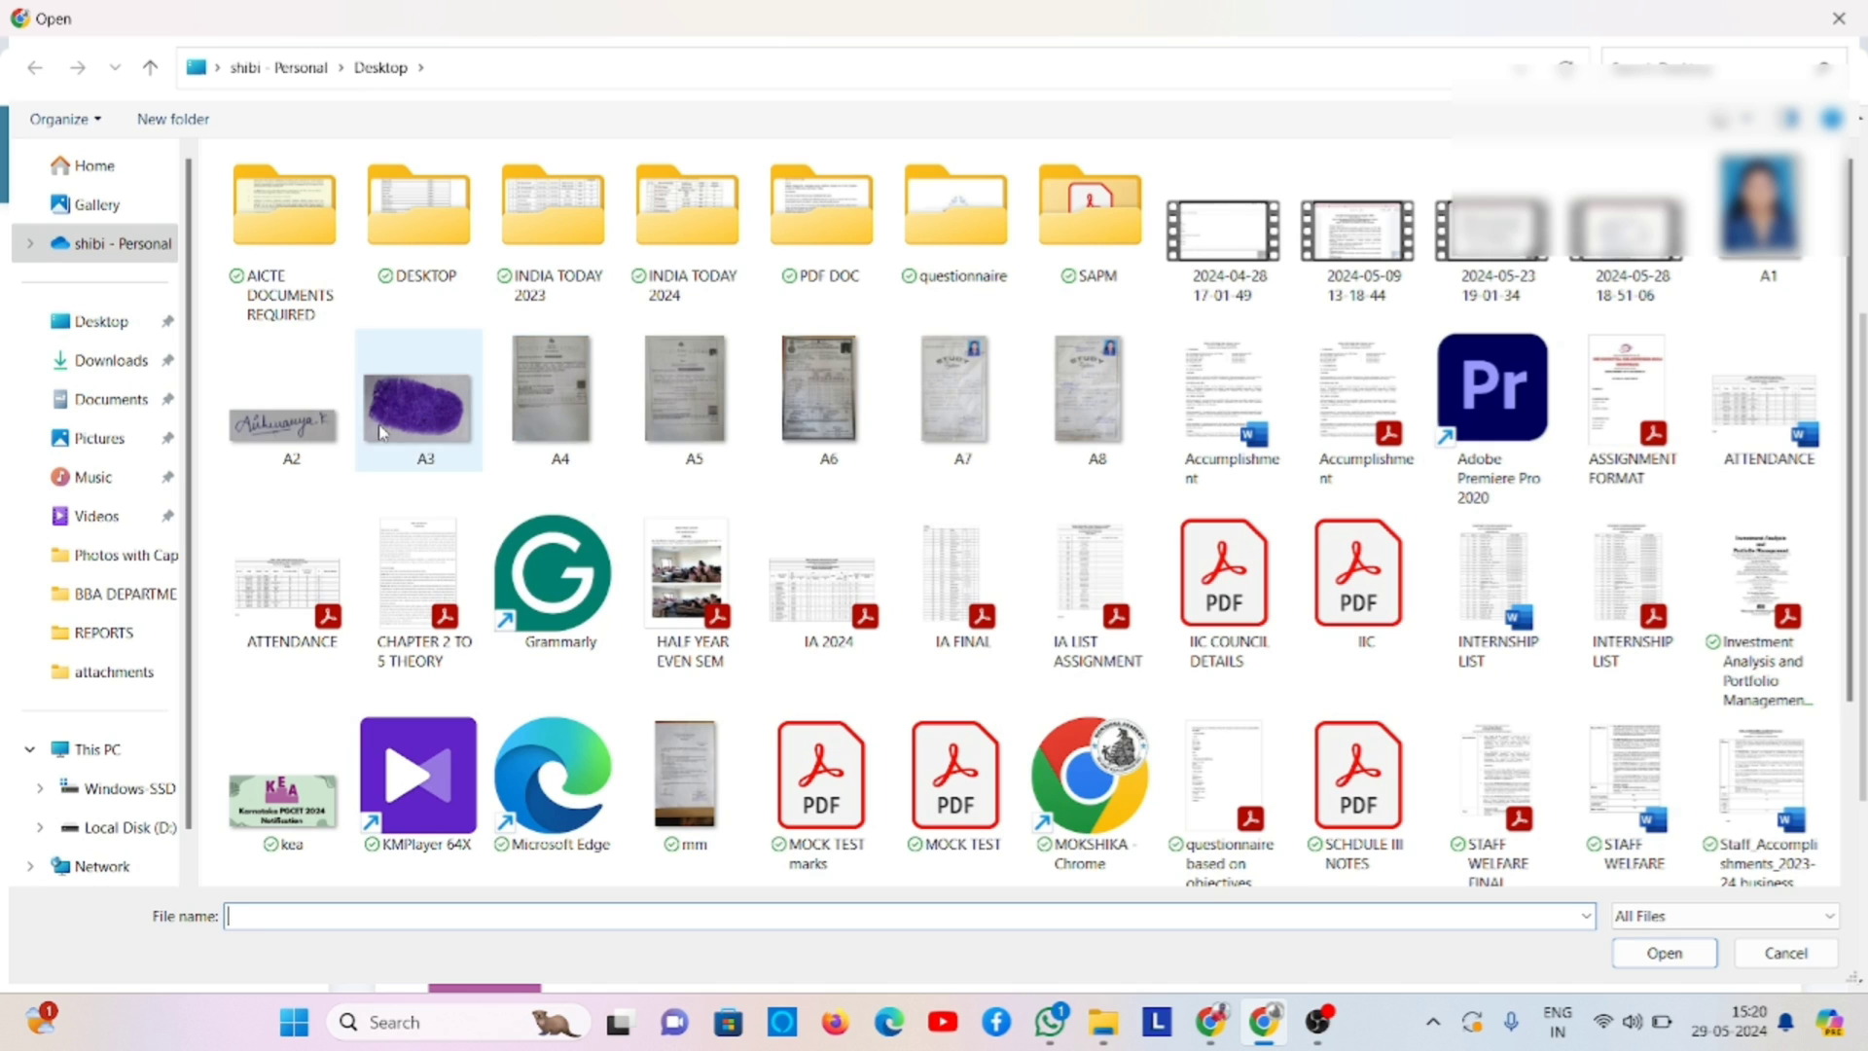
left_click(284, 398)
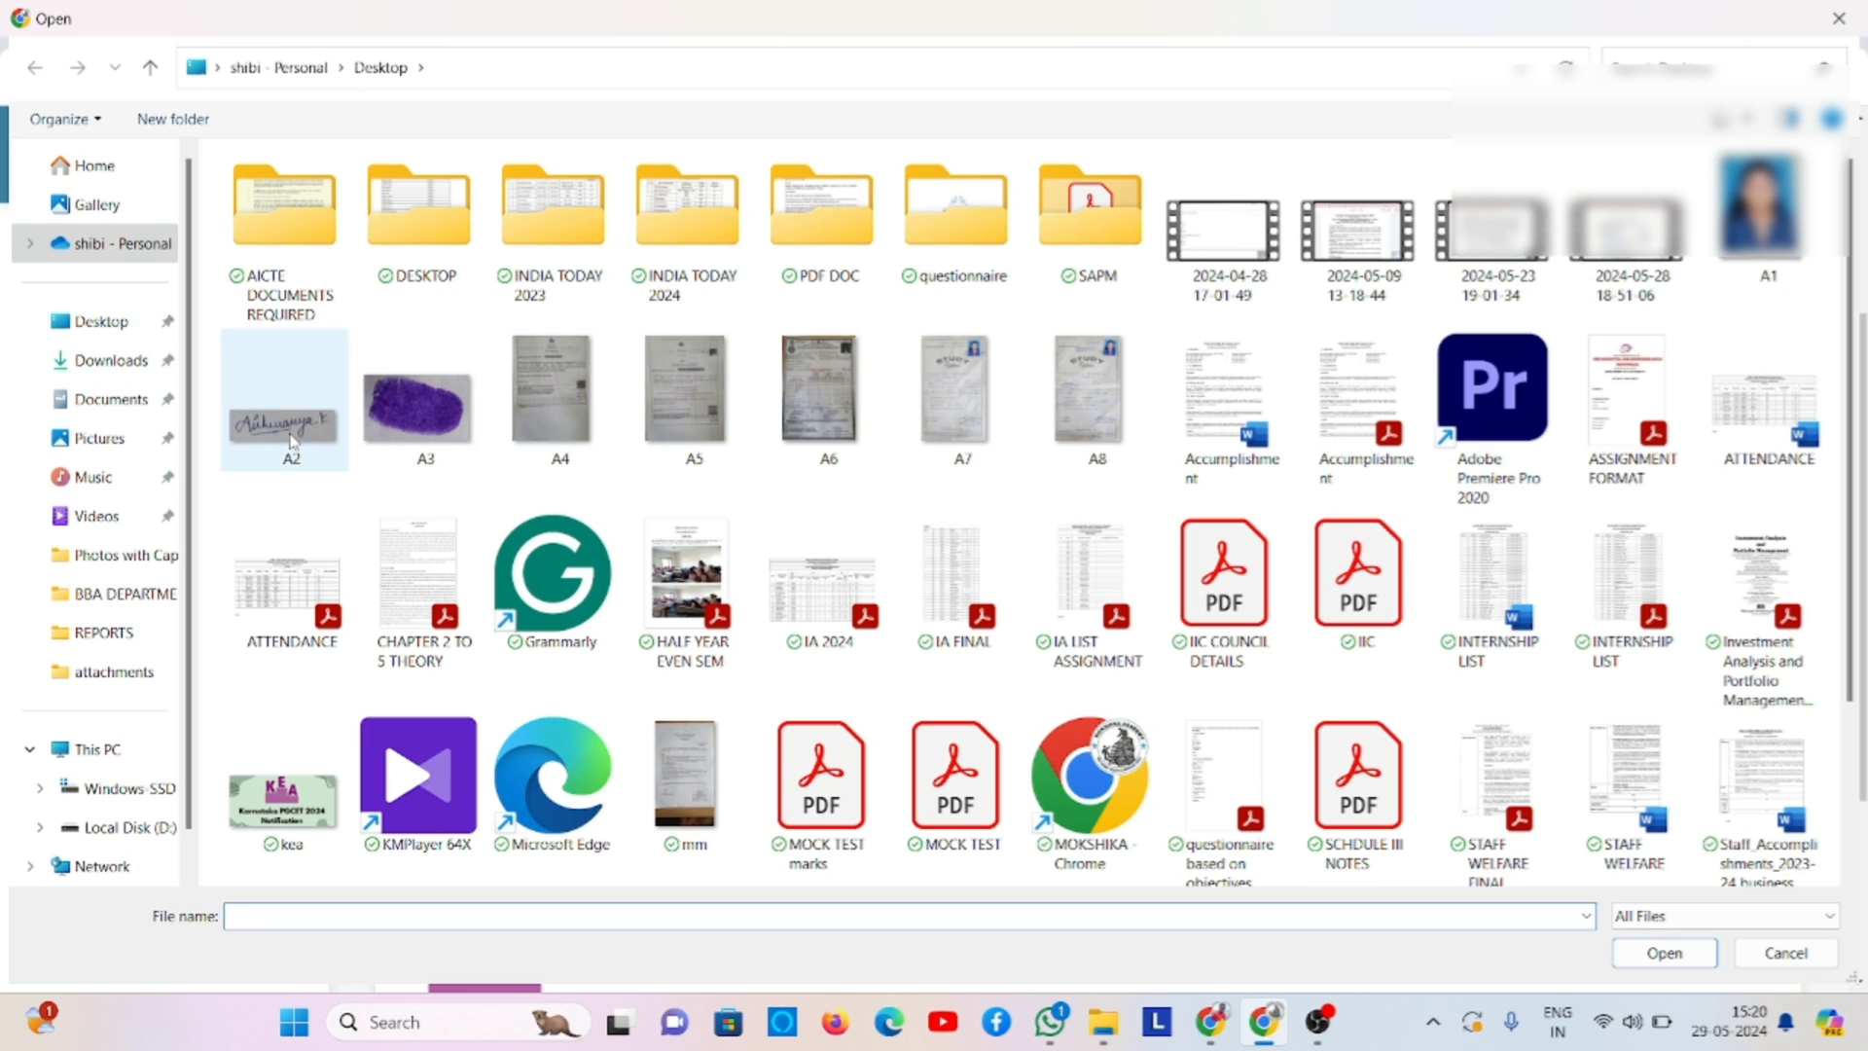
left_click(1668, 954)
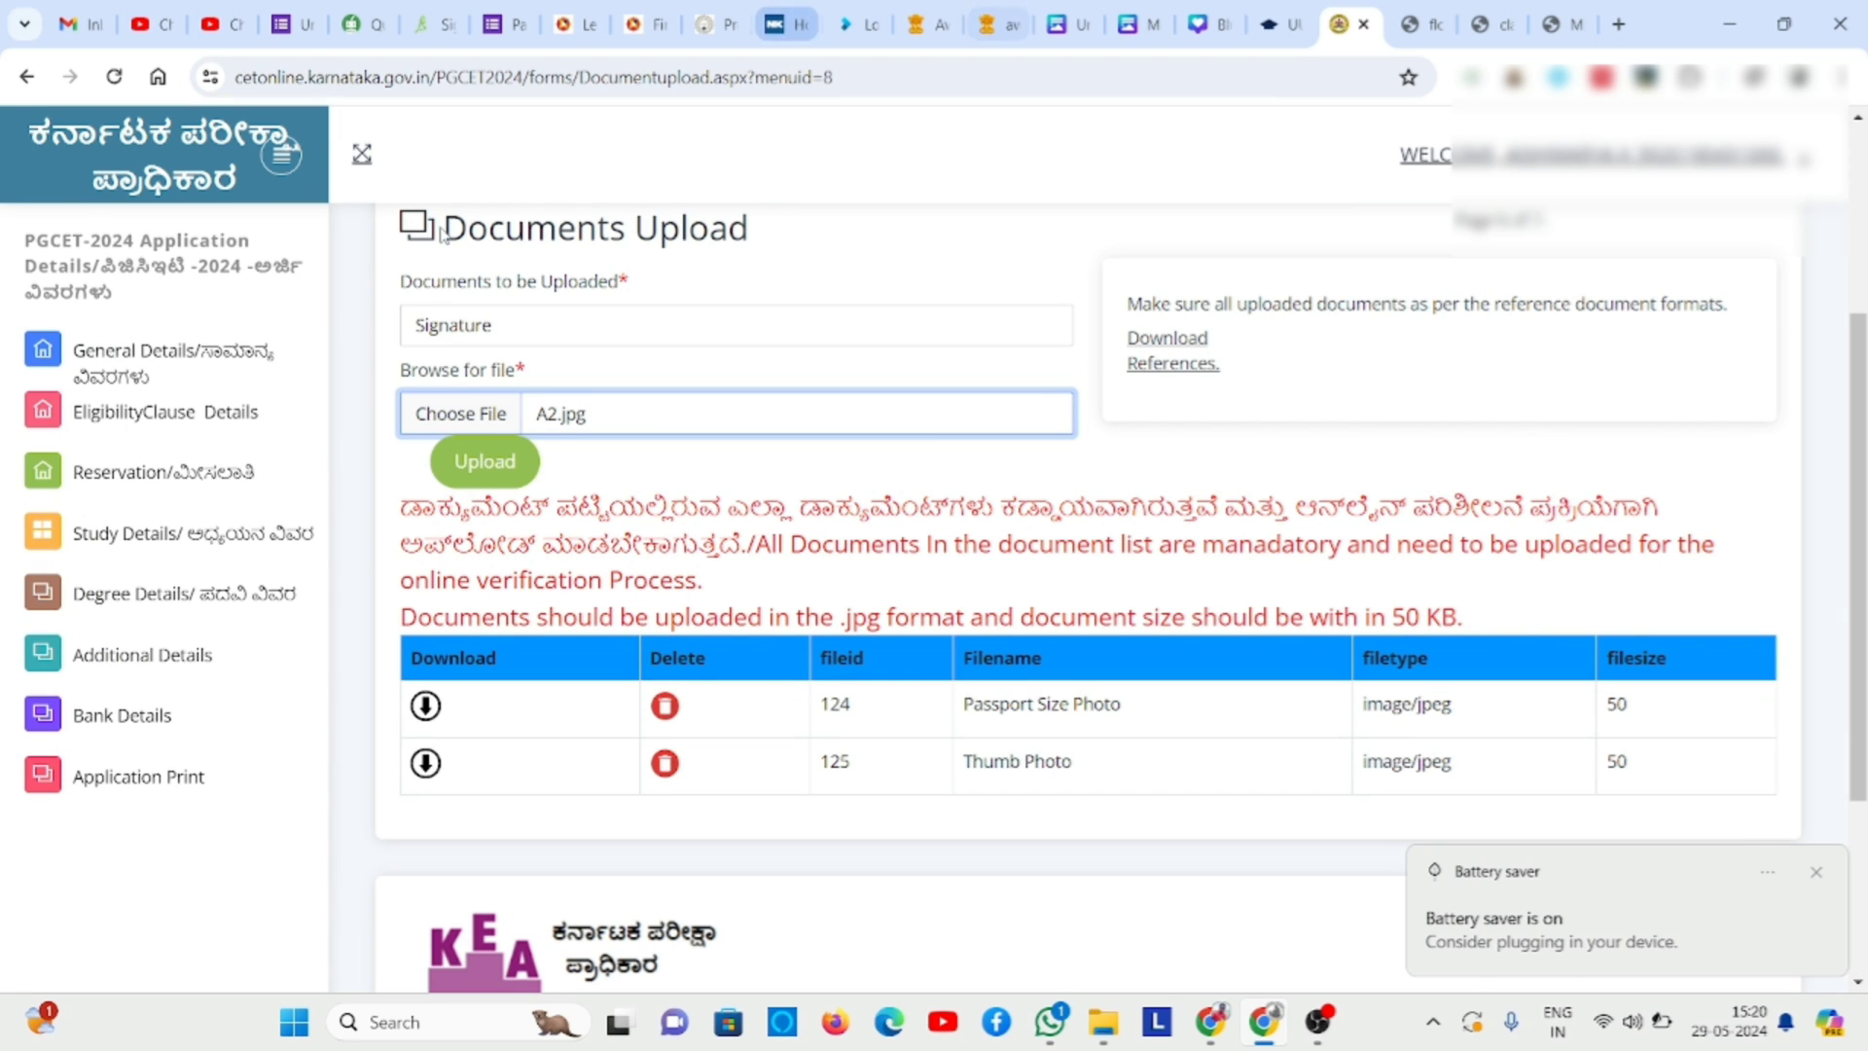
left_click(462, 465)
left_click(462, 463)
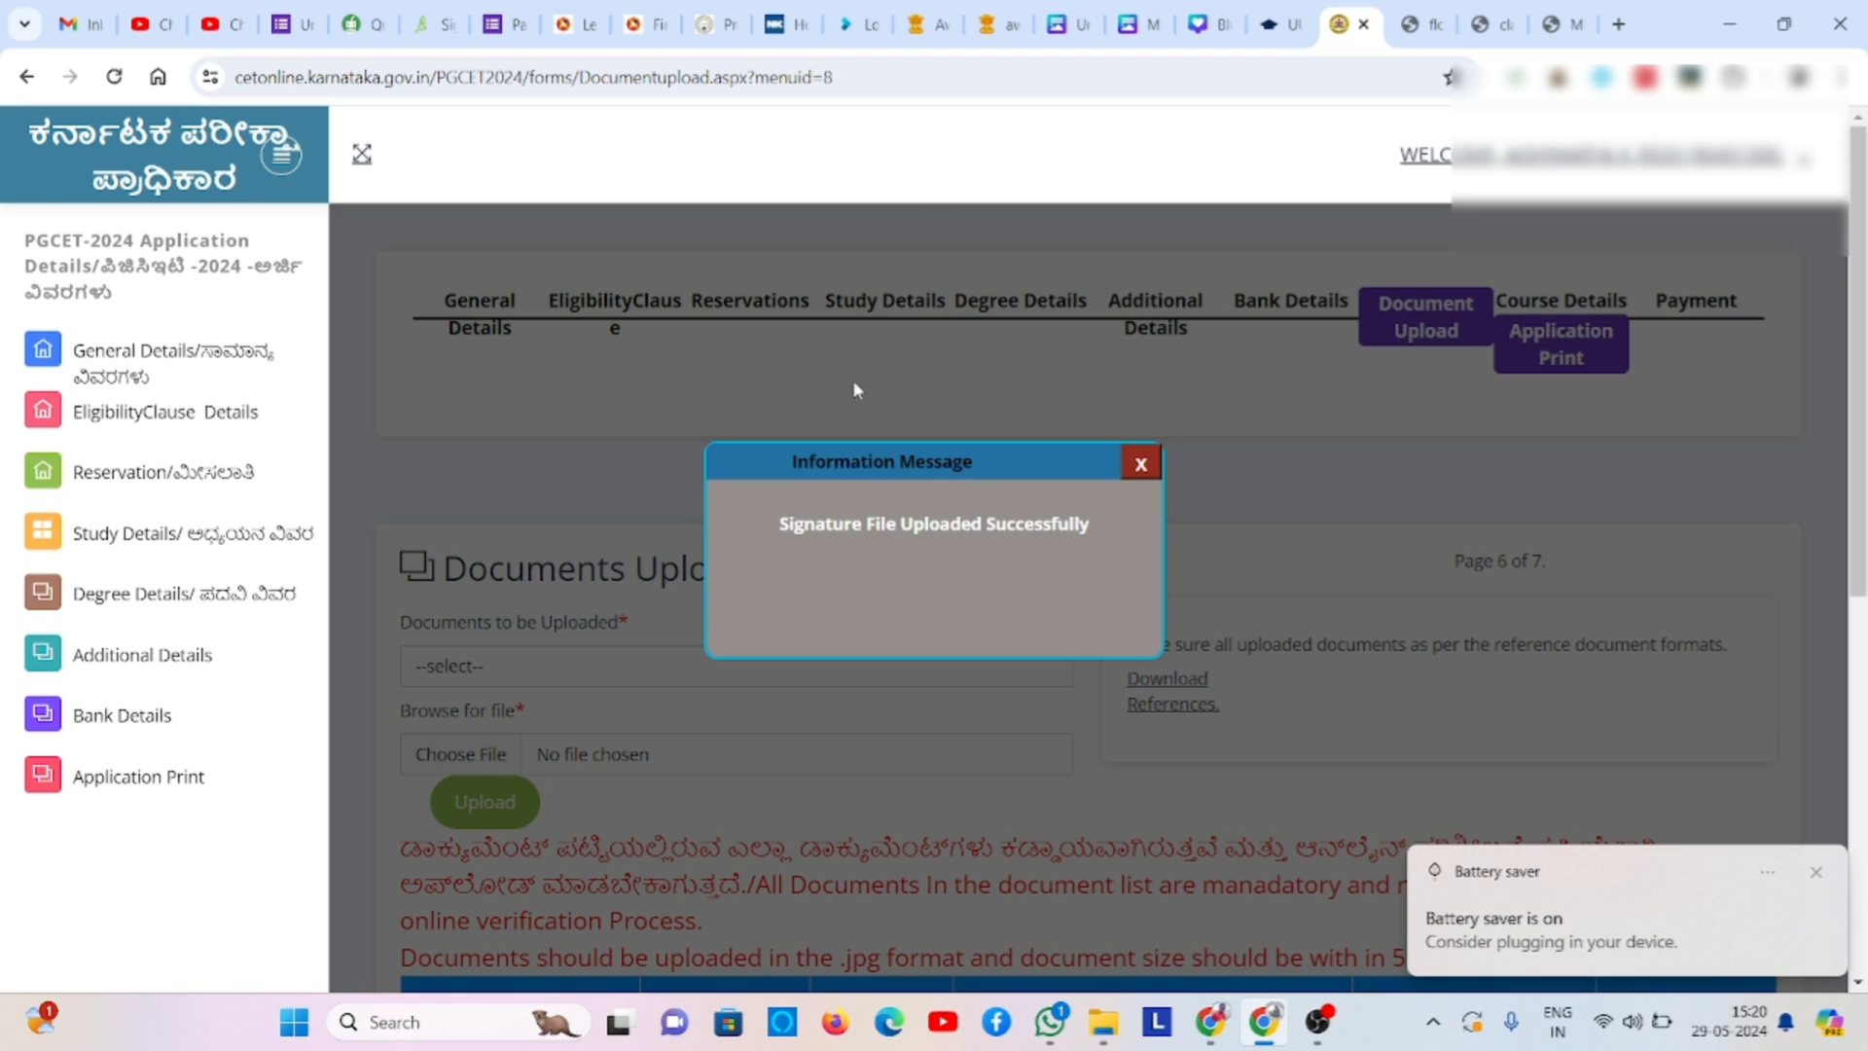
left_click(1130, 465)
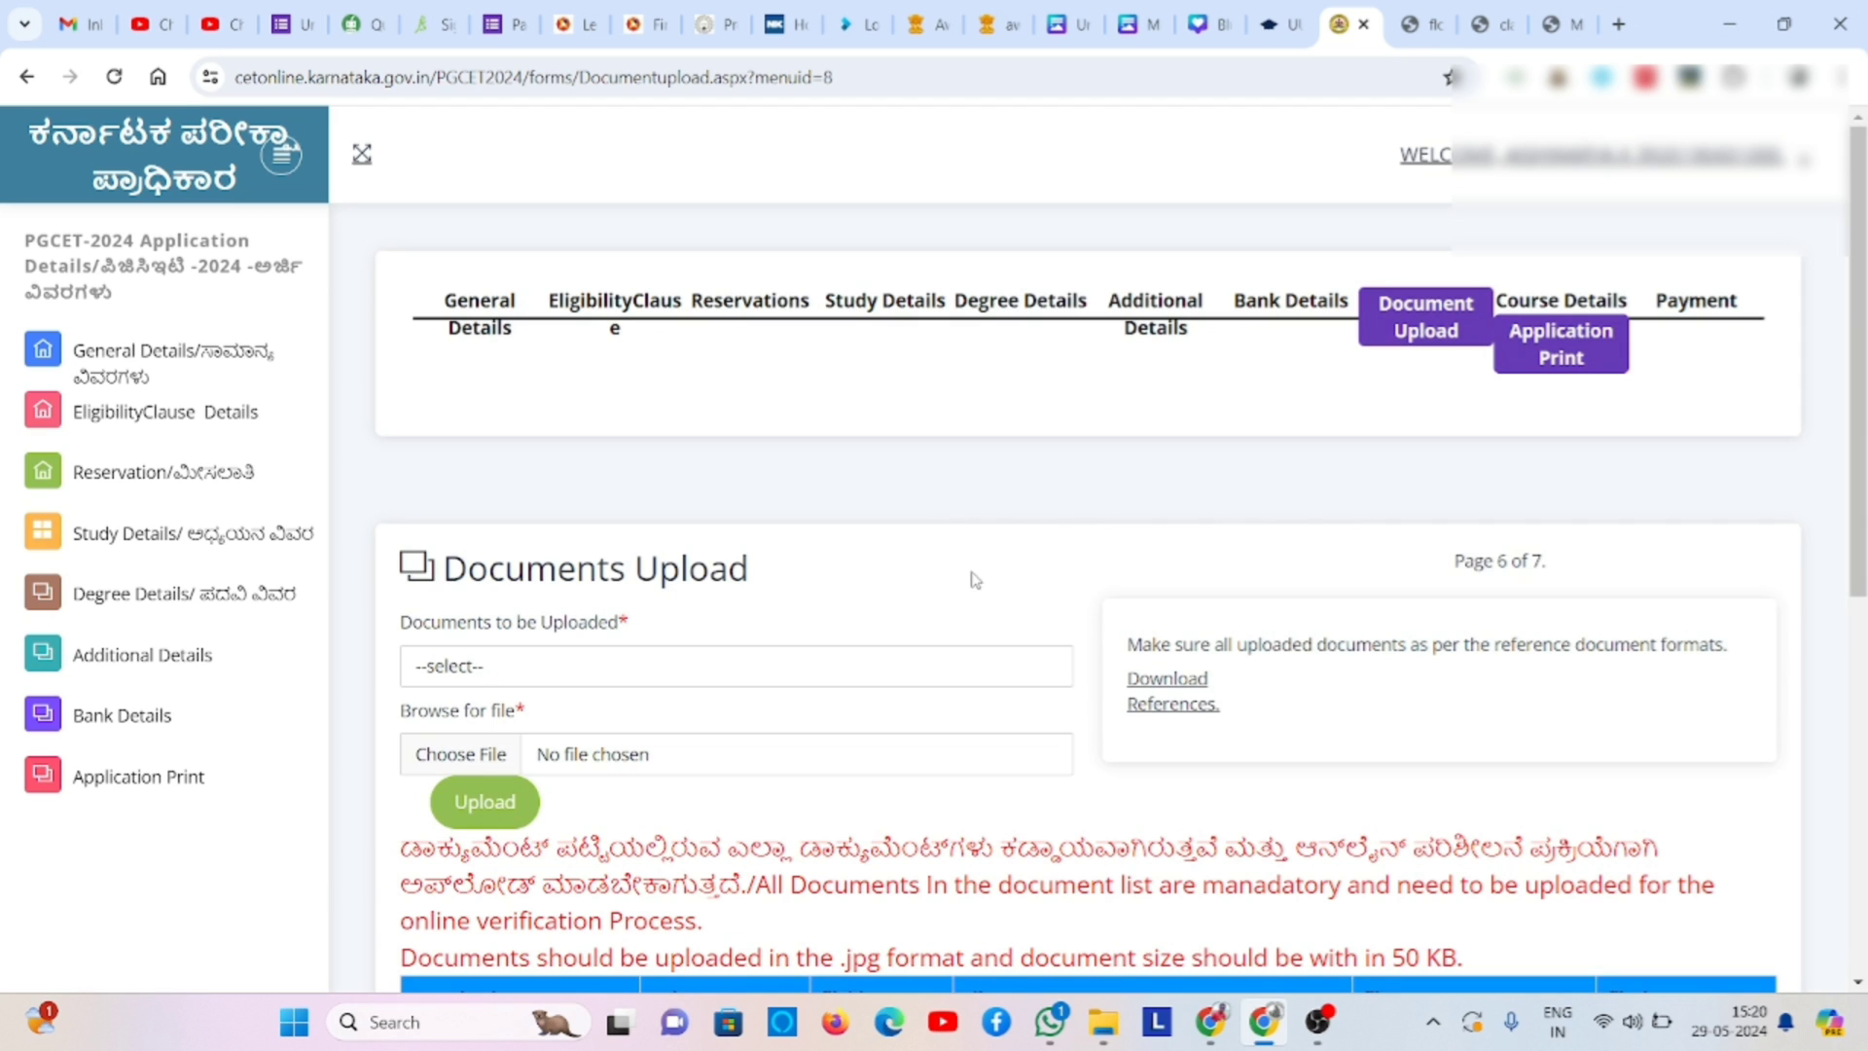
- Select the SSLC/10th standard Marks Card document type; the first file-picker attempt is cancelled
scroll(992, 582, "down", 2)
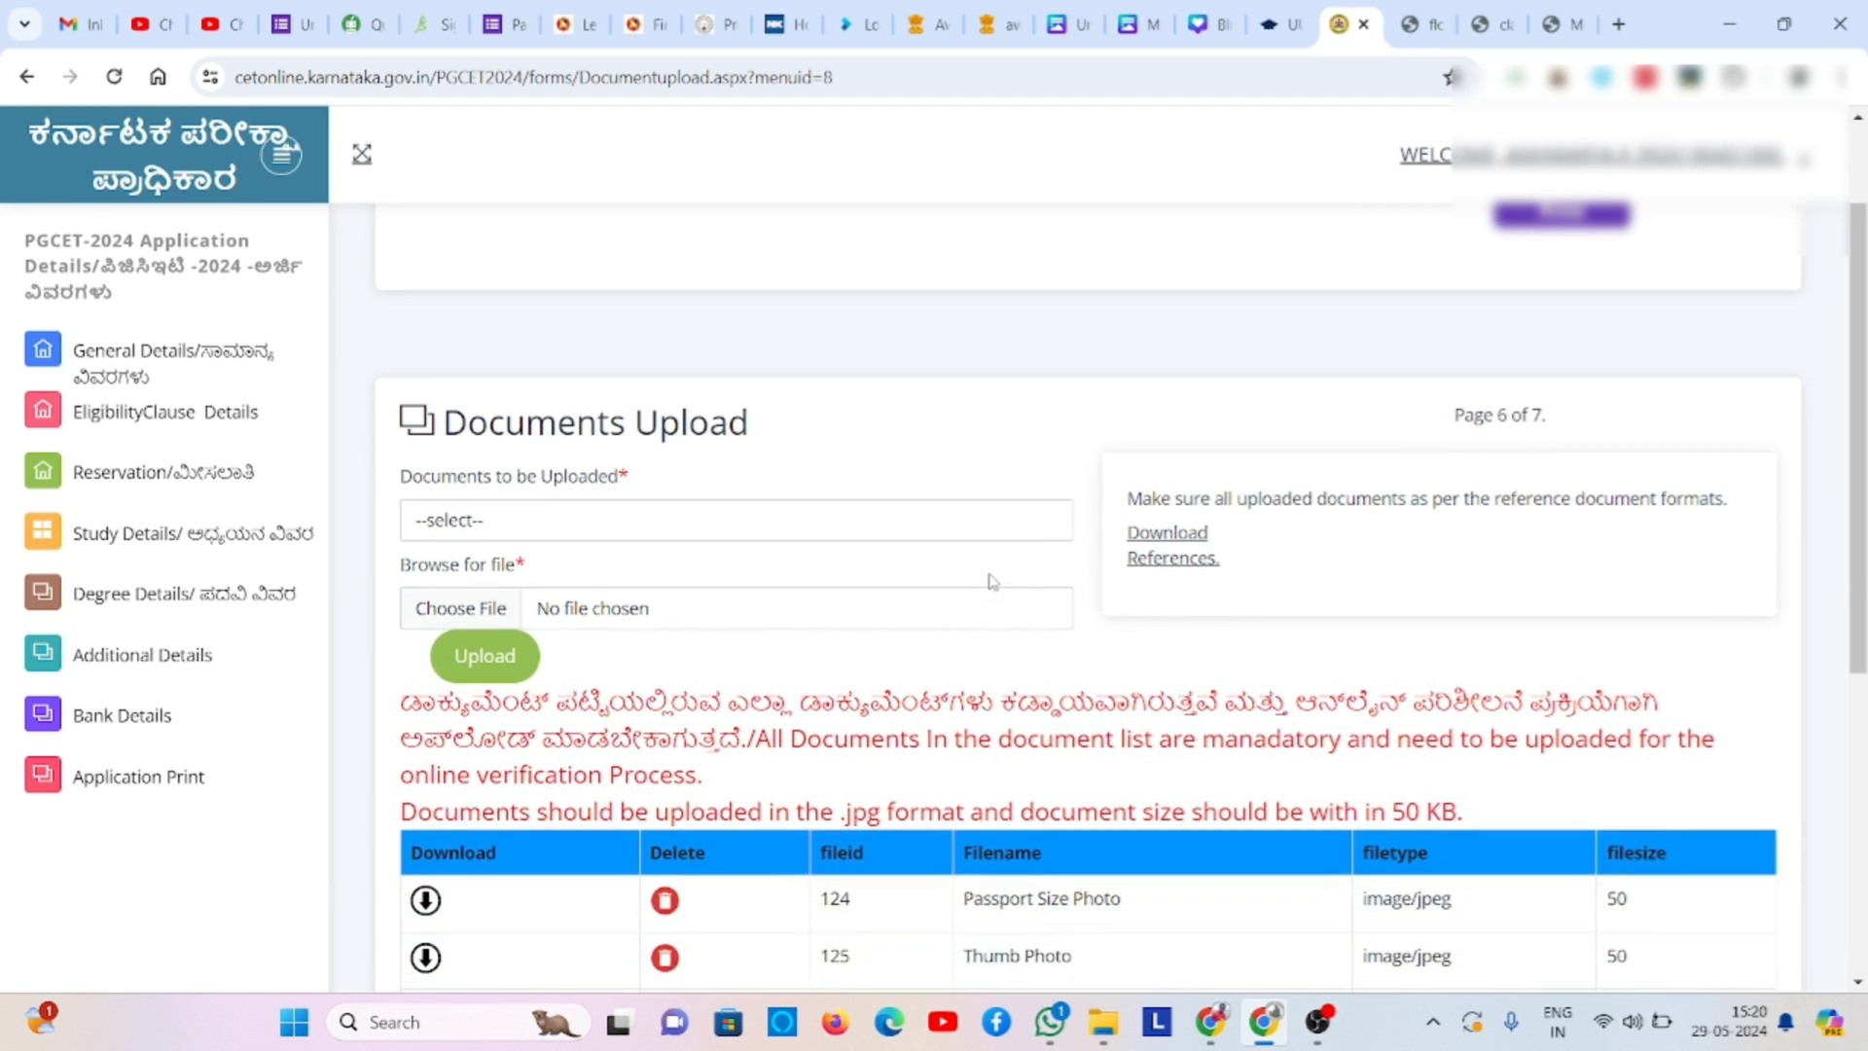
left_click(939, 535)
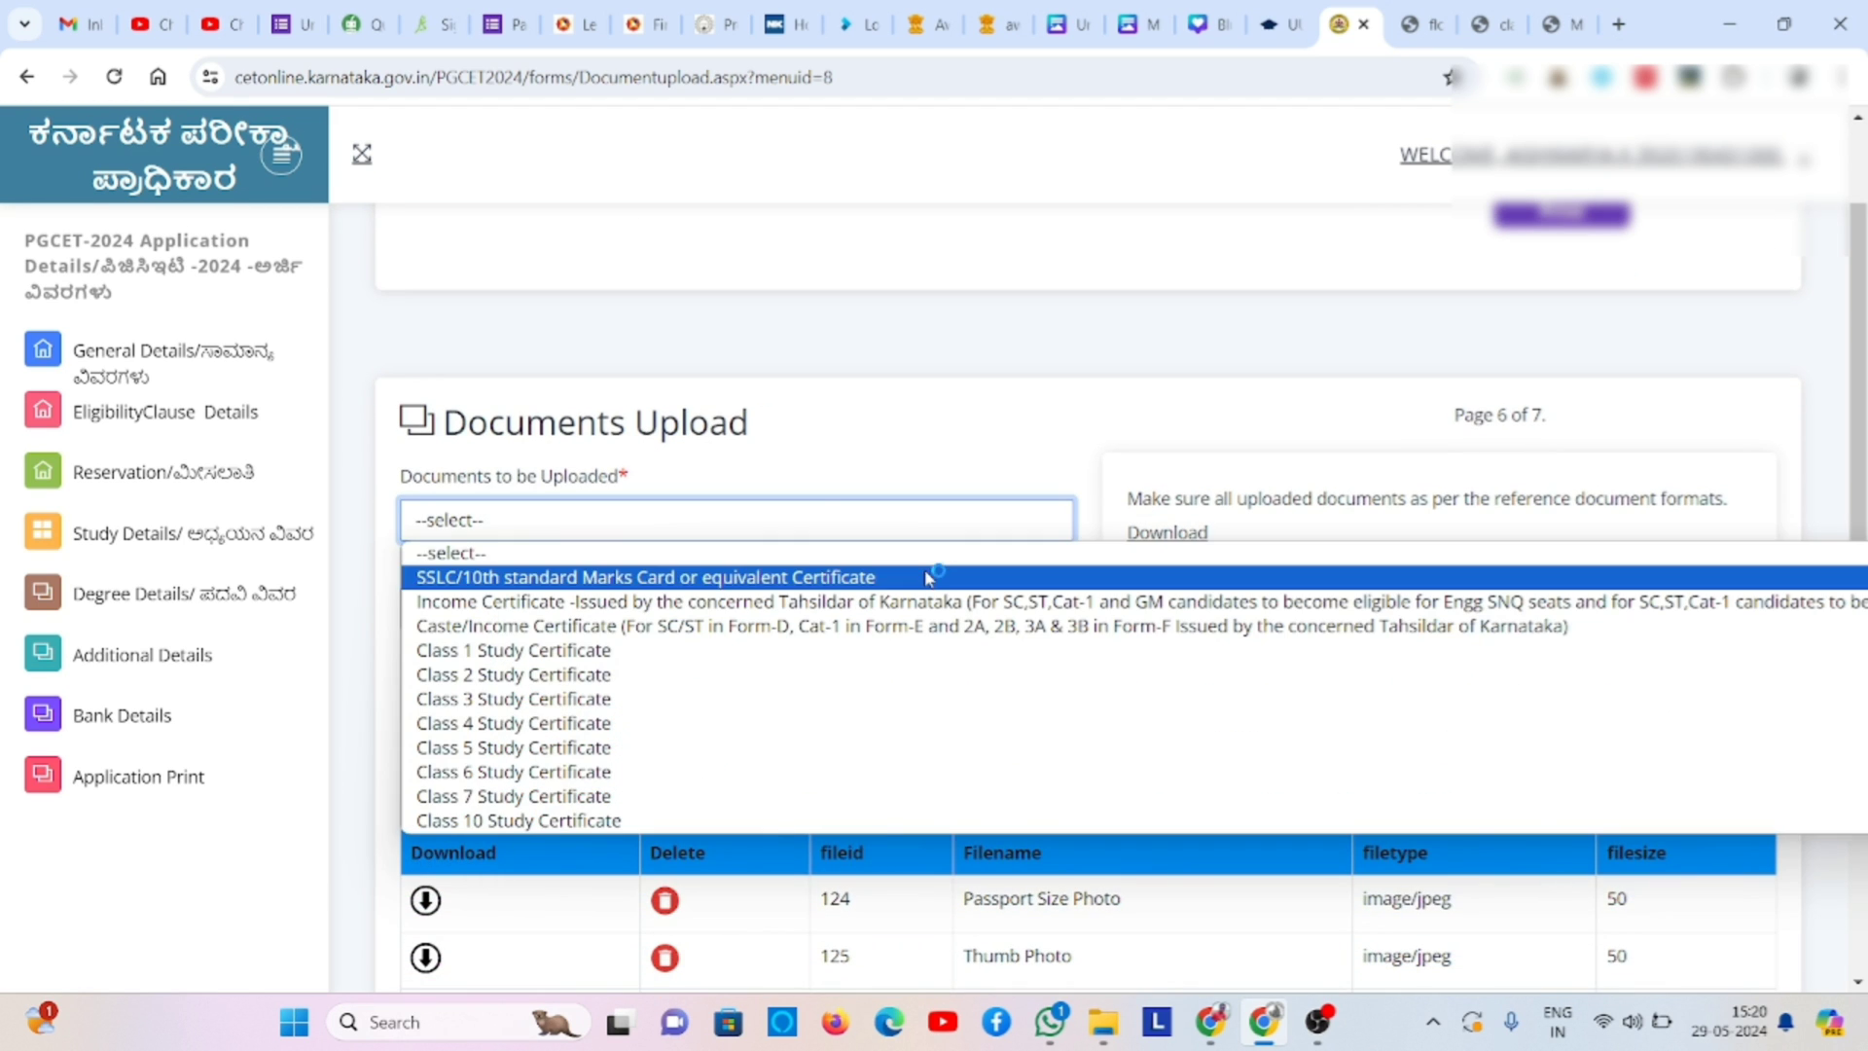
left_click(937, 571)
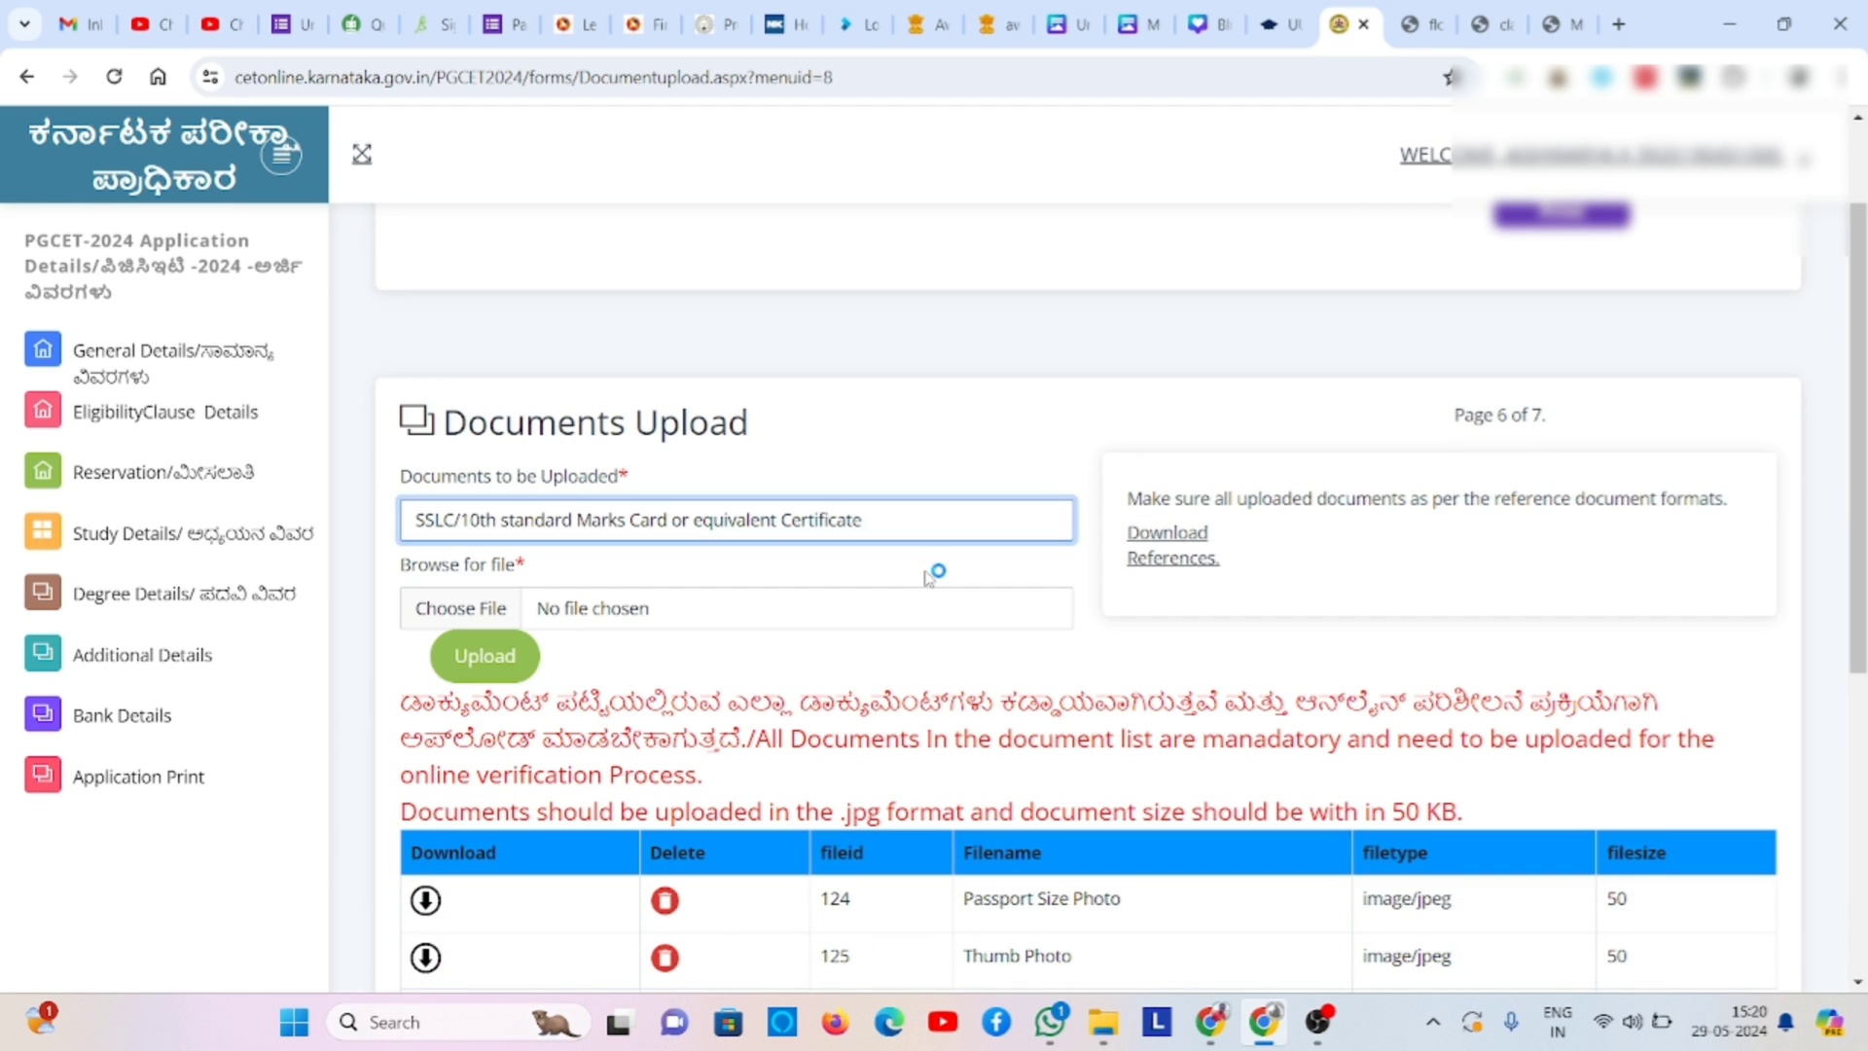
left_click(496, 610)
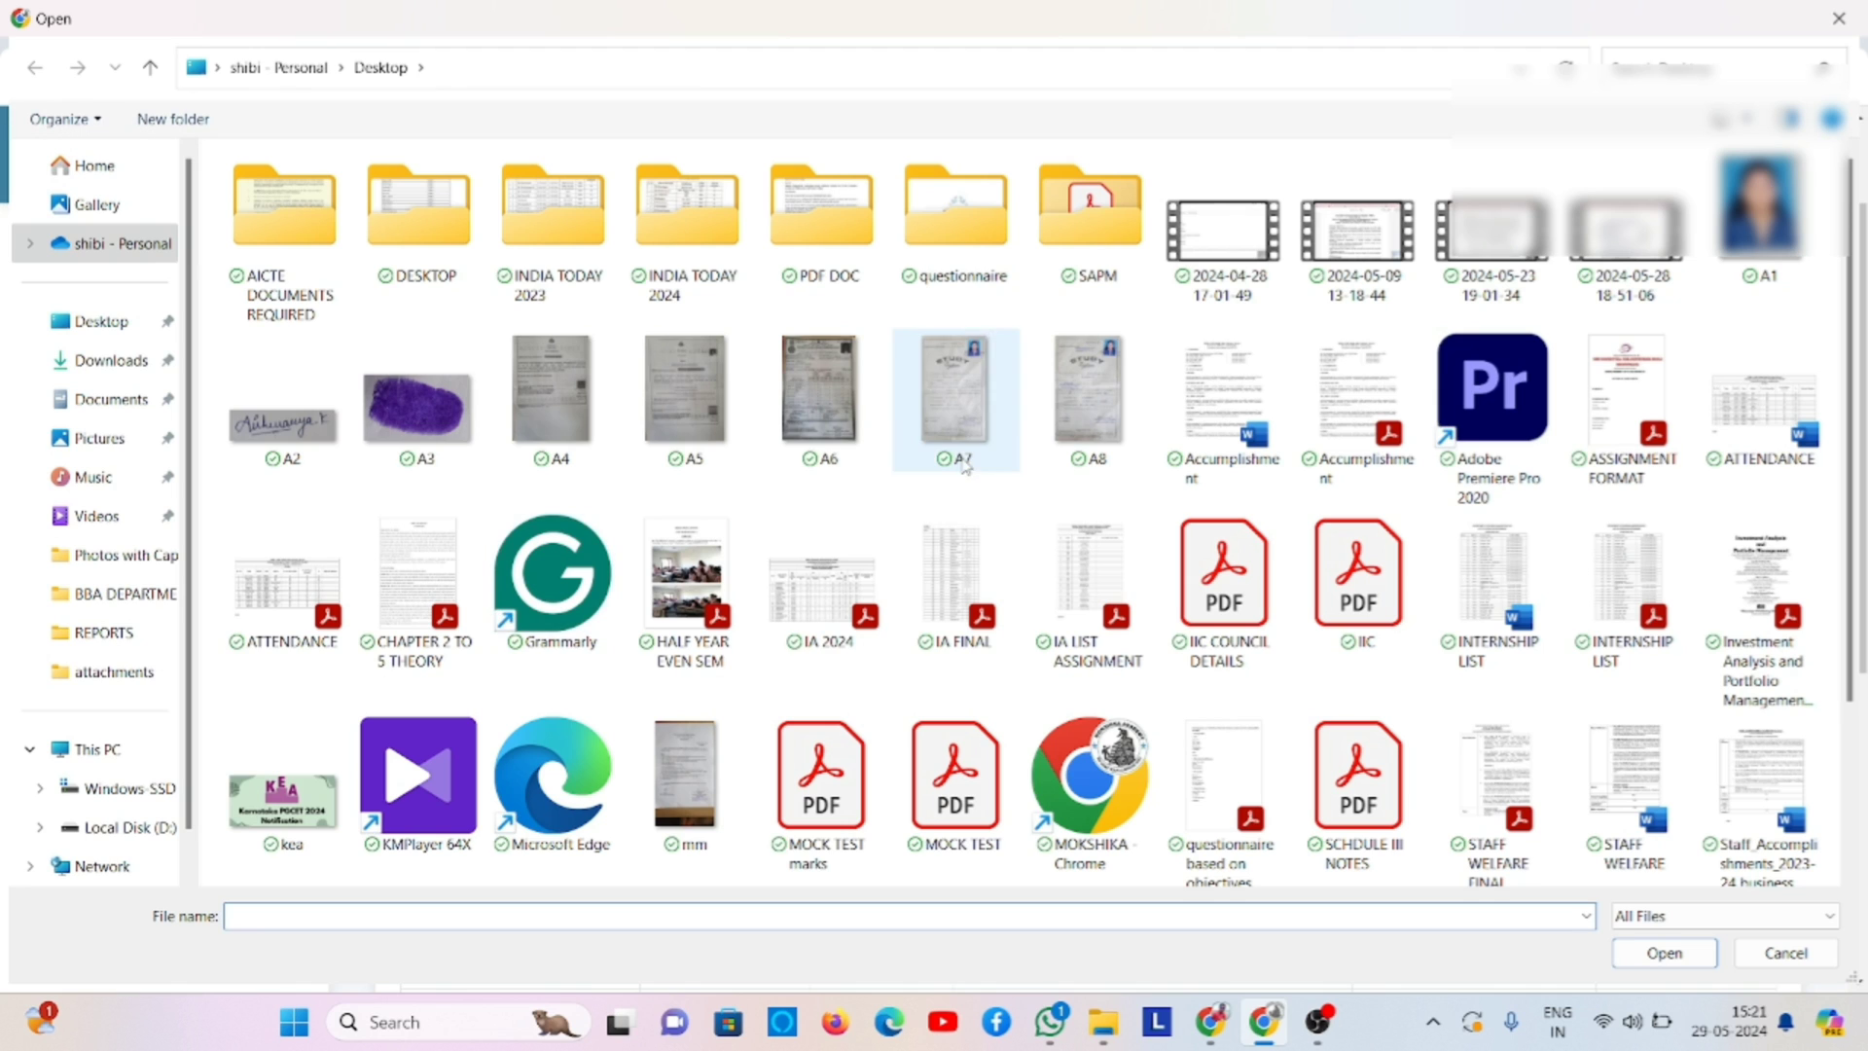
left_click(65, 368)
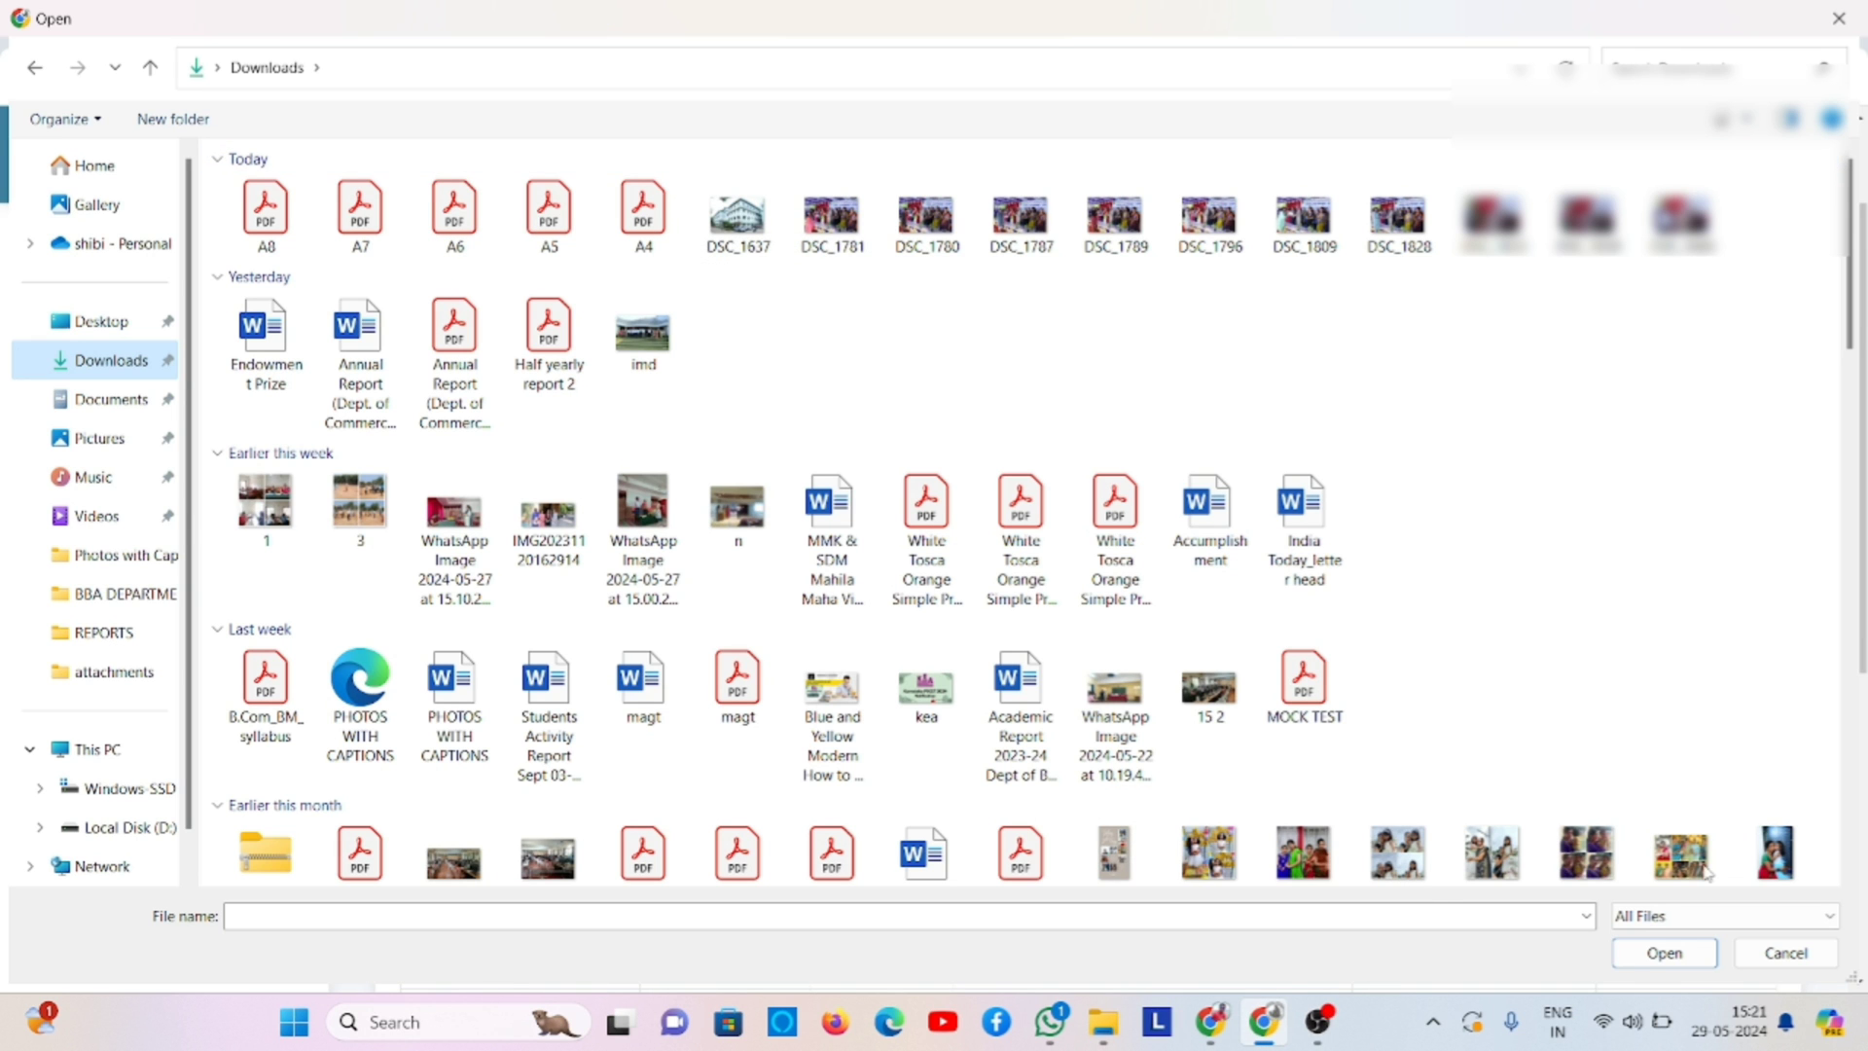
left_click(1810, 953)
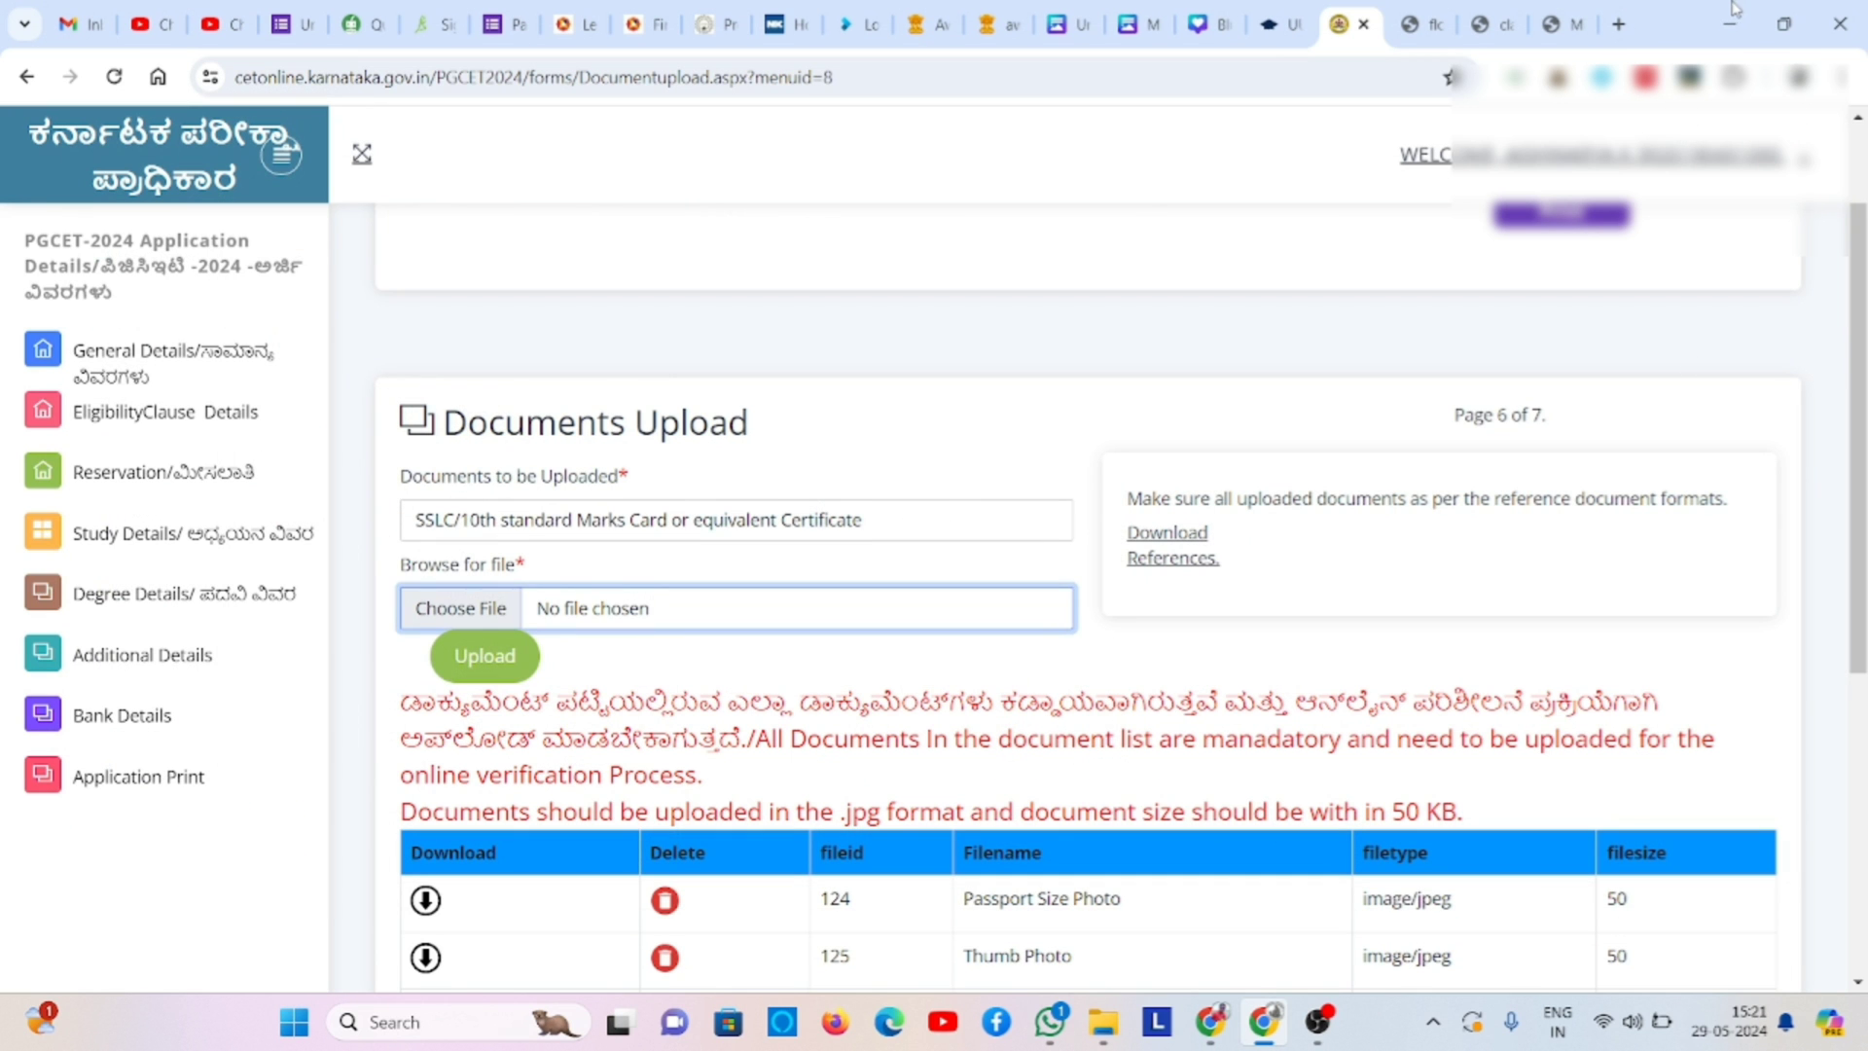
left_click(1729, 19)
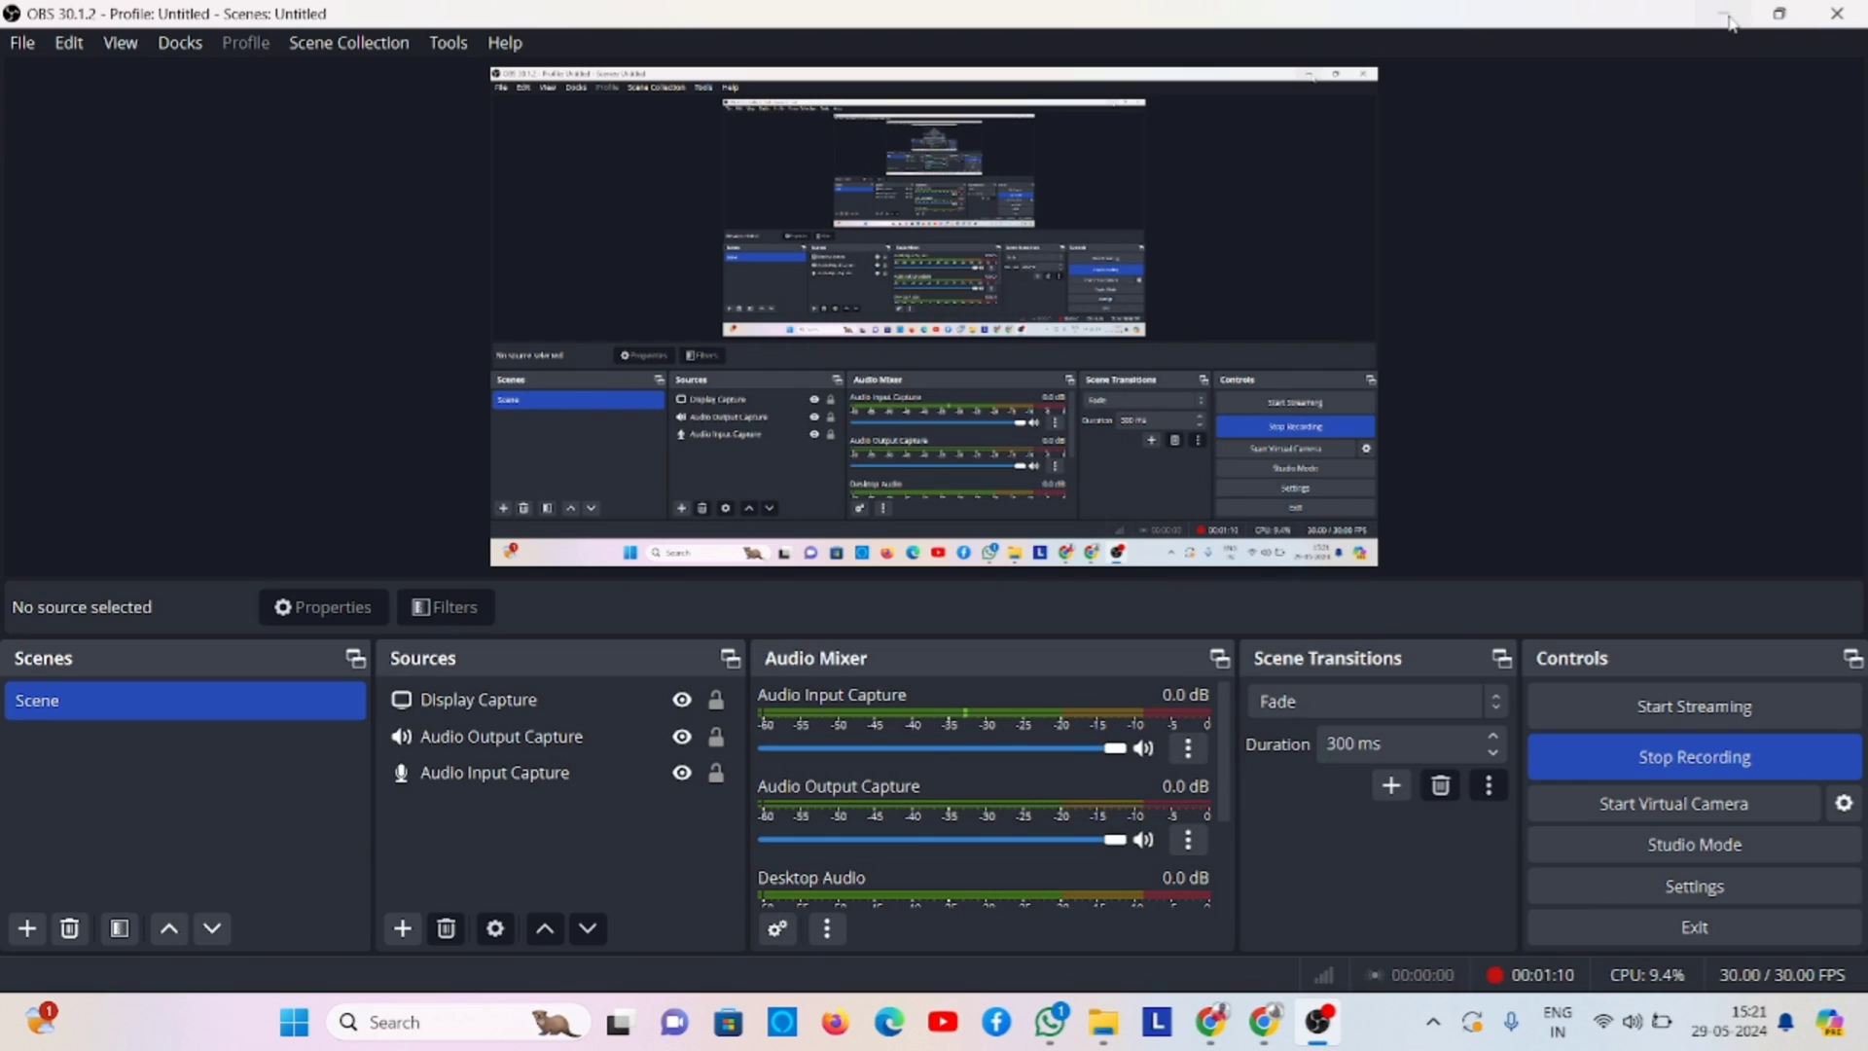
left_click(1728, 17)
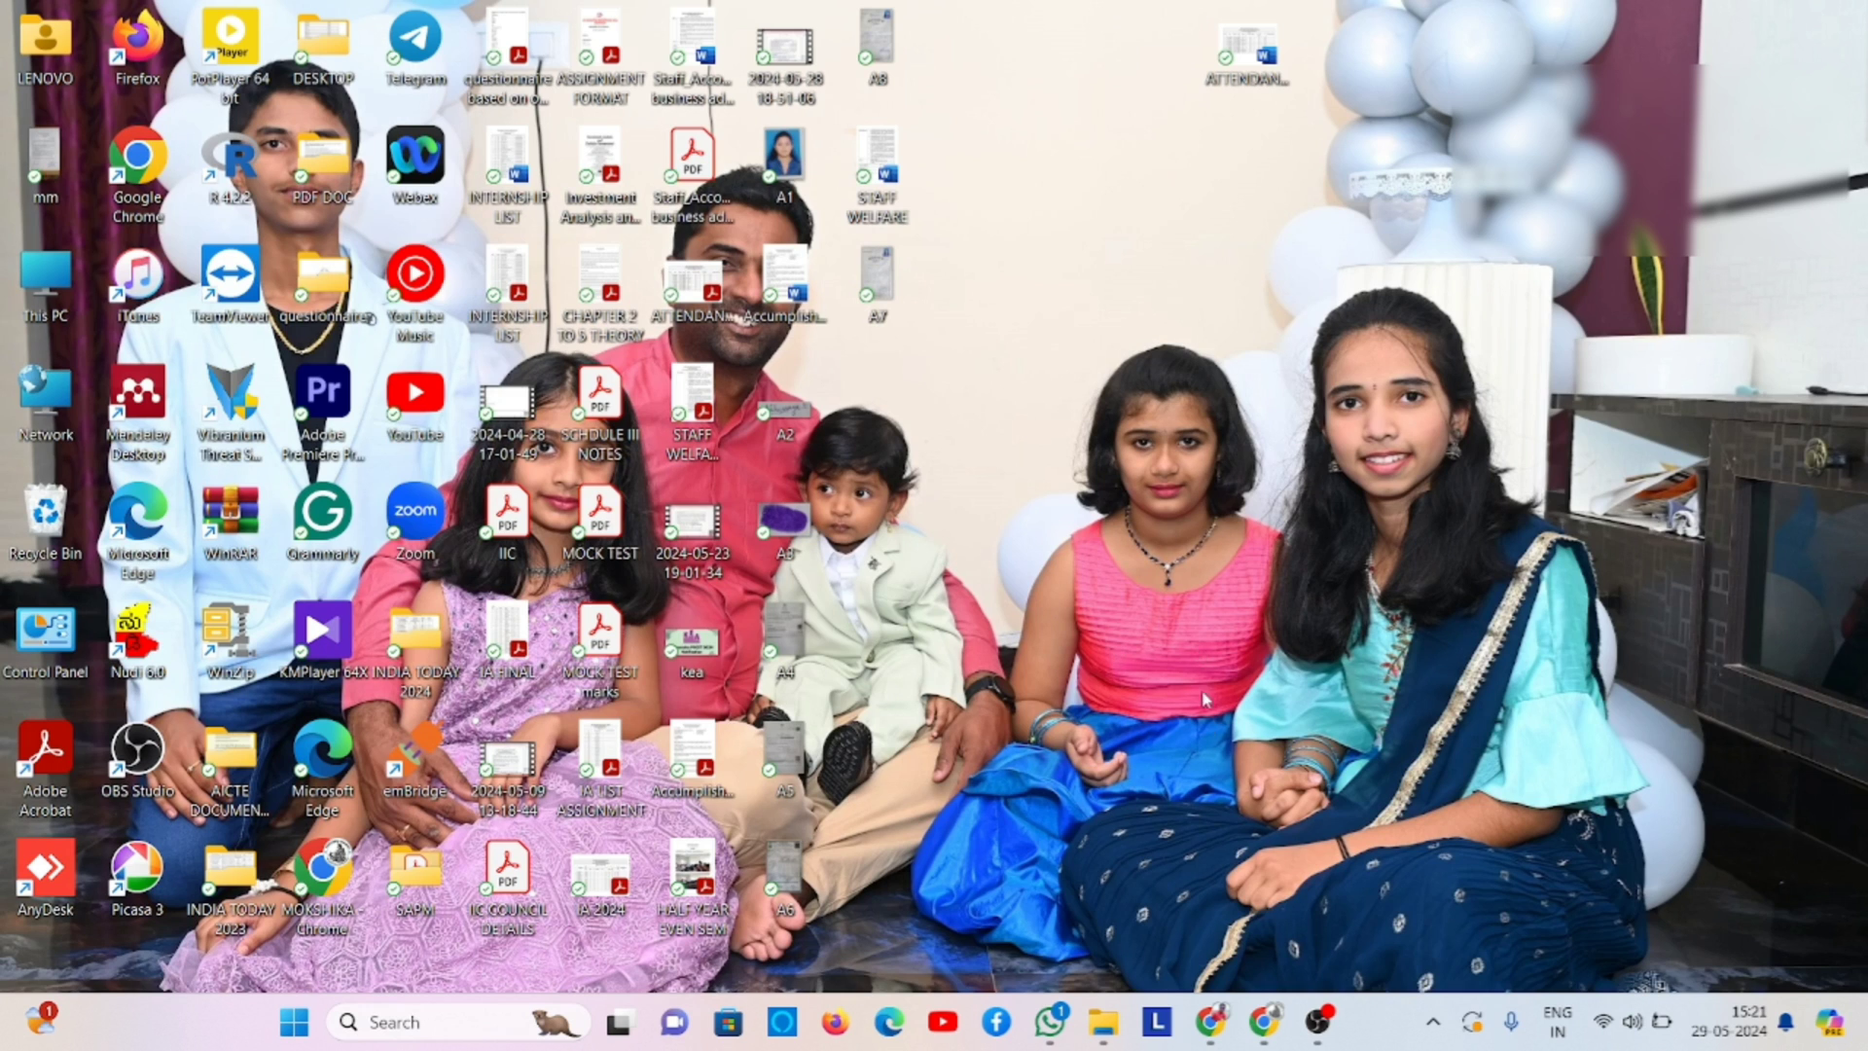
left_click(1262, 1021)
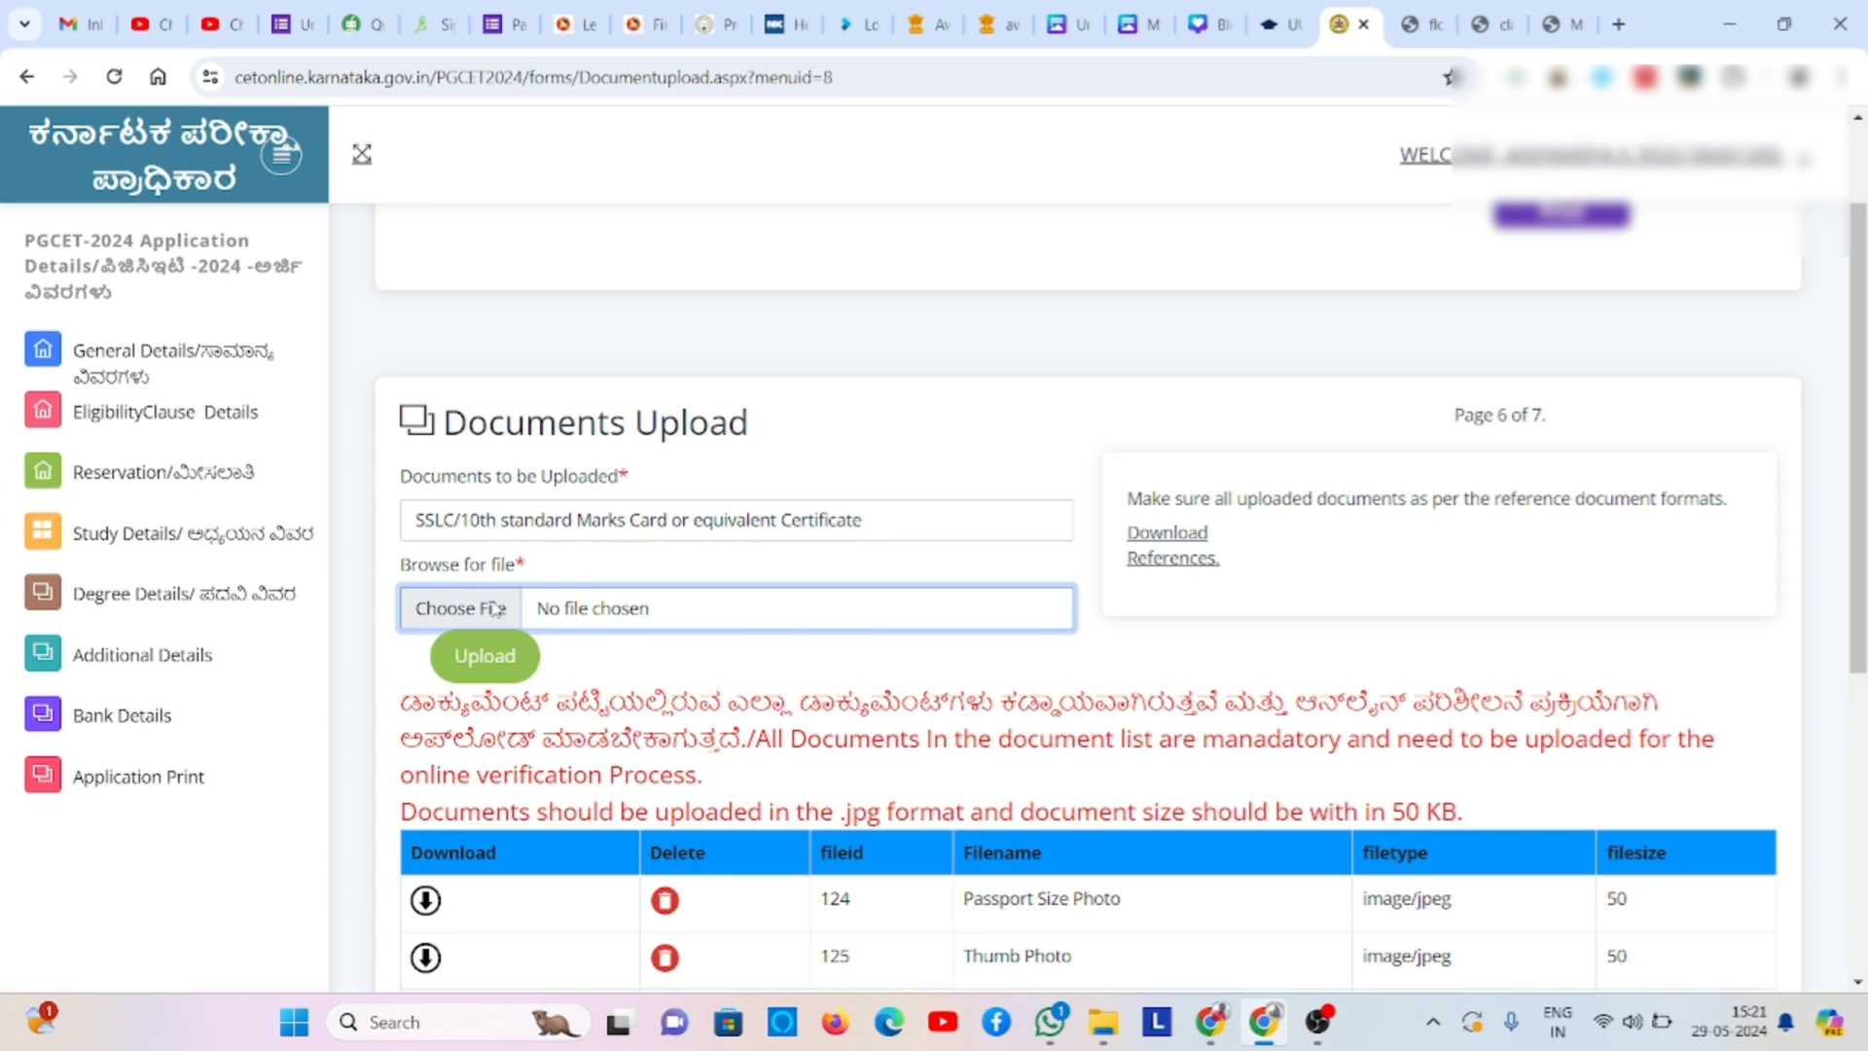
- Upload A6.pdf from Downloads as the SSLC marks card and dismiss the confirmation
left_click(497, 608)
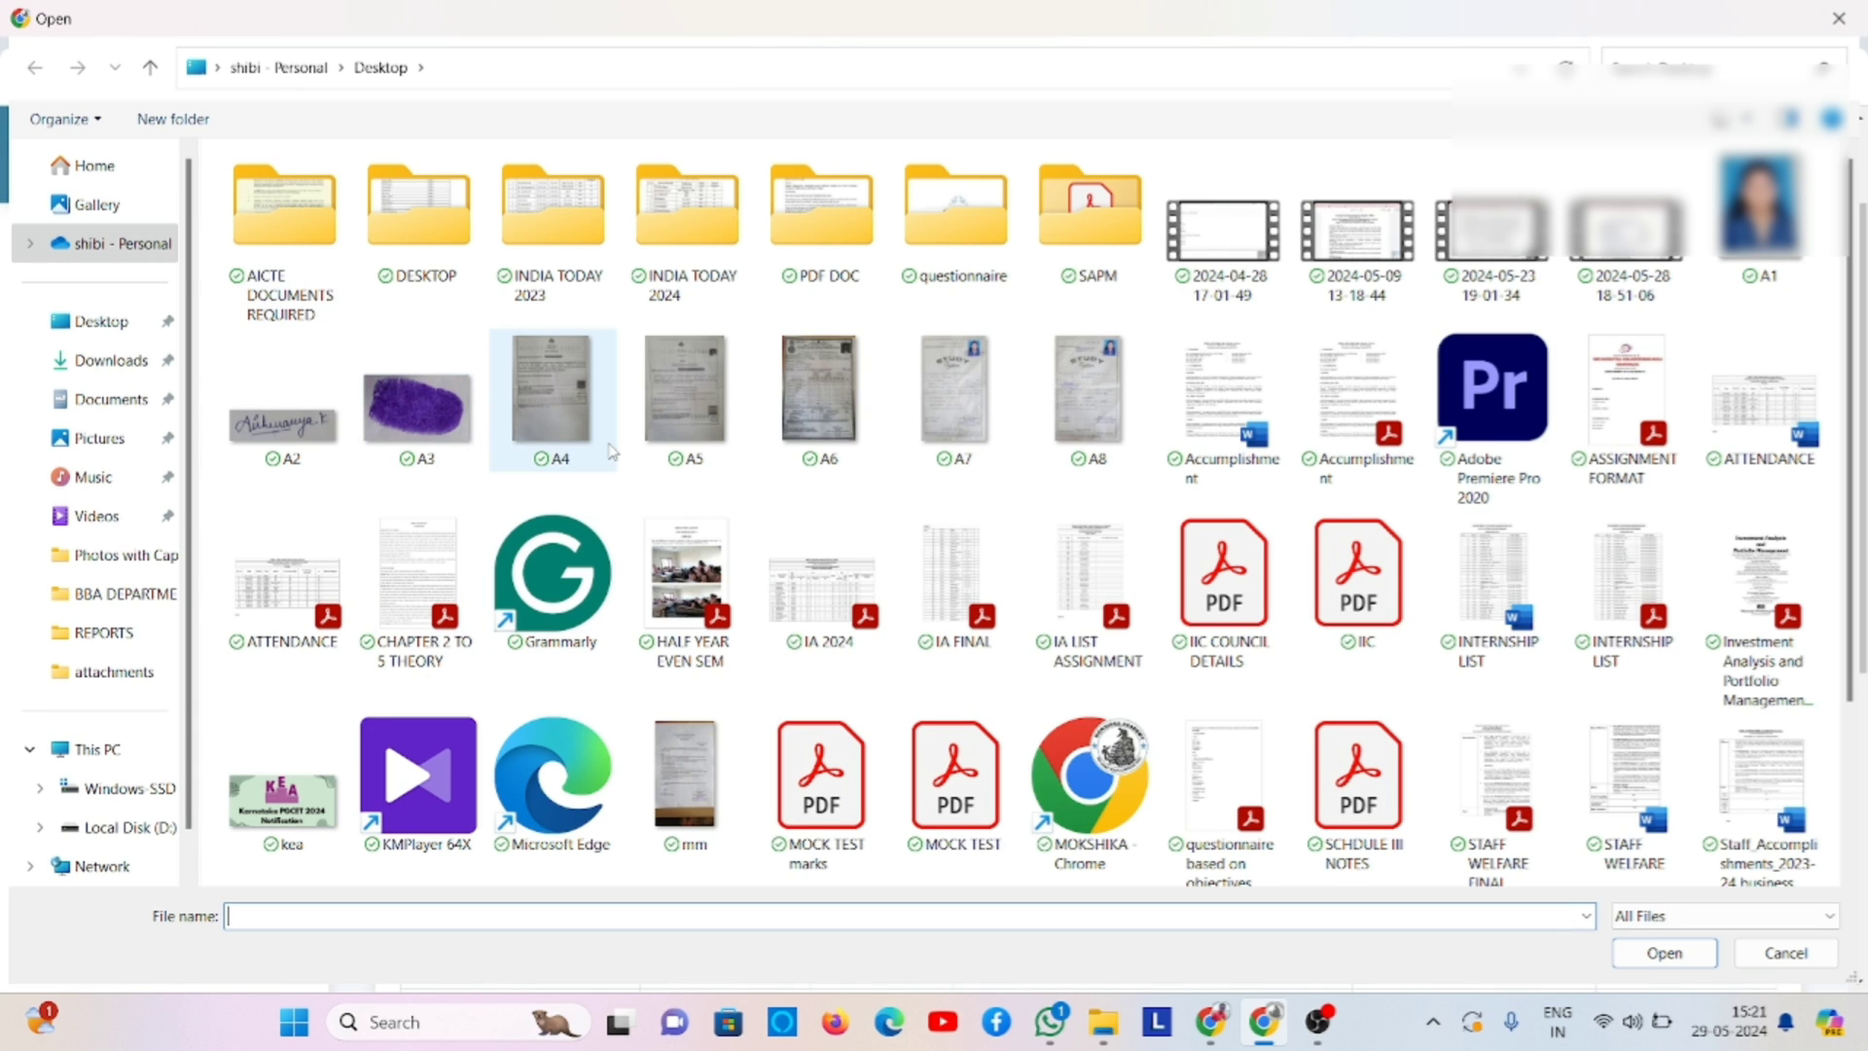
left_click(129, 362)
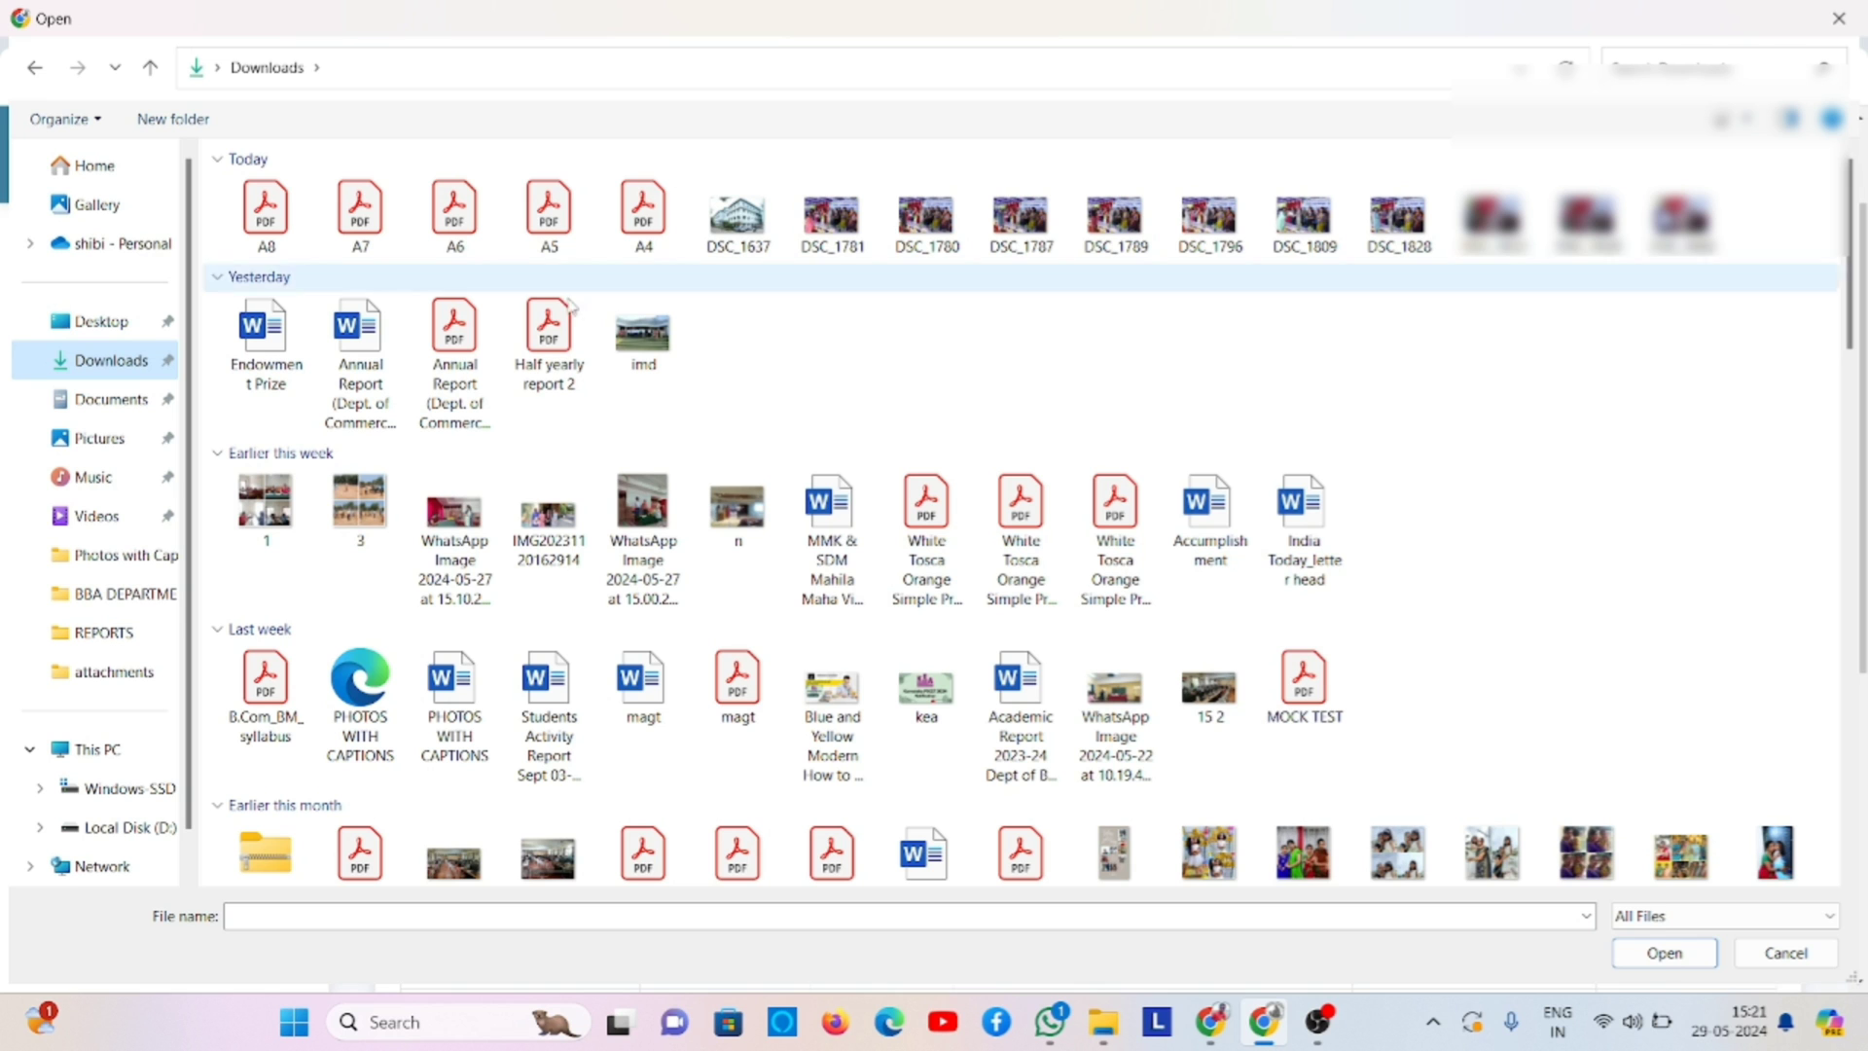
double_click(493, 227)
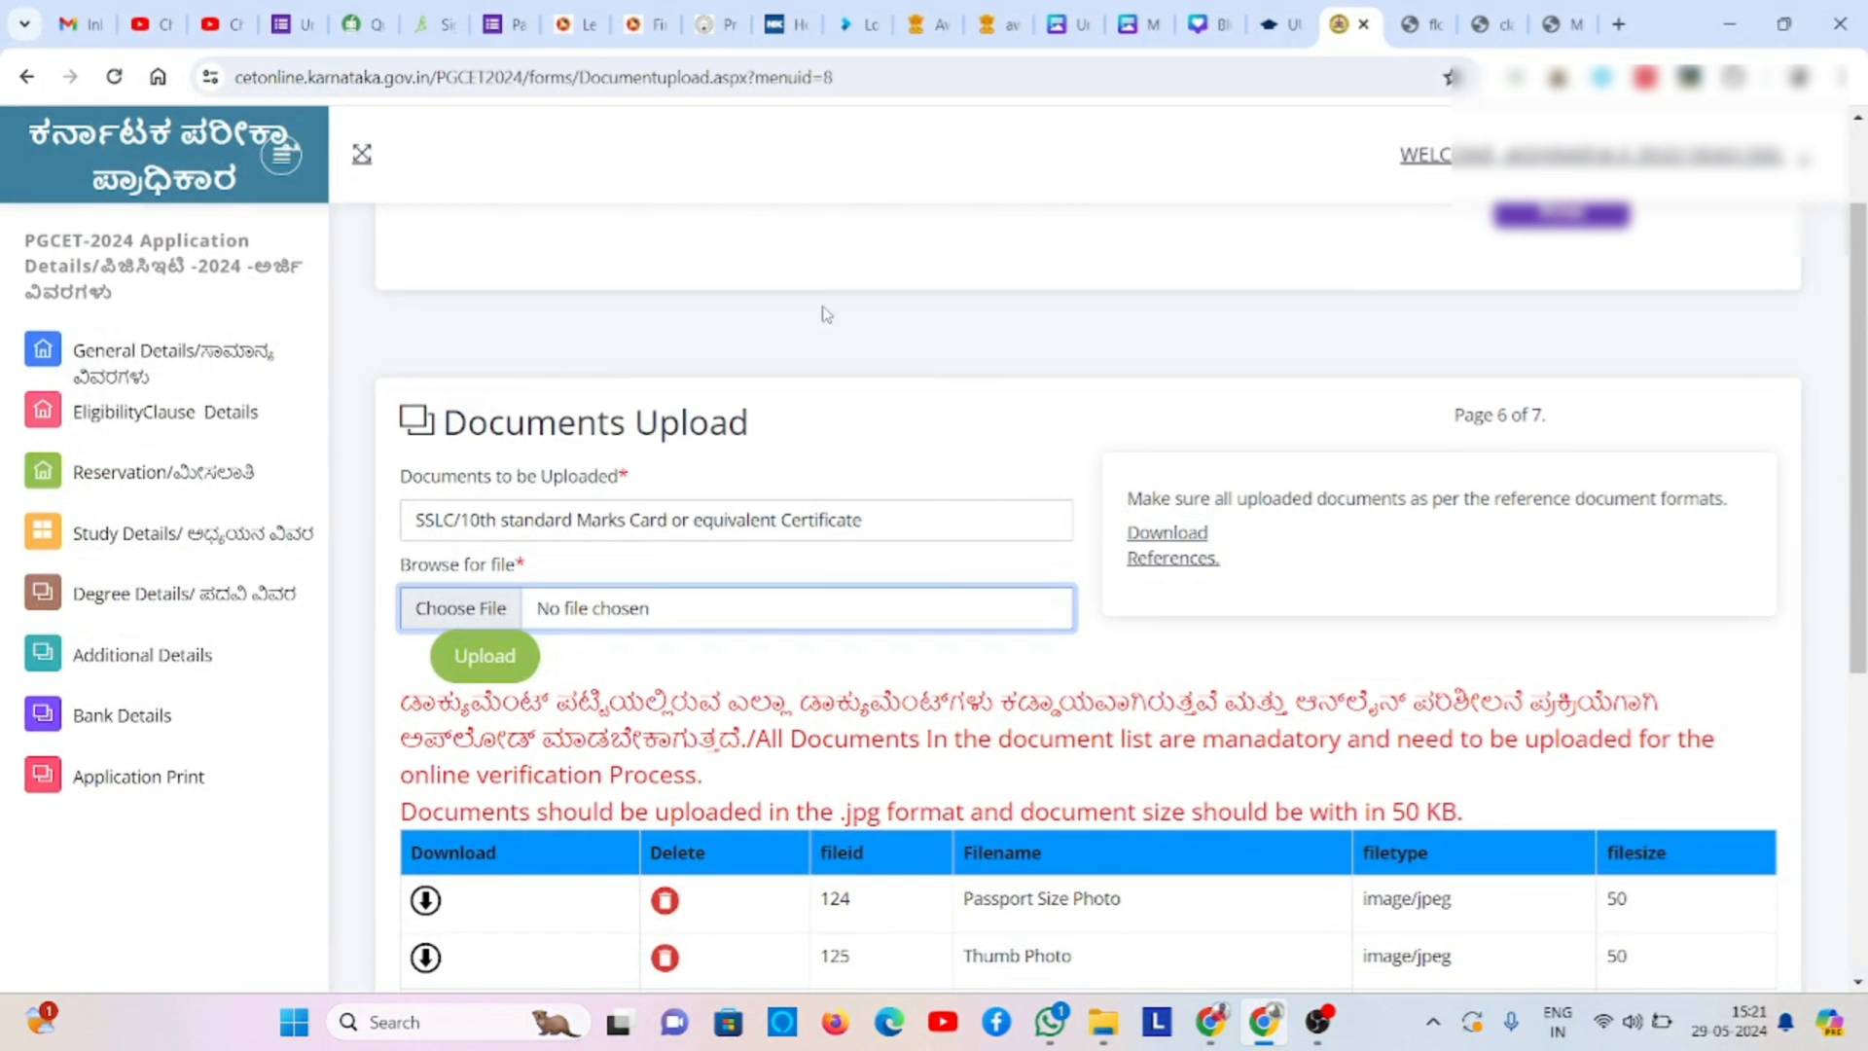
left_click(503, 659)
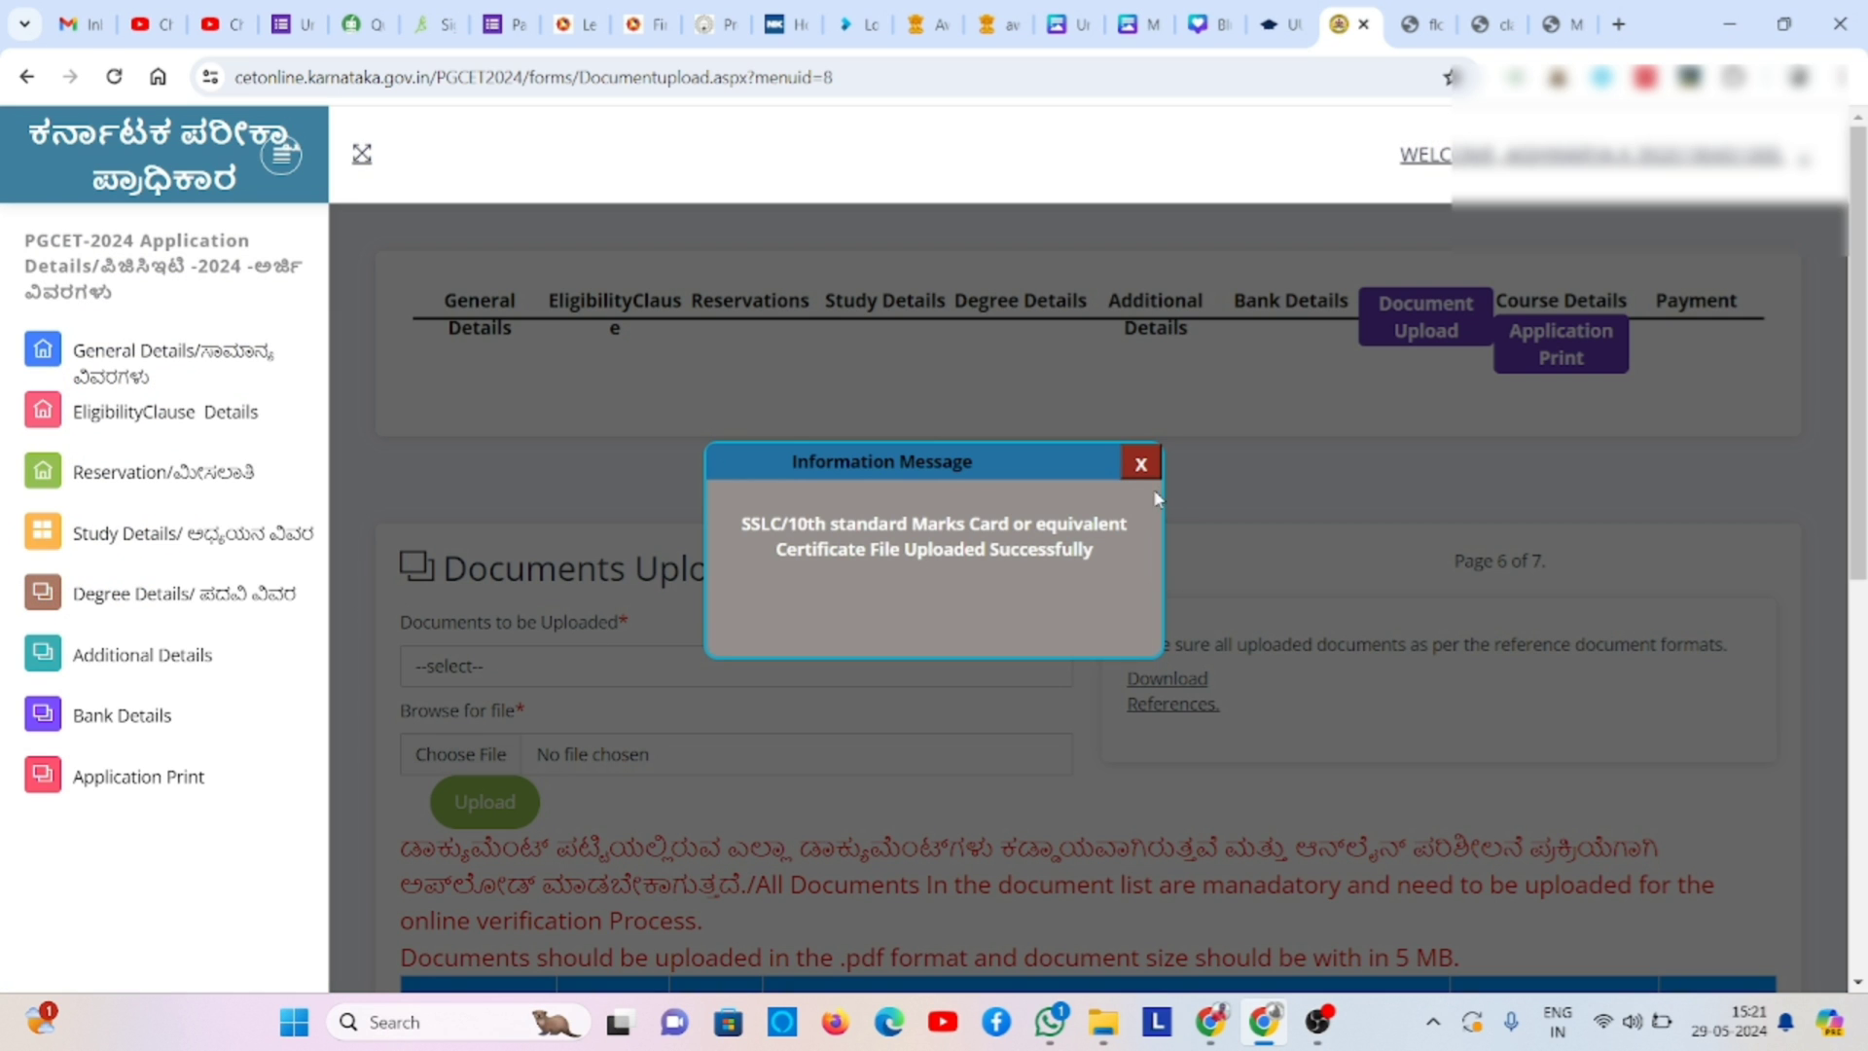
left_click(1141, 464)
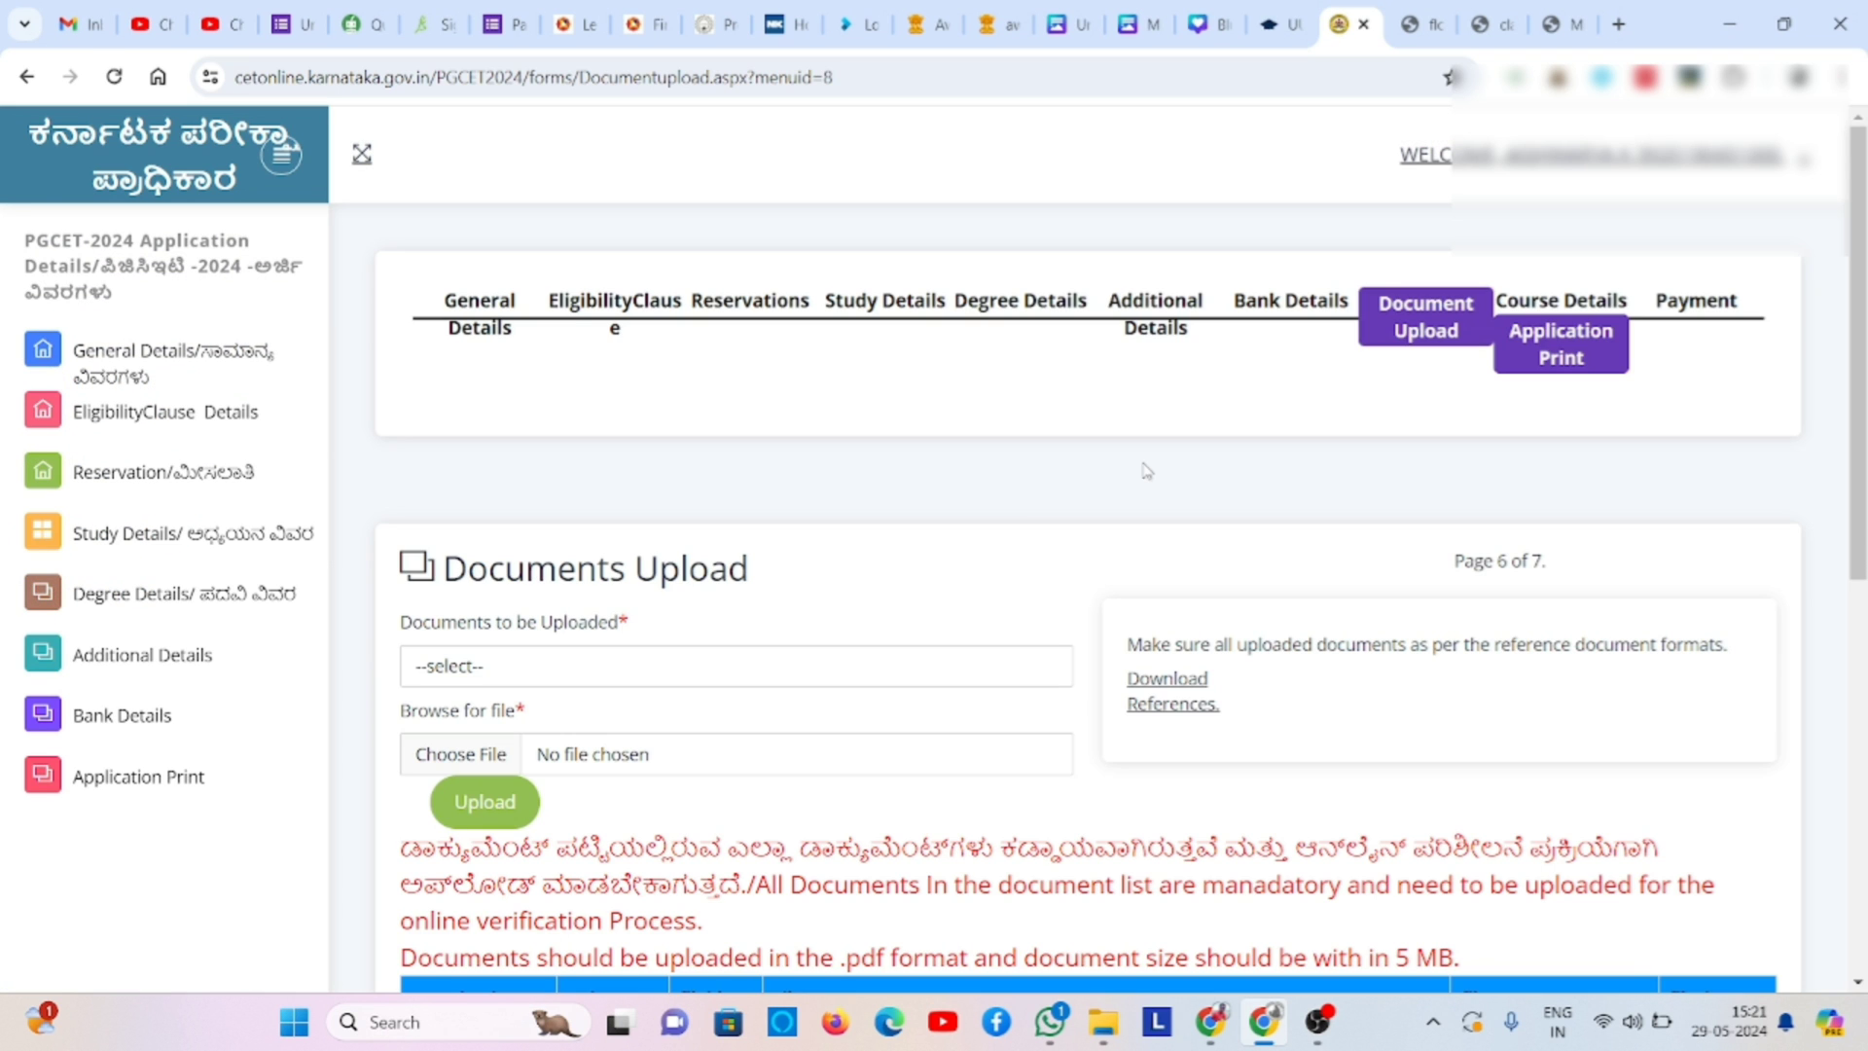
- Upload A4.pdf from Downloads as the Income Certificate and dismiss the success message
left_click(775, 675)
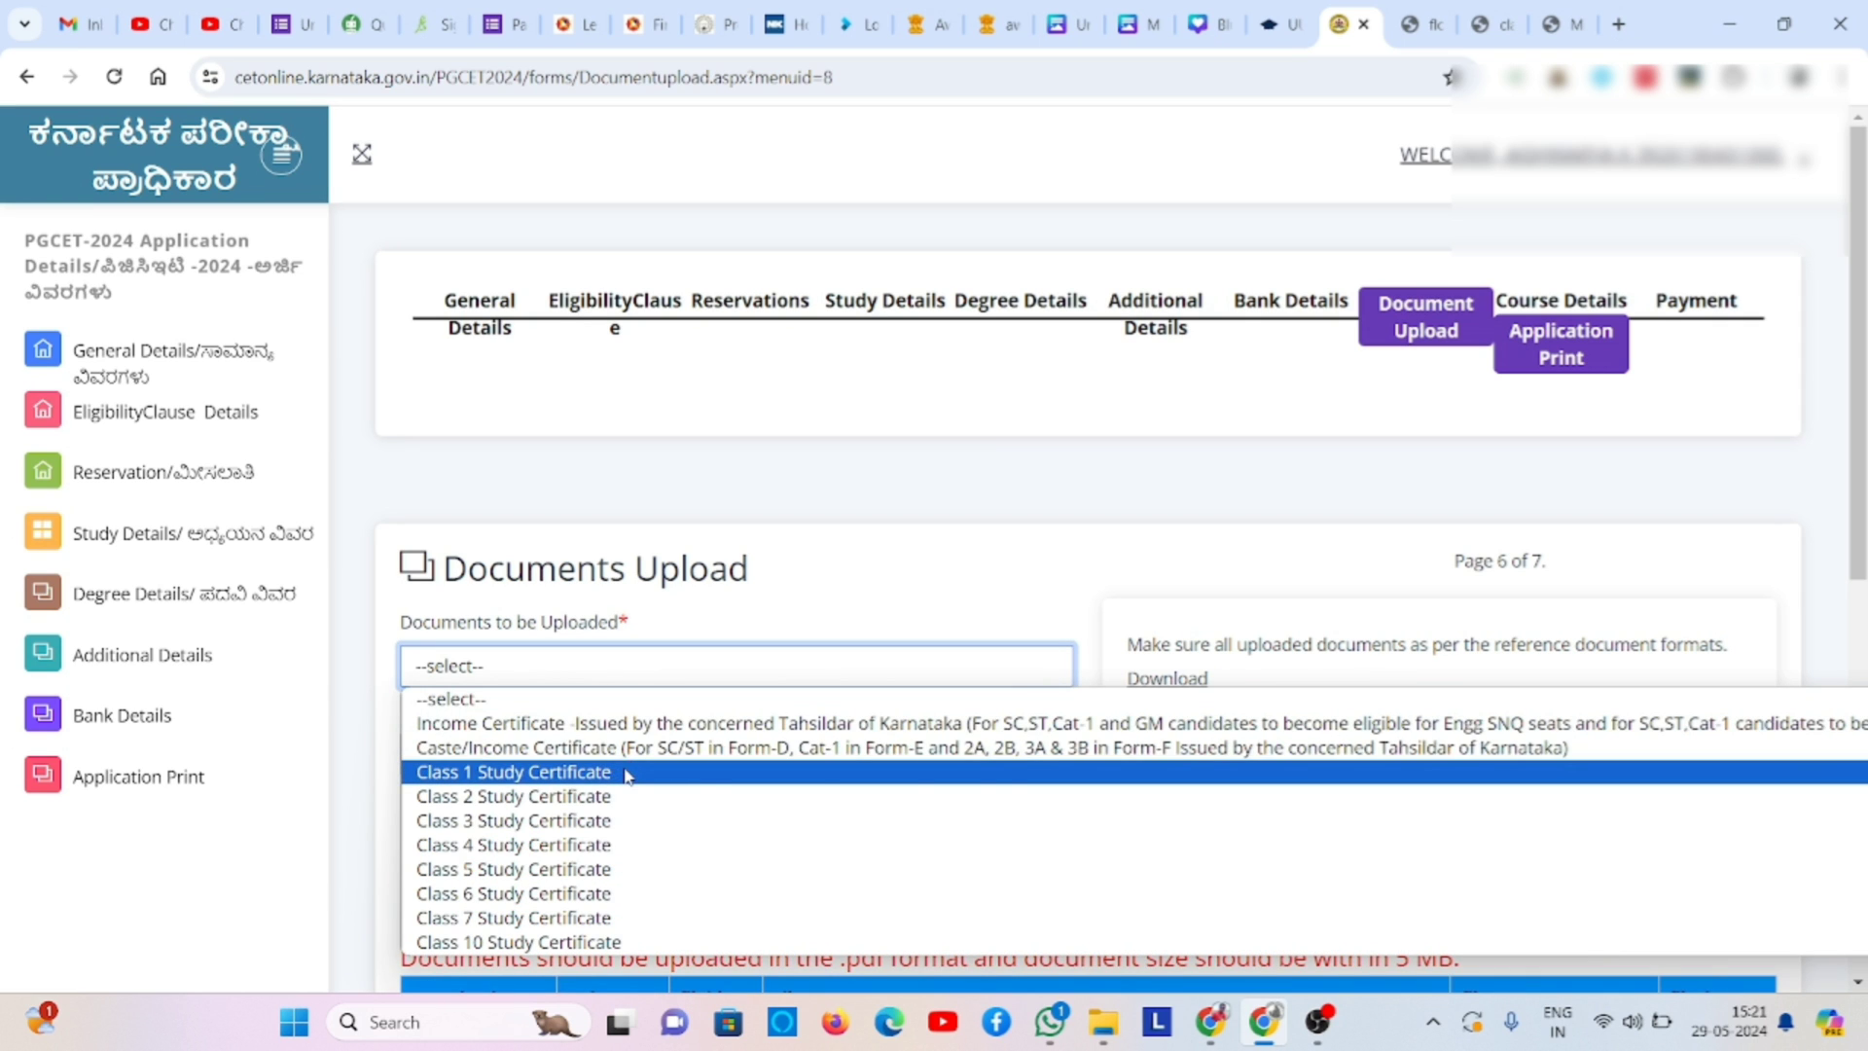
left_click(669, 724)
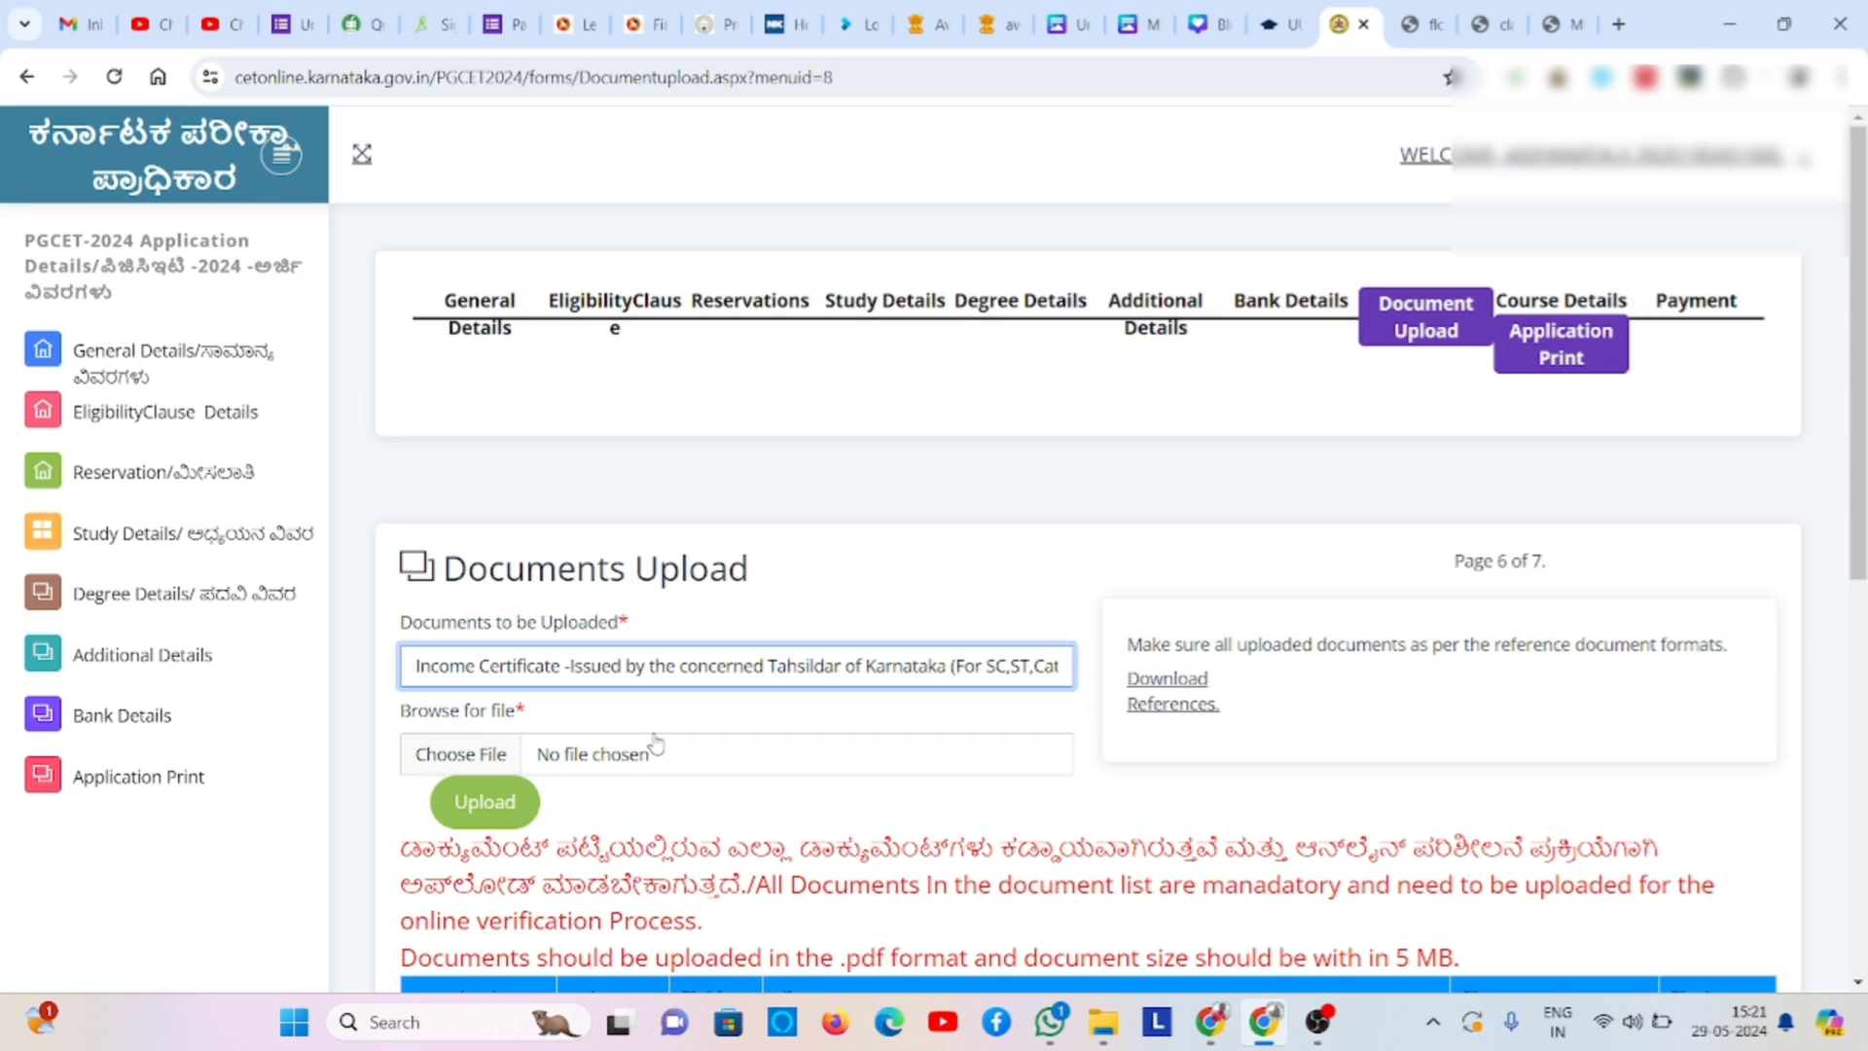
left_click(498, 752)
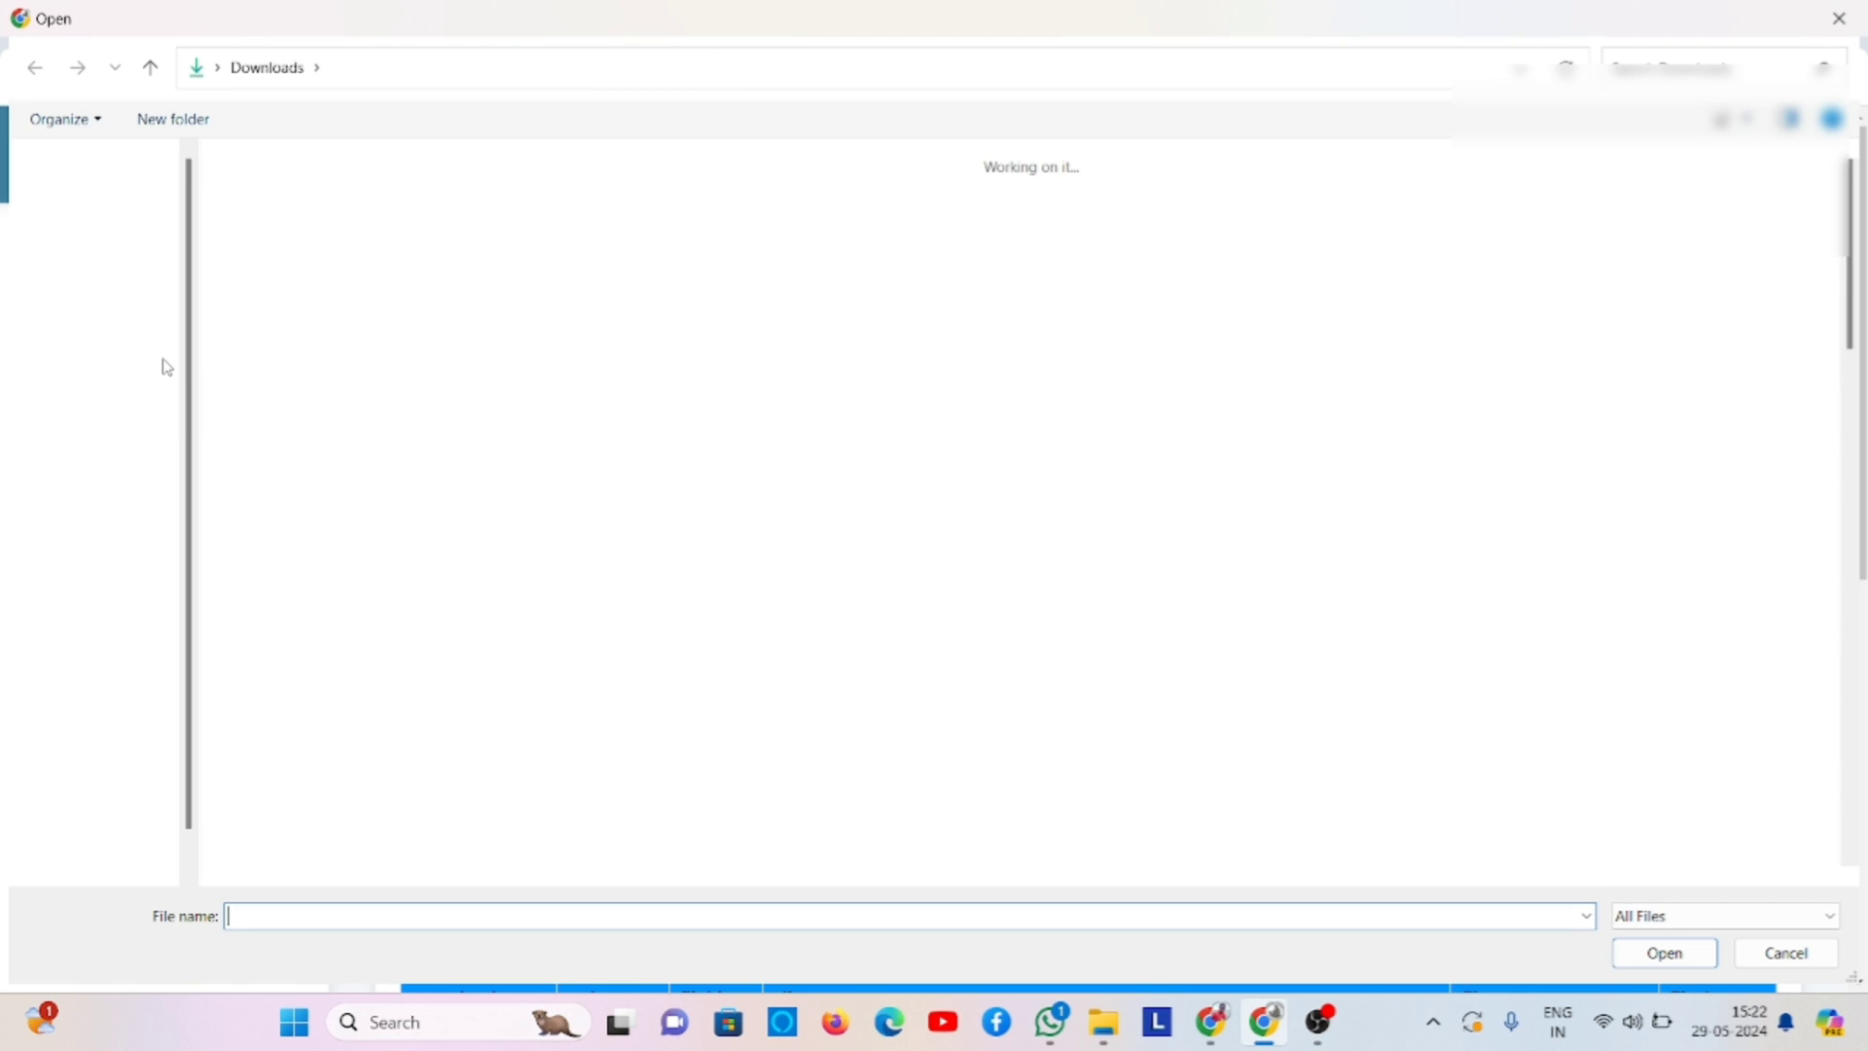
left_click(165, 368)
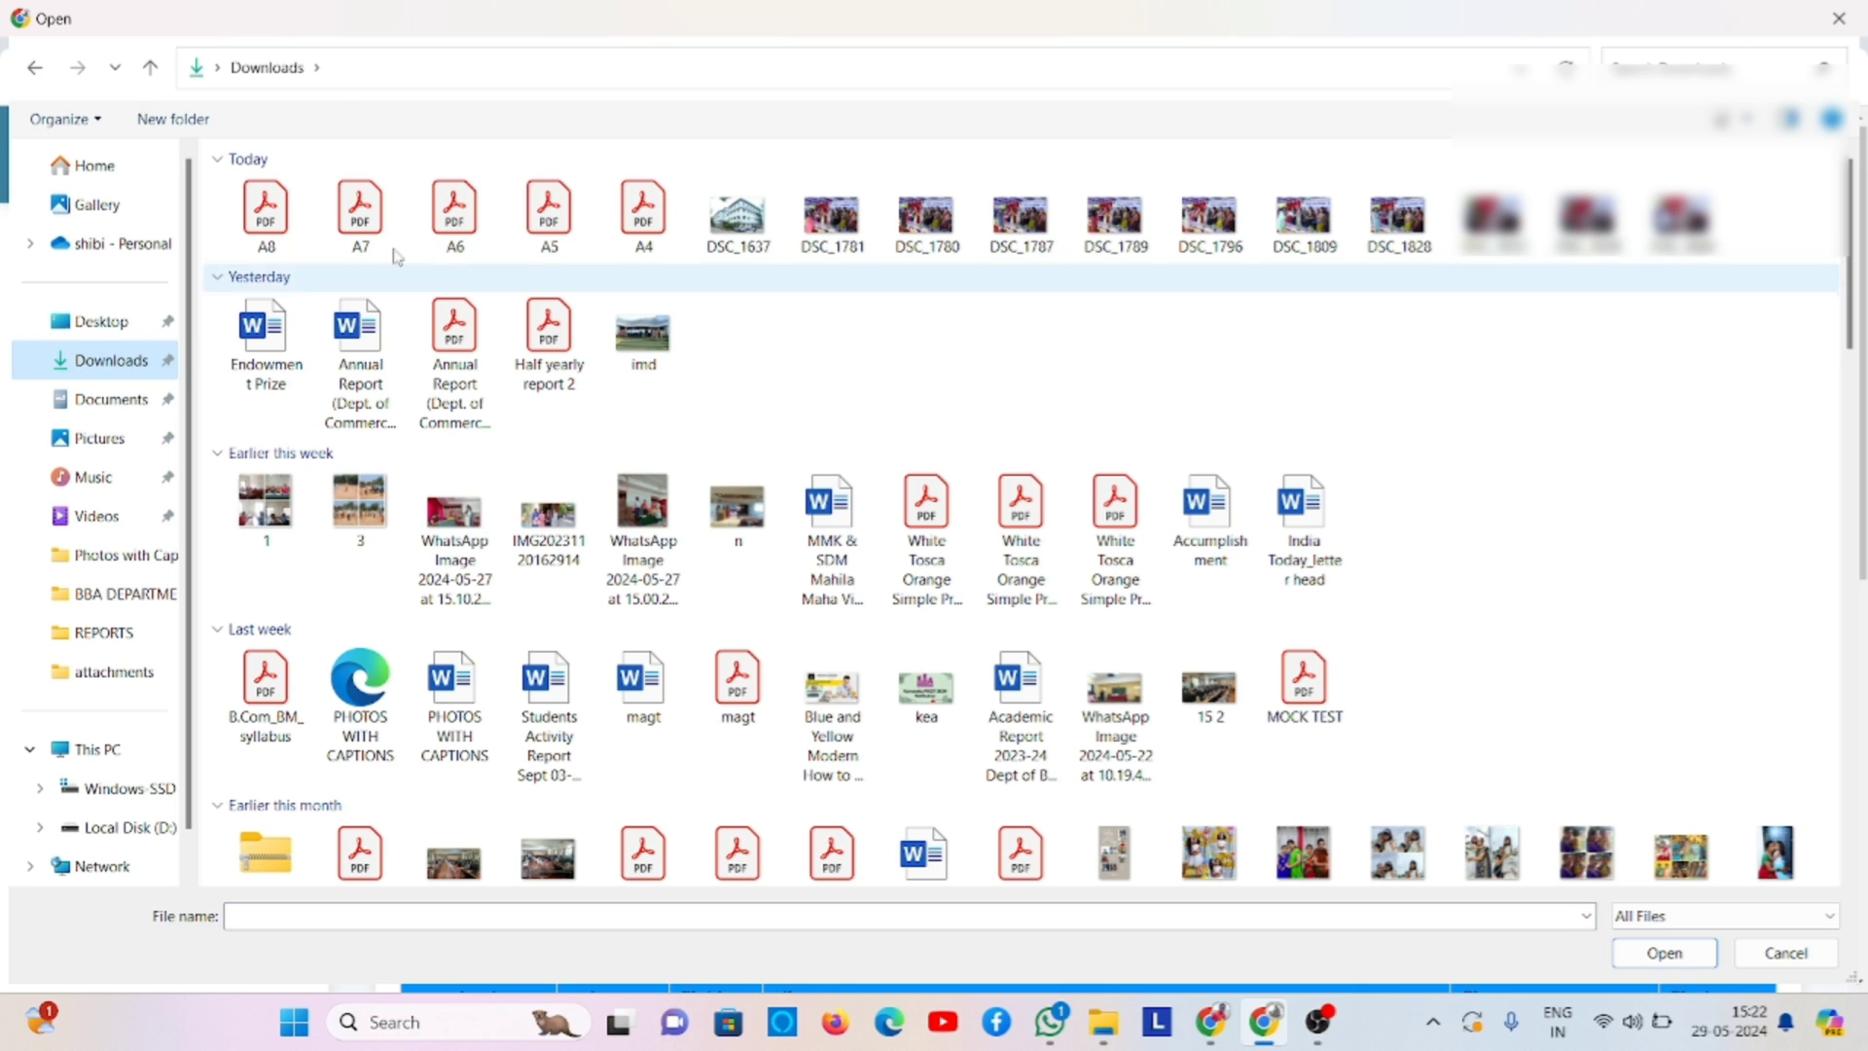
double_click(656, 237)
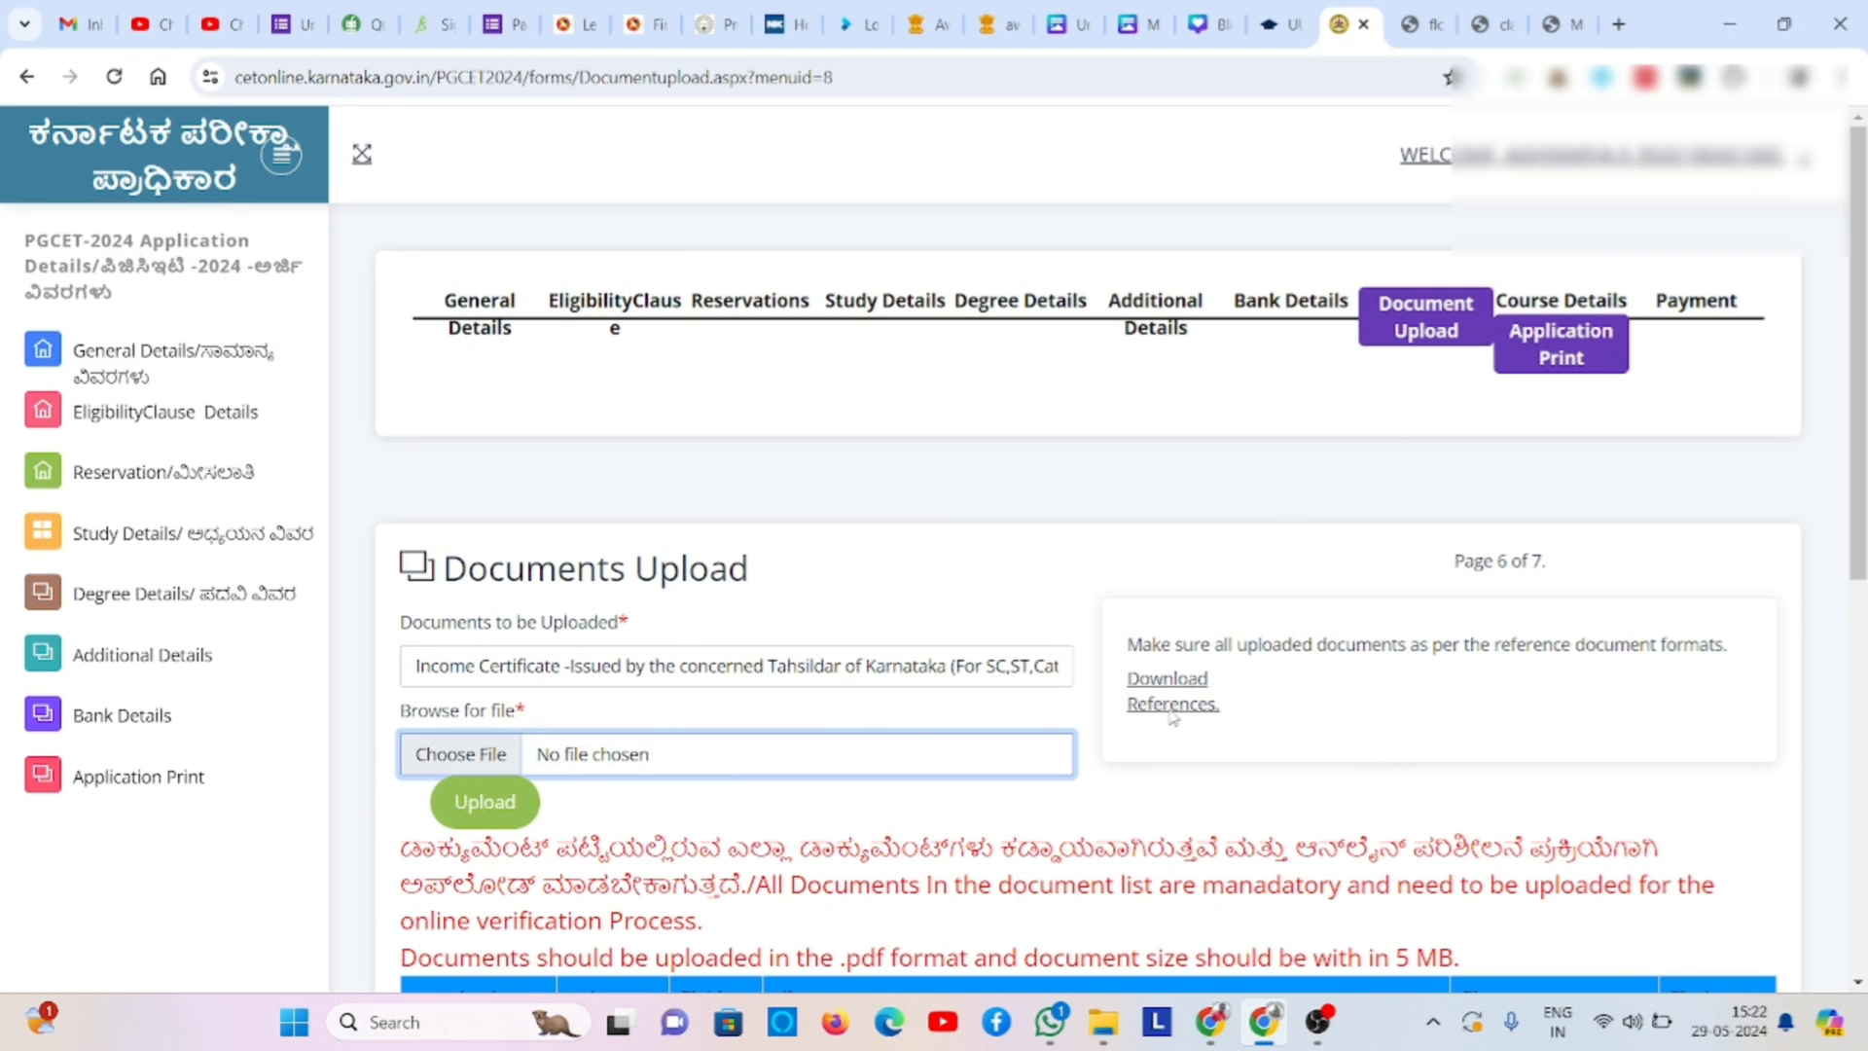
left_click(518, 800)
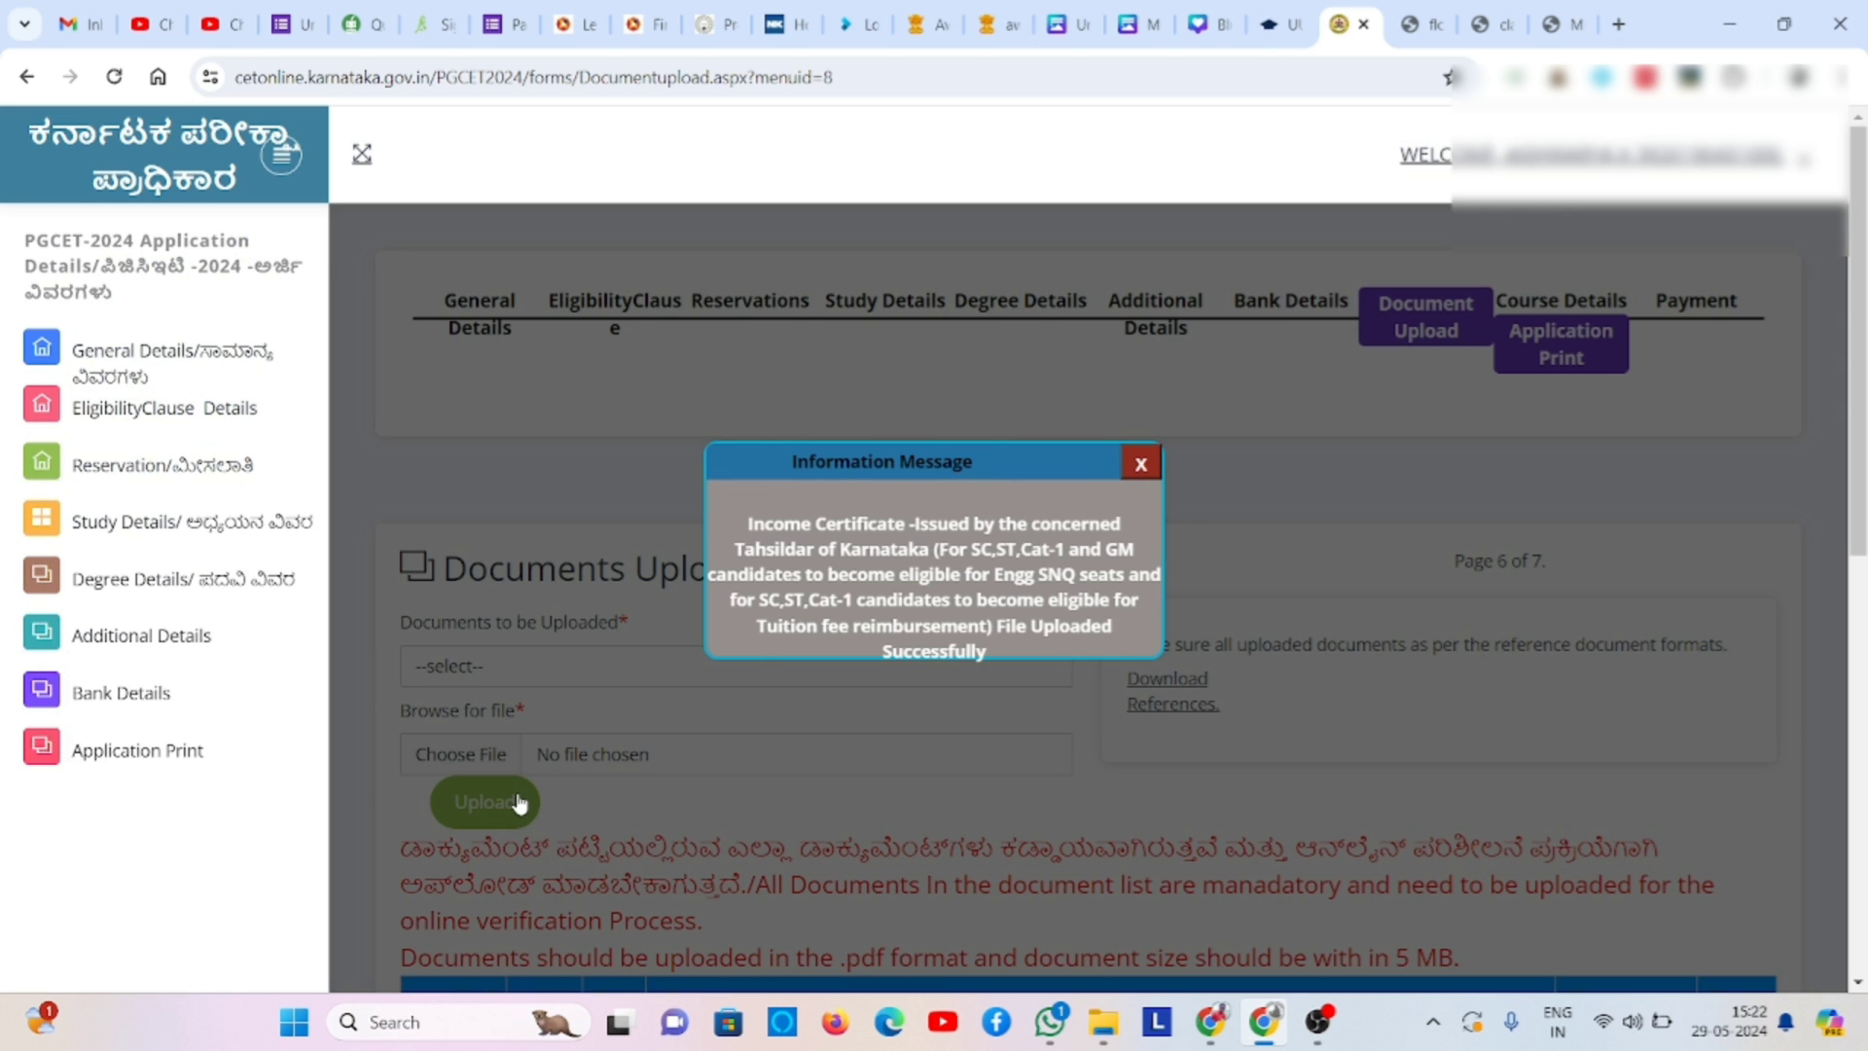
left_click(1138, 465)
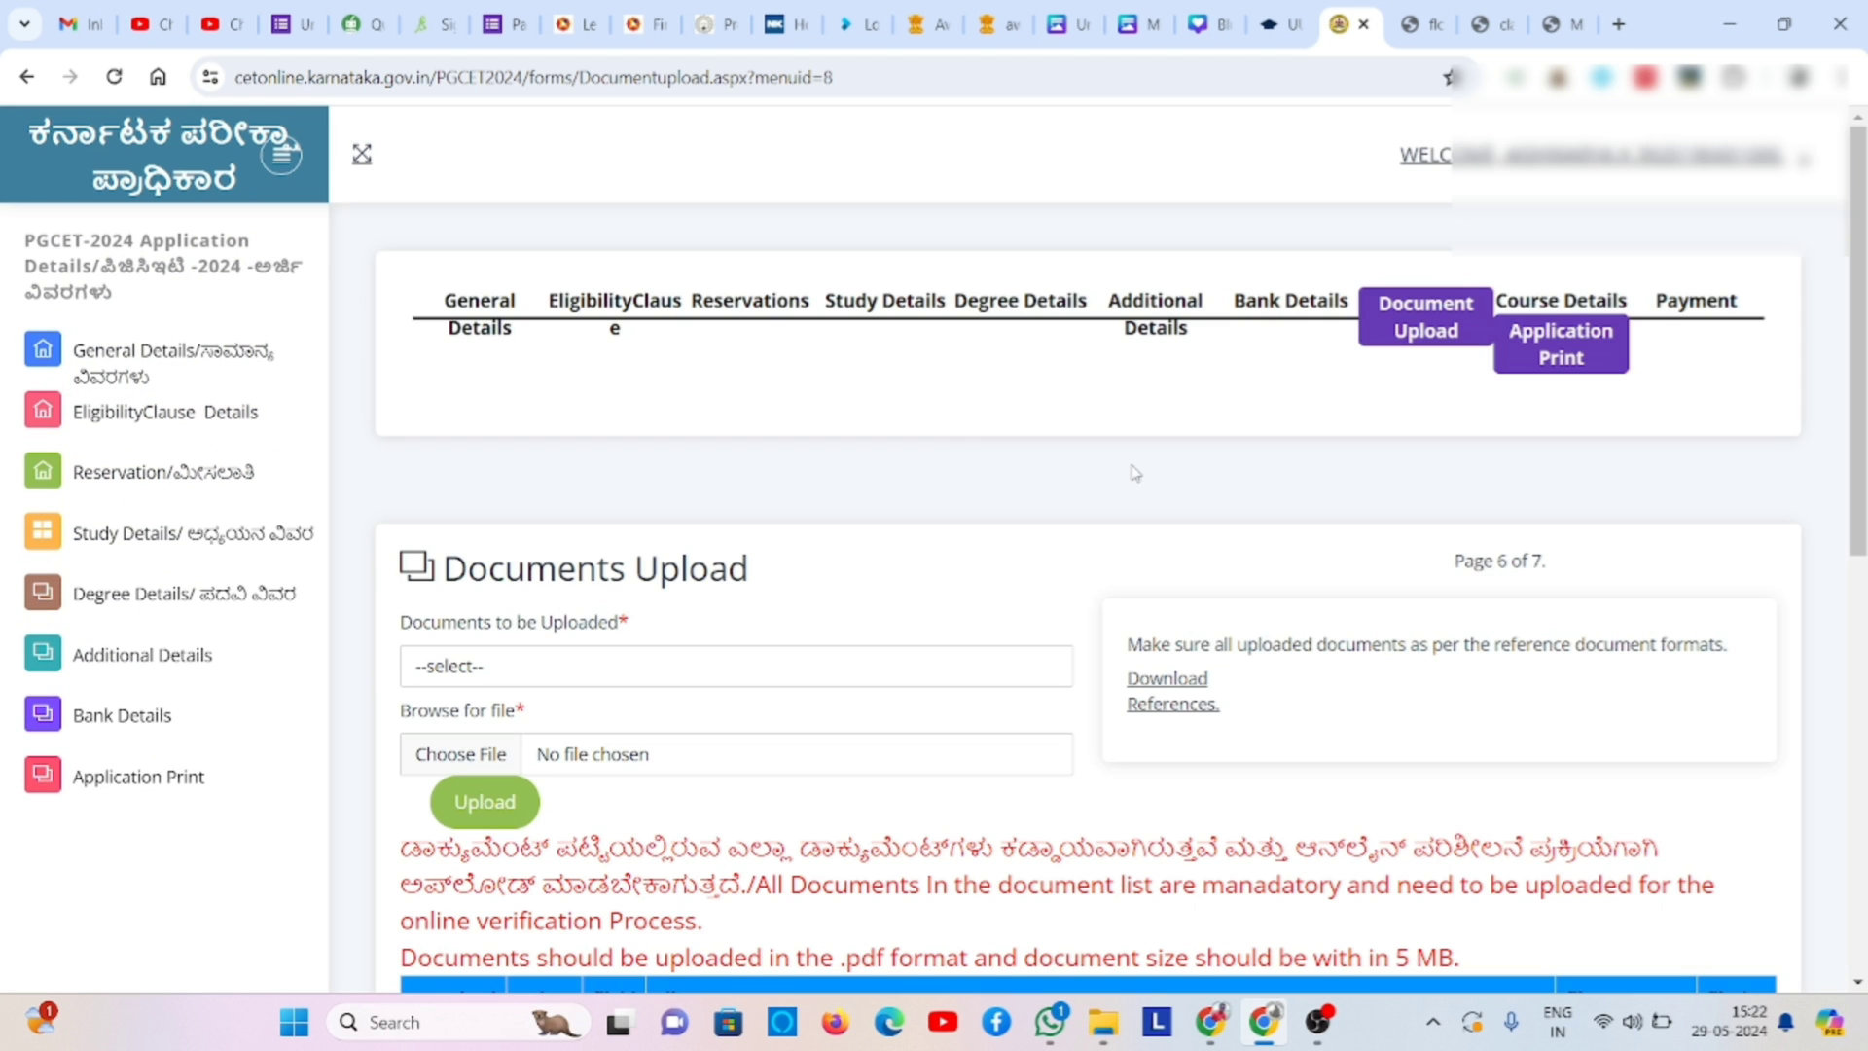
- Select the Caste/Income Certificate type and clear the Please upload File warning
left_click(516, 671)
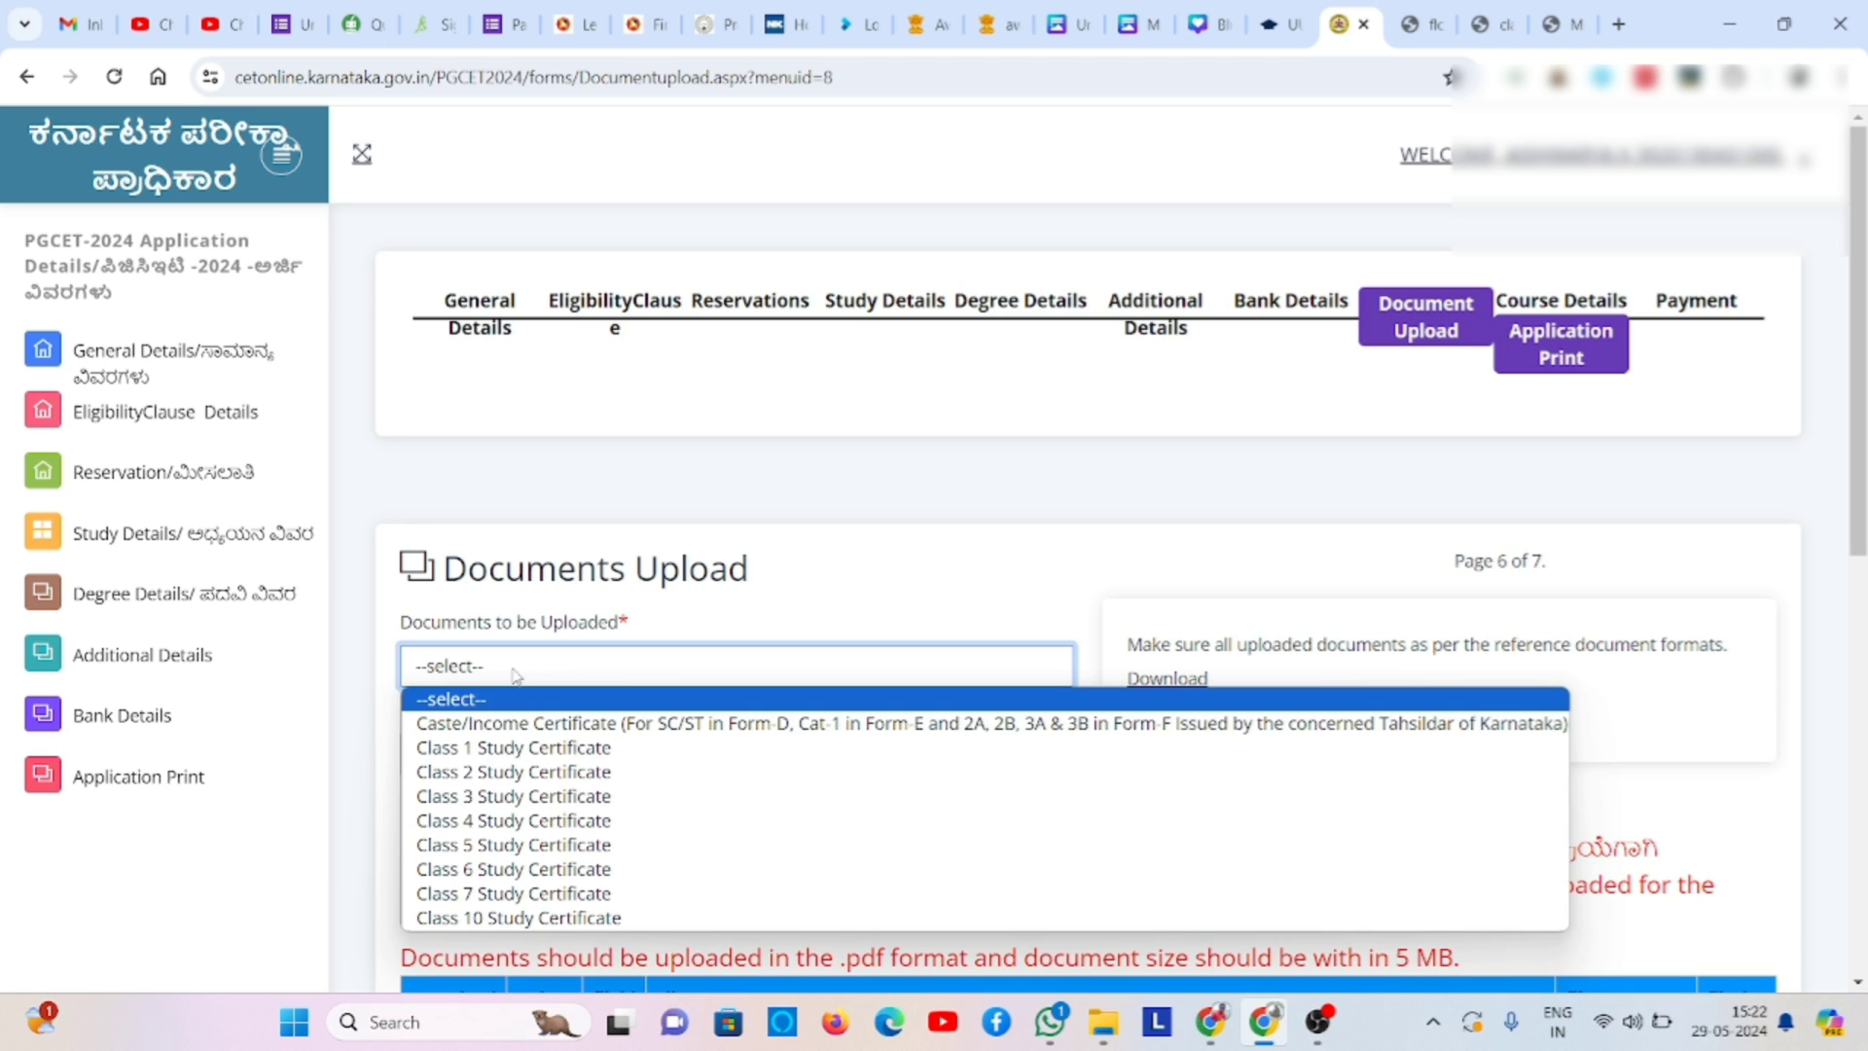
left_click(520, 724)
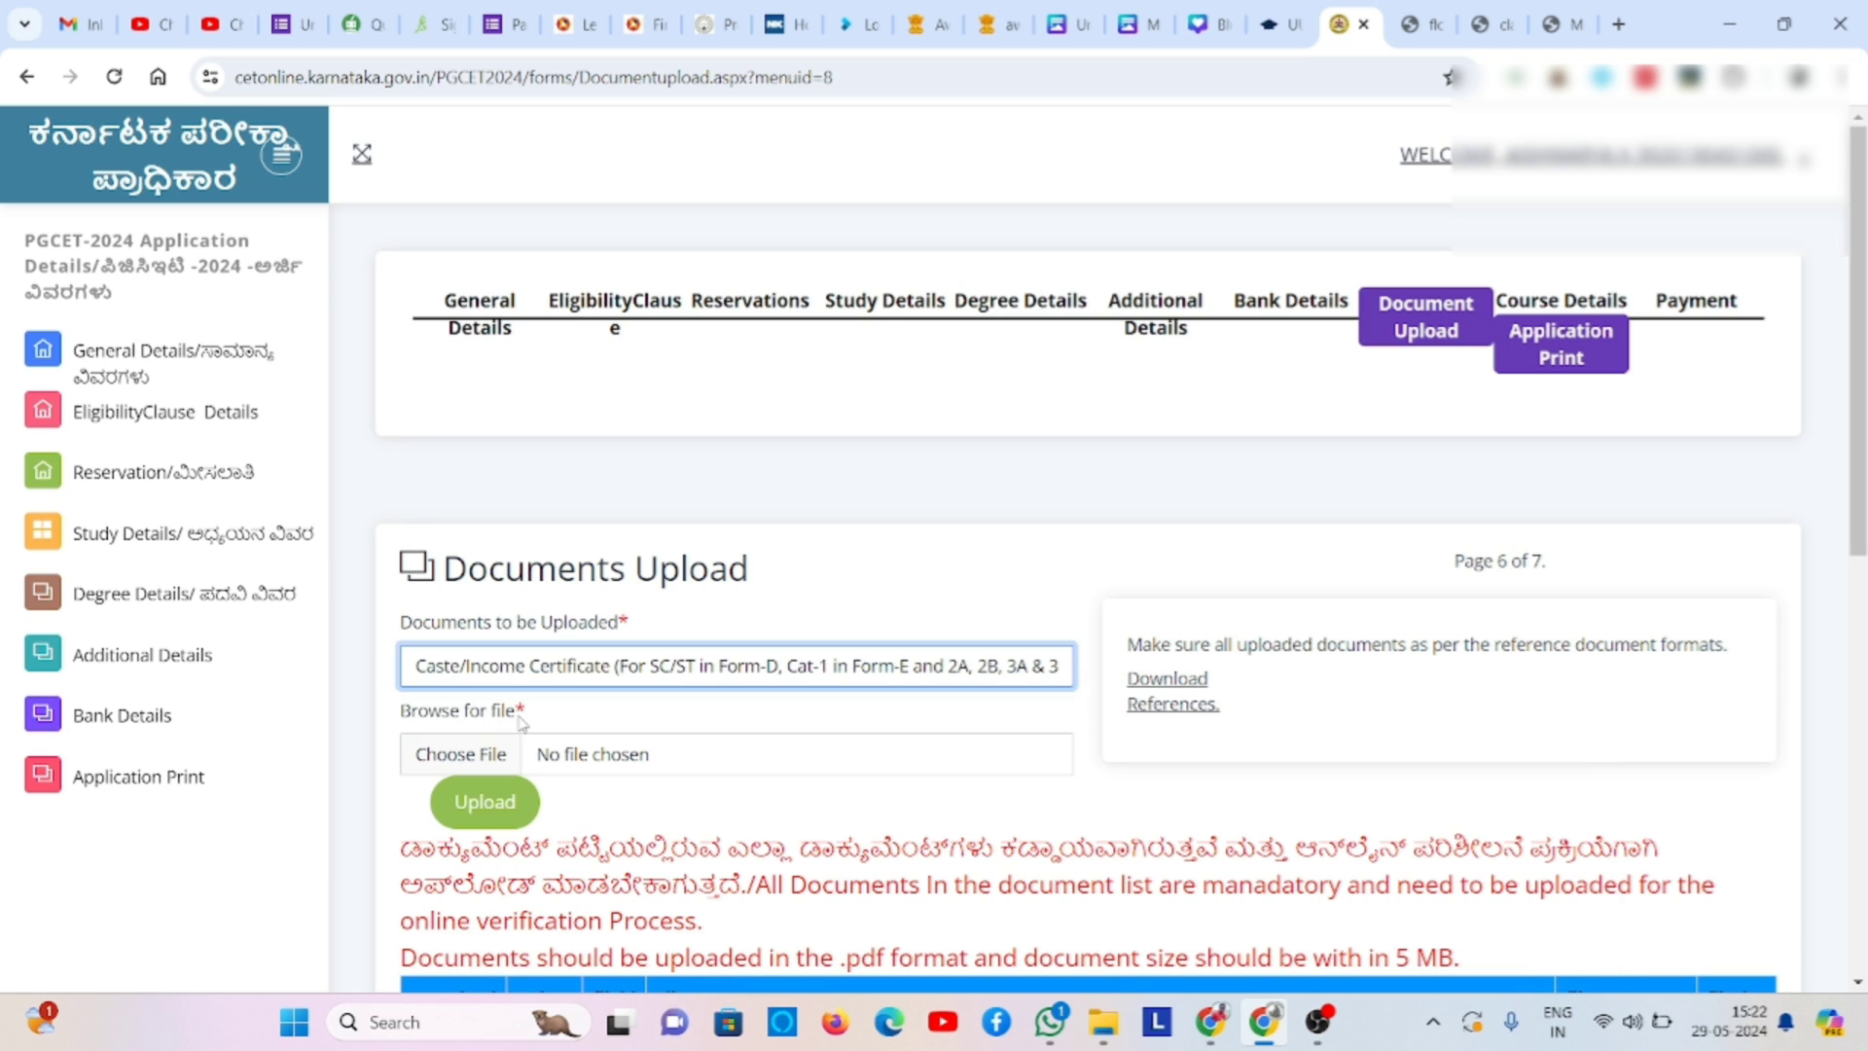
left_click(516, 812)
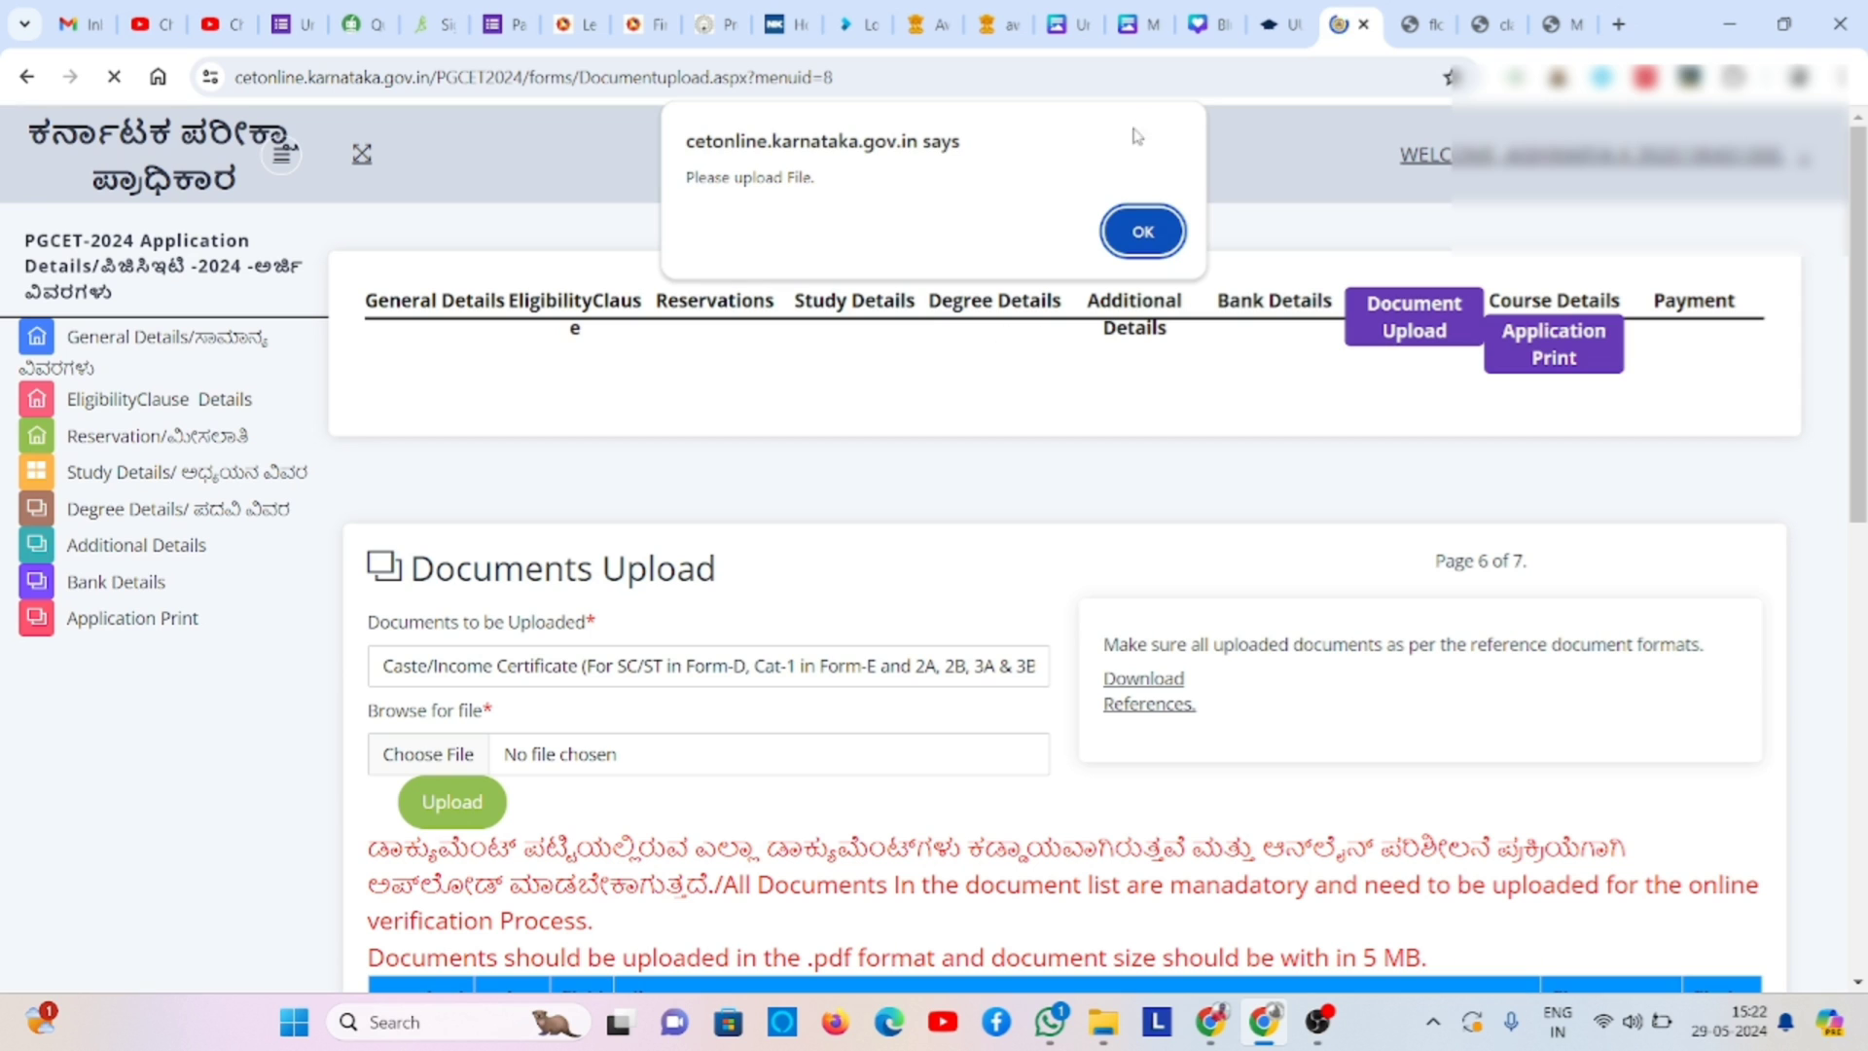
left_click(1144, 234)
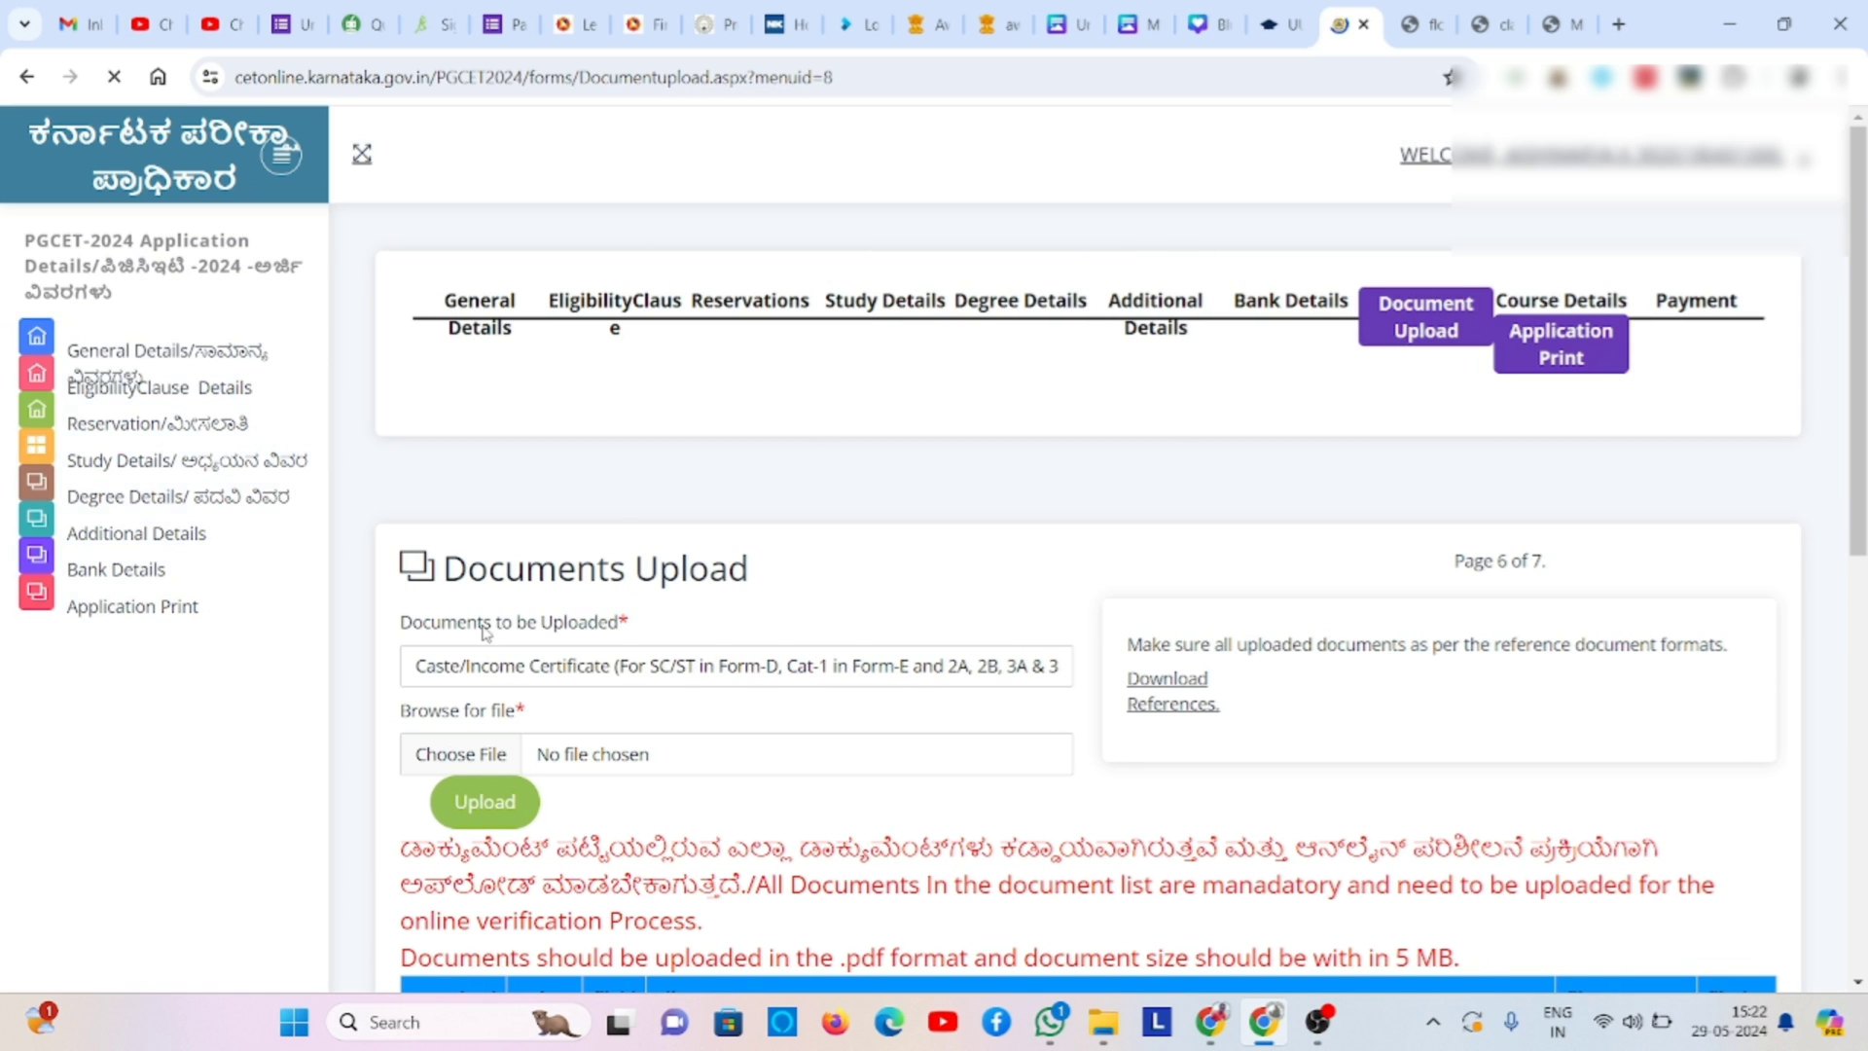
- Upload A5.pdf from Downloads as the Caste/Income Certificate and dismiss the confirmation
left_click(493, 757)
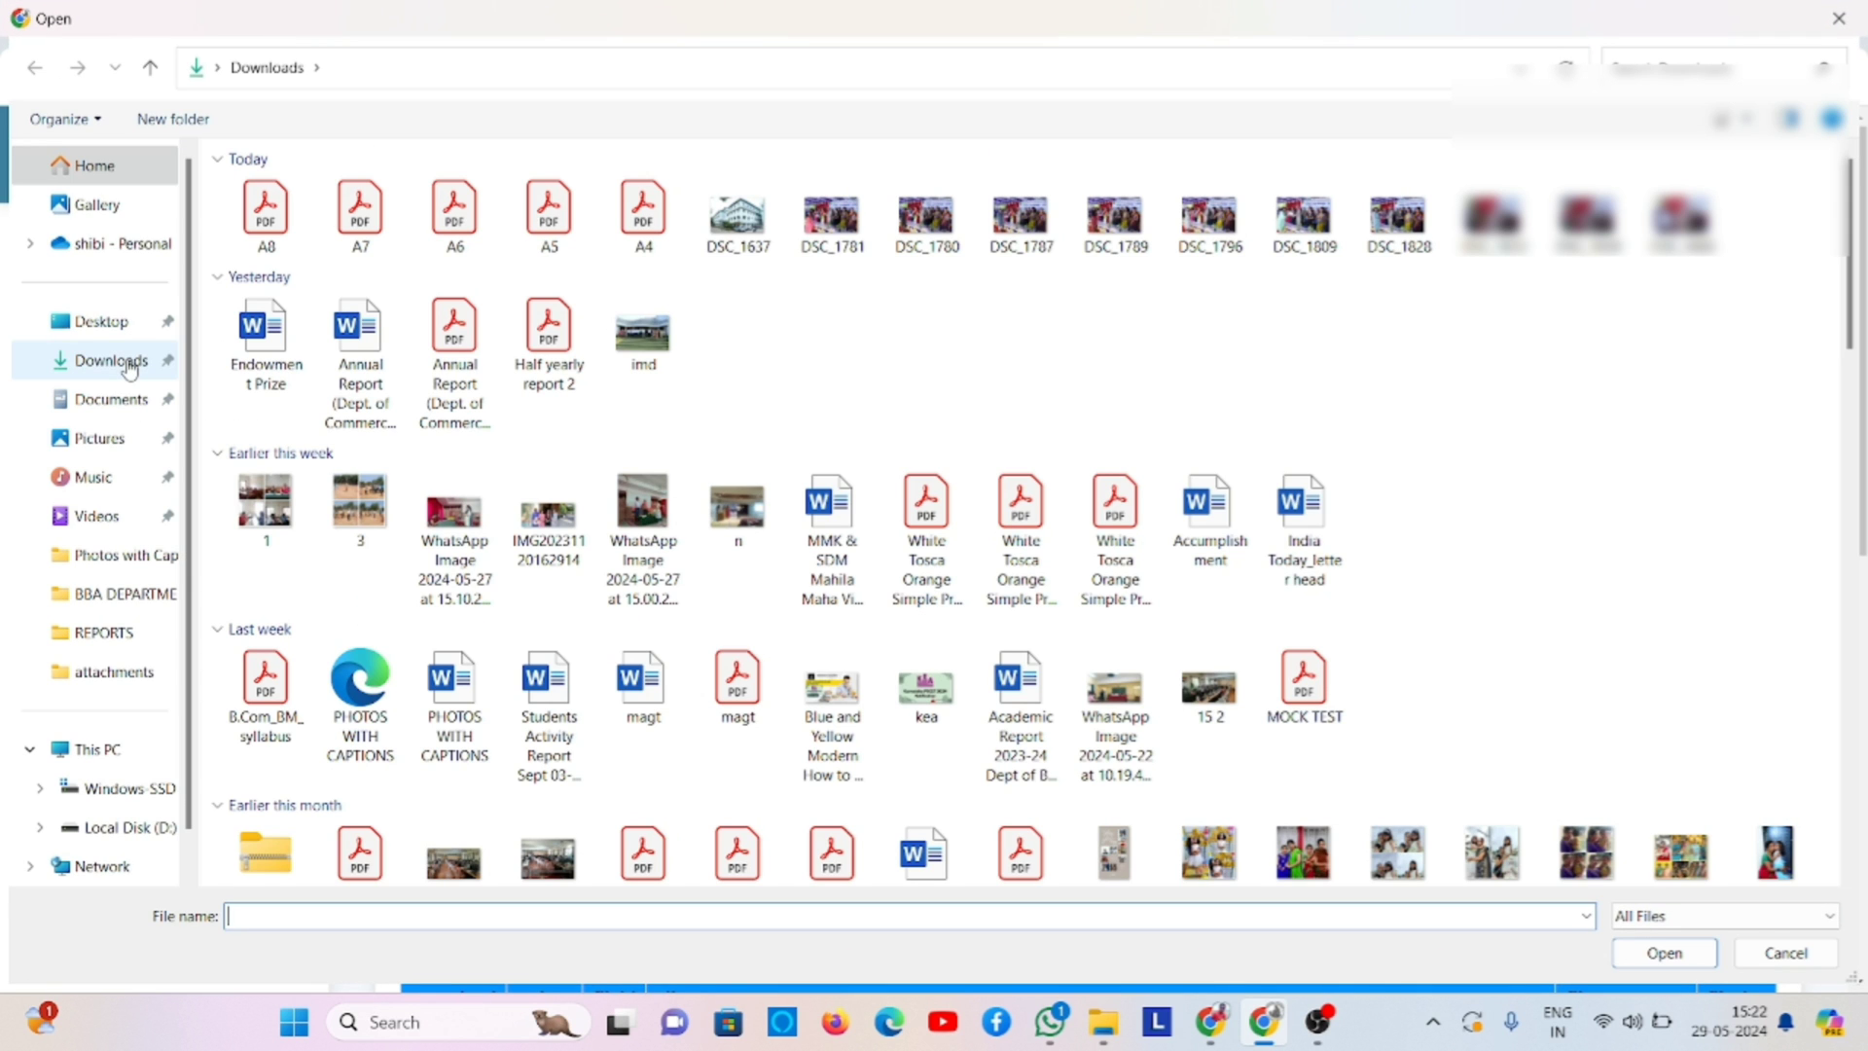
left_click(114, 340)
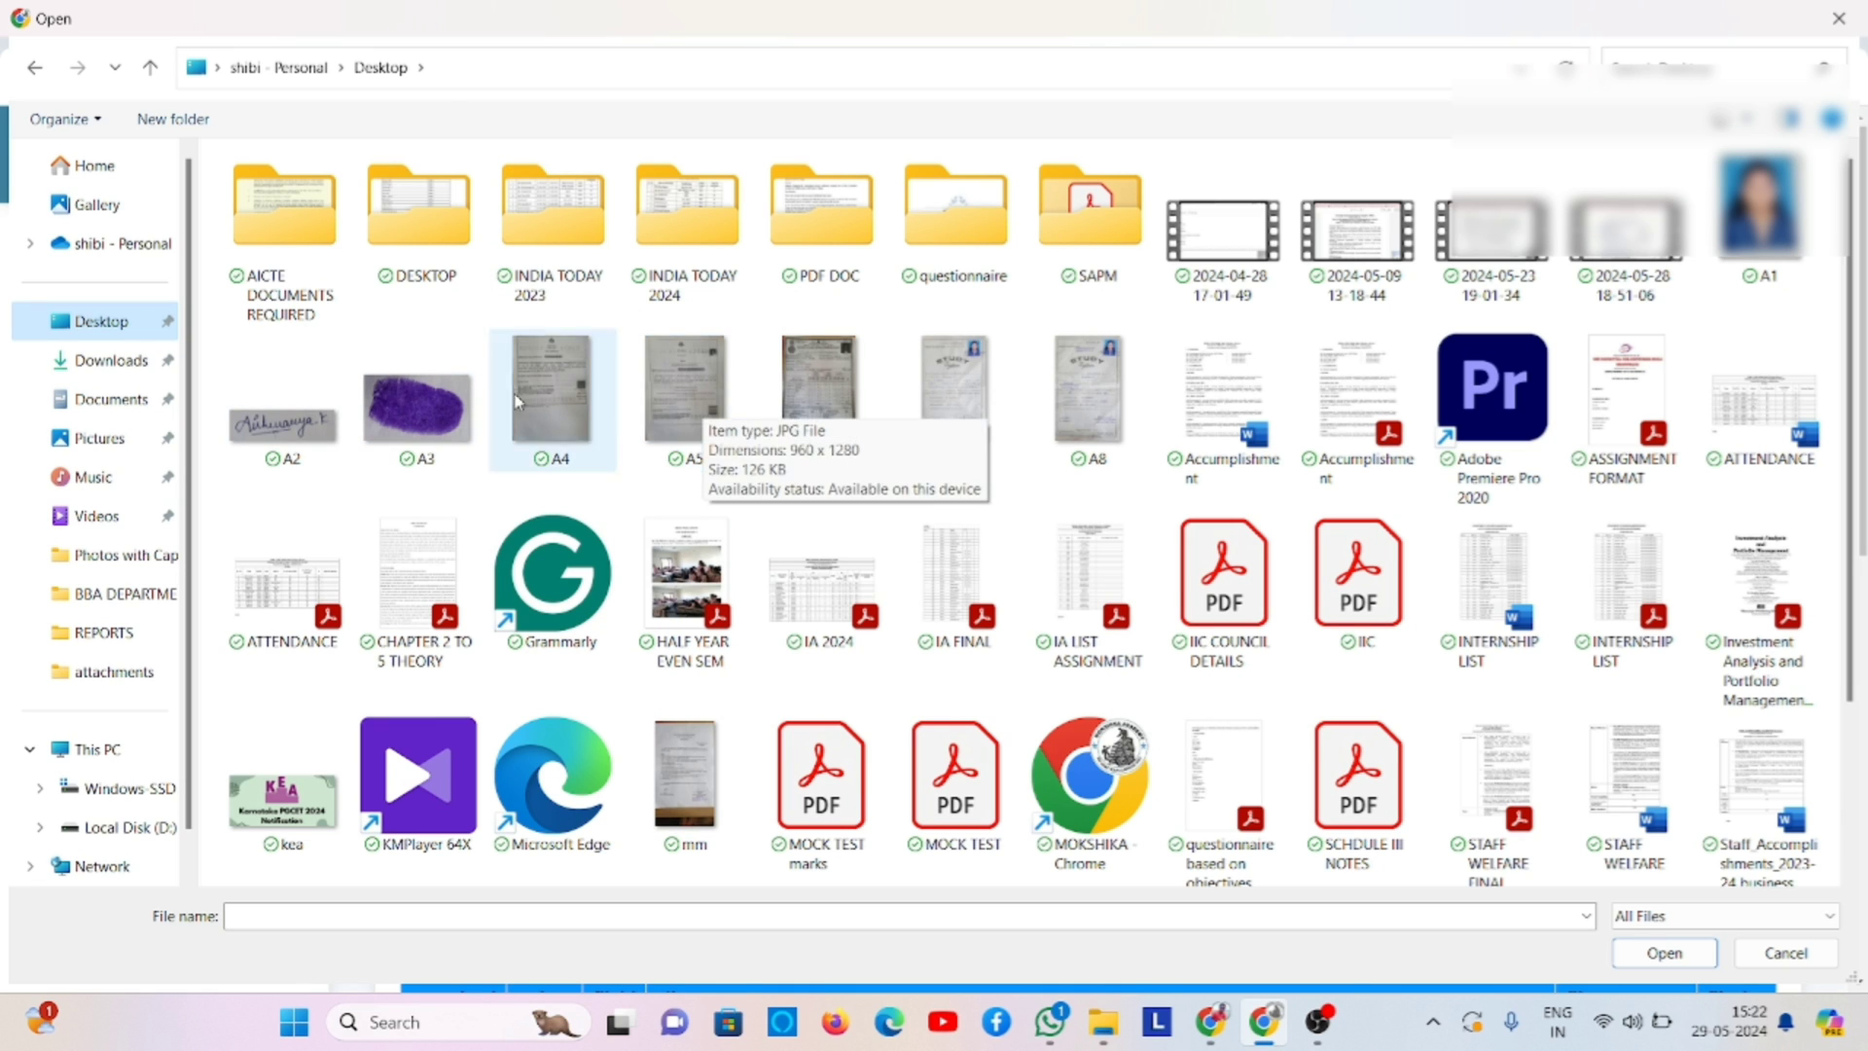
left_click(126, 360)
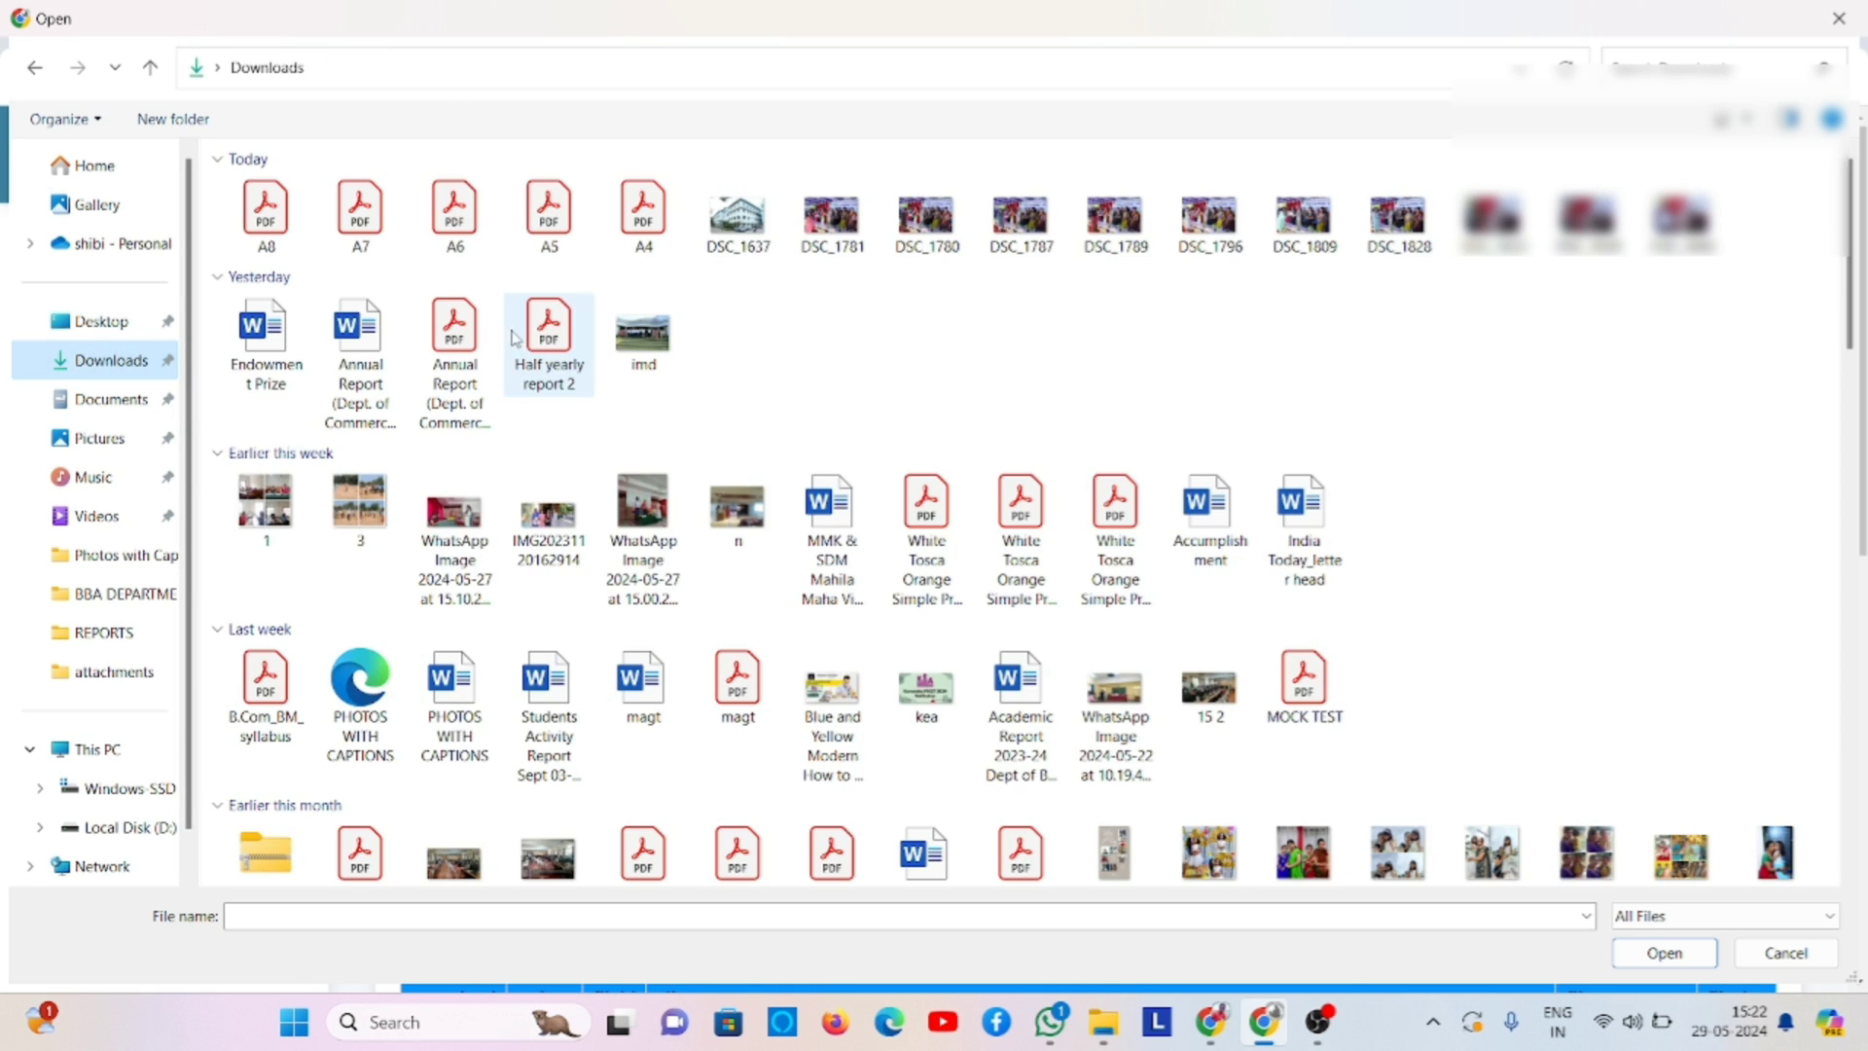
left_click(560, 239)
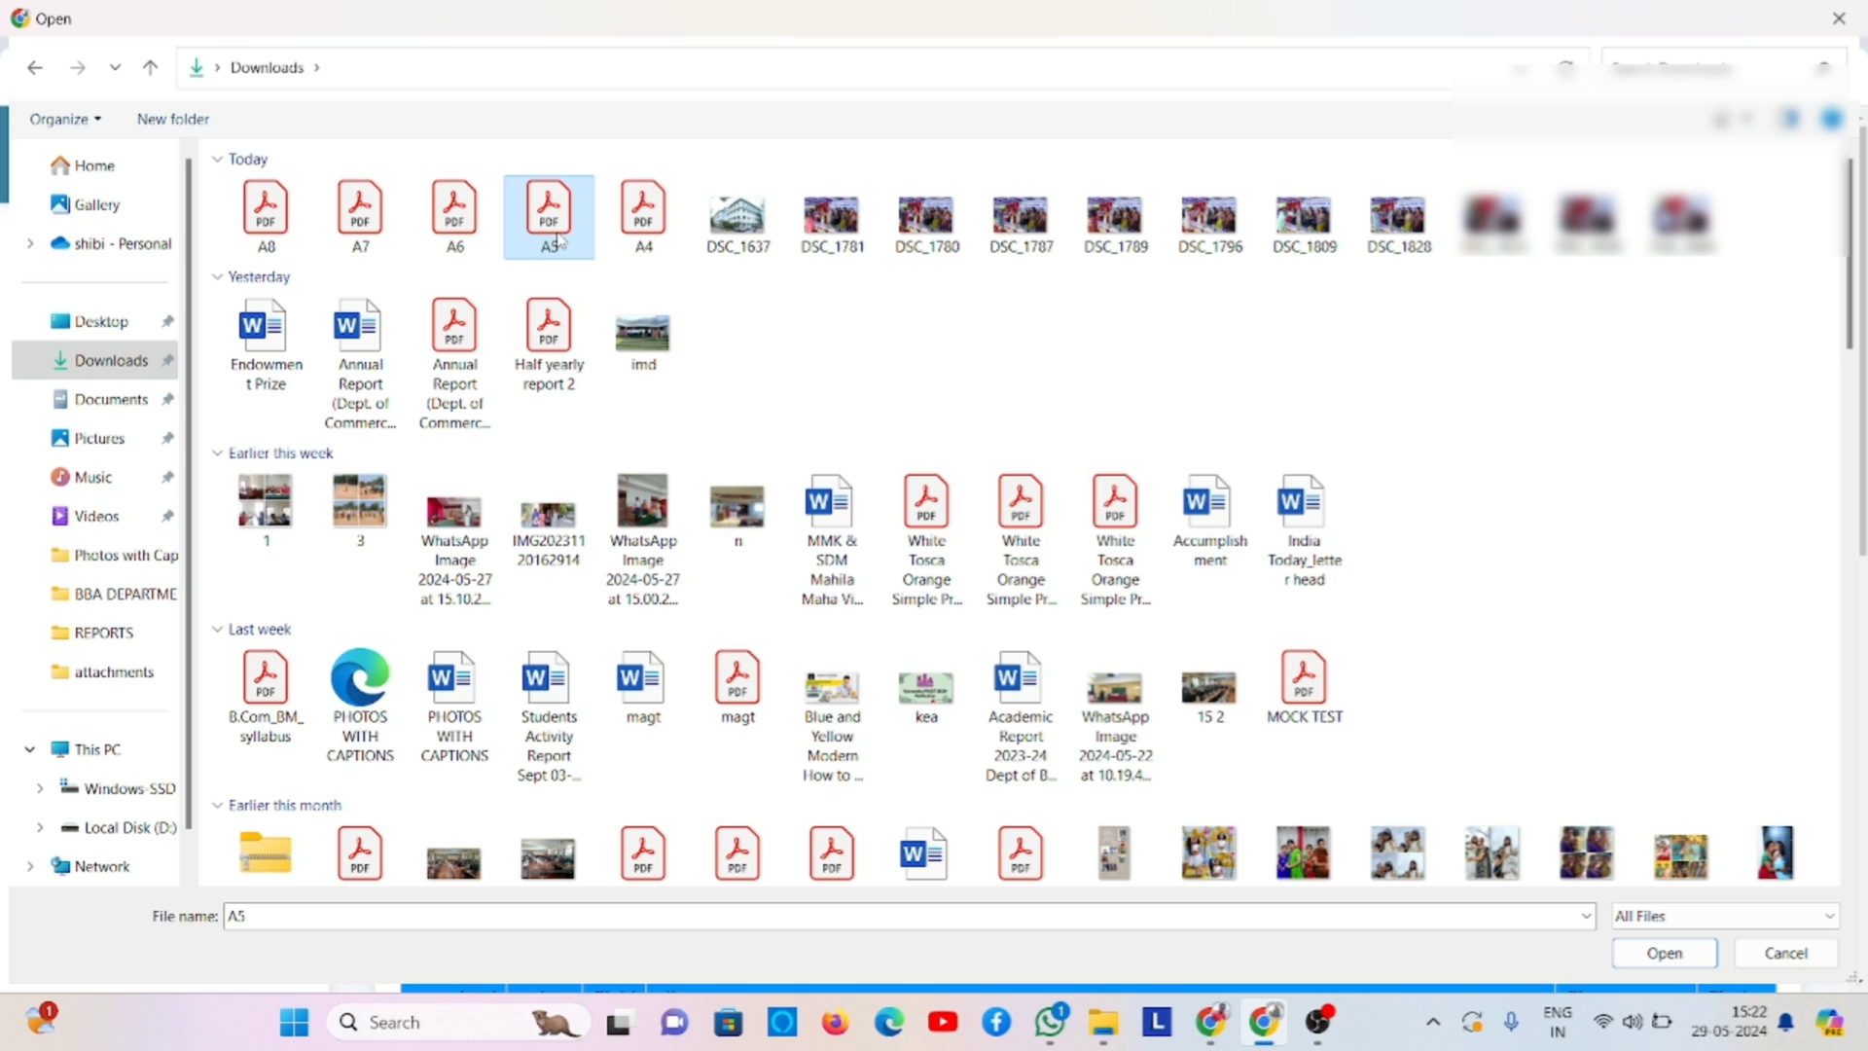
double_click(557, 240)
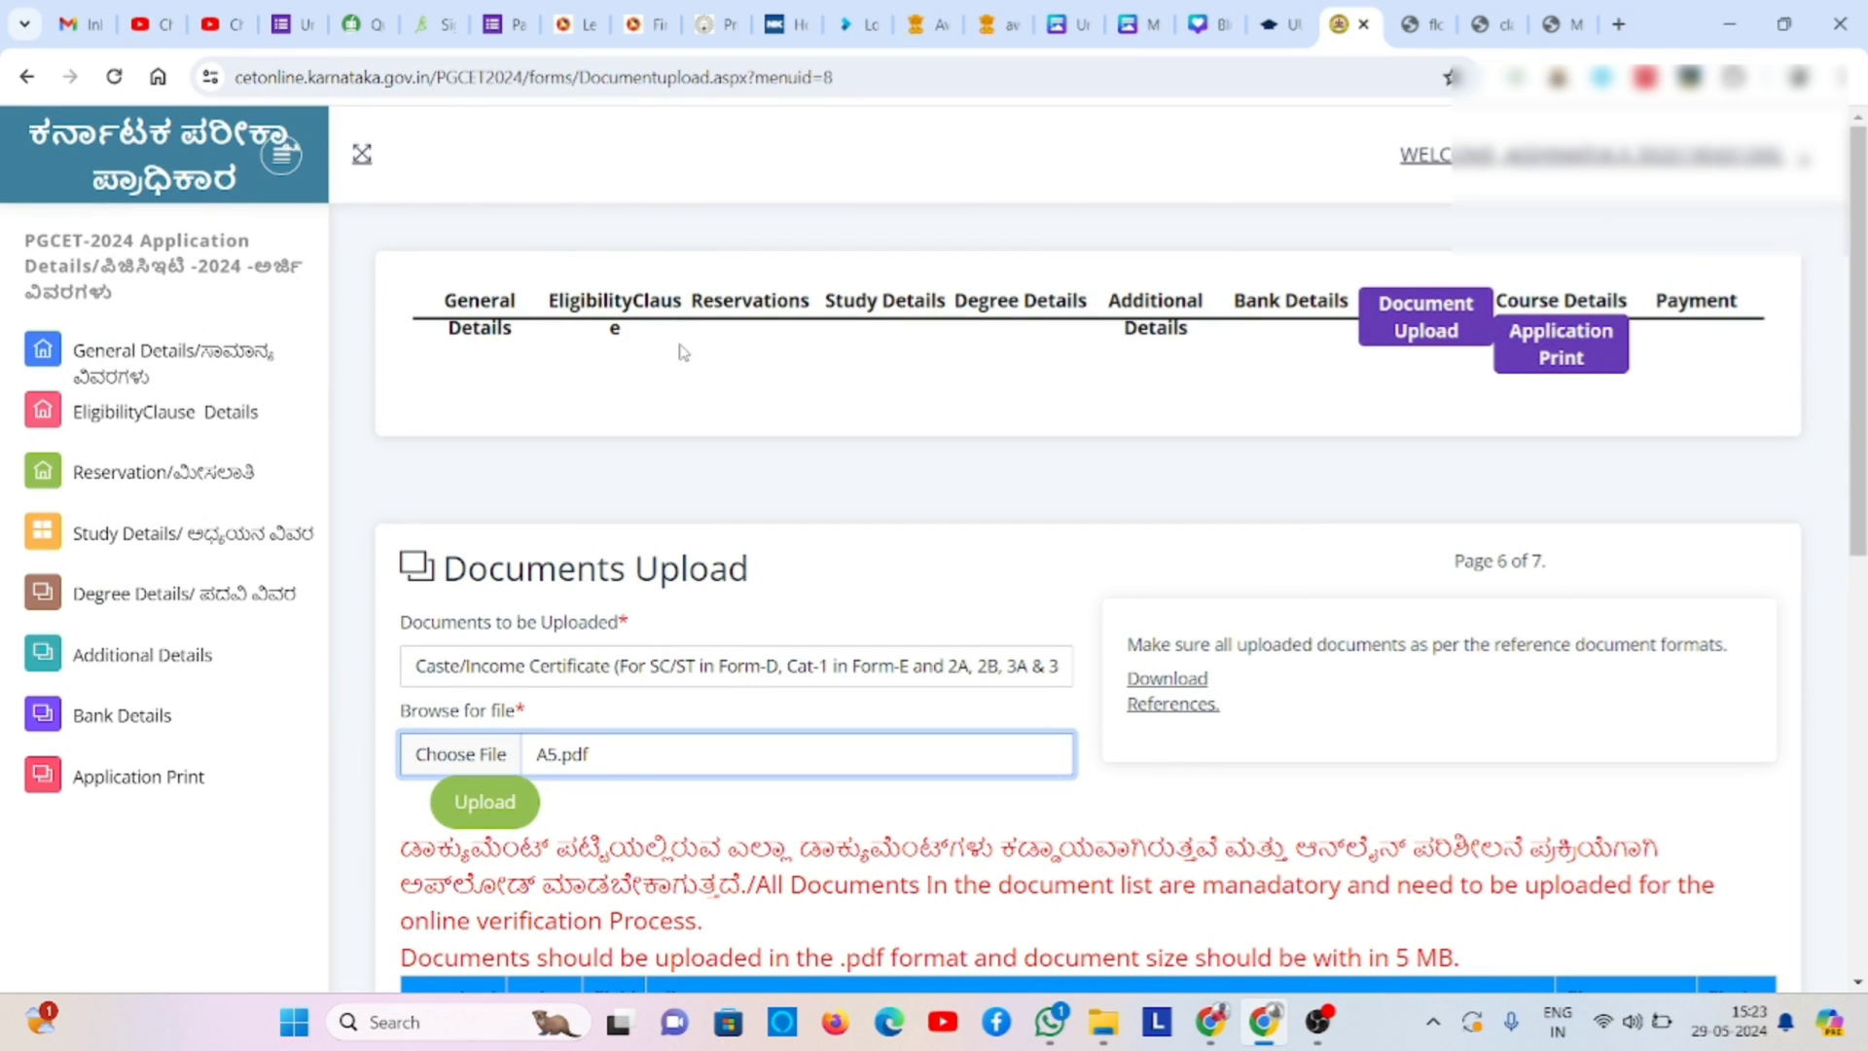
left_click(506, 800)
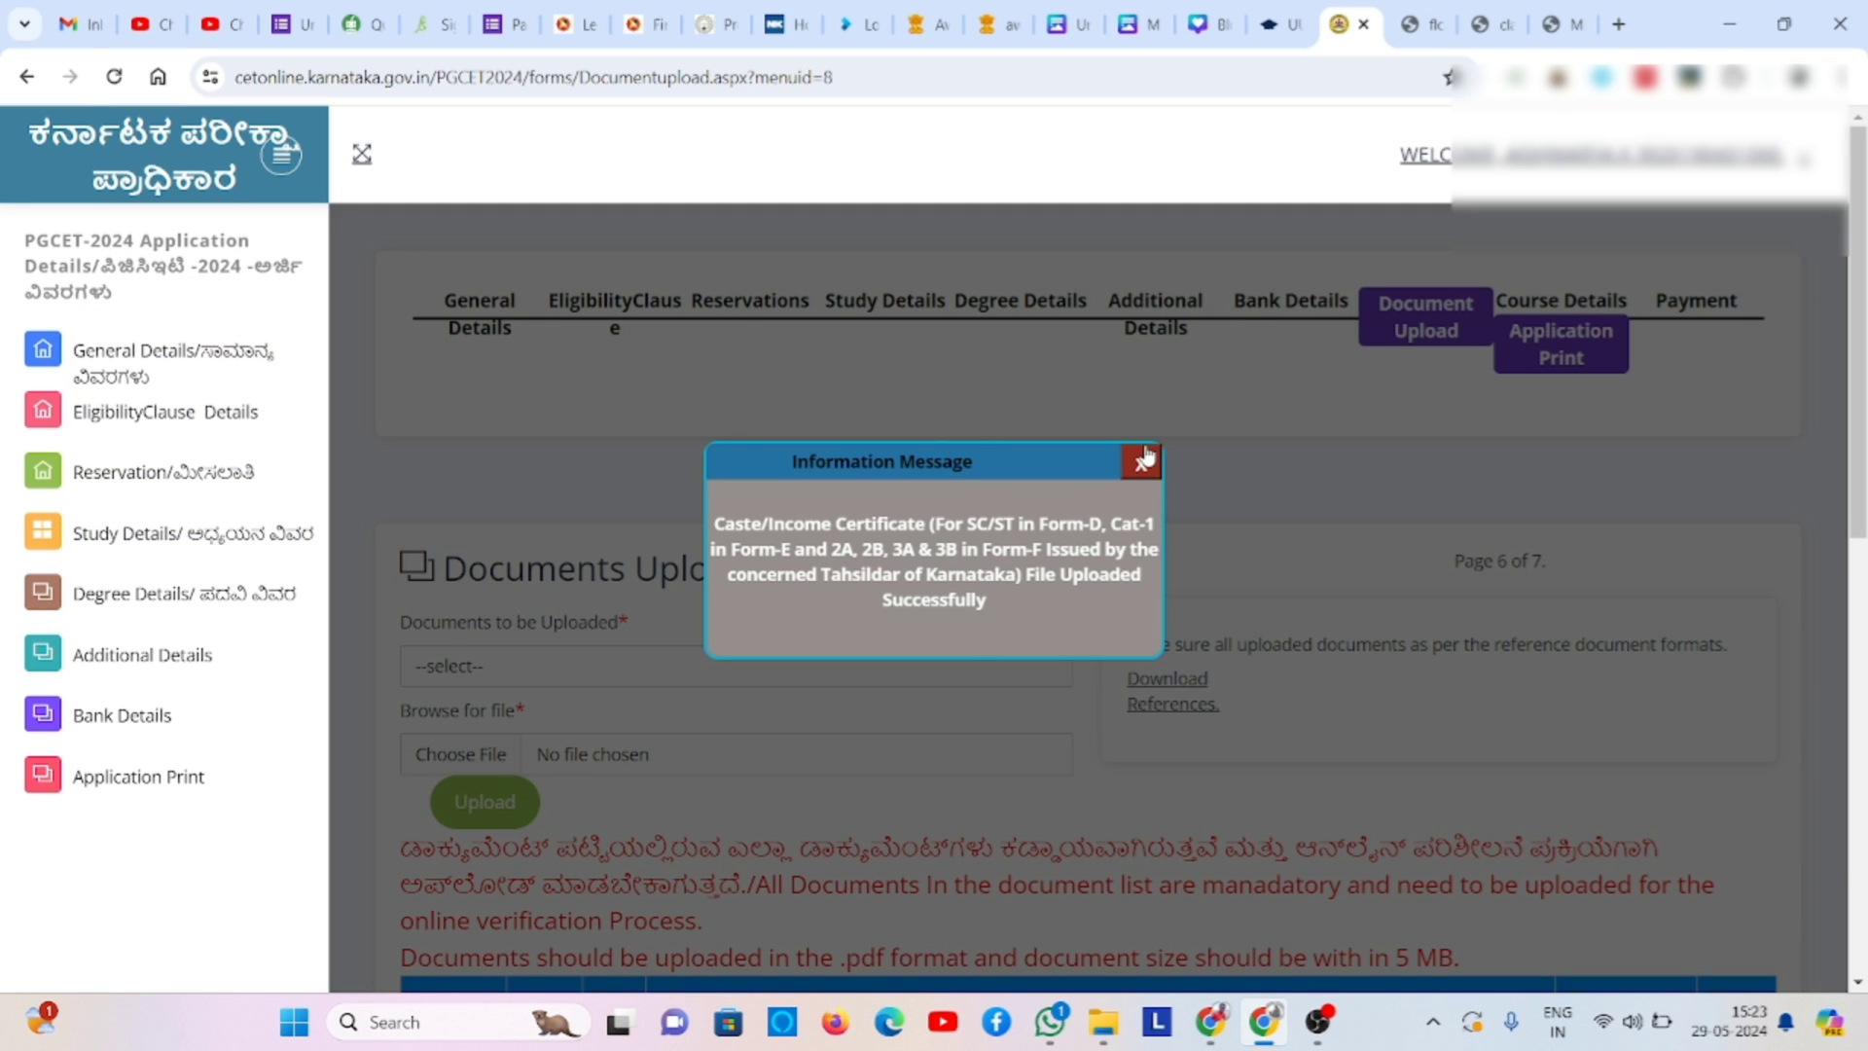
left_click(1141, 463)
scroll(923, 605, "down", 1)
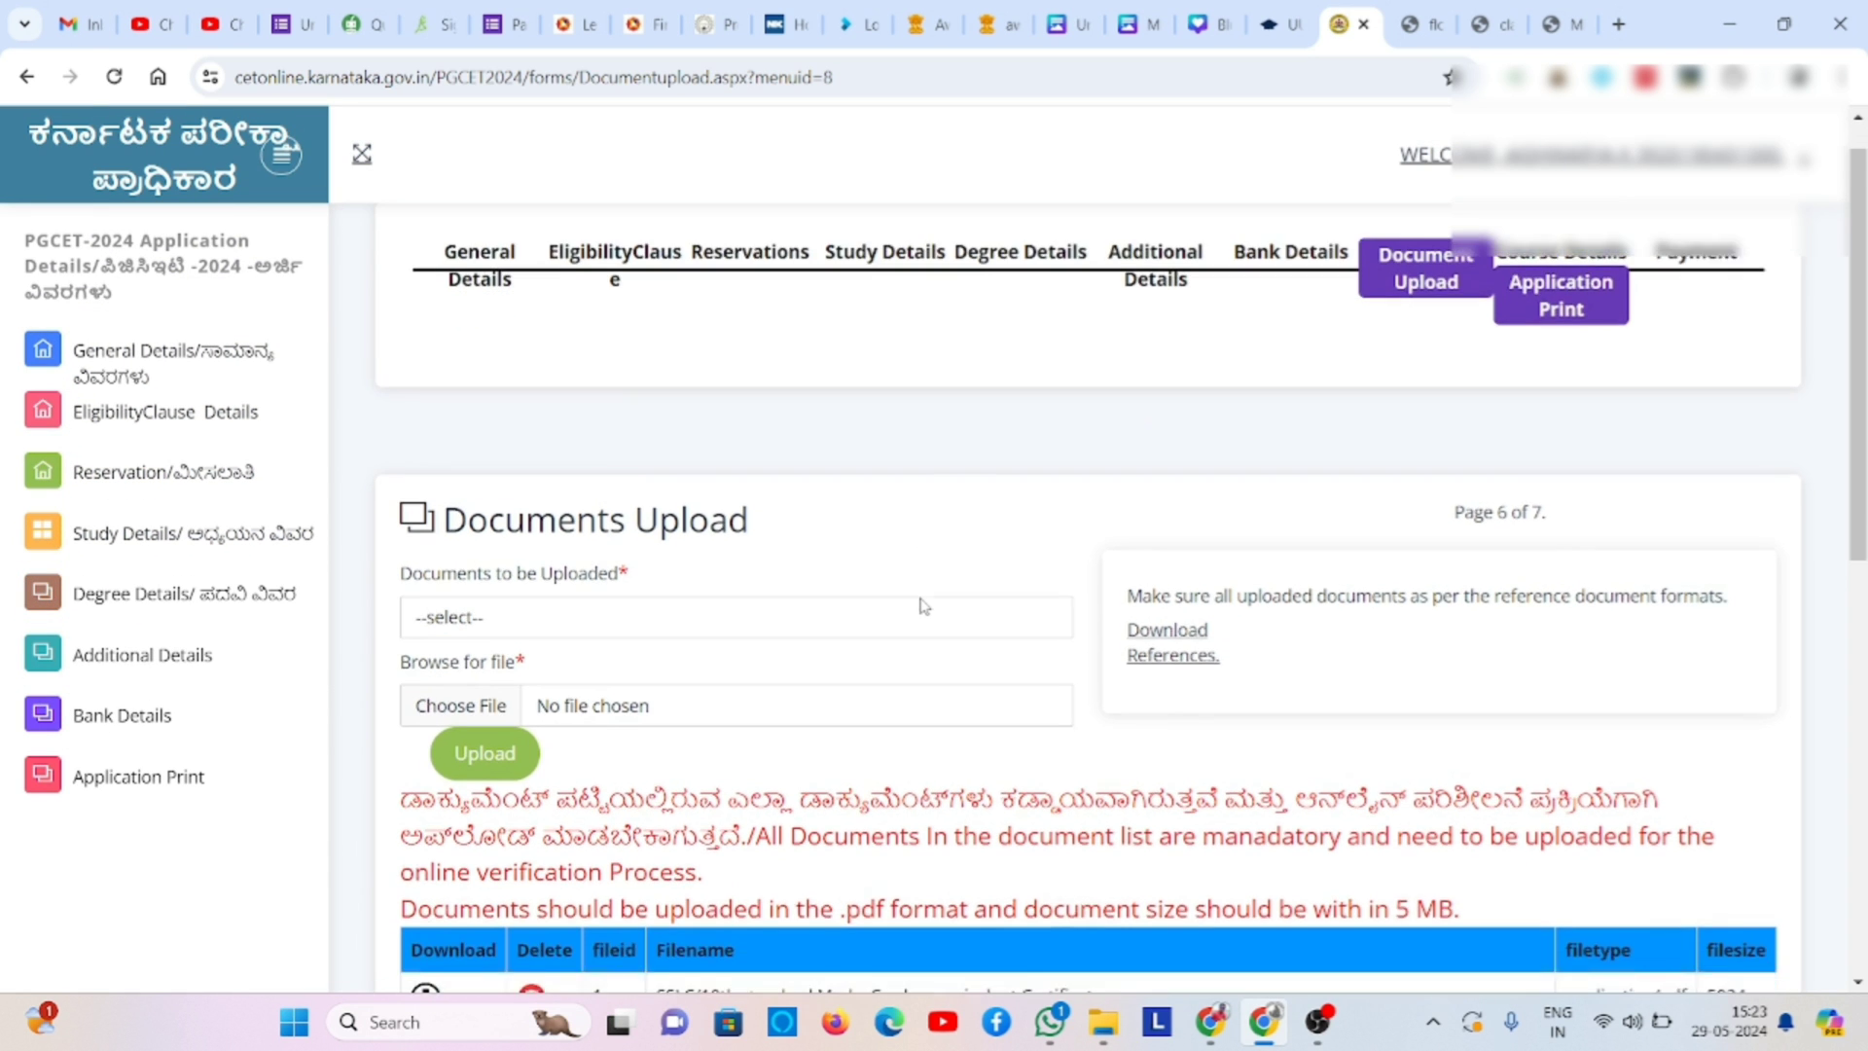
- Select Class 1 Study Certificate as the document type and locate file A7 on the Desktop
left_click(980, 574)
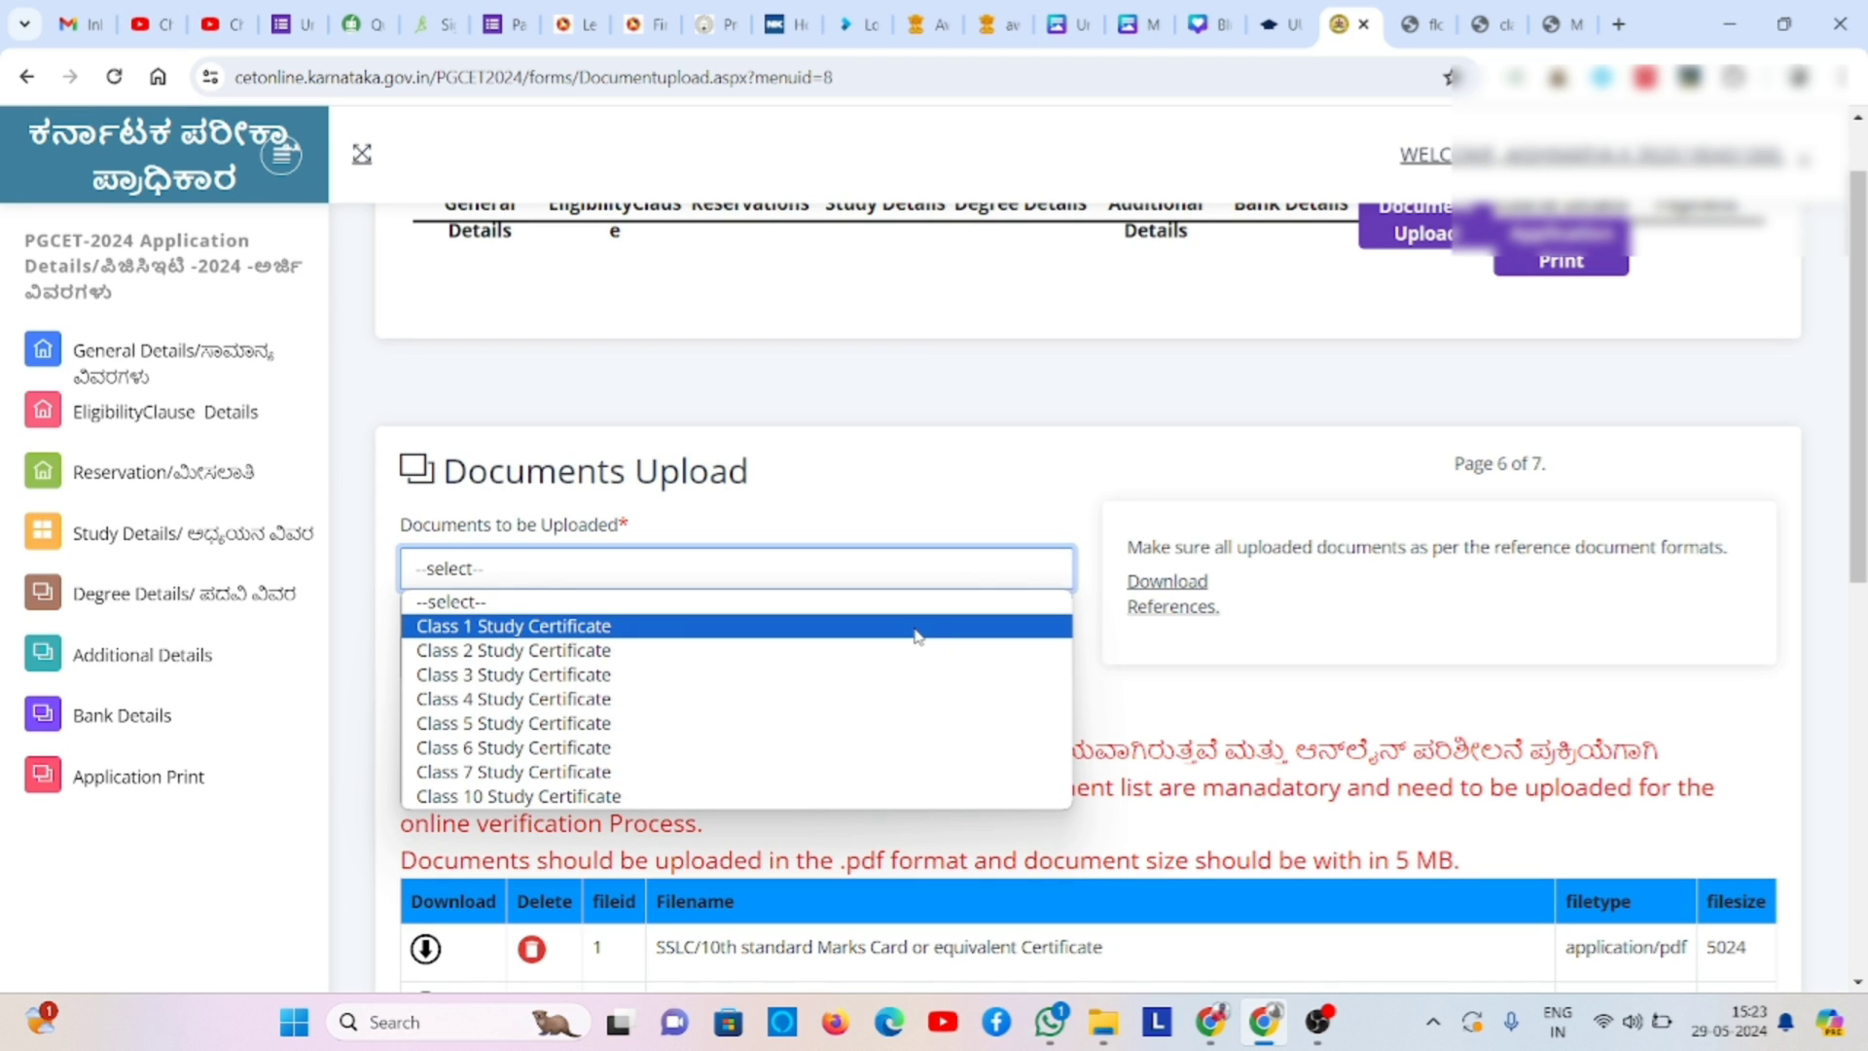
left_click(918, 631)
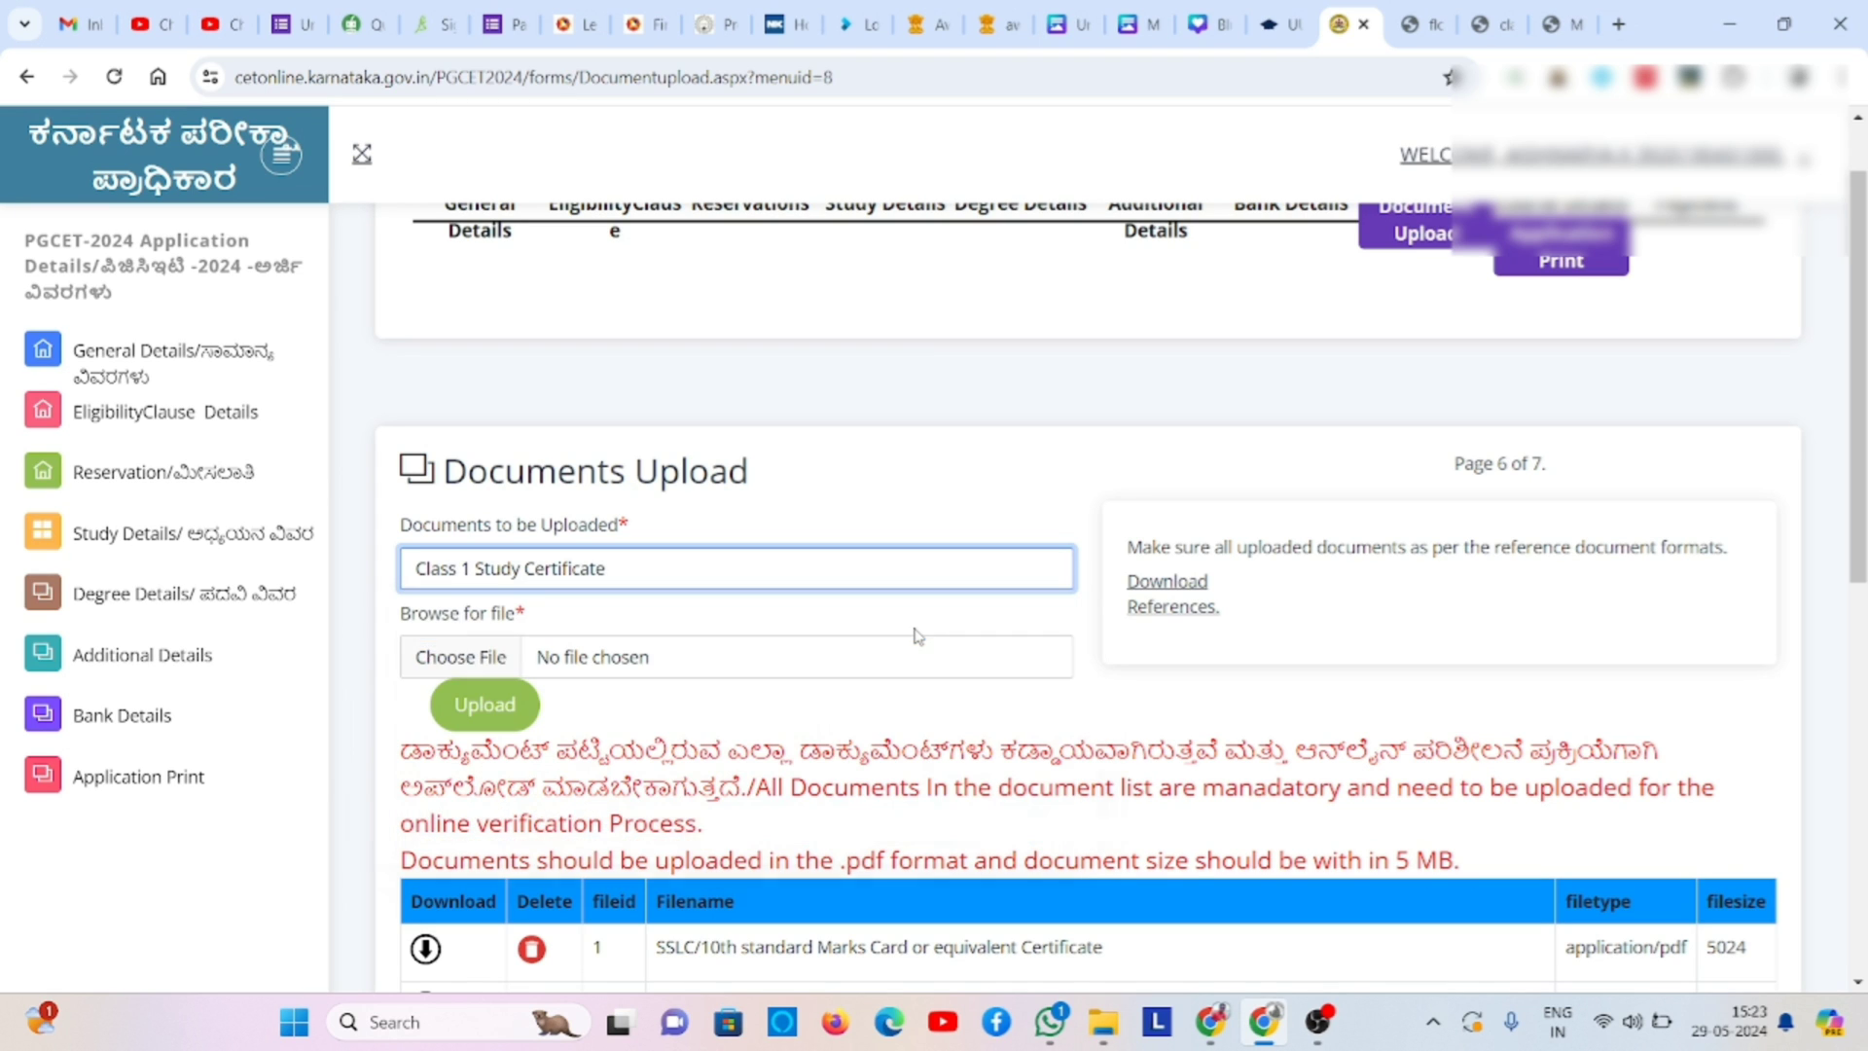
left_click(484, 652)
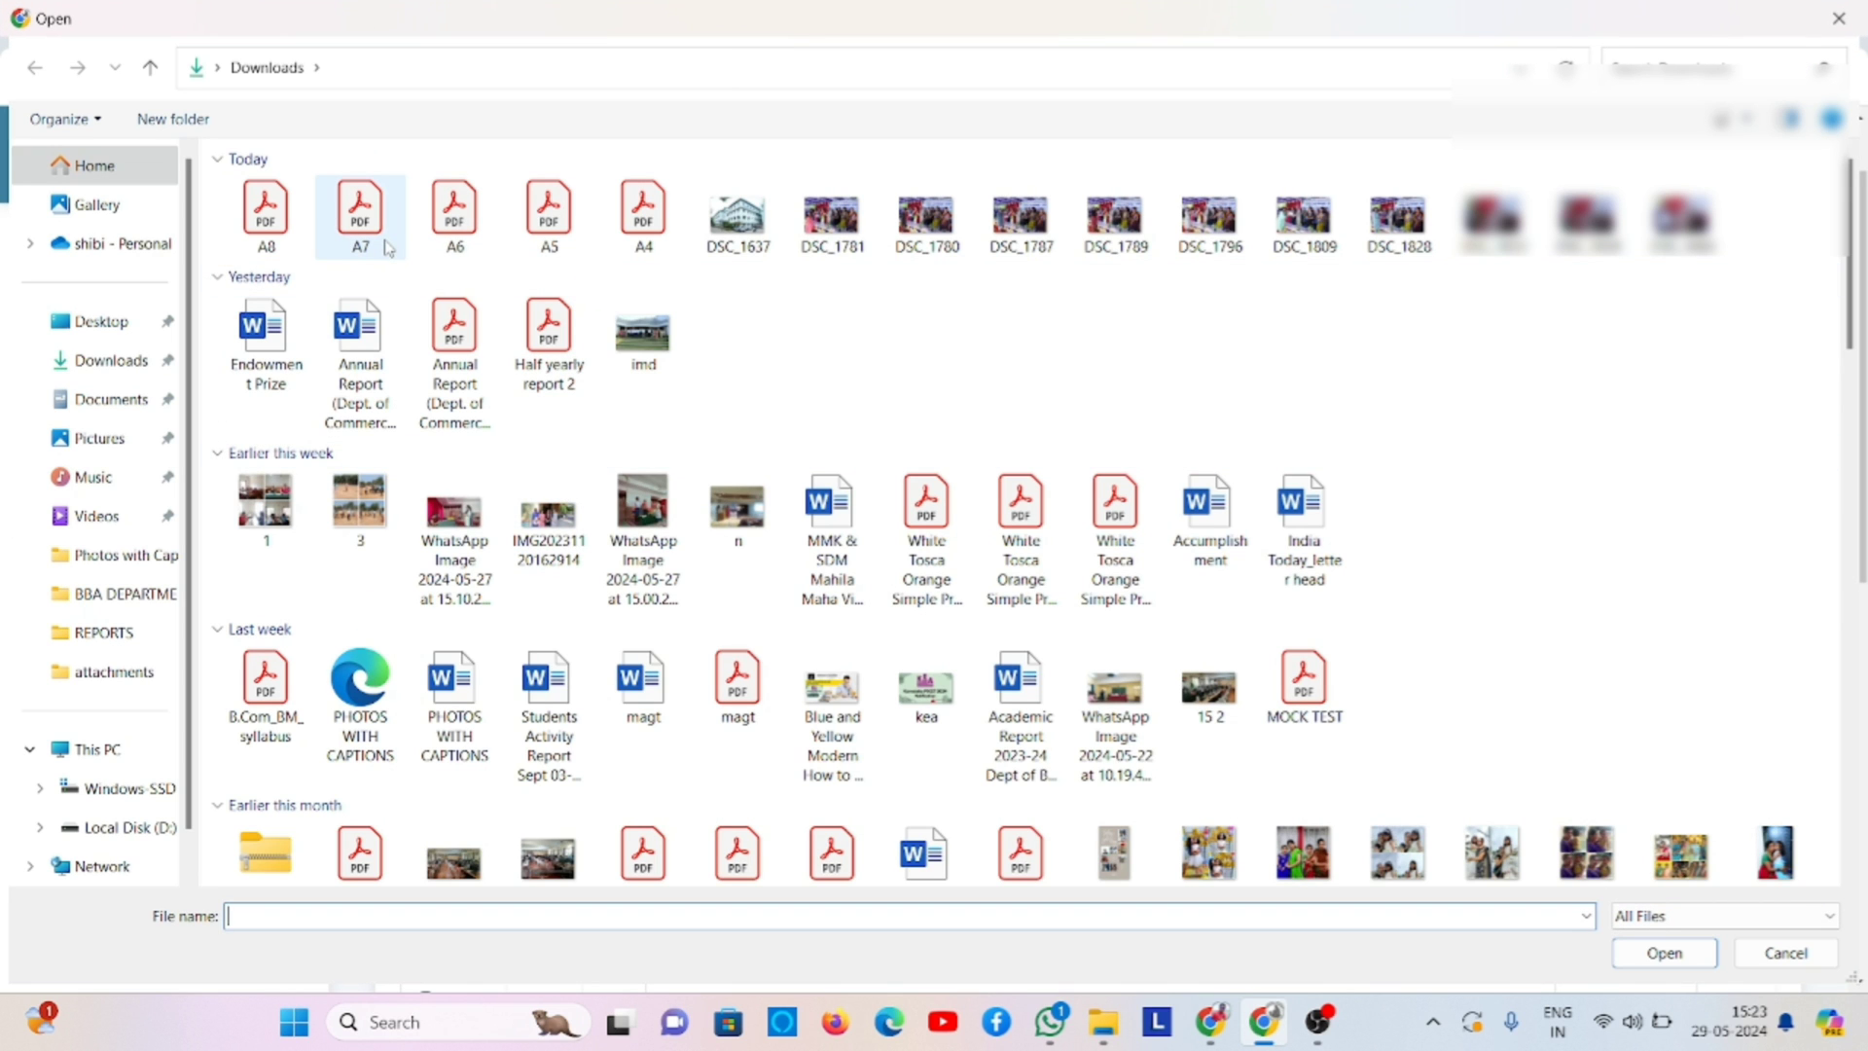
left_click(117, 335)
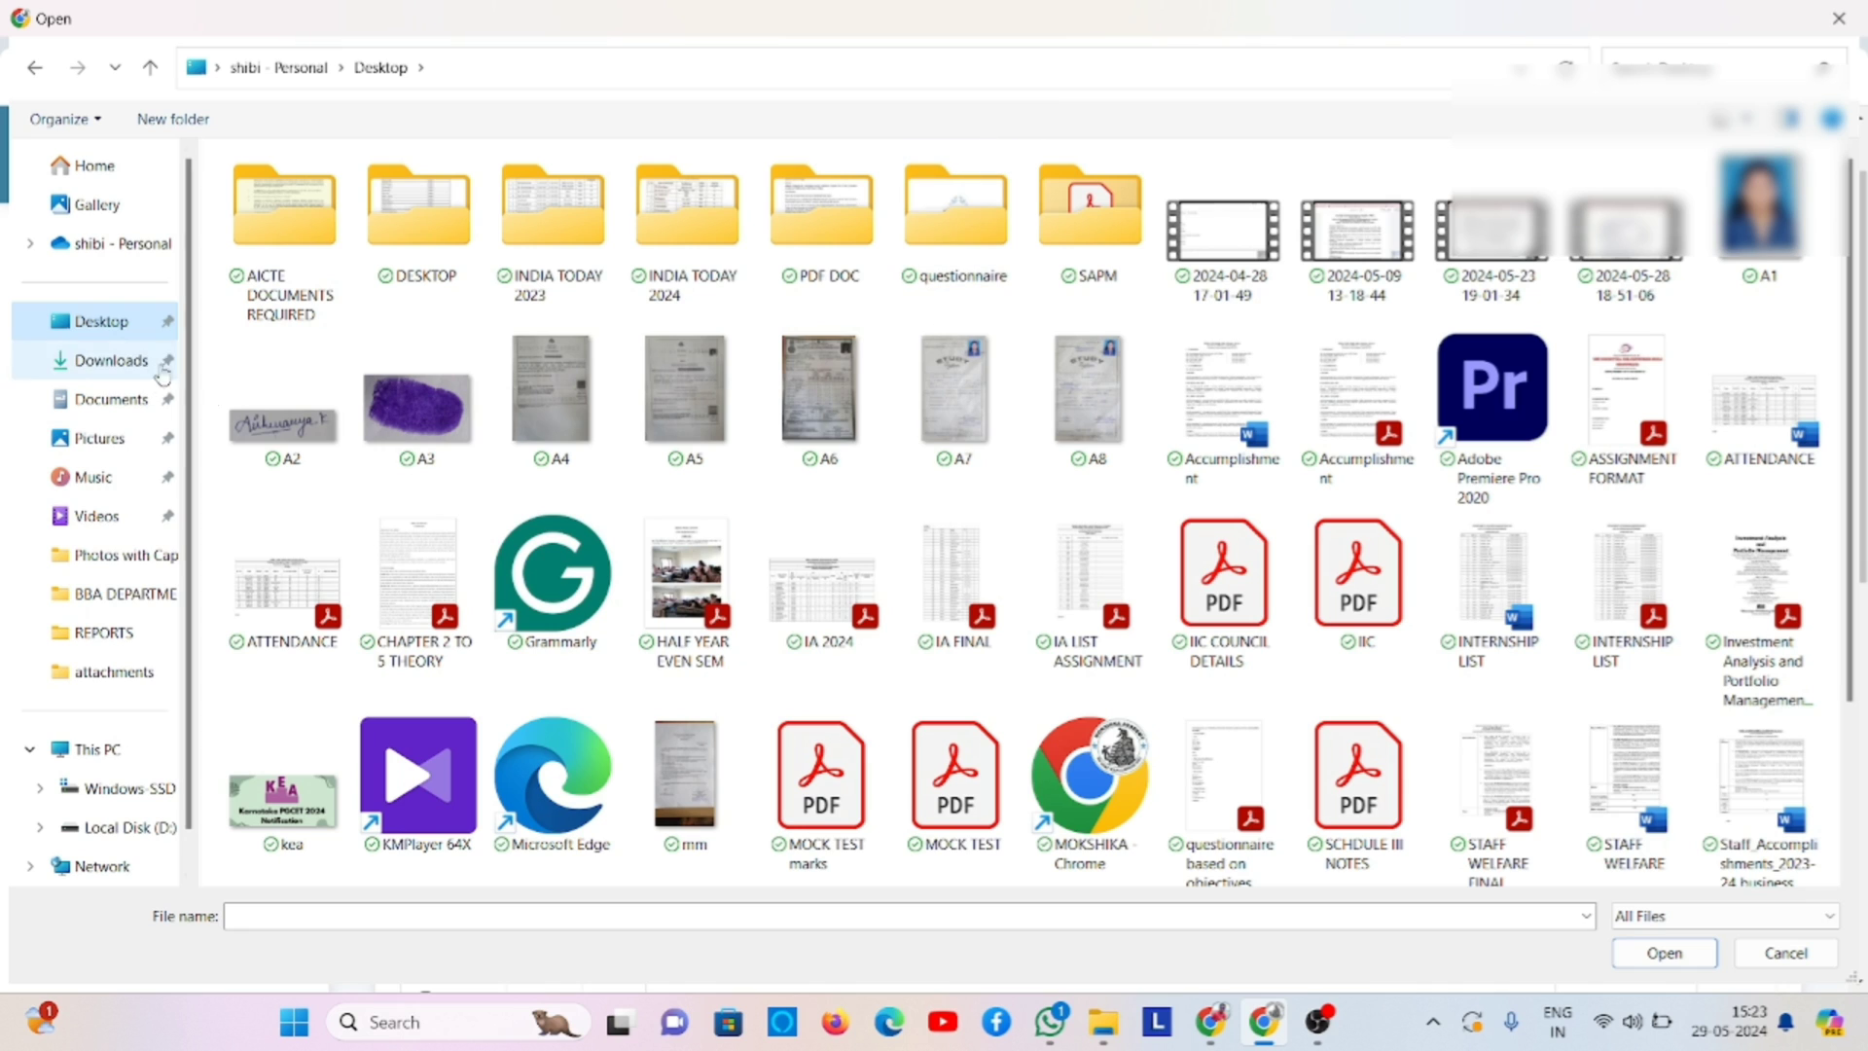
double_click(978, 409)
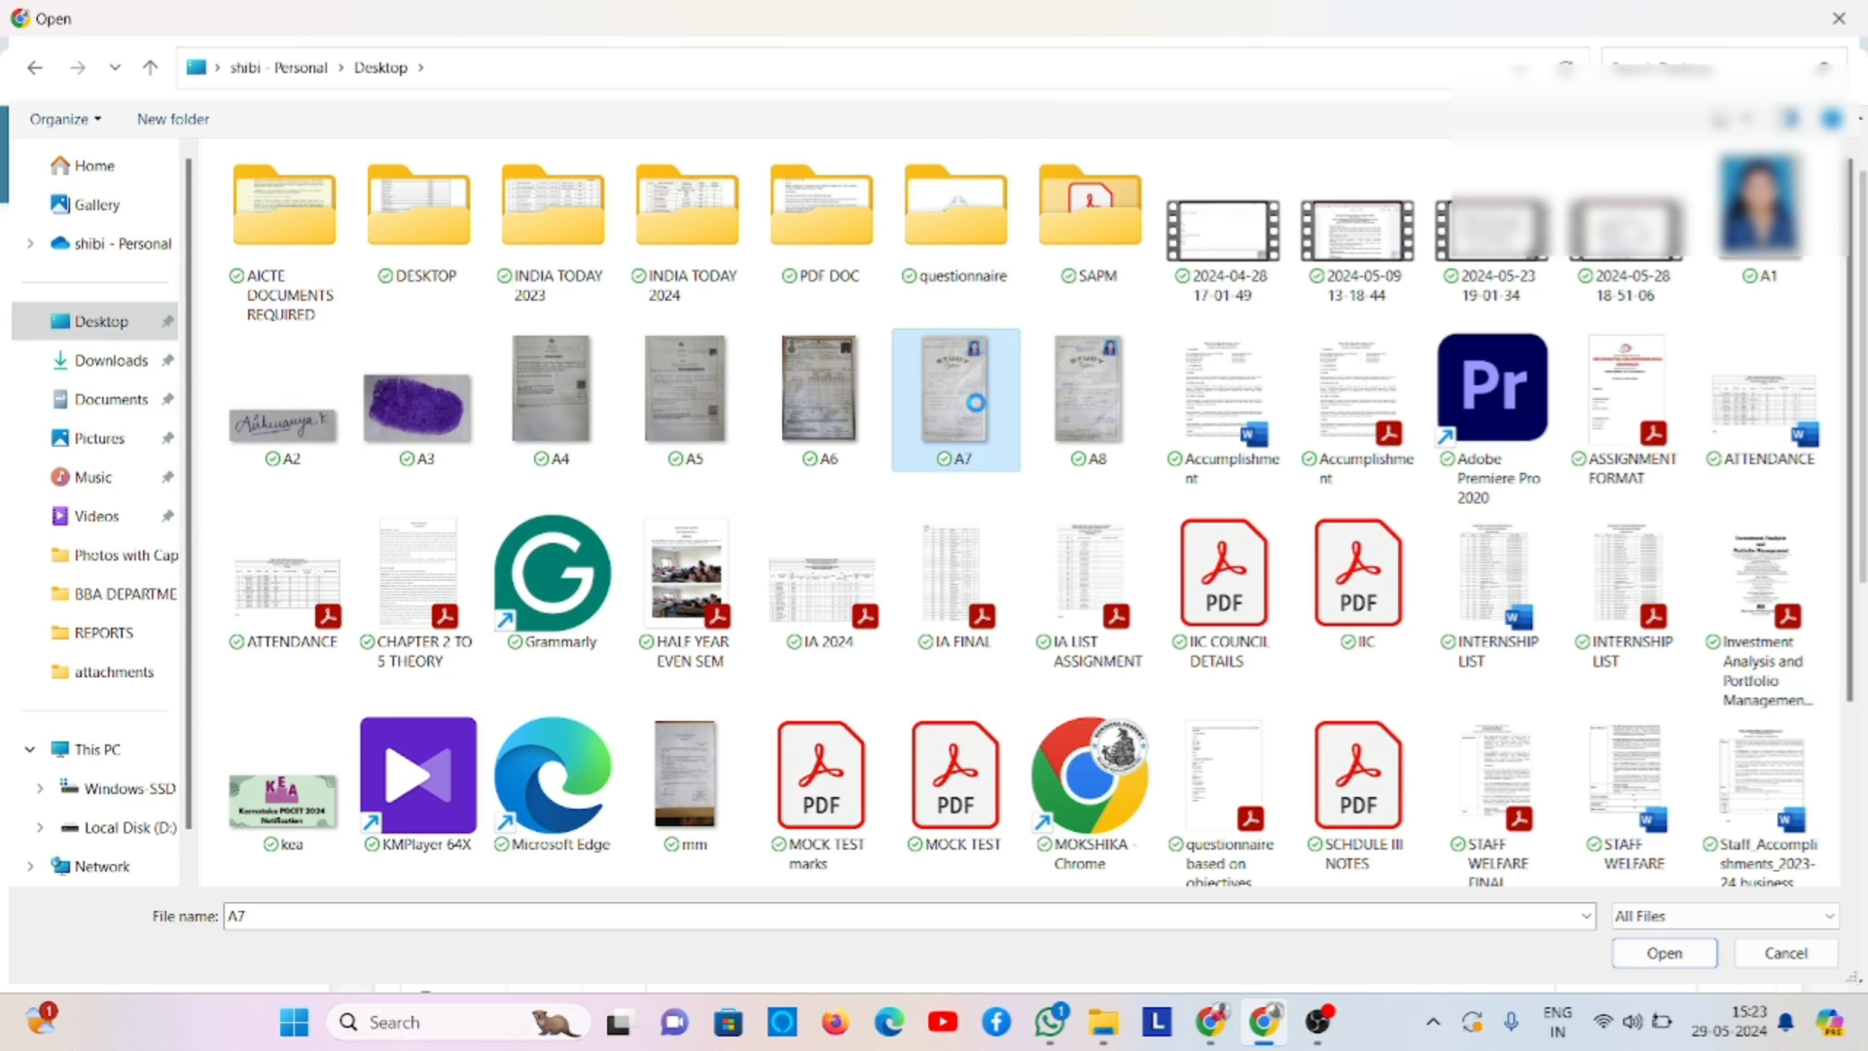
right_click(977, 409)
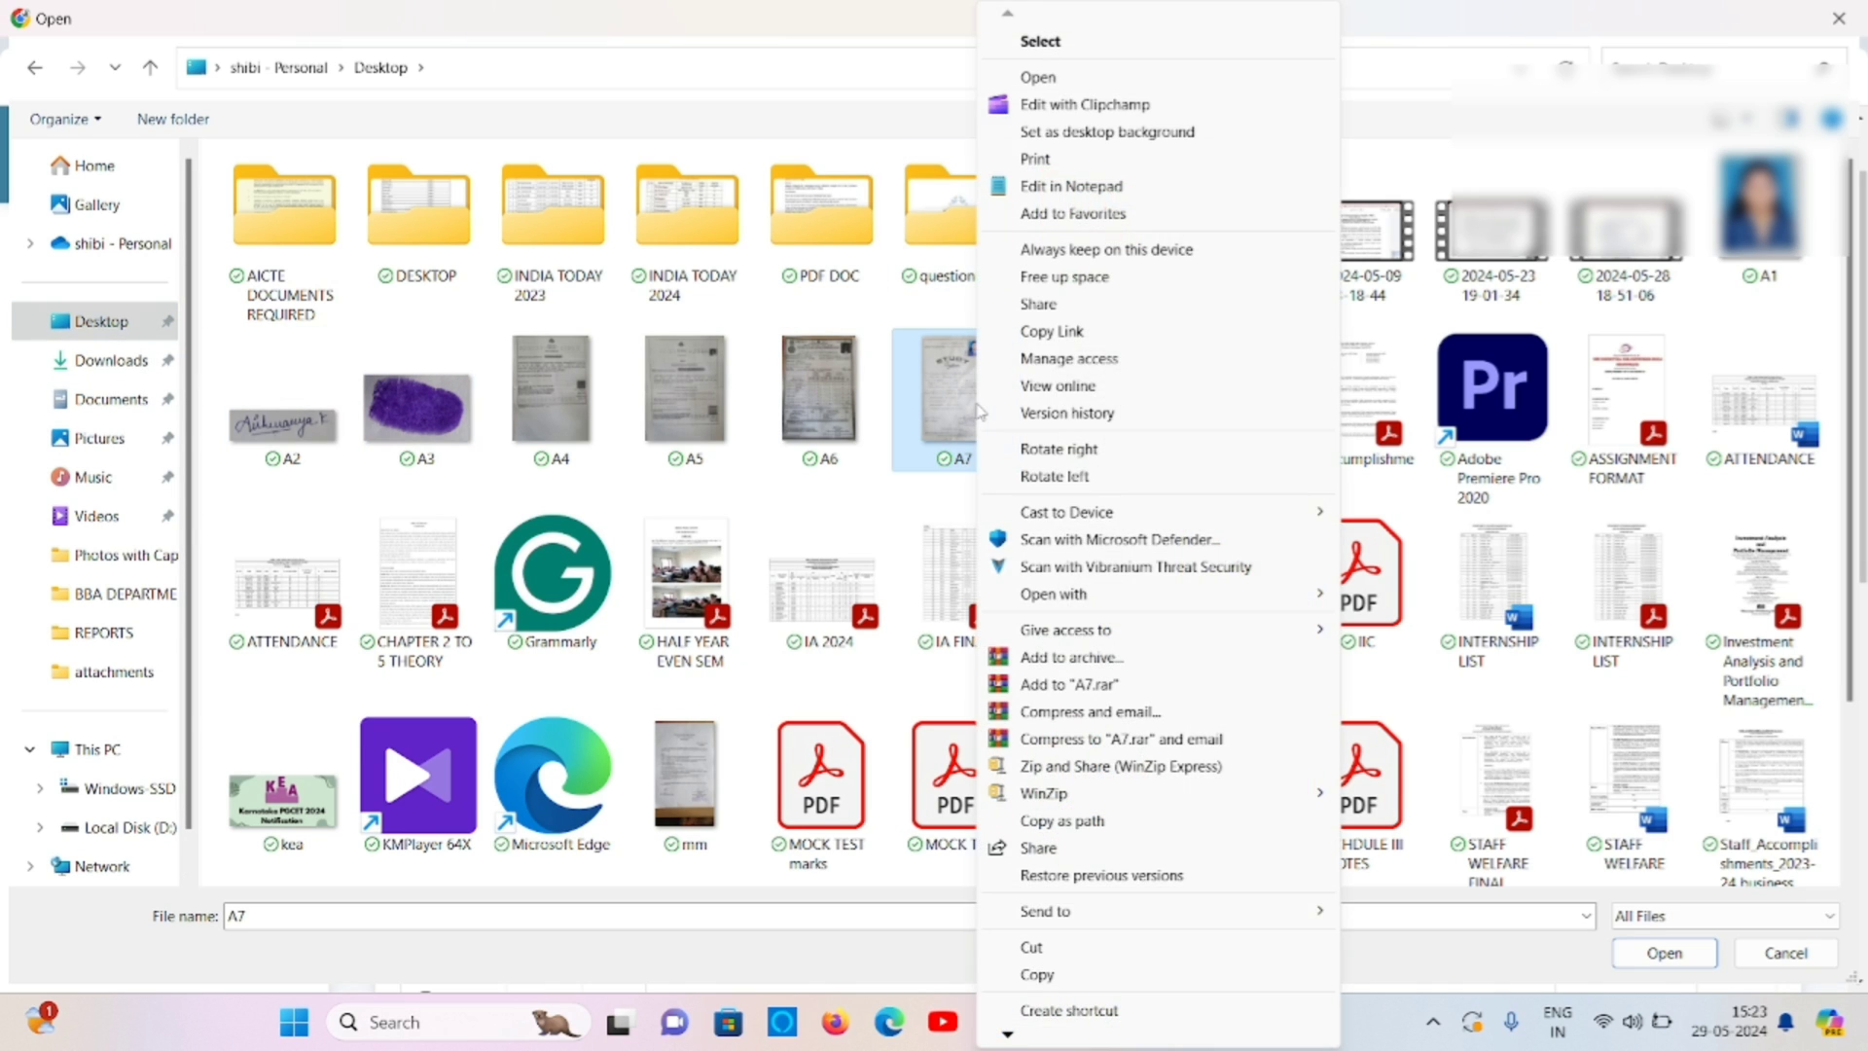
left_click(1070, 86)
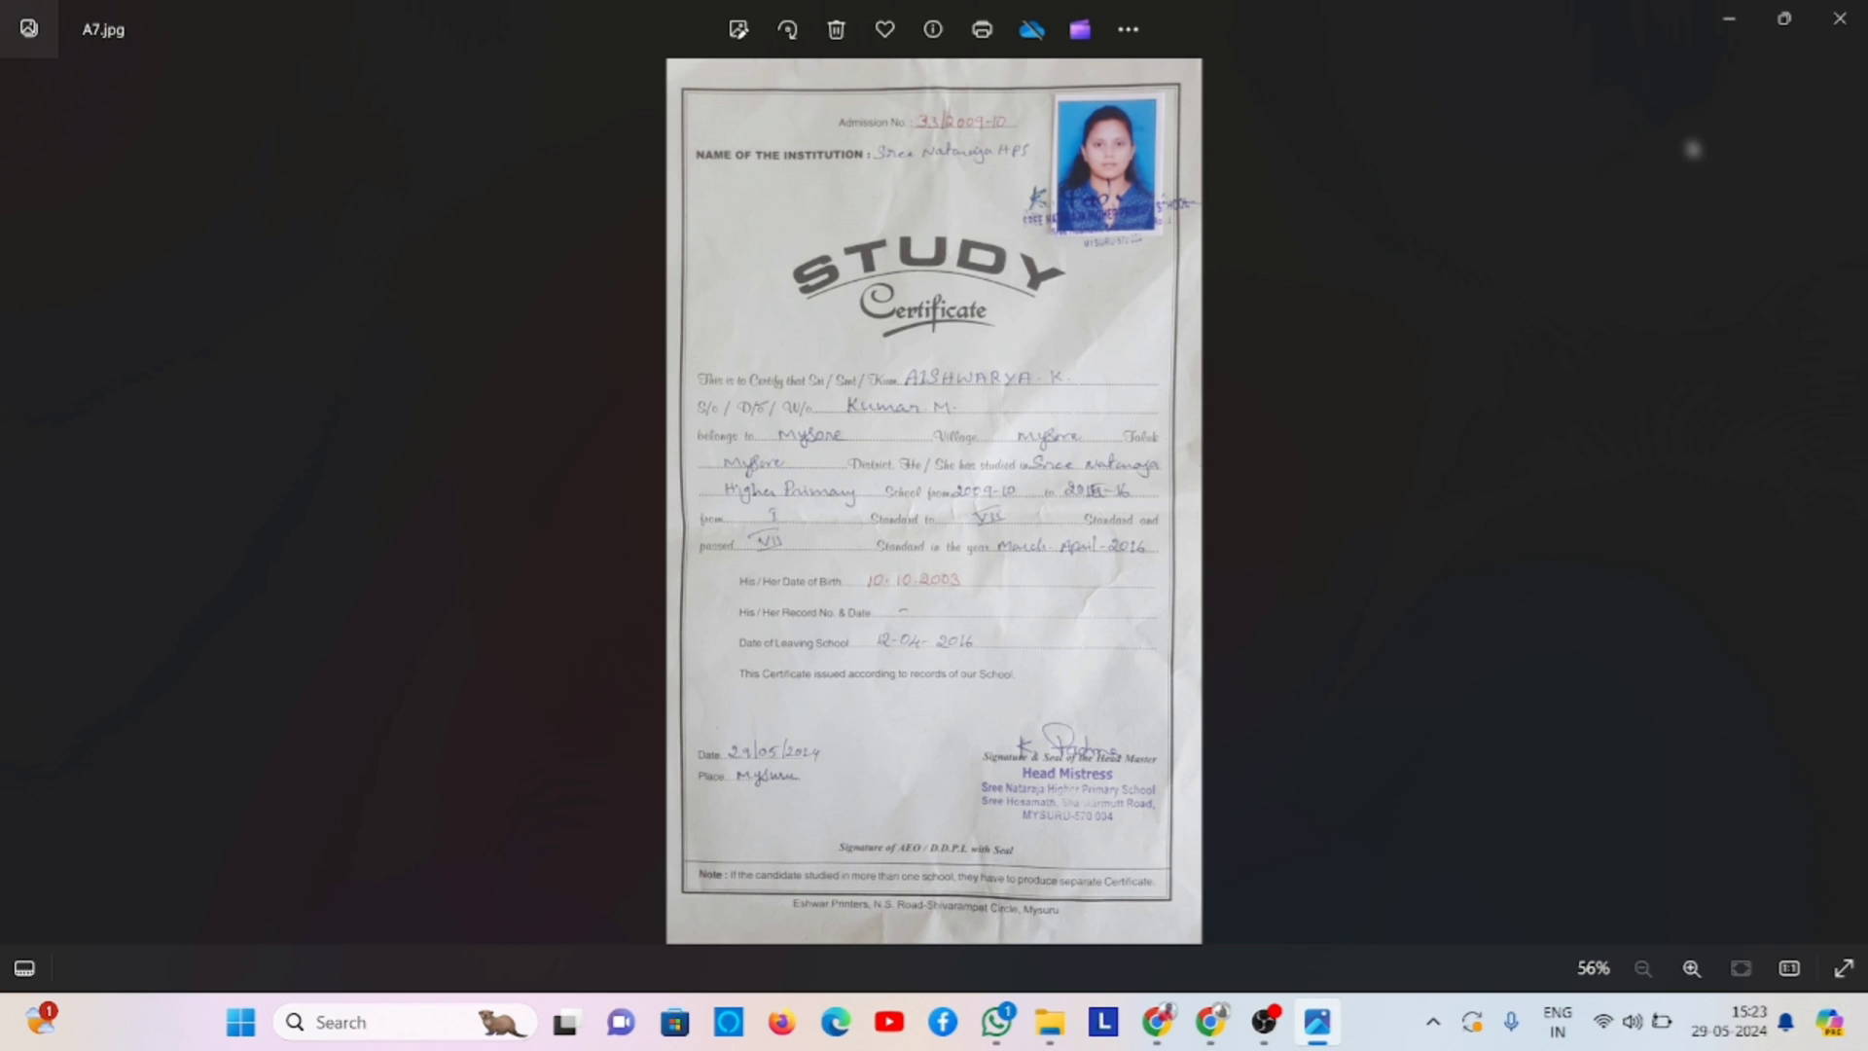
- Attach A7.pdf from Downloads and upload it as the Class 1 Study Certificate
left_click(1859, 8)
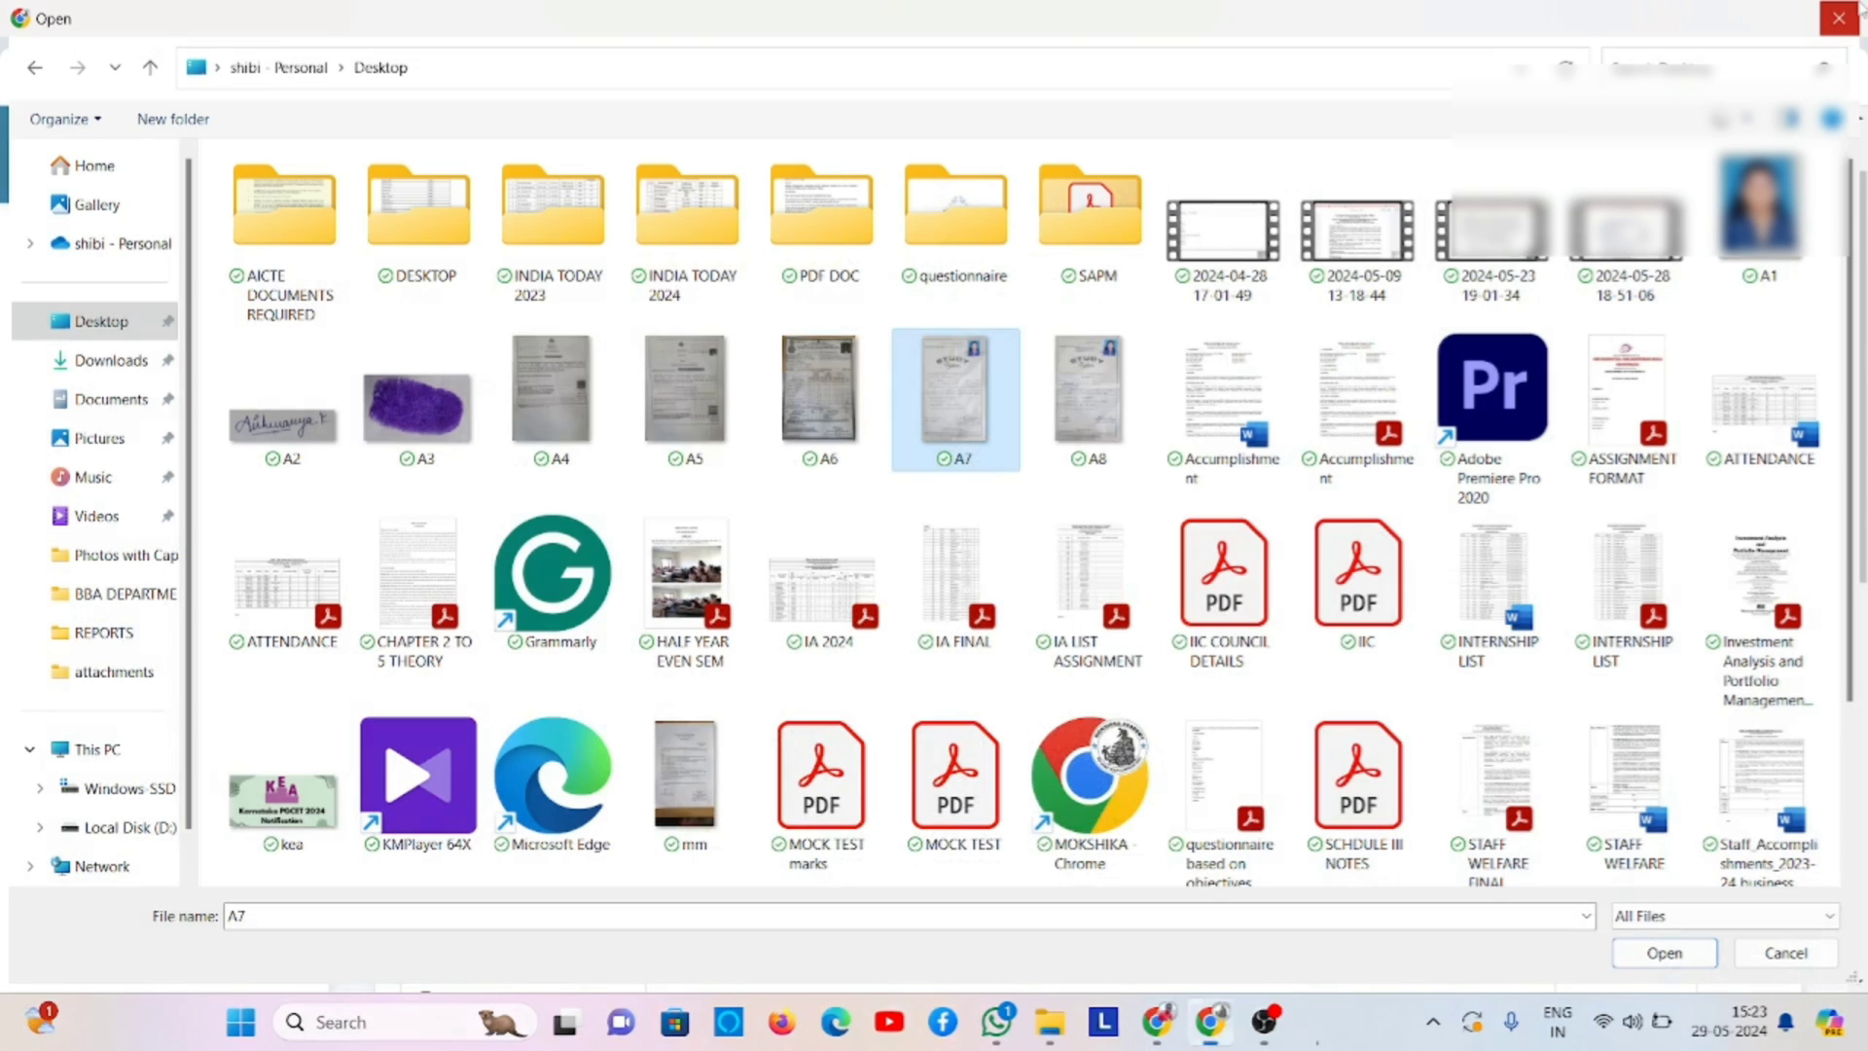
left_click(127, 361)
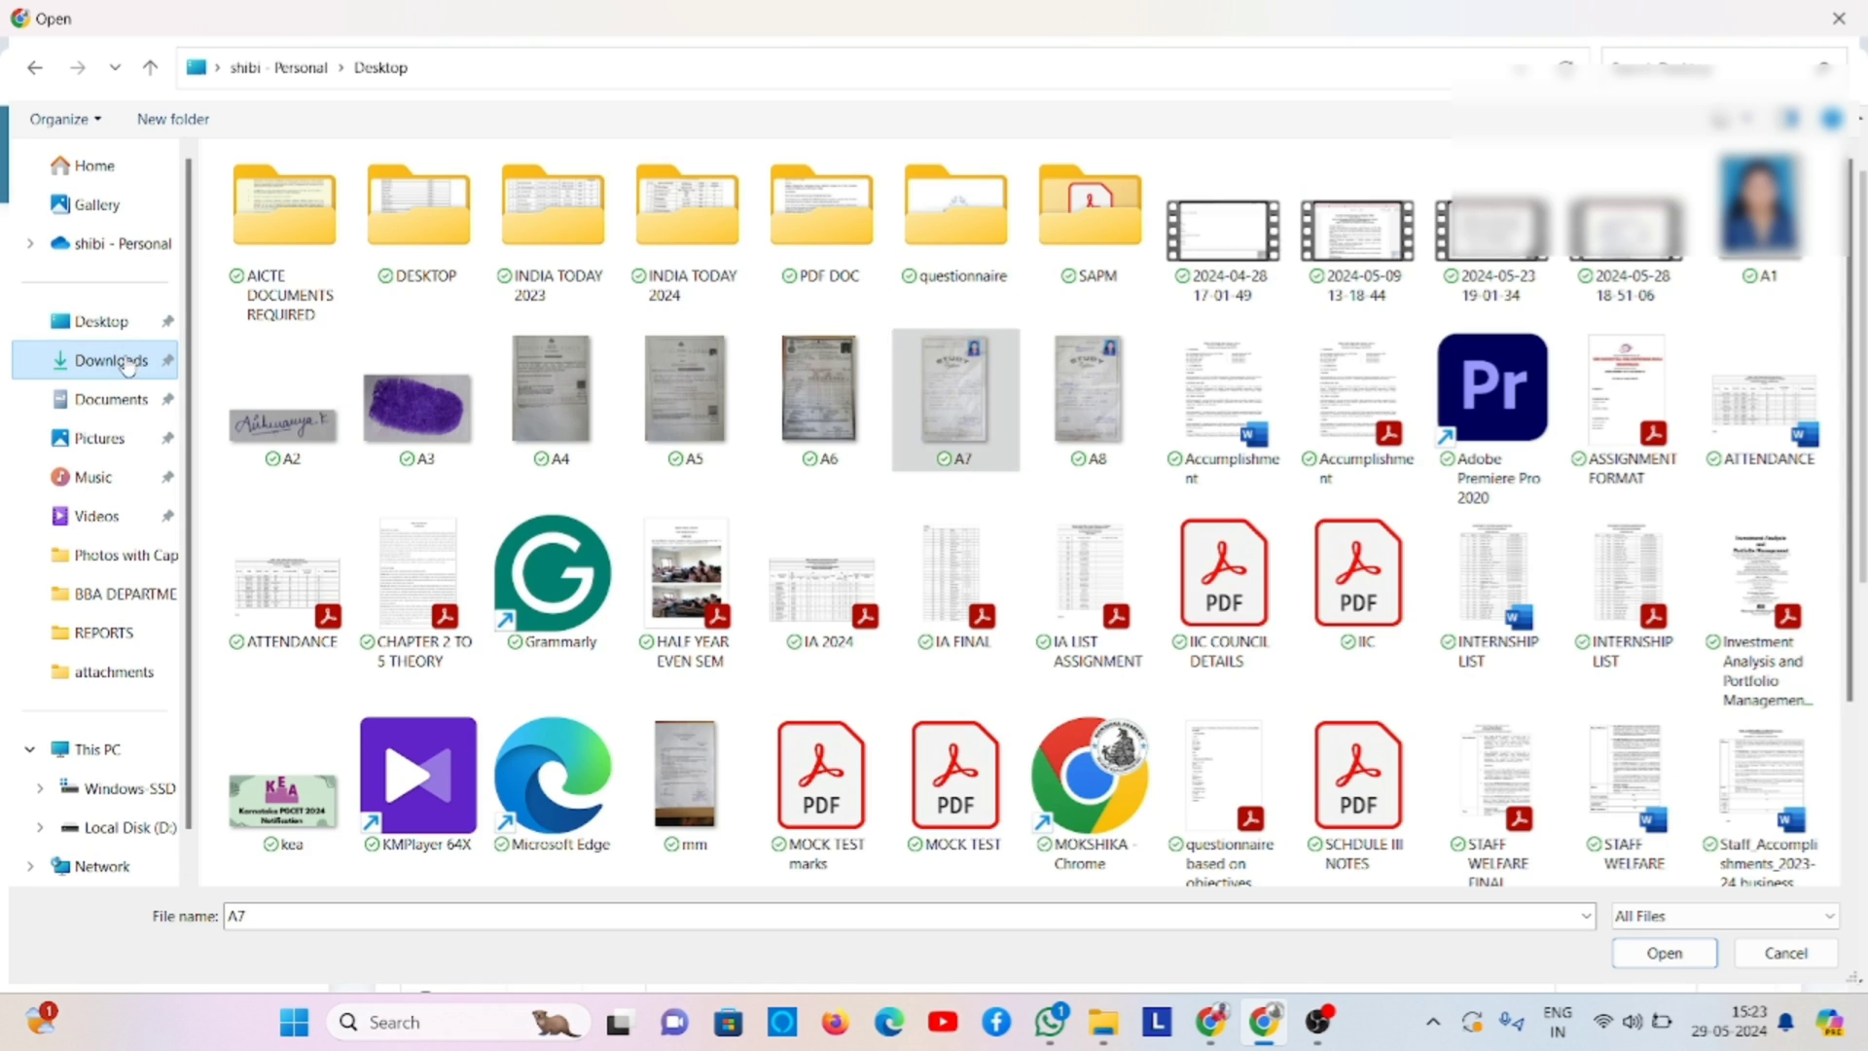
double_click(358, 224)
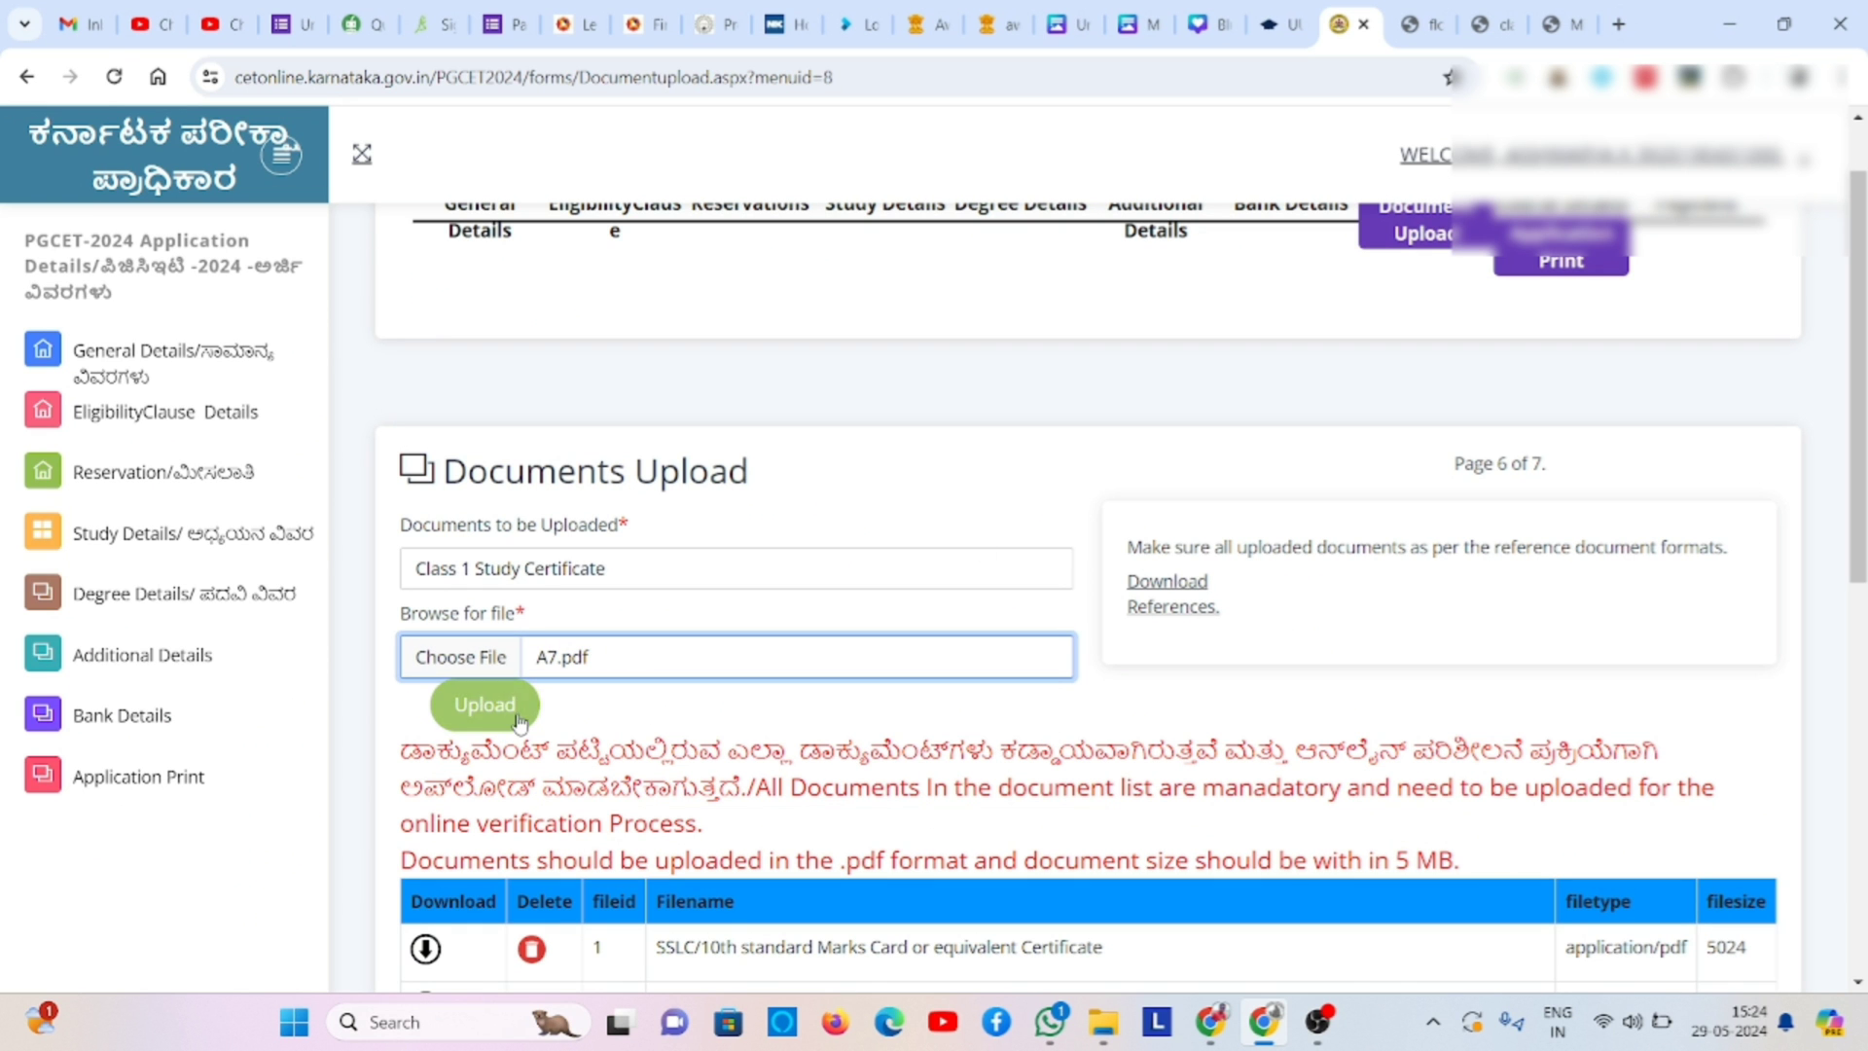
left_click(518, 722)
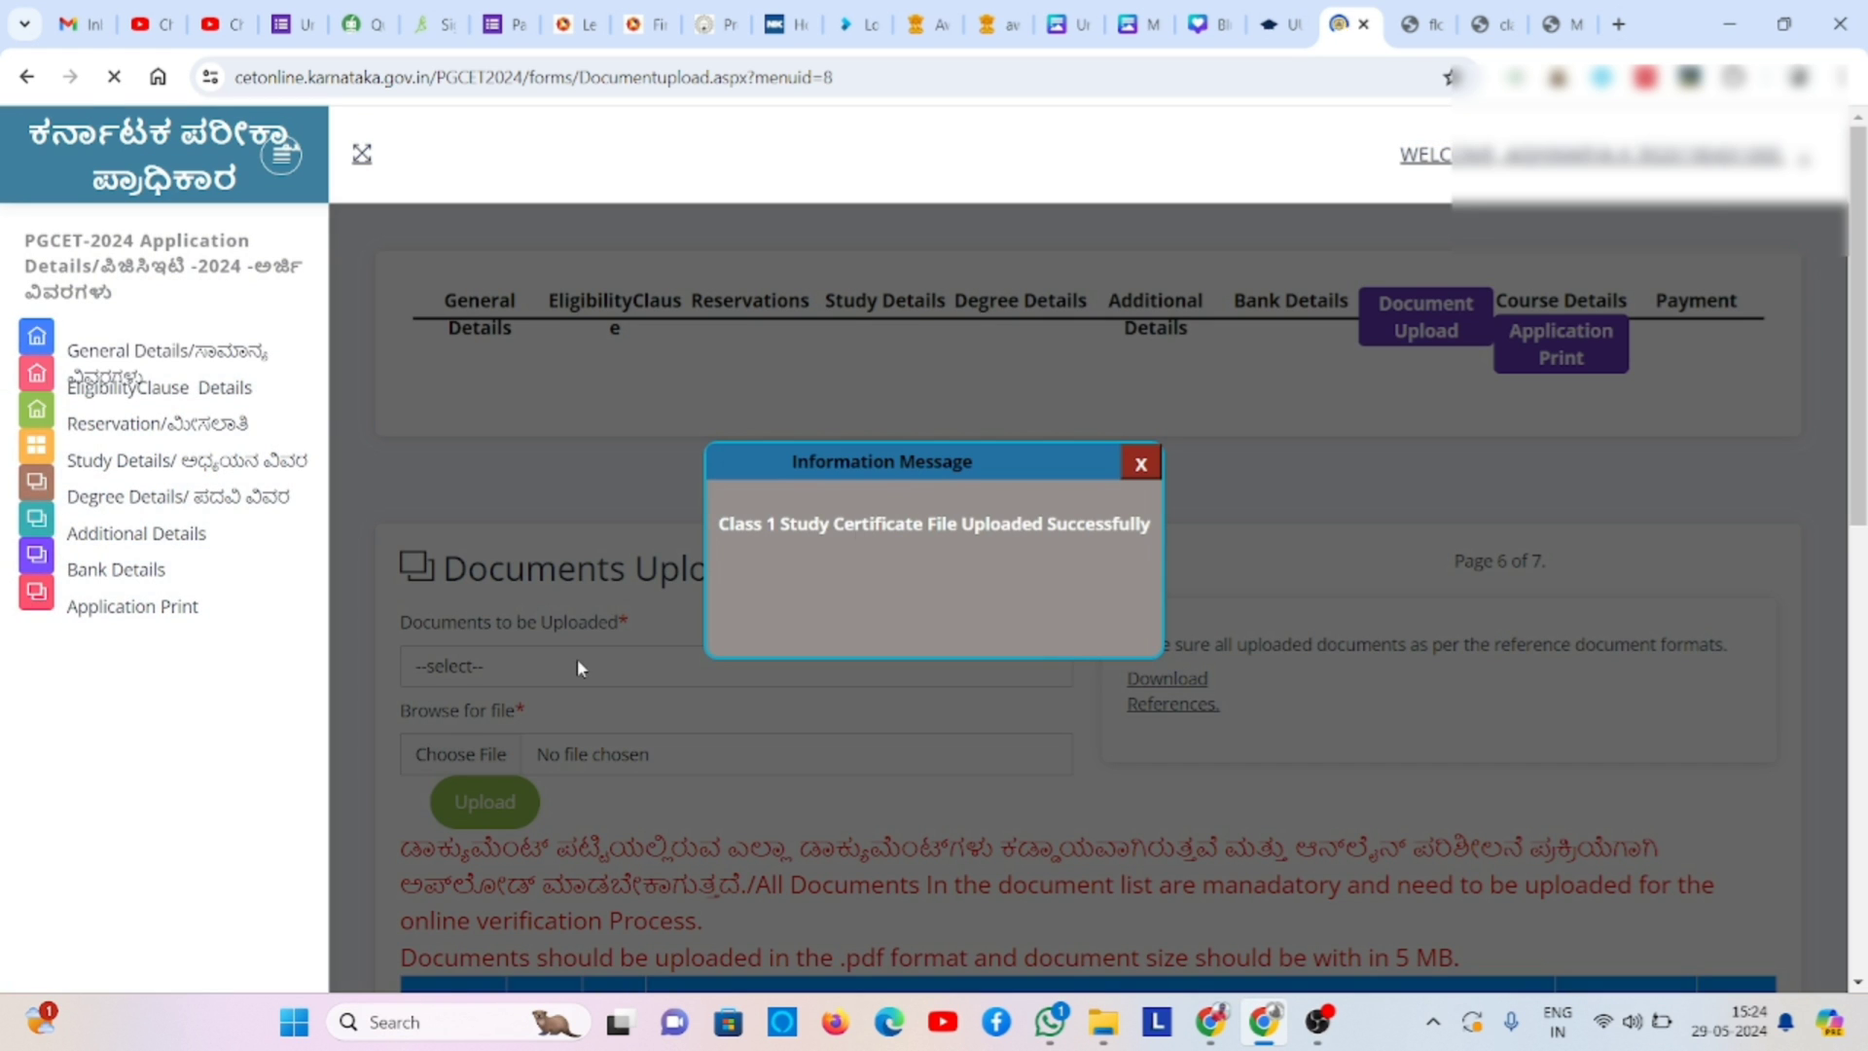
left_click(1140, 463)
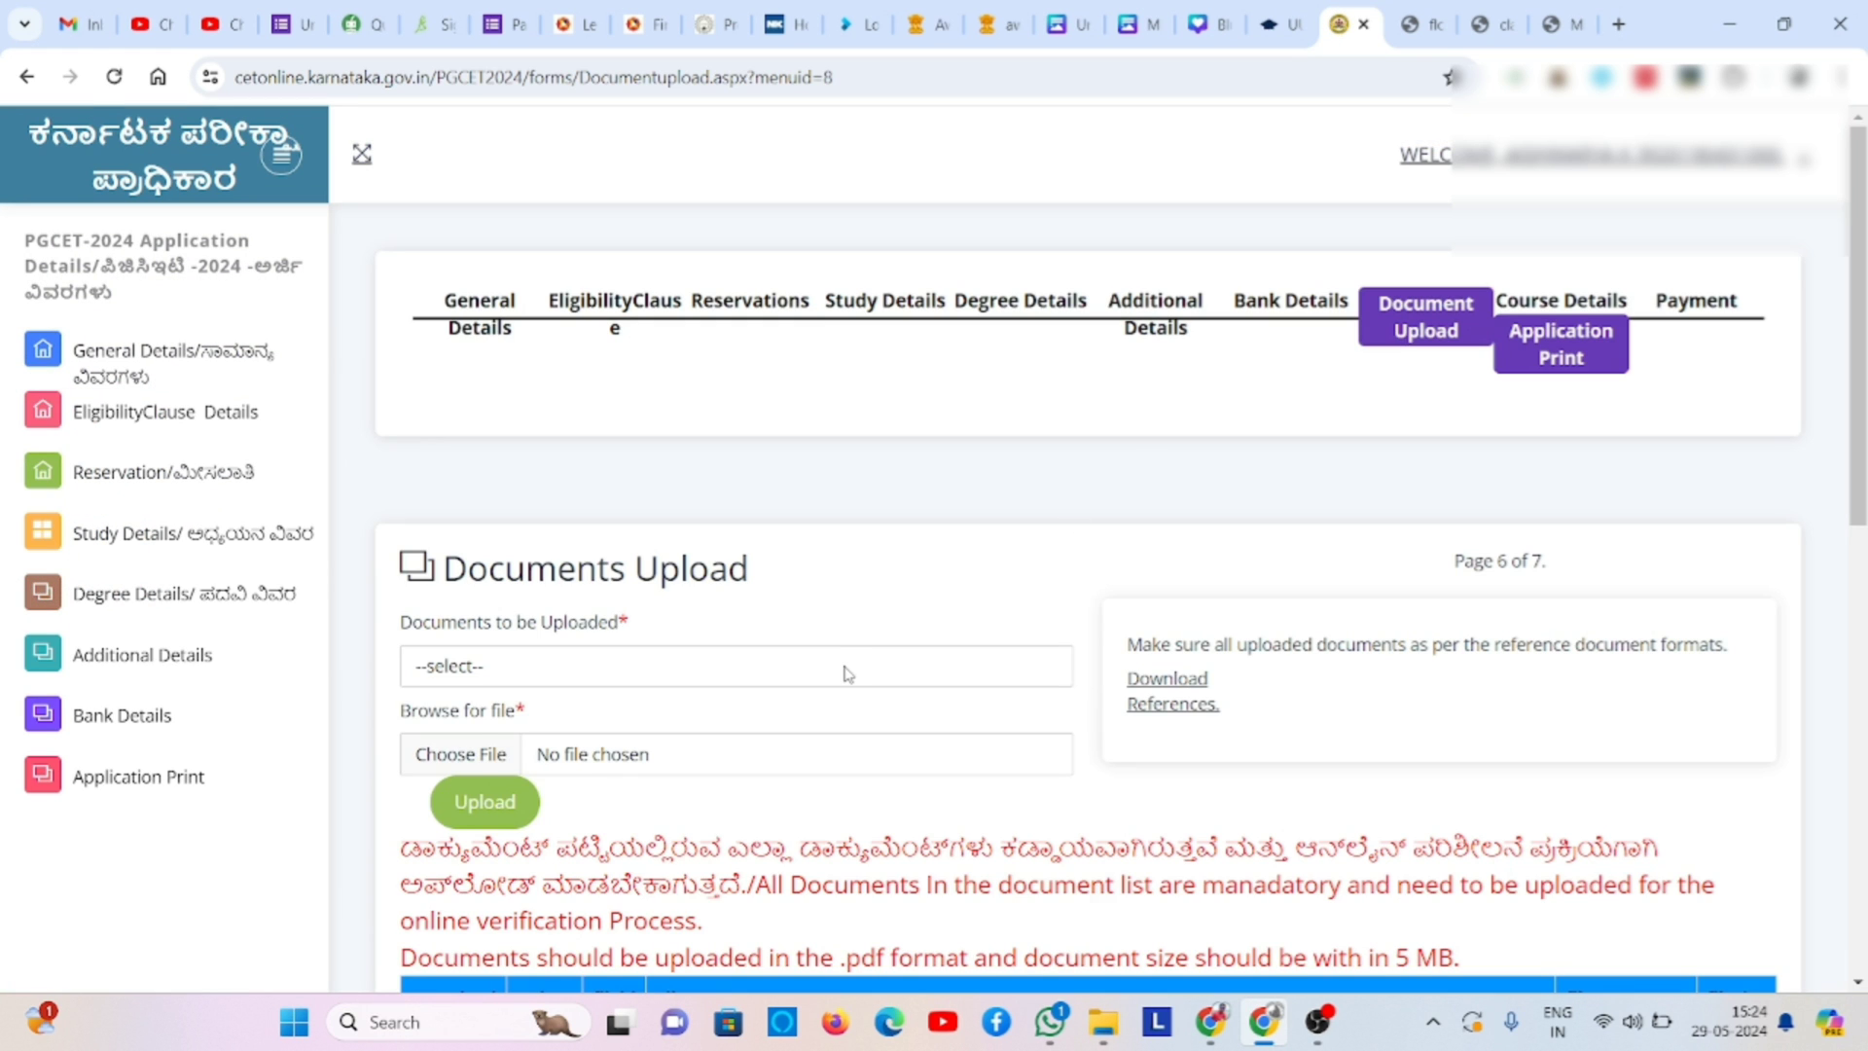
- Upload A7.pdf from Downloads as the Class 2 Study Certificate
left_click(848, 673)
left_click(813, 721)
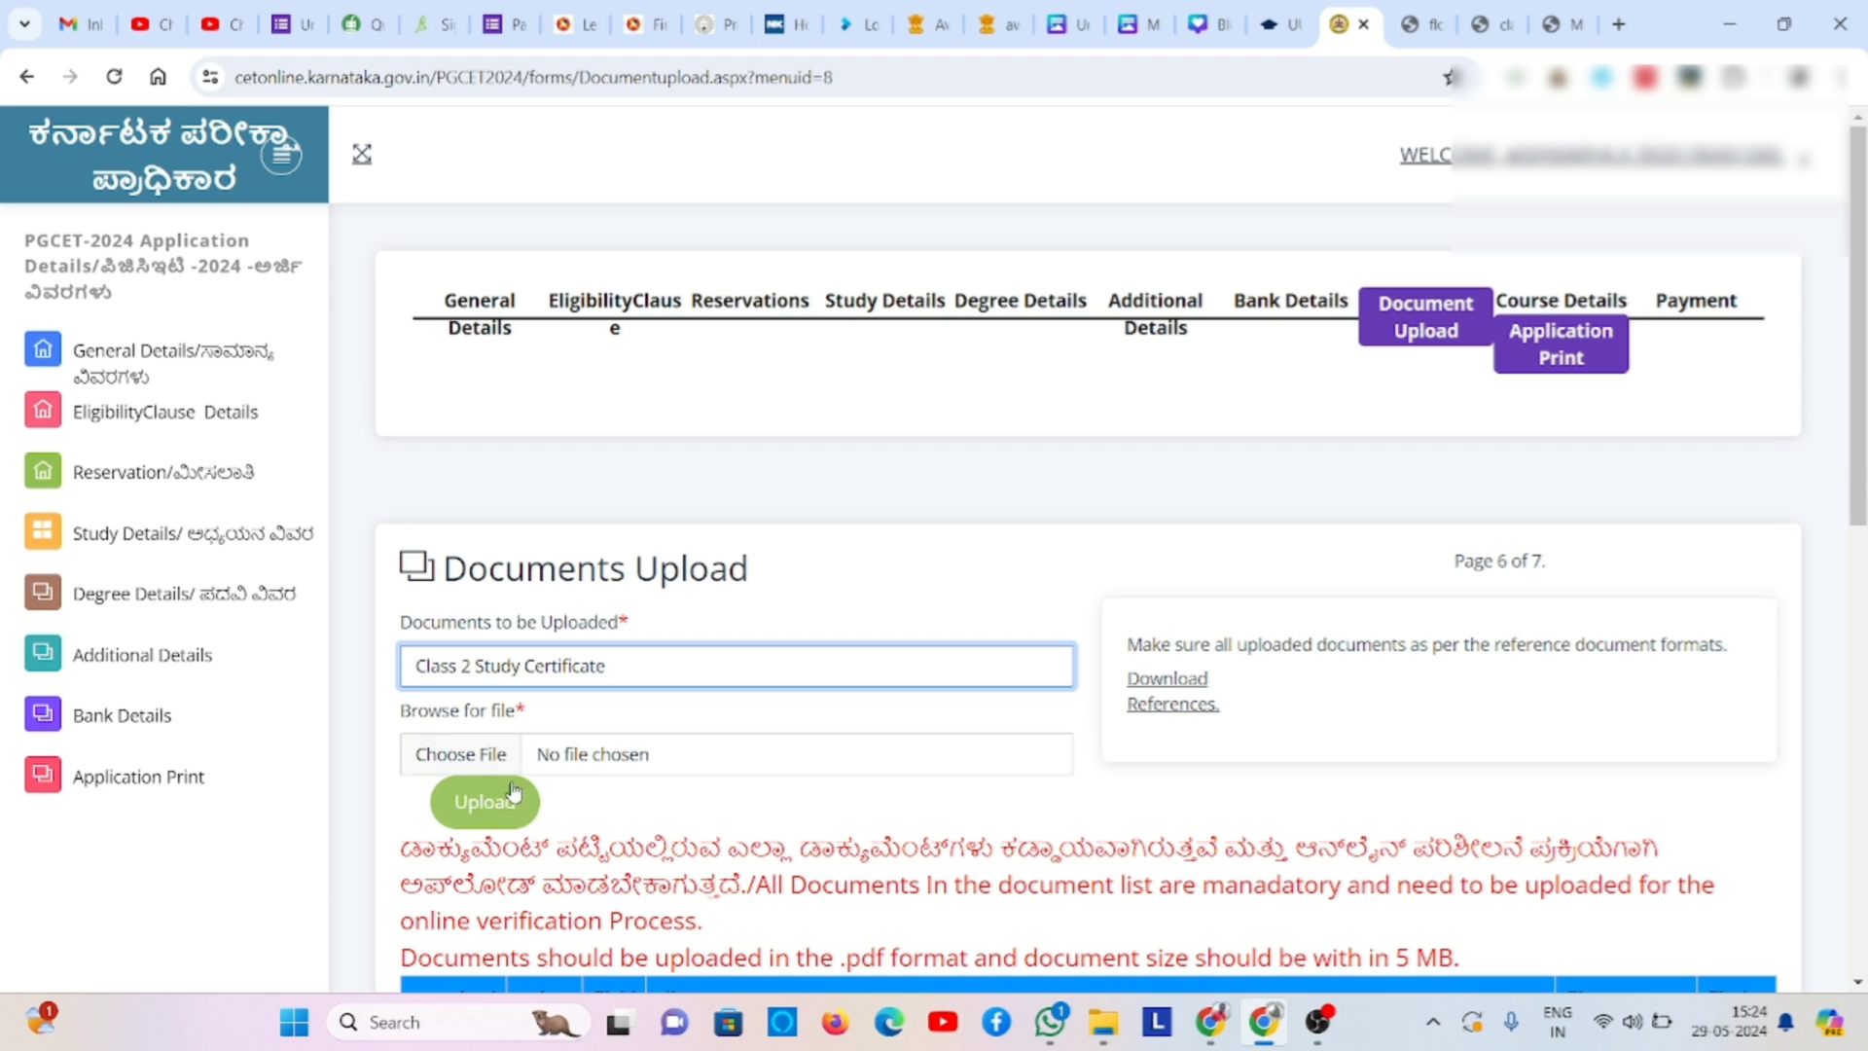
left_click(497, 756)
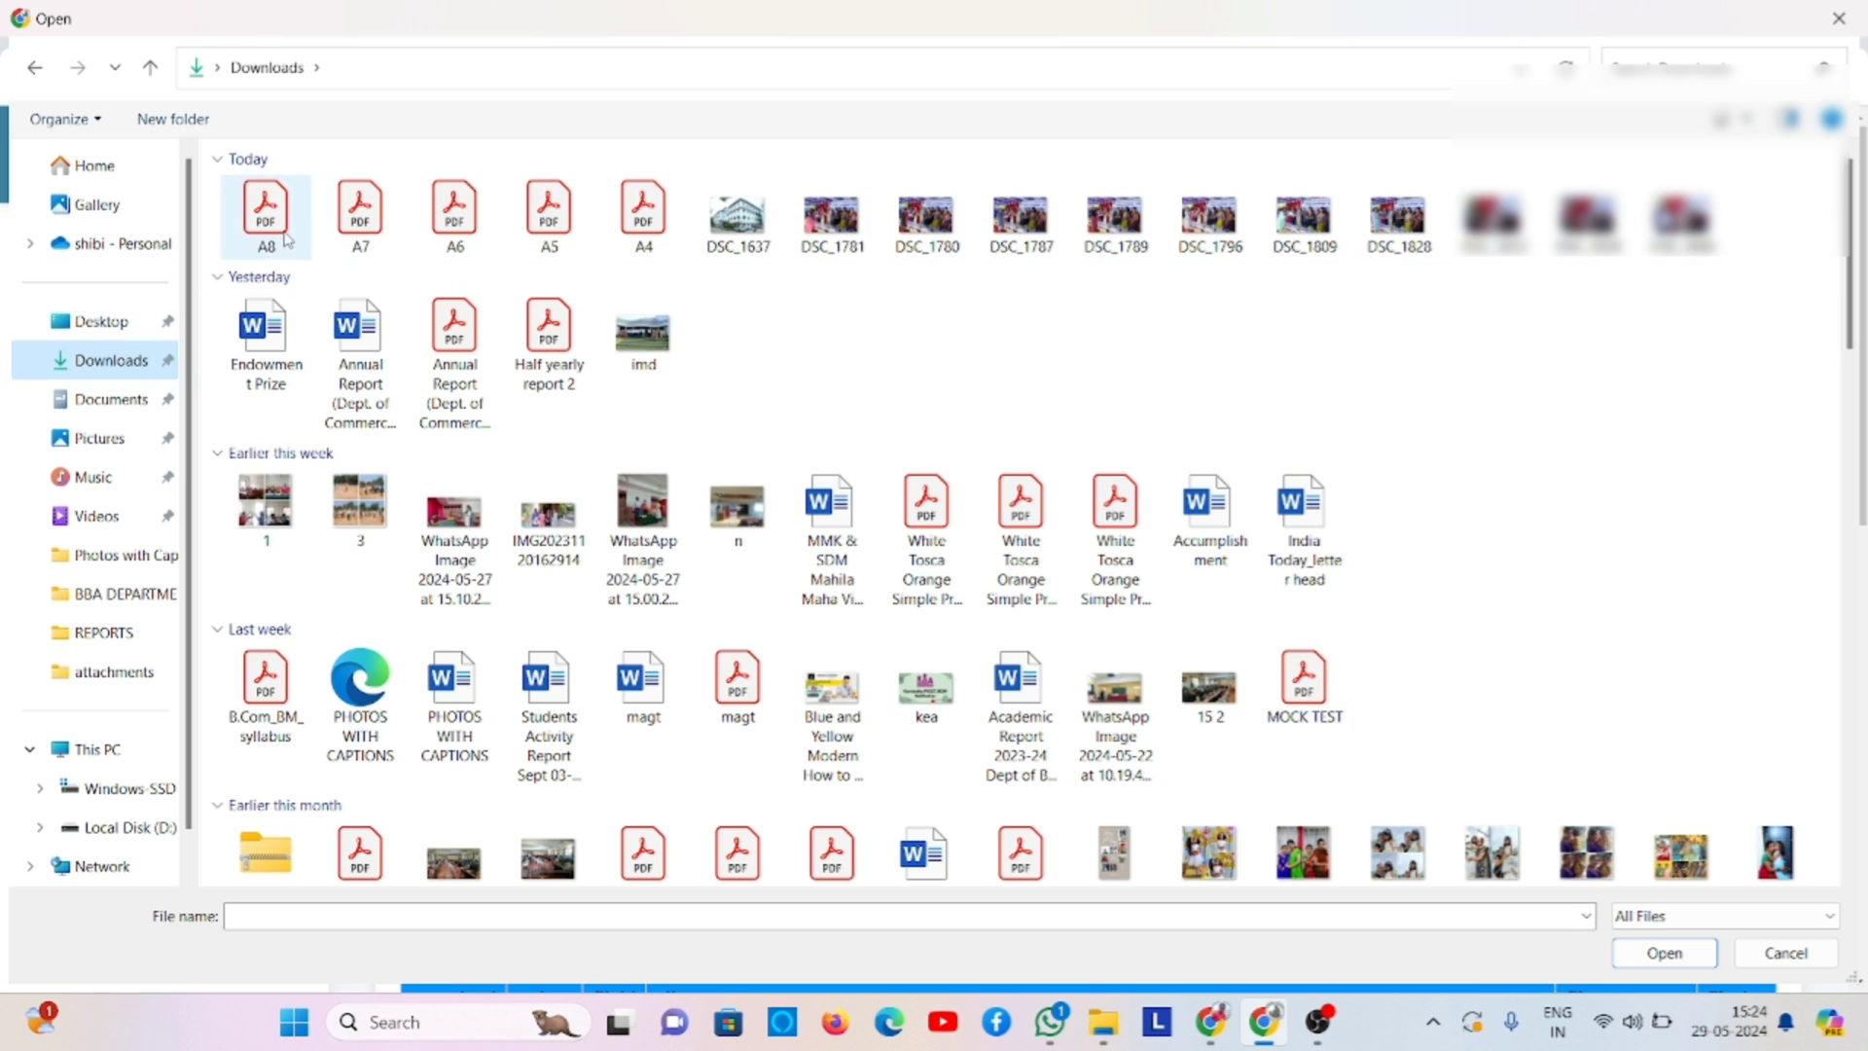
left_click(345, 225)
double_click(344, 224)
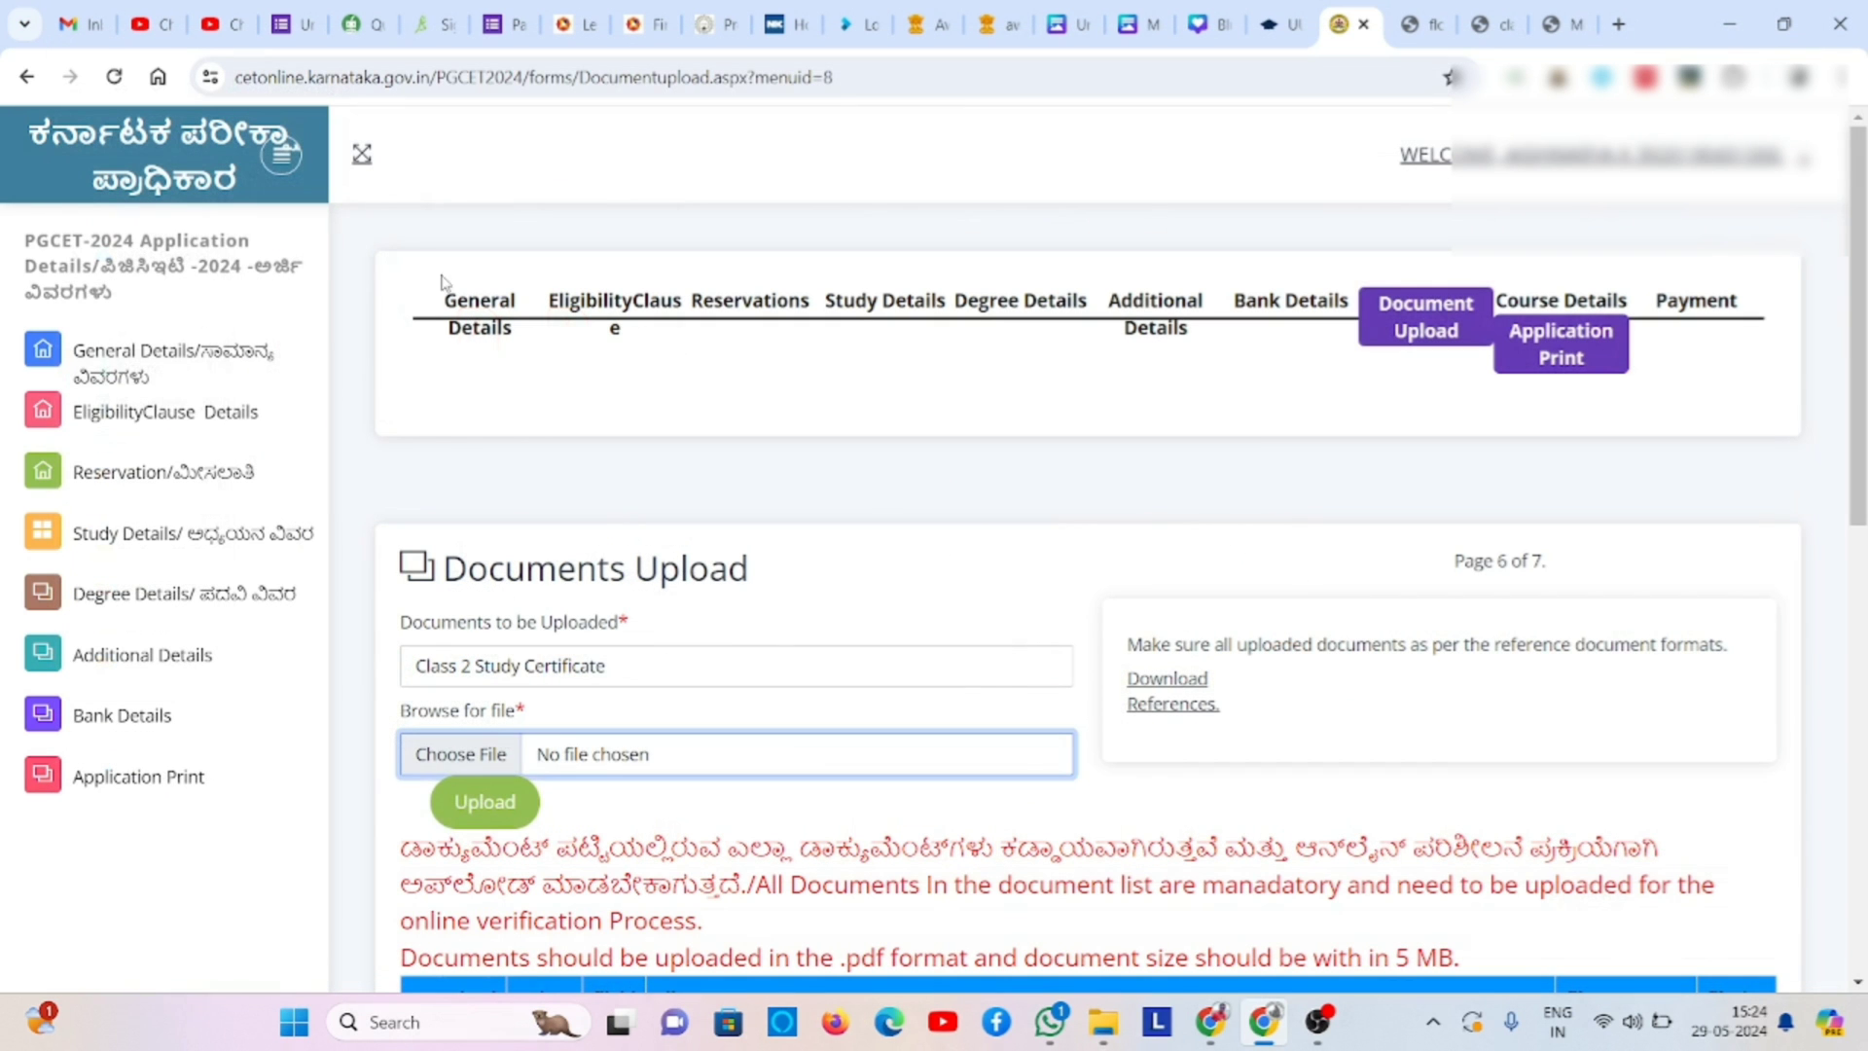
left_click(487, 803)
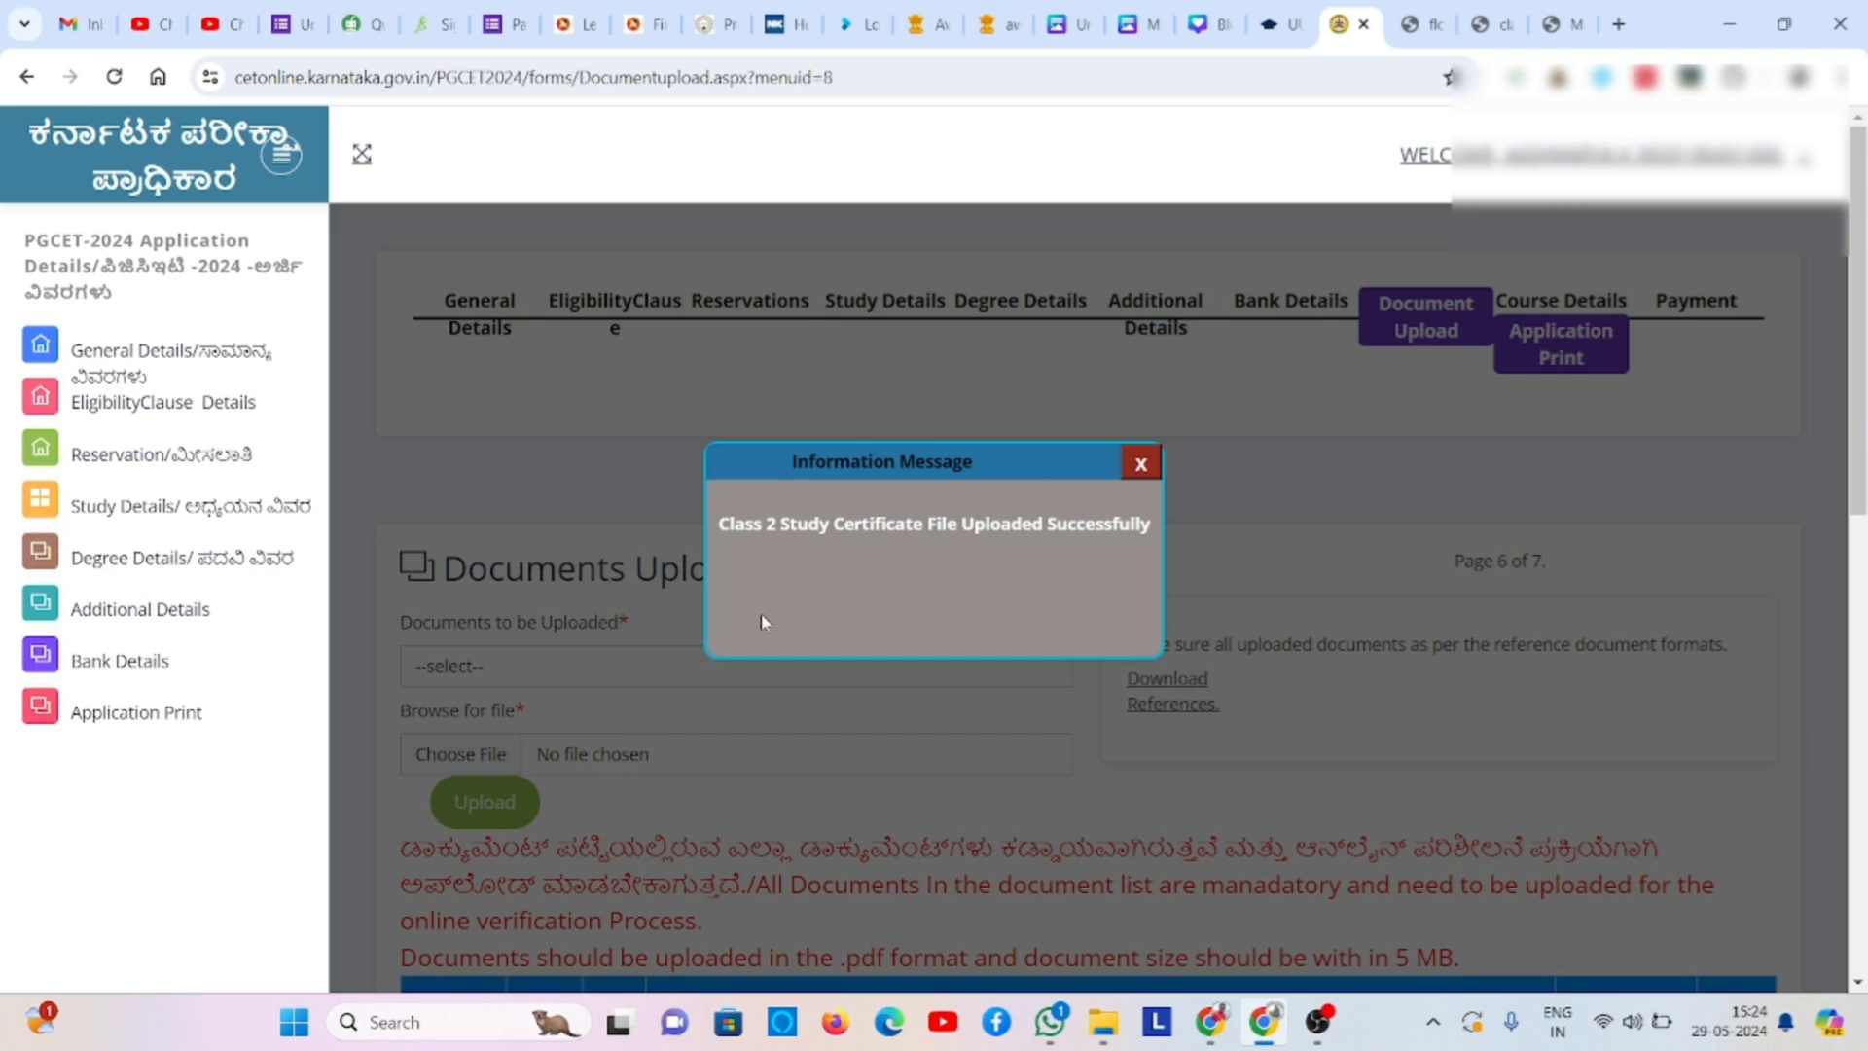
left_click(1141, 466)
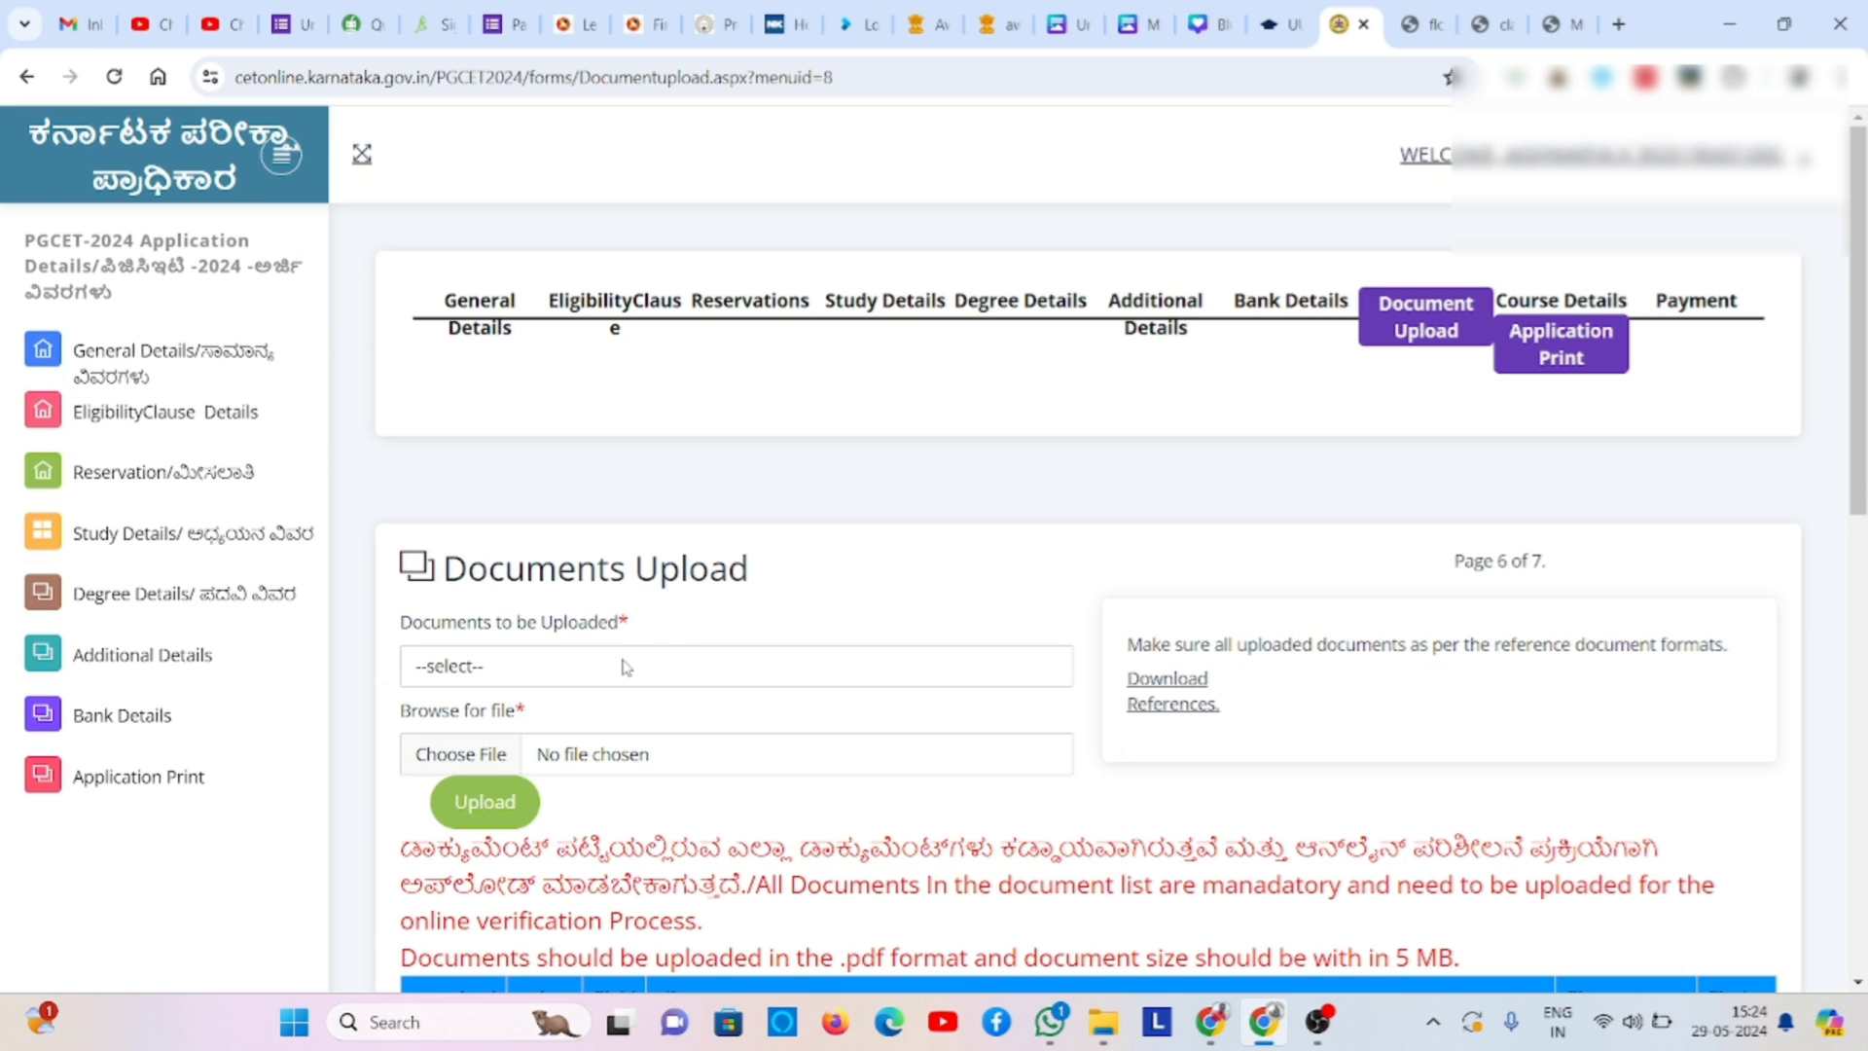
- Upload A7.pdf from Downloads as the Class 3 Study Certificate
left_click(626, 668)
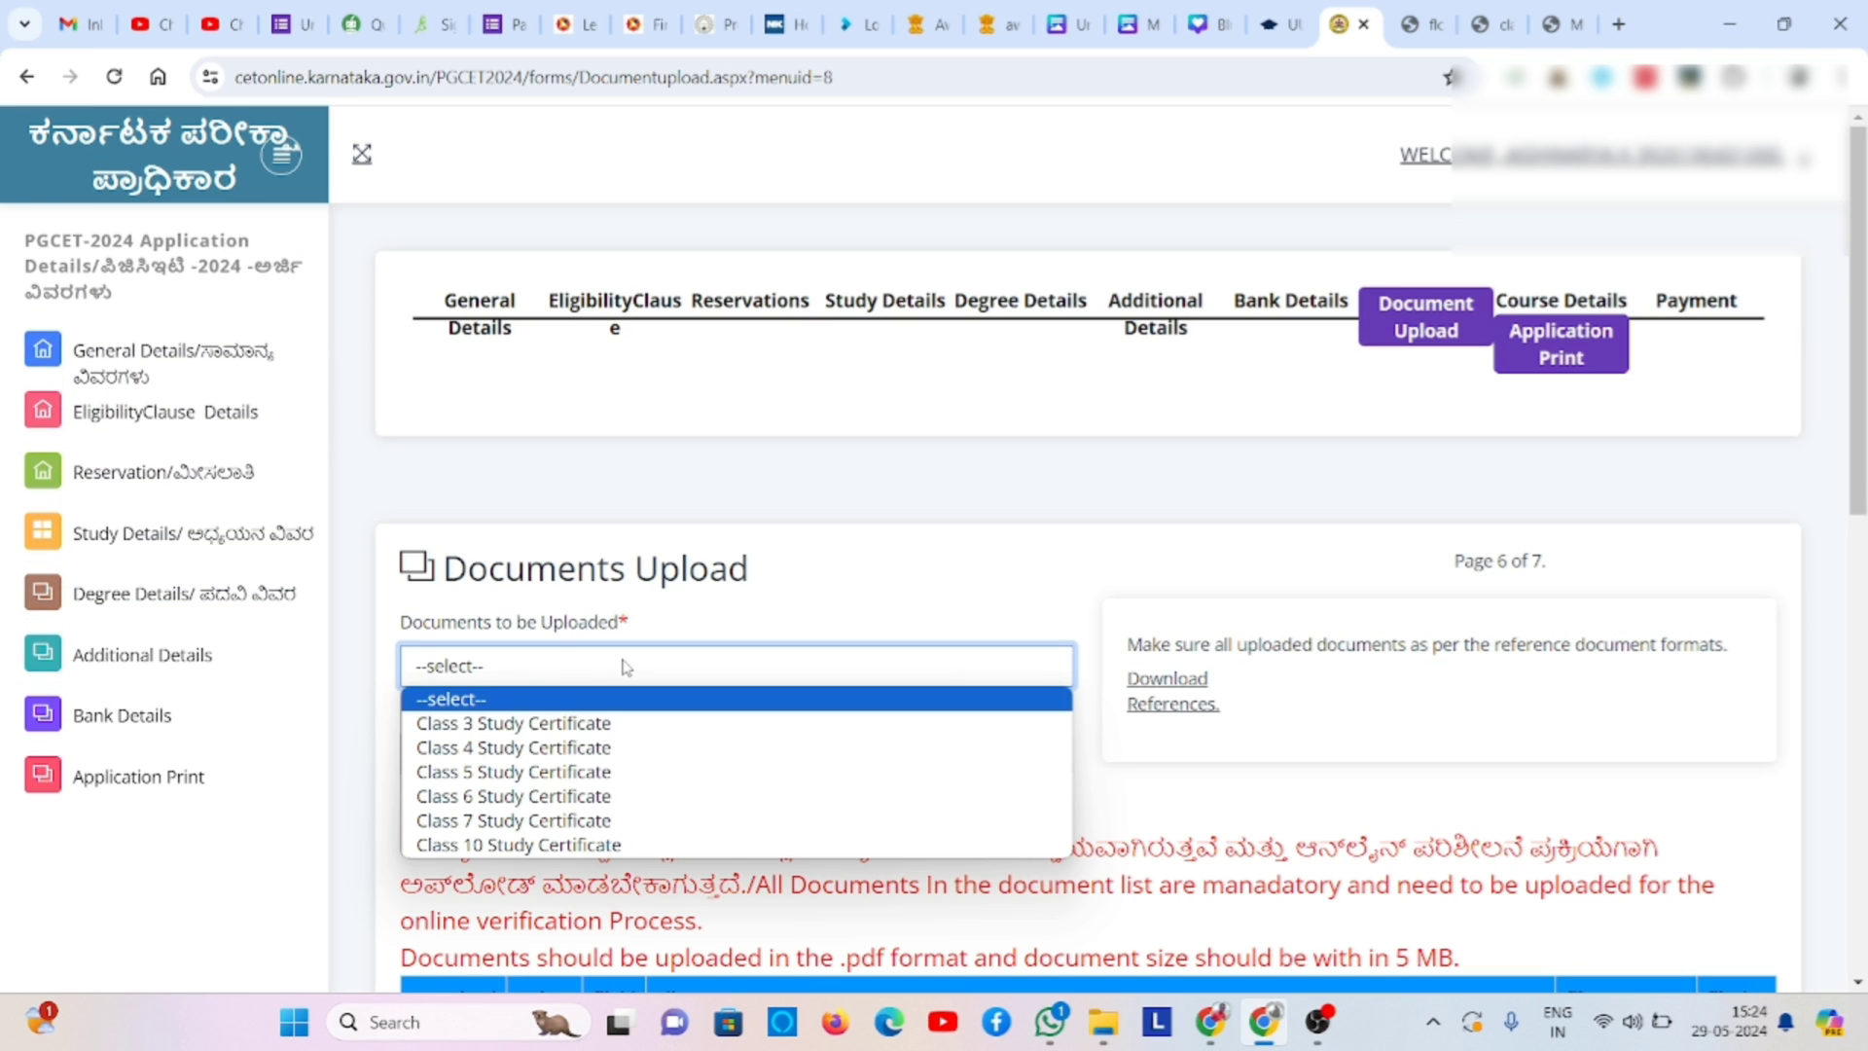
left_click(594, 728)
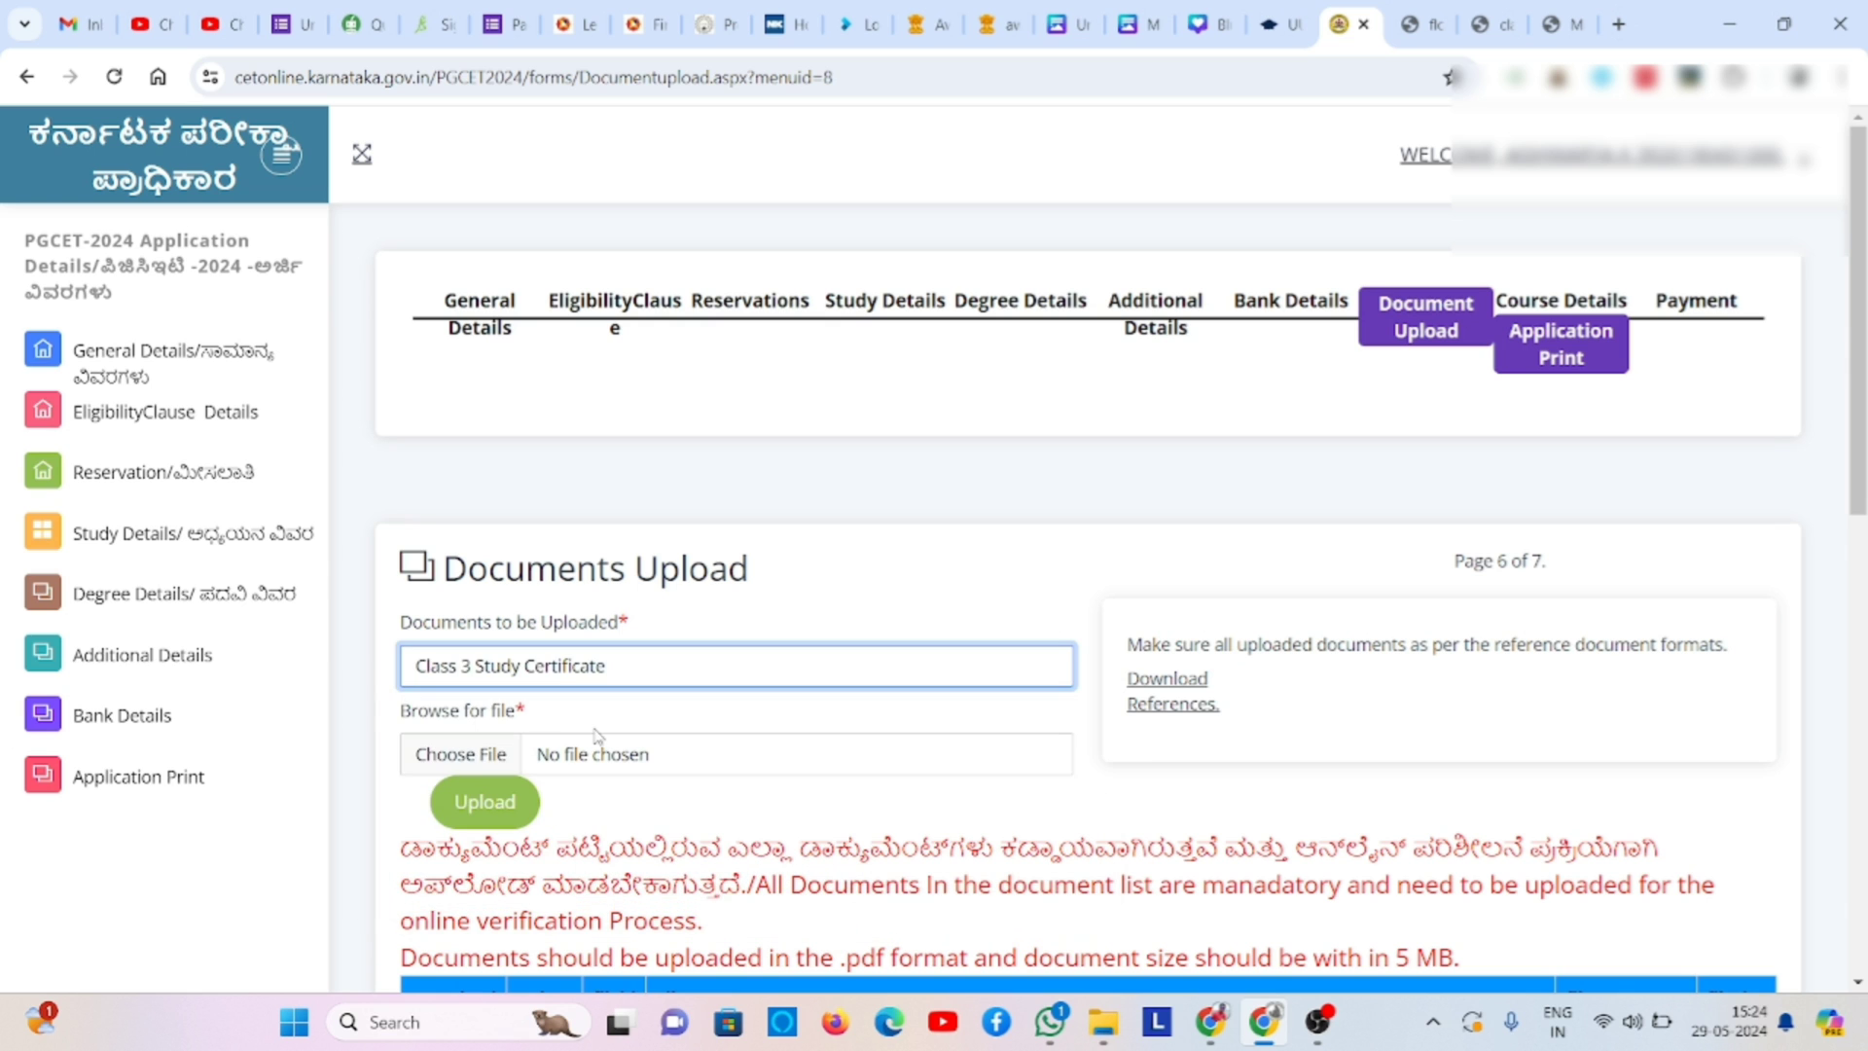
left_click(449, 753)
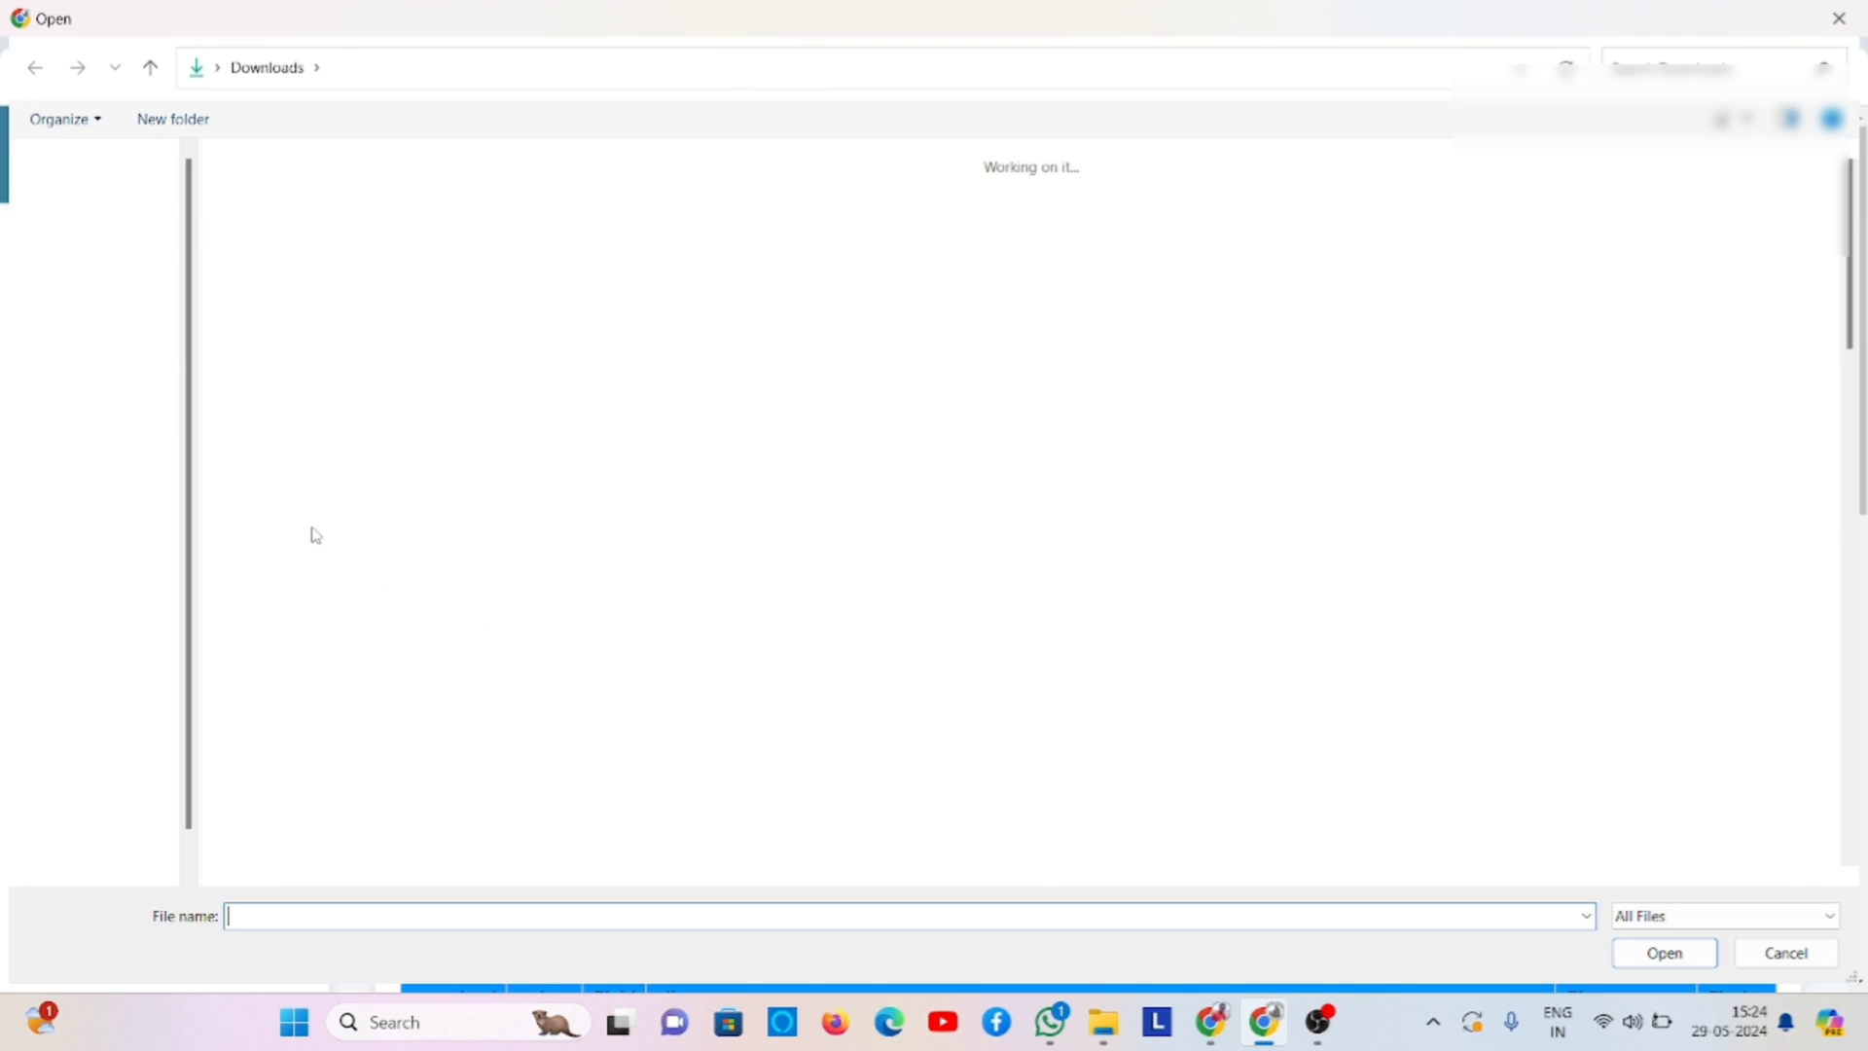
left_click(107, 360)
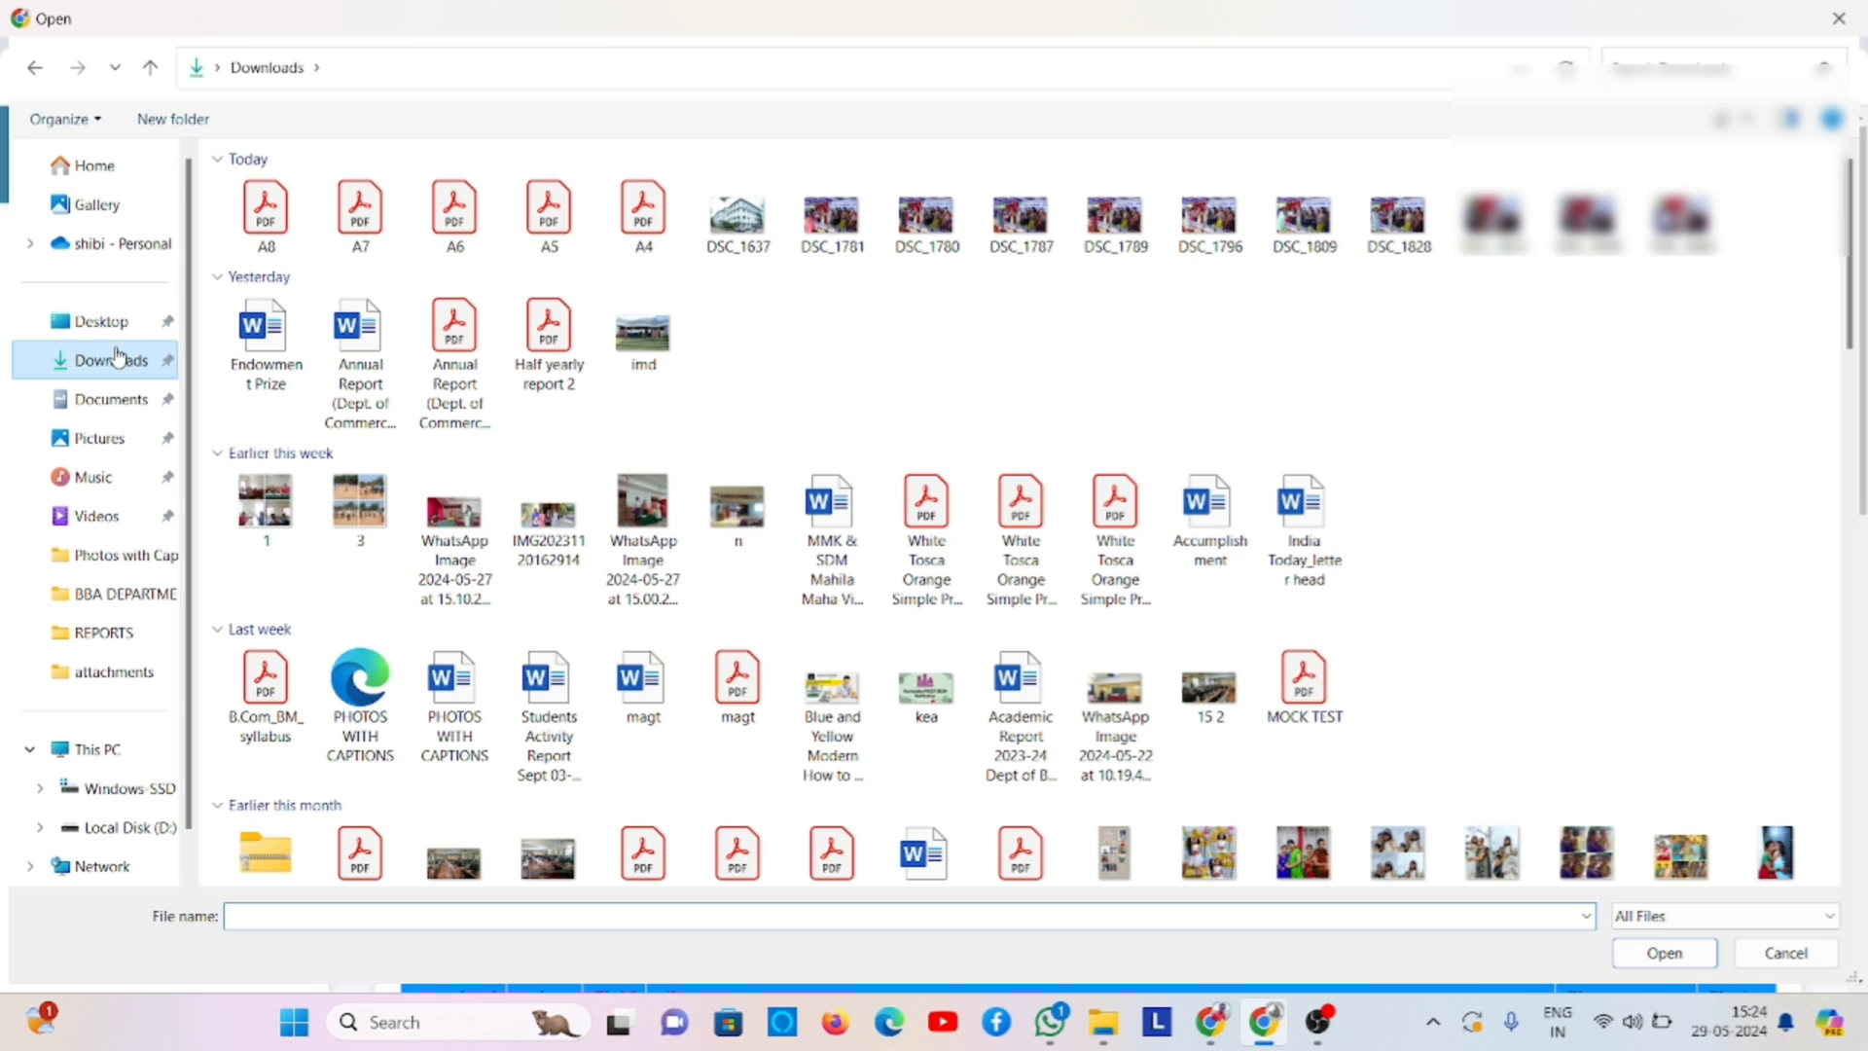
double_click(329, 210)
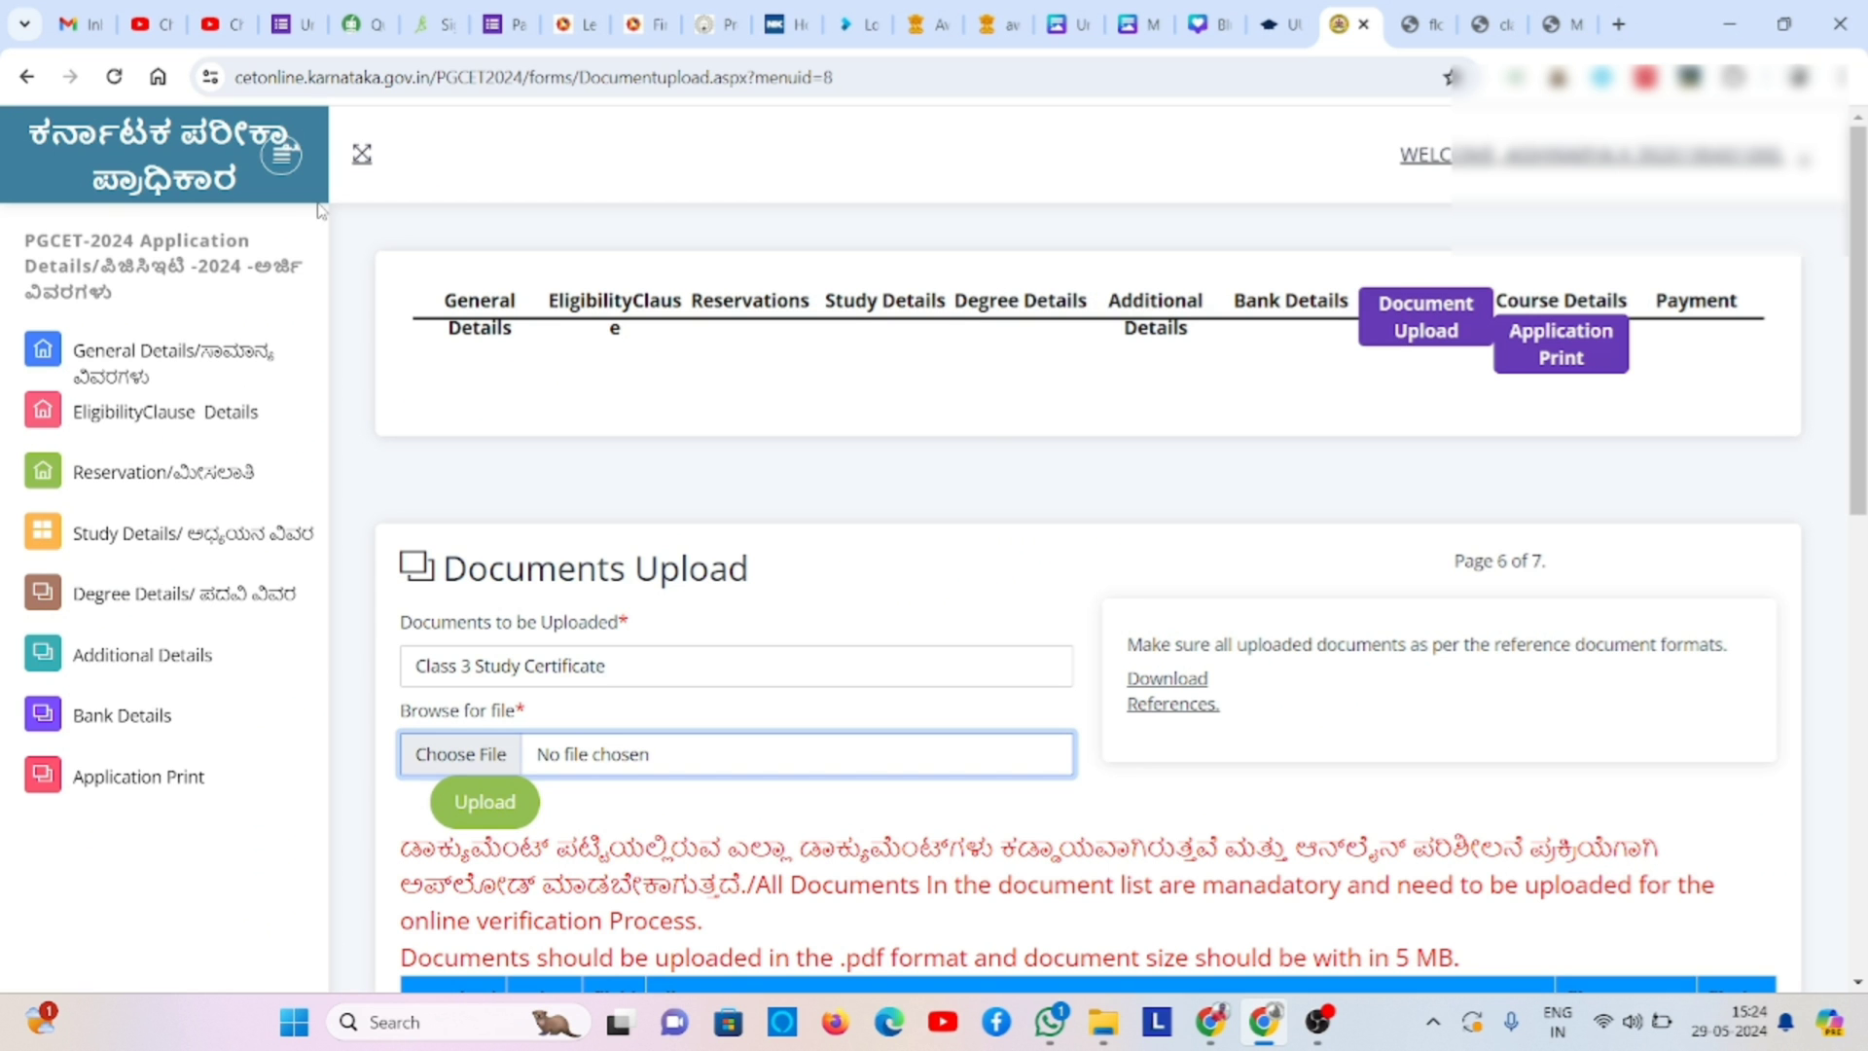
left_click(492, 814)
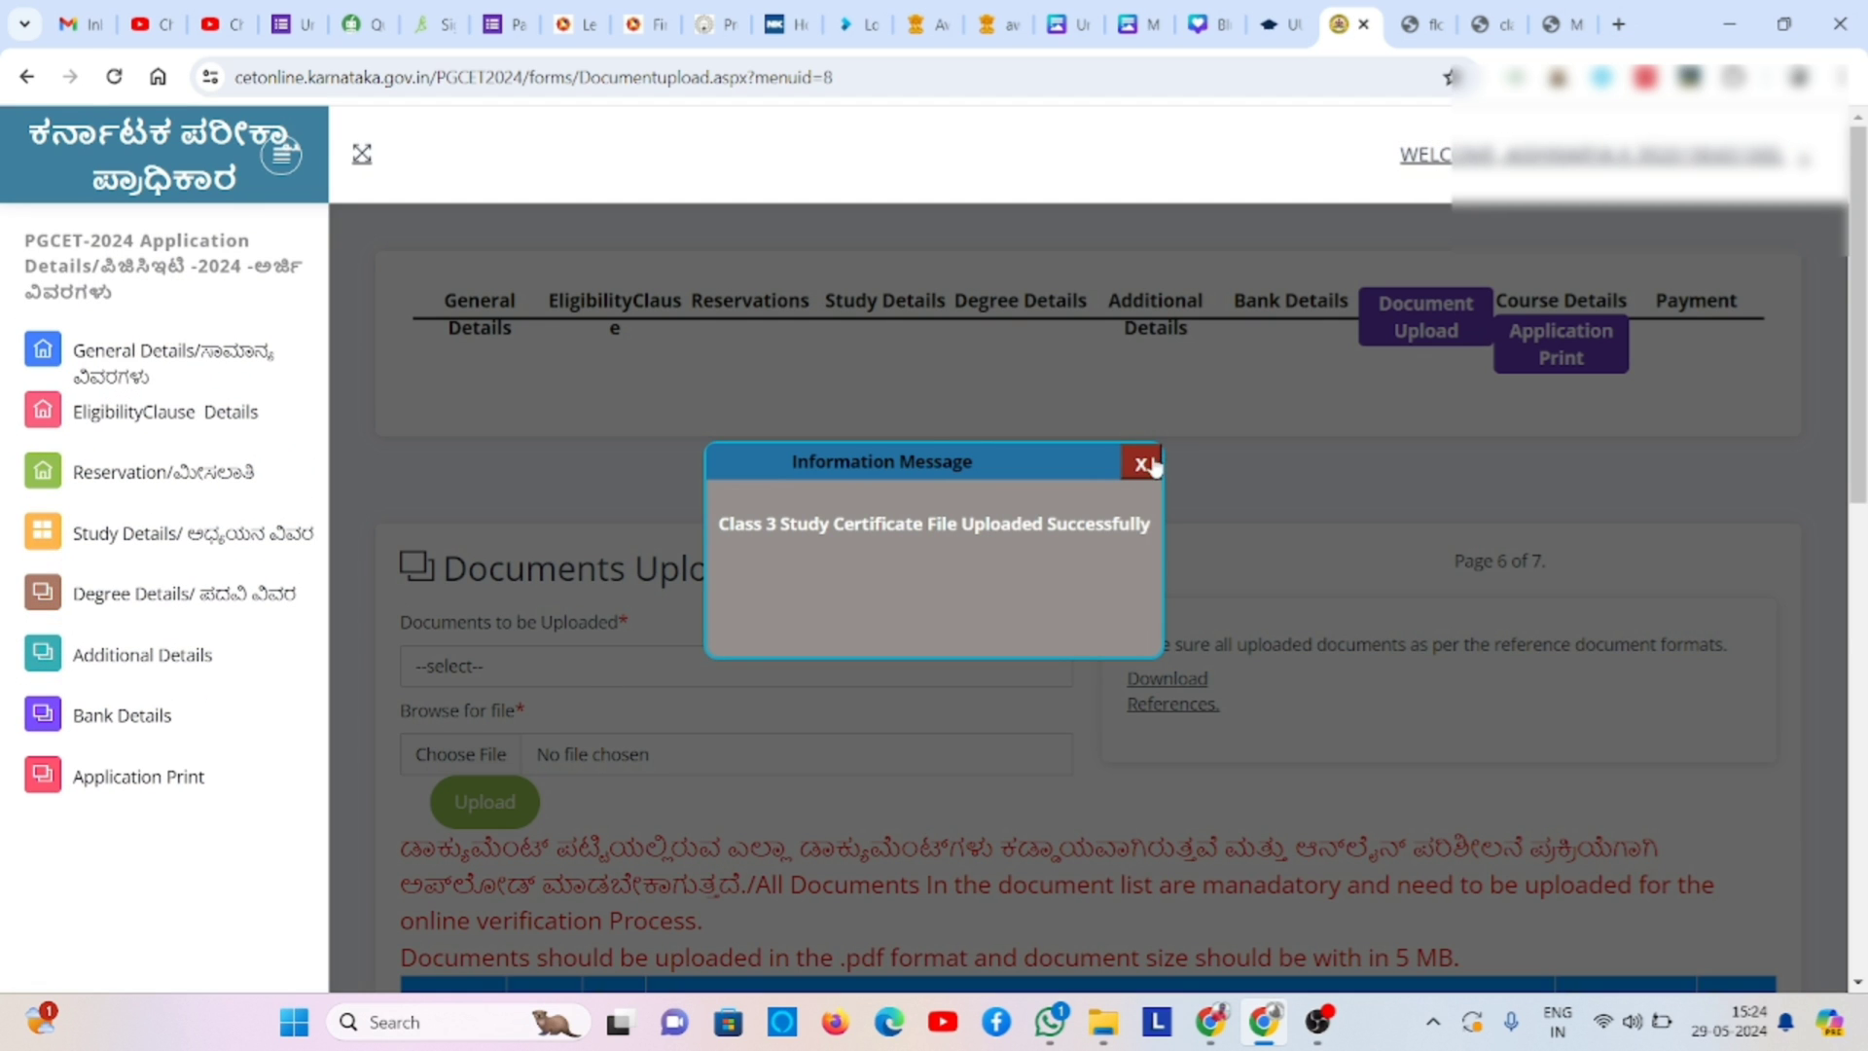
left_click(1142, 464)
- Upload A7.pdf as the Class 4 Study Certificate and dismiss its success notice
left_click(907, 683)
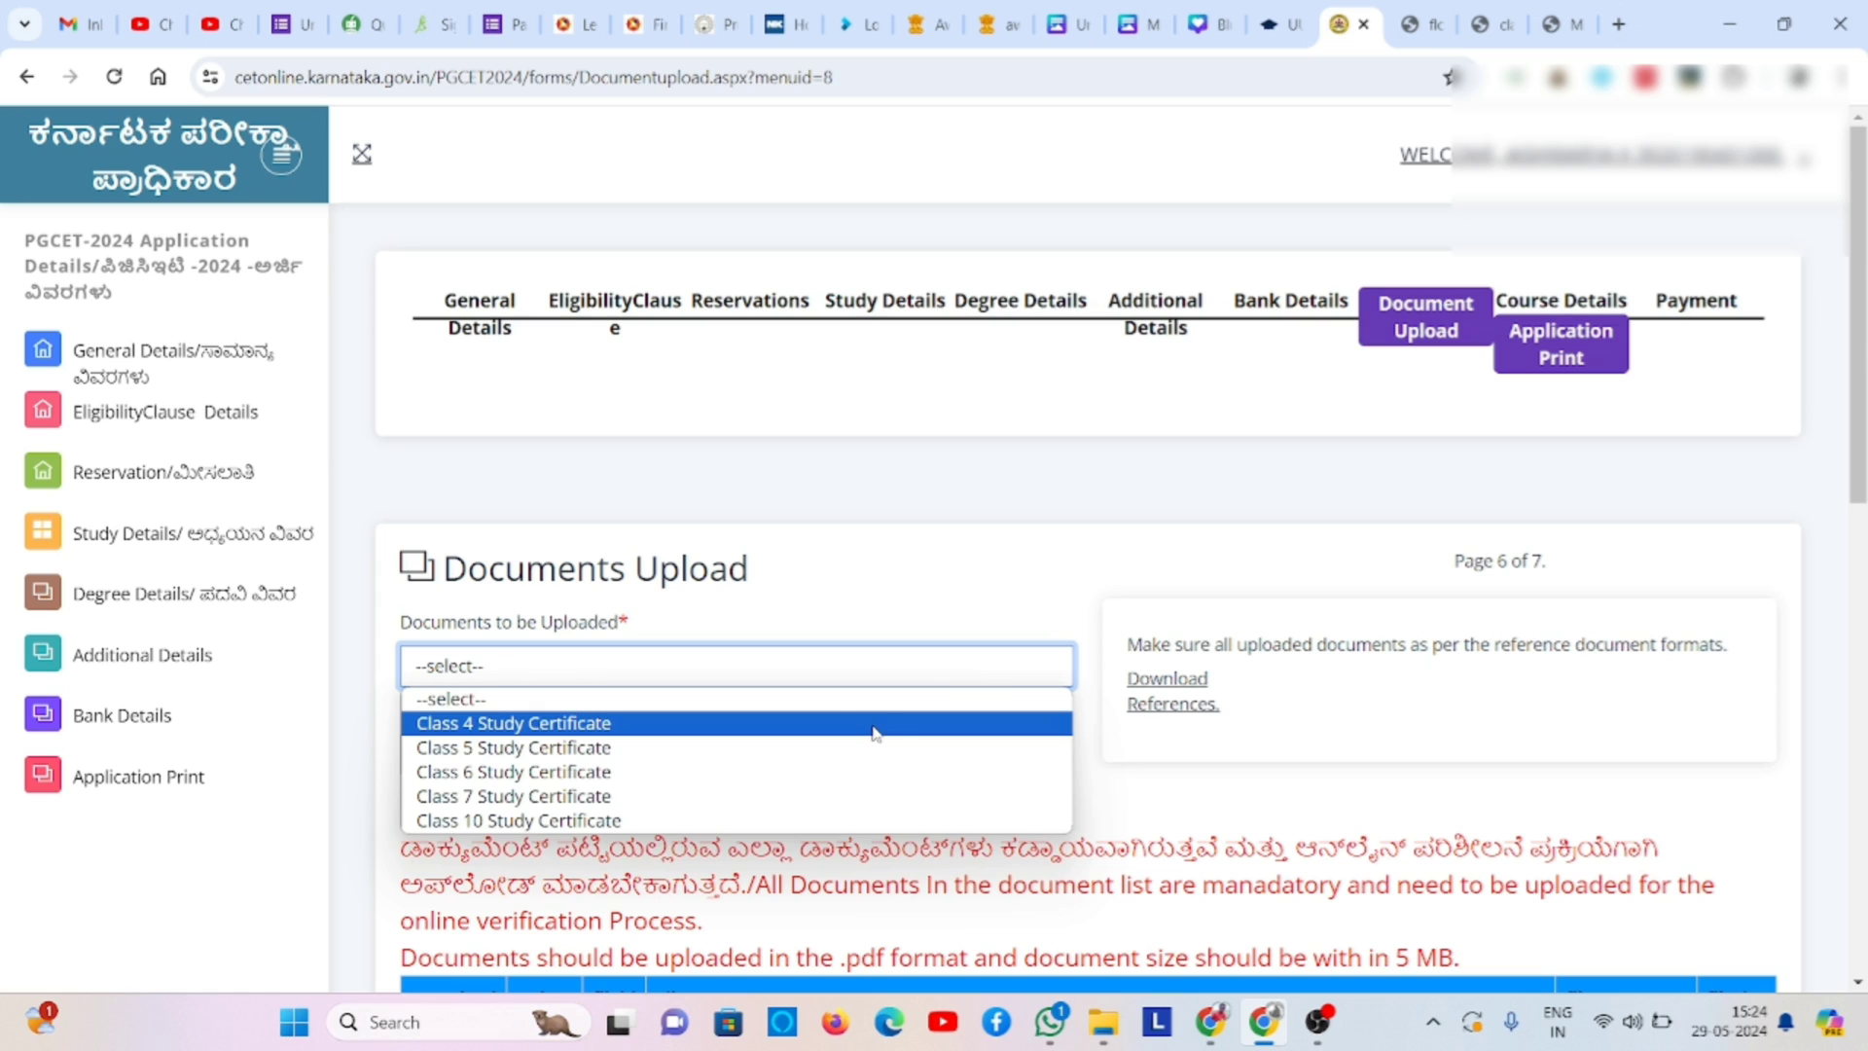
left_click(874, 723)
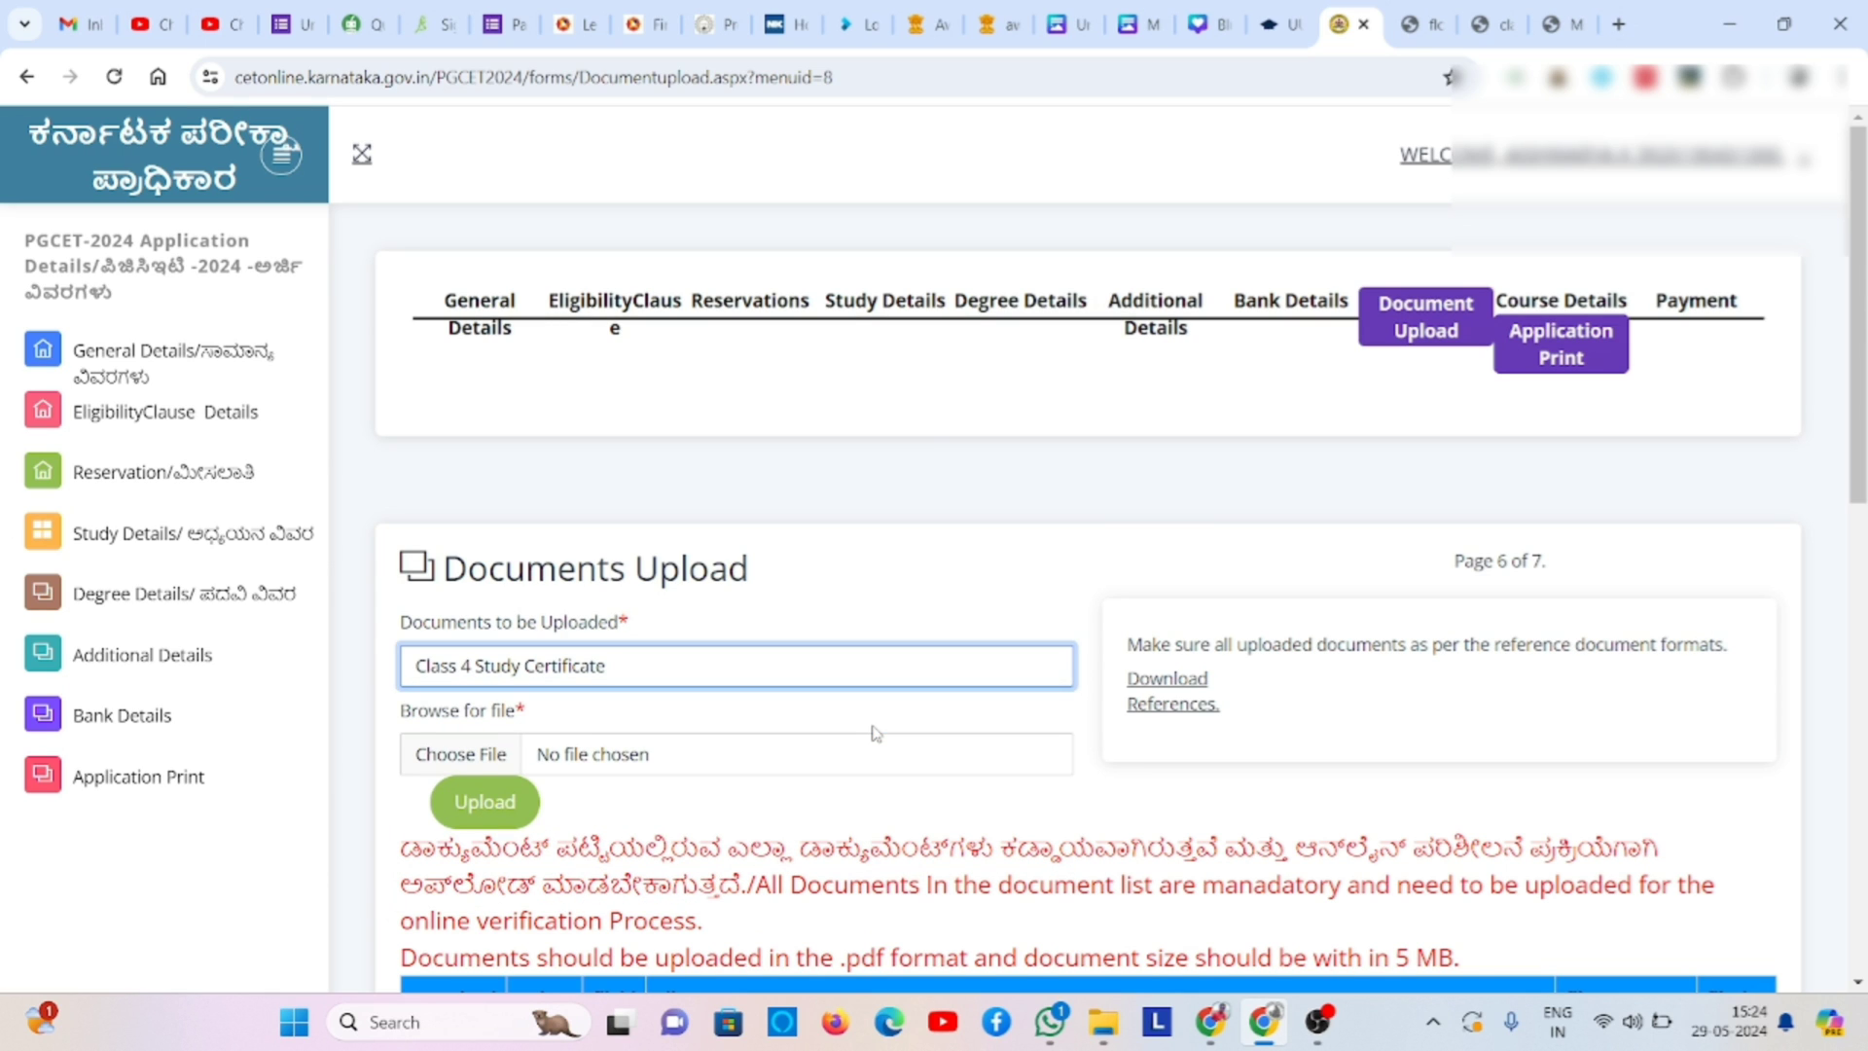
left_click(434, 755)
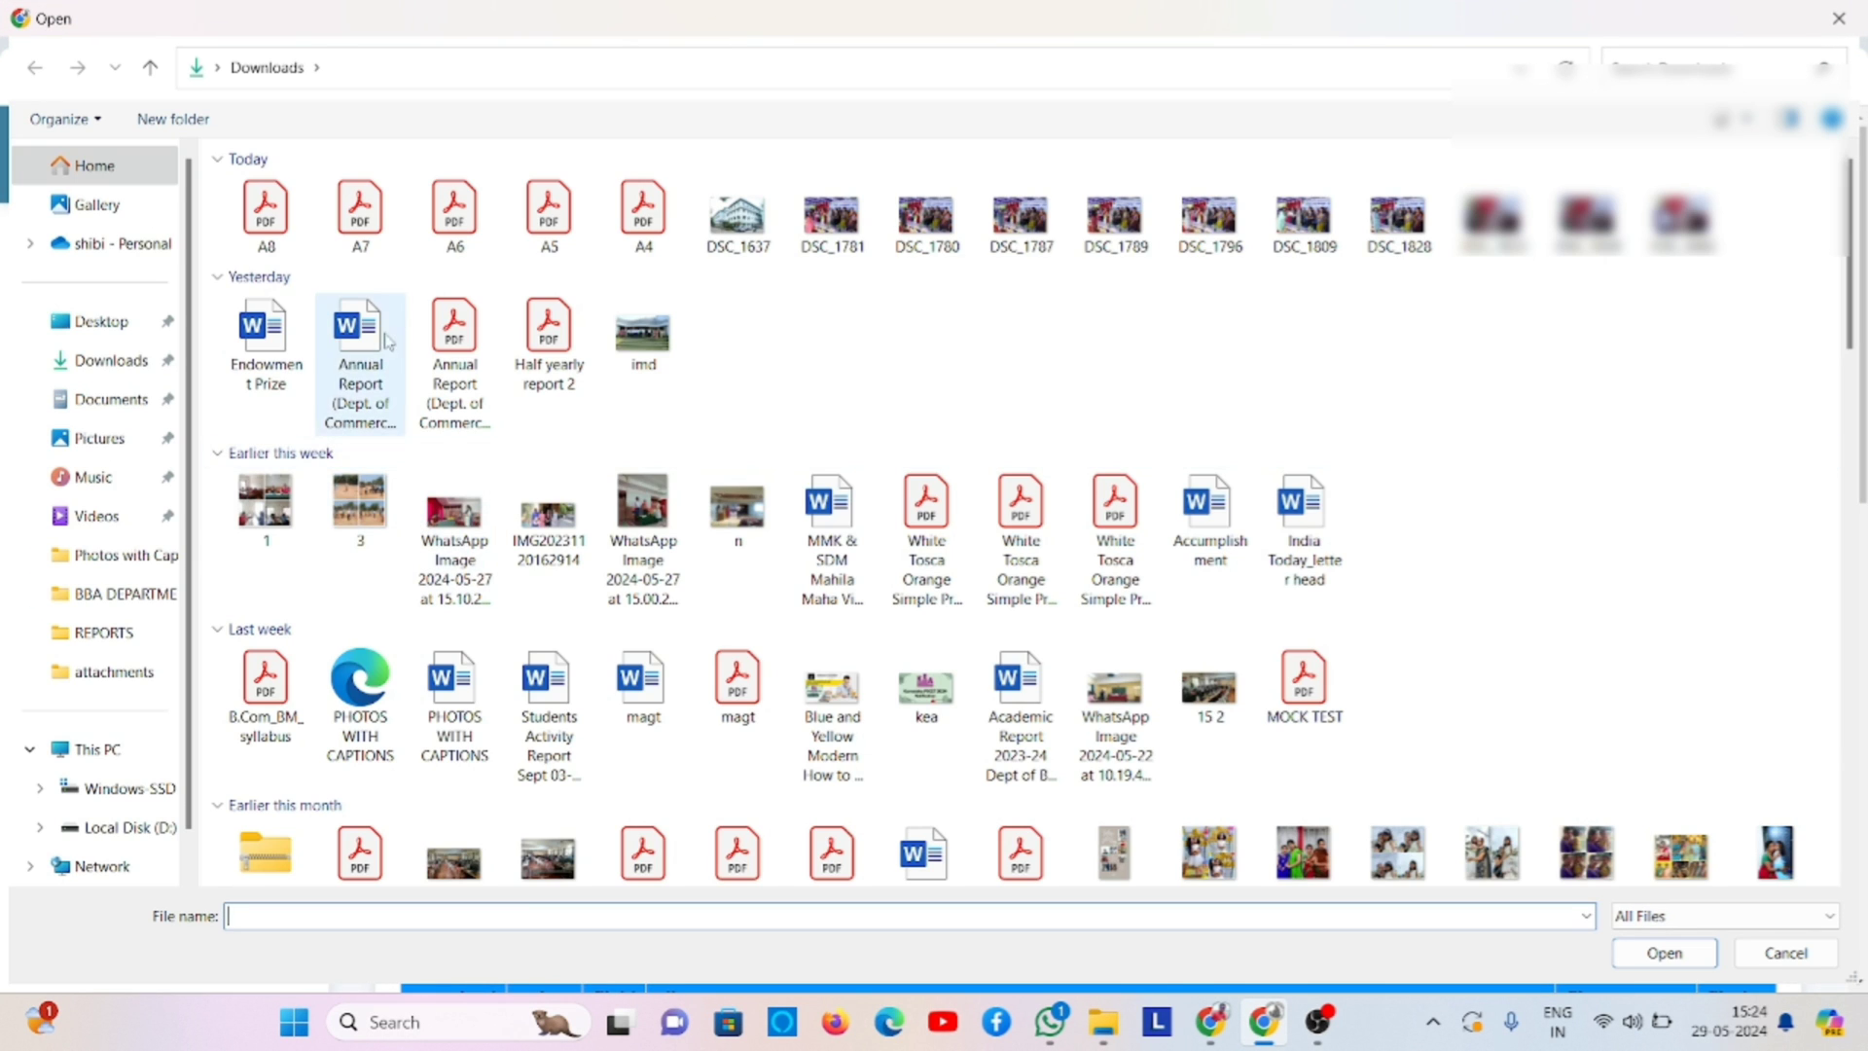
double_click(371, 235)
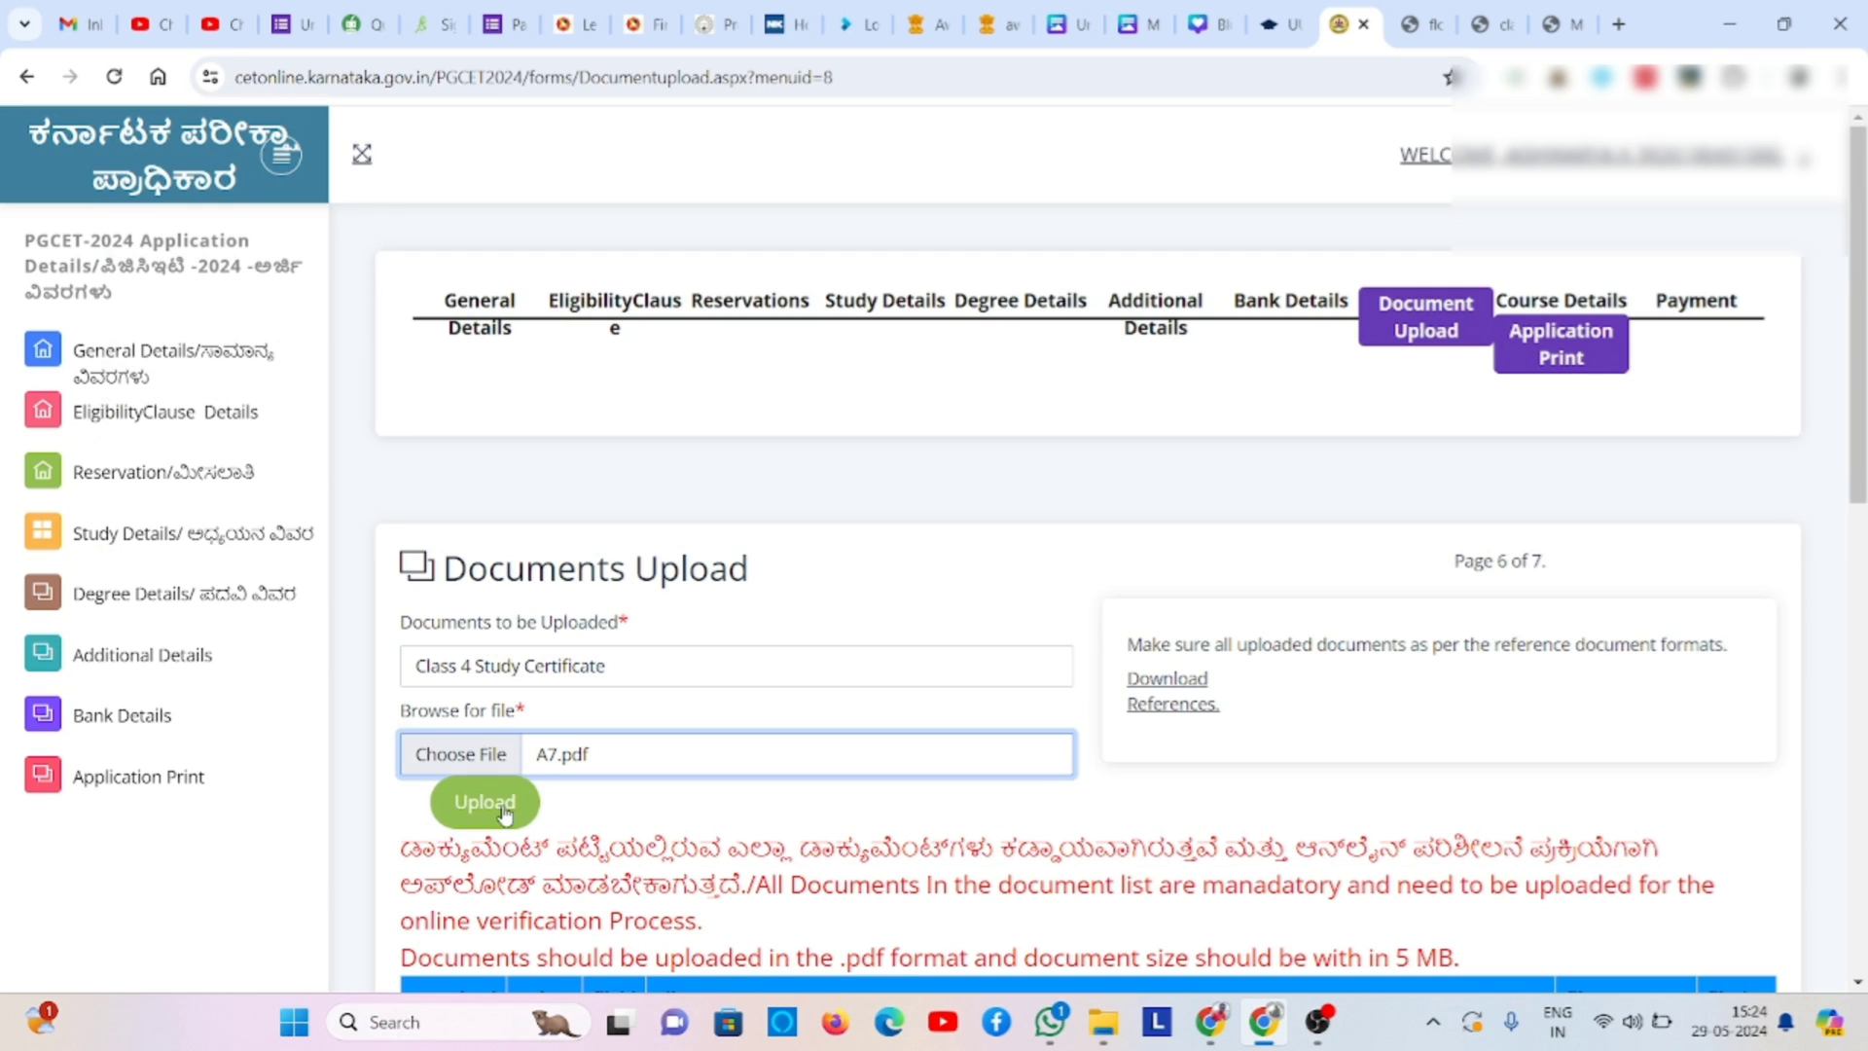
left_click(502, 809)
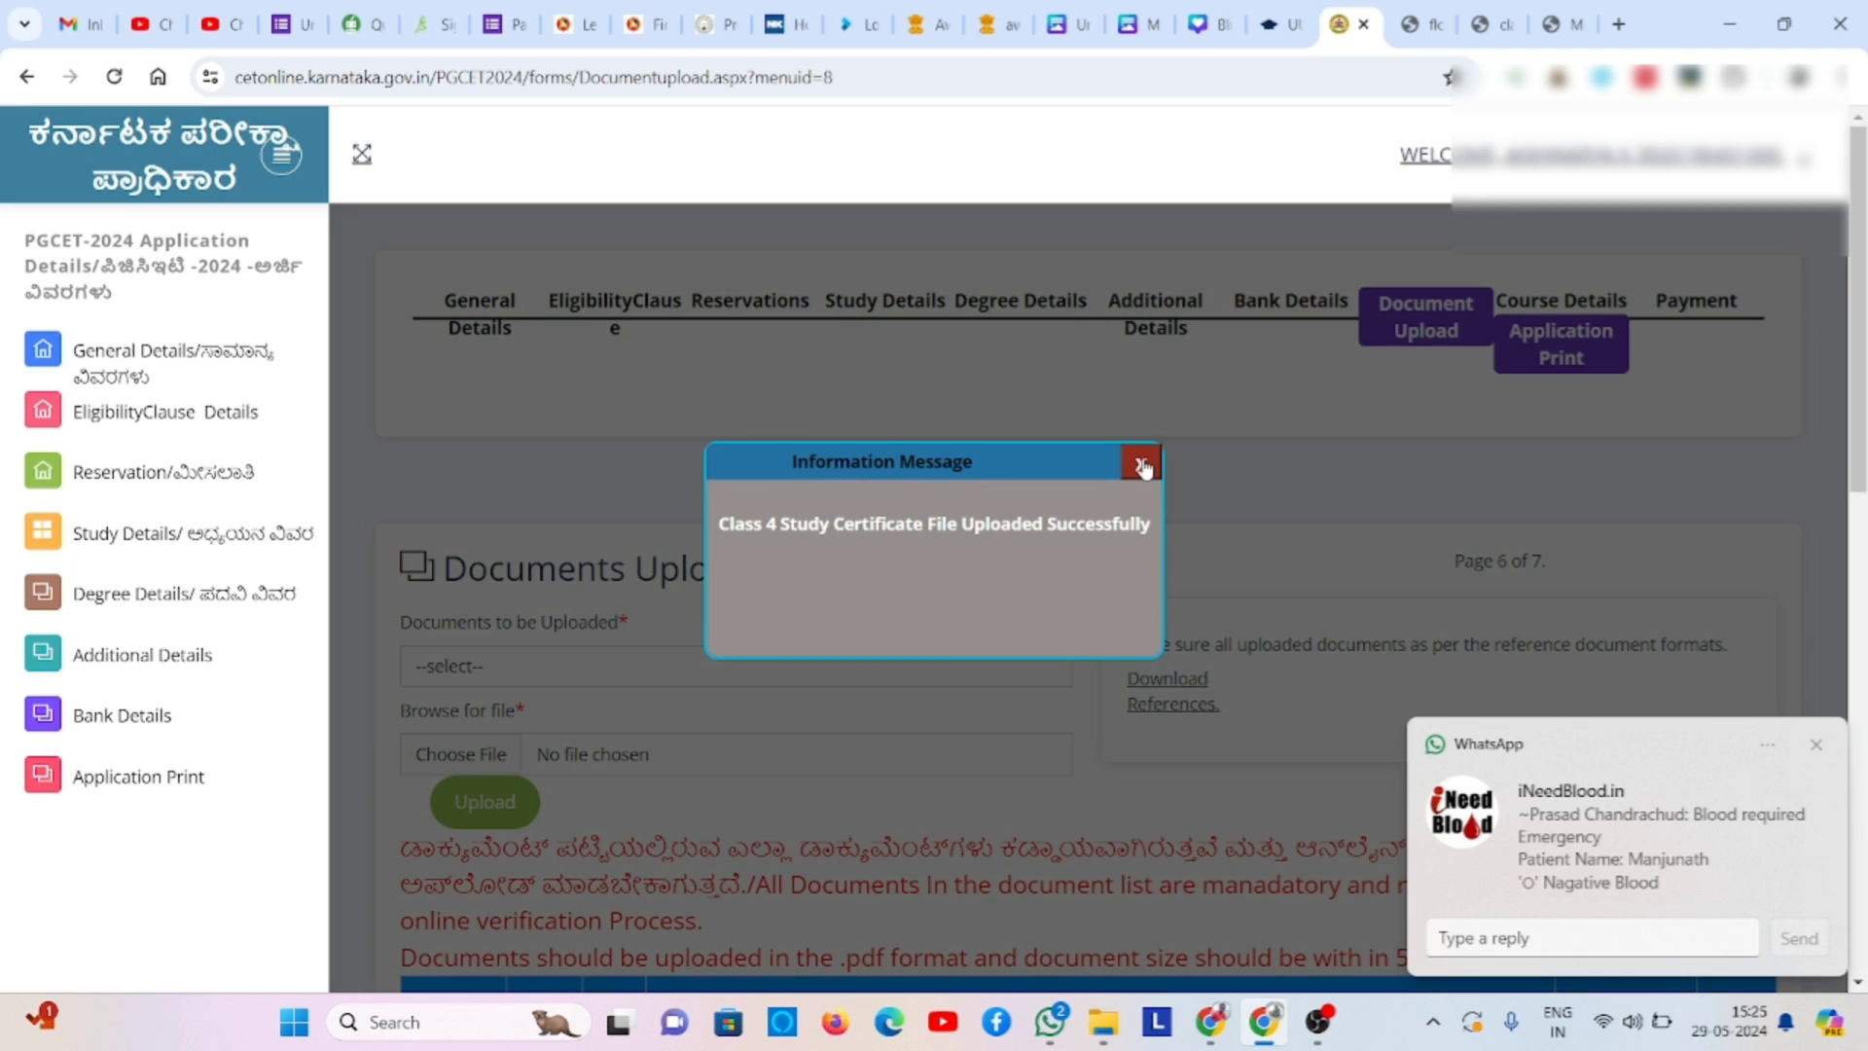
left_click(1144, 465)
left_click(794, 654)
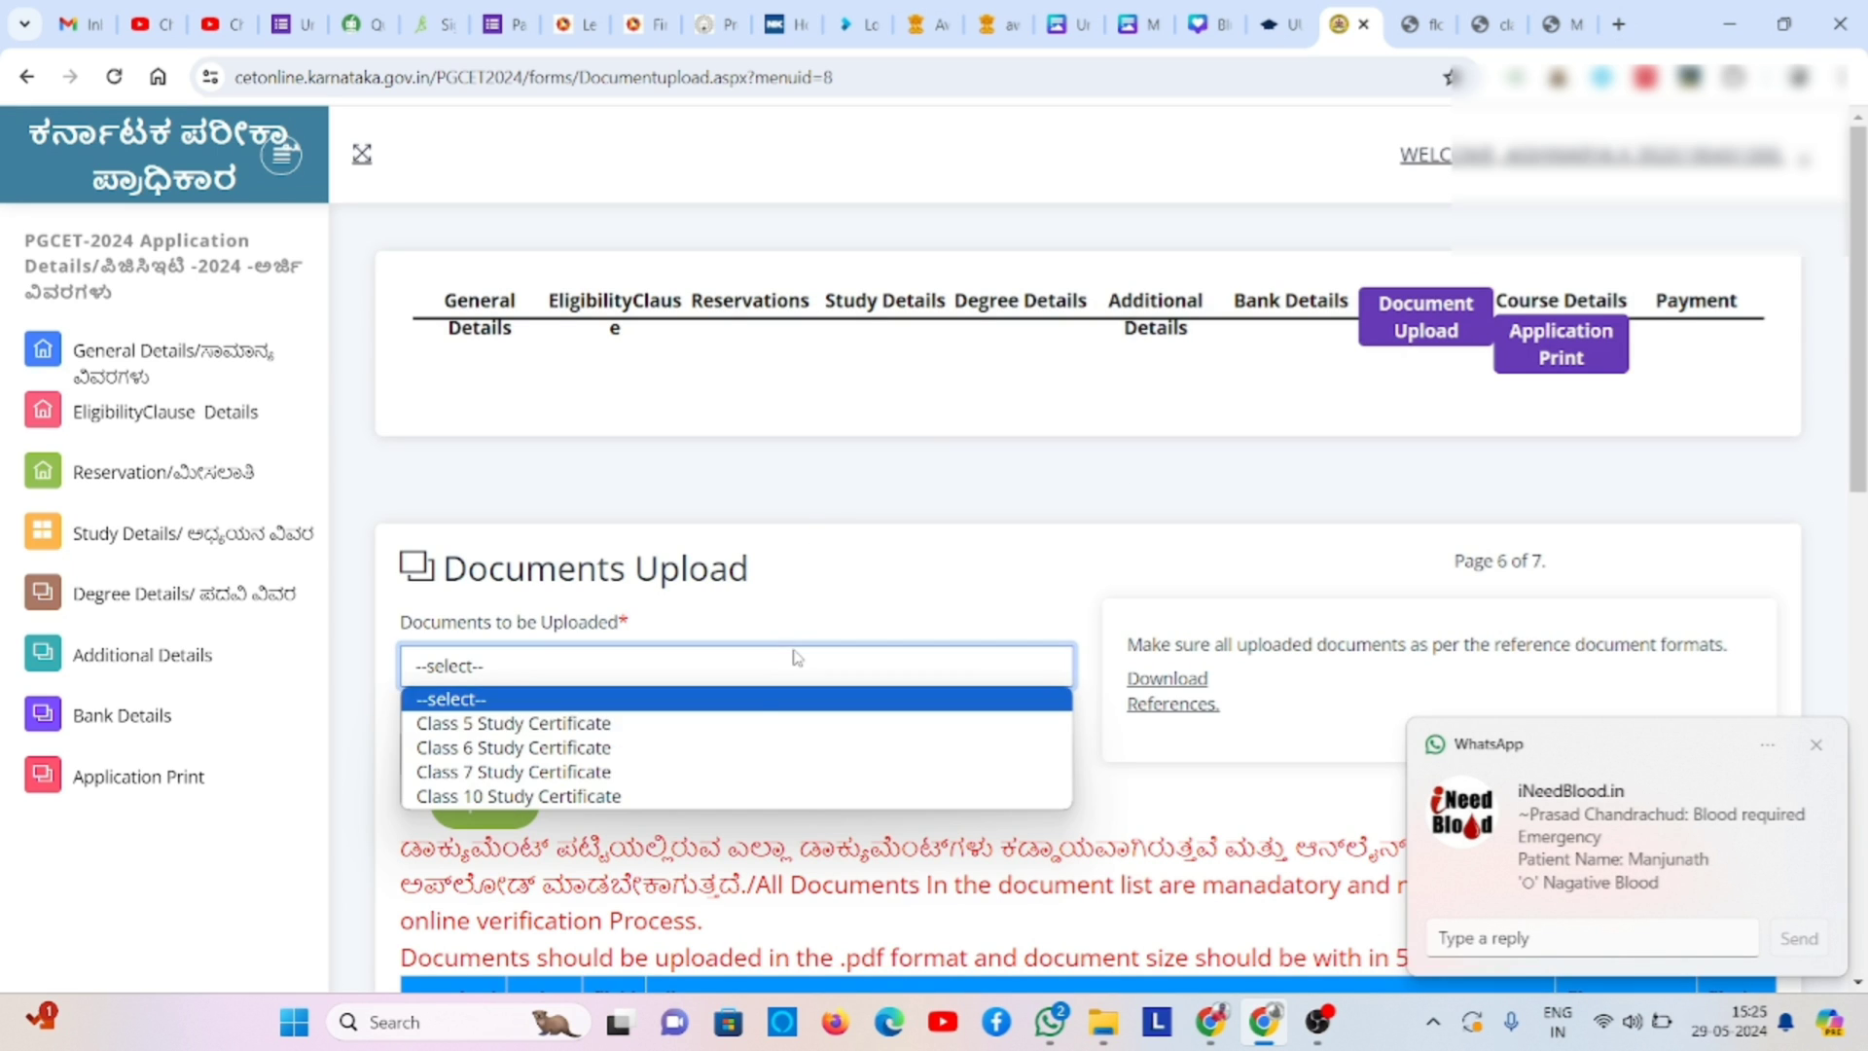
- Pick Class 5 Study Certificate, attach A7 from Downloads, upload it and close the confirmation
left_click(725, 731)
left_click(513, 758)
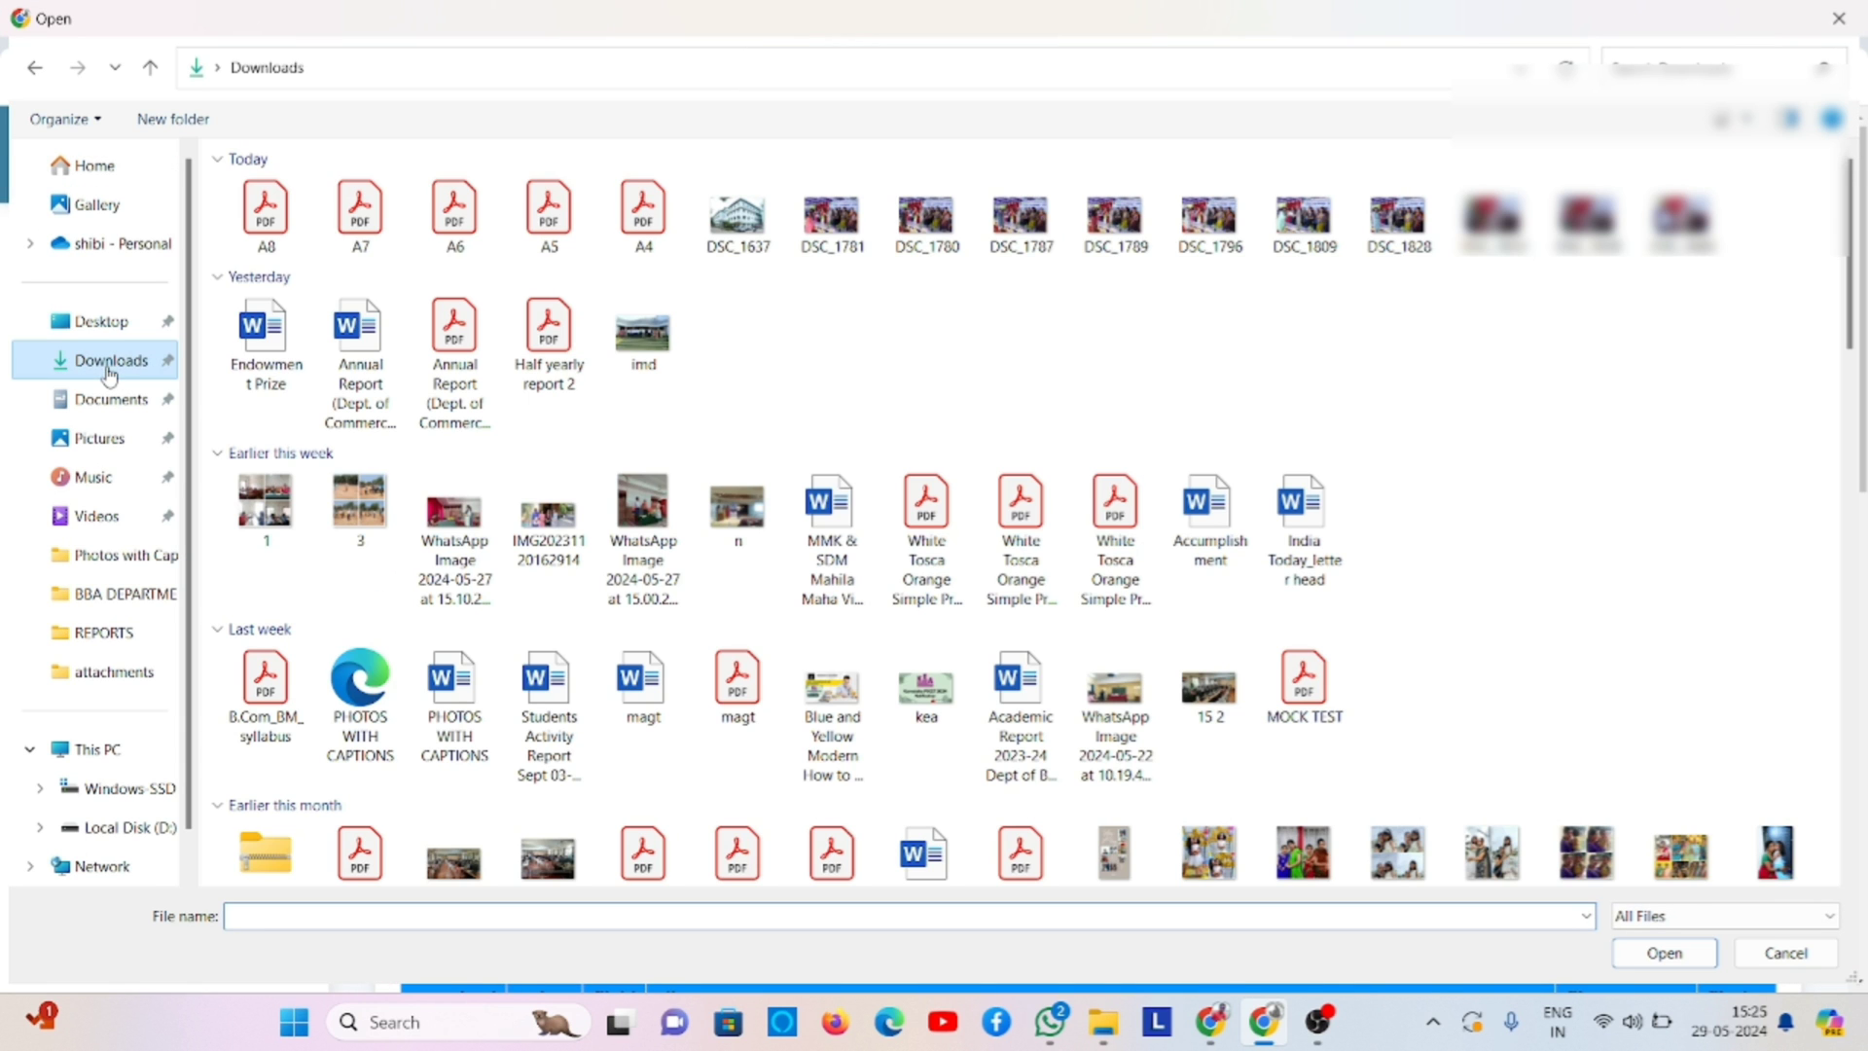
double_click(360, 209)
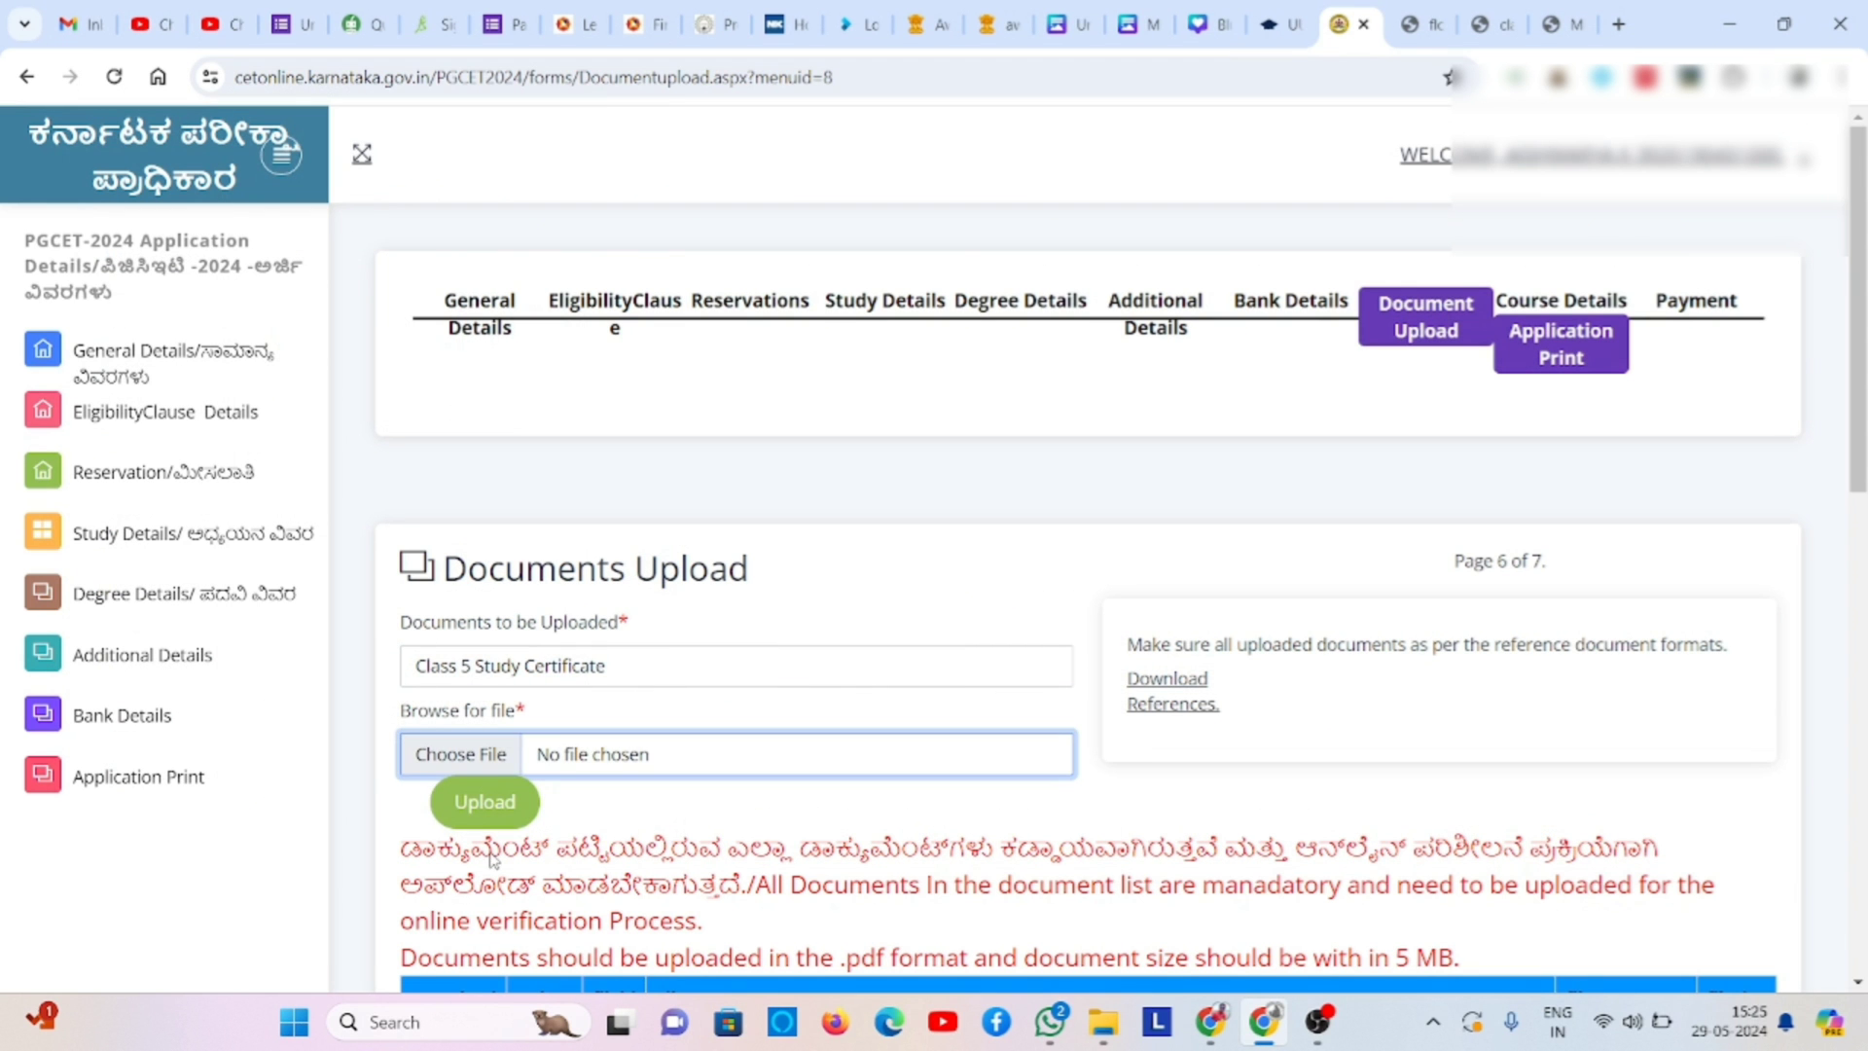
left_click(504, 800)
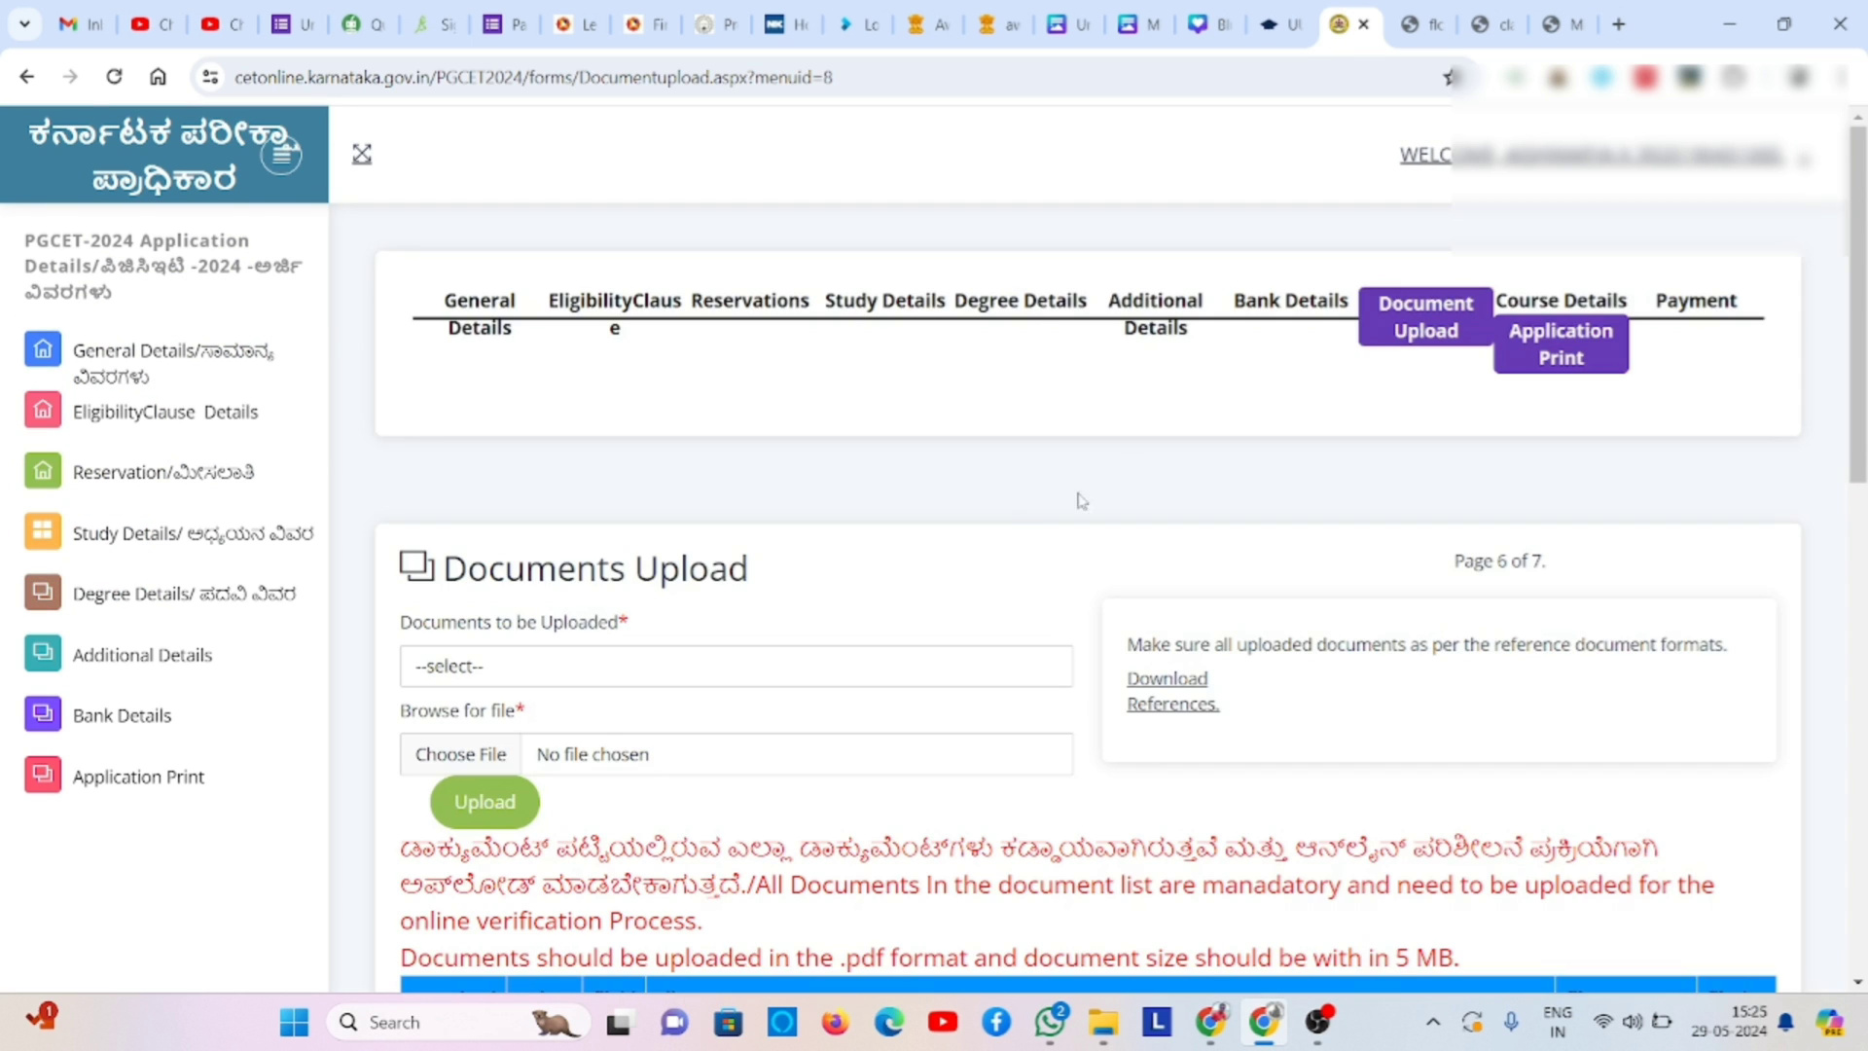
left_click(1140, 463)
- Switch the document choice from Class 7 to Class 6 Study Certificate and upload its PDF
left_click(841, 671)
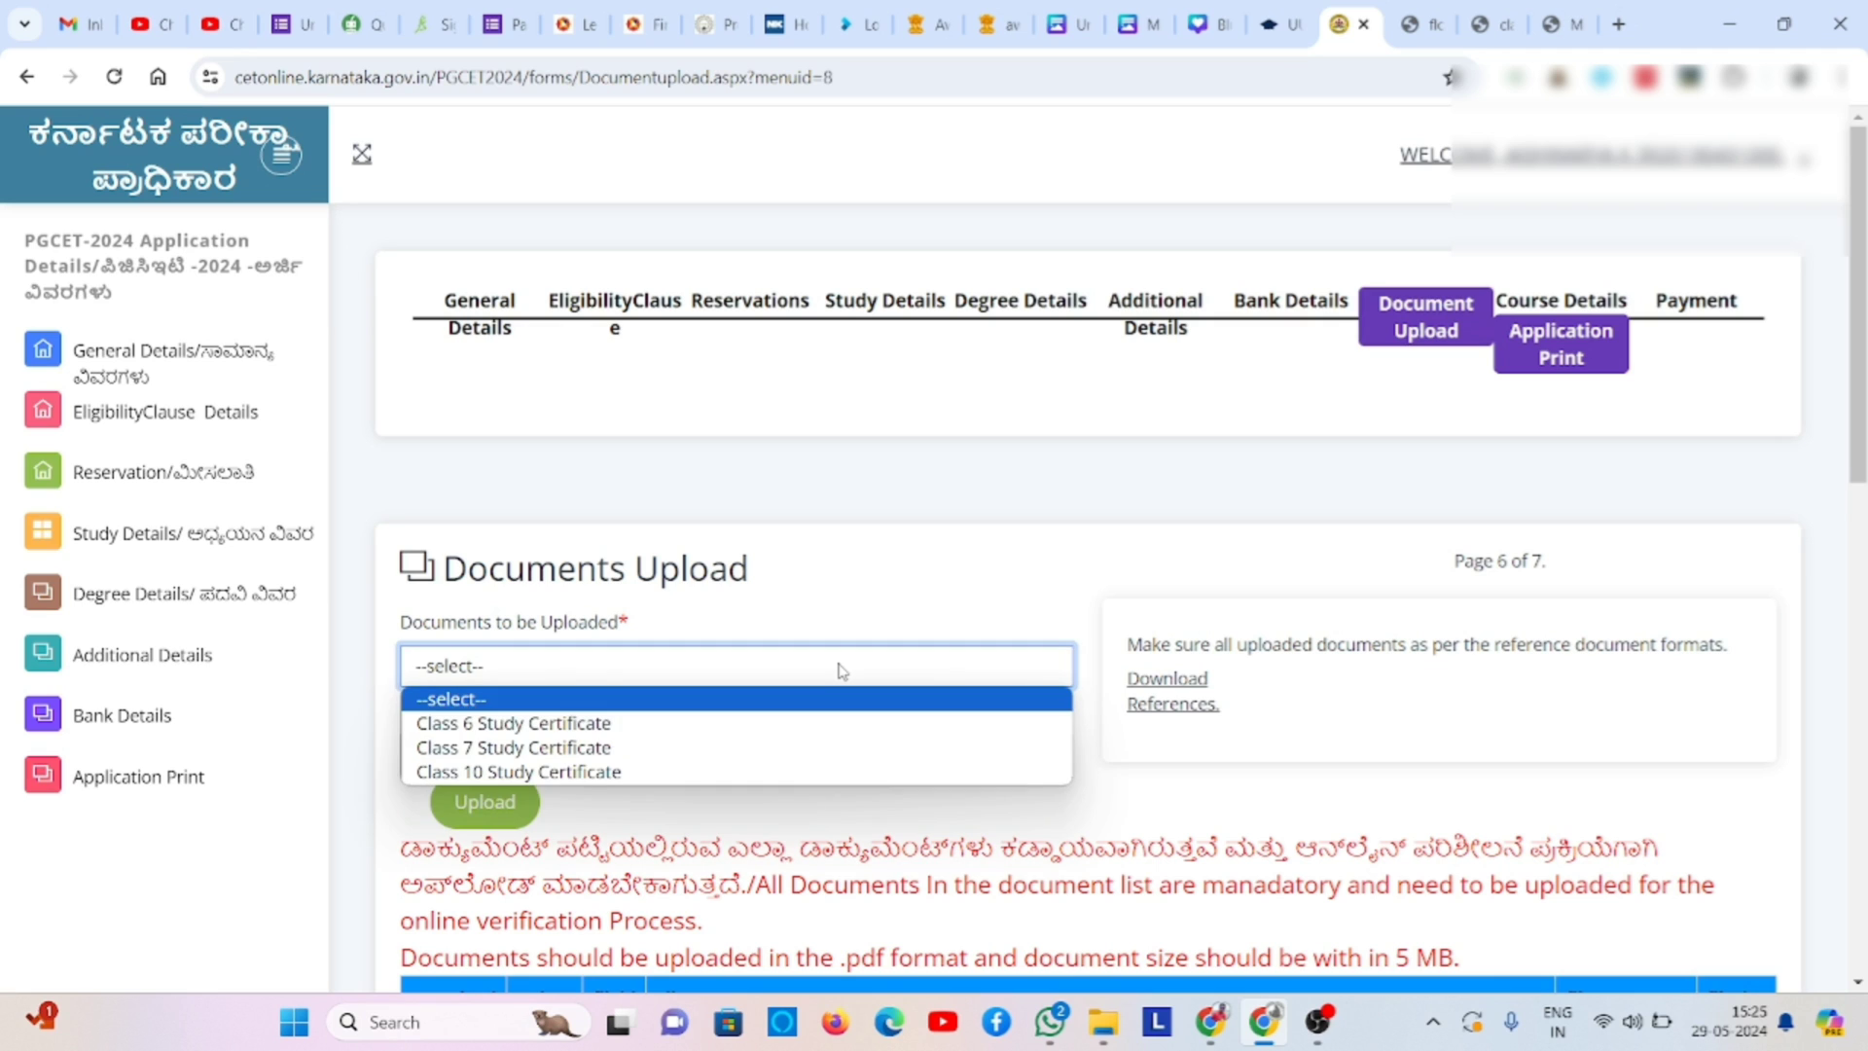
left_click(795, 746)
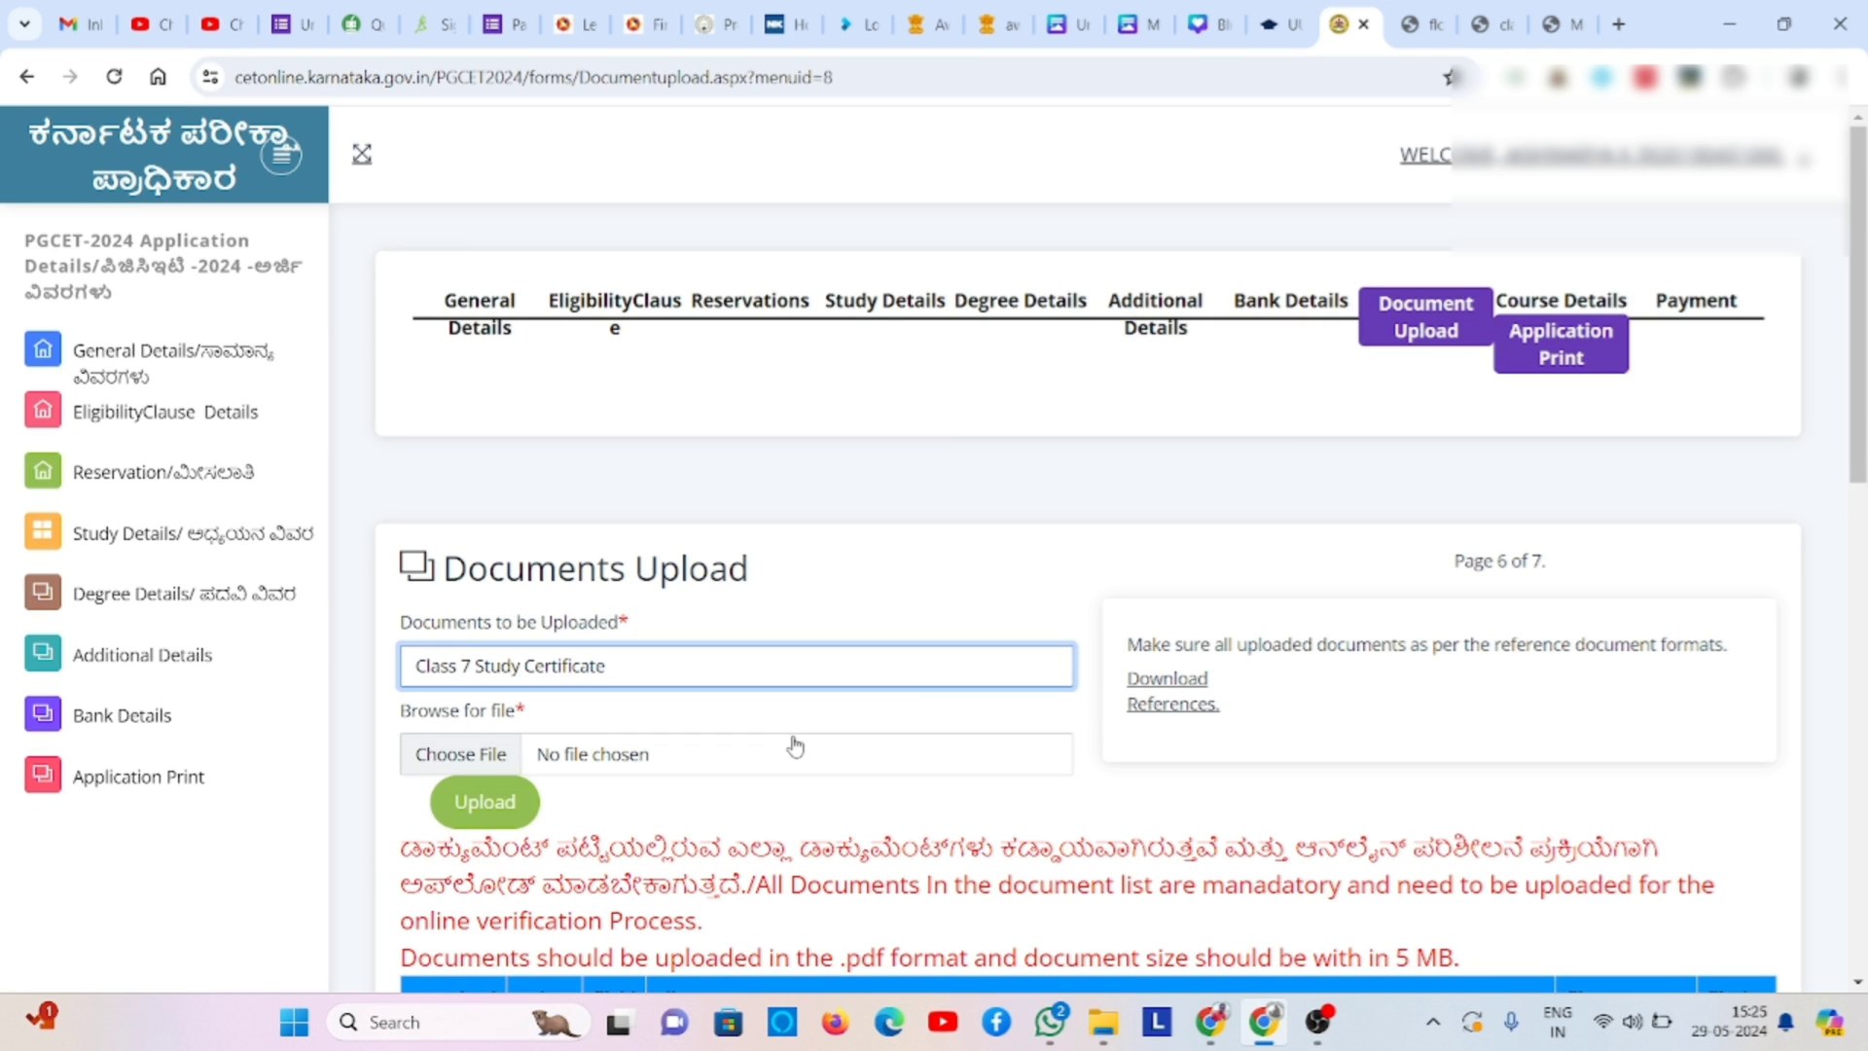
left_click(834, 673)
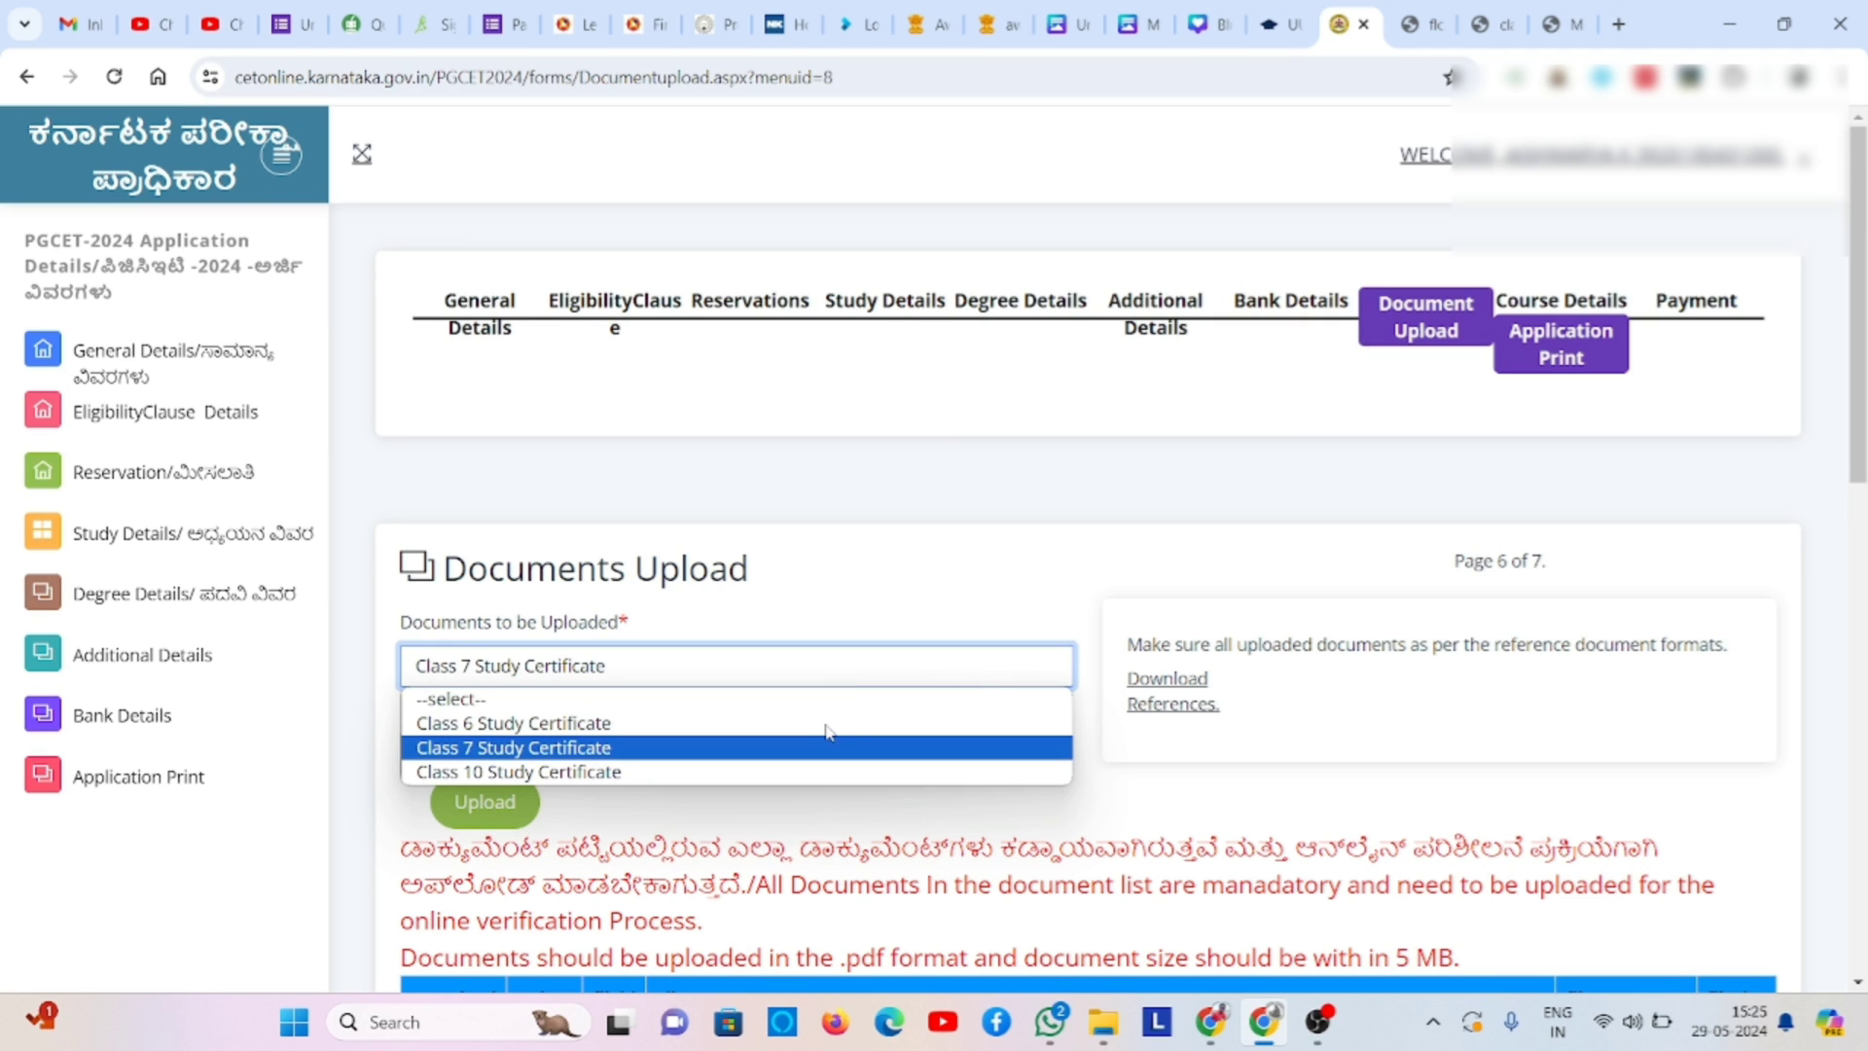
left_click(609, 723)
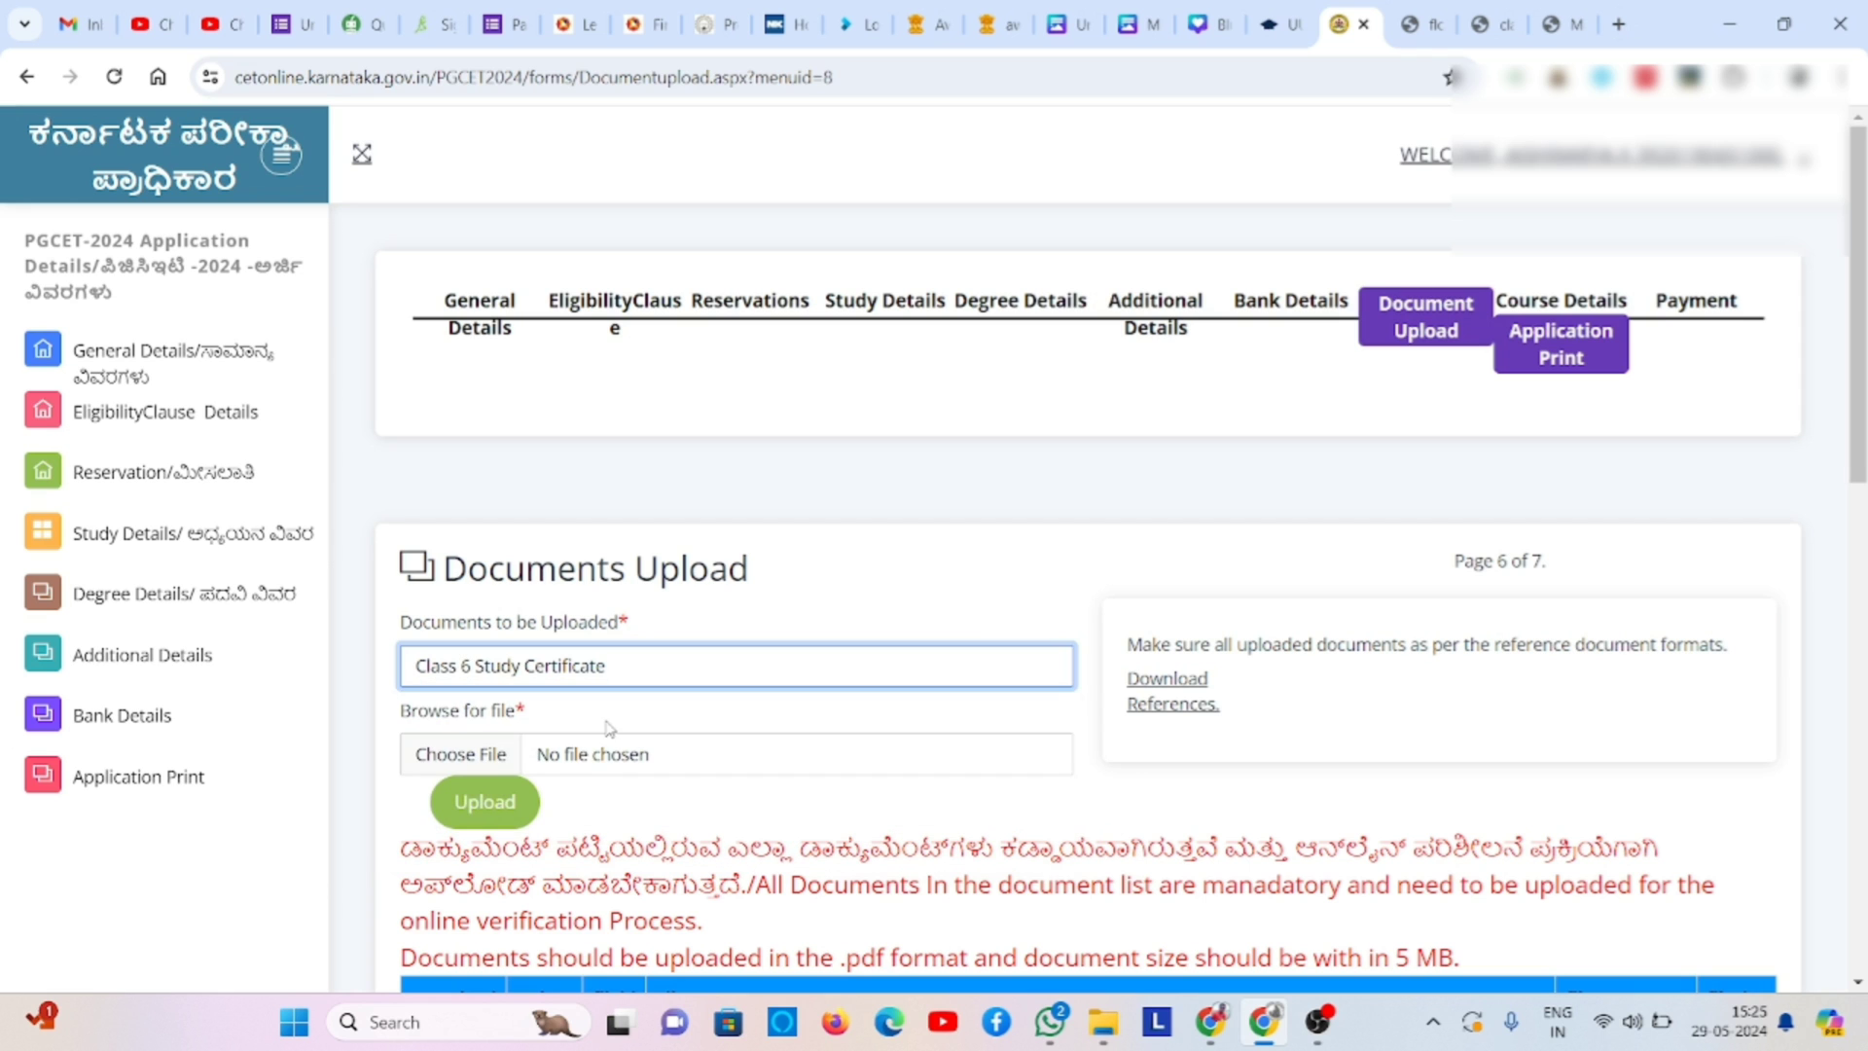
left_click(496, 751)
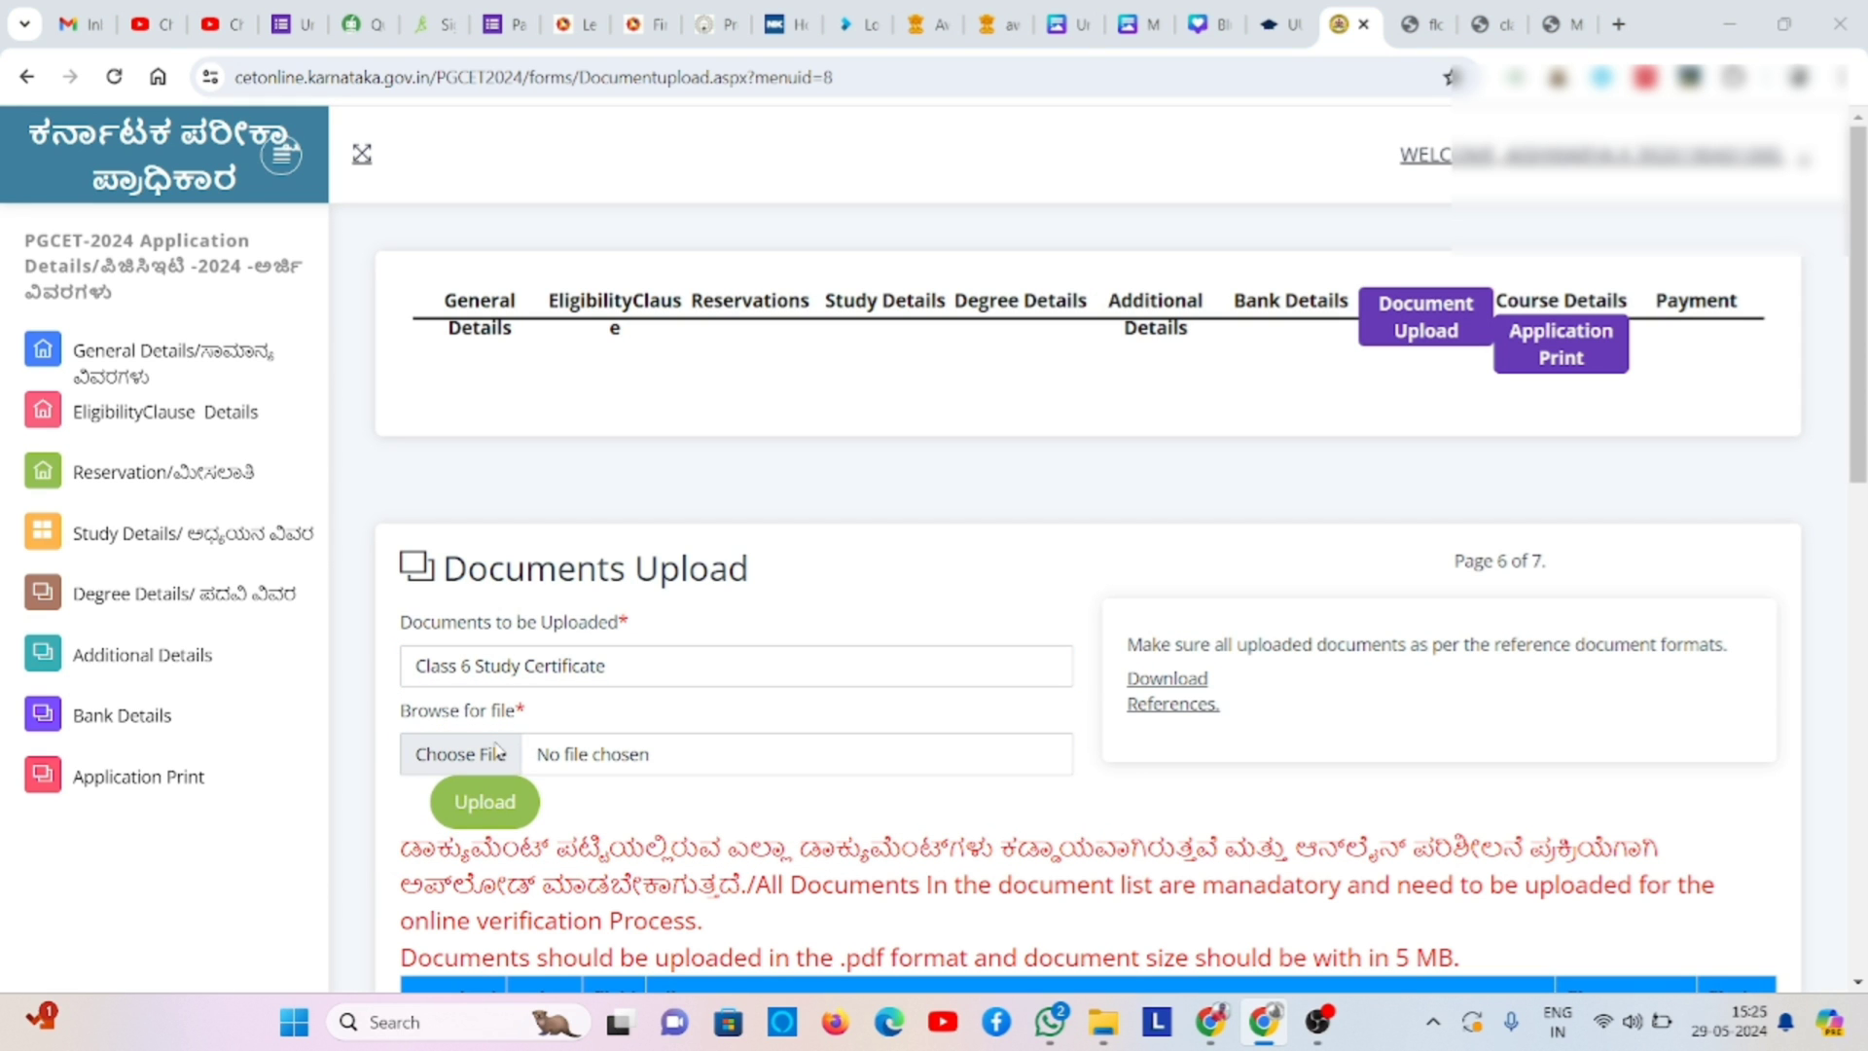
left_click(497, 750)
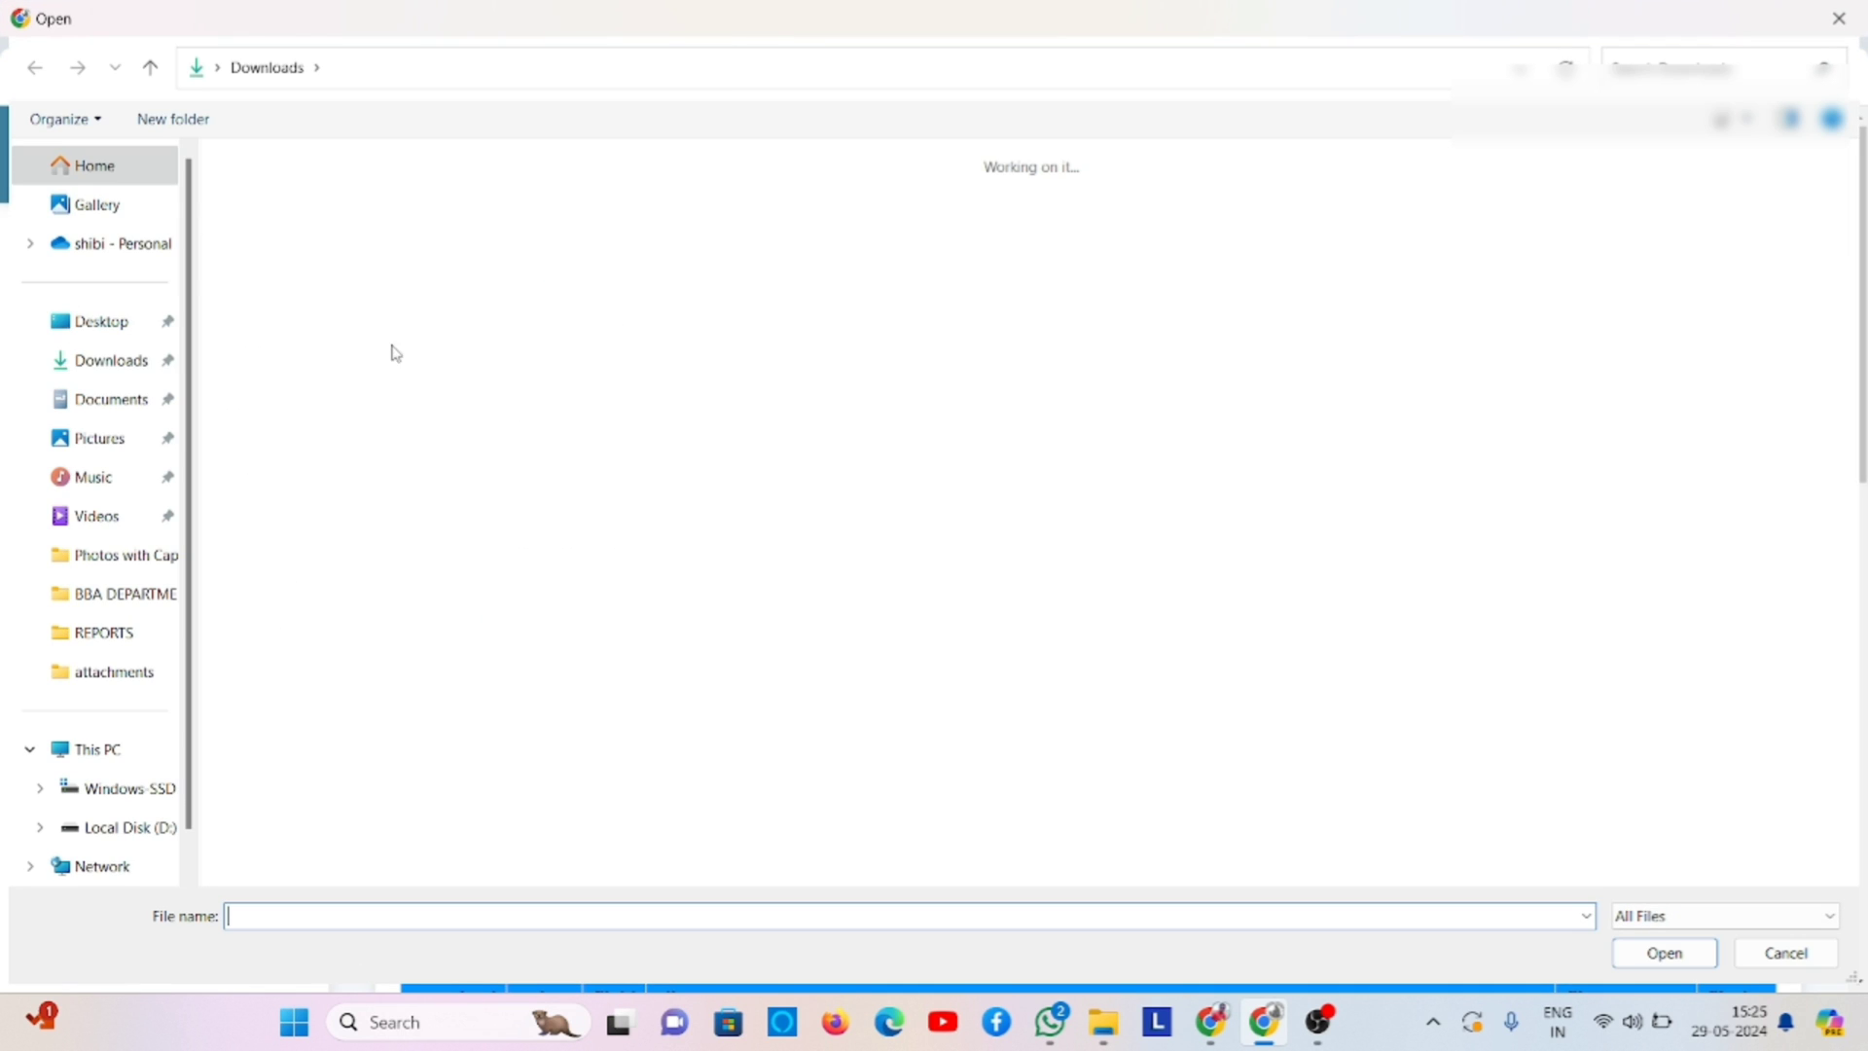
key("Escape")
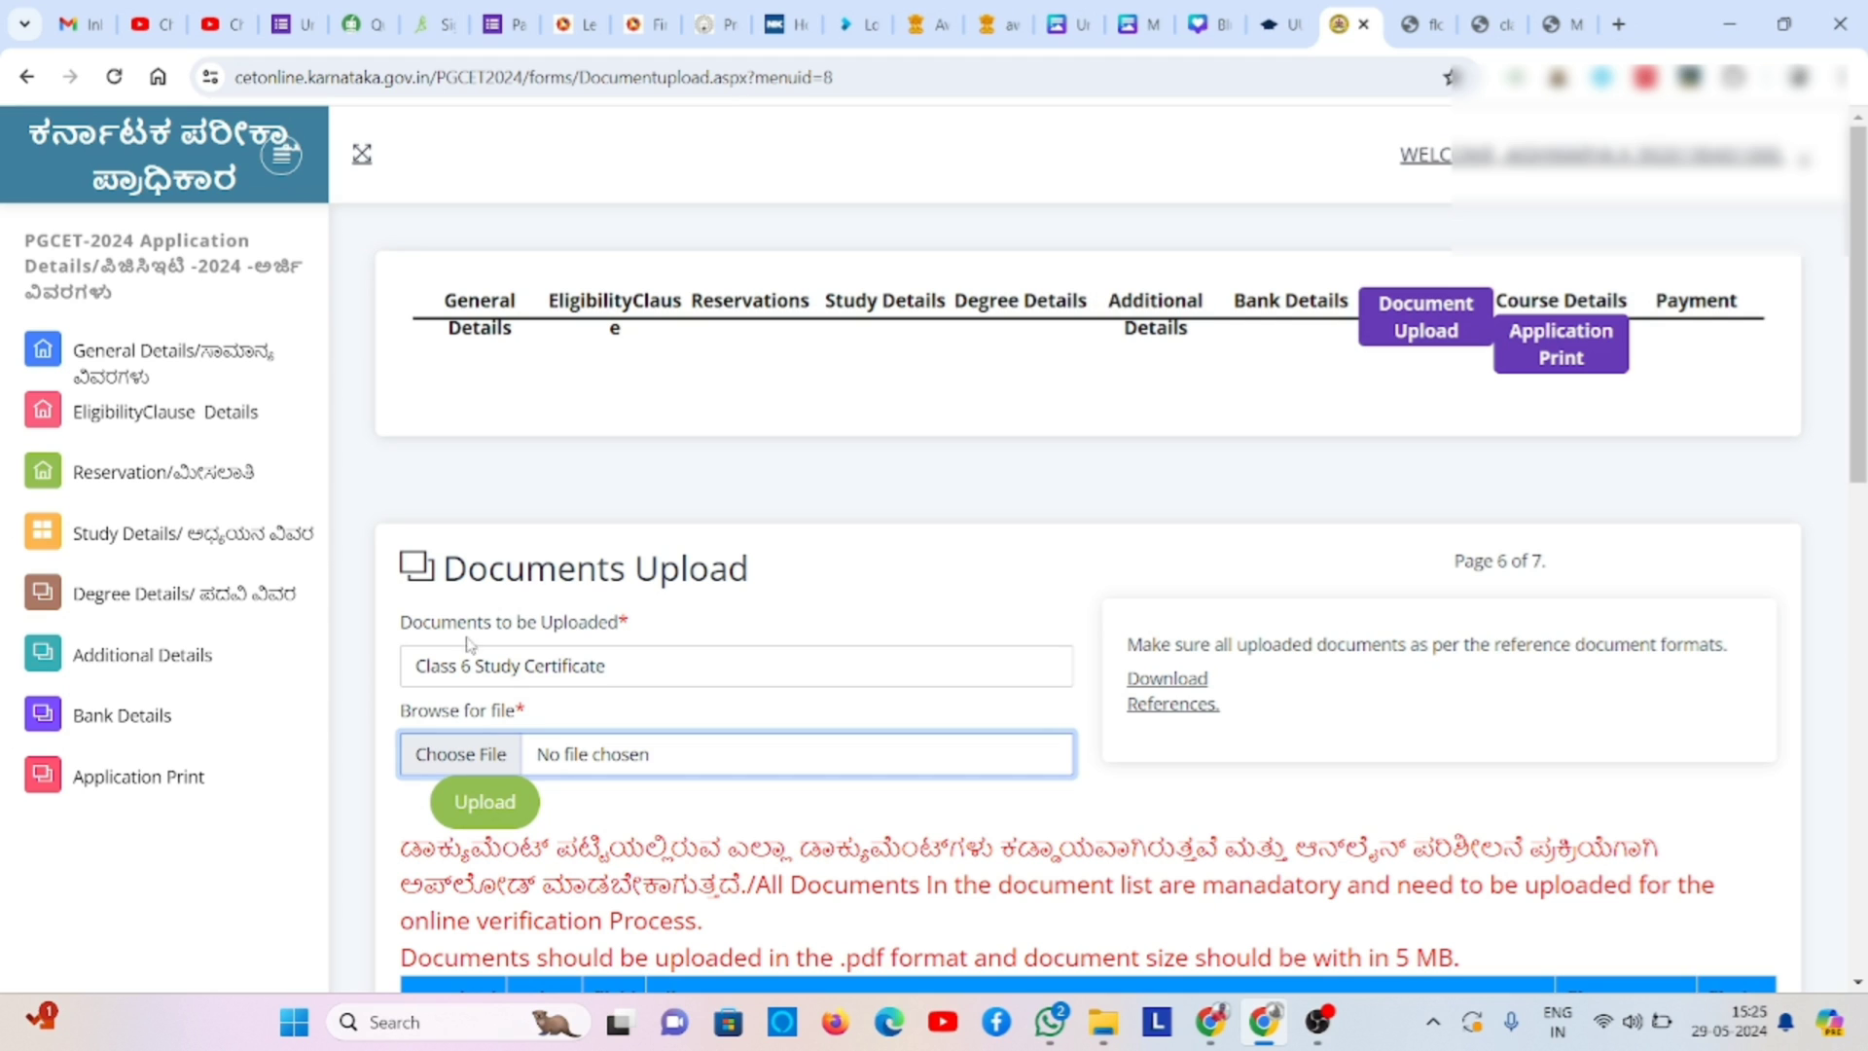
left_click(498, 813)
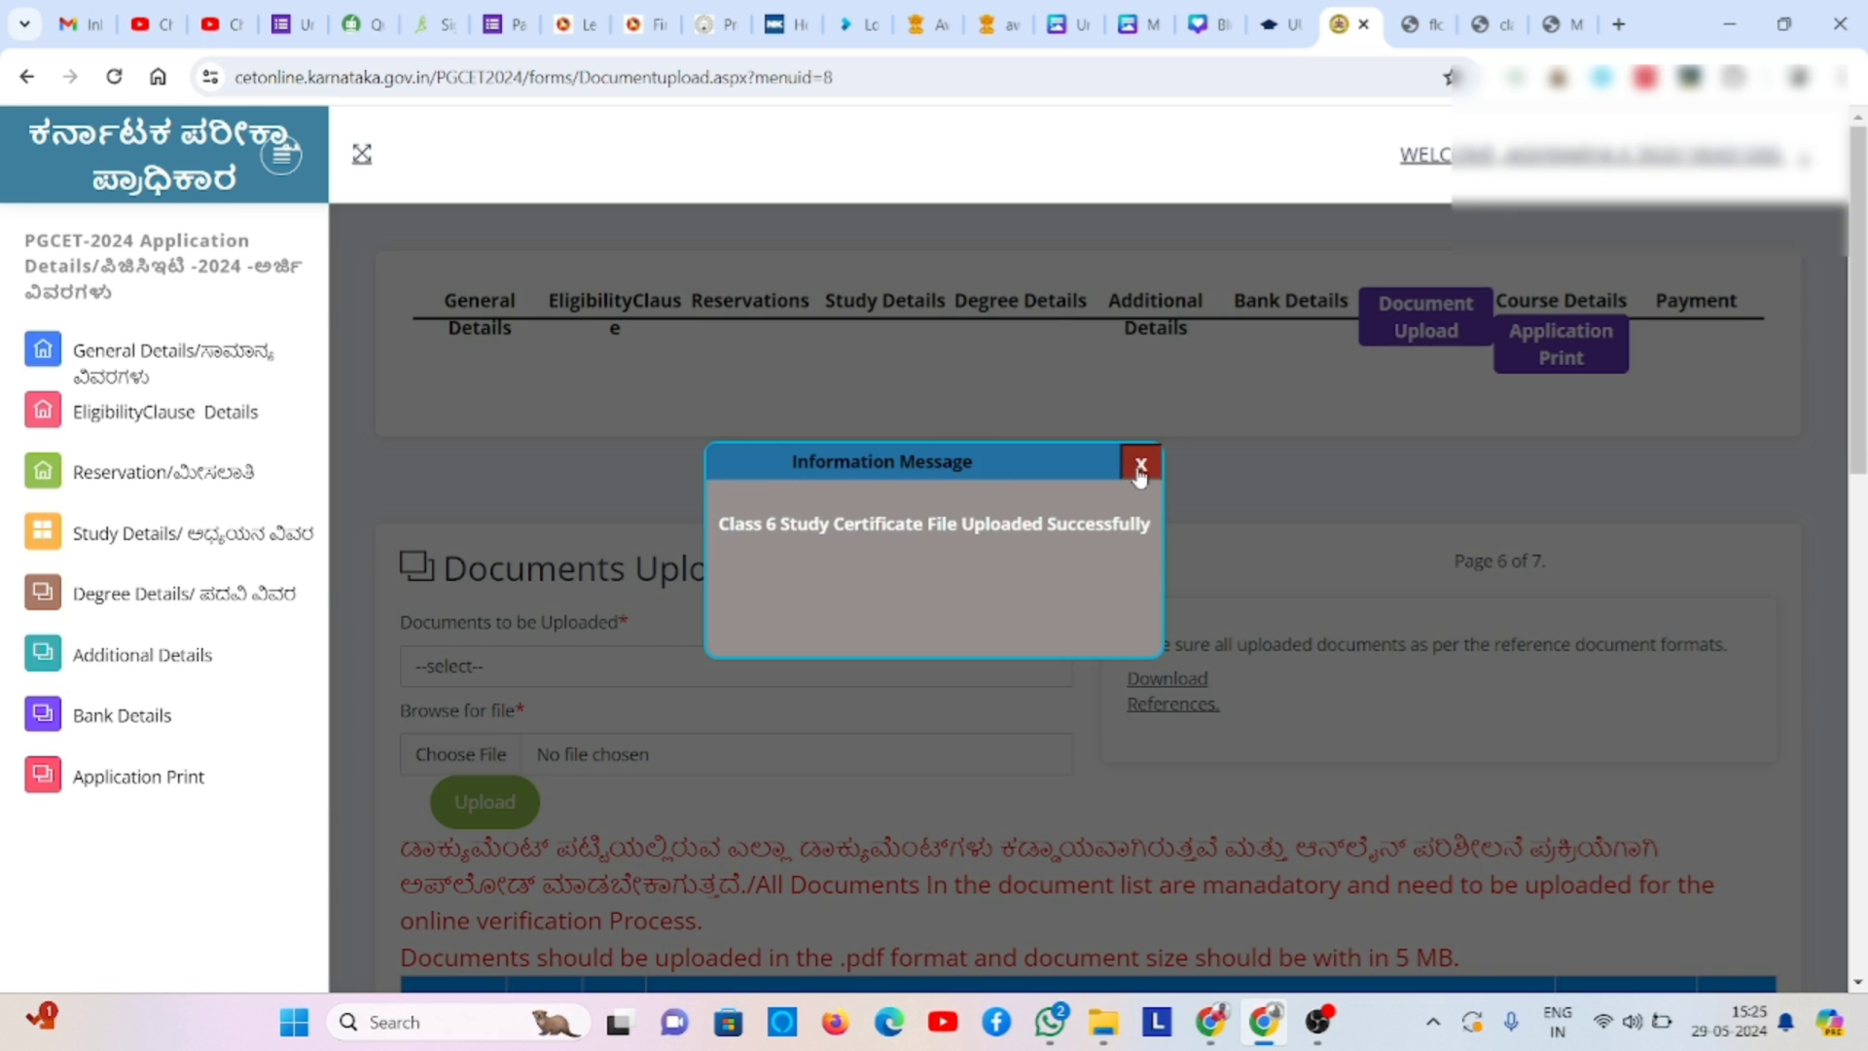
left_click(1140, 465)
- Upload A7.pdf as the Class 7 Study Certificate after dismissing the 'Please upload File.' alert
left_click(781, 671)
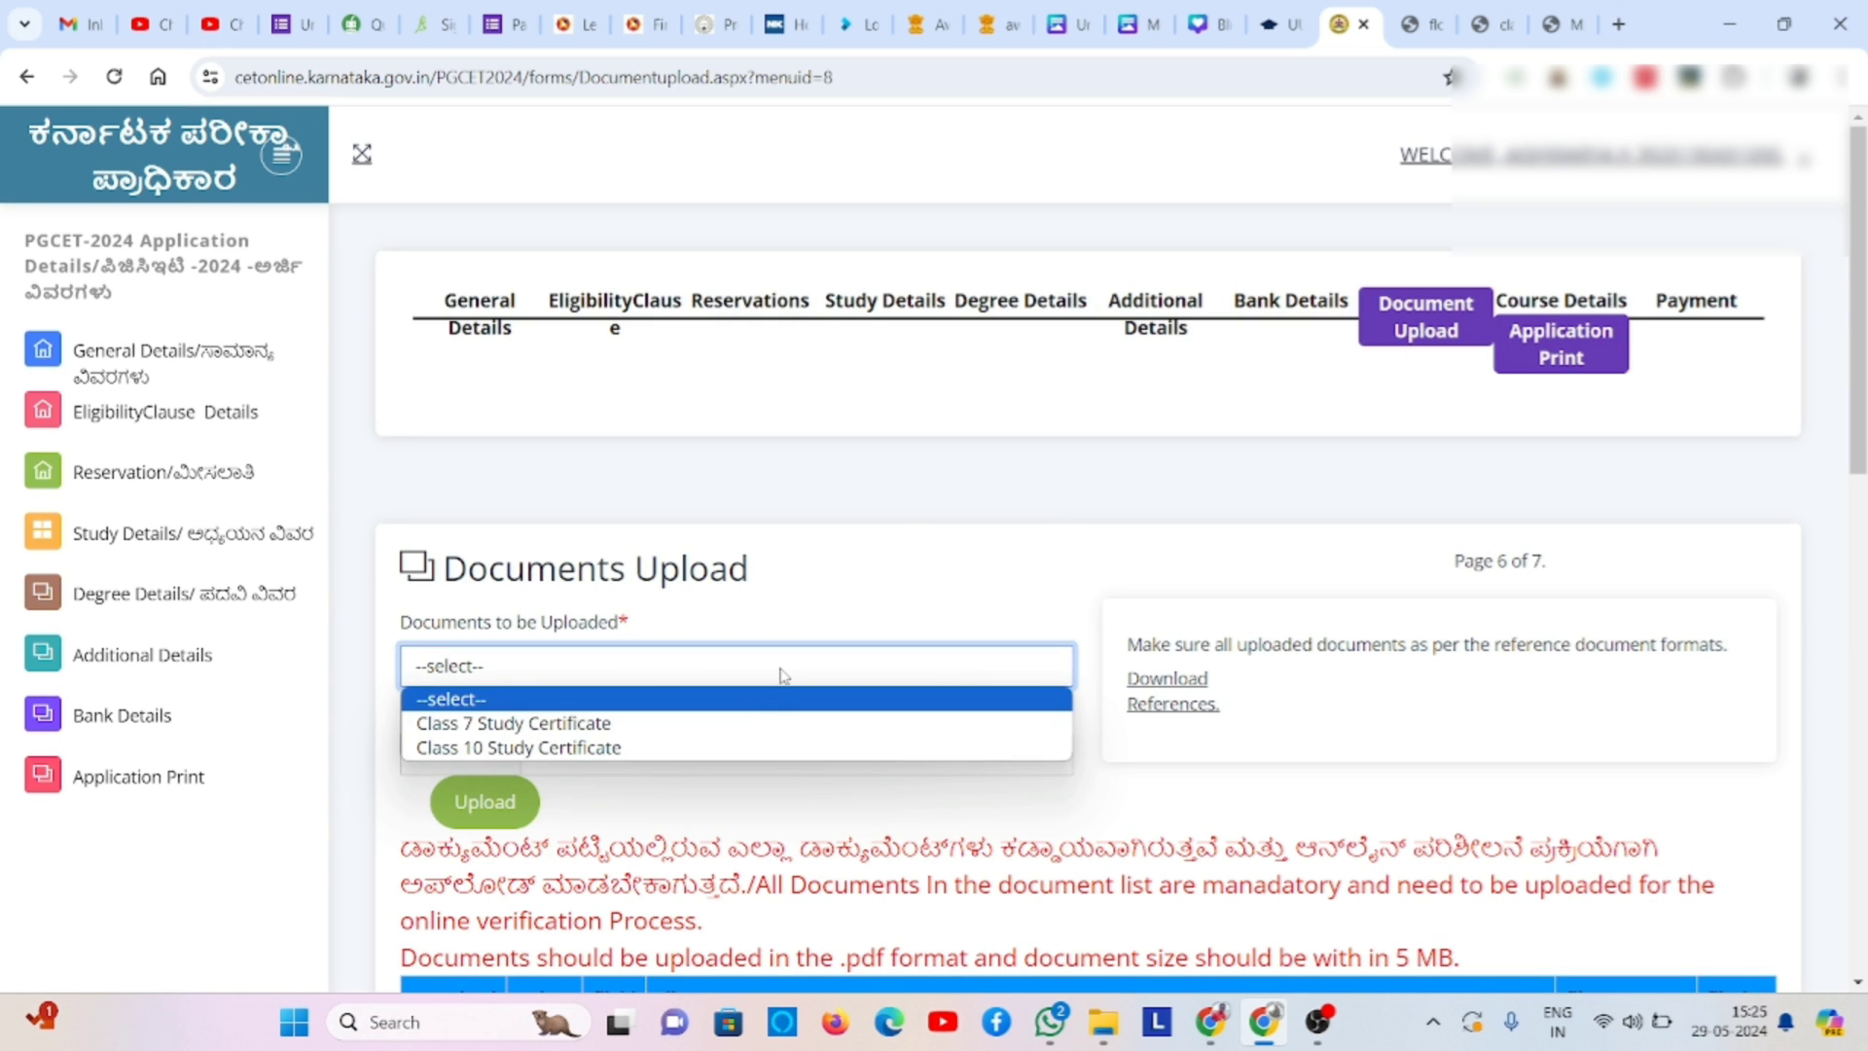
left_click(724, 725)
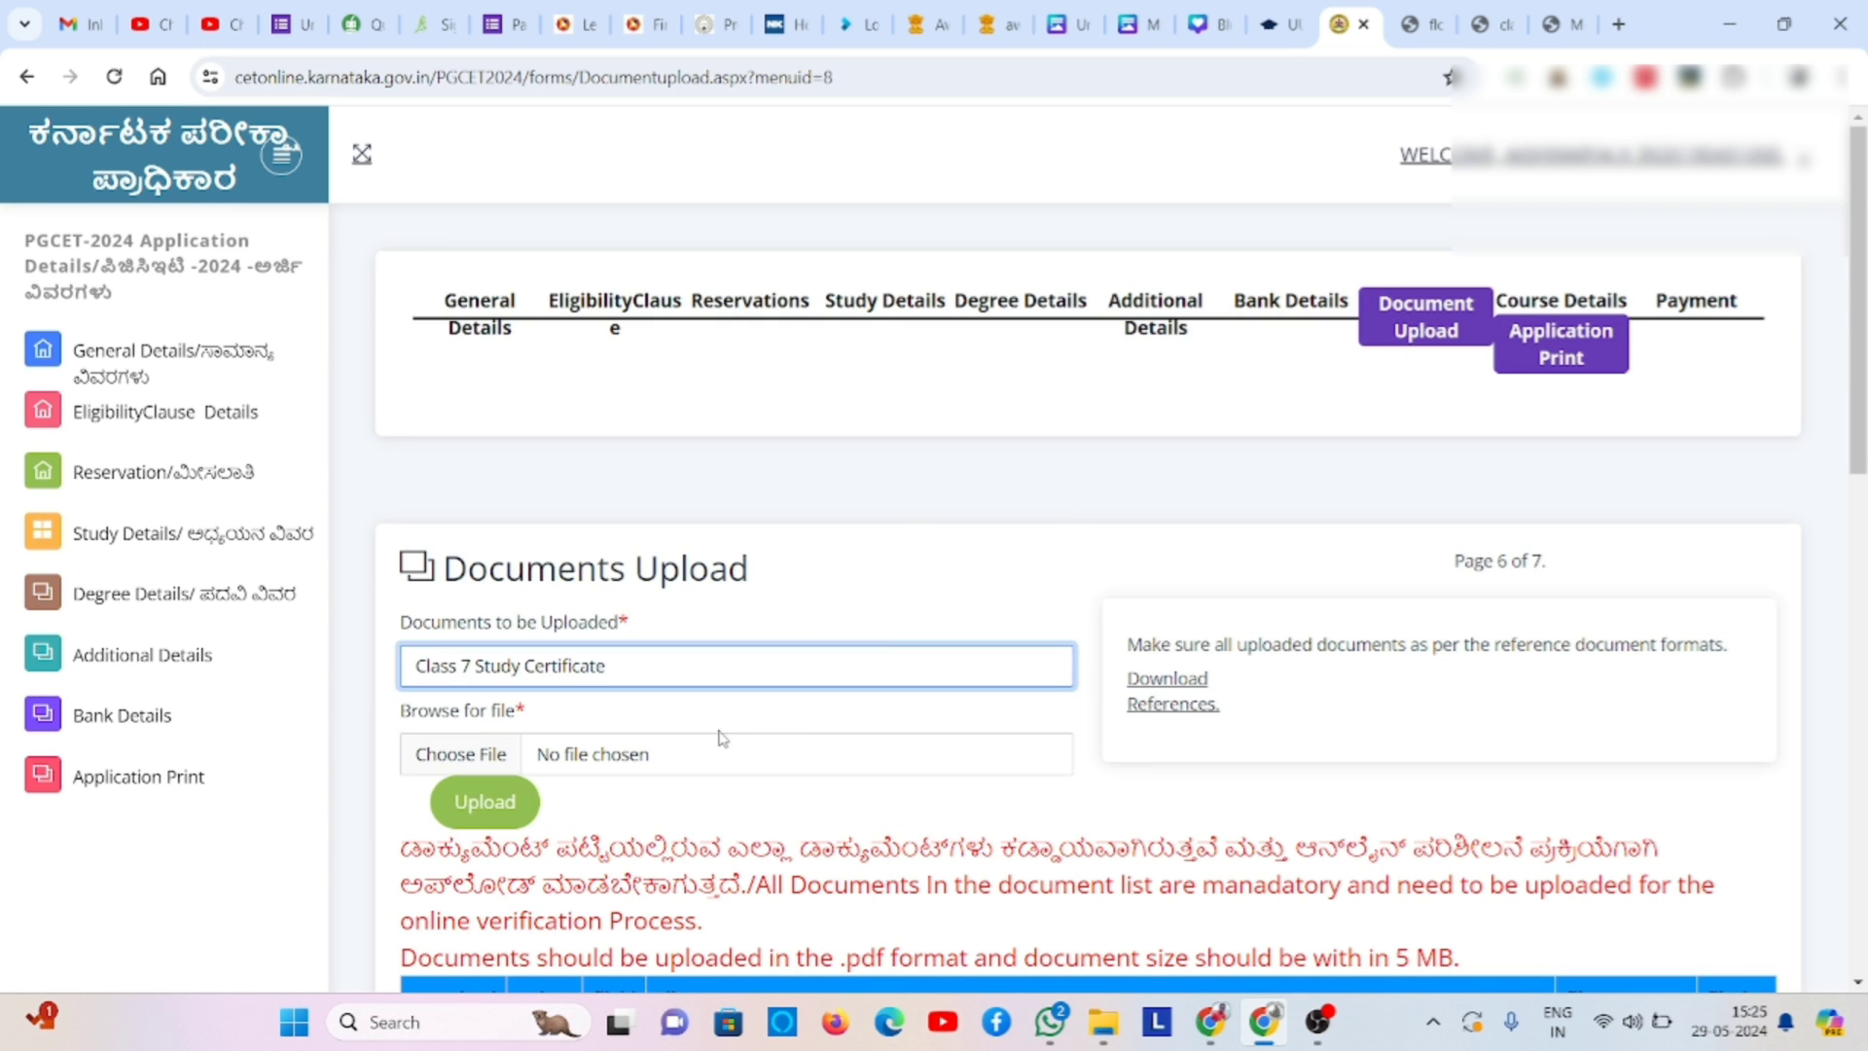
left_click(512, 807)
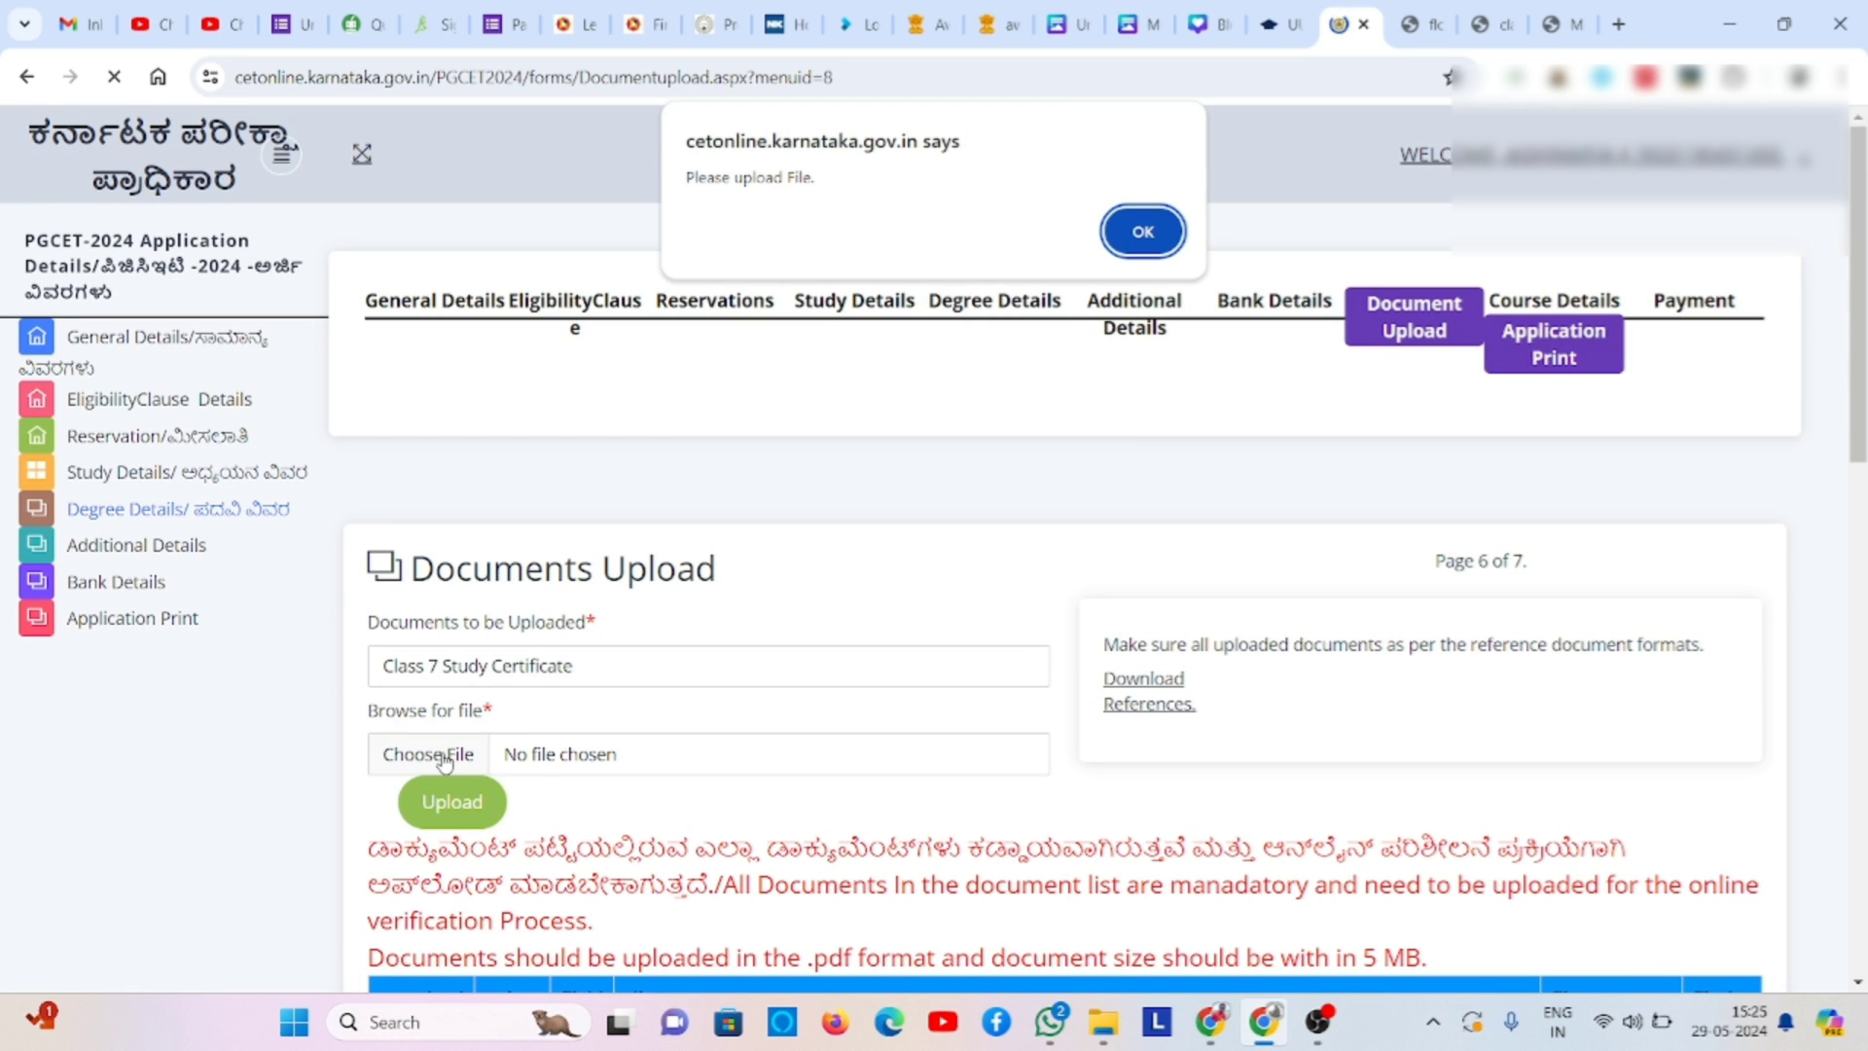
left_click(1140, 231)
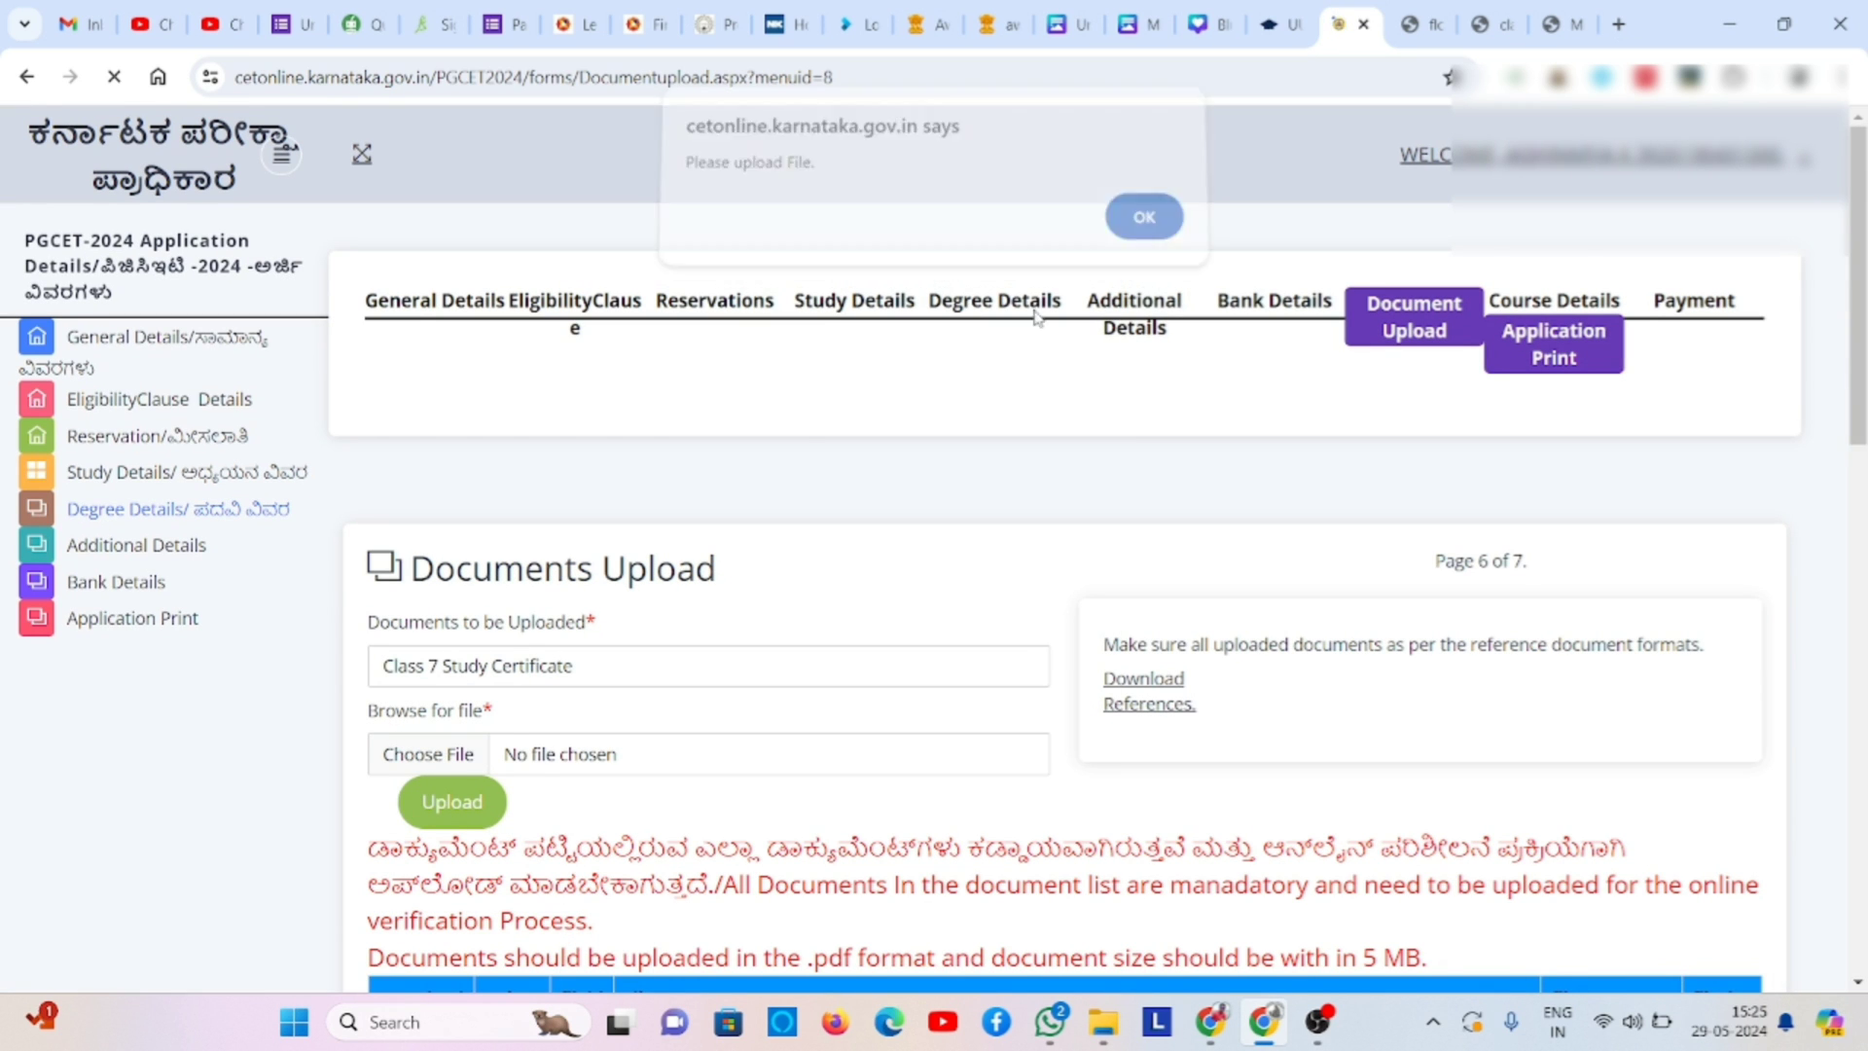
left_click(503, 767)
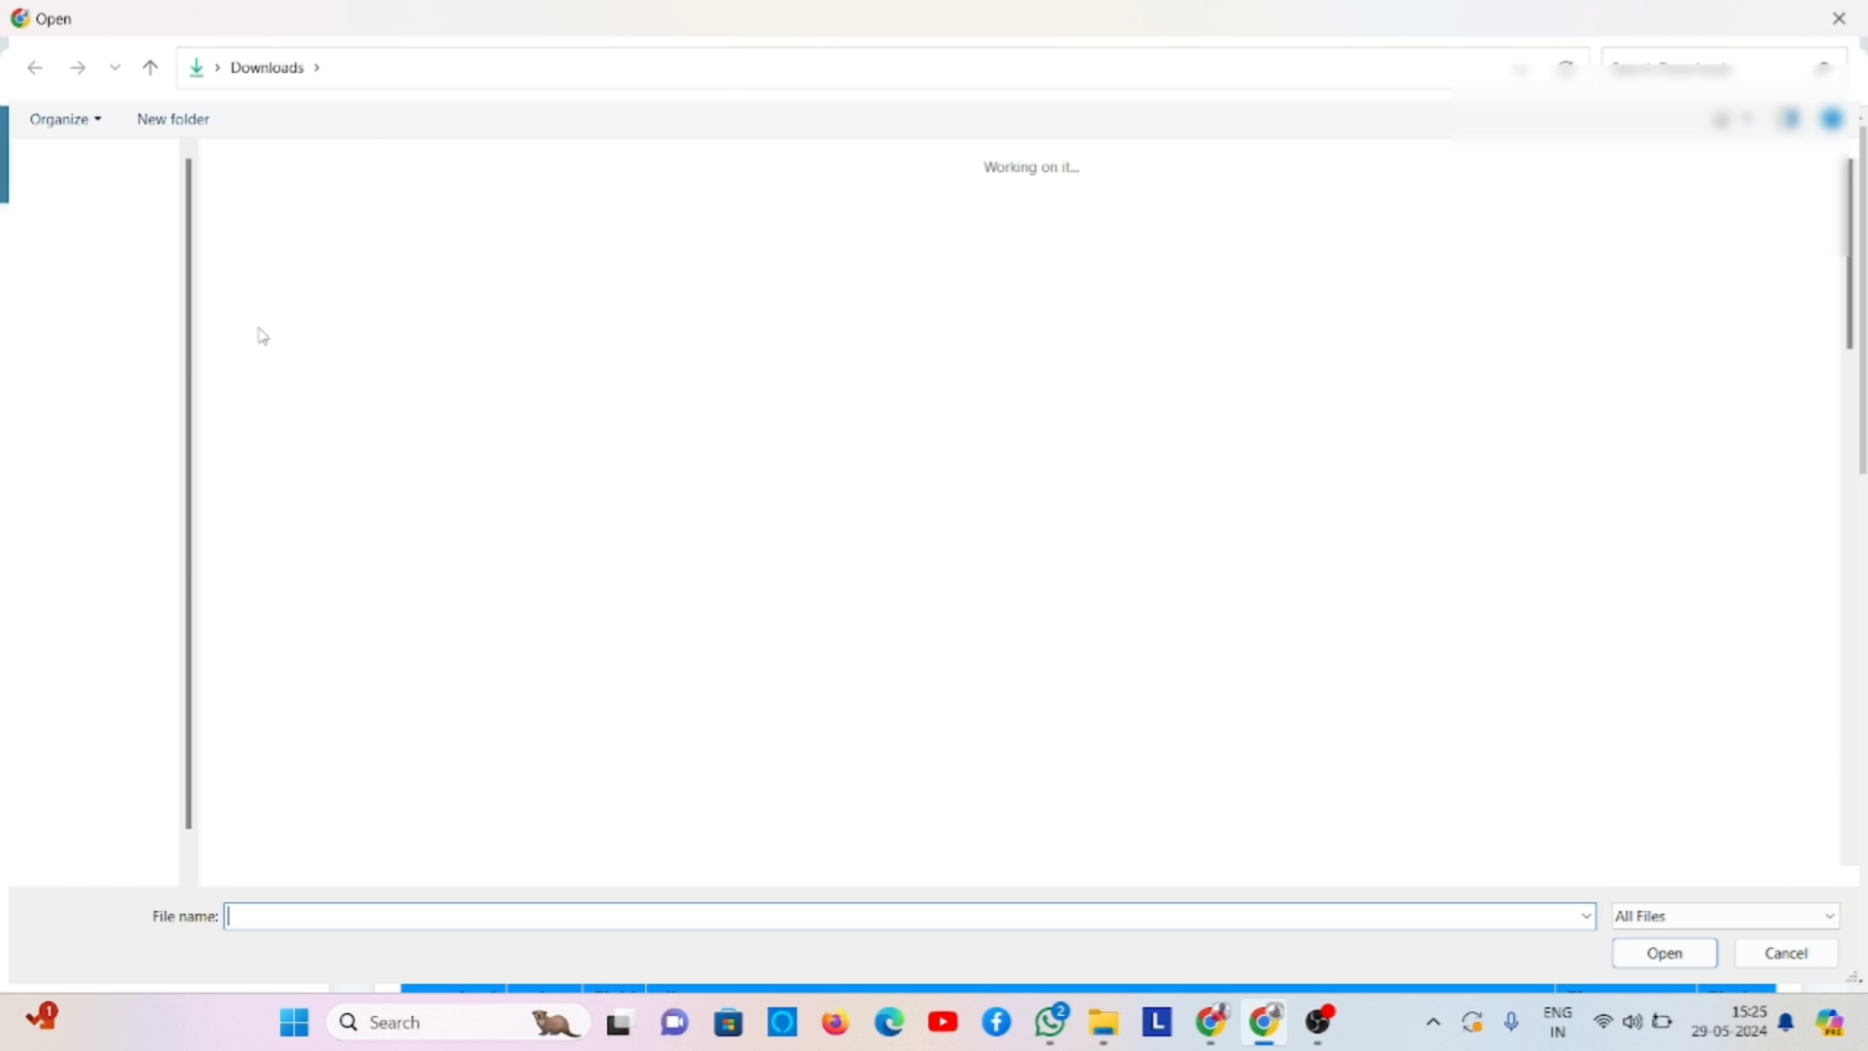
left_click(367, 234)
double_click(368, 233)
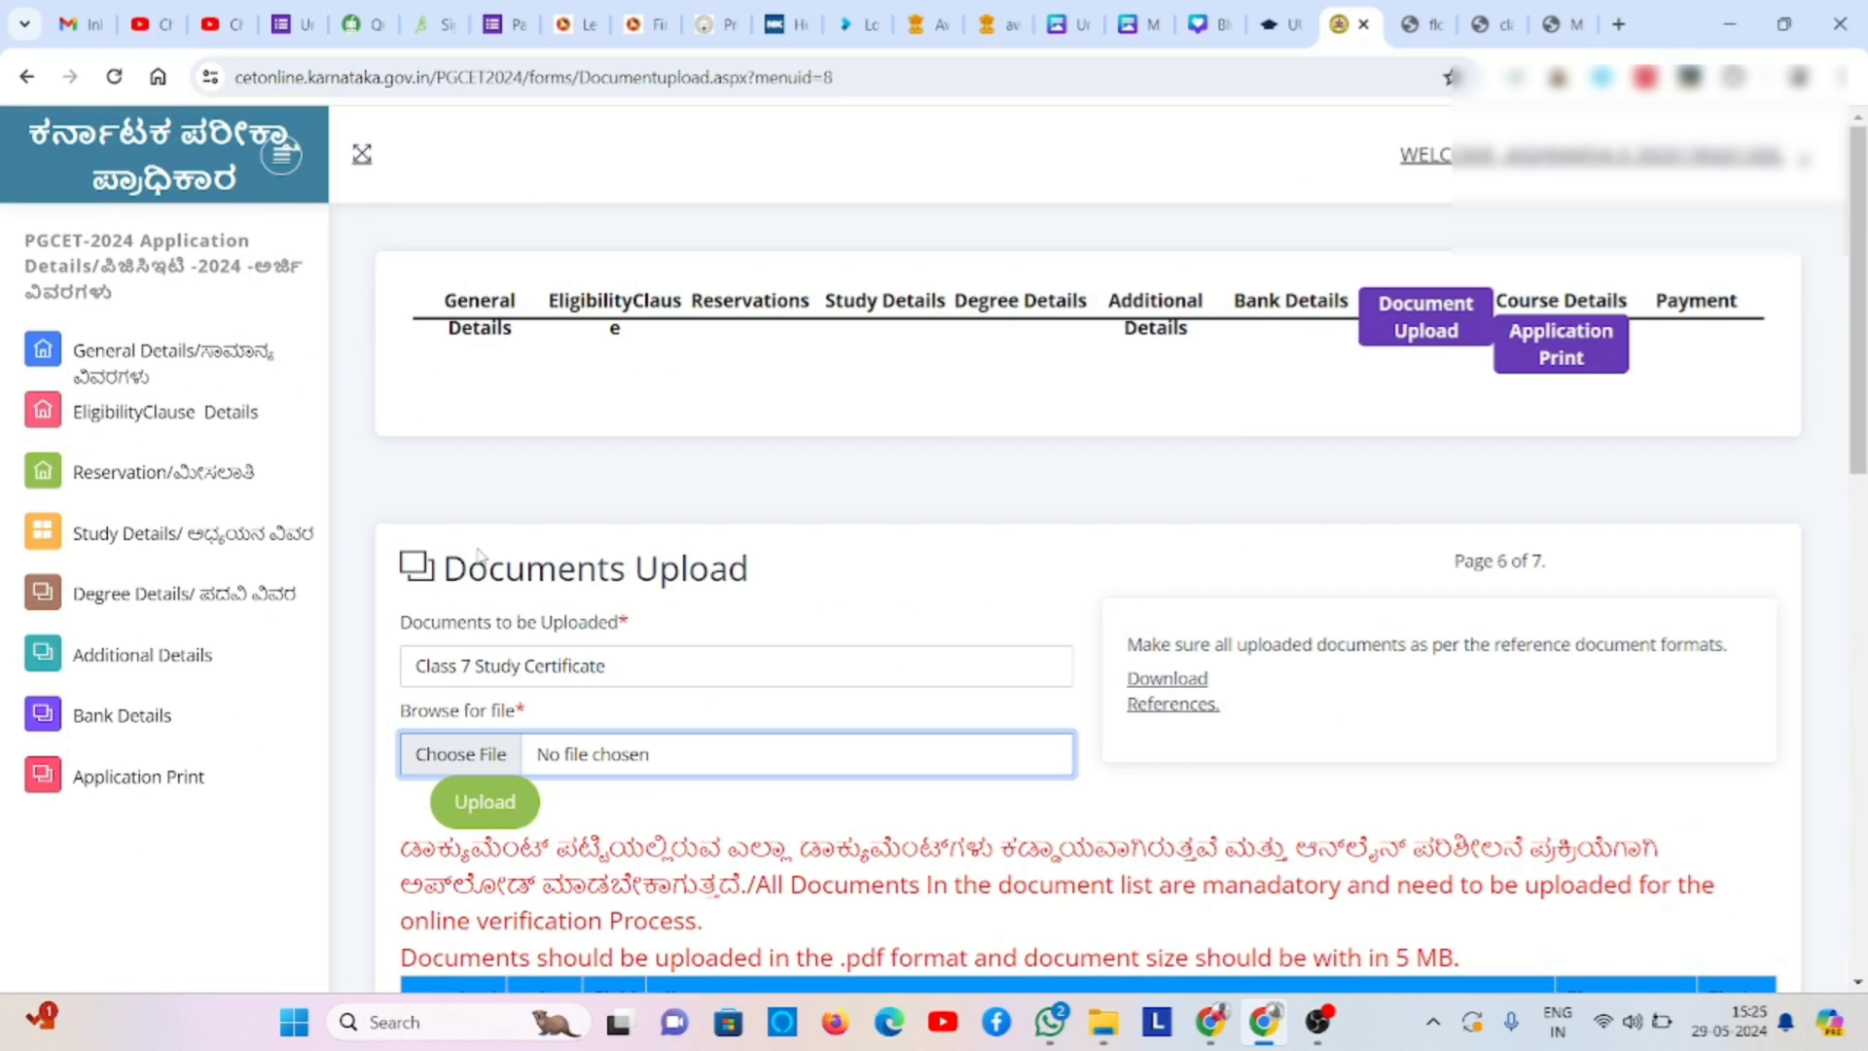
left_click(511, 813)
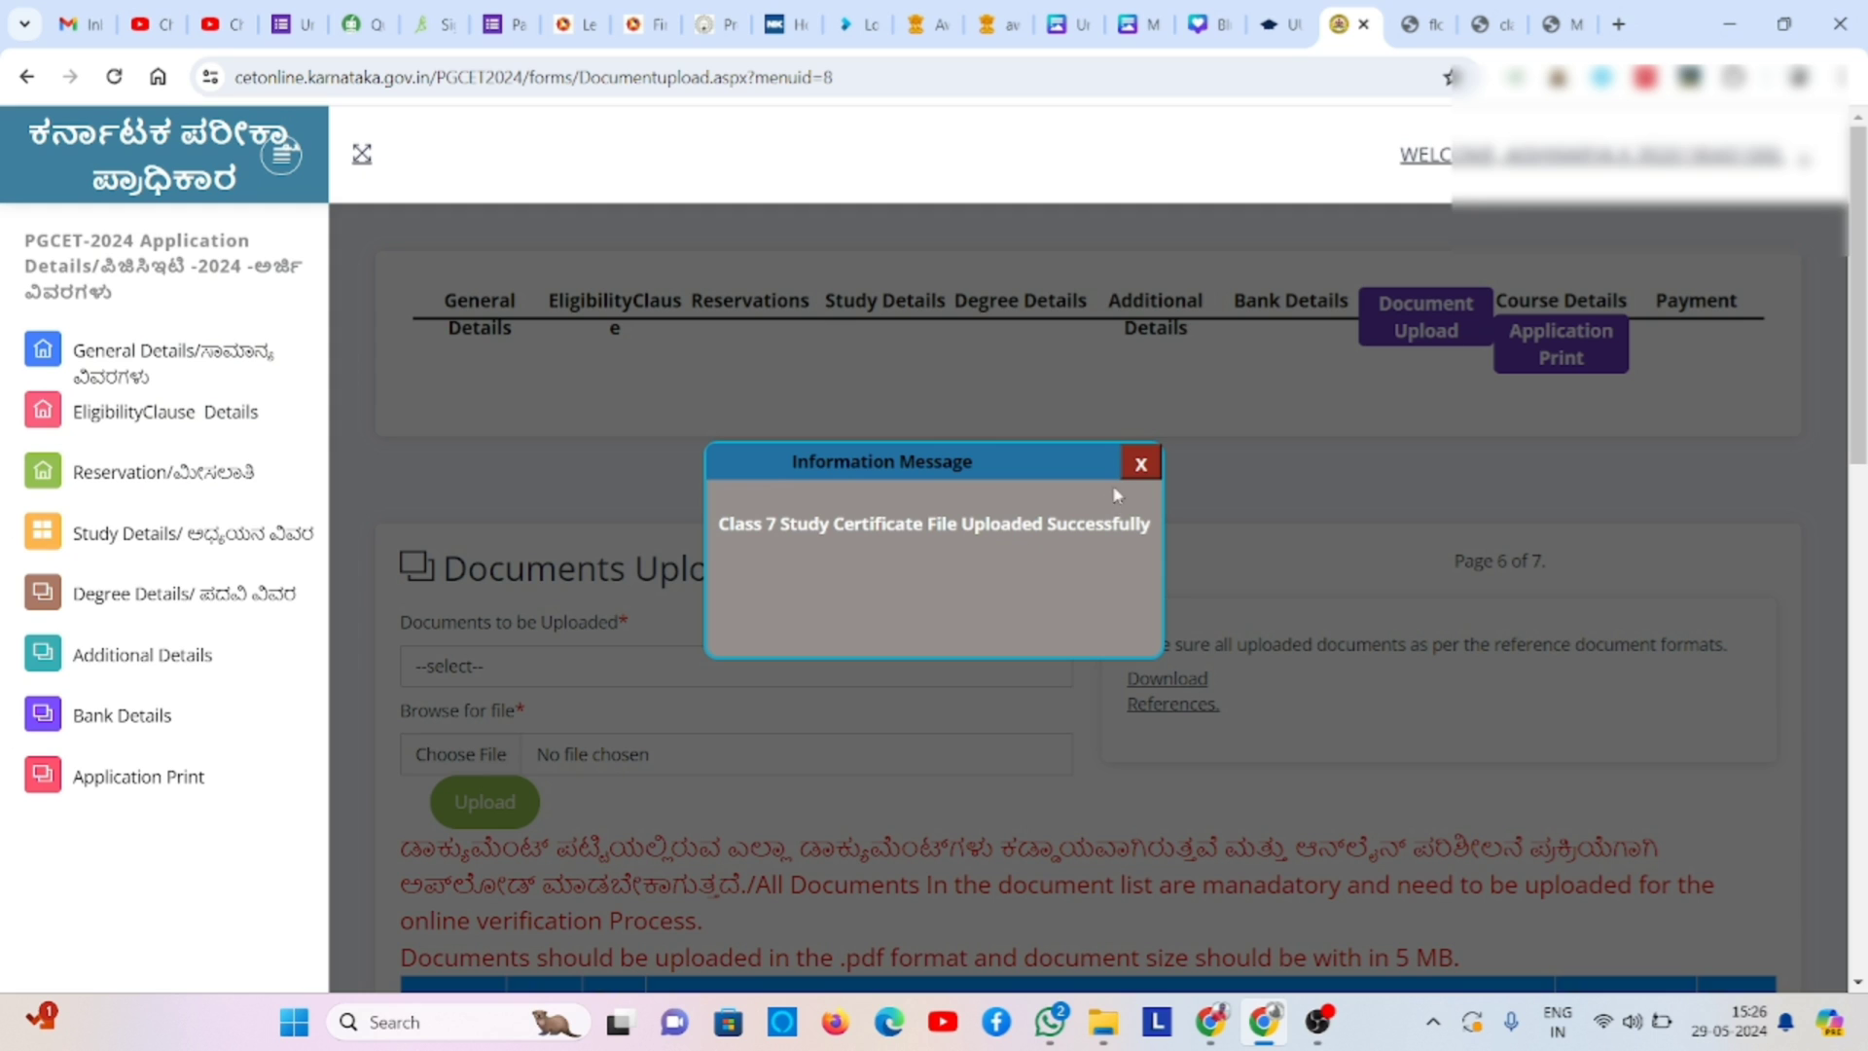
- Upload A8.pdf from Downloads as the Class 10 Study Certificate
left_click(1141, 464)
left_click(834, 678)
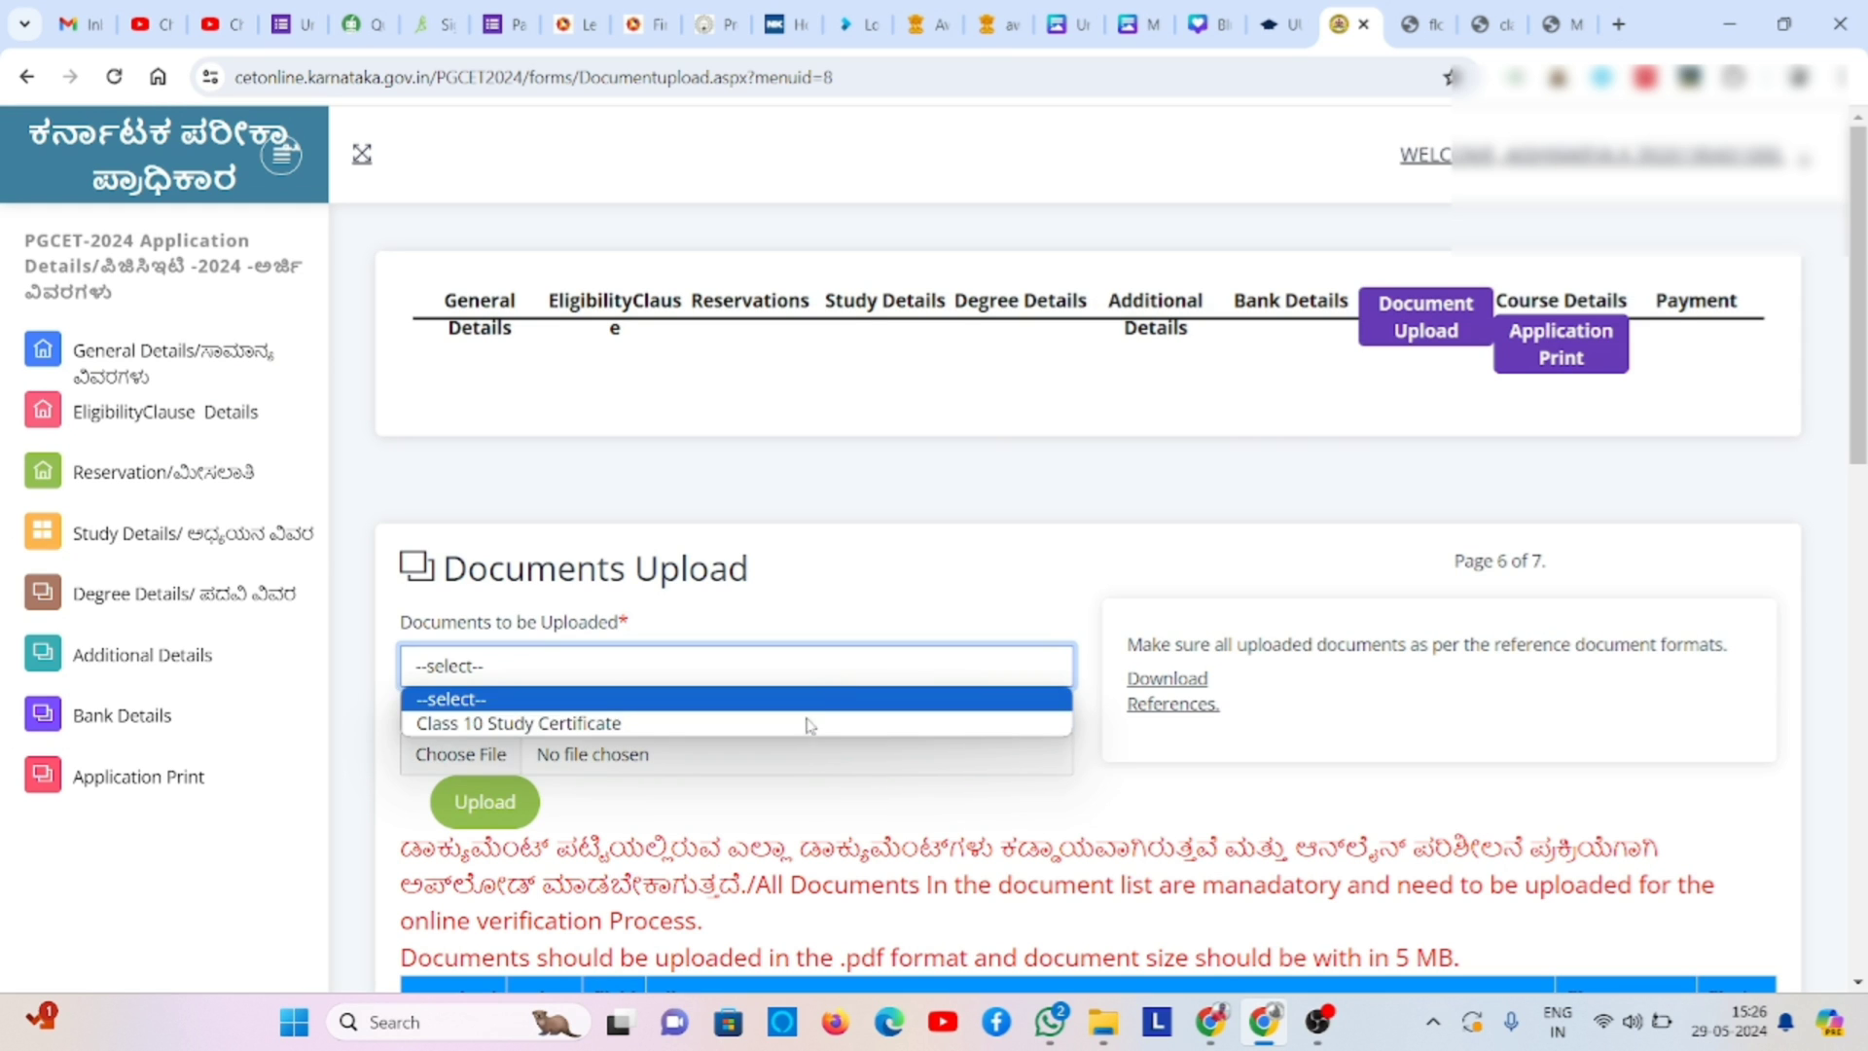
left_click(815, 725)
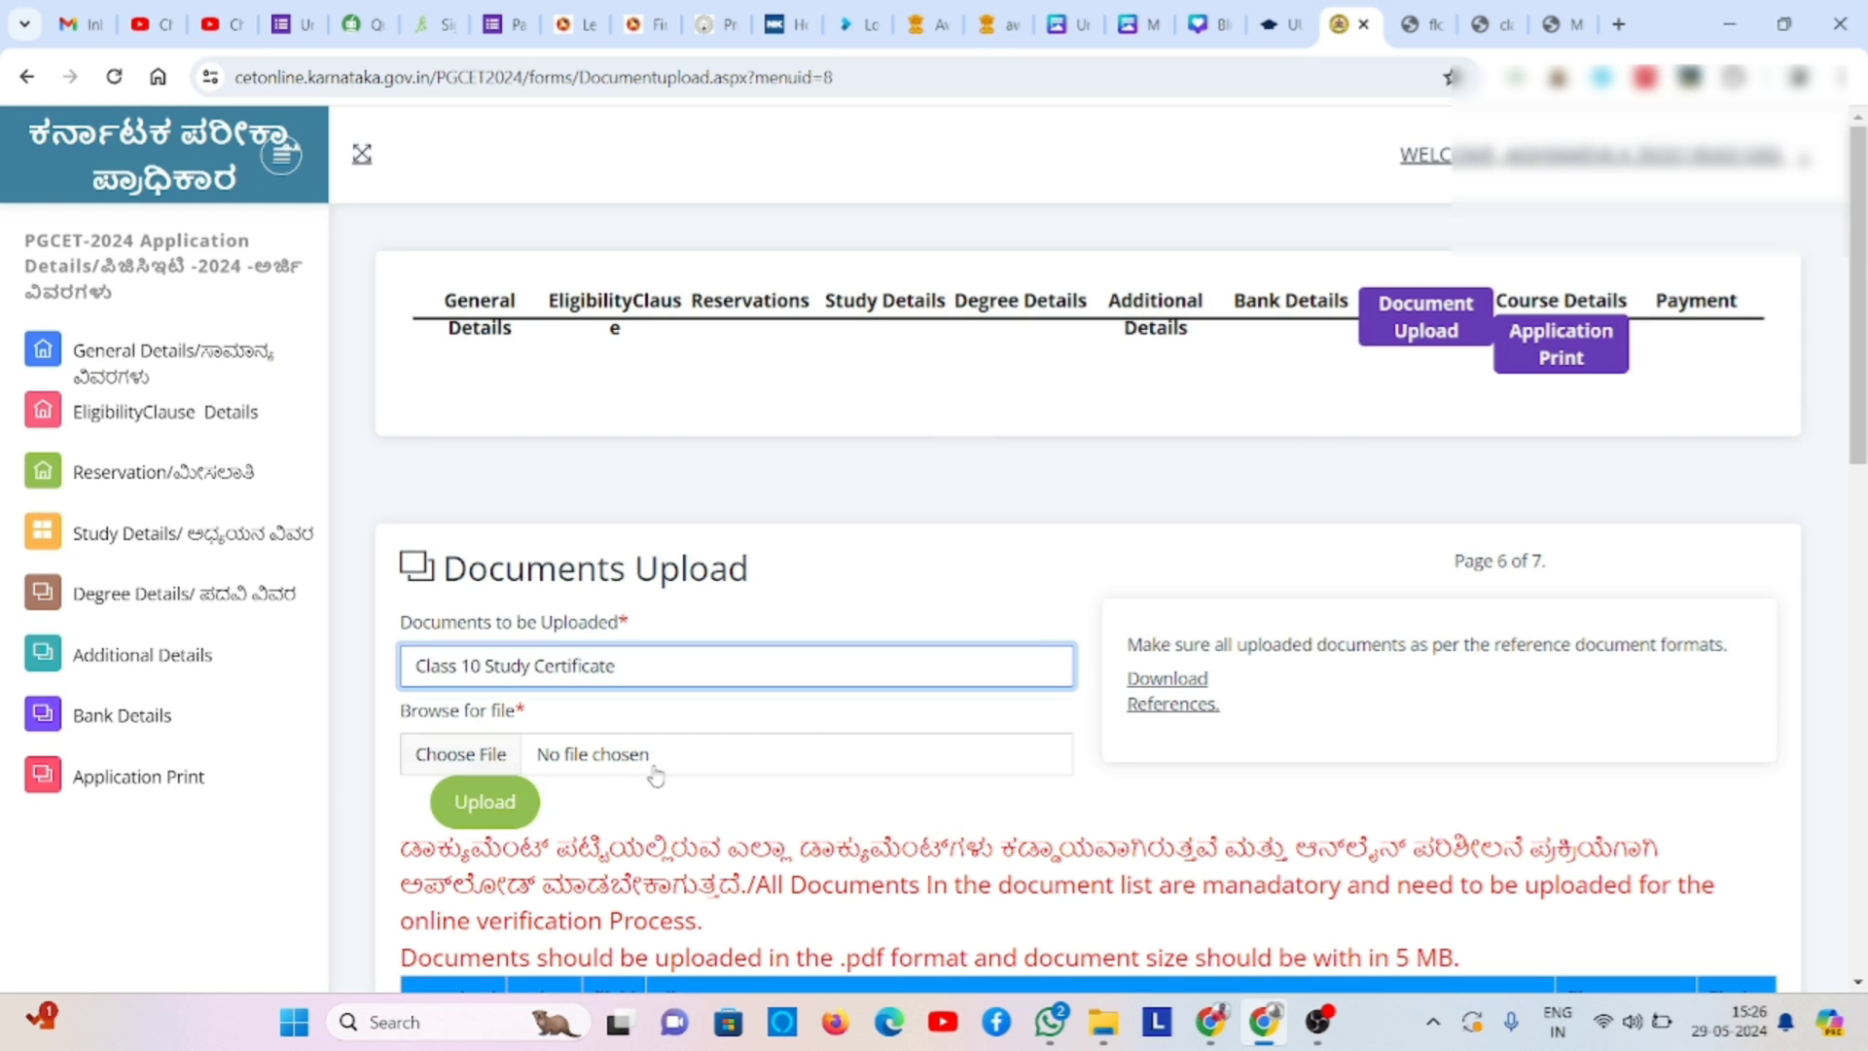
left_click(492, 755)
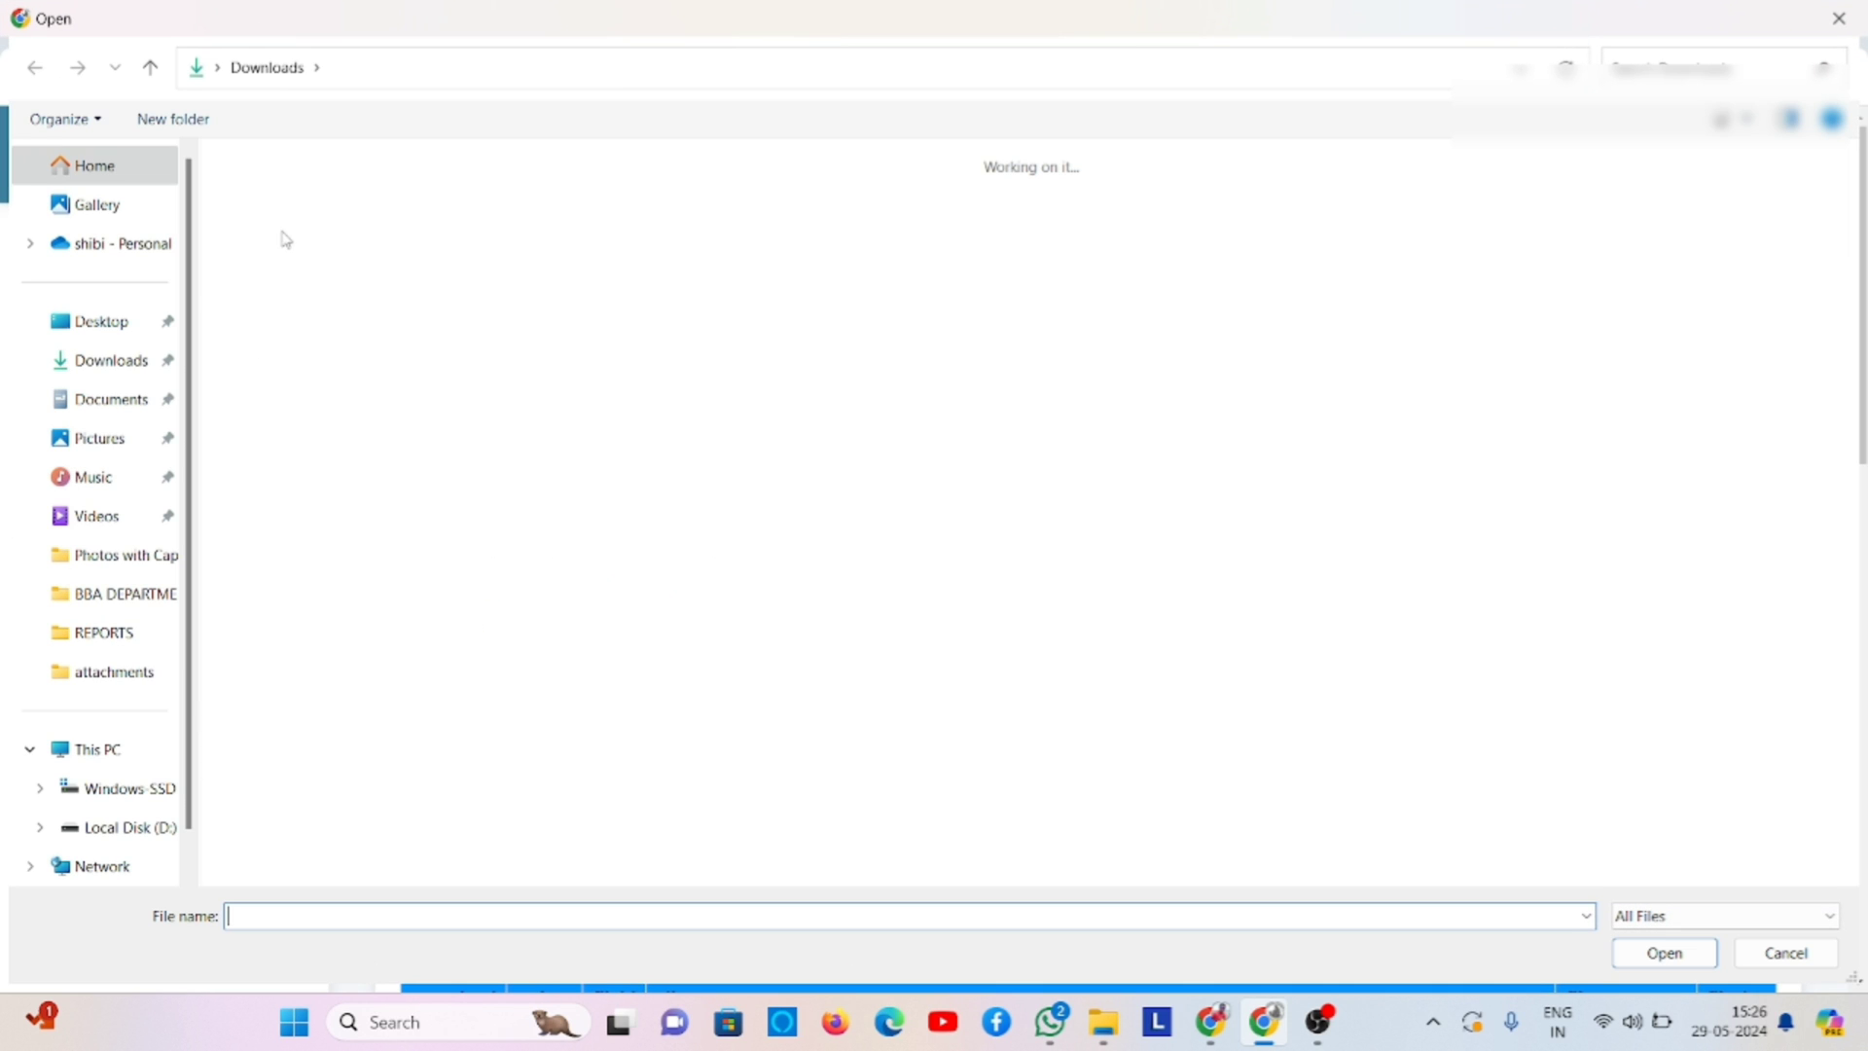
double_click(285, 239)
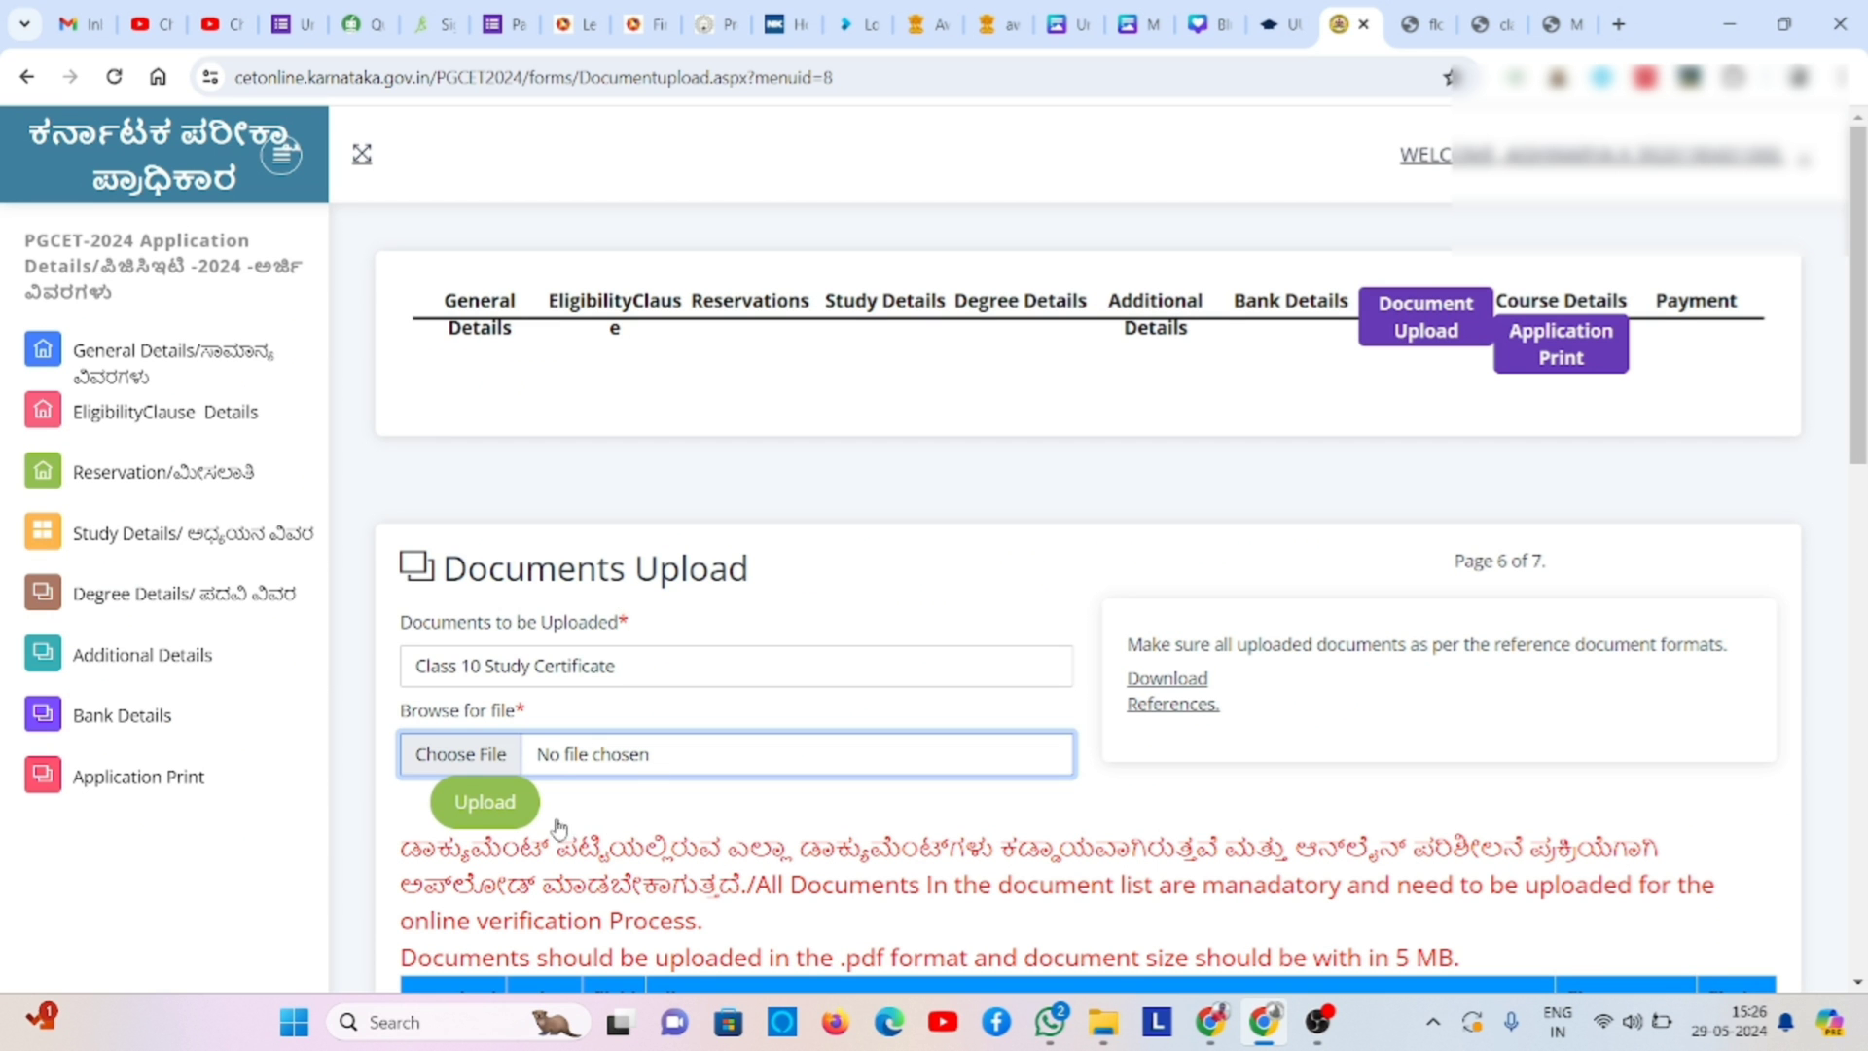
left_click(521, 820)
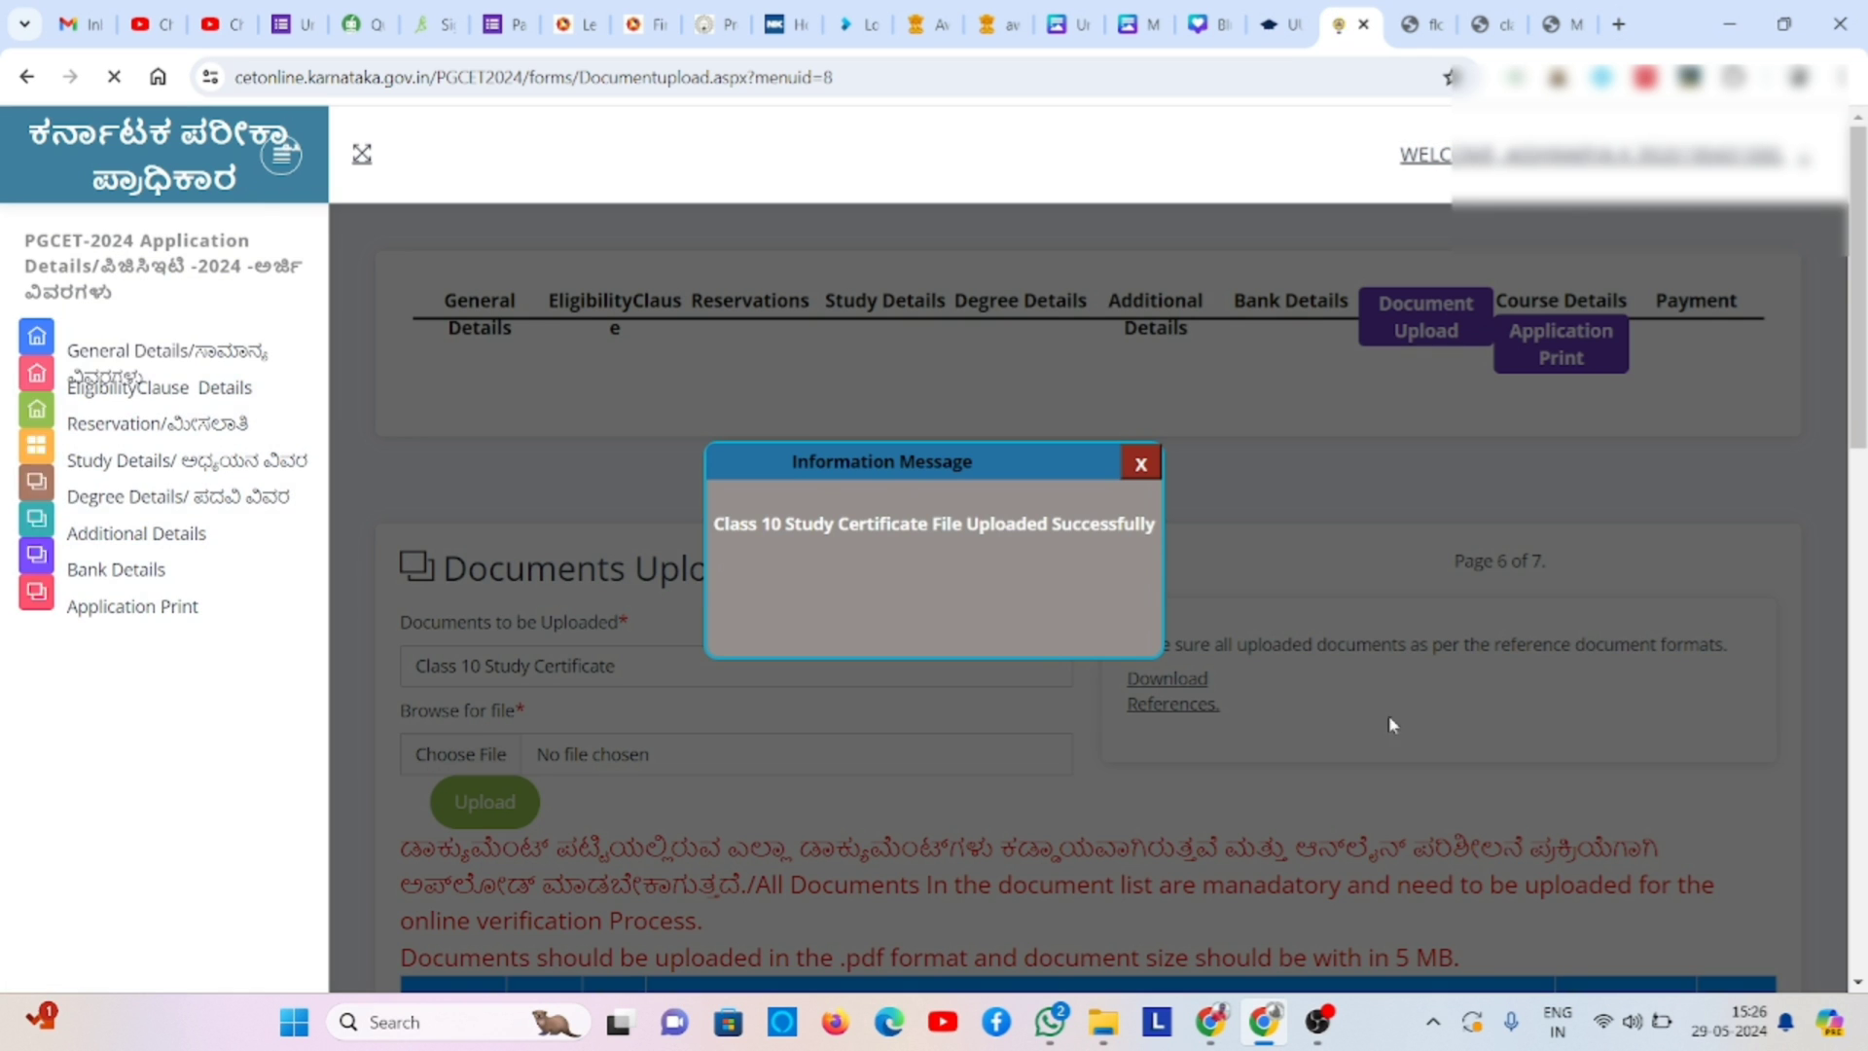
- Re-select Class 10 Study Certificate and upload the certificate PDF again
left_click(1141, 466)
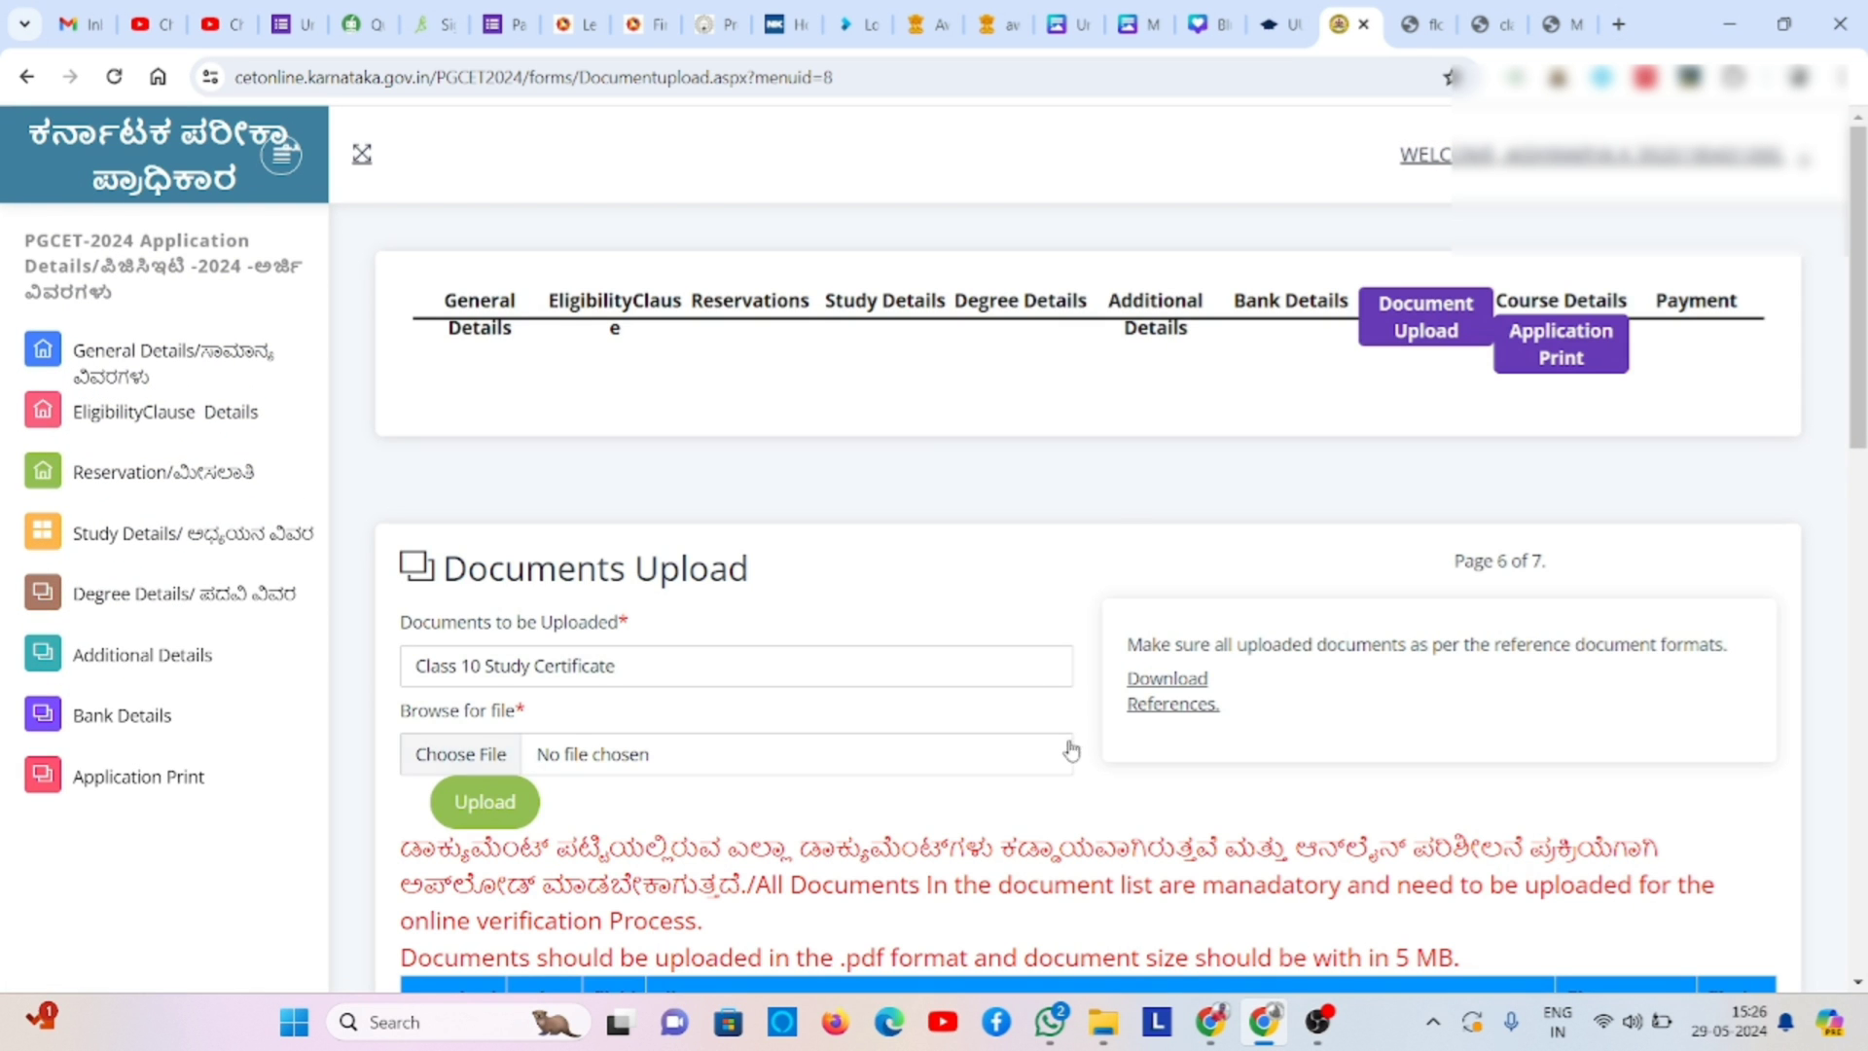
left_click(717, 676)
left_click(717, 722)
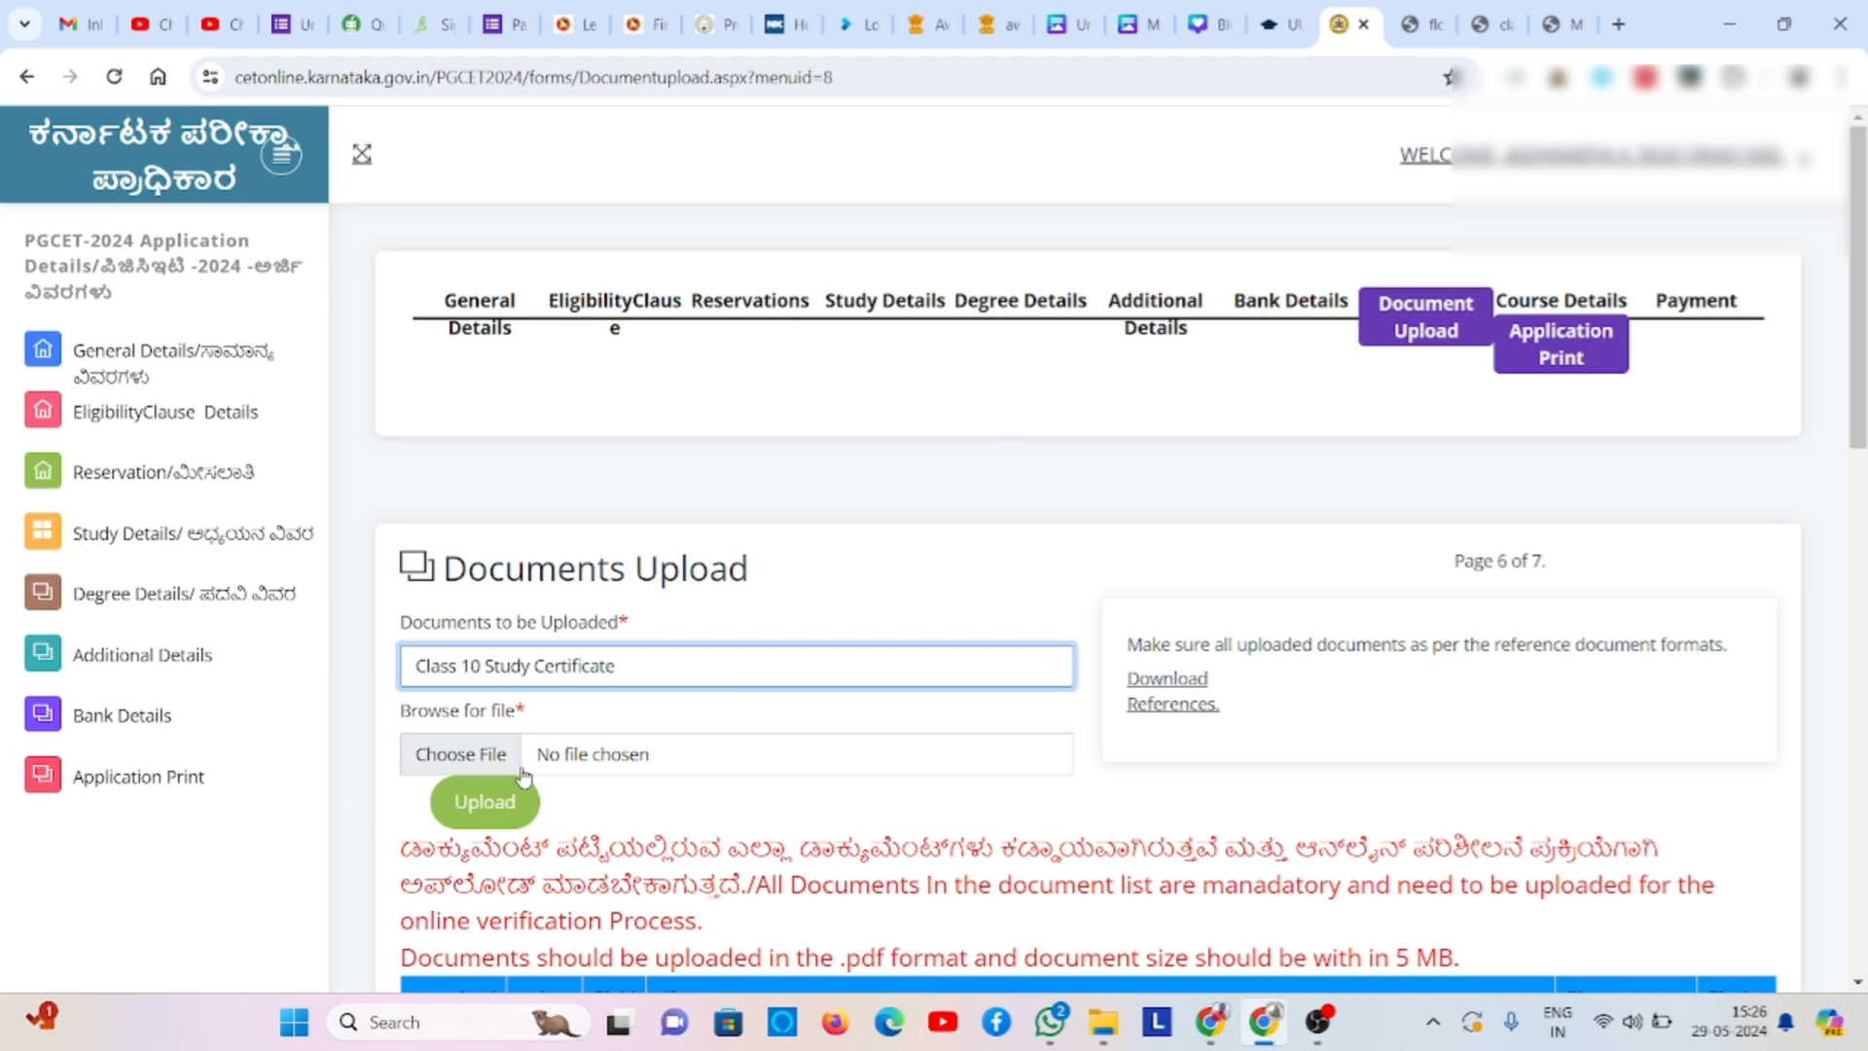
left_click(501, 759)
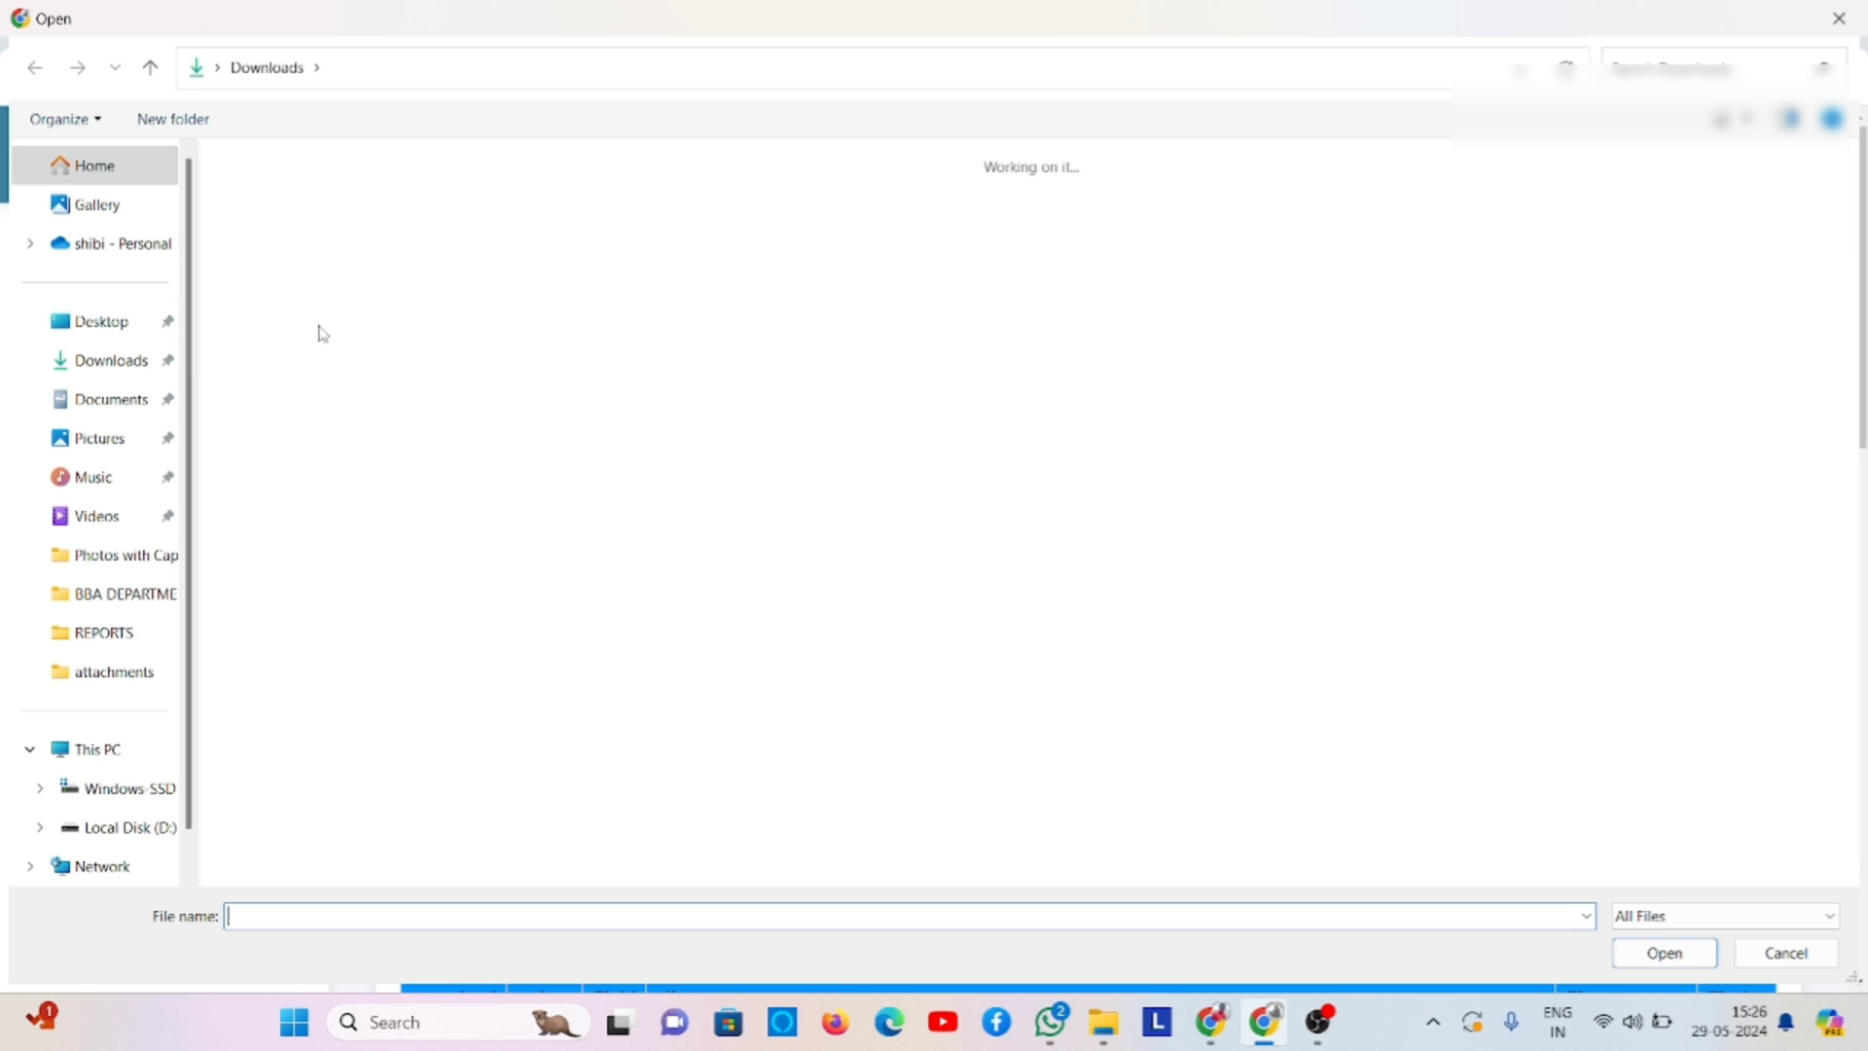
double_click(263, 209)
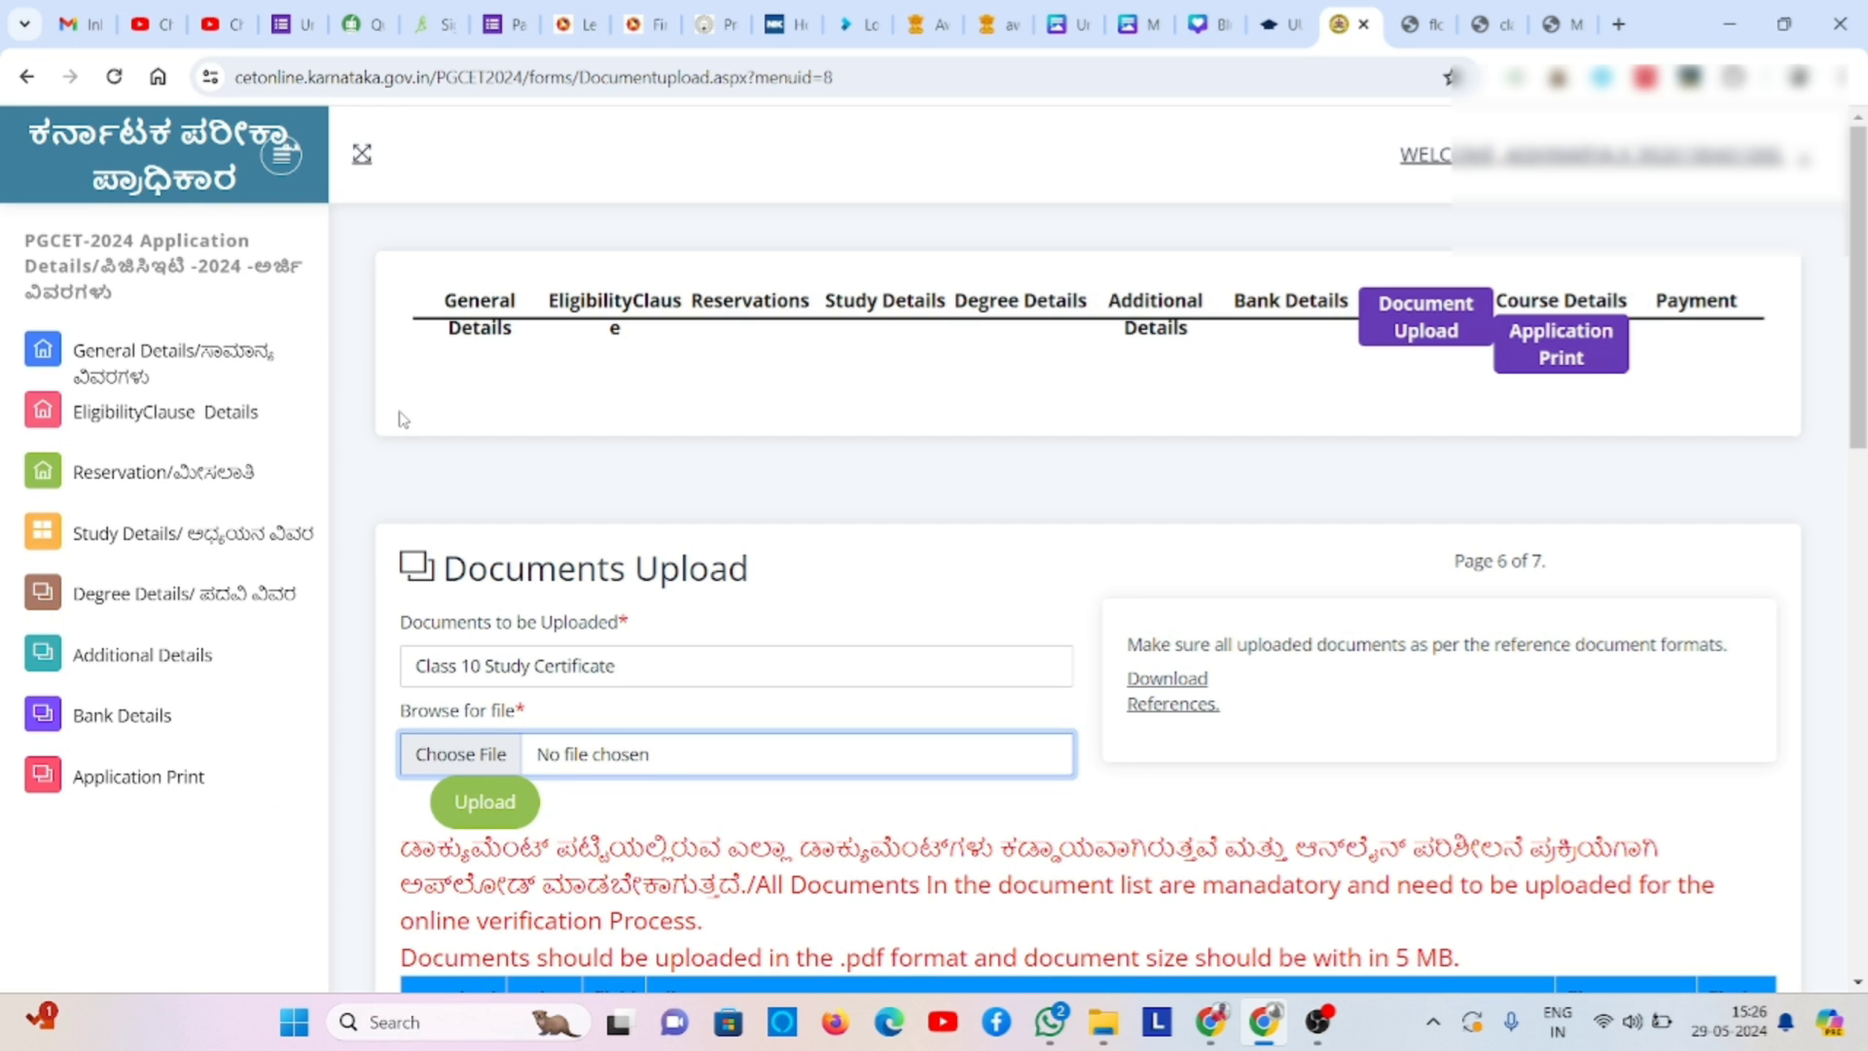
left_click(482, 808)
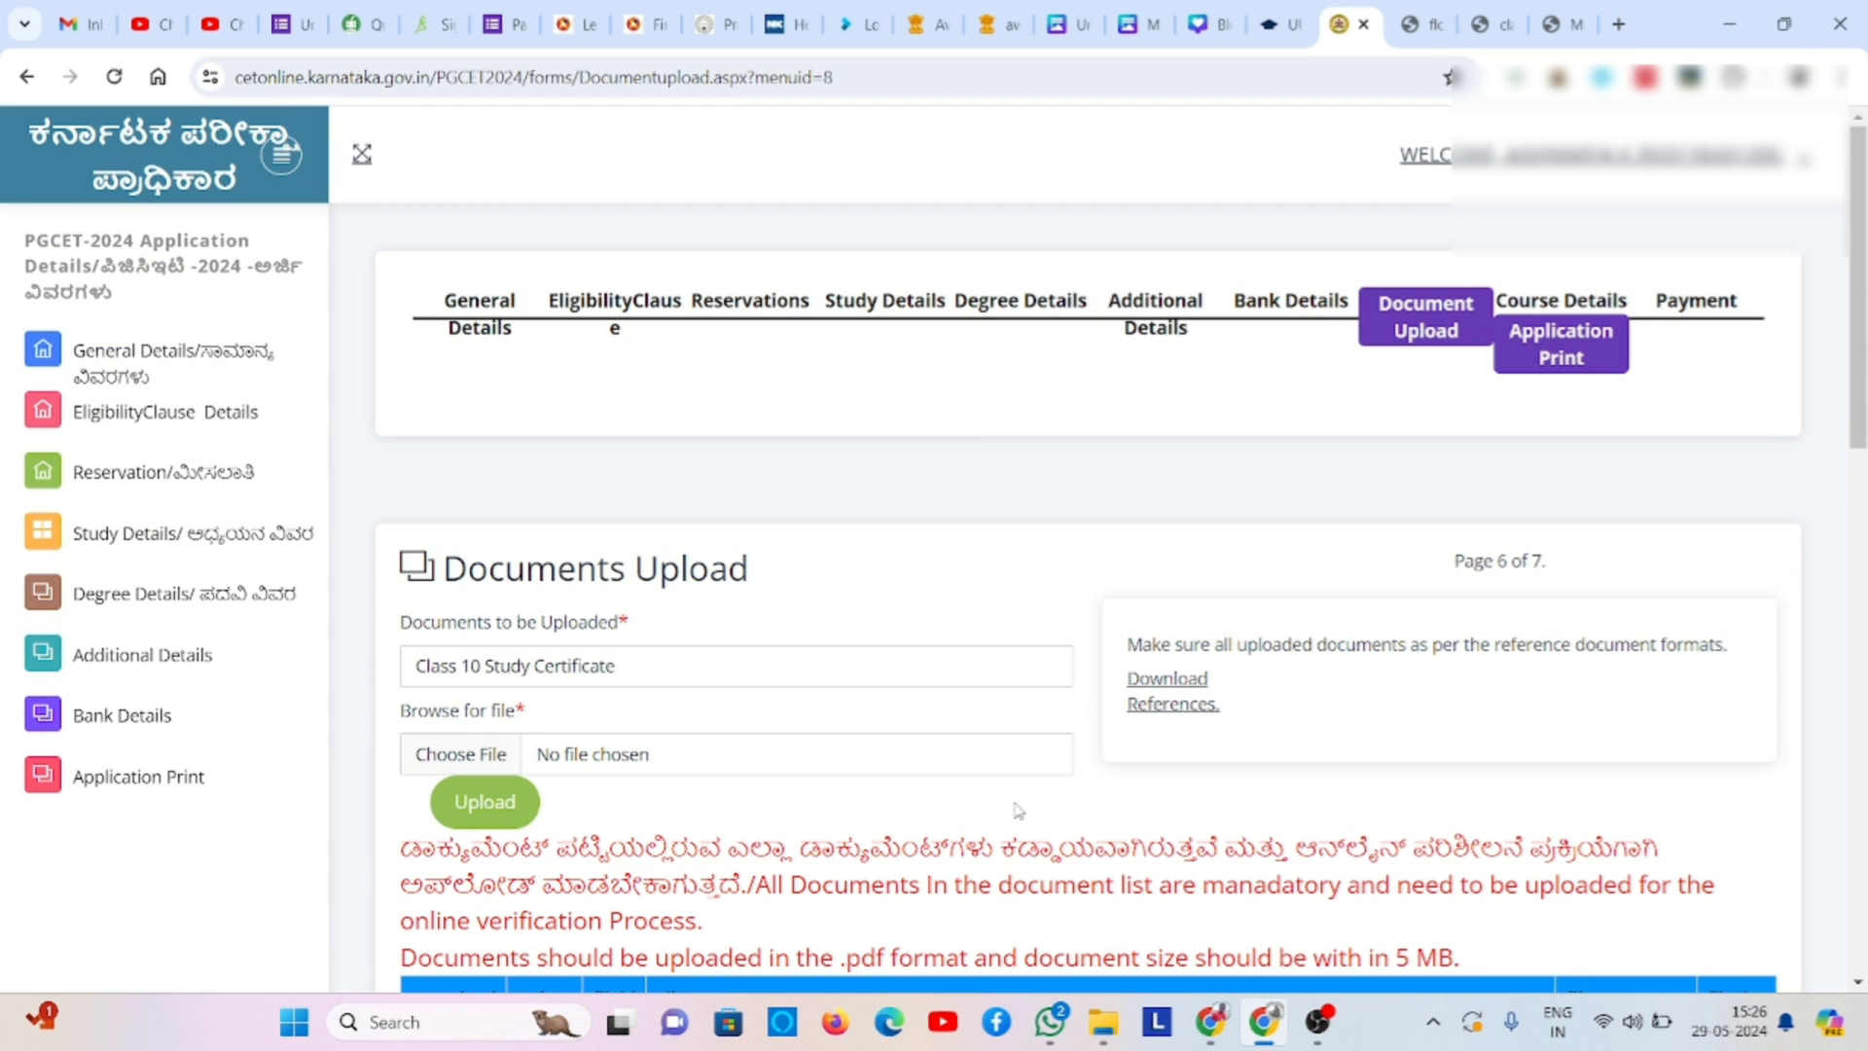
- Scroll through the uploaded-documents table to review the listed files
scroll(1017, 811, "down", 8)
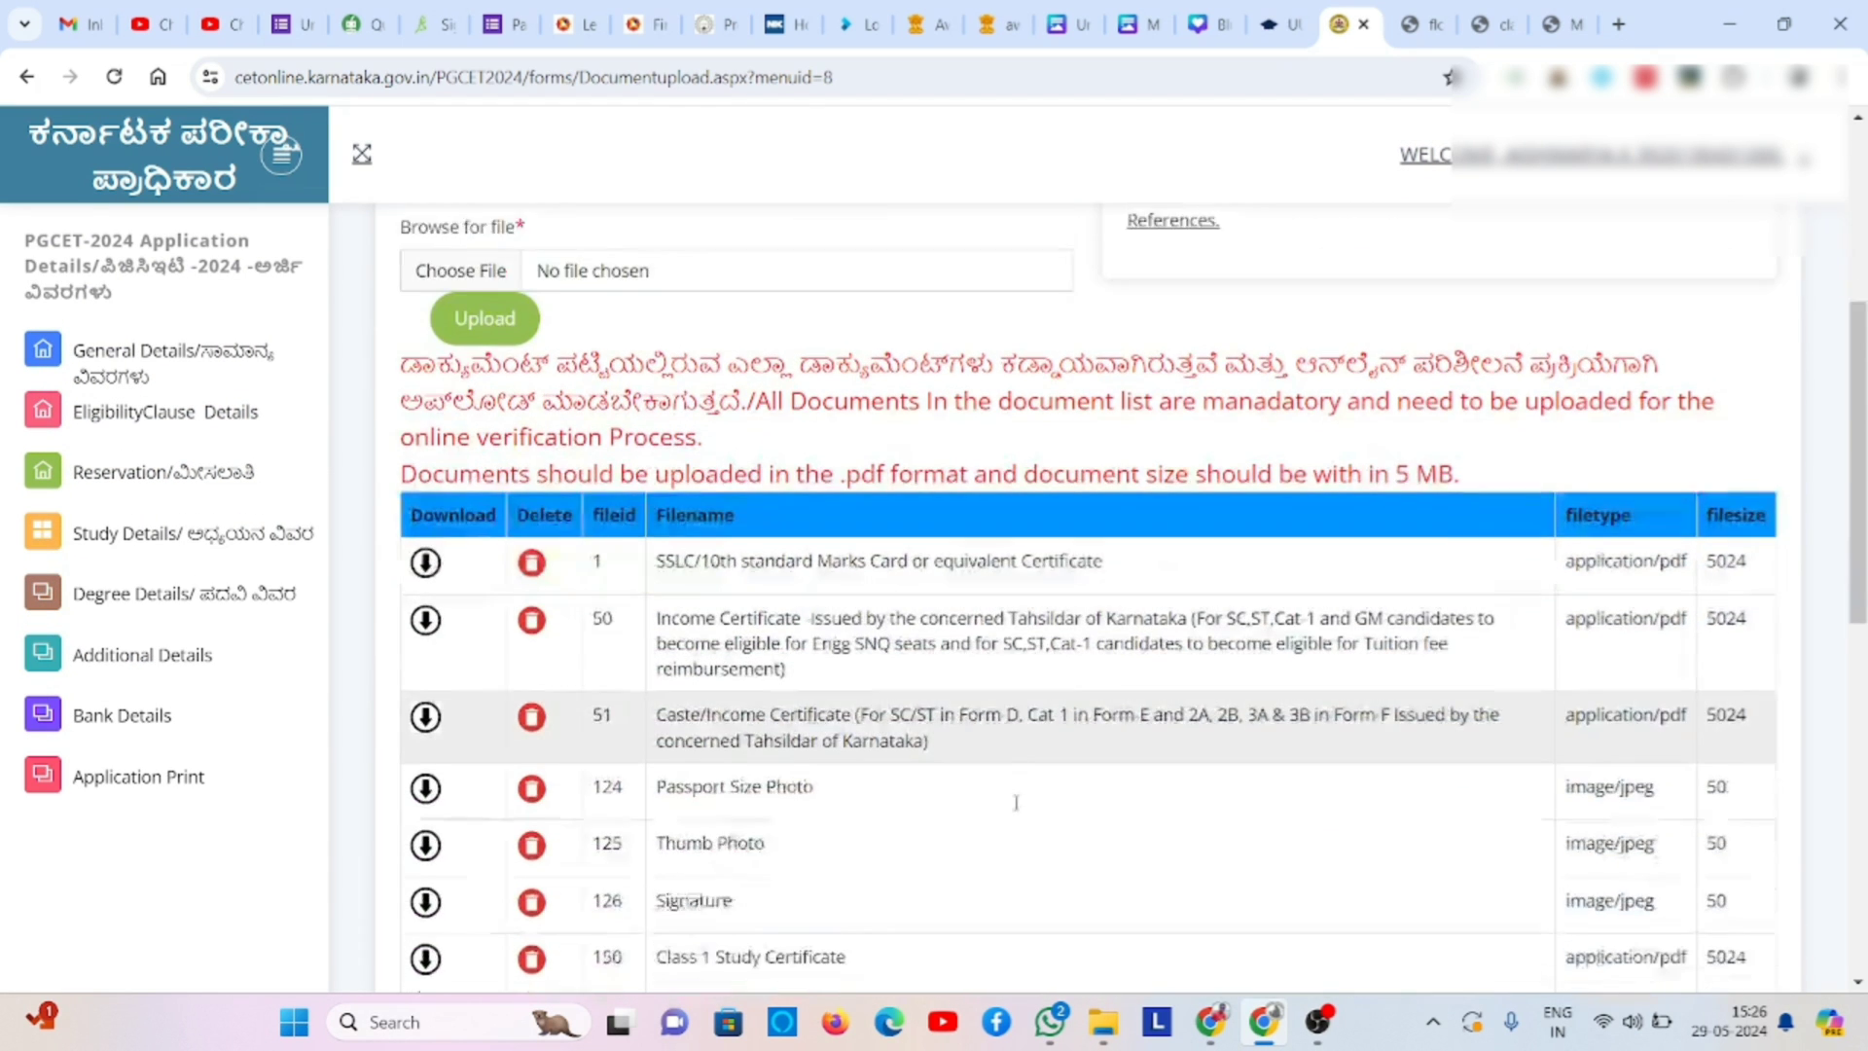
scroll(1018, 810, "down", 3)
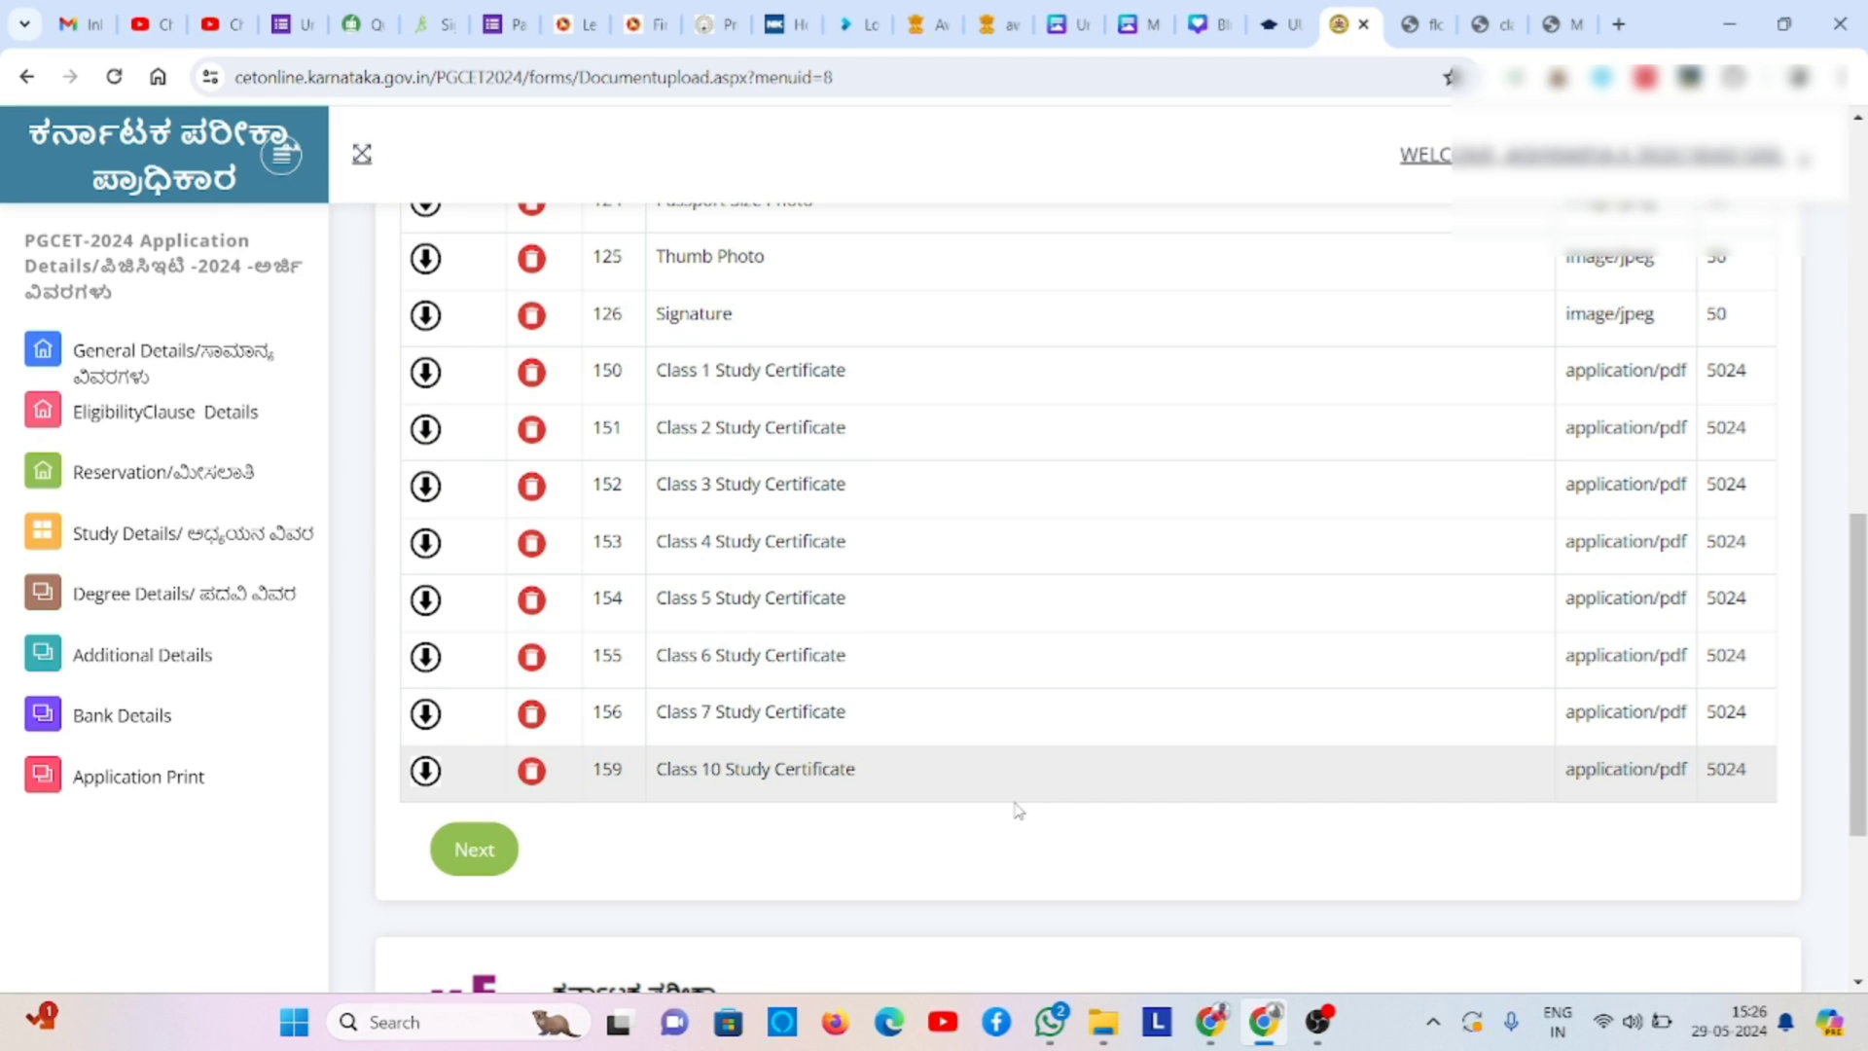
scroll(1017, 810, "up", 5)
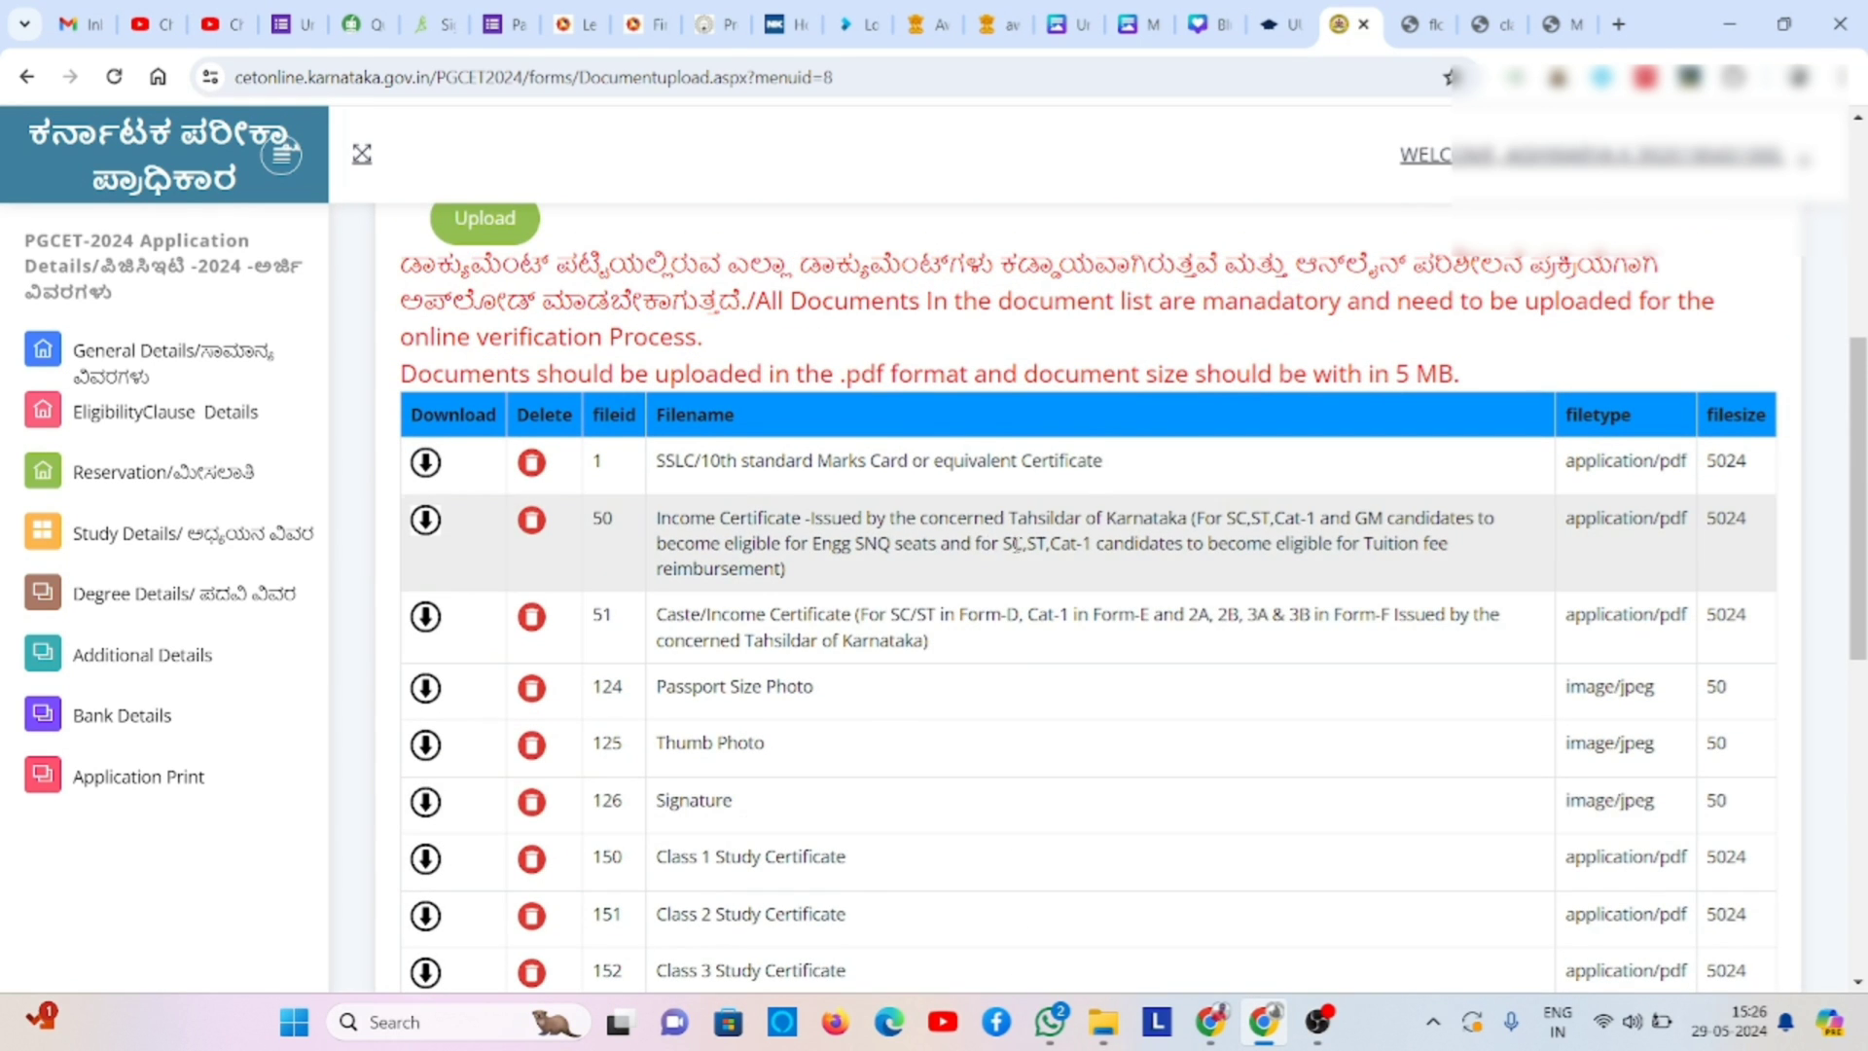
double_click(950, 540)
left_click(1735, 472)
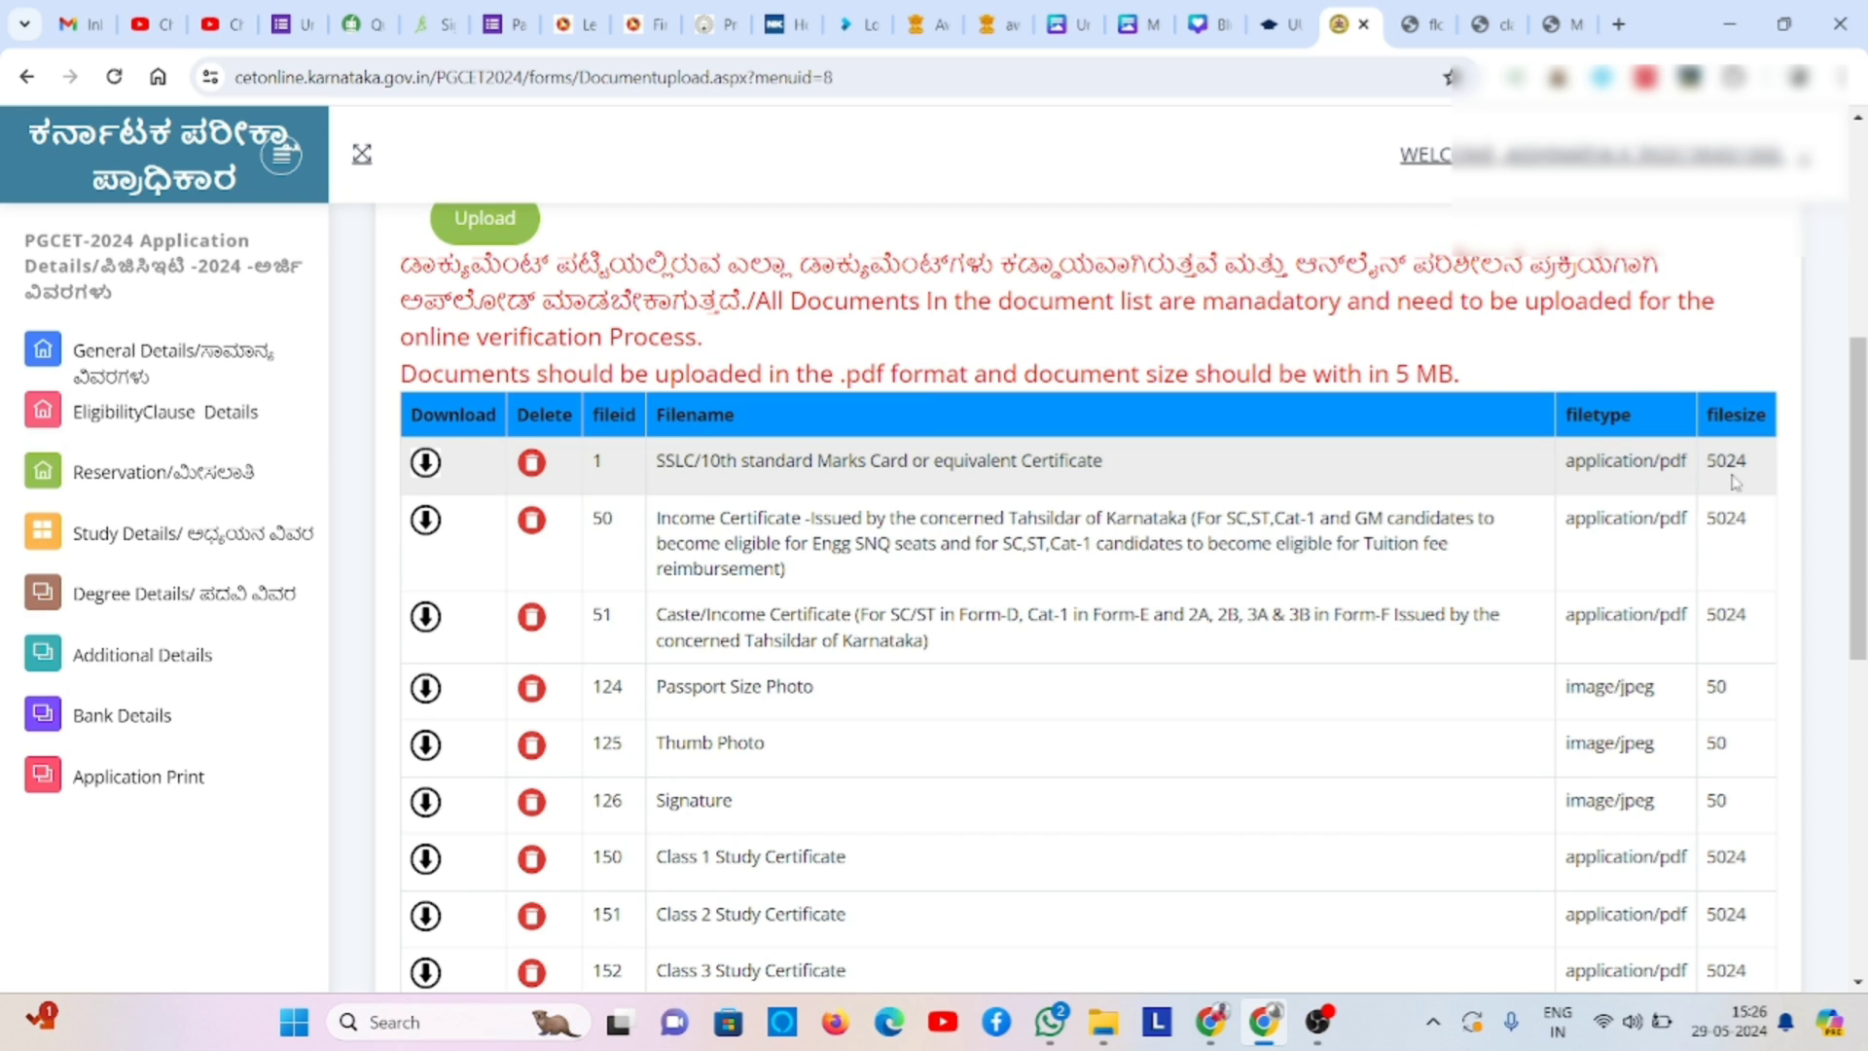
- Download and view the uploaded Signature image, then scroll down to the Next button
left_click(420, 815)
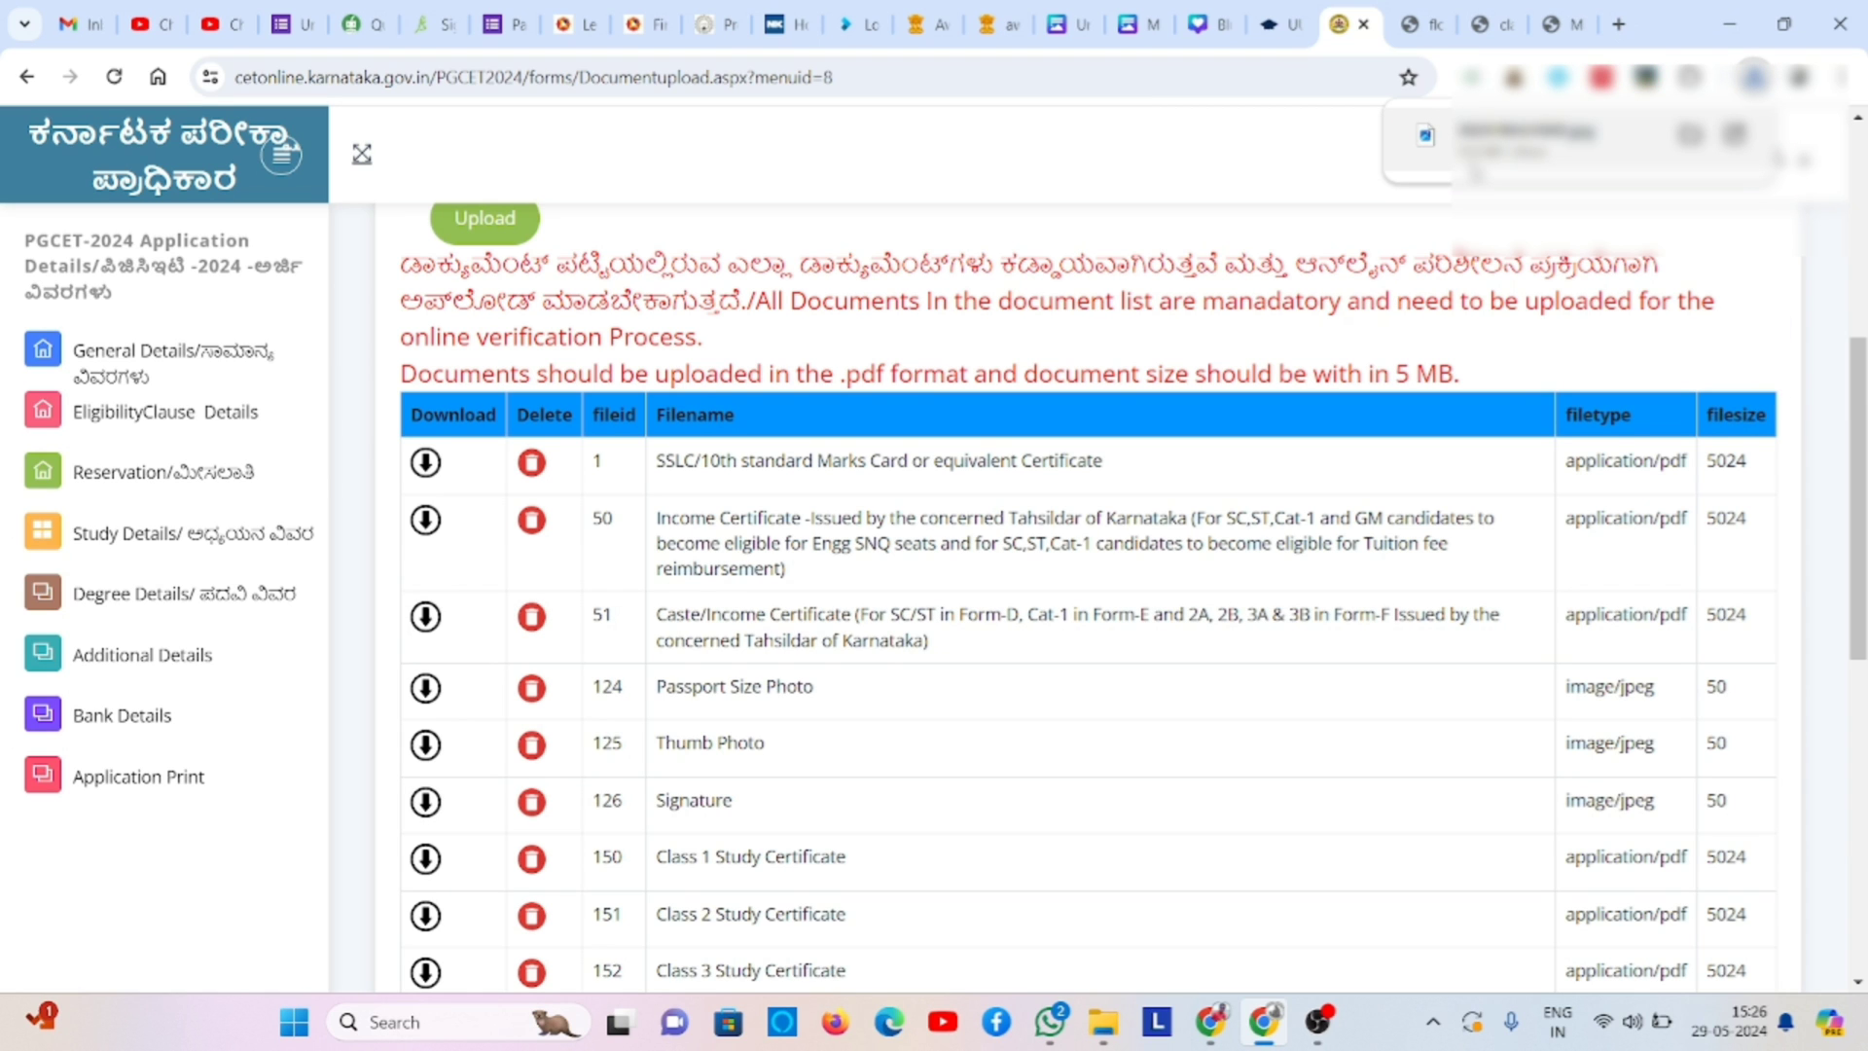
left_click(1479, 165)
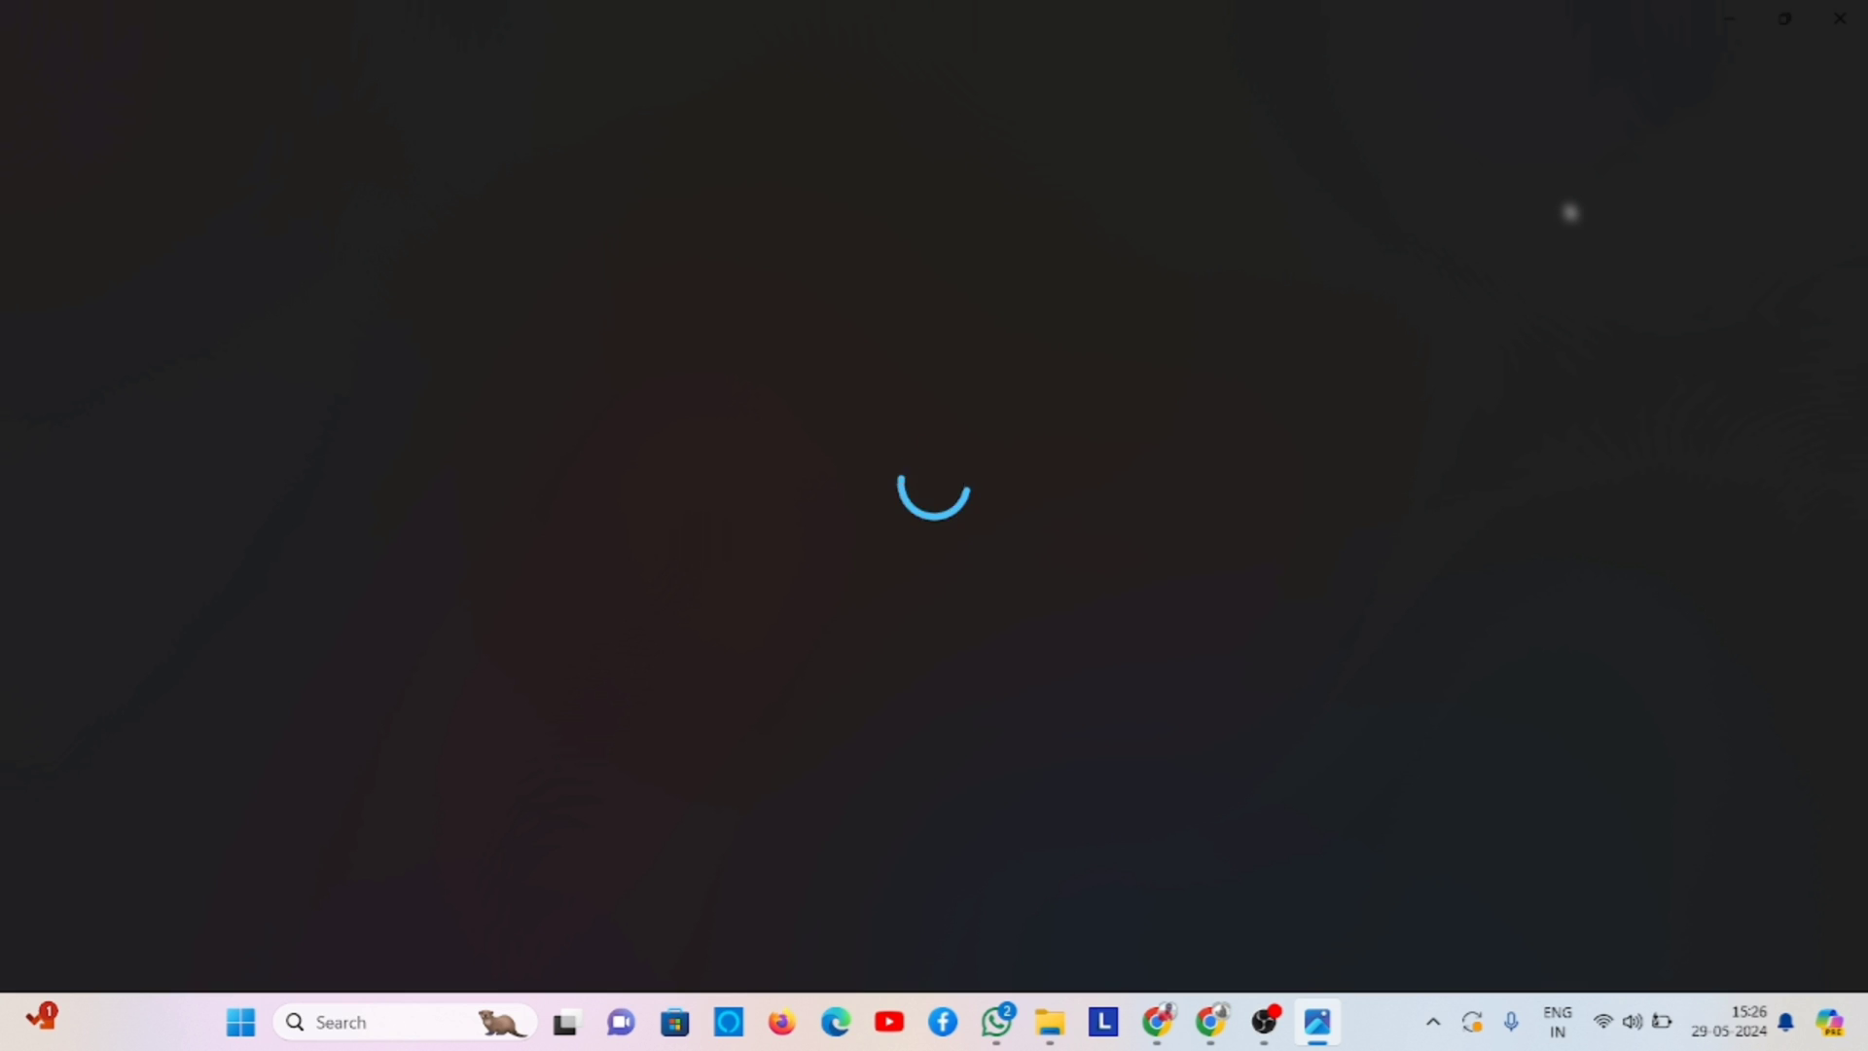
left_click(1838, 19)
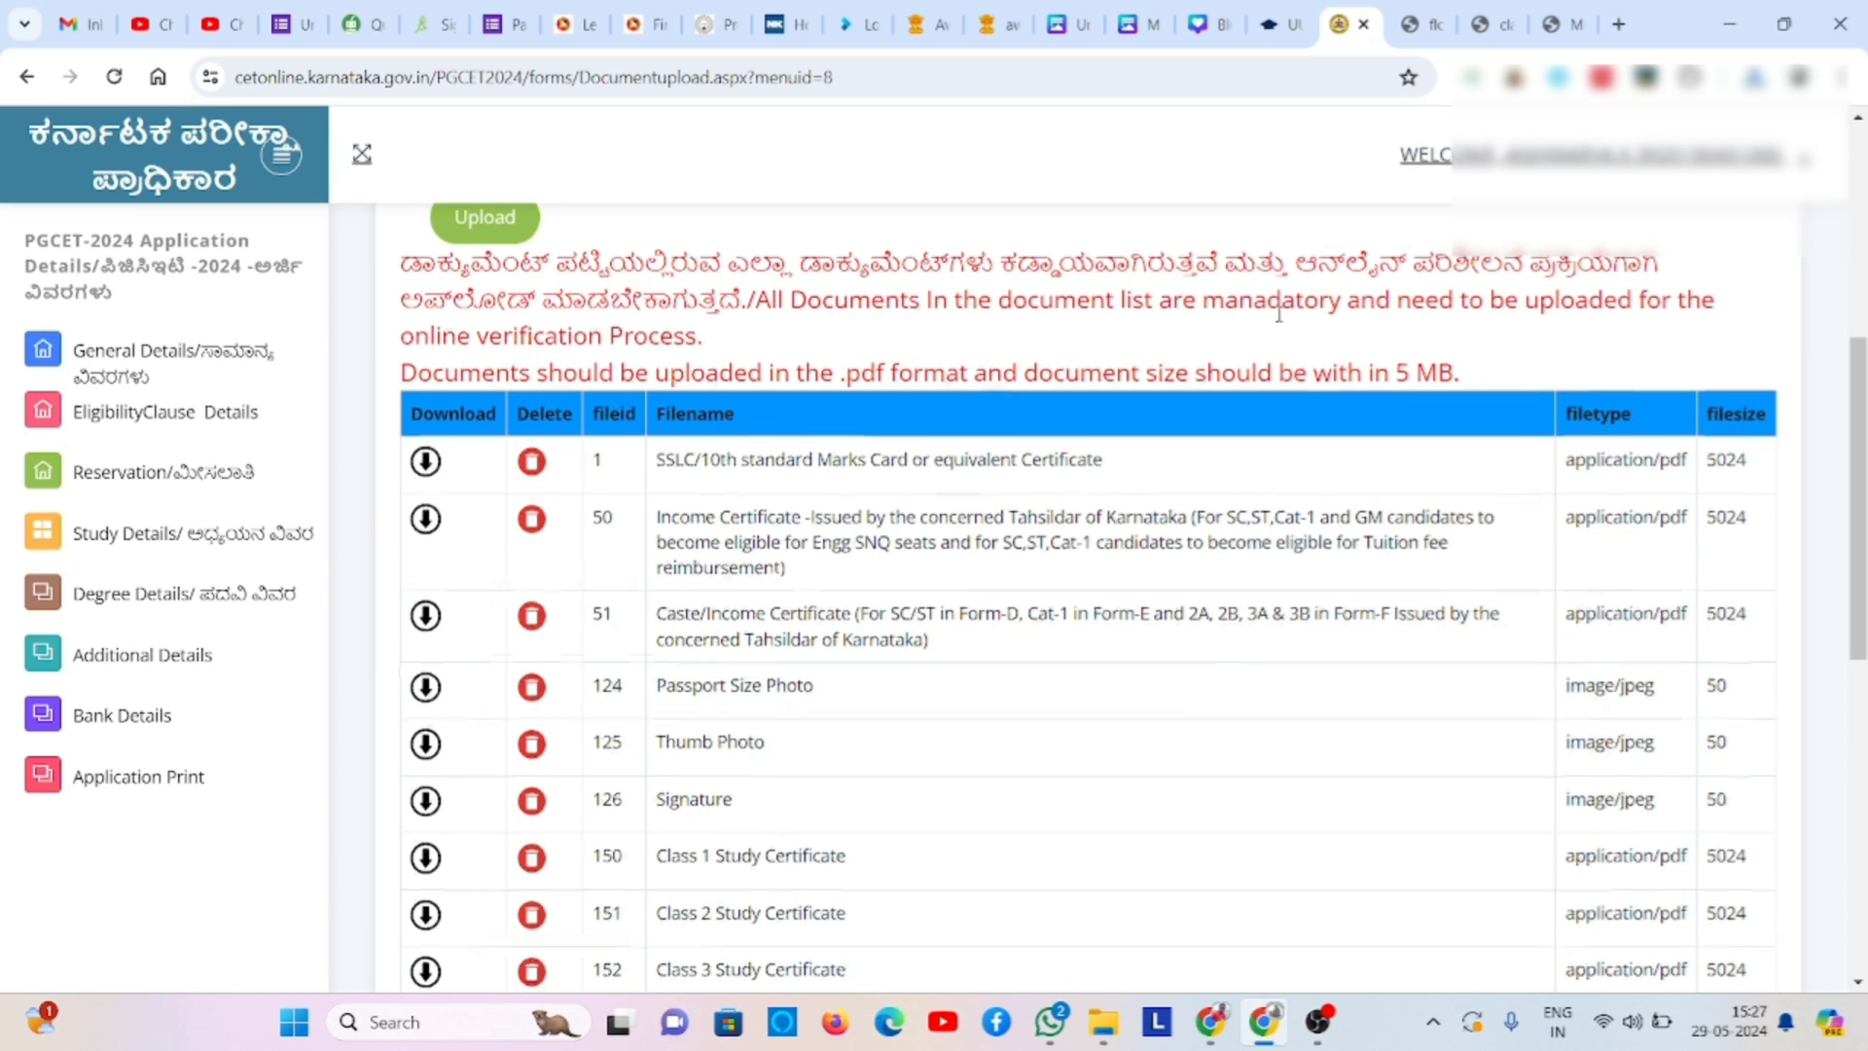
scroll(1278, 314, "down", 1)
scroll(1278, 314, "down", 7)
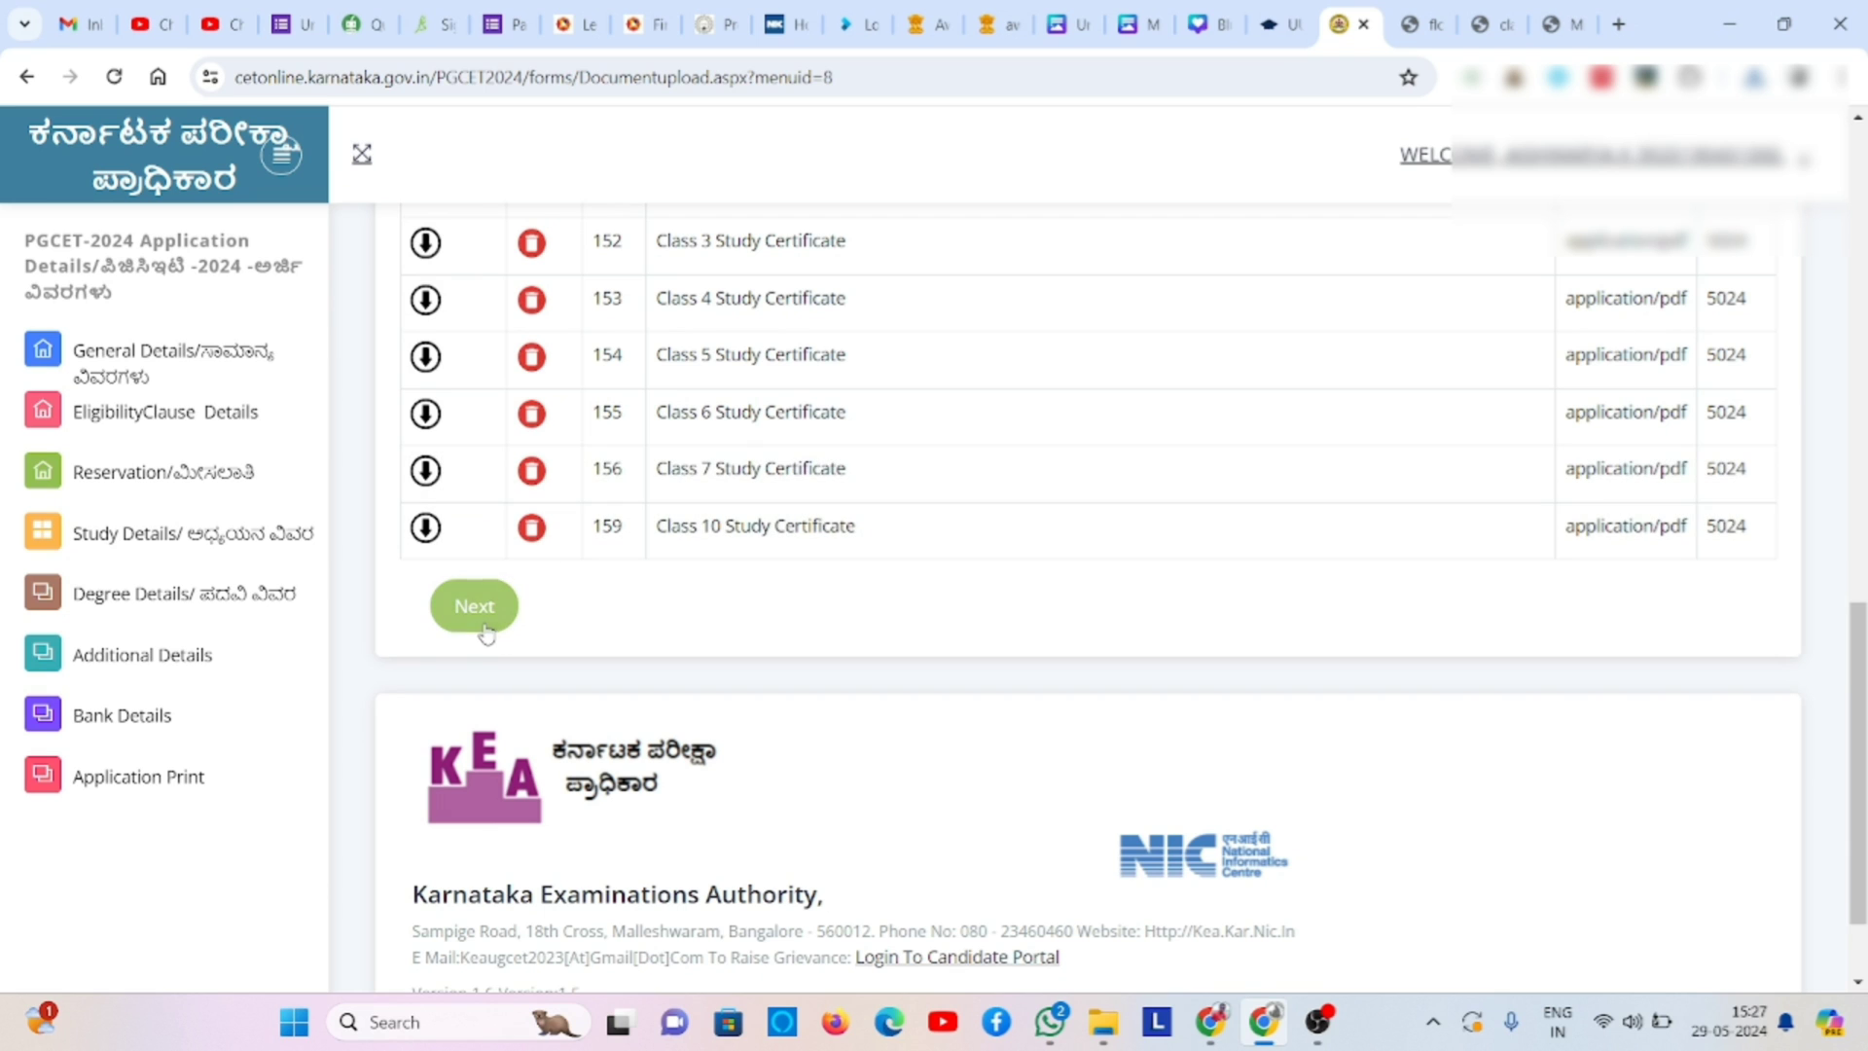
- Proceed to course selection and apply for the MBA course
left_click(479, 619)
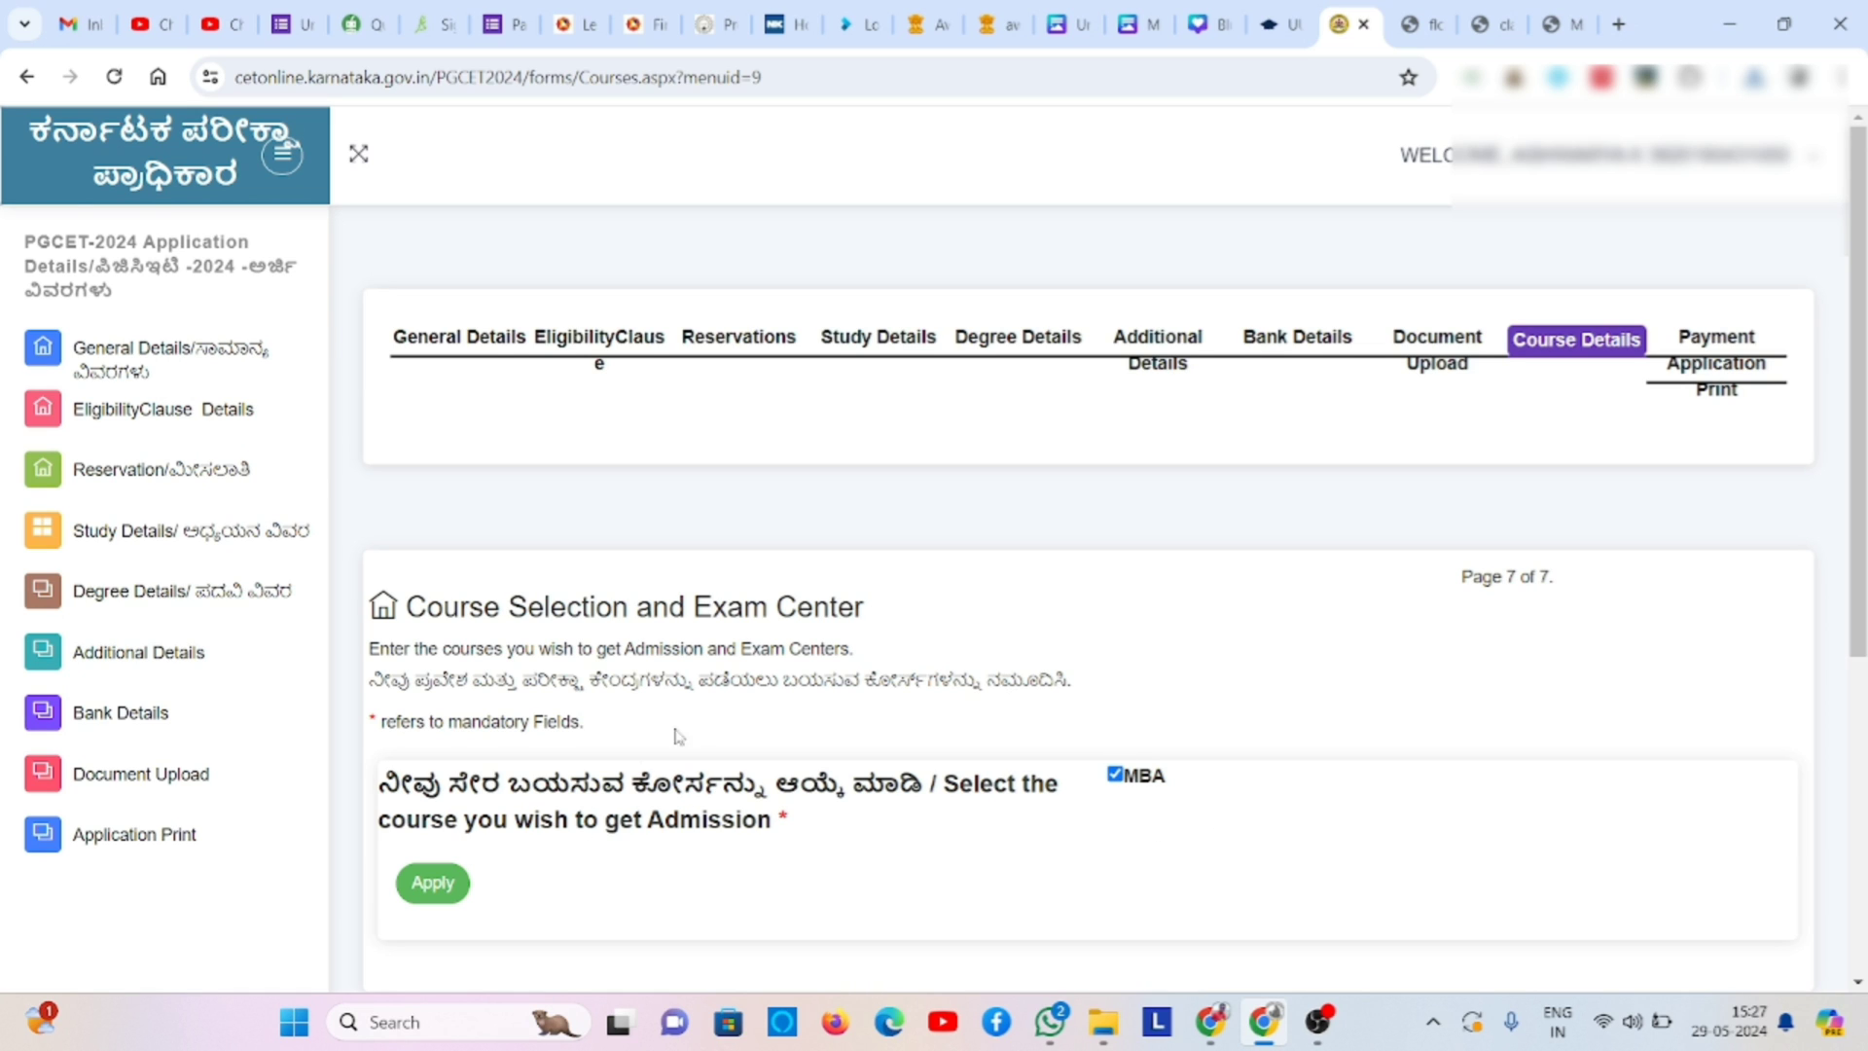
scroll(880, 611, "down", 2)
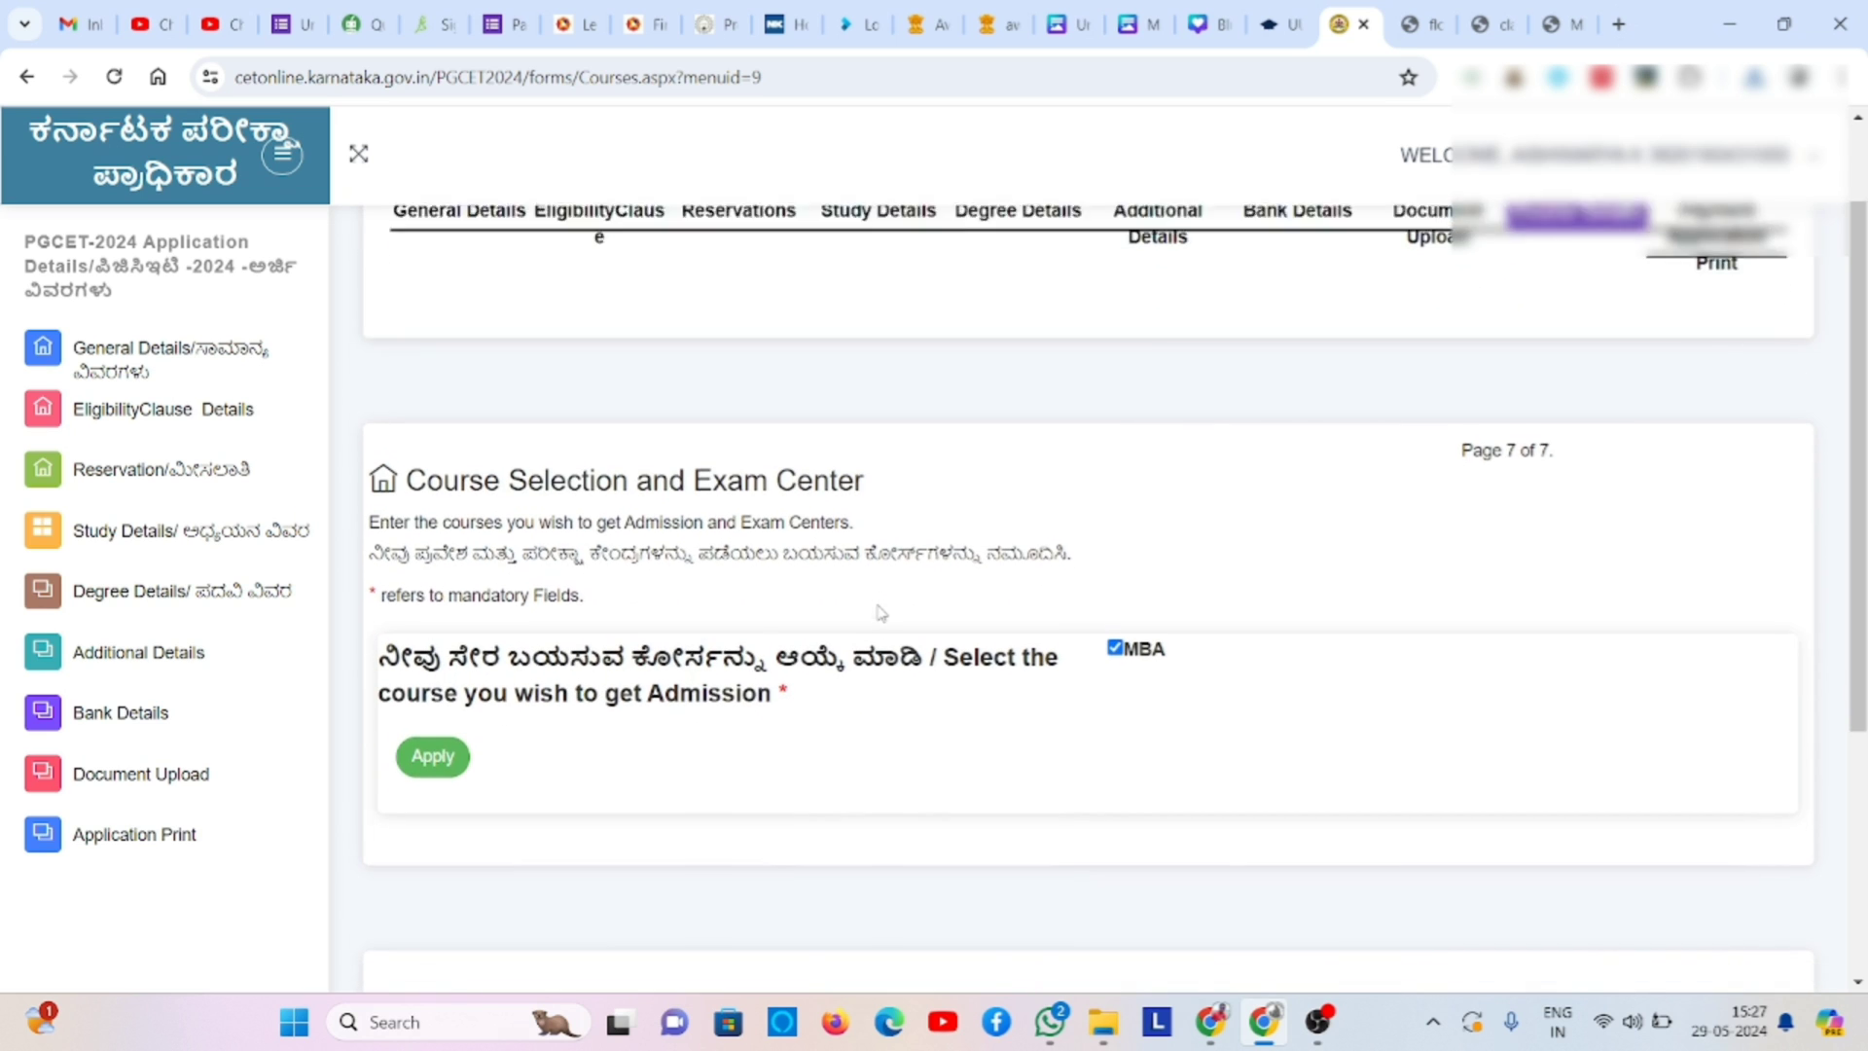
left_click(435, 745)
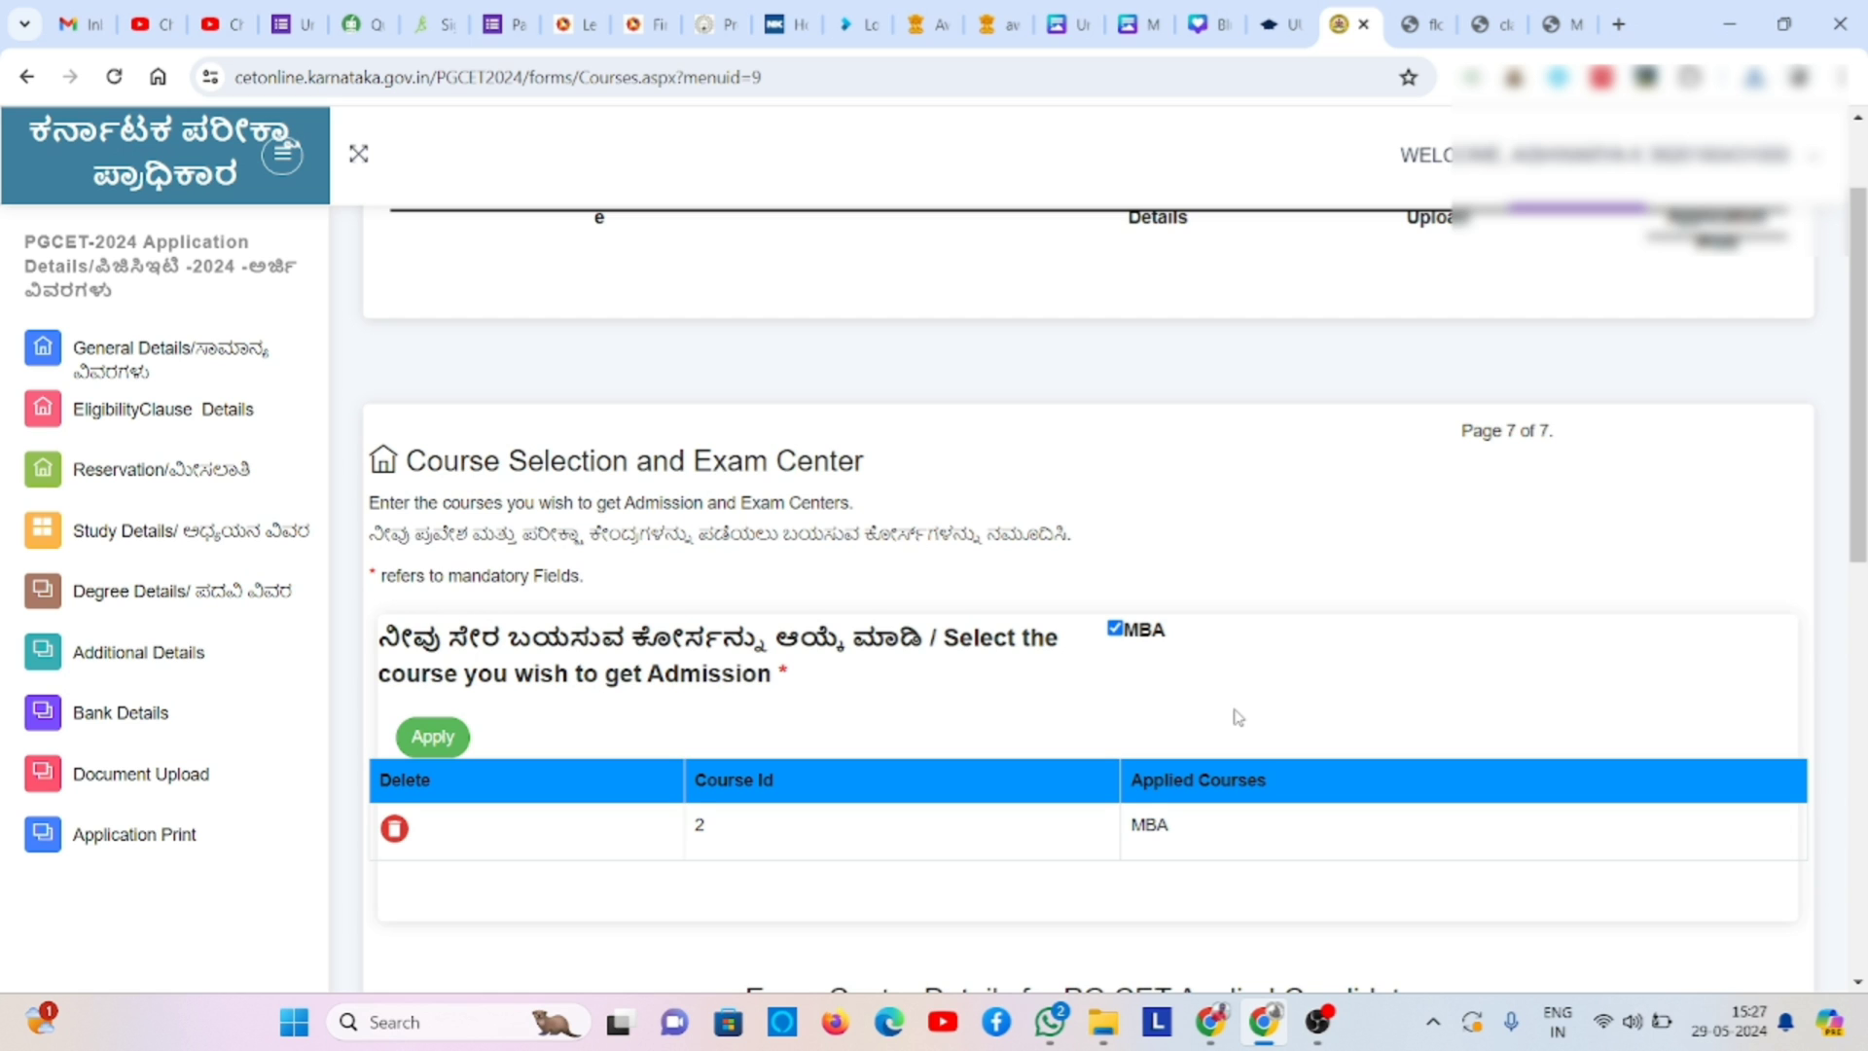
- Set MYSURU first and BENGALURU second as exam centres, then download the draft copy
scroll(1236, 717, "down", 3)
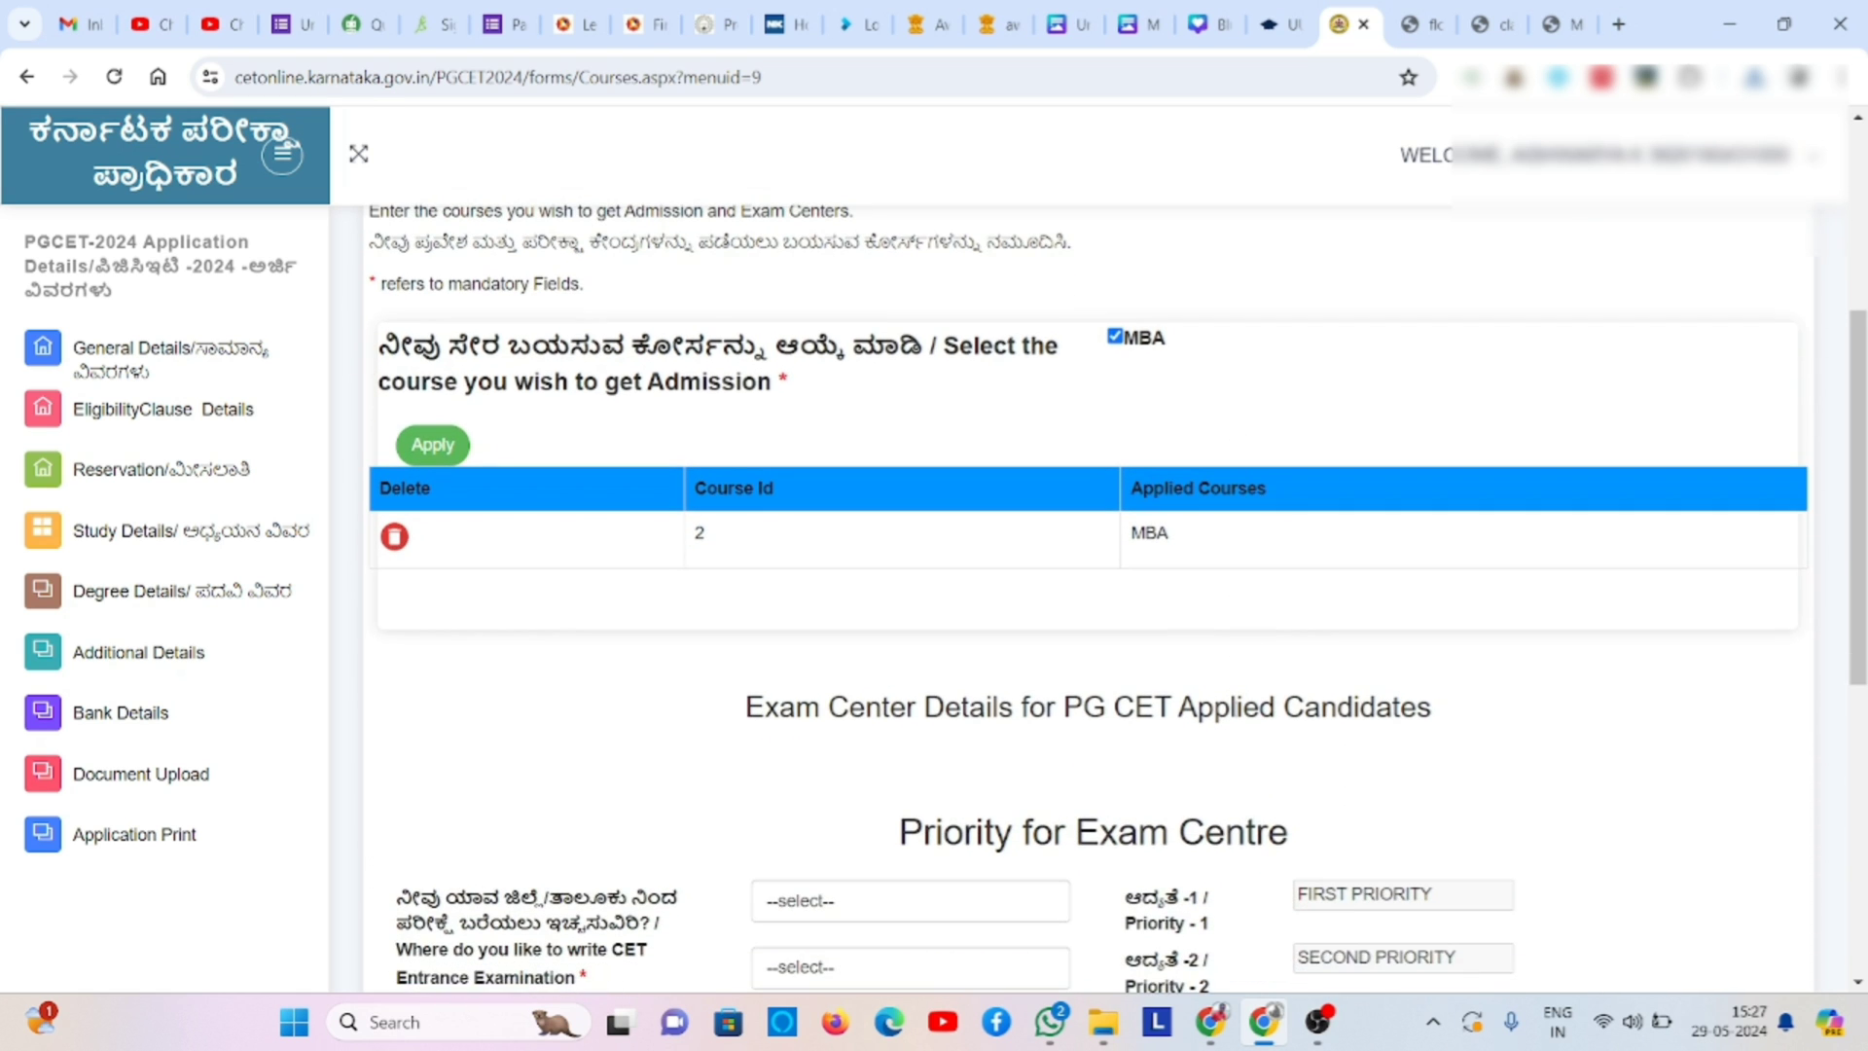
scroll(1234, 717, "down", 3)
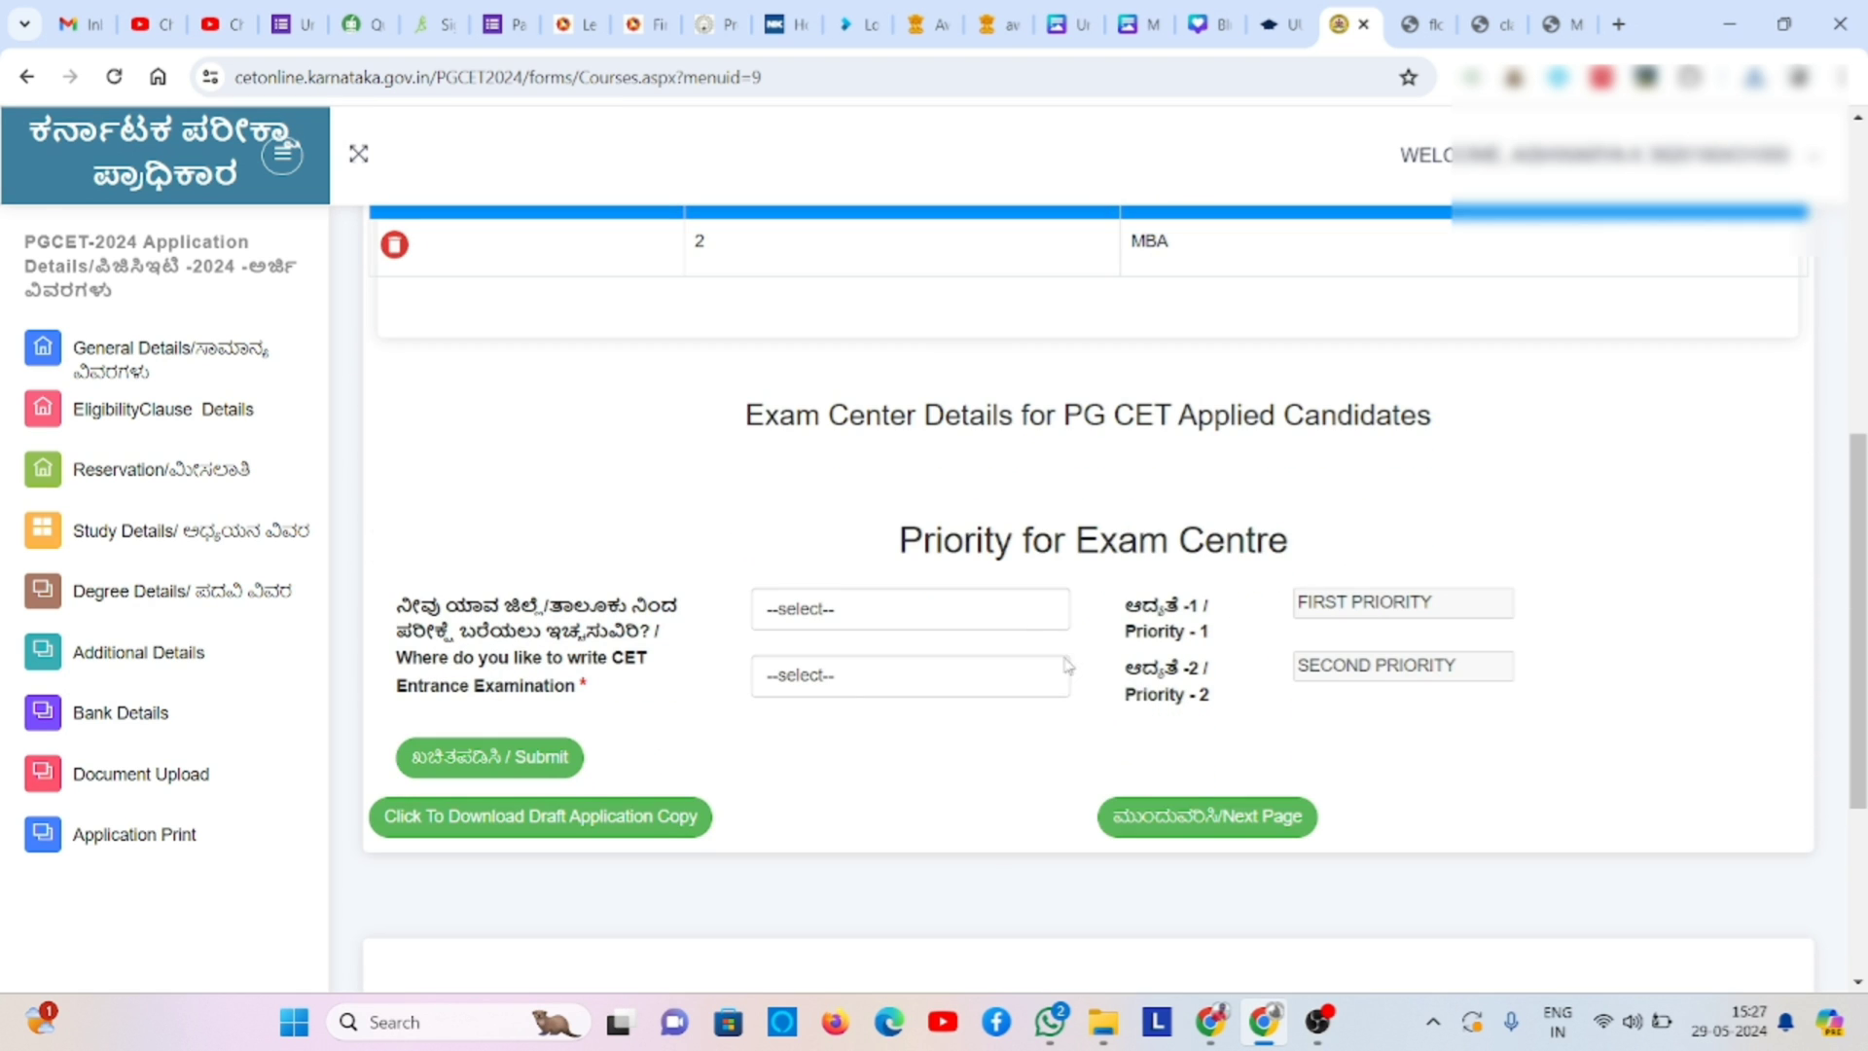
left_click(1024, 620)
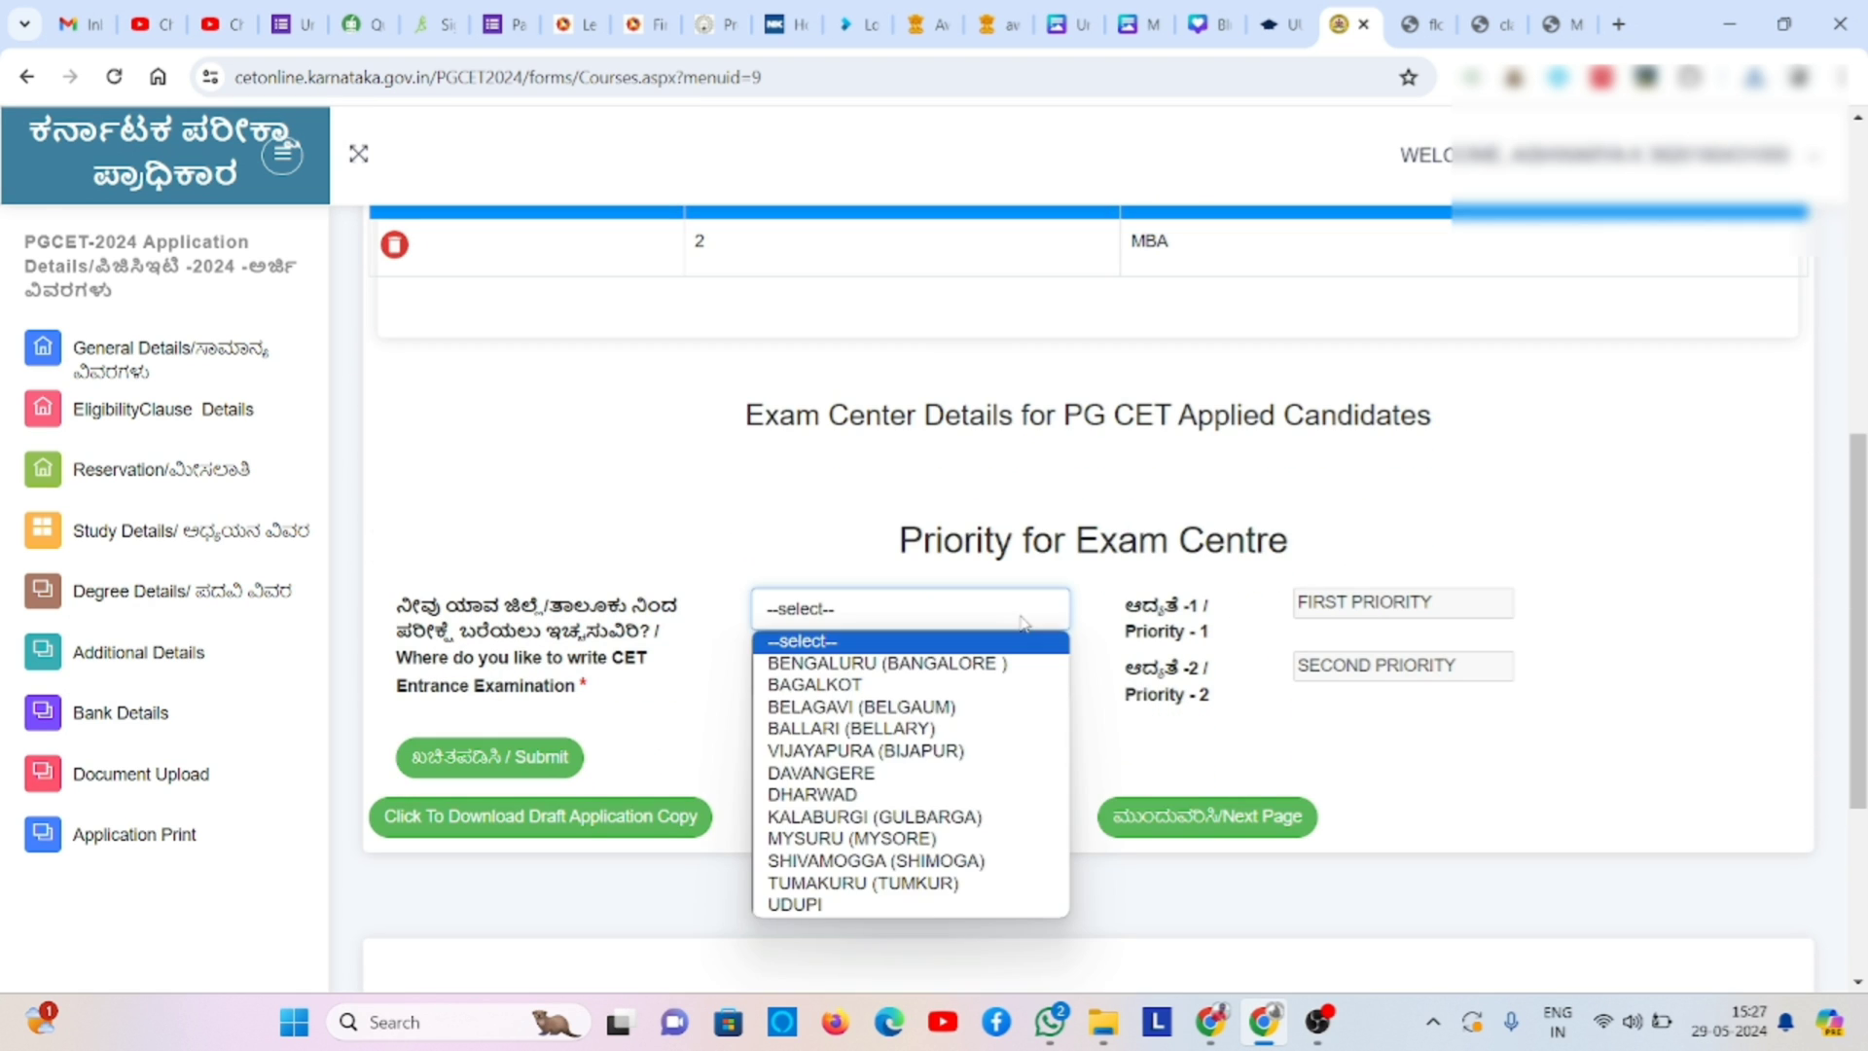
left_click(949, 840)
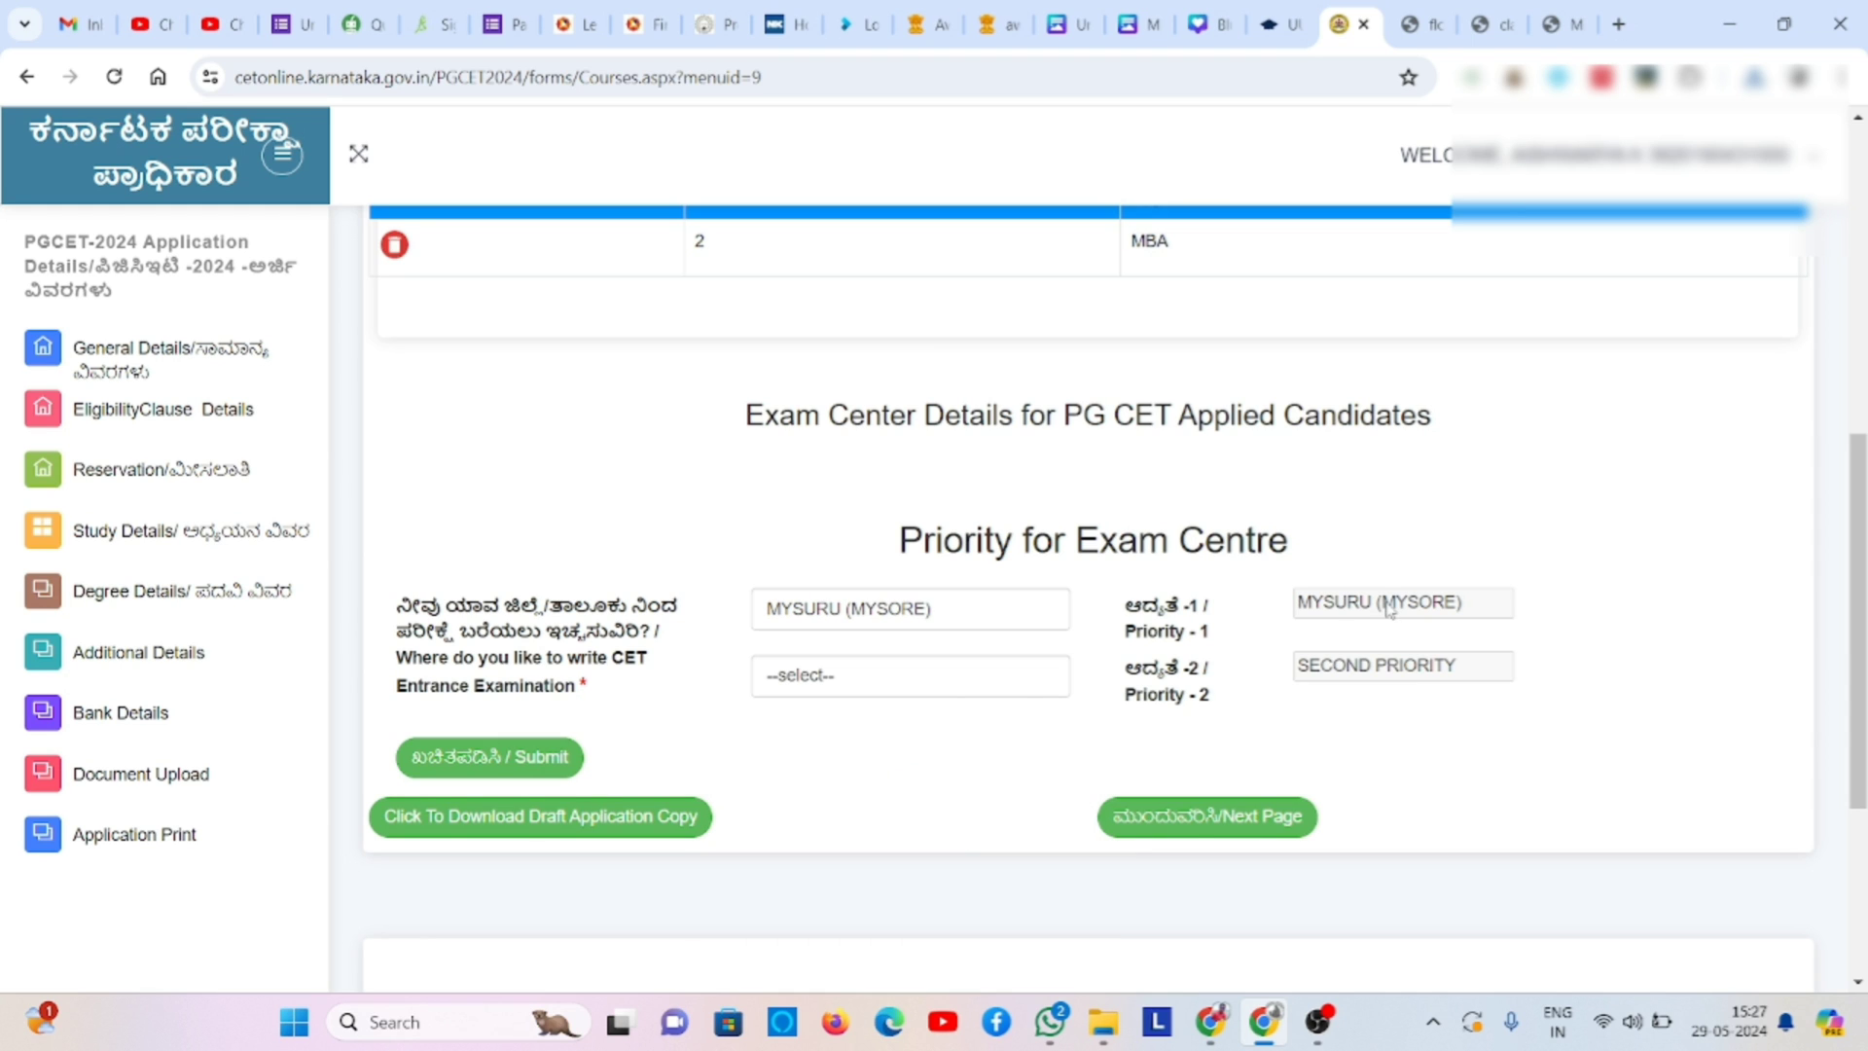
left_click(974, 686)
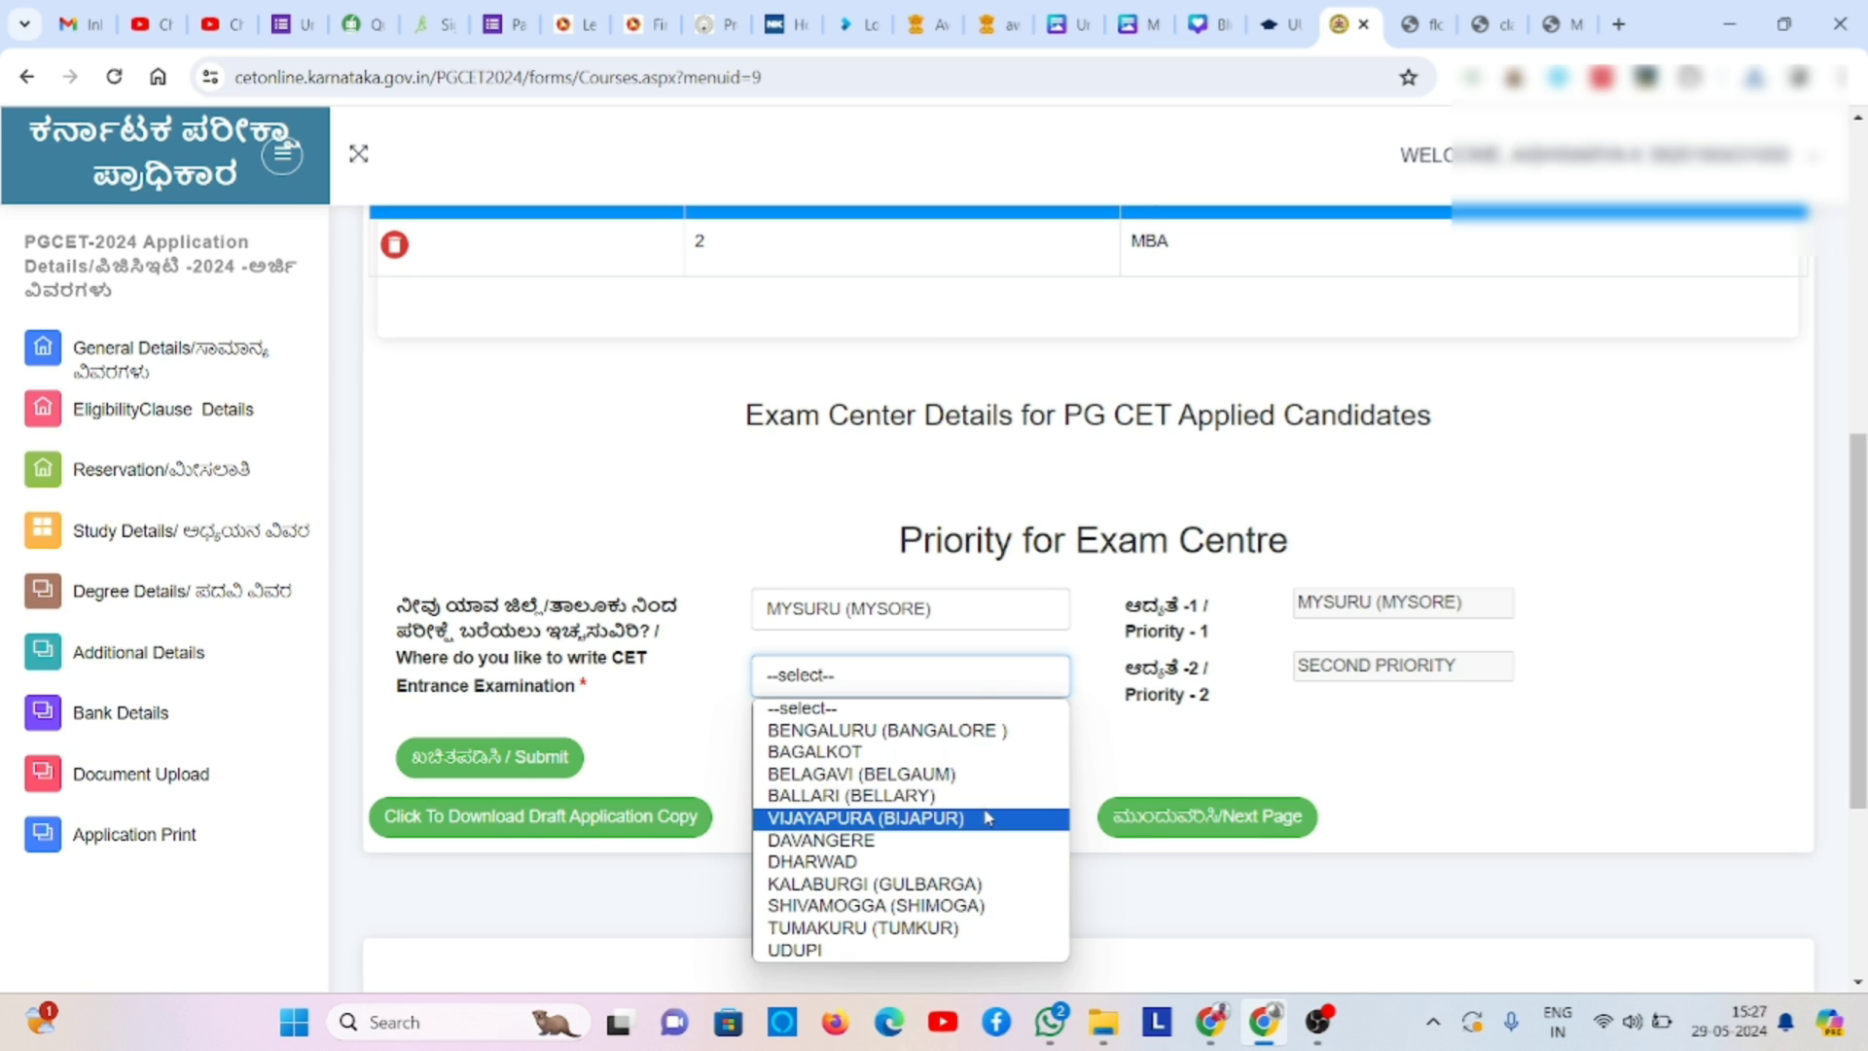
left_click(1008, 737)
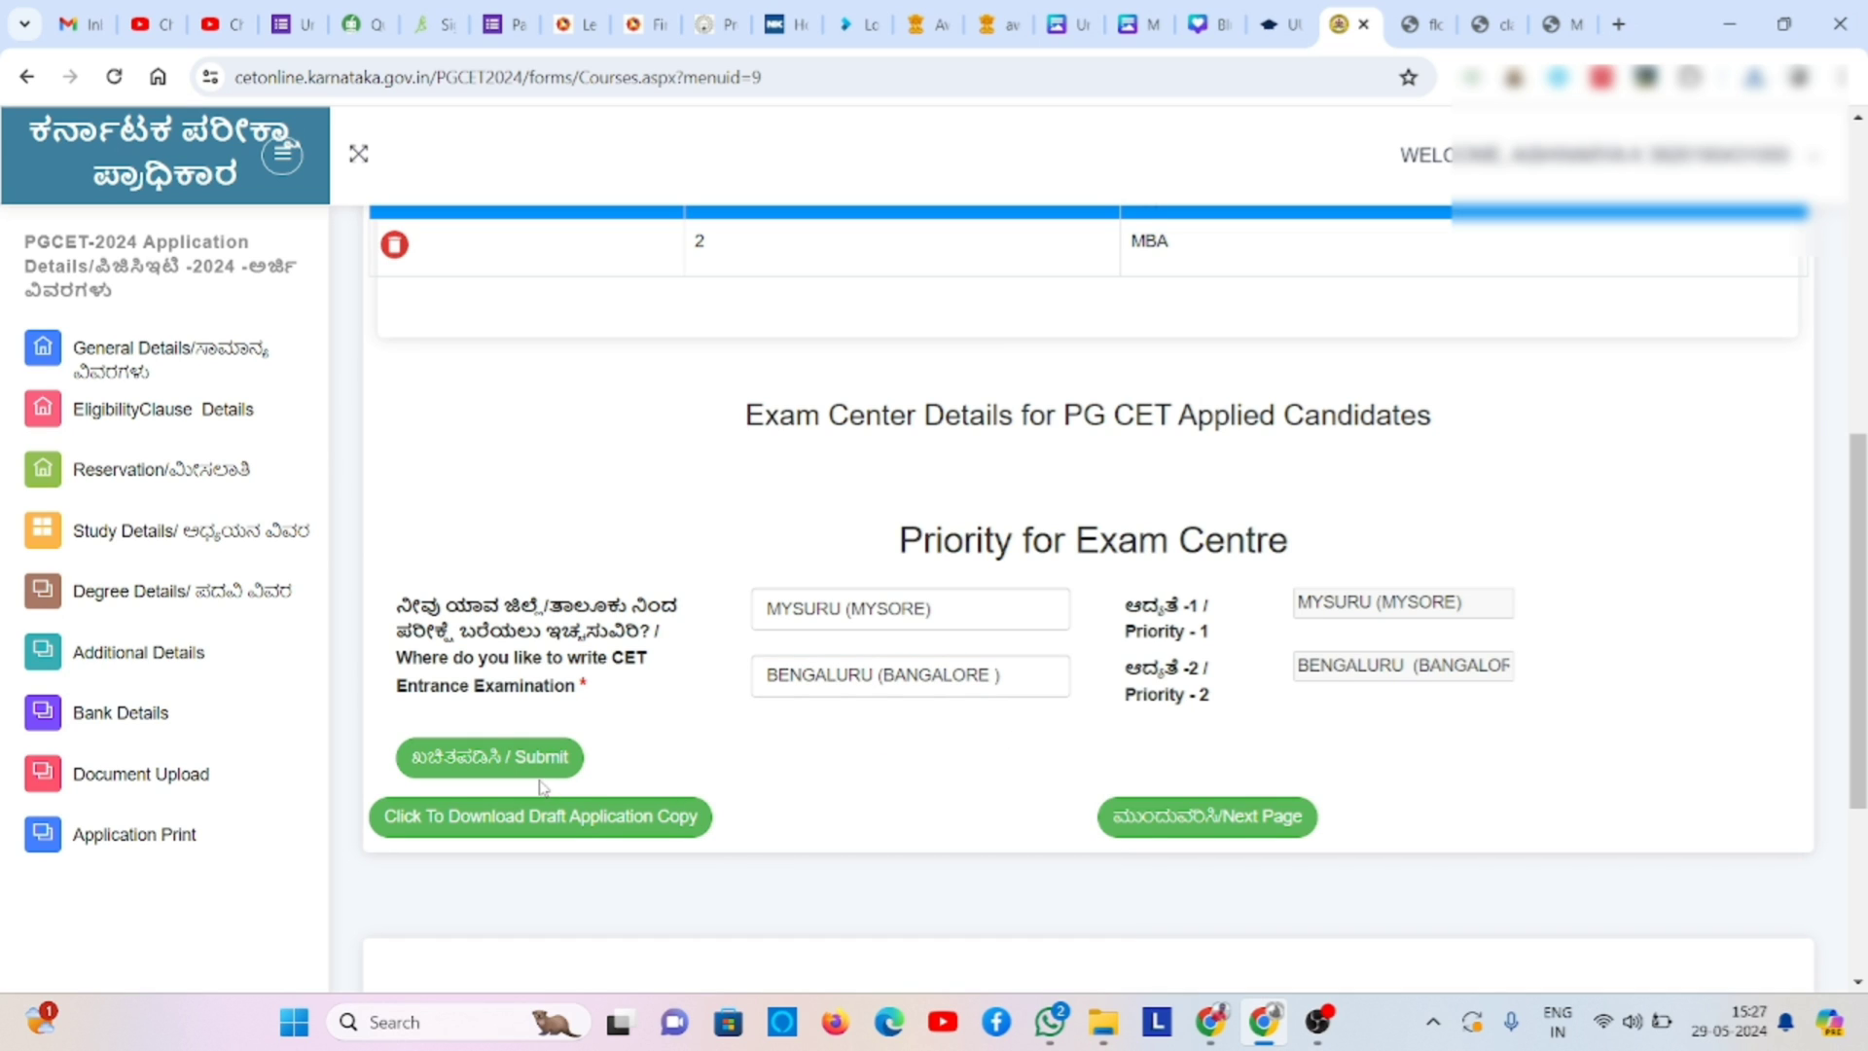
left_click(558, 828)
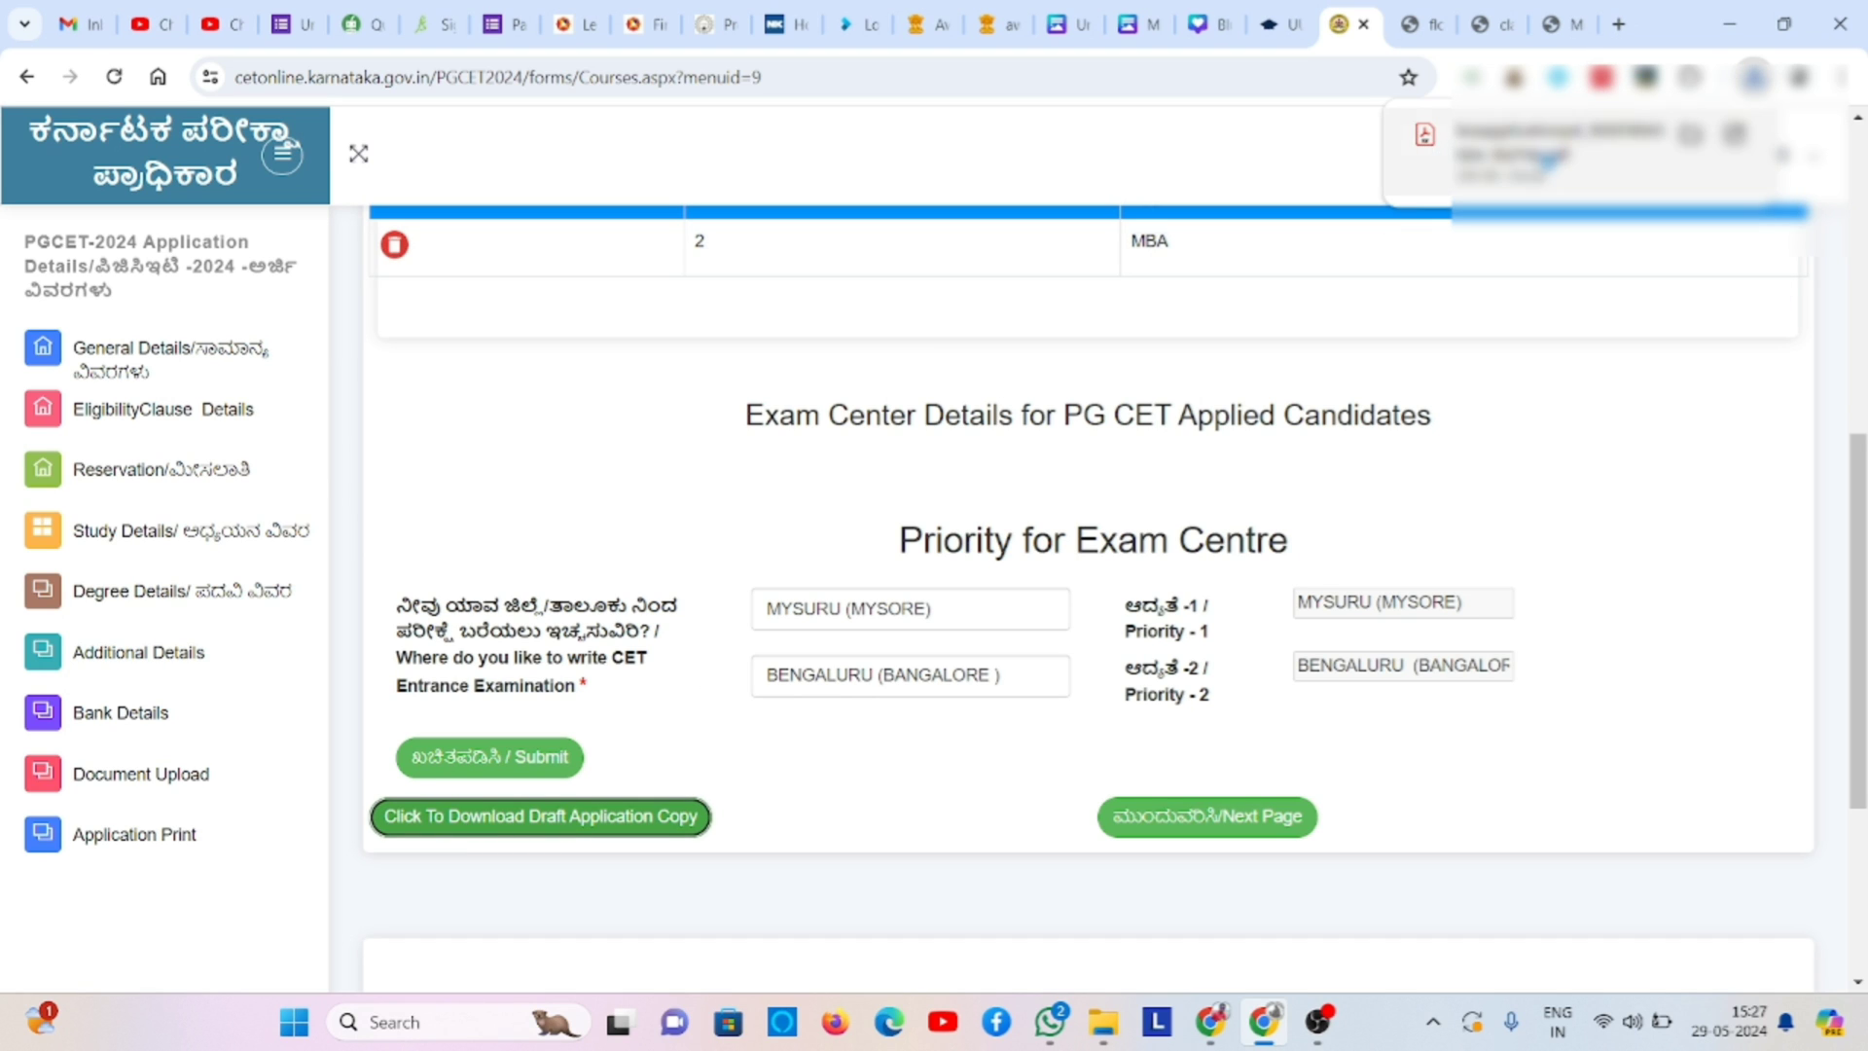
- Open the draft application PDF and read through all five pages to the signature
left_click(1537, 171)
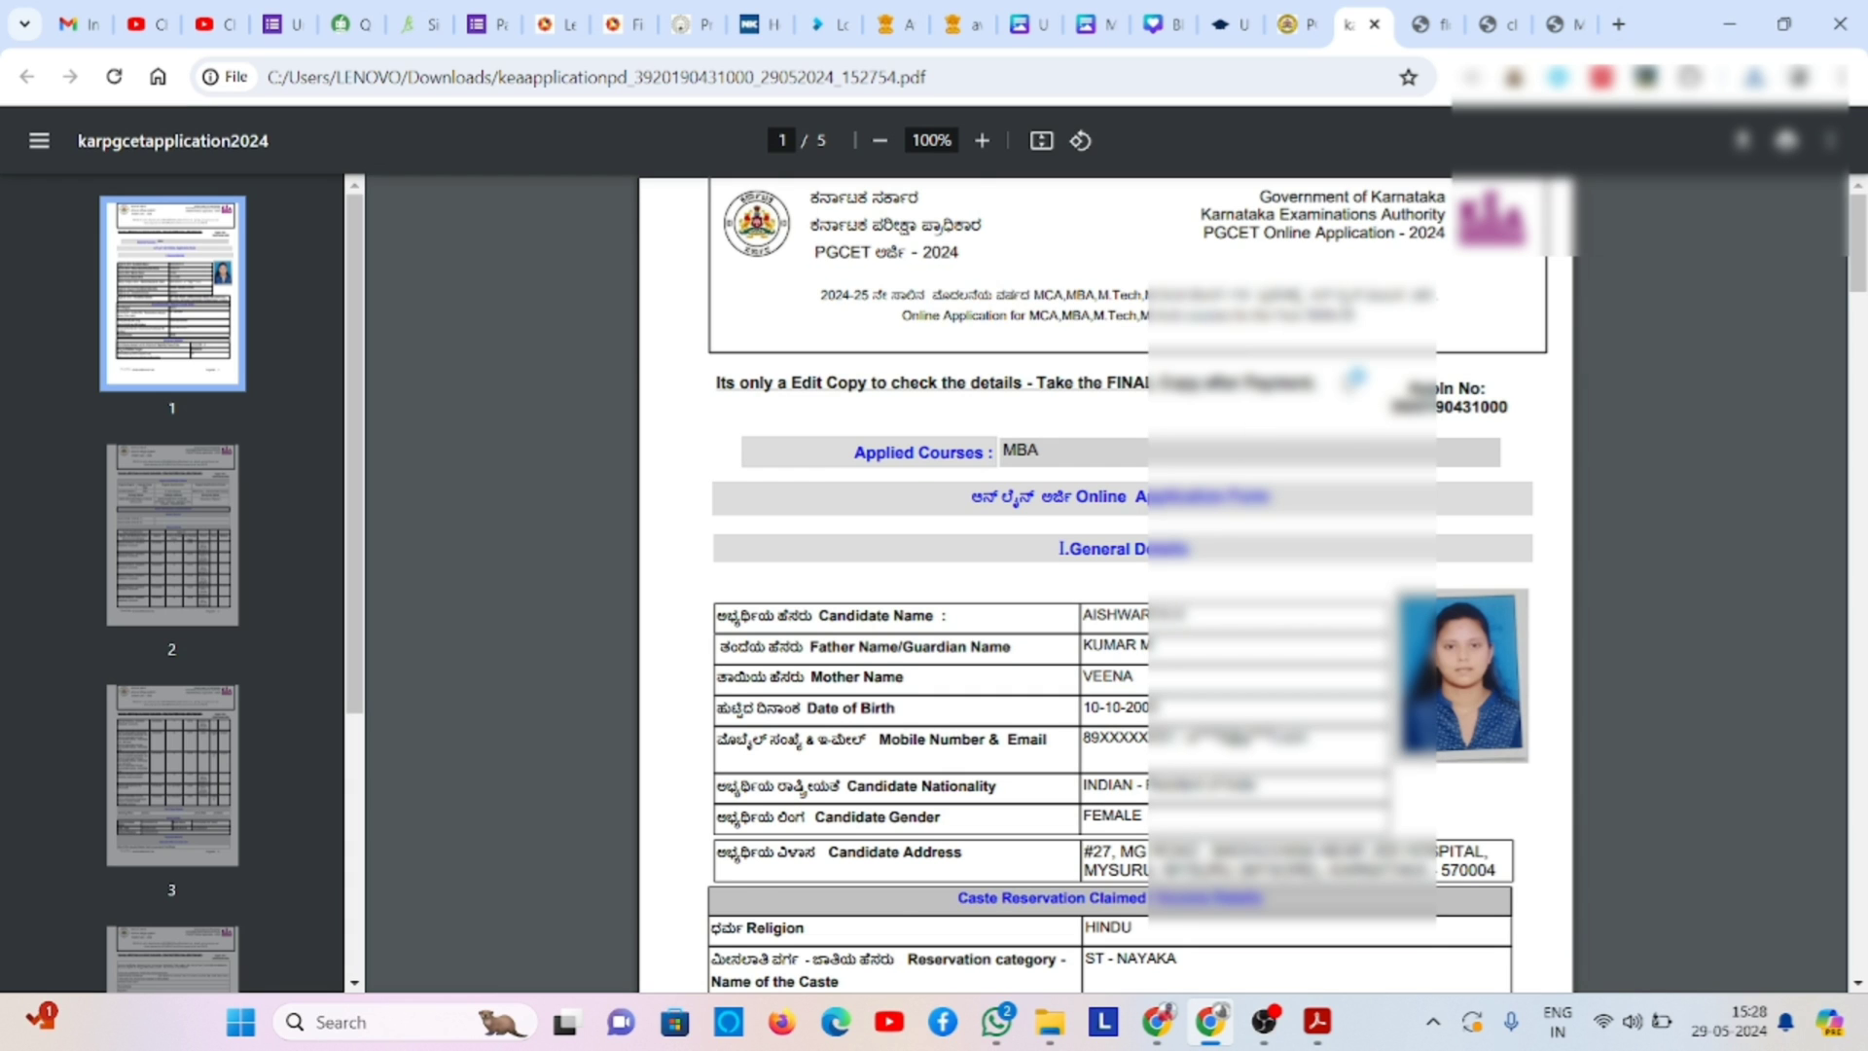
scroll(1354, 378, "down", 2)
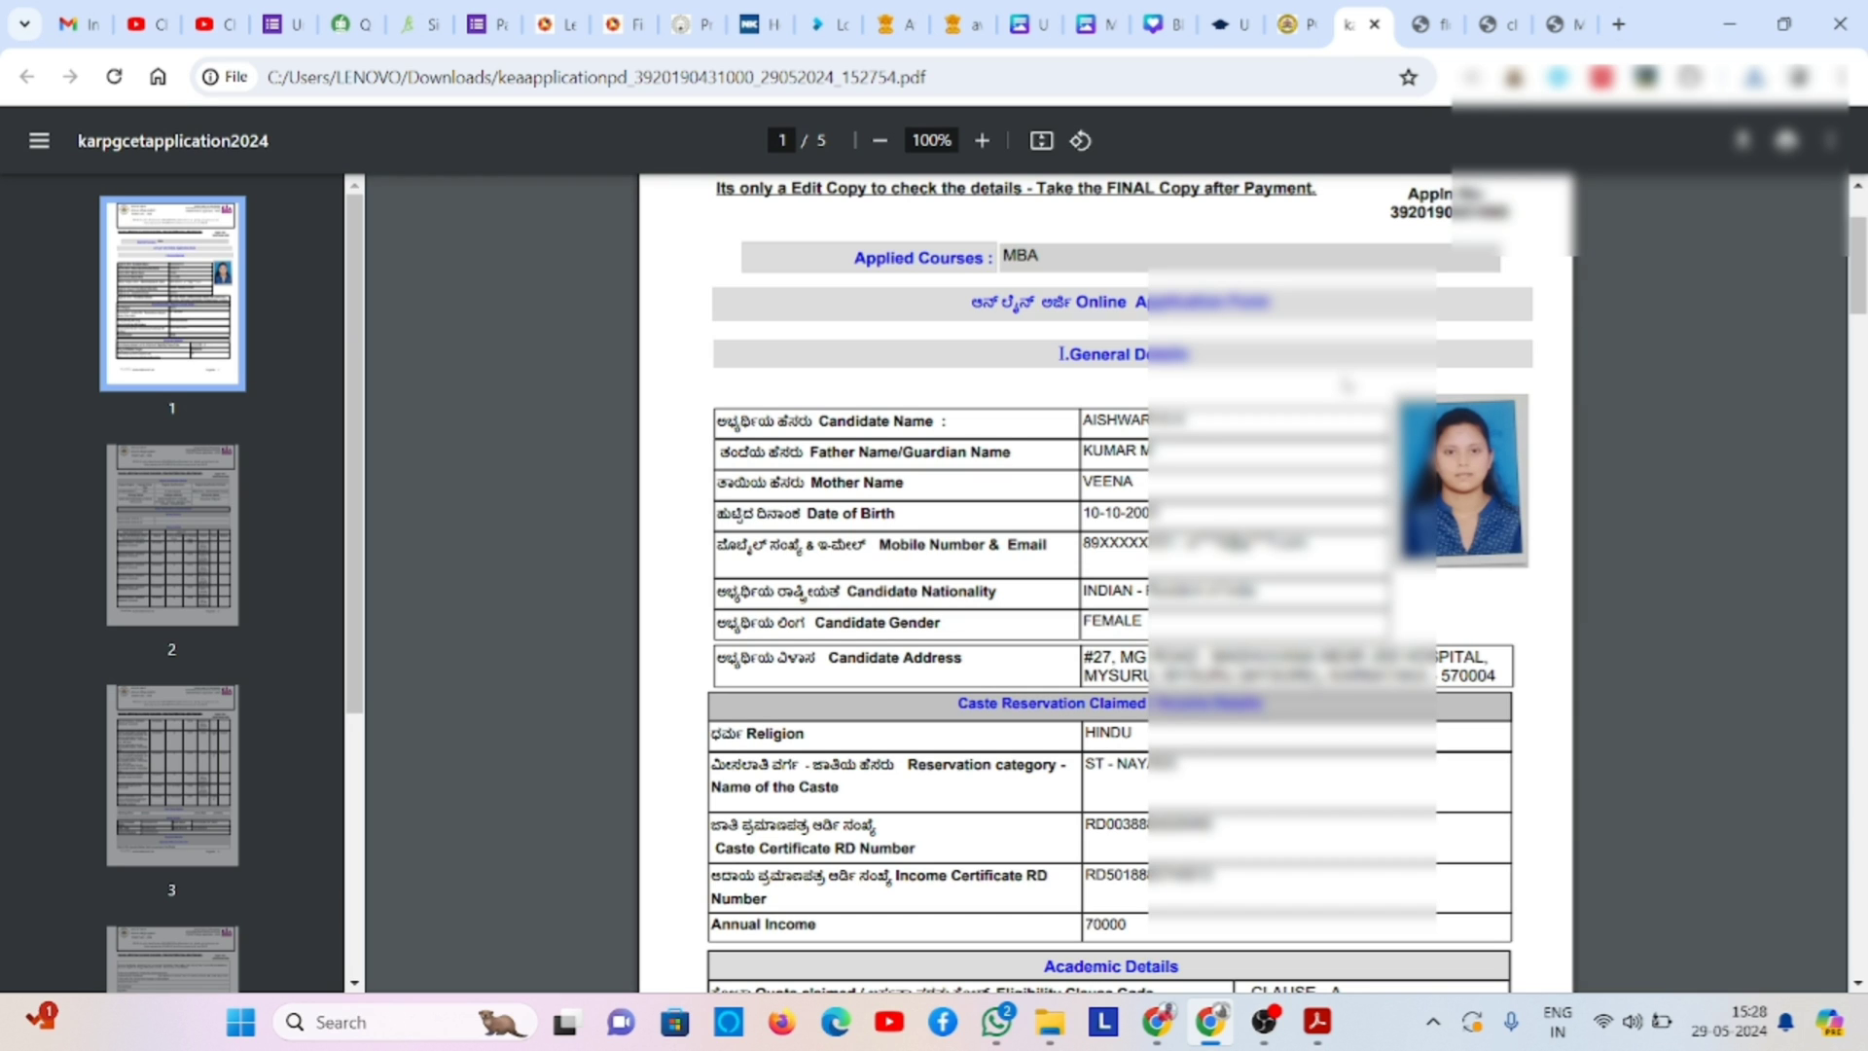
scroll(1345, 385, "down", 3)
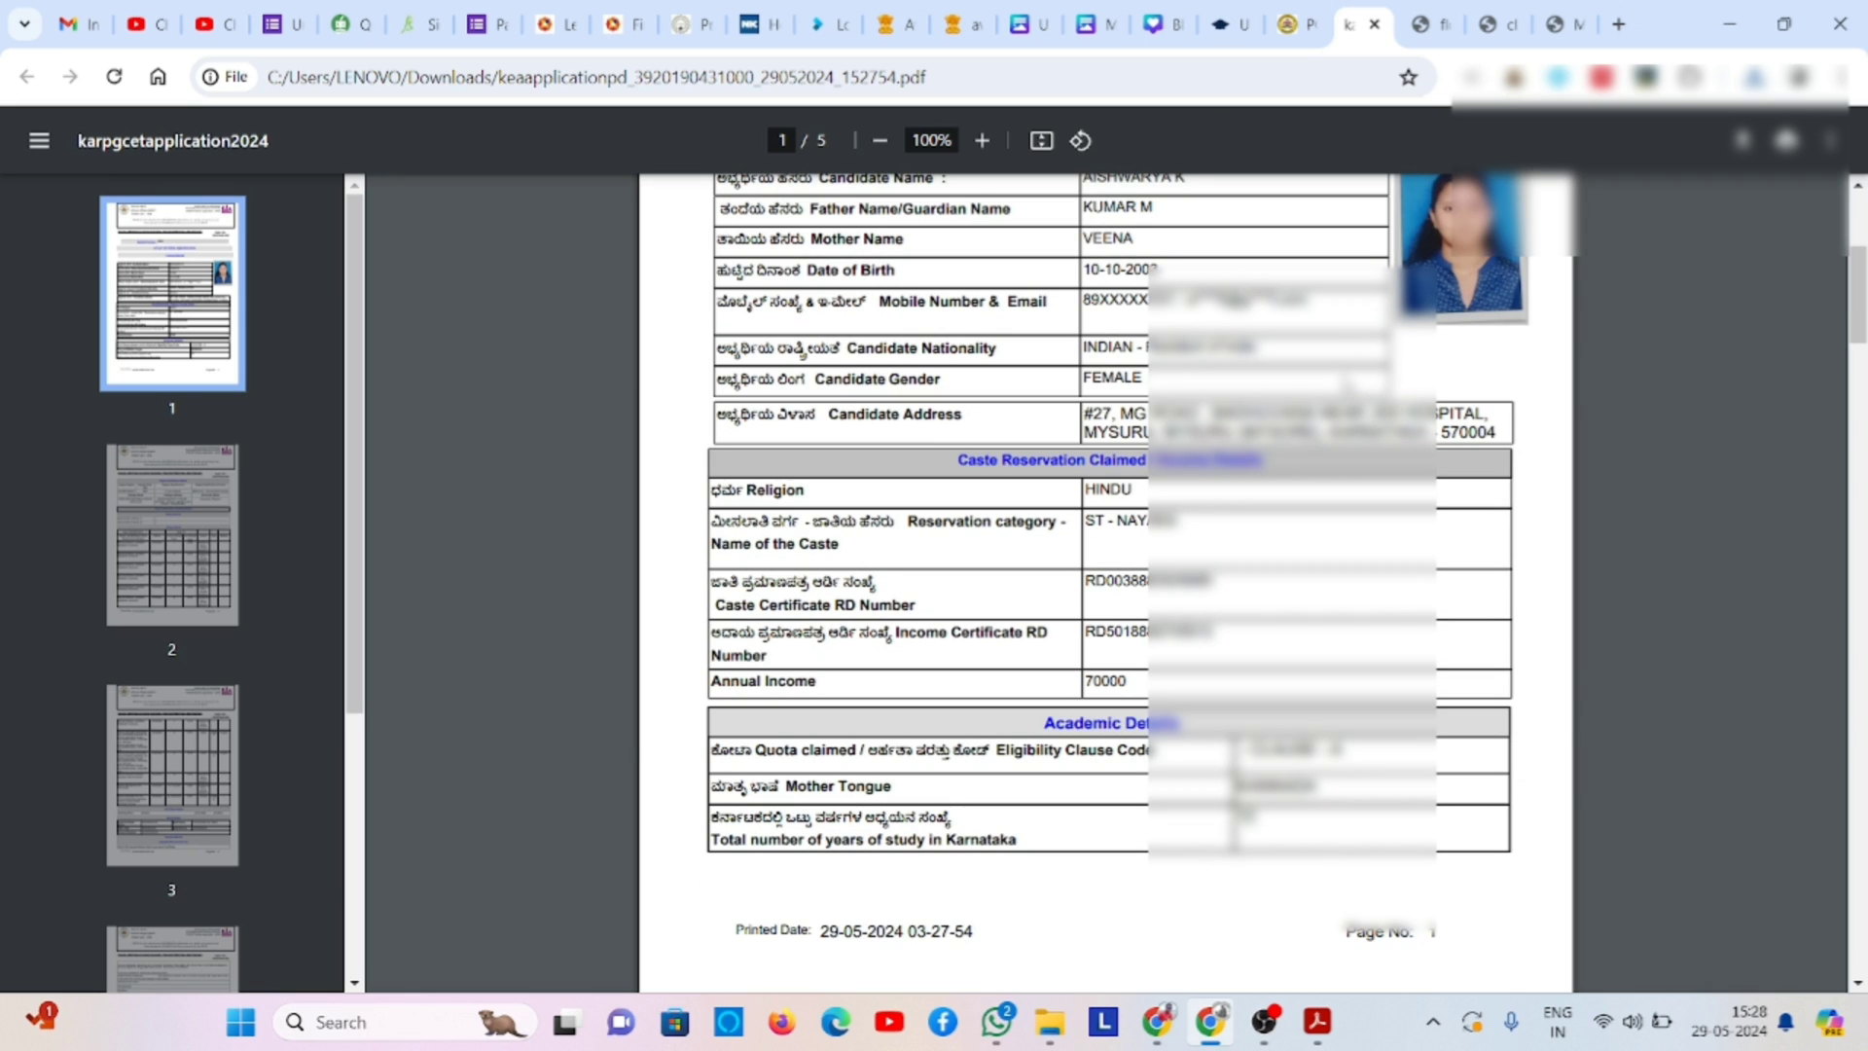
scroll(1345, 386, "down", 2)
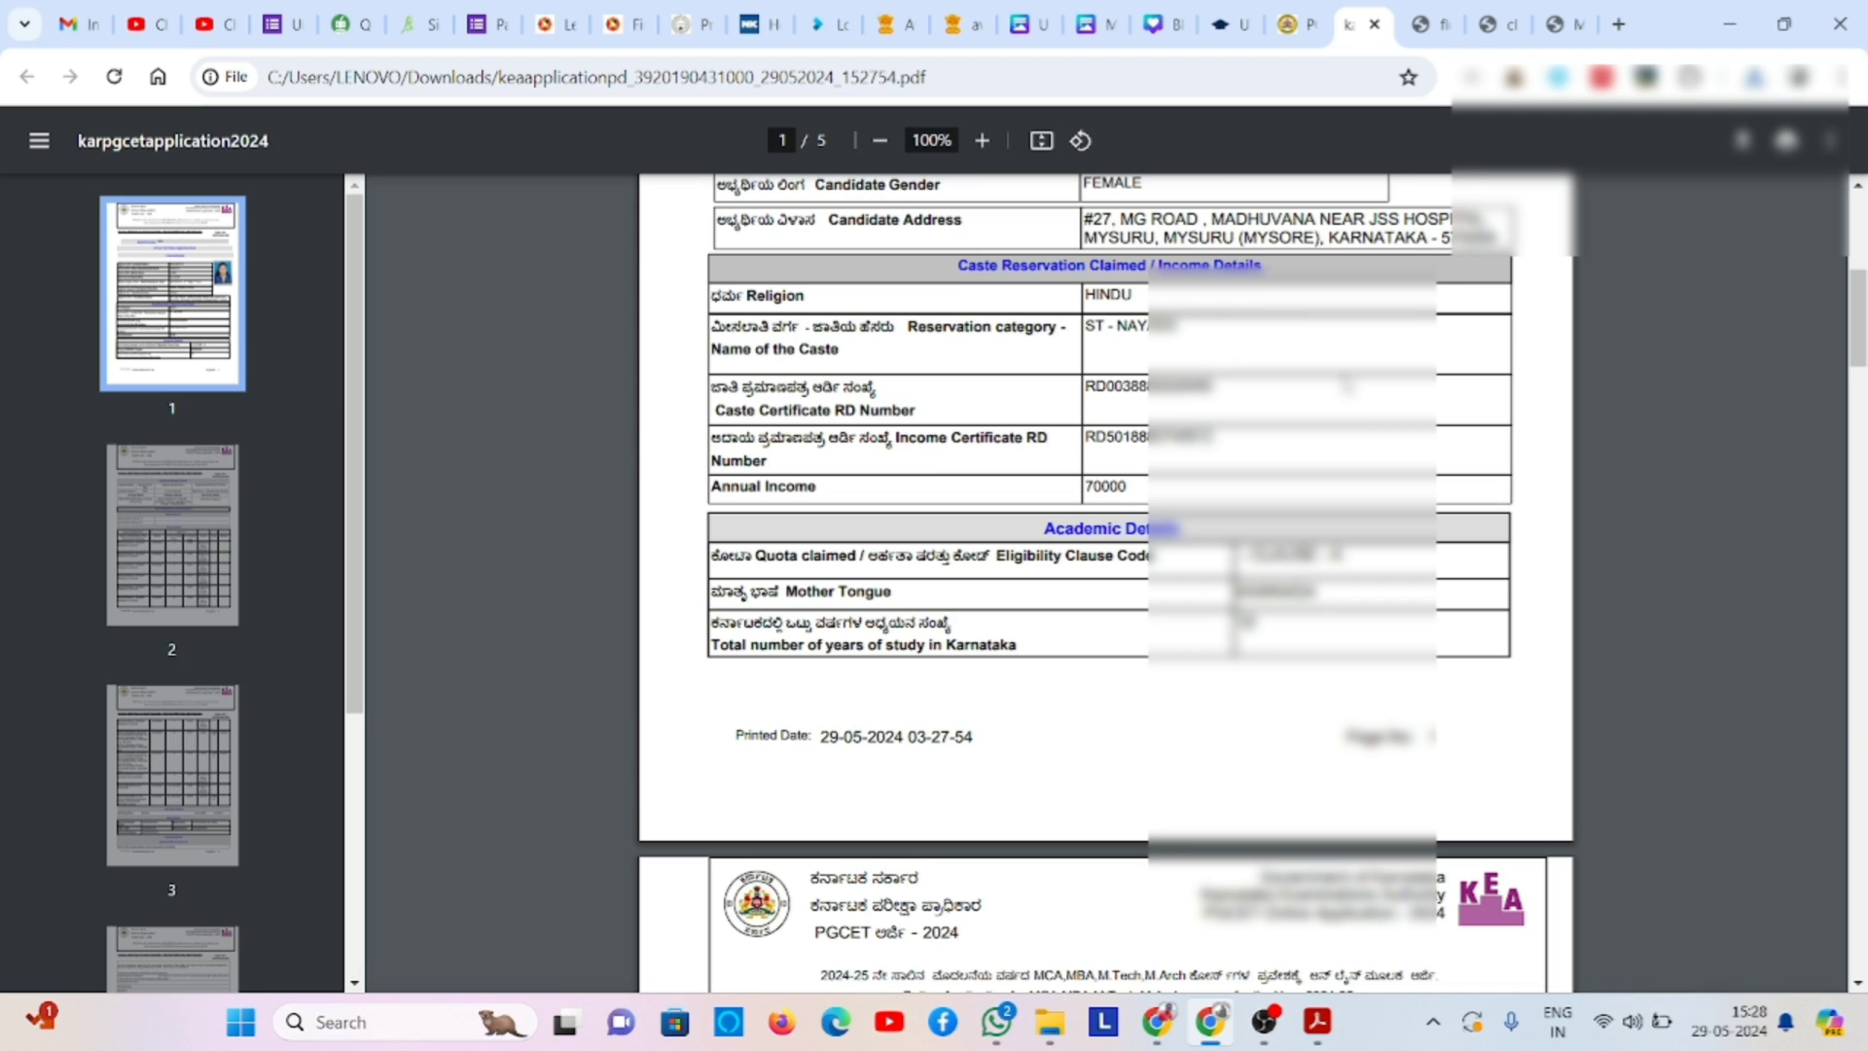
scroll(1346, 385, "down", 1)
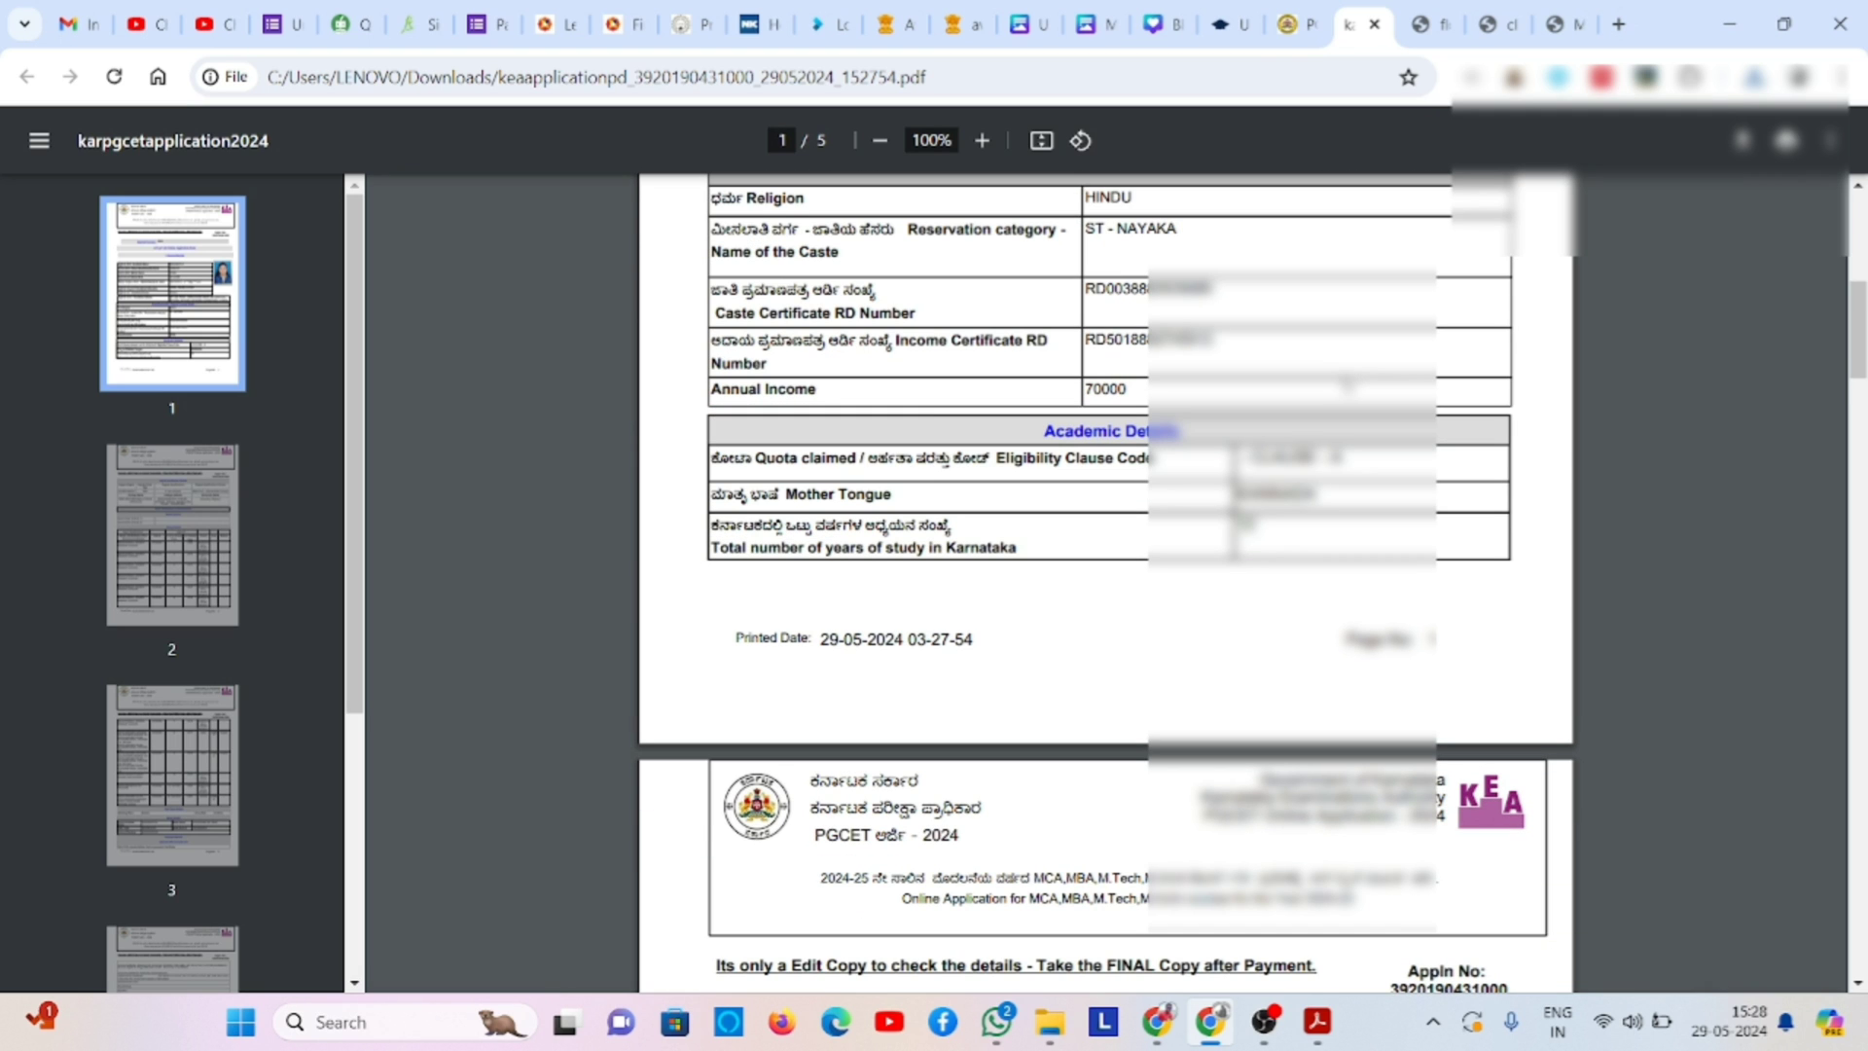
scroll(1105, 584, "down", 5)
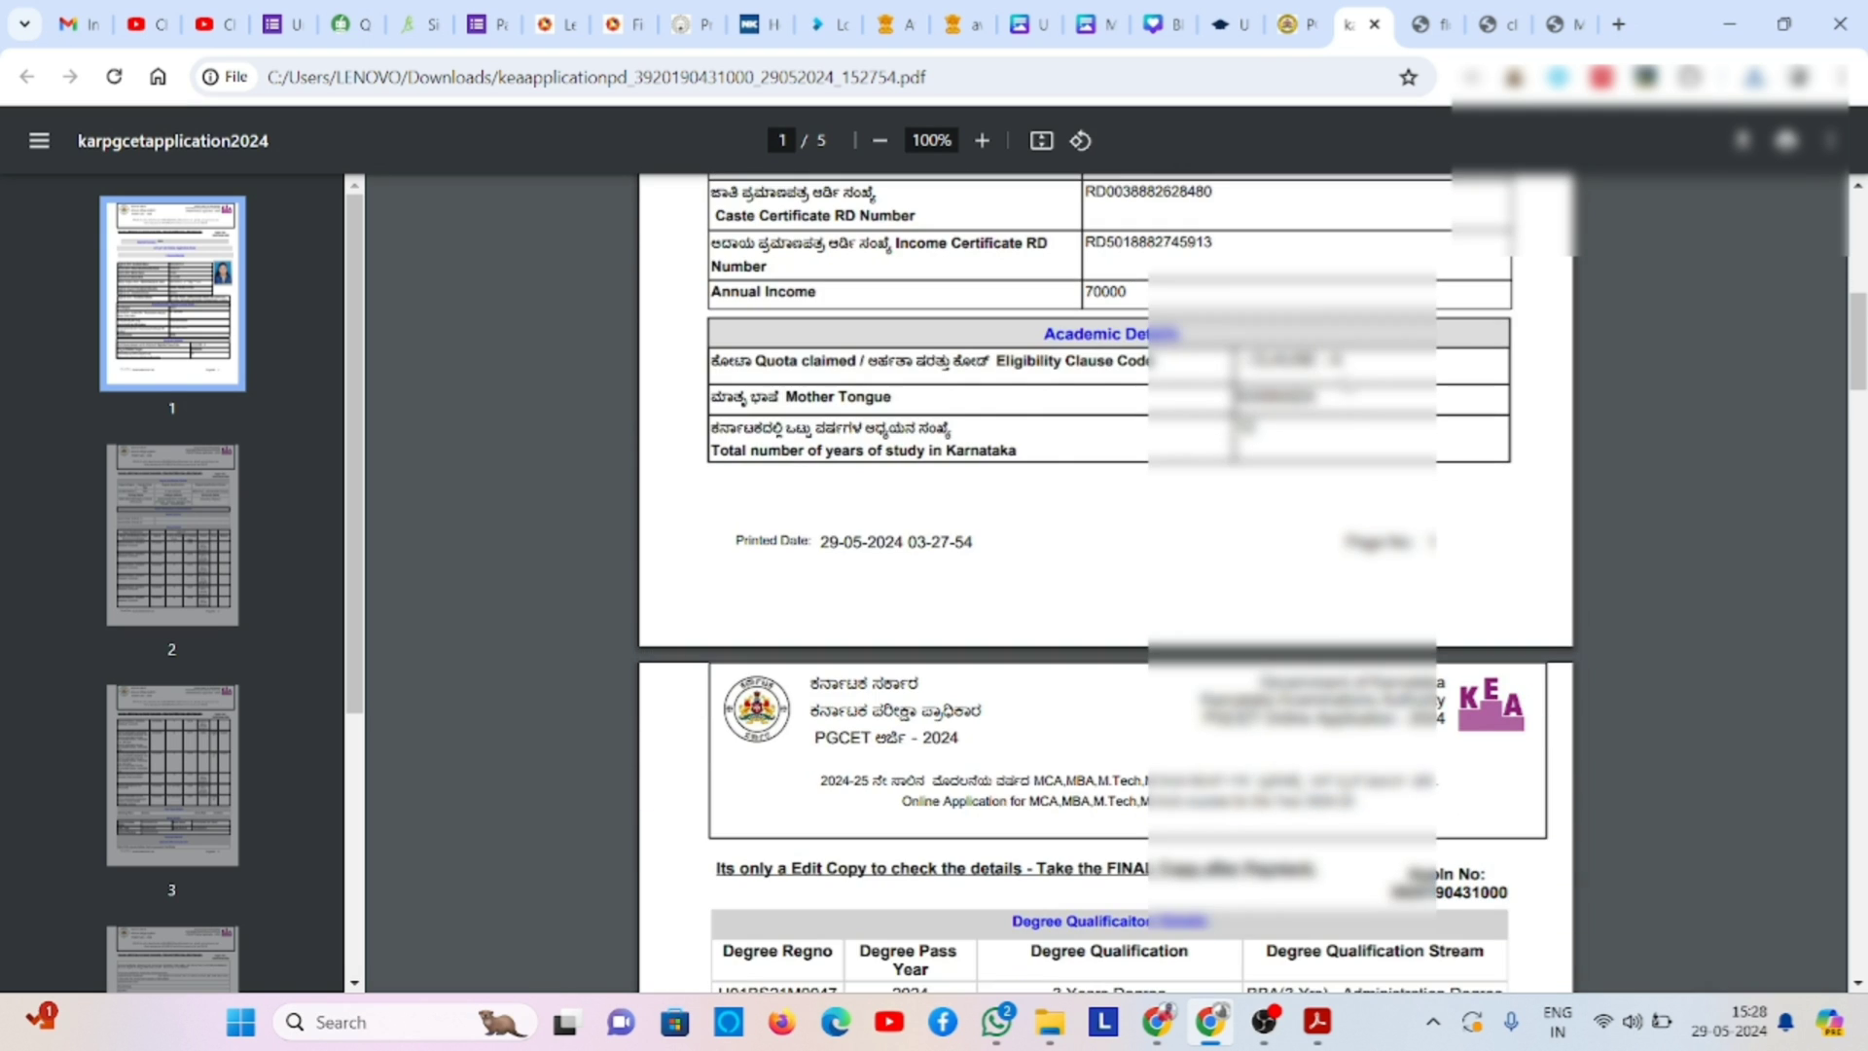
scroll(1346, 387, "down", 1)
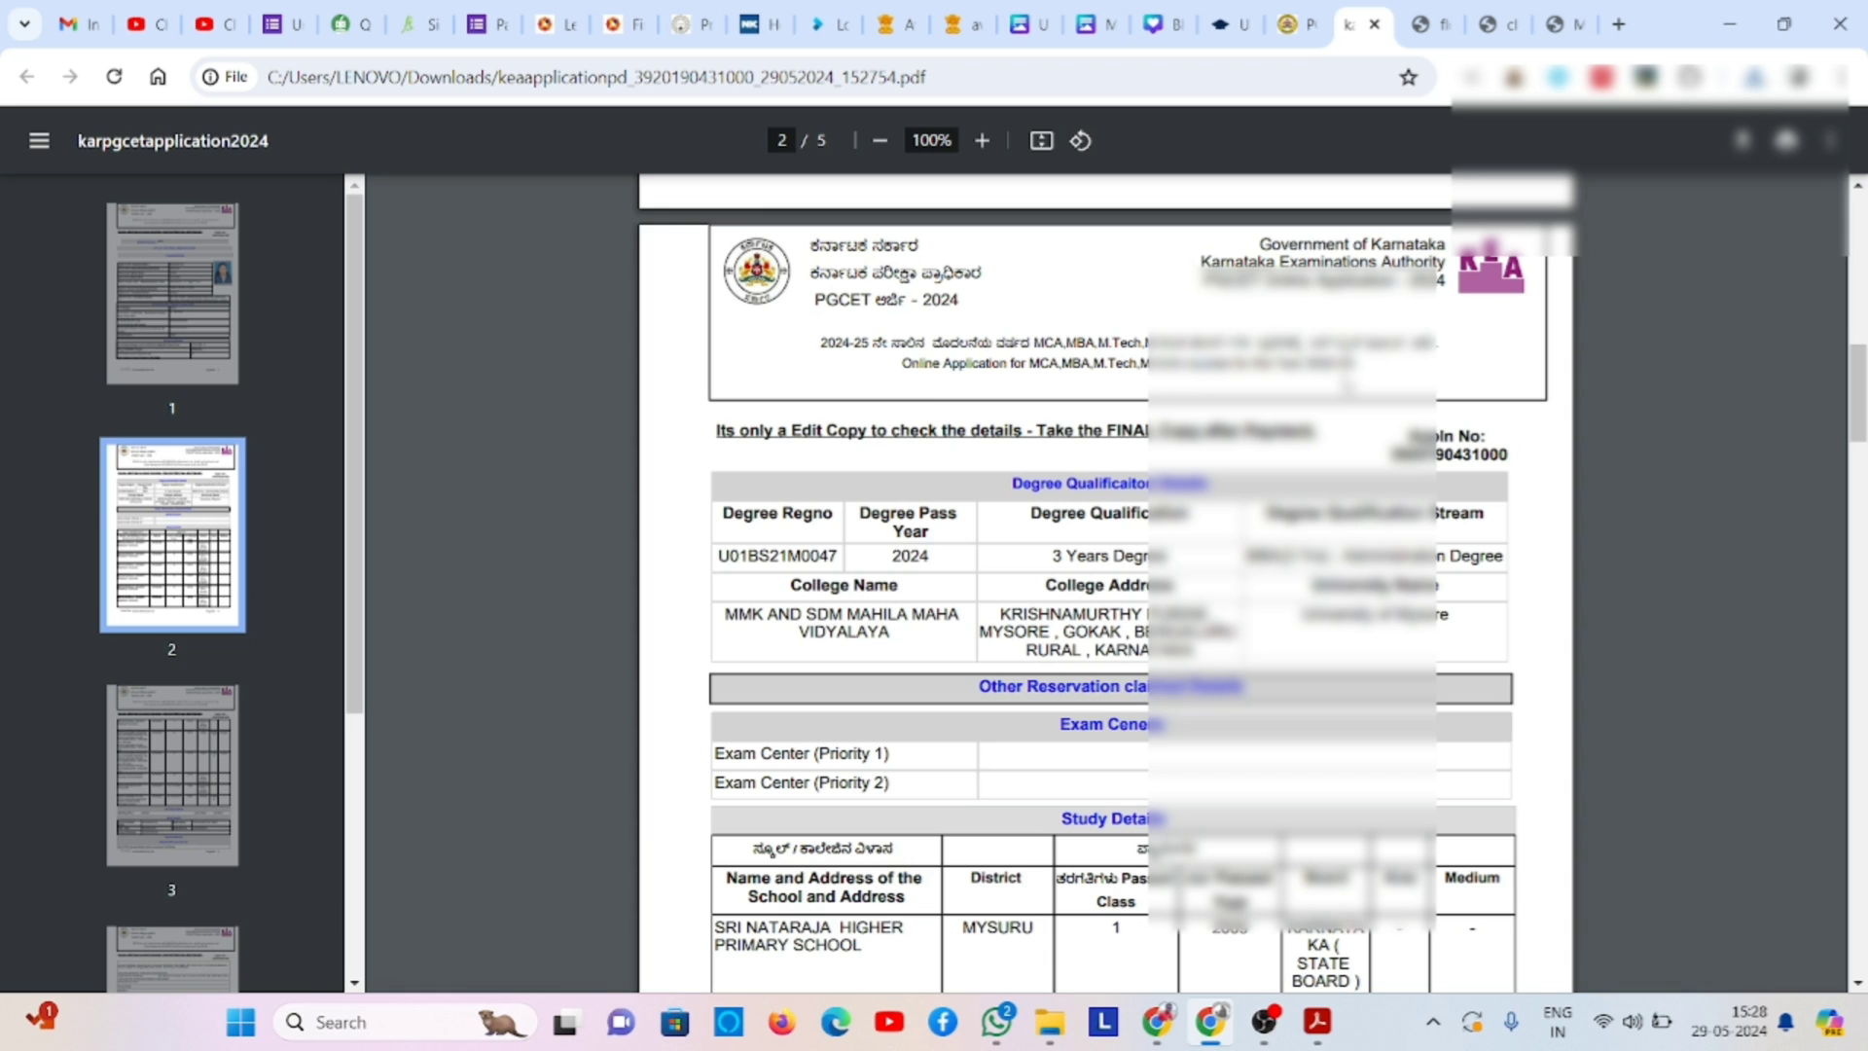
scroll(1105, 584, "down", 1)
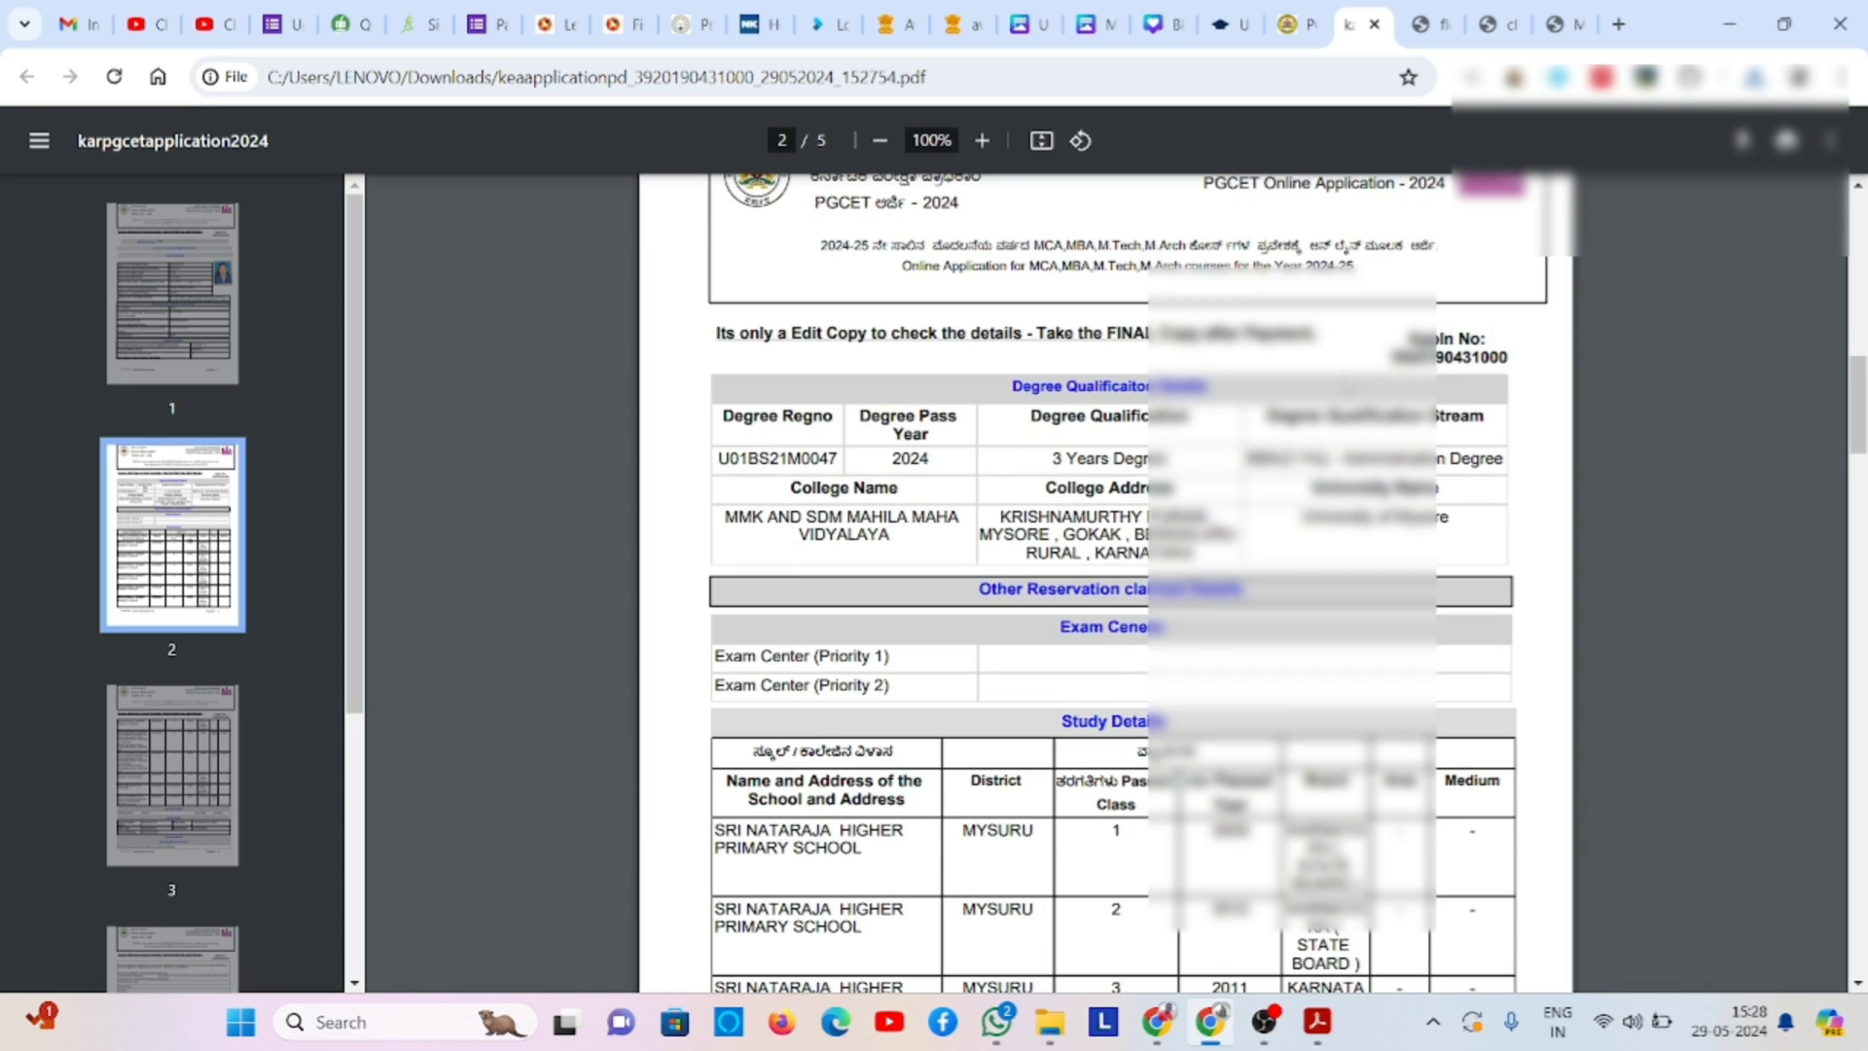
scroll(1105, 584, "down", 3)
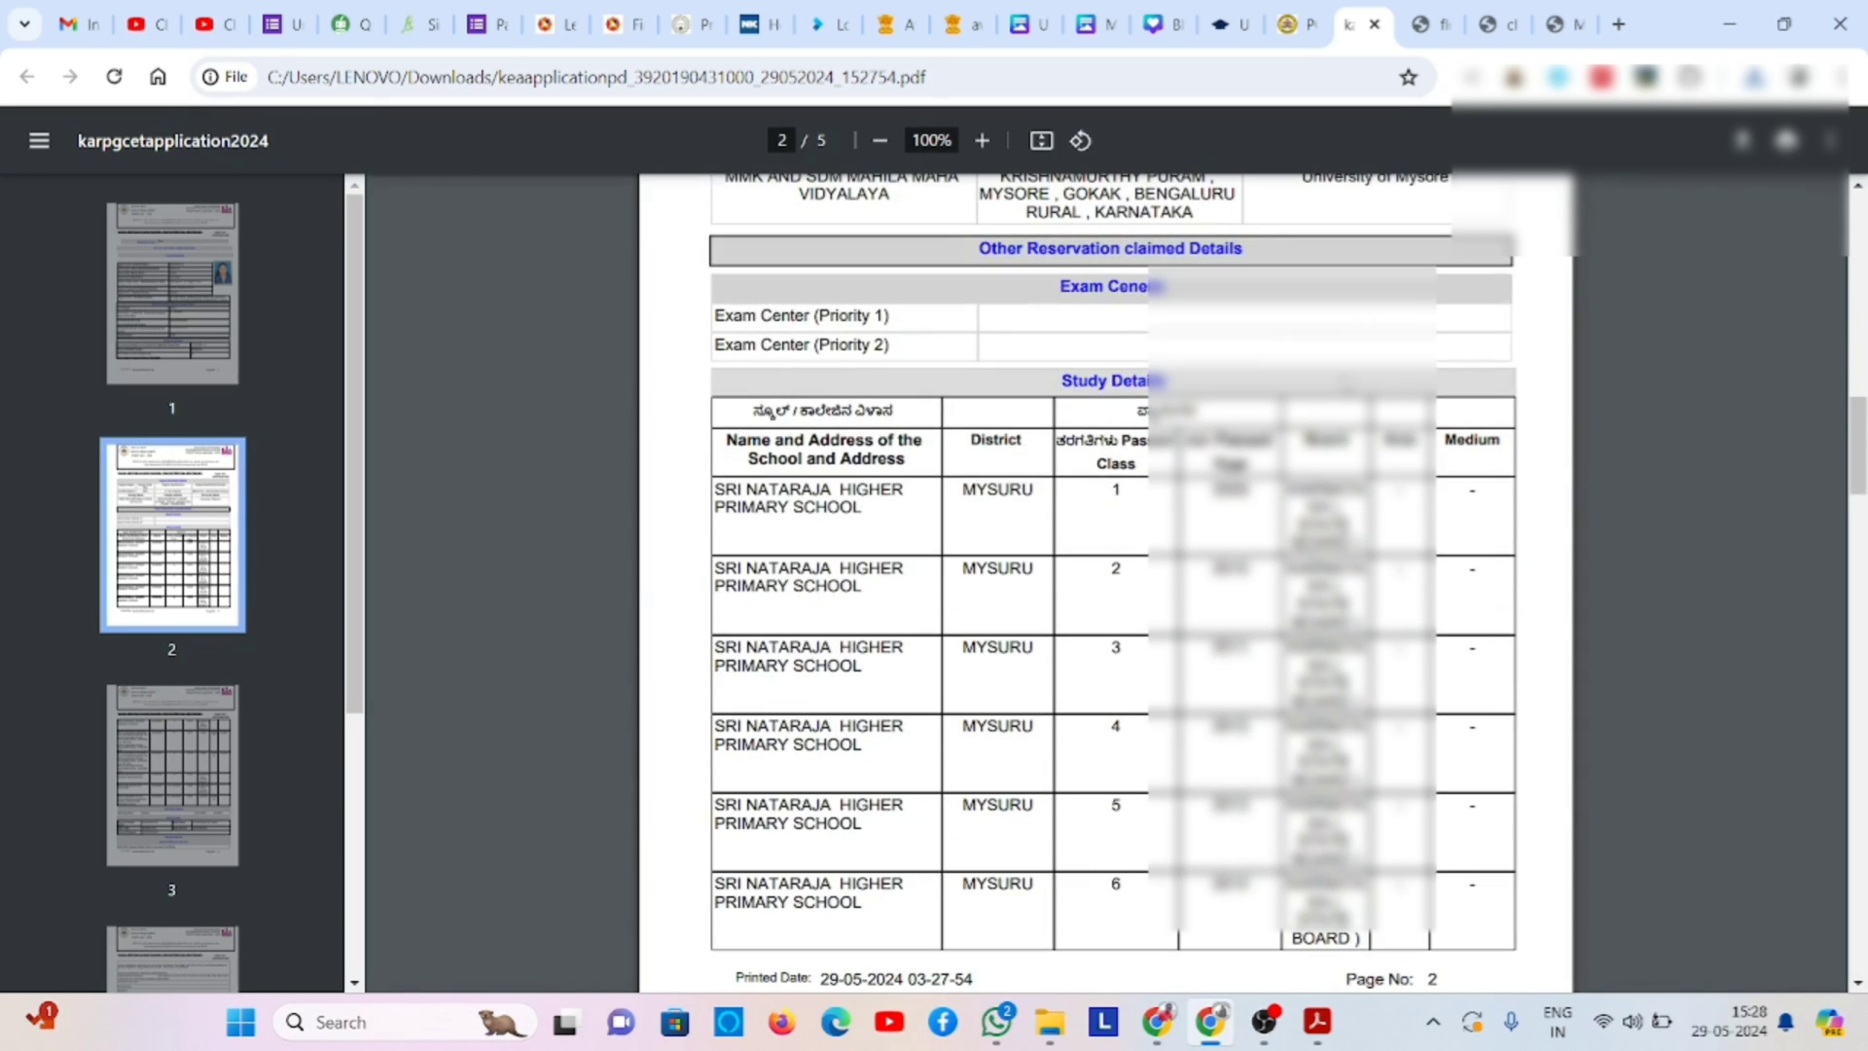
scroll(1105, 584, "down", 1)
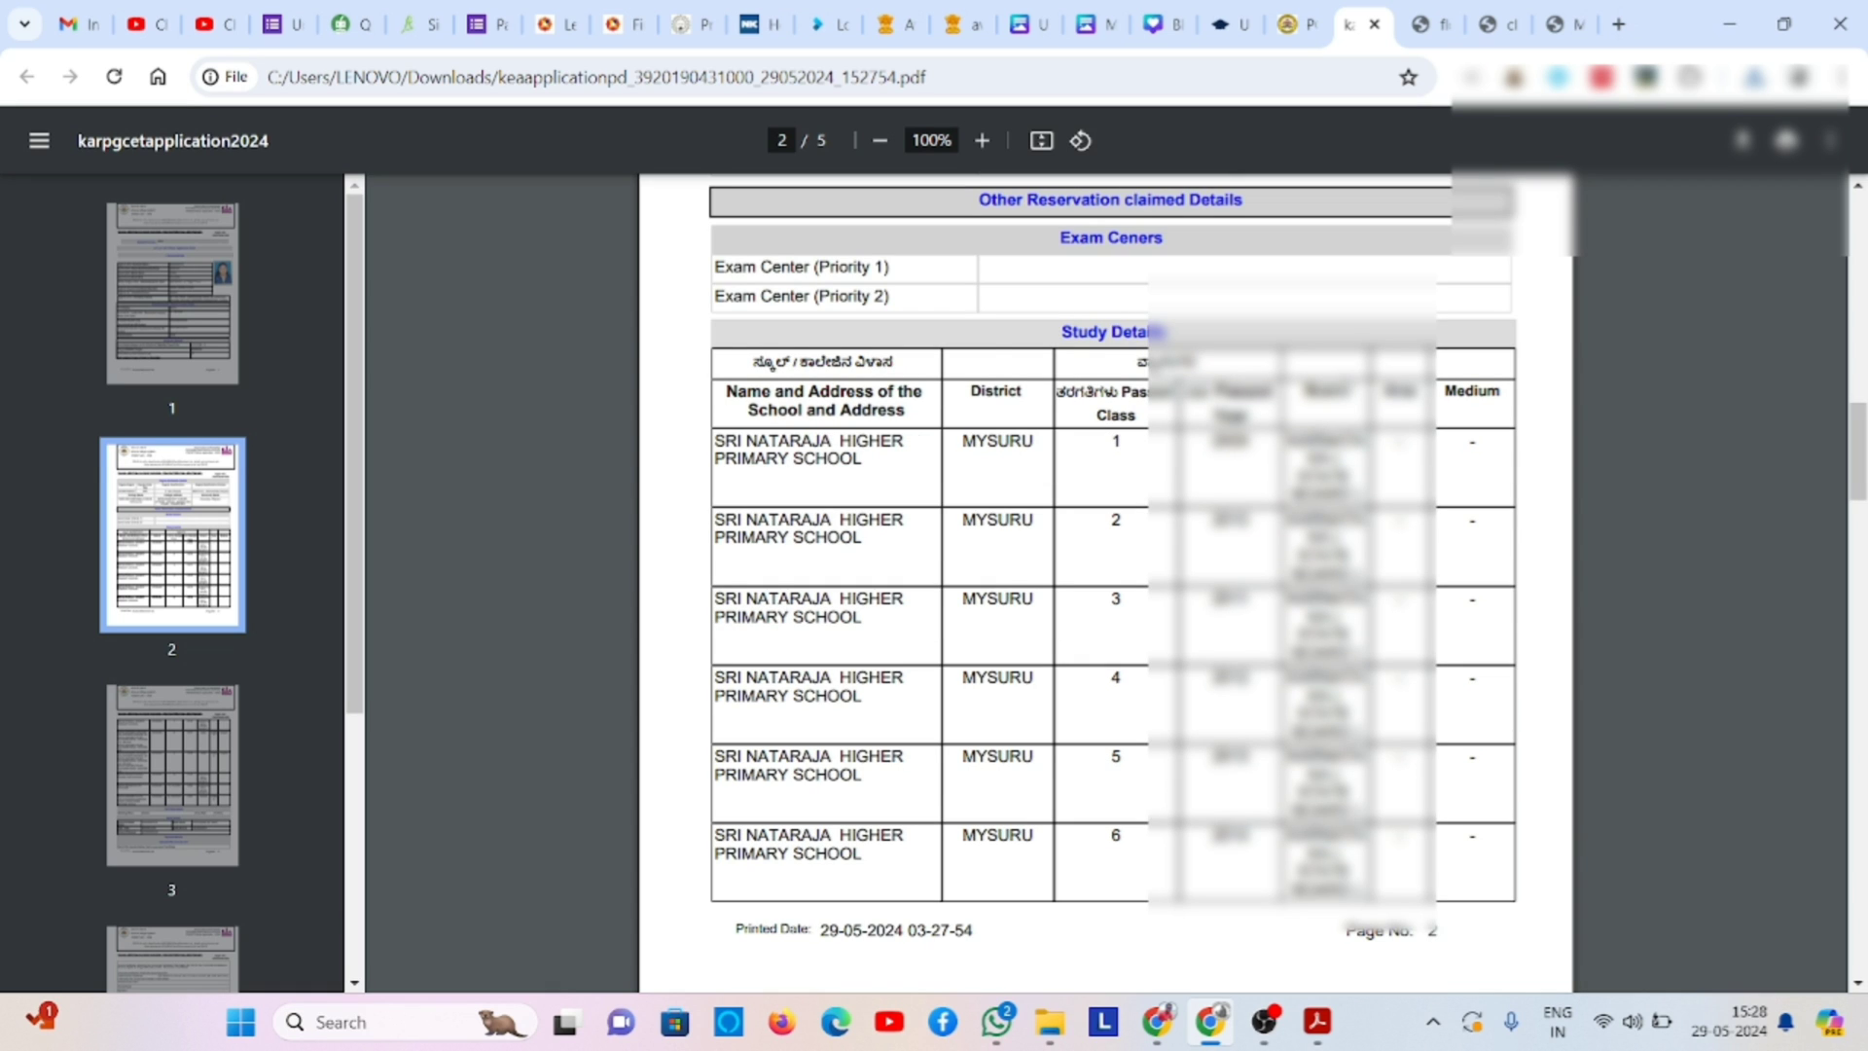
scroll(1105, 584, "down", 4)
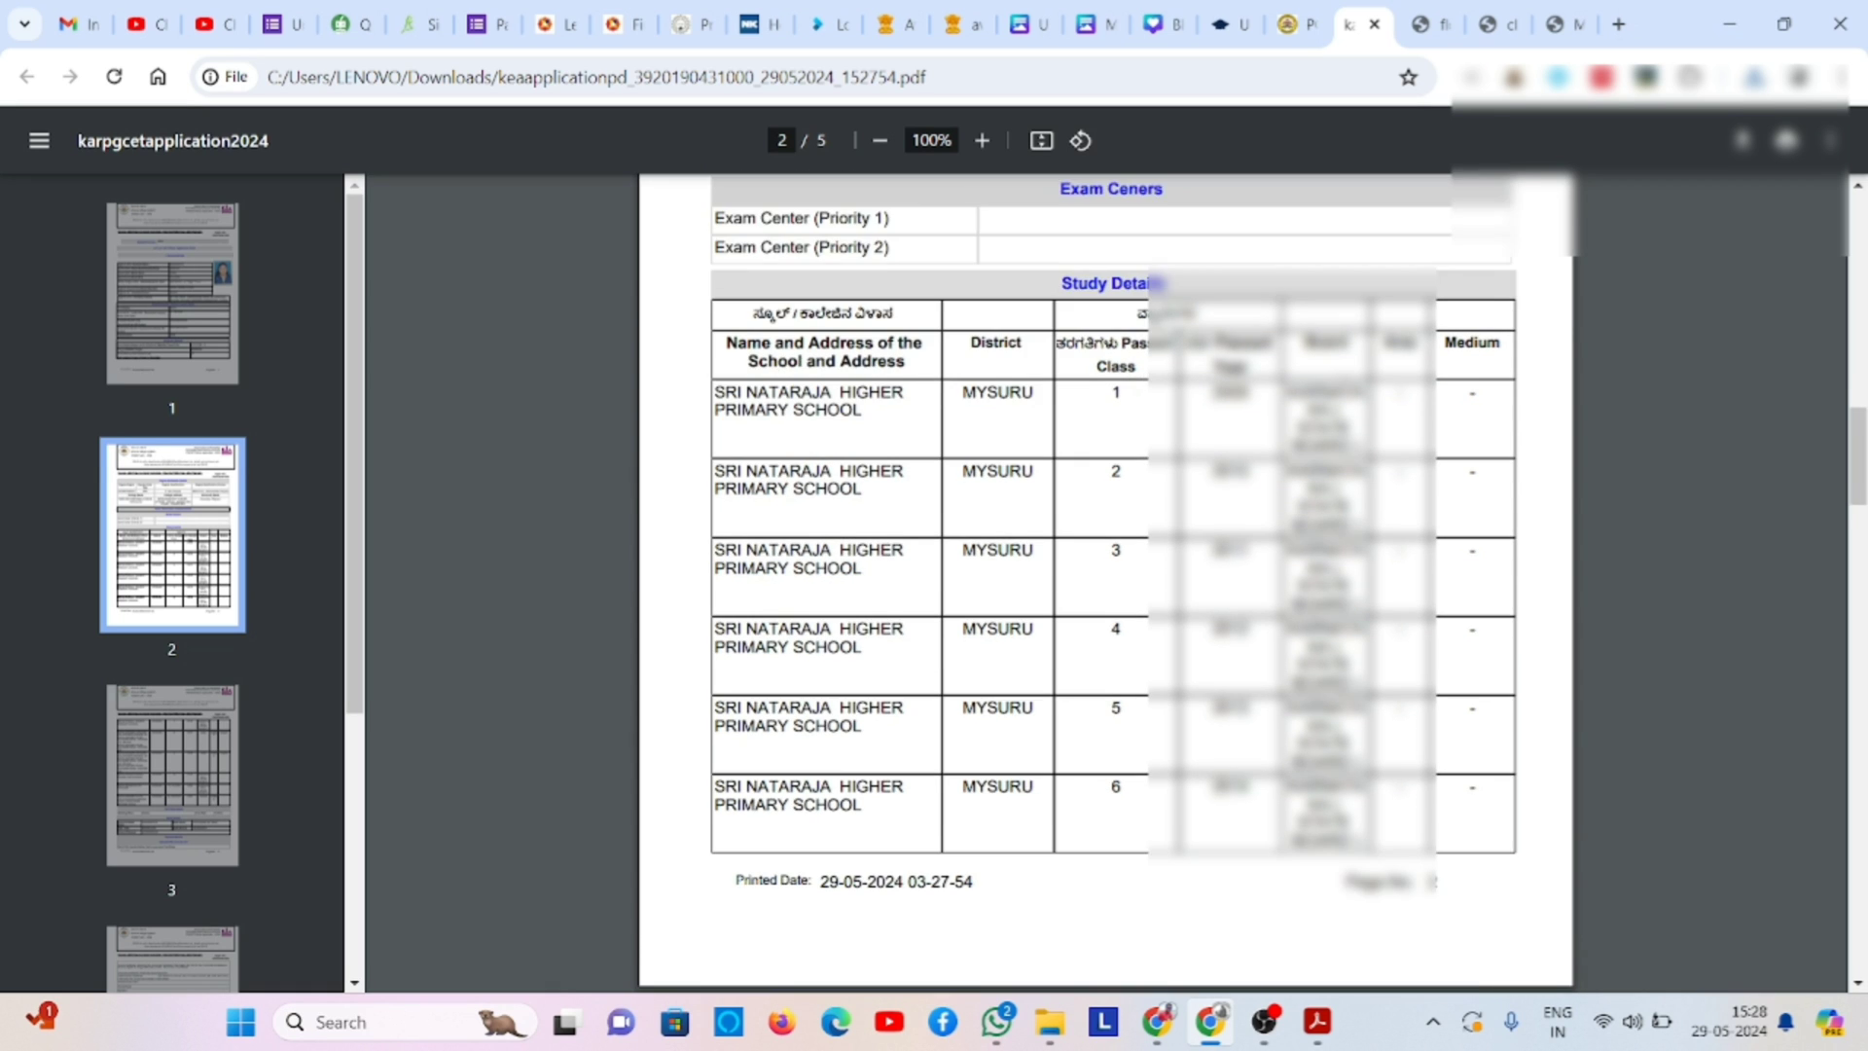
scroll(1105, 584, "down", 6)
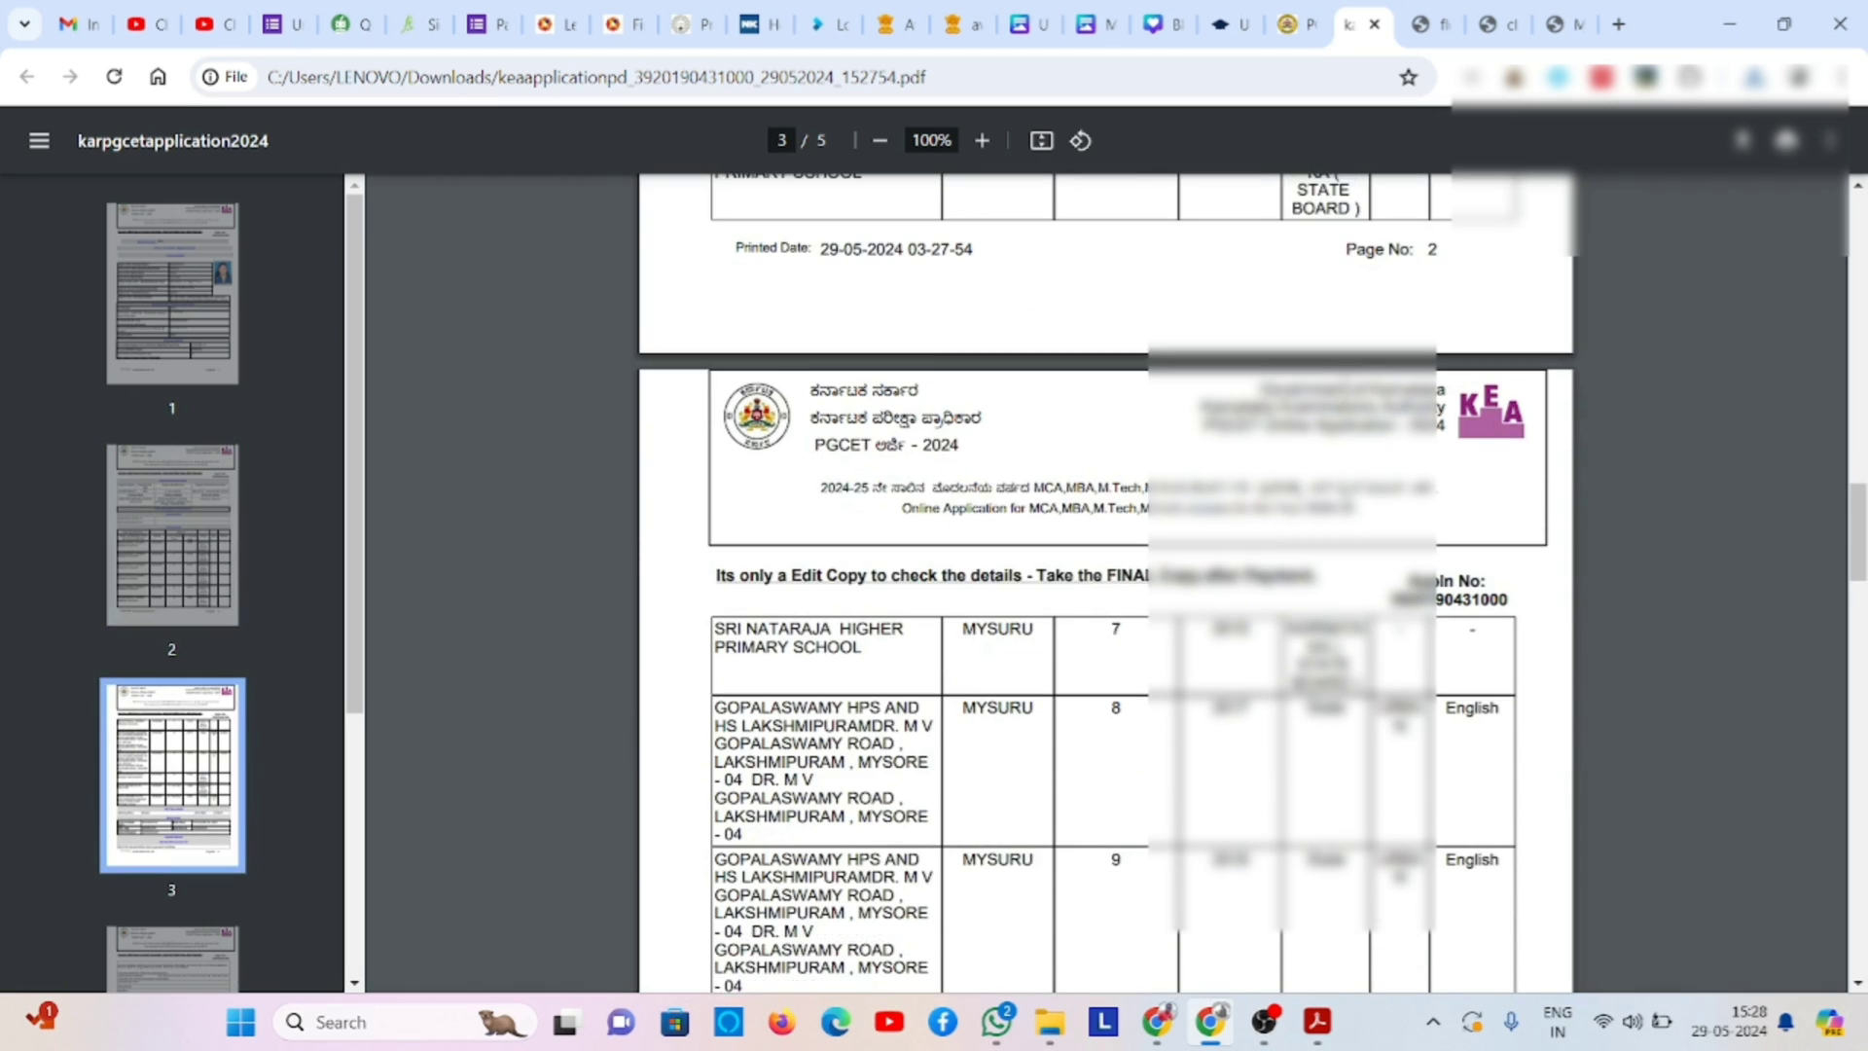
scroll(1105, 583, "down", 3)
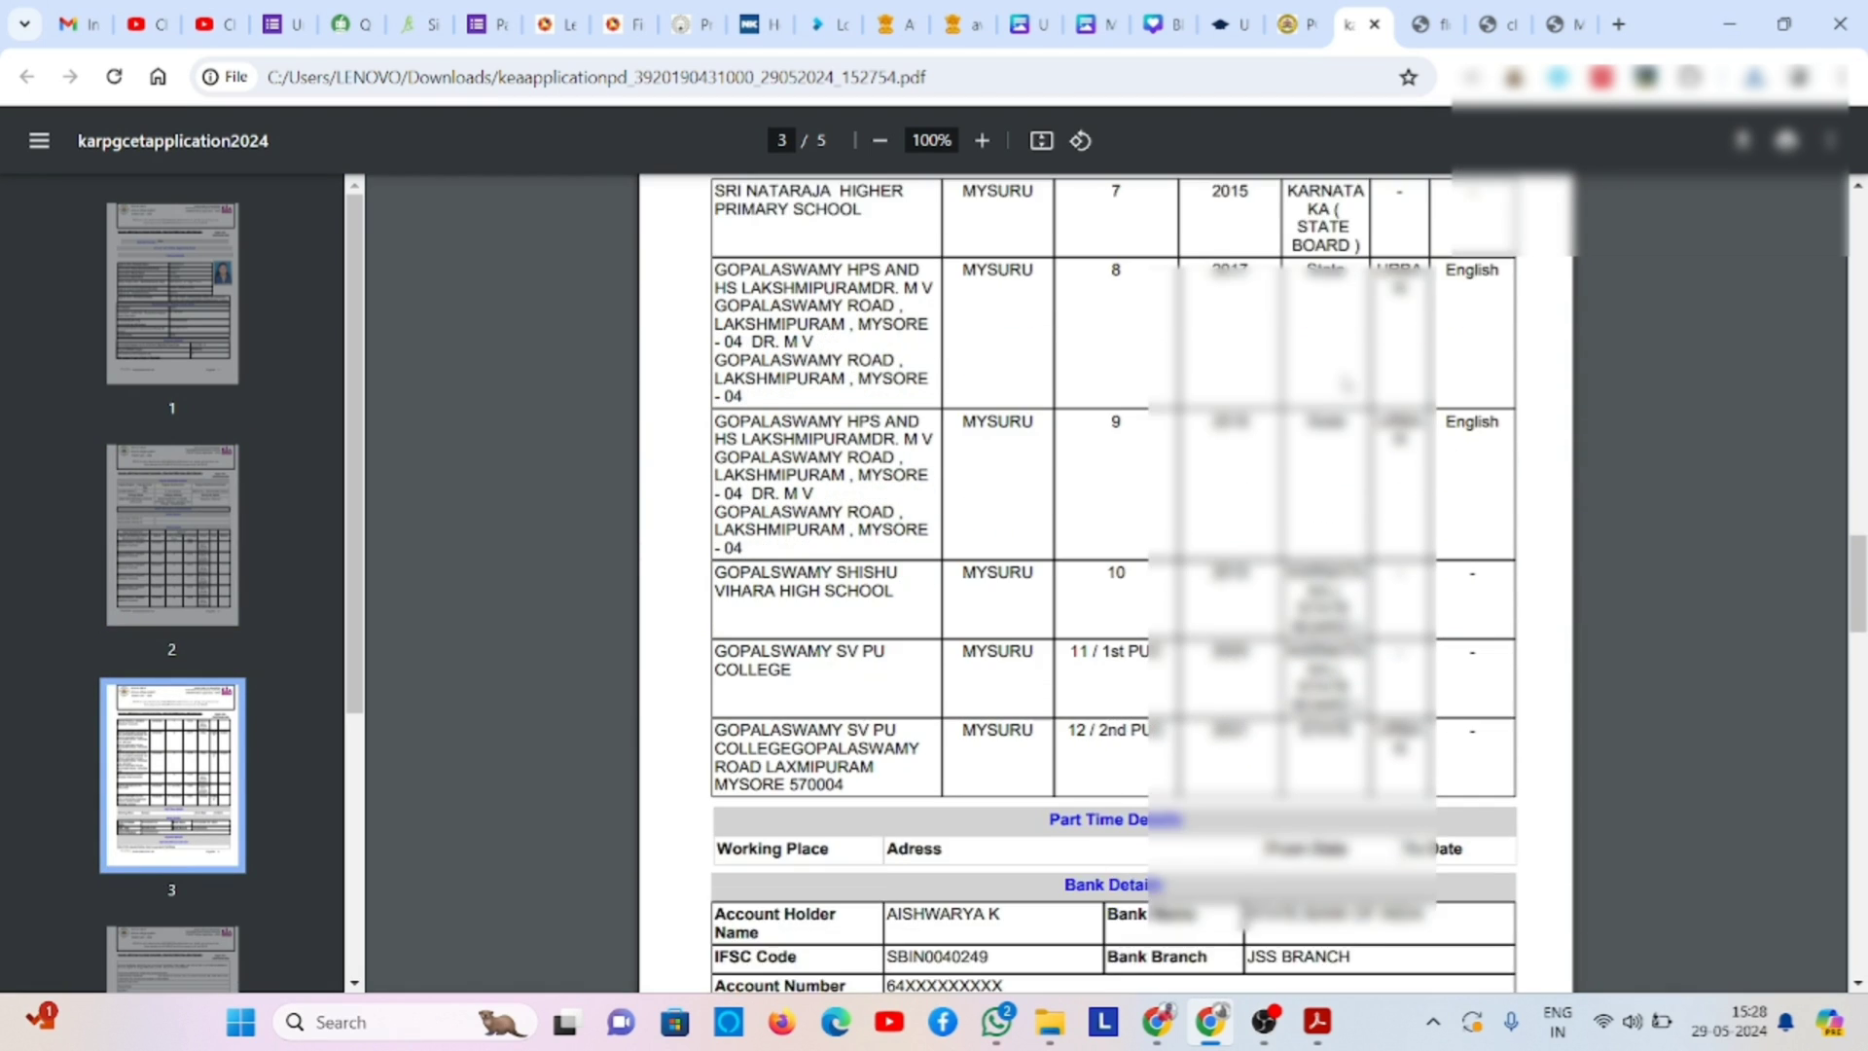
scroll(1105, 584, "down", 1)
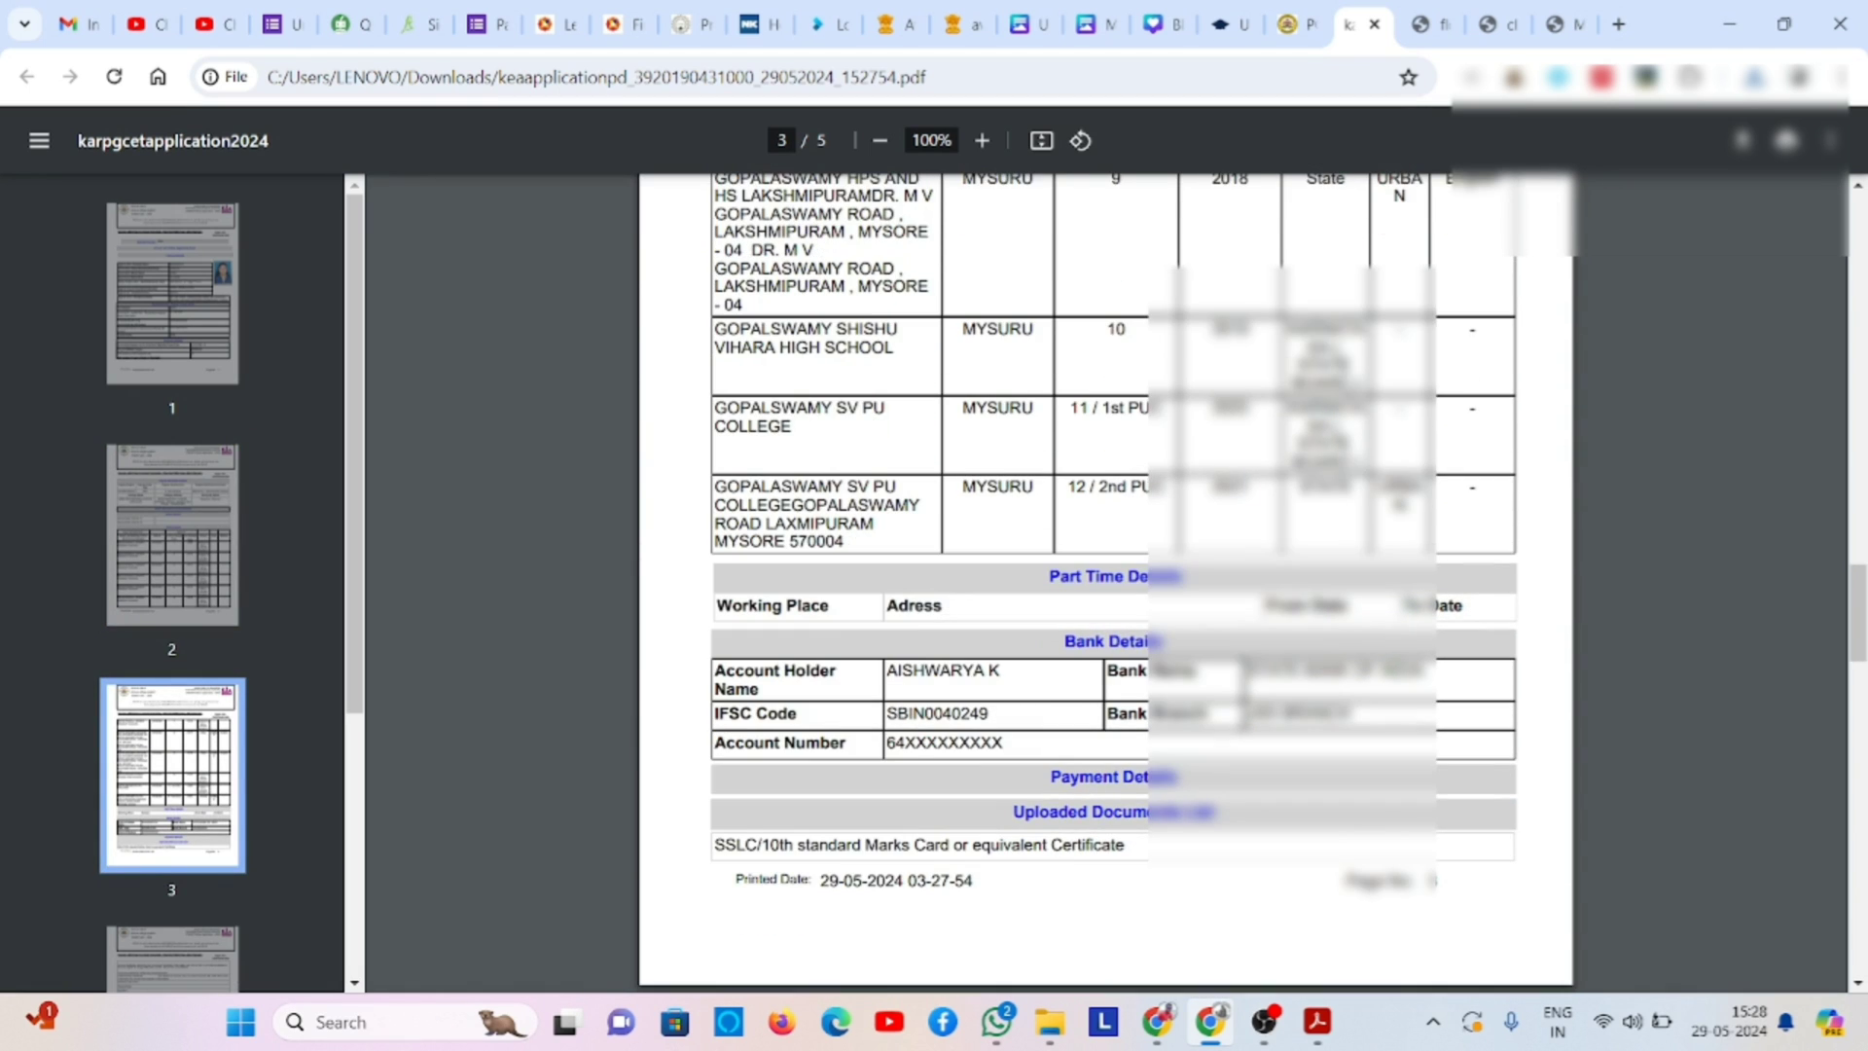
scroll(1105, 583, "down", 8)
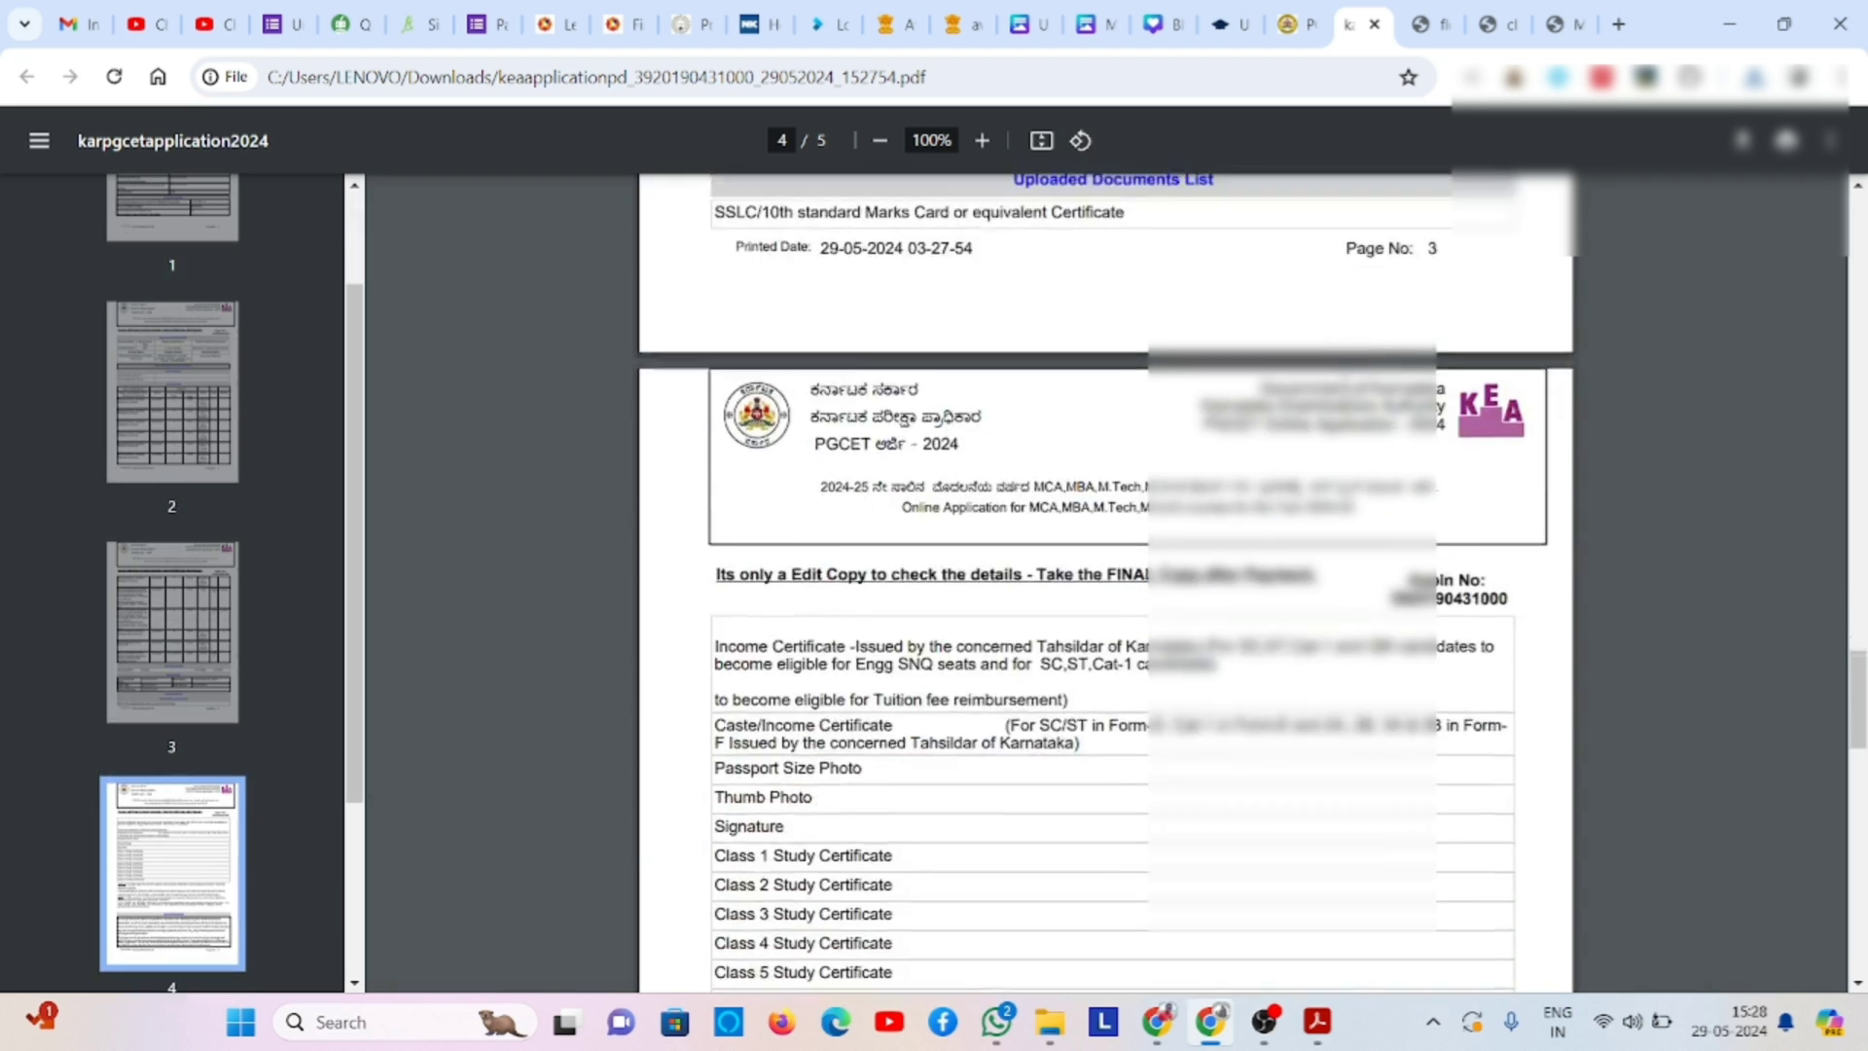
scroll(1346, 382, "down", 5)
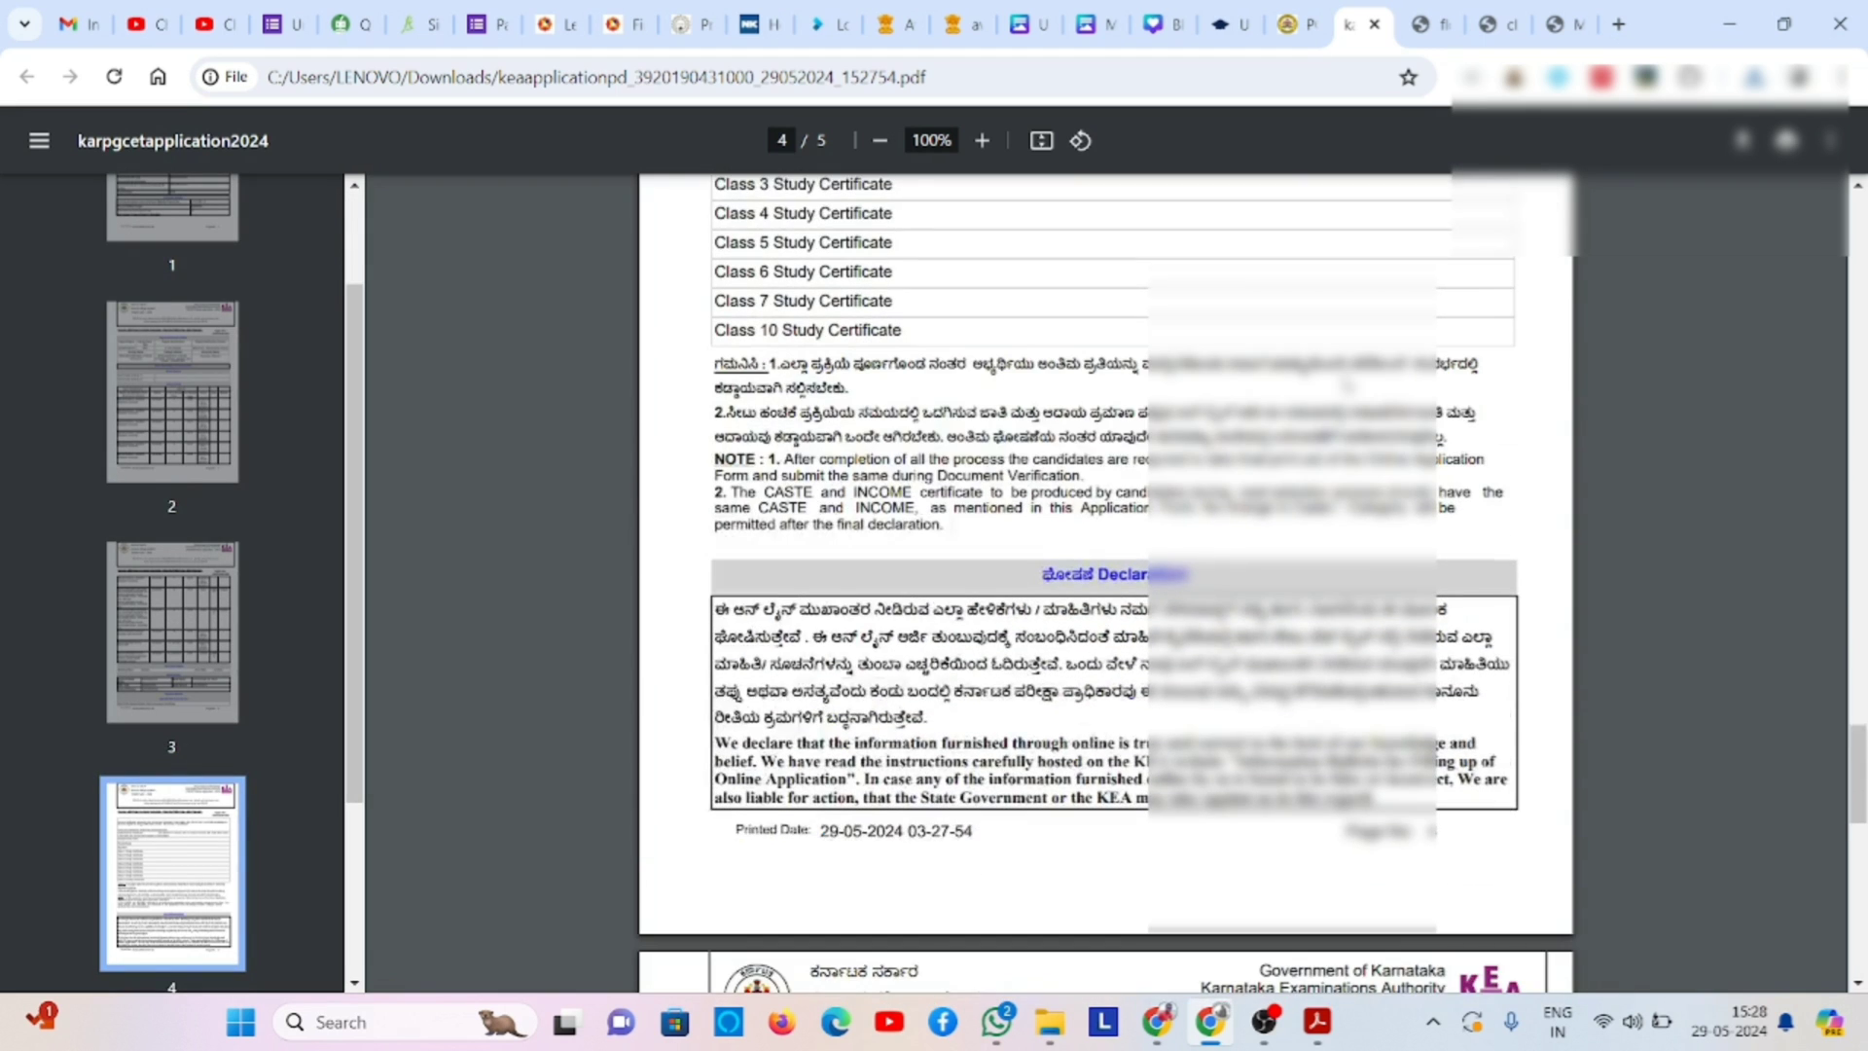
scroll(1346, 386, "down", 6)
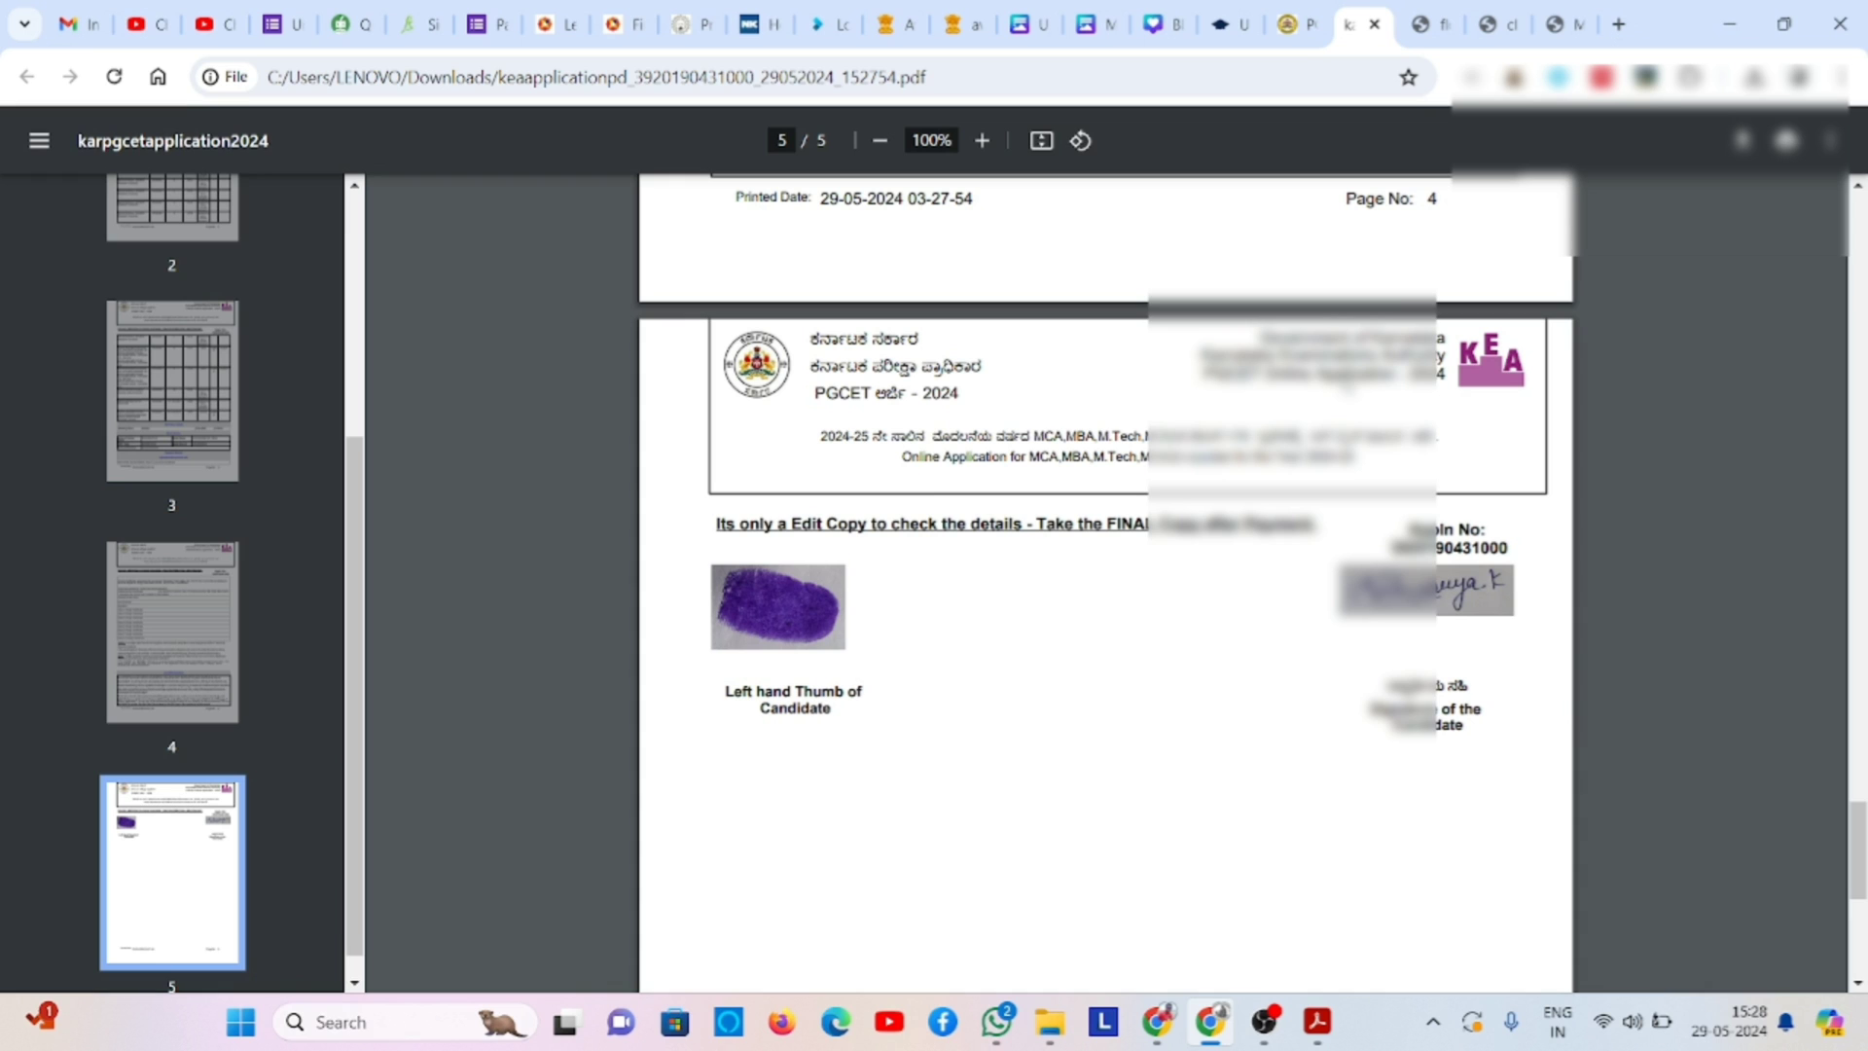
- Save the Mysuru and Bengaluru exam-centre priorities and dismiss the confirmation
left_click(1294, 26)
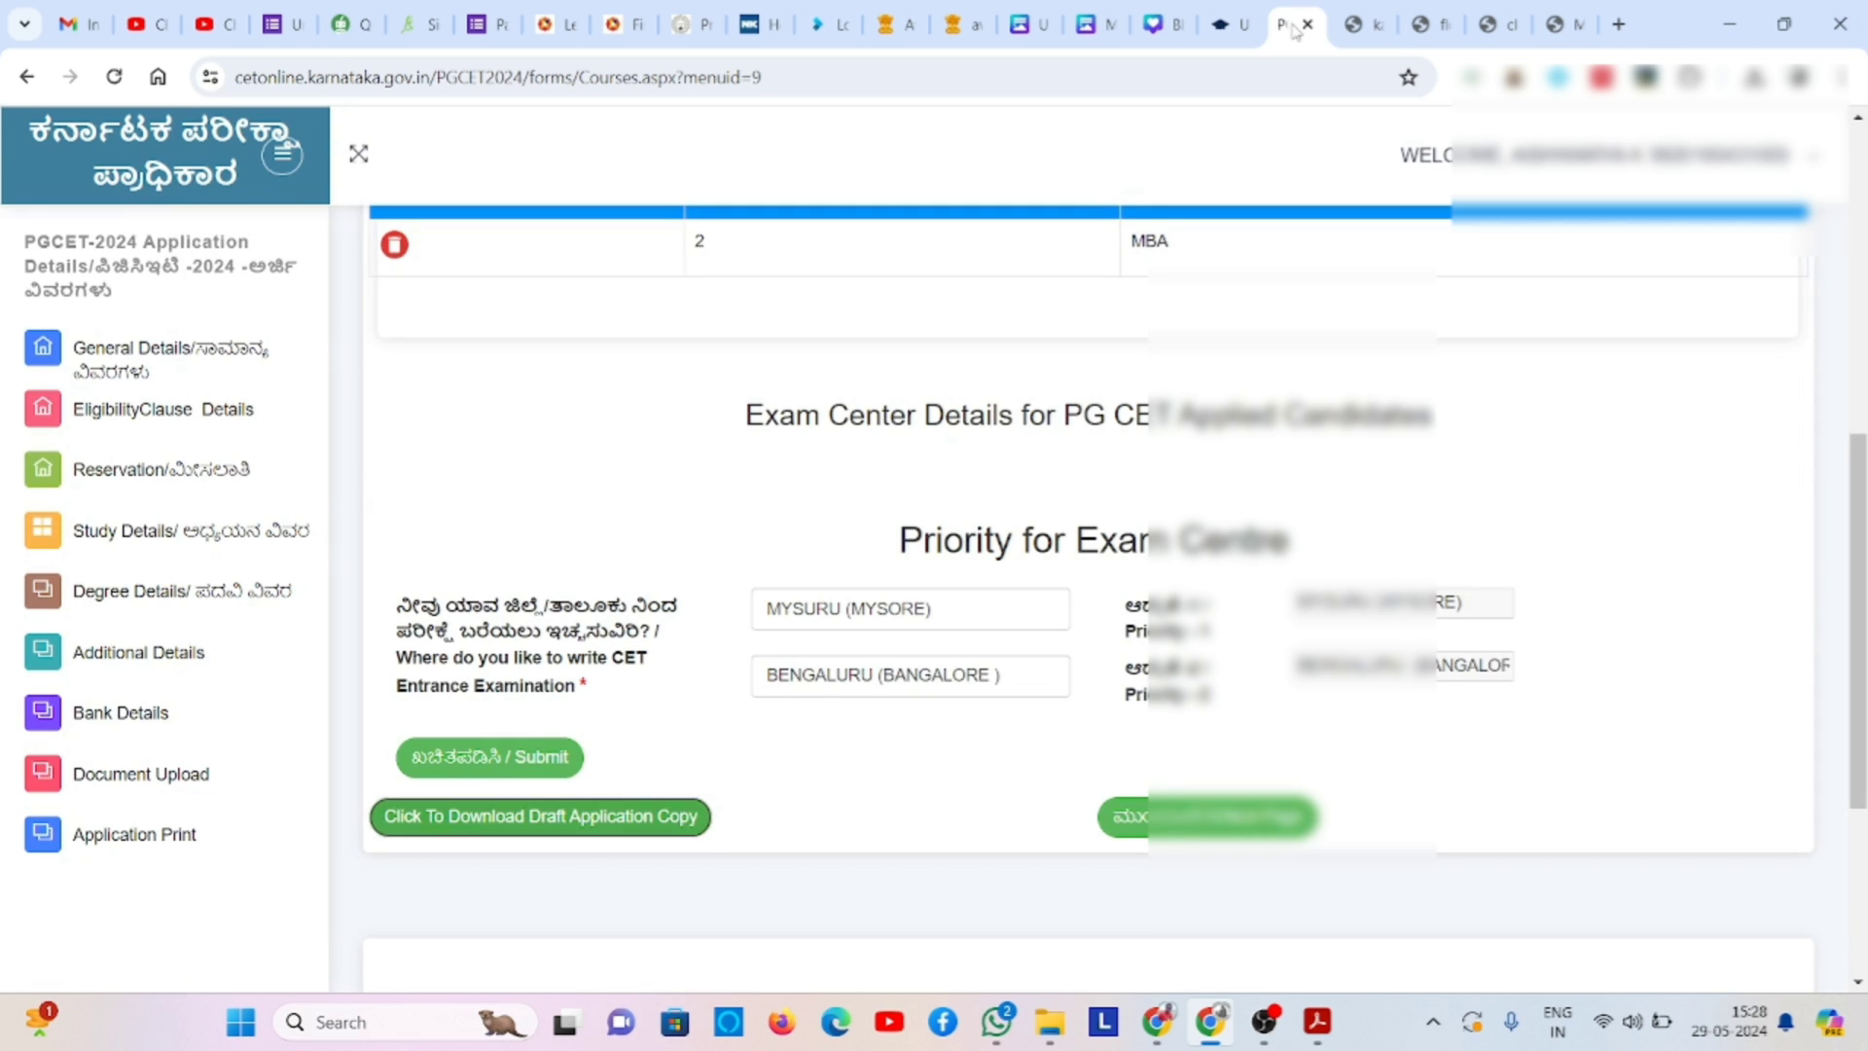
left_click(510, 758)
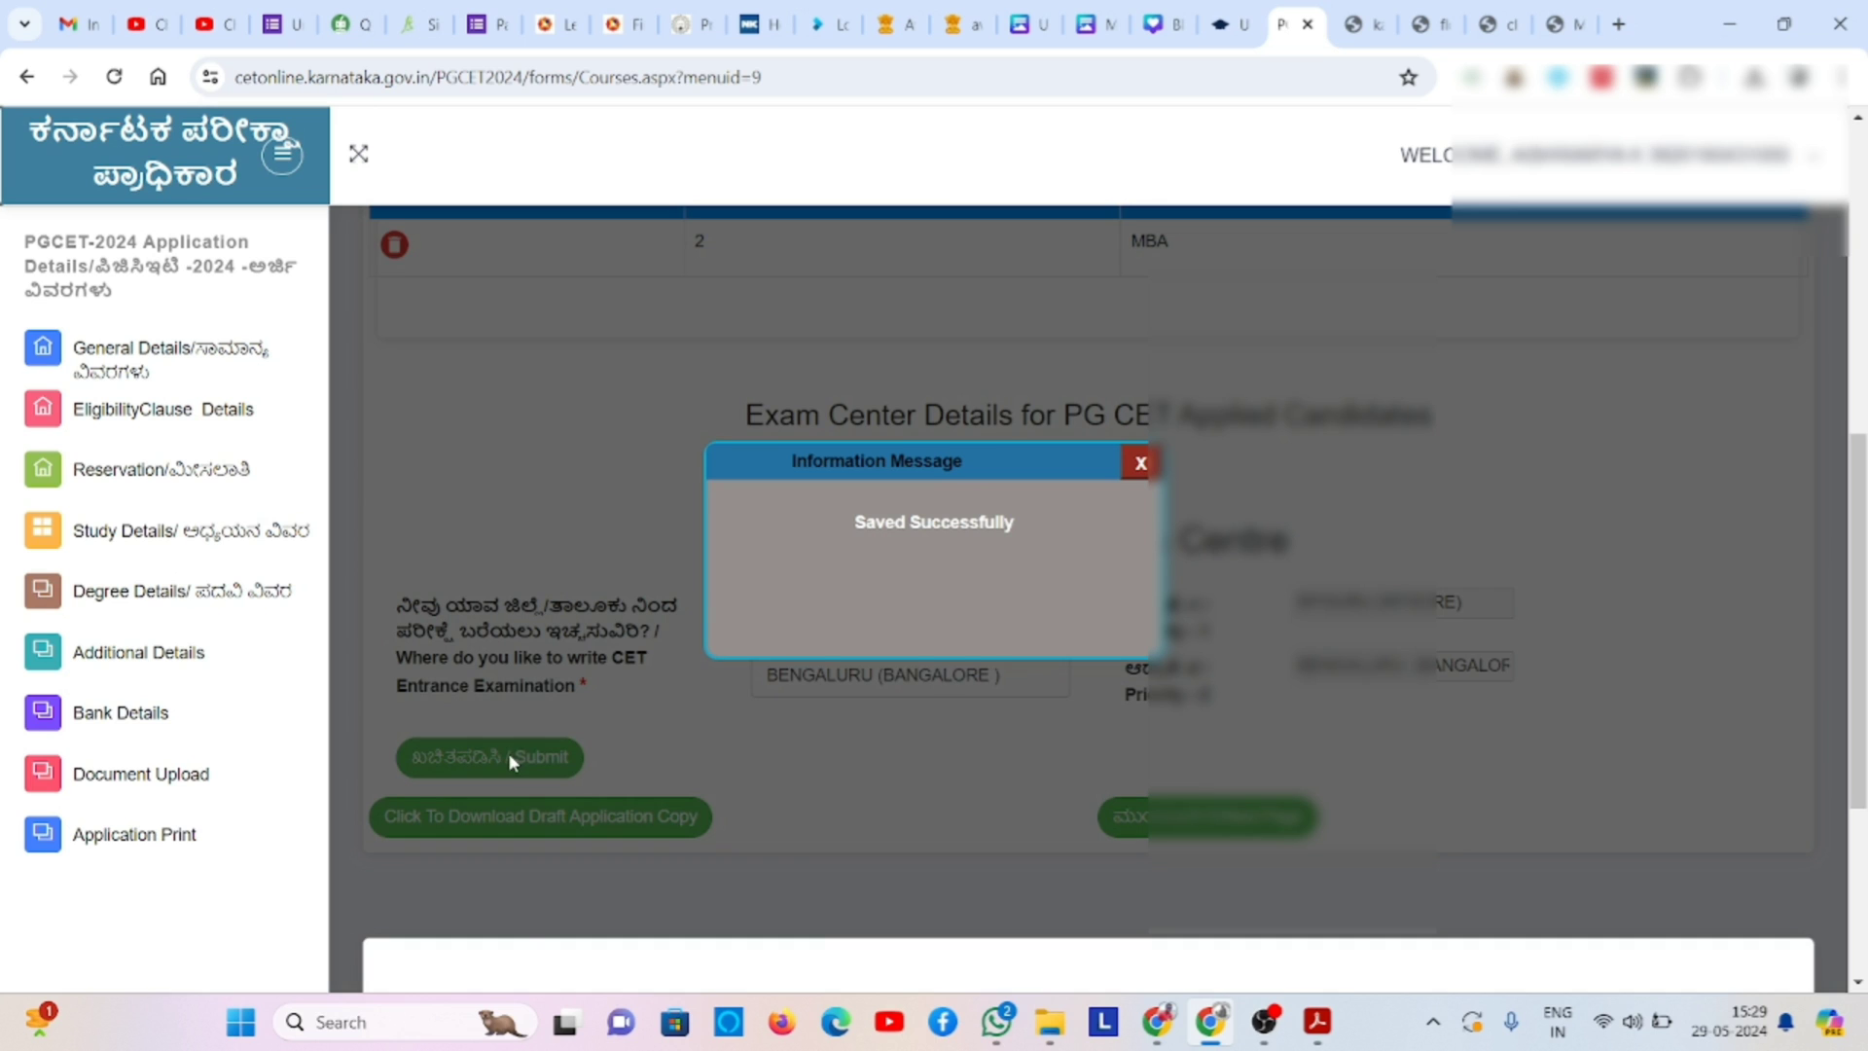
left_click(1140, 464)
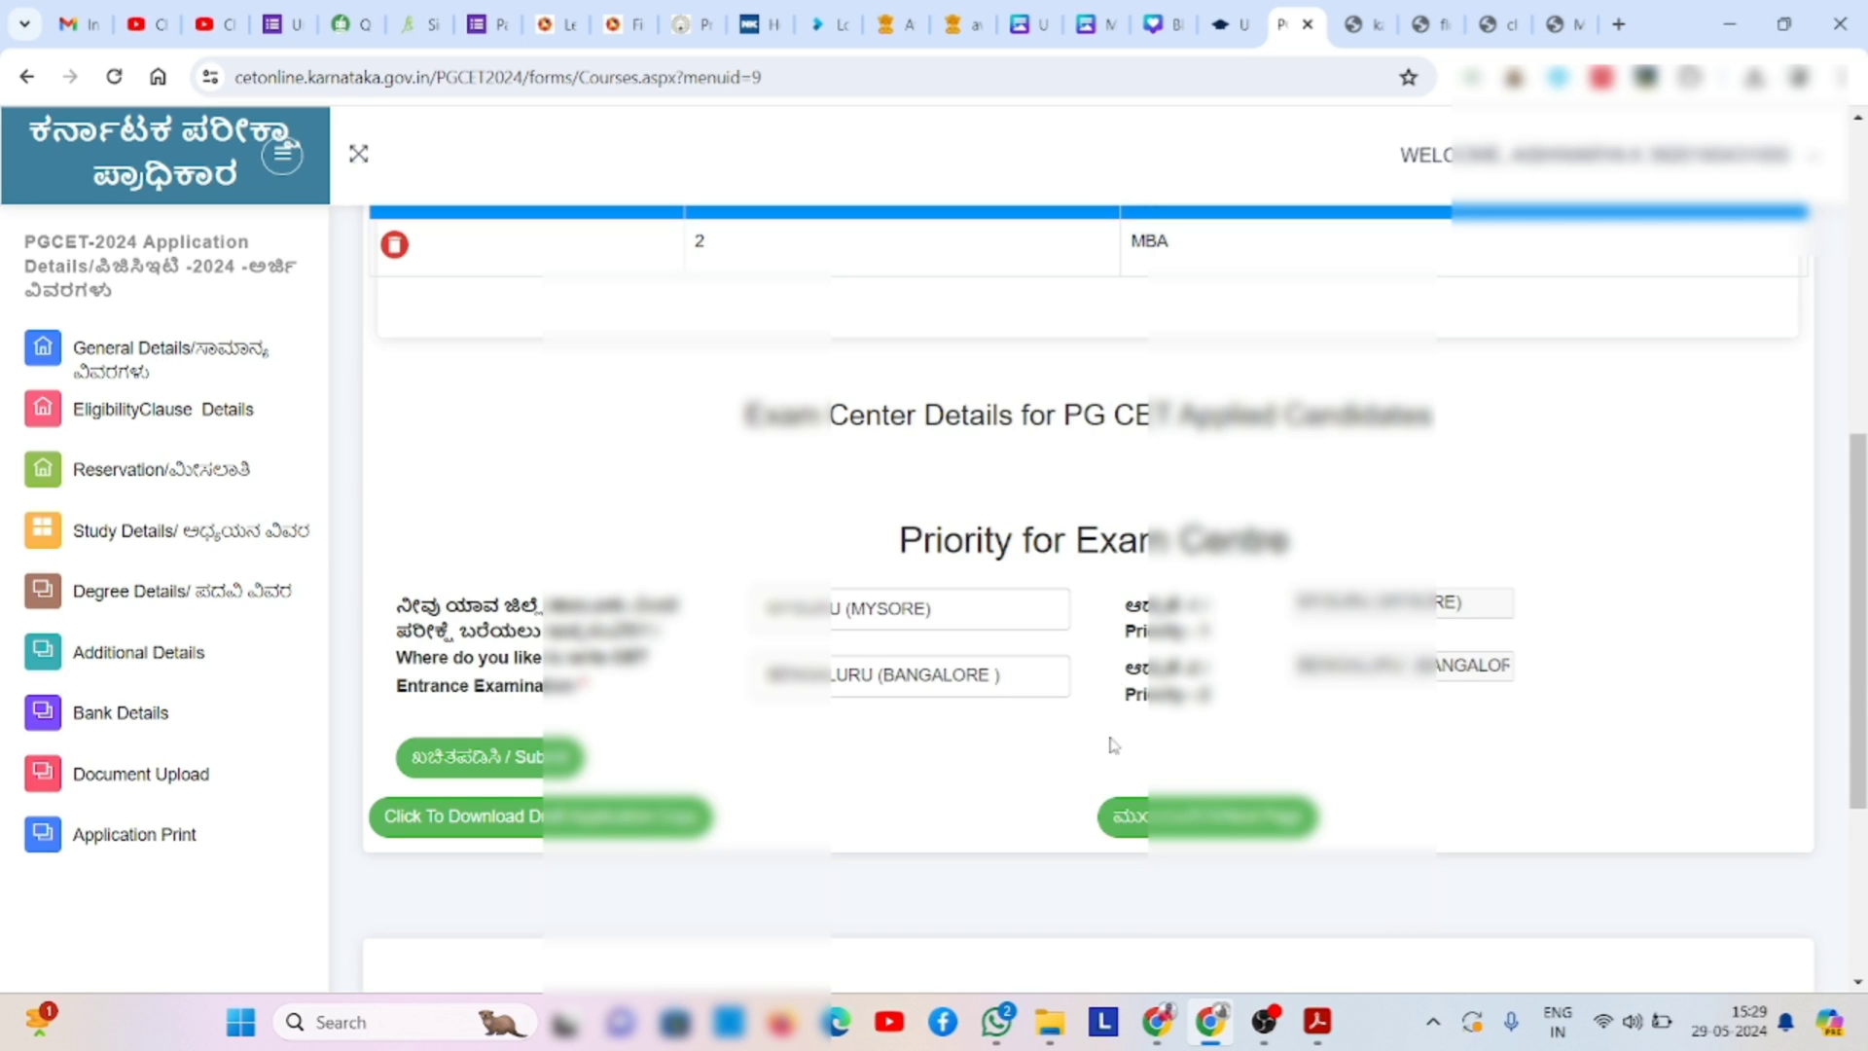
- Go to the Payment Details page and start paying the ₹650 application fee
left_click(1163, 820)
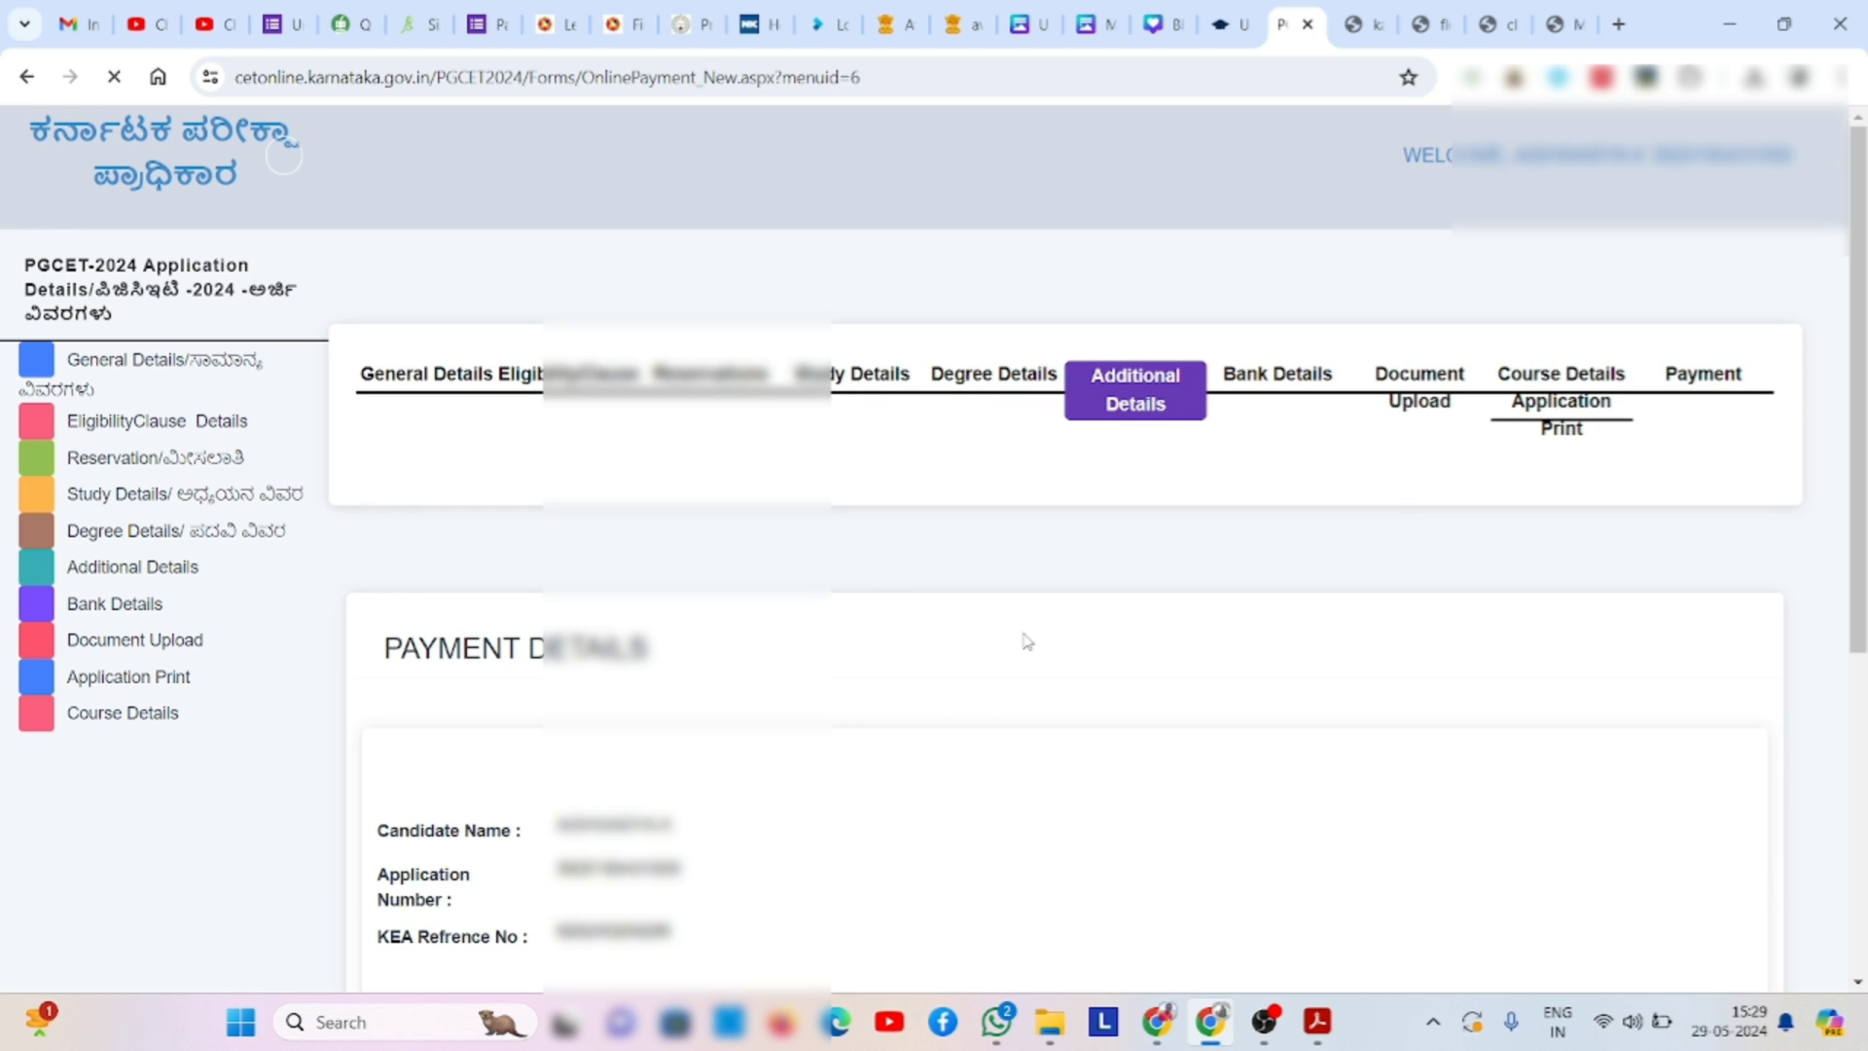
scroll(1863, 900, "down", 5)
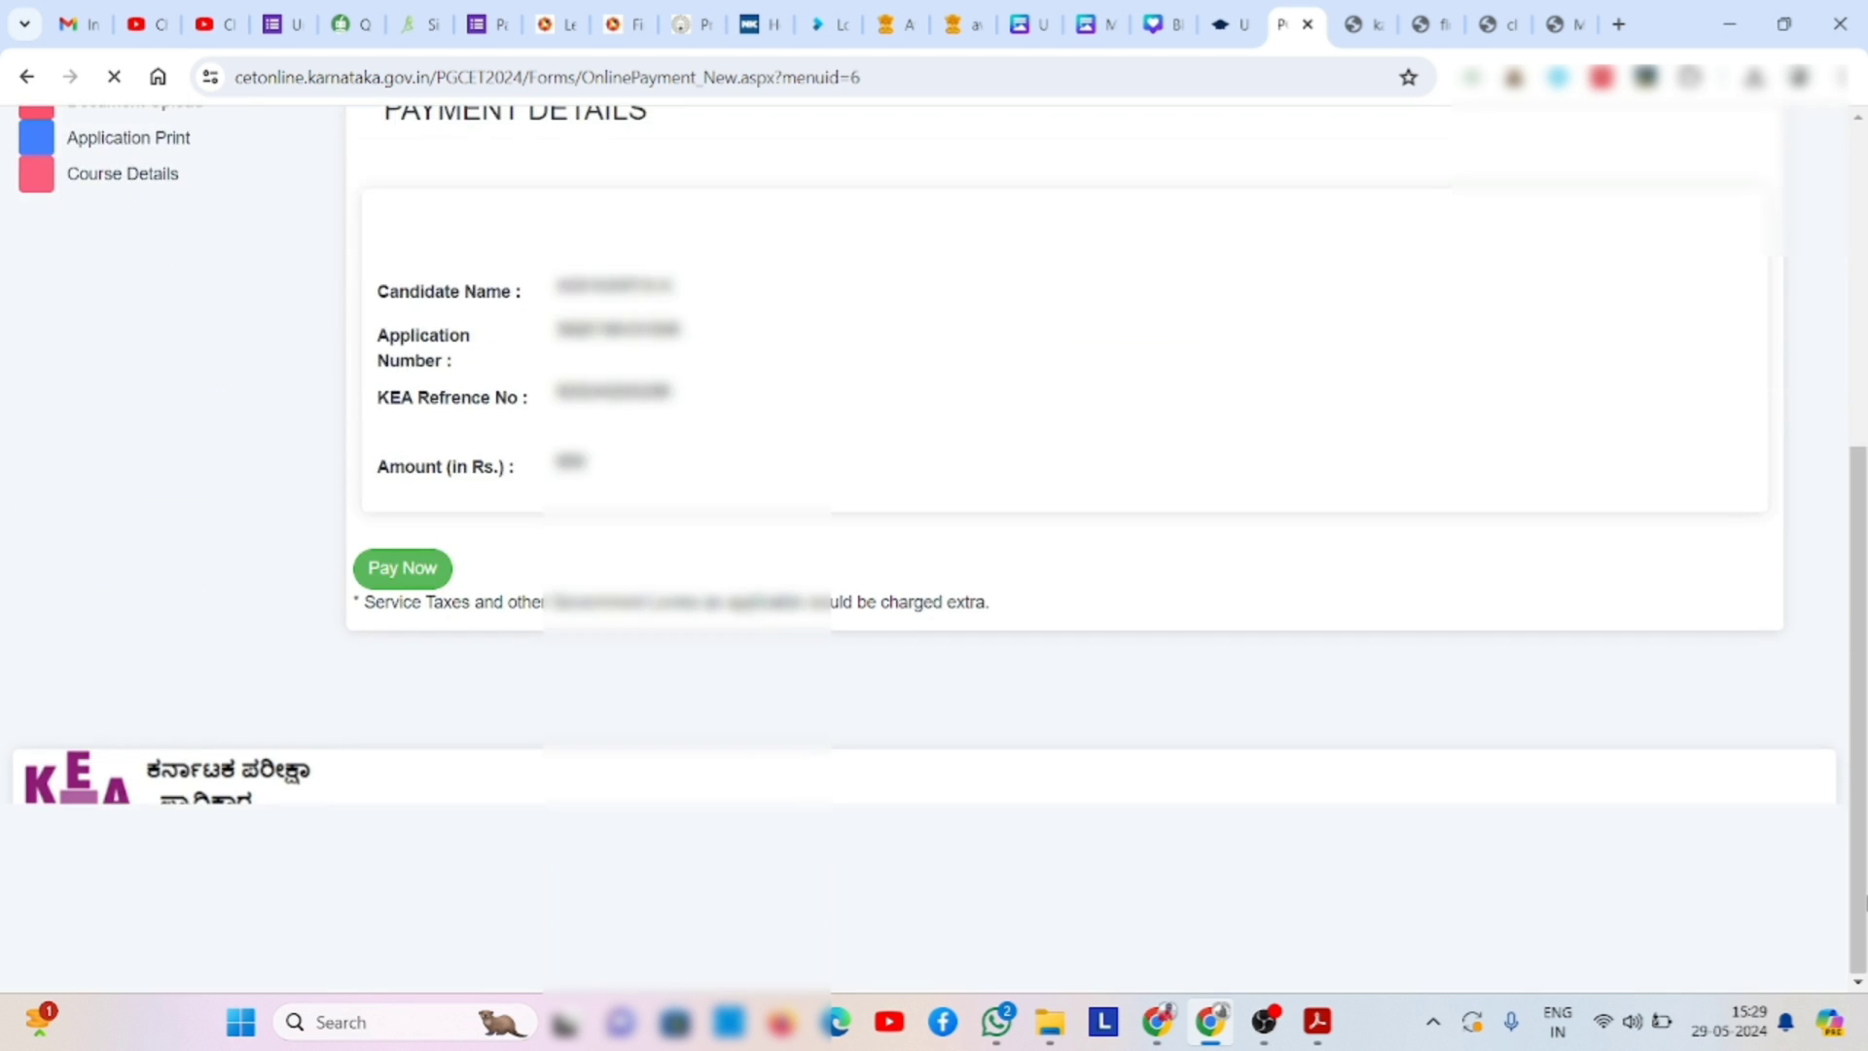
scroll(1858, 897, "down", 5)
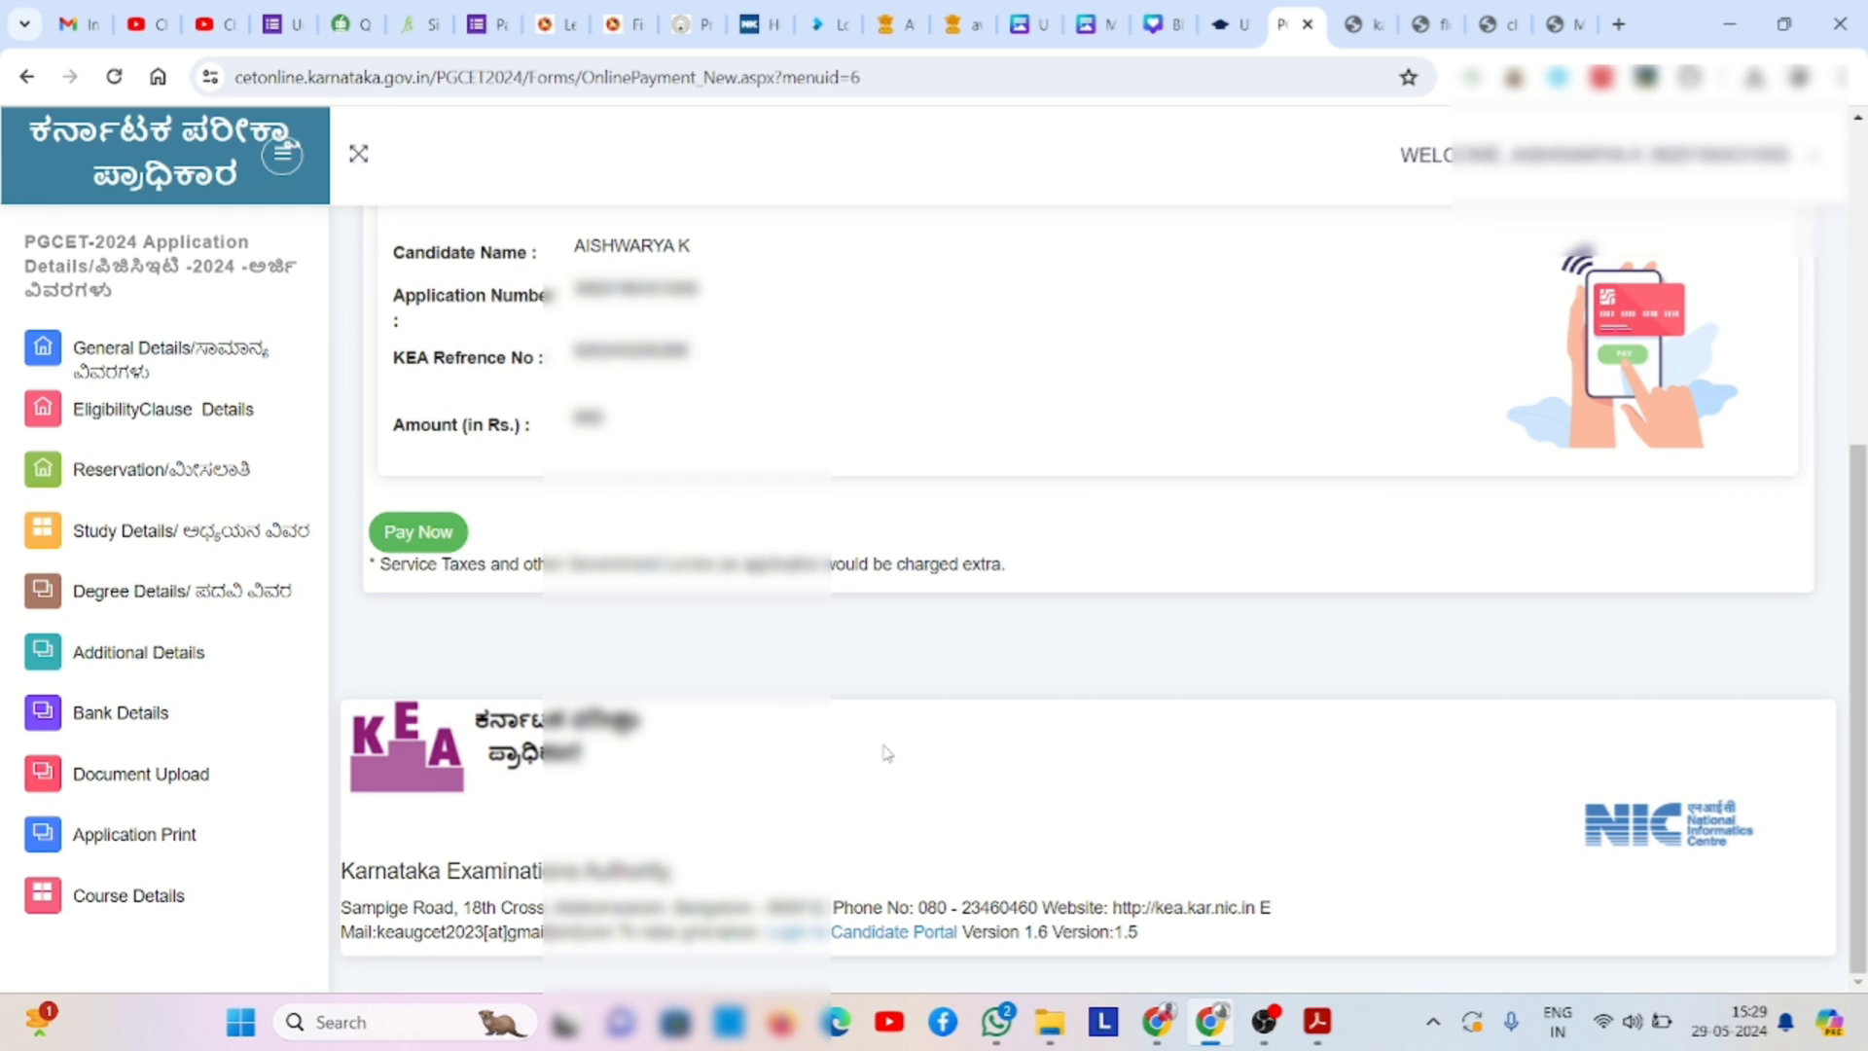
left_click(422, 544)
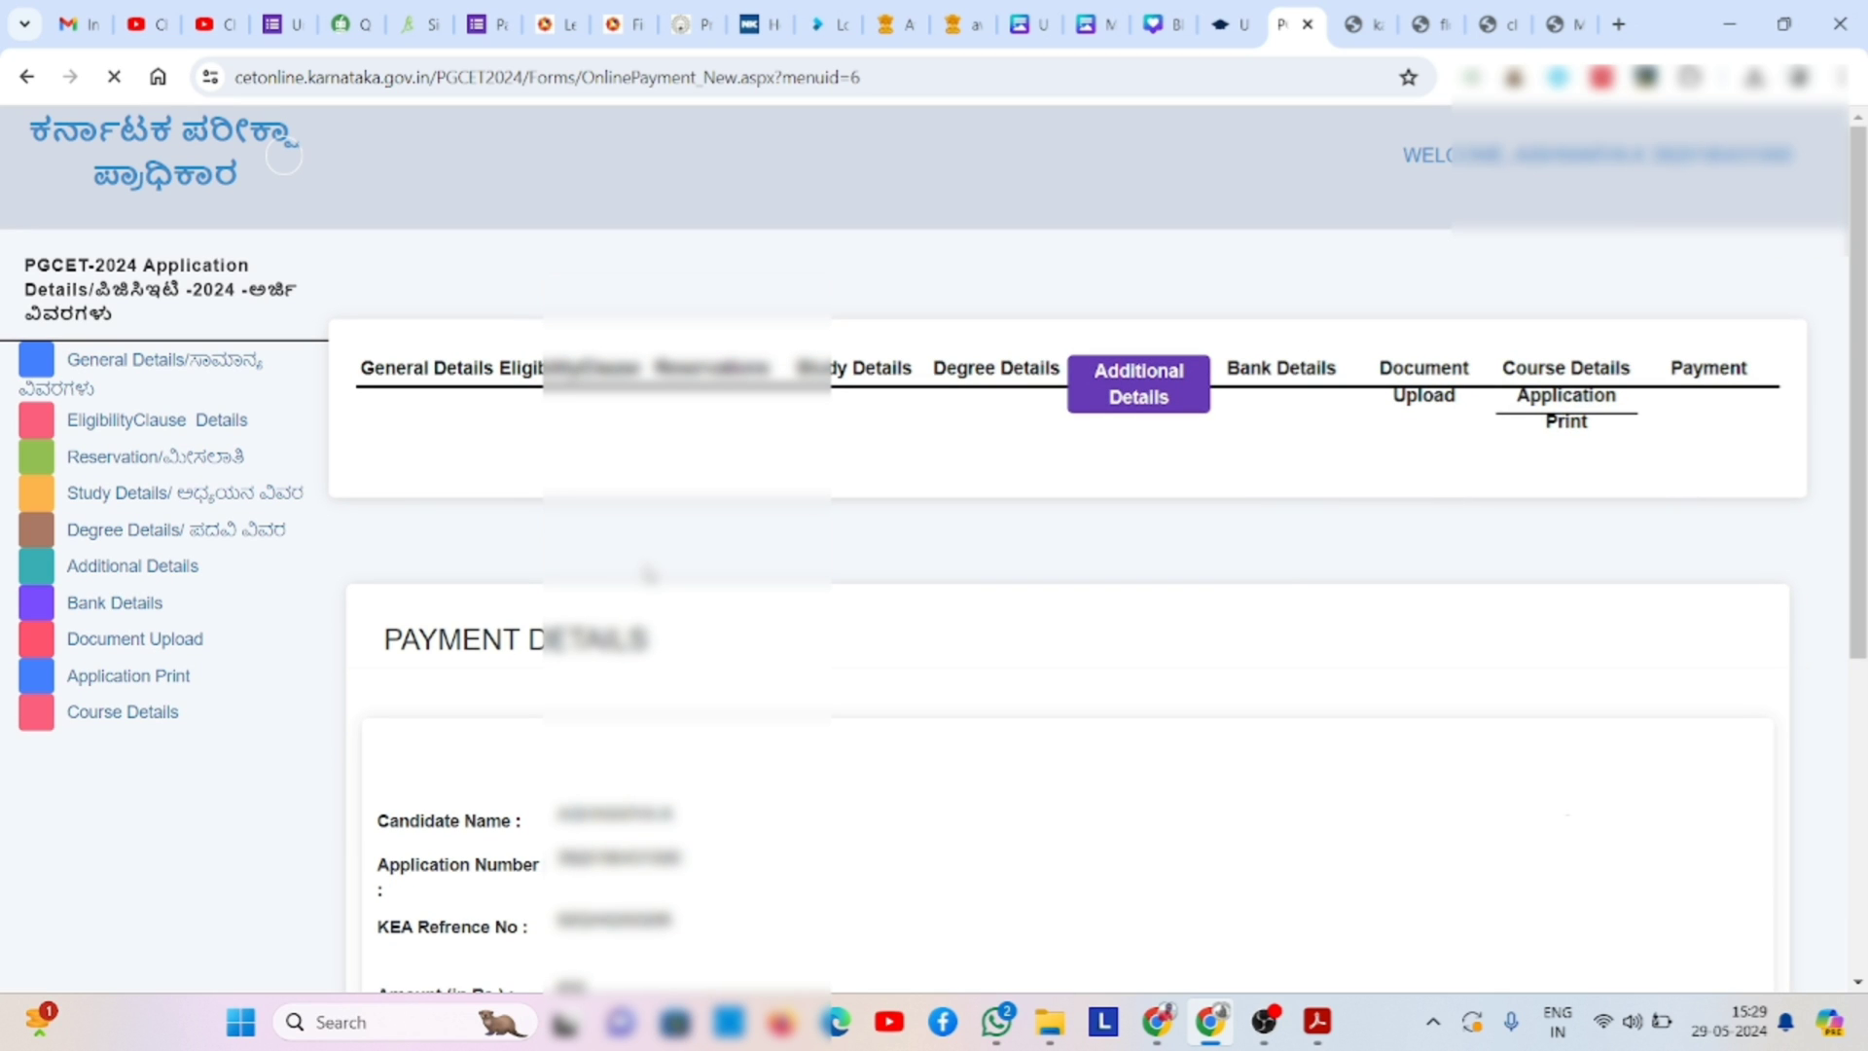
scroll(649, 574, "down", 3)
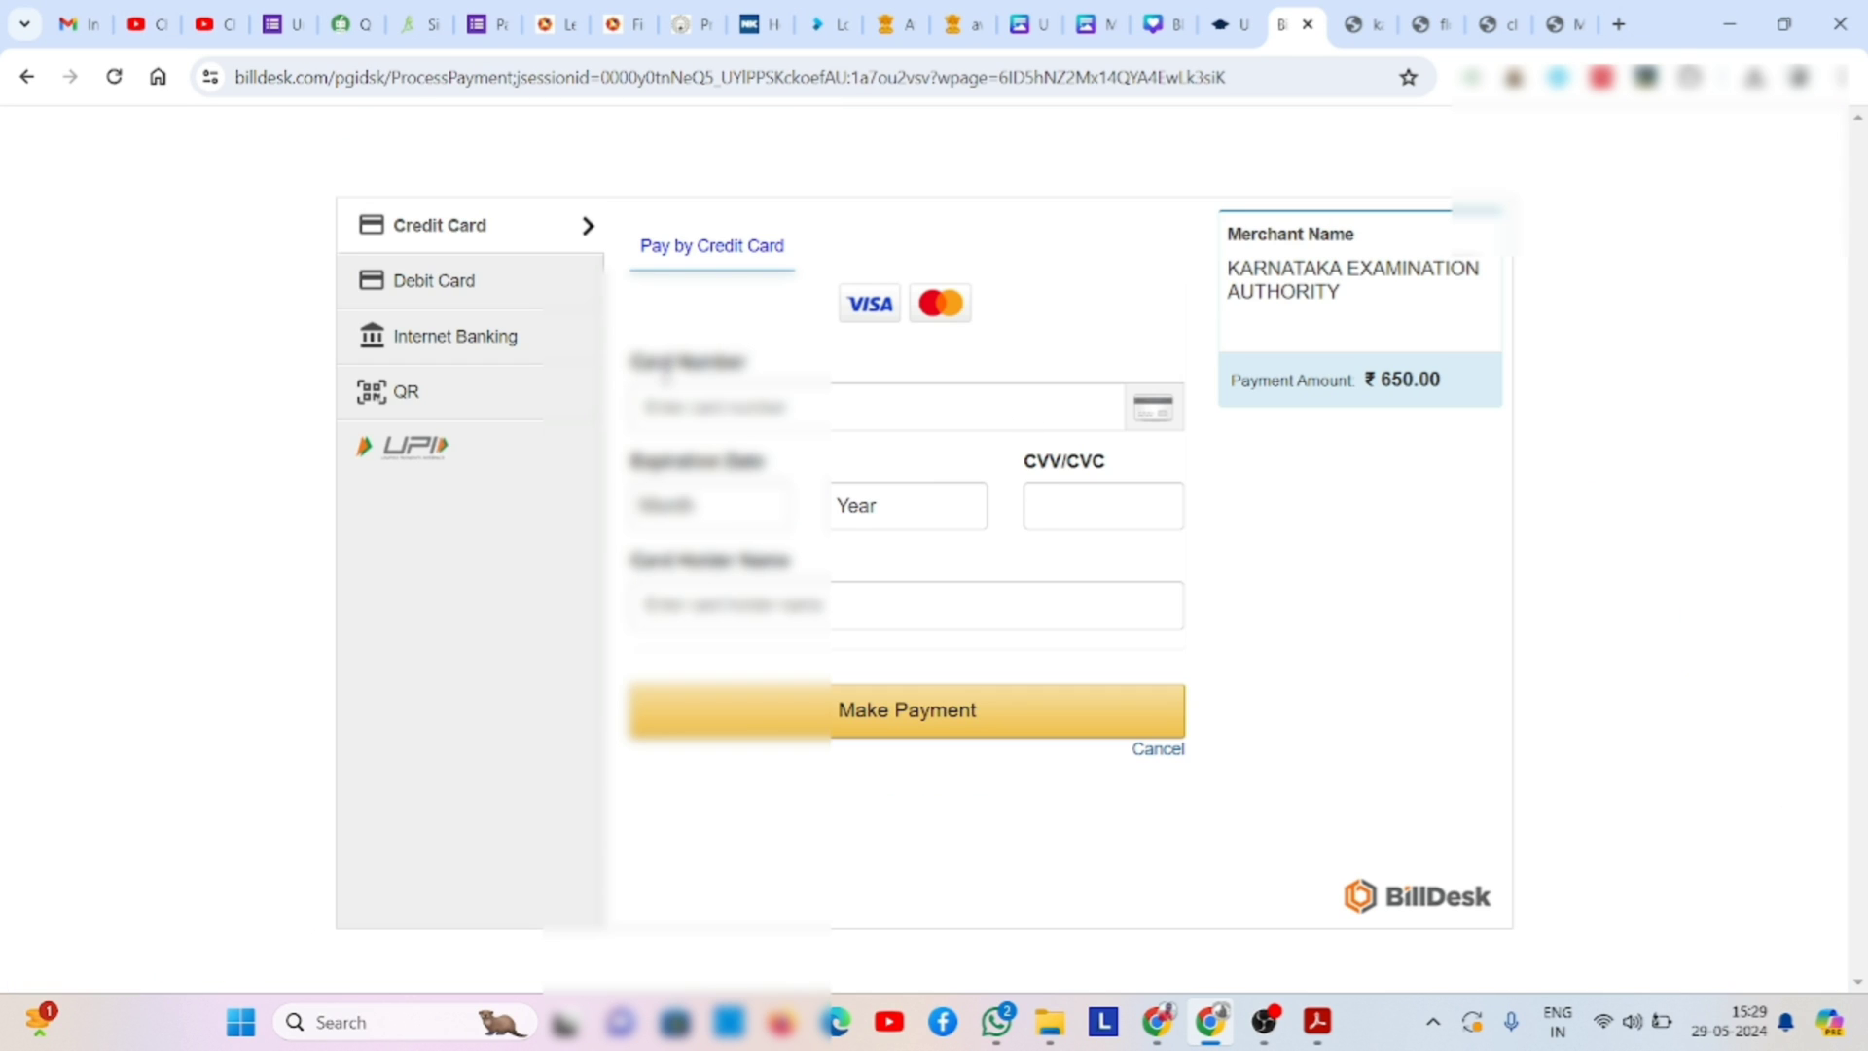
- Pay ₹650.00 through BillDesk via UPI QR, accepting convenience fees, and show the BHIM QR code
left_click(378, 393)
left_click(677, 354)
left_click(767, 480)
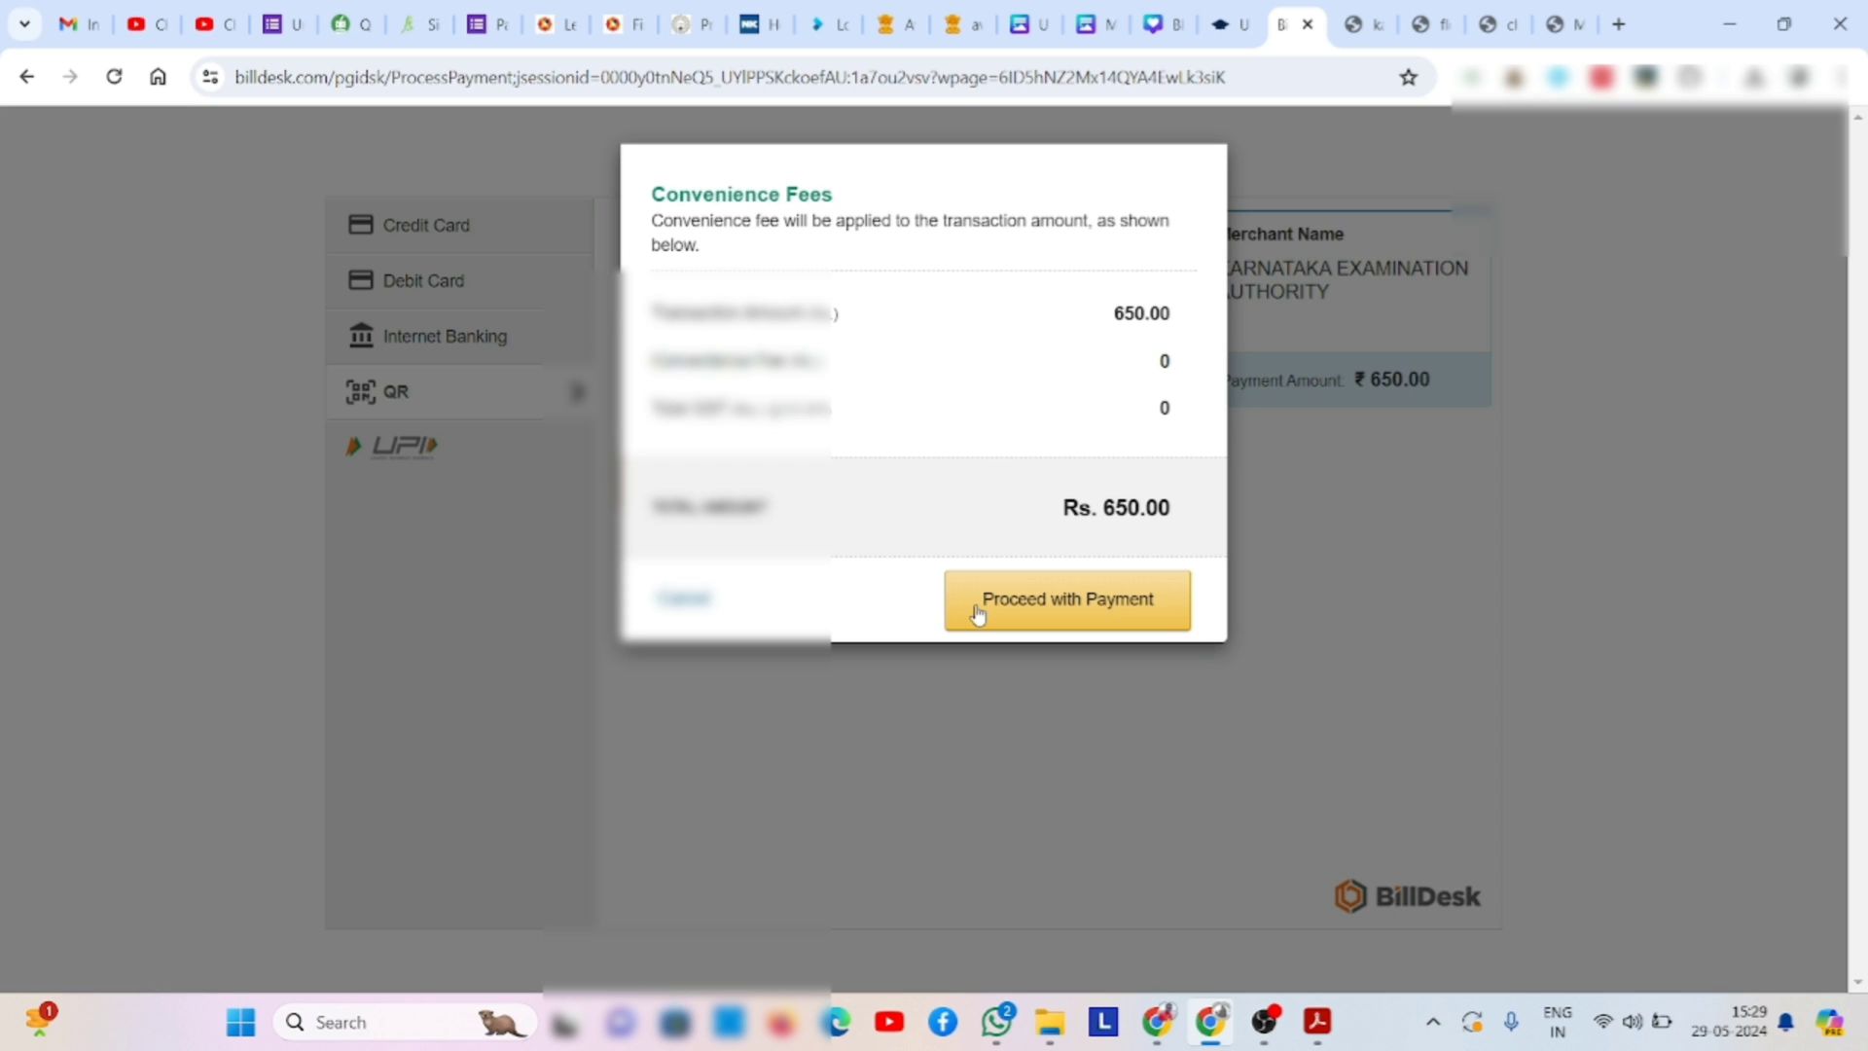
left_click(977, 611)
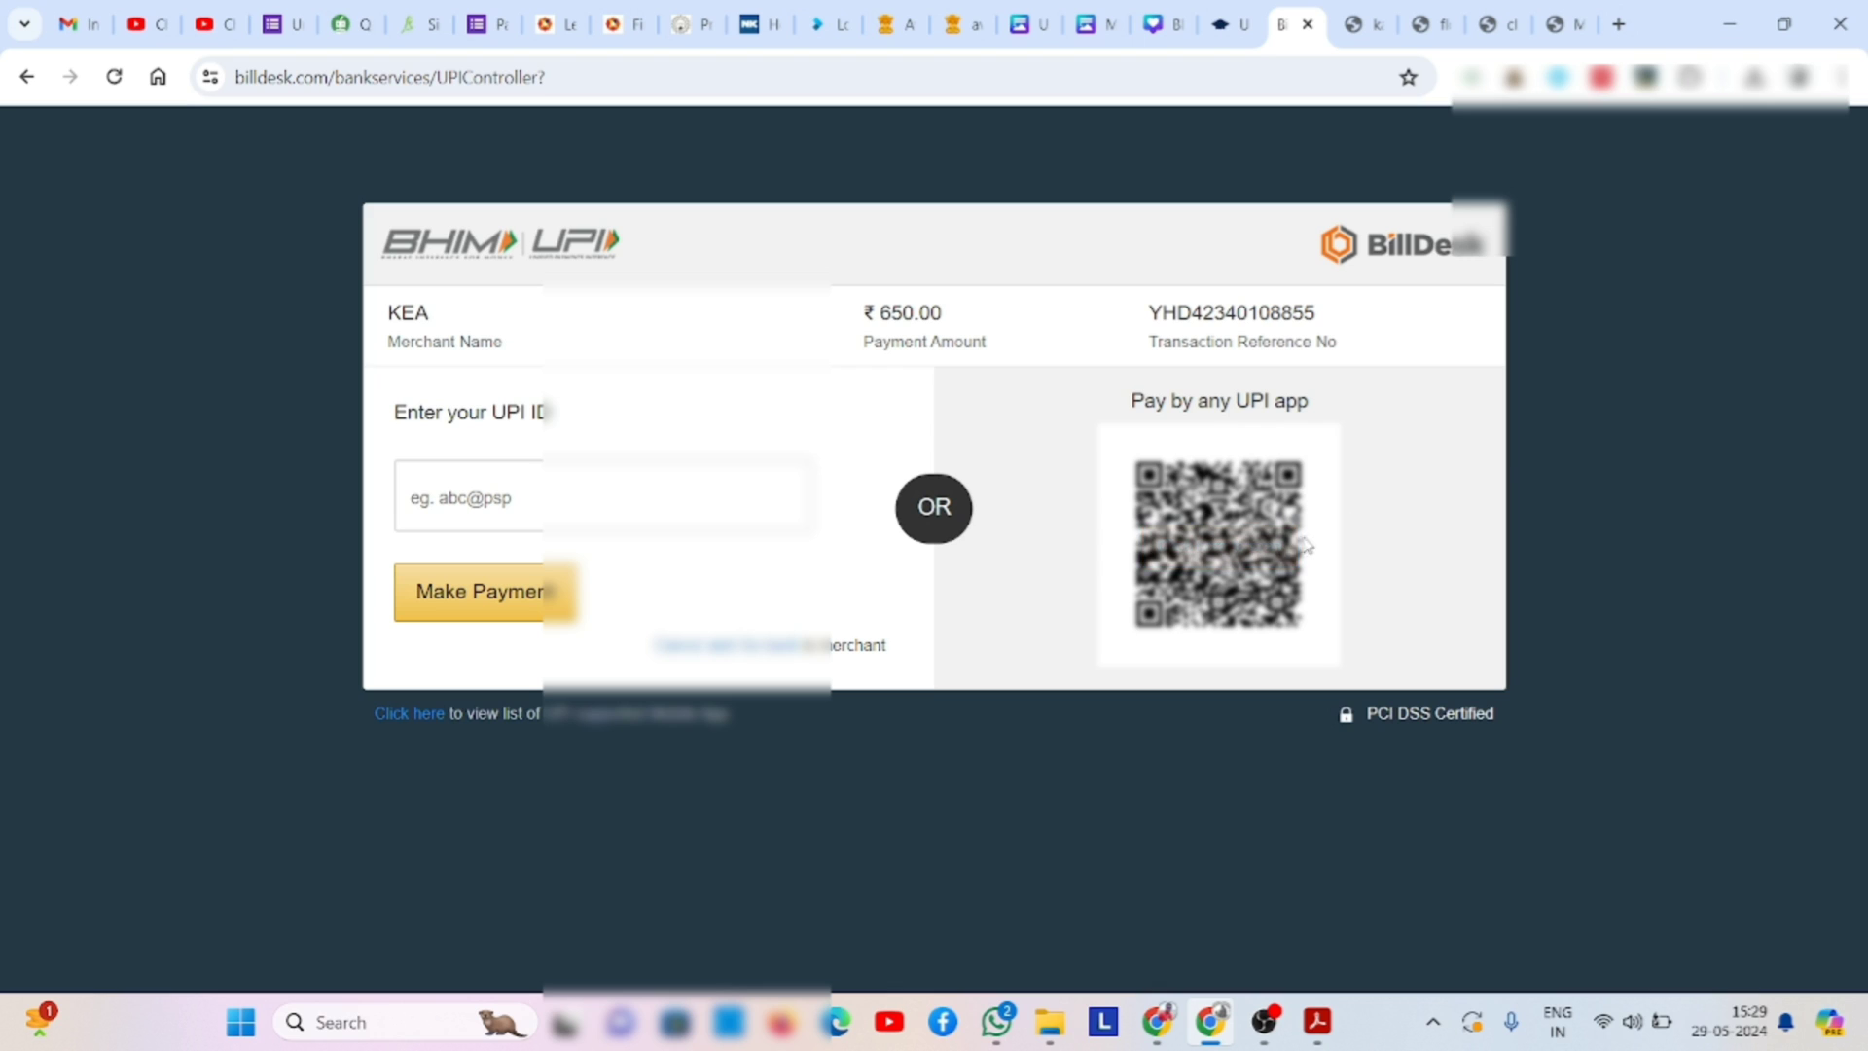
left_click(1219, 546)
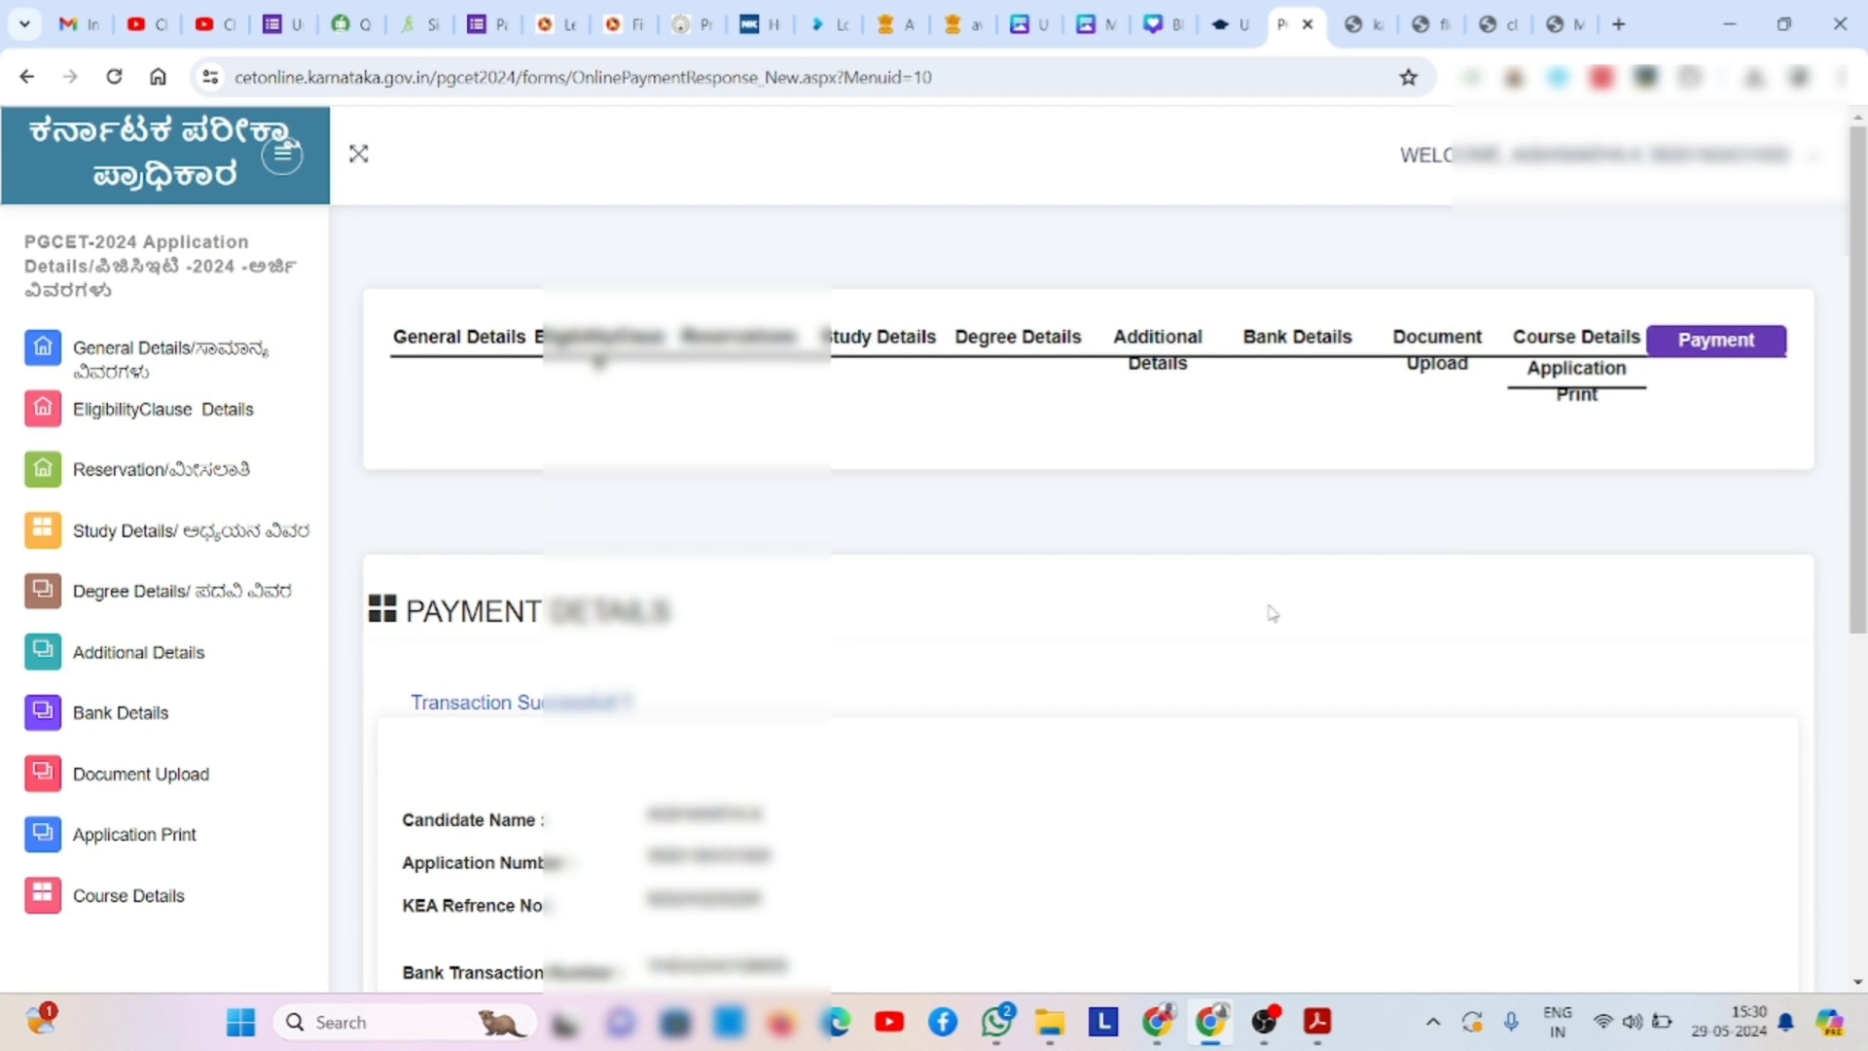
- Save the online payment receipt as a PDF, then minimize the receipt window
scroll(1272, 613, "down", 3)
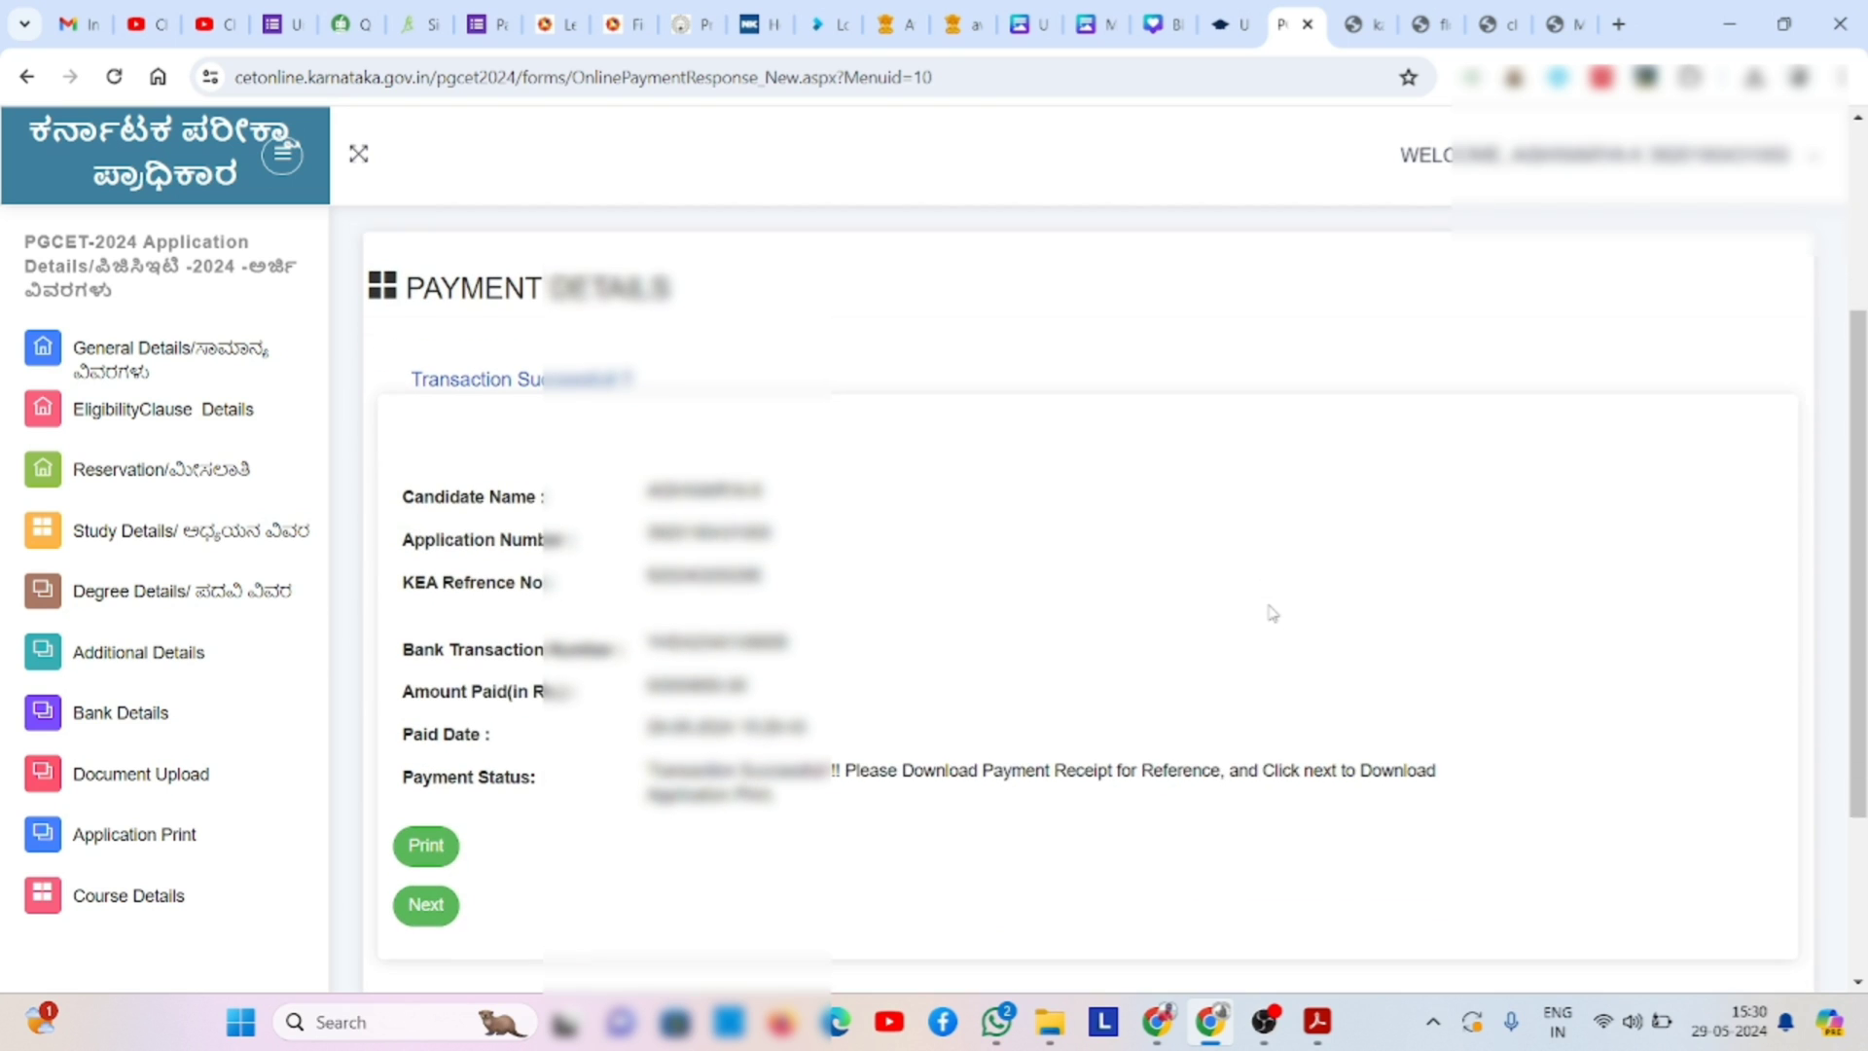
left_click(437, 833)
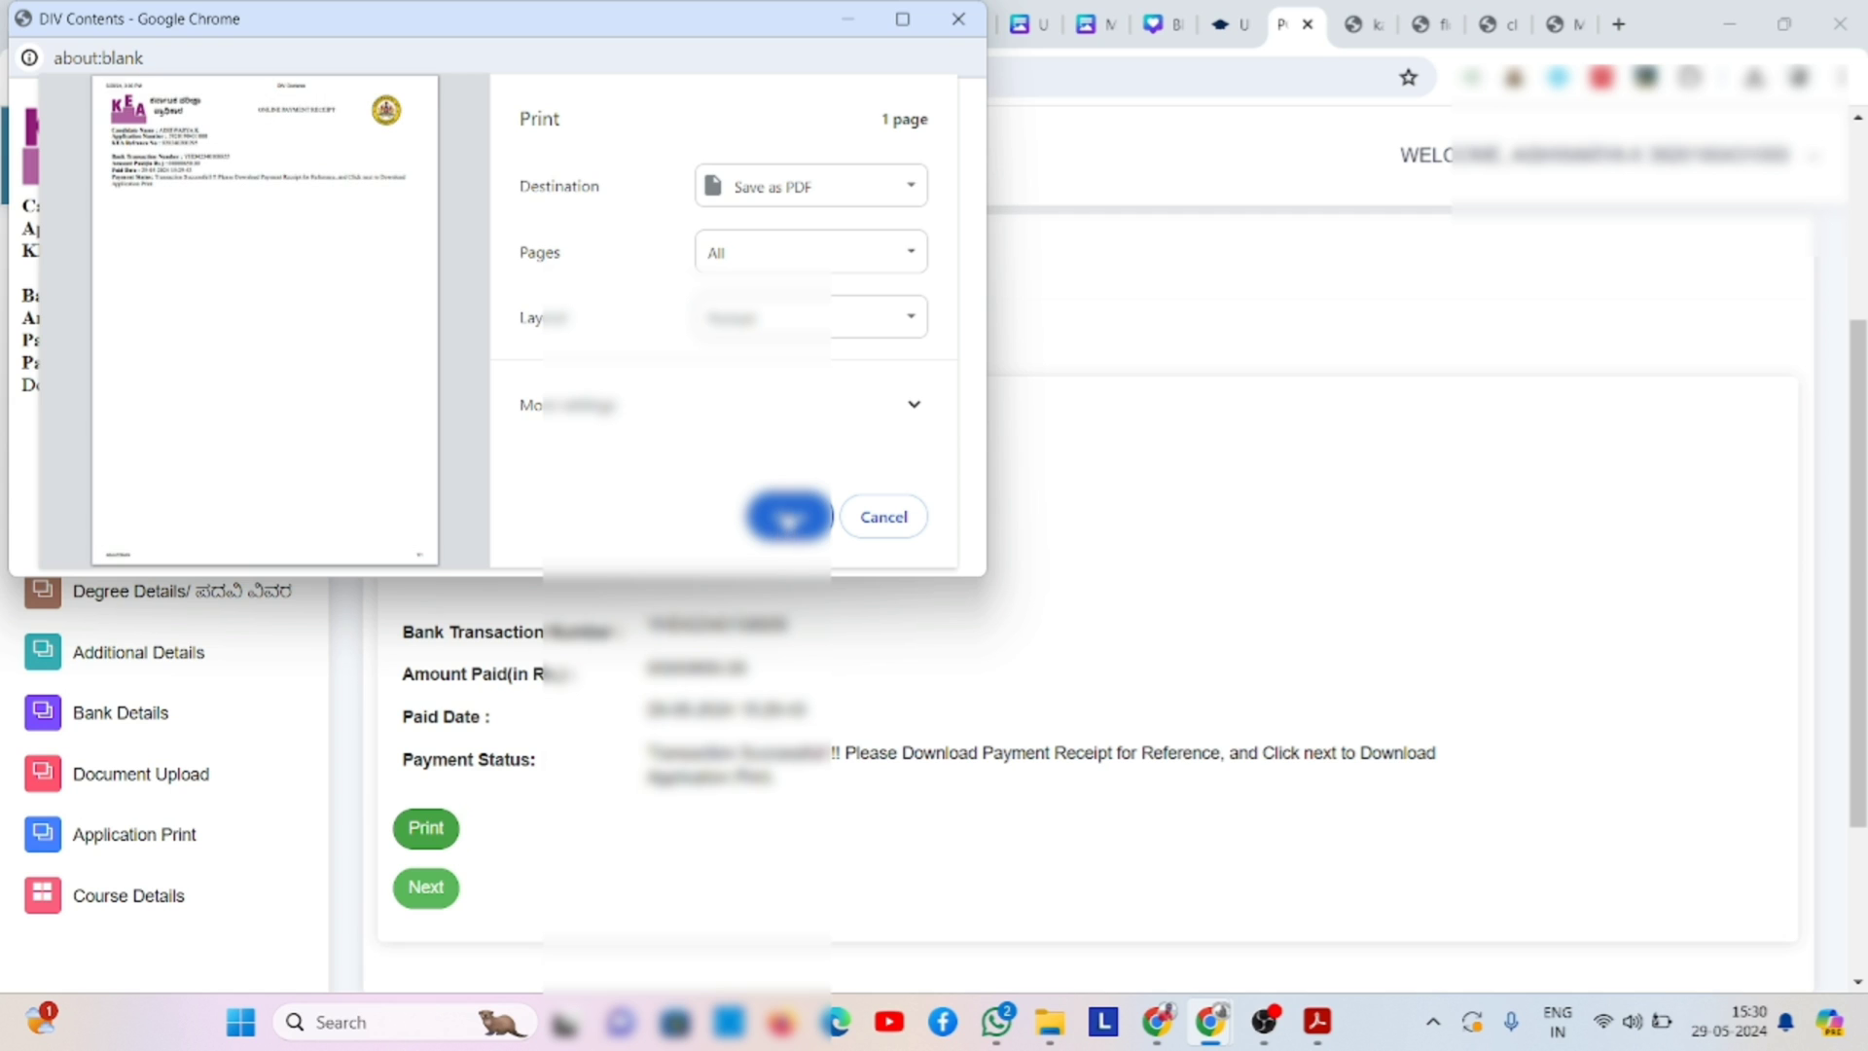
left_click(789, 517)
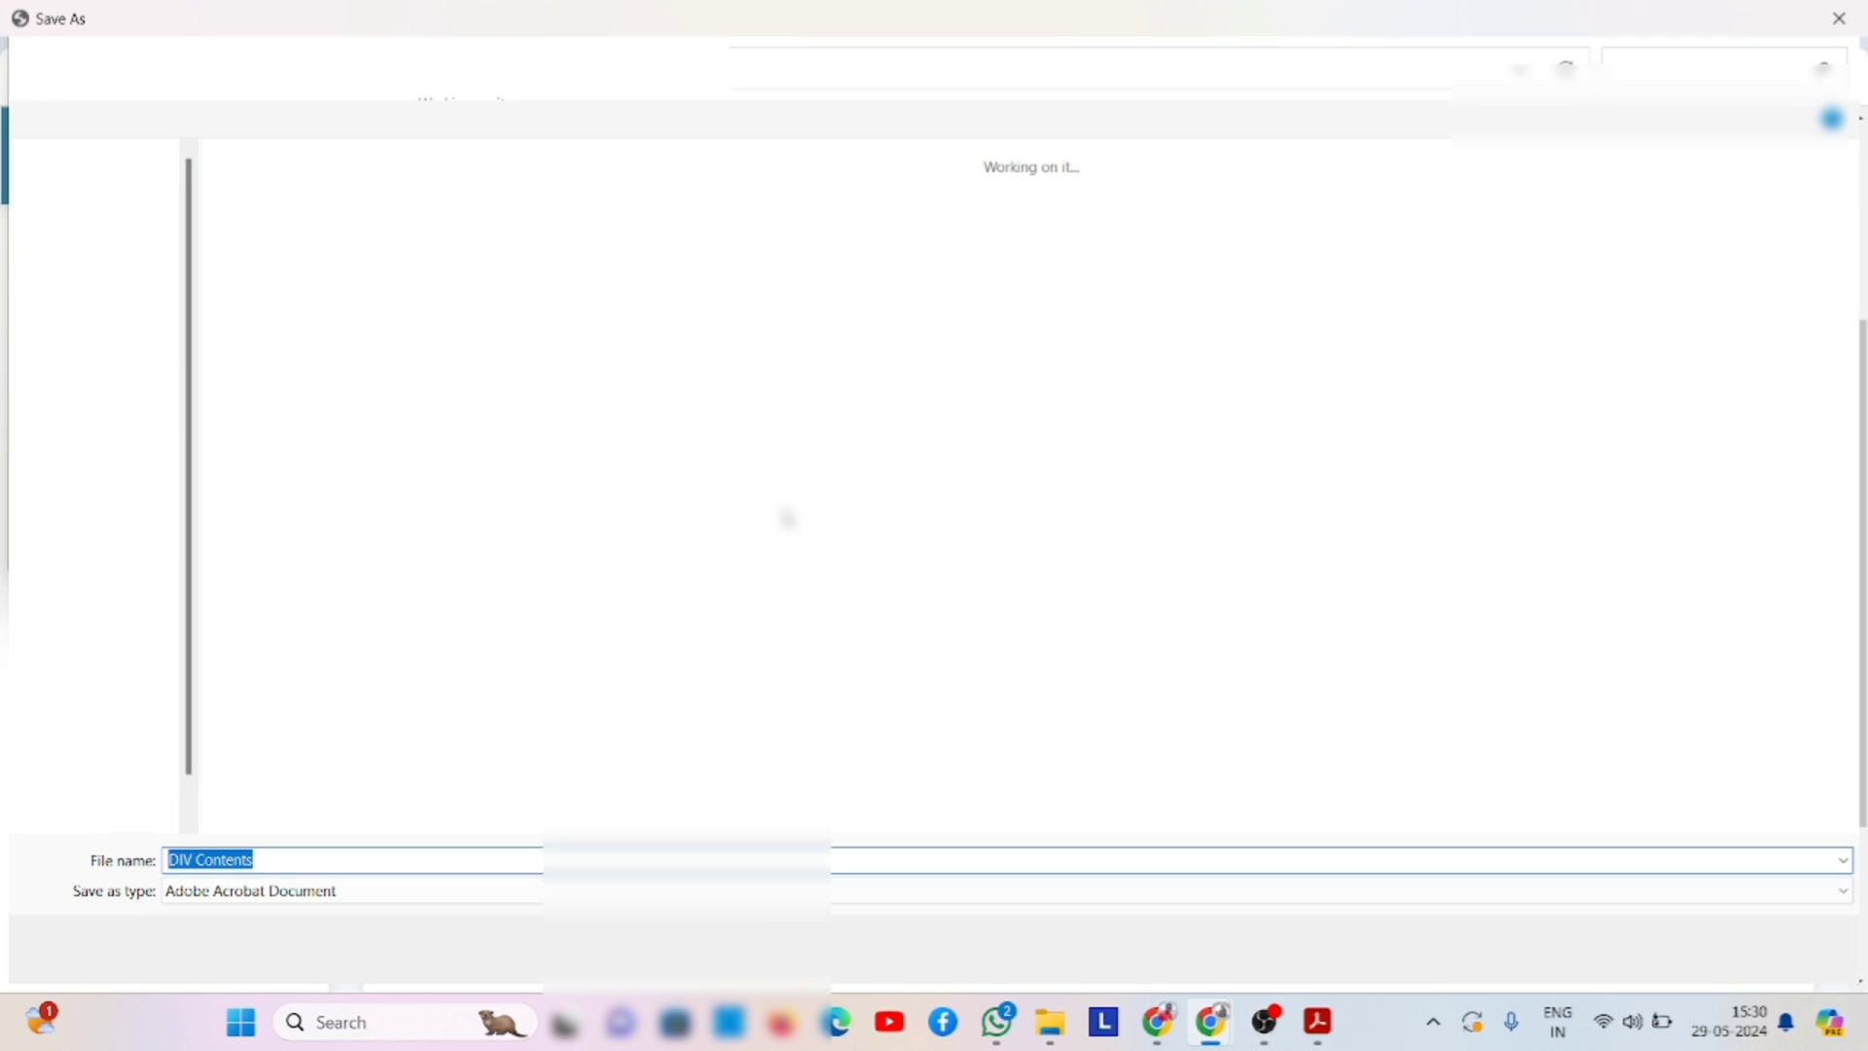
left_click(1659, 951)
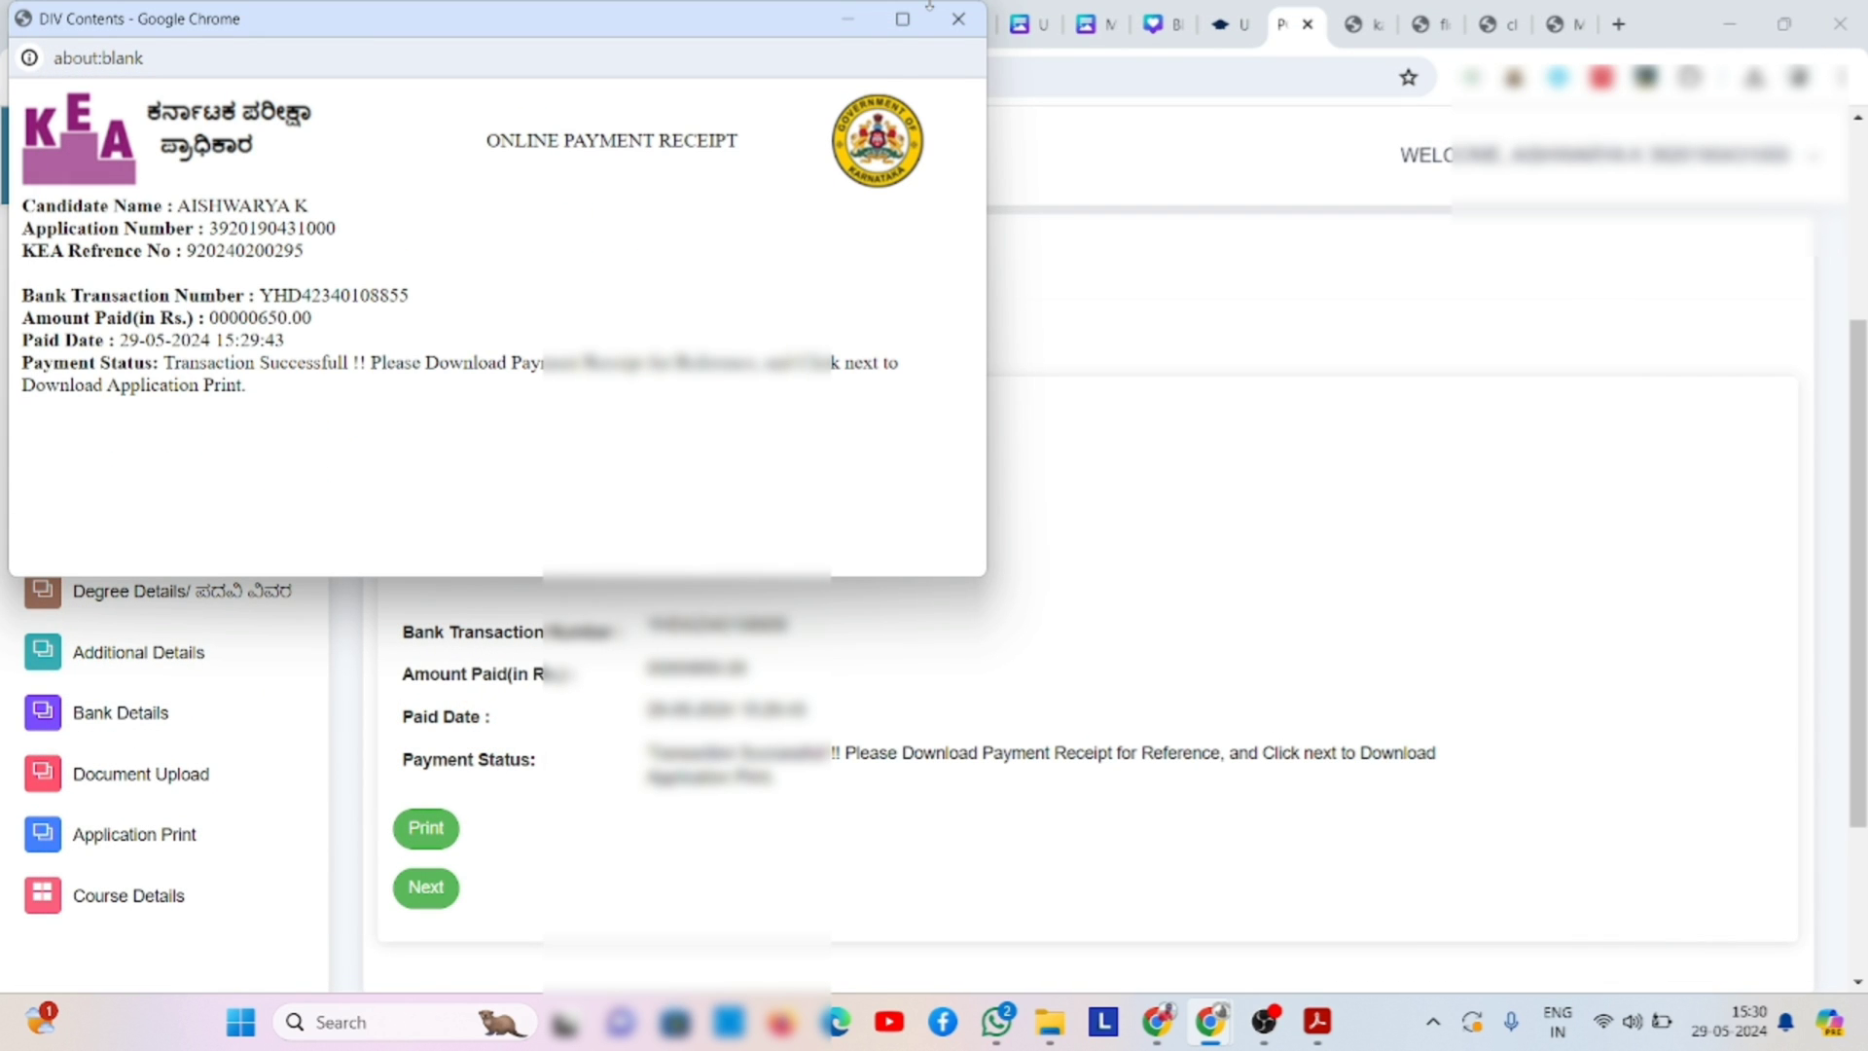
left_click(858, 27)
left_click(1264, 1021)
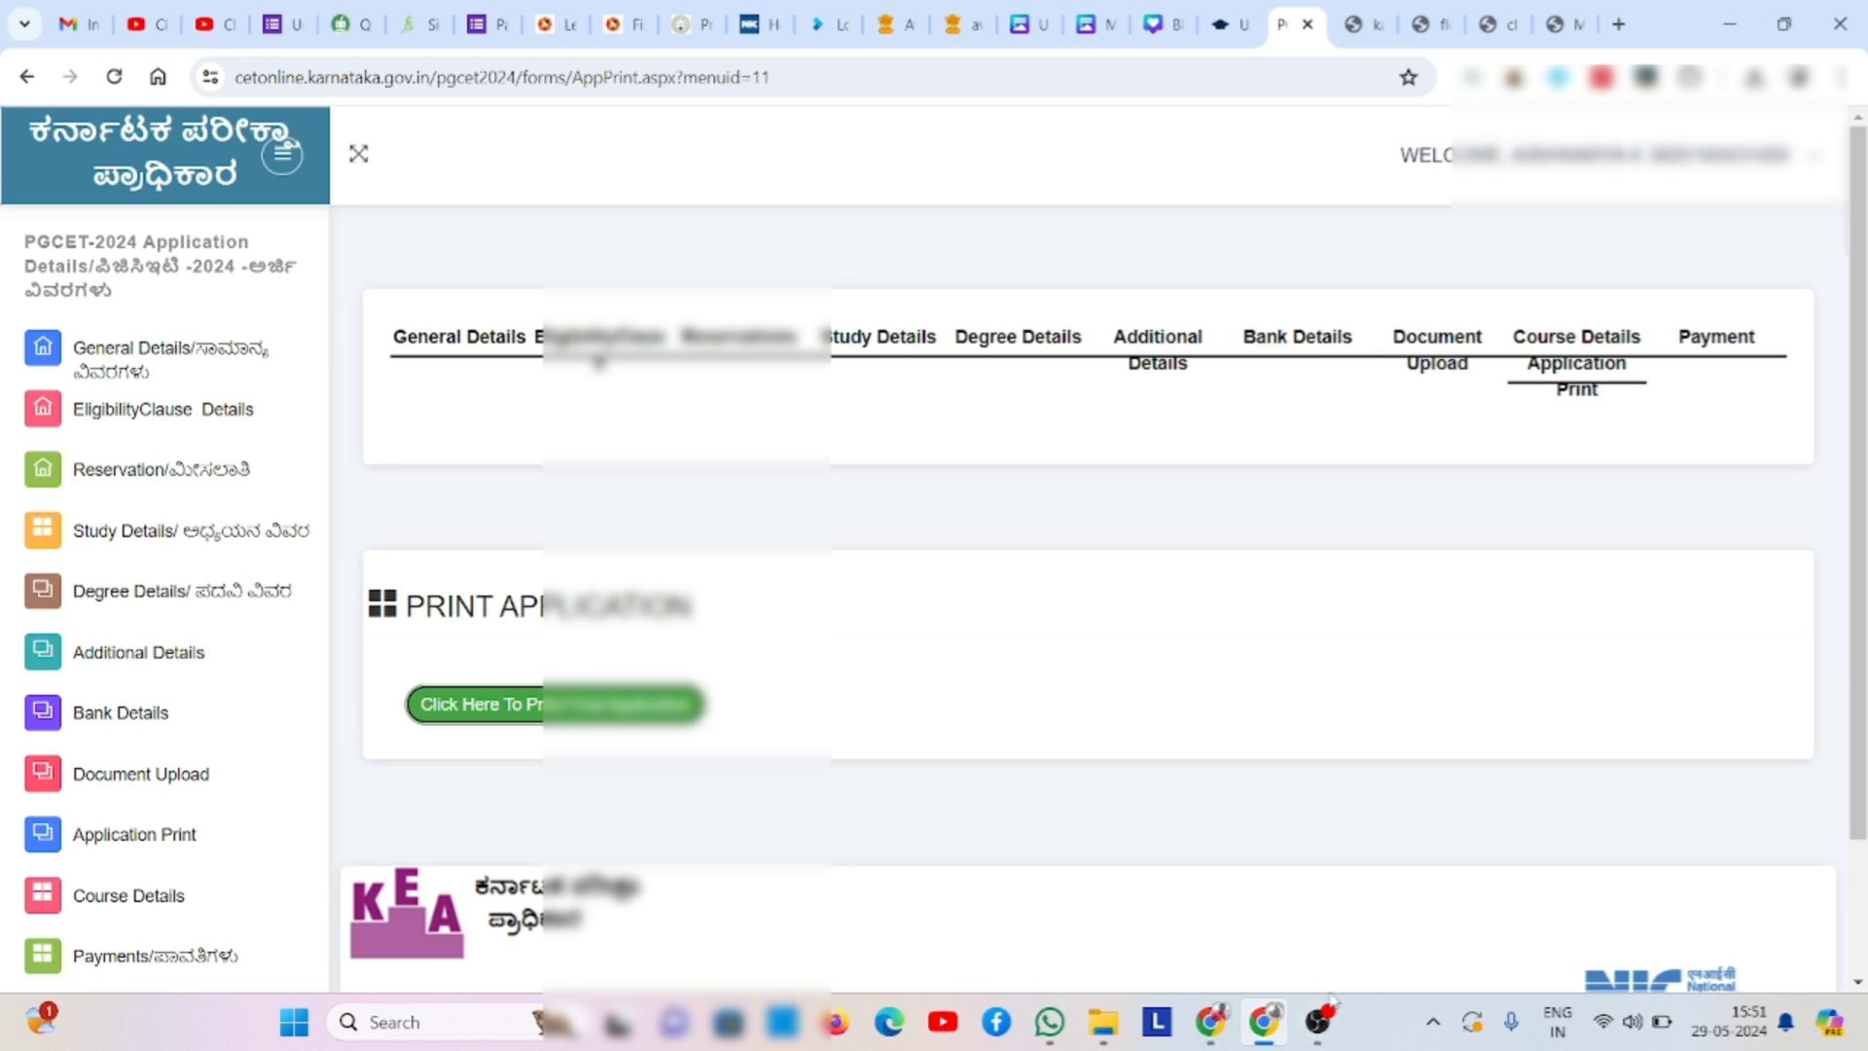
- Stop the OBS Studio screen recording
left_click(1319, 1022)
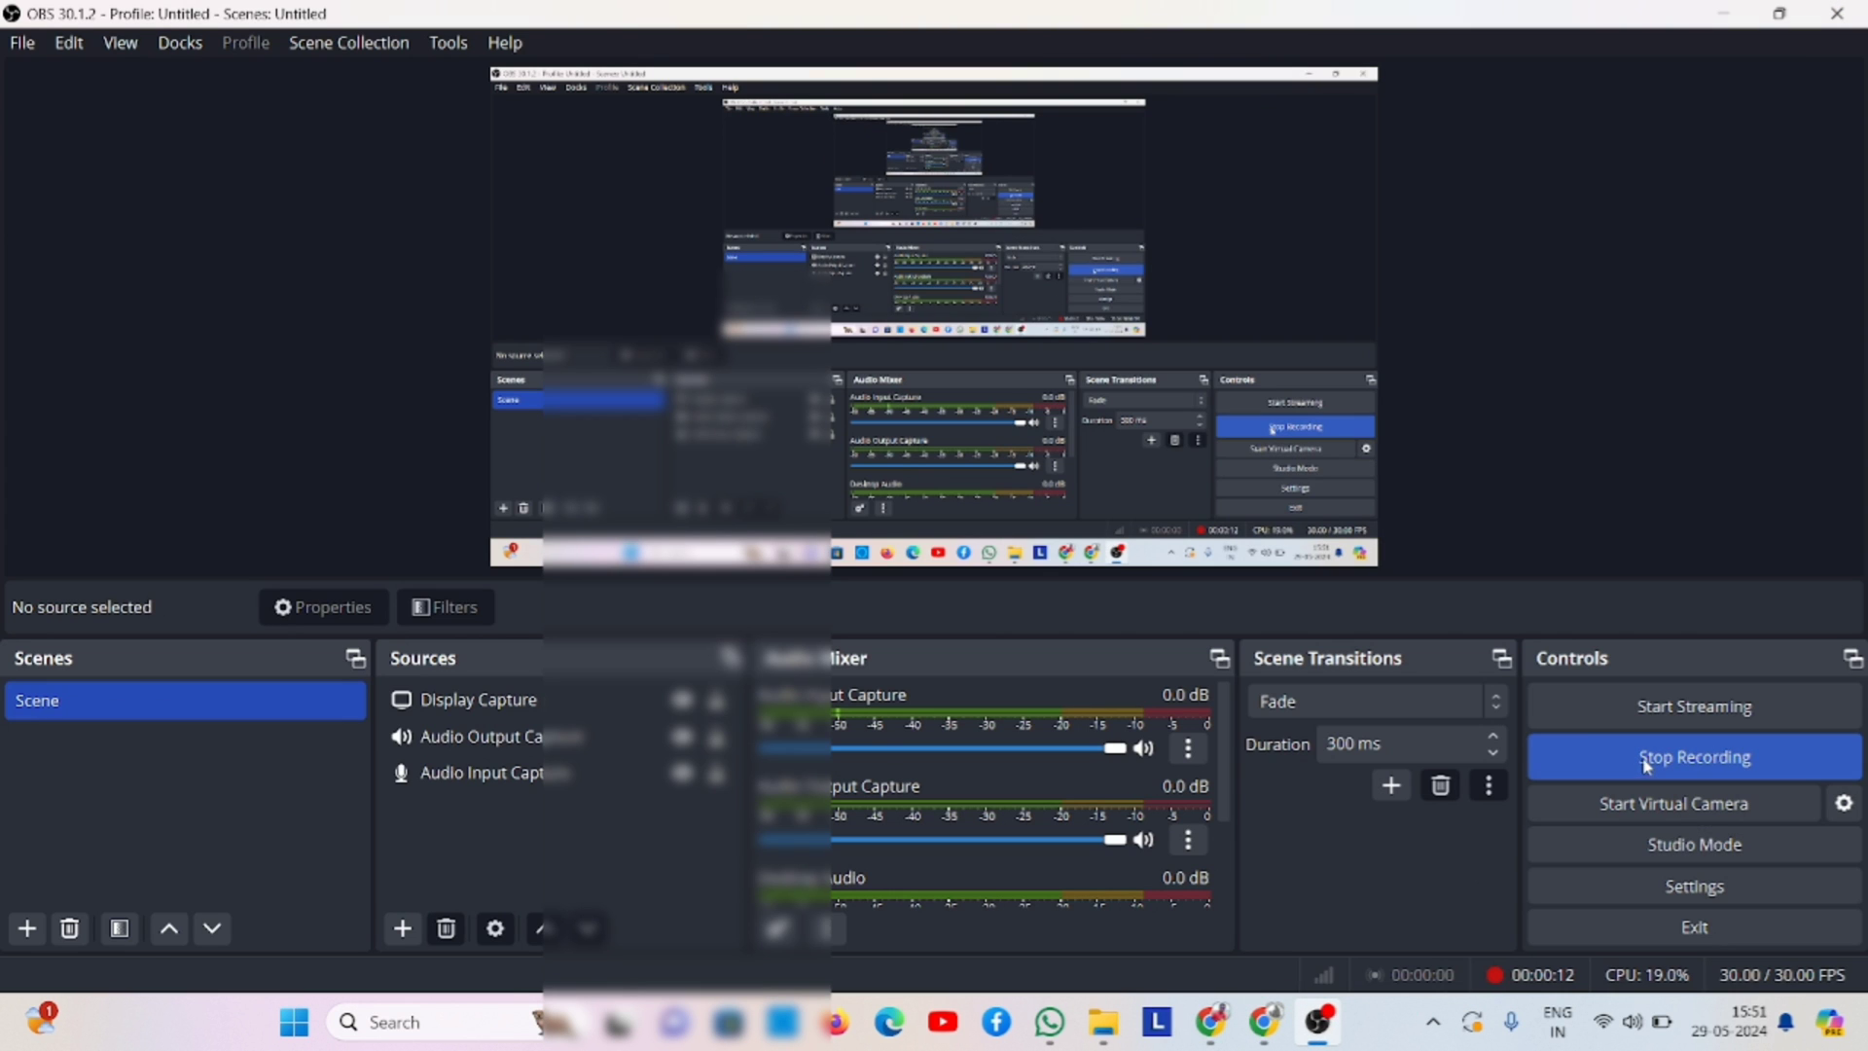
left_click(1651, 759)
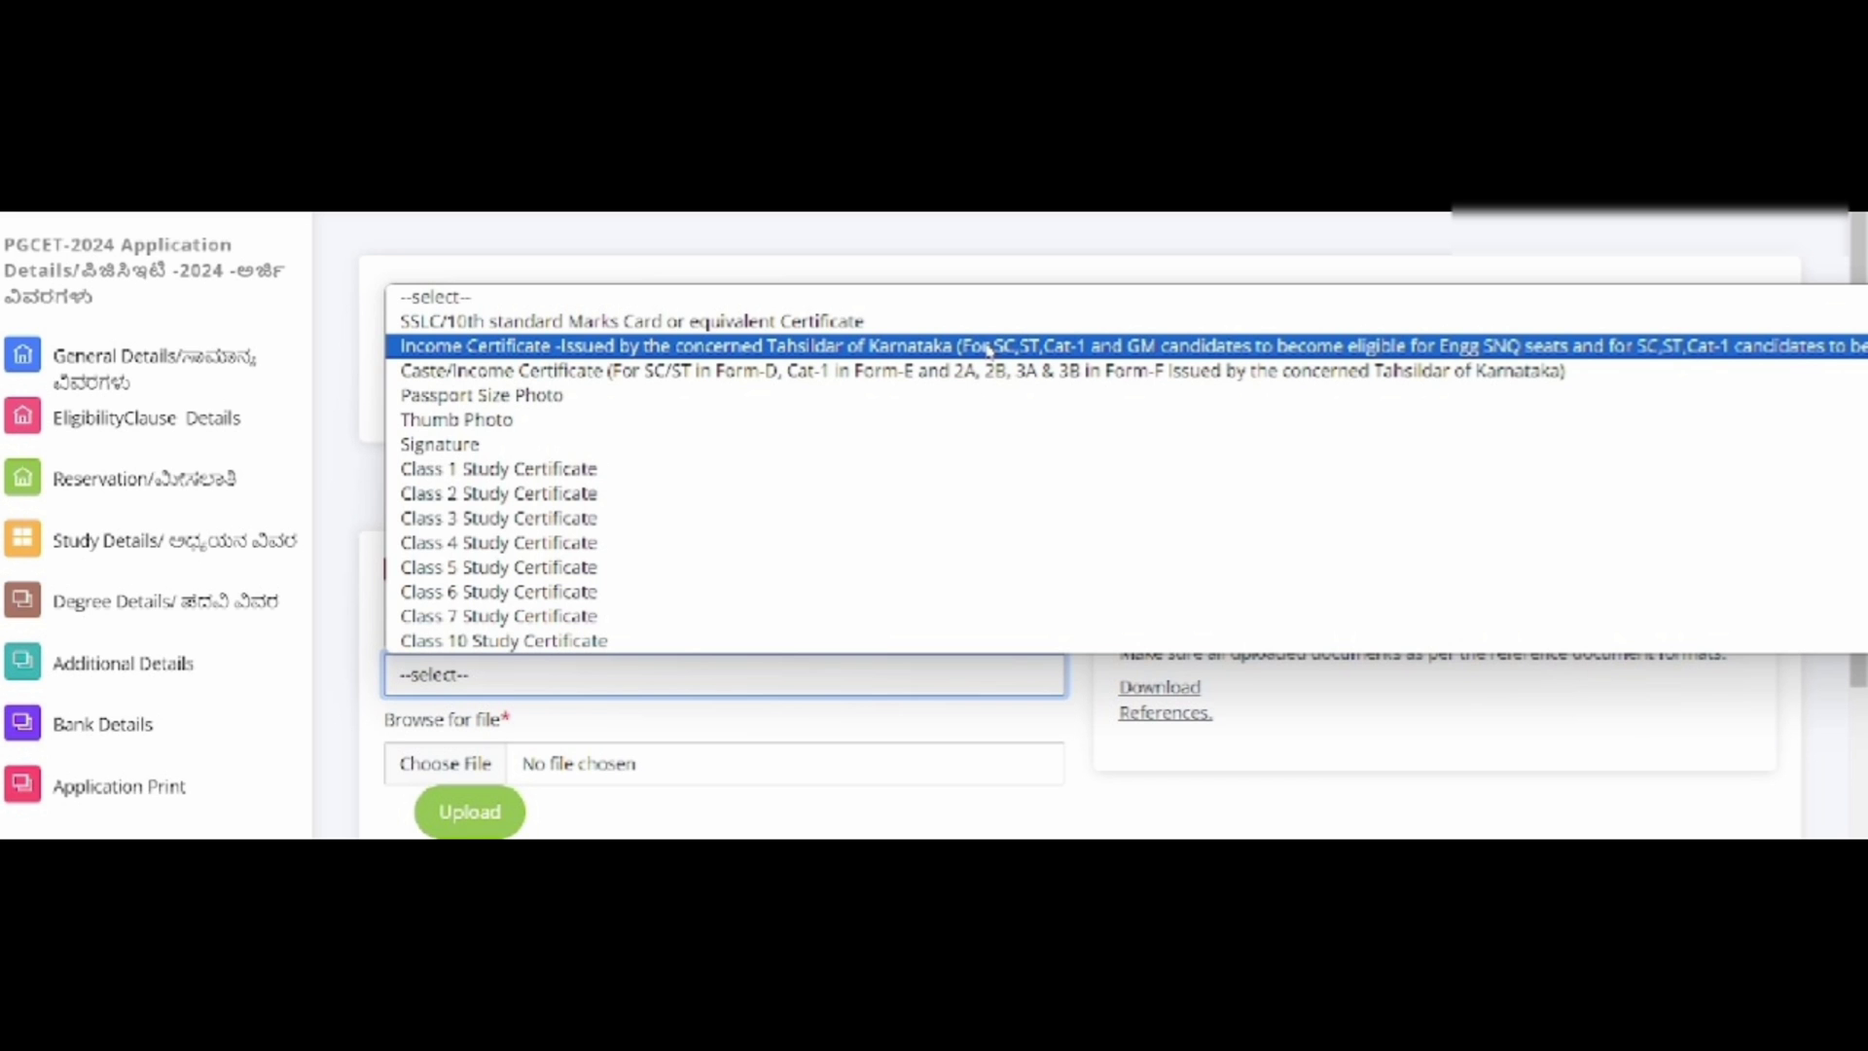